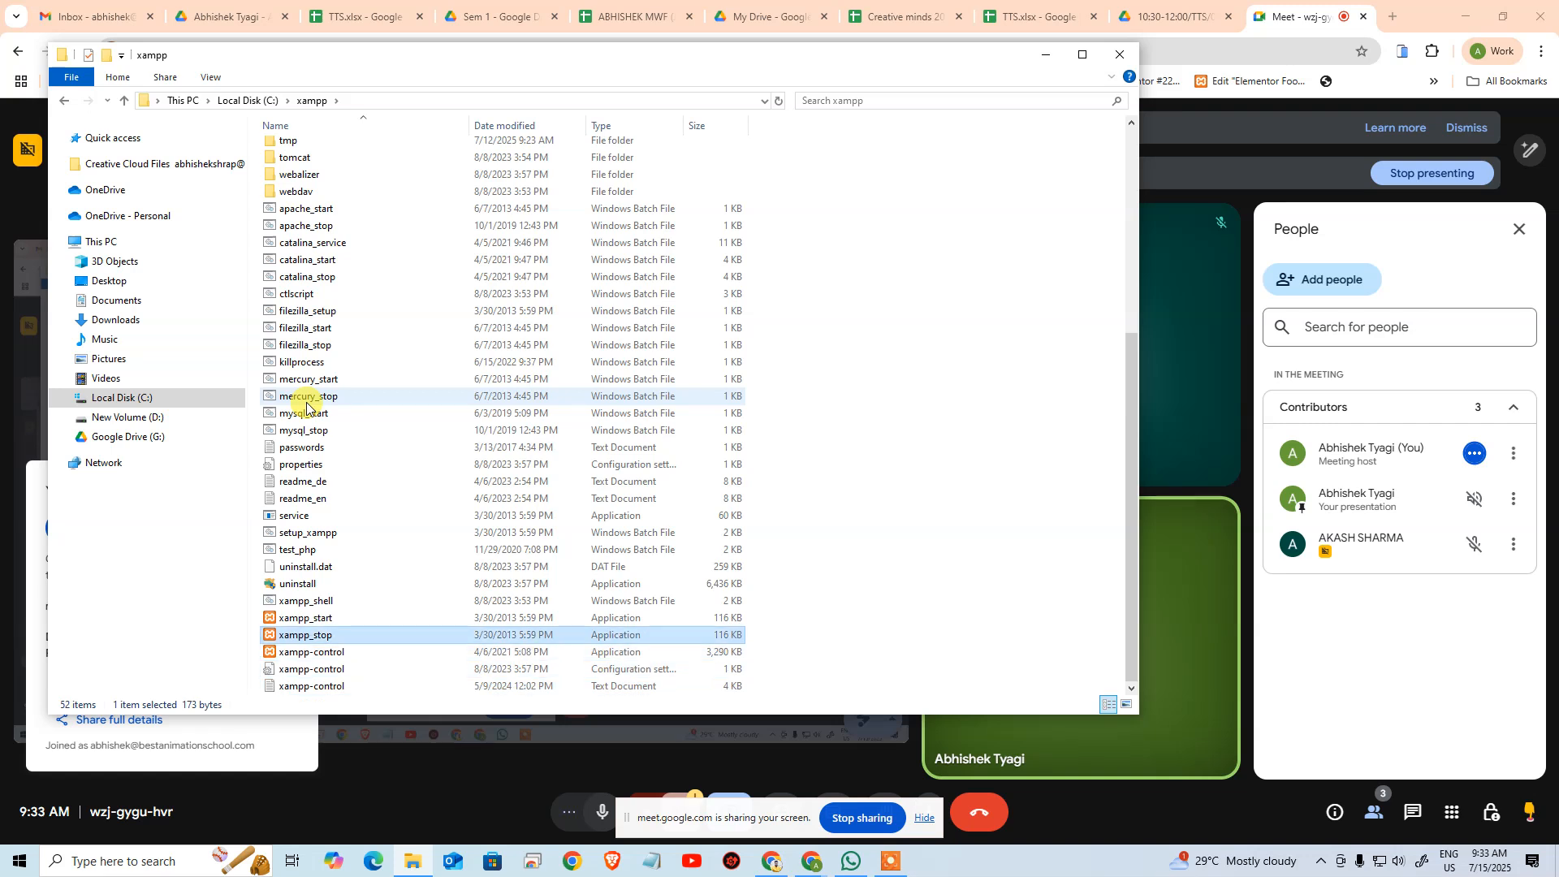
Launch the XAMPP control panel from the xampp folder and start the Apache and MySQL modules
key(Return)
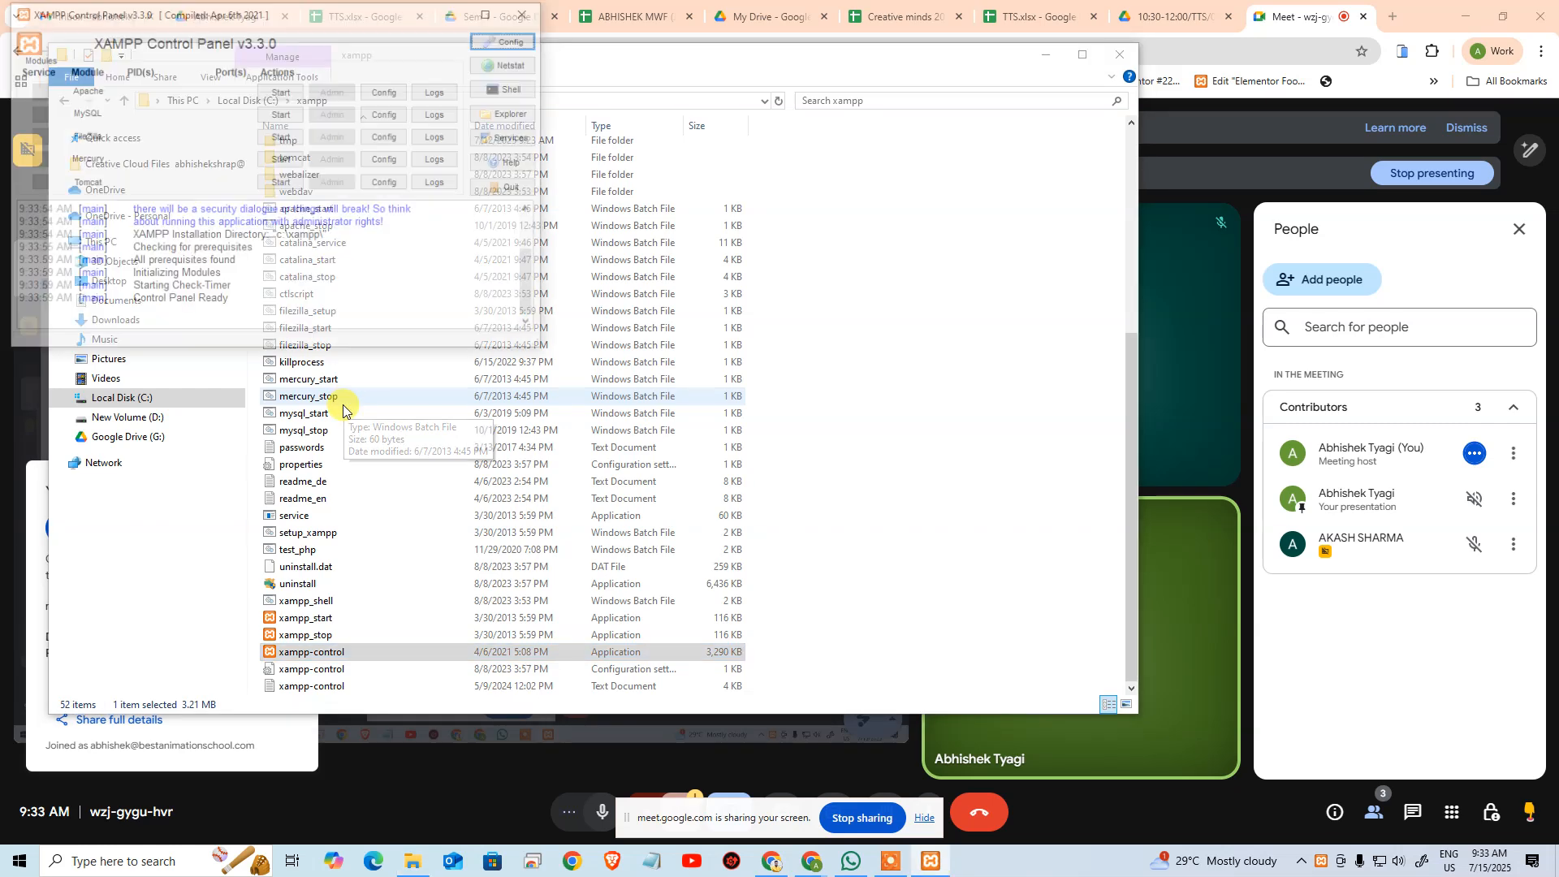
click(281, 91)
click(285, 114)
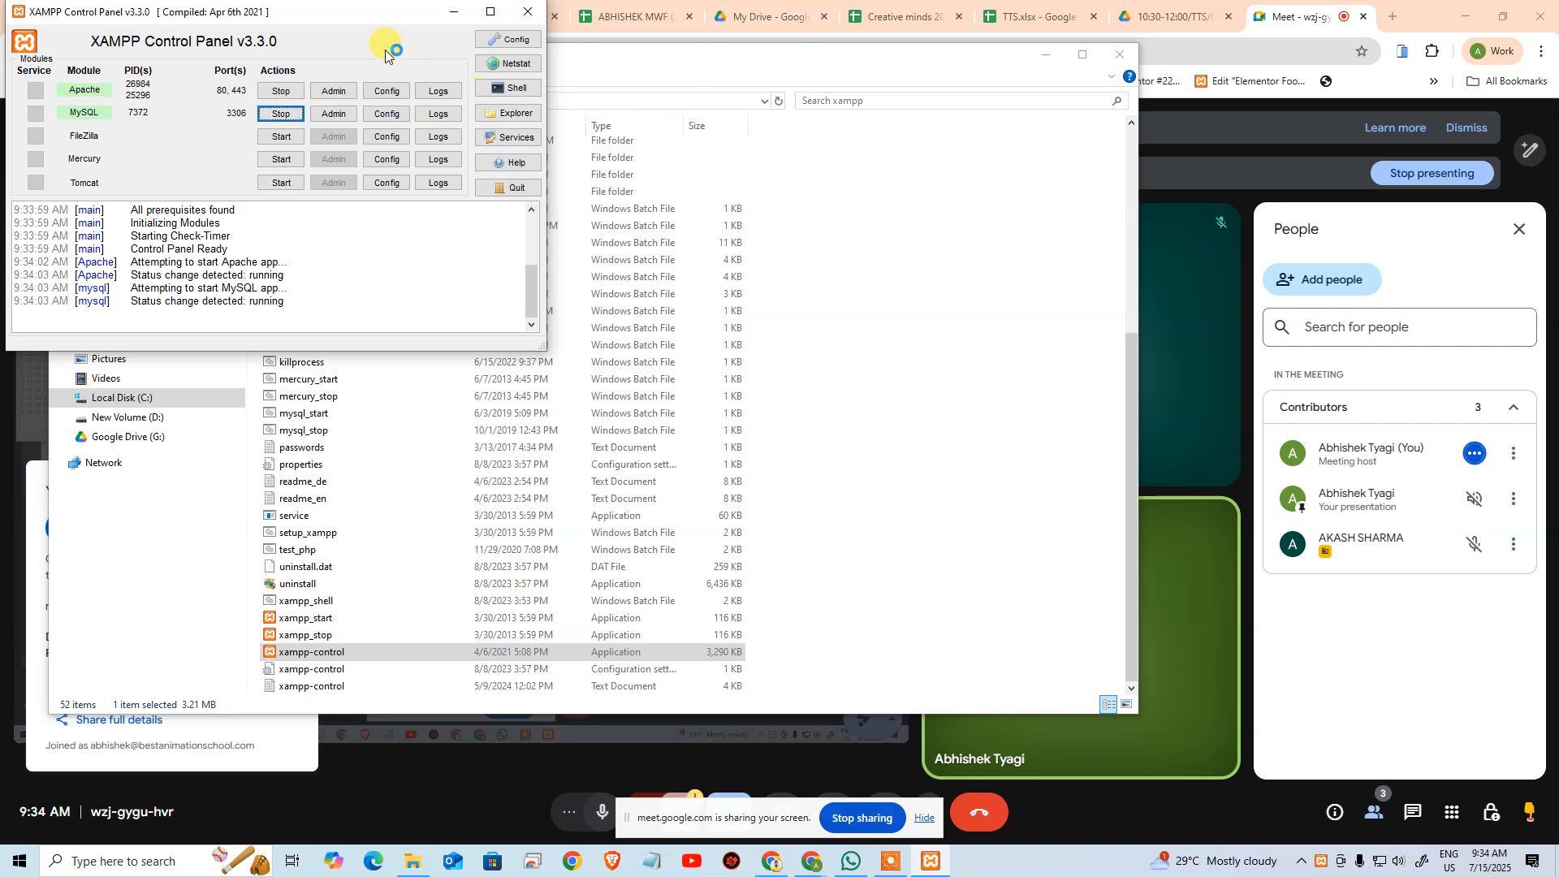
Move and enlarge the XAMPP control panel window to show its full log, and close the xampp folder window
drag(391, 9, 684, 229)
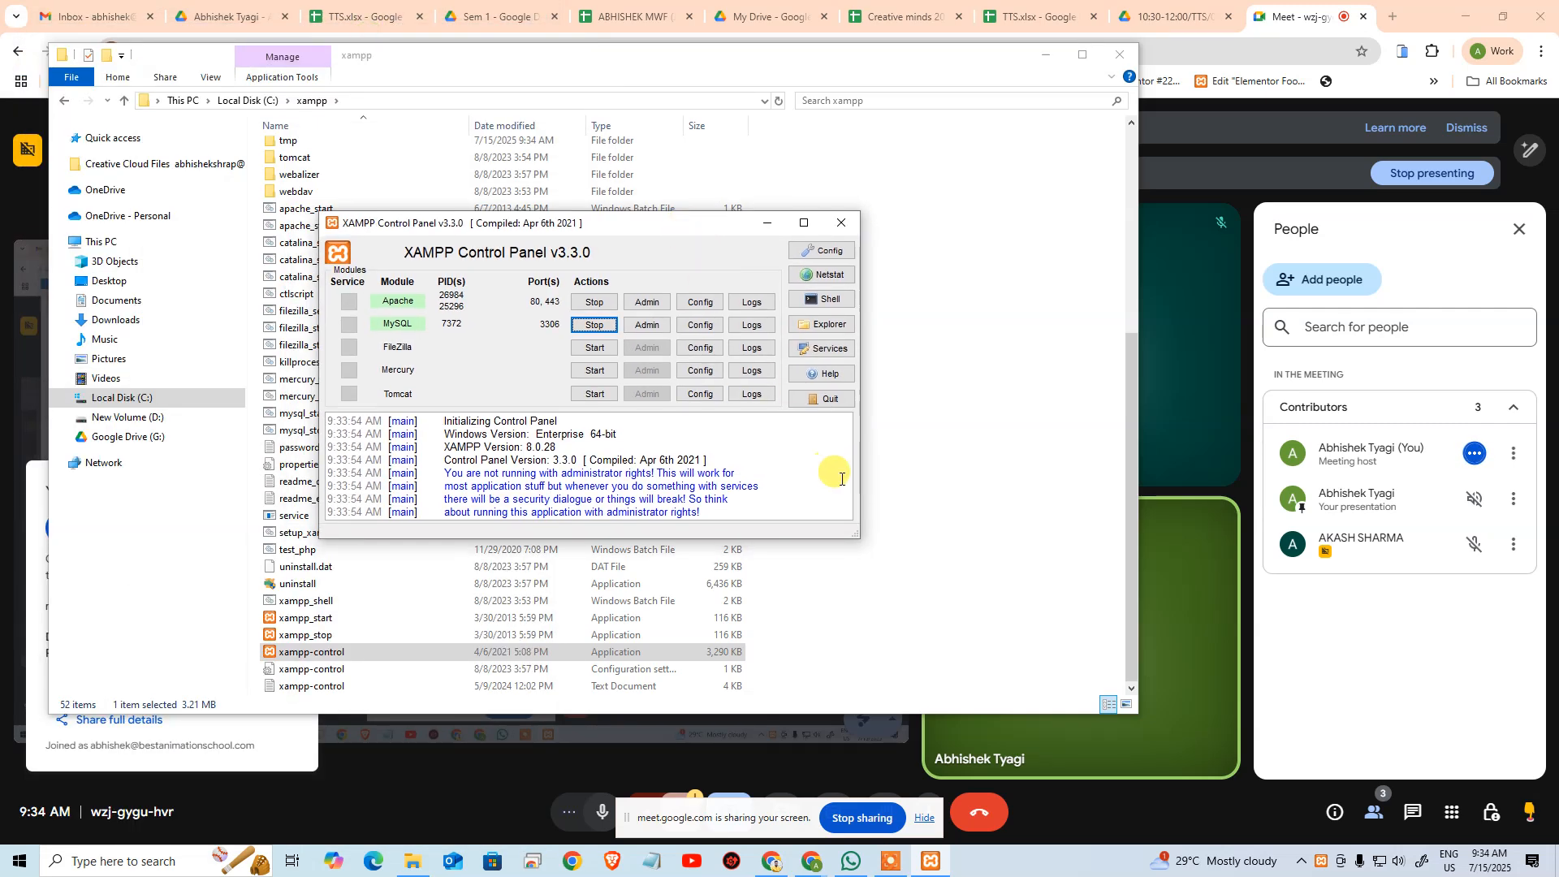
drag(859, 539, 887, 668)
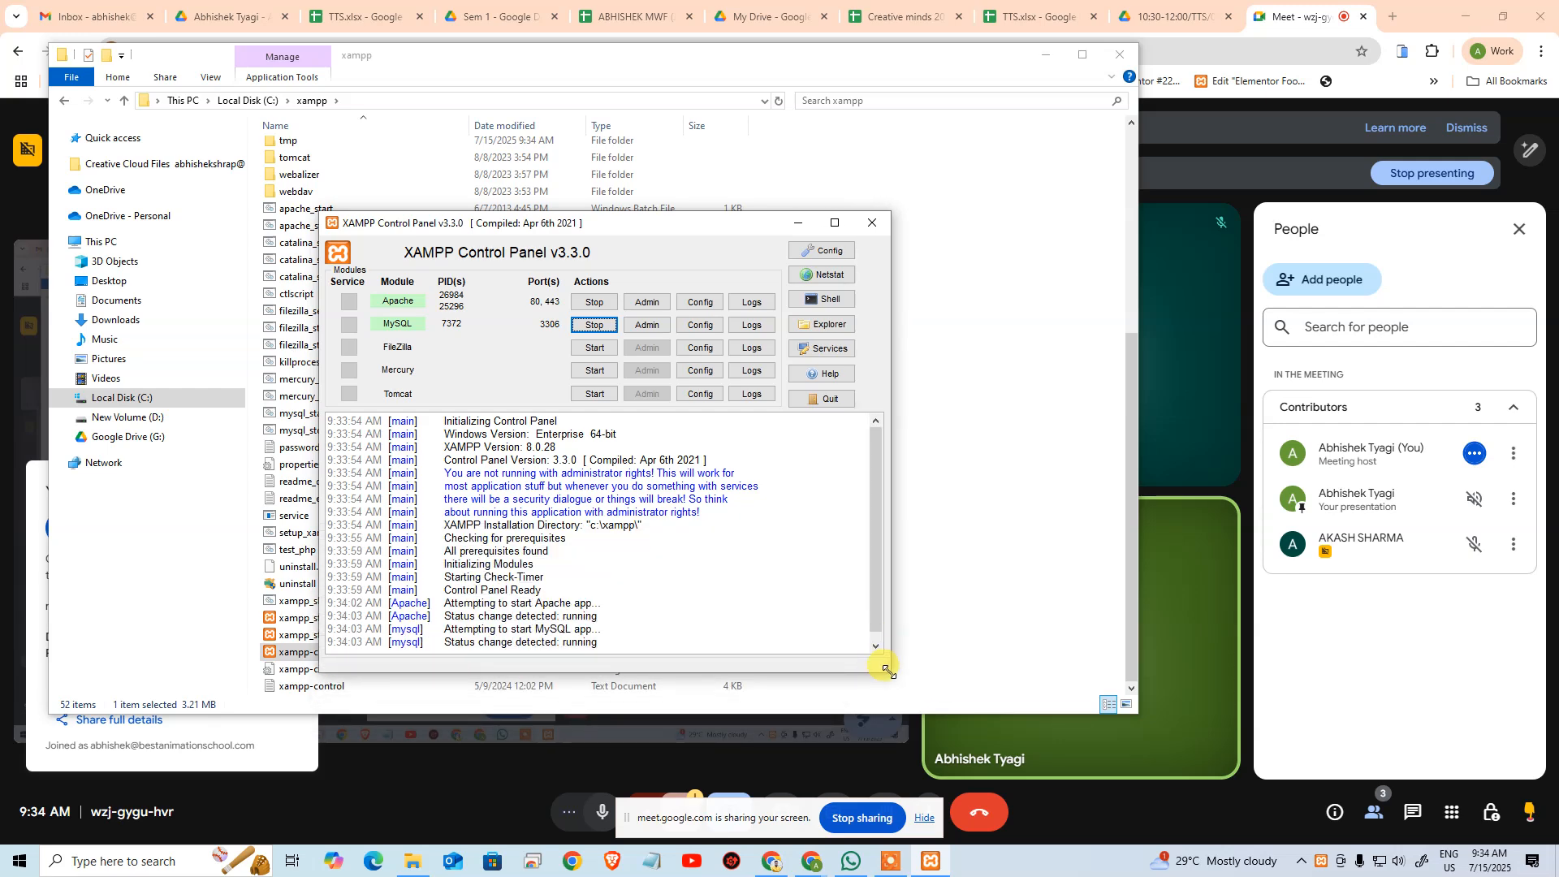
click(976, 442)
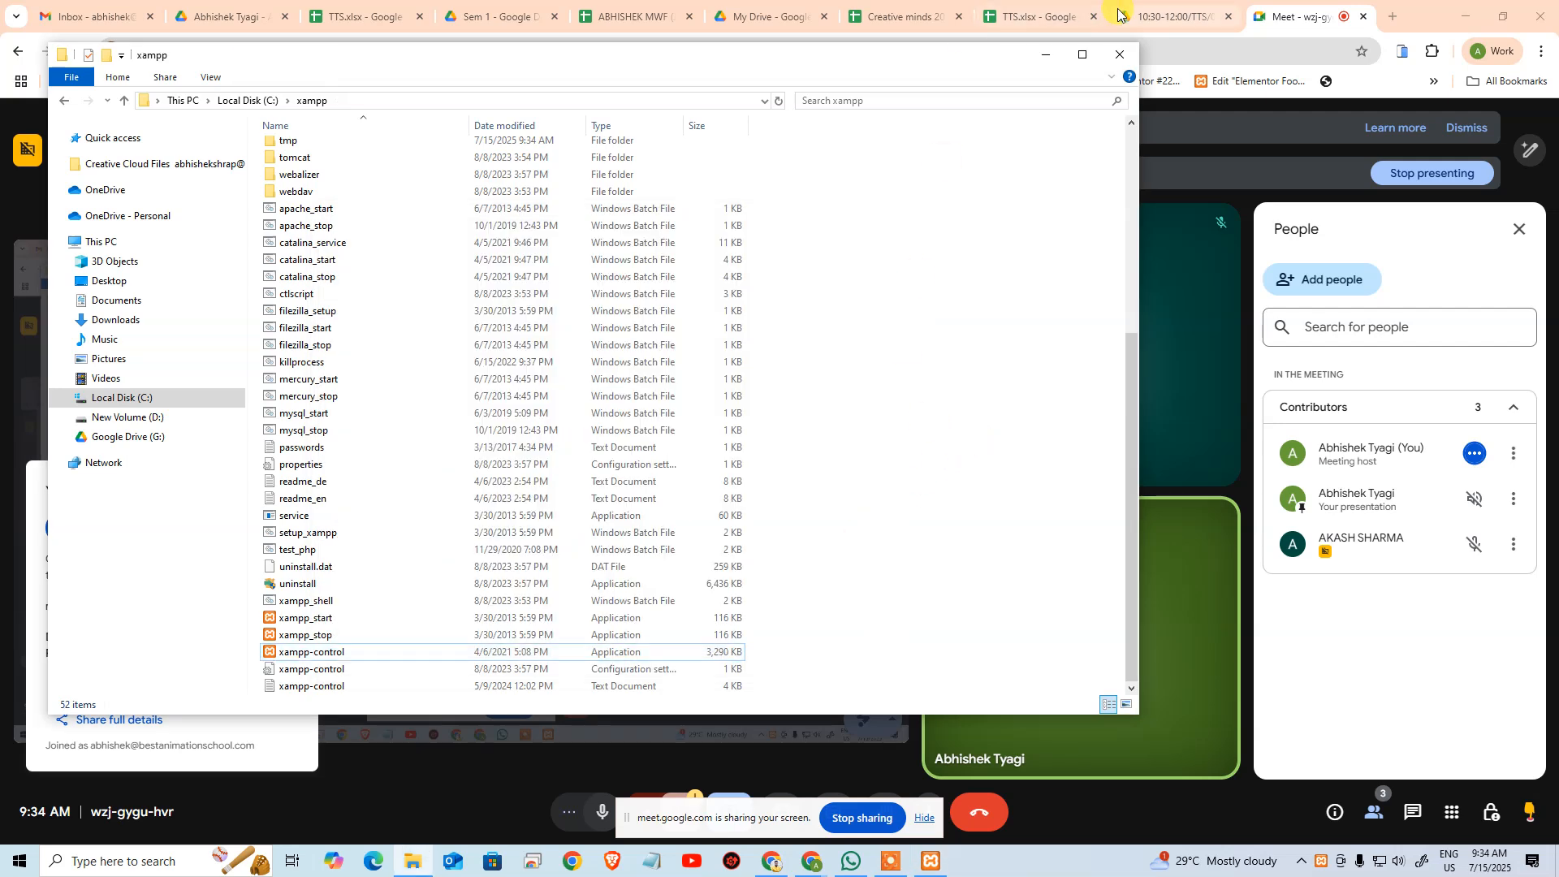
click(1119, 55)
Load the local site localhost/demoProject/ in a new browser tab
click(1395, 25)
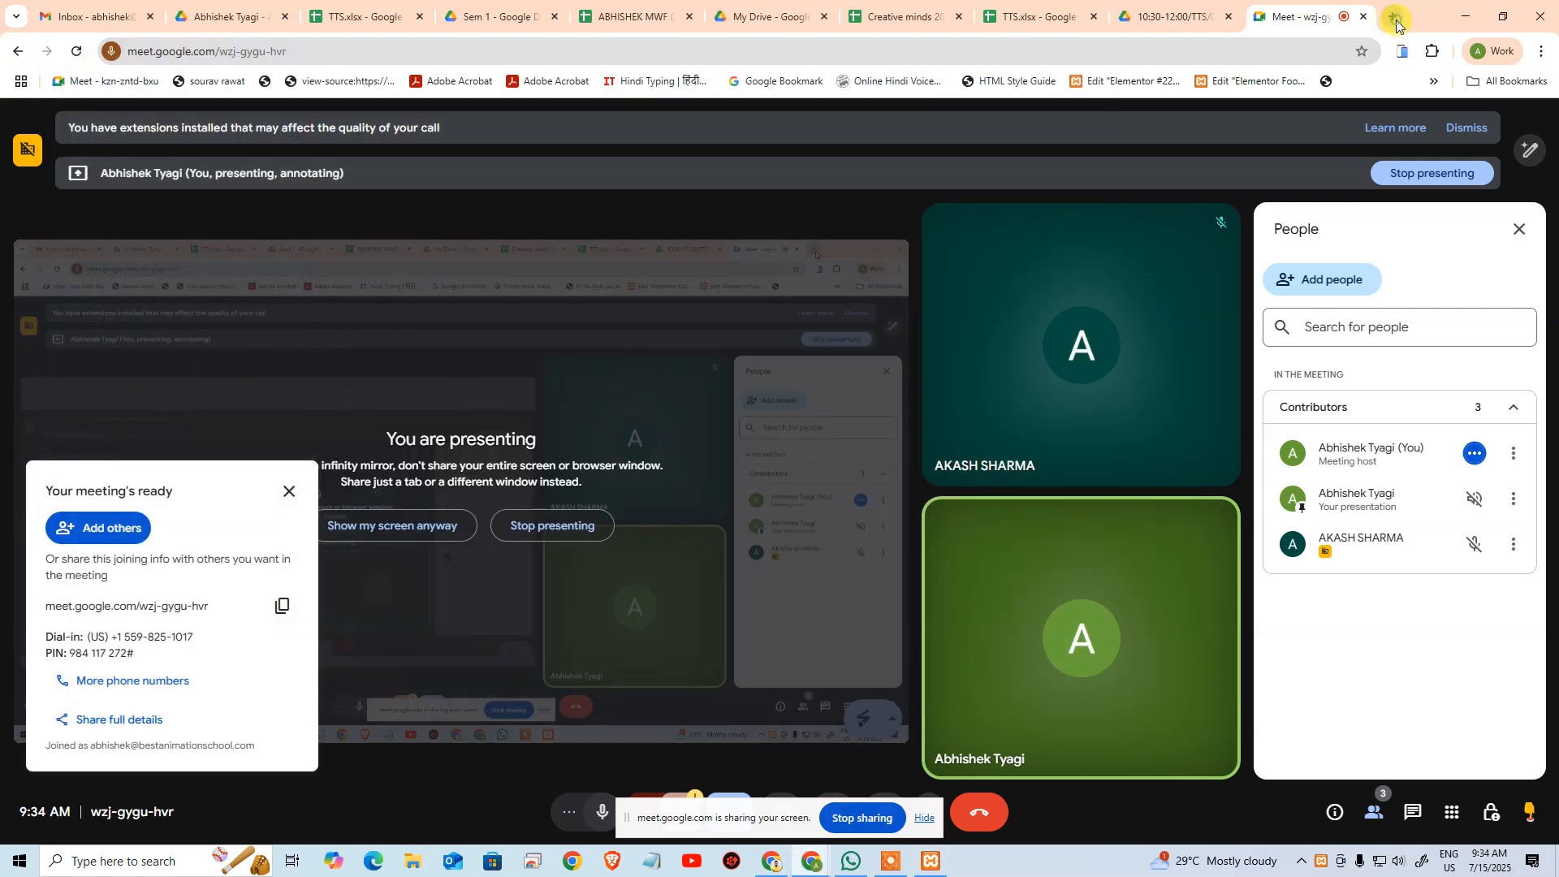
click(1395, 25)
text(LOCAlhost:3000)
key(BackSpace)
key(BackSpace)
key(BackSpace)
key(BackSpace)
key(BackSpace)
text(/DEMOProject/)
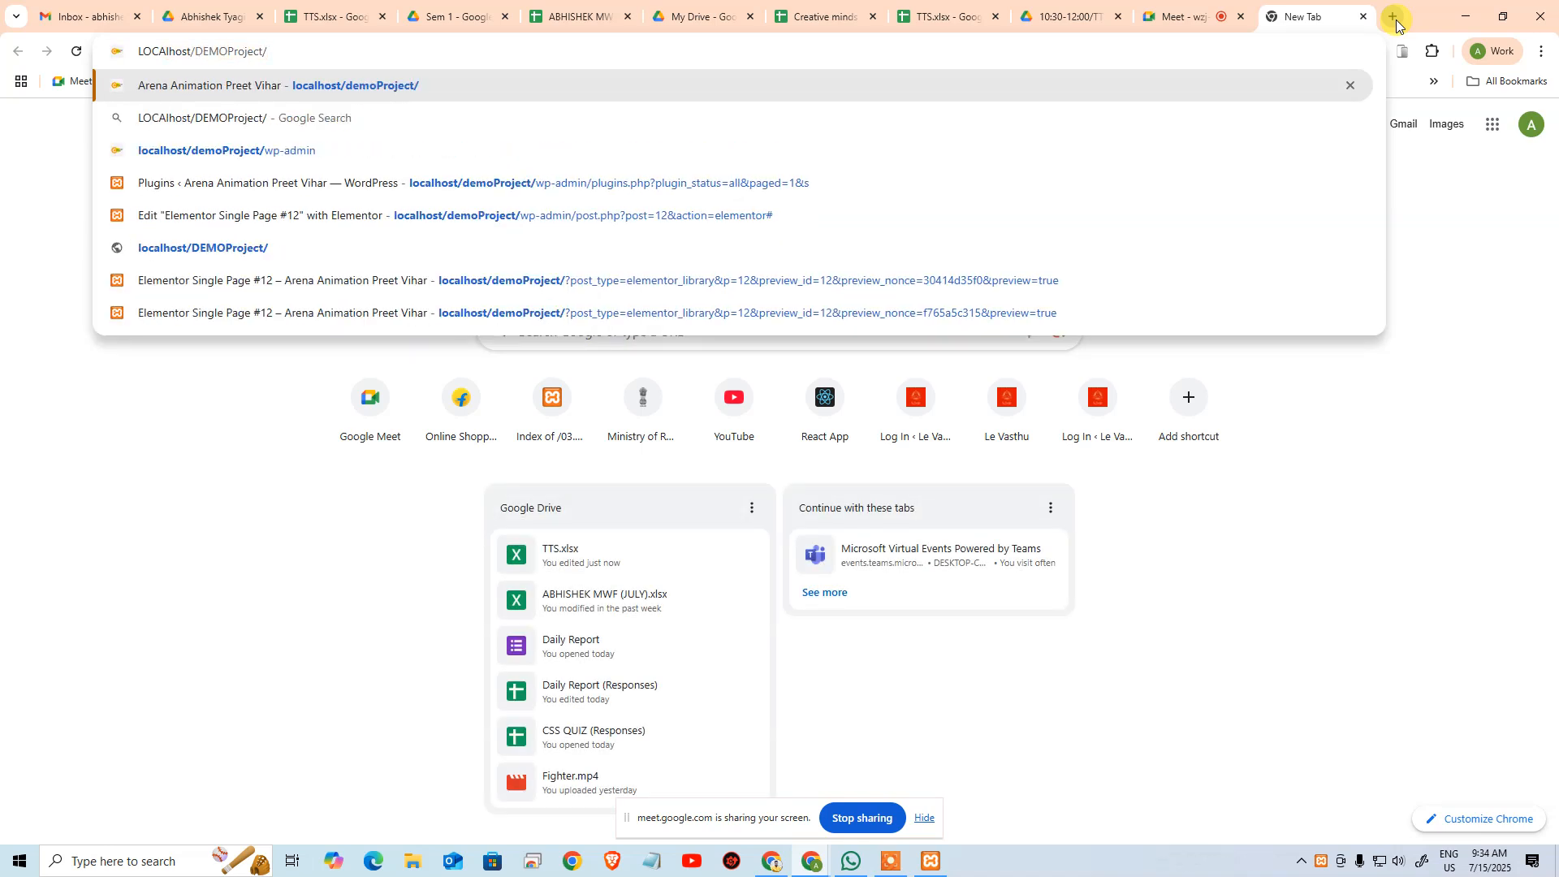
key(Return)
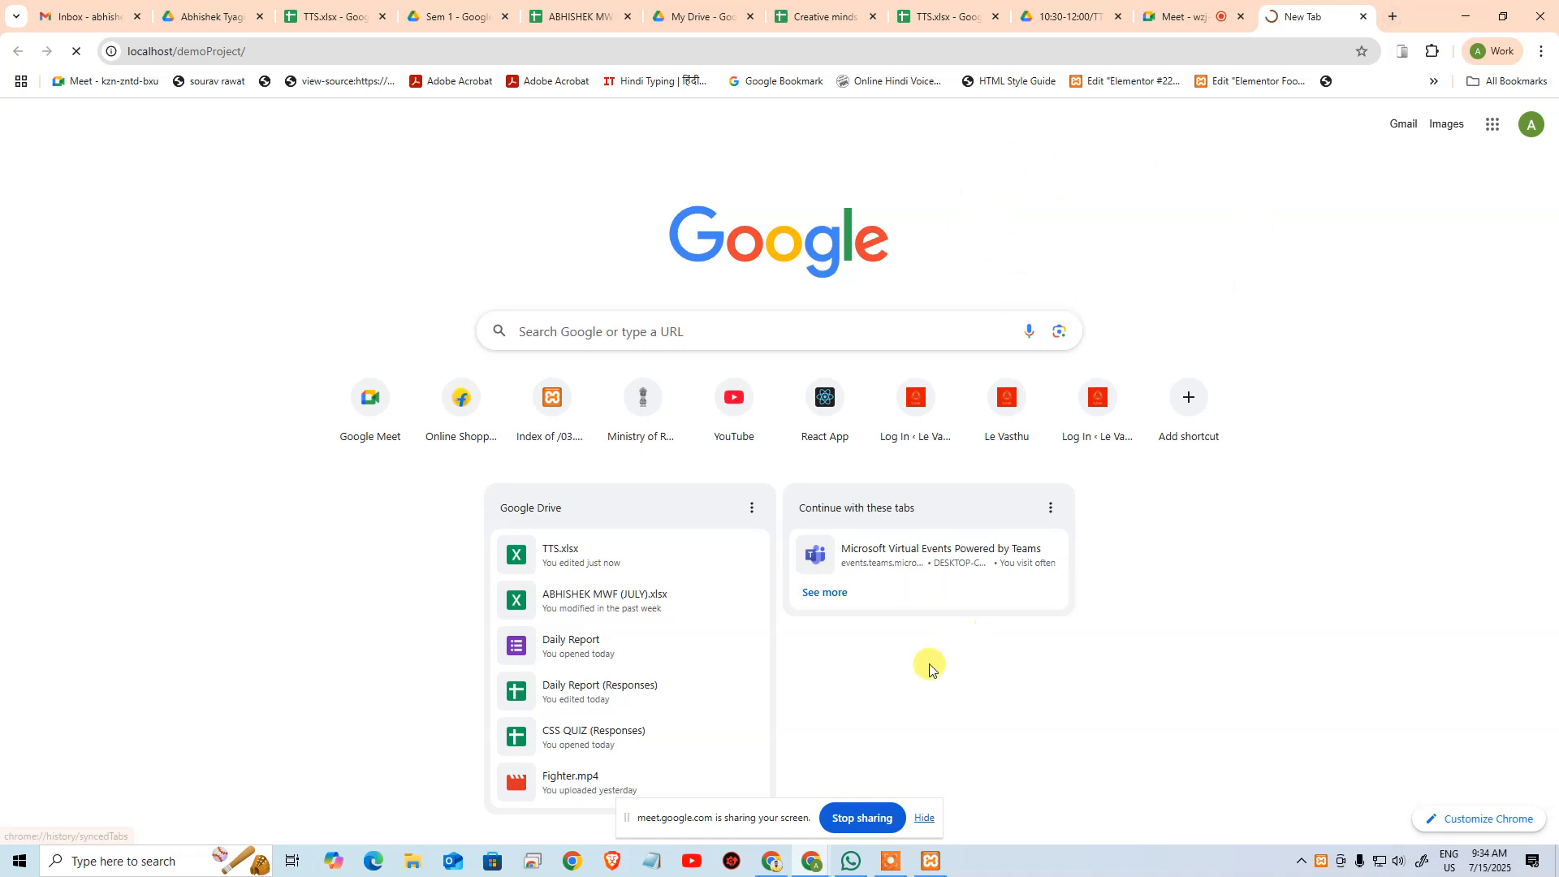
right_click(664, 862)
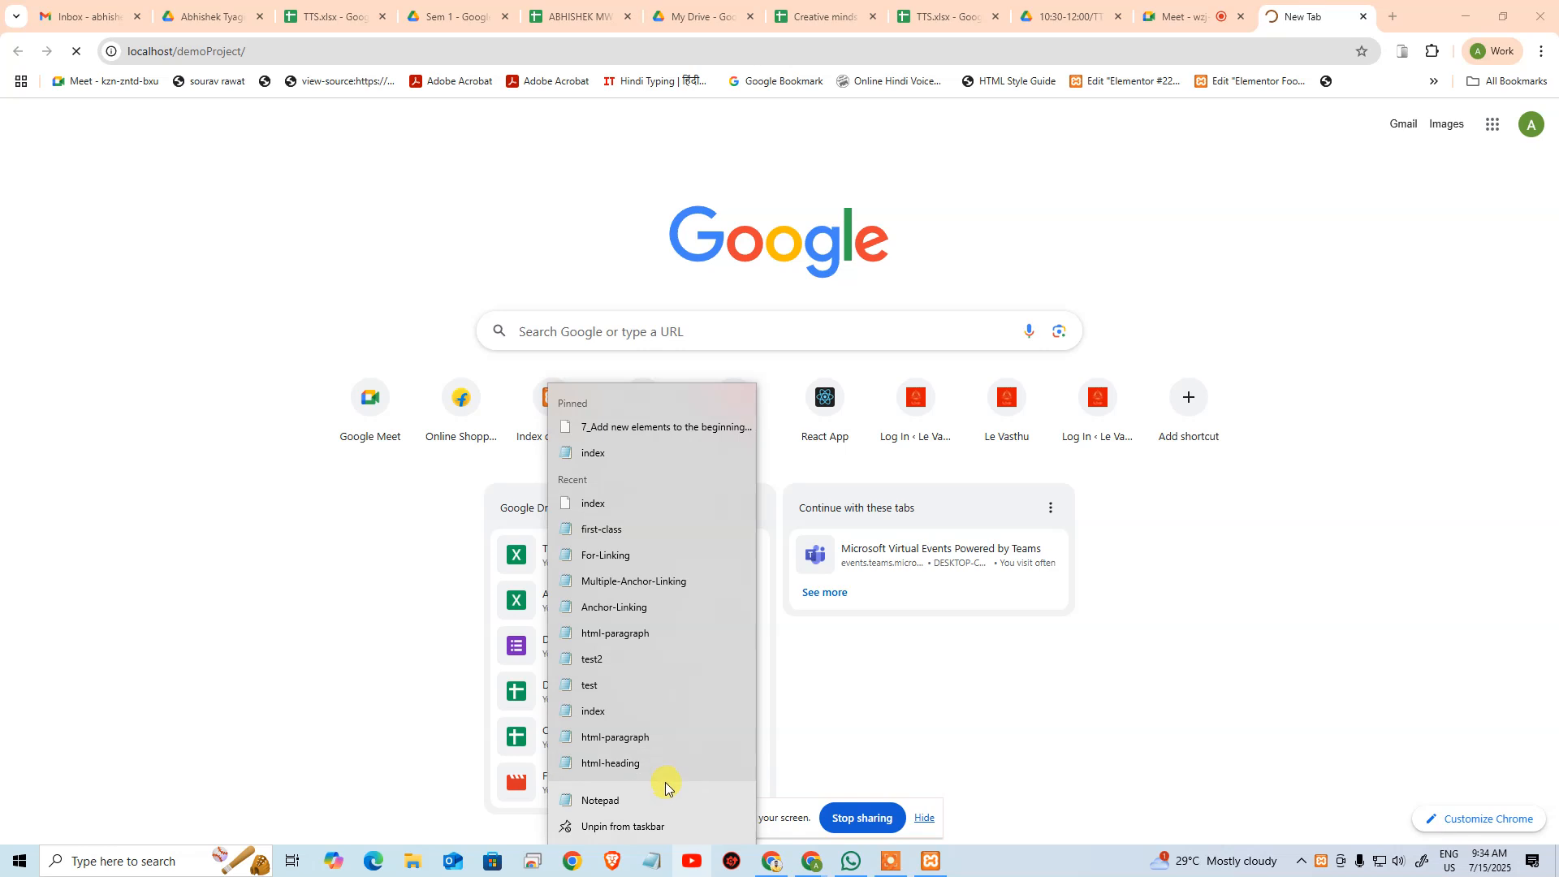
click(1243, 609)
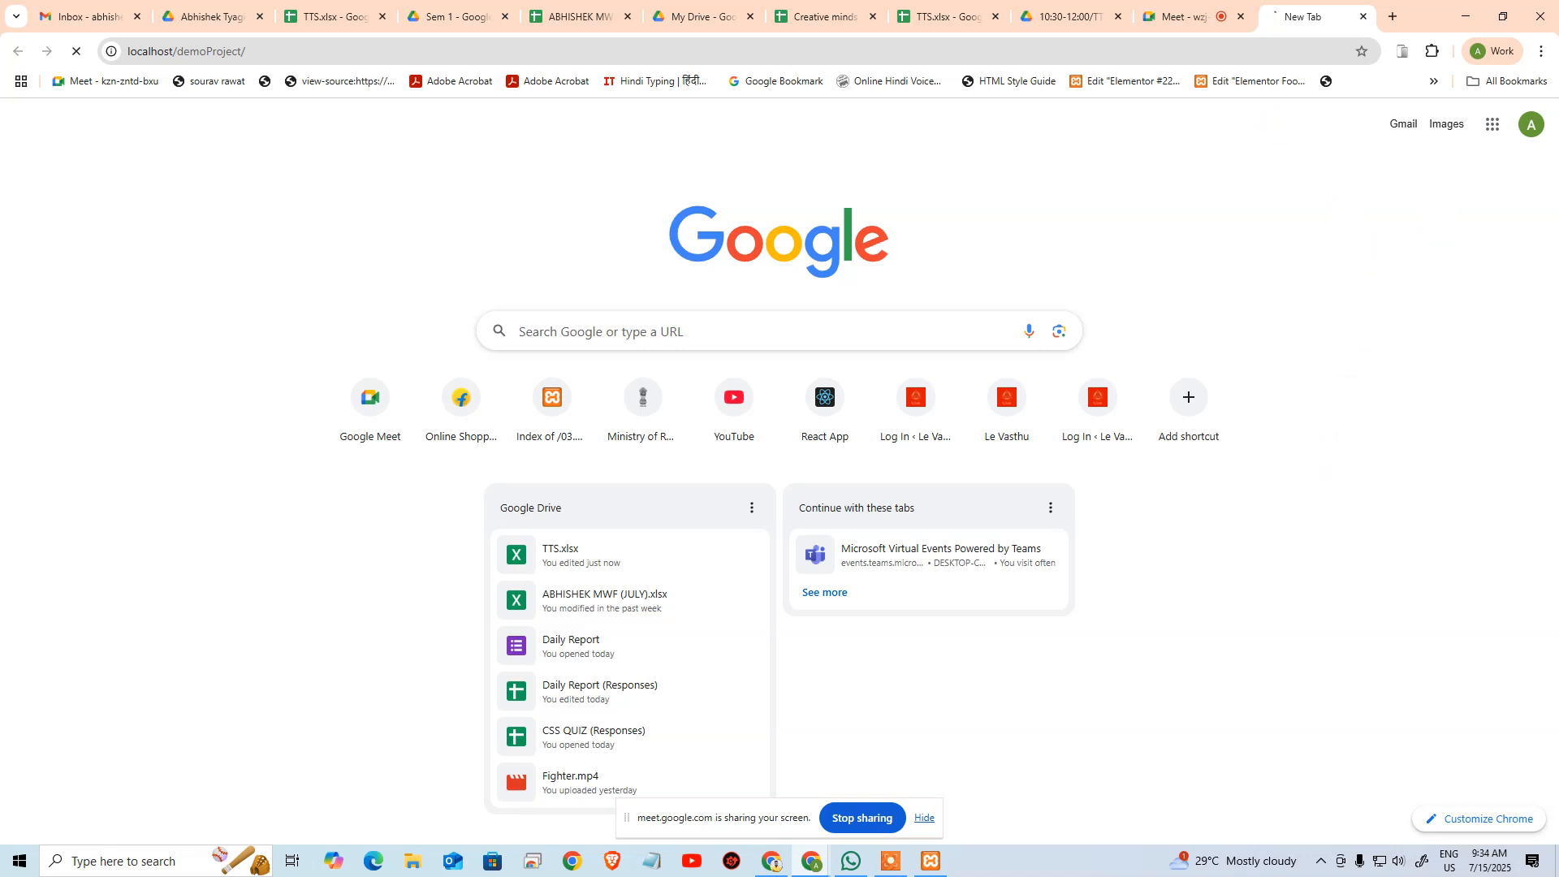
key(alt+Tab)
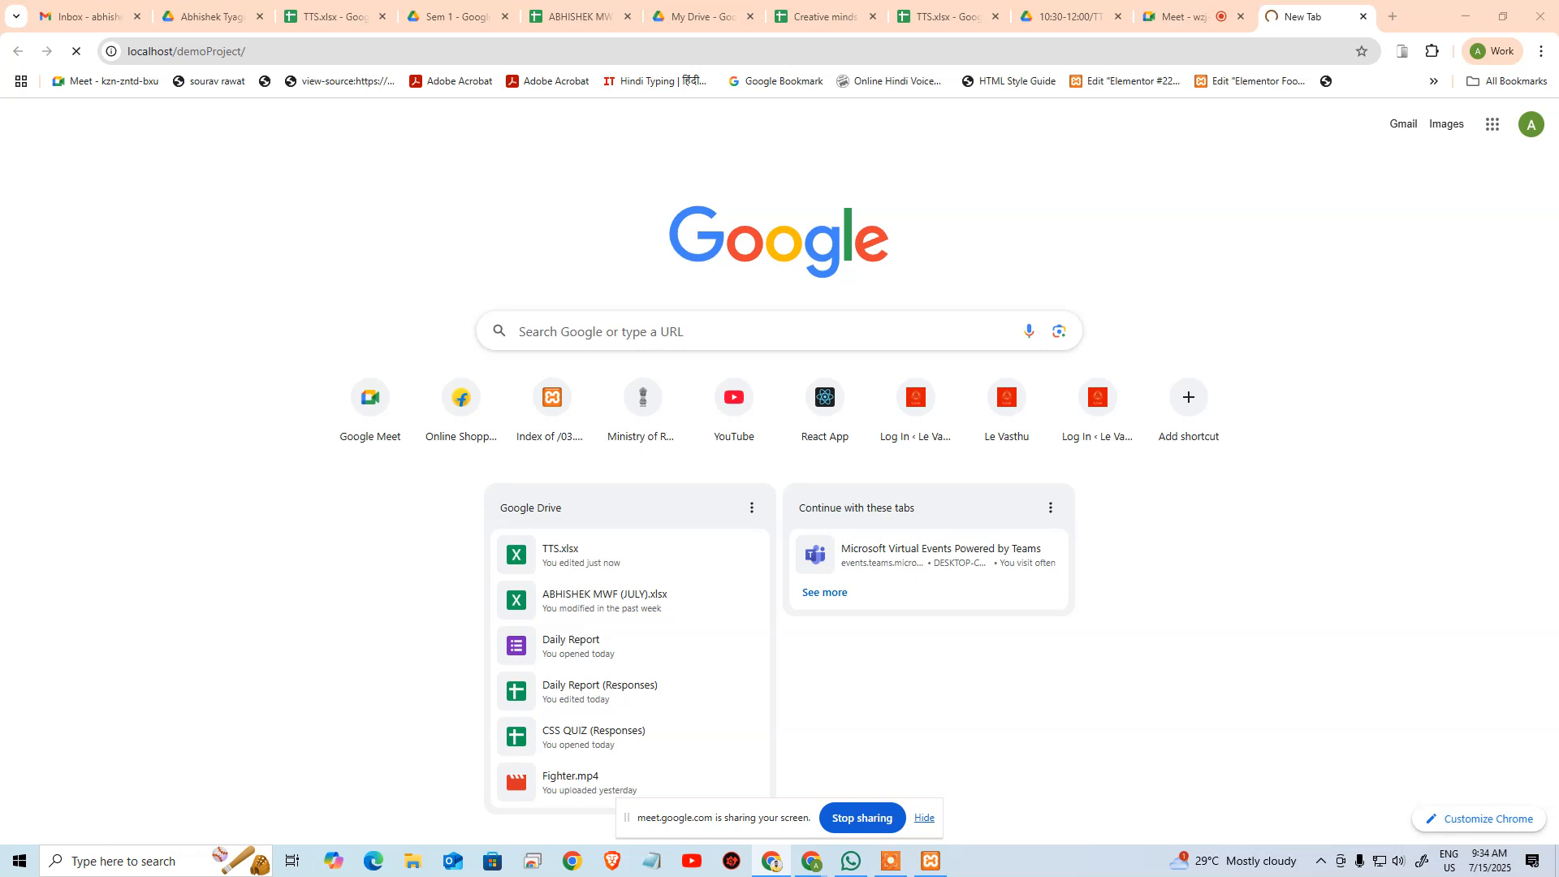
key(ctrl+shift+Right)
key(ctrl+i)
key(alt+Tab)
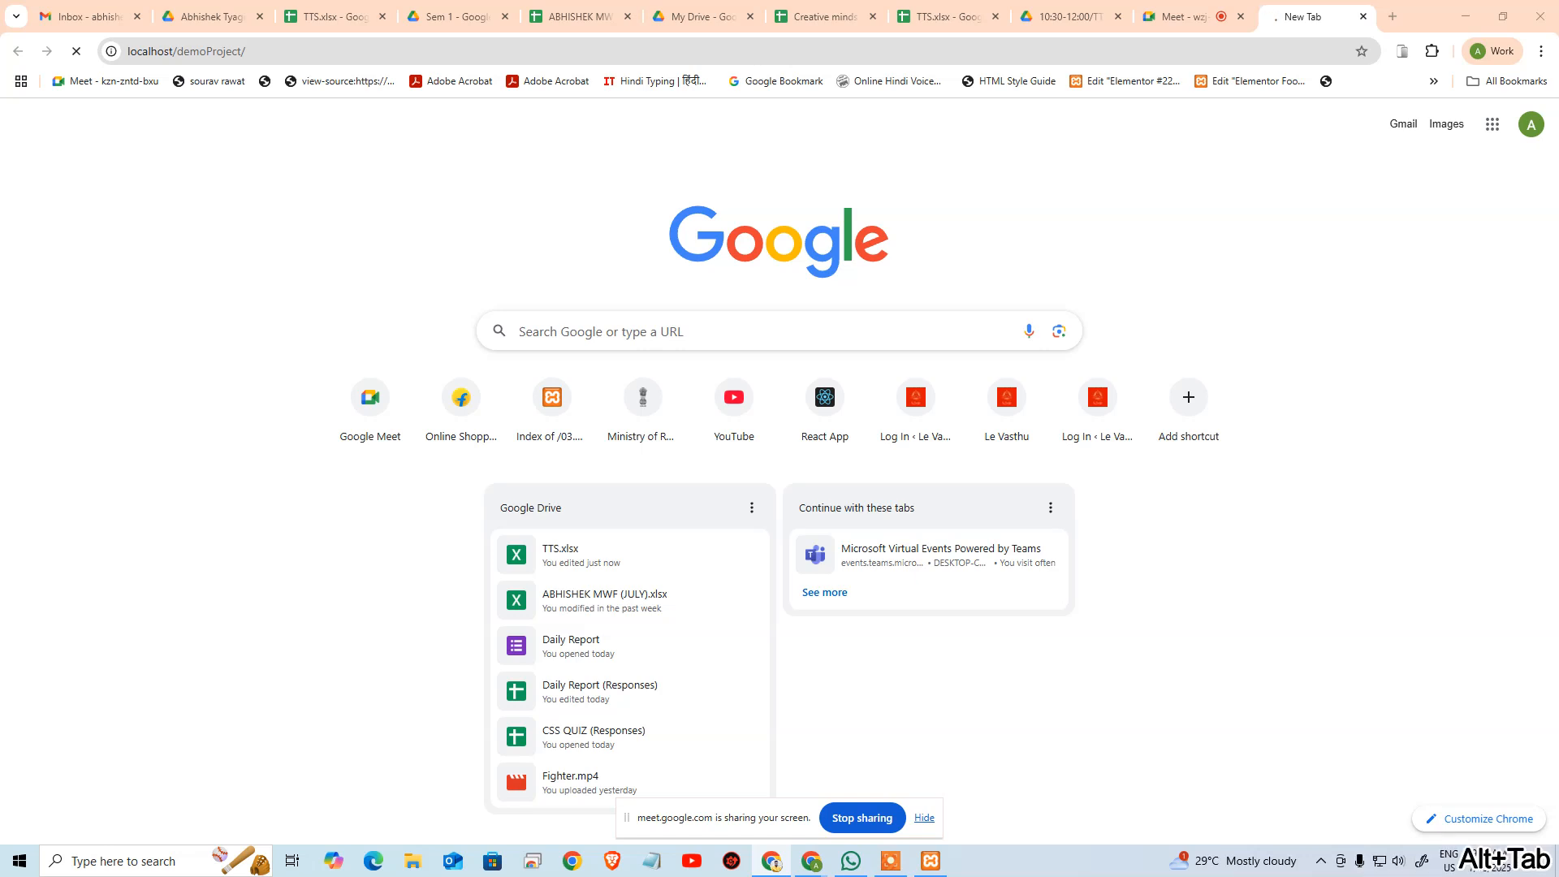
key(ctrl+v)
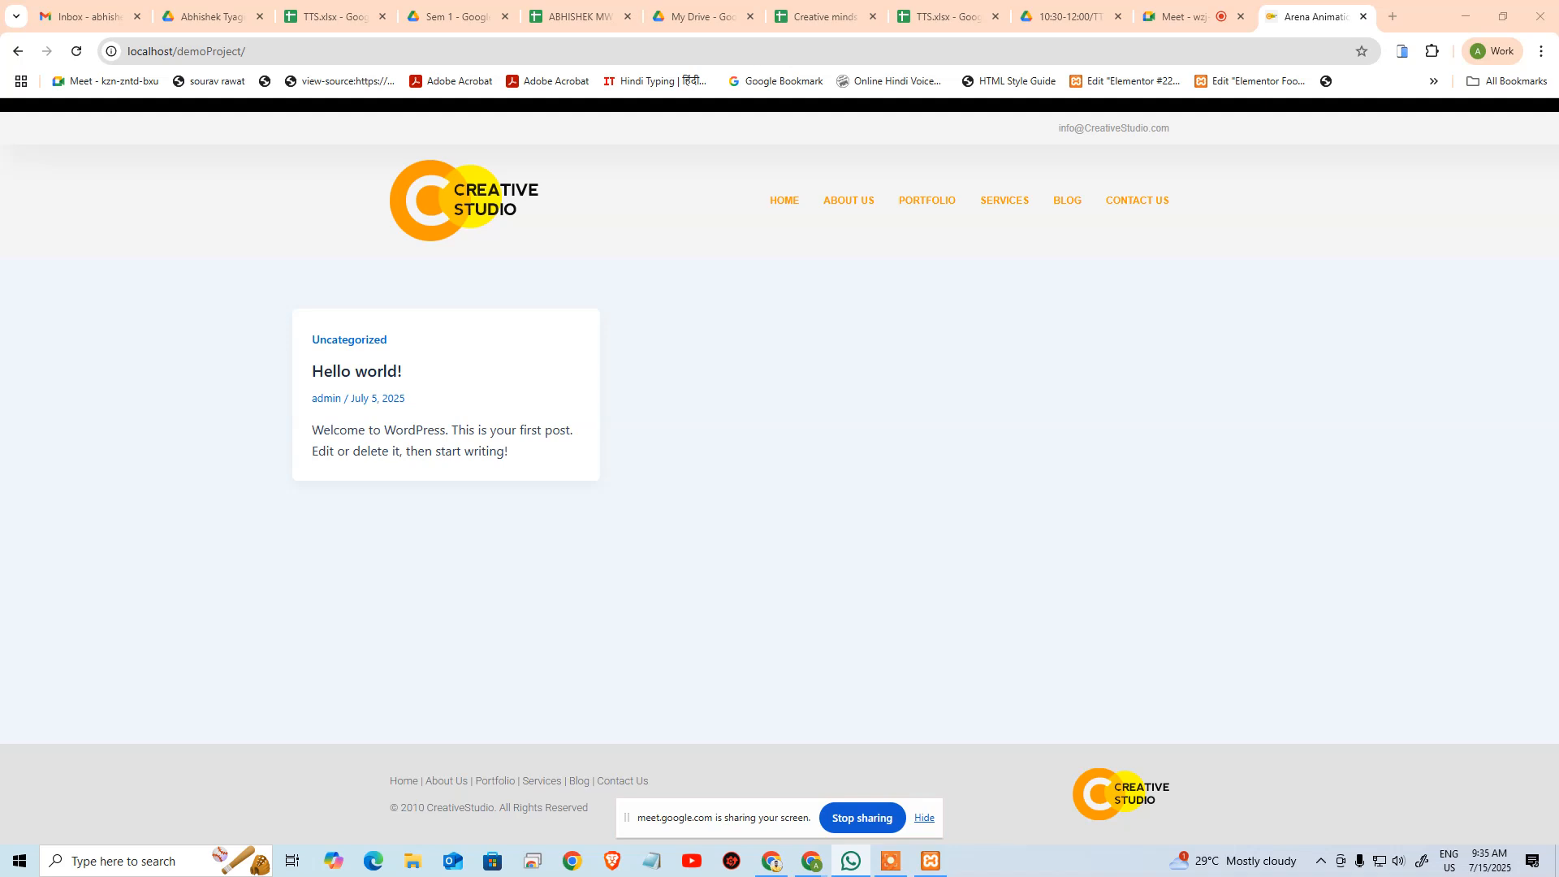
Open the Home page of the Creative Studio demo site
key(ctrl+a)
click(785, 200)
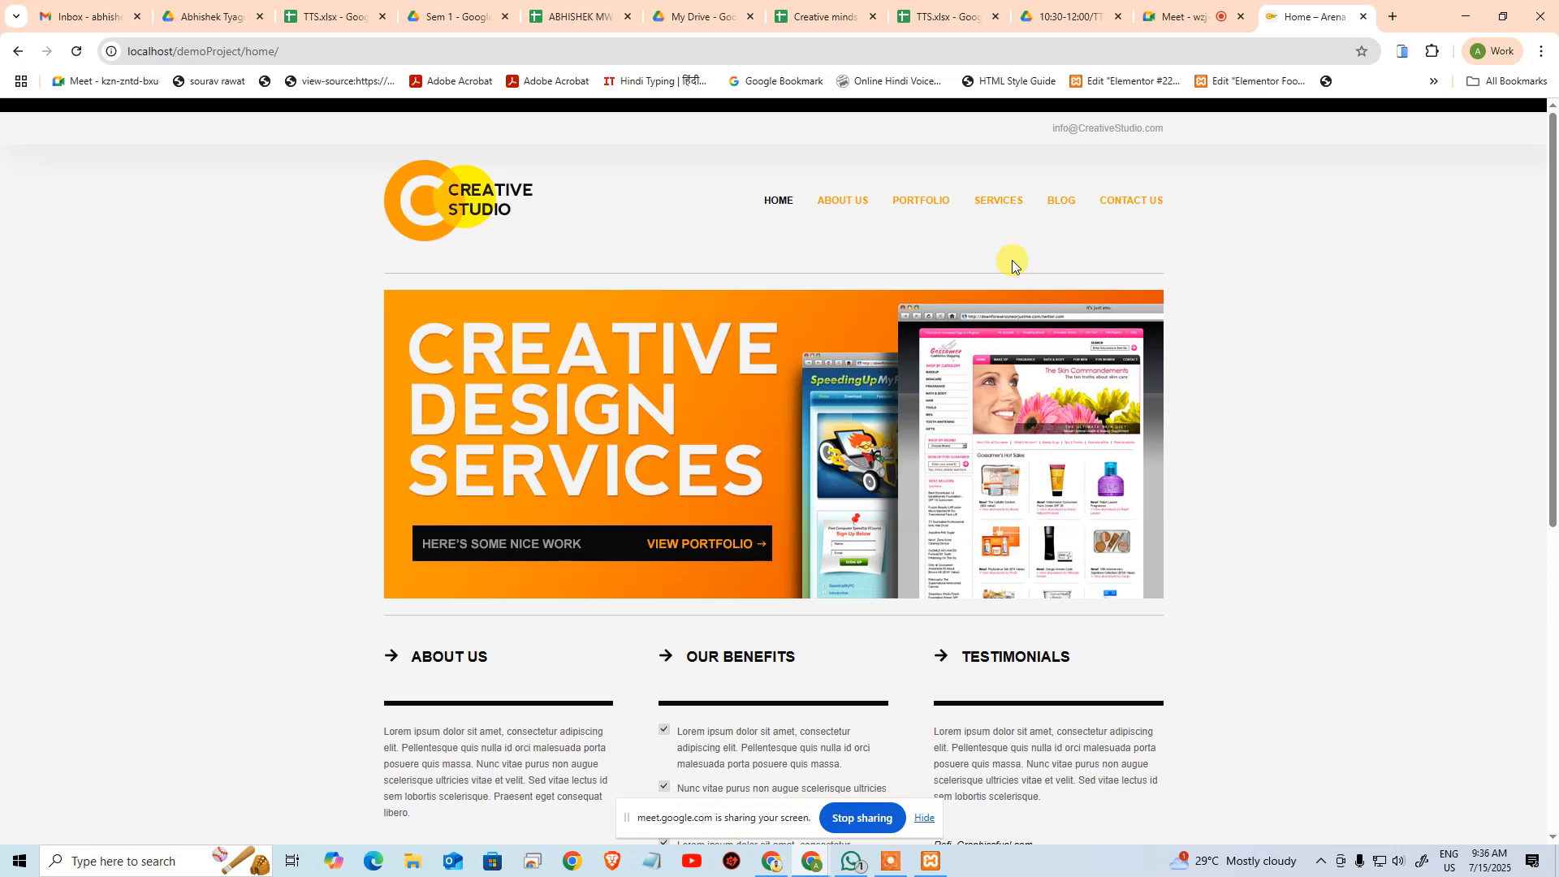
key(alt+Tab)
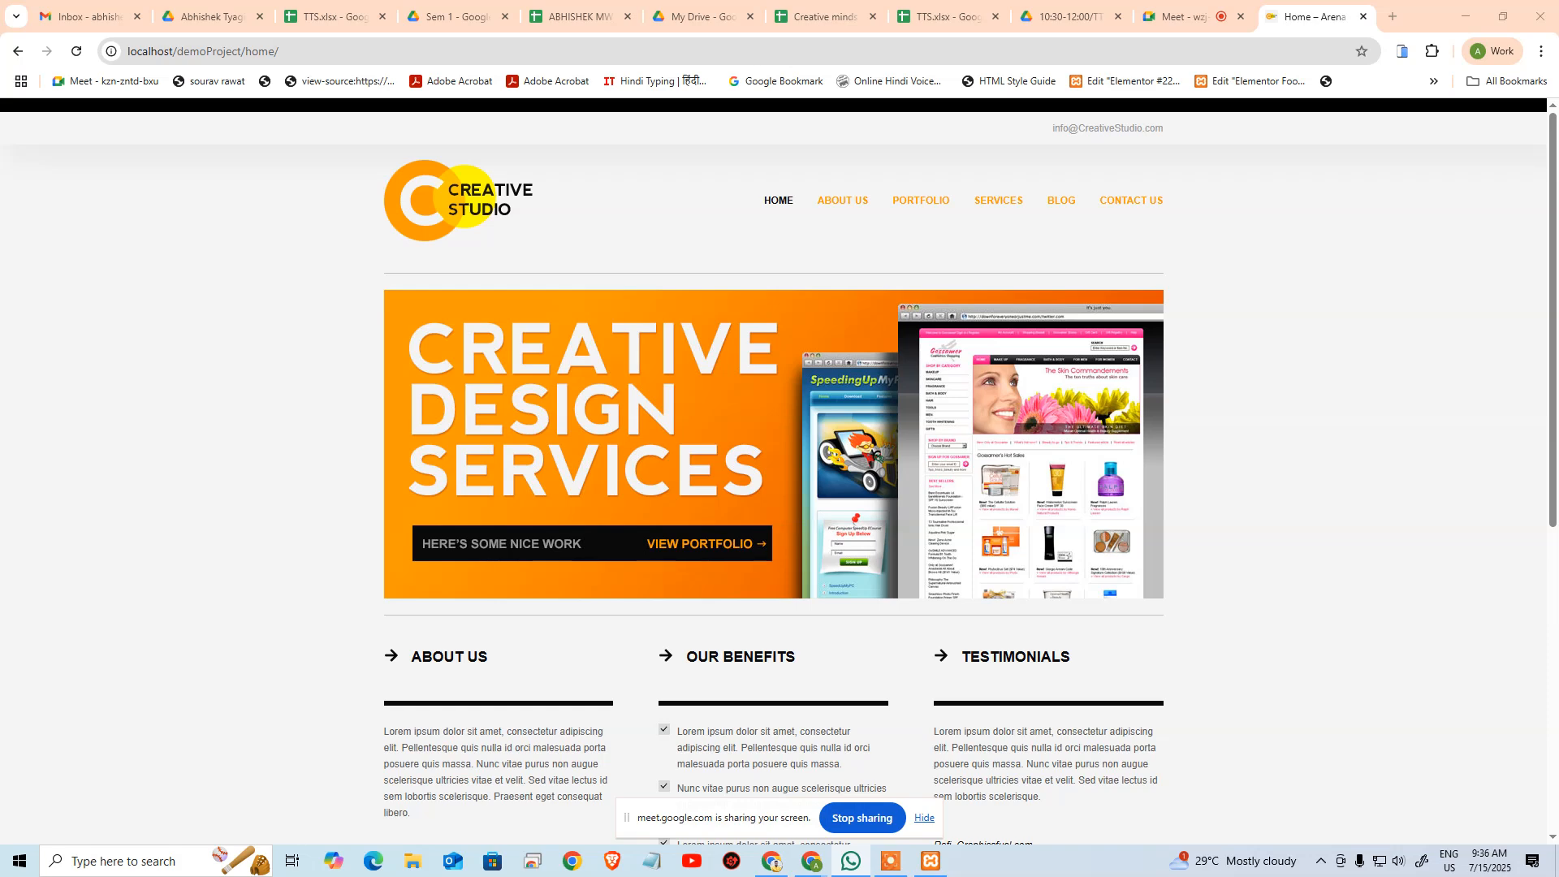
Check the Google Meet call for joining participants and return to the demo site's Home page
click(1182, 16)
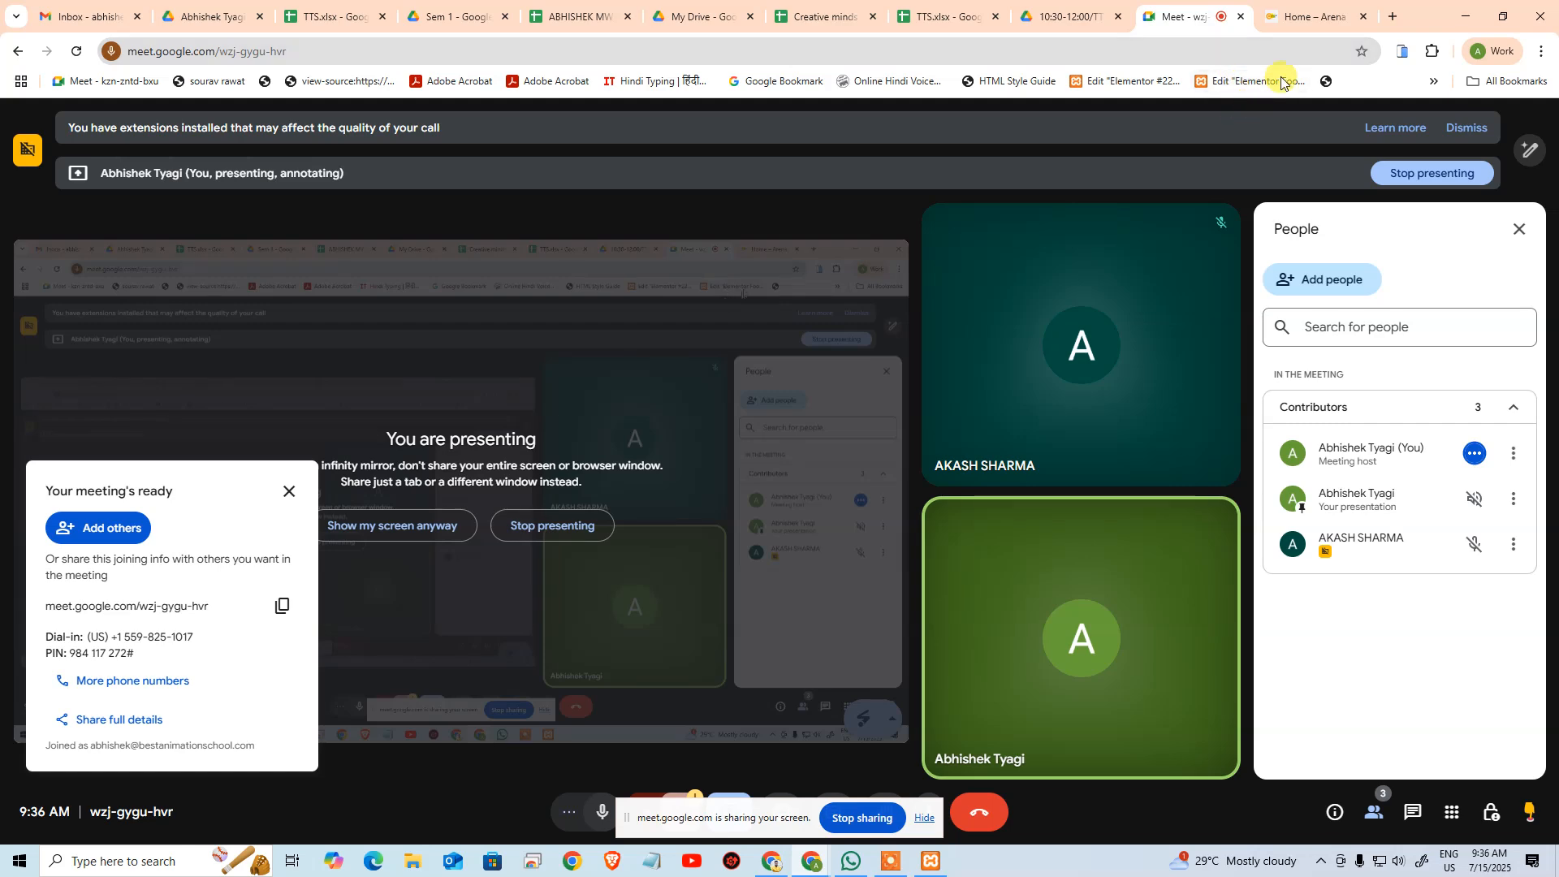
click(1303, 12)
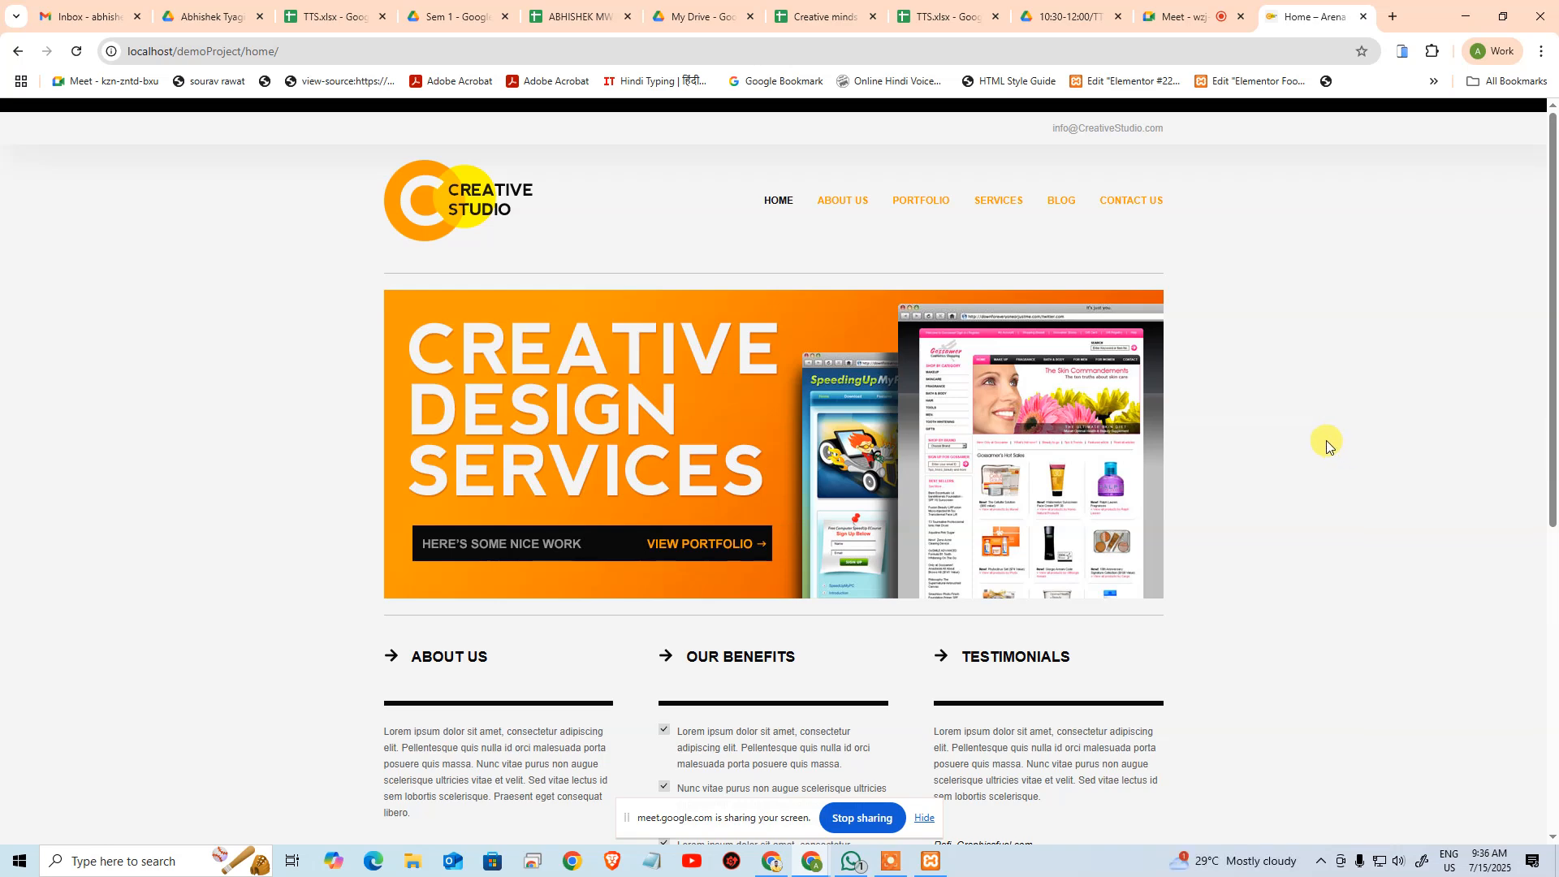
click(1178, 17)
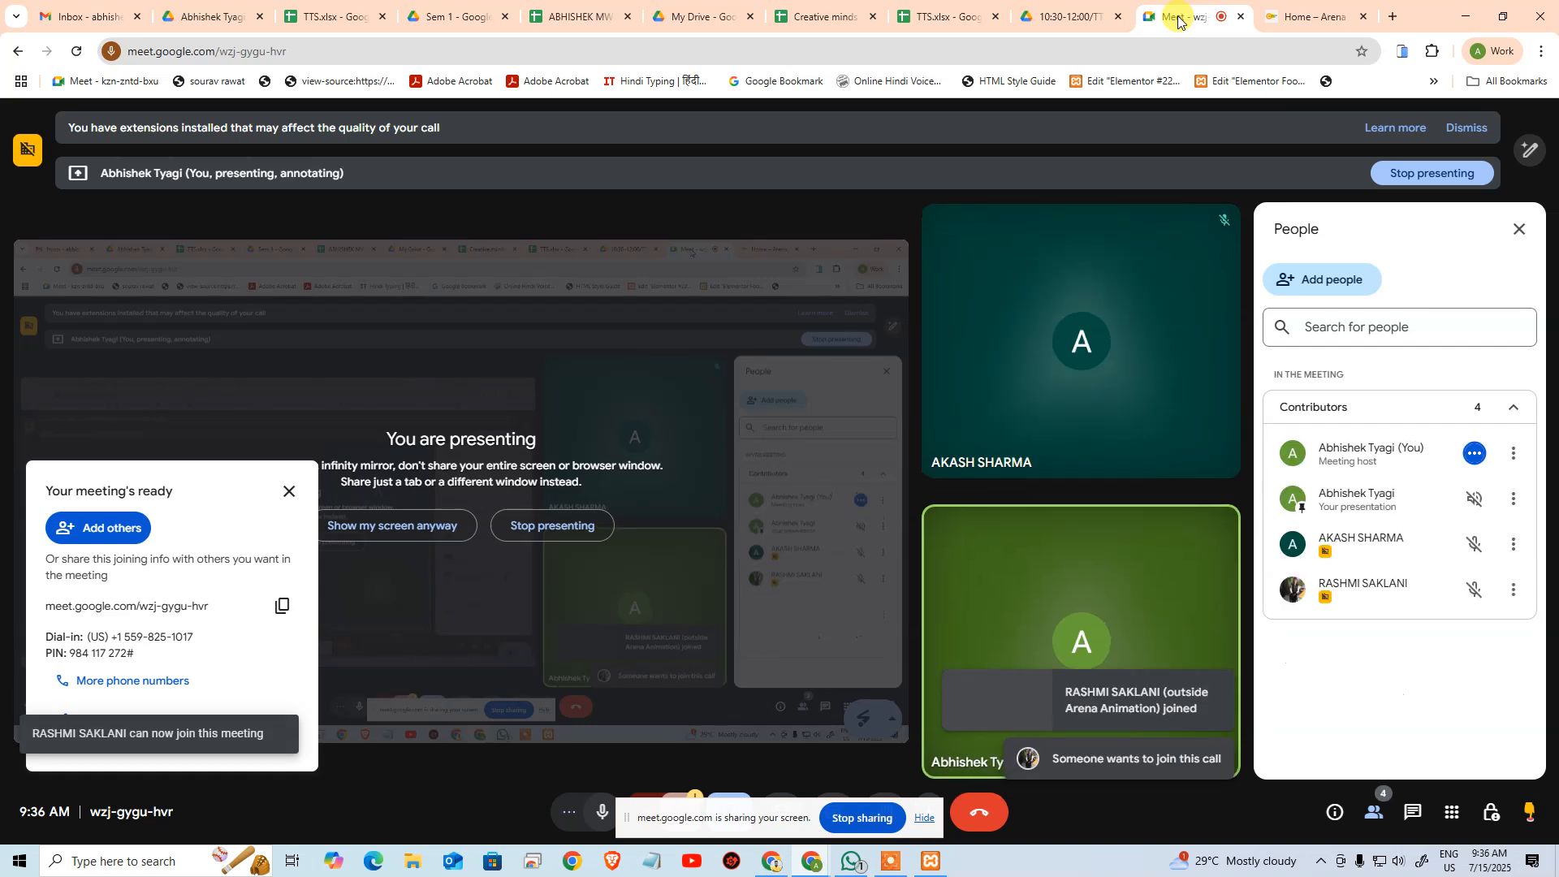
click(1329, 15)
click(852, 861)
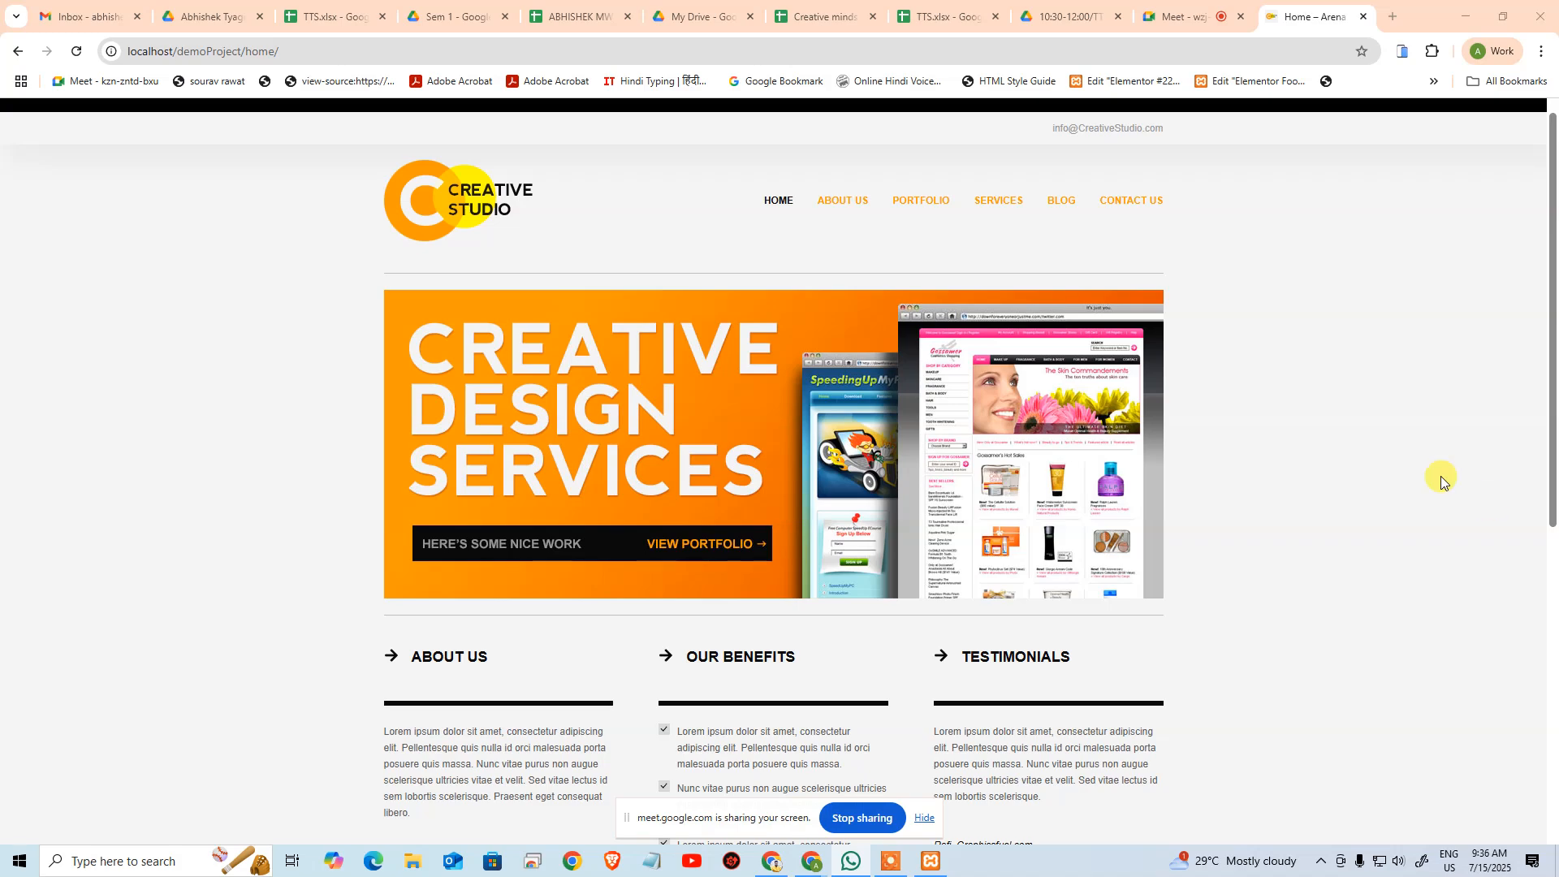
Look over the demo site's Home page from the banner down to the footer and glance at the Meet call
scroll(1280, 561, down, 5)
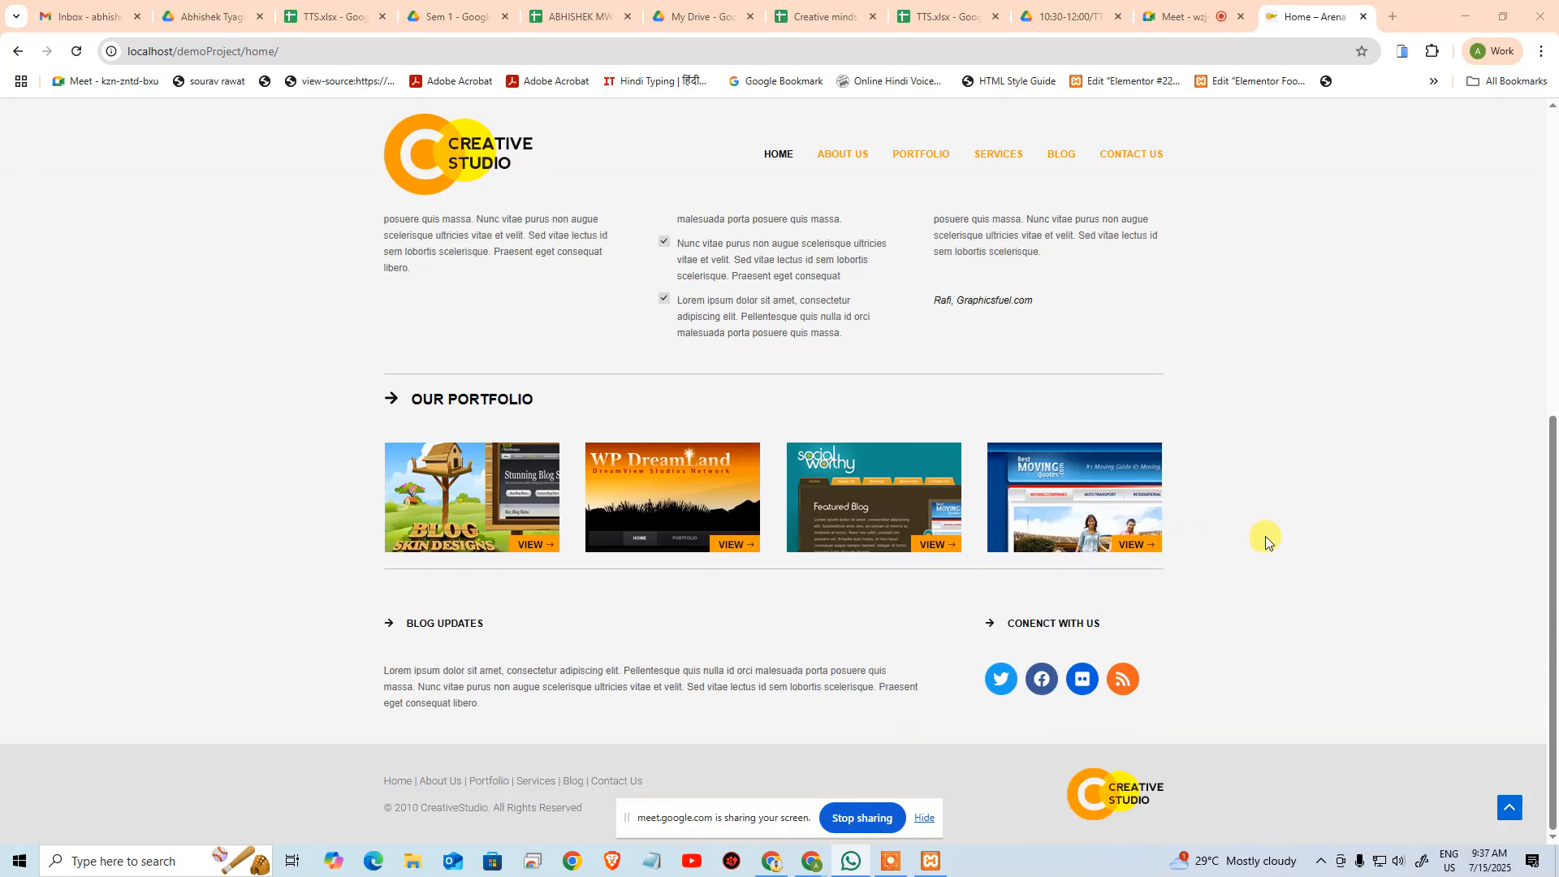
scroll(1264, 534, up, 5)
scroll(1037, 441, down, 5)
scroll(1047, 440, up, 6)
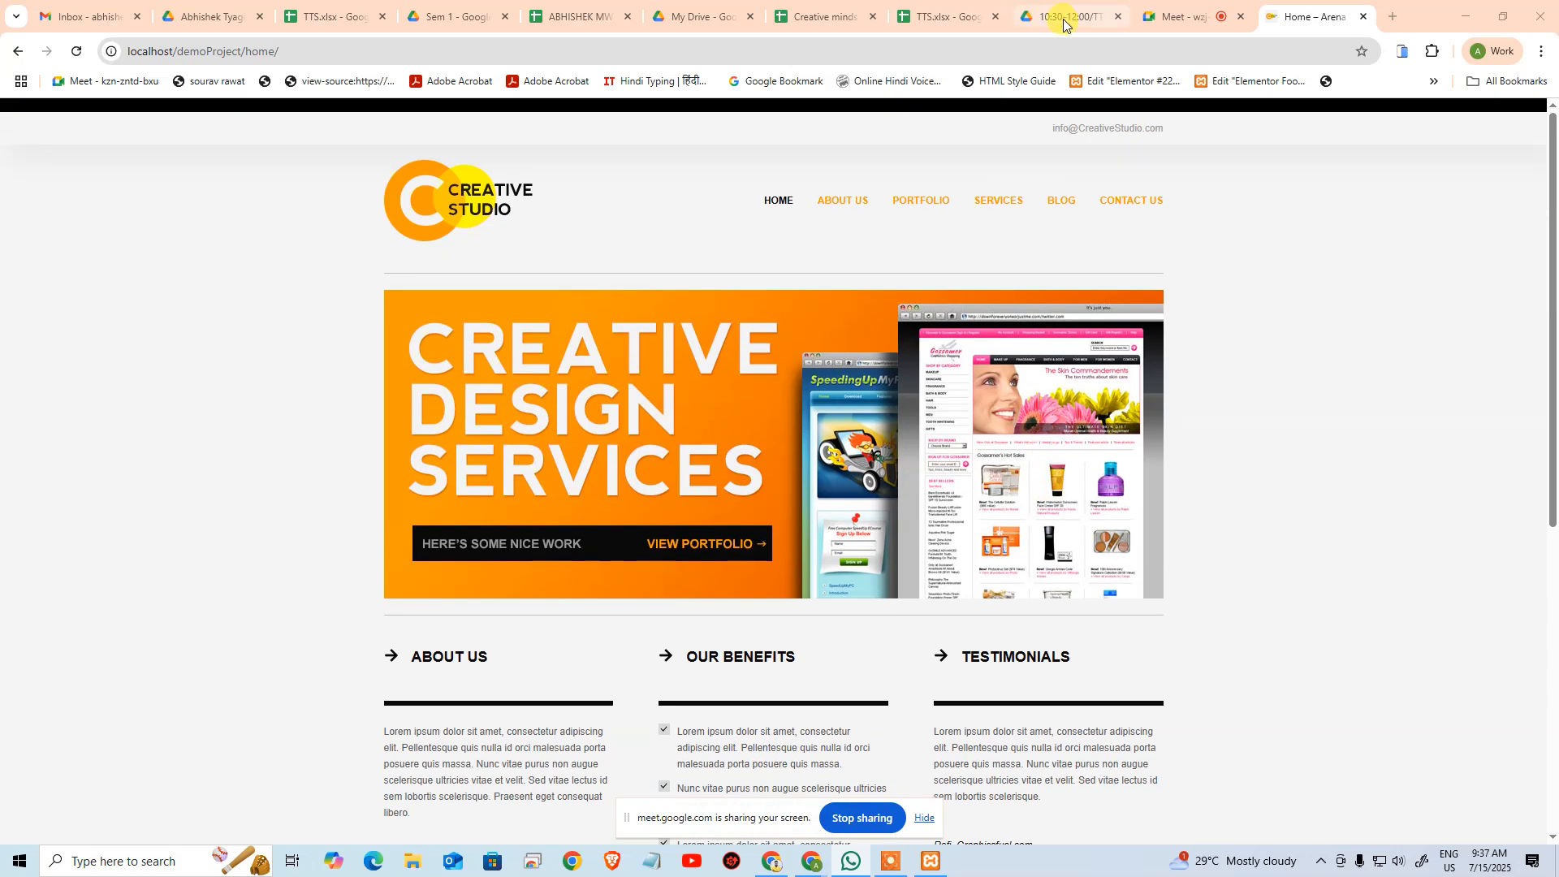
click(1163, 17)
click(1288, 10)
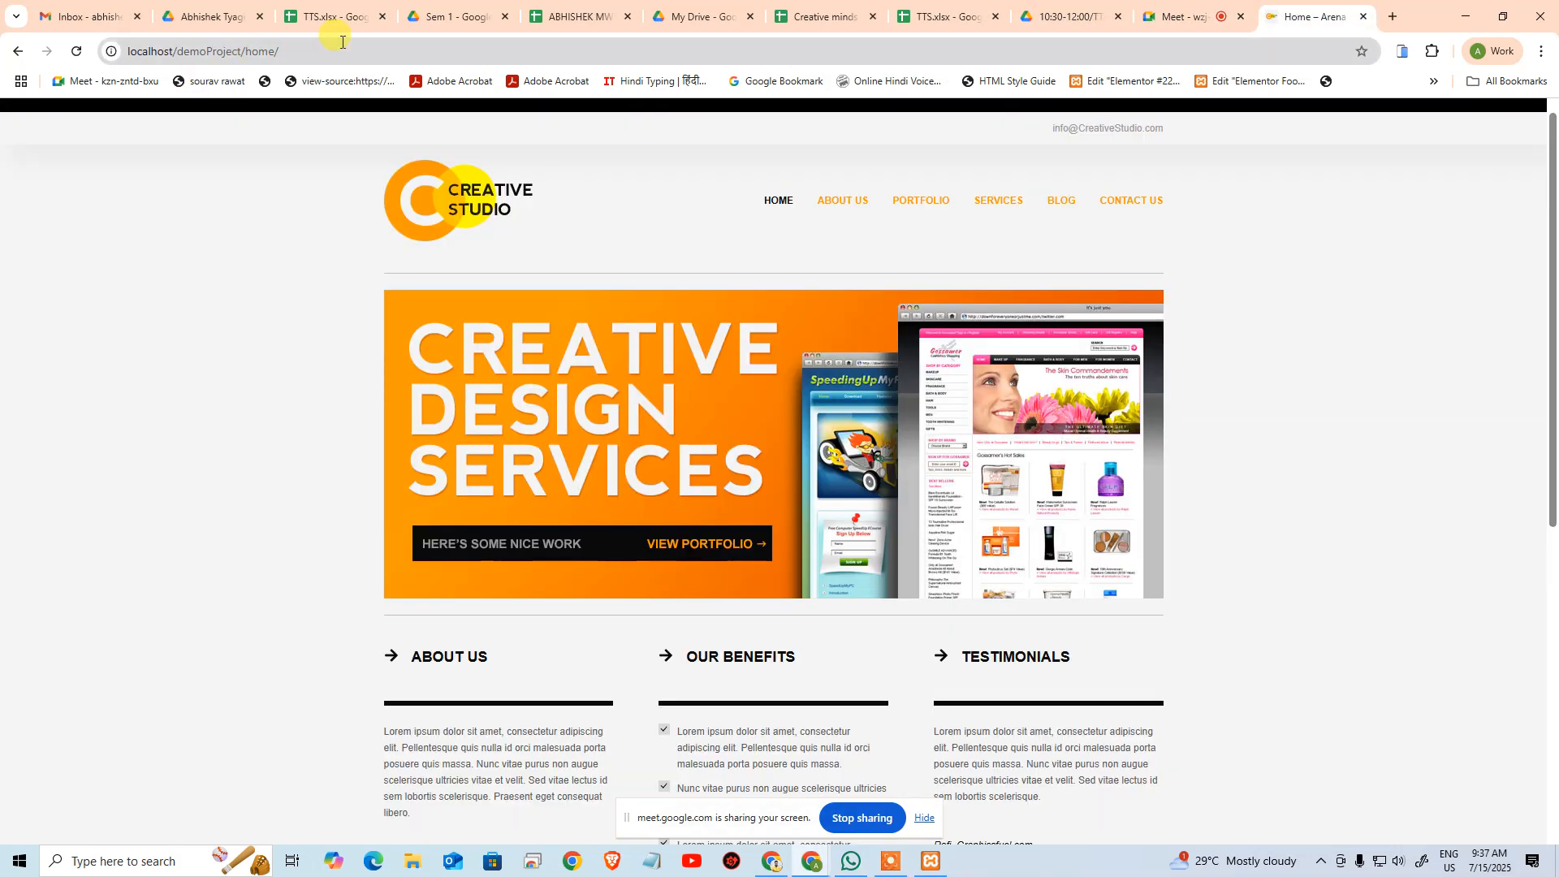
Replace home/ in the site's address with wp-admin and load localhost/demoProject/wp-admin
click(340, 49)
key(ctrl+shift+Left)
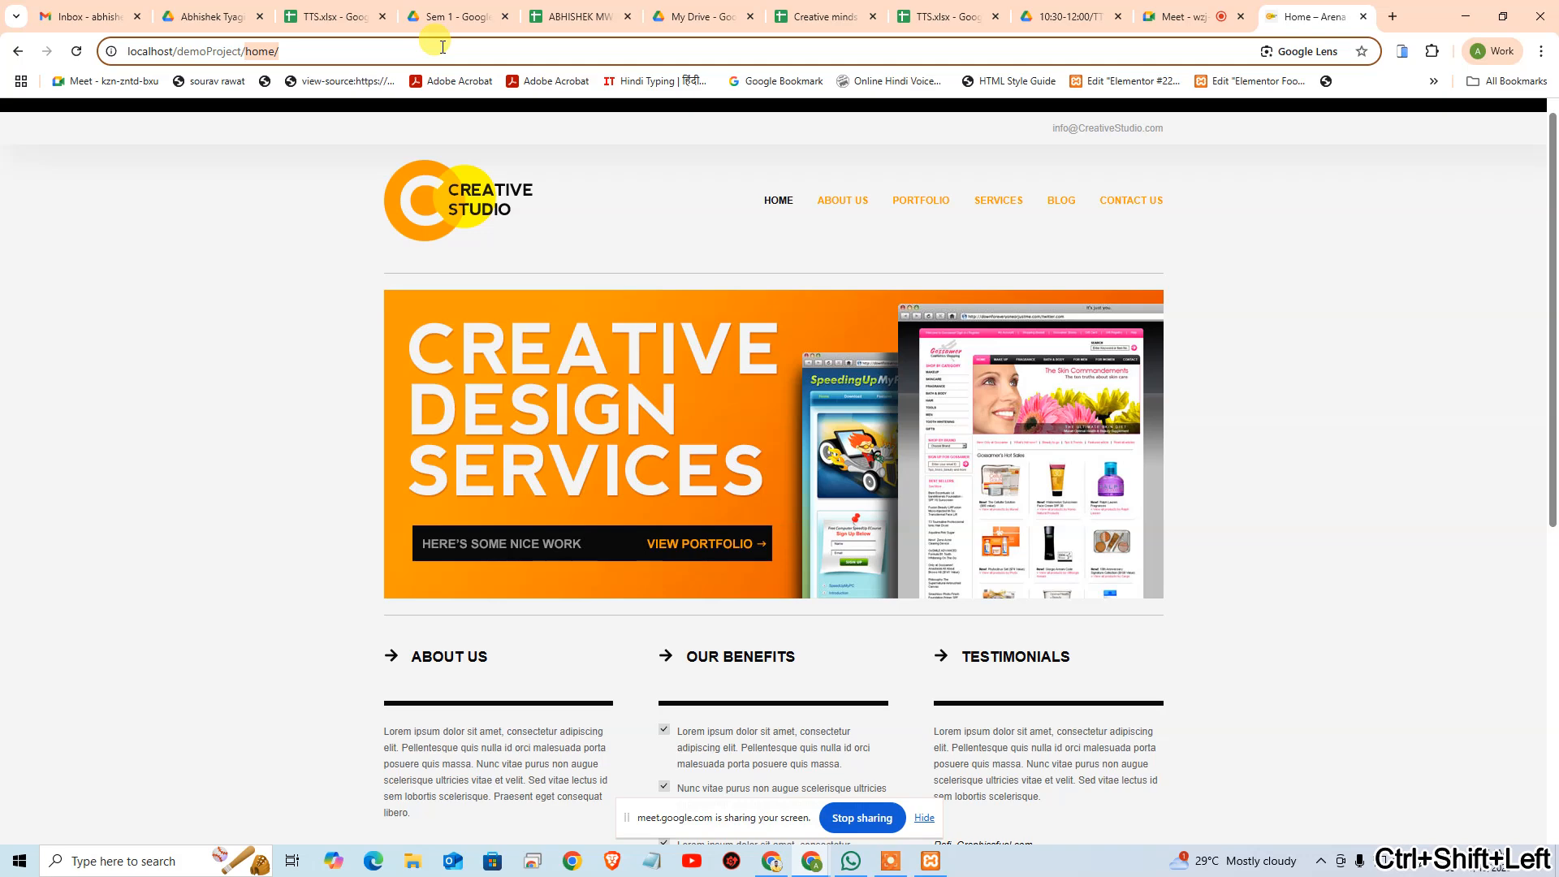
text(wp-admin)
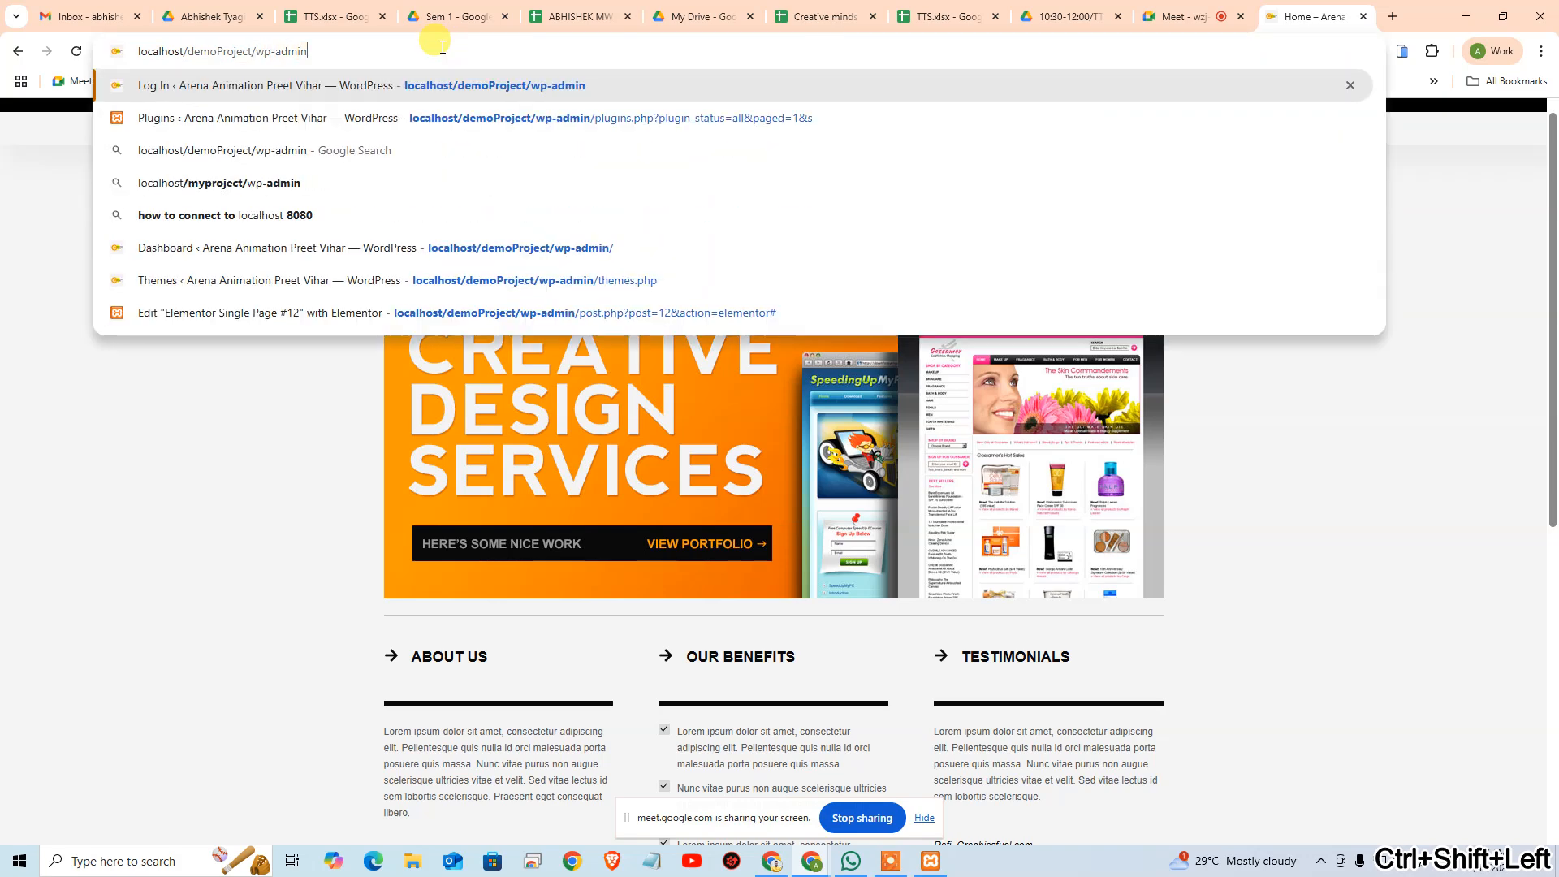
key(Return)
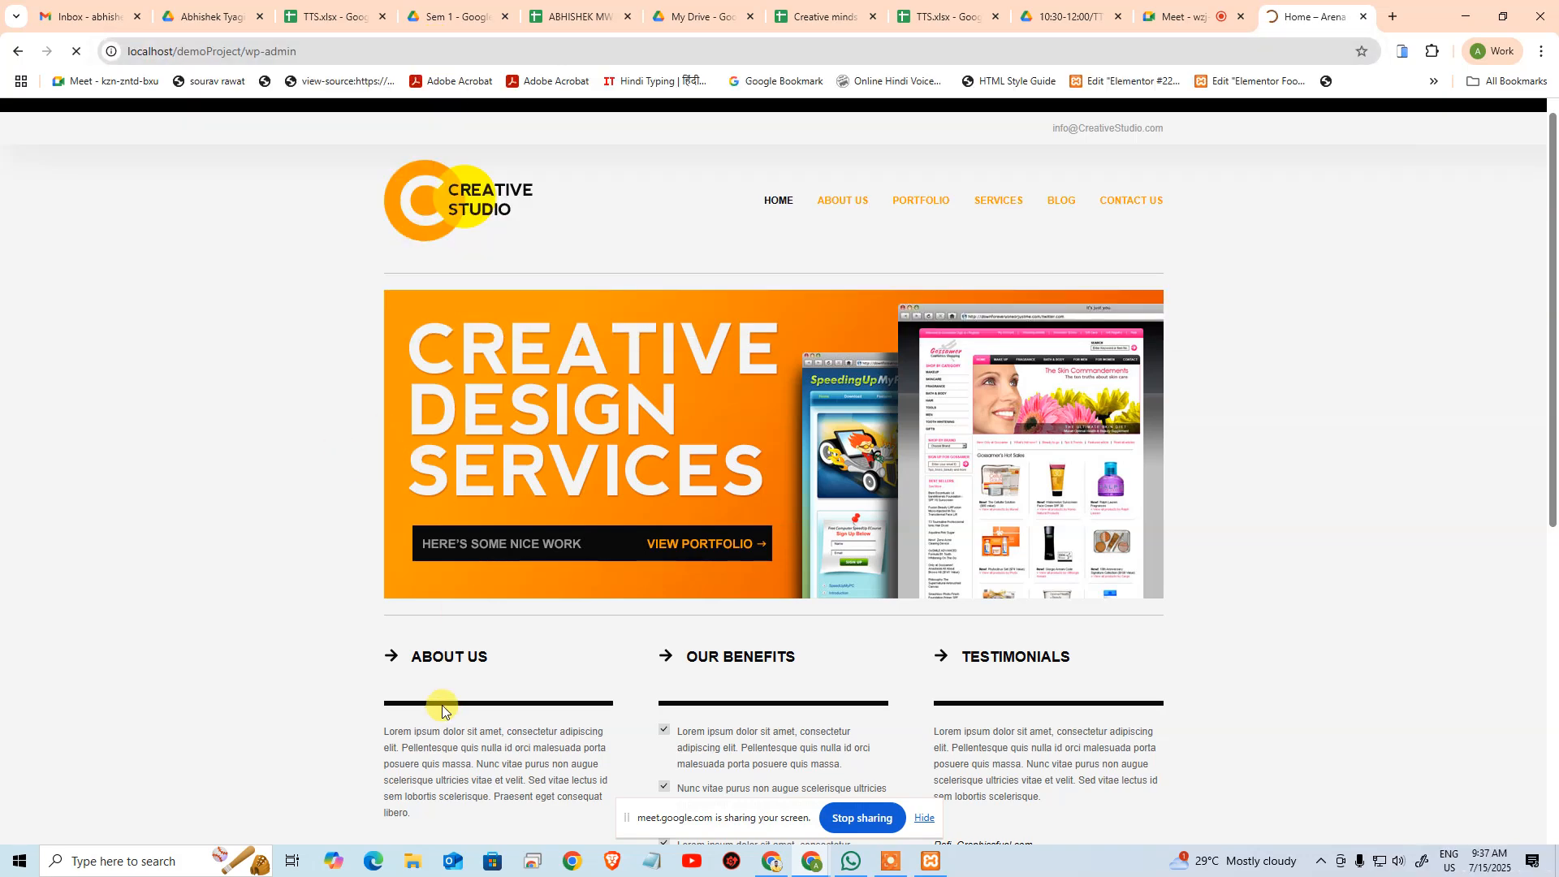
Switch to the screen recorder and set its microphone level to 100%
click(891, 861)
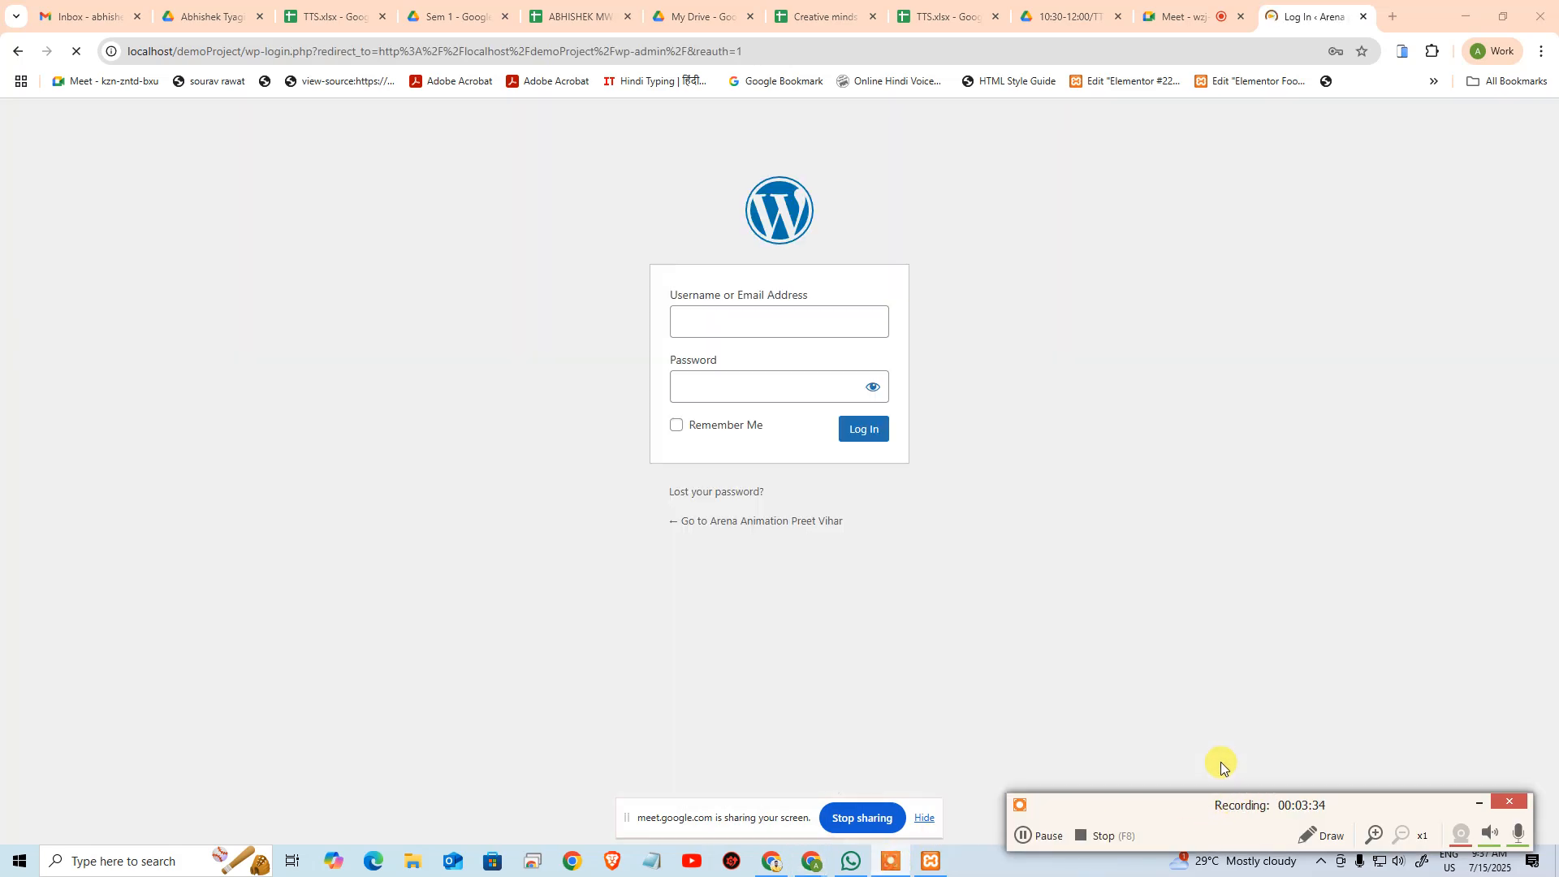
click(1519, 836)
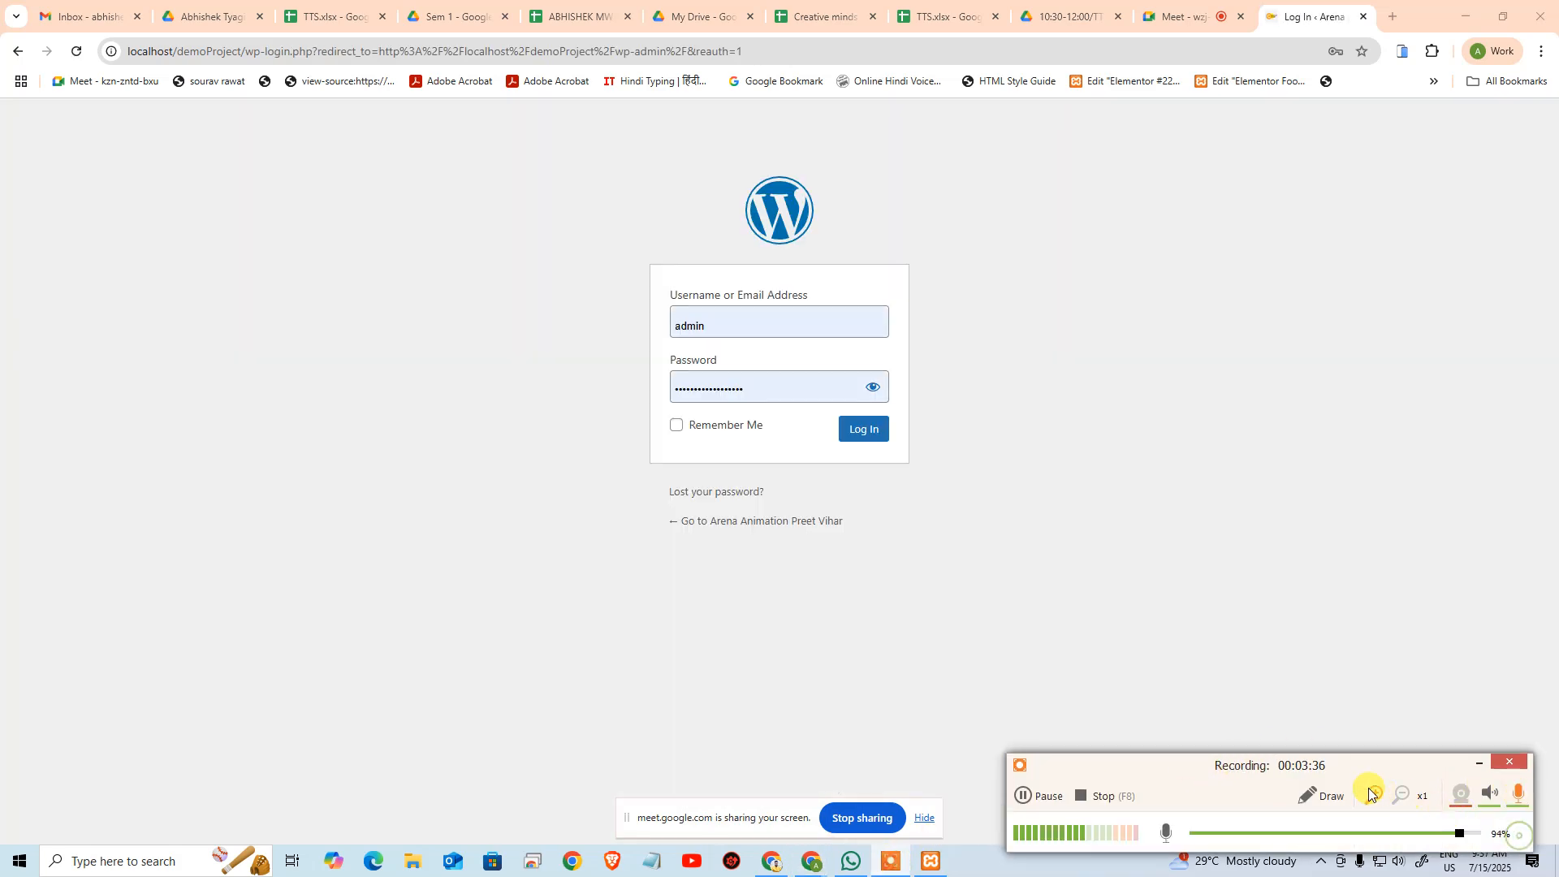
click(1476, 834)
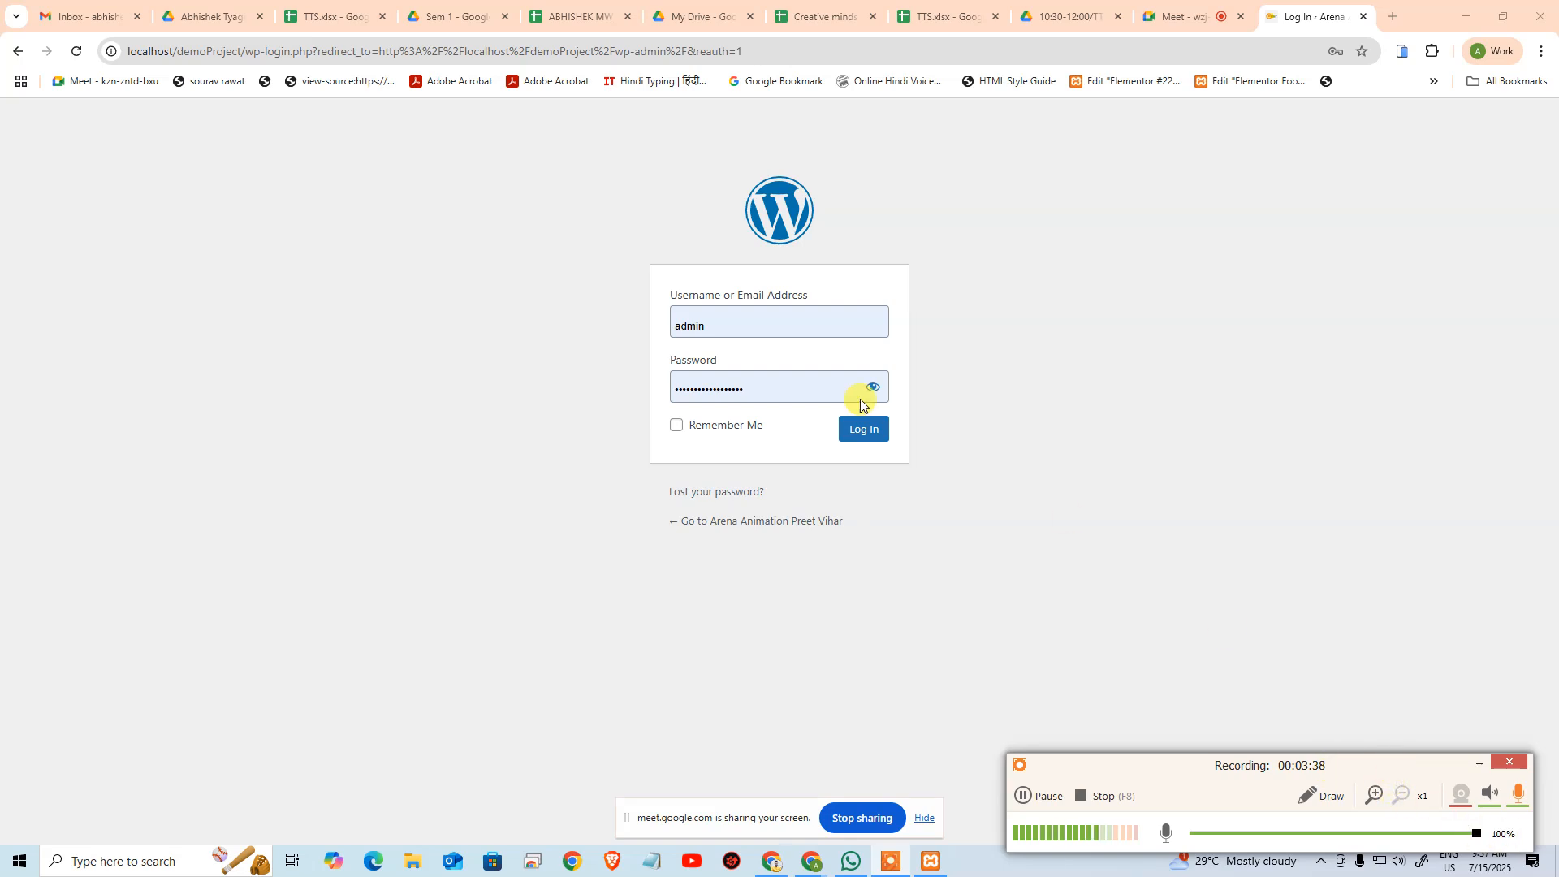
Try to log in to WordPress with the prefilled username and password
click(851, 424)
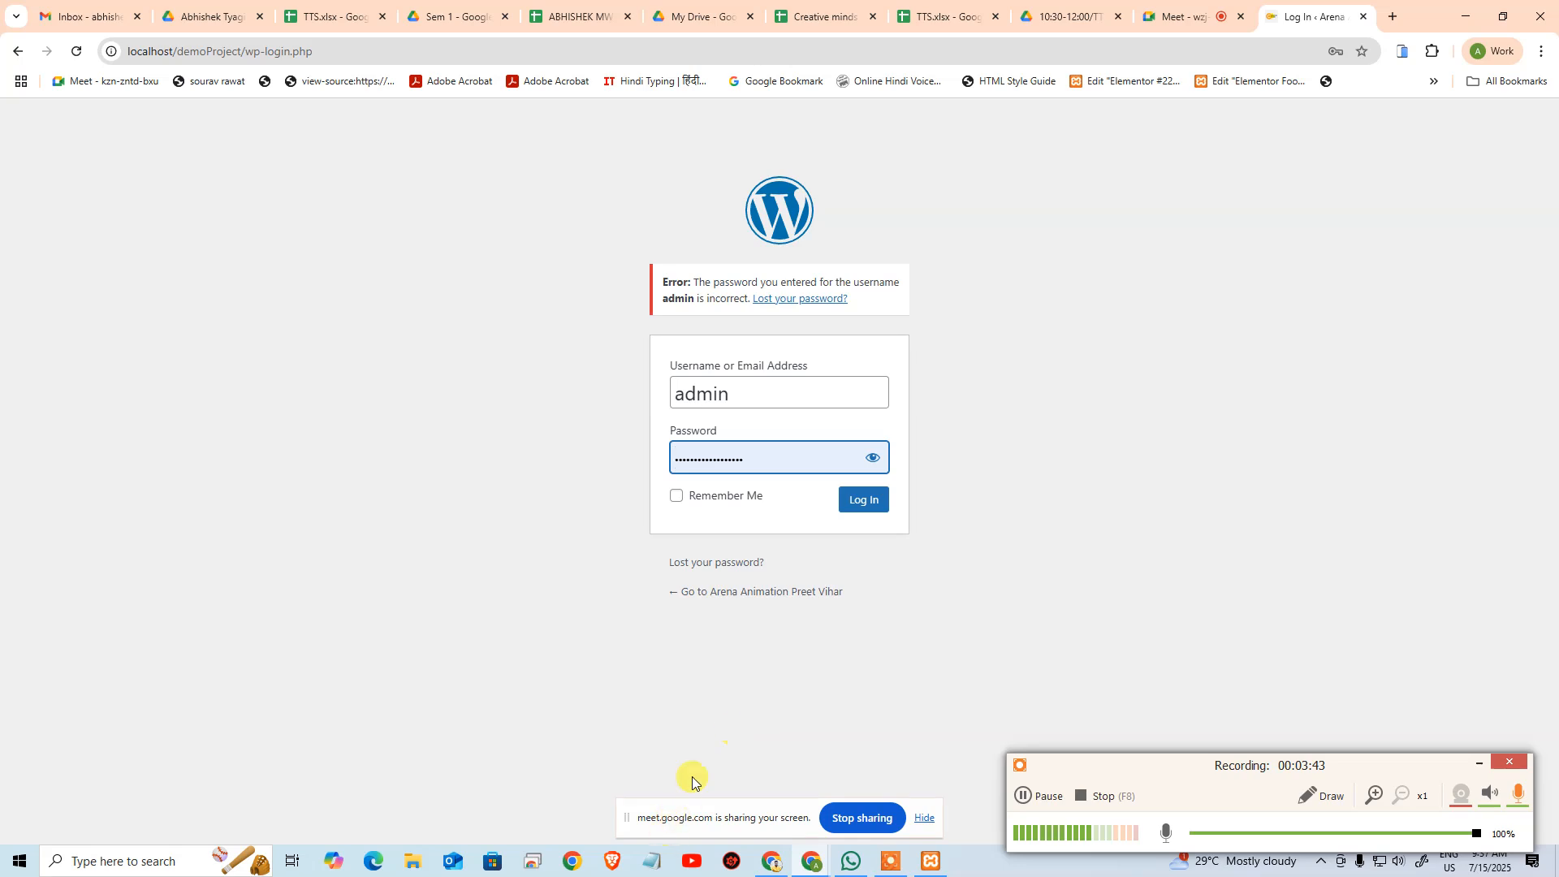
Switch to Notepad and open the Wordpress Installation text file from the Desktop to look up the login details
click(652, 861)
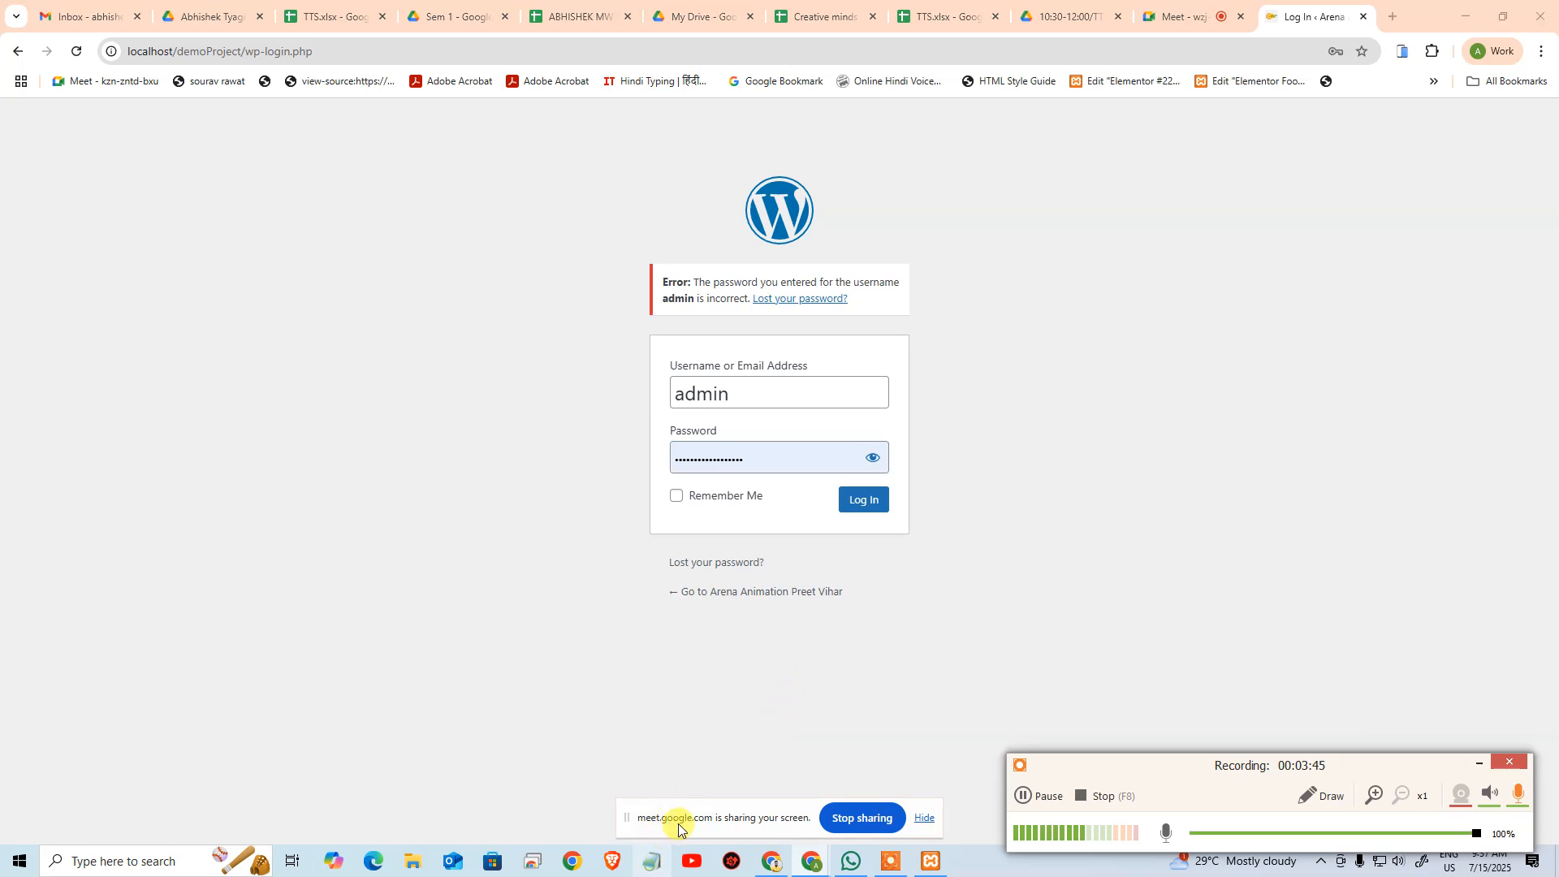
key(ctrl+o)
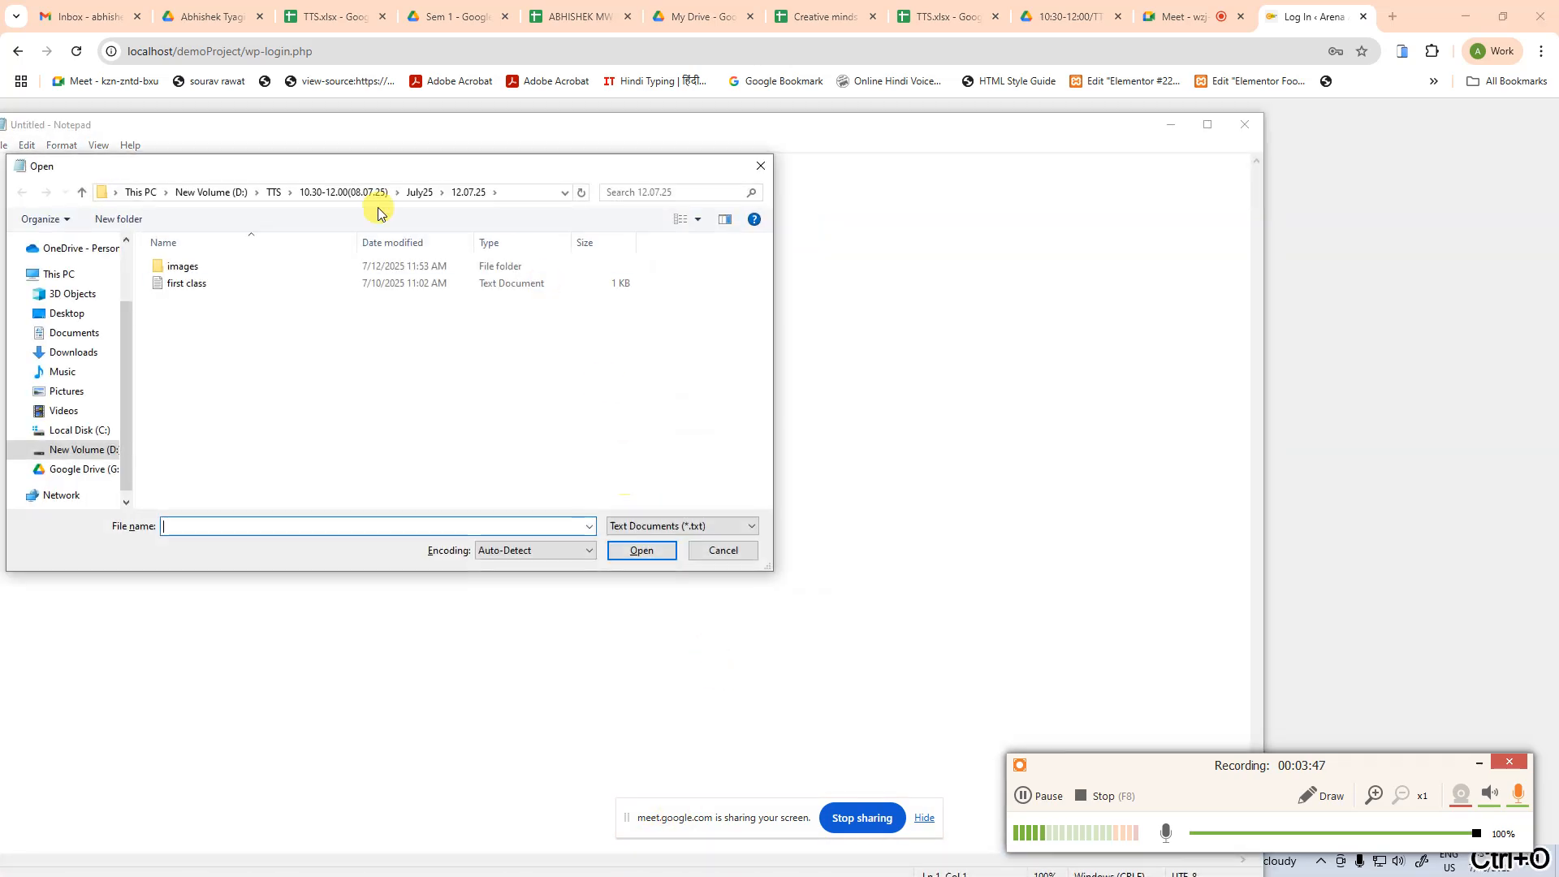
click(74, 315)
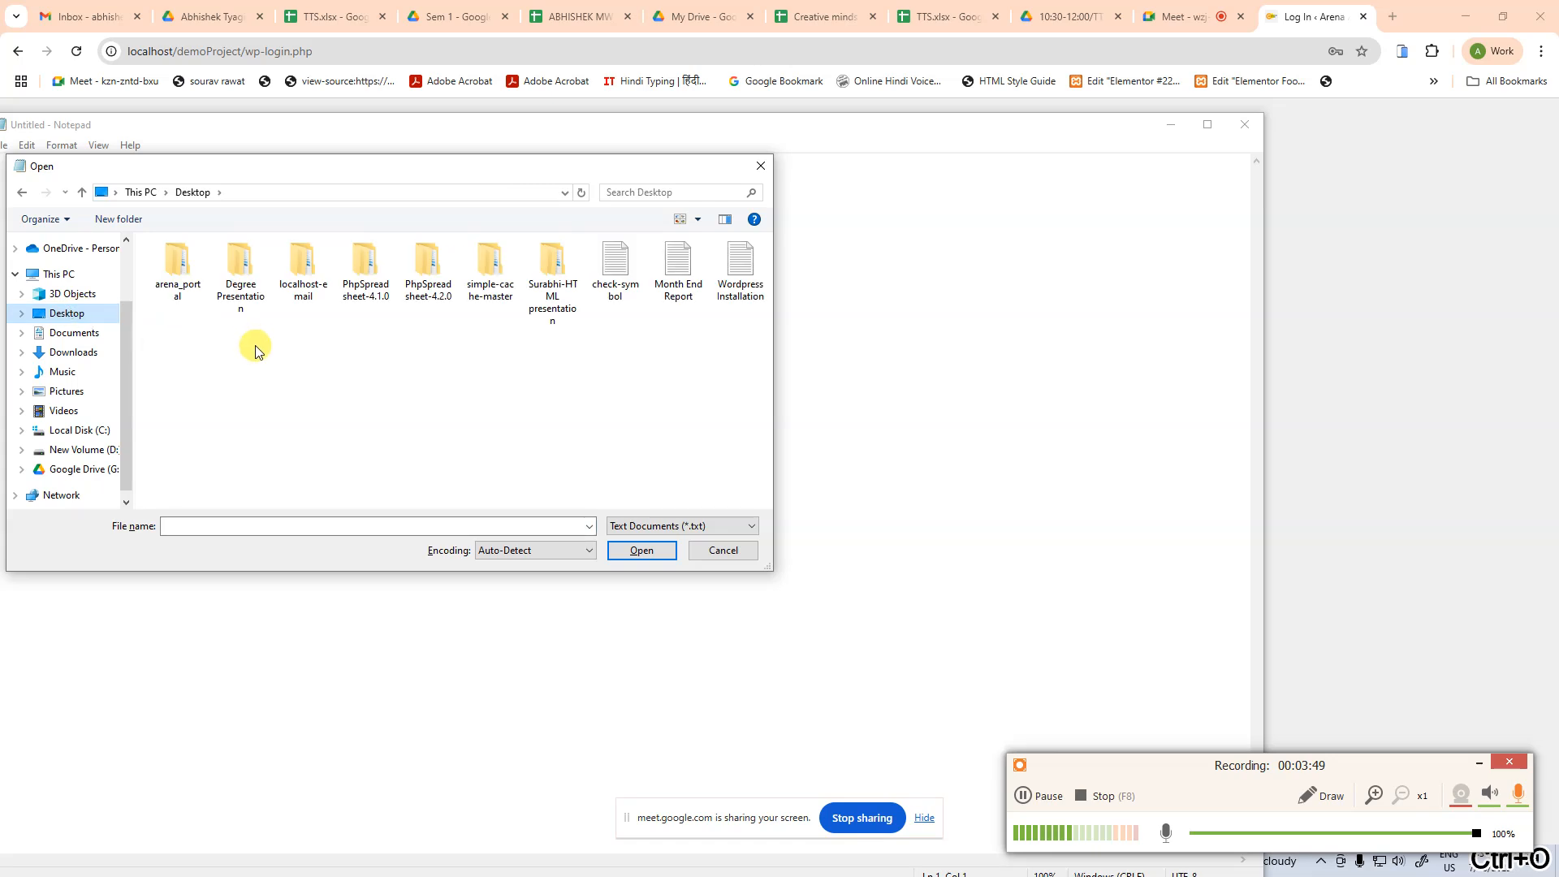
click(727, 298)
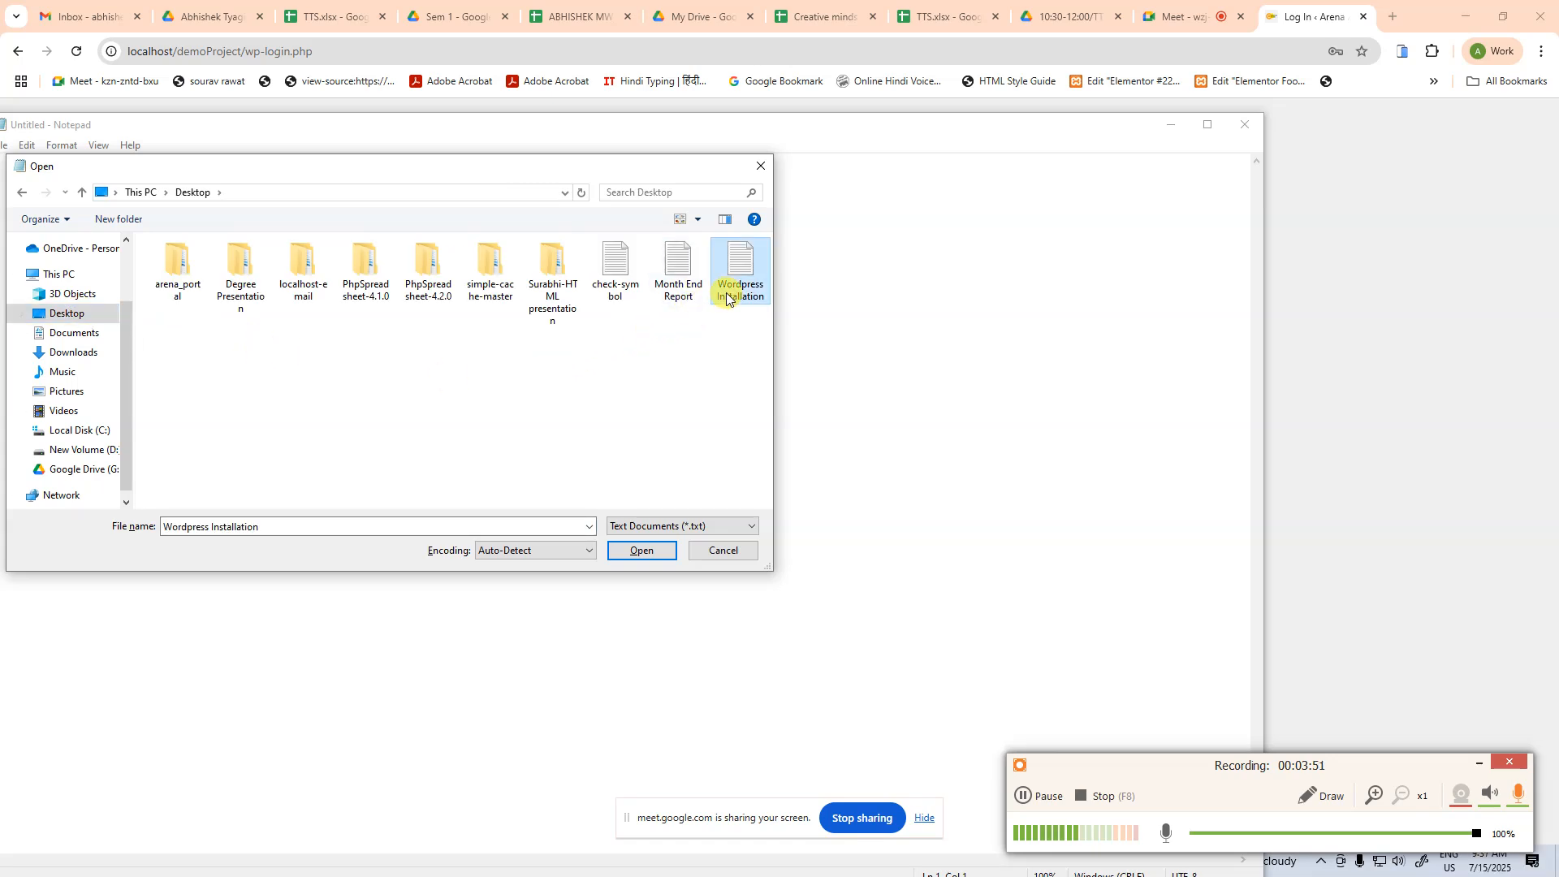
double_click(727, 298)
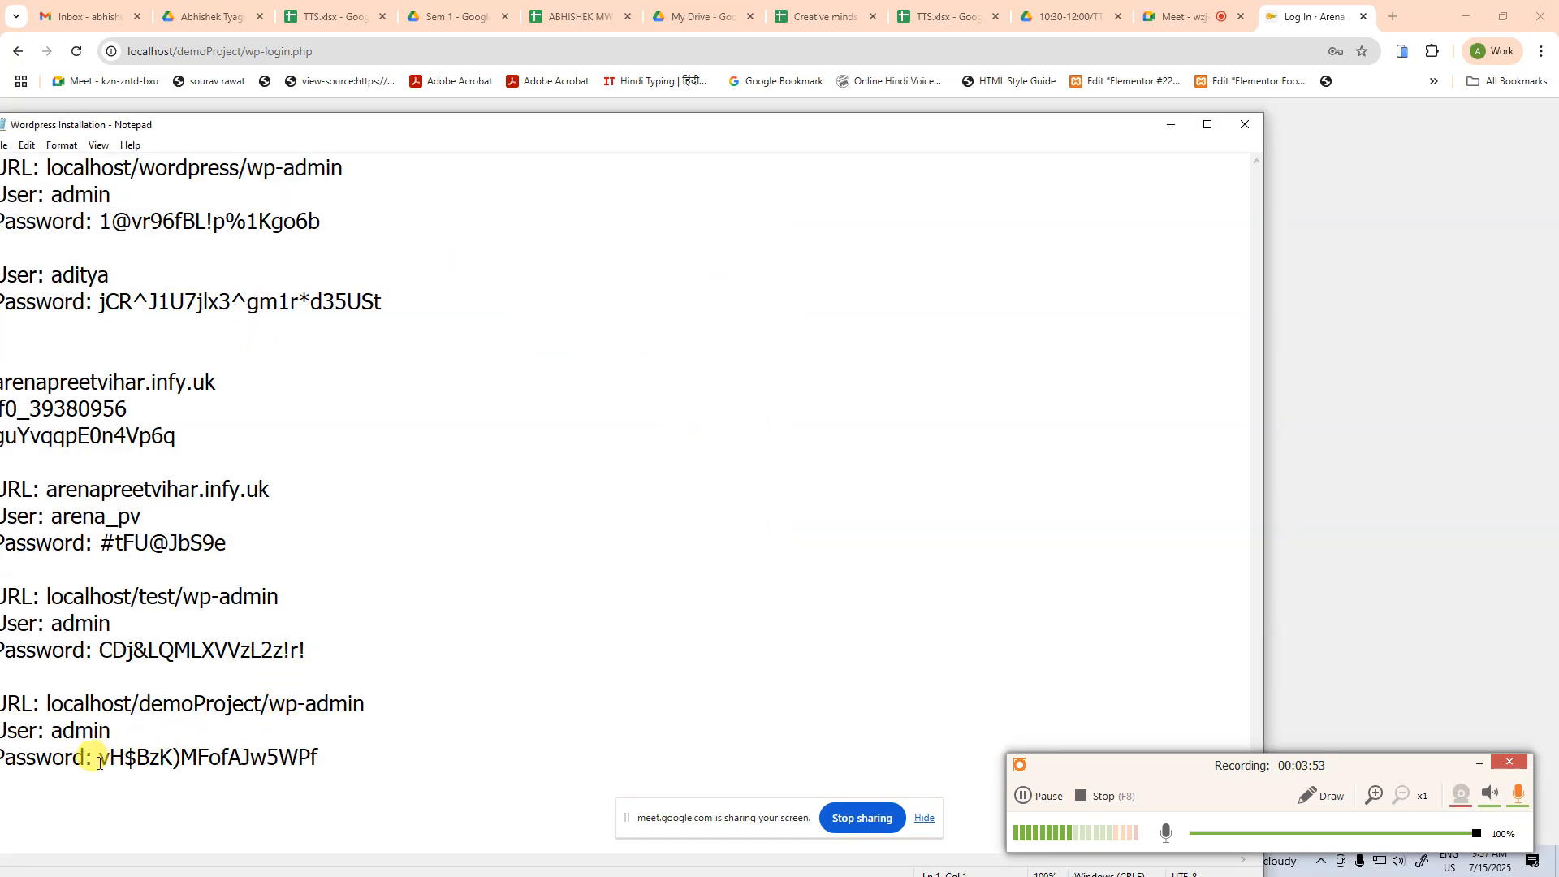
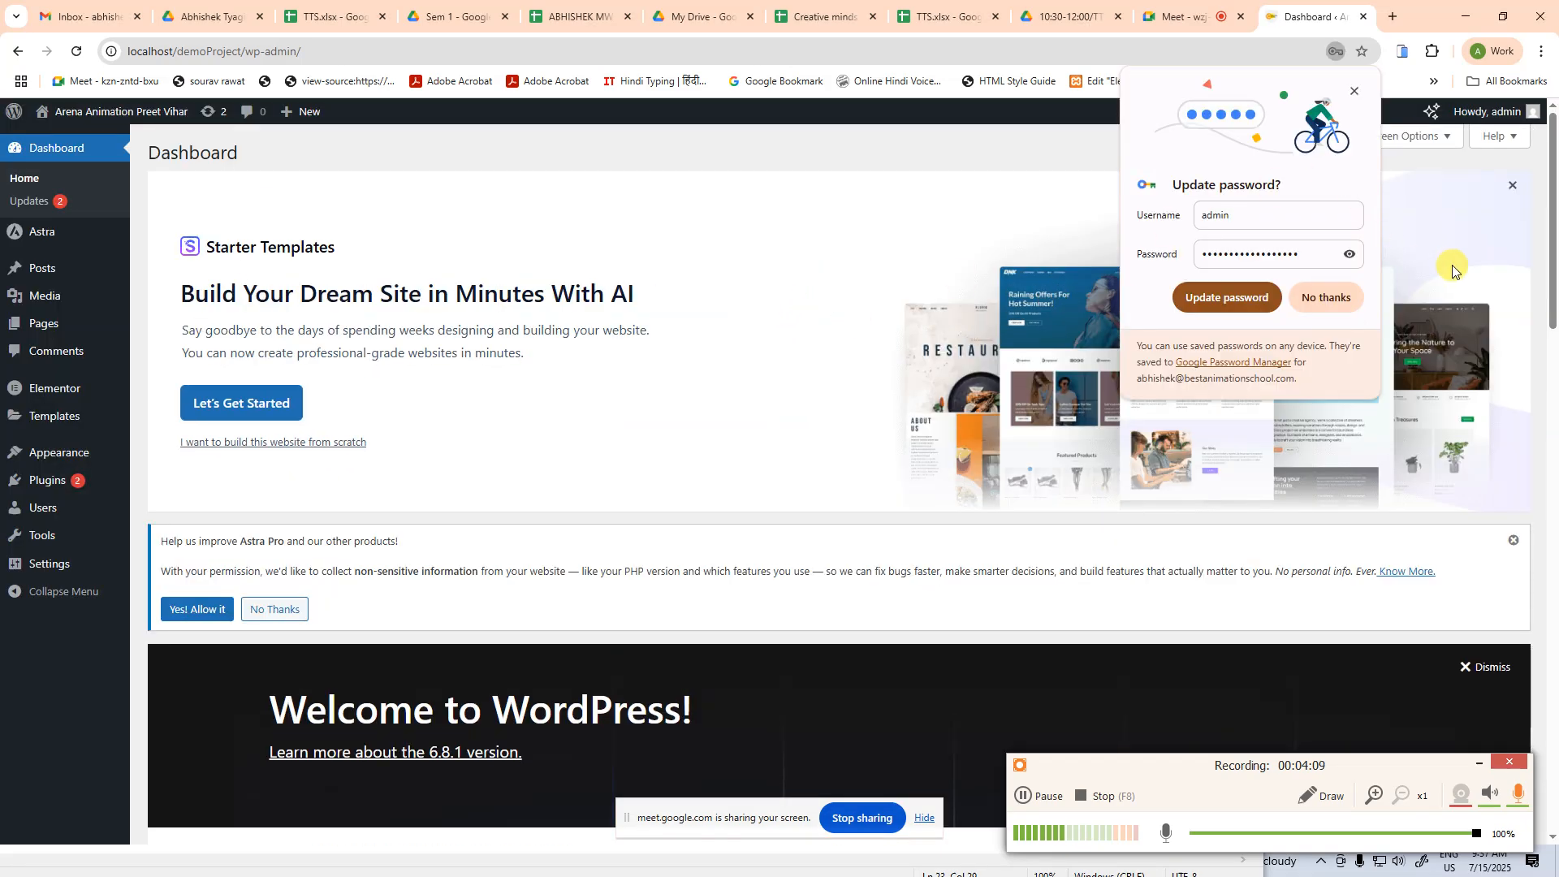
Dismiss the password update prompt and open the Home page from the site's page list in the Elementor editor
click(1354, 90)
scroll(1176, 568, down, 3)
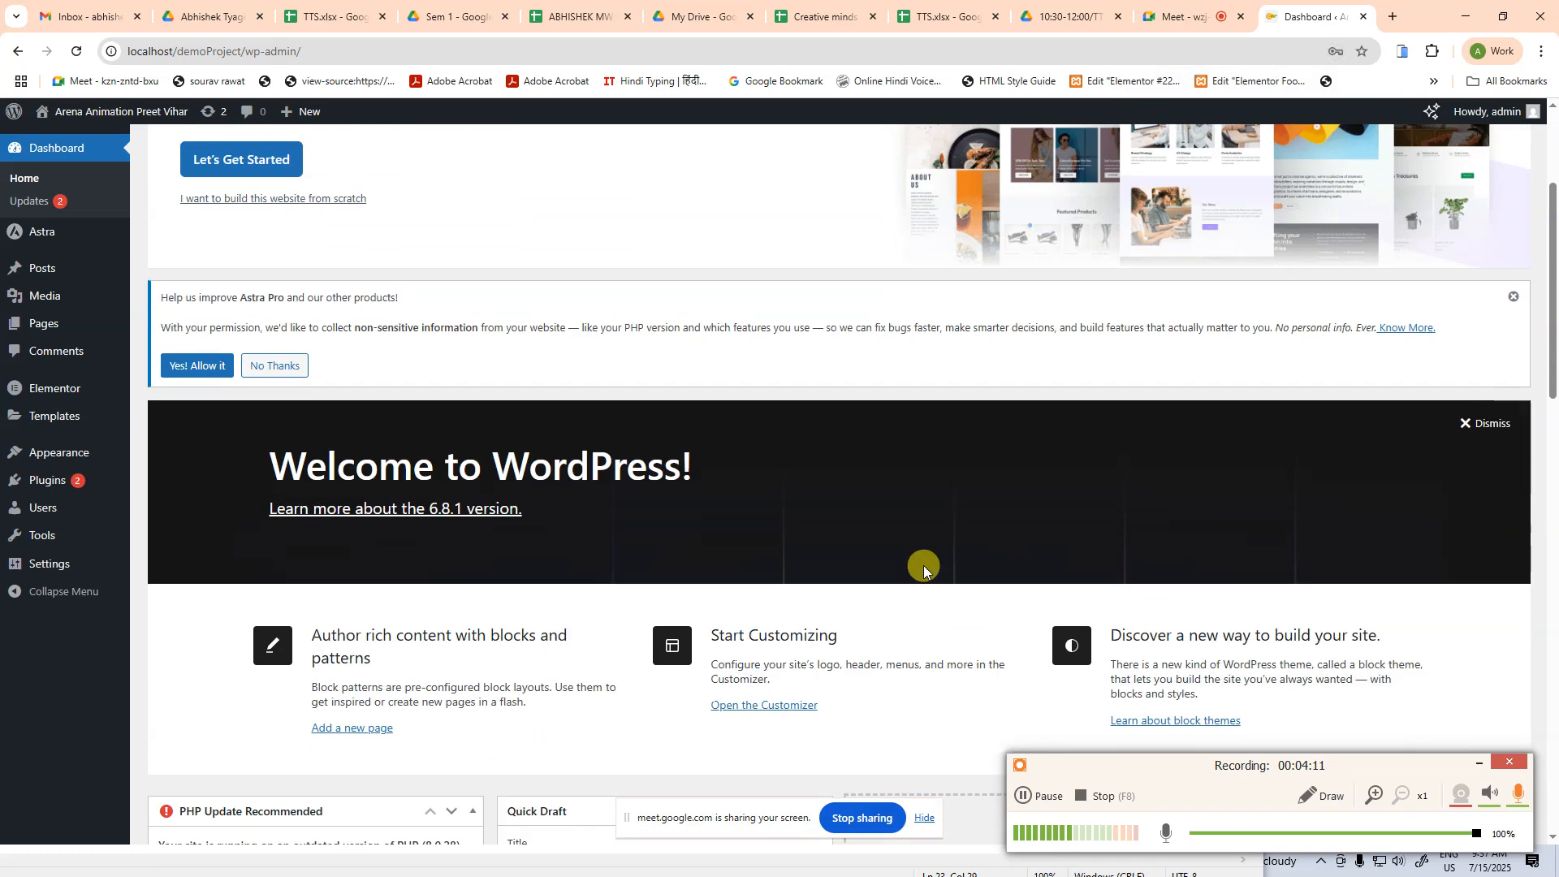
mouse_move(49, 334)
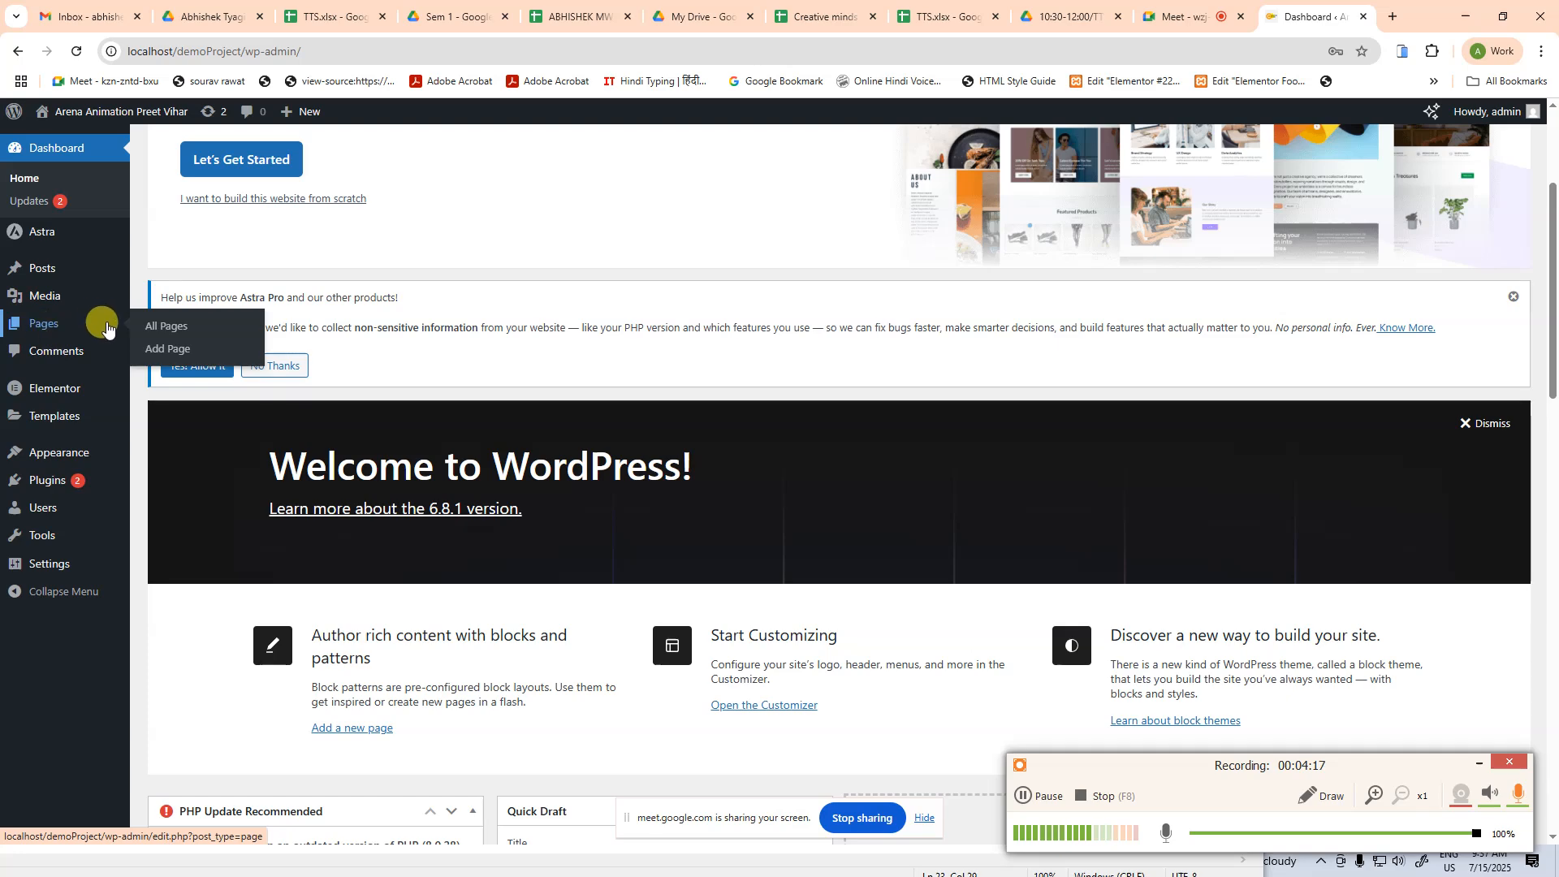
mouse_move(60, 544)
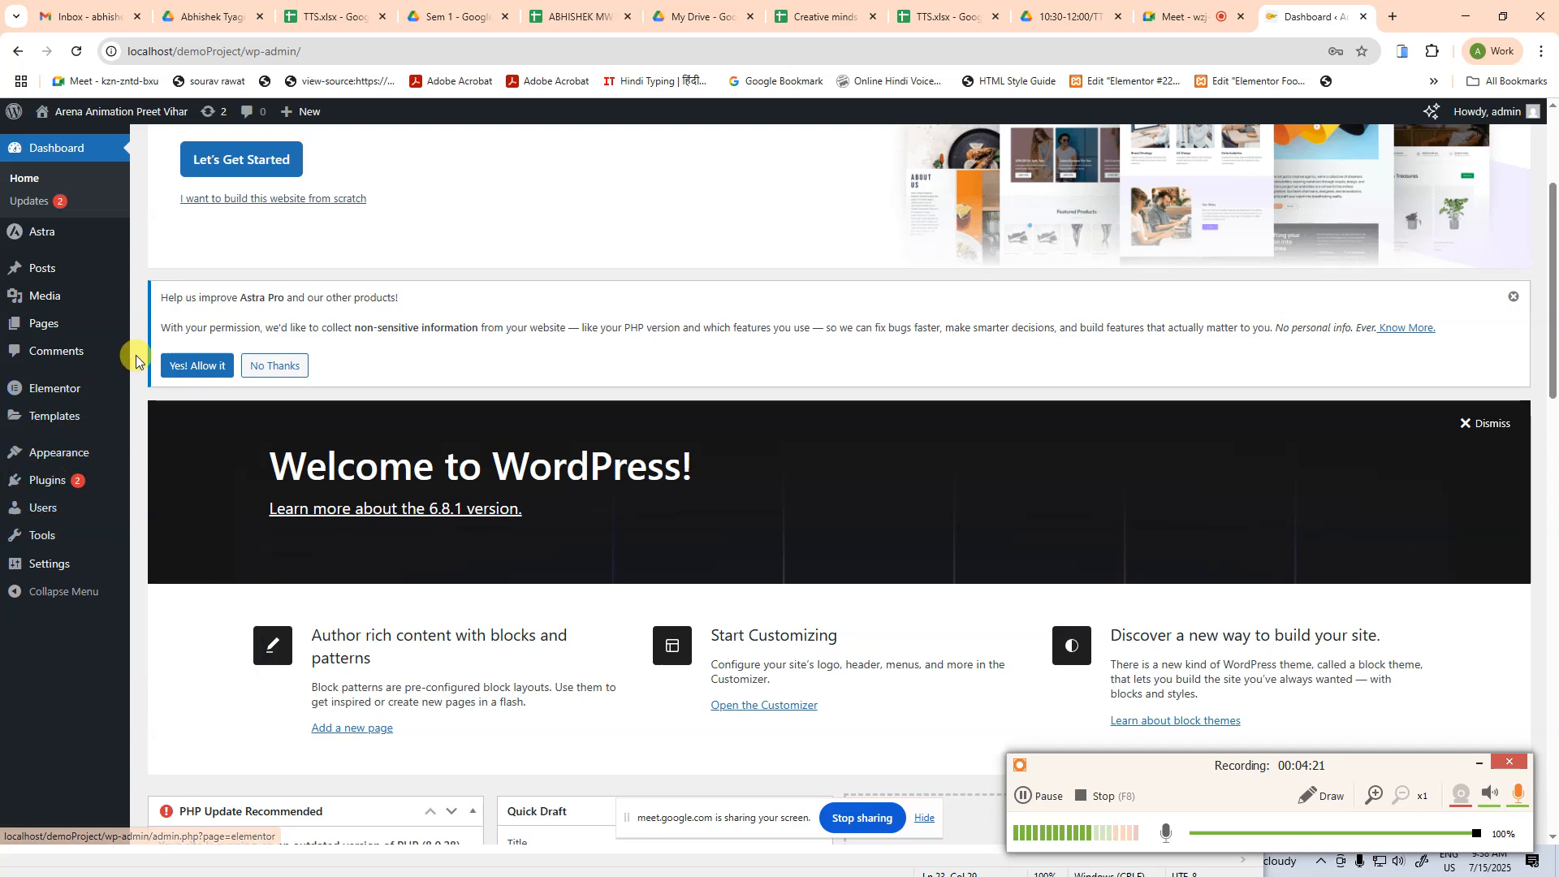
mouse_move(94, 388)
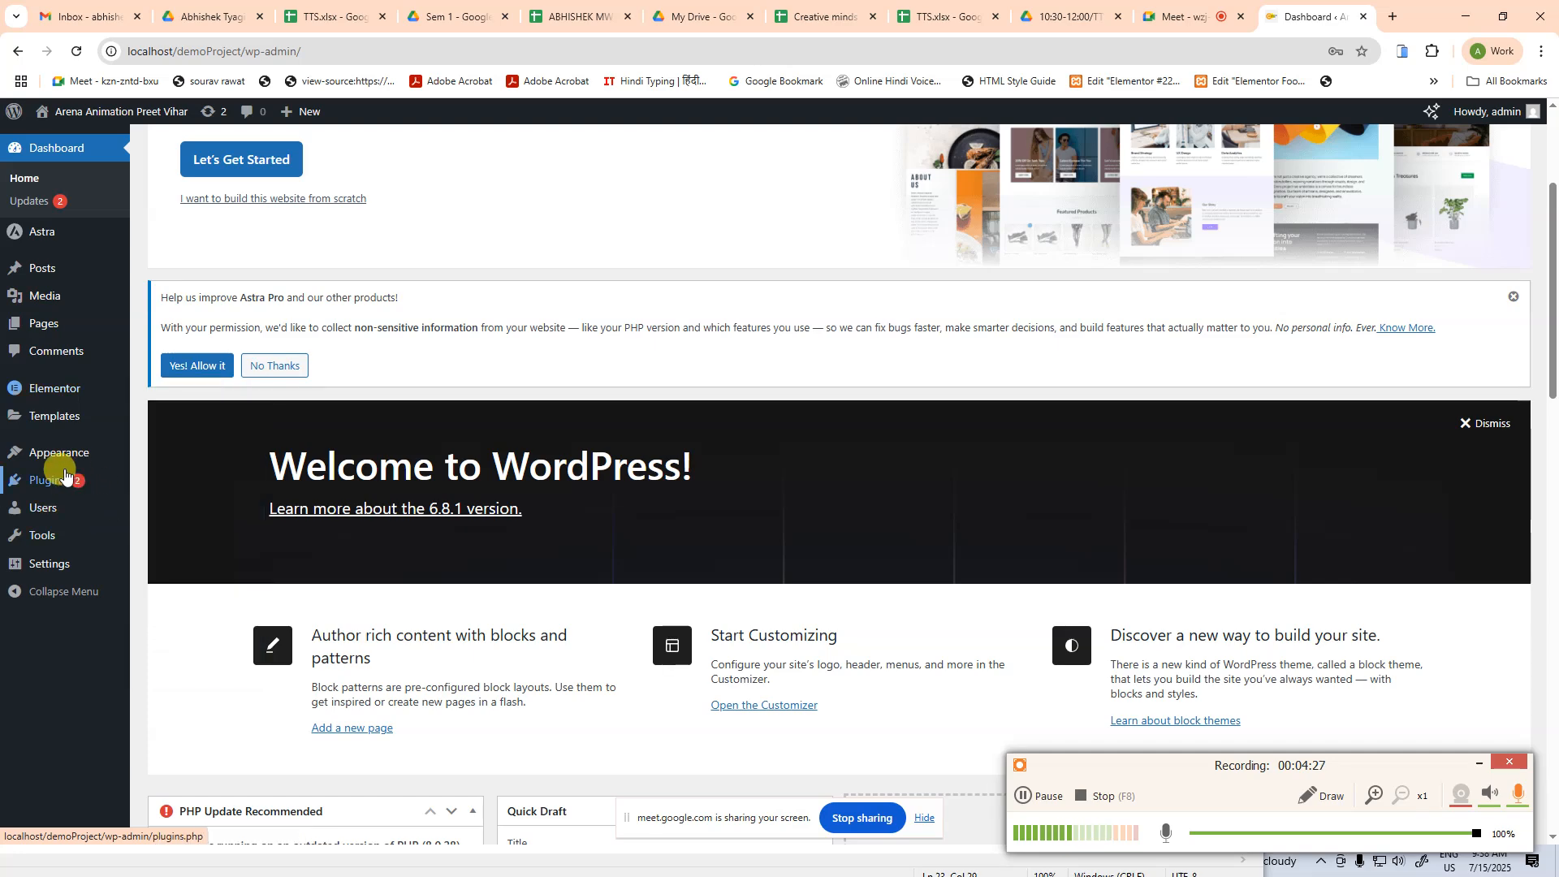
mouse_move(55, 416)
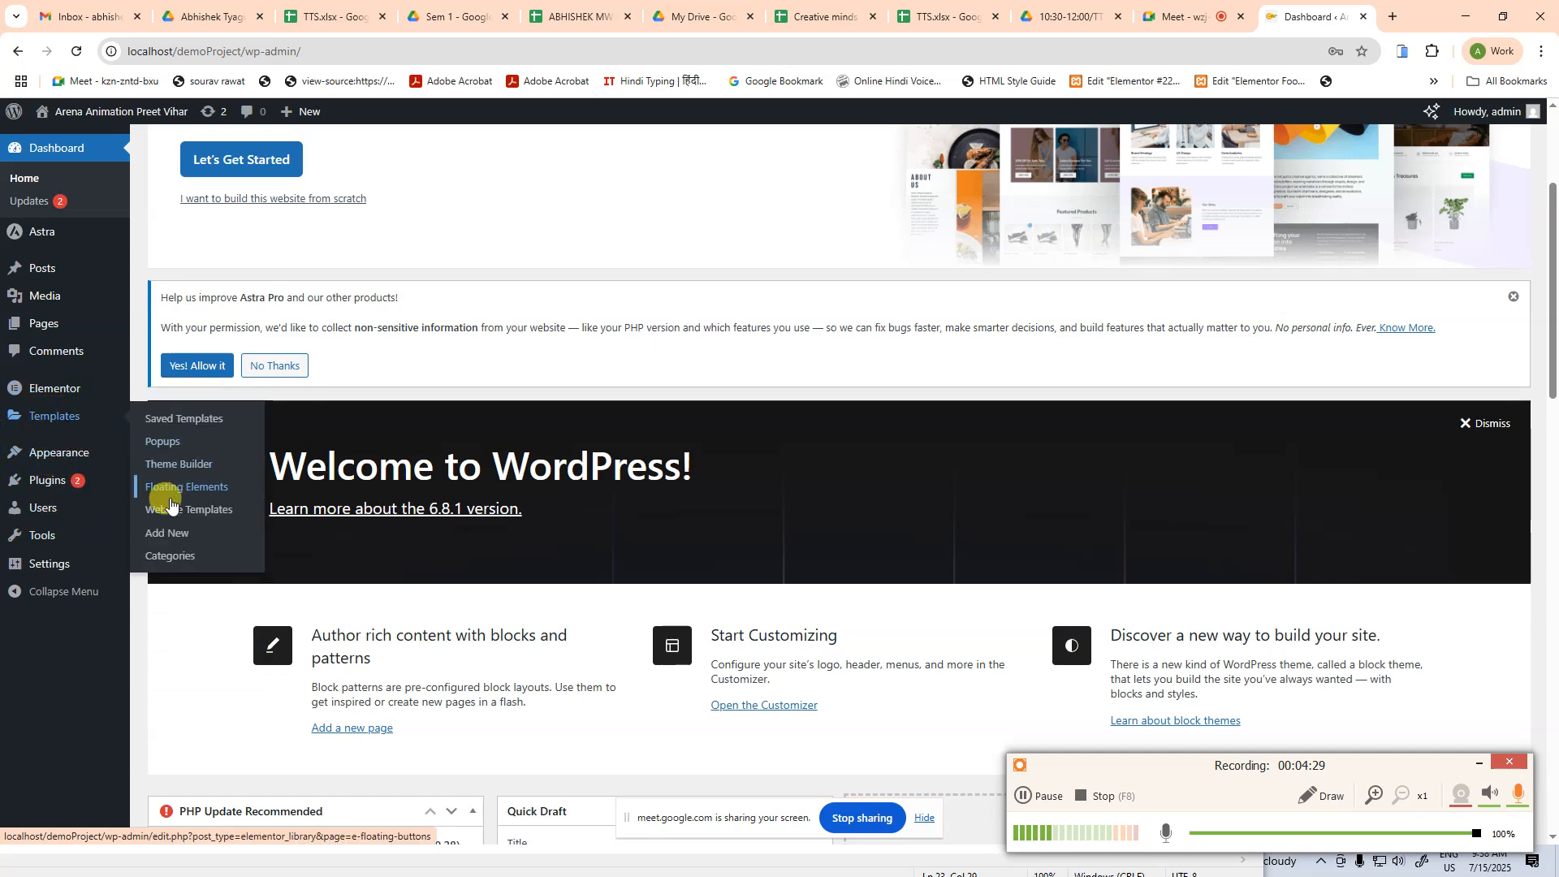
click(160, 325)
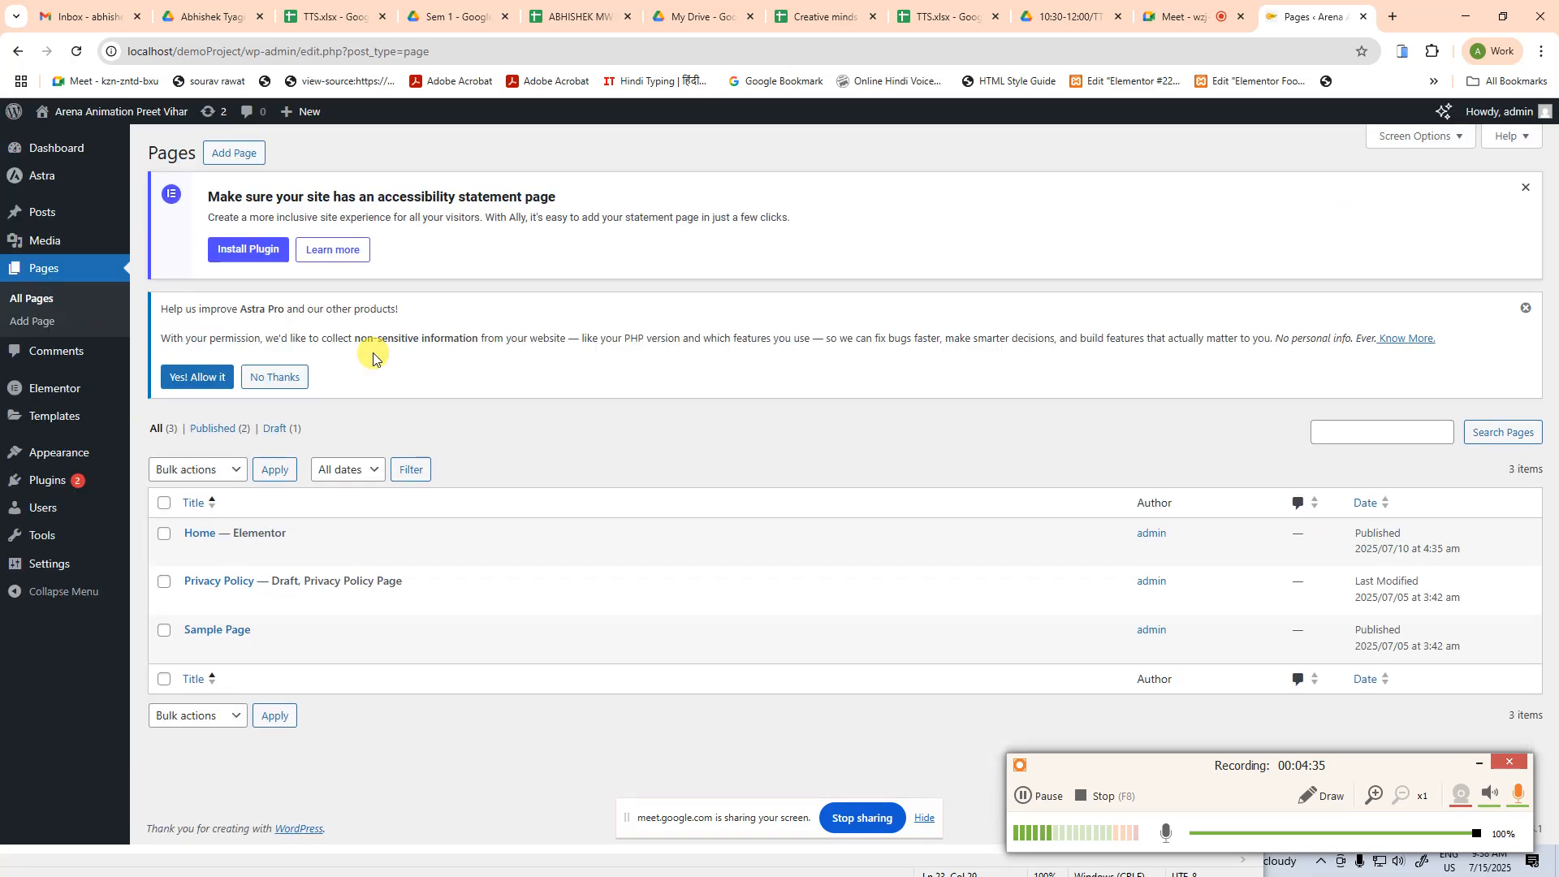
click(360, 555)
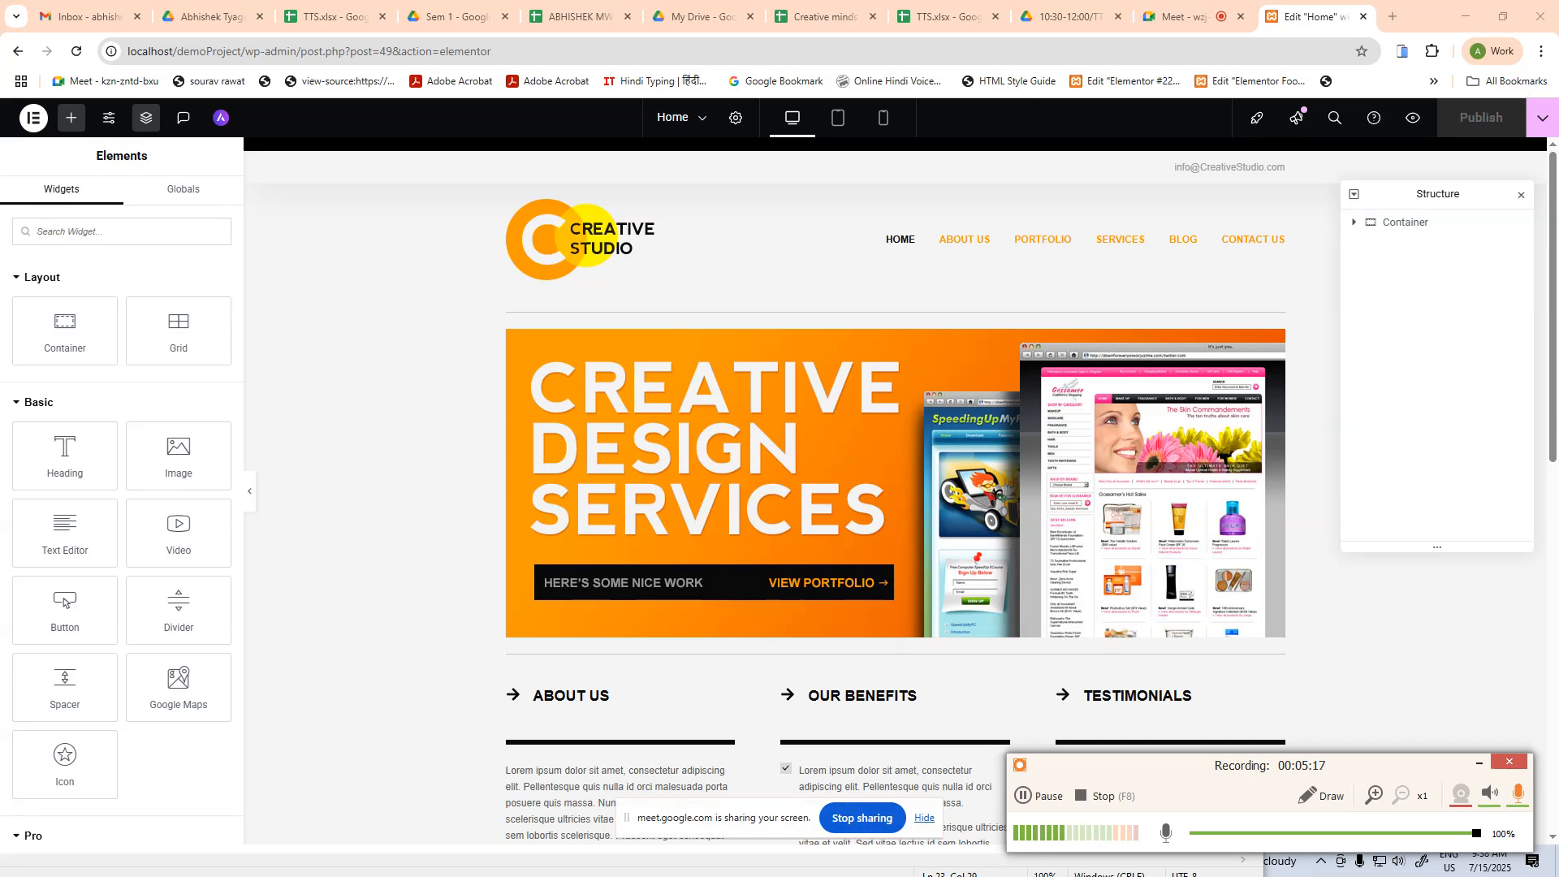
Look through the whole Home page layout, from the header and banner down to the footer
scroll(859, 682, down, 12)
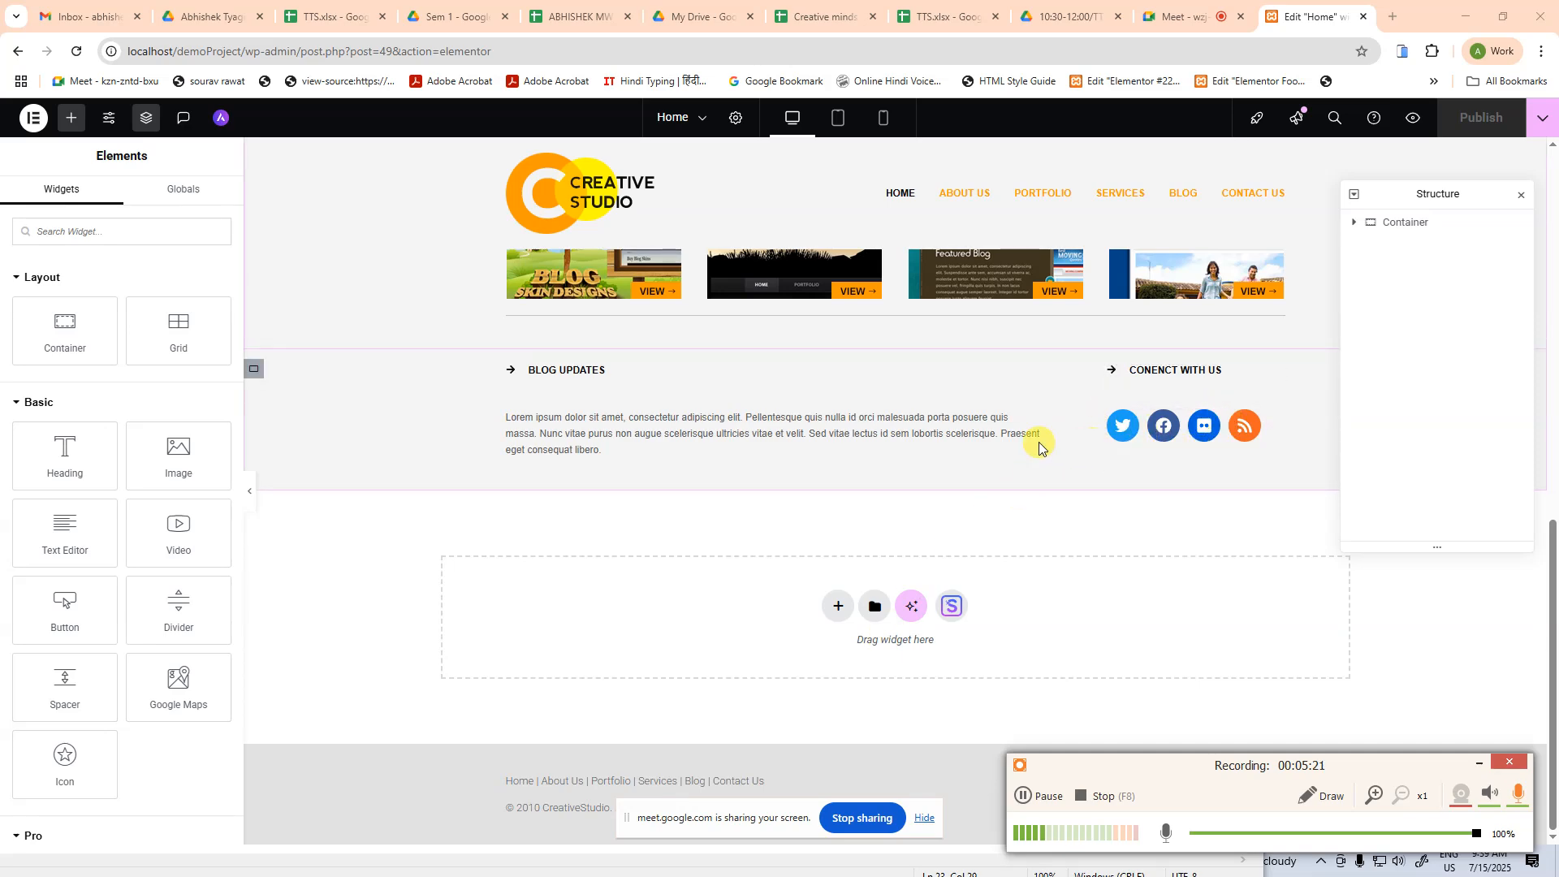
scroll(617, 443, up, 10)
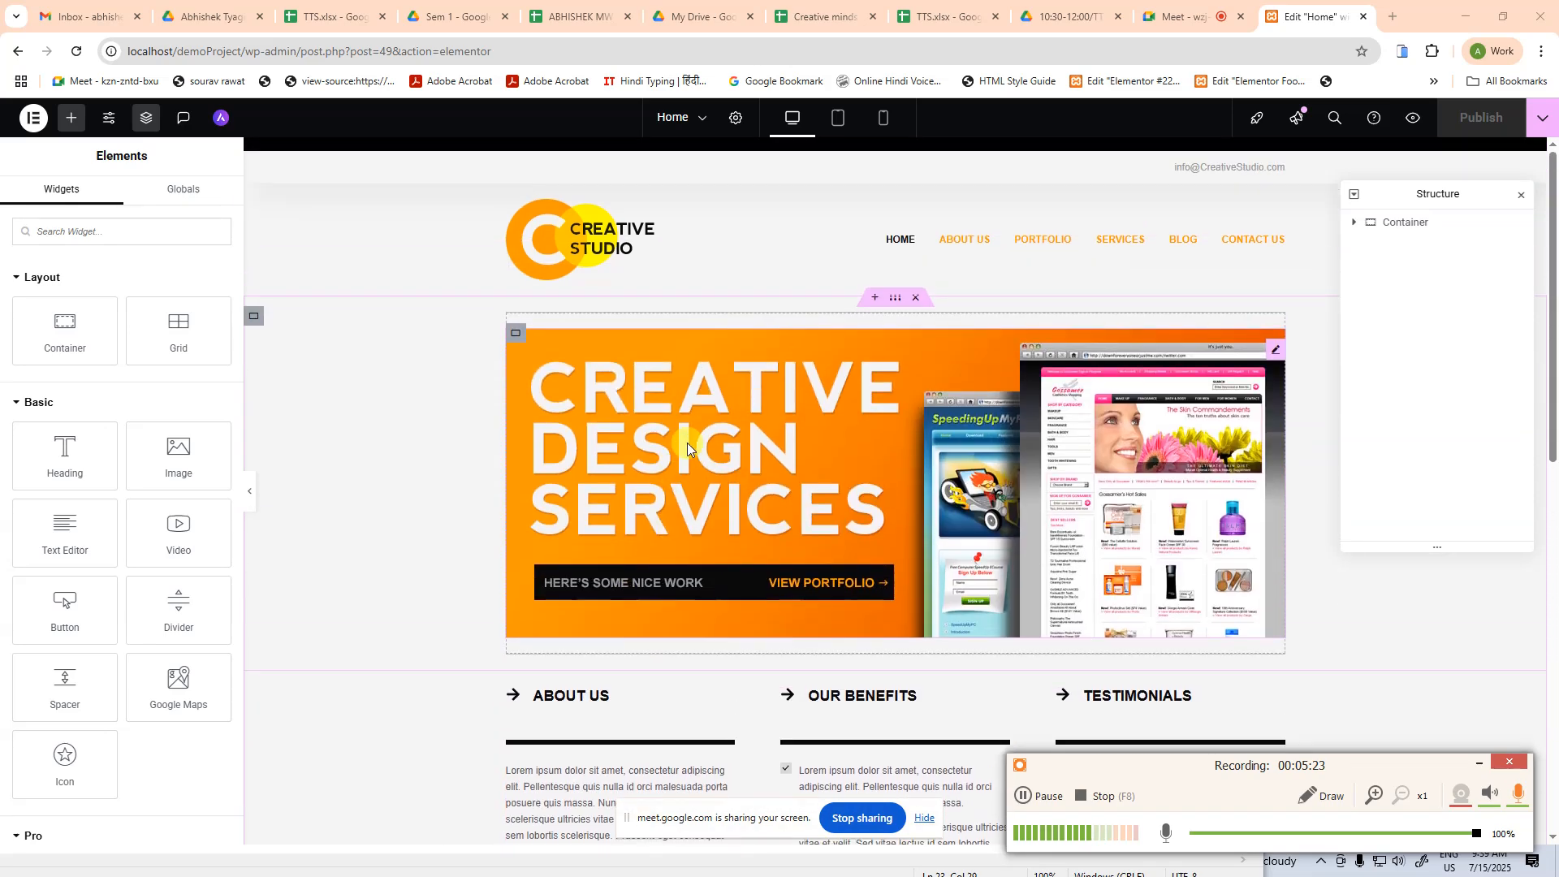
scroll(687, 442, down, 2)
scroll(118, 574, down, 10)
scroll(159, 590, down, 10)
scroll(158, 581, down, 5)
scroll(160, 568, up, 15)
scroll(163, 552, up, 15)
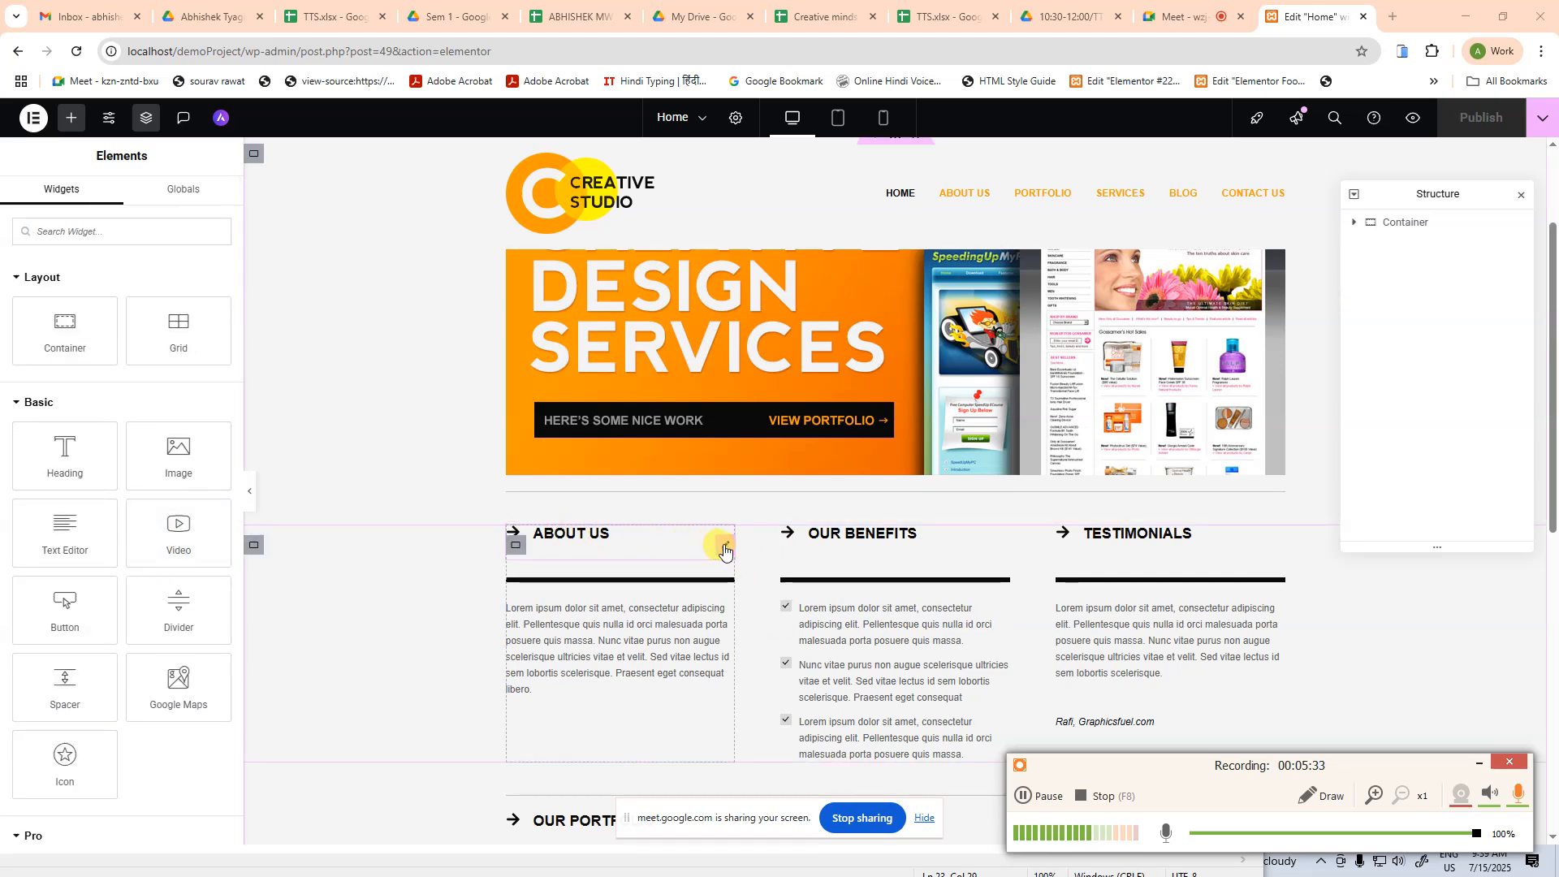
Open the Motion Effects settings of the About Us icon box
click(724, 550)
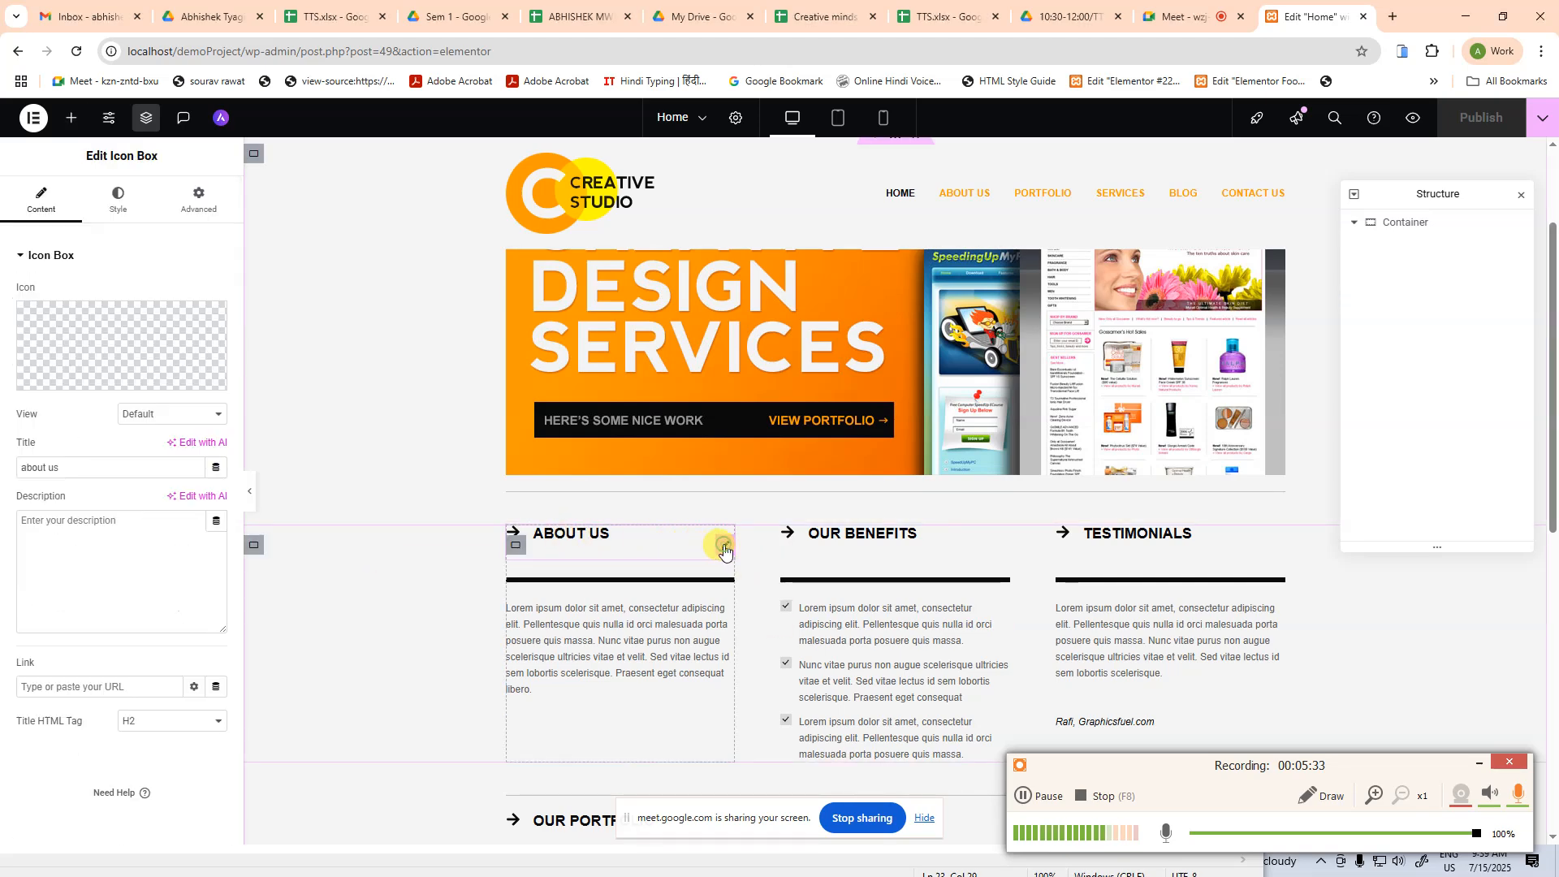
click(126, 202)
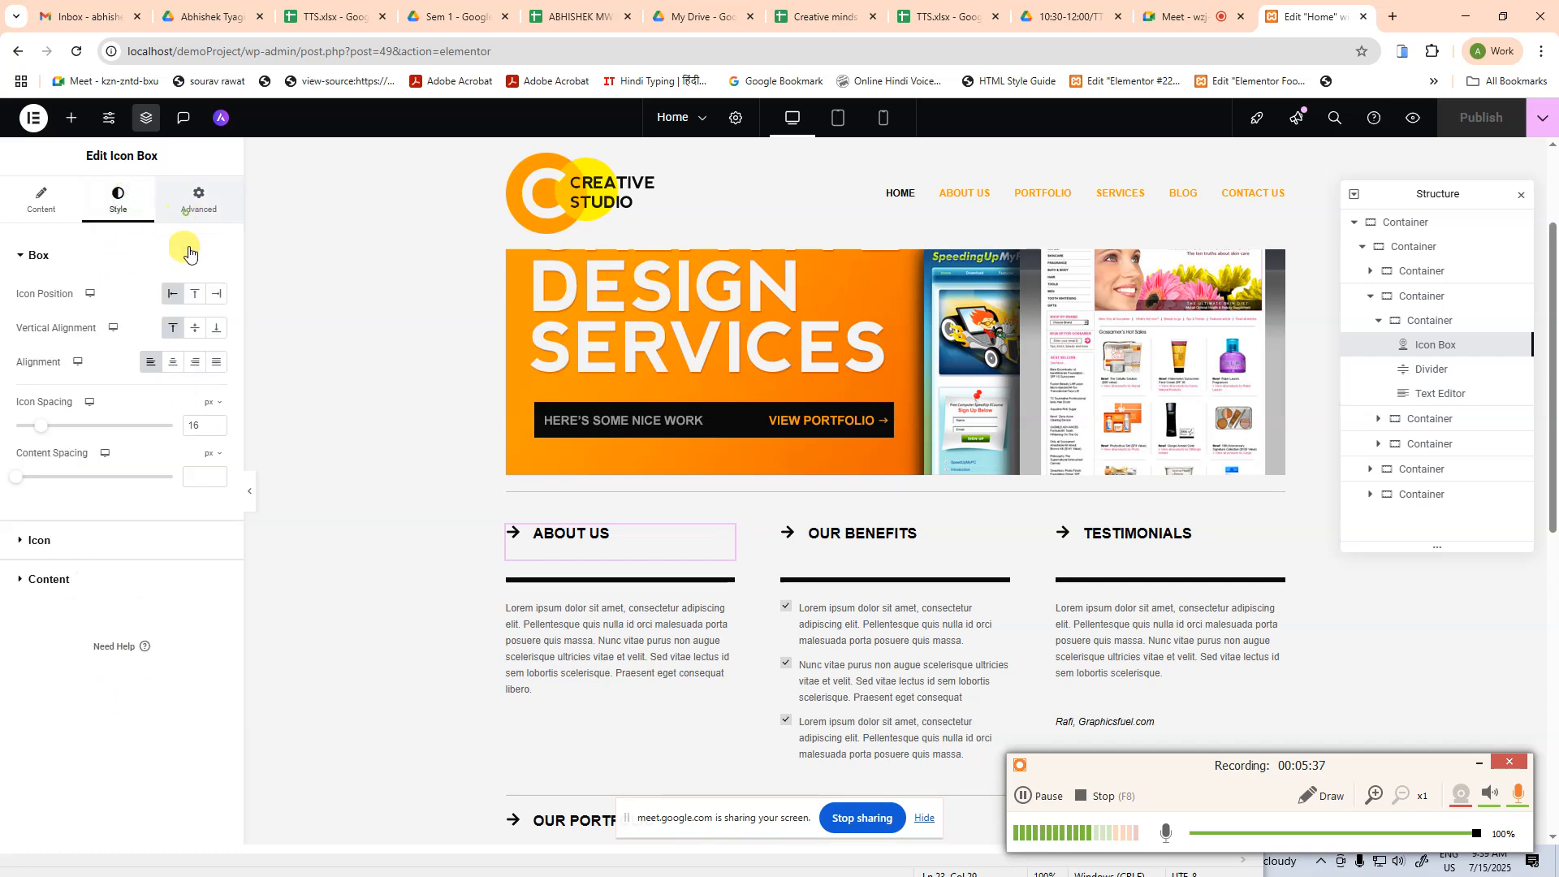
click(186, 221)
scroll(172, 619, down, 5)
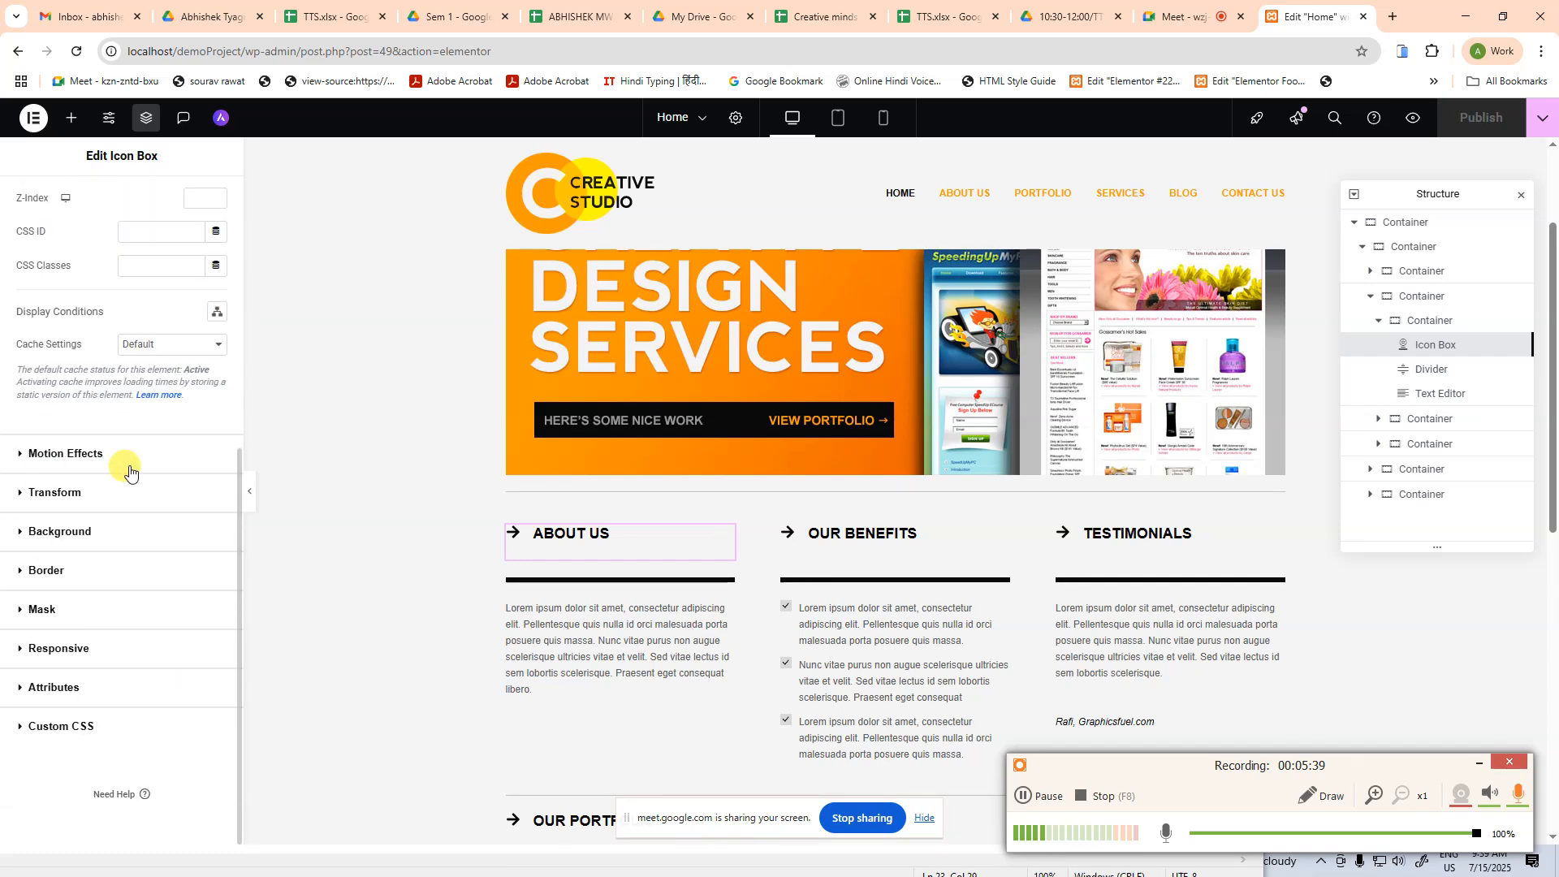
click(83, 454)
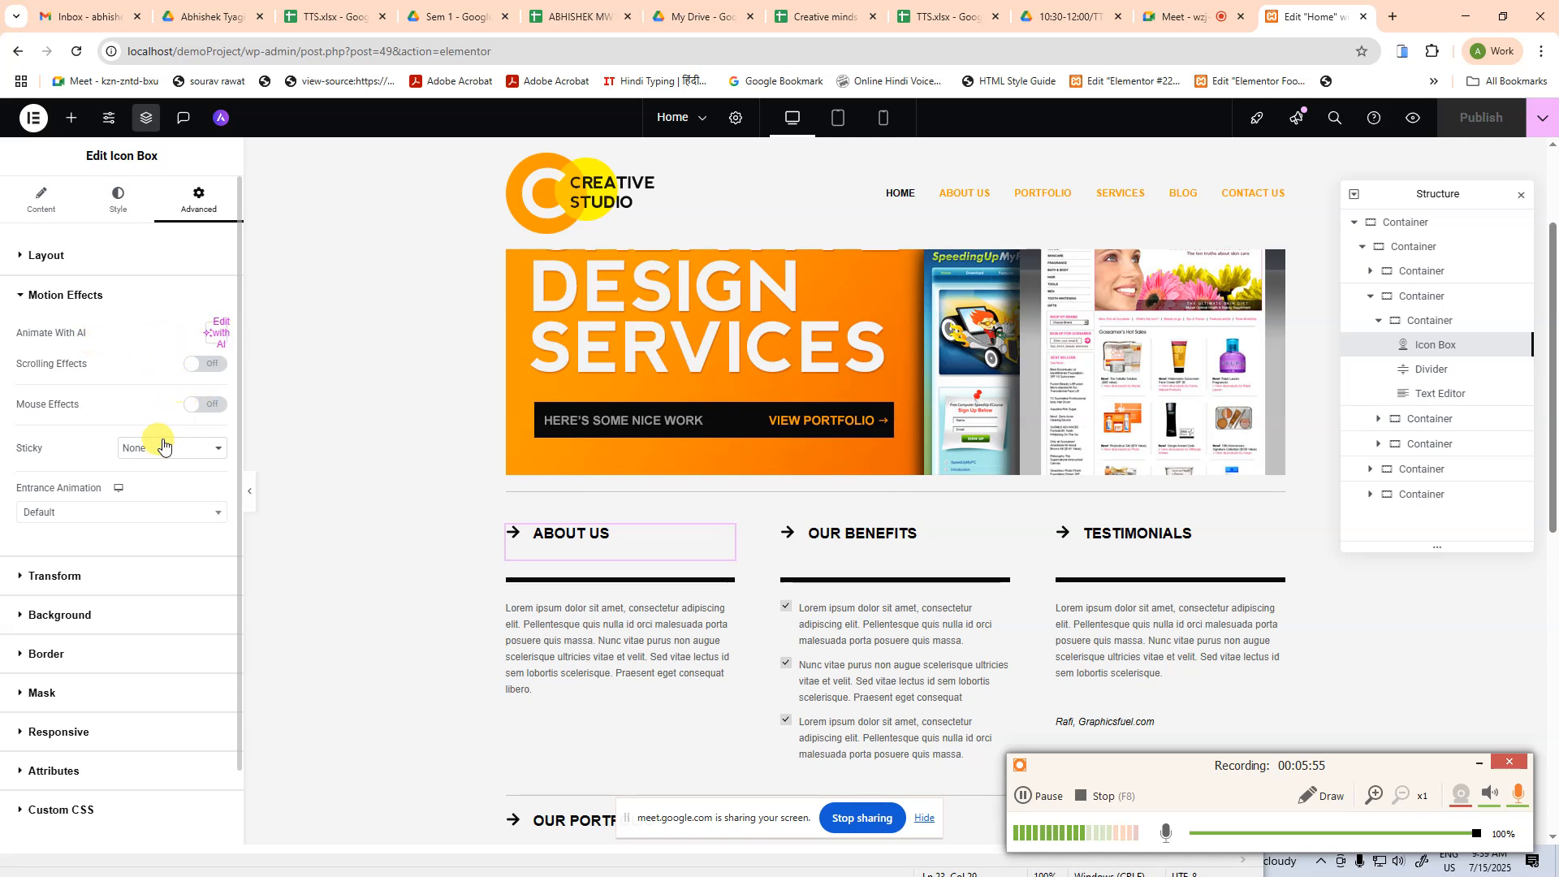
Set the About Us icon box's entrance animation to Slide In Down
click(127, 524)
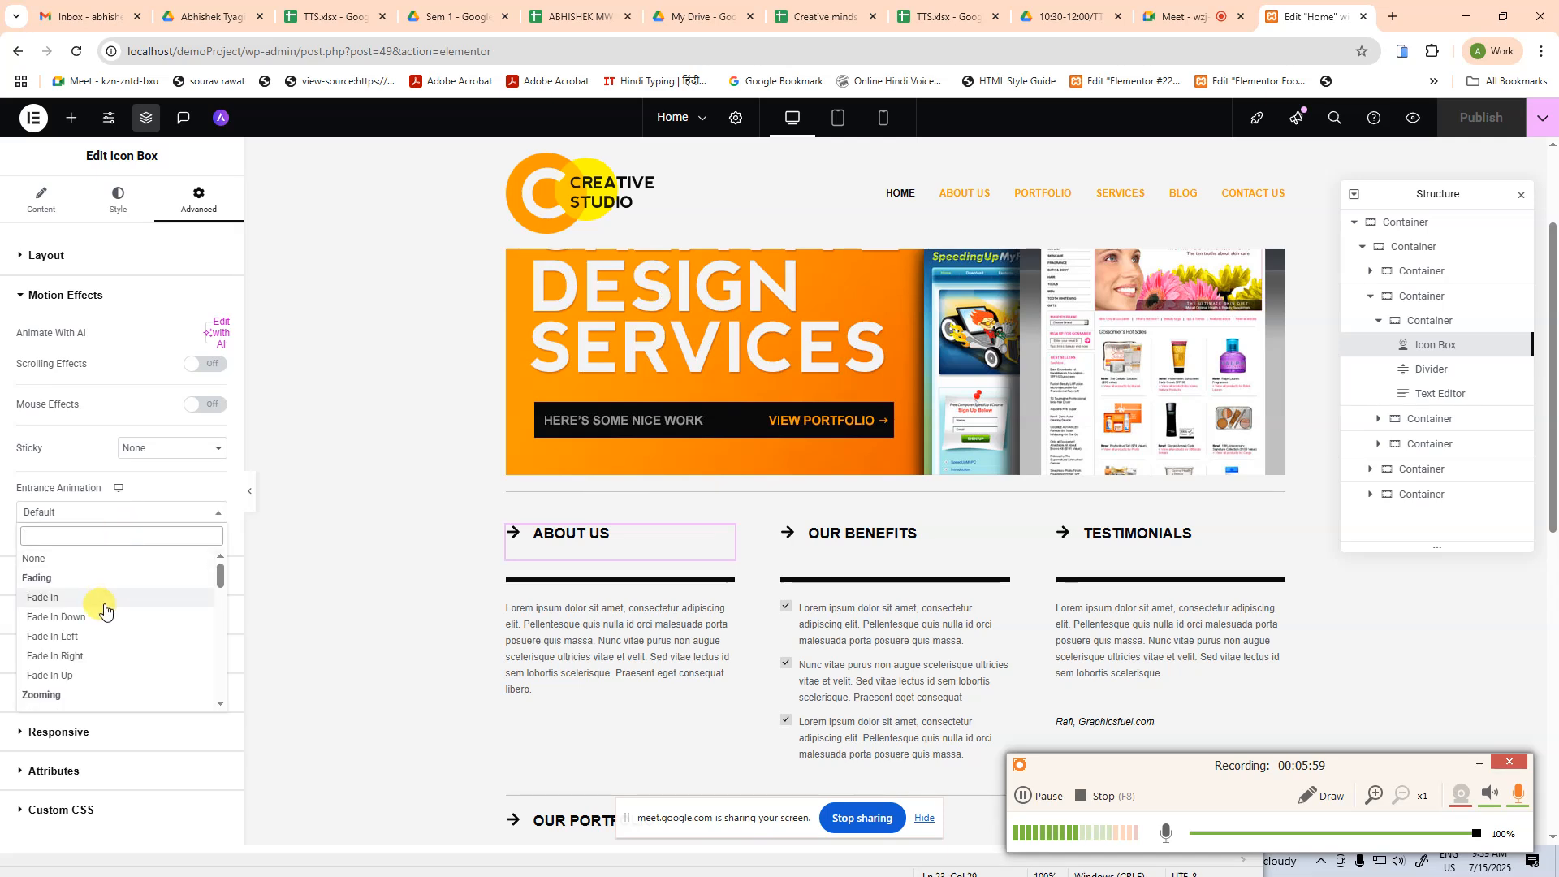
scroll(105, 633, down, 2)
scroll(105, 635, up, 2)
scroll(101, 638, down, 2)
scroll(134, 629, down, 5)
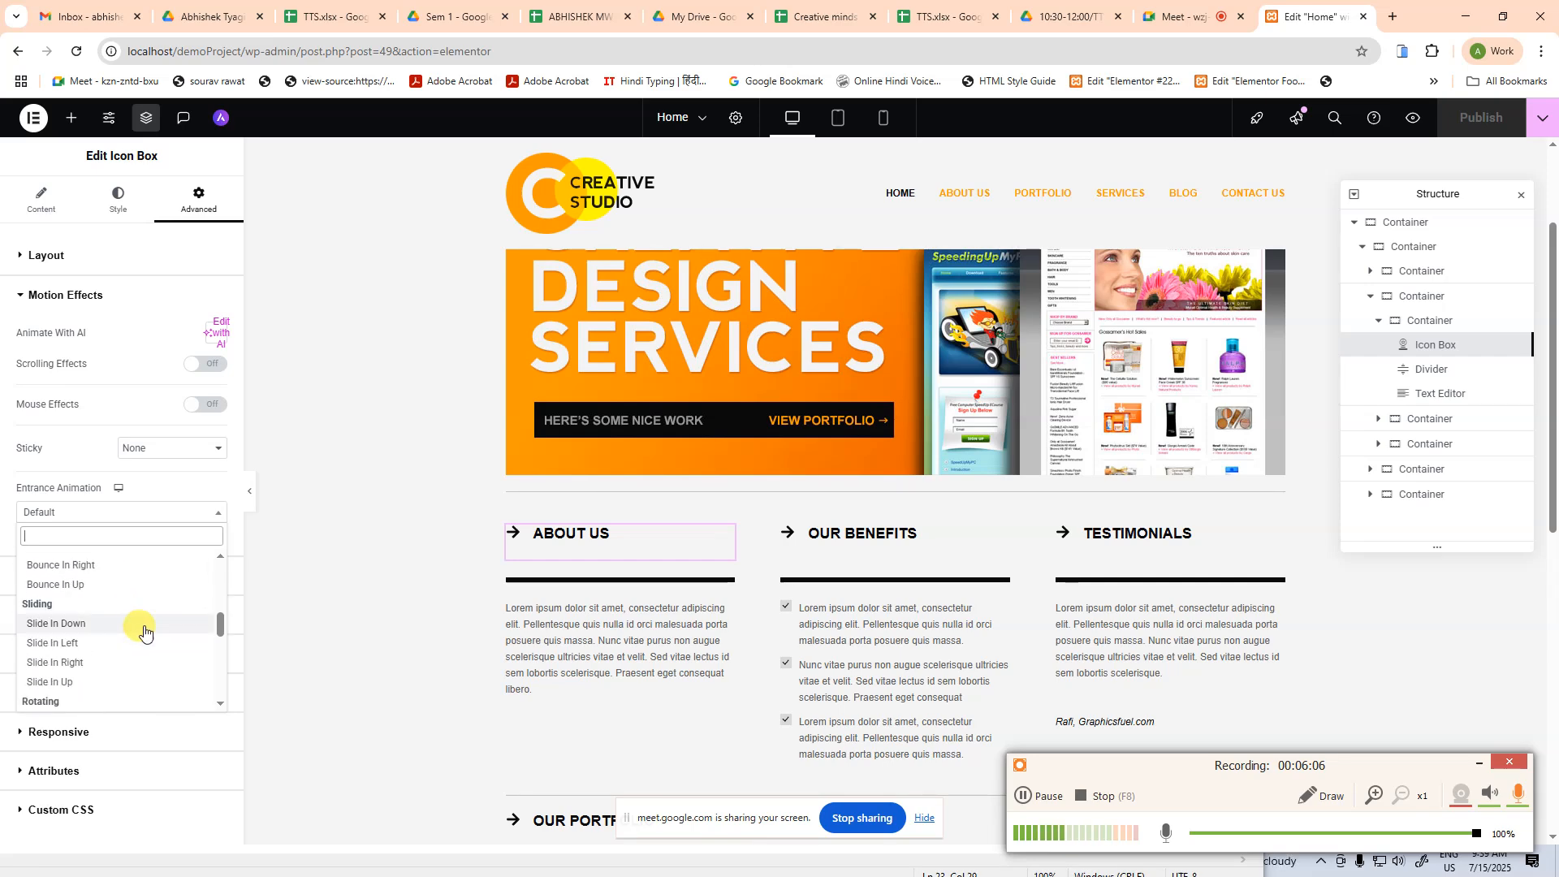
click(144, 624)
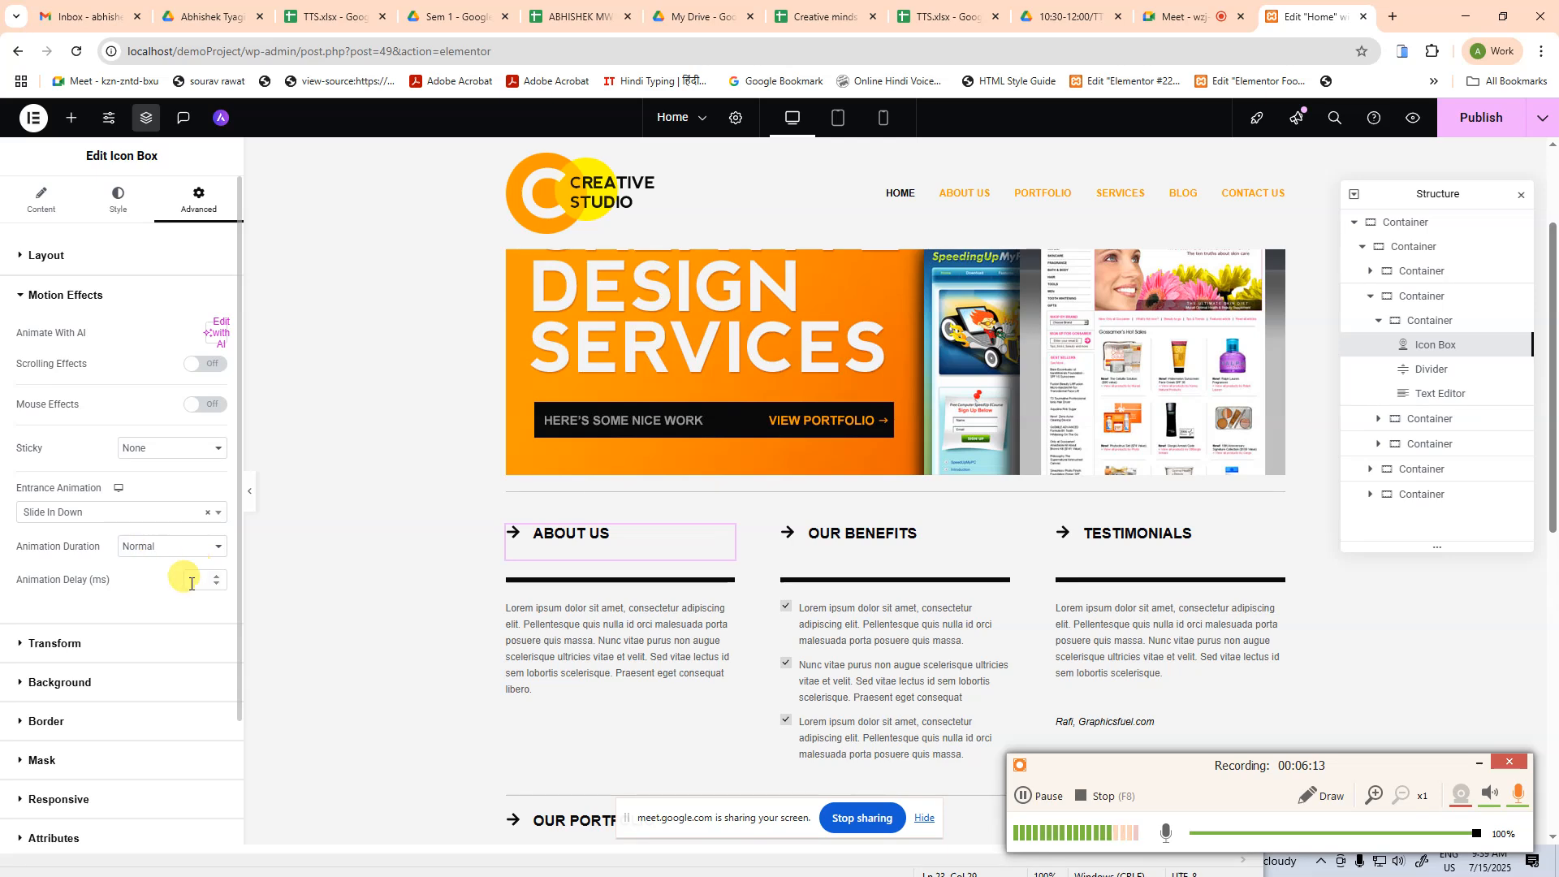
Try the Fast and Slow animation durations on the About Us icon box and return the duration to Normal
click(177, 549)
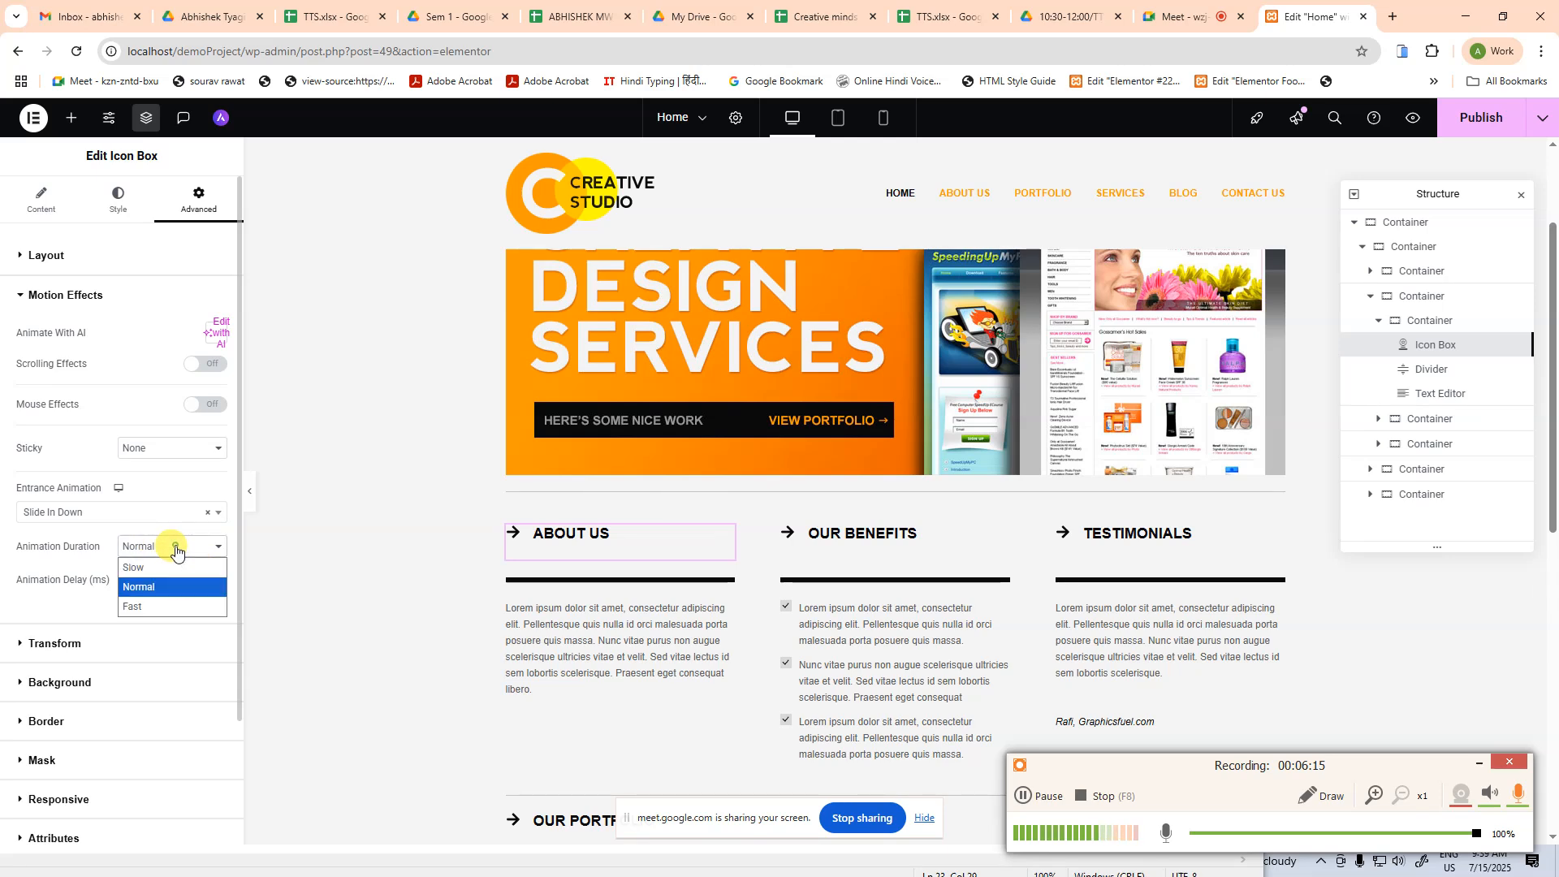
click(147, 606)
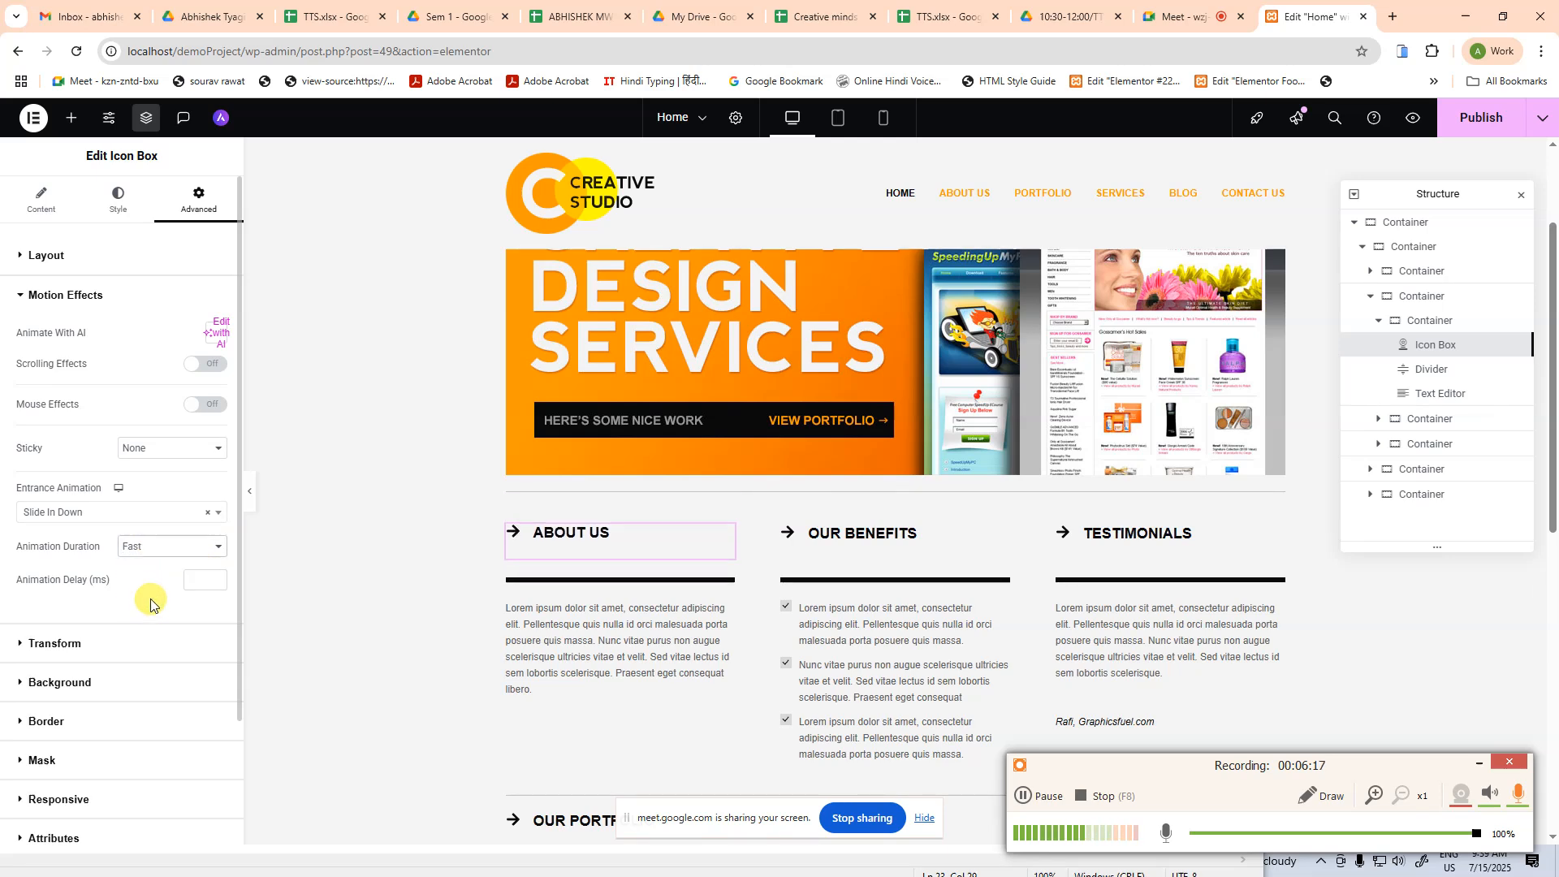
click(147, 549)
click(150, 574)
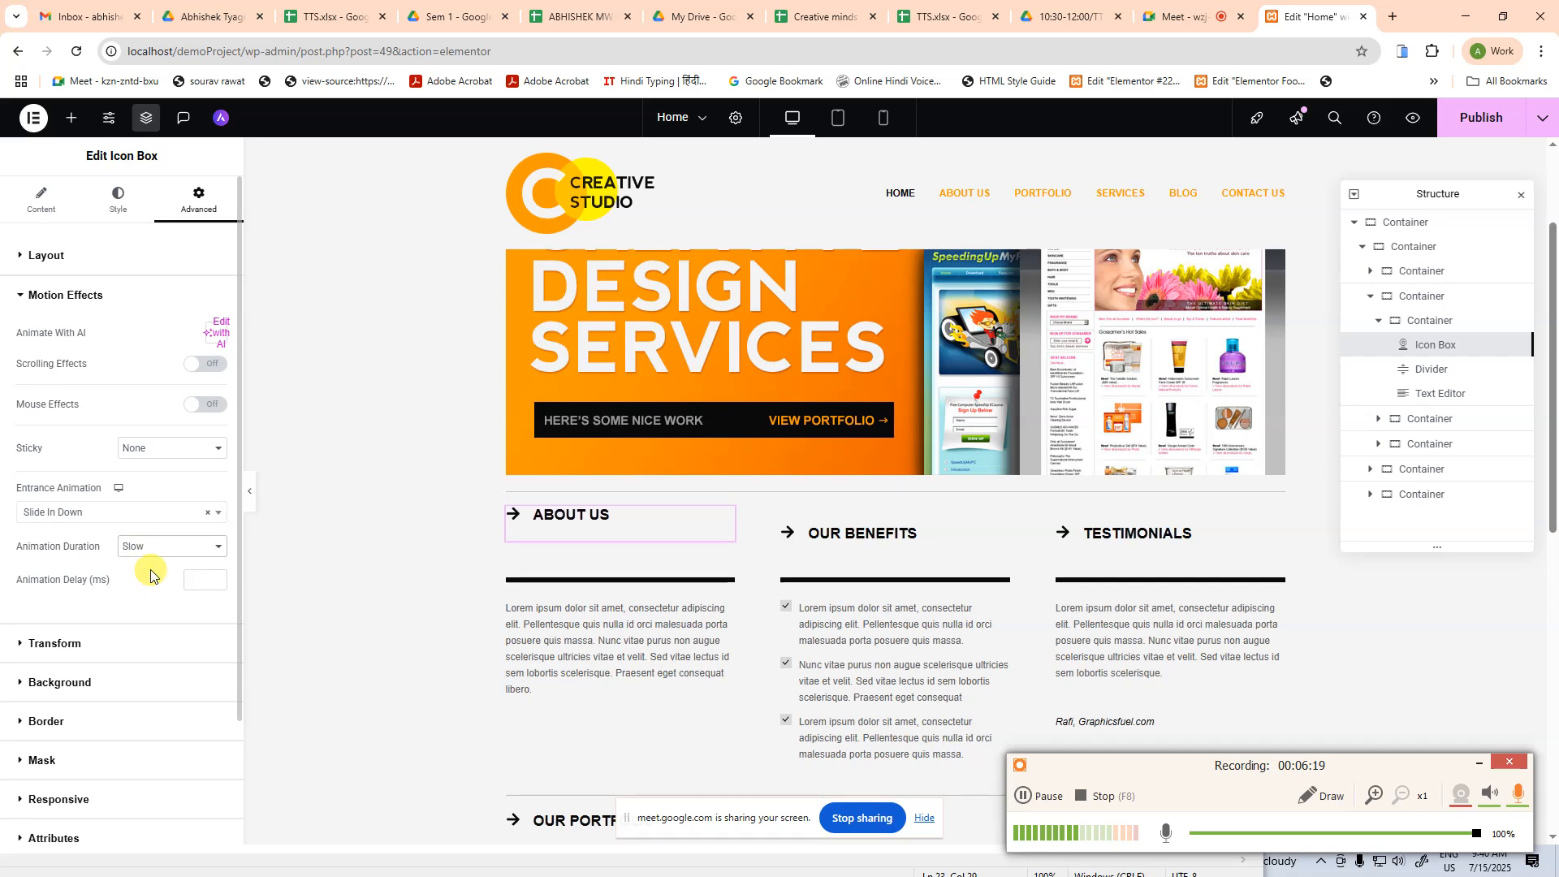
click(150, 546)
click(150, 568)
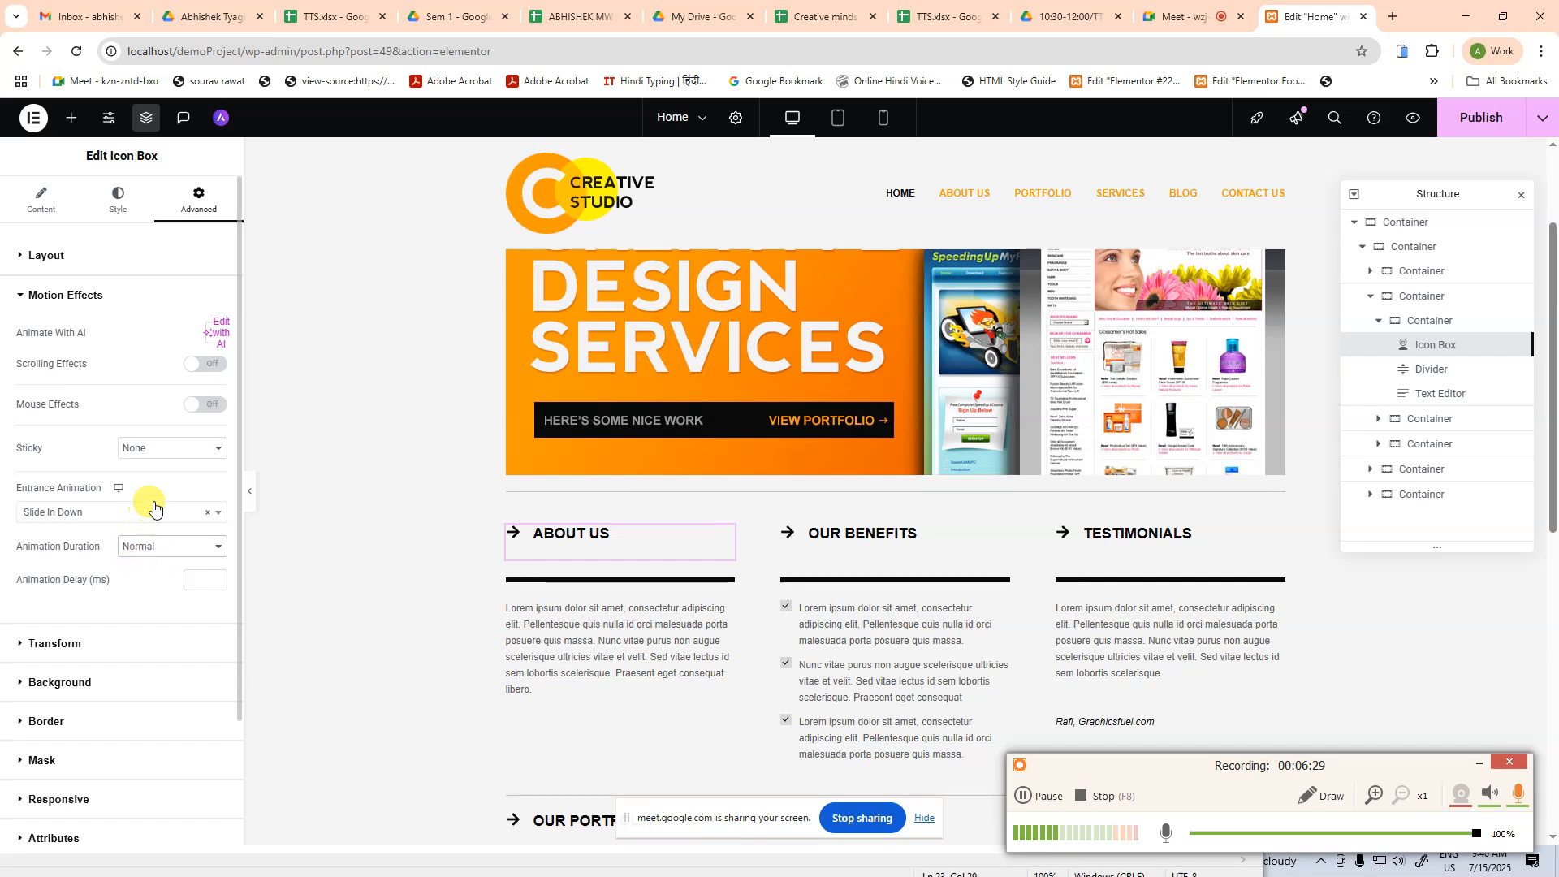
Clear the About Us icon box's entrance animation, resetting it to Default
click(207, 512)
click(203, 513)
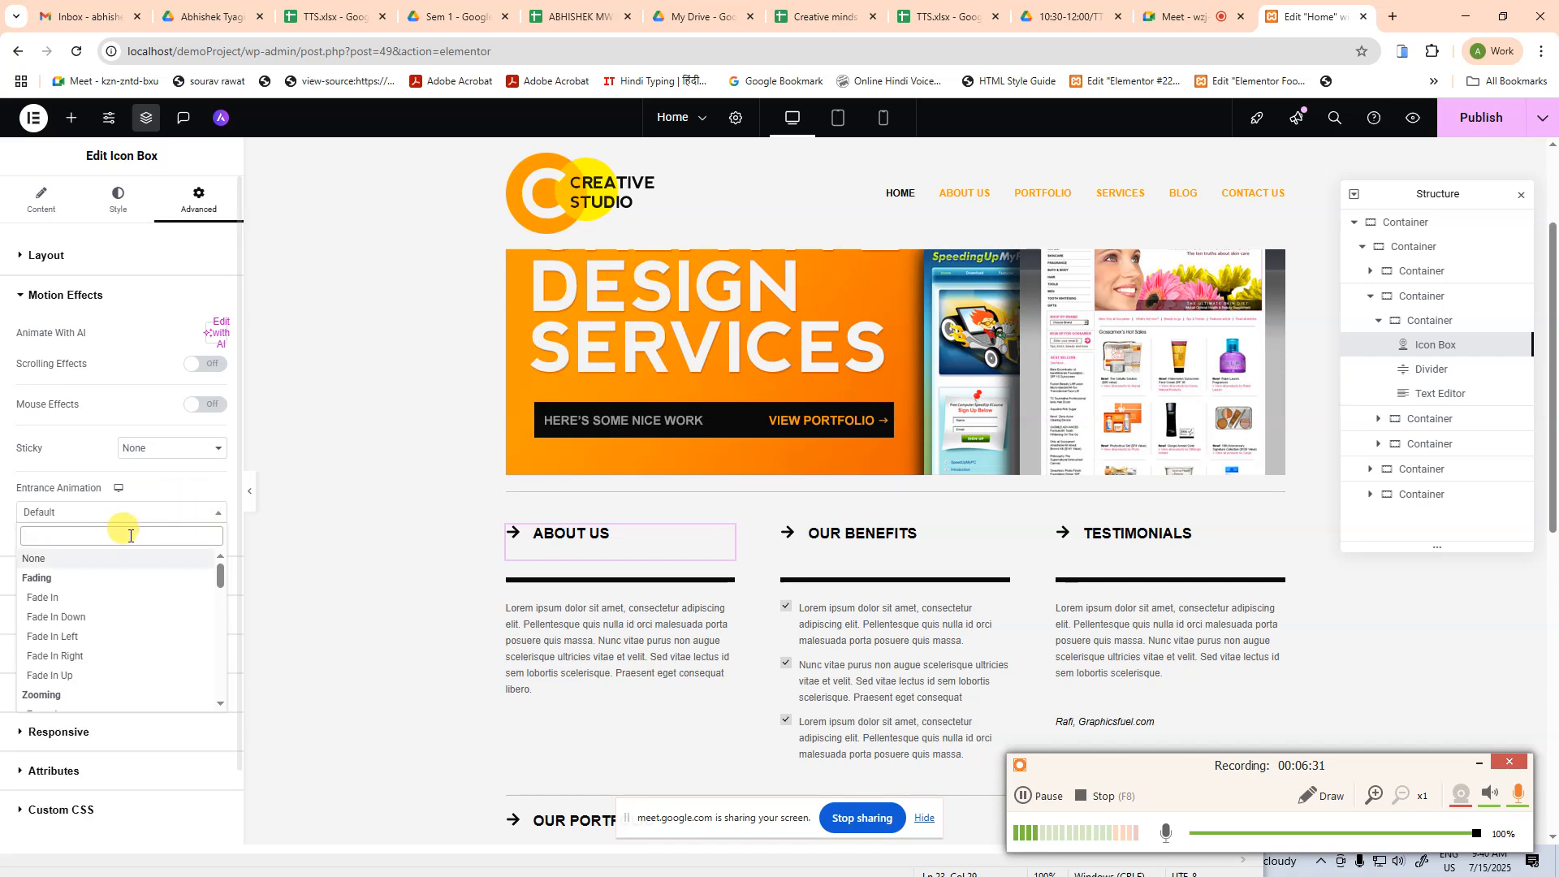
click(75, 481)
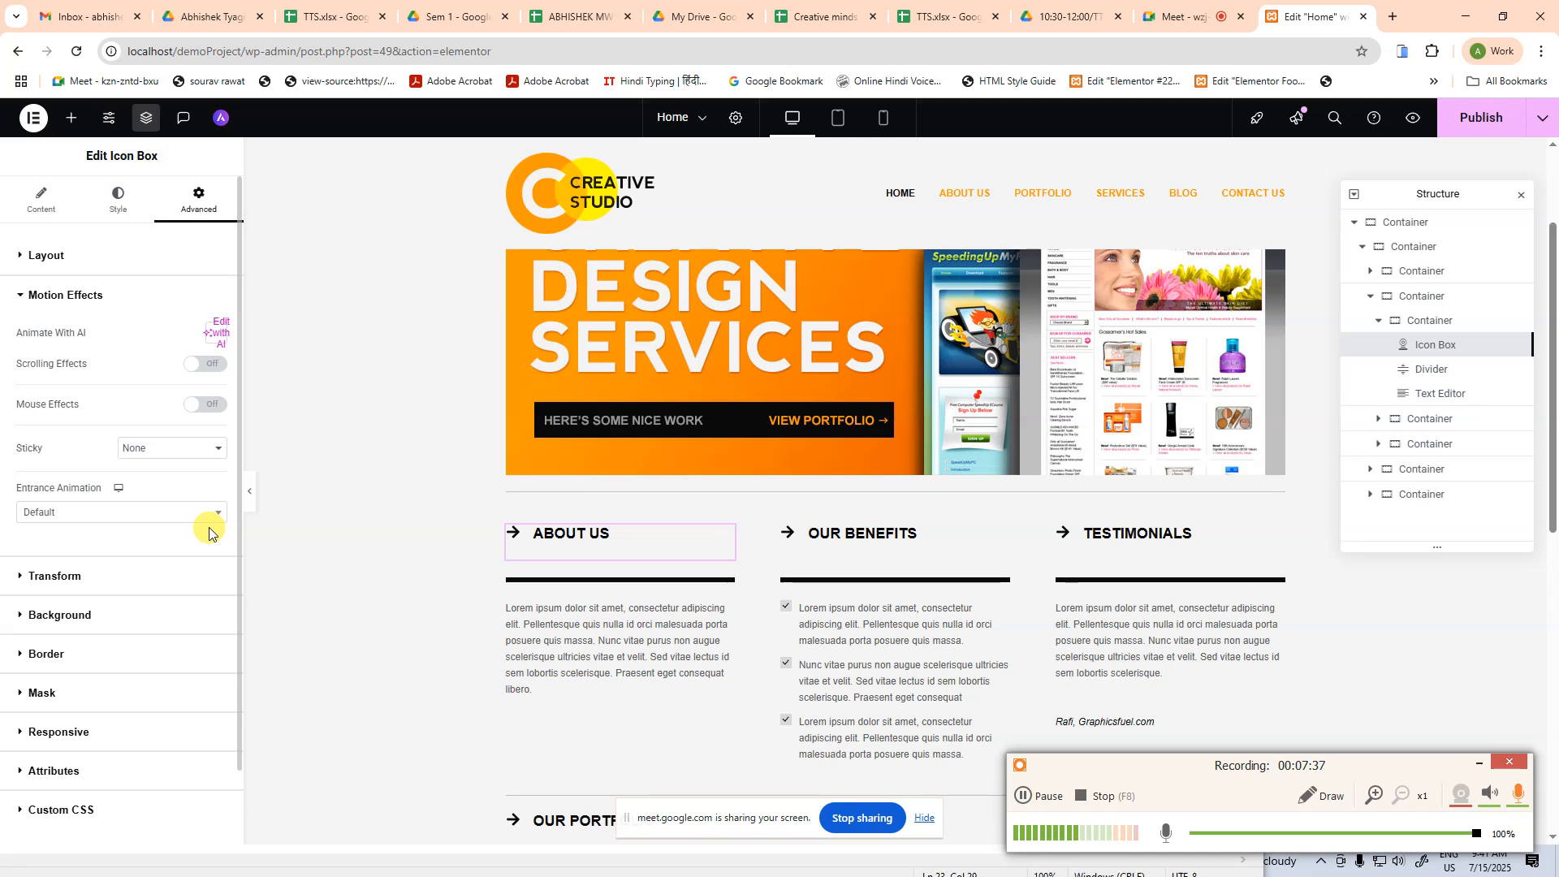
Open a new incognito window and load flipkart.com in it
key(ctrl+shift+n)
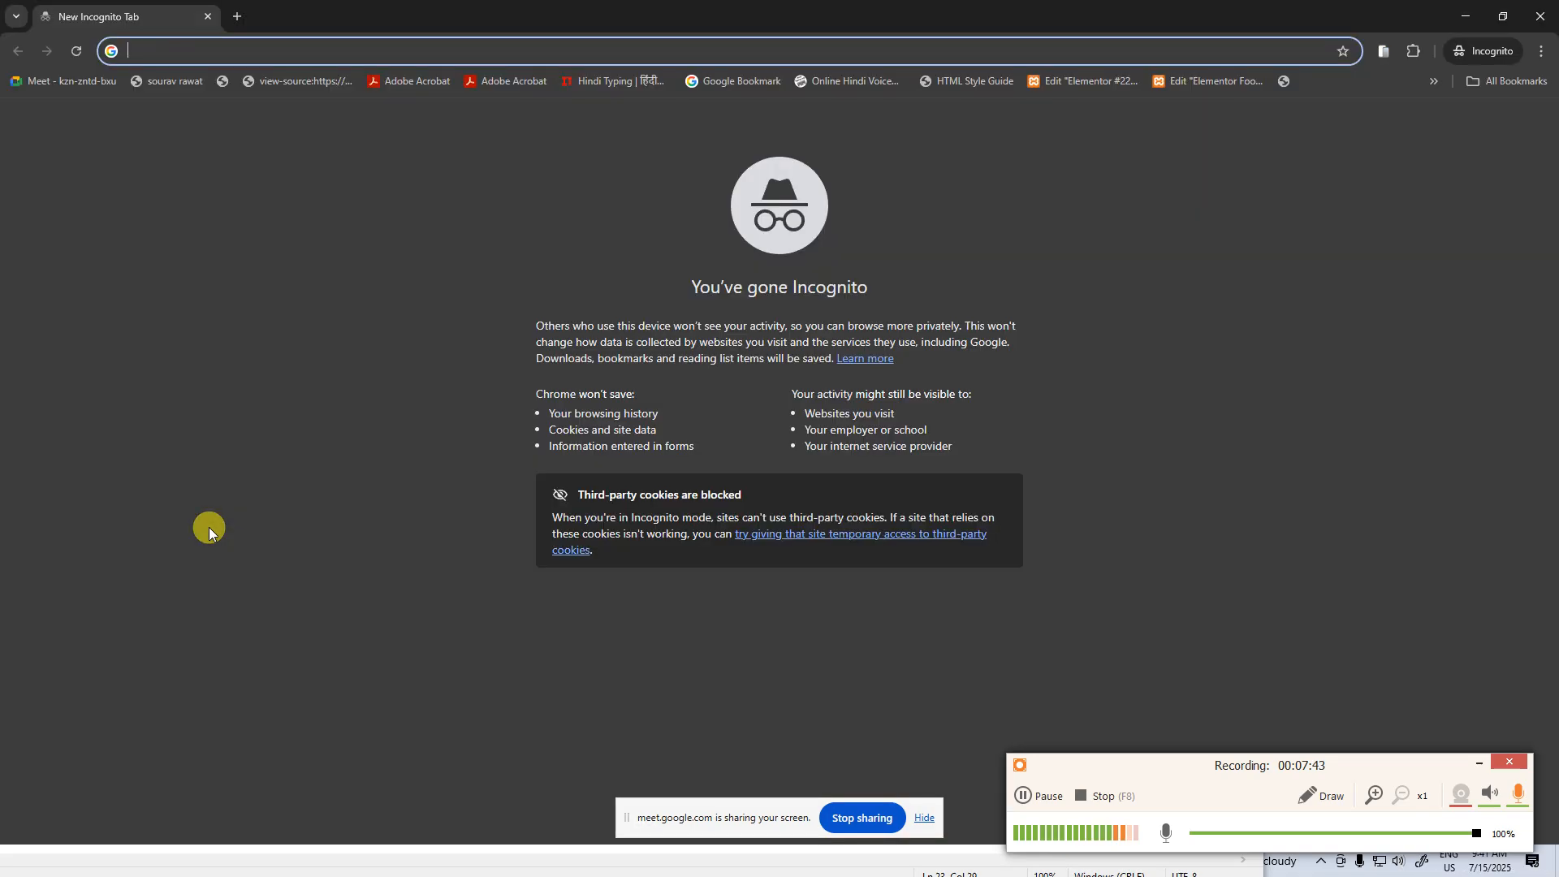
key(ctrl+h)
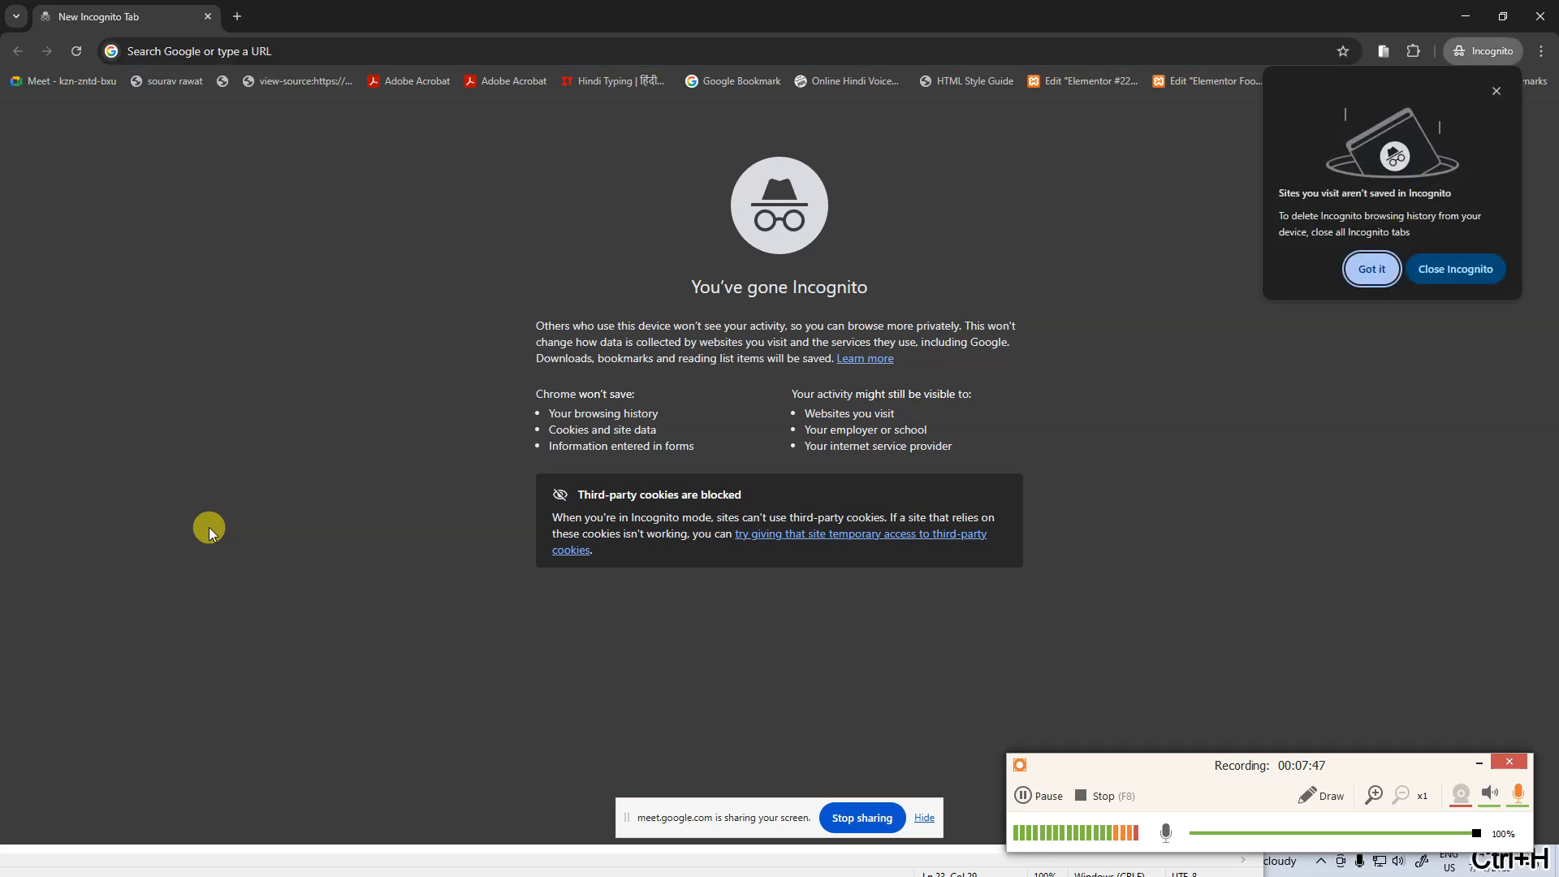
key(Escape)
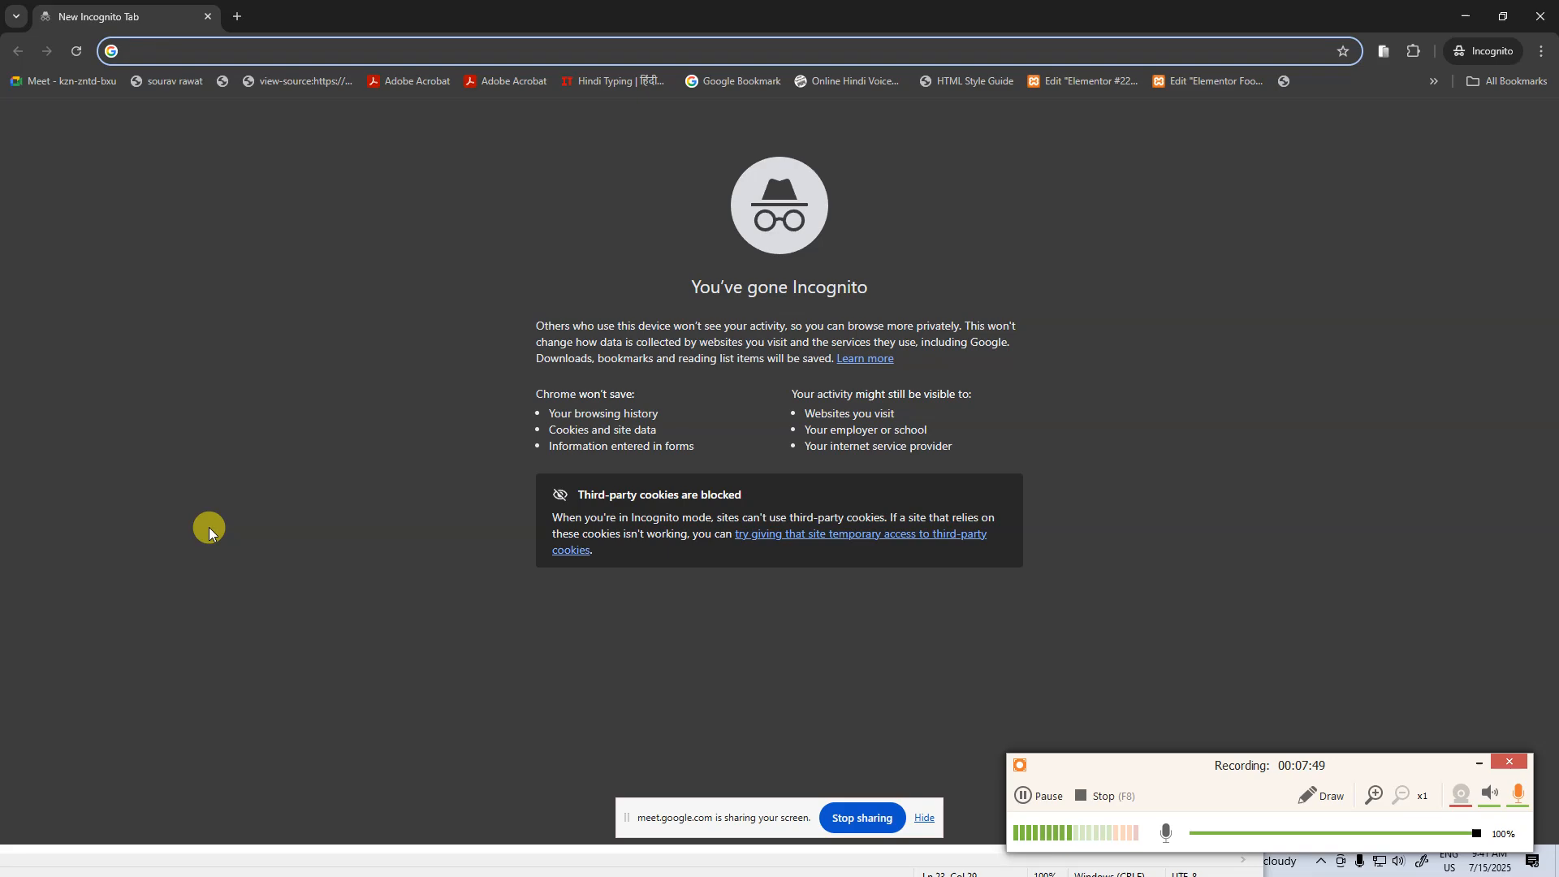
text(flip)
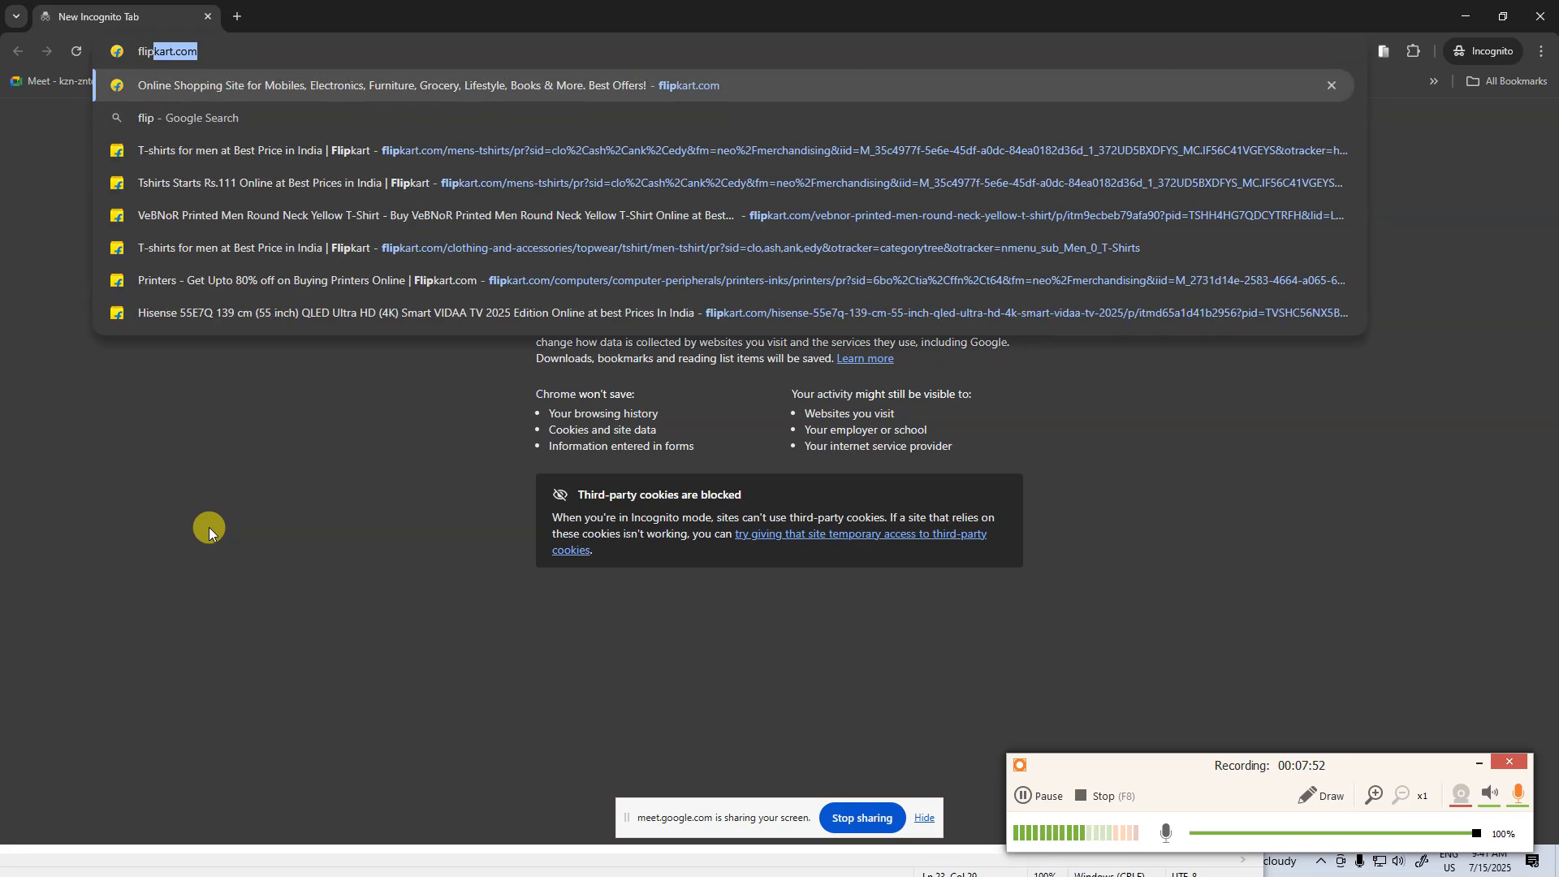
key(Return)
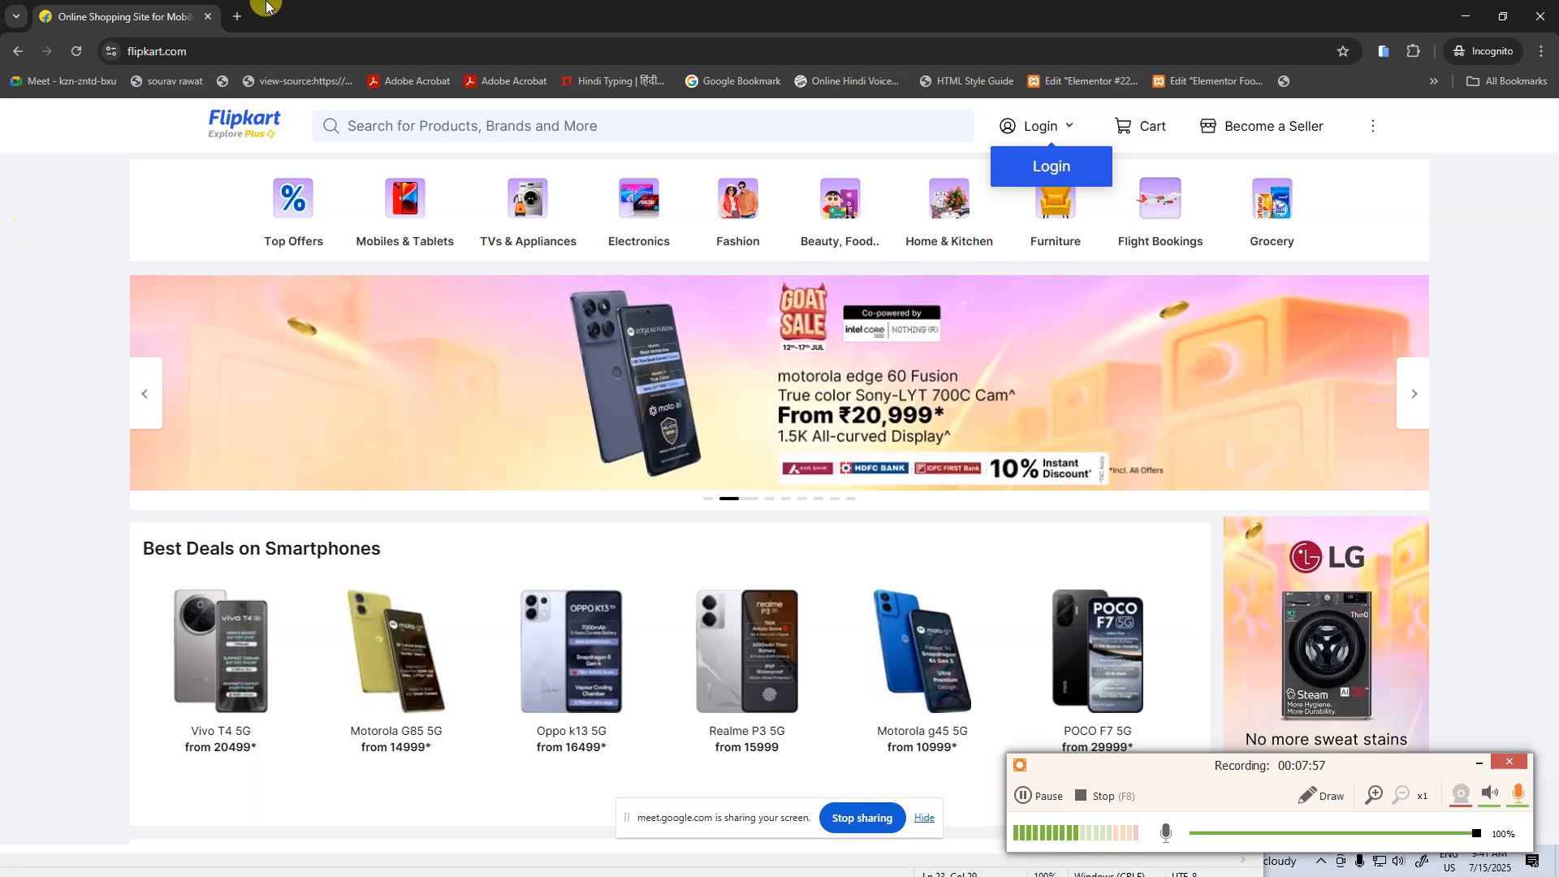
Load arenaanimation-india.com in a second incognito tab
click(237, 13)
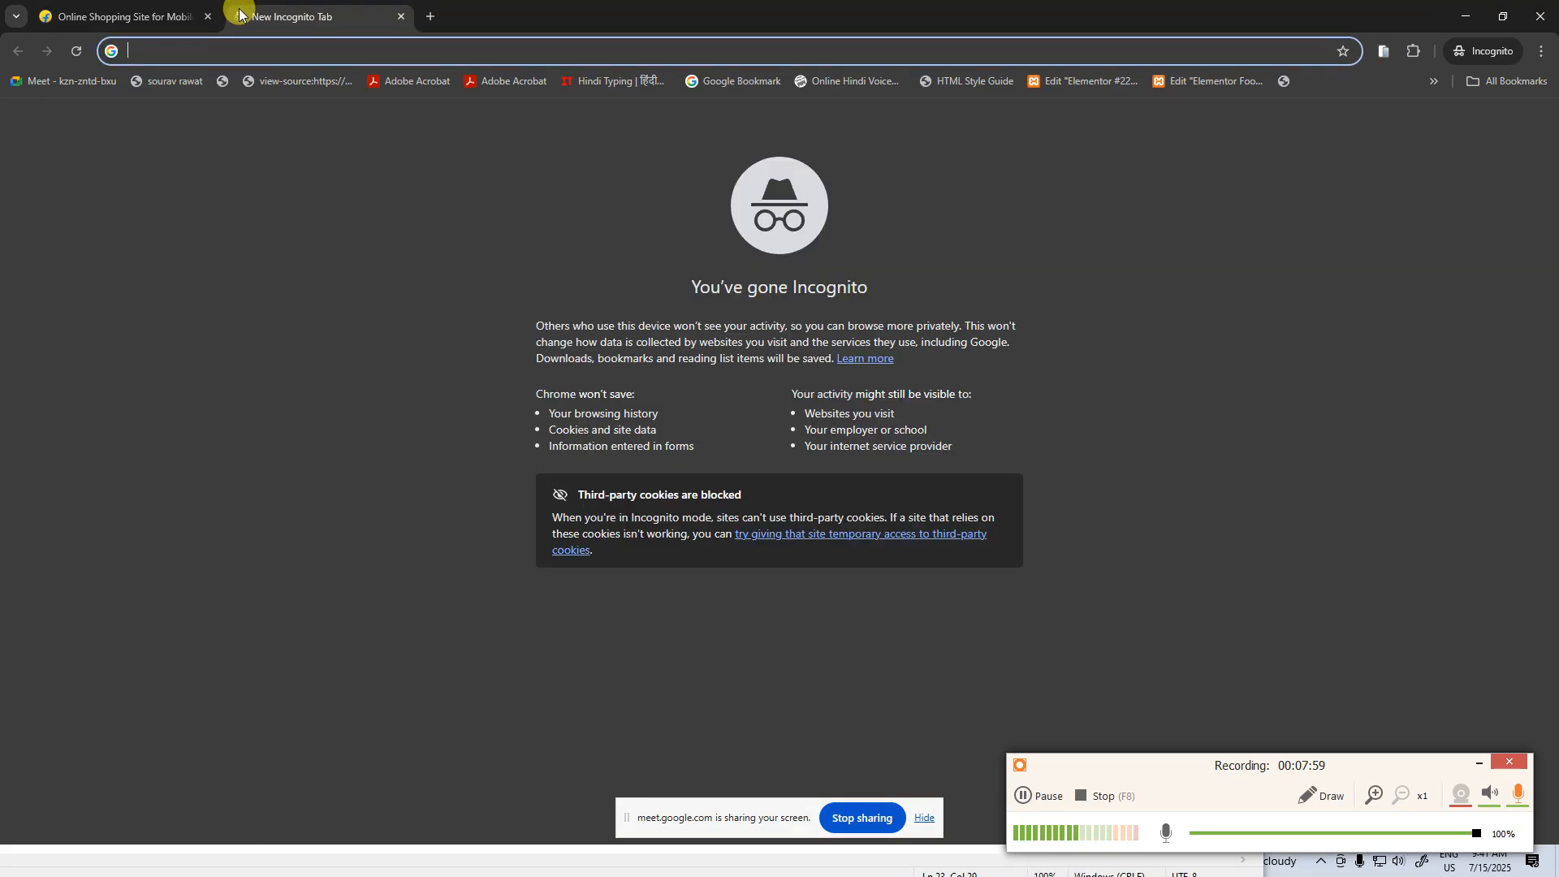
text(arenaanimation)
key(Return)
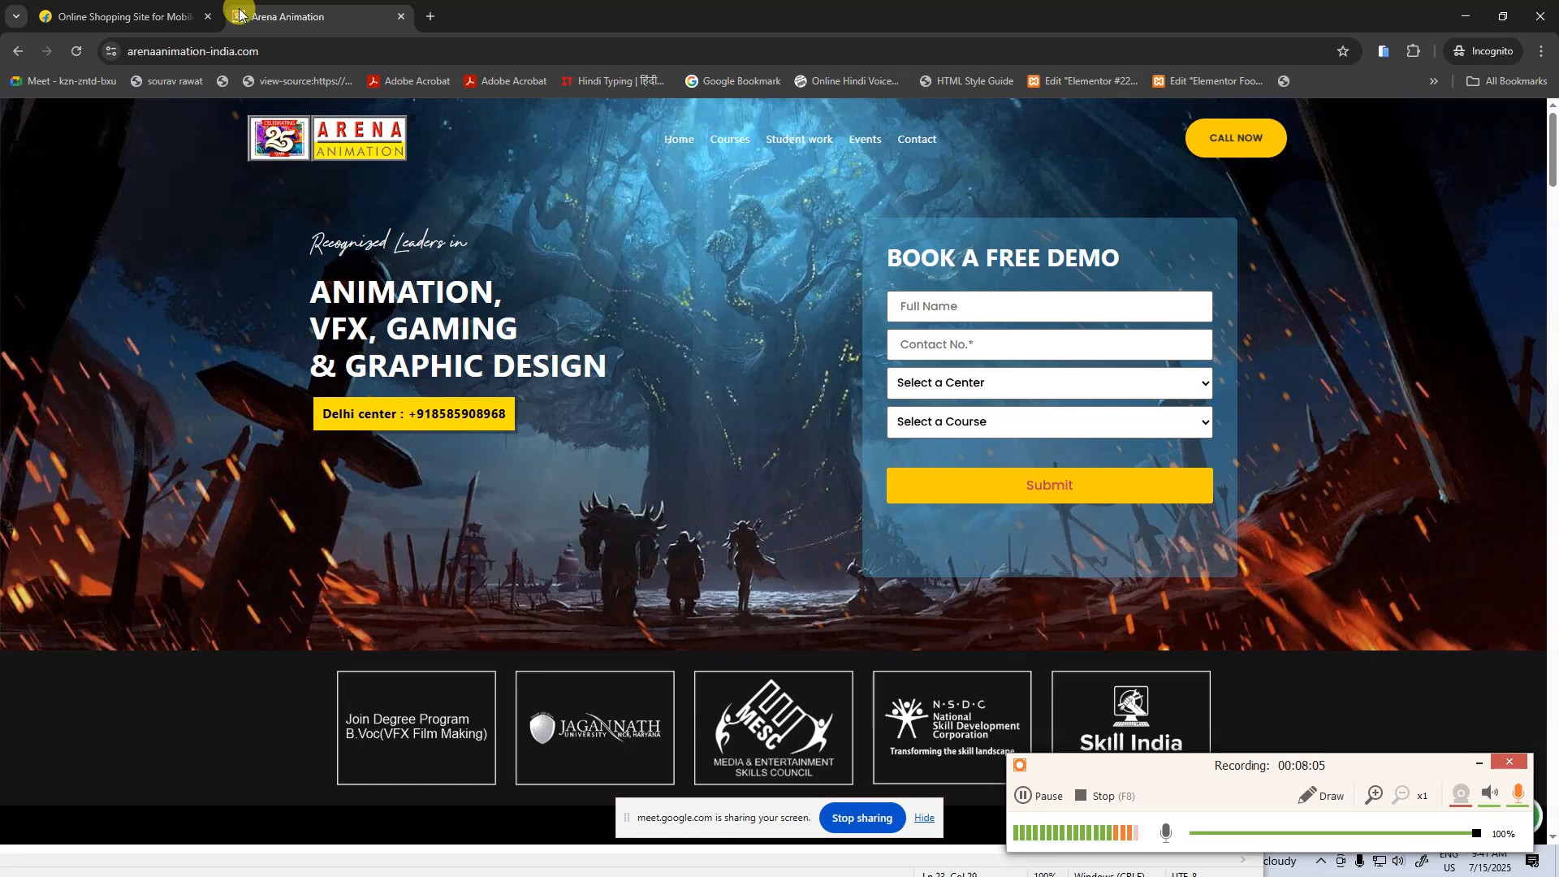
Load arena-multimedia.com in a third incognito tab
click(431, 16)
text(are)
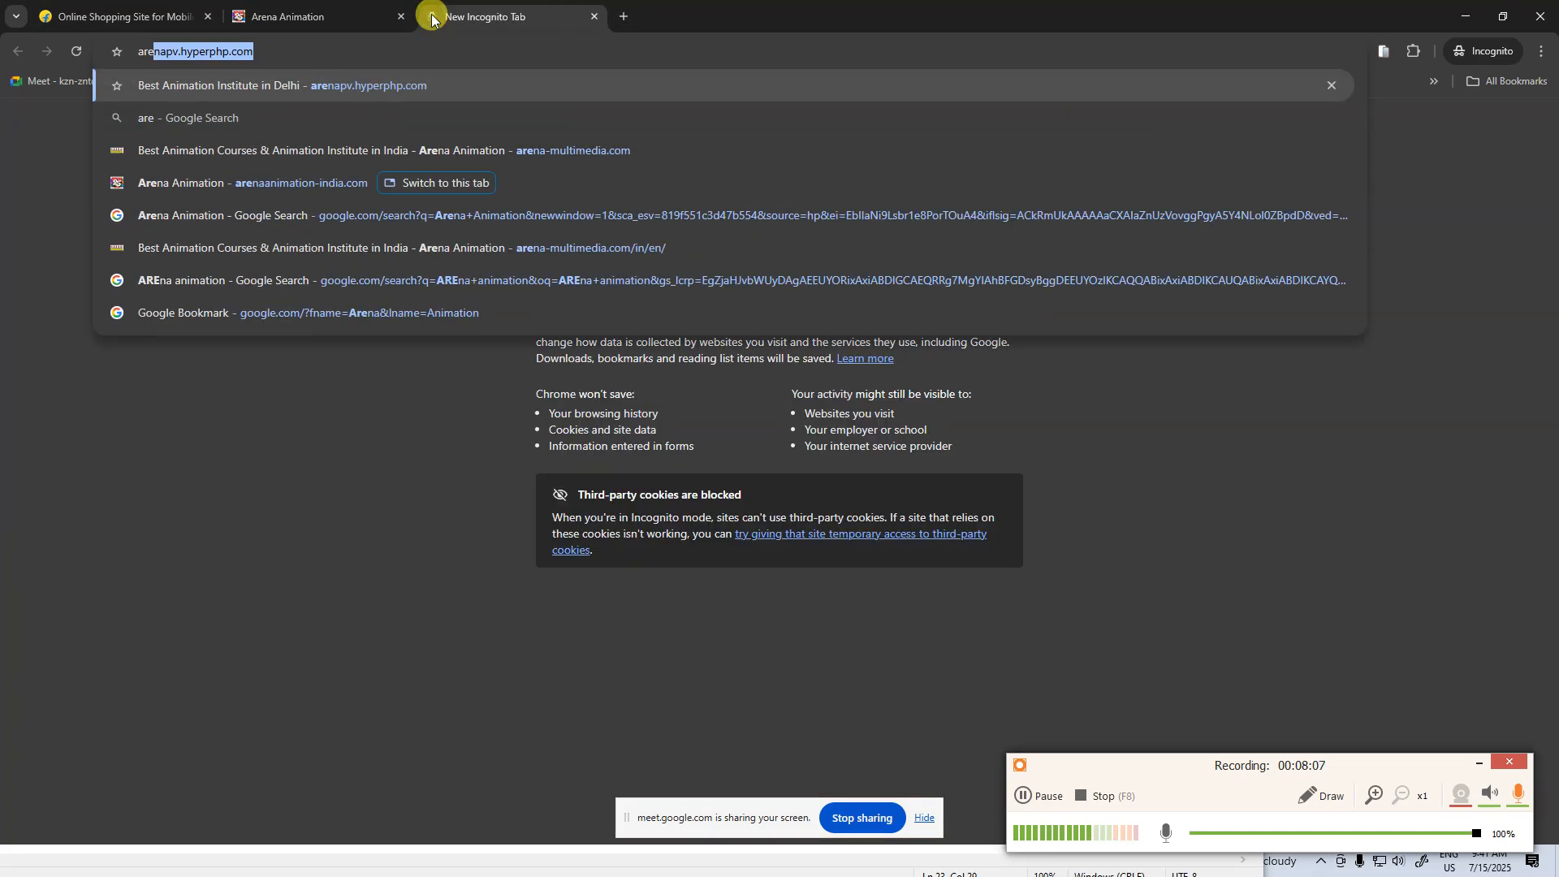
text(na-multi)
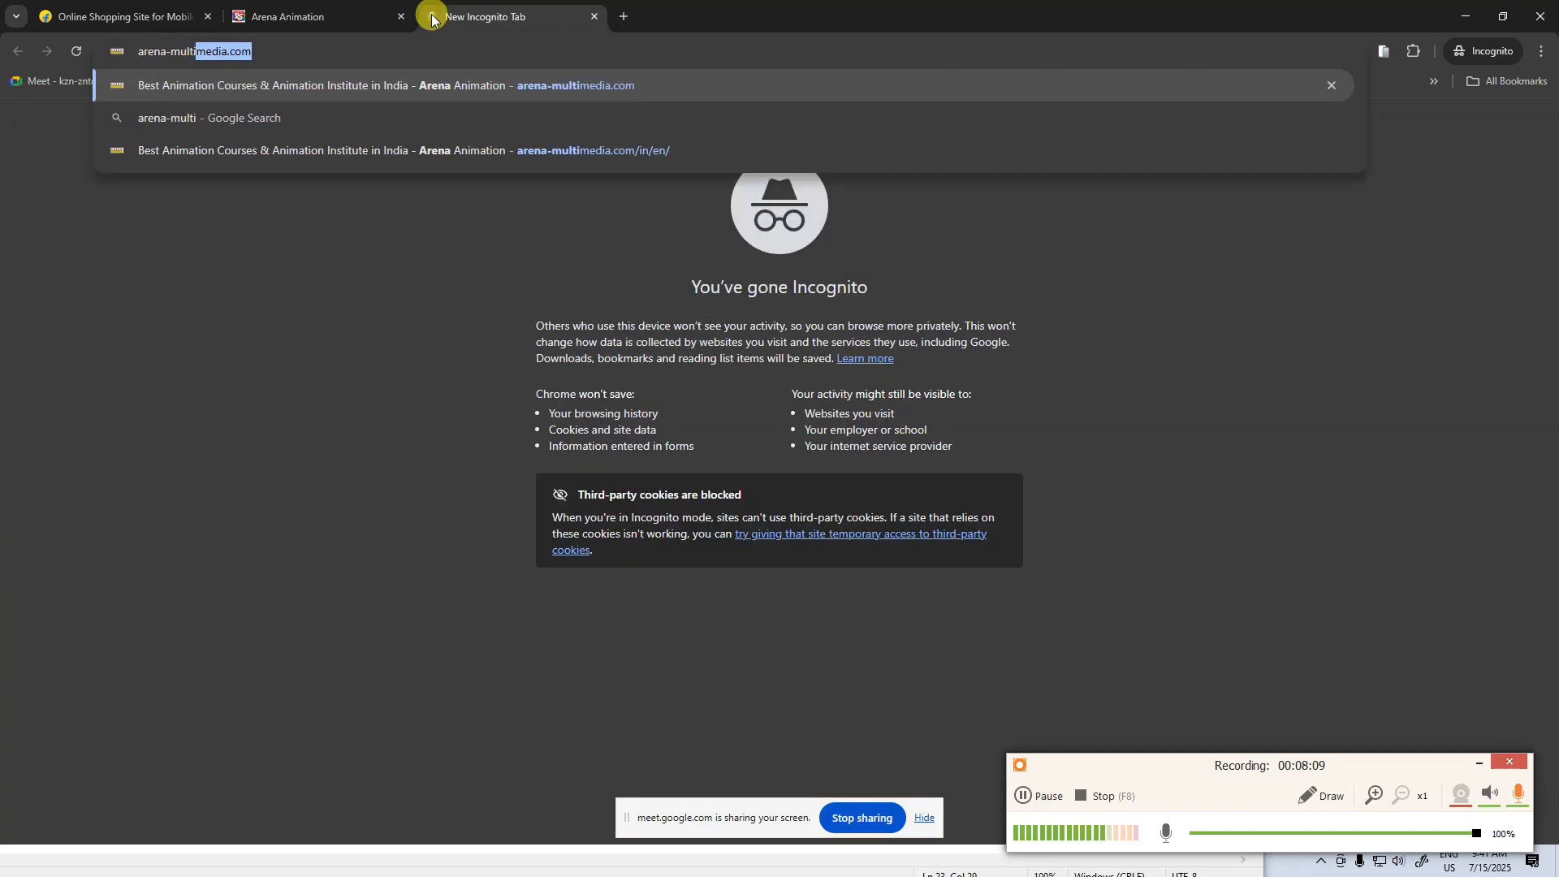
key(Right)
key(Return)
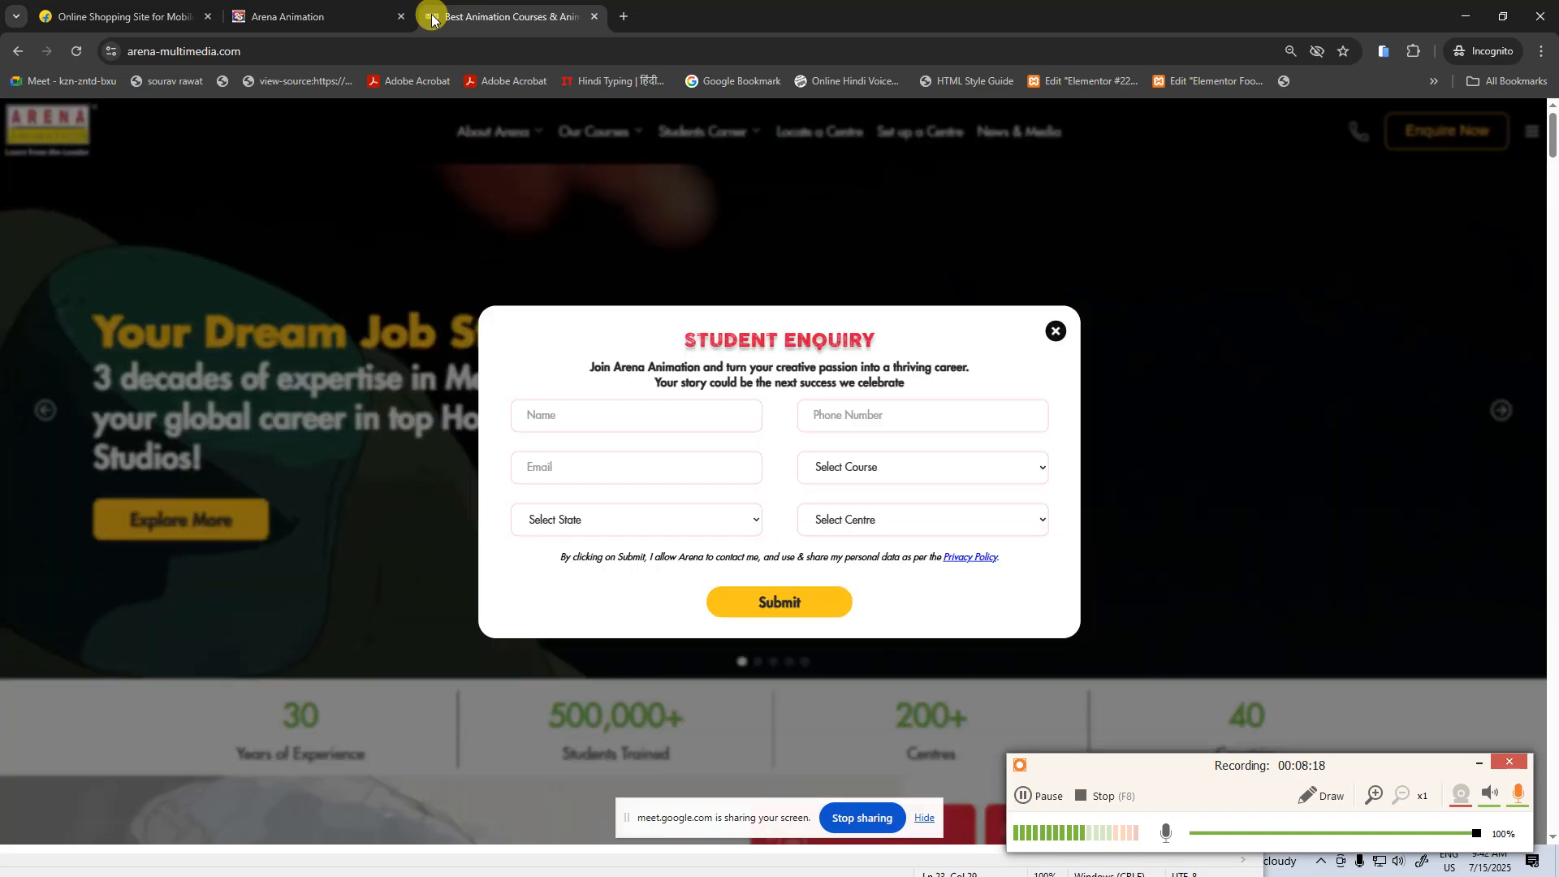
Compare the three loaded websites and close the one showing arena-multimedia.com
click(294, 18)
click(122, 17)
click(504, 14)
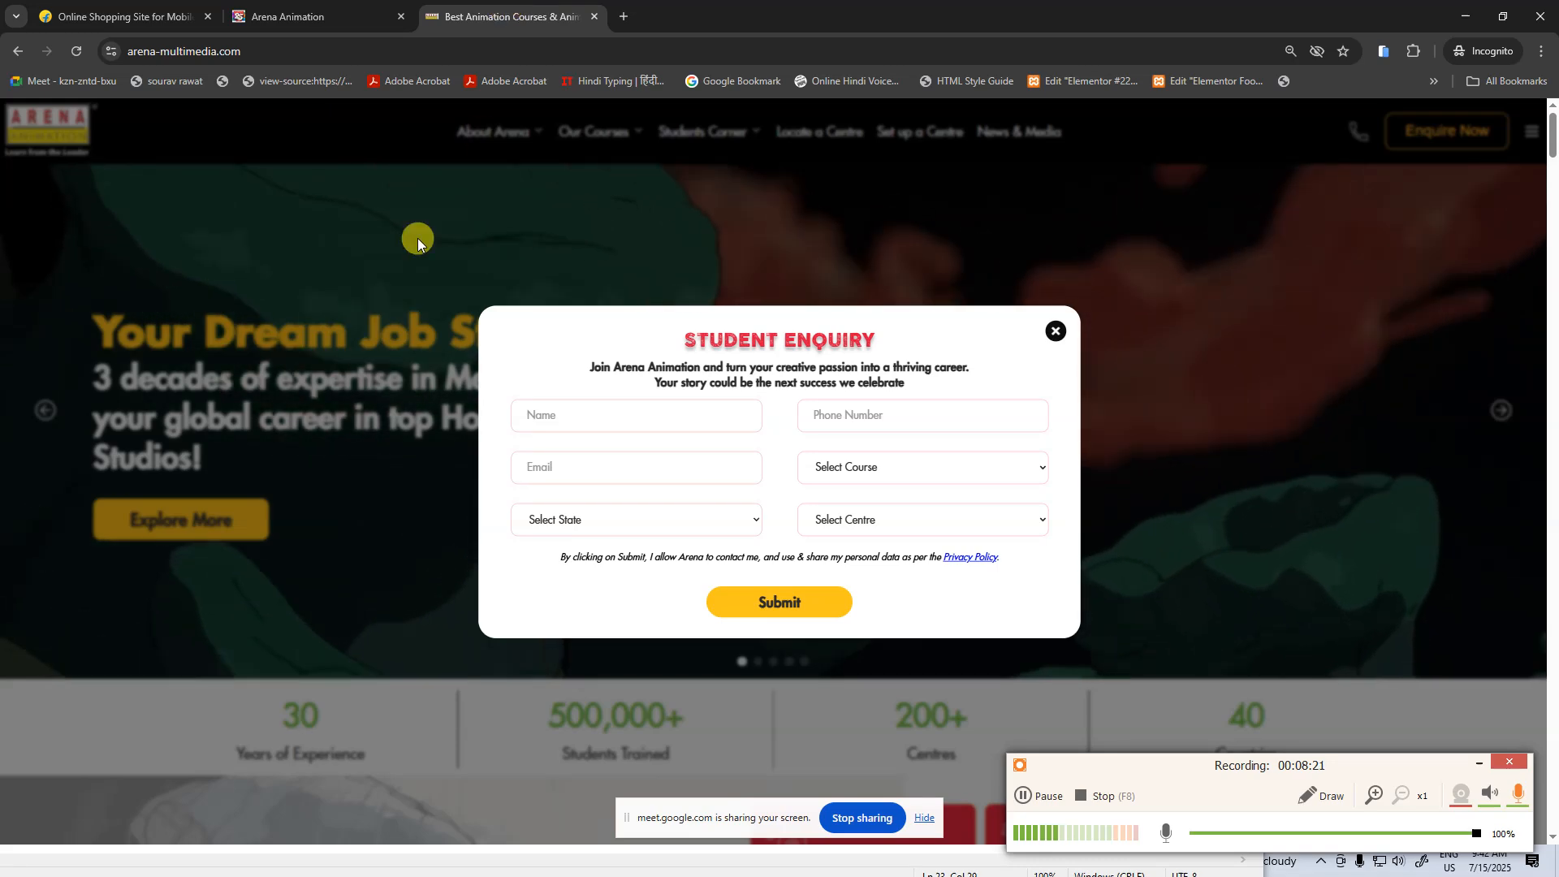
click(343, 45)
click(595, 16)
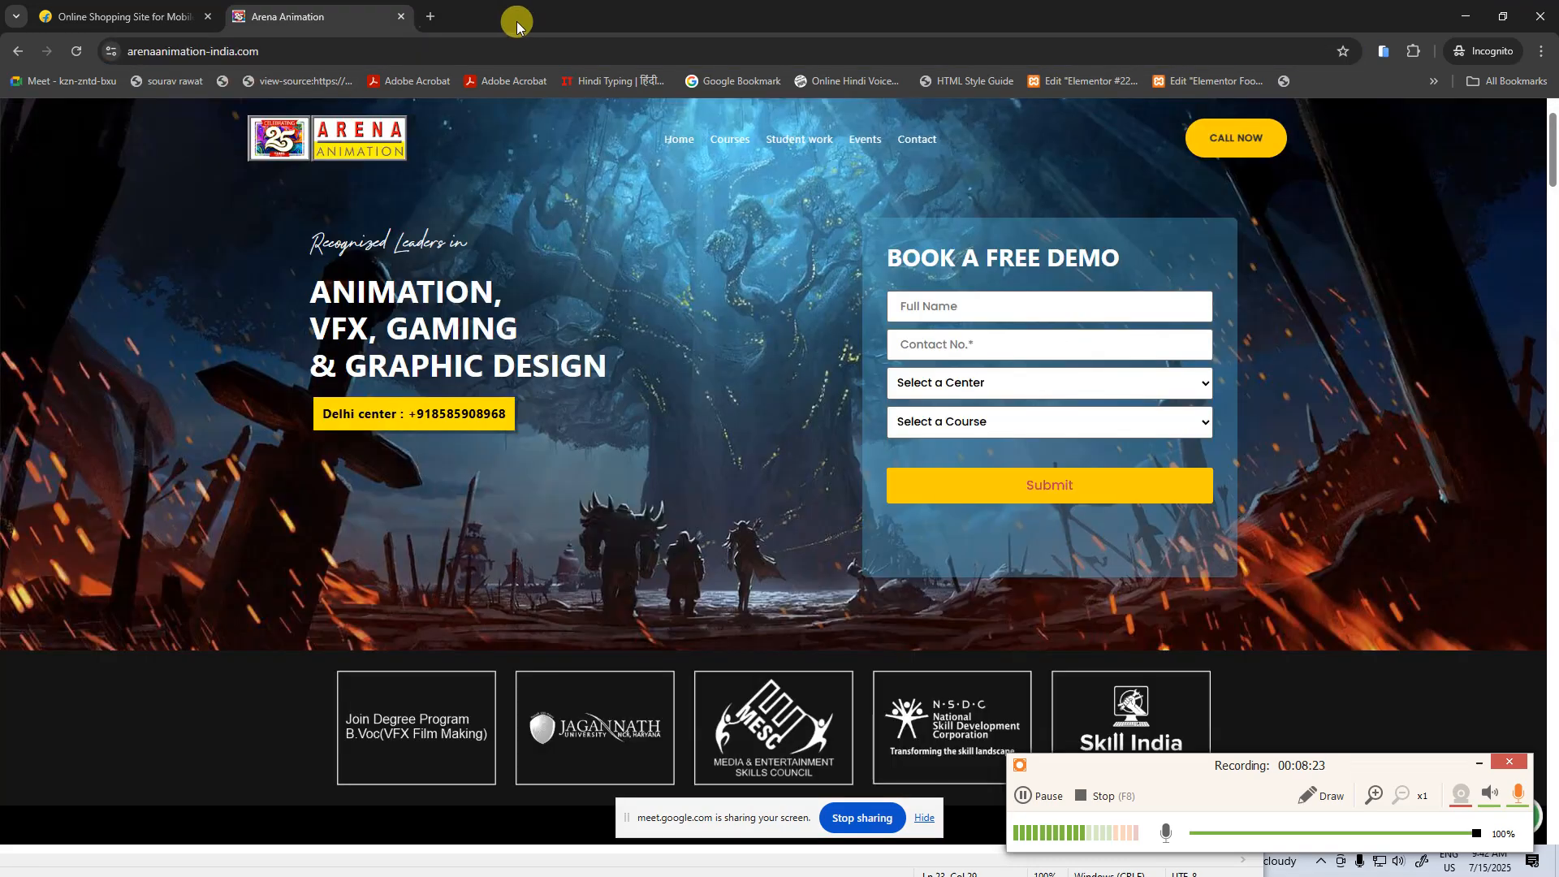
Load arena-multimedia.com in a new incognito tab
click(435, 21)
text(ar)
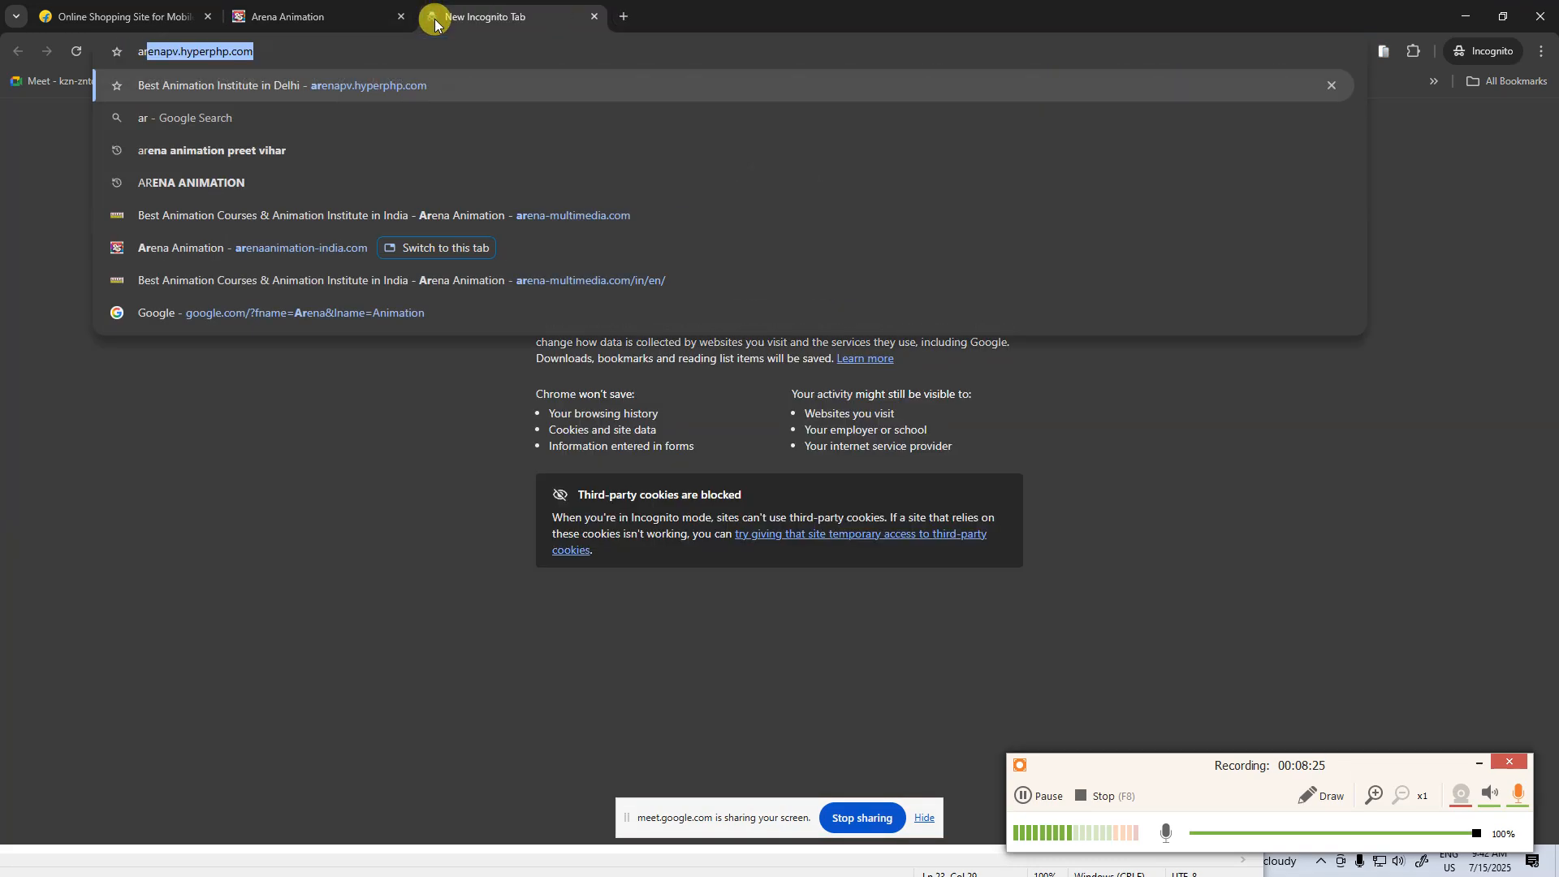
key(BackSpace)
text(are)
key(BackSpace)
key(BackSpace)
key(BackSpace)
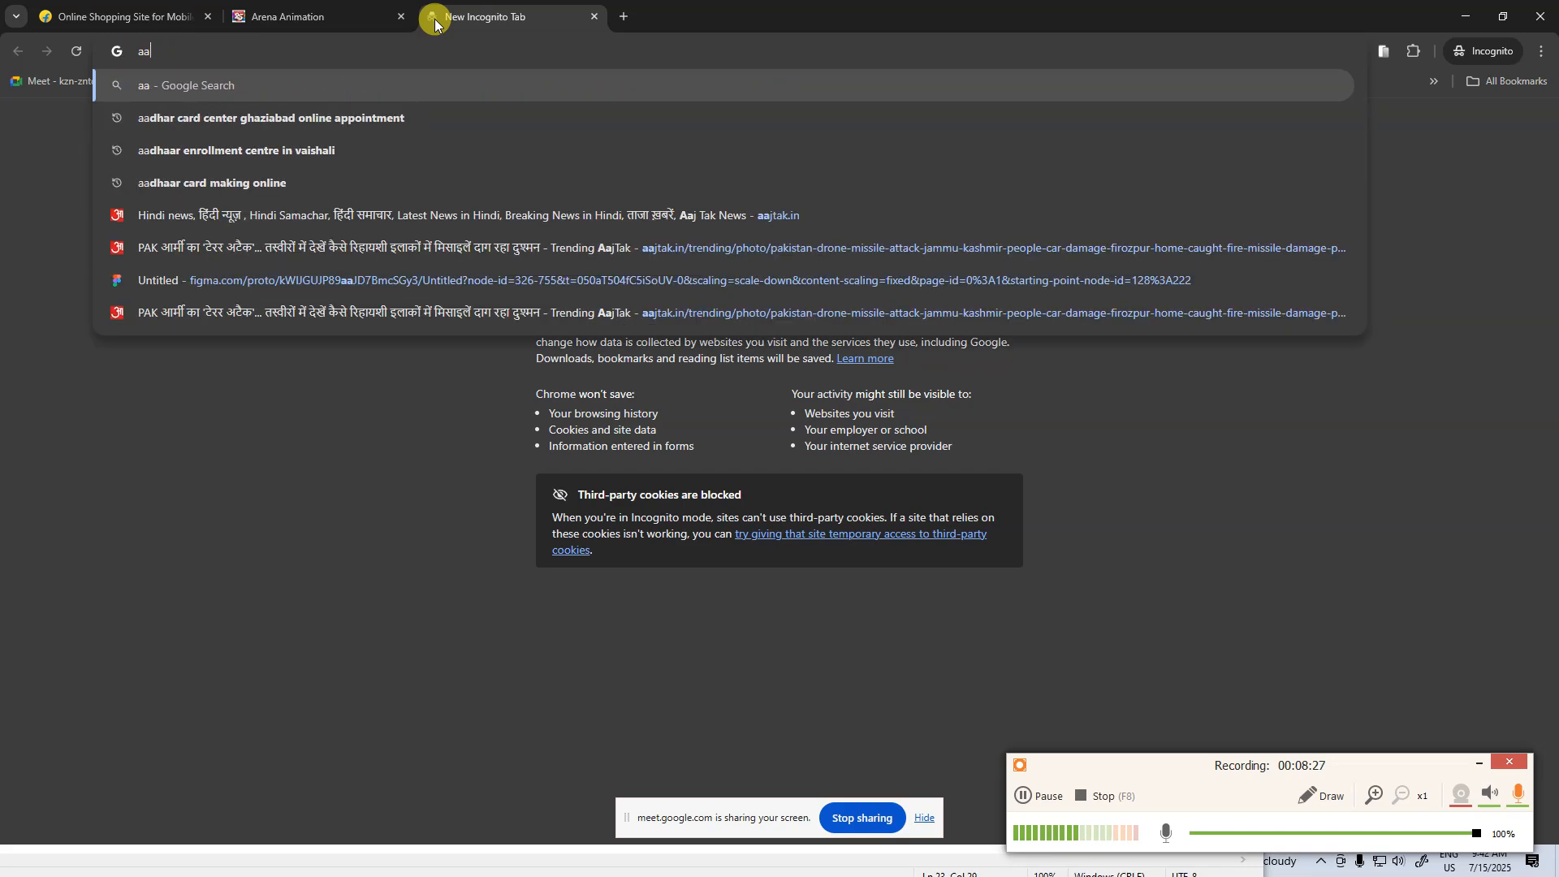
text(rena-multimedia.com)
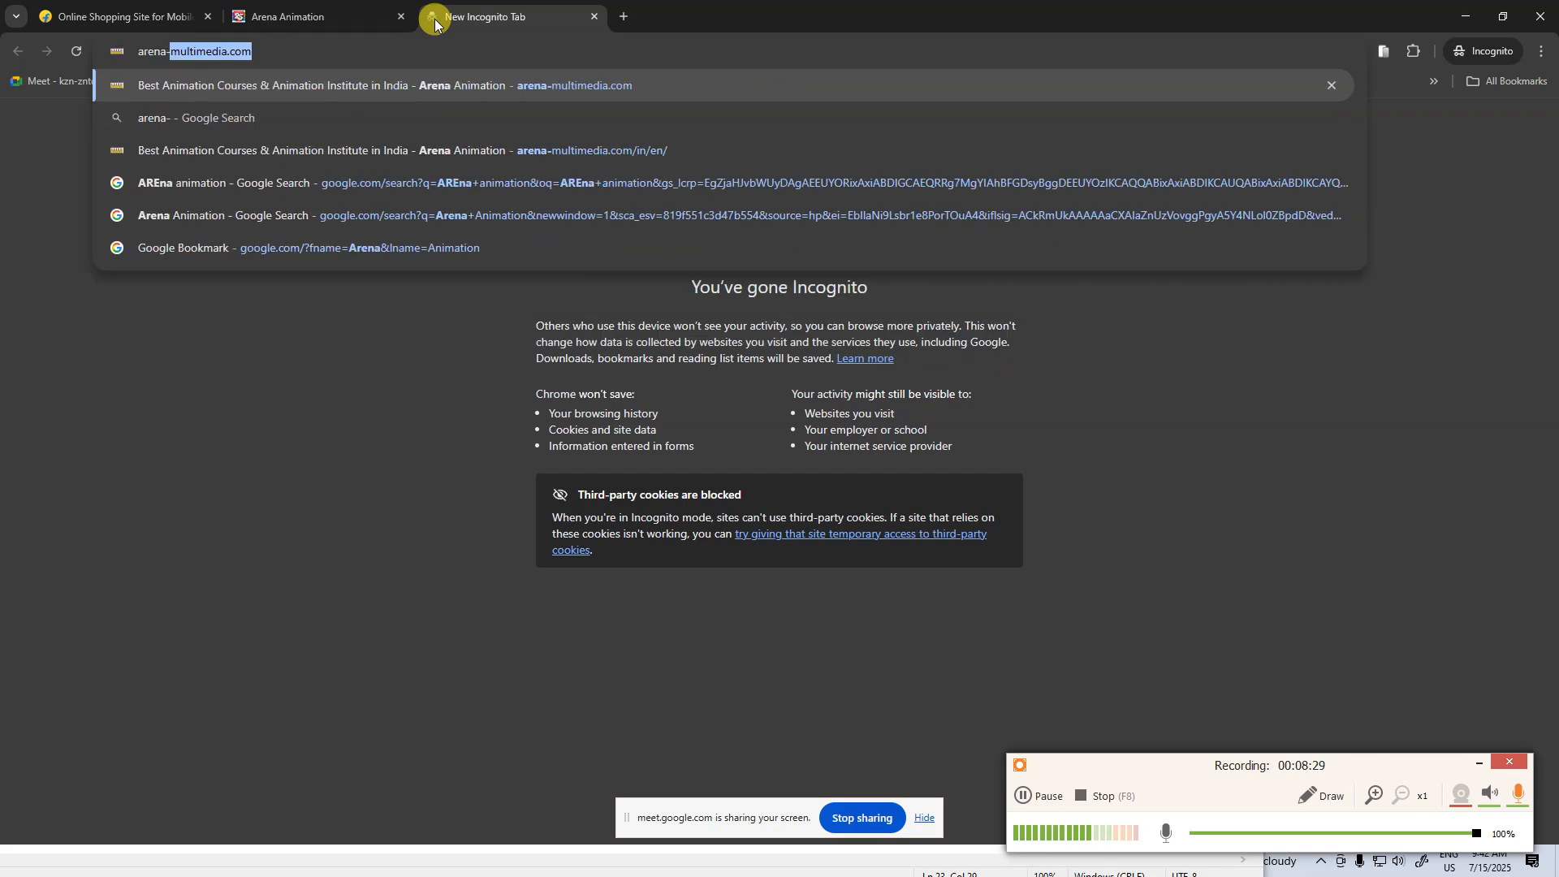
key(Return)
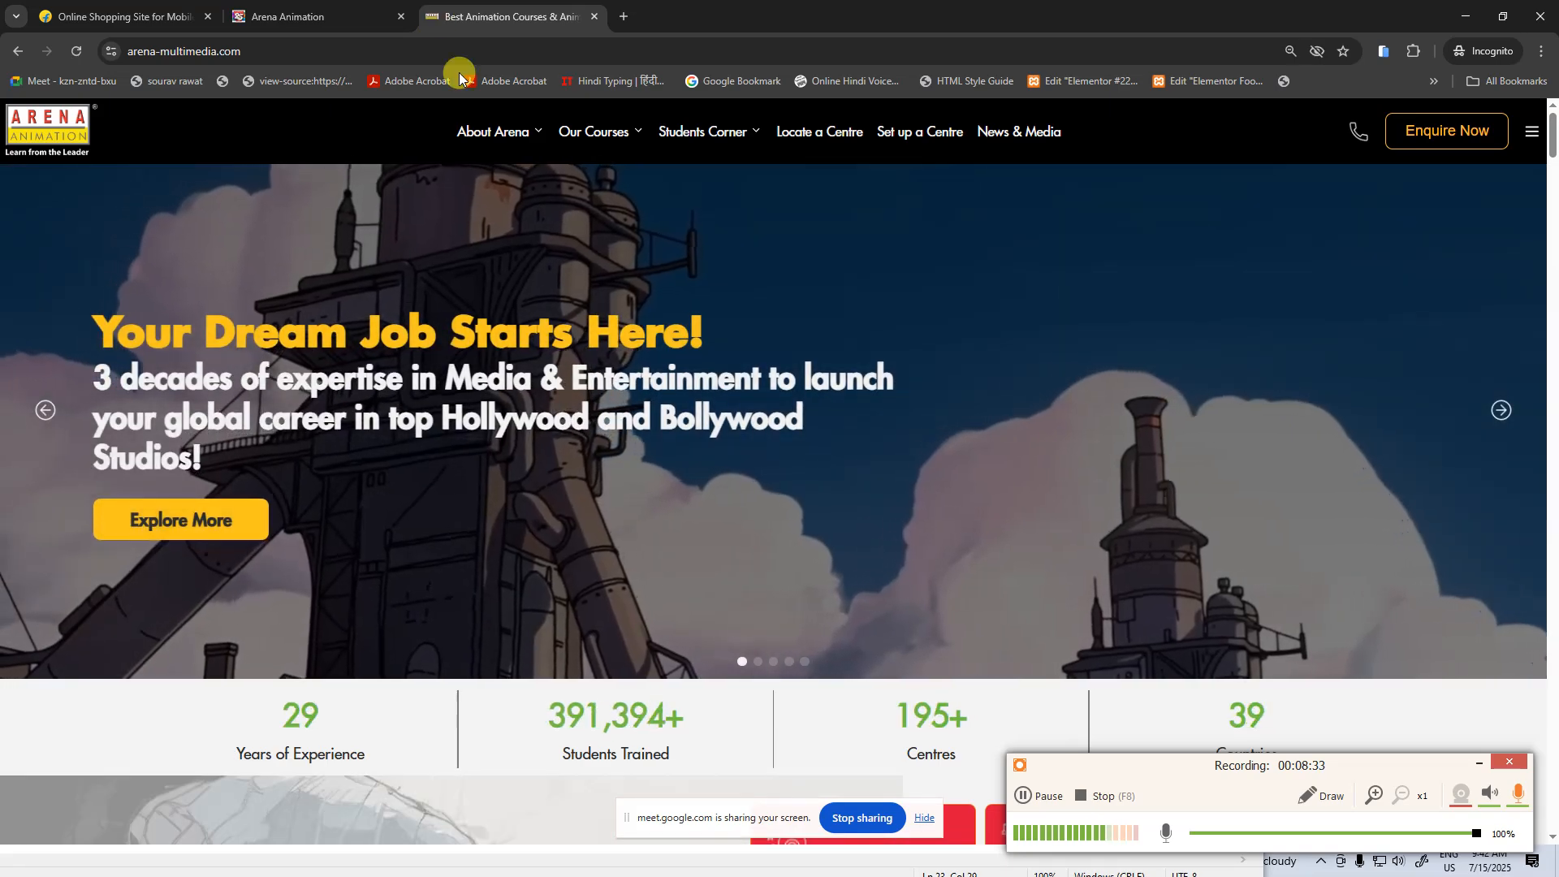
Dismiss the student enquiry form and examine the arena-multimedia.com home page from the banner through to the student testimonials
scroll(754, 610, down, 3)
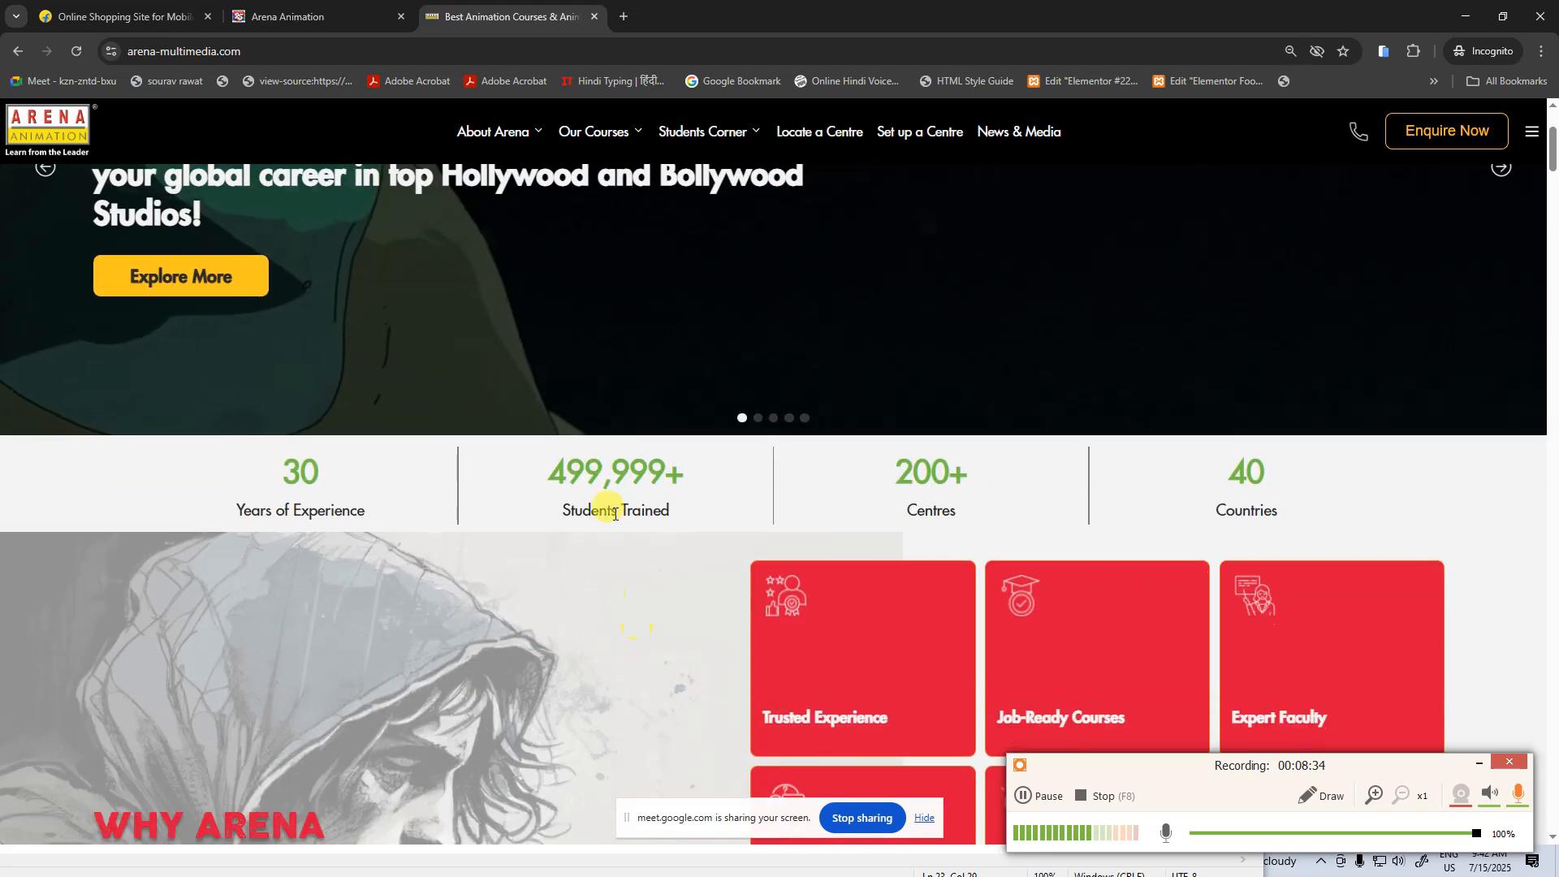
scroll(1194, 378, down, 4)
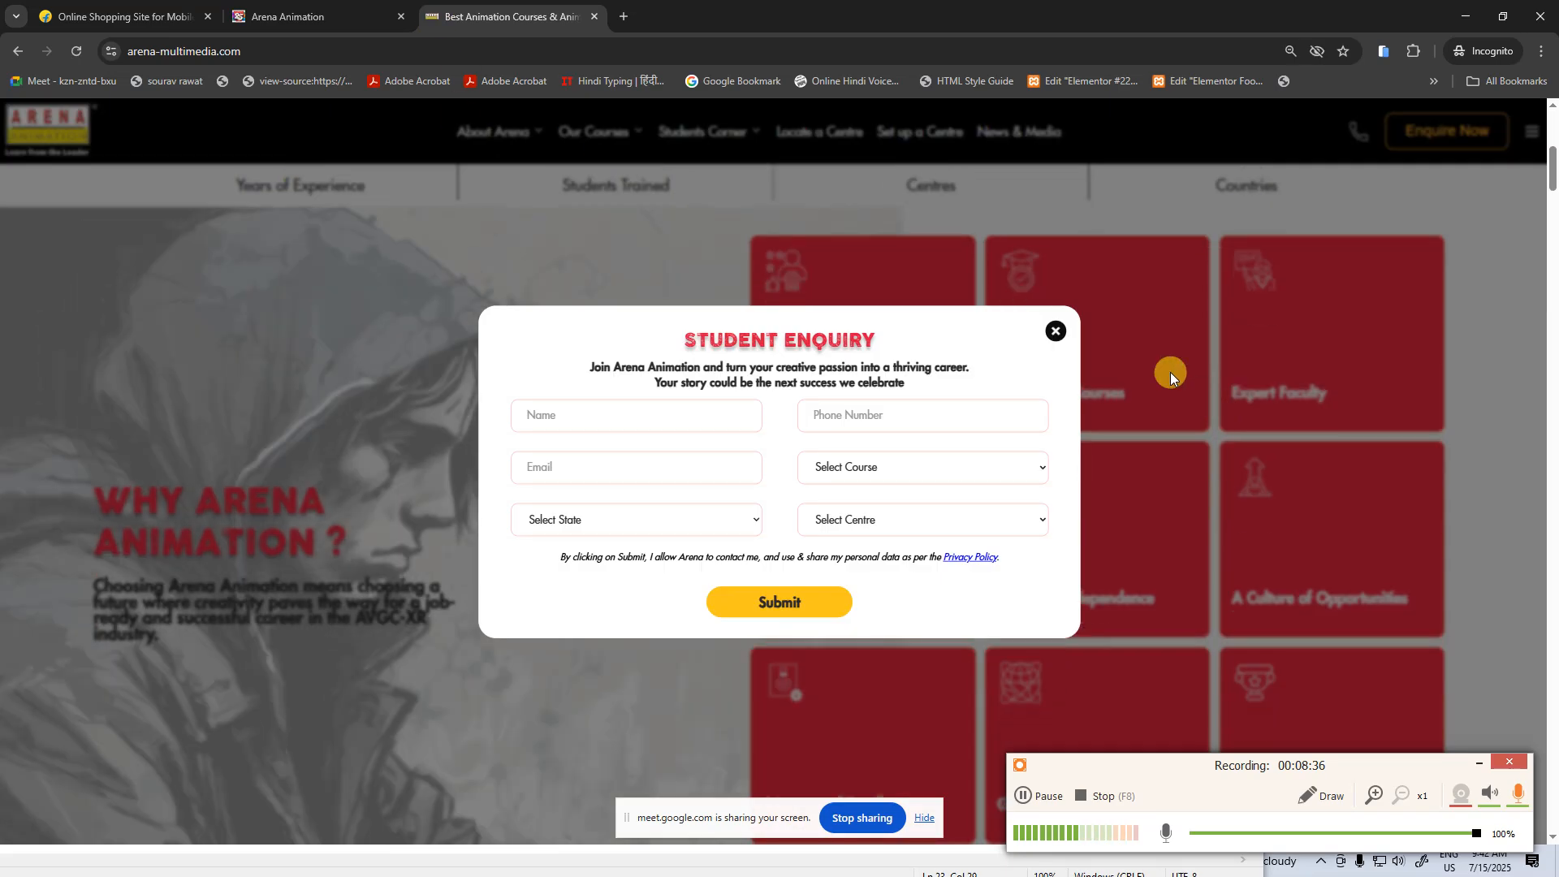
click(1046, 332)
scroll(1161, 276, down, 15)
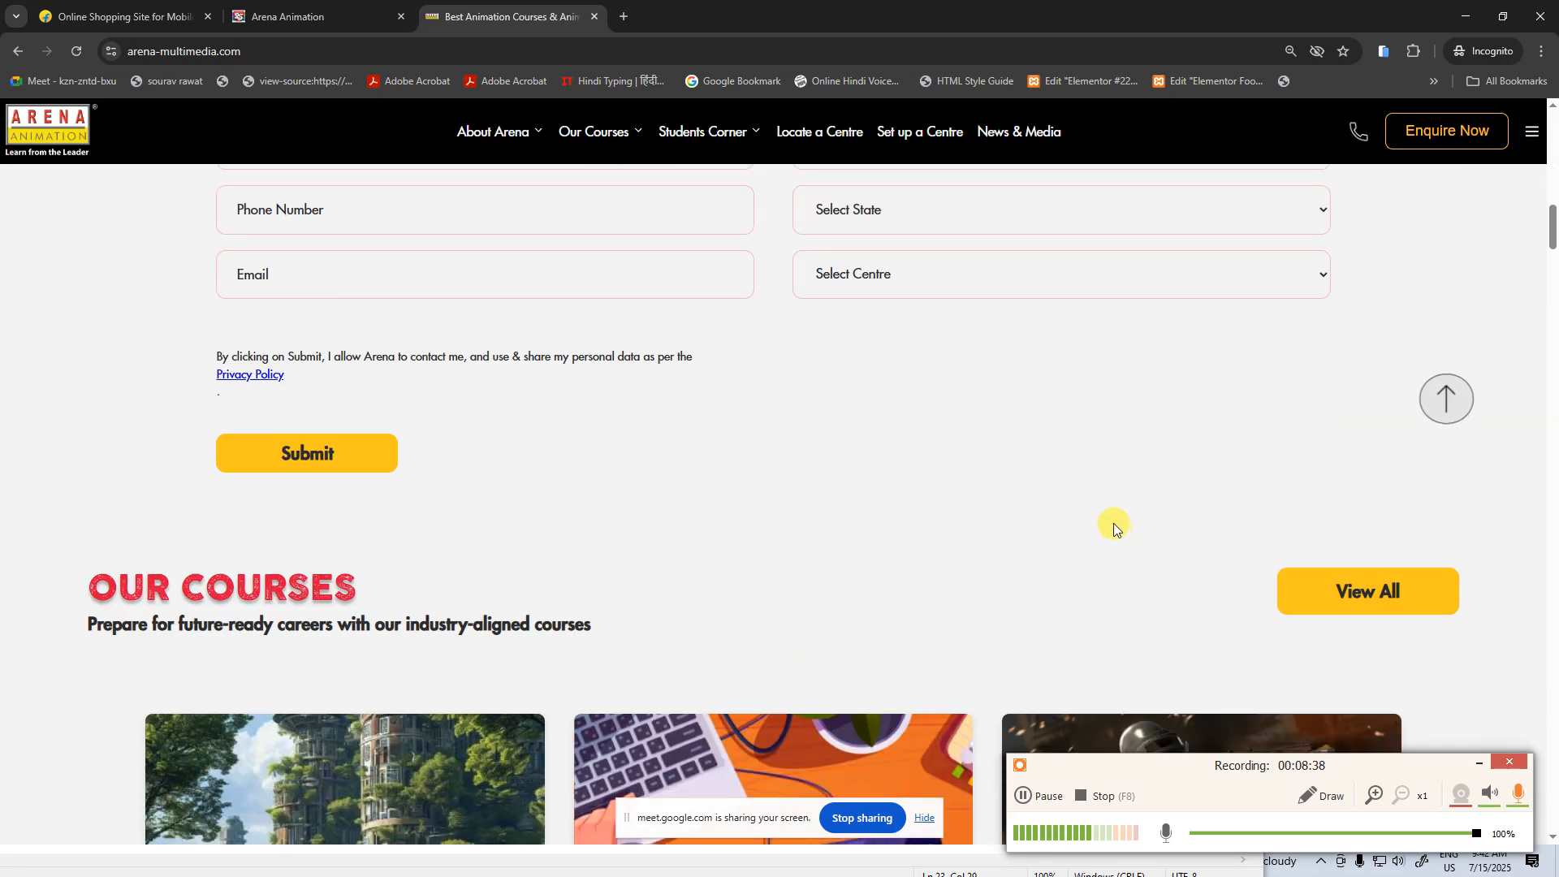
scroll(974, 414, down, 6)
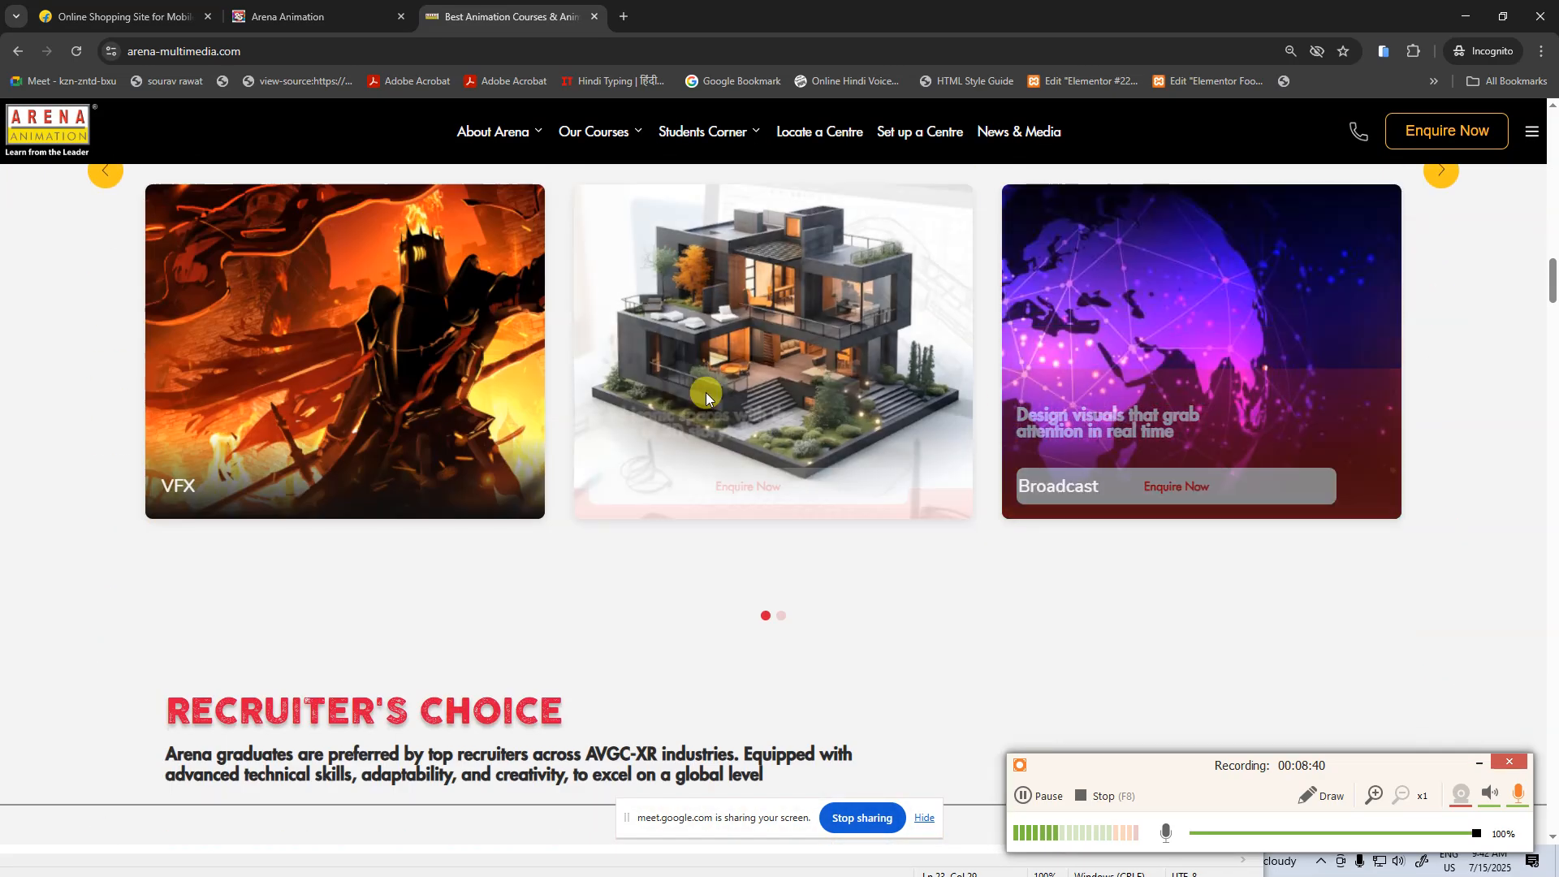
scroll(1439, 524, down, 1)
scroll(1381, 447, down, 8)
scroll(1178, 325, up, 1)
scroll(1218, 455, down, 3)
scroll(1291, 487, down, 8)
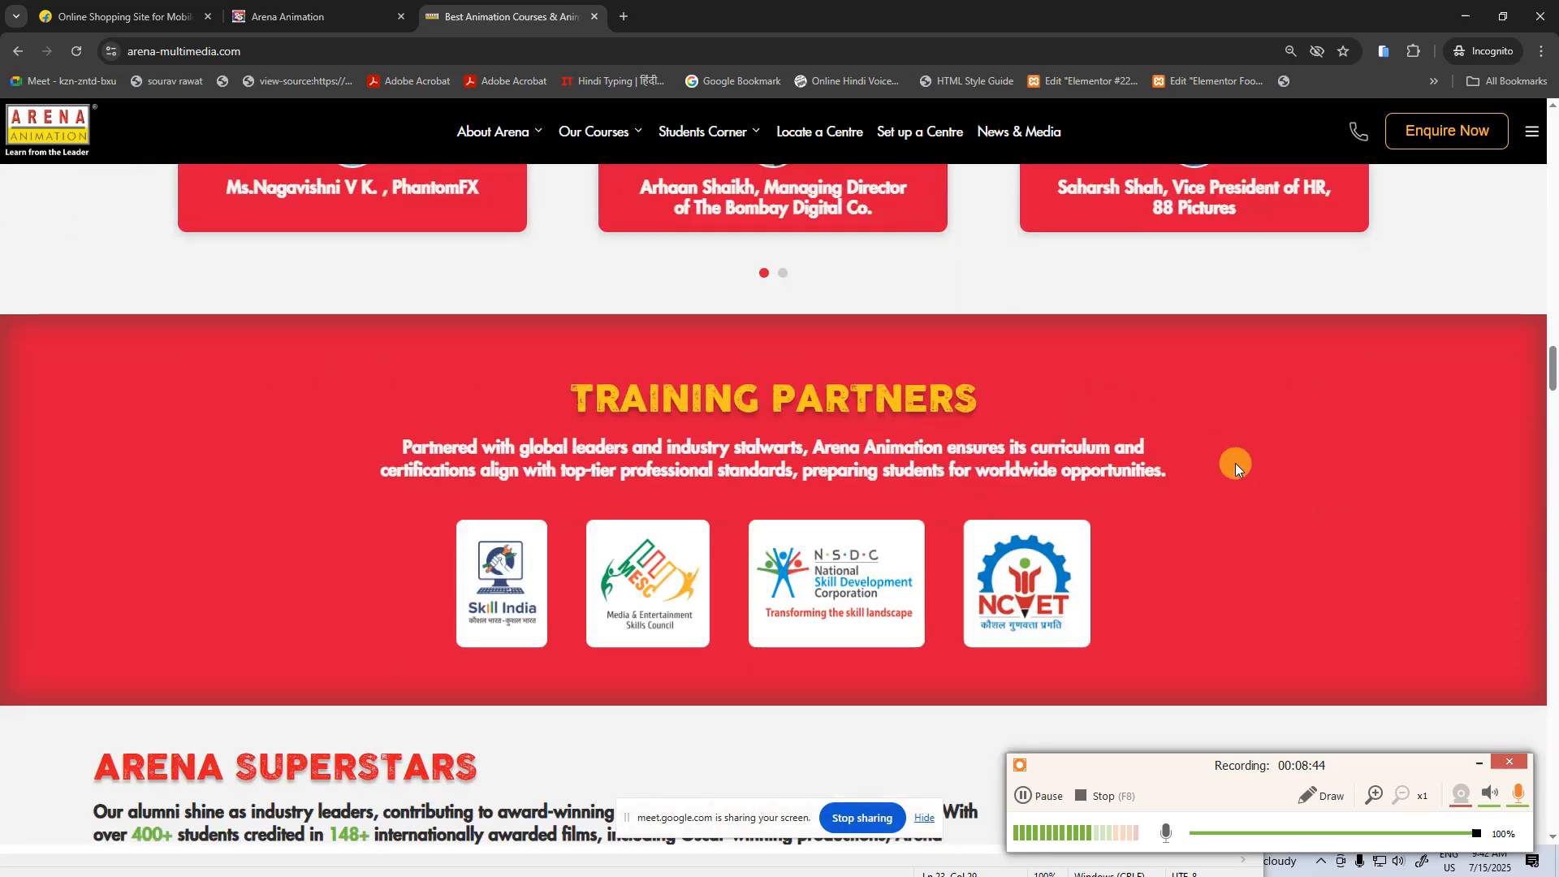
scroll(1431, 246, down, 8)
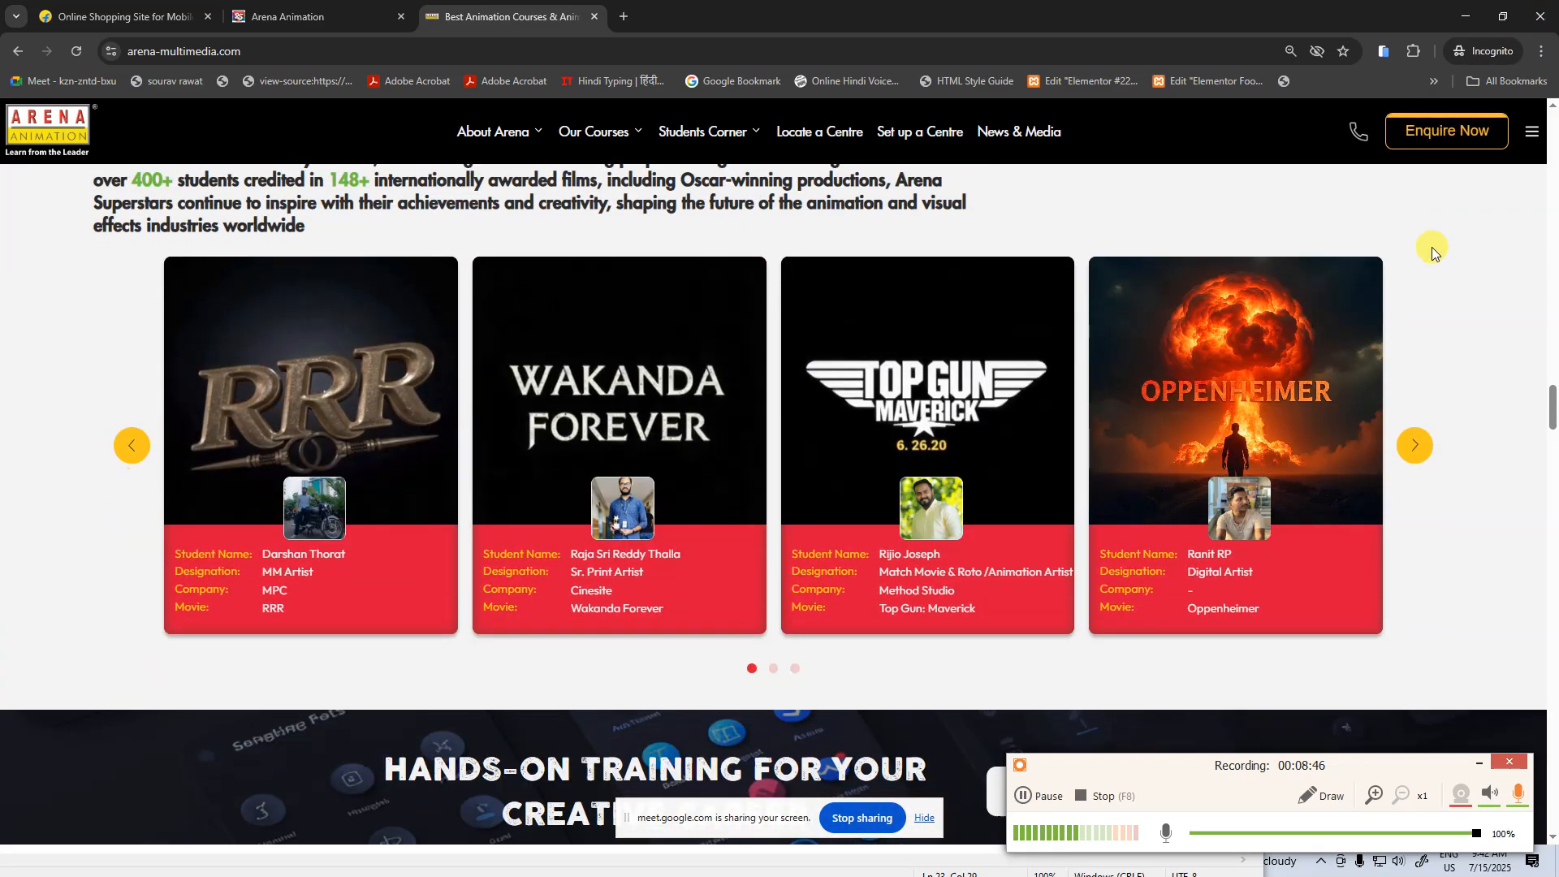
scroll(1381, 276, down, 16)
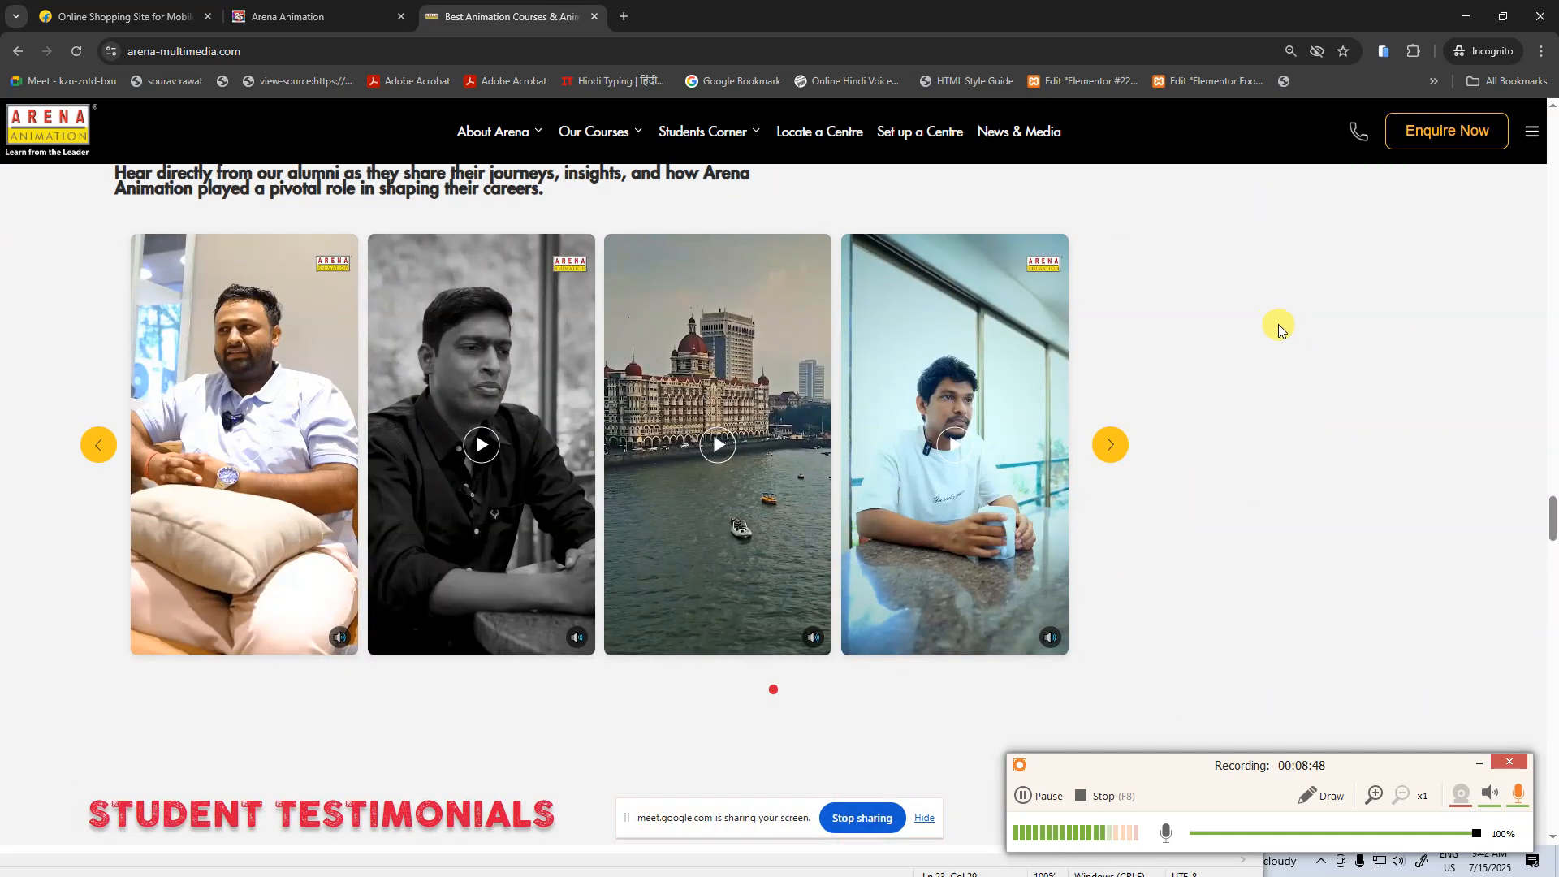
key(Home)
Examine the flipkart.com home page for comparison, advancing the Furniture Top Deals carousel
click(146, 16)
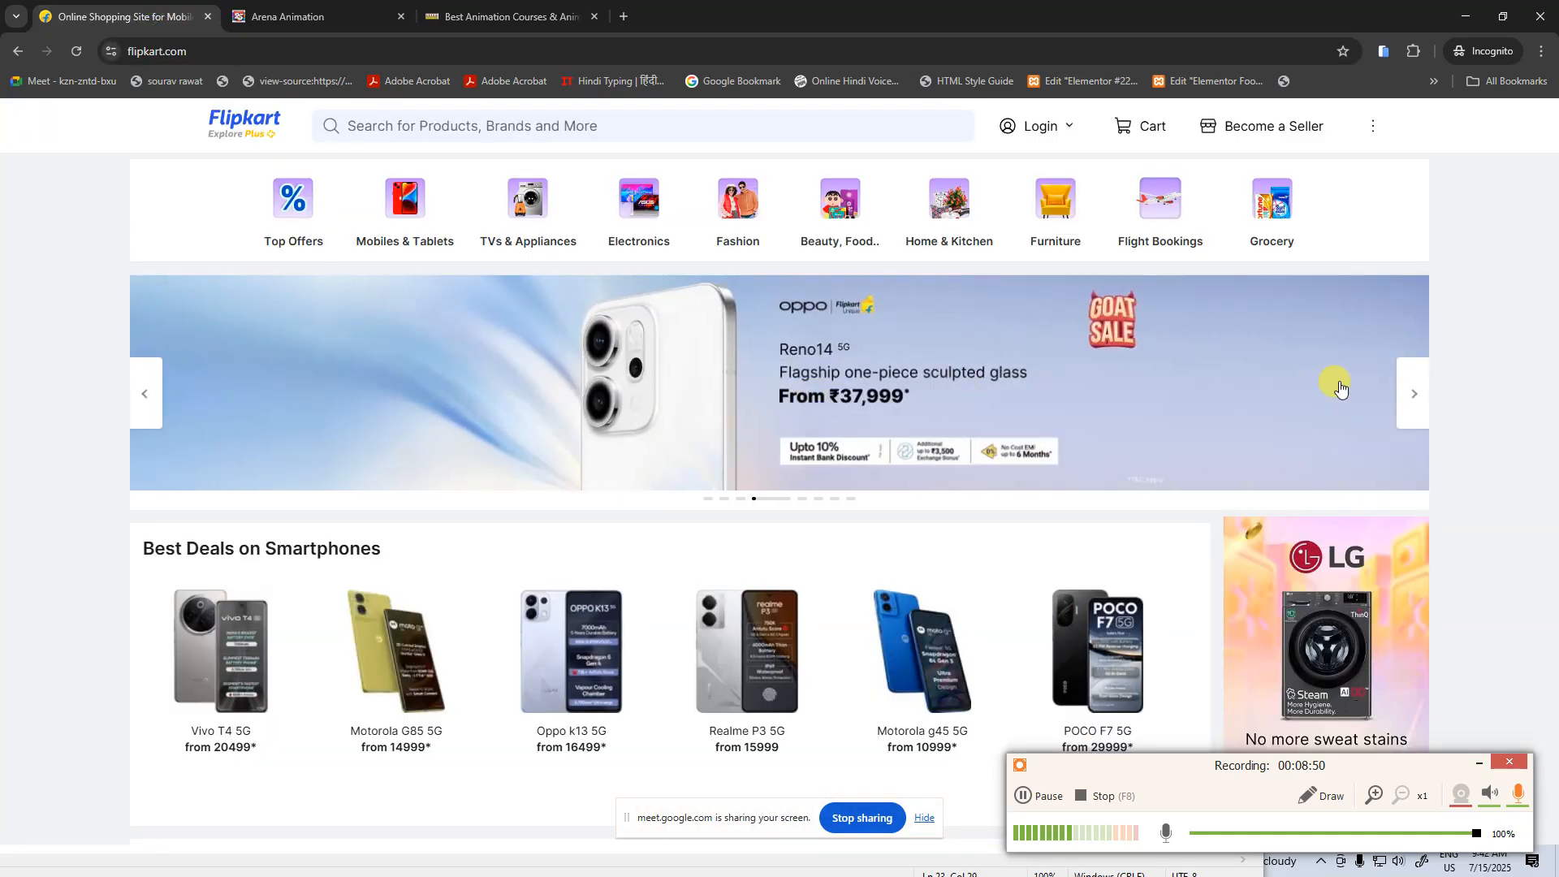
scroll(1381, 406, down, 15)
scroll(1429, 406, up, 15)
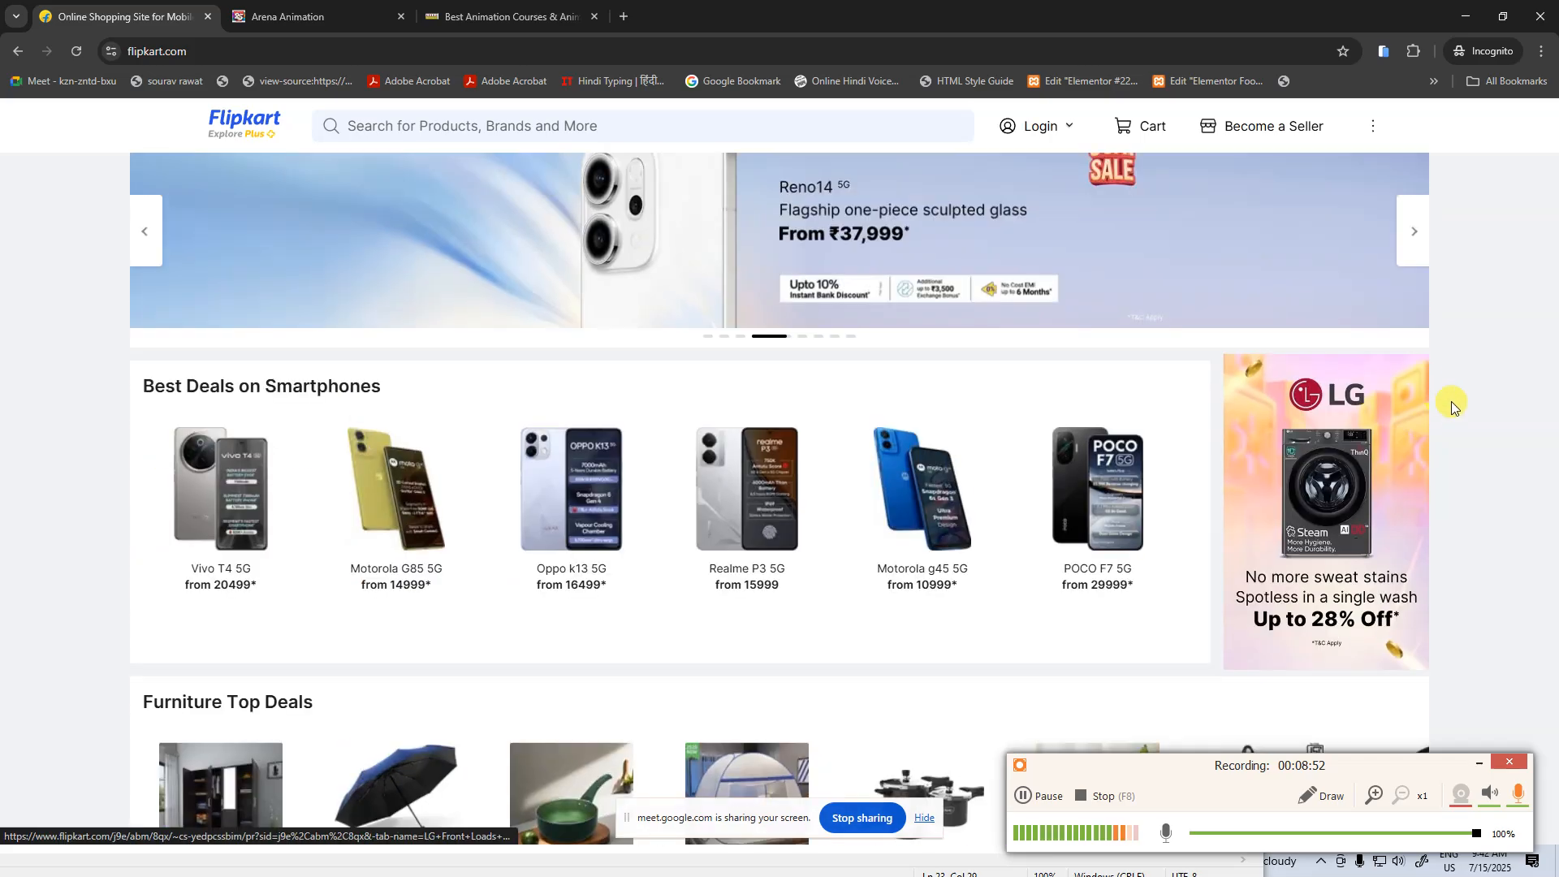
scroll(1450, 382, up, 2)
scroll(1478, 487, down, 13)
scroll(1446, 488, up, 5)
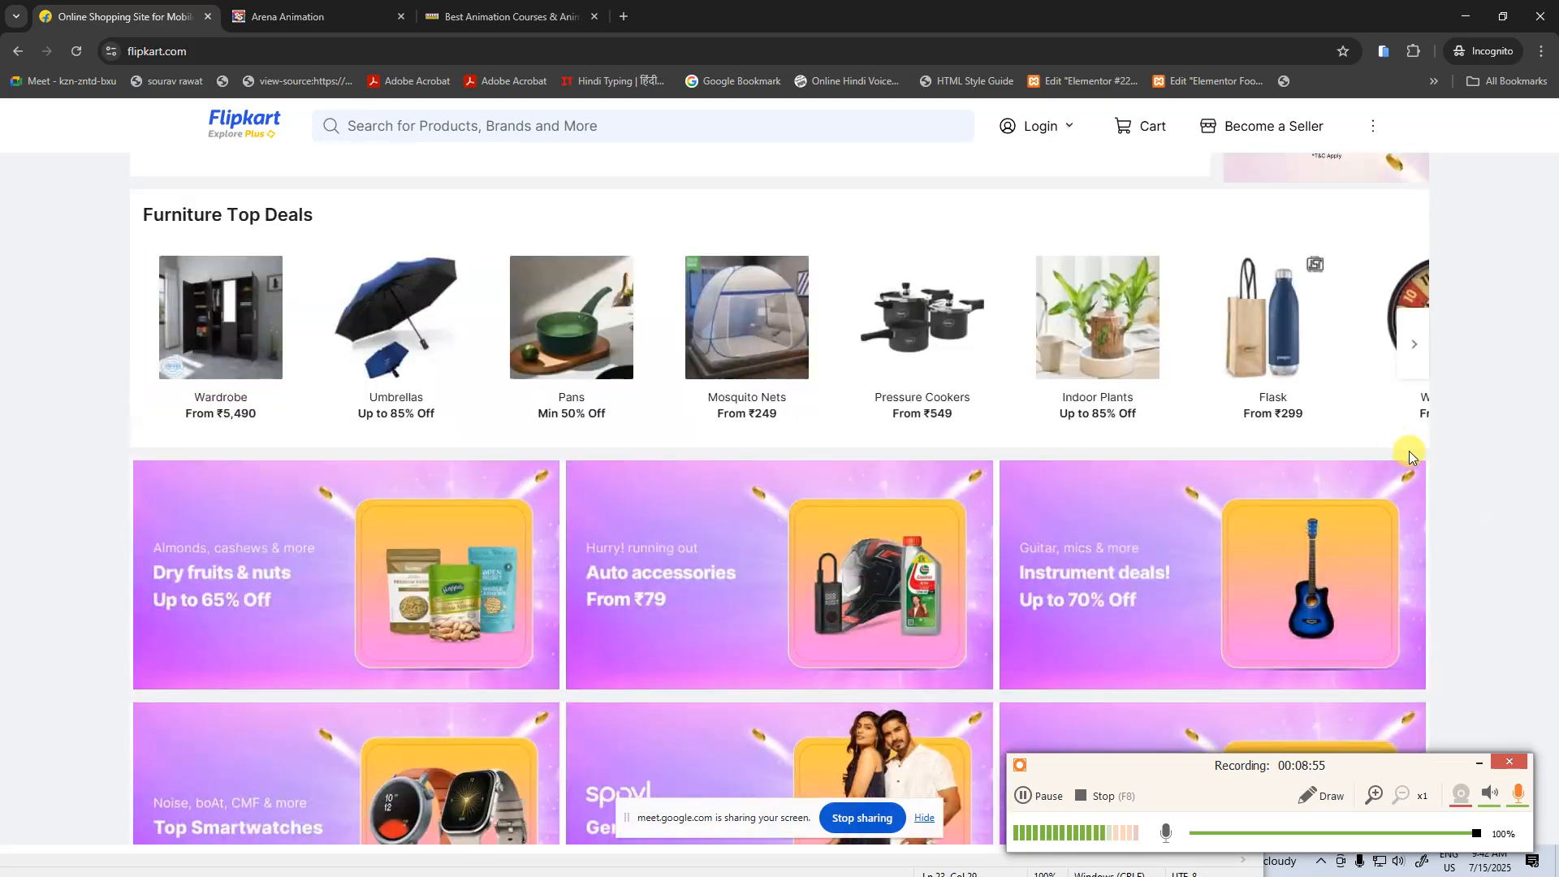
scroll(1399, 457, up, 1)
click(1413, 428)
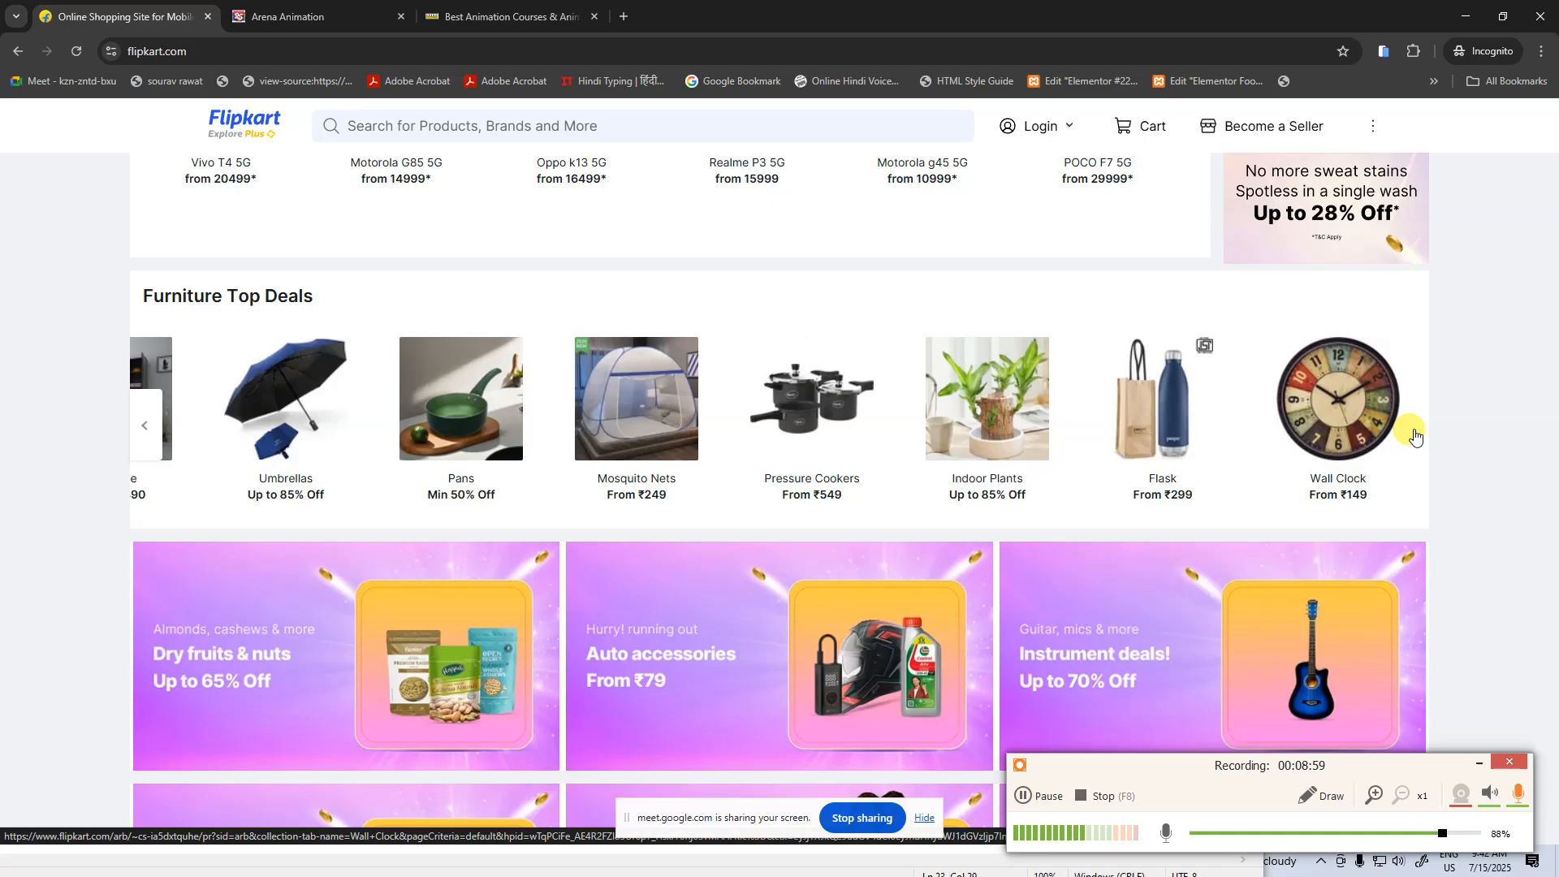
scroll(1445, 398, down, 15)
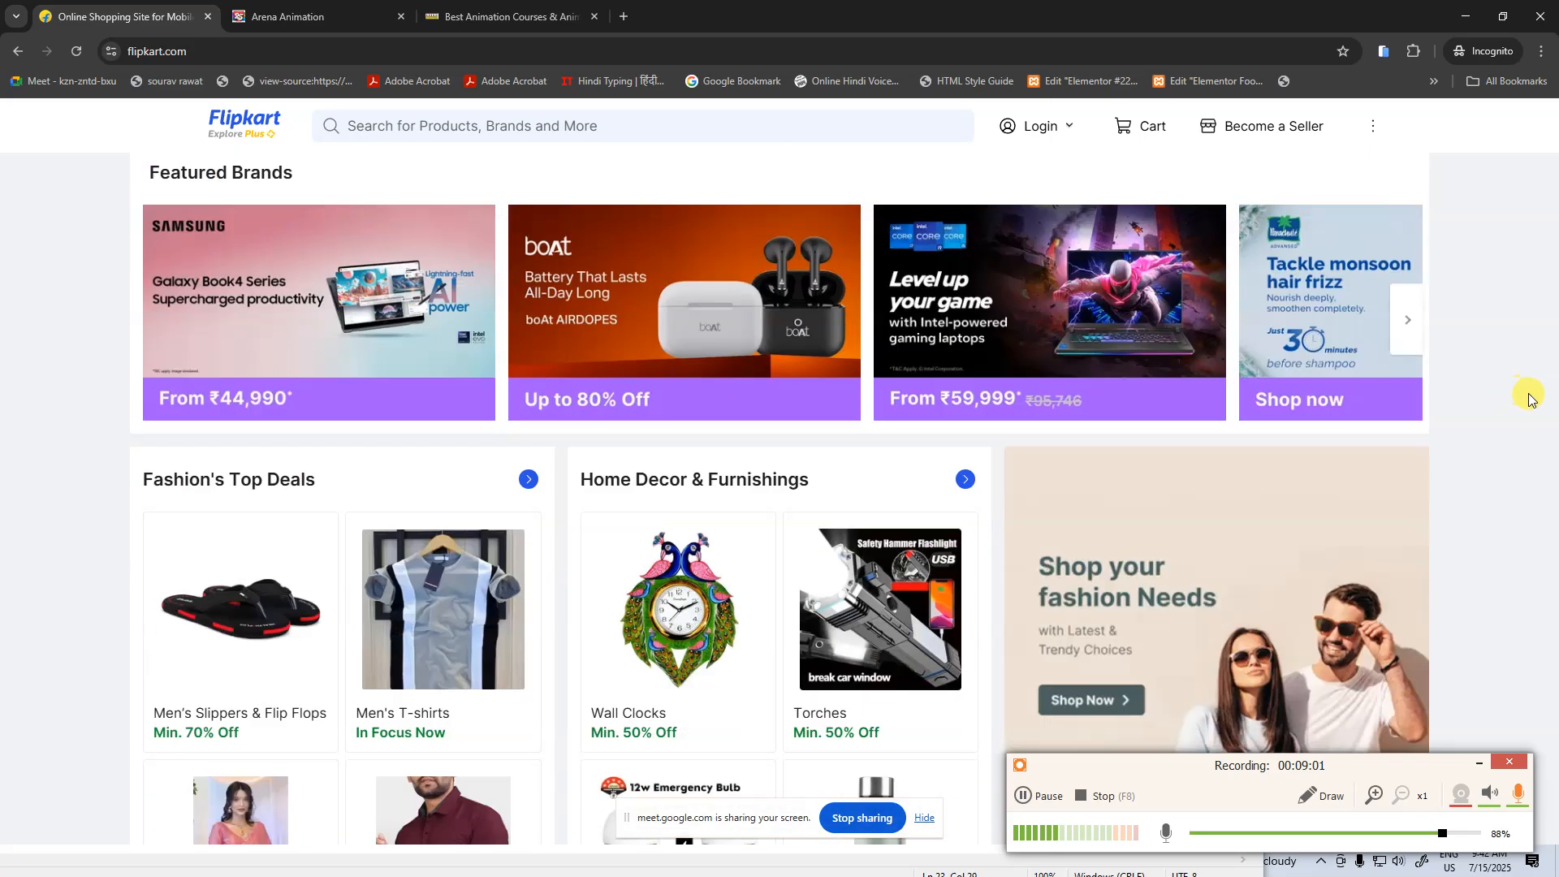
scroll(876, 291, up, 15)
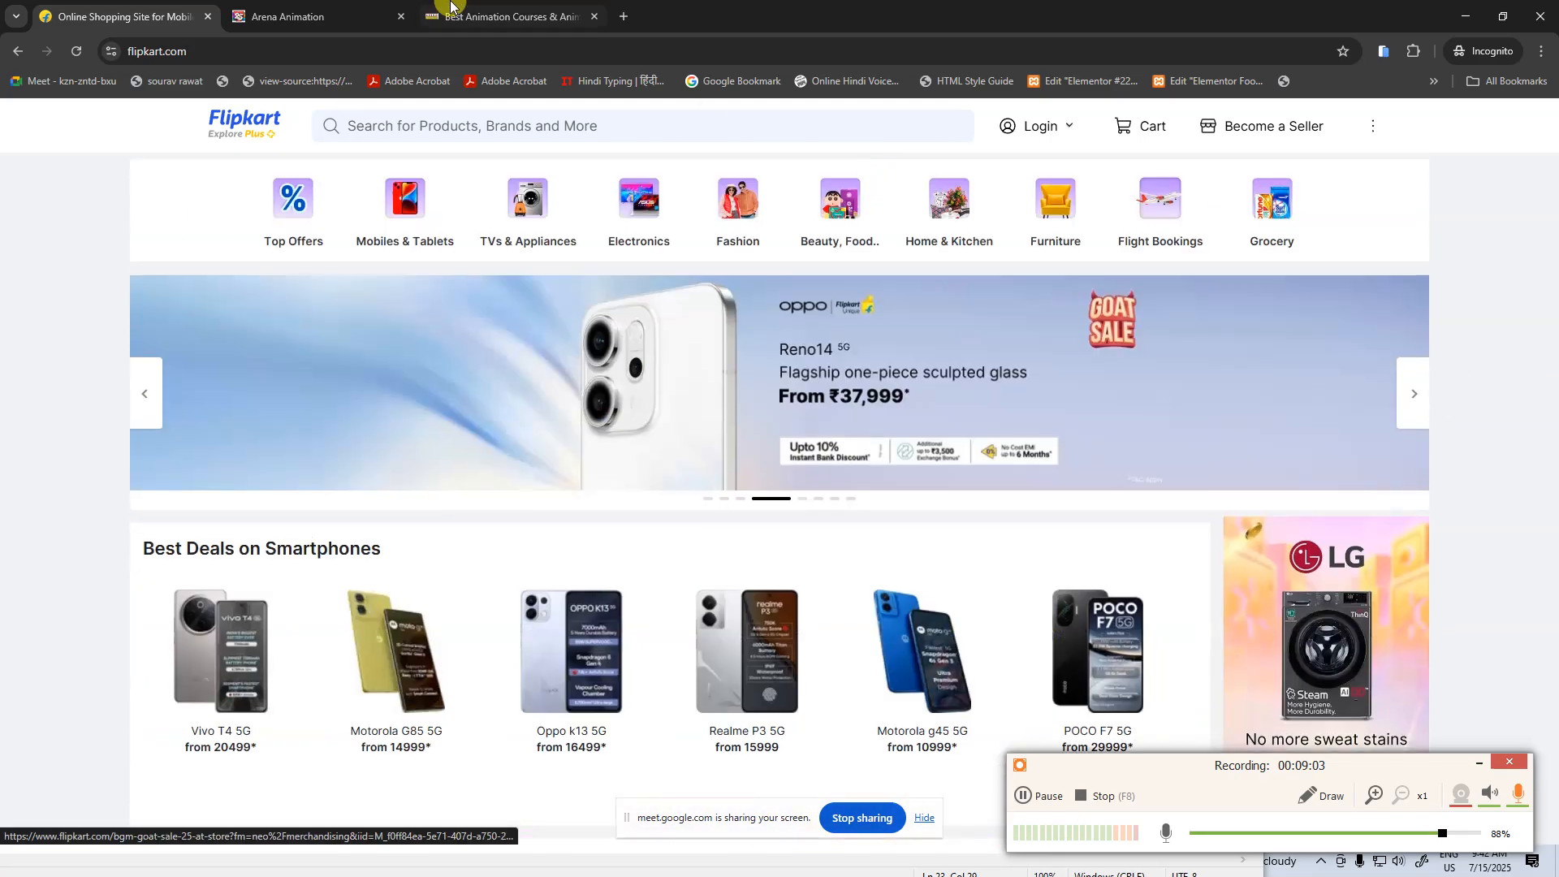
Close the arena-multimedia.com, arenaanimation-india.com and flipkart.com incognito tabs
click(507, 15)
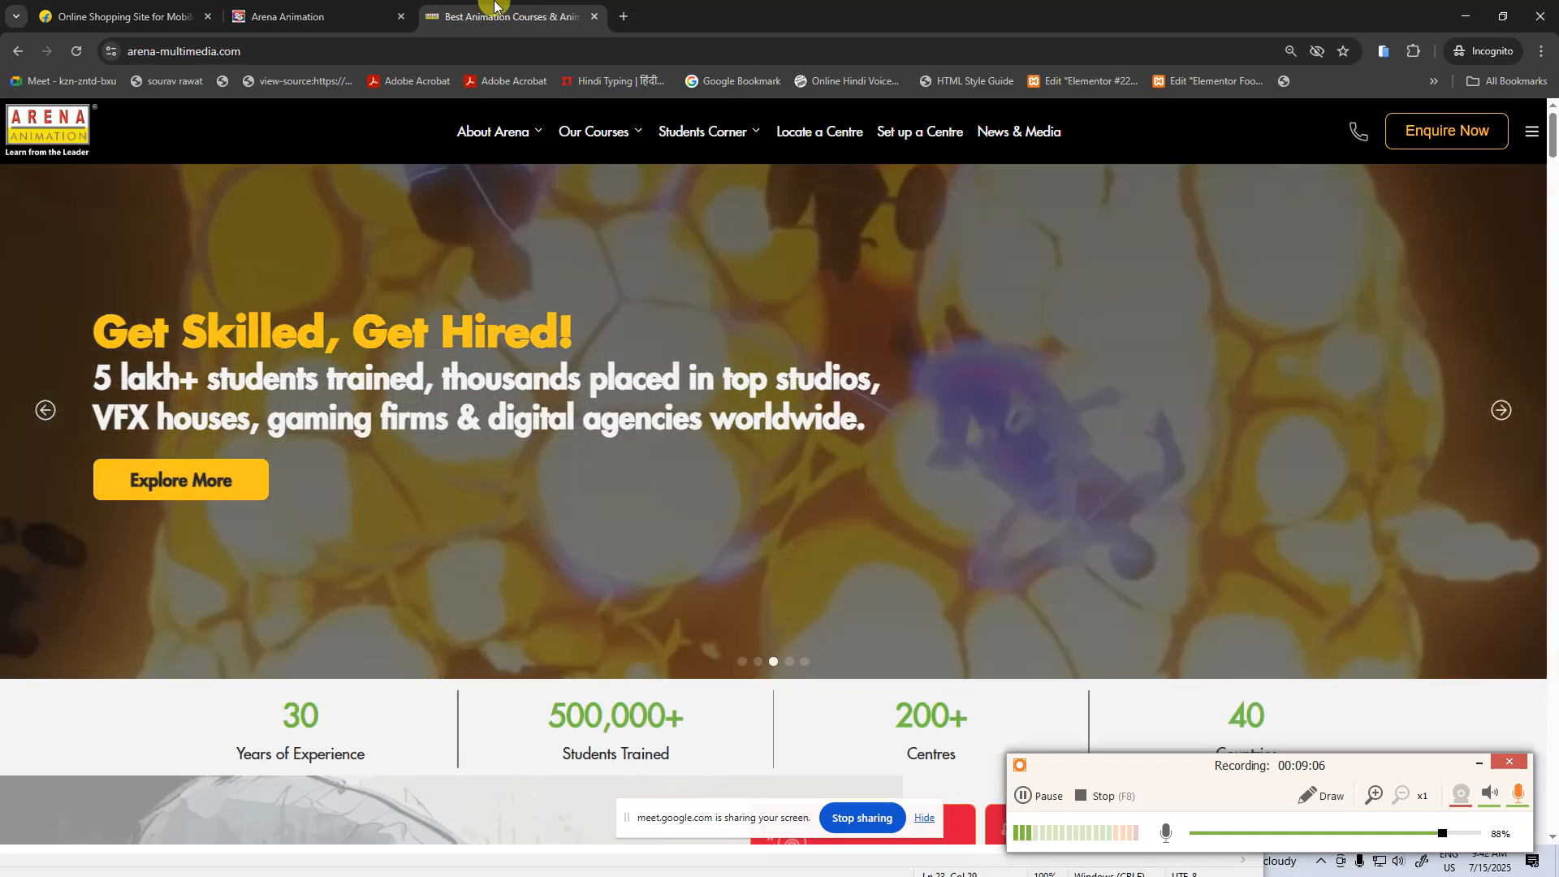
click(594, 16)
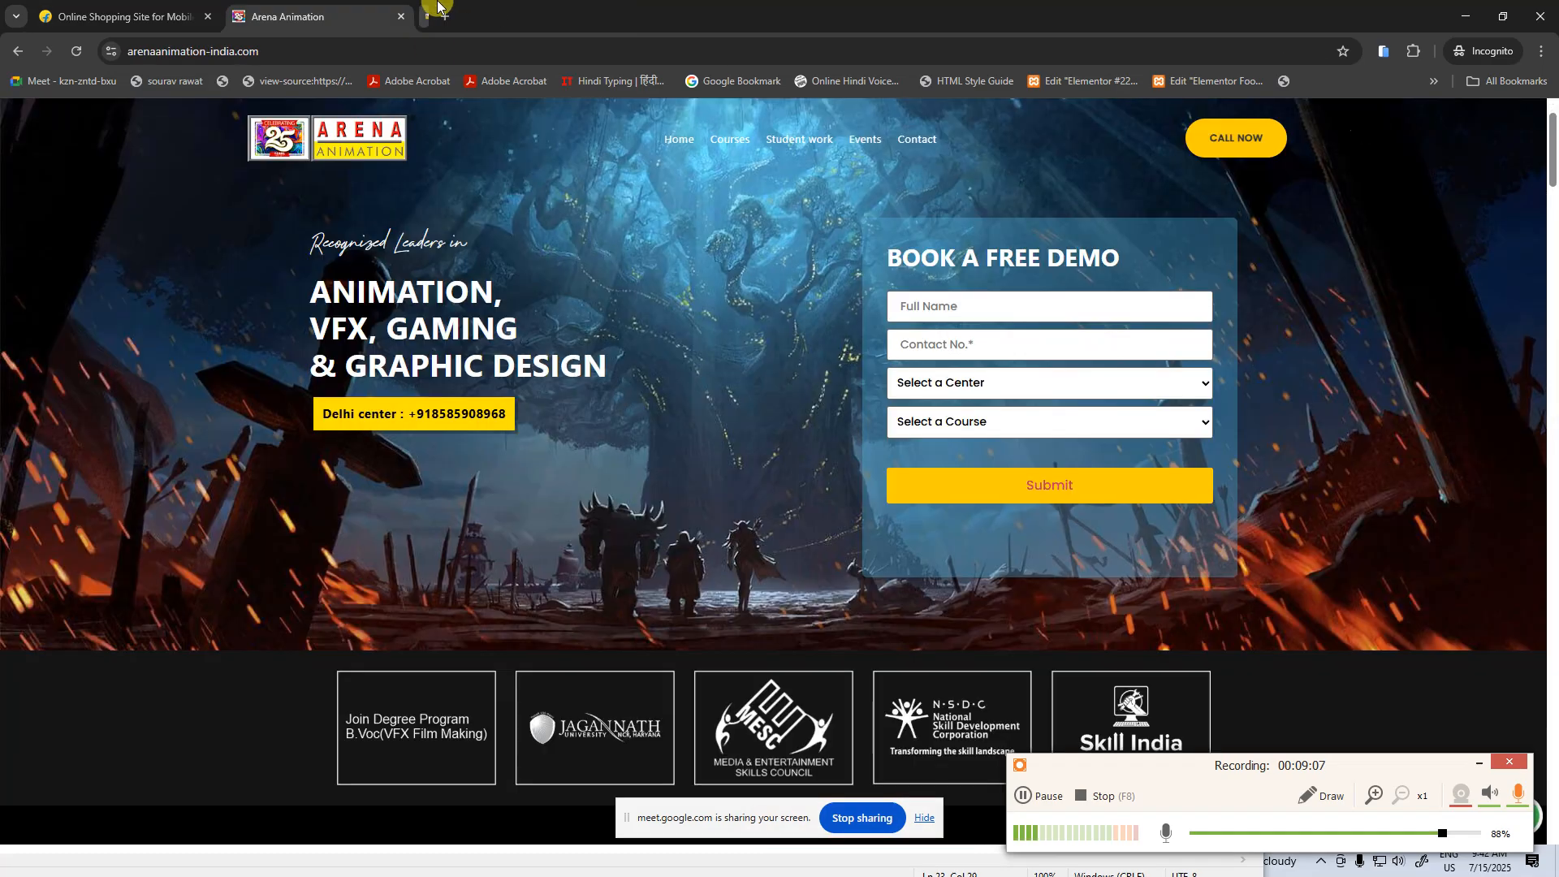
click(400, 17)
click(208, 16)
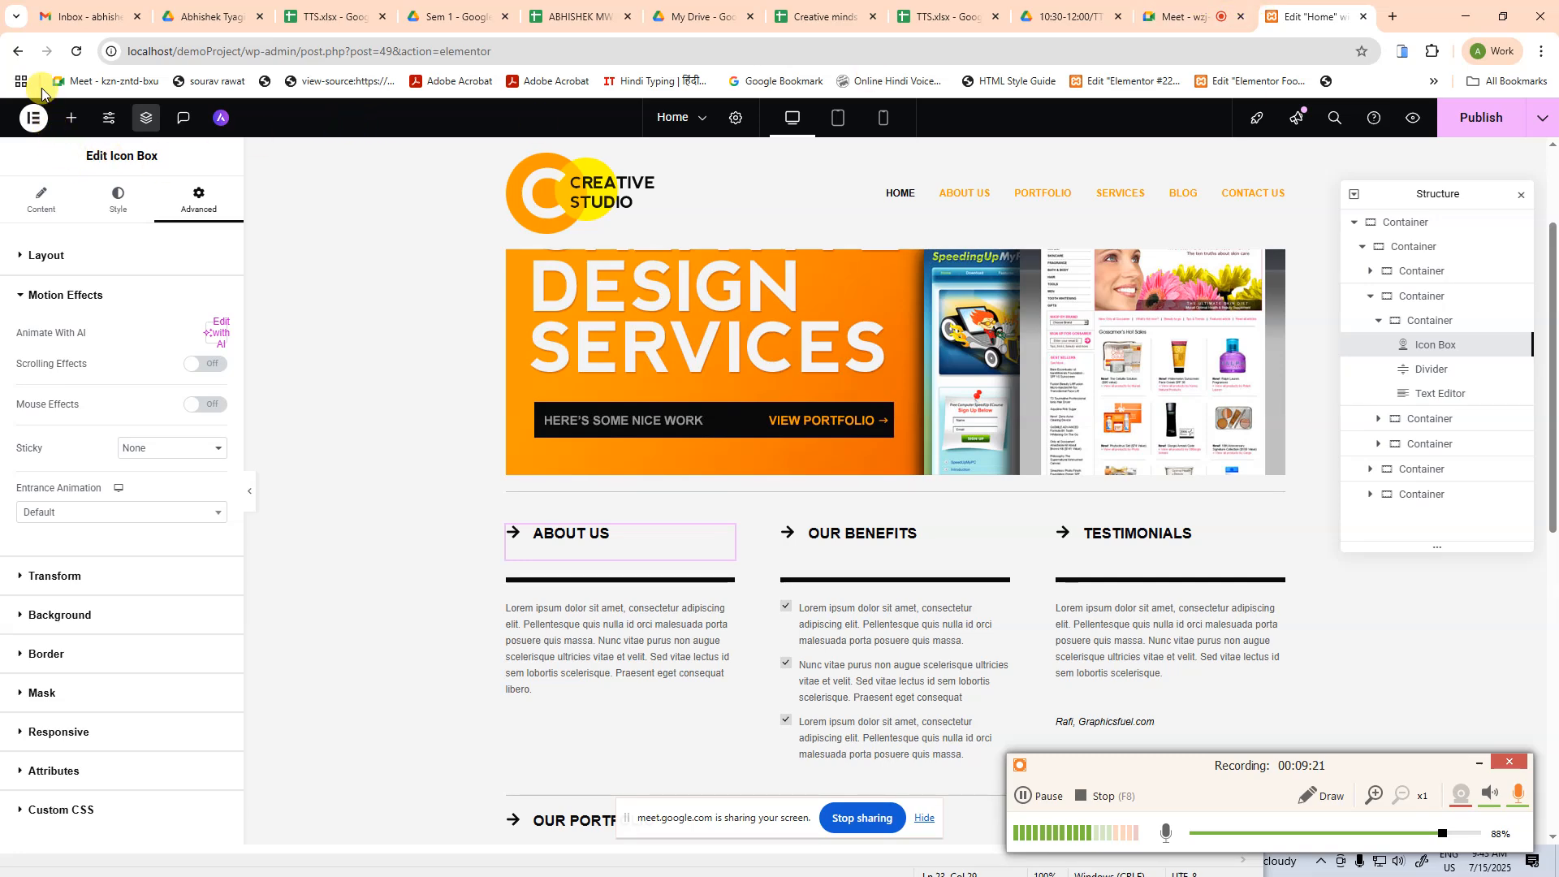
Leave the Home page's Elementor editor without saving and start a new WordPress page
click(13, 47)
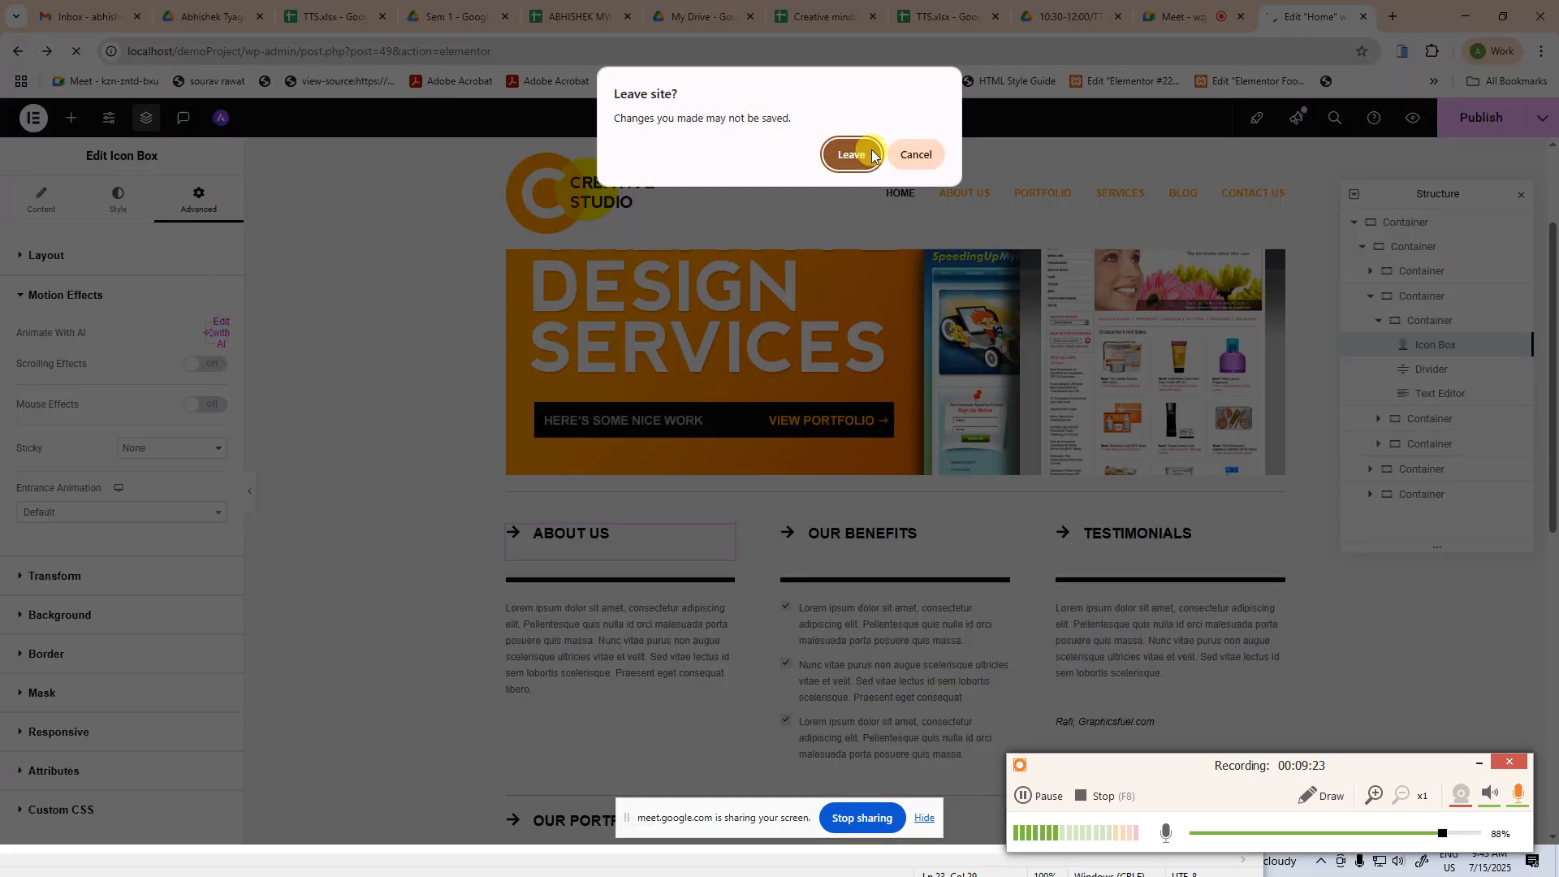
click(847, 153)
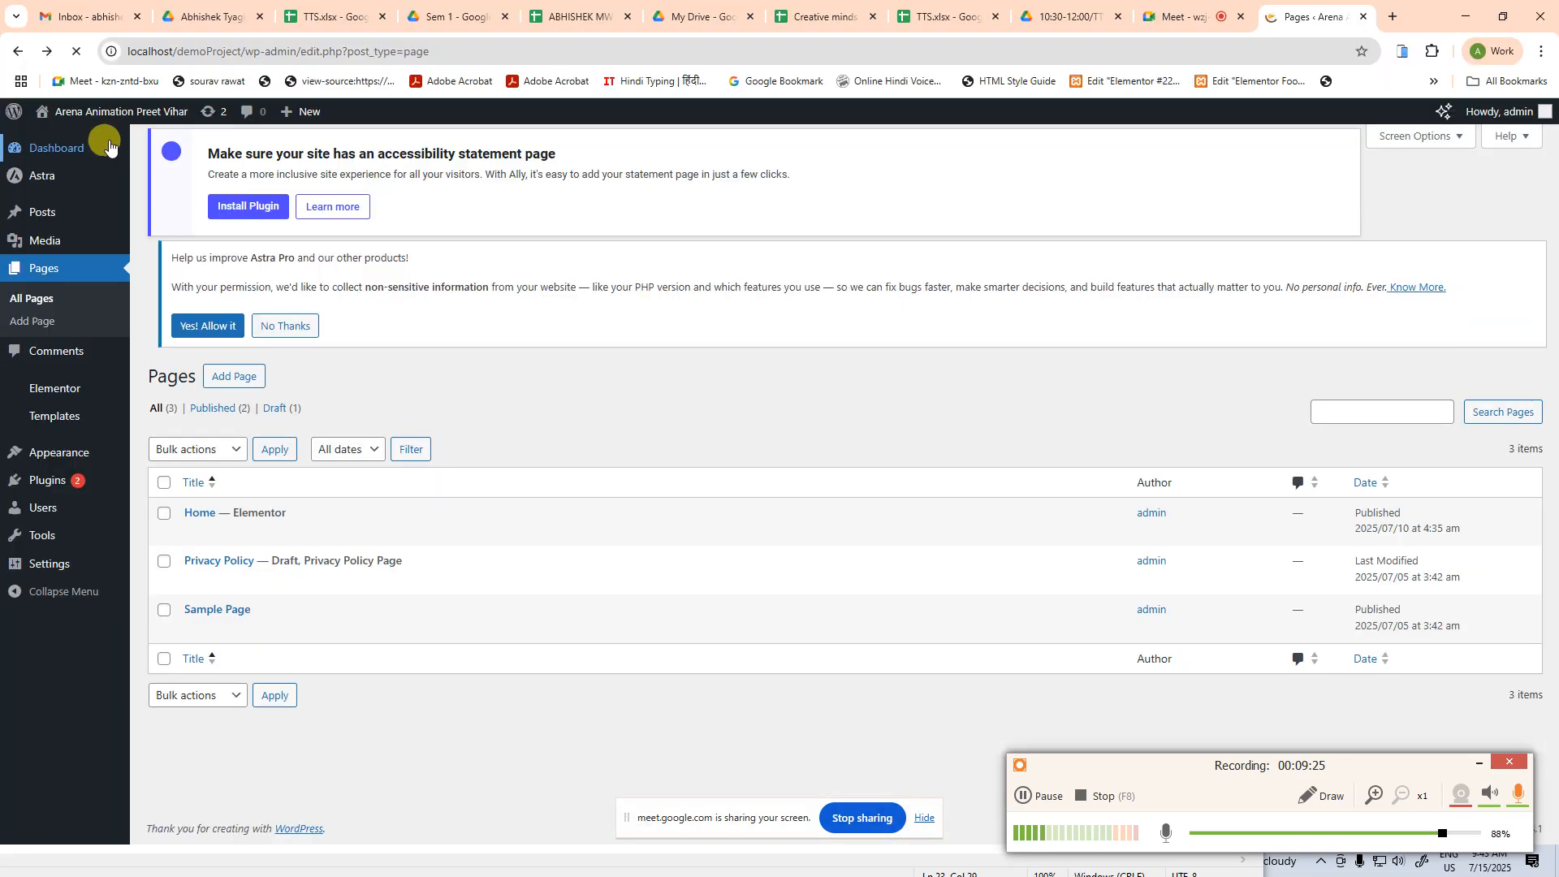
mouse_move(115, 168)
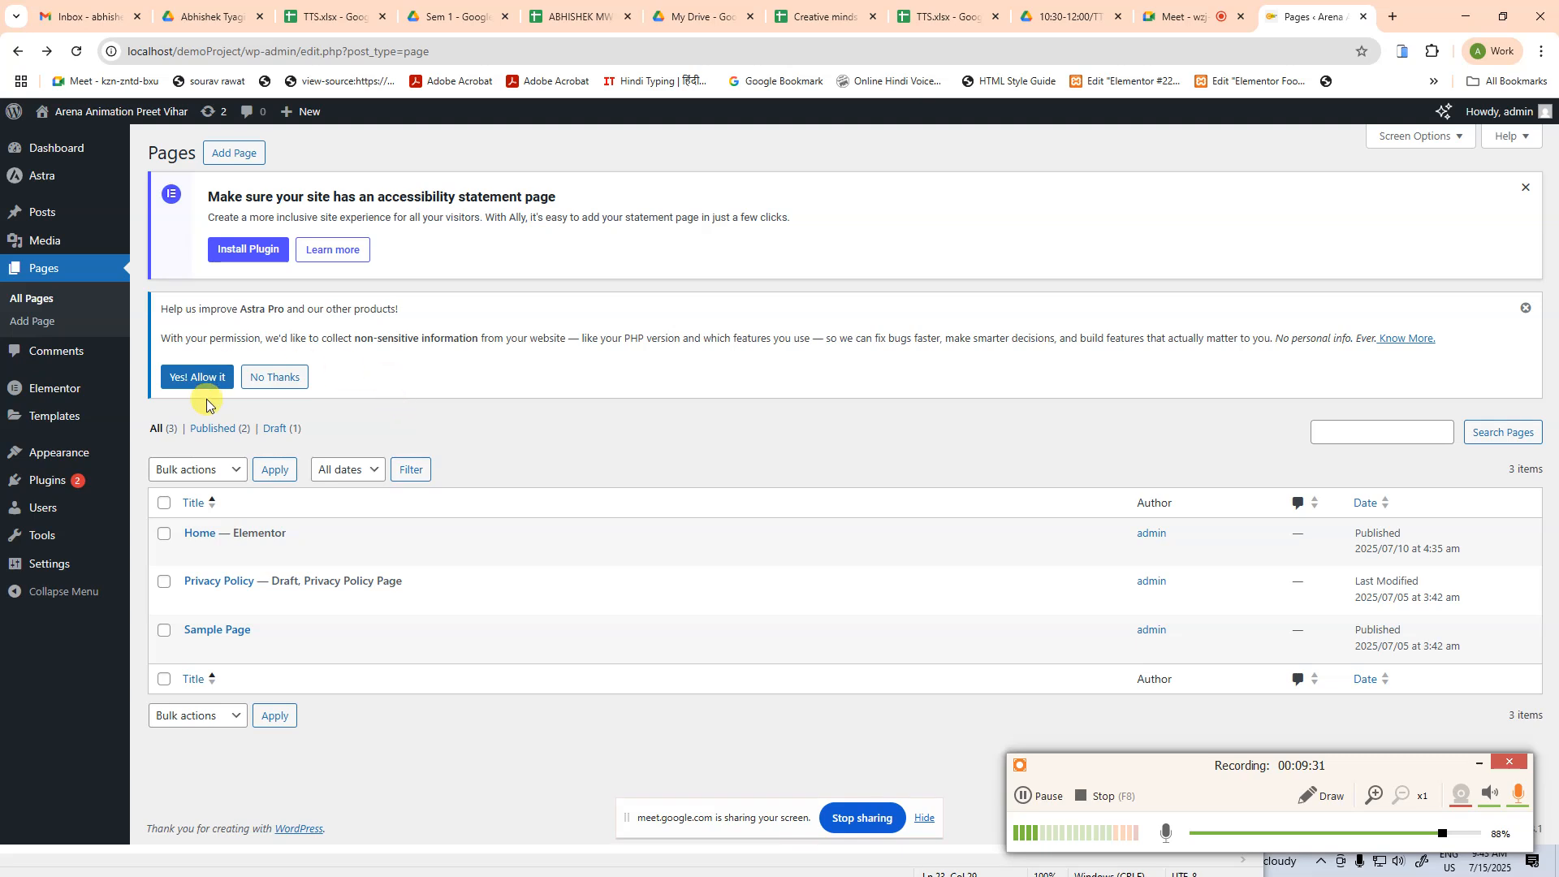
click(229, 159)
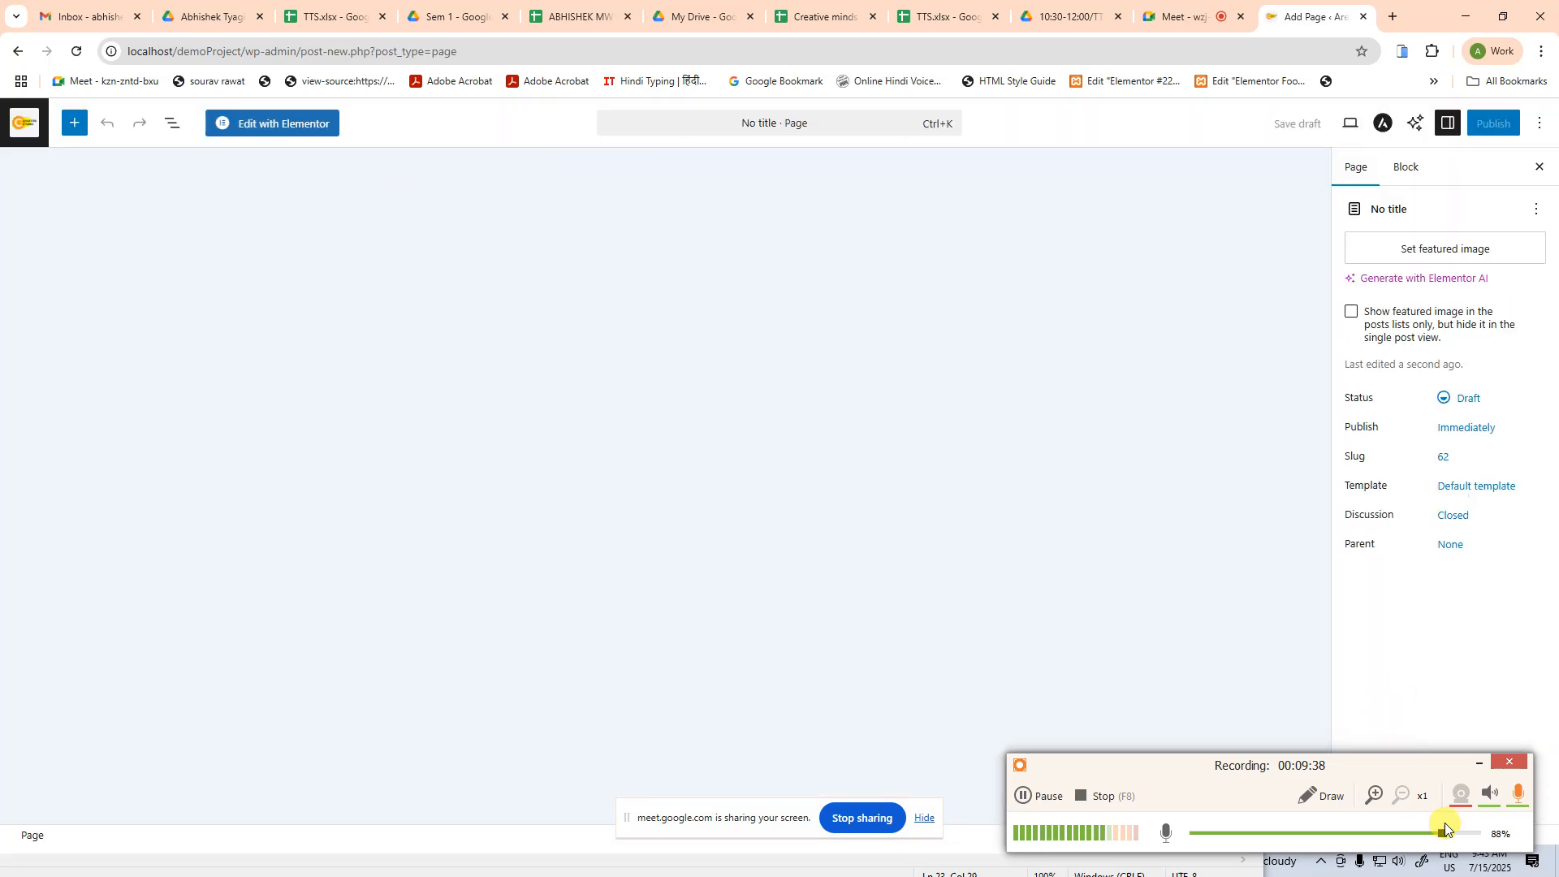
drag(1444, 832, 1523, 833)
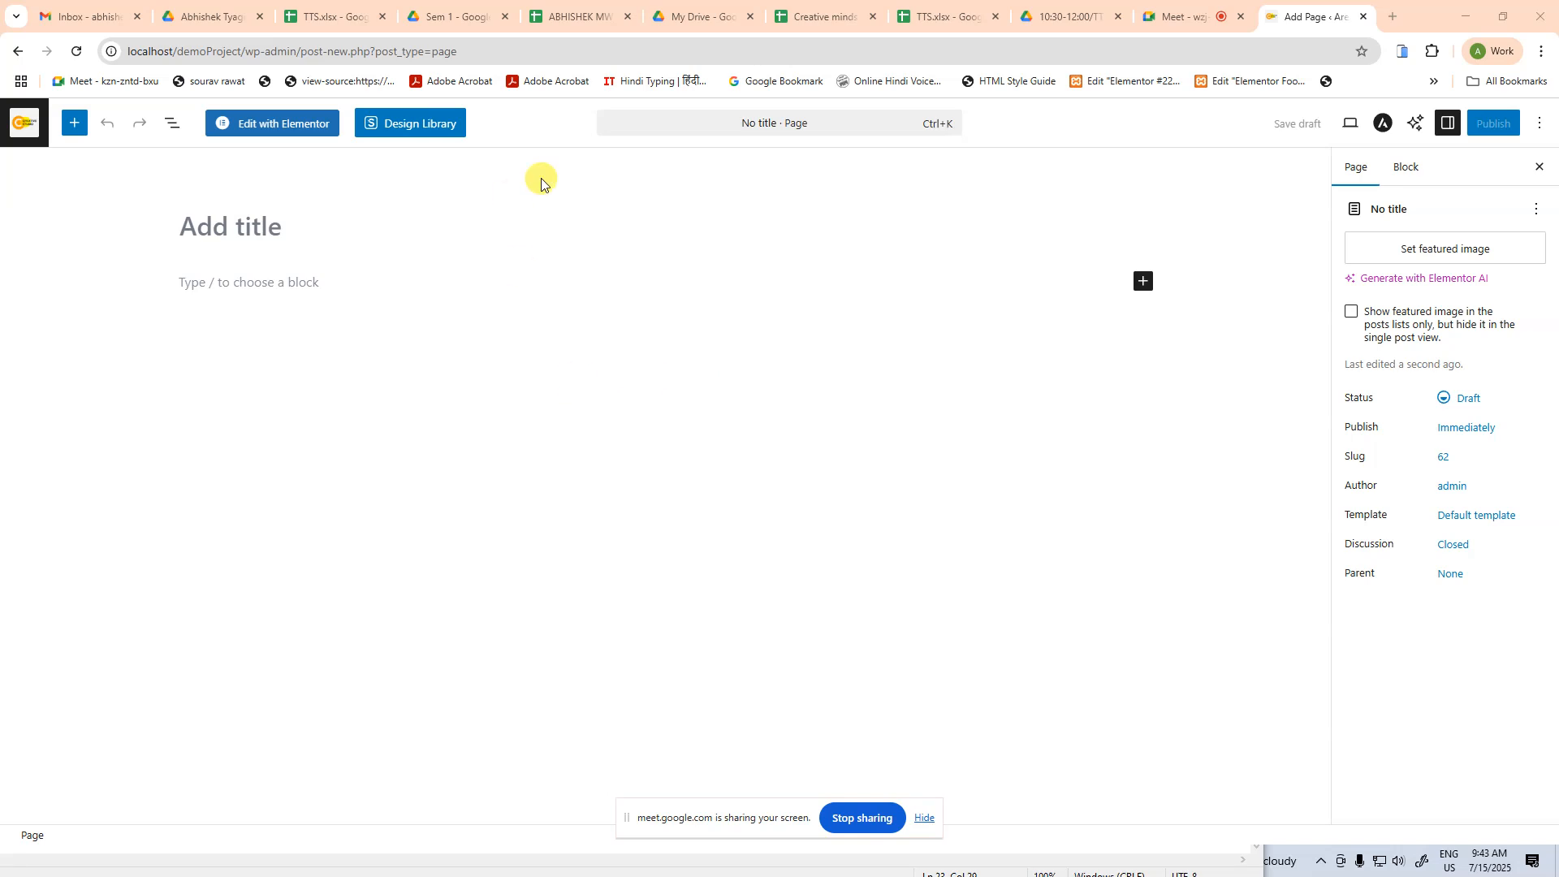
click(767, 123)
text(Elementor)
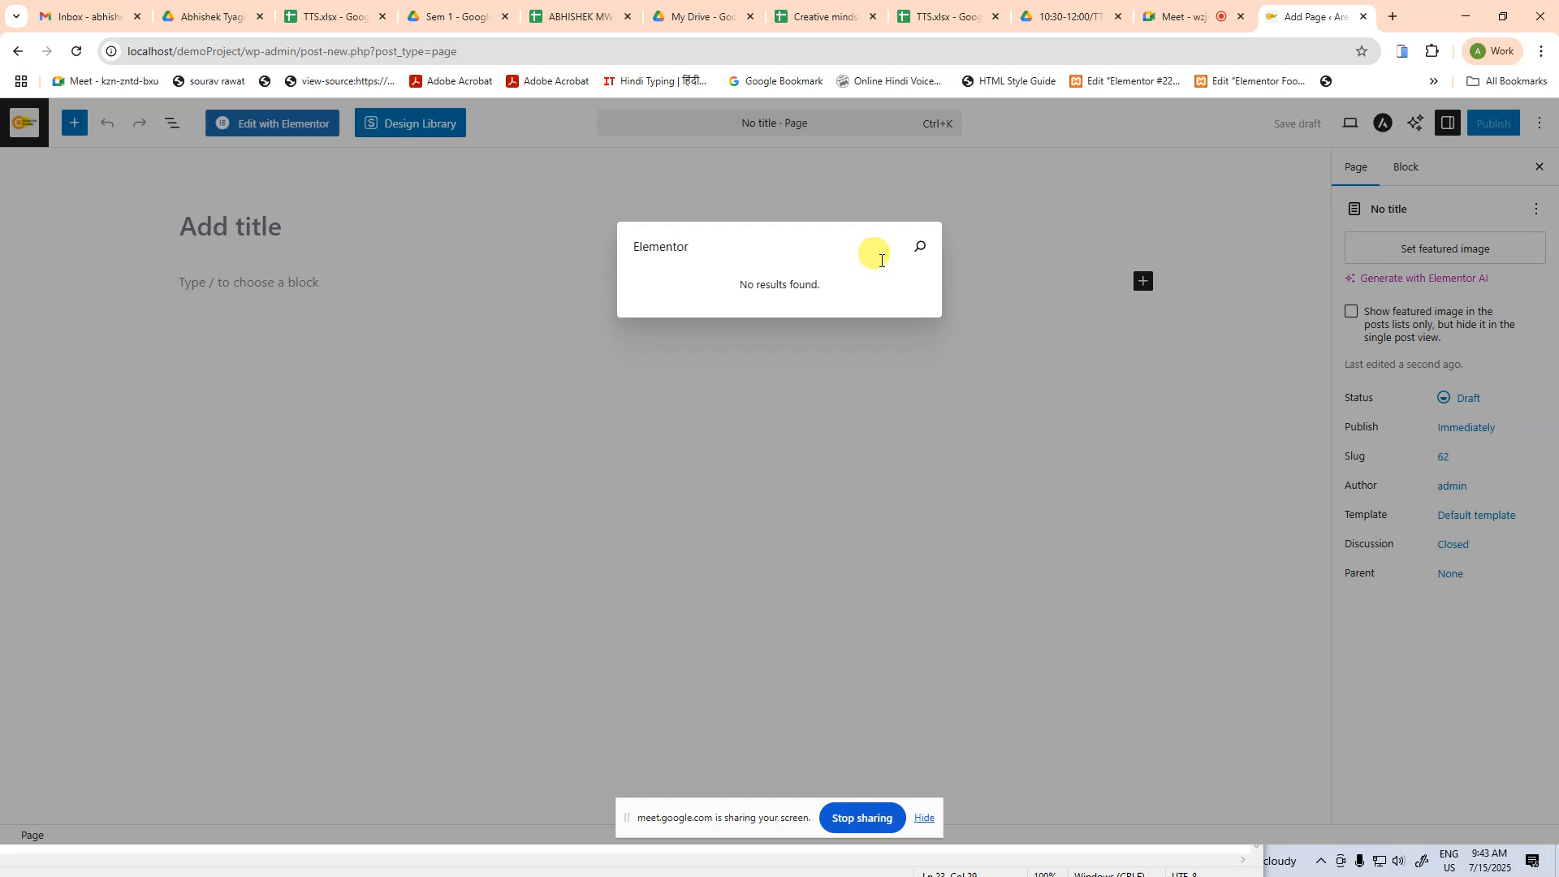
text( Module)
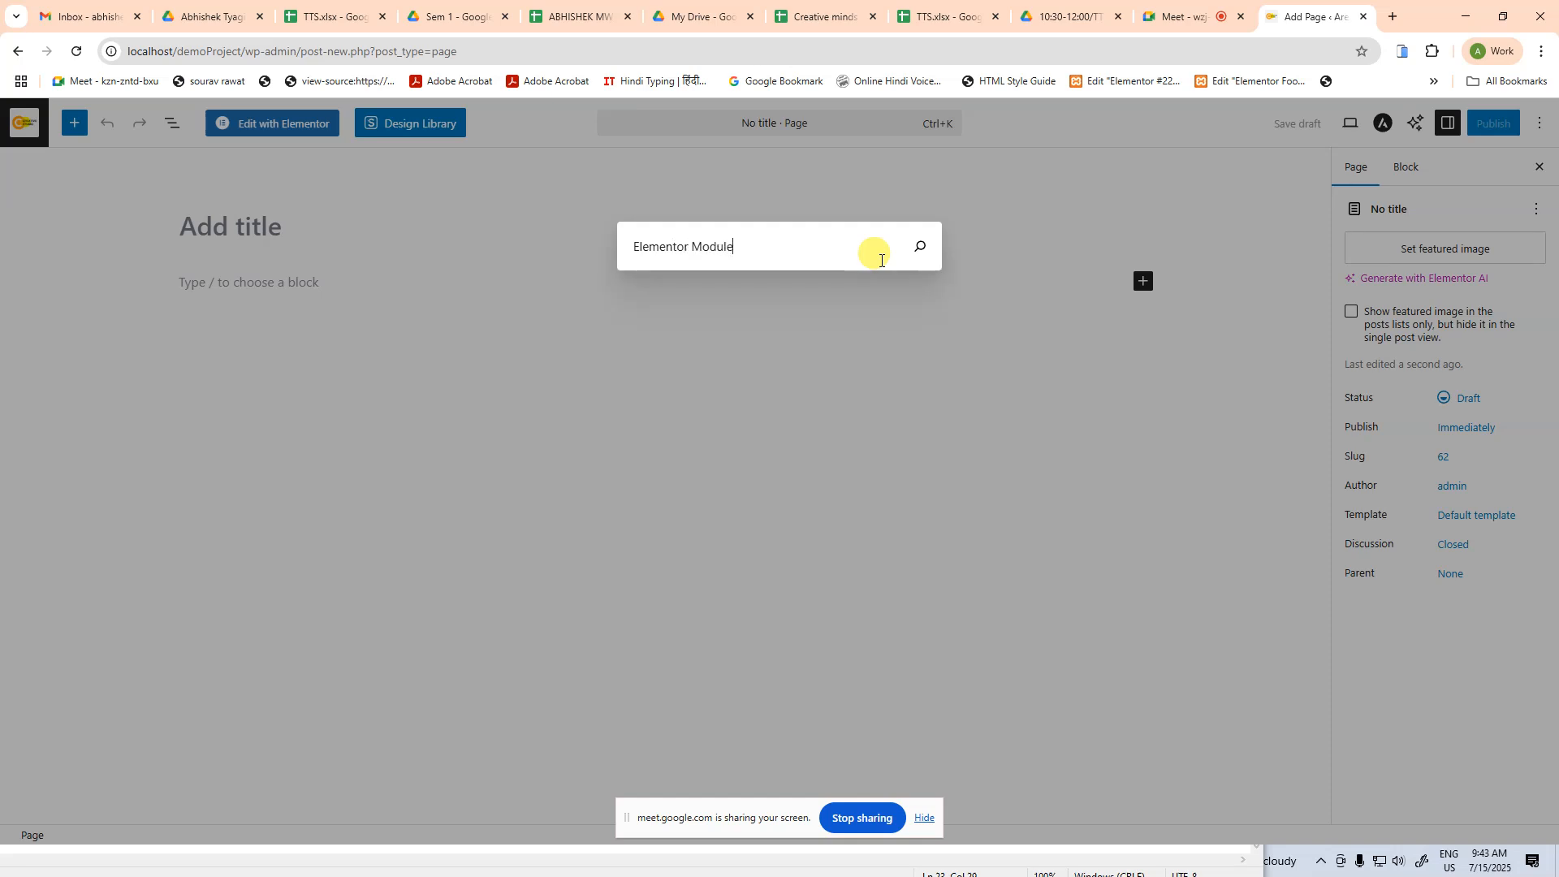
key(Escape)
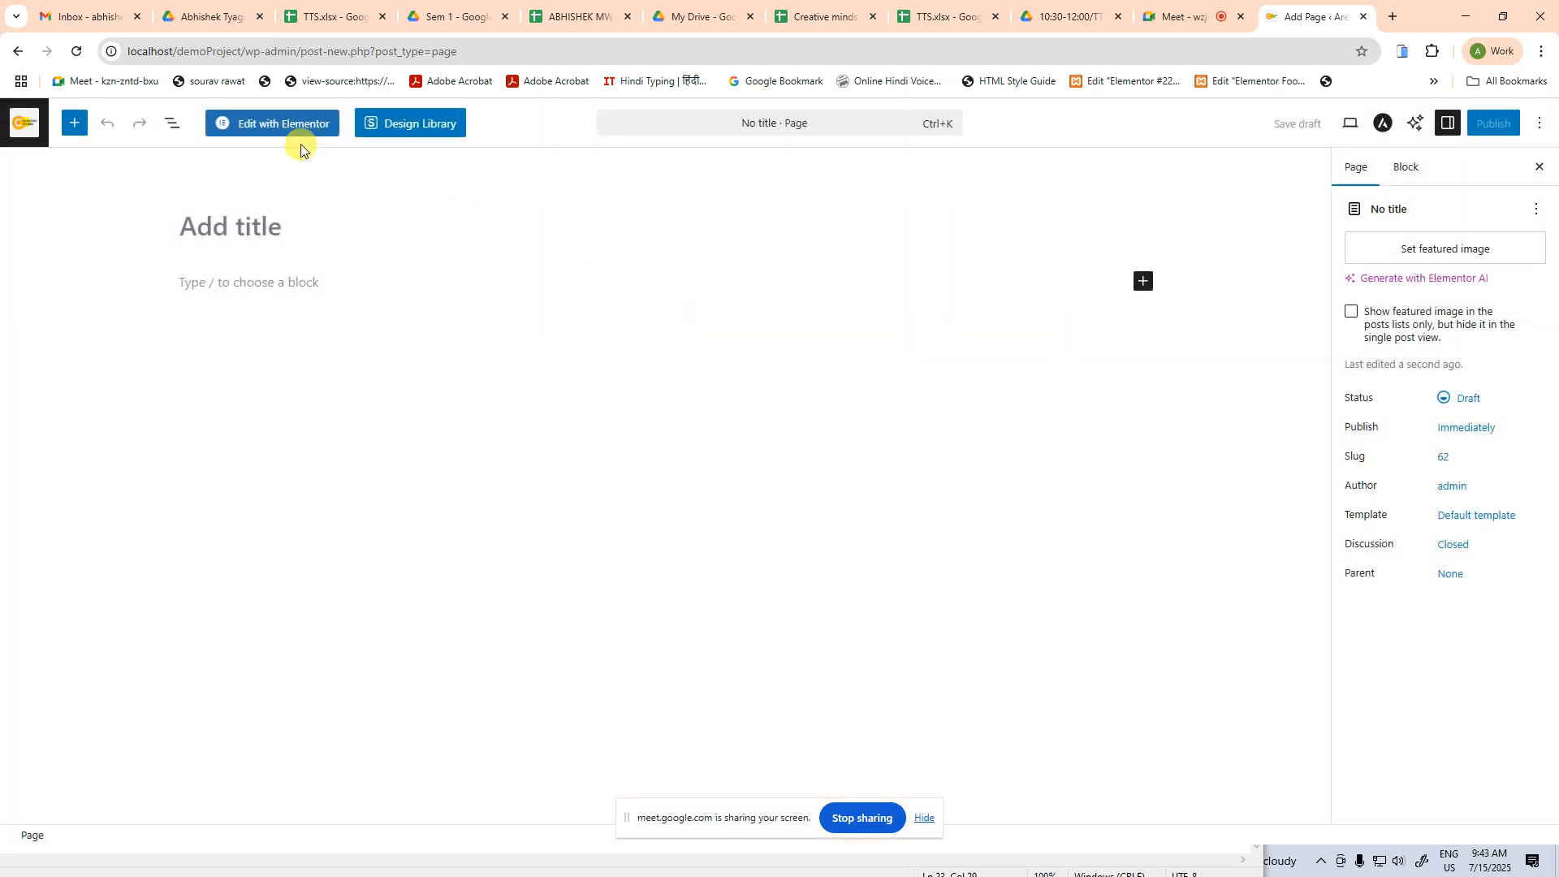
Title the new page "Elementor Module" and open it for editing in Elementor
click(249, 229)
text(Elementor Module)
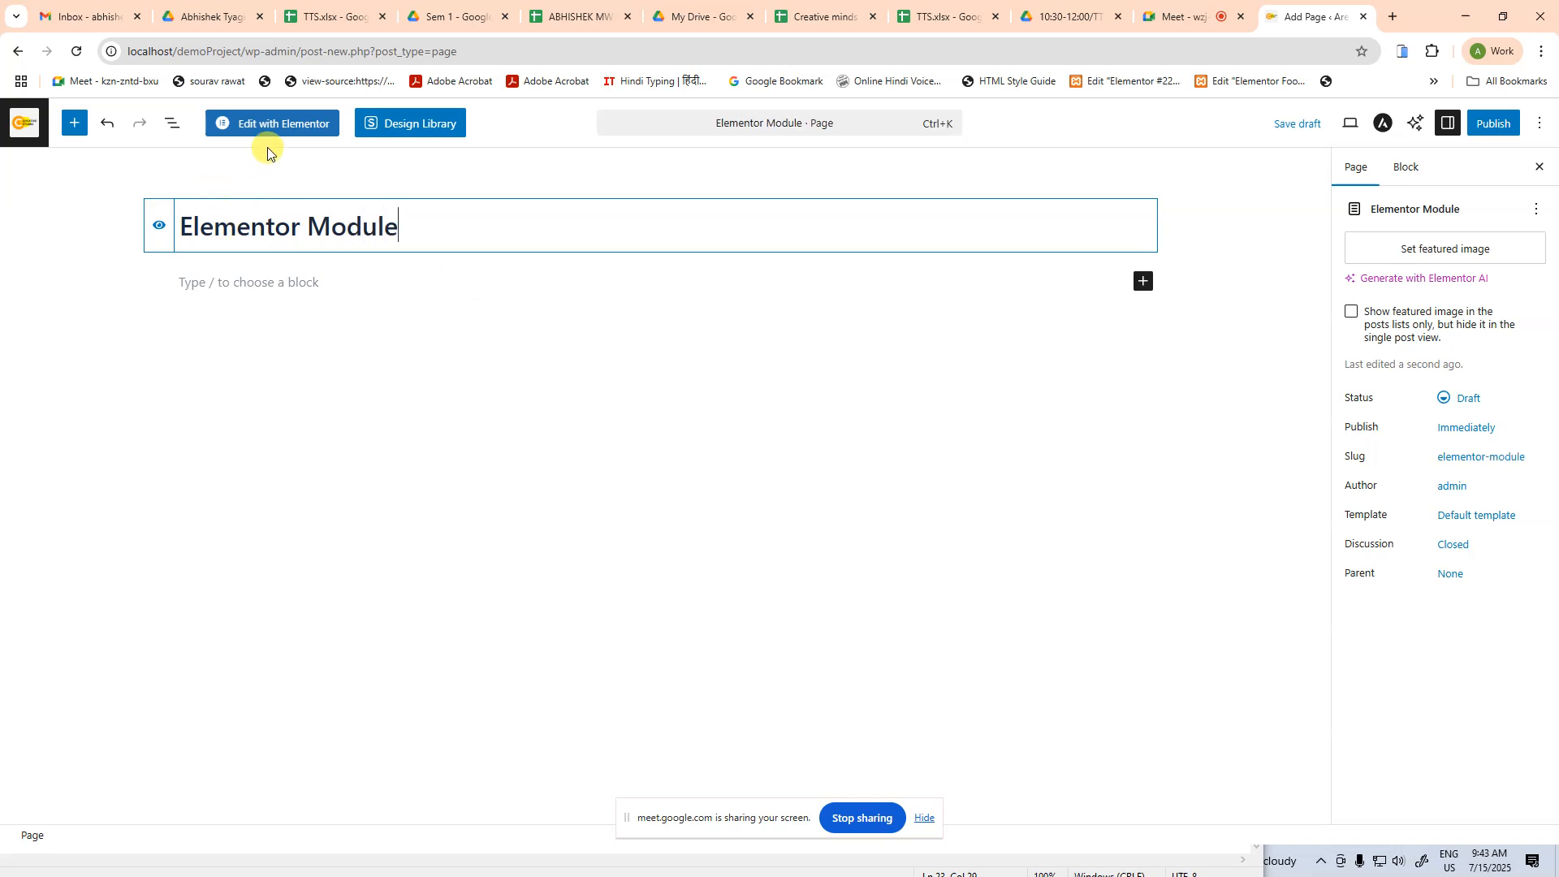
click(269, 130)
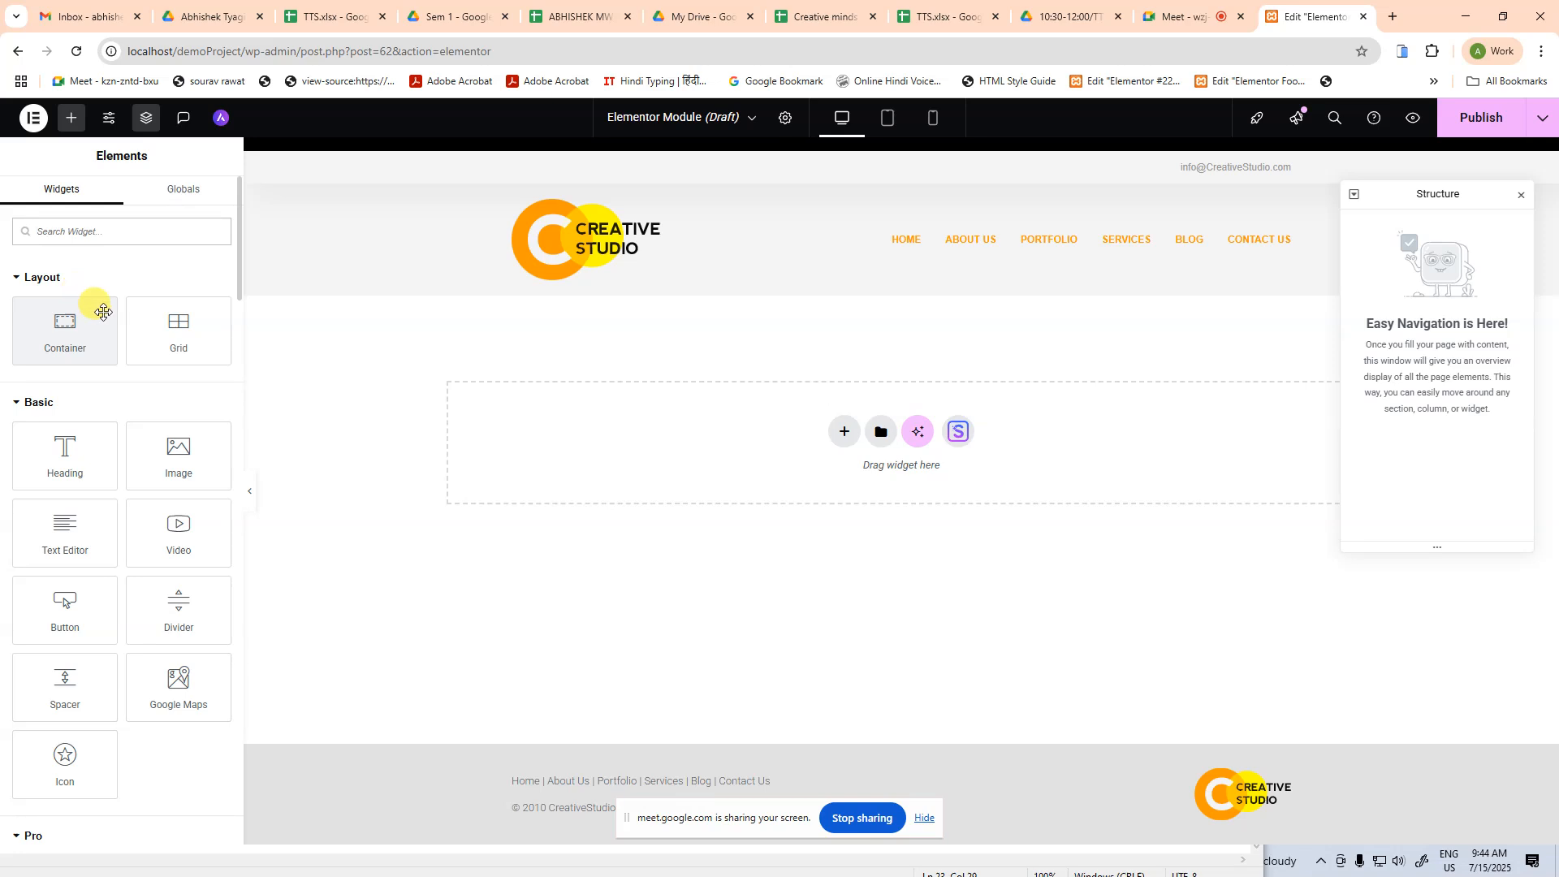
Add a single-column Flexbox container to the empty page
scroll(98, 308, down, 2)
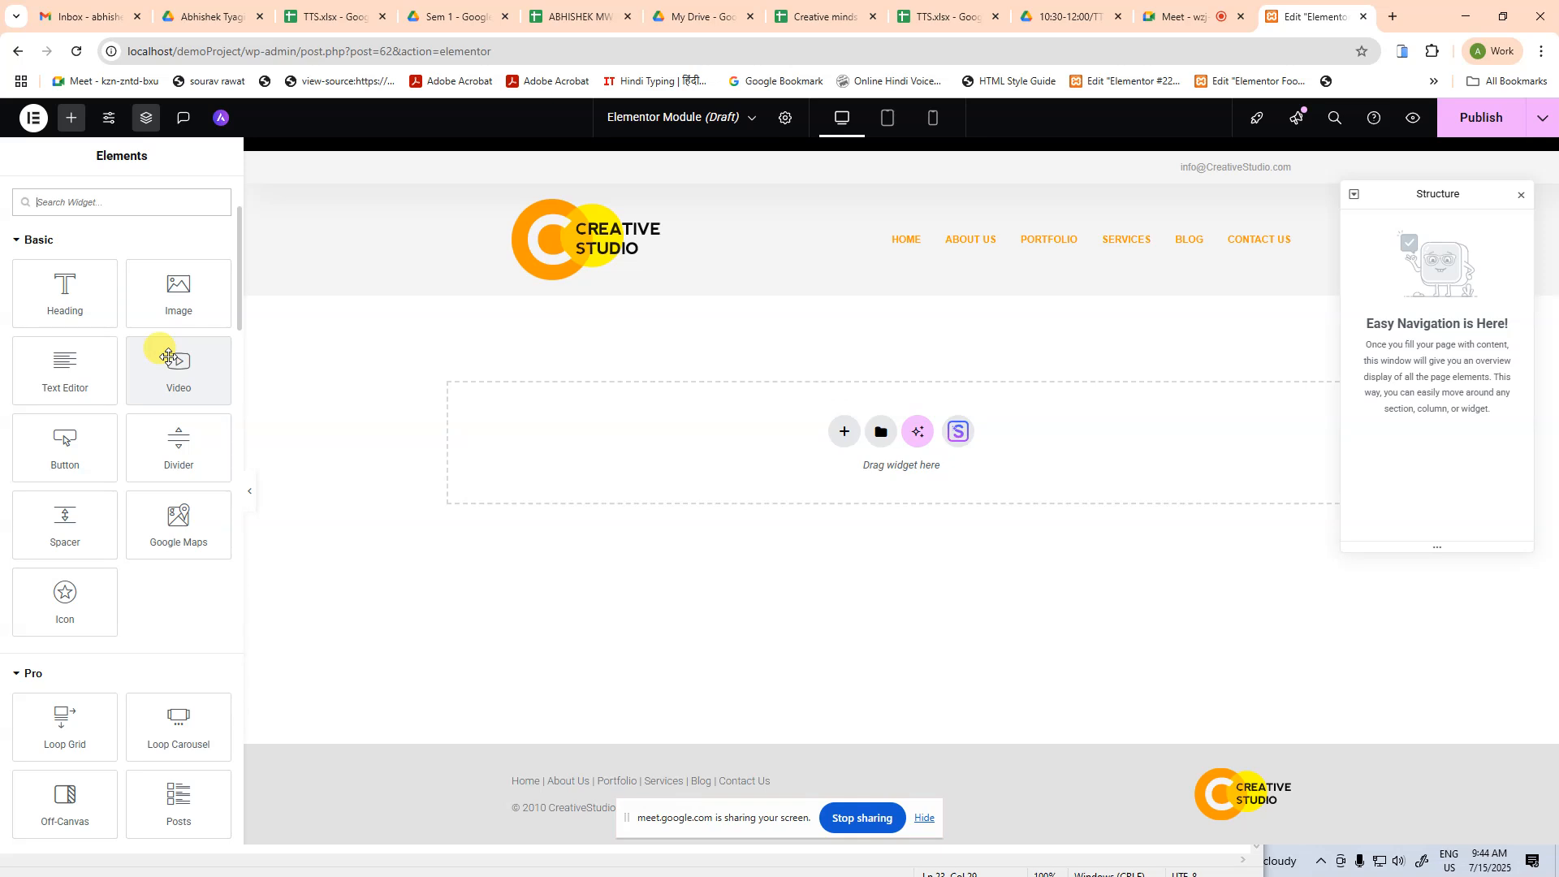
mouse_move(177, 372)
mouse_down()
mouse_move(852, 434)
mouse_move(185, 362)
mouse_up()
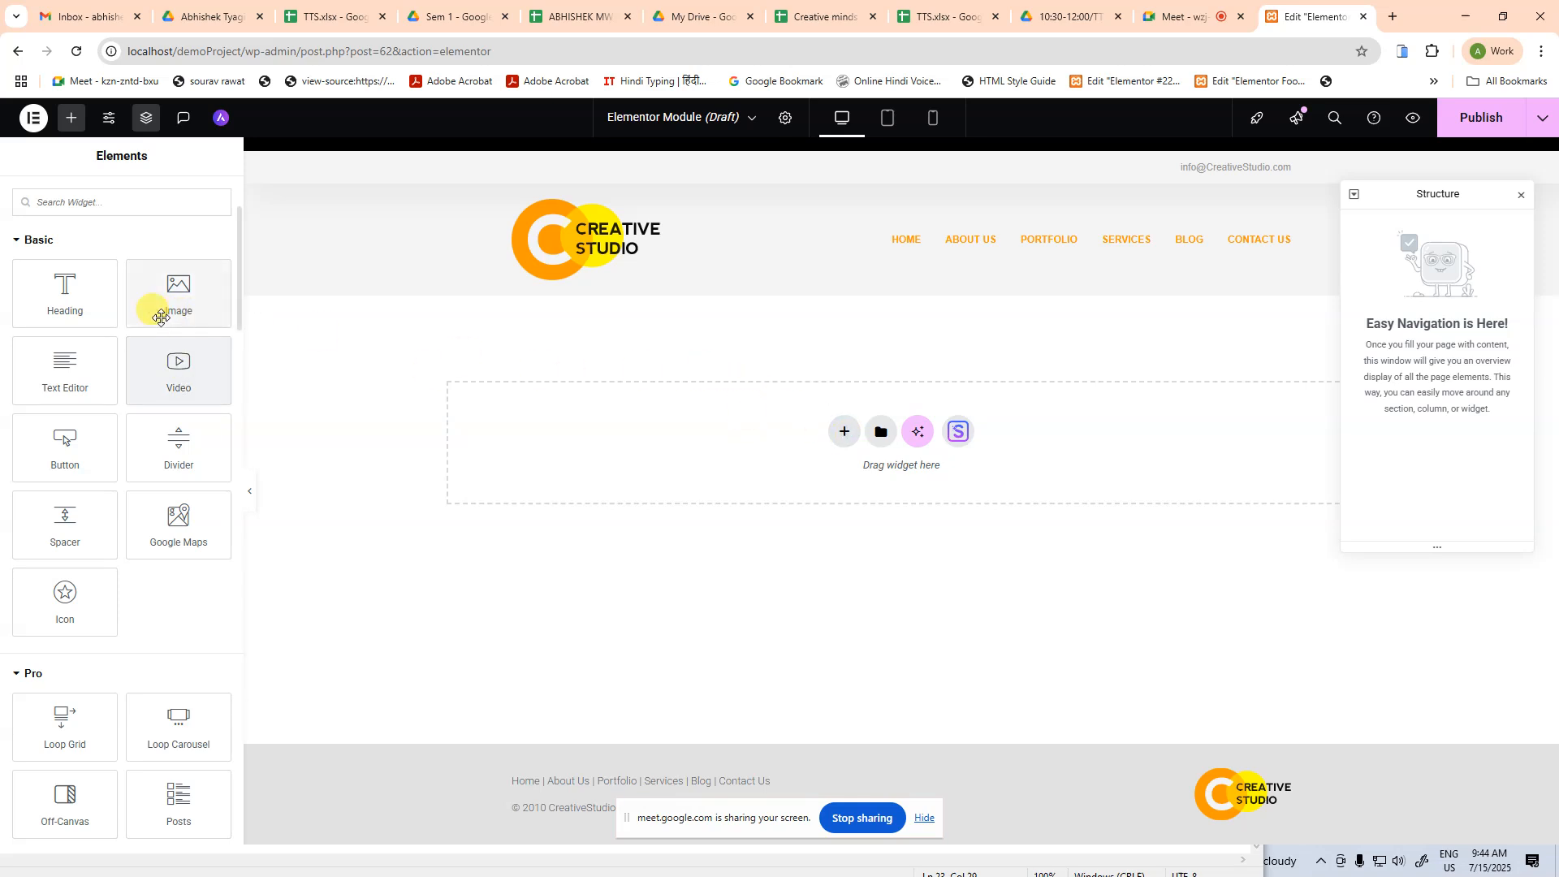
click(844, 428)
click(827, 473)
click(676, 467)
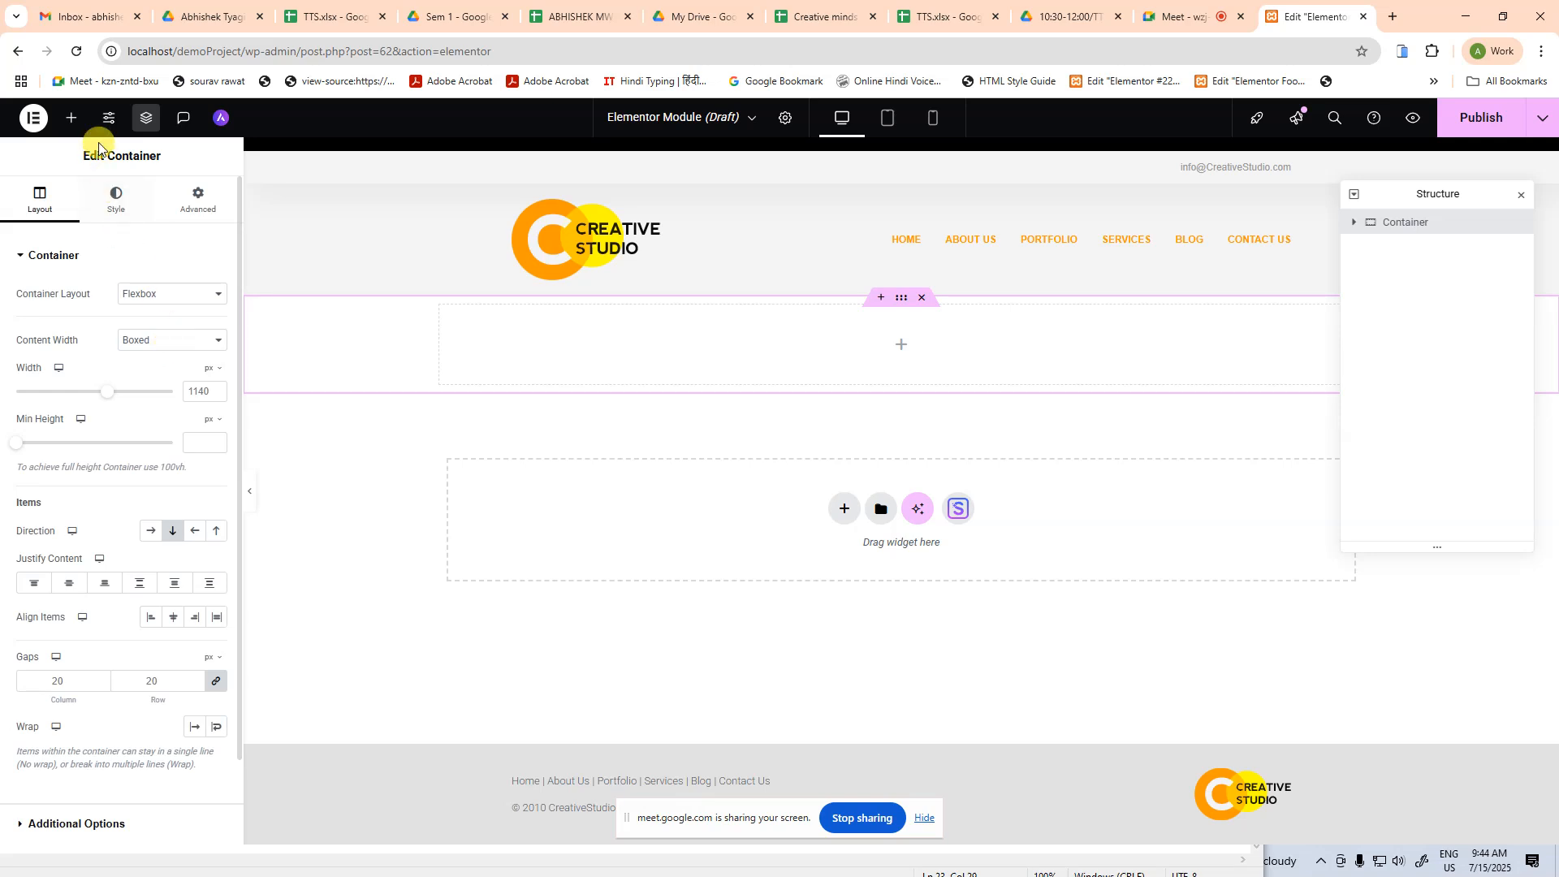
Place a Video widget inside the new container and play its placeholder video
click(71, 118)
drag(166, 536, 894, 351)
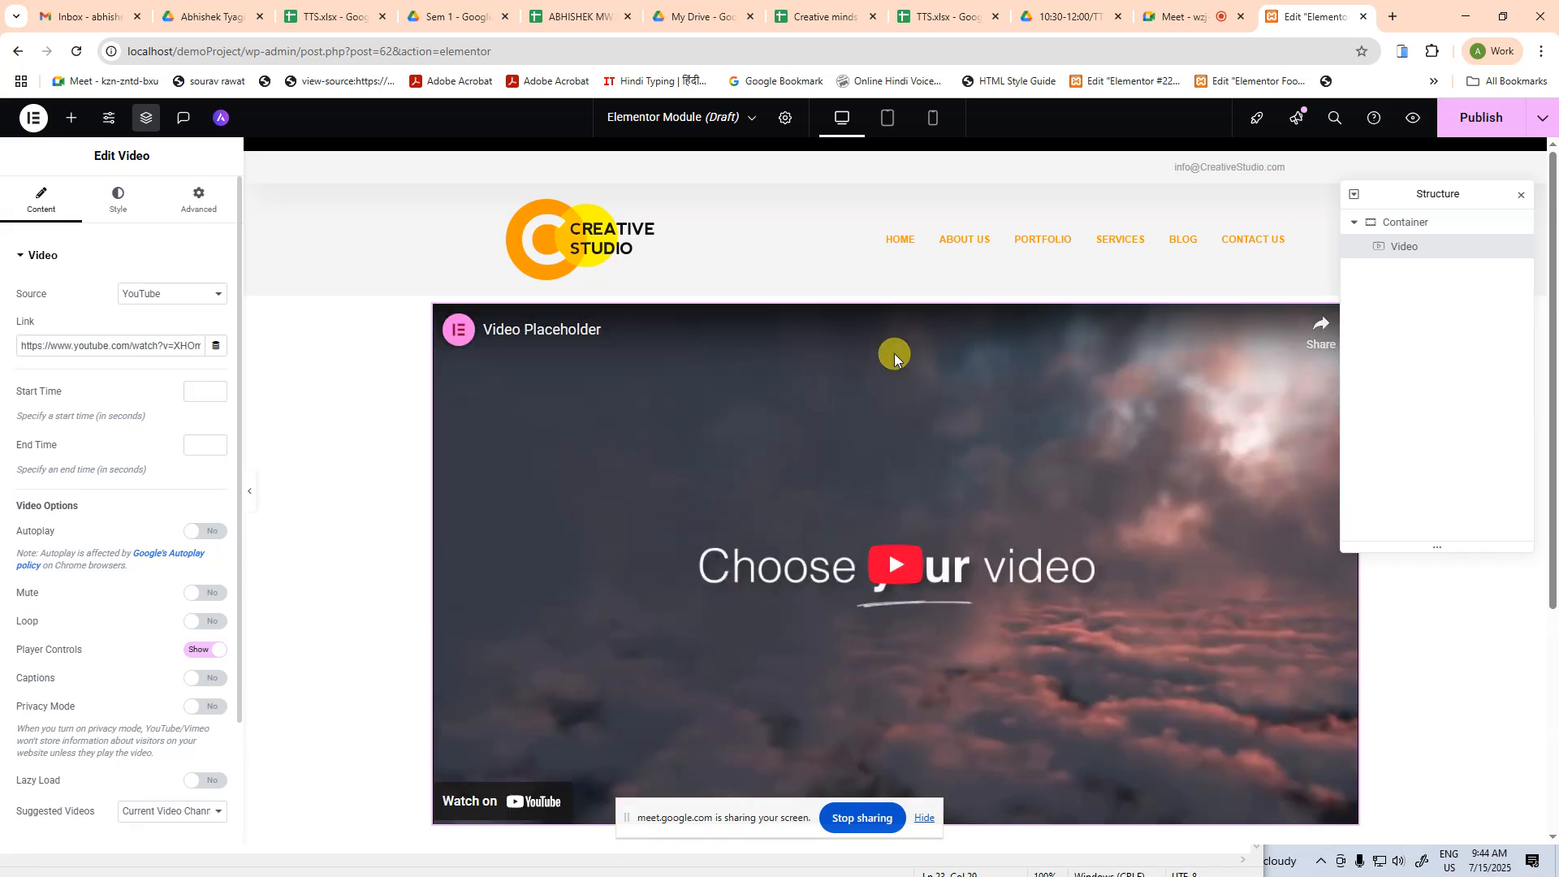
scroll(988, 477, down, 1)
click(898, 480)
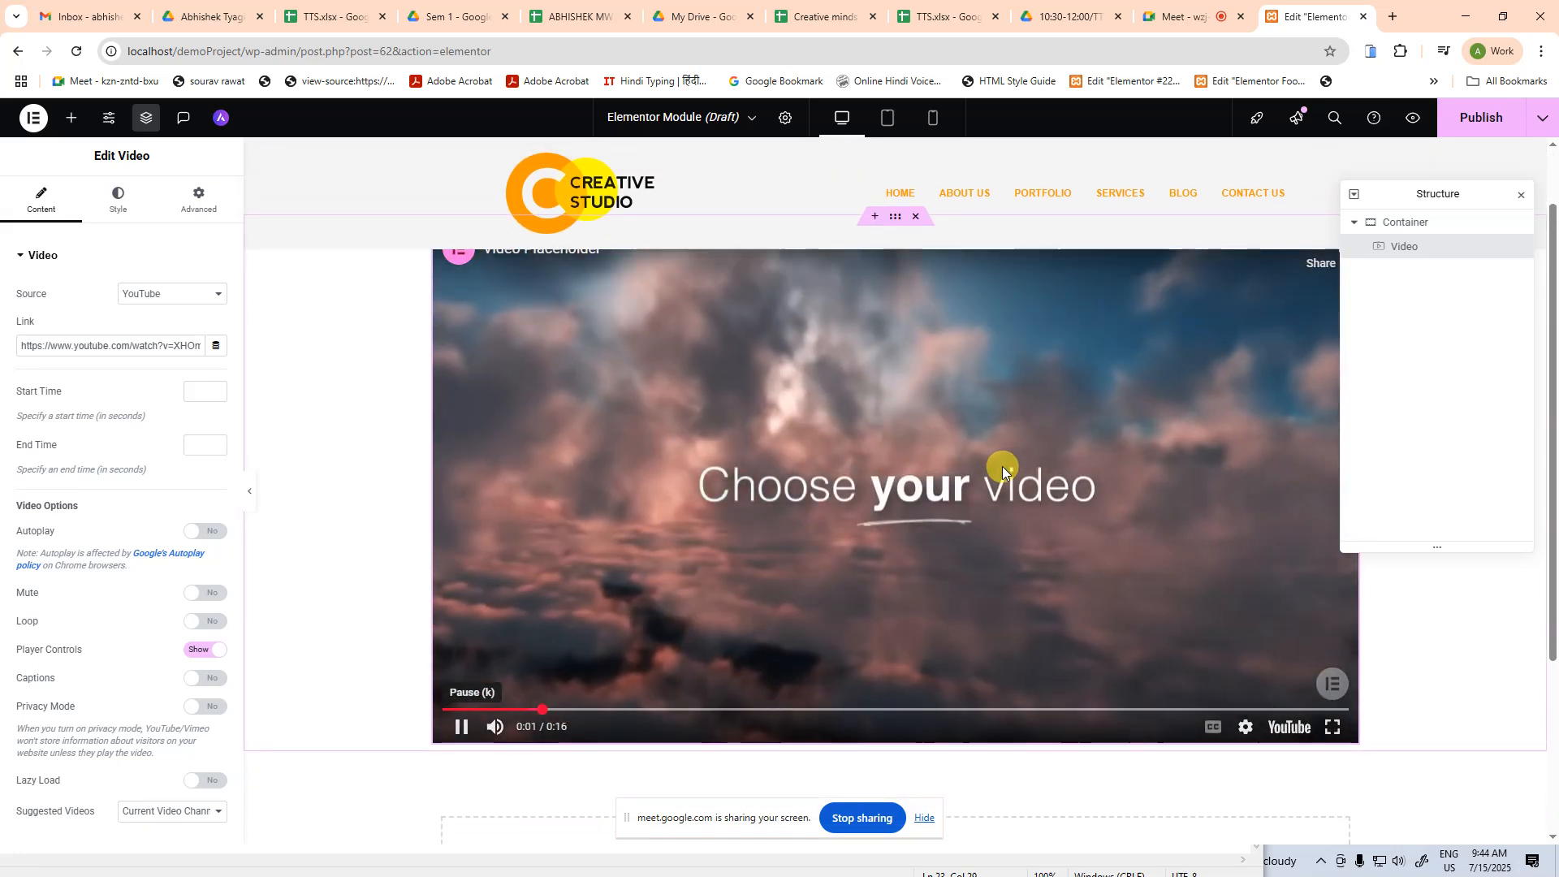
Pause the placeholder video and try the Self Hosted source for the Video widget before restoring YouTube
click(945, 447)
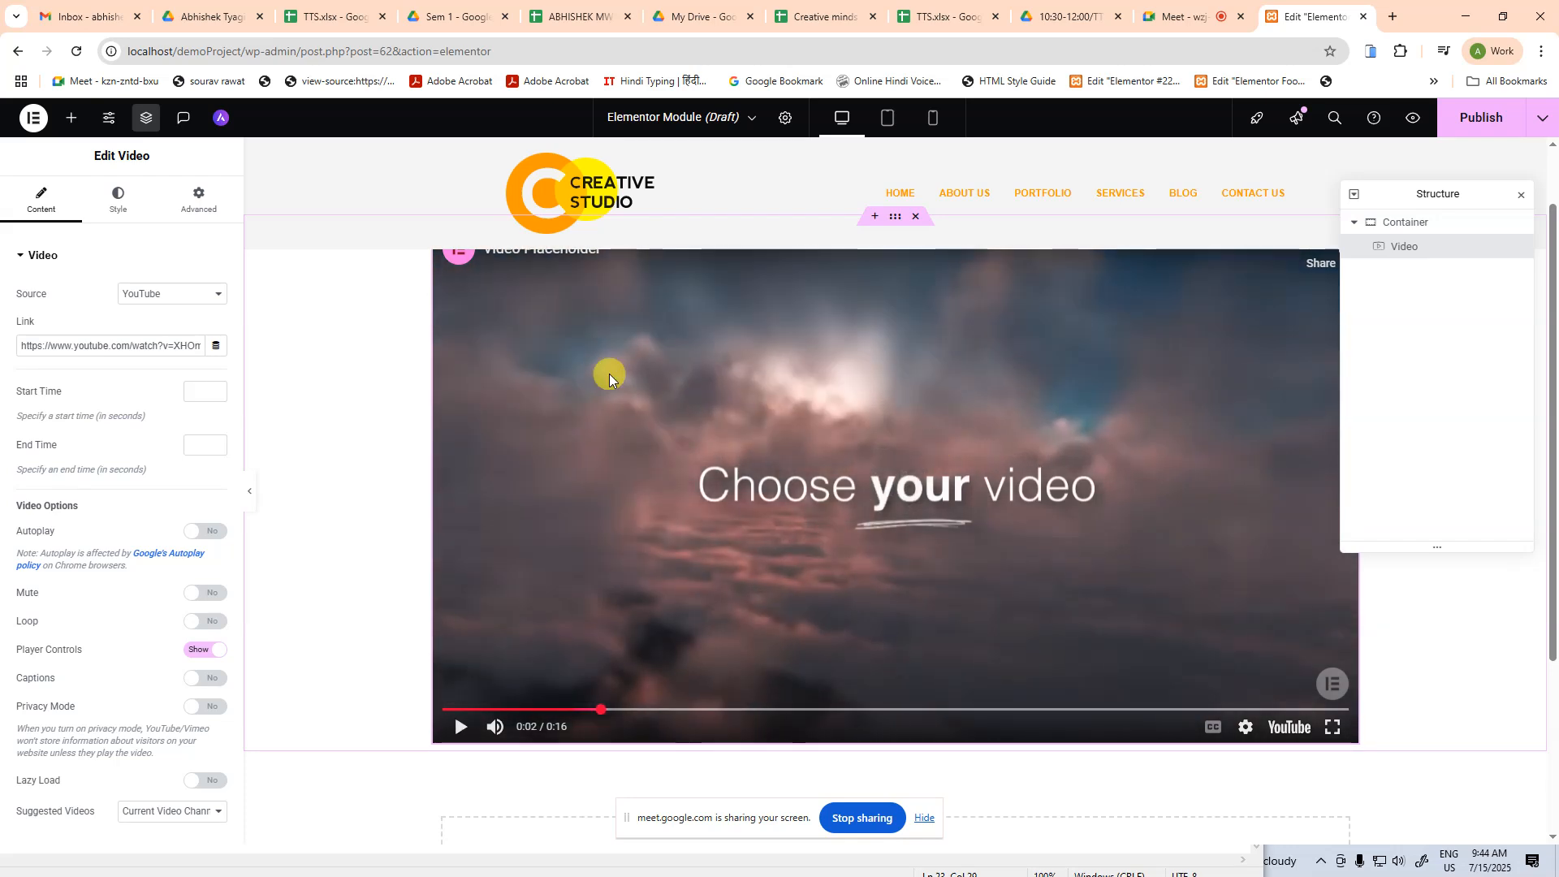
click(162, 295)
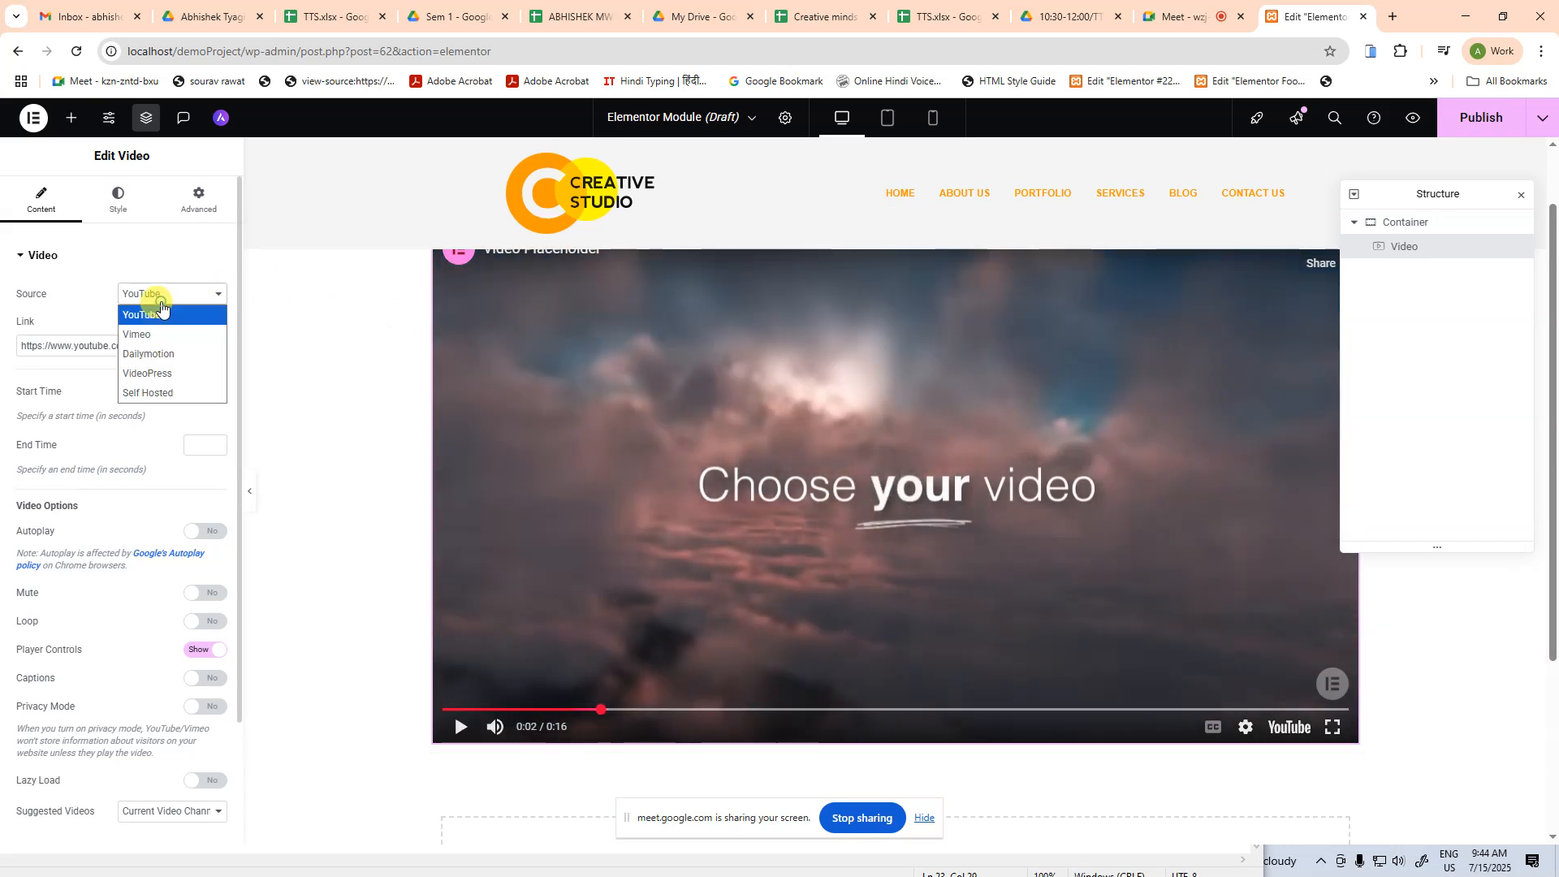
click(178, 393)
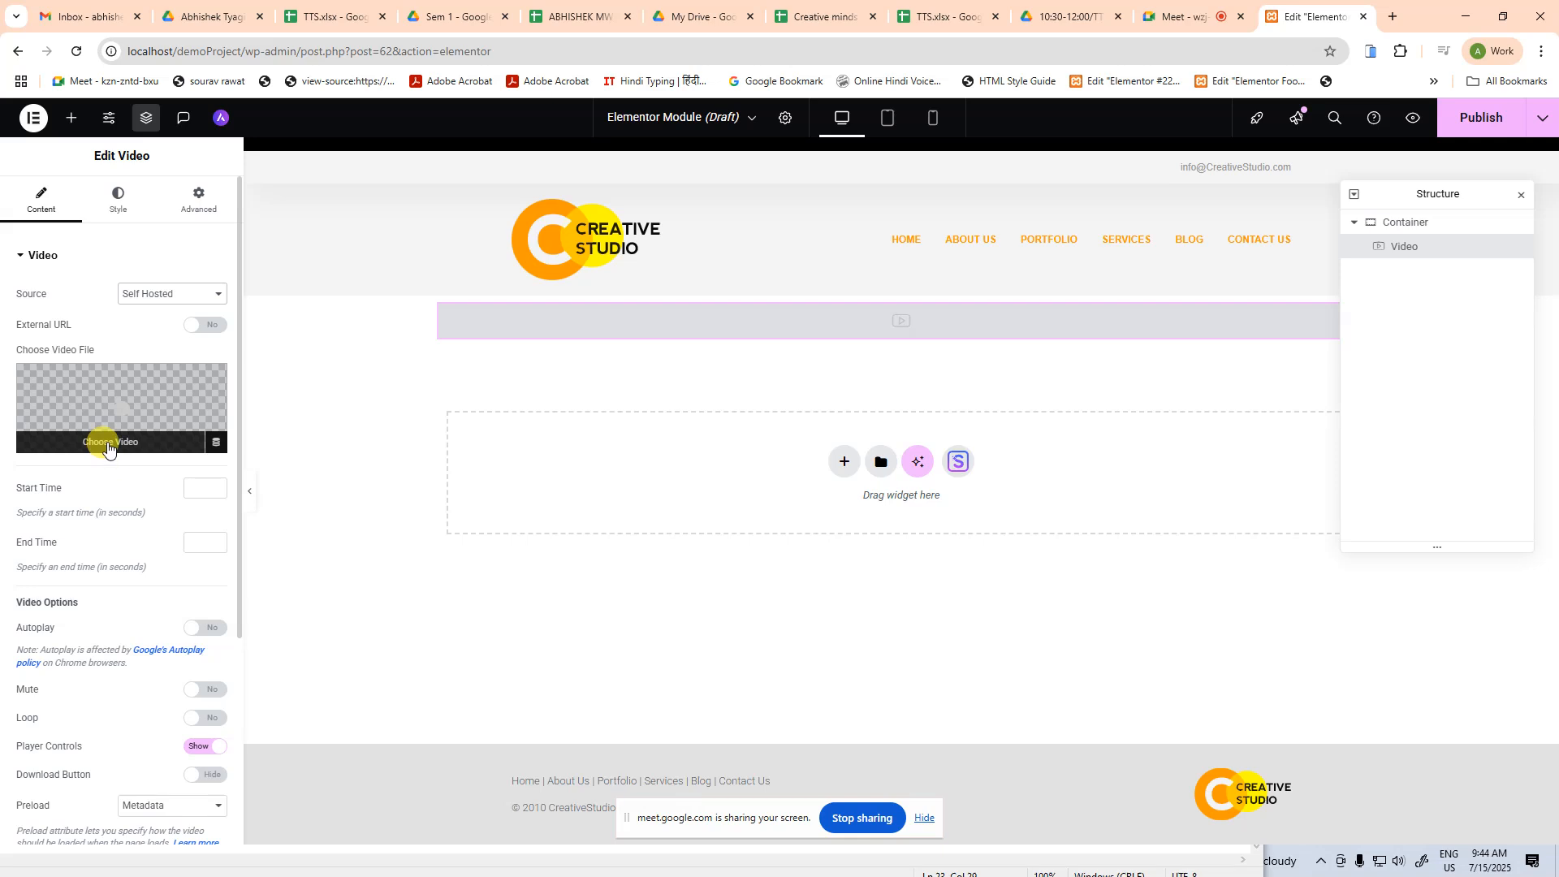
click(166, 297)
click(163, 328)
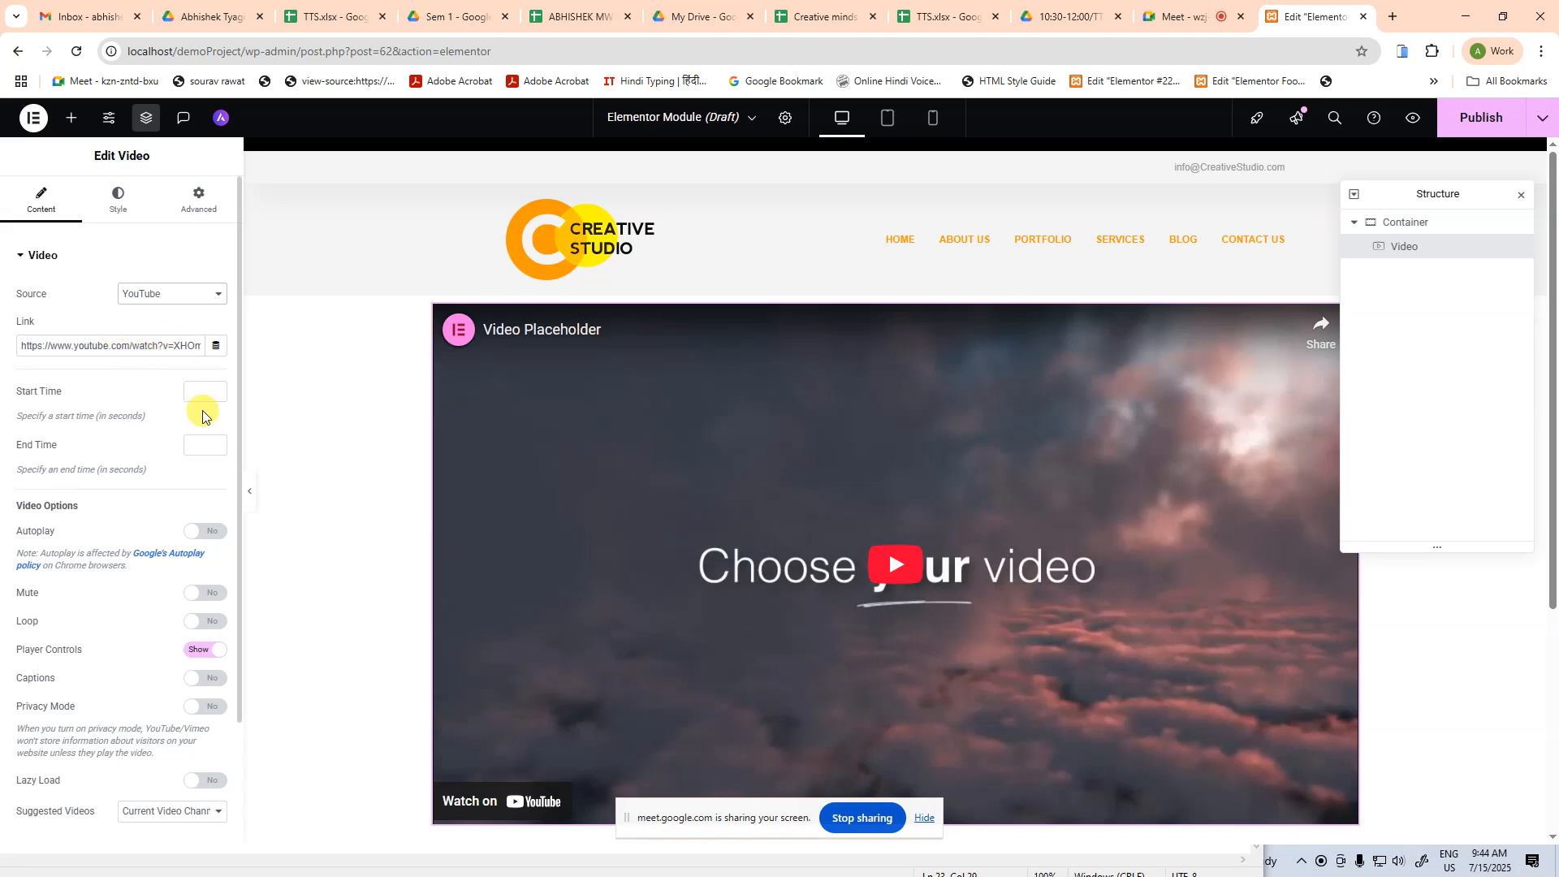
Set the Video widget's source to Self Hosted and open the file chooser for uploading a video
scroll(215, 555, down, 1)
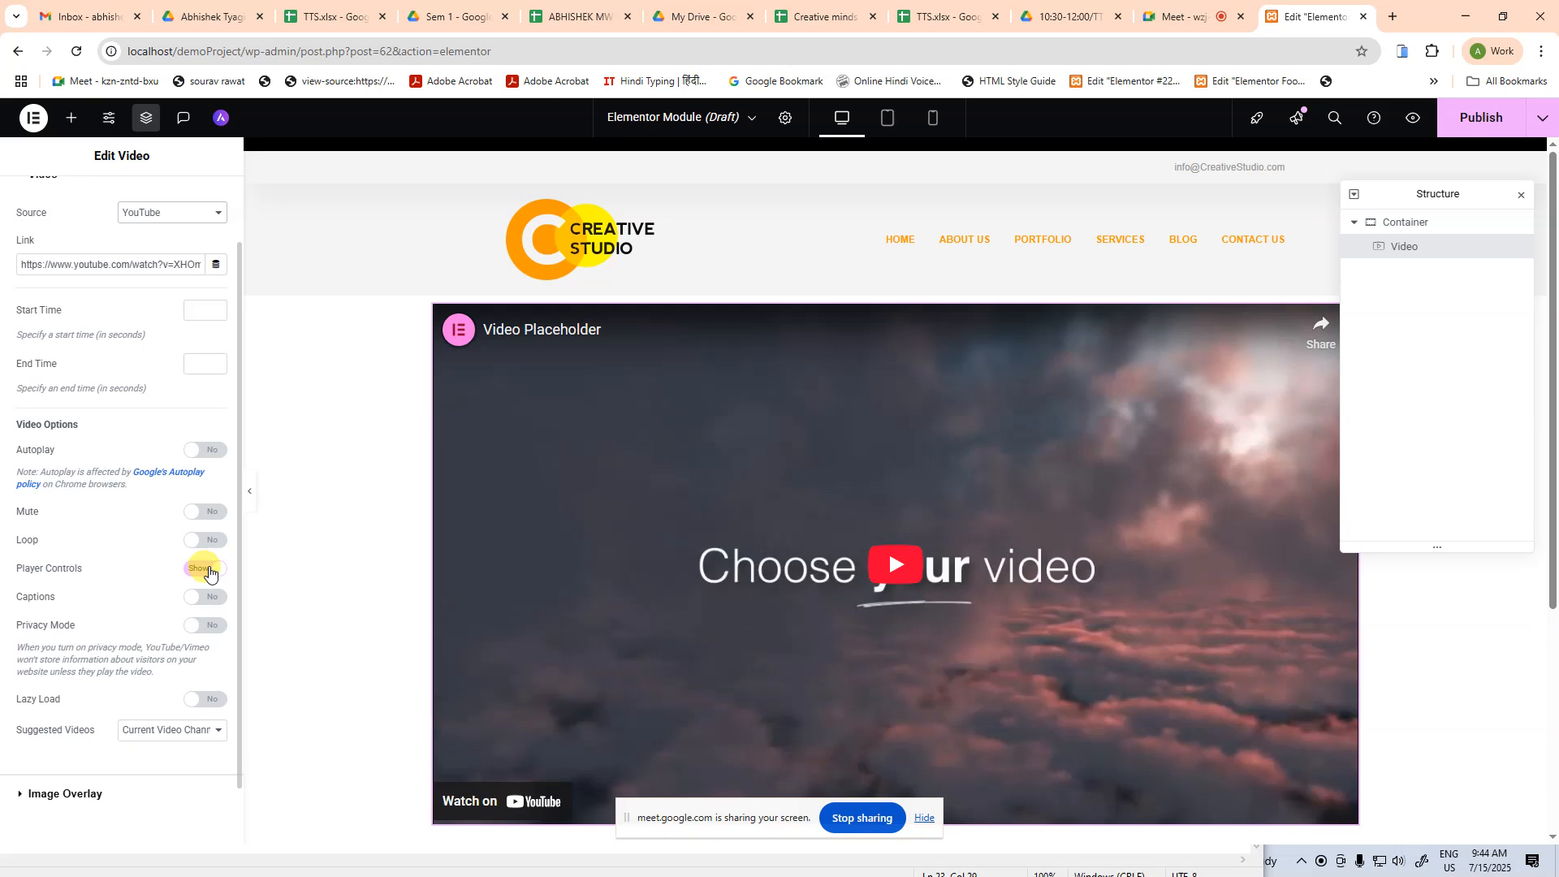
scroll(661, 637, down, 4)
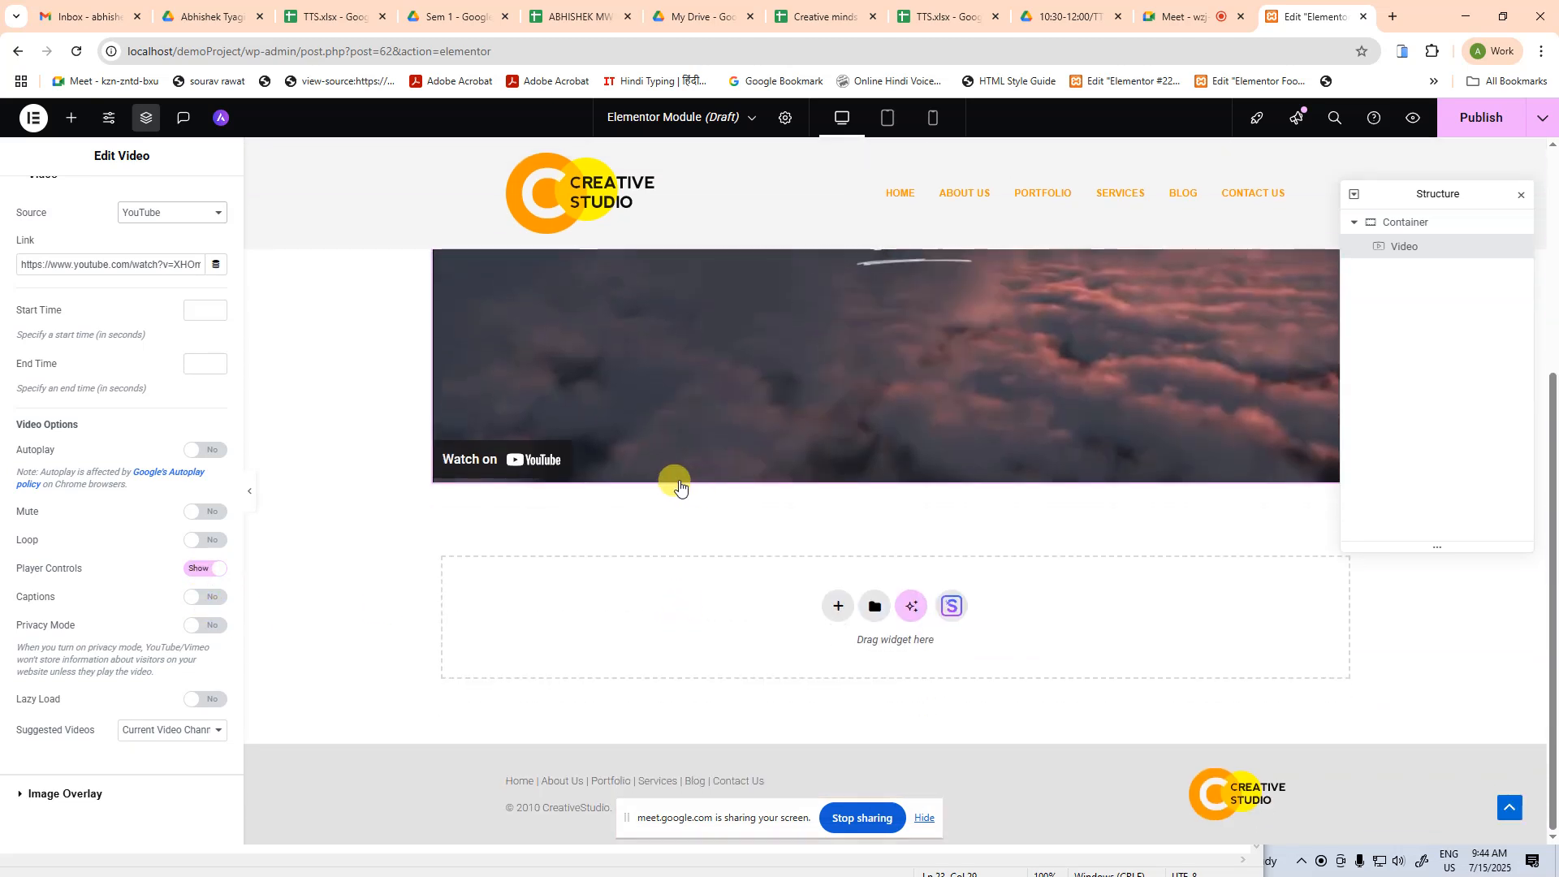
scroll(620, 462, up, 3)
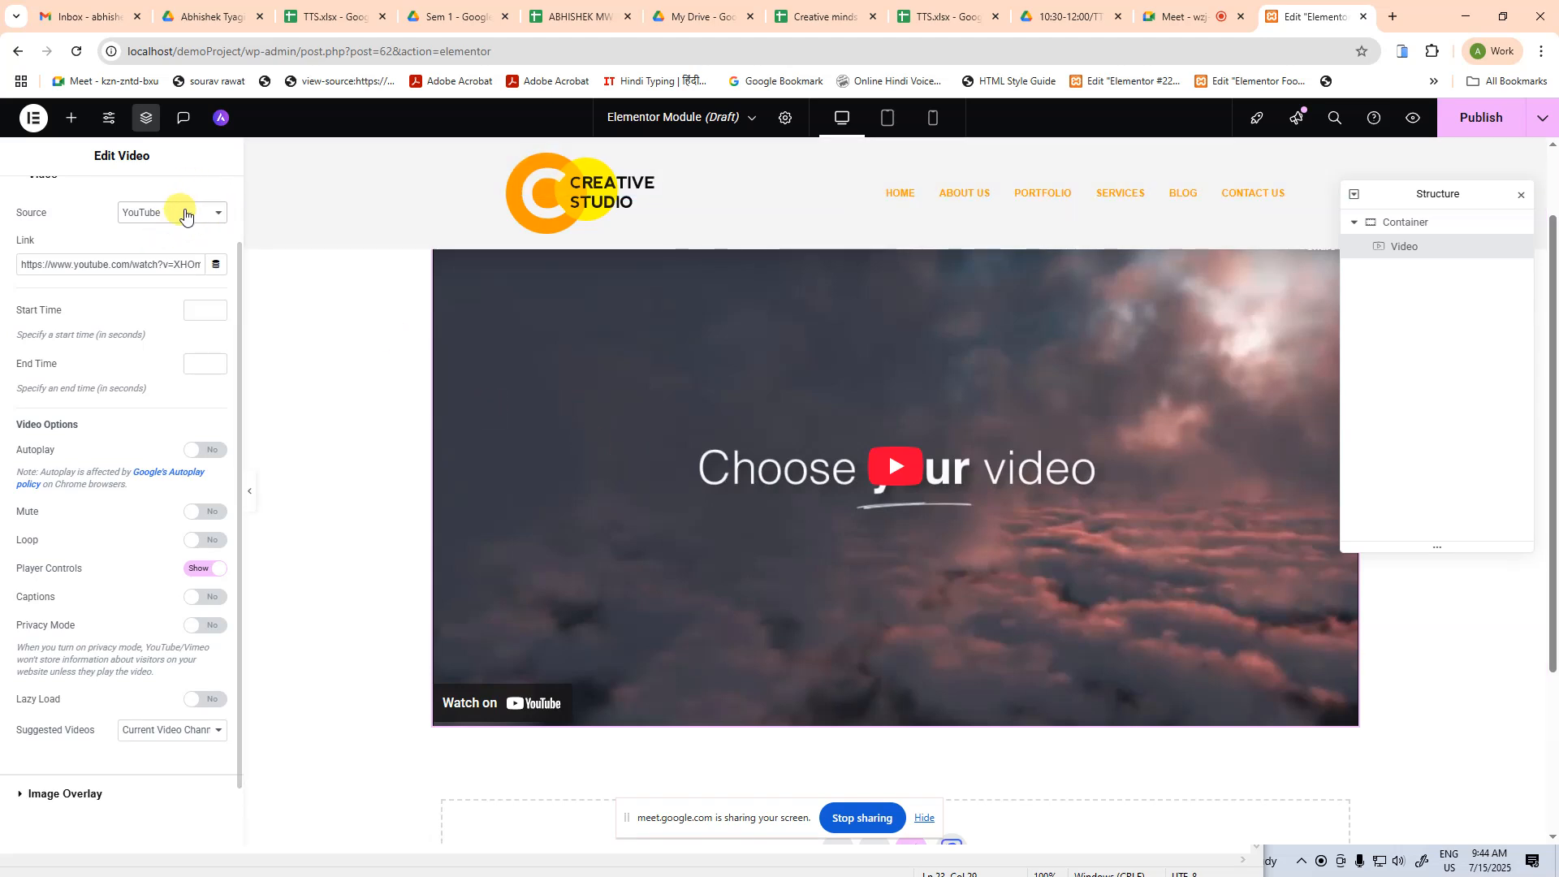
click(207, 225)
click(173, 307)
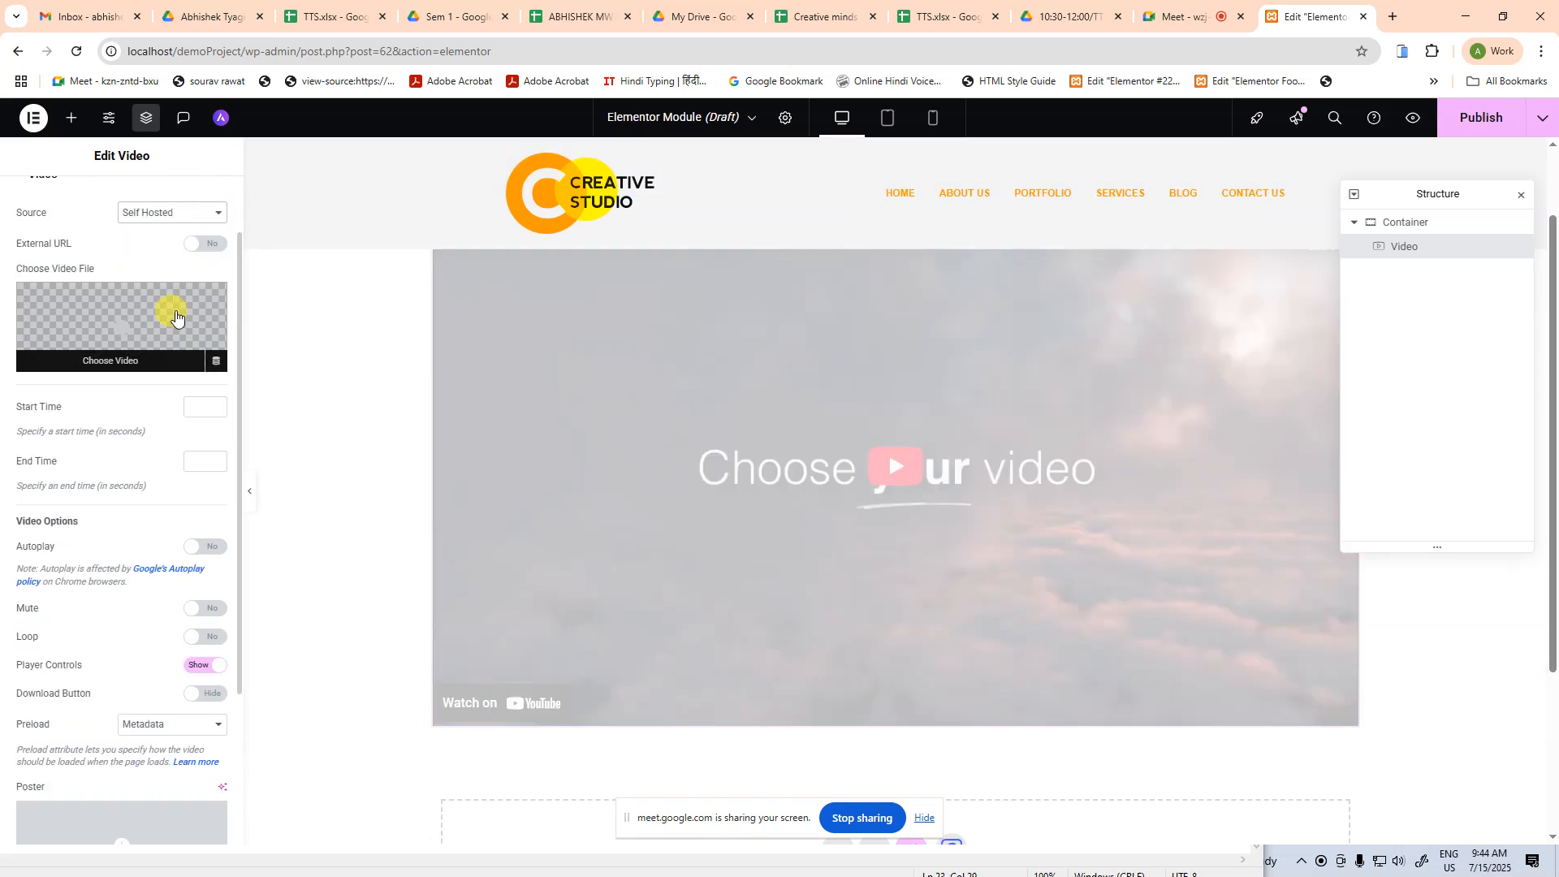
click(138, 363)
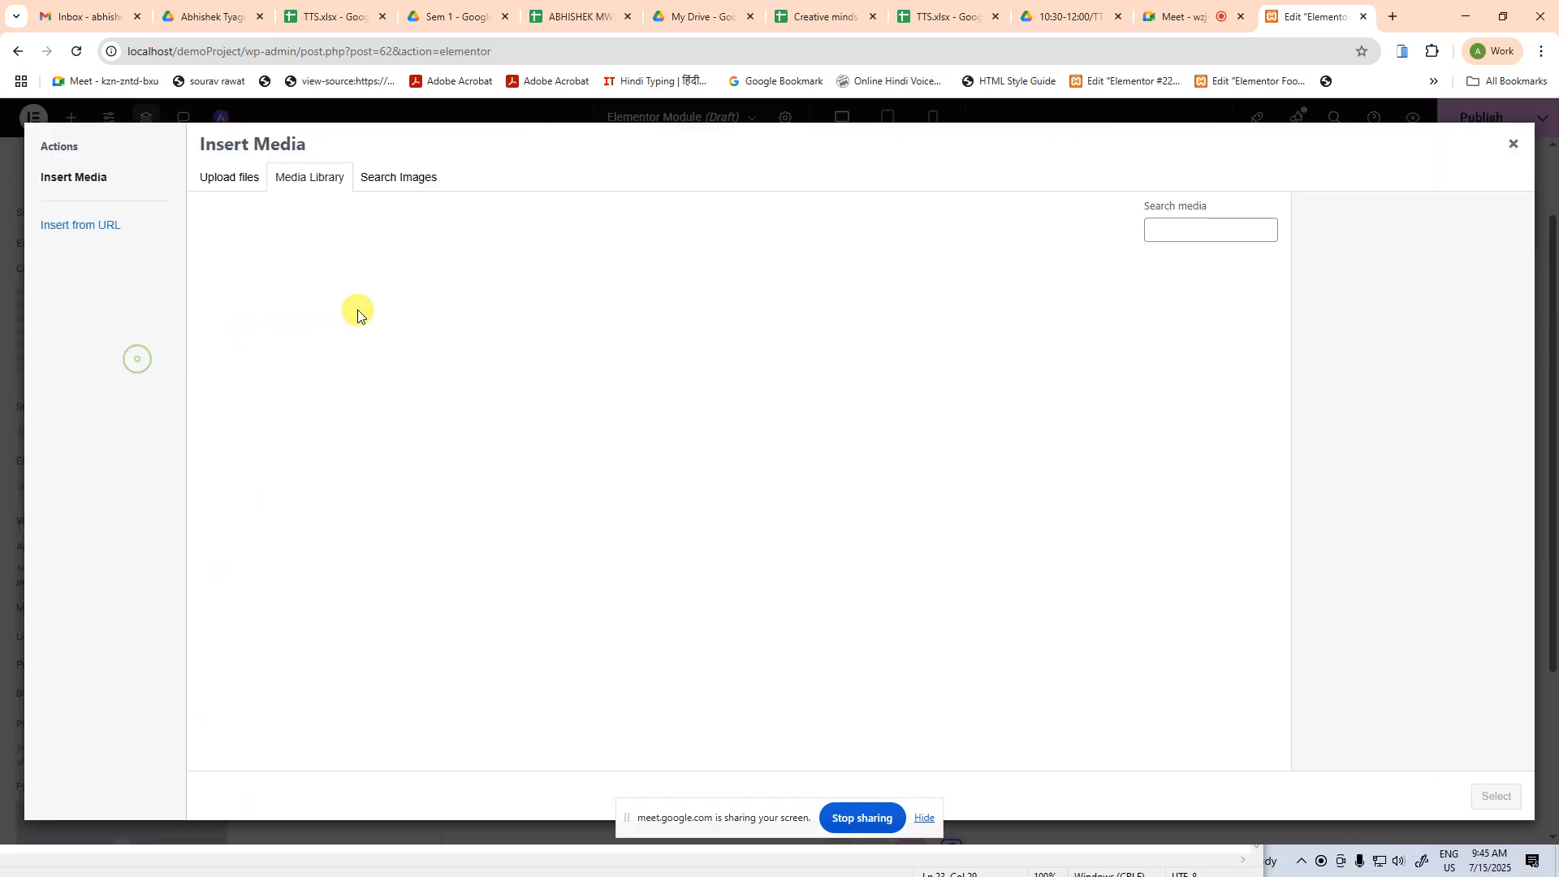
click(233, 186)
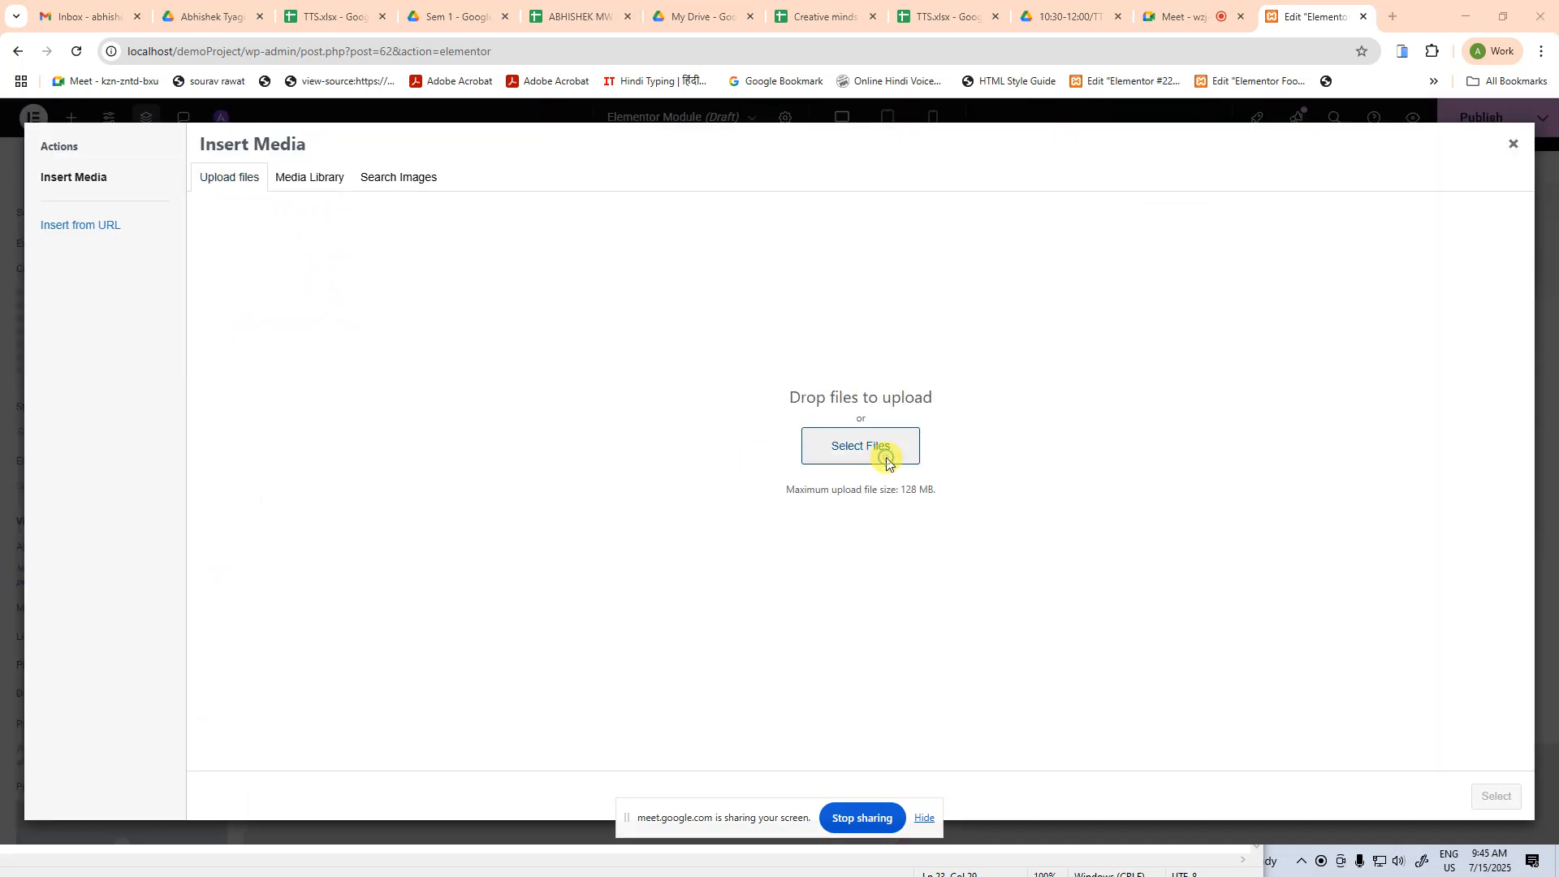
click(879, 452)
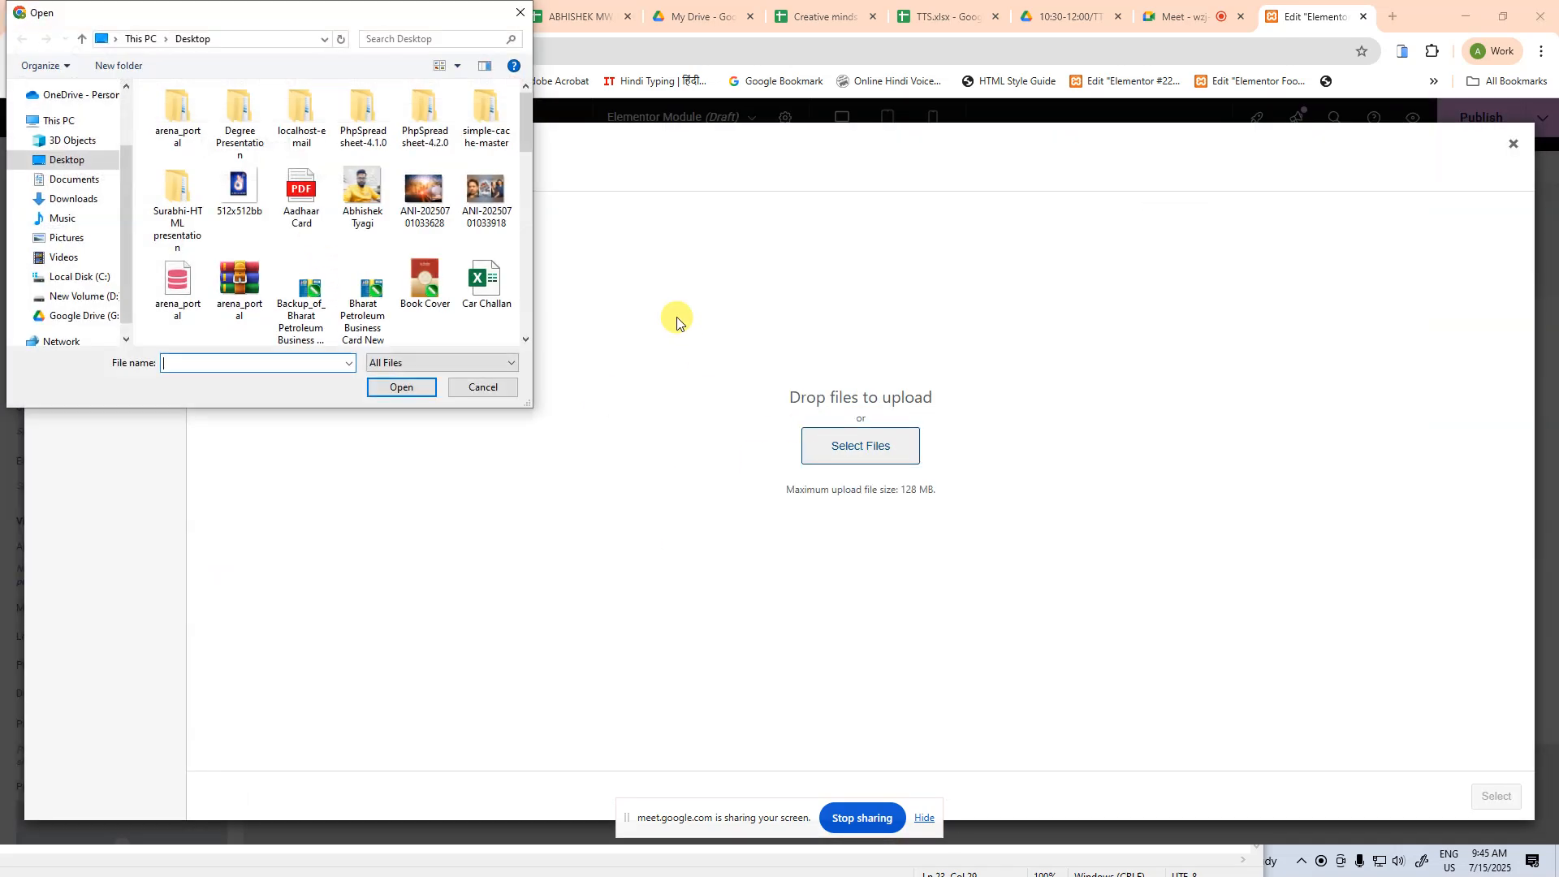
Browse to the 09.00-10.30_Over folder inside TTS on the D: drive
click(77, 296)
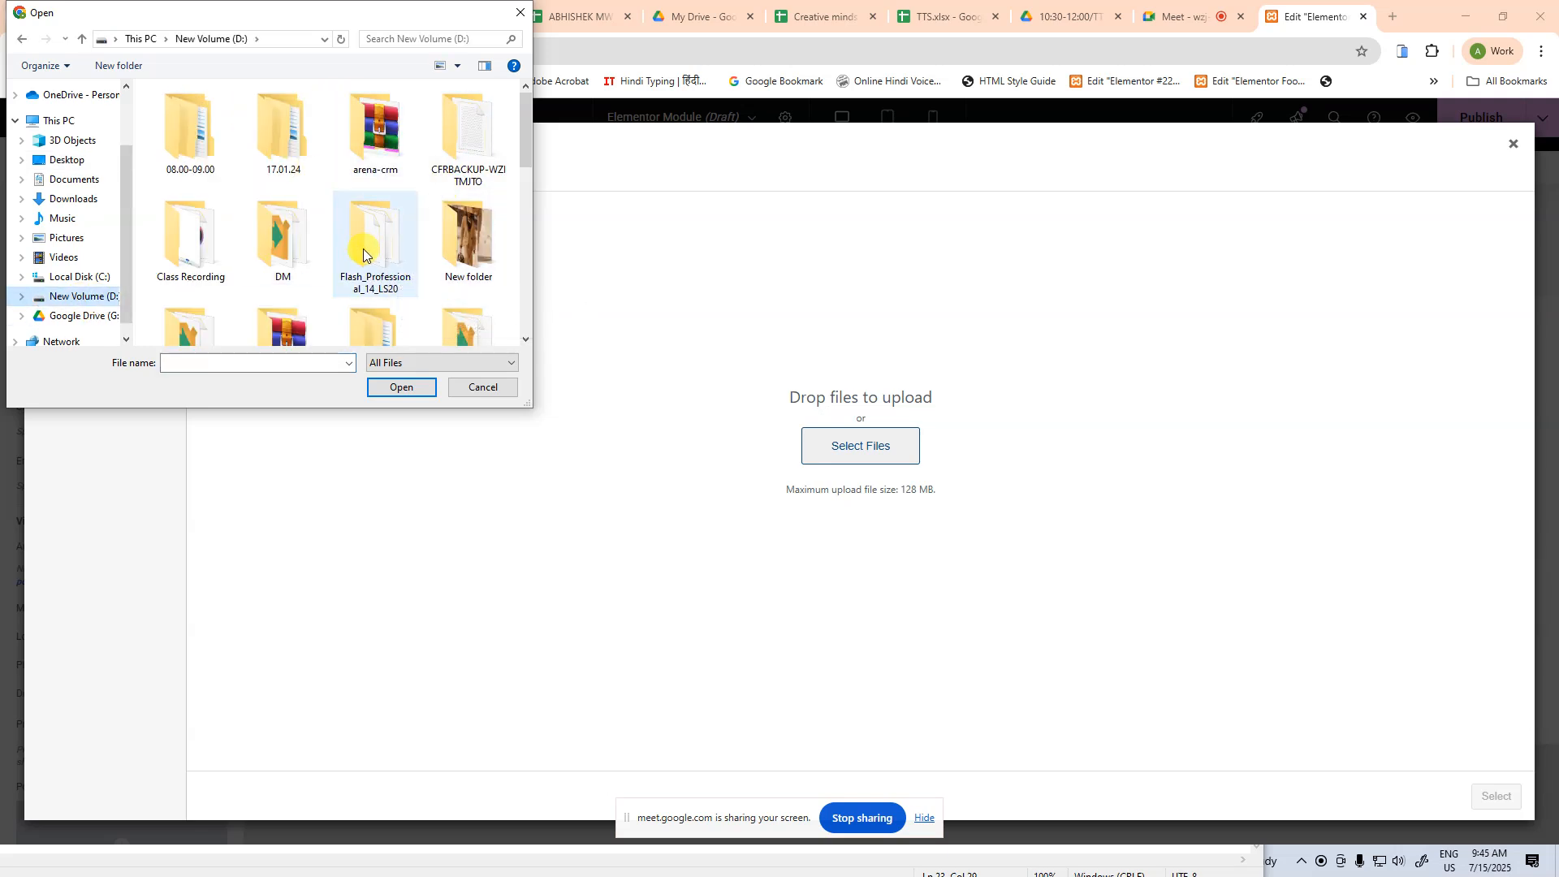
scroll(381, 258, down, 2)
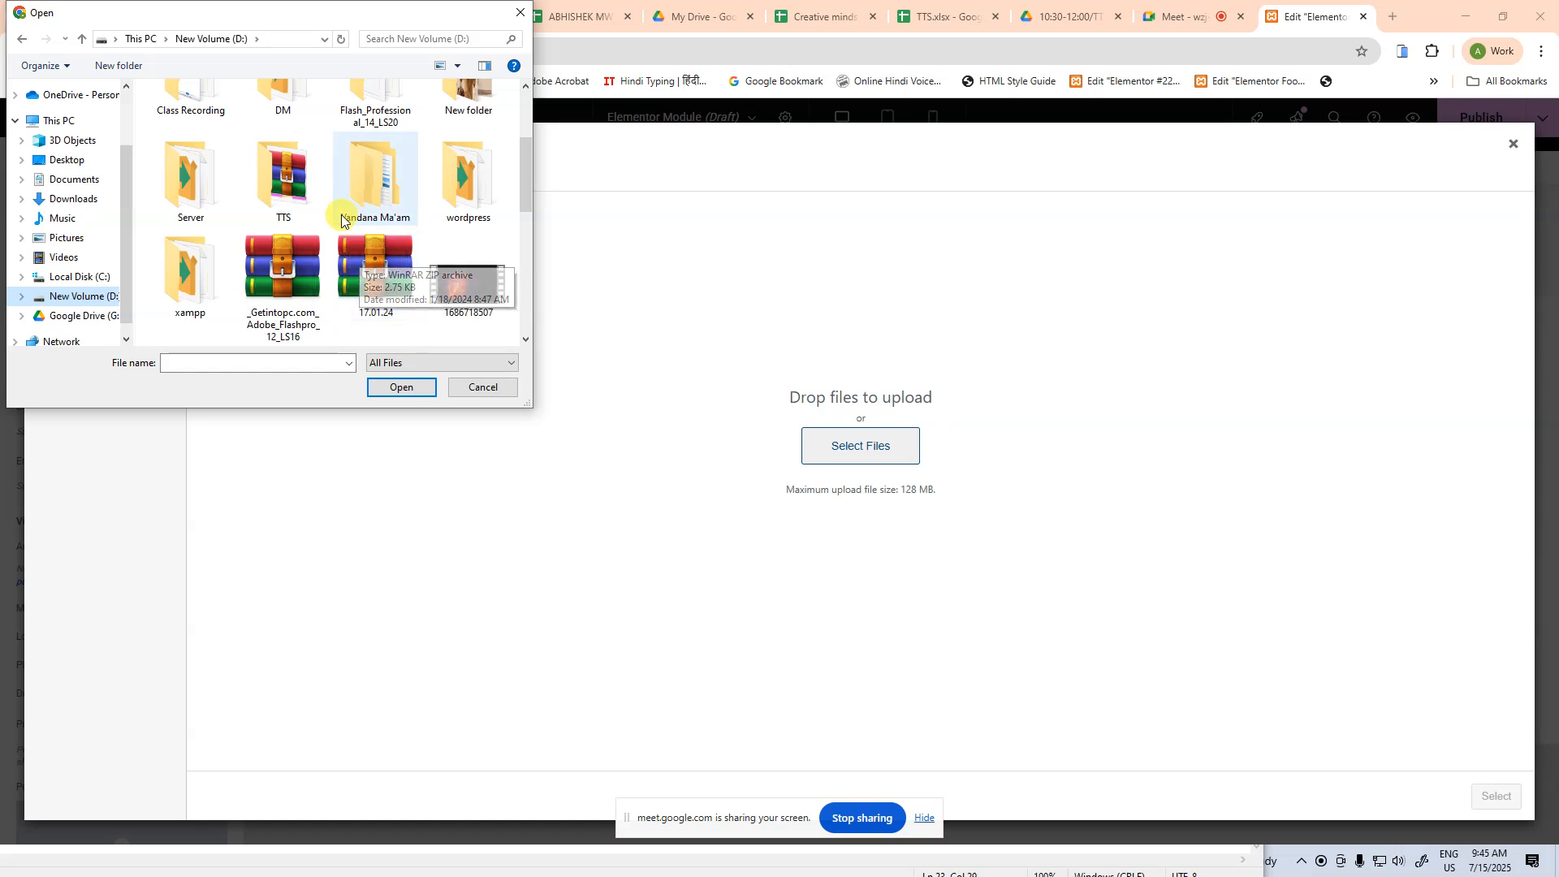
double_click(301, 194)
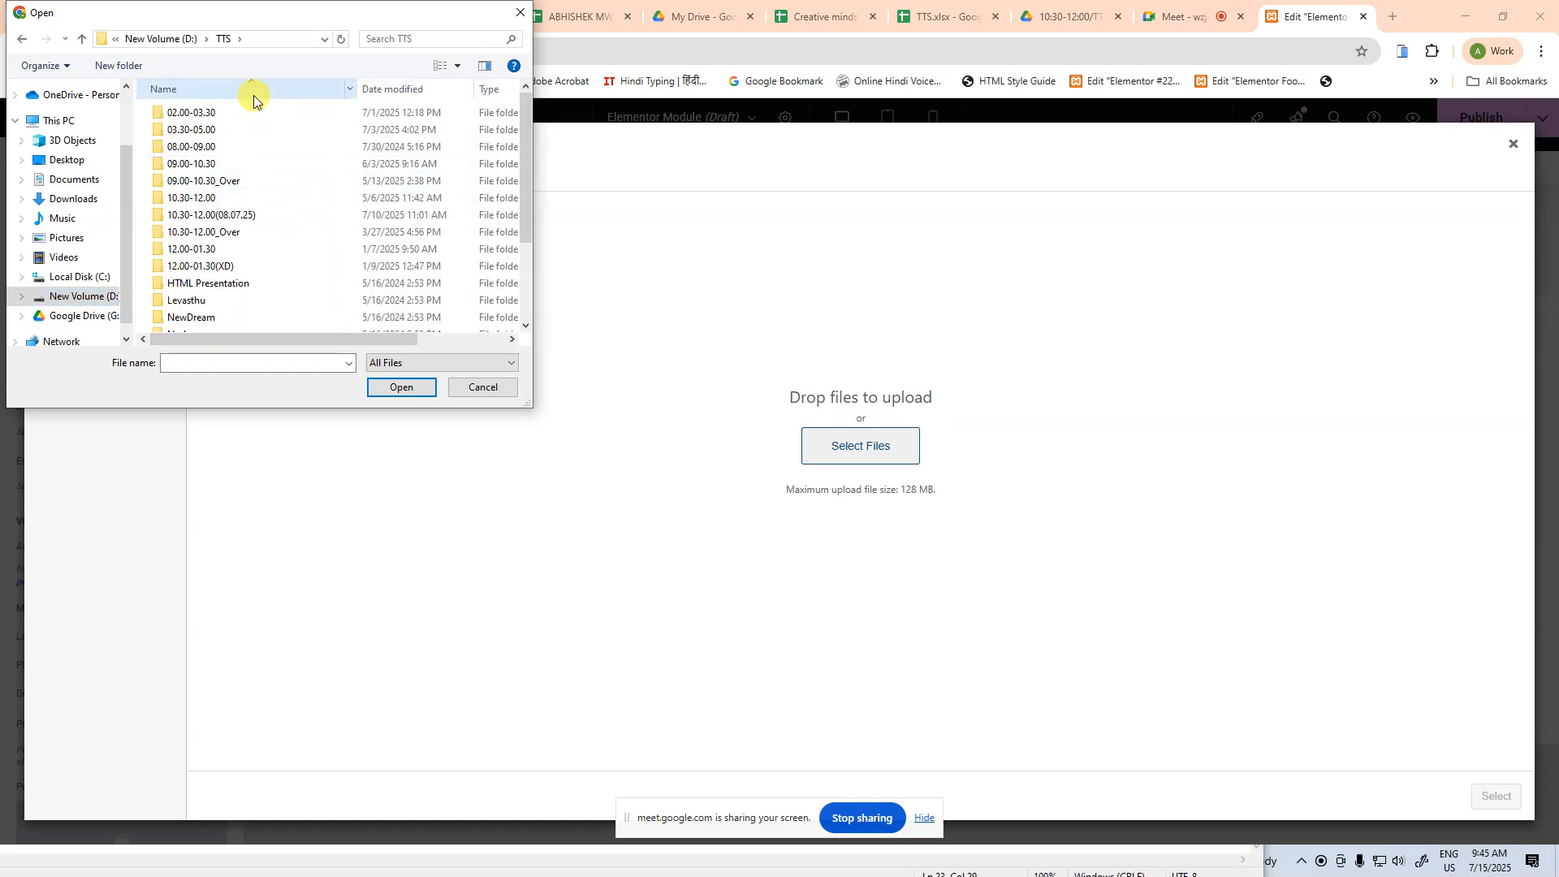
double_click(236, 177)
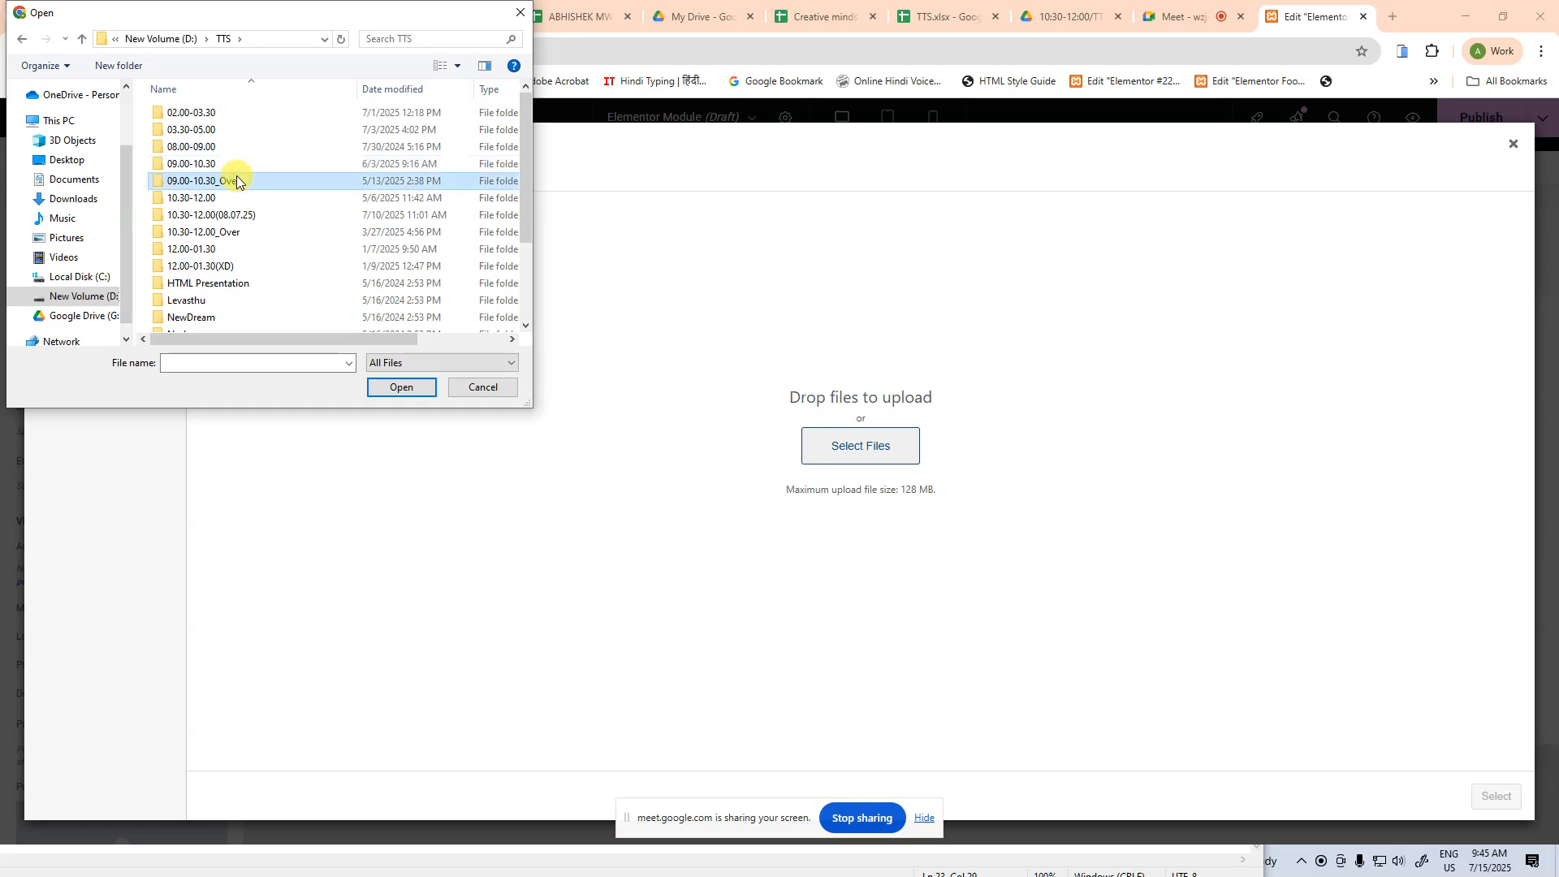
Look through the January 25 and September 24 folders for a video file to upload
double_click(228, 198)
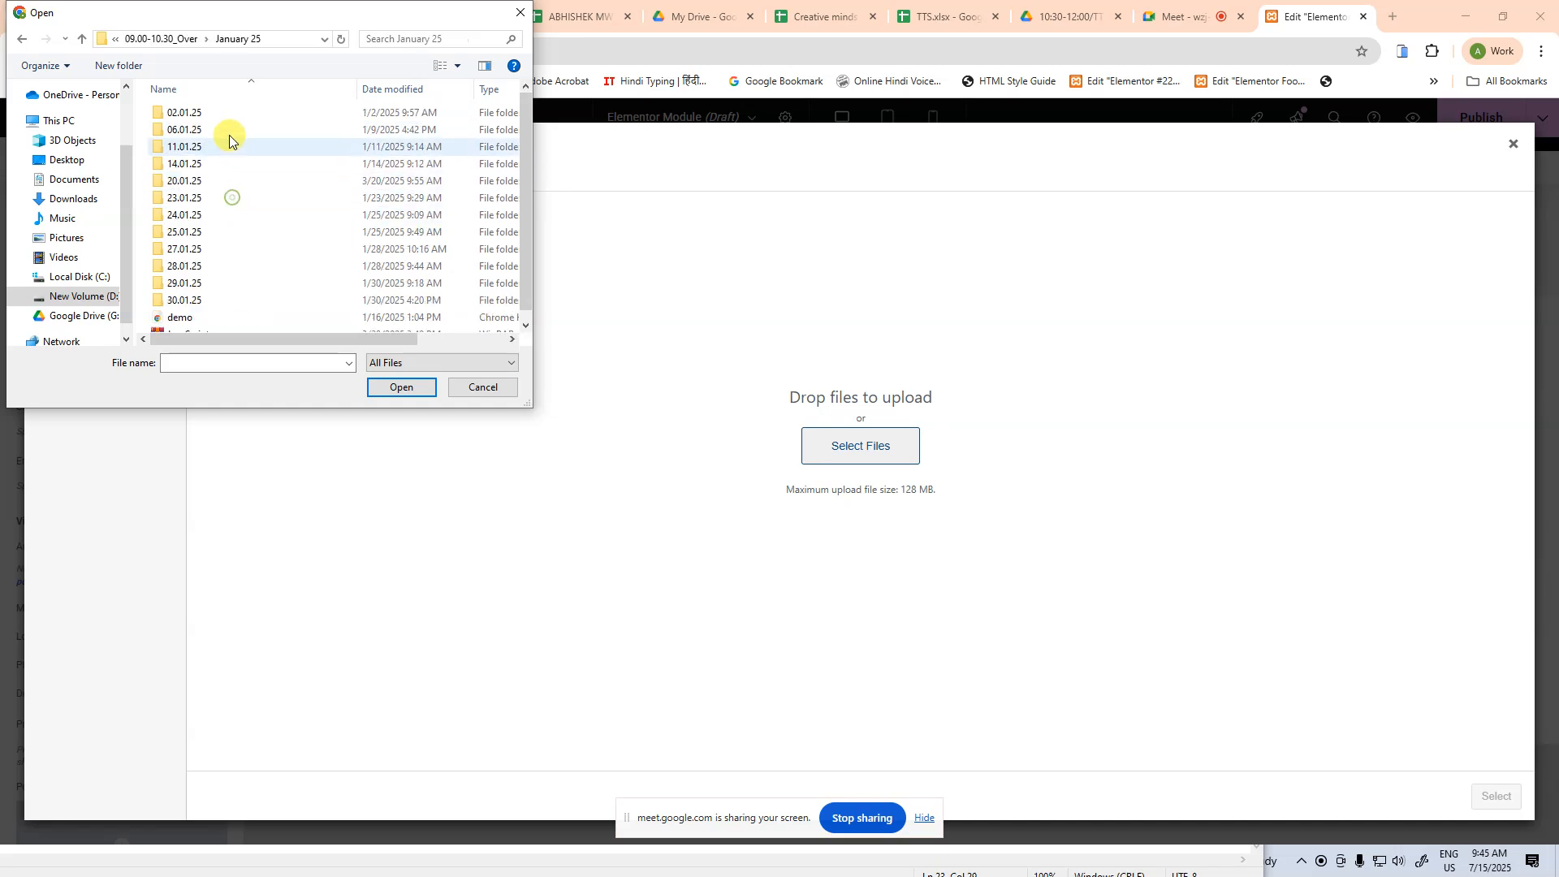
double_click(227, 297)
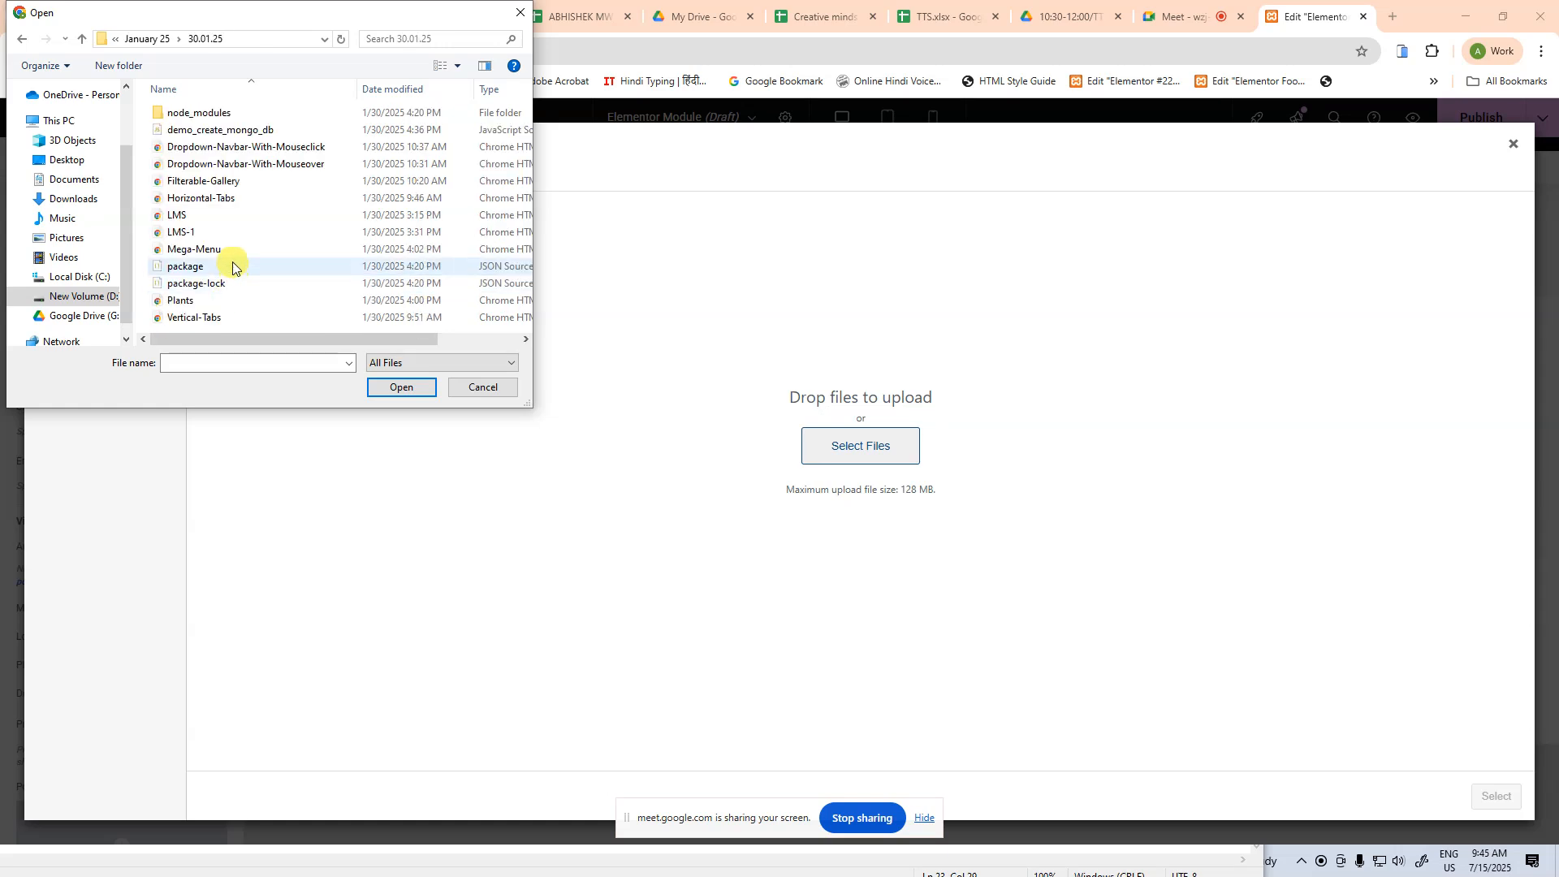
click(163, 41)
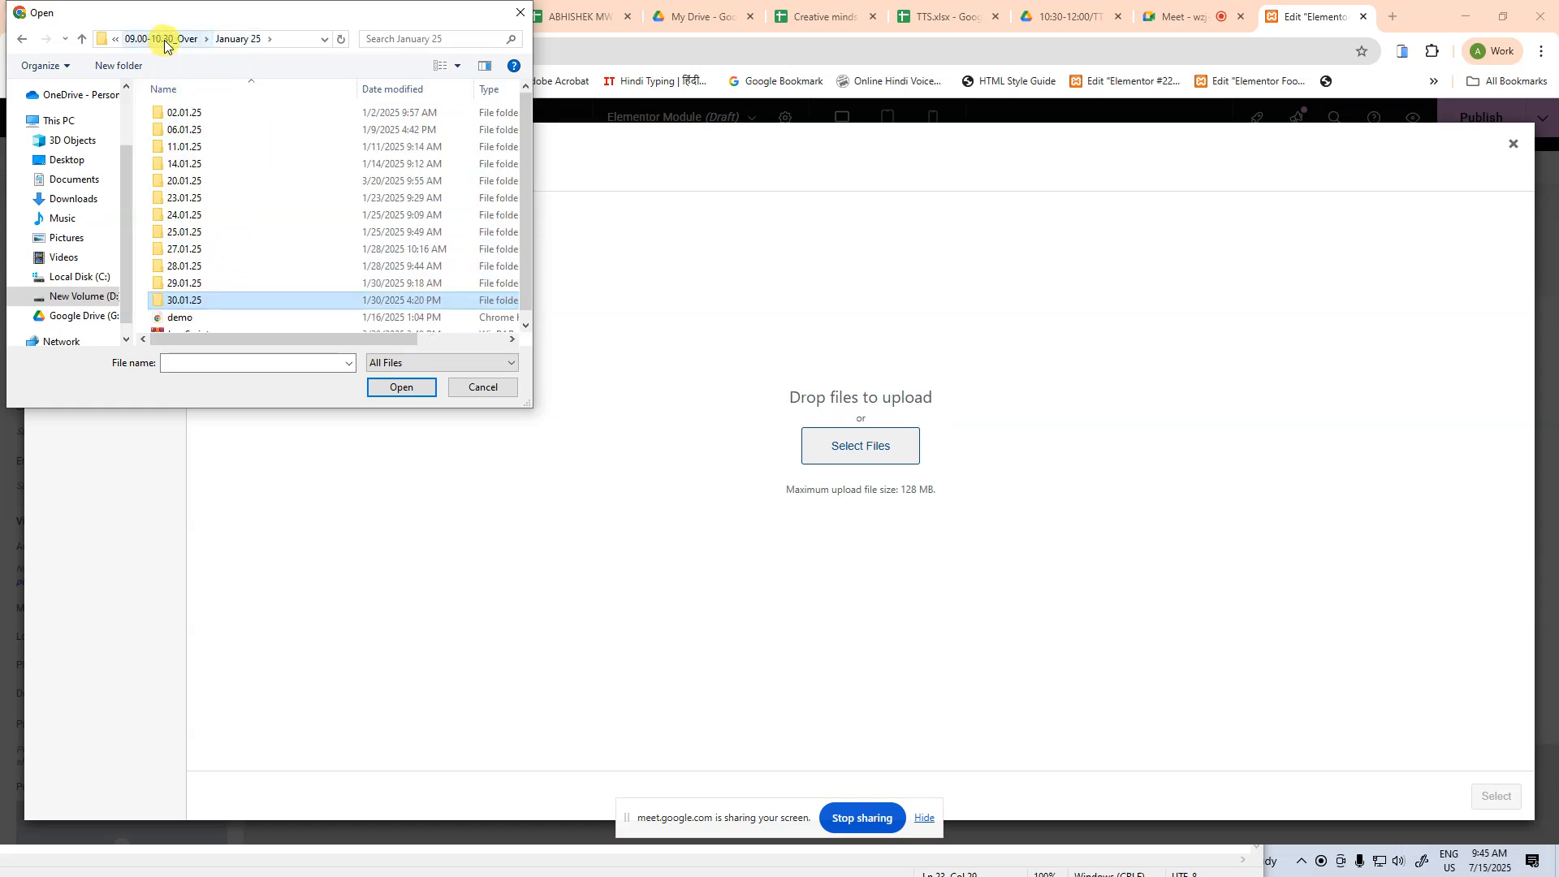
click(164, 41)
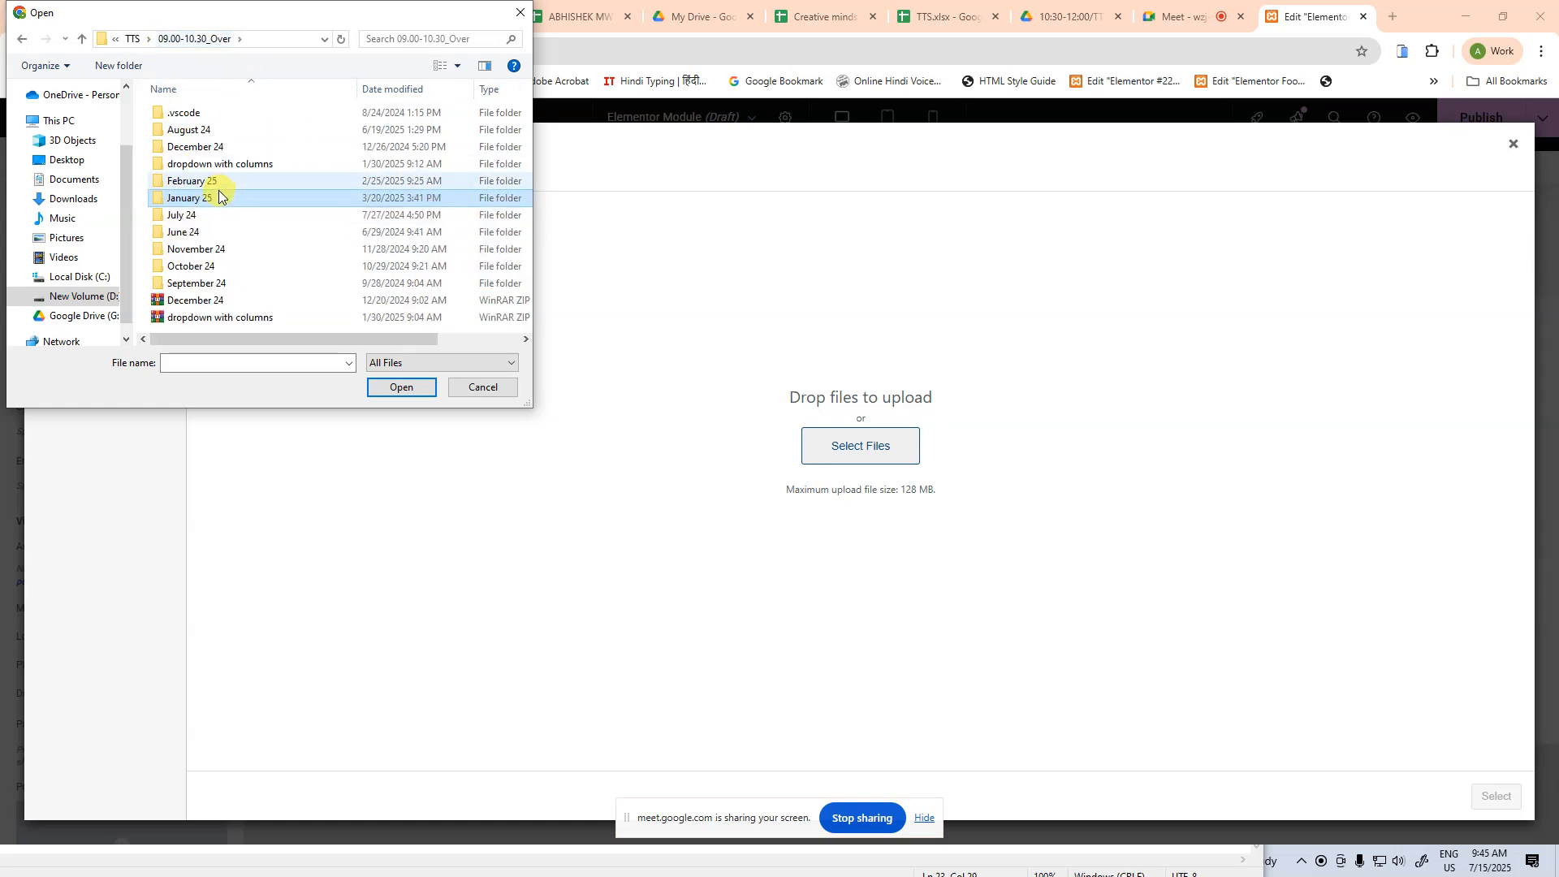
double_click(220, 283)
double_click(203, 130)
click(172, 41)
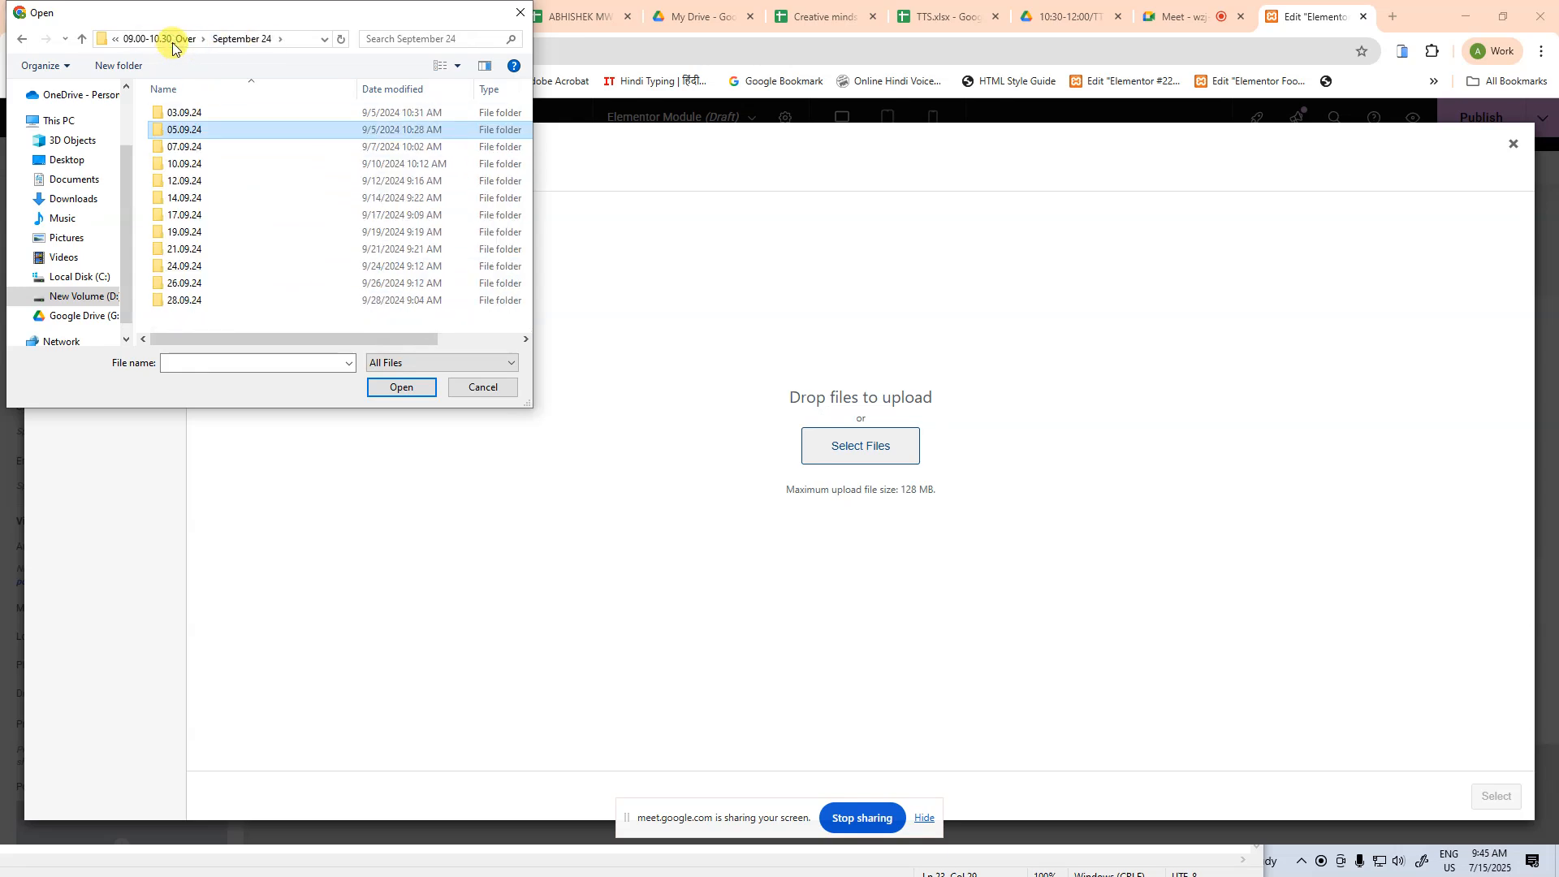
click(172, 44)
click(209, 268)
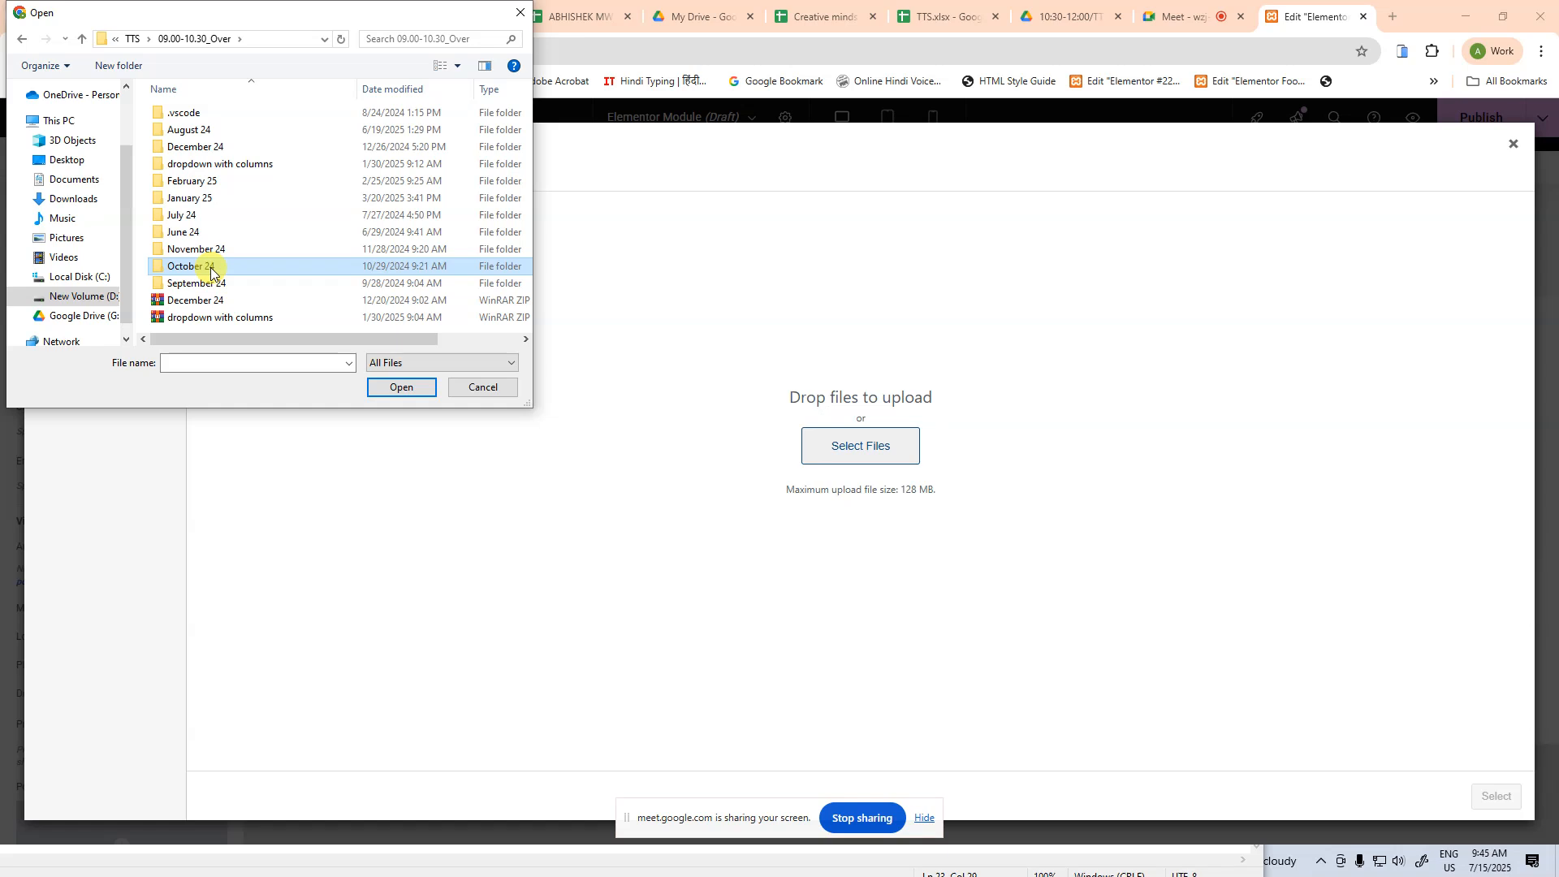
Check the August 24 and July 24 folders for a video file to upload
double_click(213, 132)
double_click(202, 300)
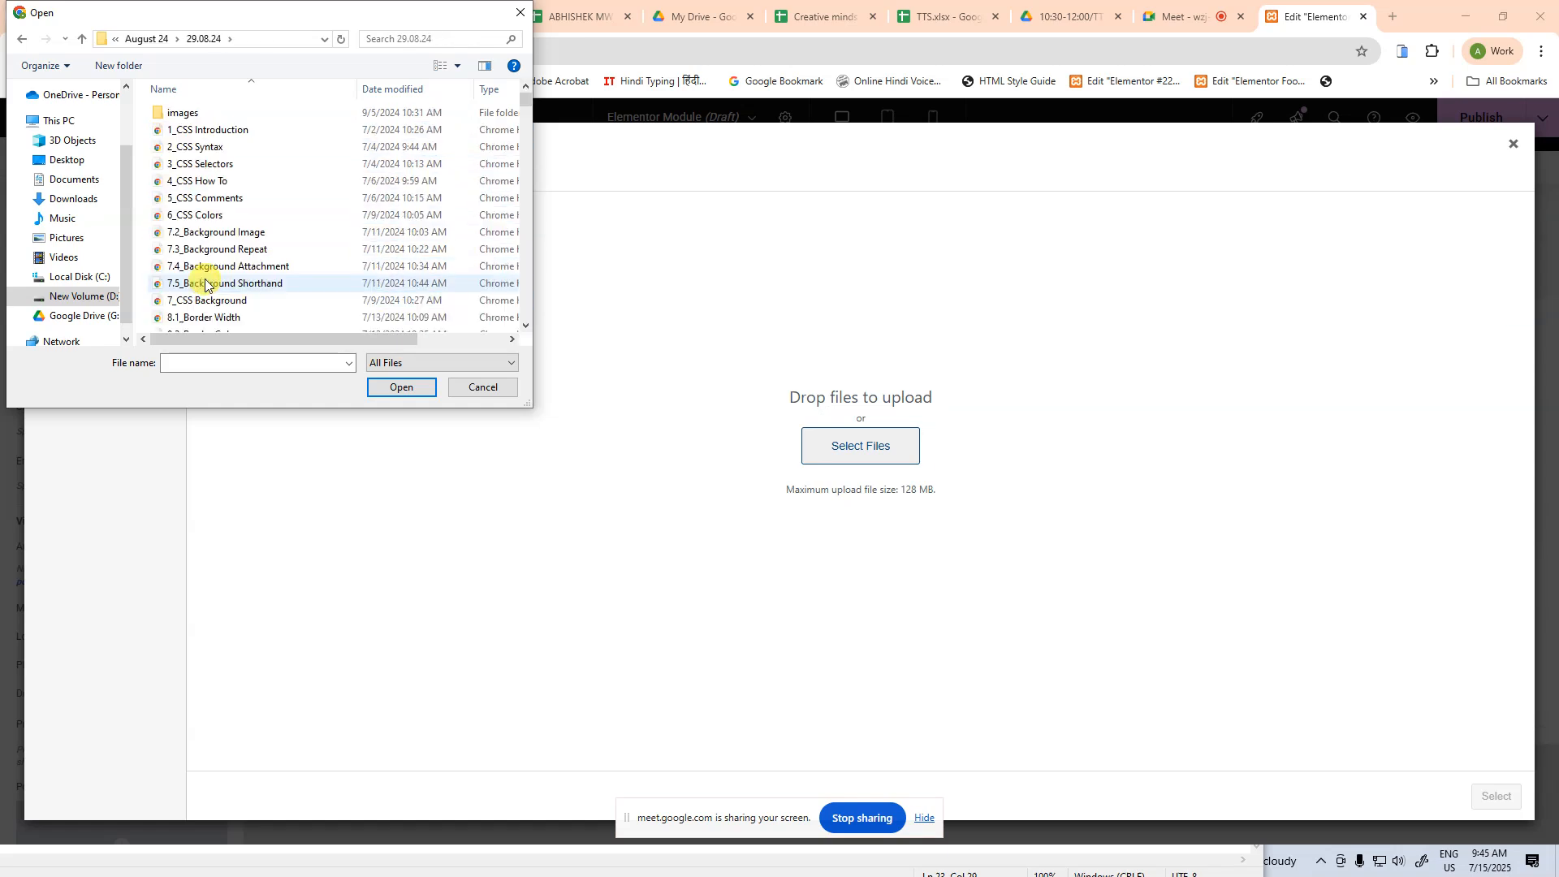
click(154, 40)
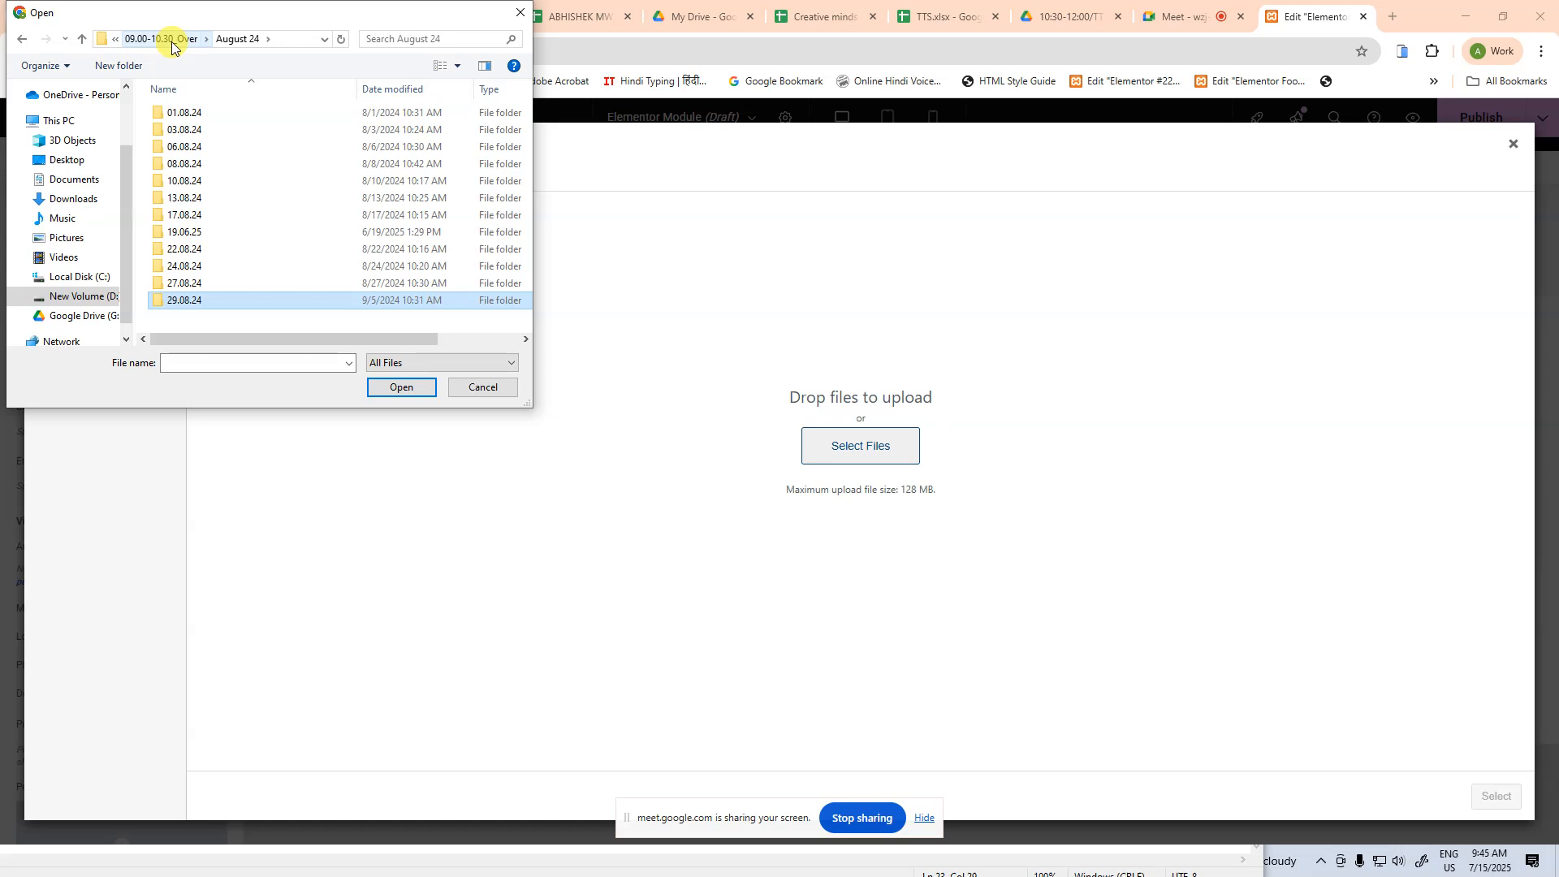
click(171, 42)
double_click(208, 215)
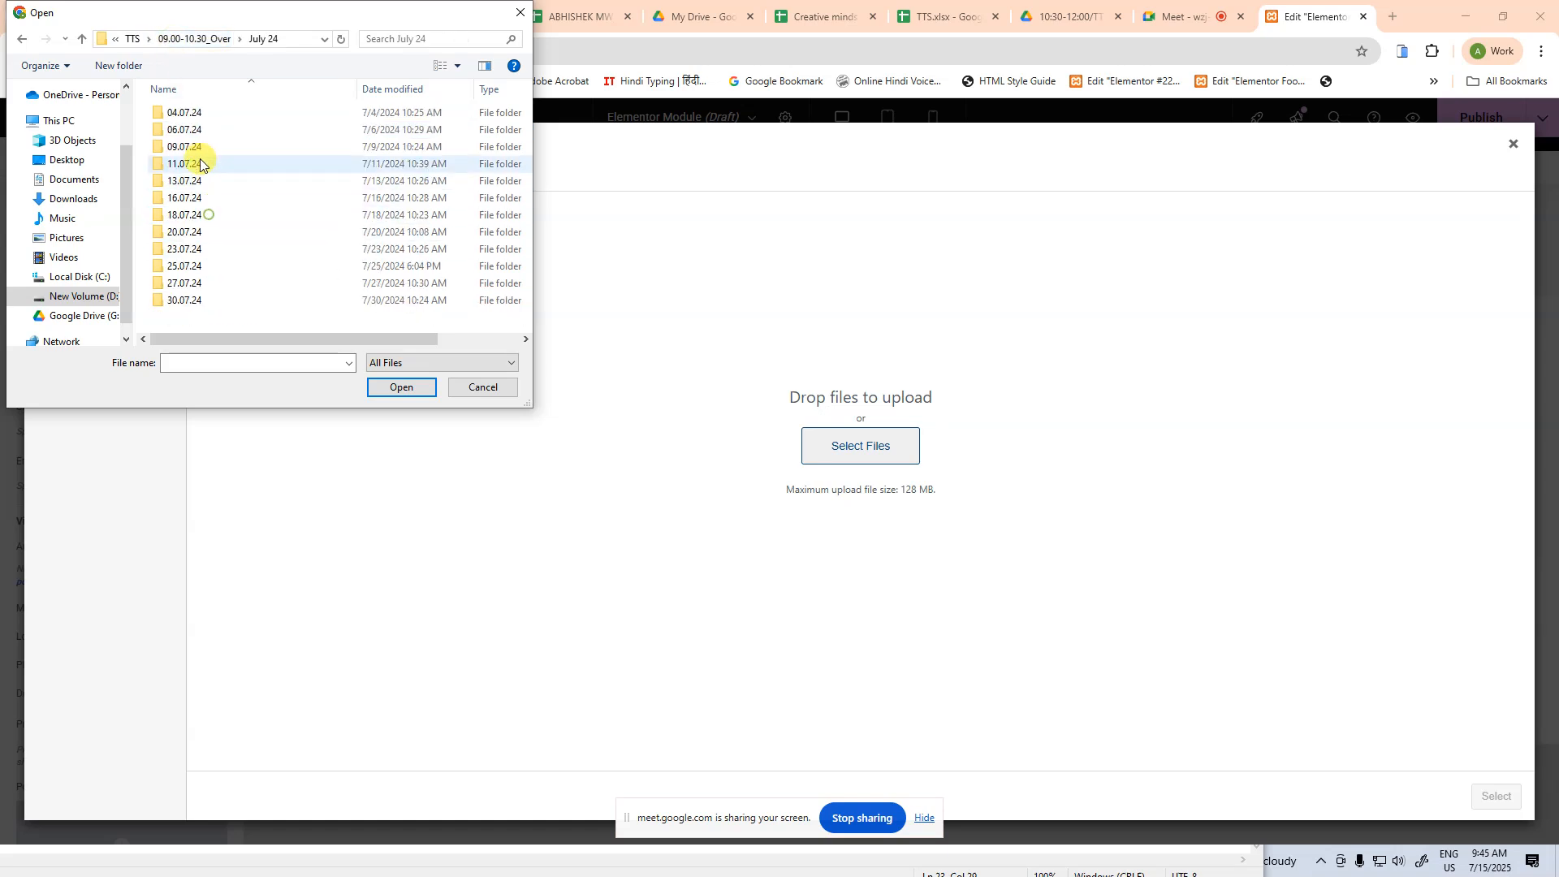
double_click(192, 112)
click(136, 39)
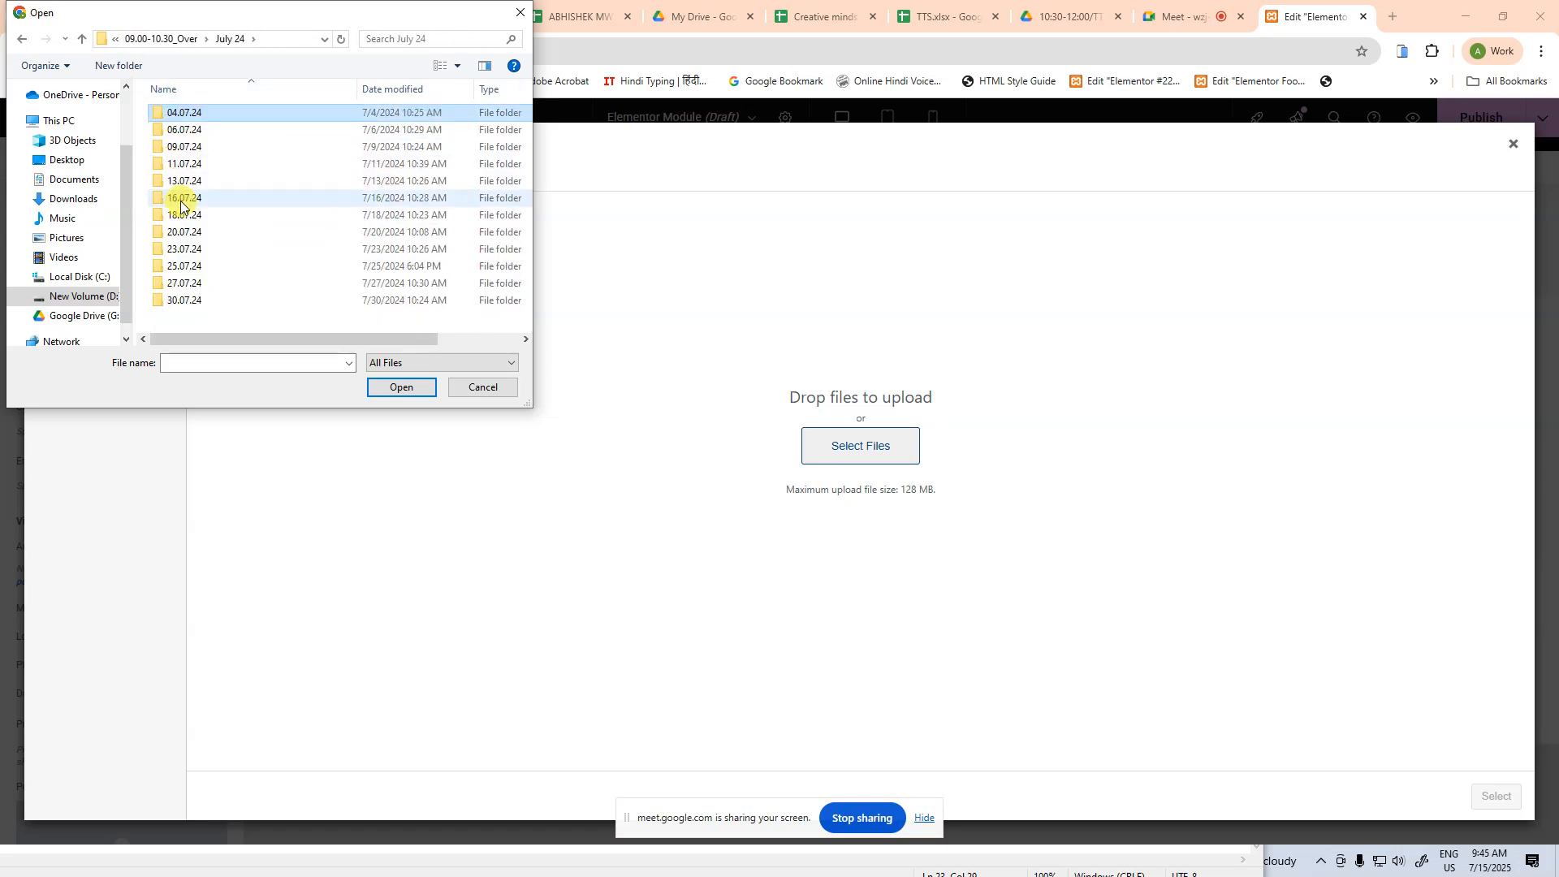
click(163, 39)
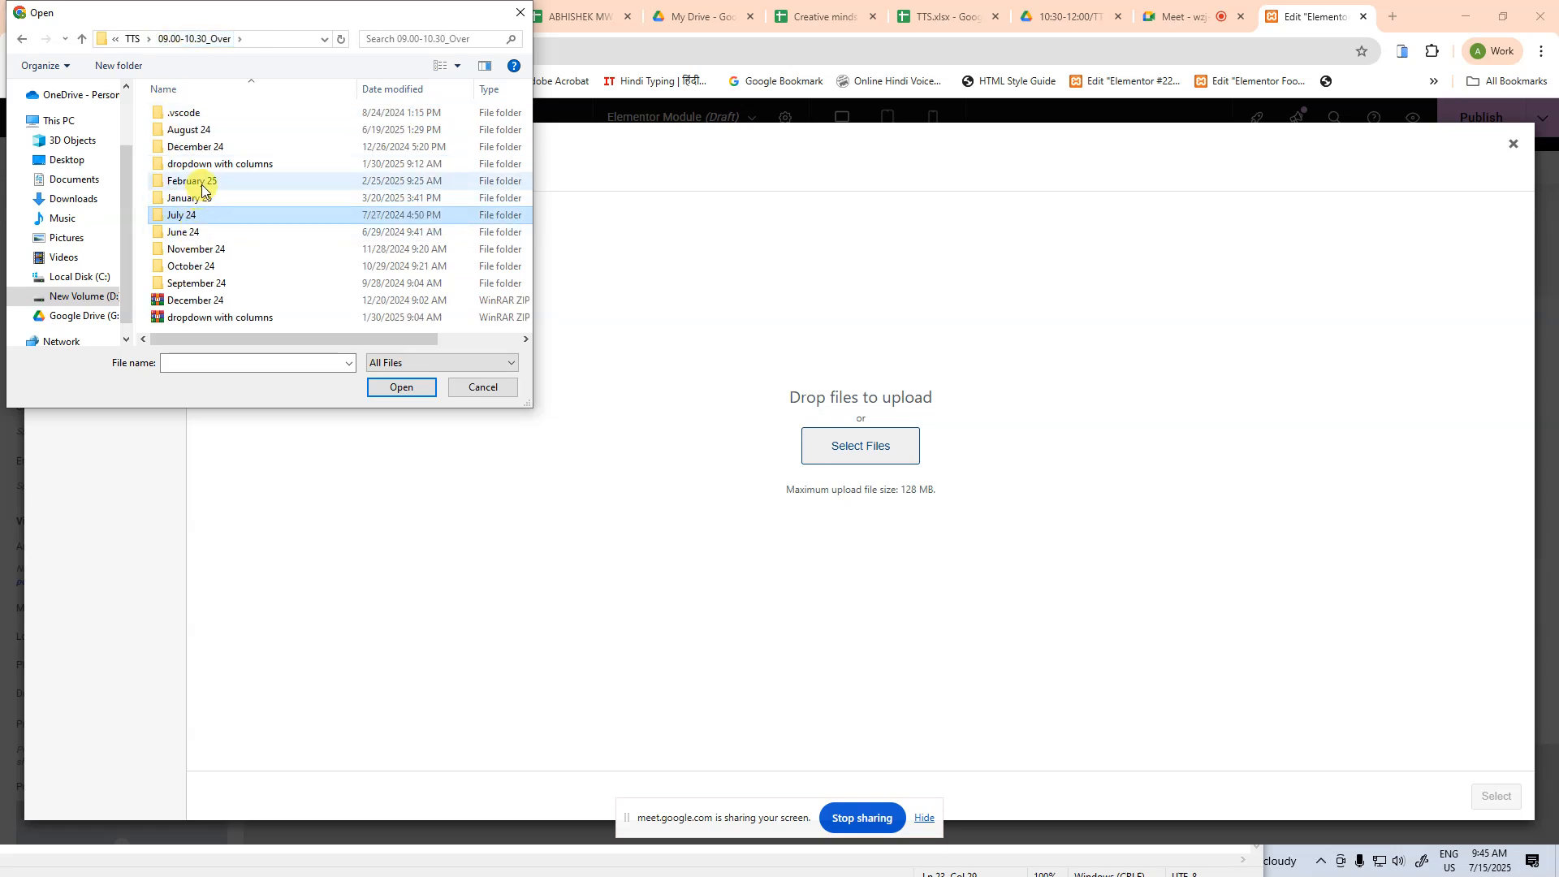
Go into June 24, check 01.06.24, and open the video folder under 29.06.24 and HTML Media
double_click(207, 232)
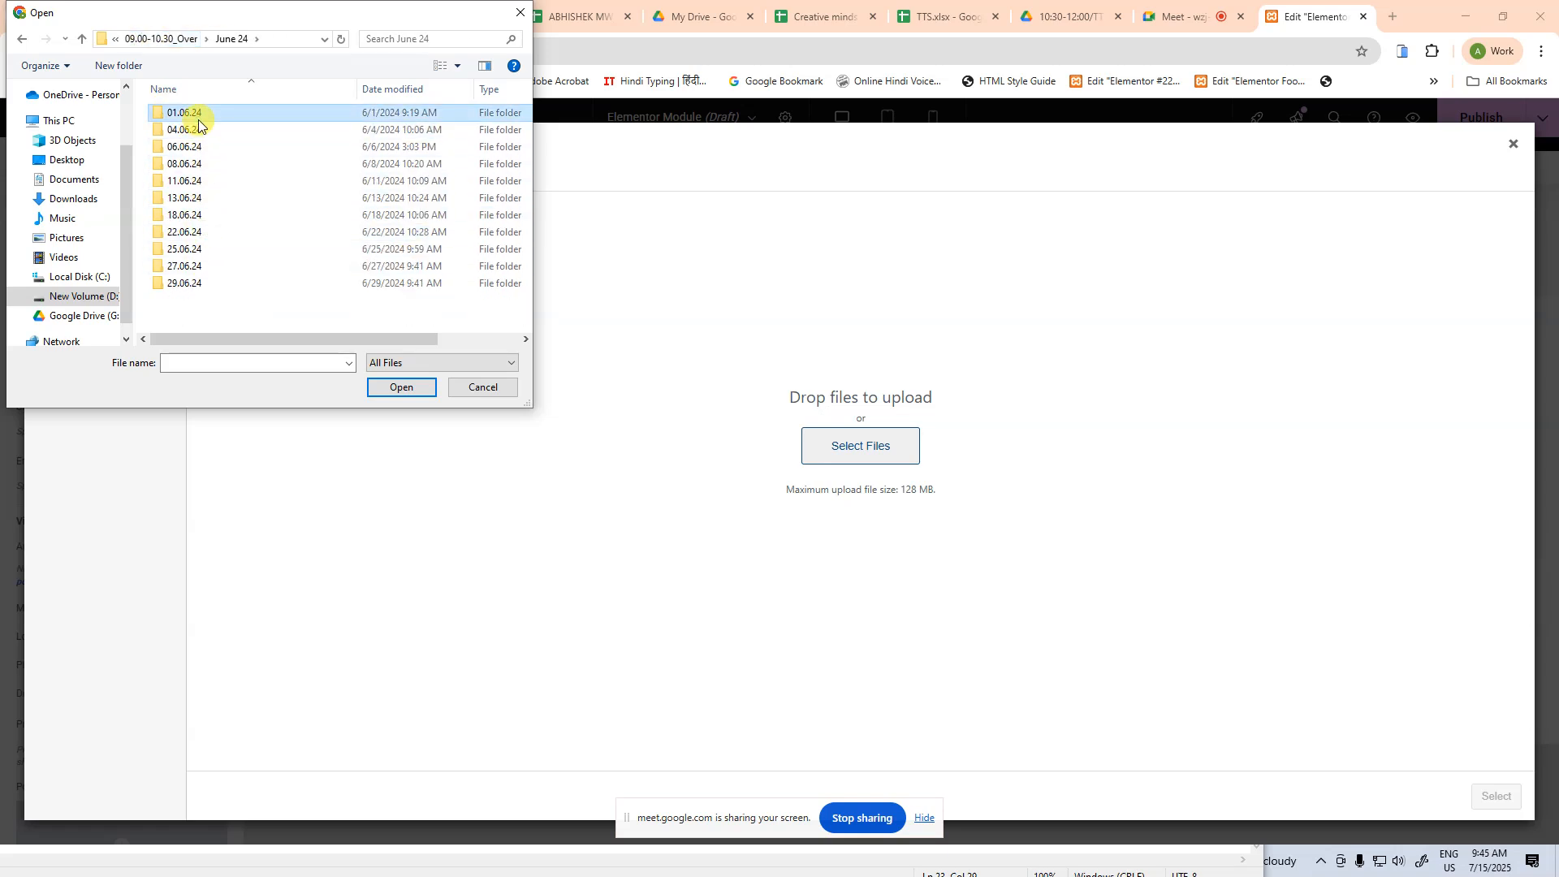
double_click(193, 115)
click(140, 39)
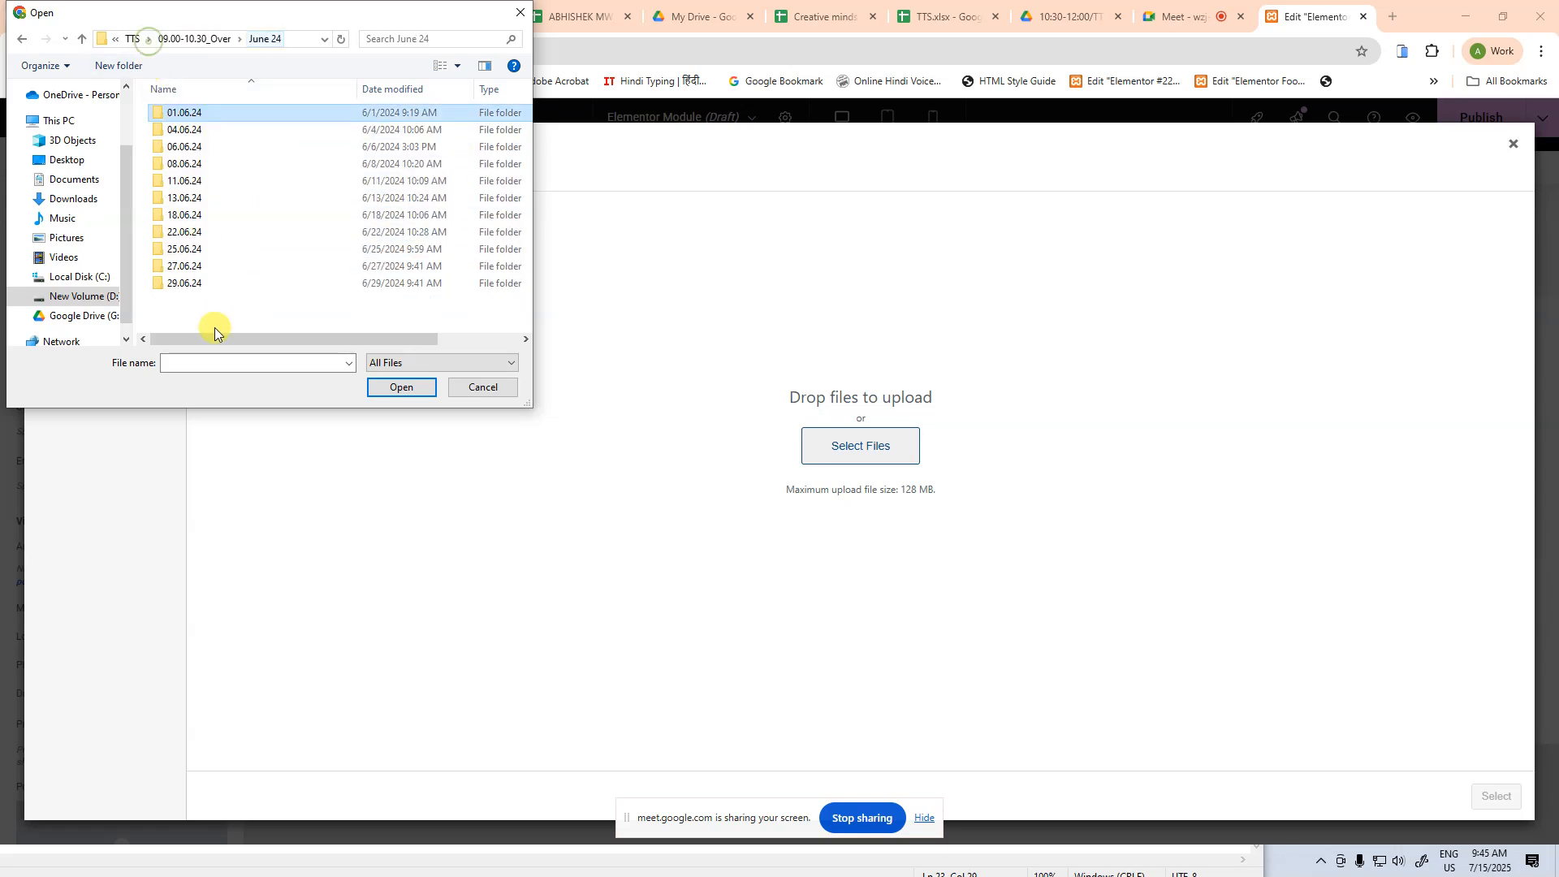
double_click(204, 286)
double_click(199, 113)
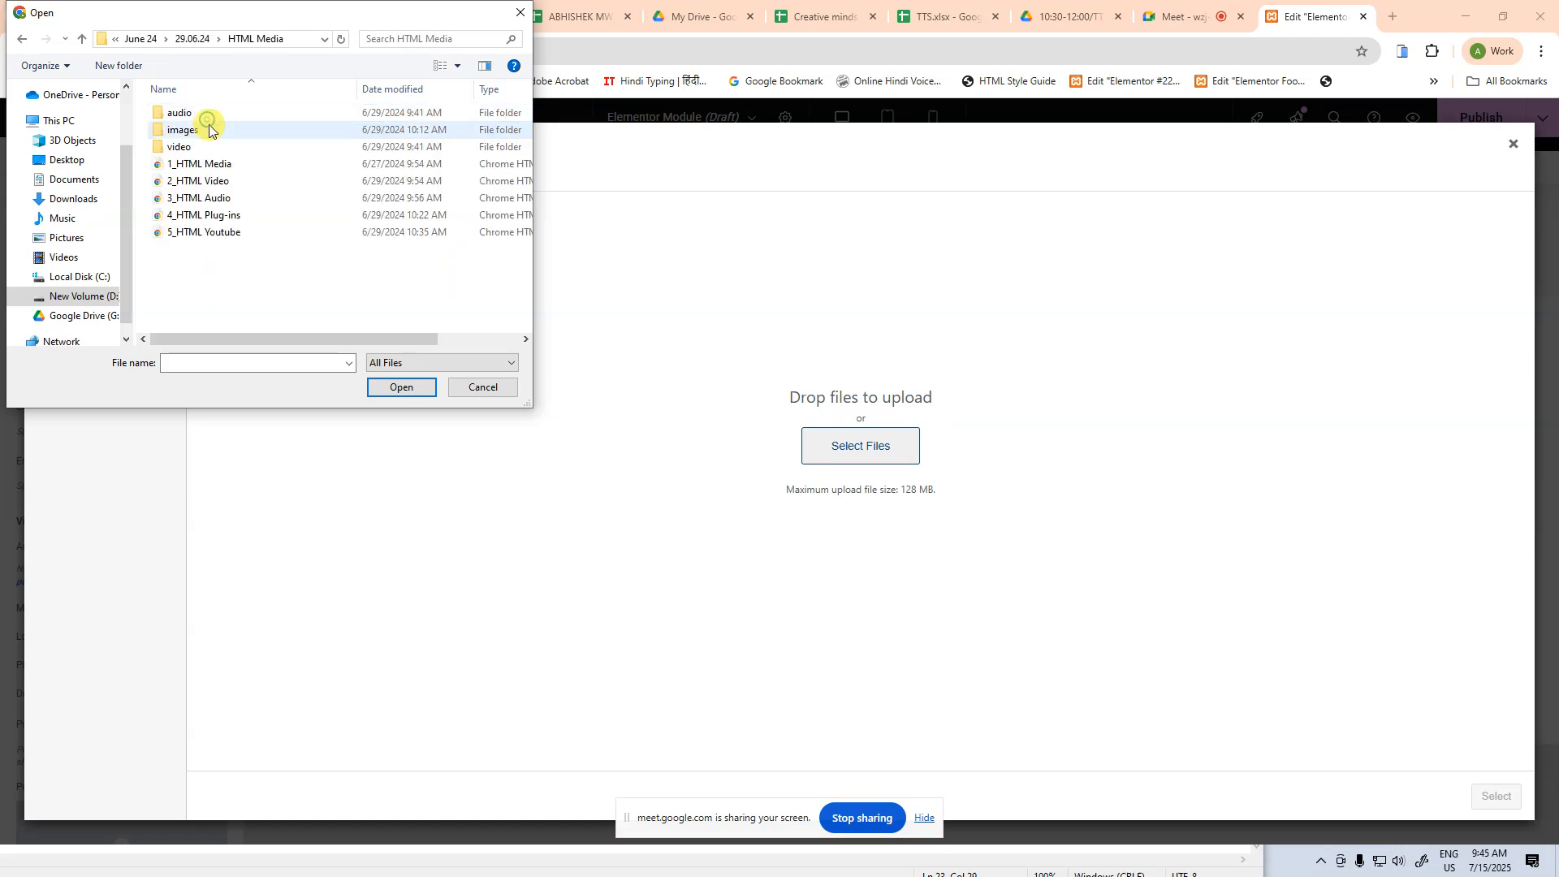
double_click(209, 148)
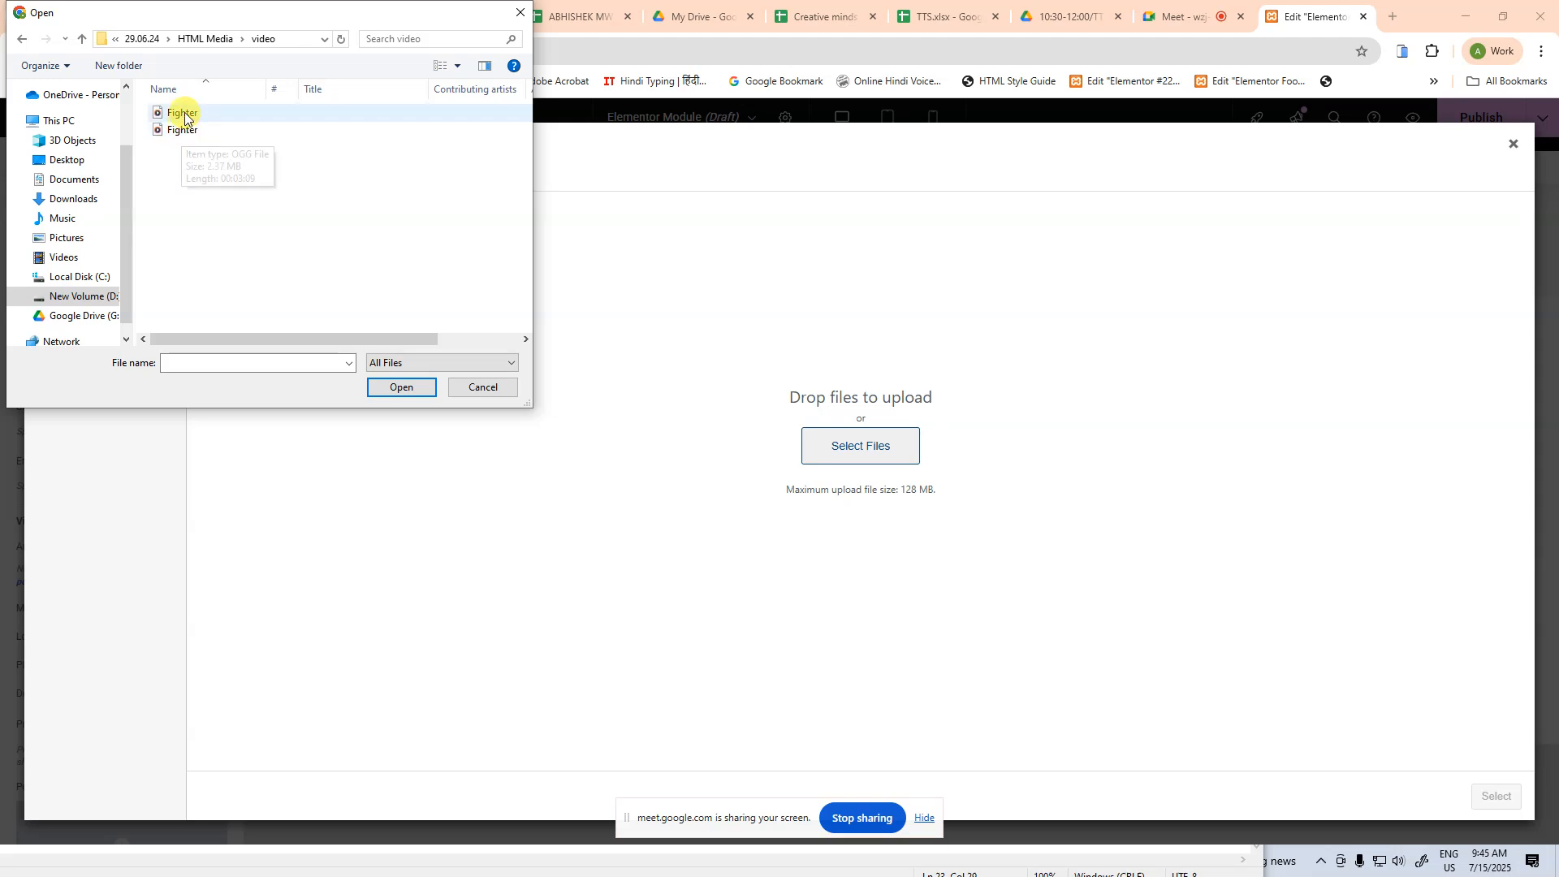
Upload Fighter.mp4 to the media library and select it as the Video widget's file
click(185, 116)
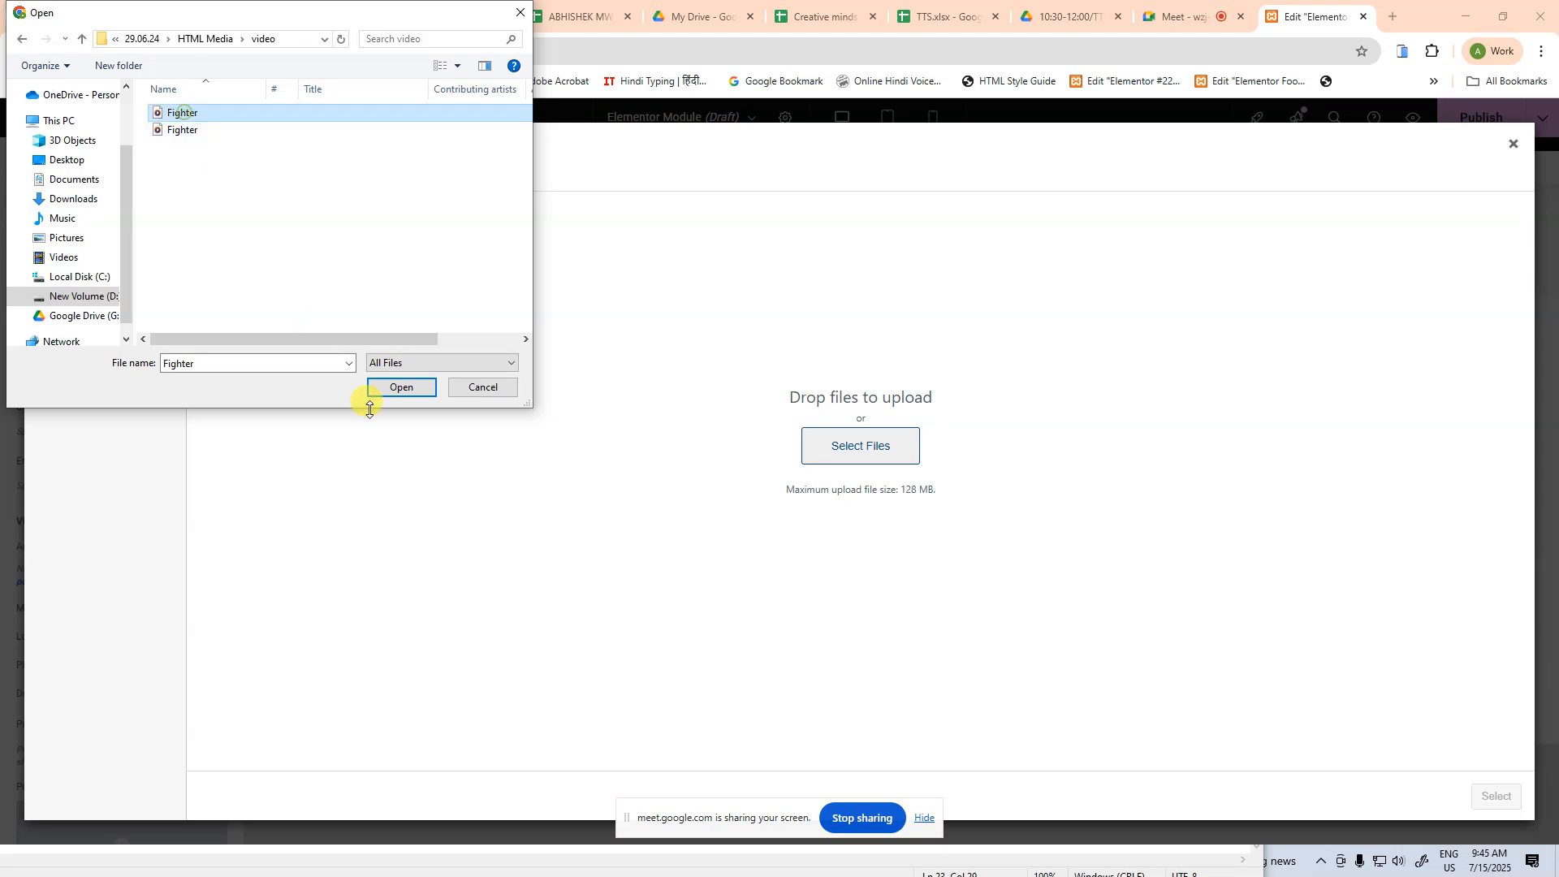
click(388, 388)
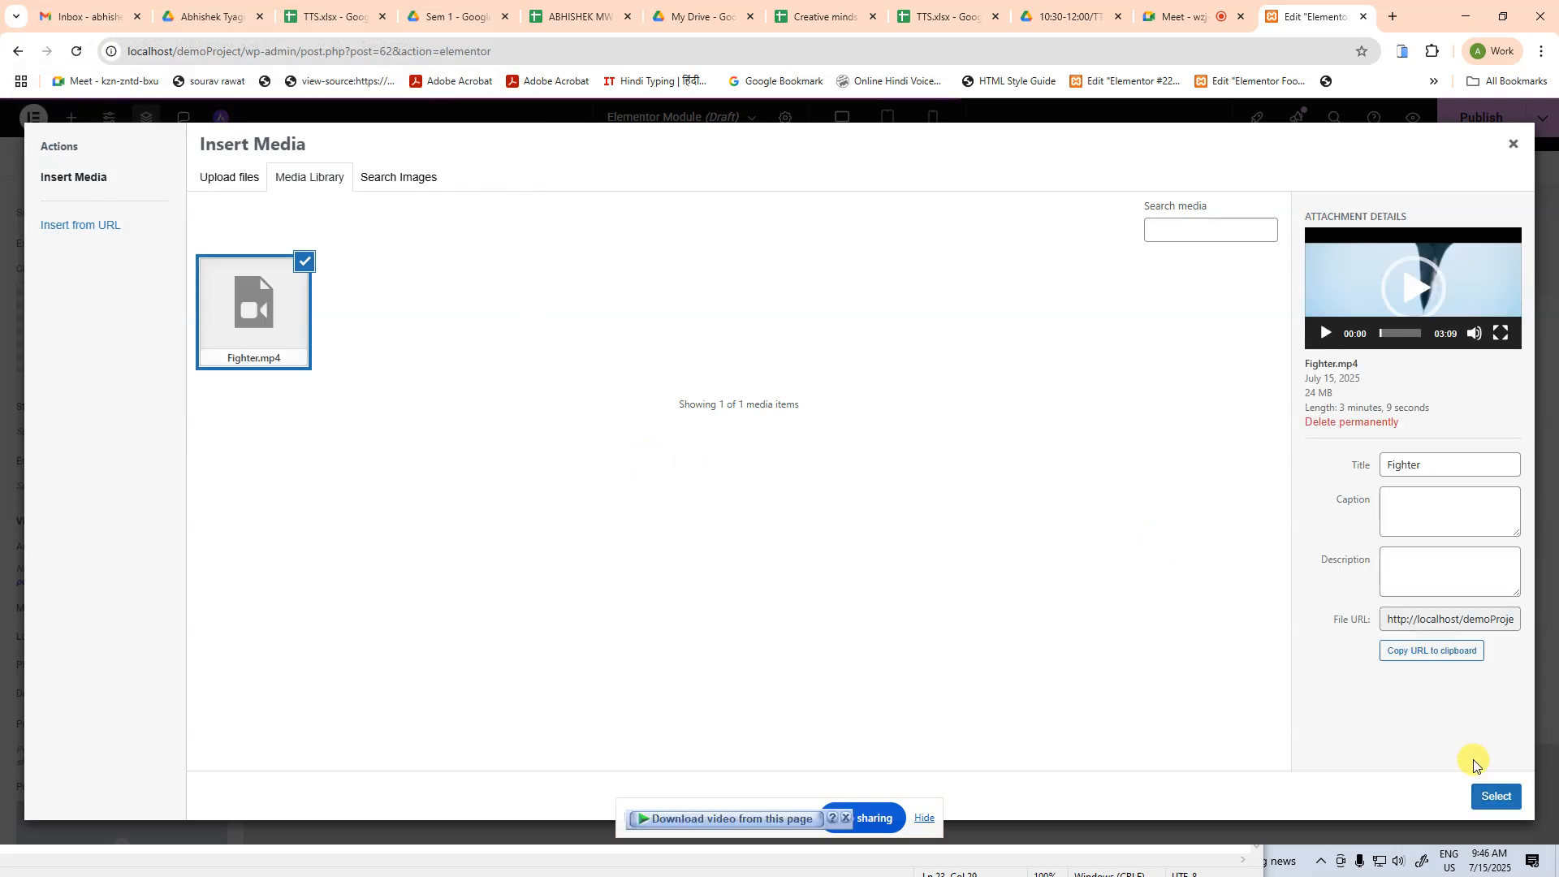
click(1485, 799)
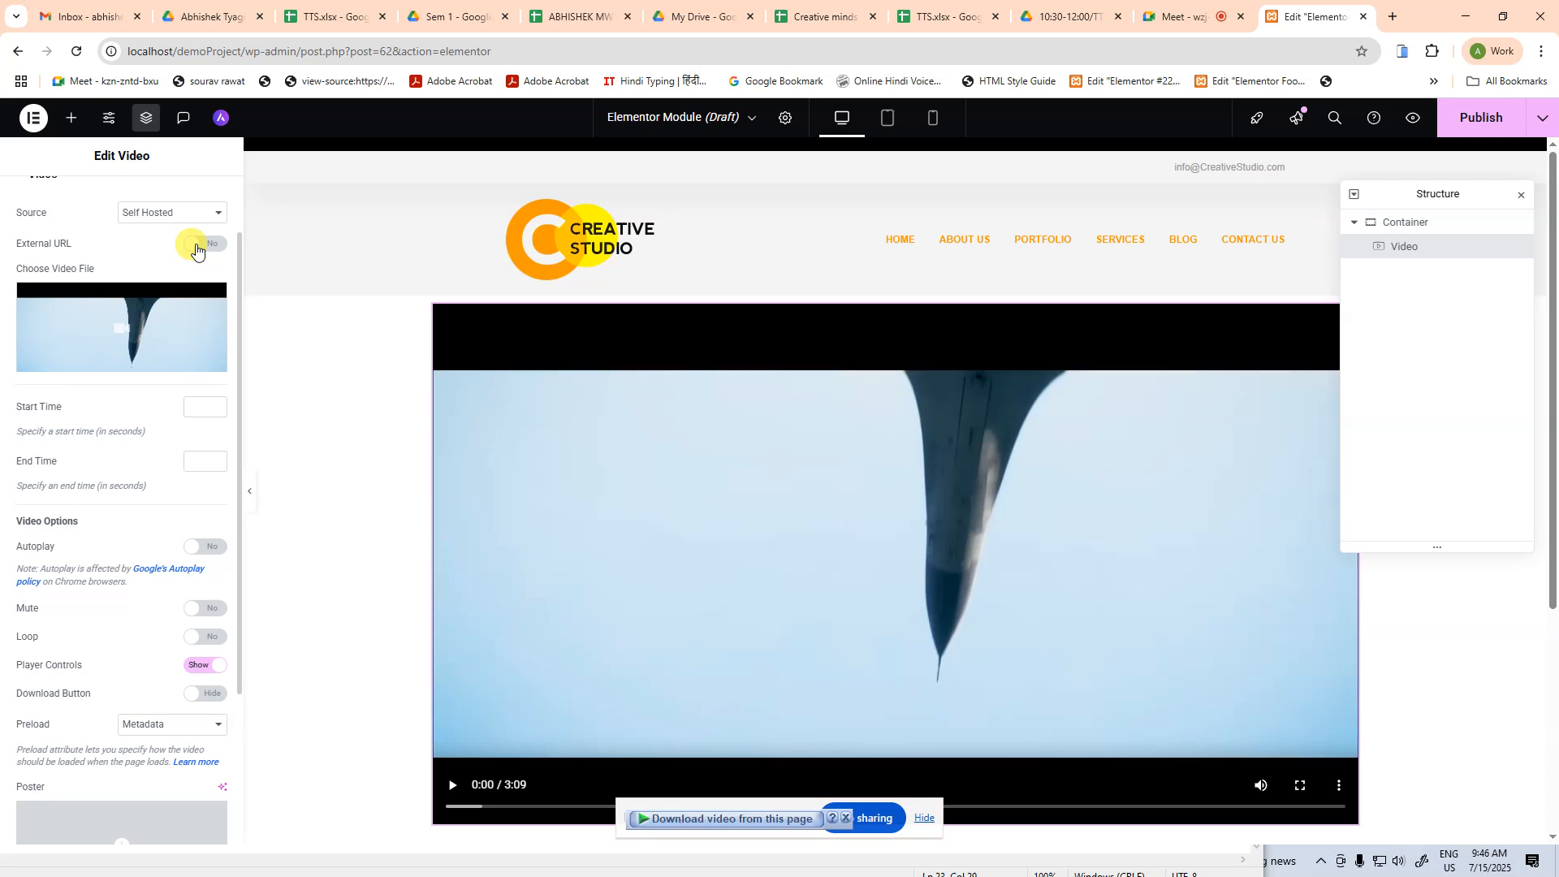
Turn the Video widget's External URL option on and back off
click(196, 245)
click(196, 245)
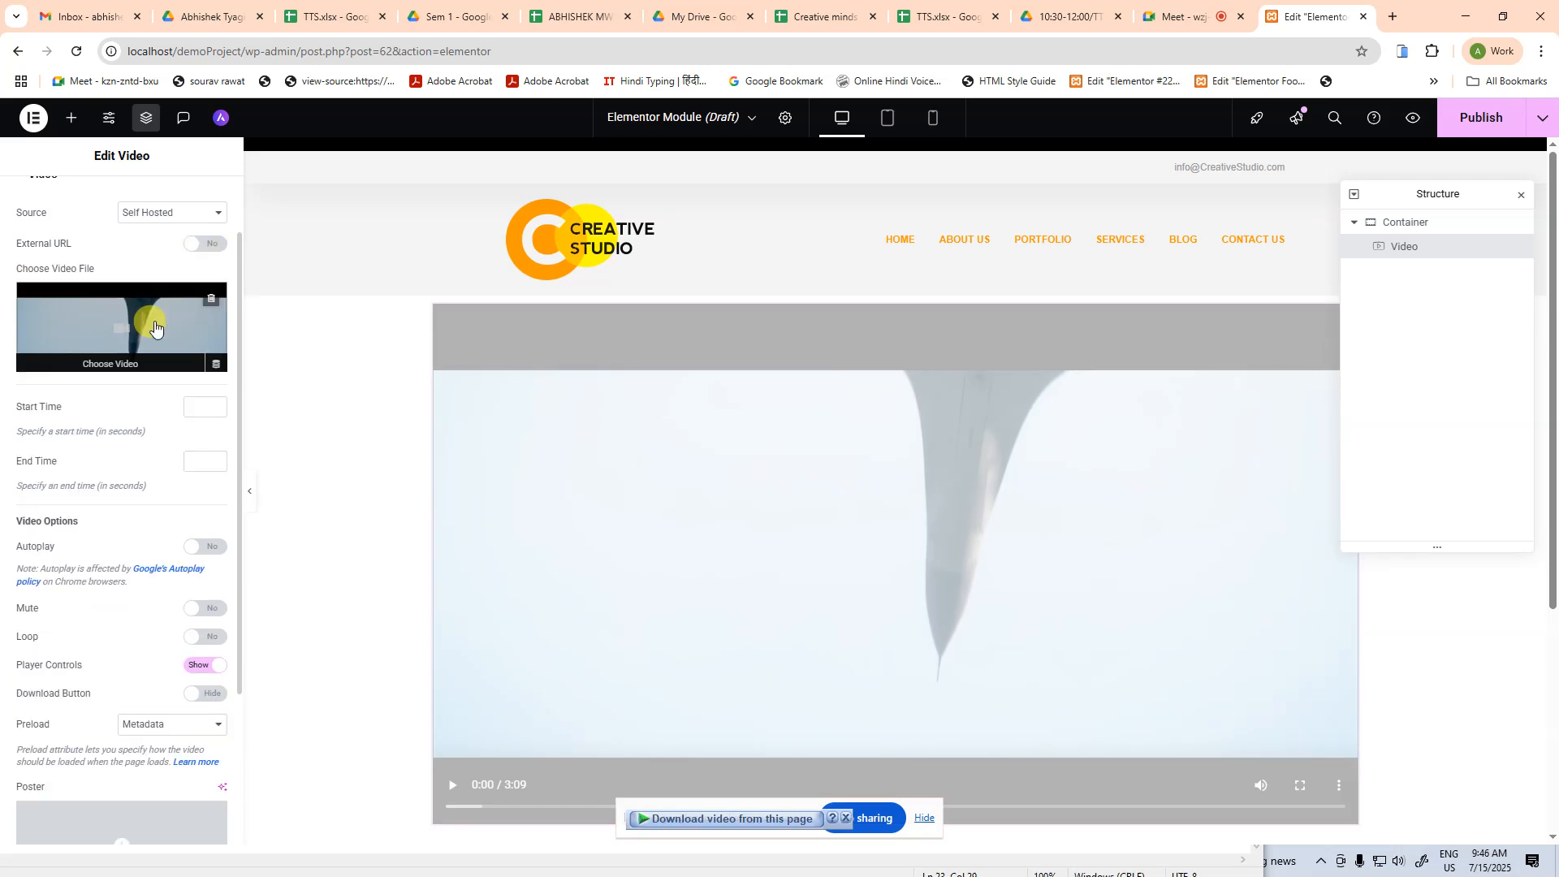
scroll(786, 640, down, 2)
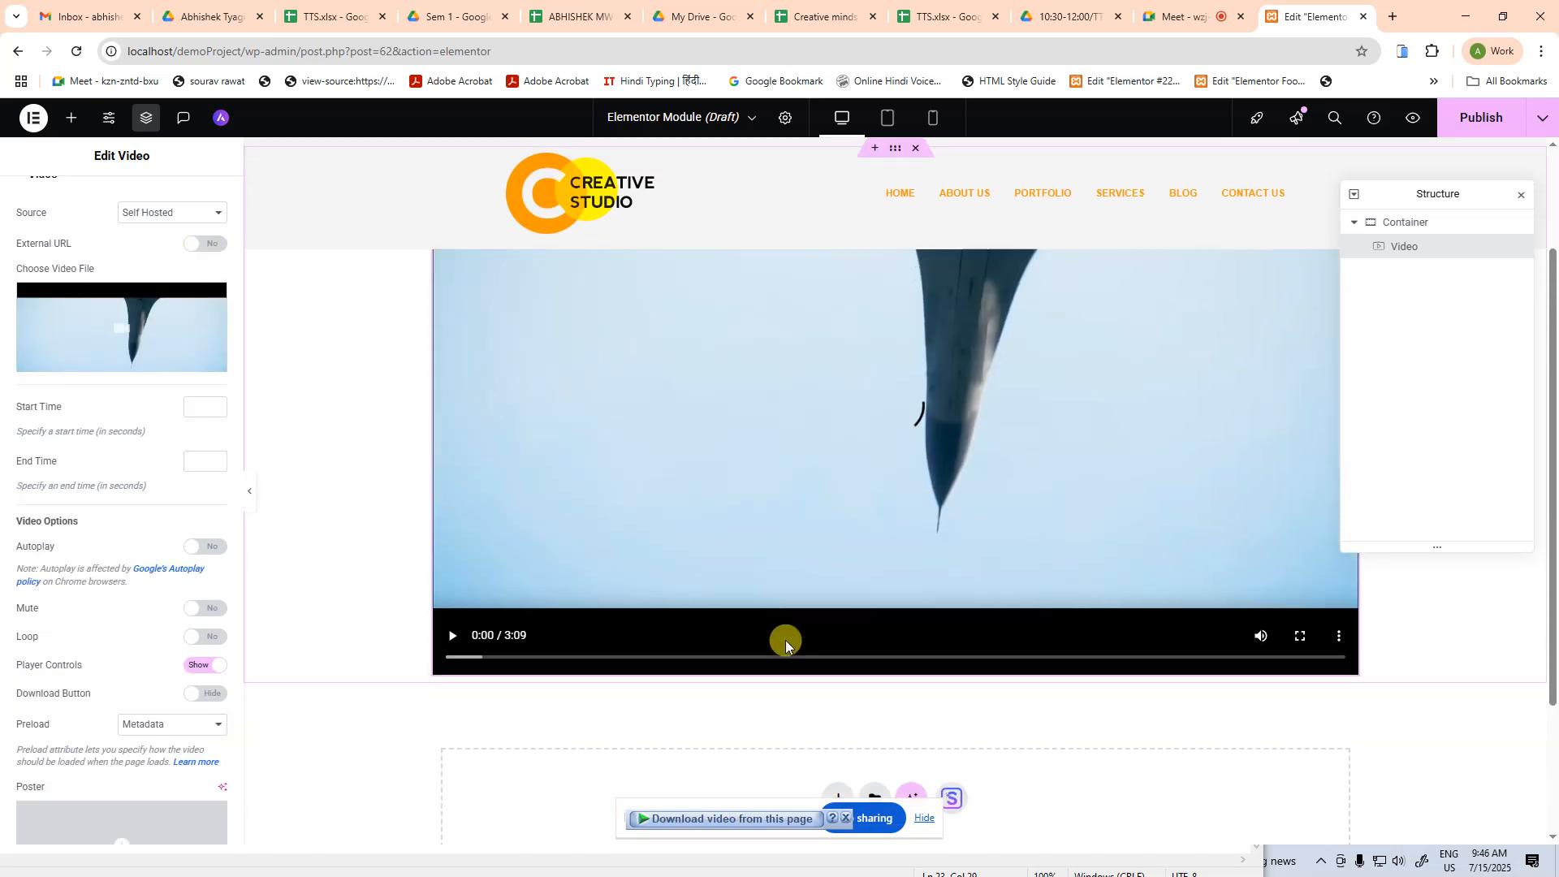
Play the self-hosted Fighter video briefly in the page preview and pause it
click(455, 627)
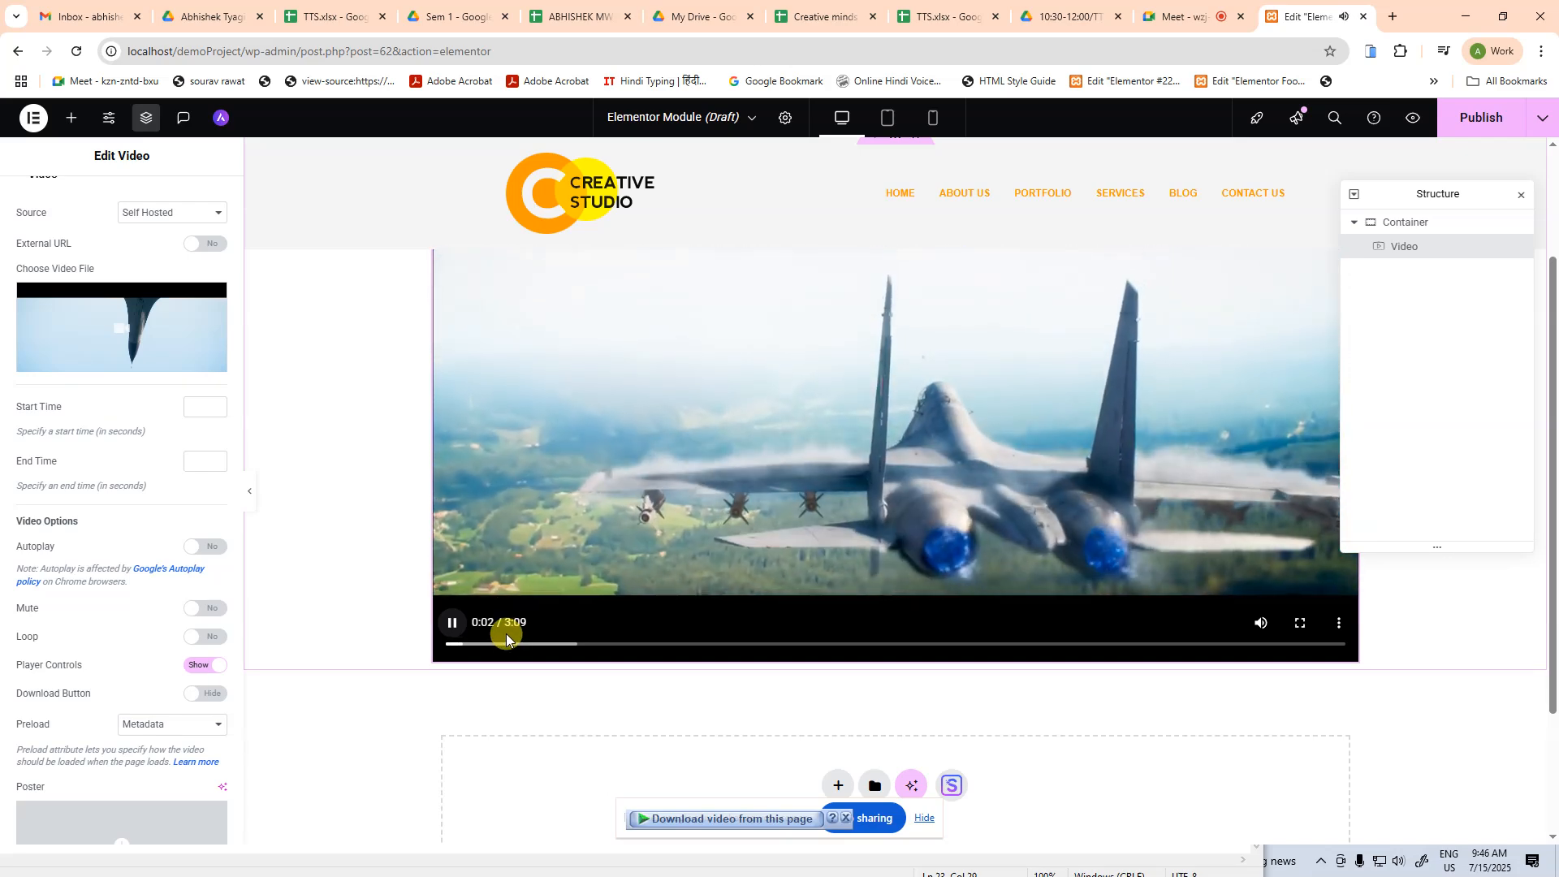
click(453, 627)
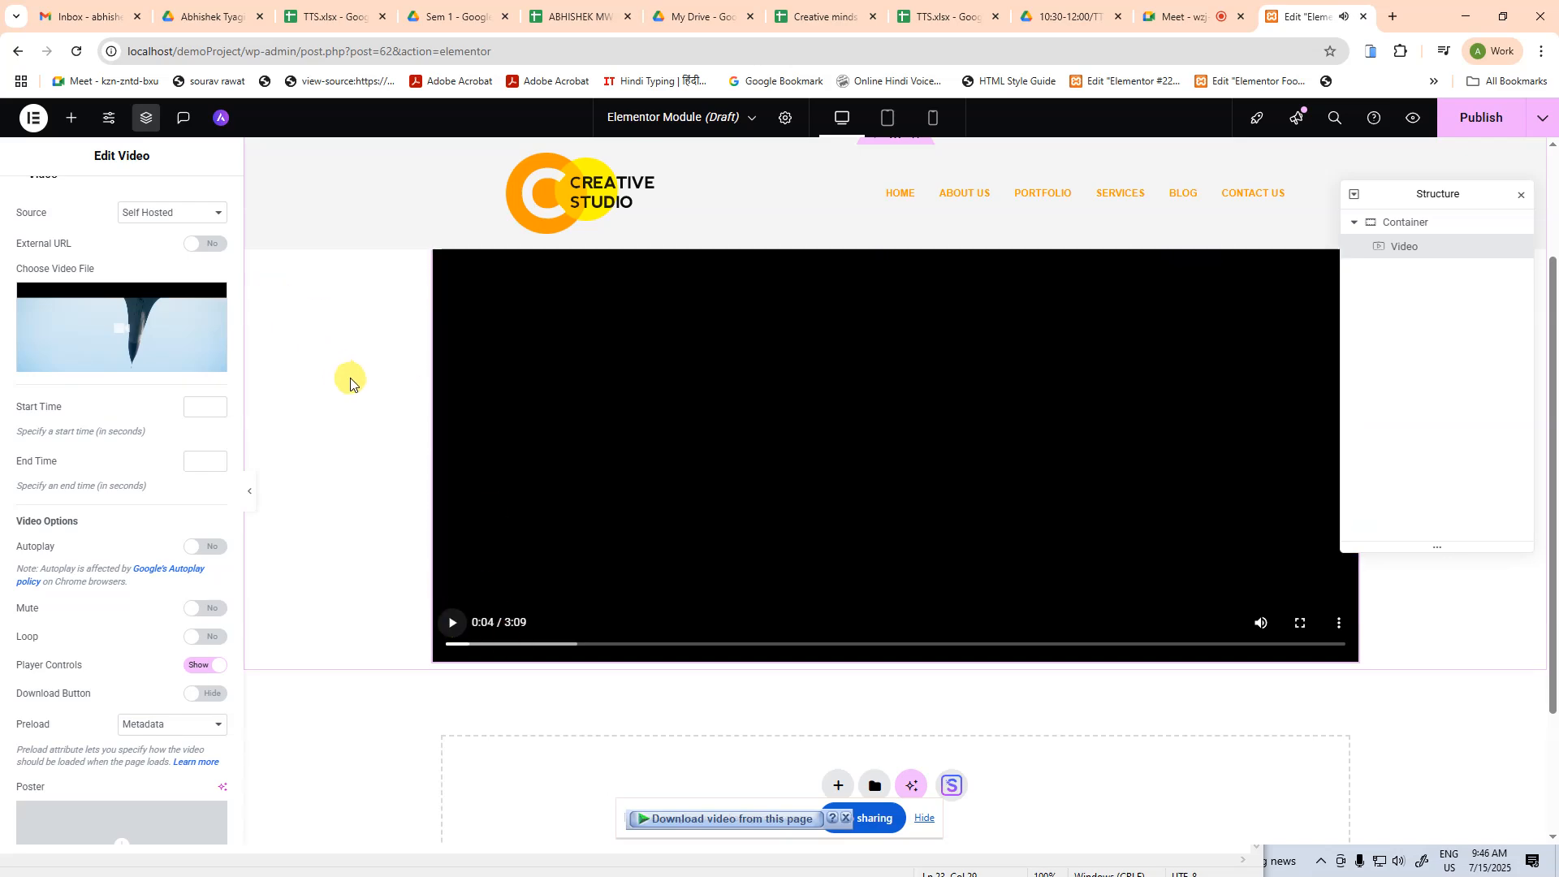
scroll(28, 435, down, 3)
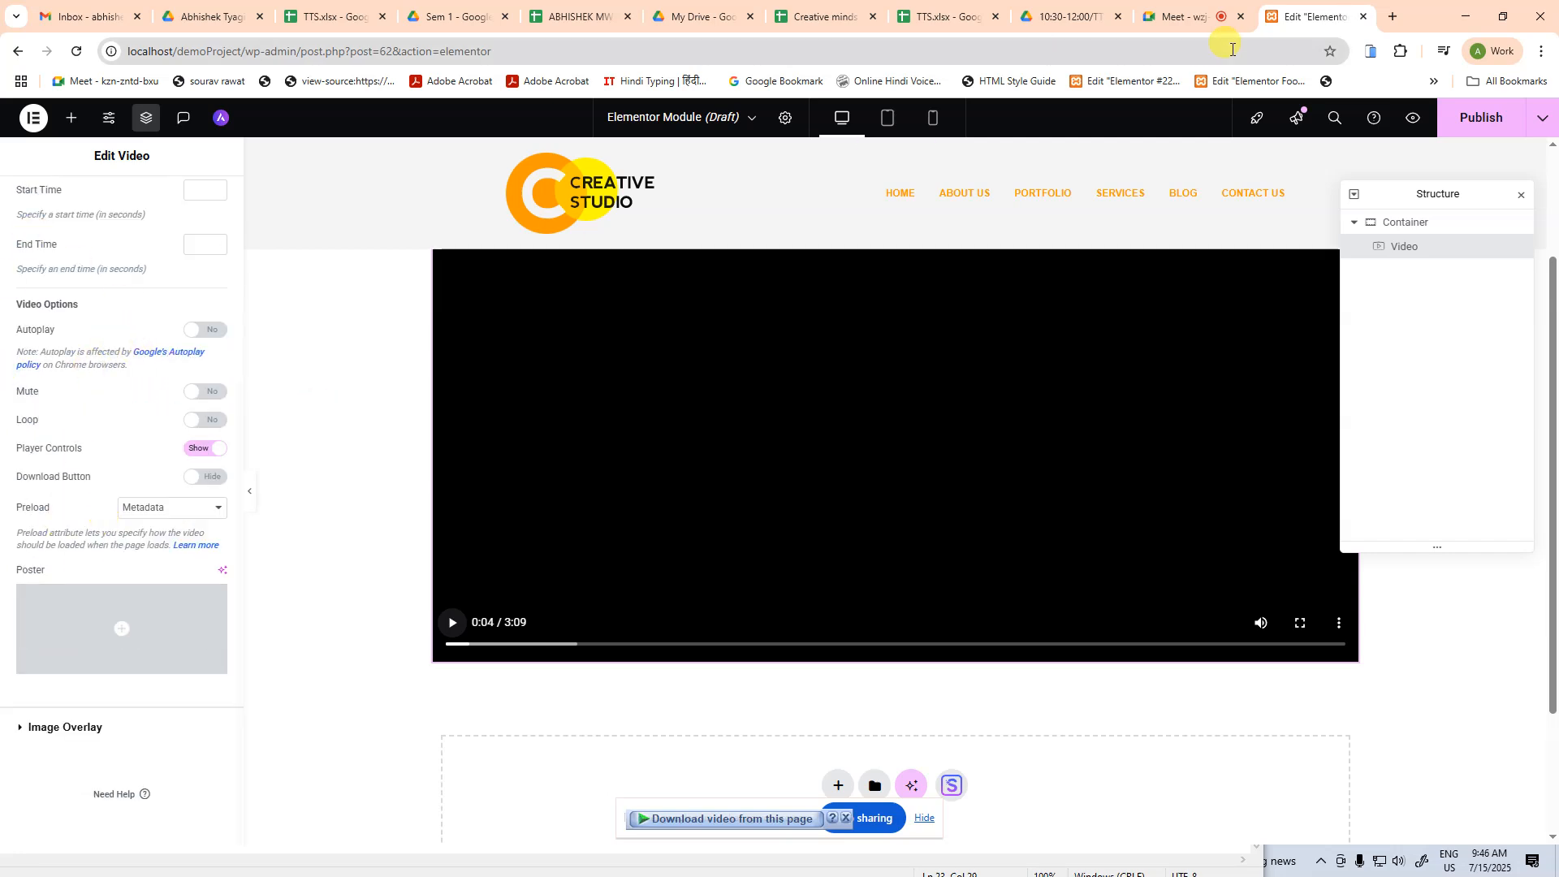
Search Google in a new browser tab for "fighter movie poster"
click(1395, 18)
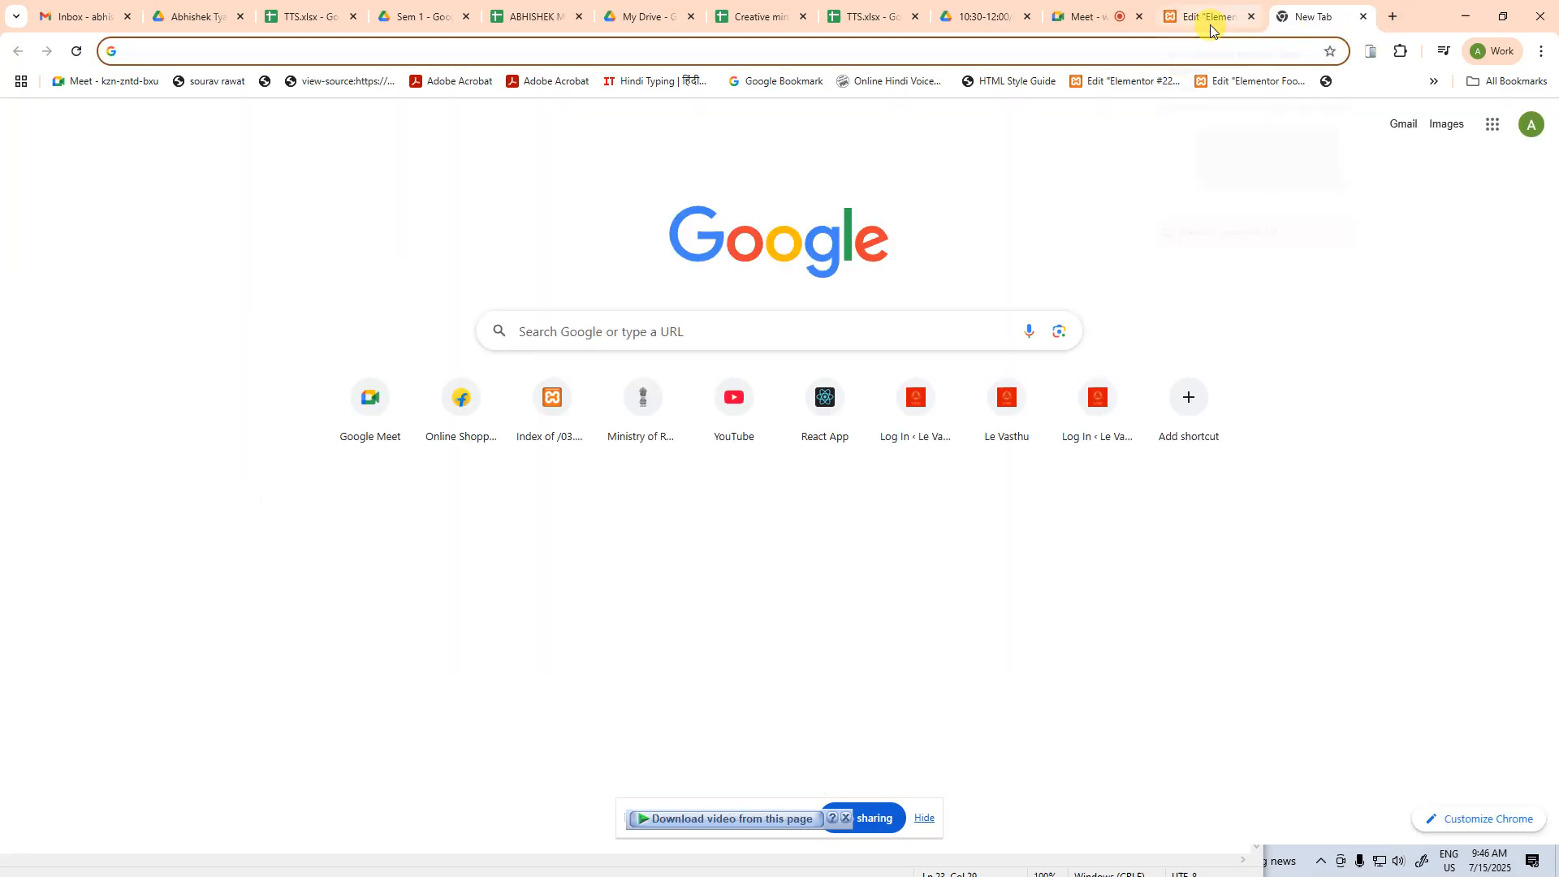
text(fighter movie)
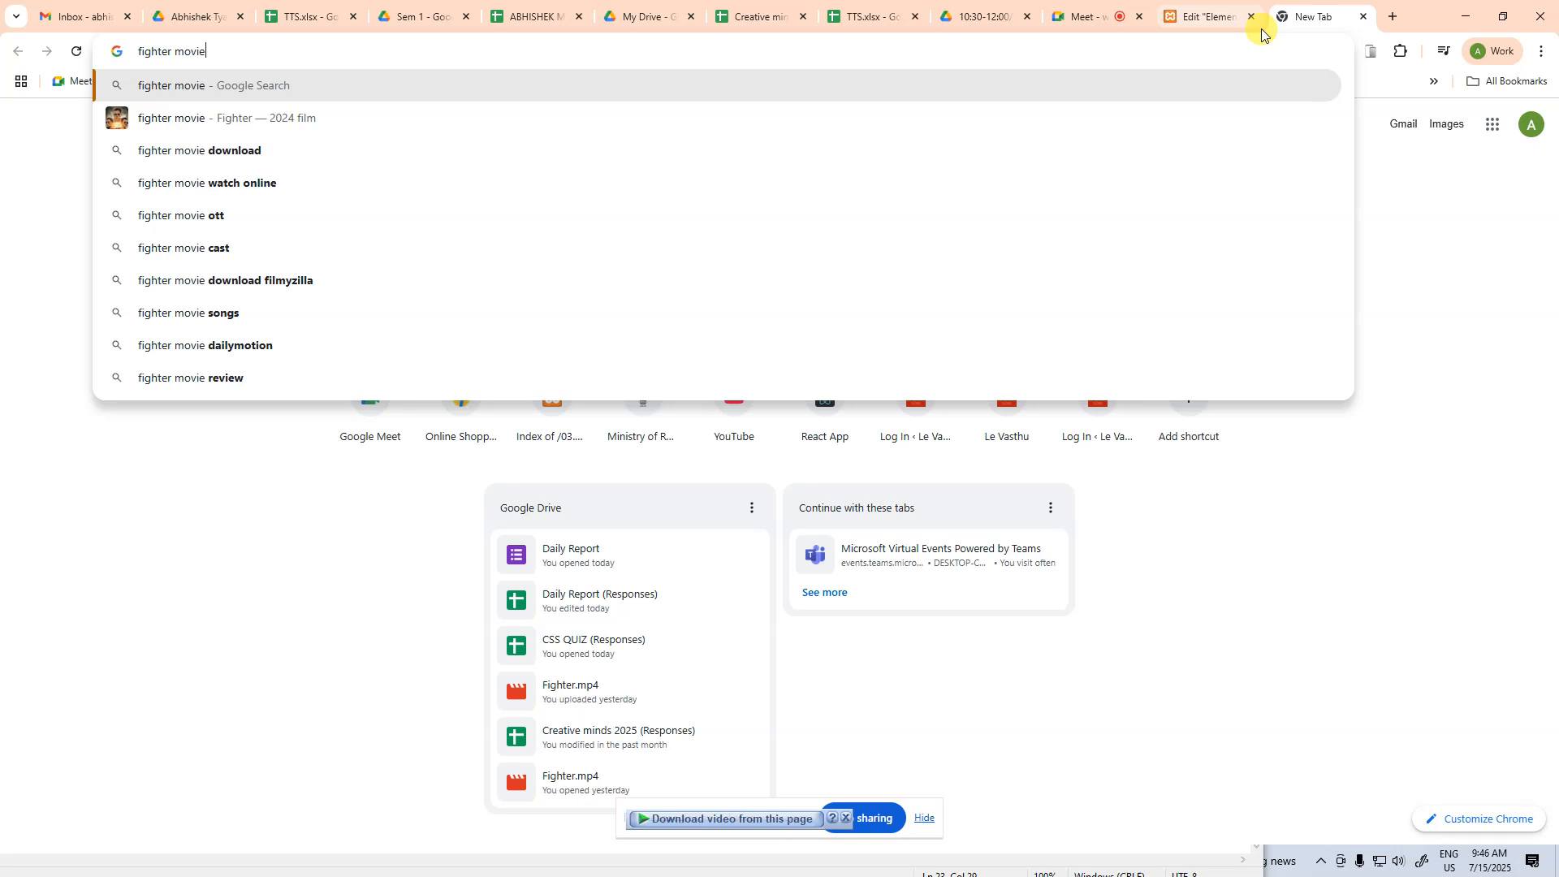
text(  poster)
key(Return)
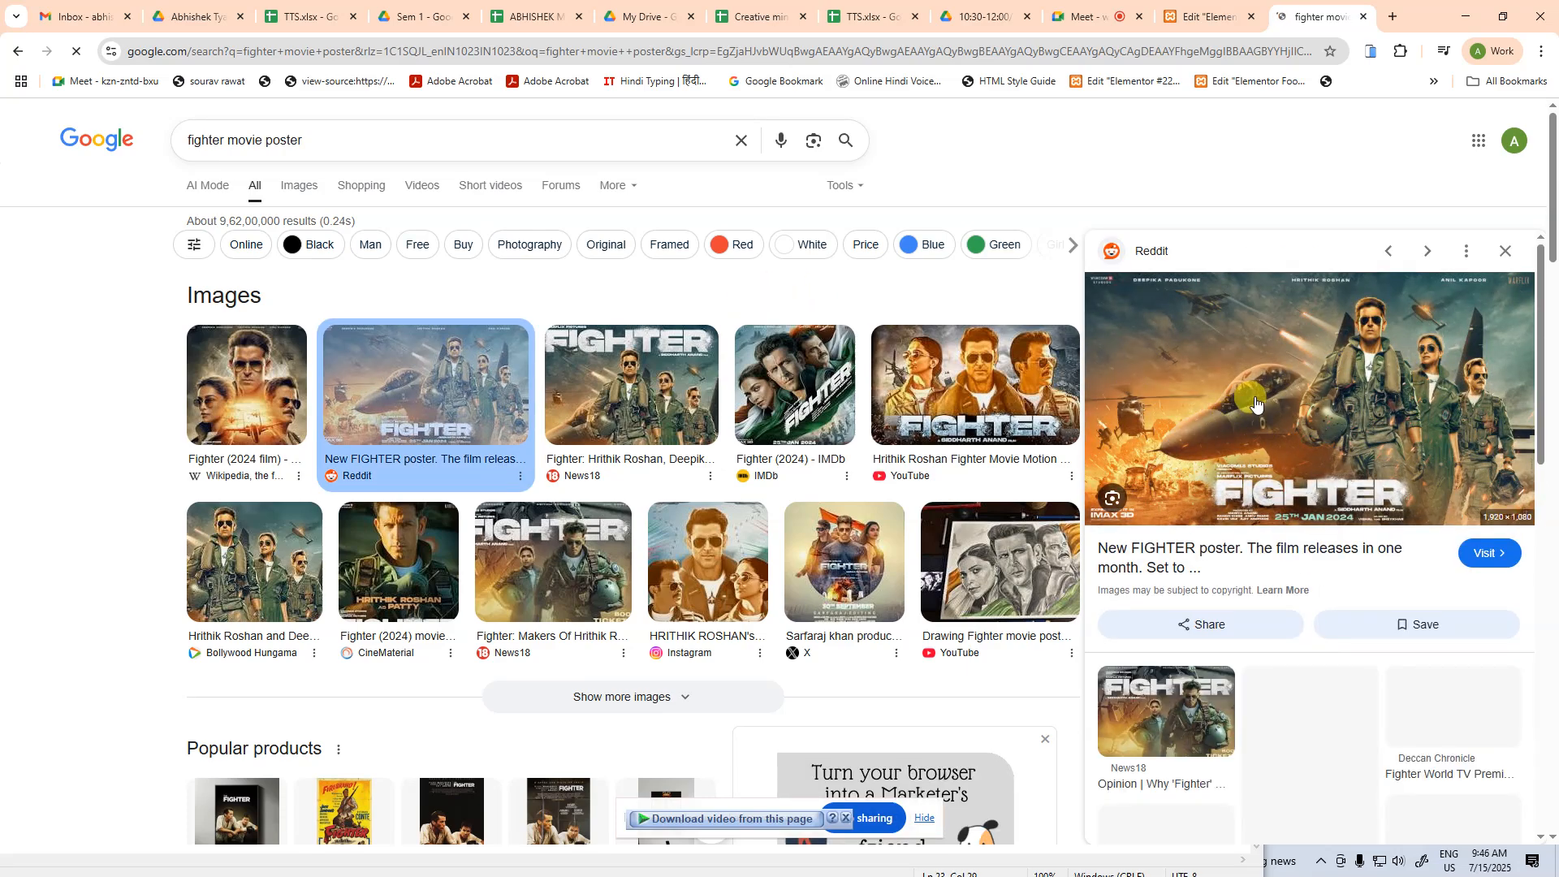
Open the landscape Fighter poster from Reddit in its own tab and save the full-size image to the desktop
right_click(1257, 403)
click(1343, 613)
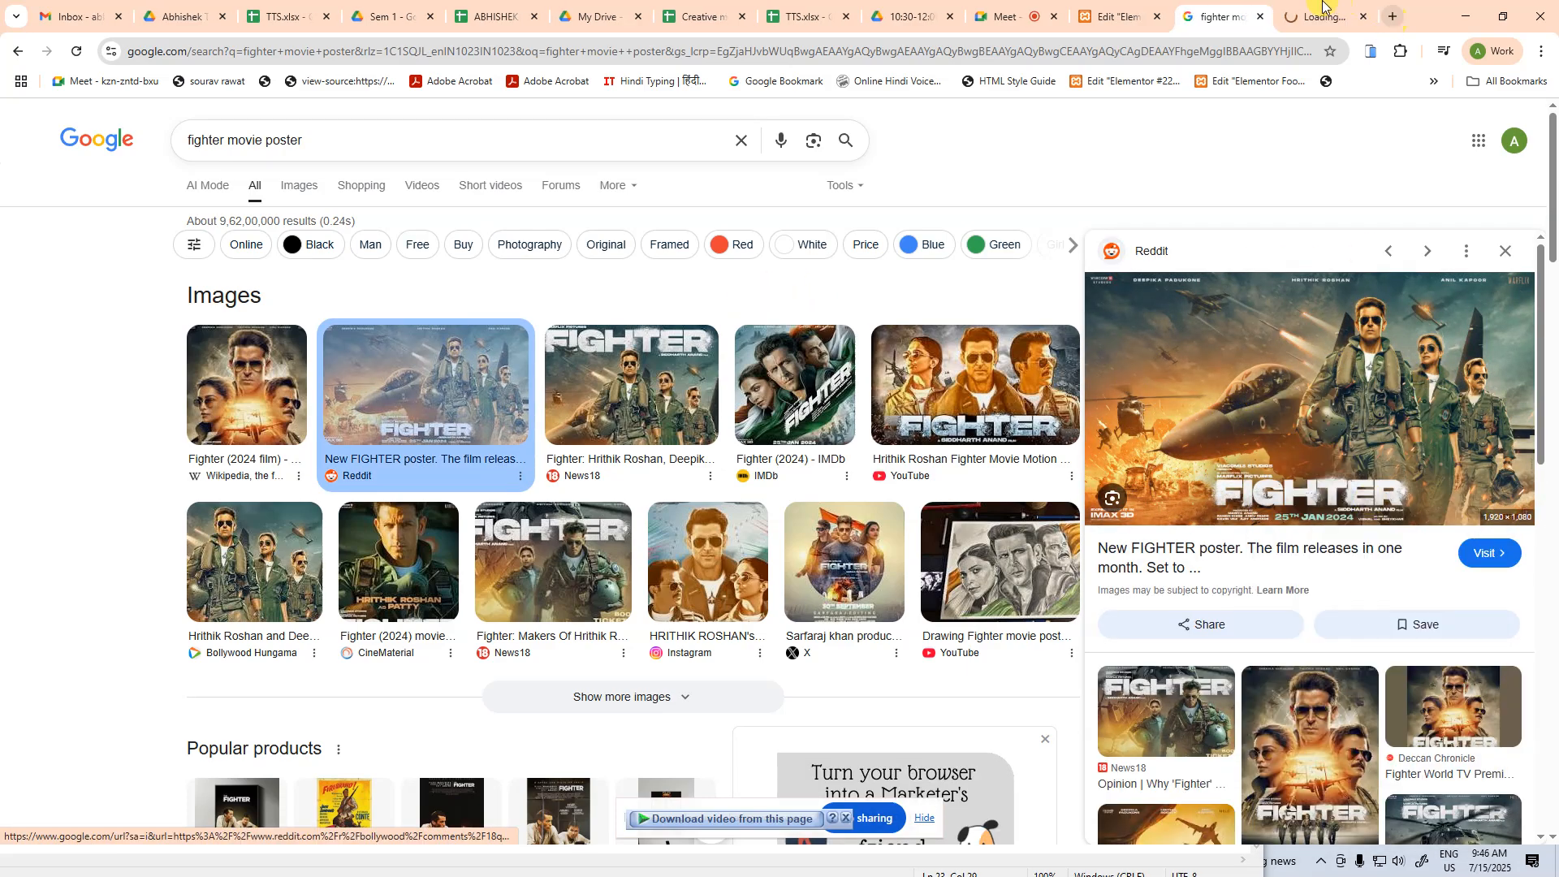
click(1318, 12)
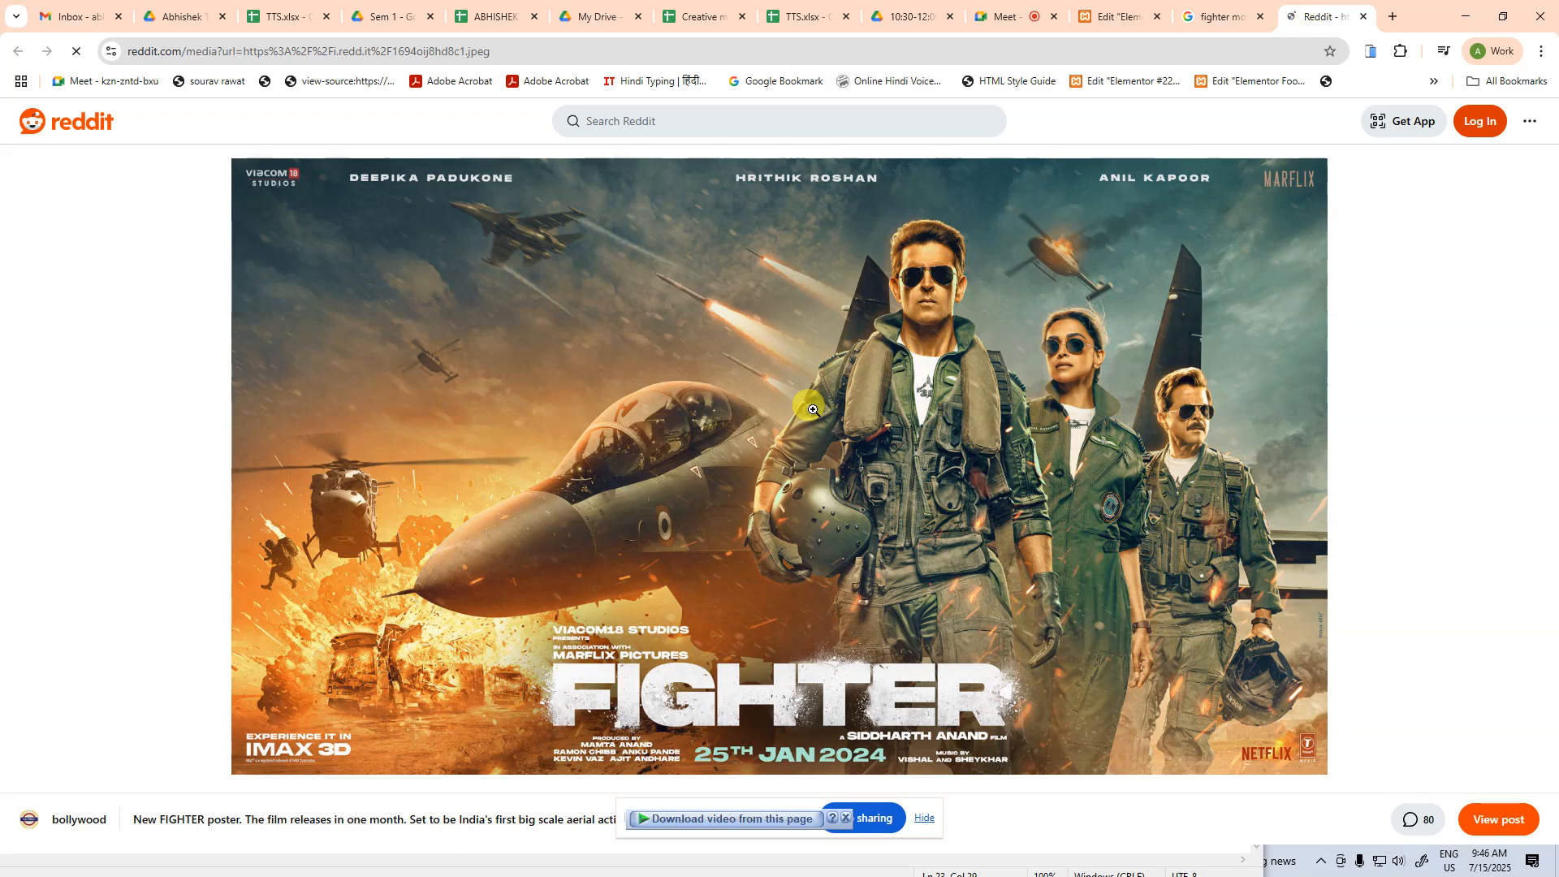
click(922, 412)
click(841, 401)
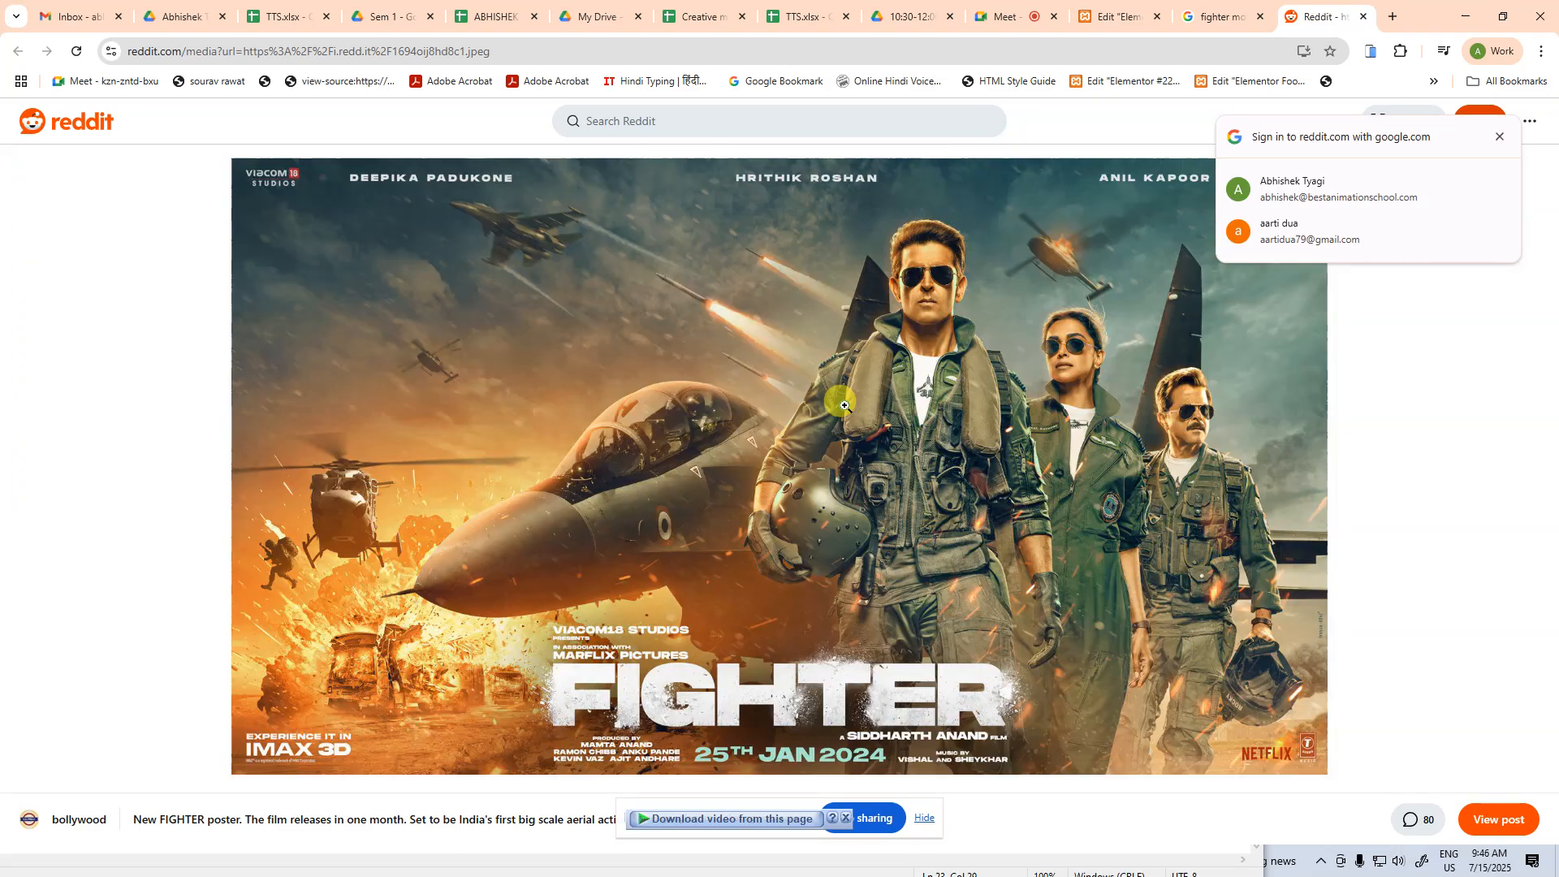
click(660, 416)
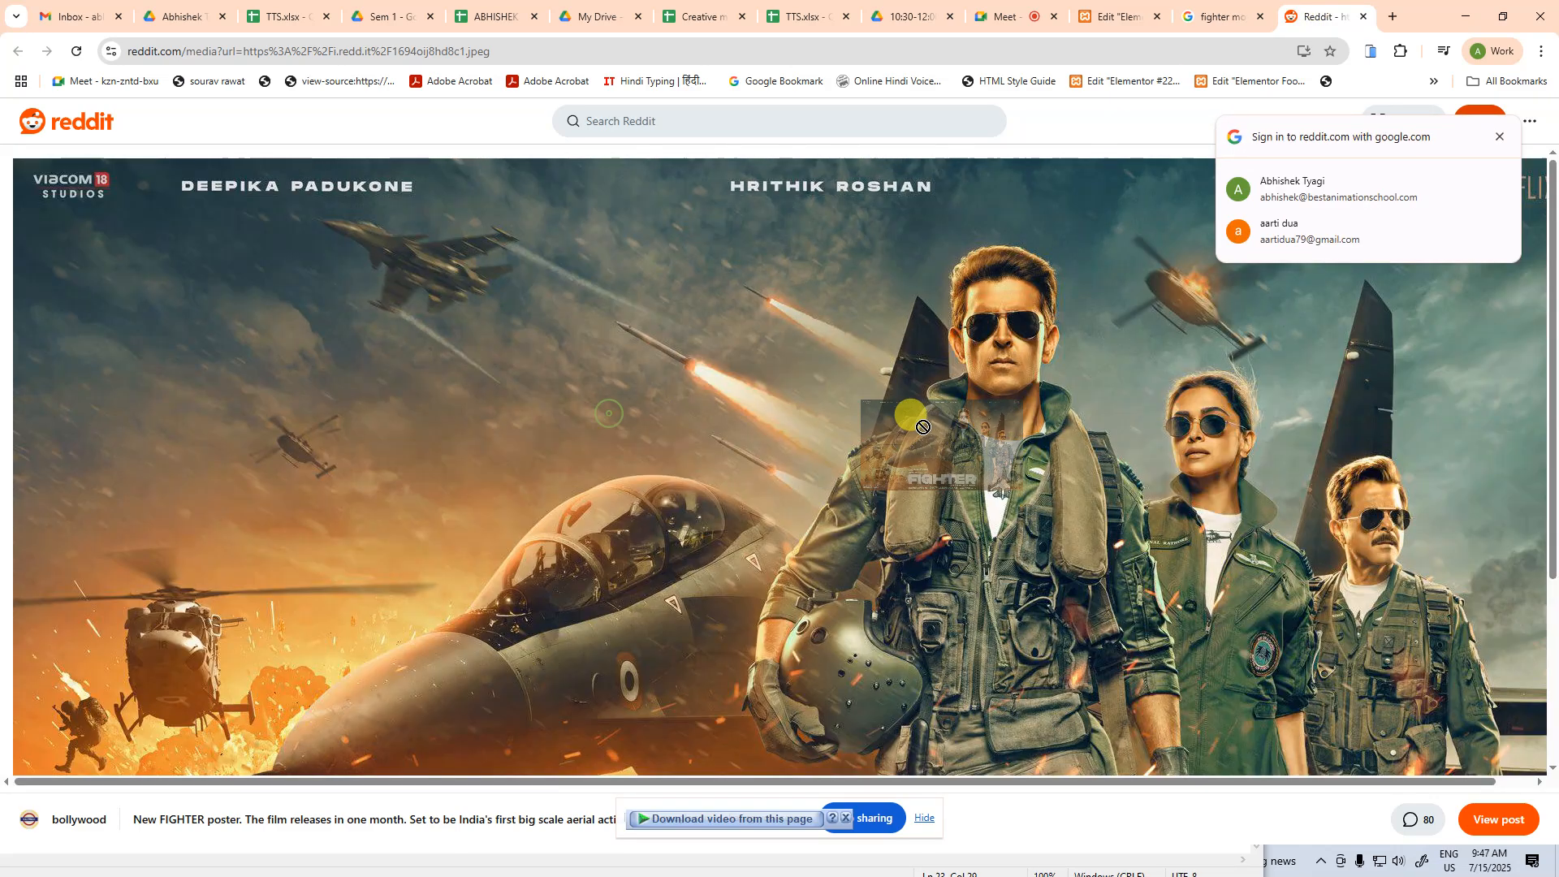
key(super+d)
key(alt+Tab)
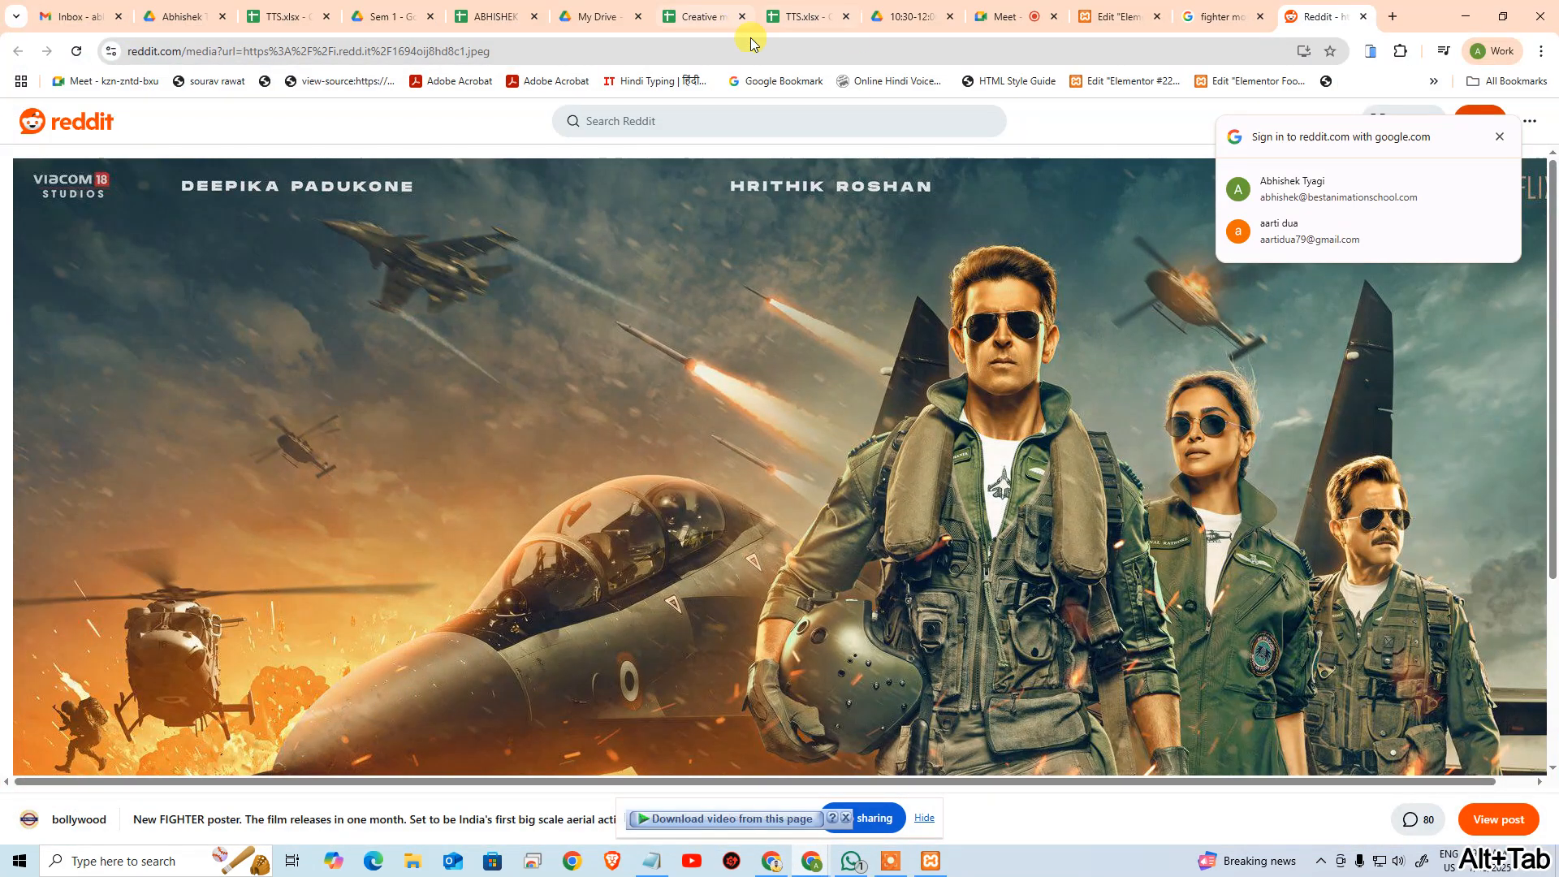
Back in Elementor, browse to the desktop from the Video widget's Poster upload and rename the saved poster image Fighter-Thumbnail
click(1121, 16)
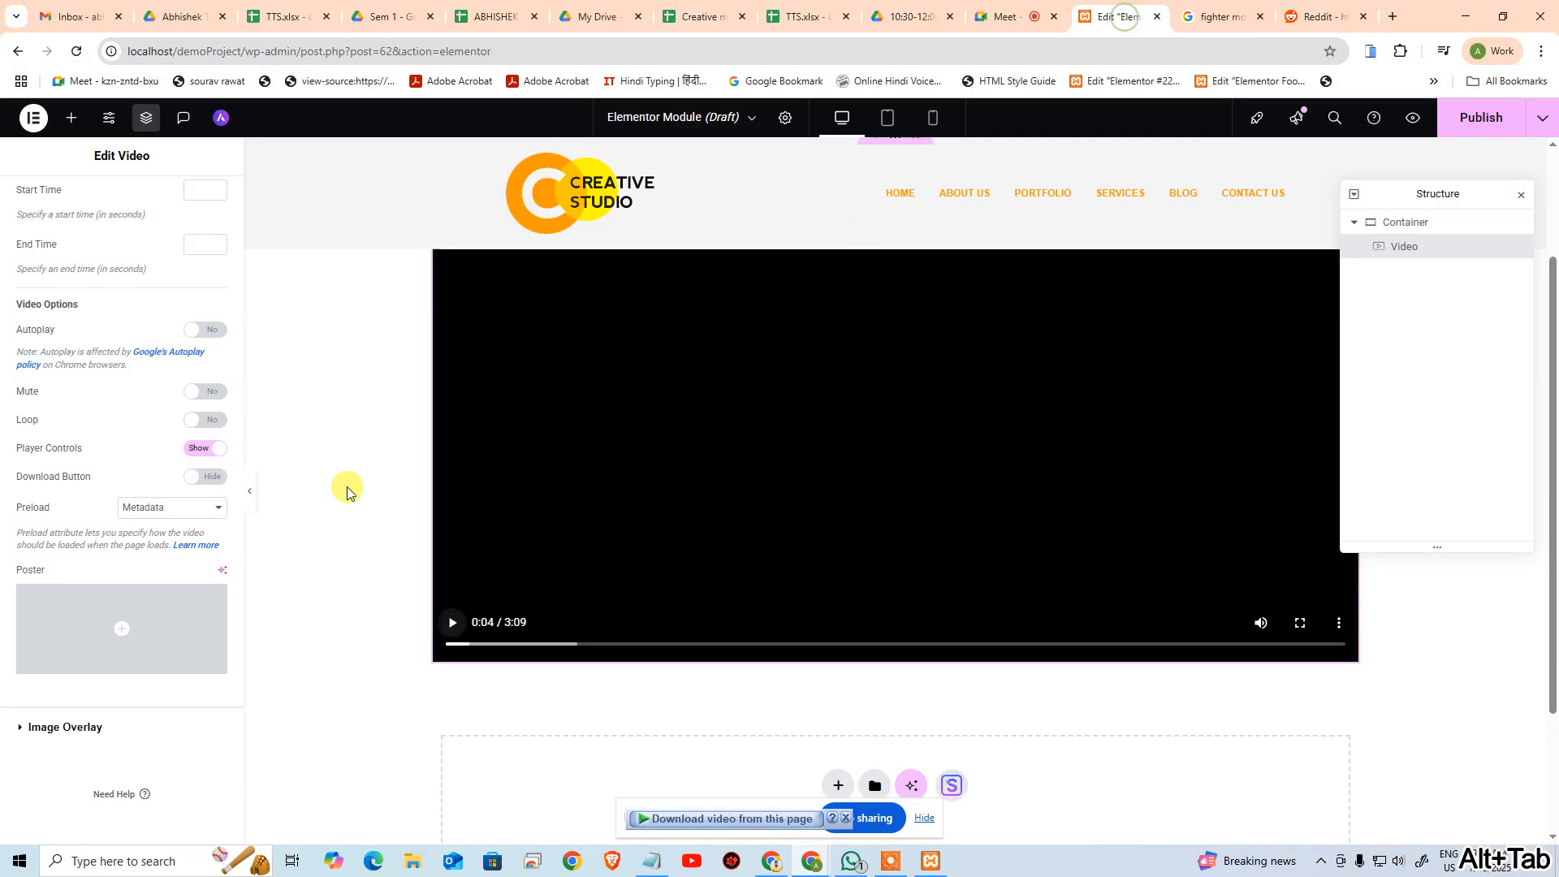
click(138, 650)
click(244, 182)
click(857, 443)
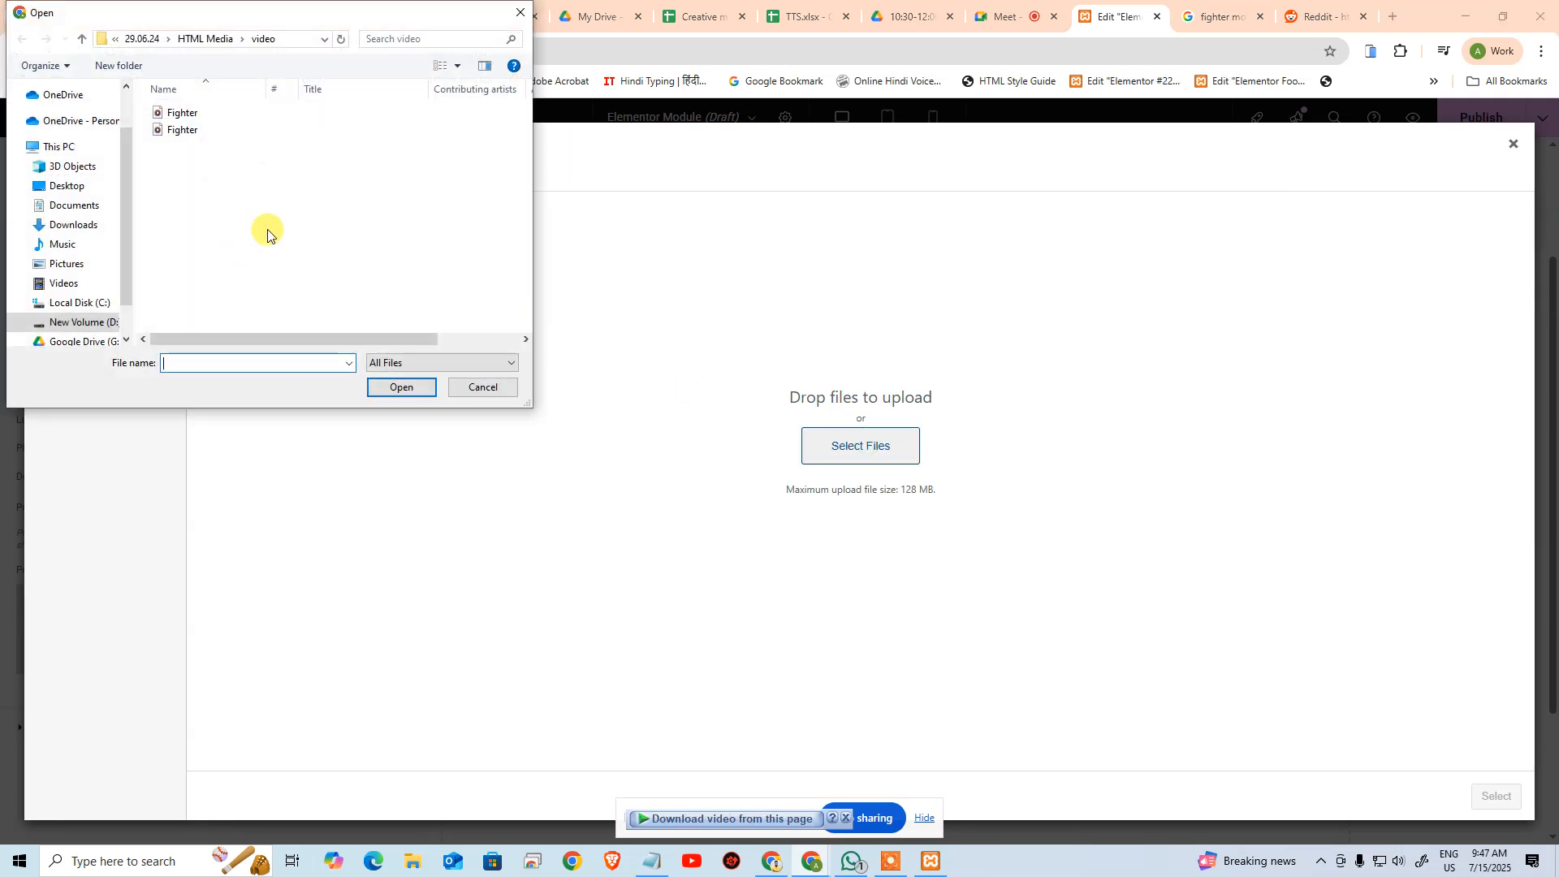
click(65, 186)
click(316, 199)
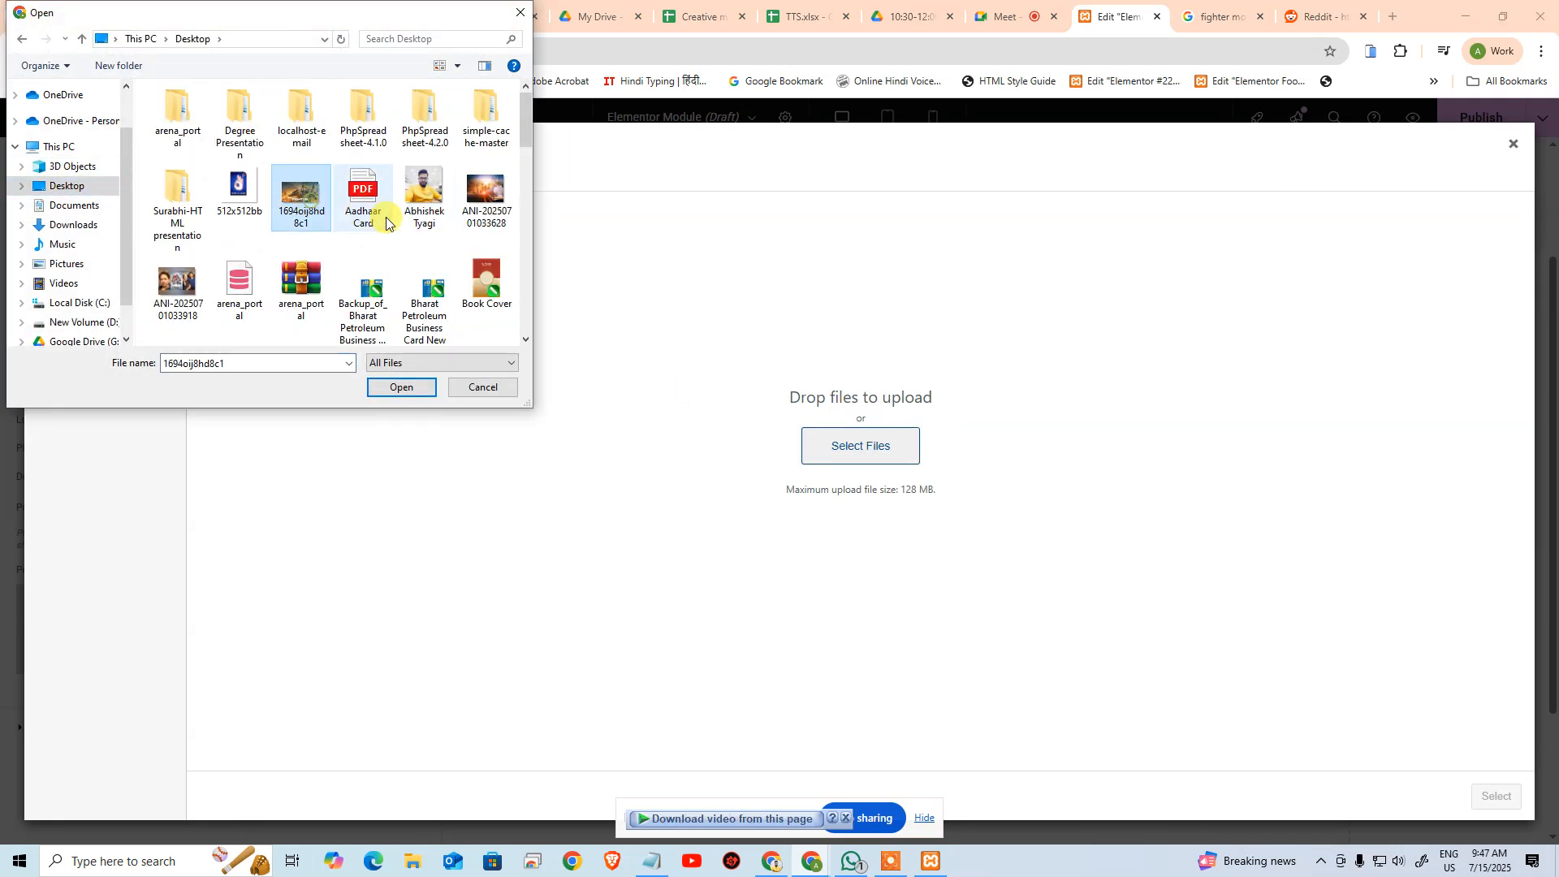
key(F2)
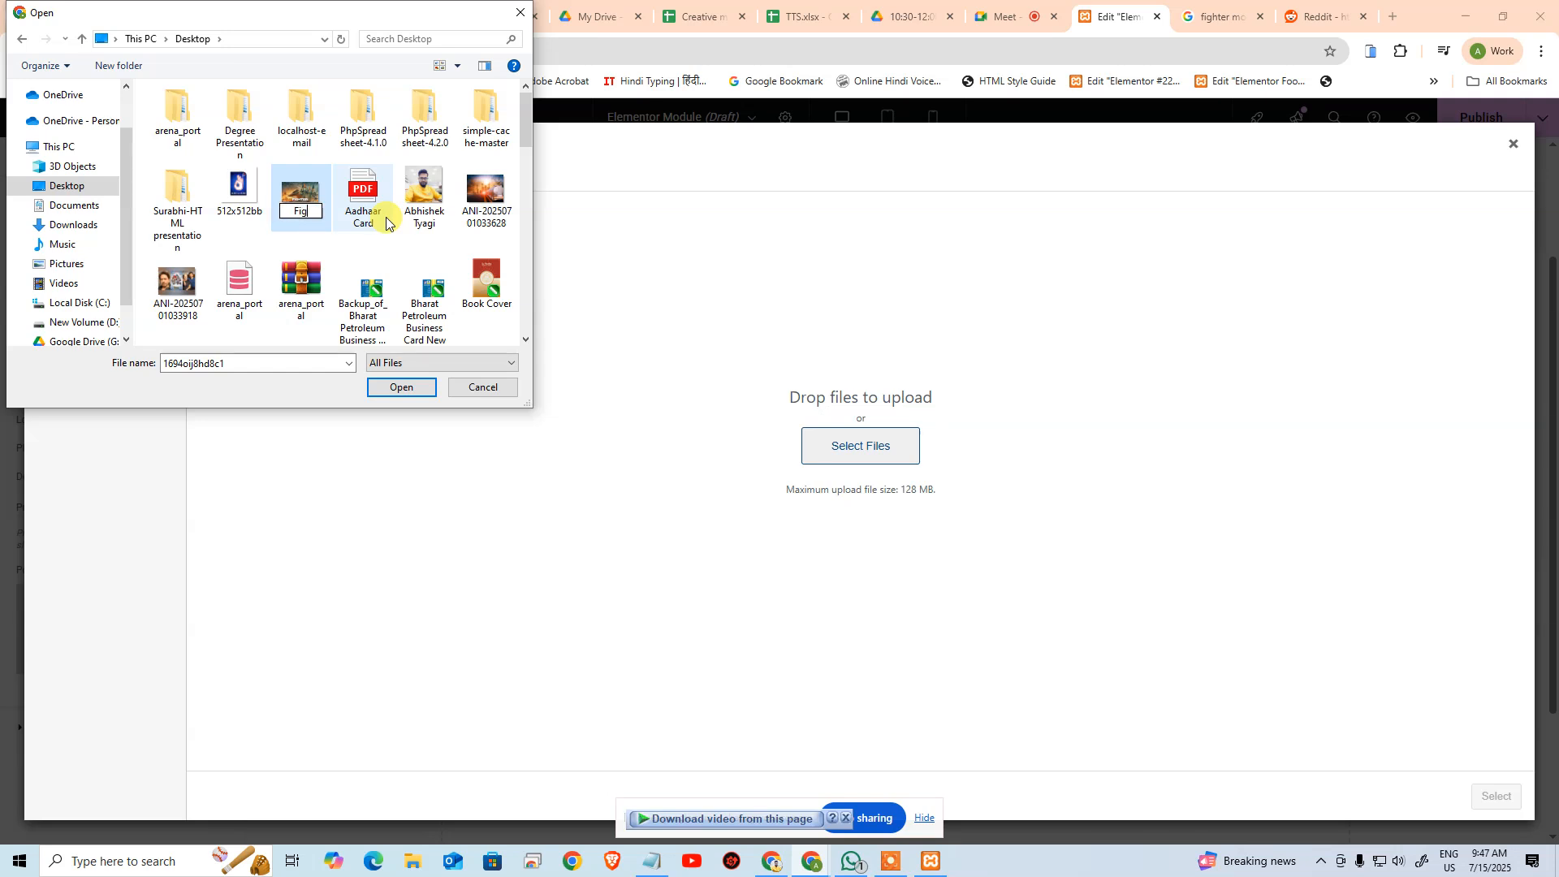
text(e)
key(BackSpace)
text(Thumb)
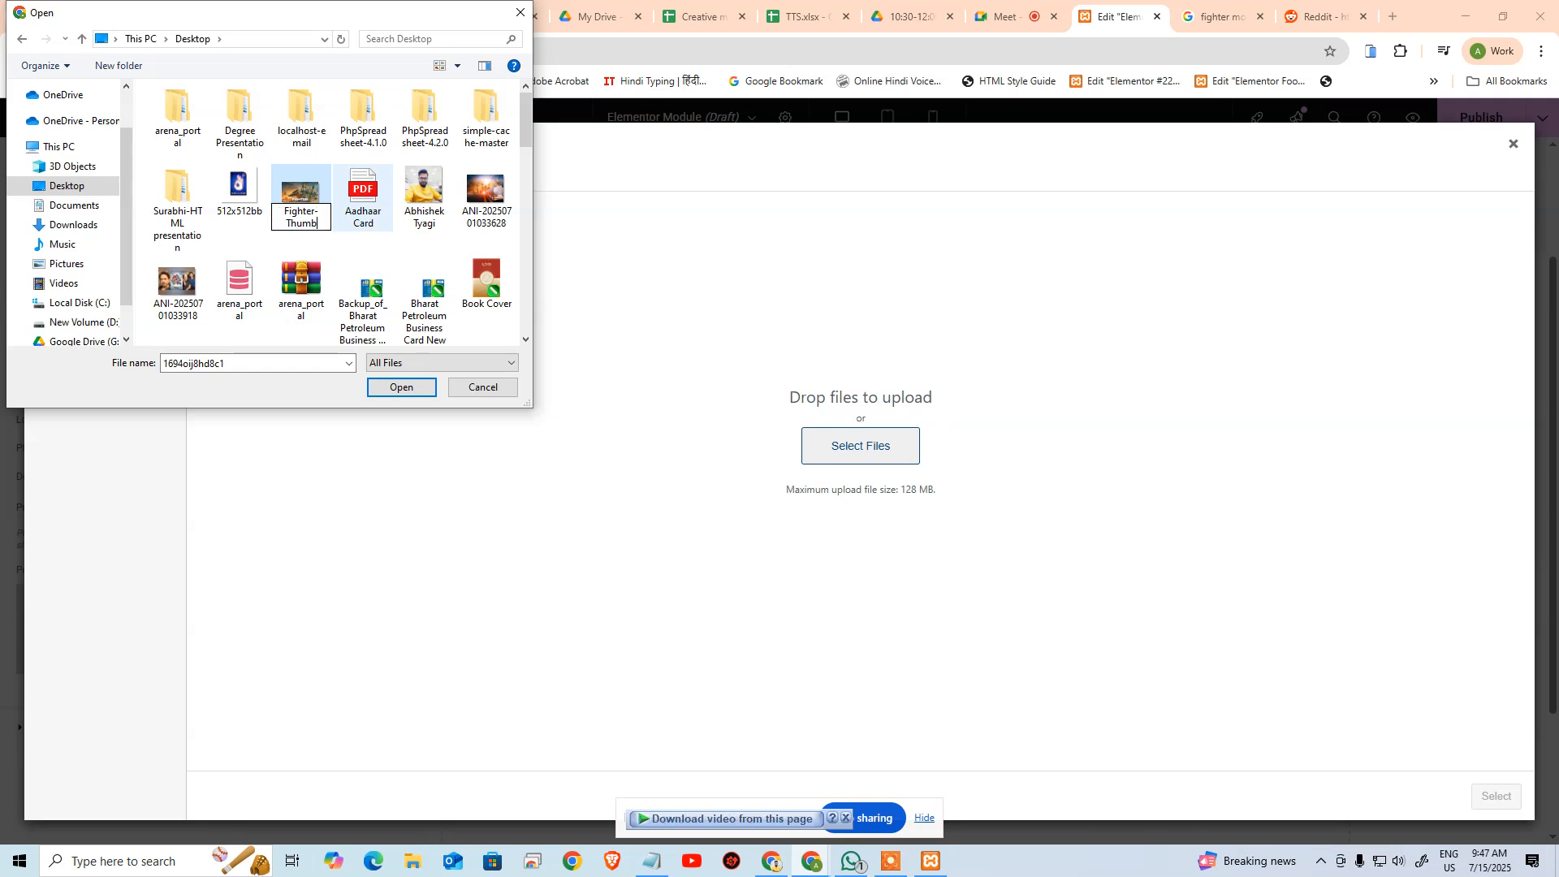
key(Return)
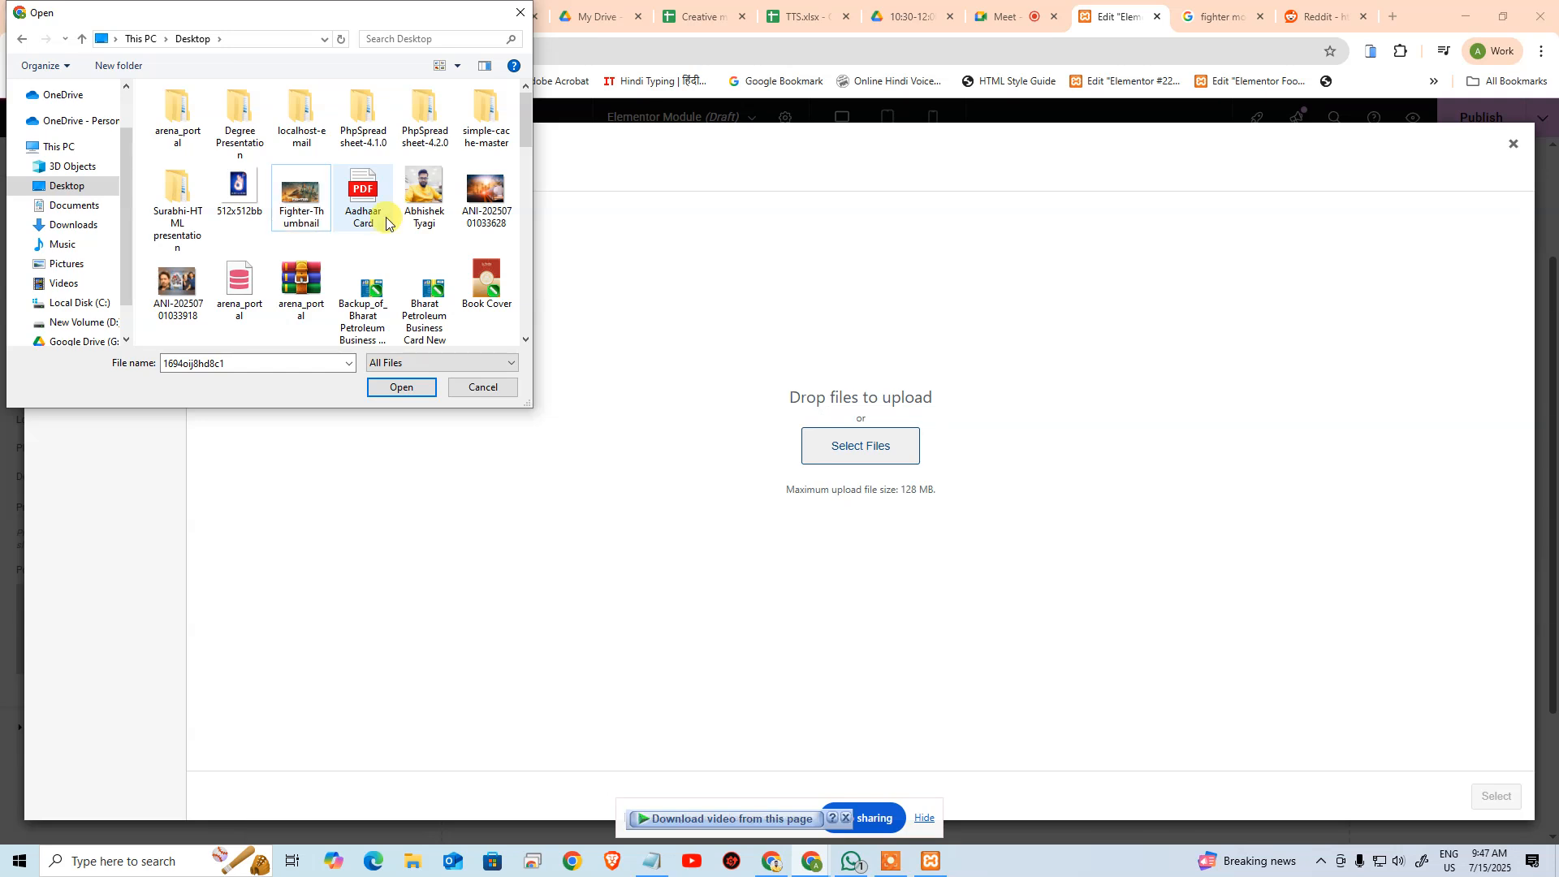
Upload Fighter-Thumbnail.jpg to the media library and select it as the Video widget's poster
key(Return)
key(Return)
click(297, 209)
double_click(297, 210)
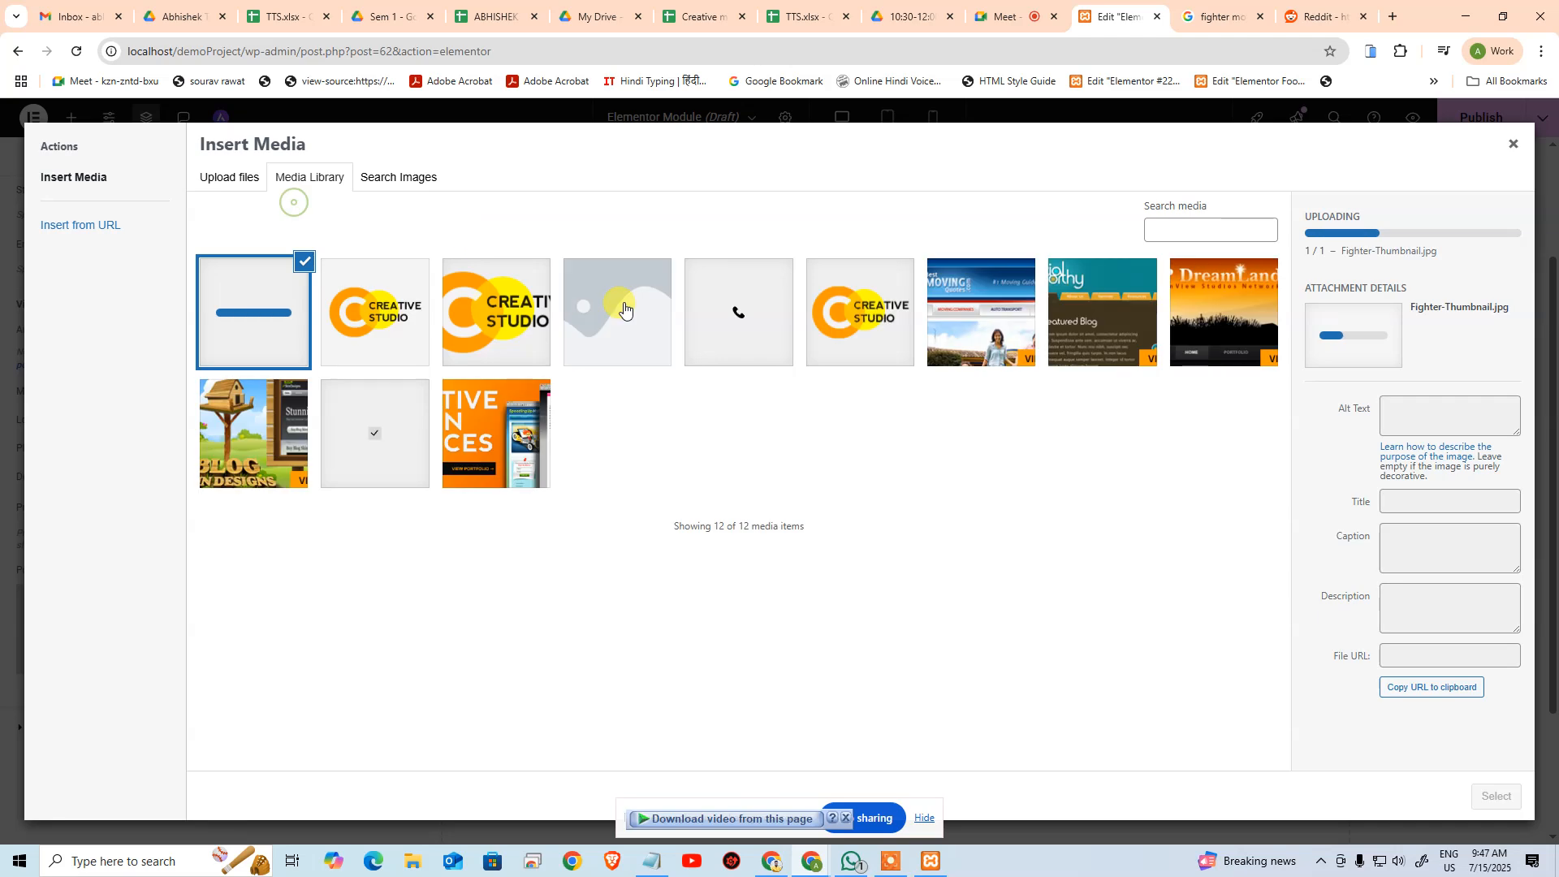
click(1494, 799)
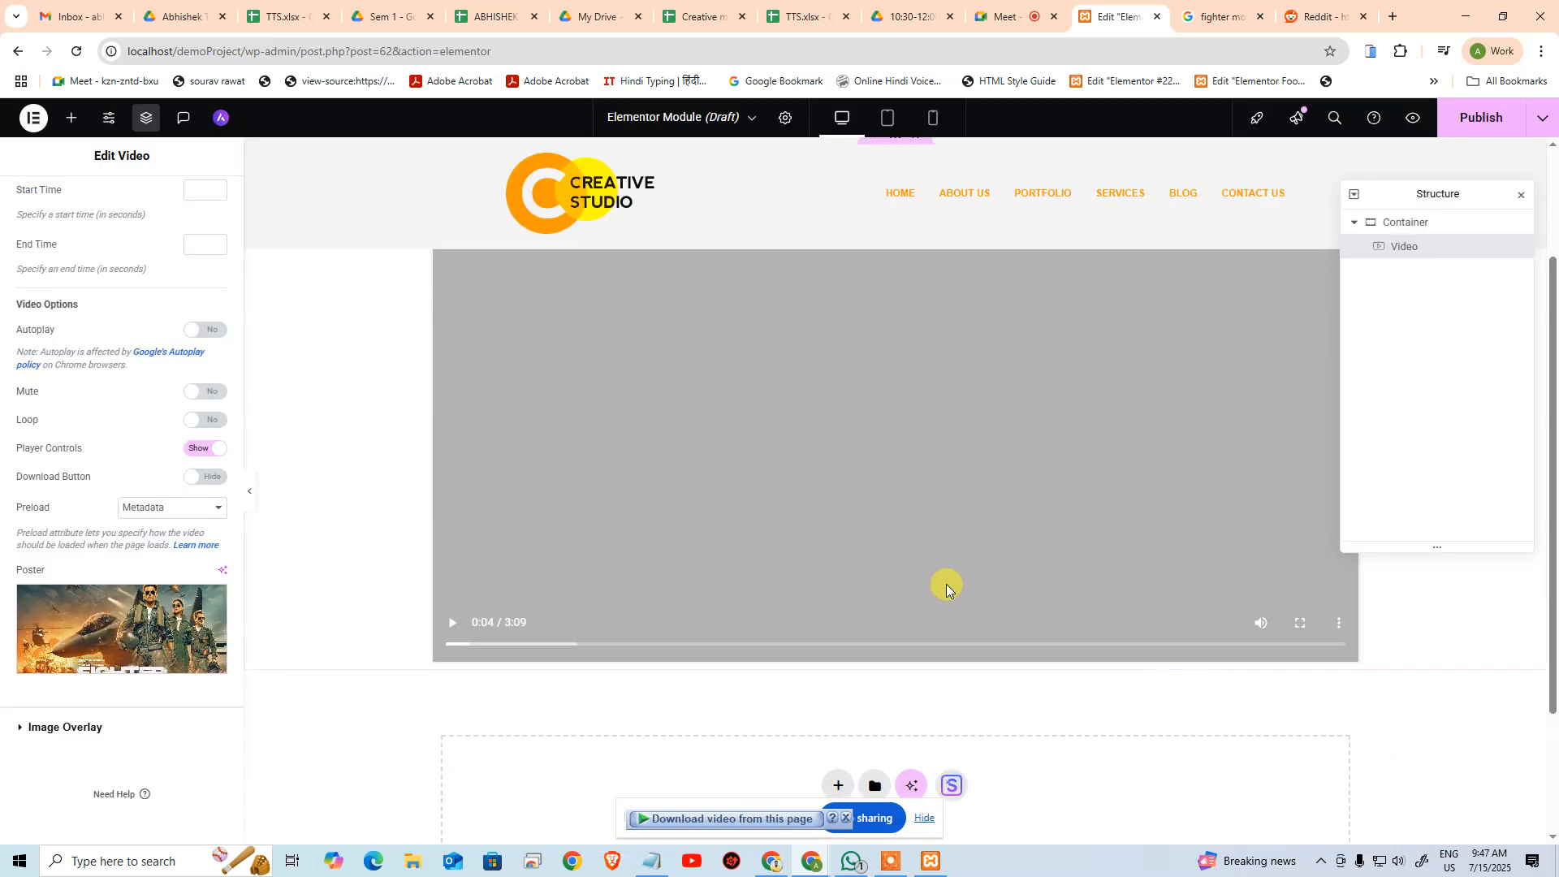
Check the poster on the Video widget, play the video briefly from it and pause it
scroll(1183, 468, up, 2)
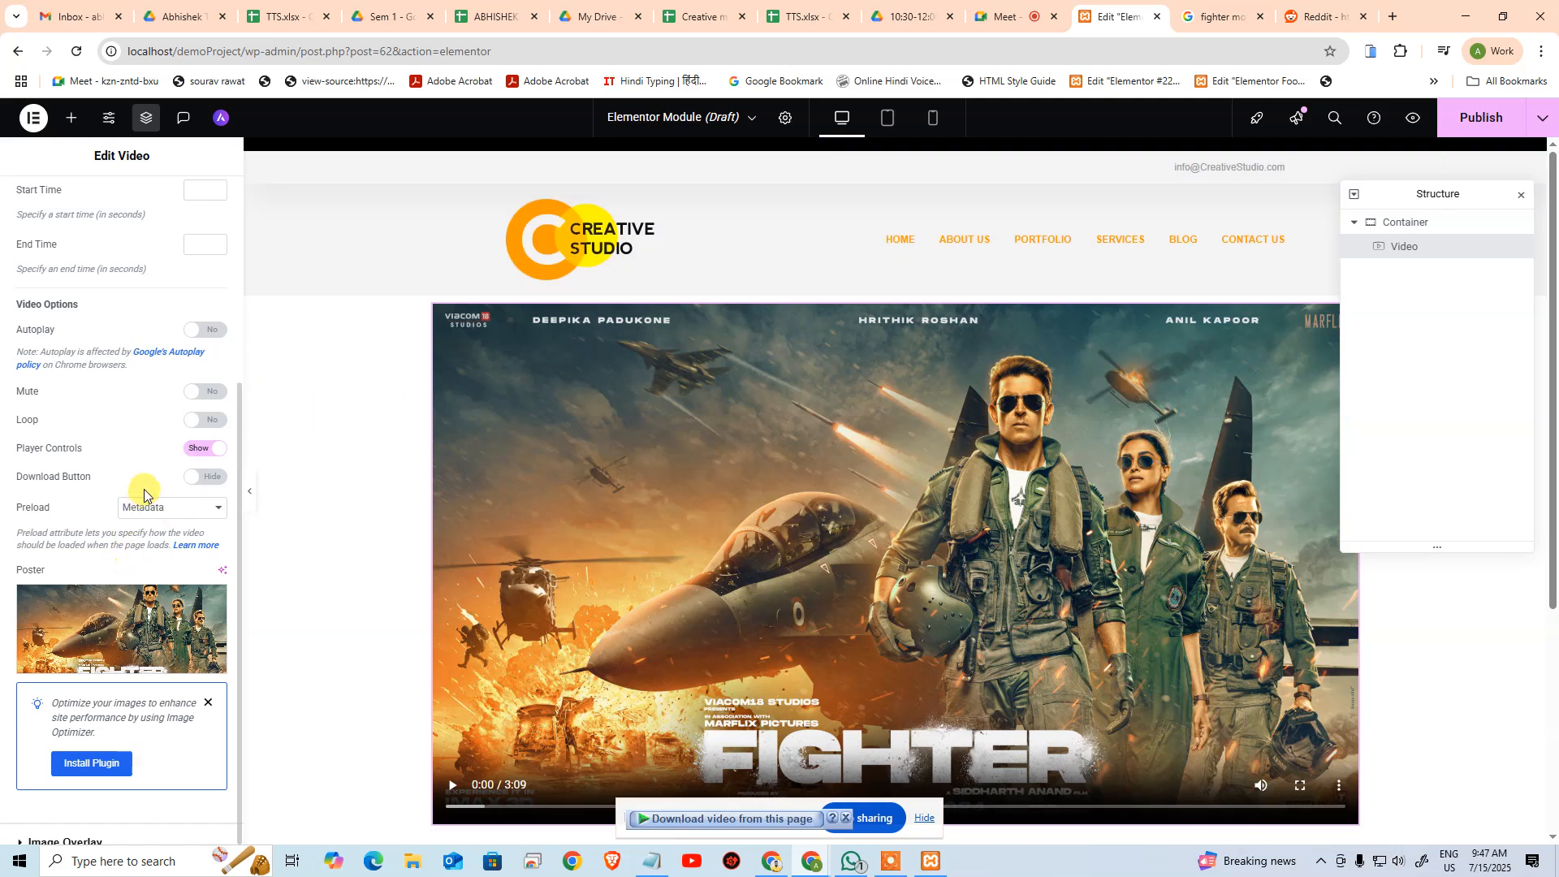
scroll(138, 479, up, 4)
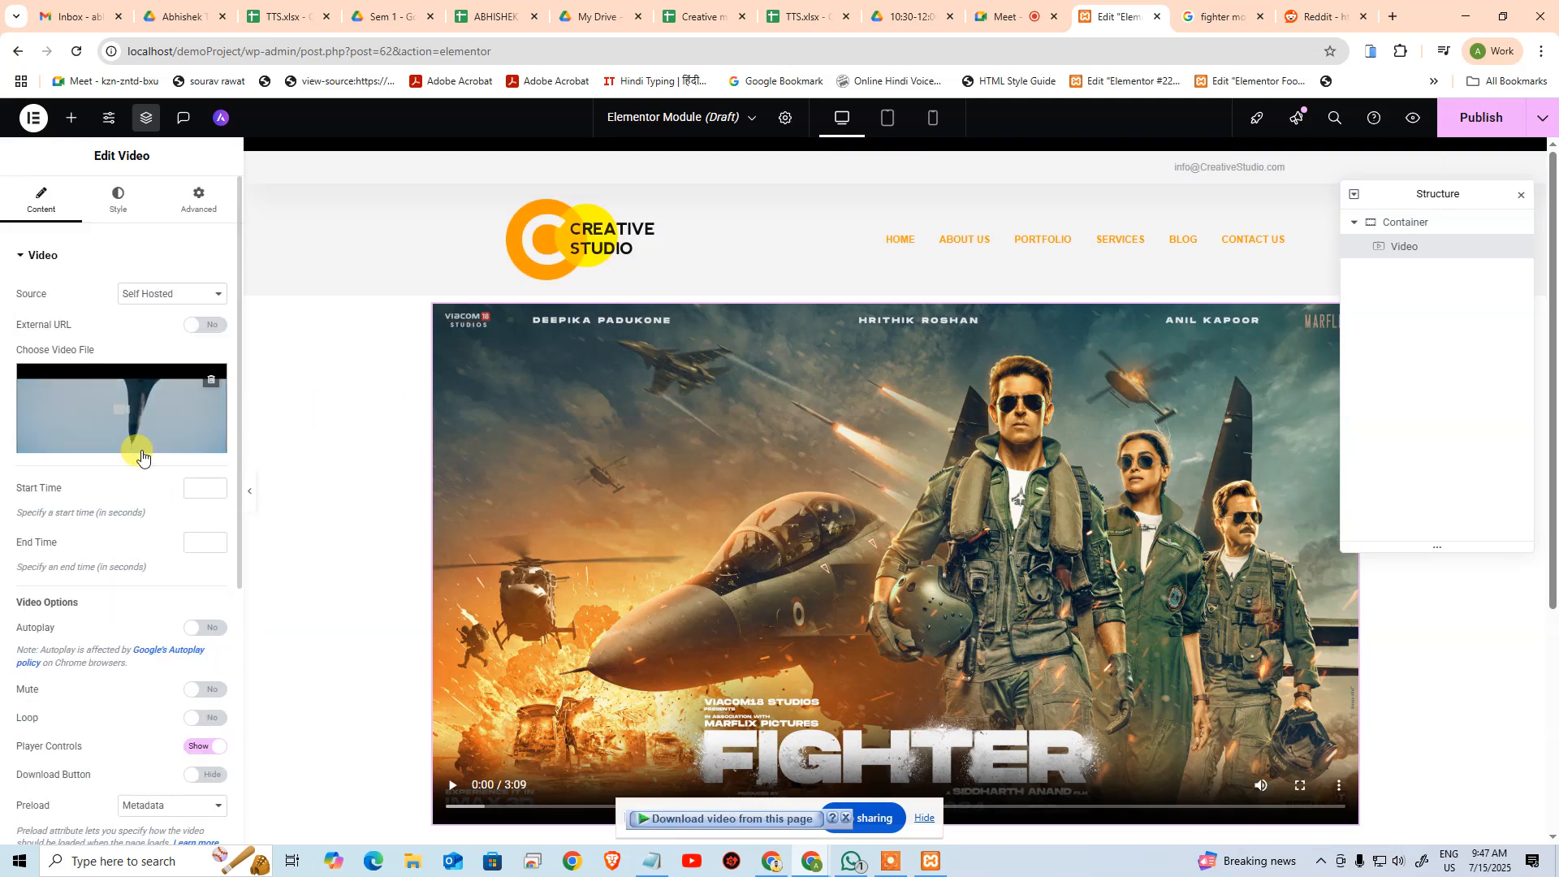
click(72, 118)
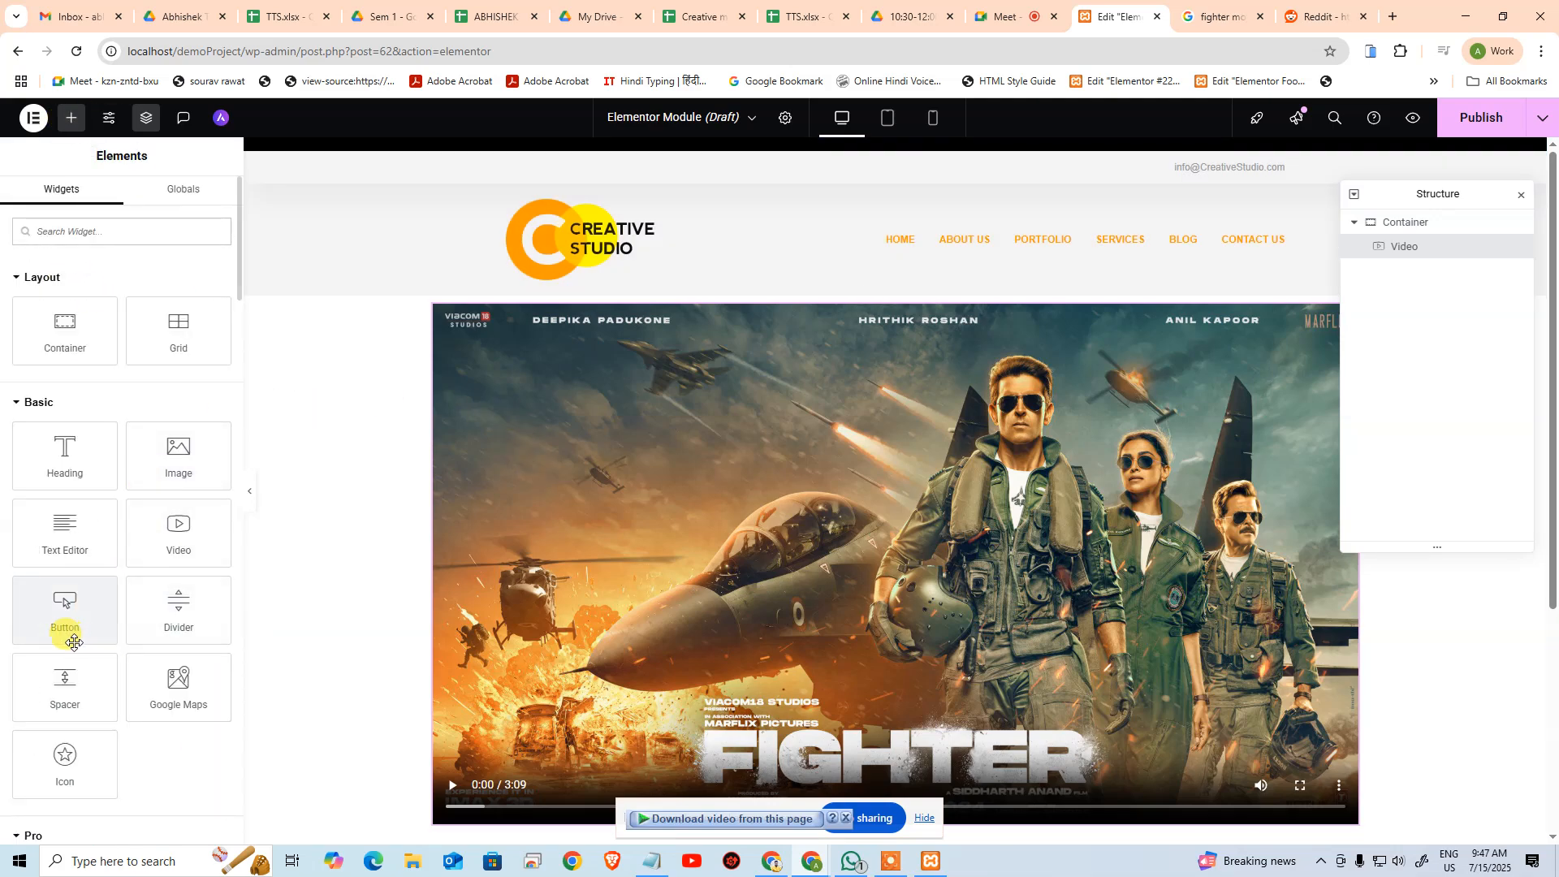
click(706, 522)
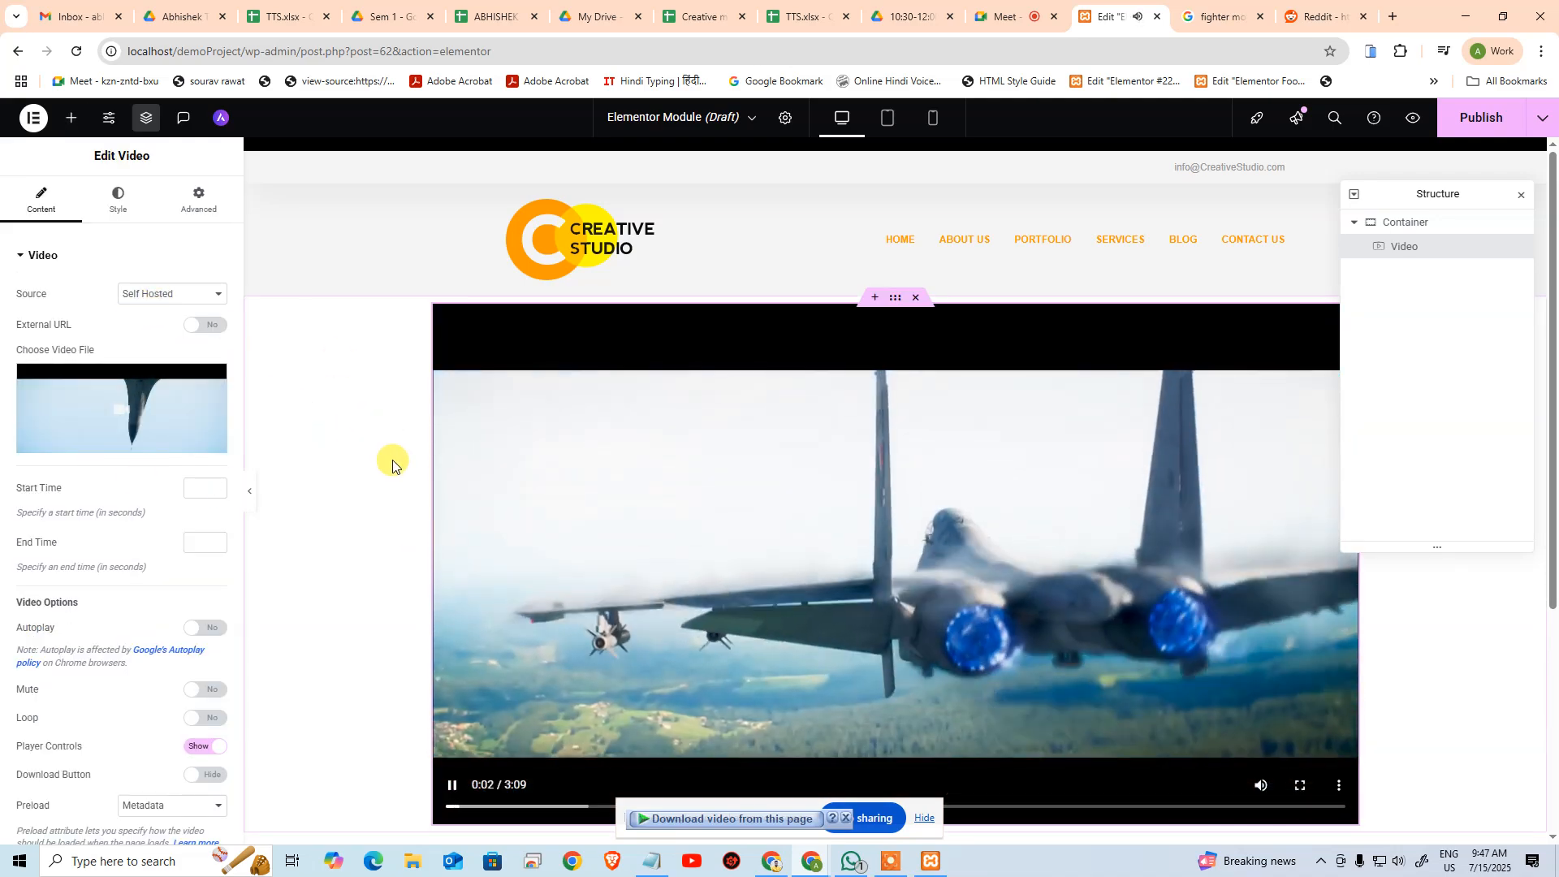
click(452, 785)
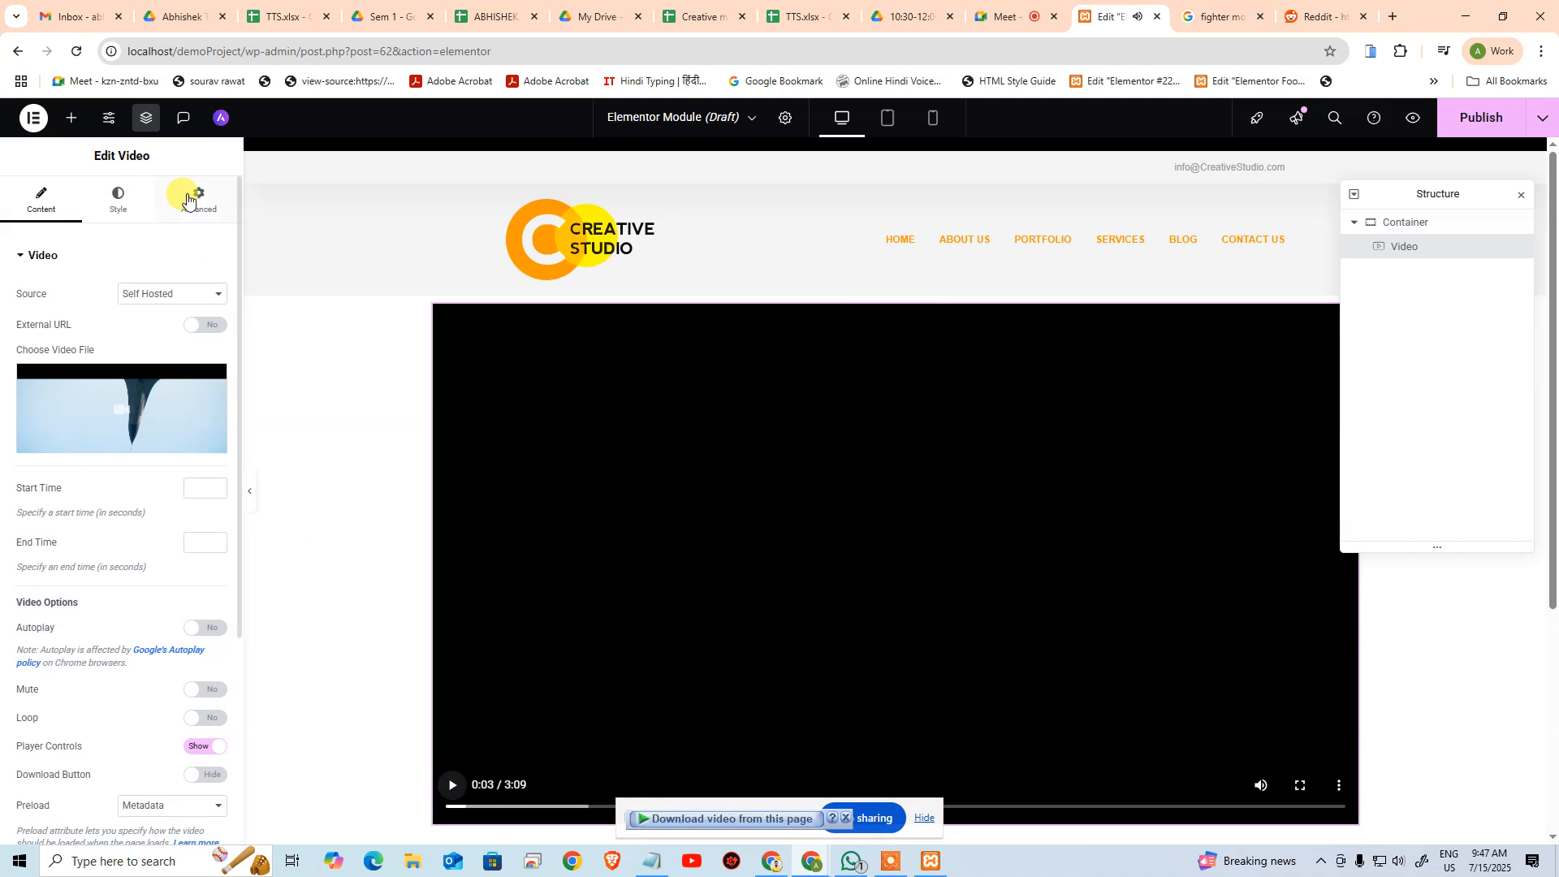
Duplicate the container holding the Video widget and delete the Video from the copy
click(72, 118)
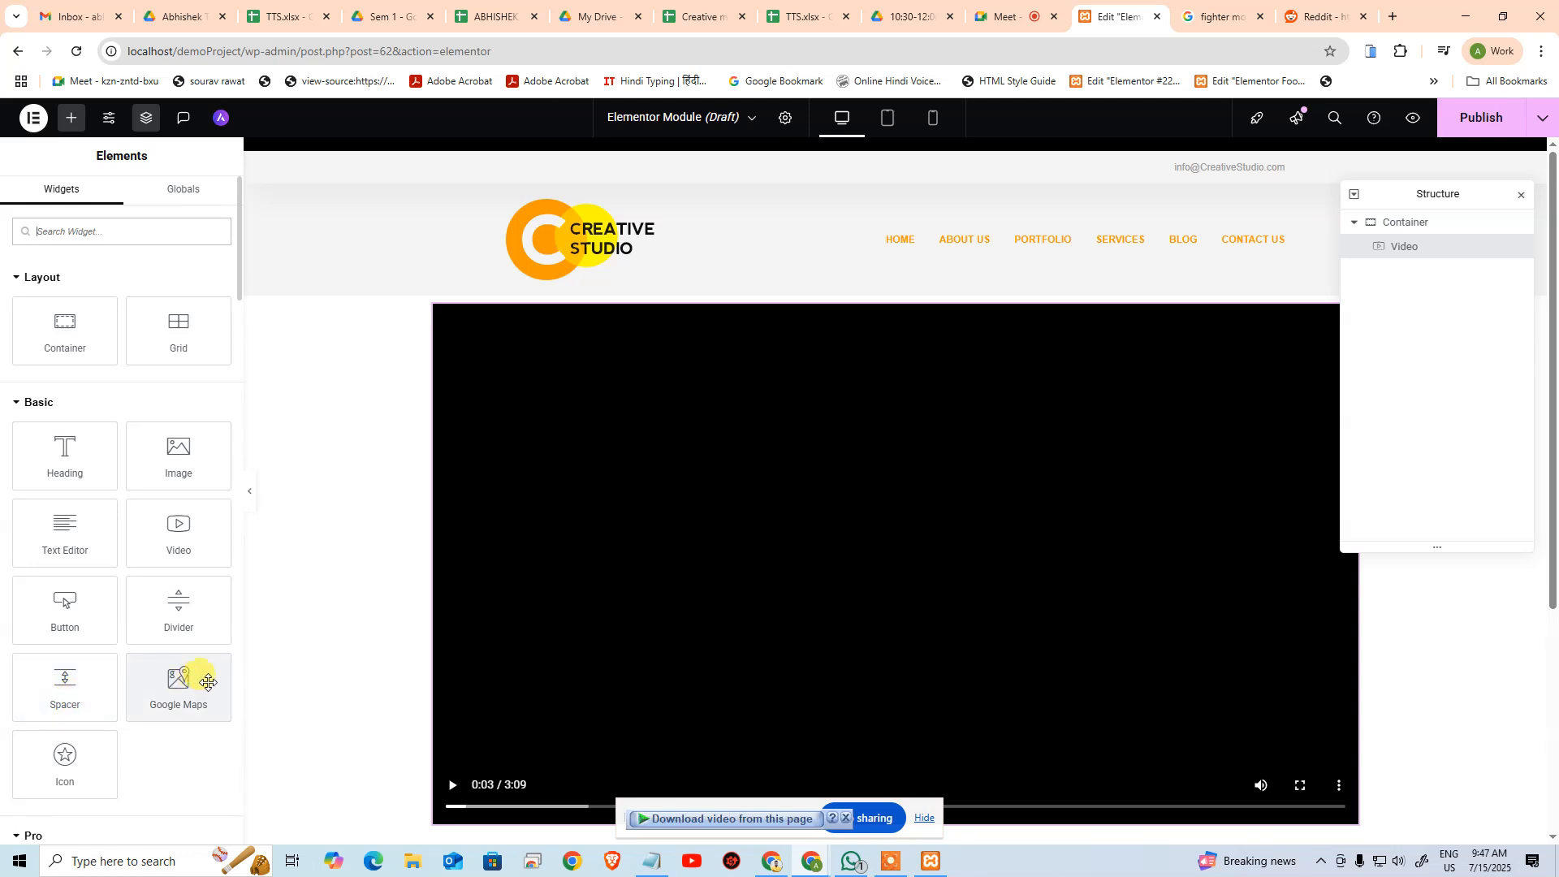
scroll(382, 561, down, 4)
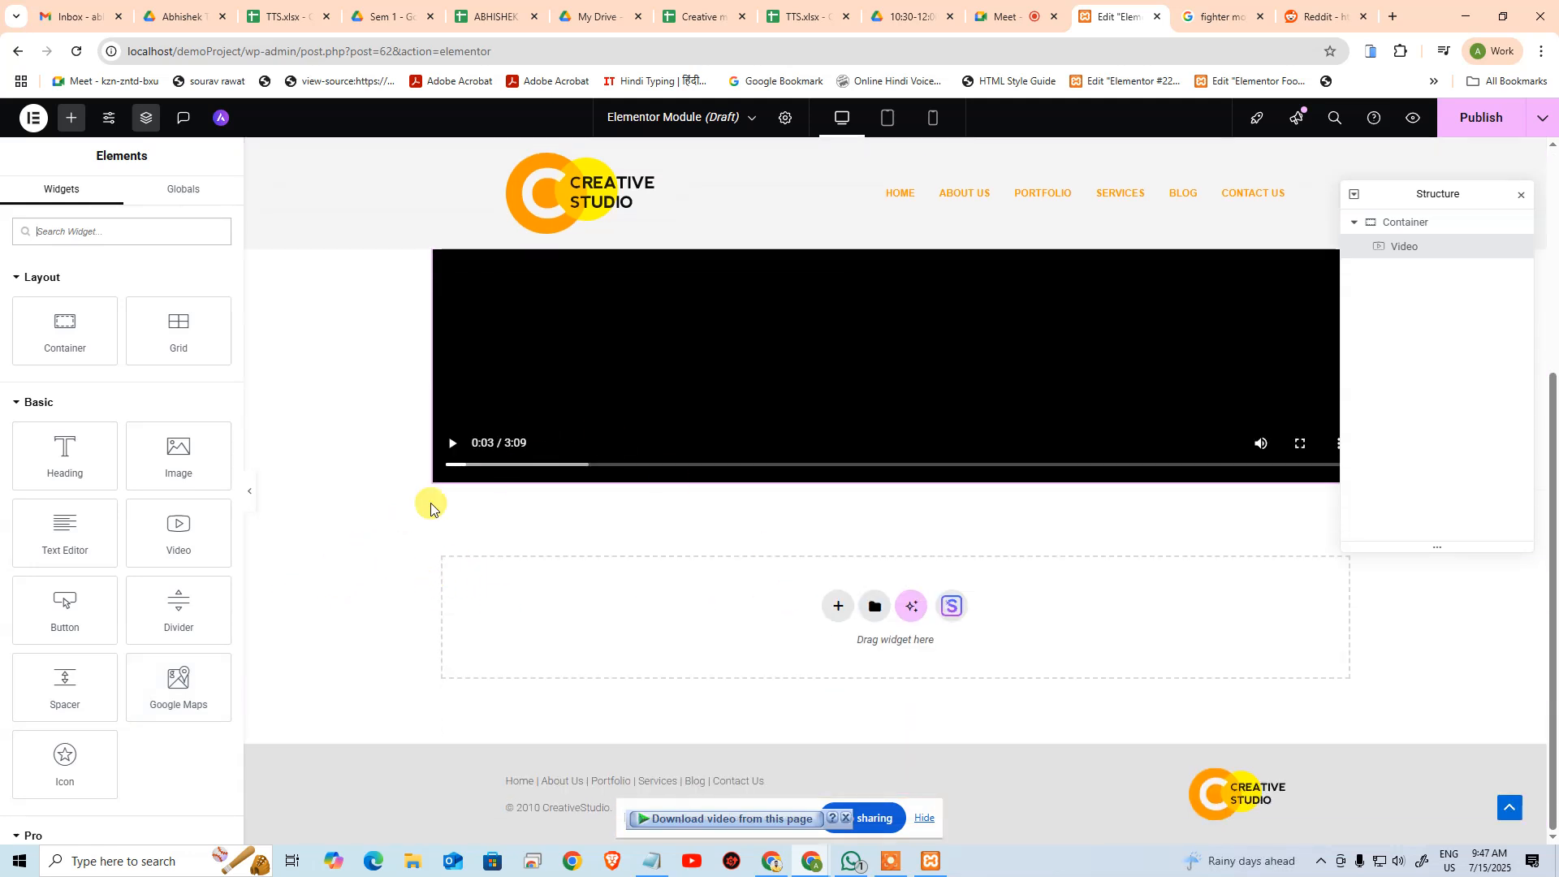
click(1410, 228)
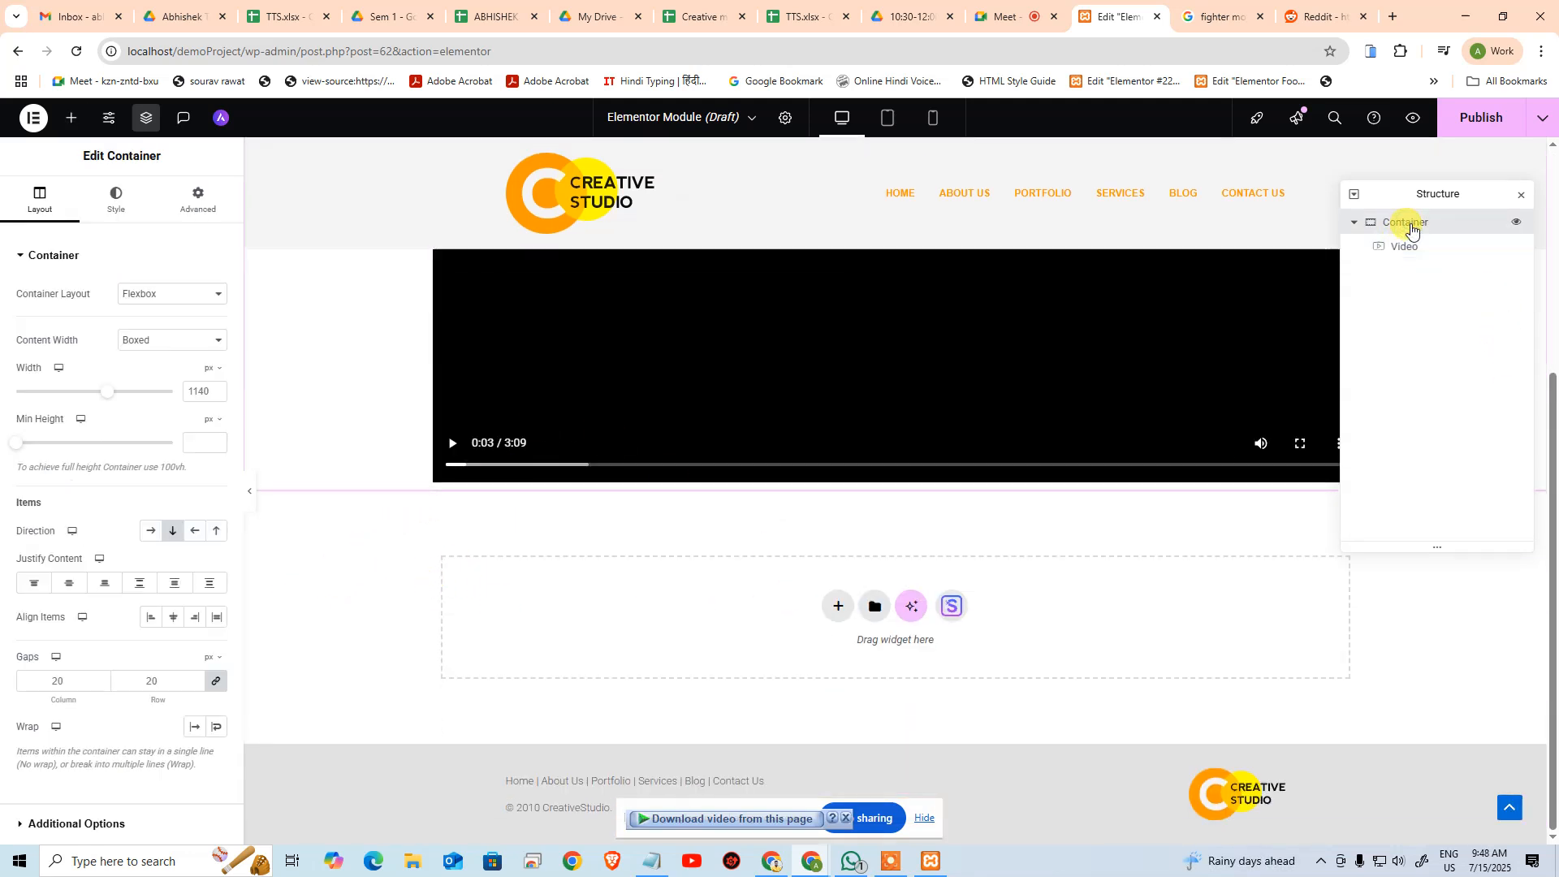
key(ctrl+d)
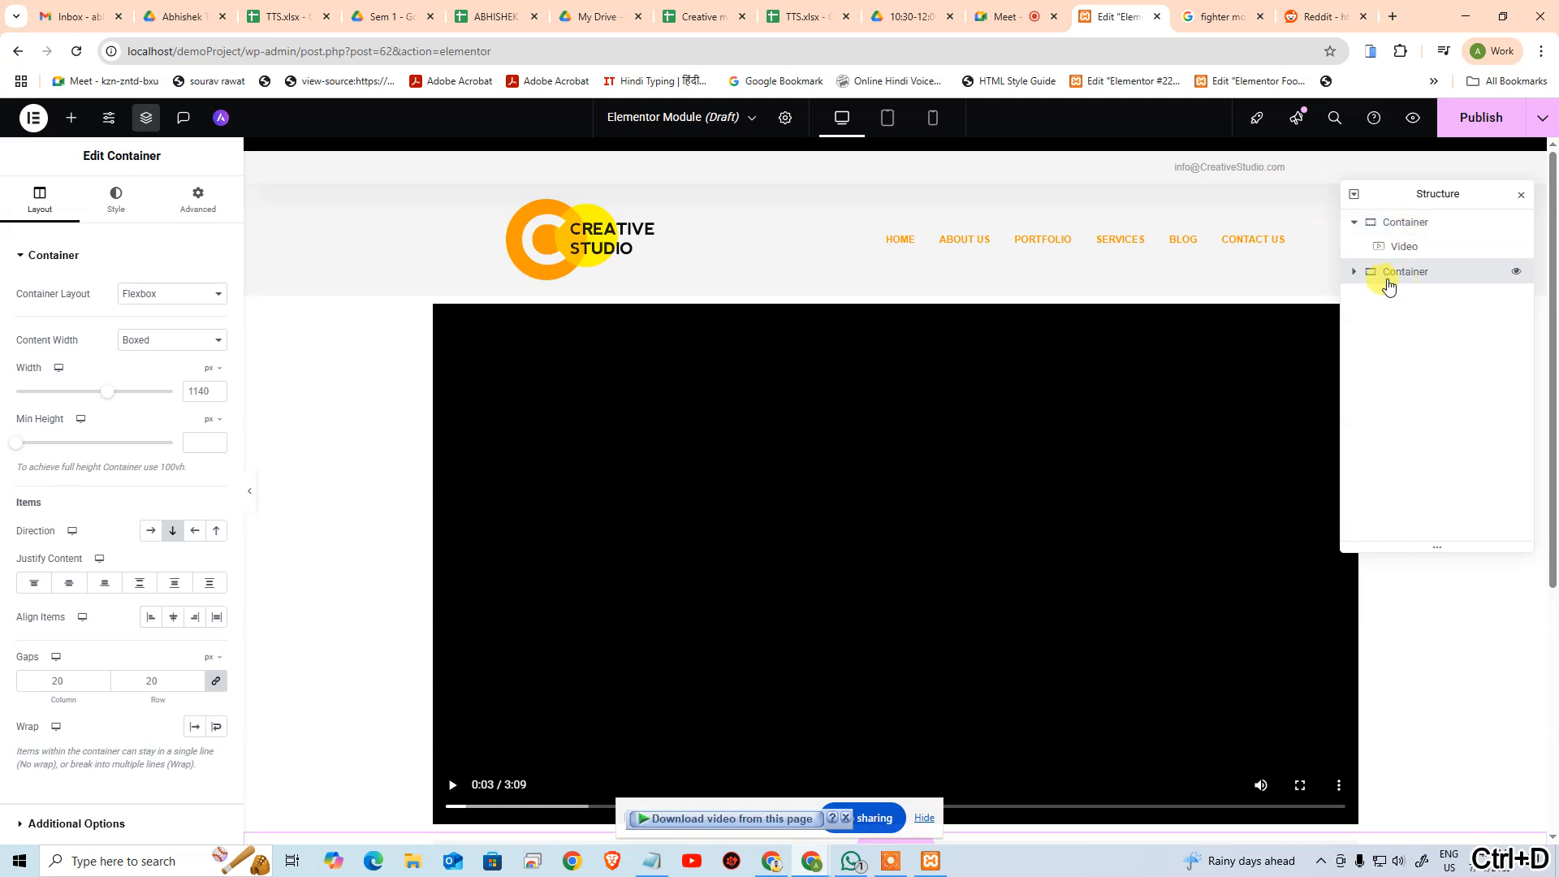
click(1354, 272)
click(1424, 297)
key(Delete)
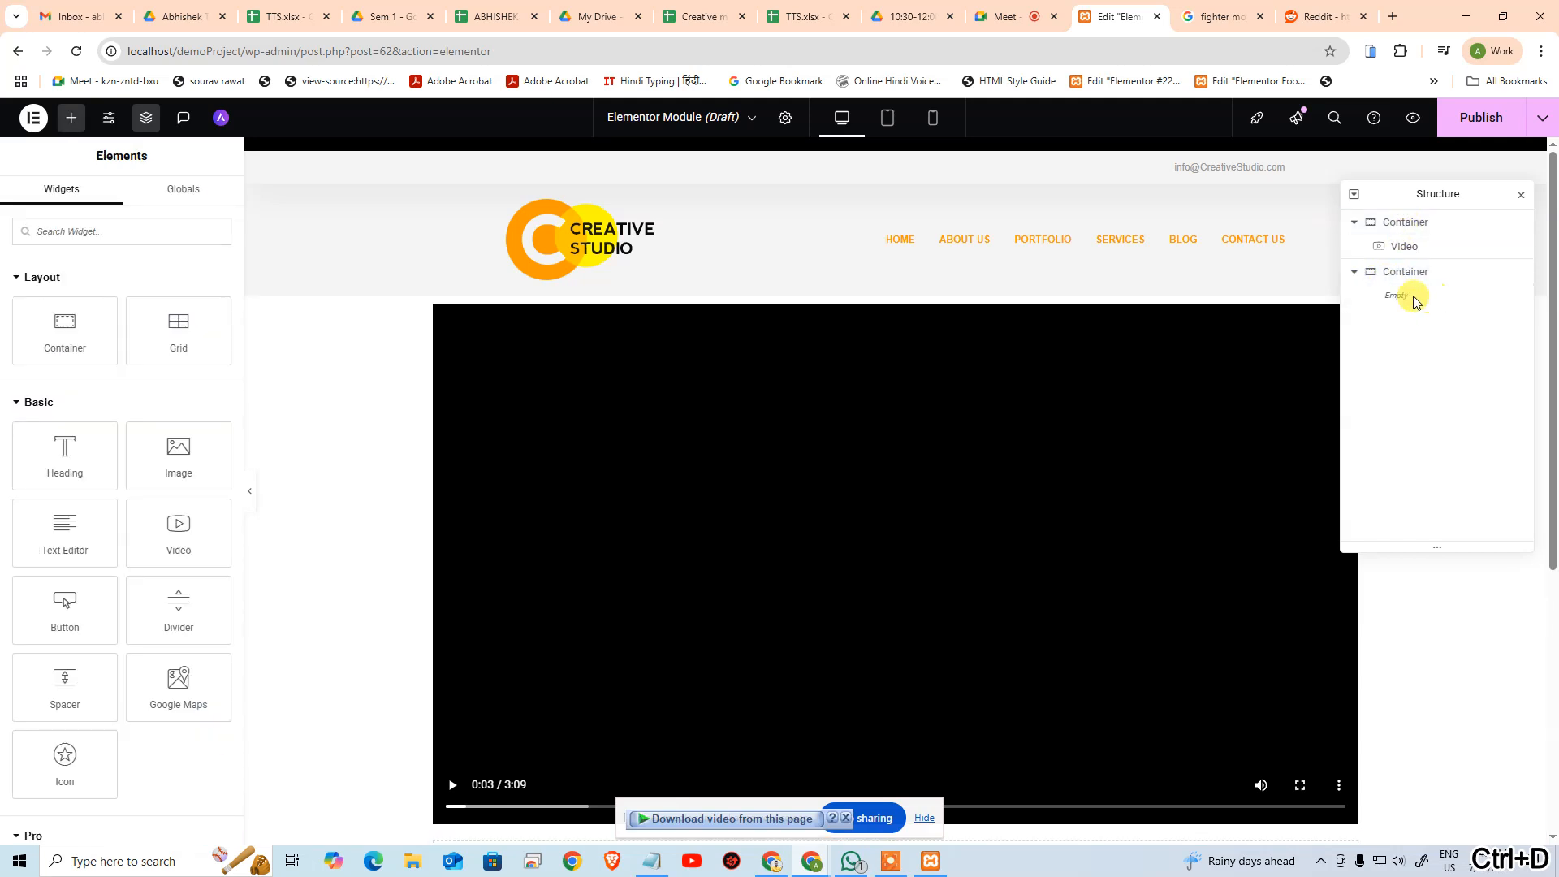
Add a Google Maps widget to the empty second container
click(1410, 271)
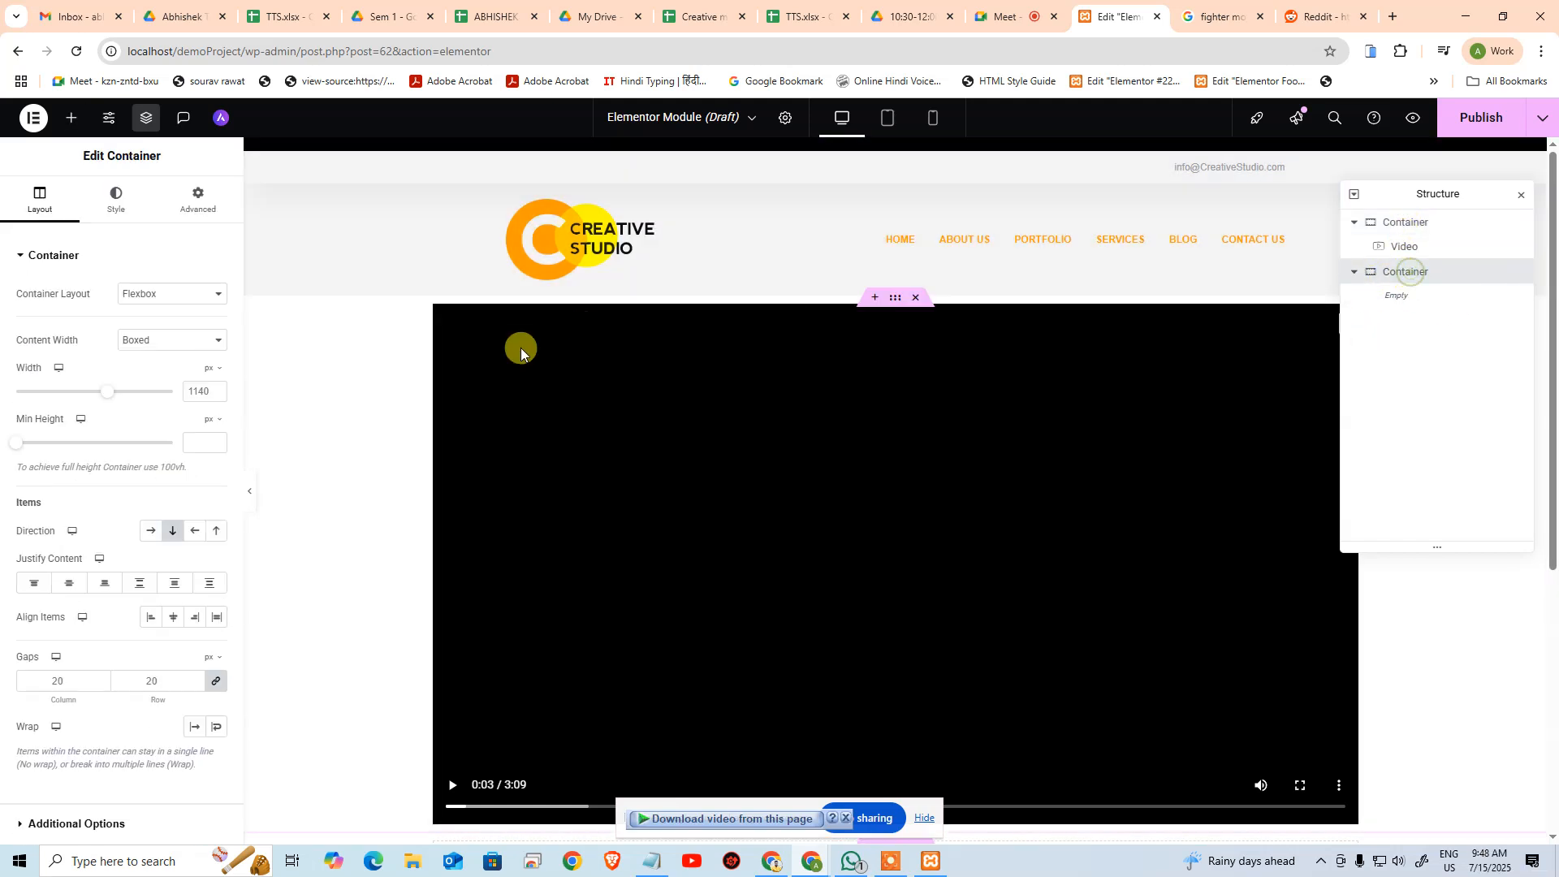
click(71, 117)
scroll(93, 584, down, 1)
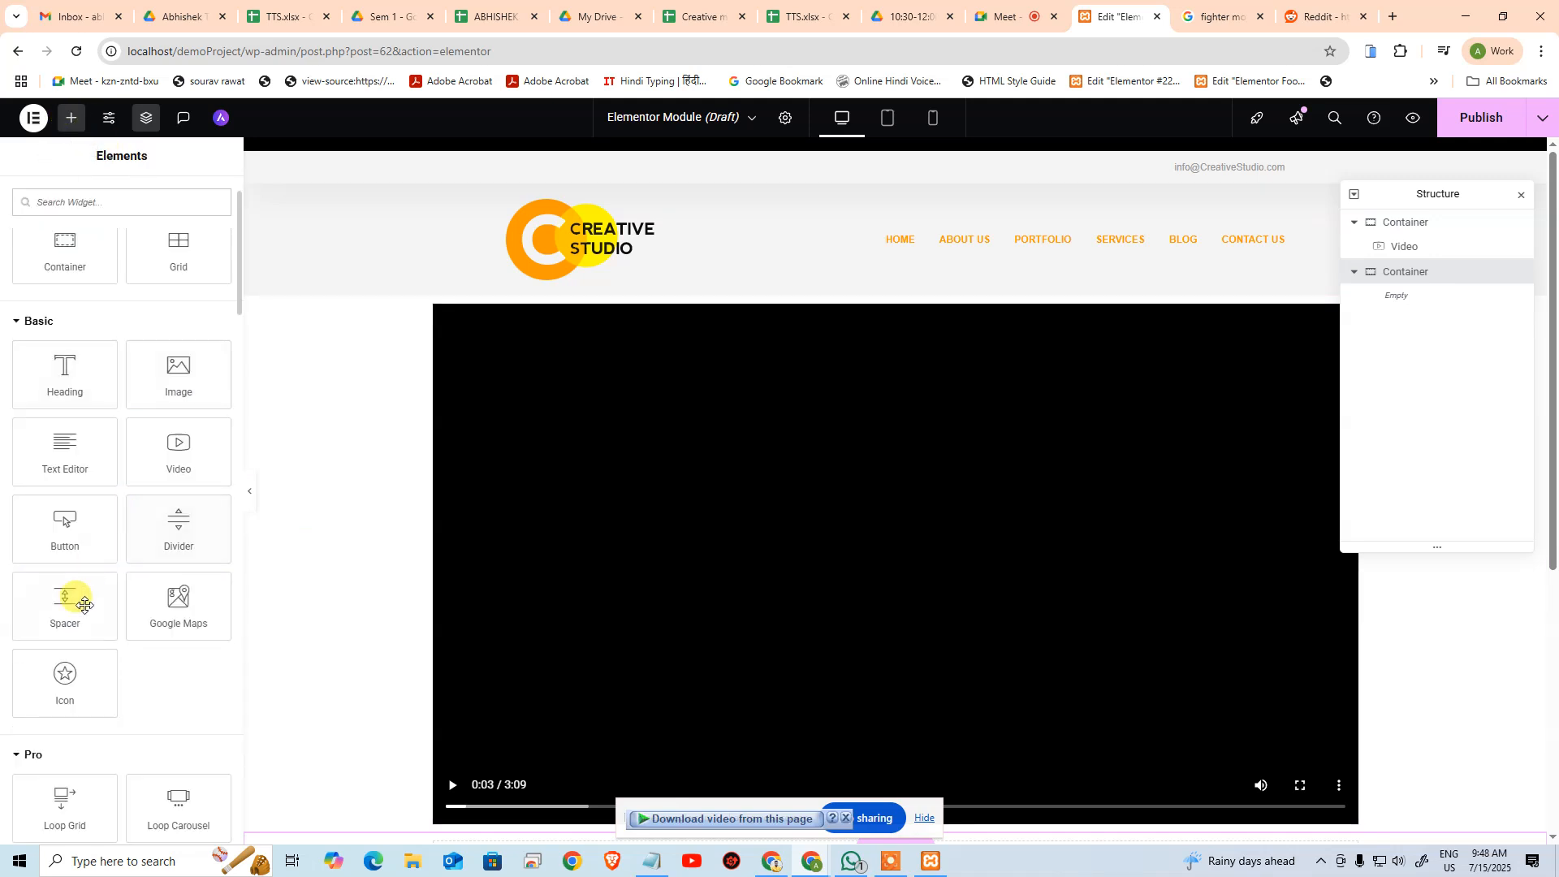
scroll(606, 526, down, 5)
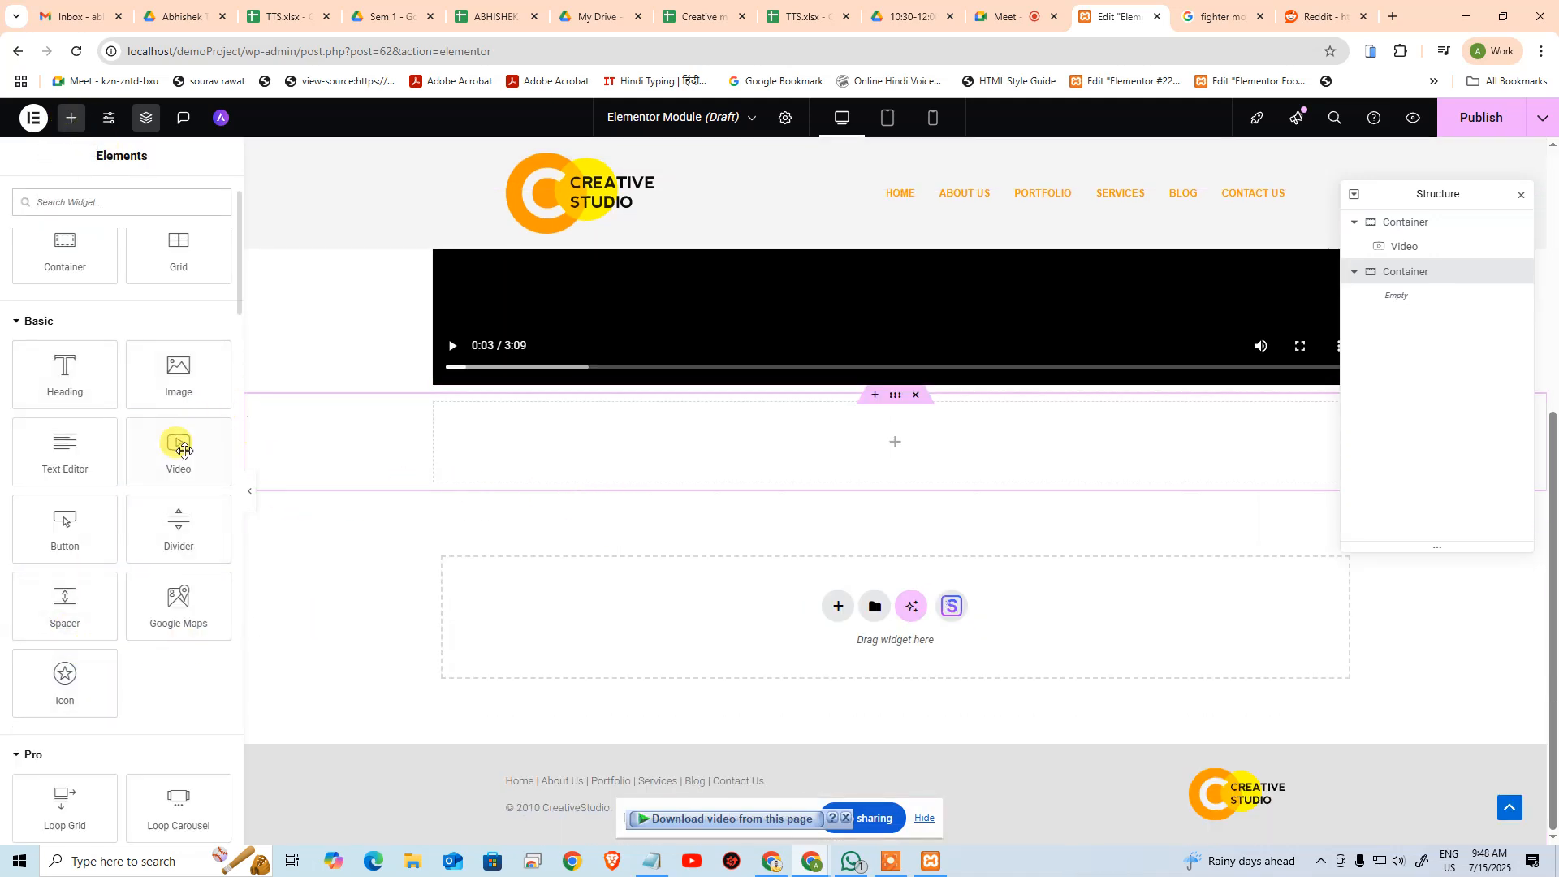
drag(162, 609, 879, 448)
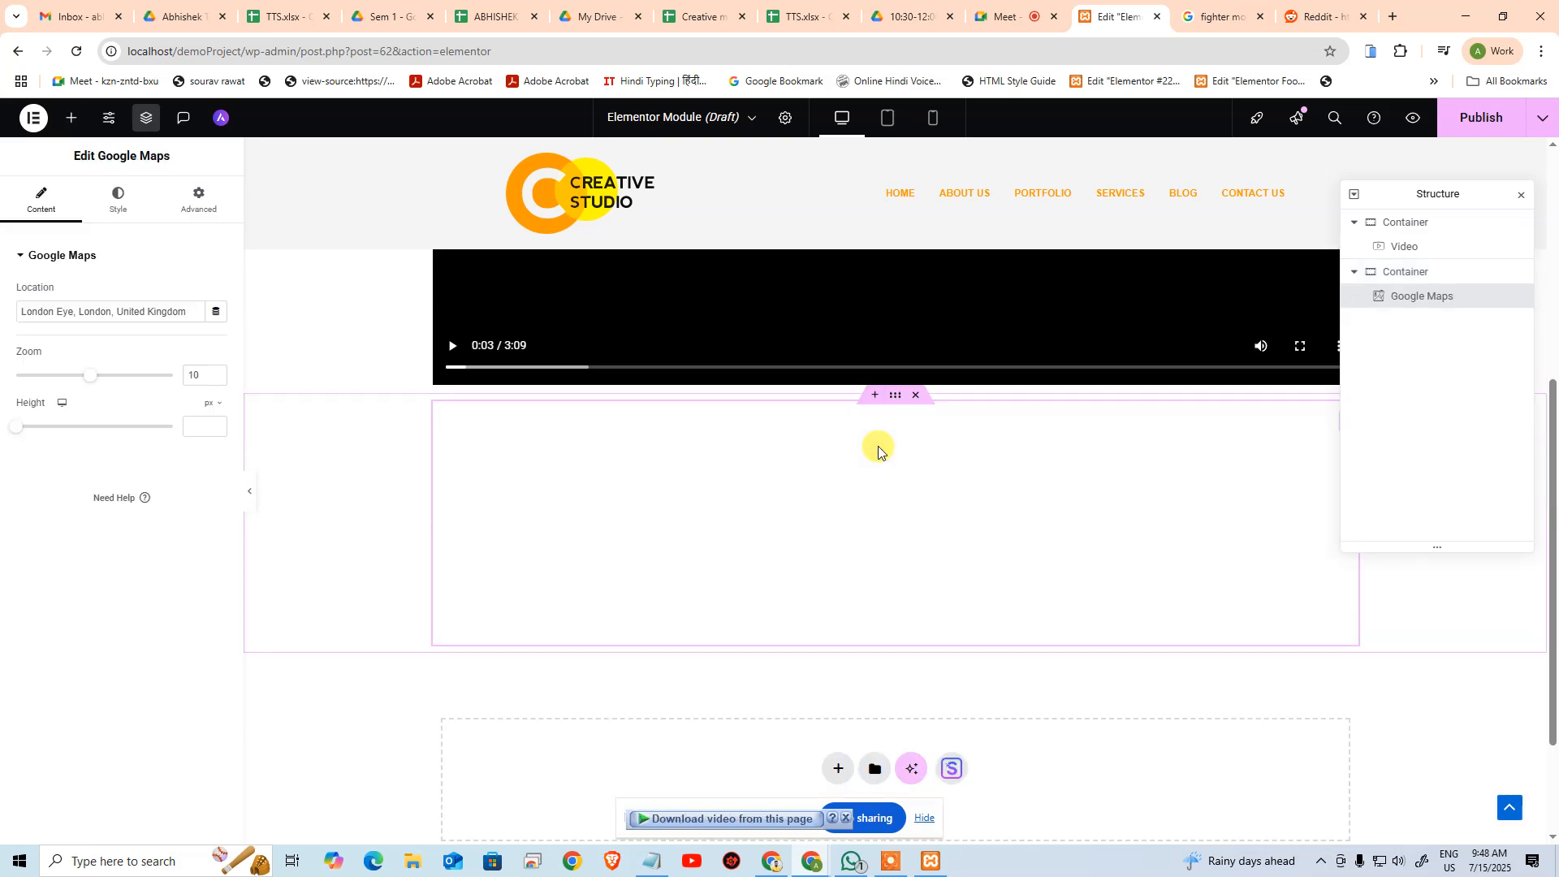
Set the Google Maps widget's location to Arena Animation Preet Vihar
click(149, 317)
key(ctrl+a)
text(A)
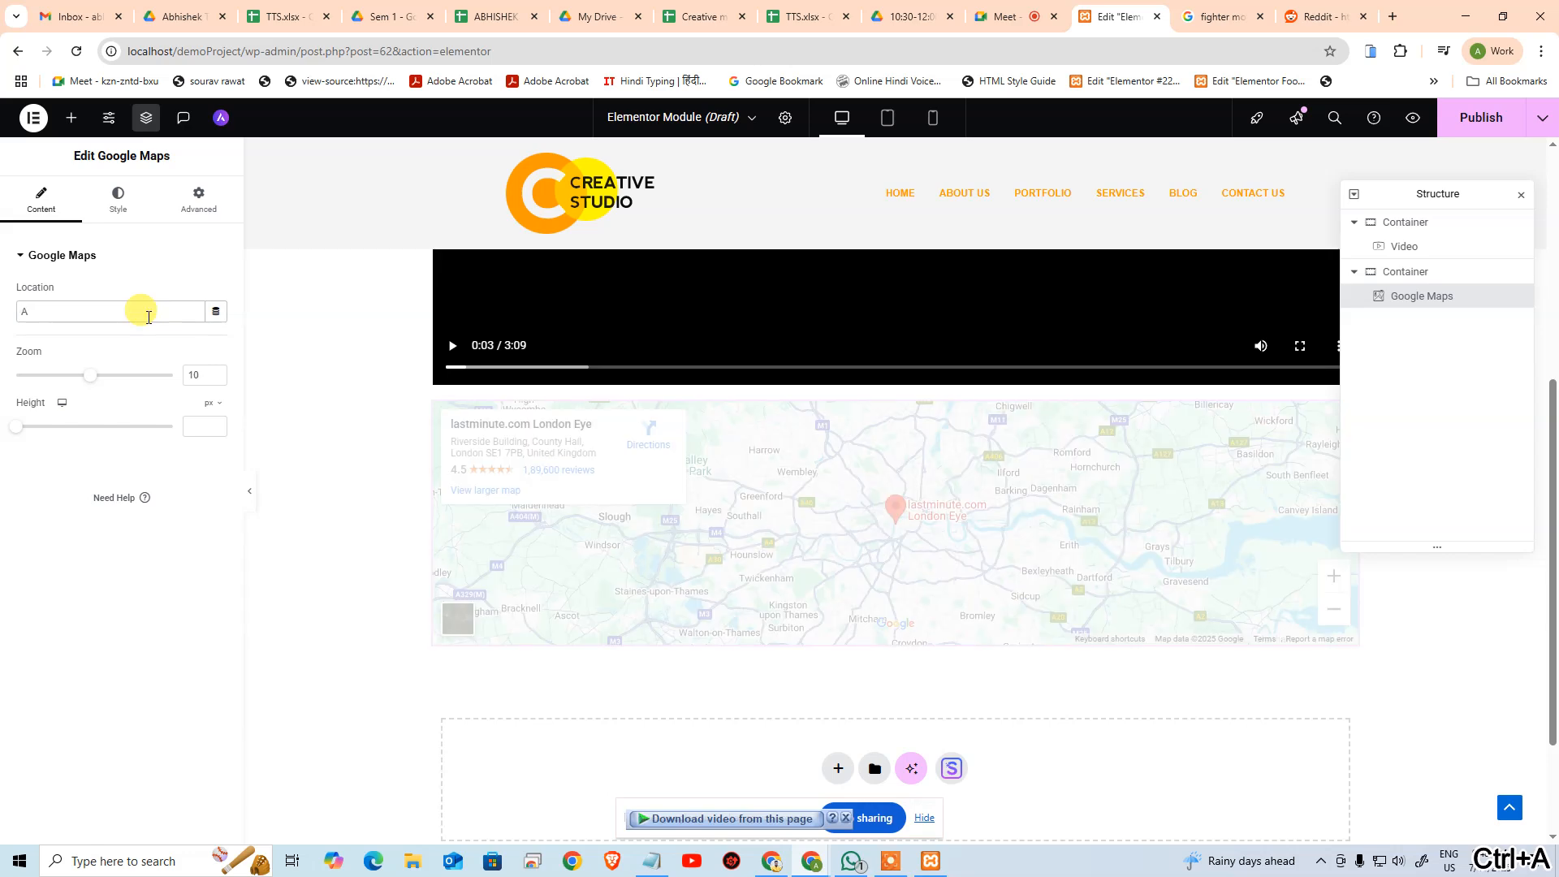
text(rena Animation Preet Vihar)
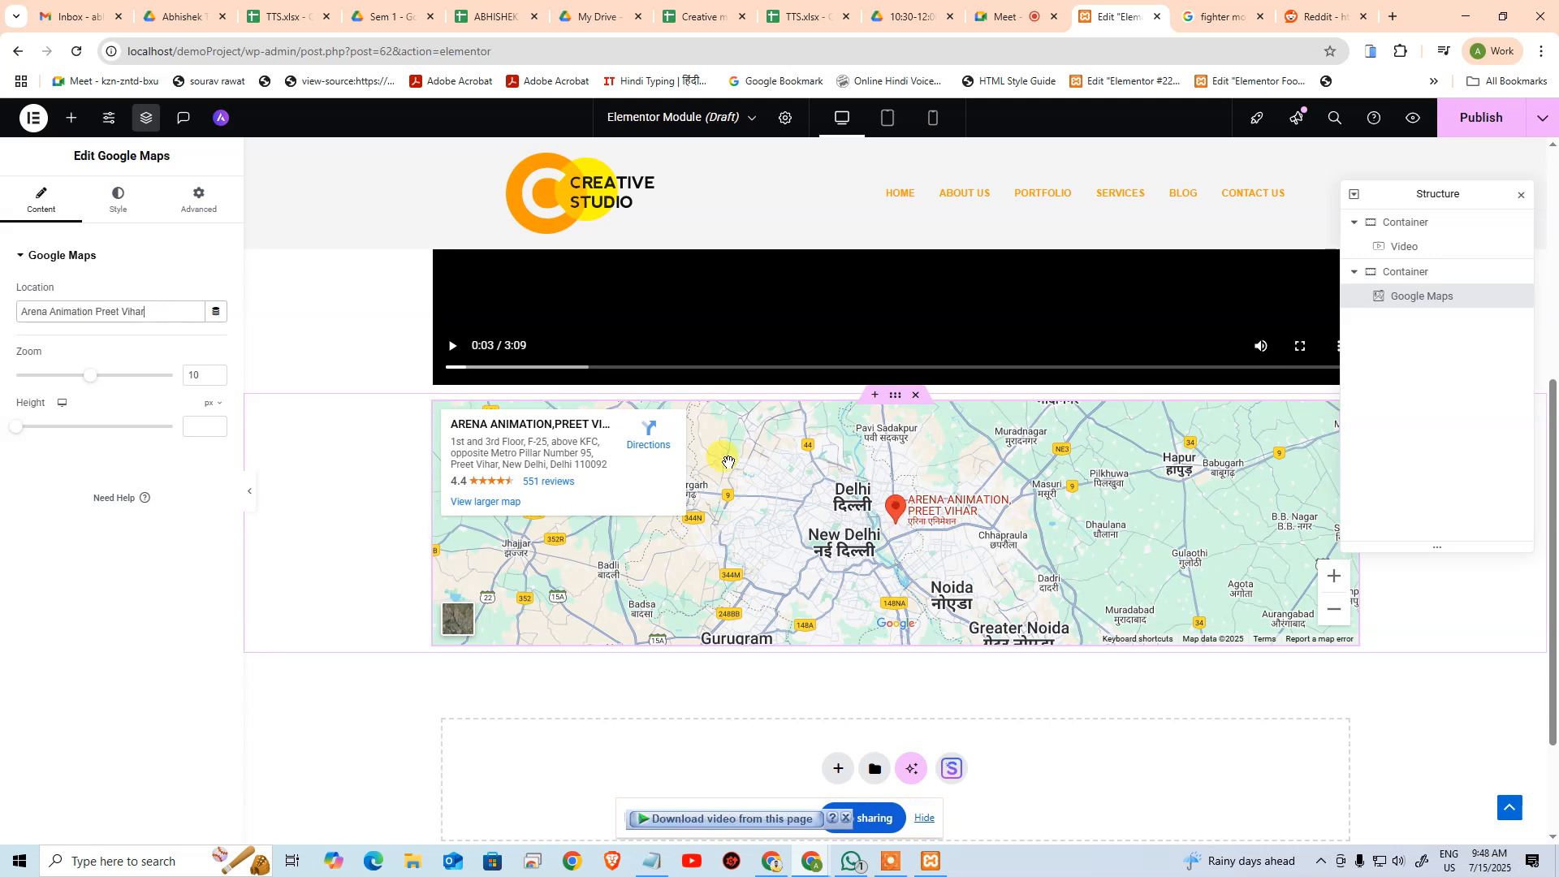
Set the Google Maps widget's zoom to 20 and its height to 600 px, and check the enlarged map
drag(92, 376, 124, 382)
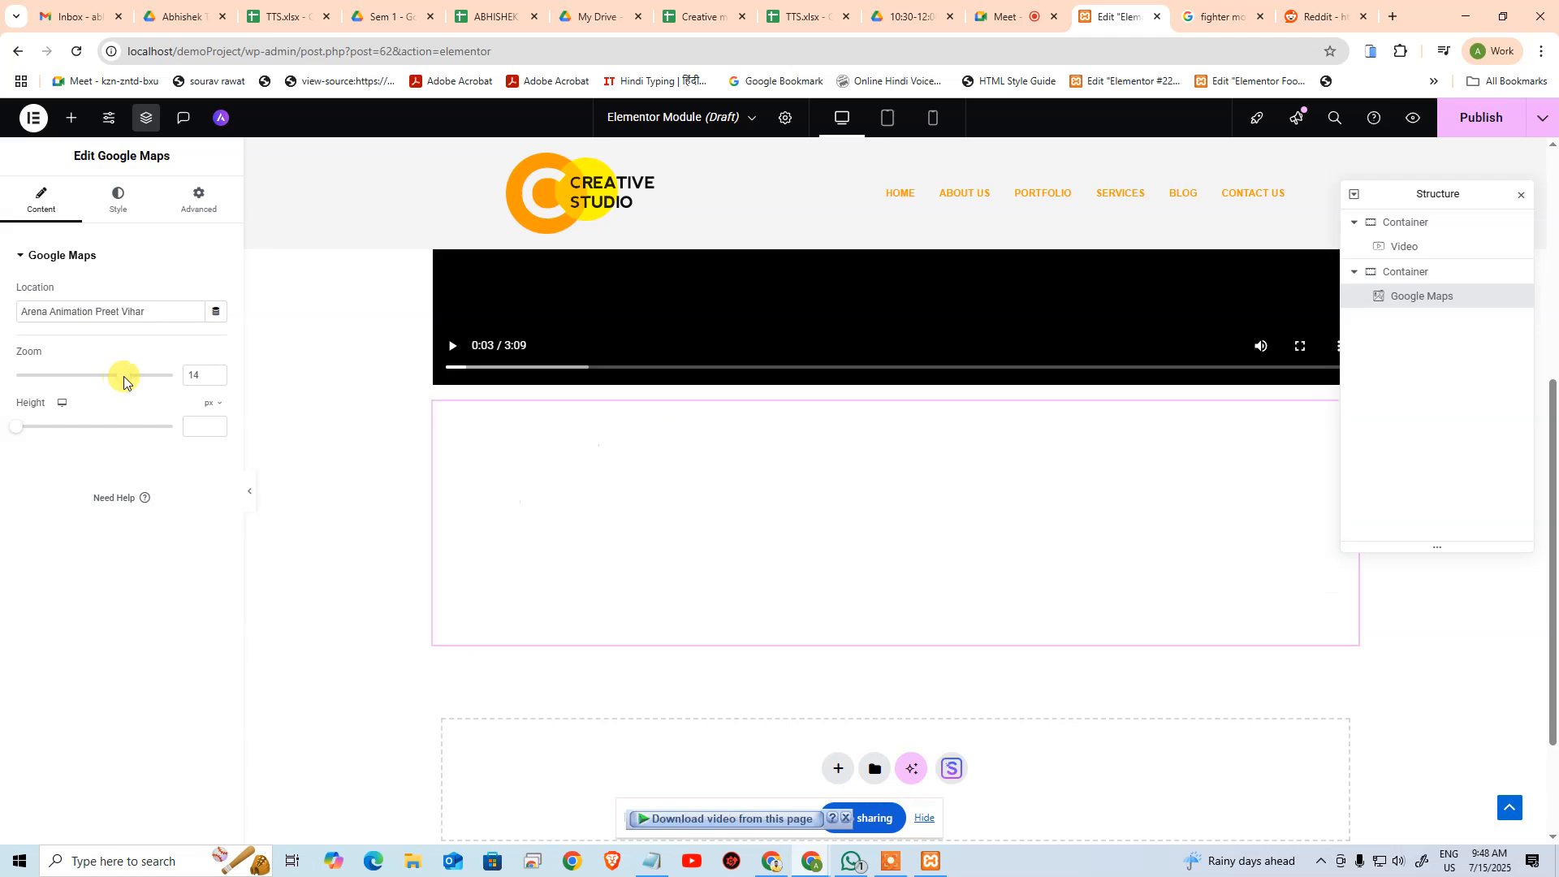
drag(124, 382, 183, 380)
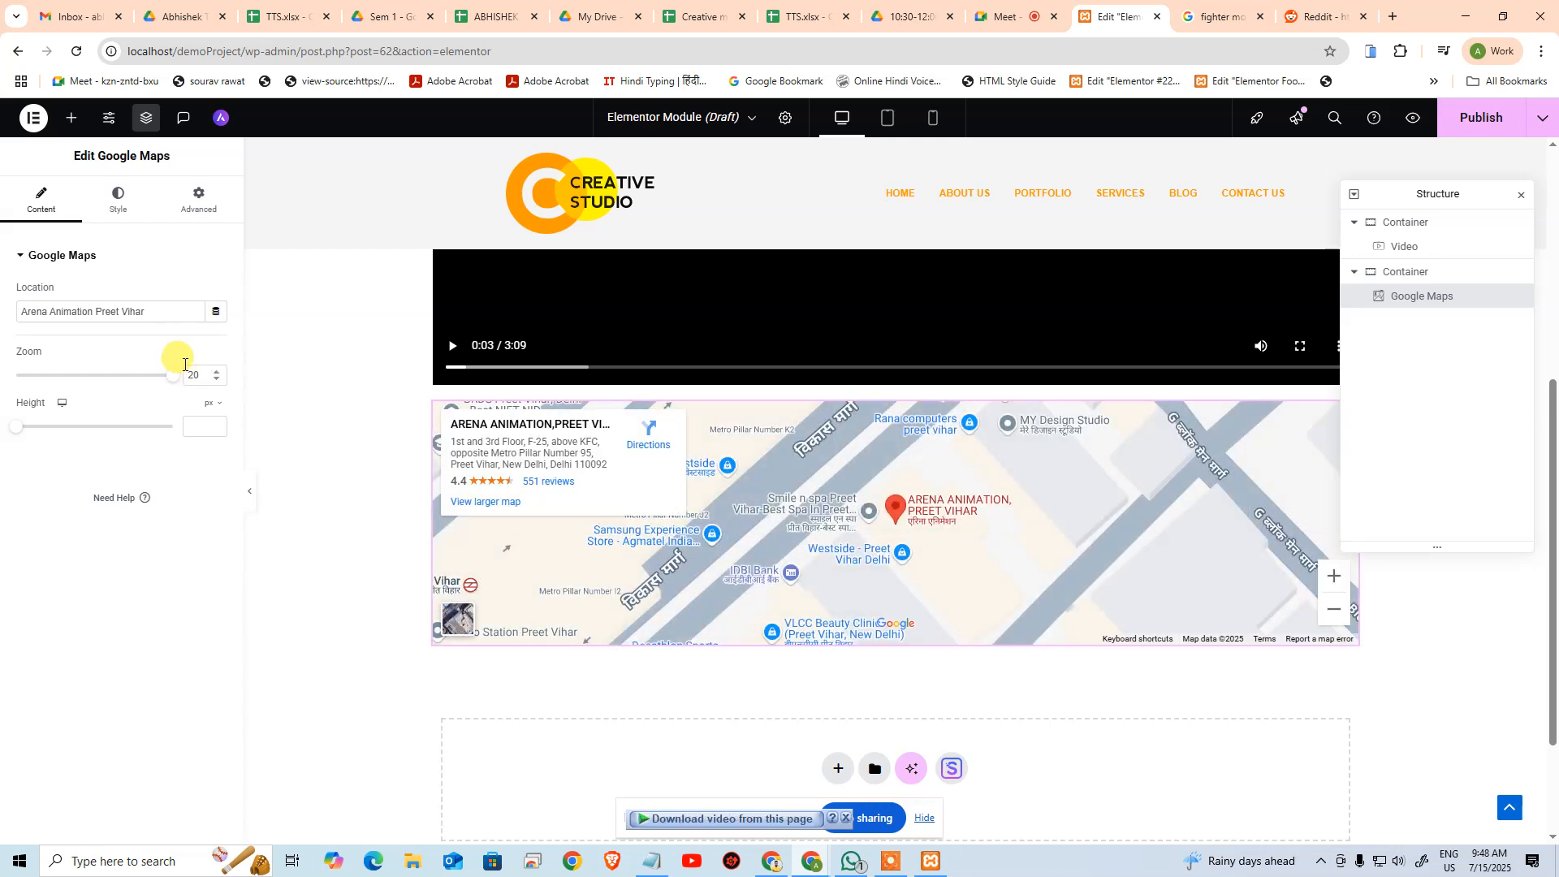
drag(16, 426, 77, 436)
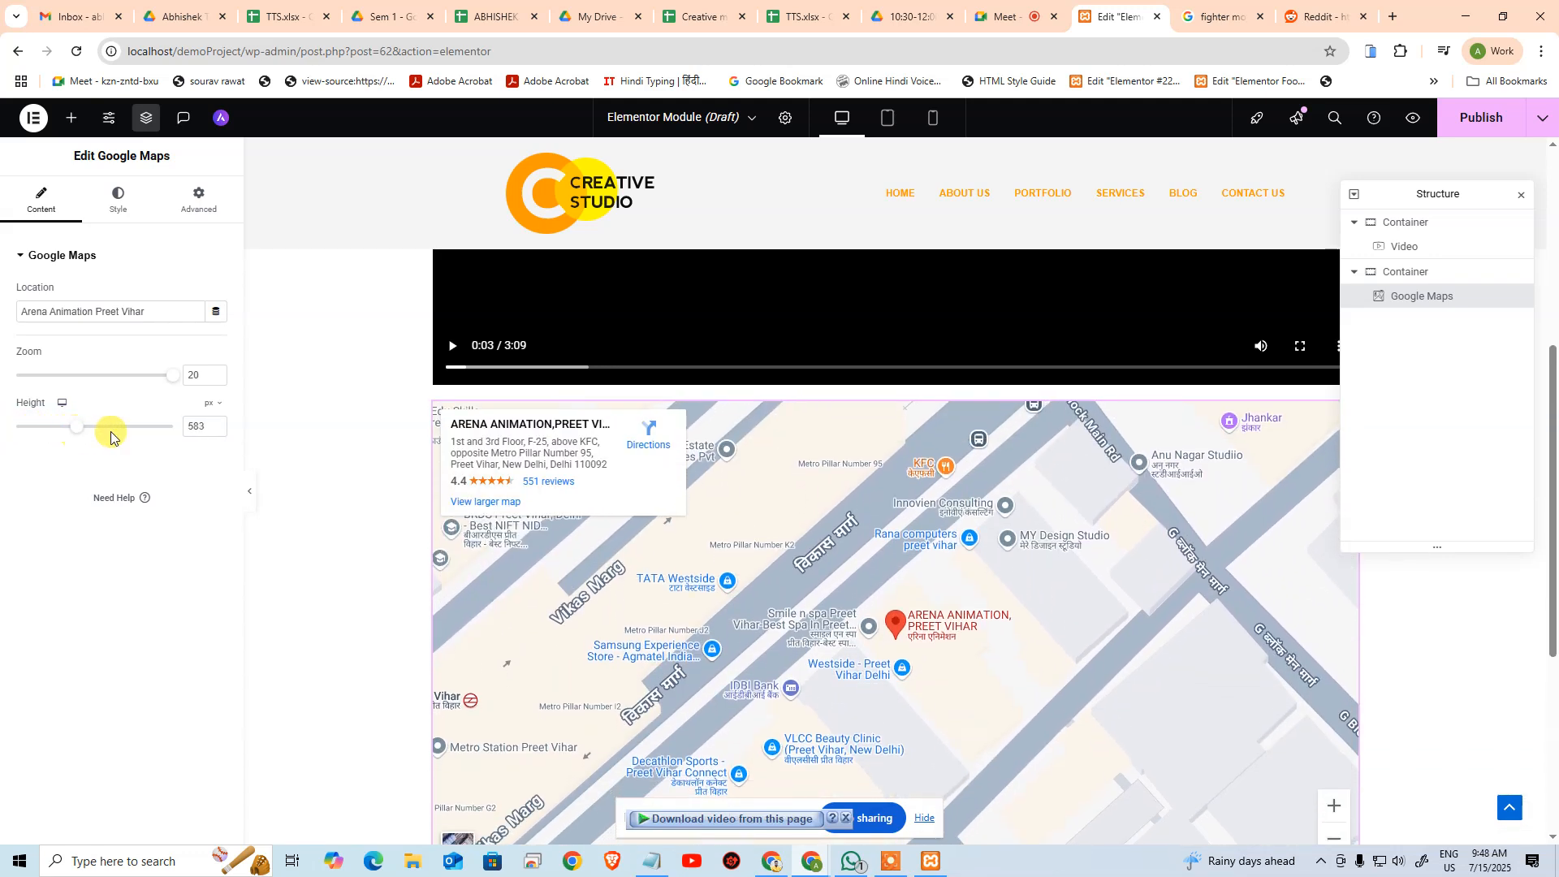
double_click(203, 425)
text(600)
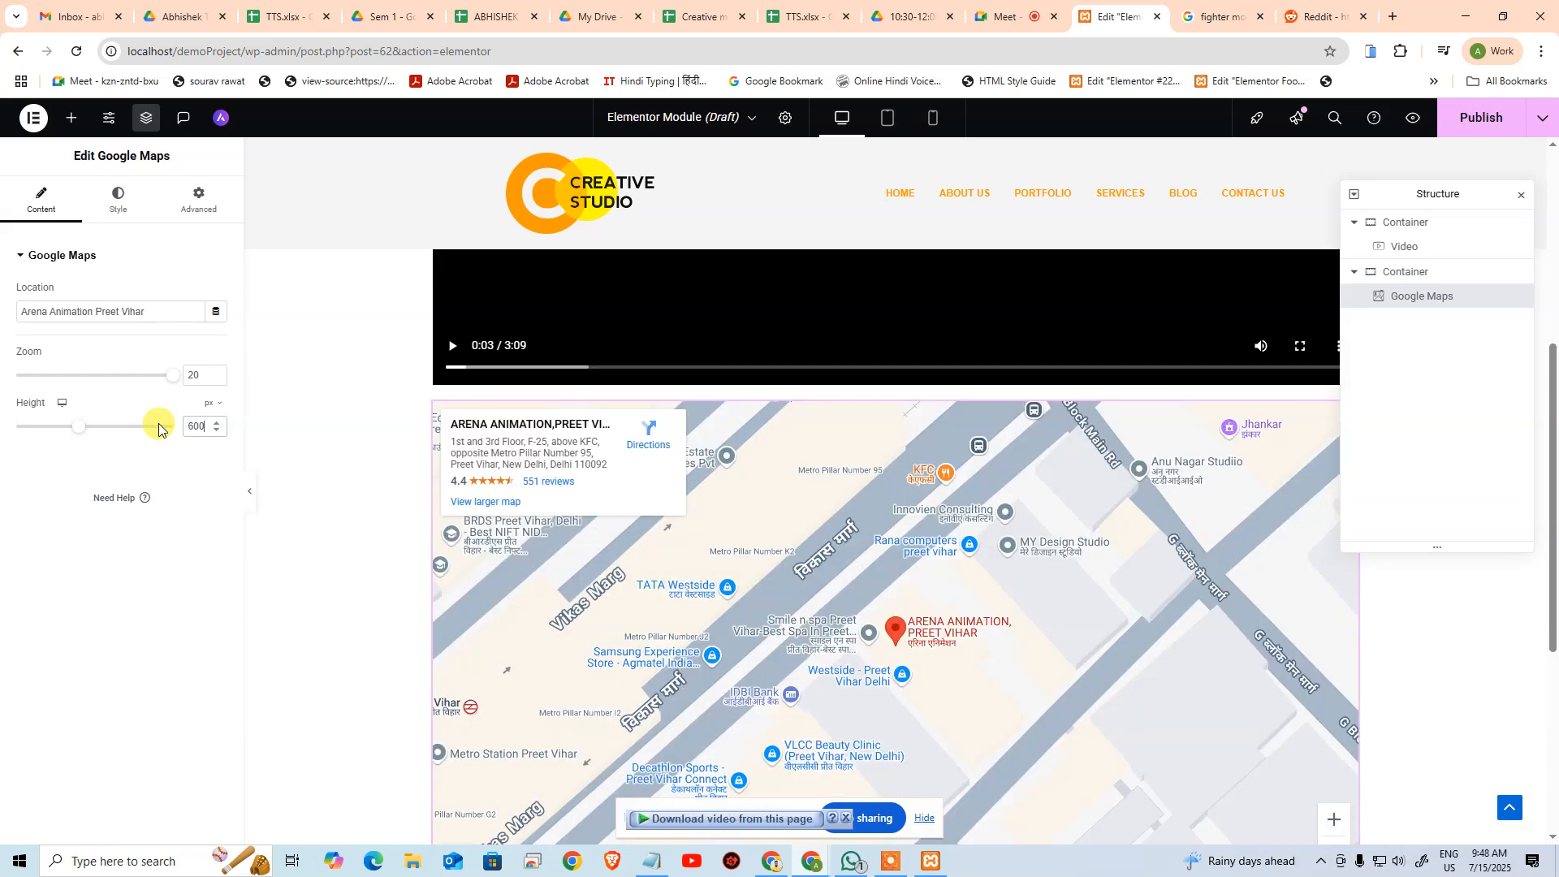
scroll(1080, 528, down, 5)
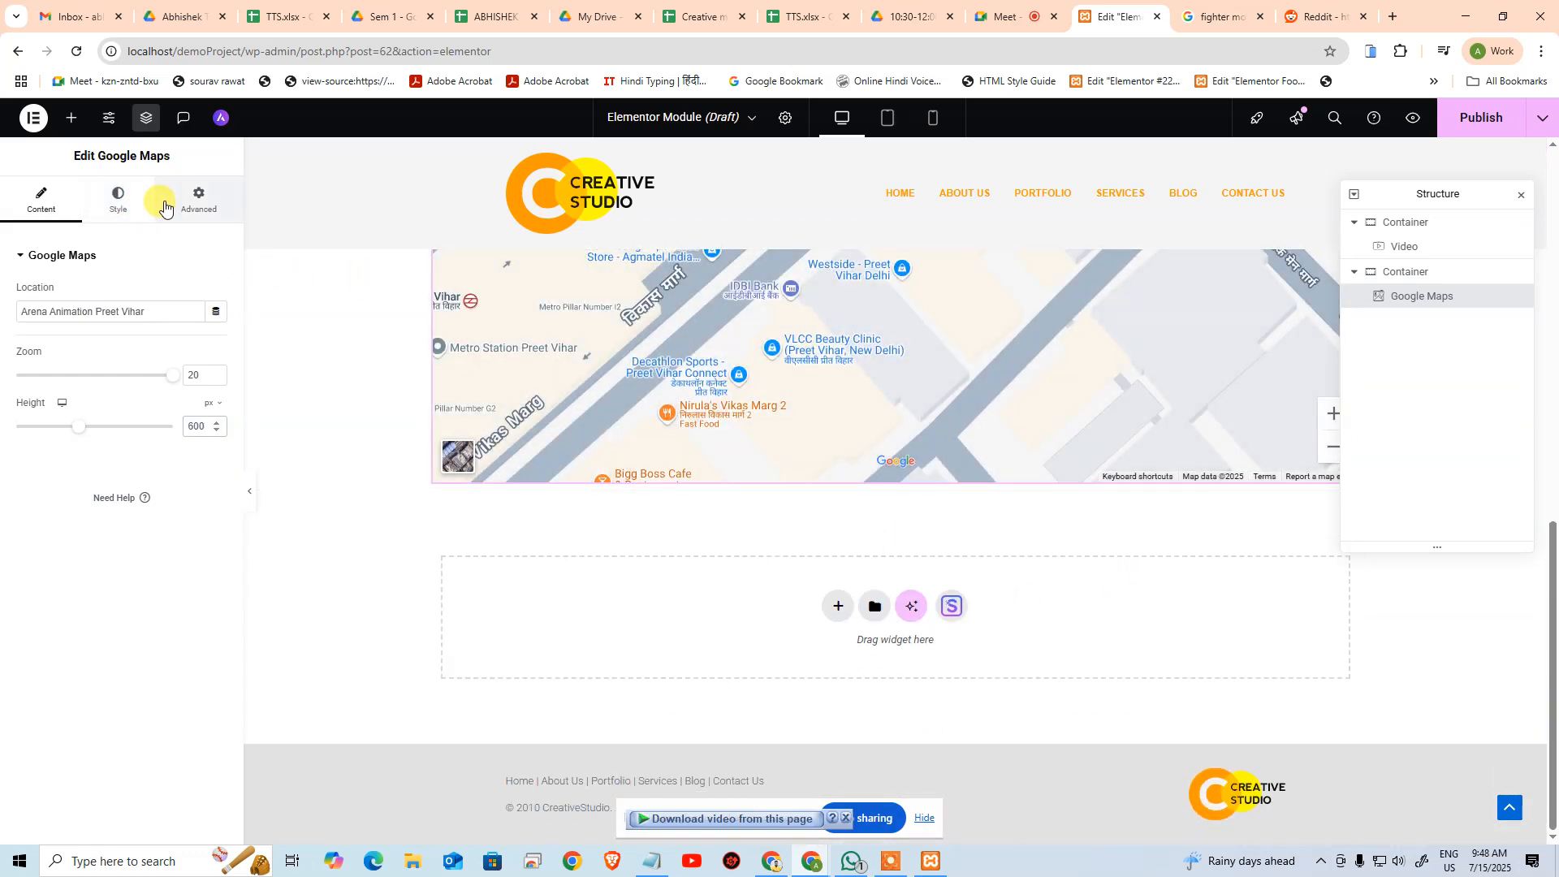
Duplicate the container holding the Google Maps widget and delete the map from the copy
click(1427, 281)
key(ctrl+d)
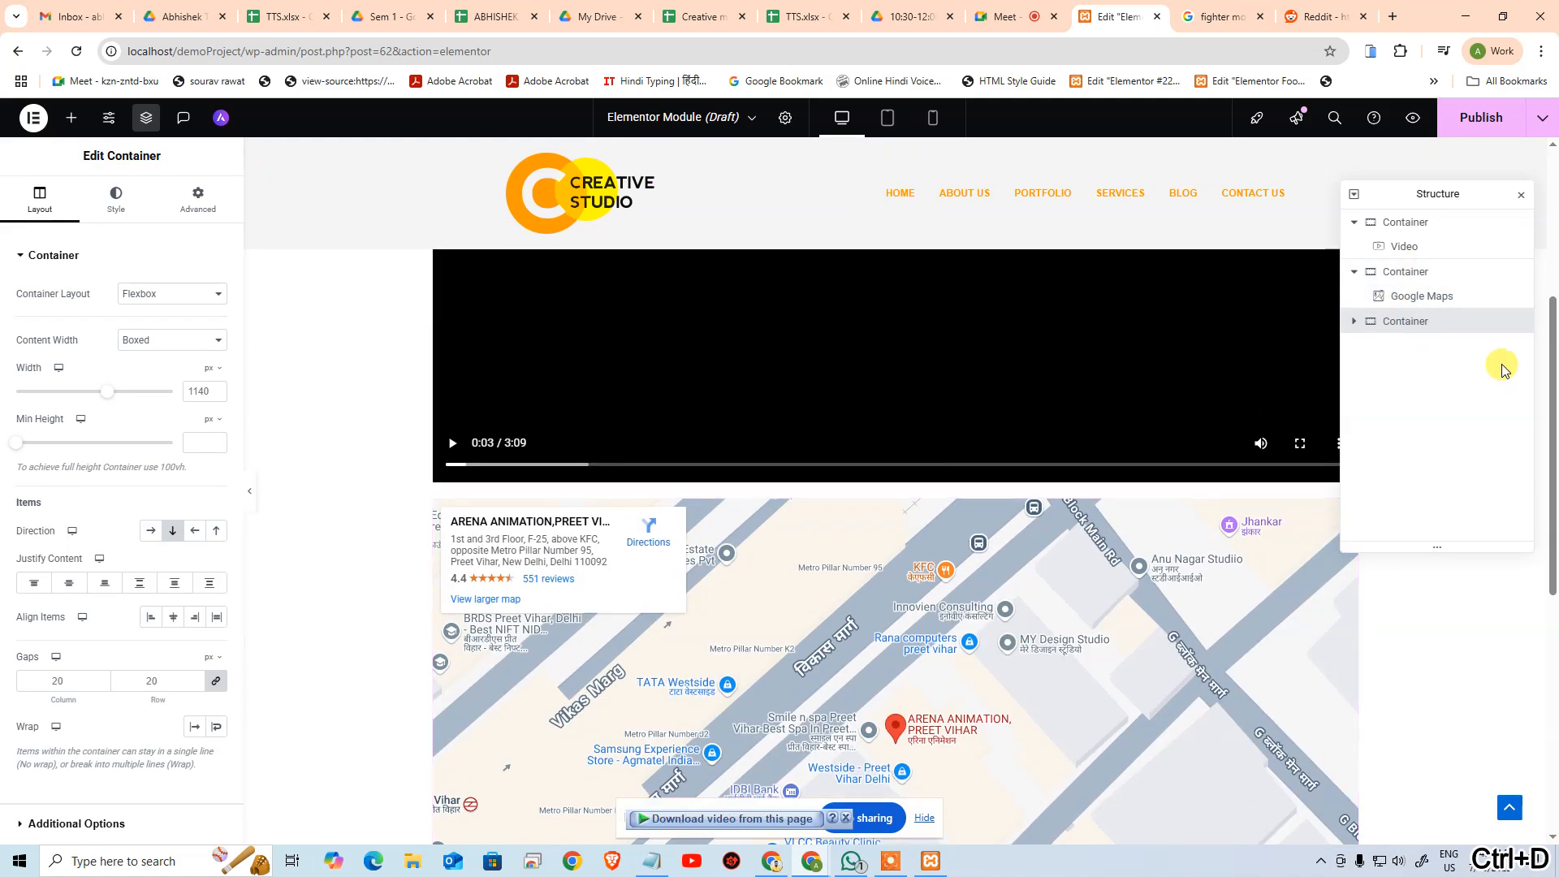
click(1354, 320)
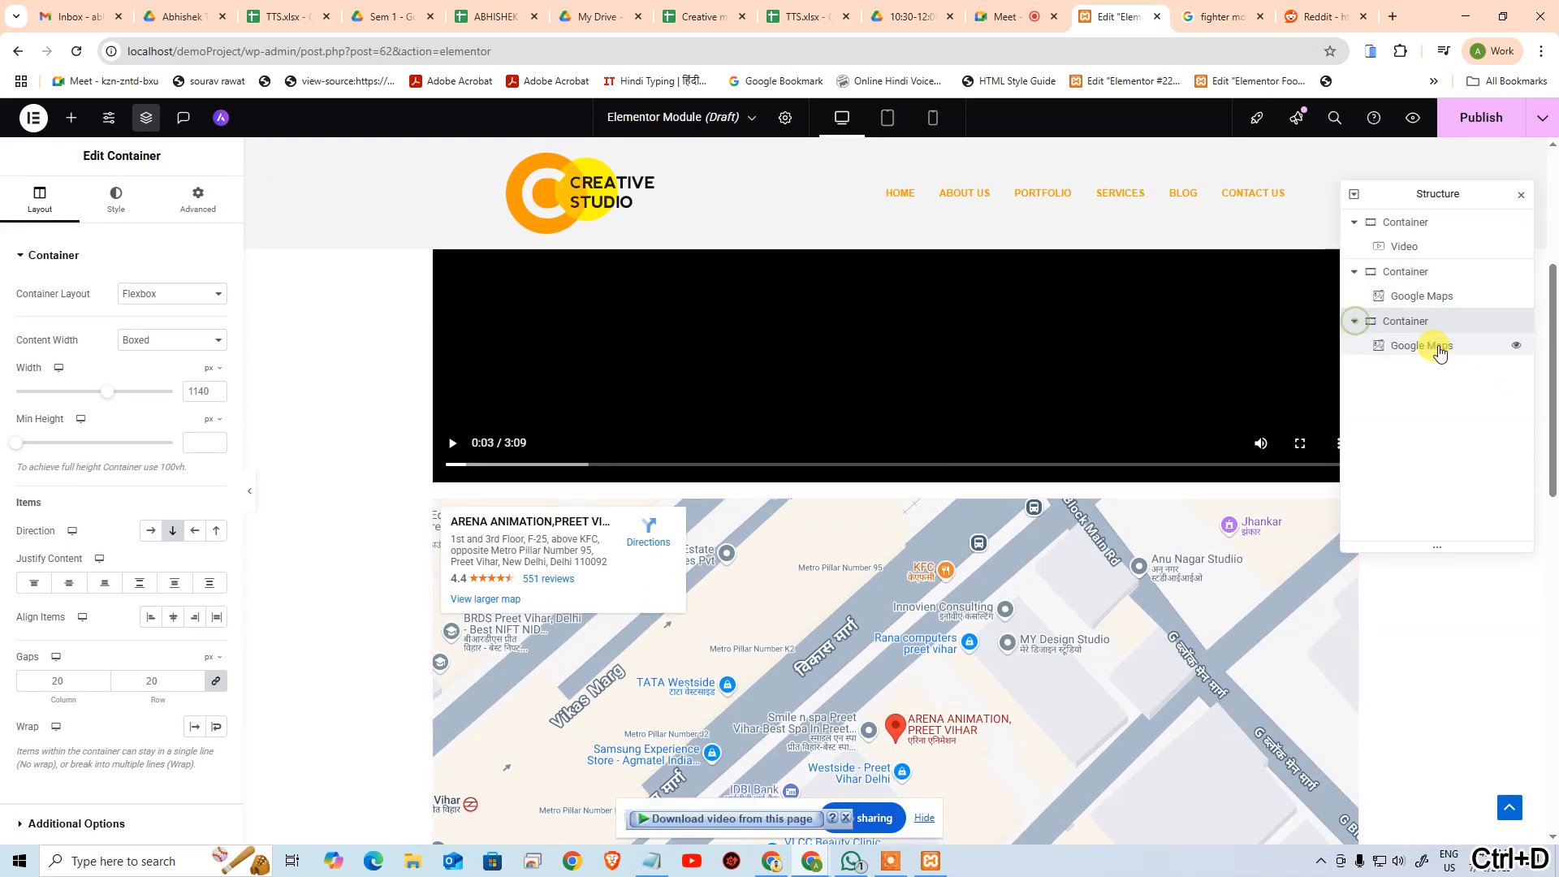
click(1458, 346)
key(Delete)
Add a Loop Carousel widget to the empty third container
scroll(89, 568, down, 3)
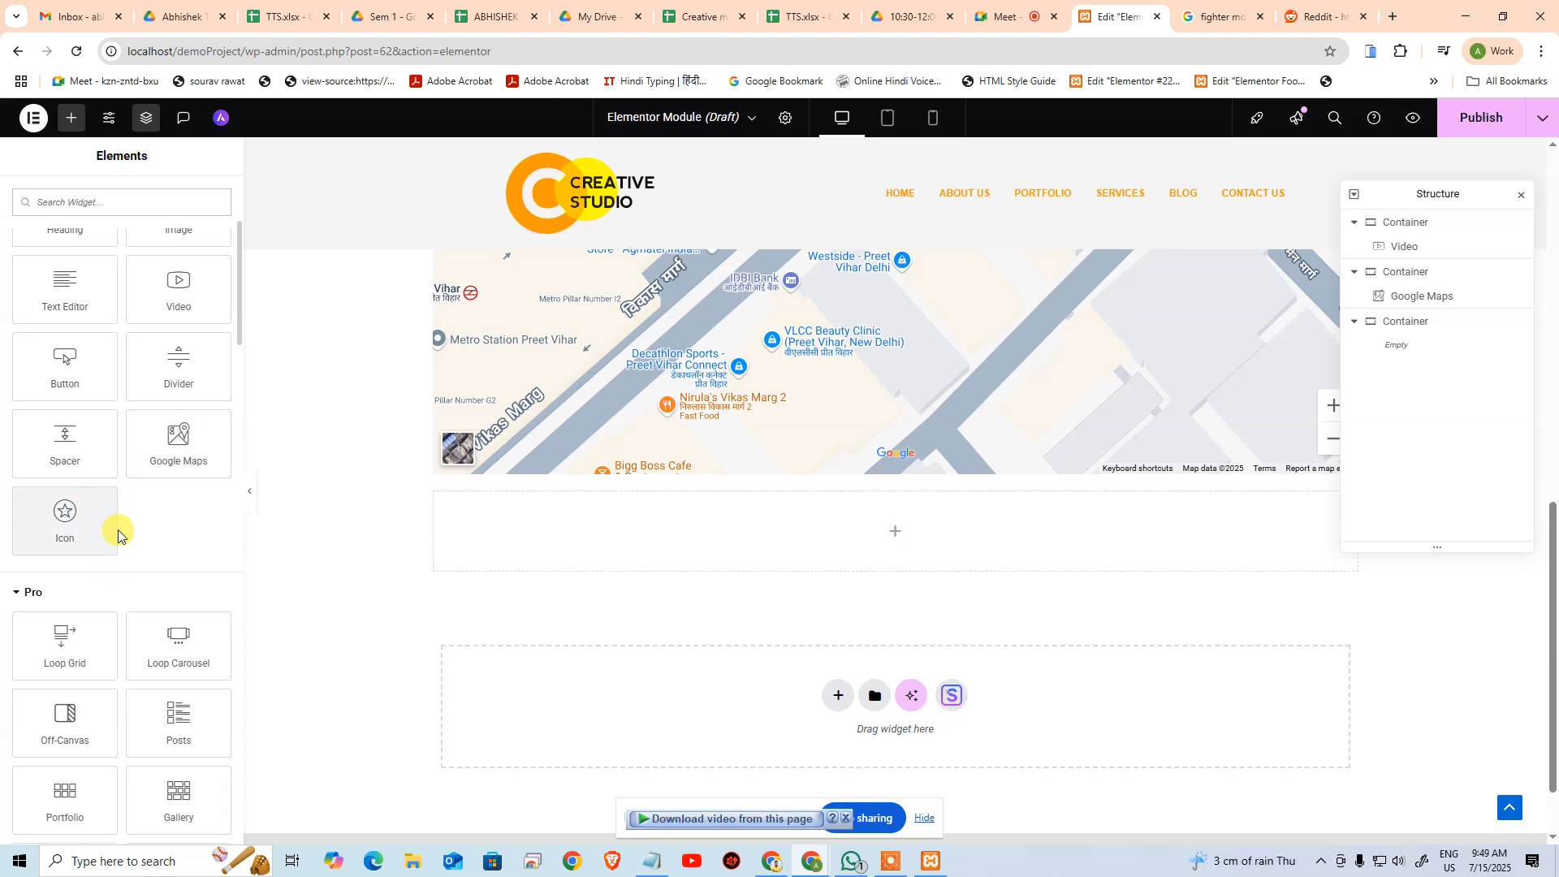
scroll(113, 532, down, 1)
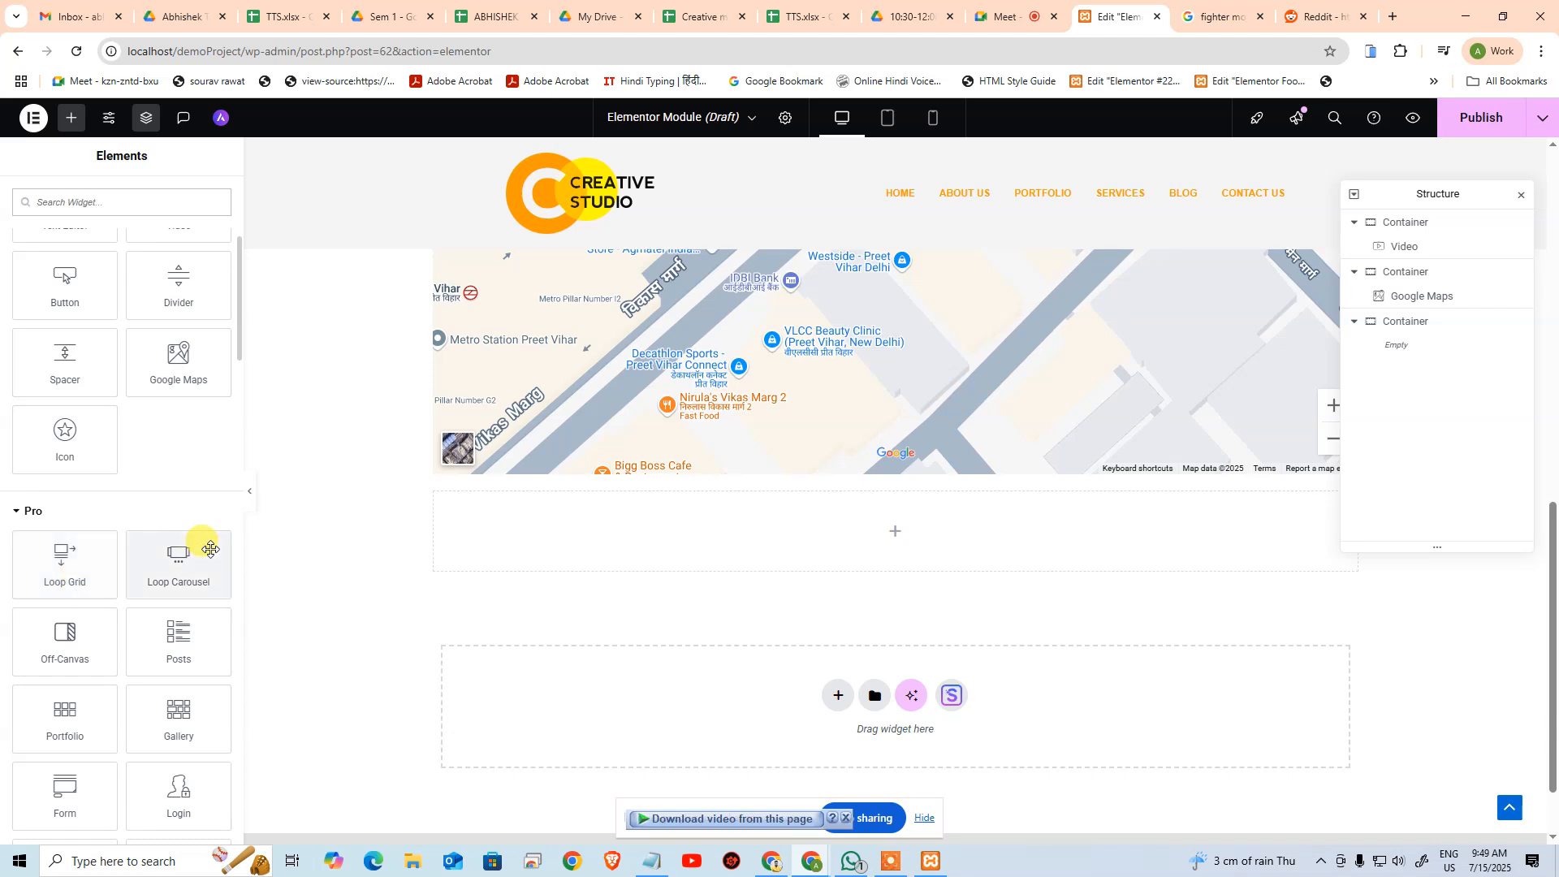
drag(166, 575, 846, 532)
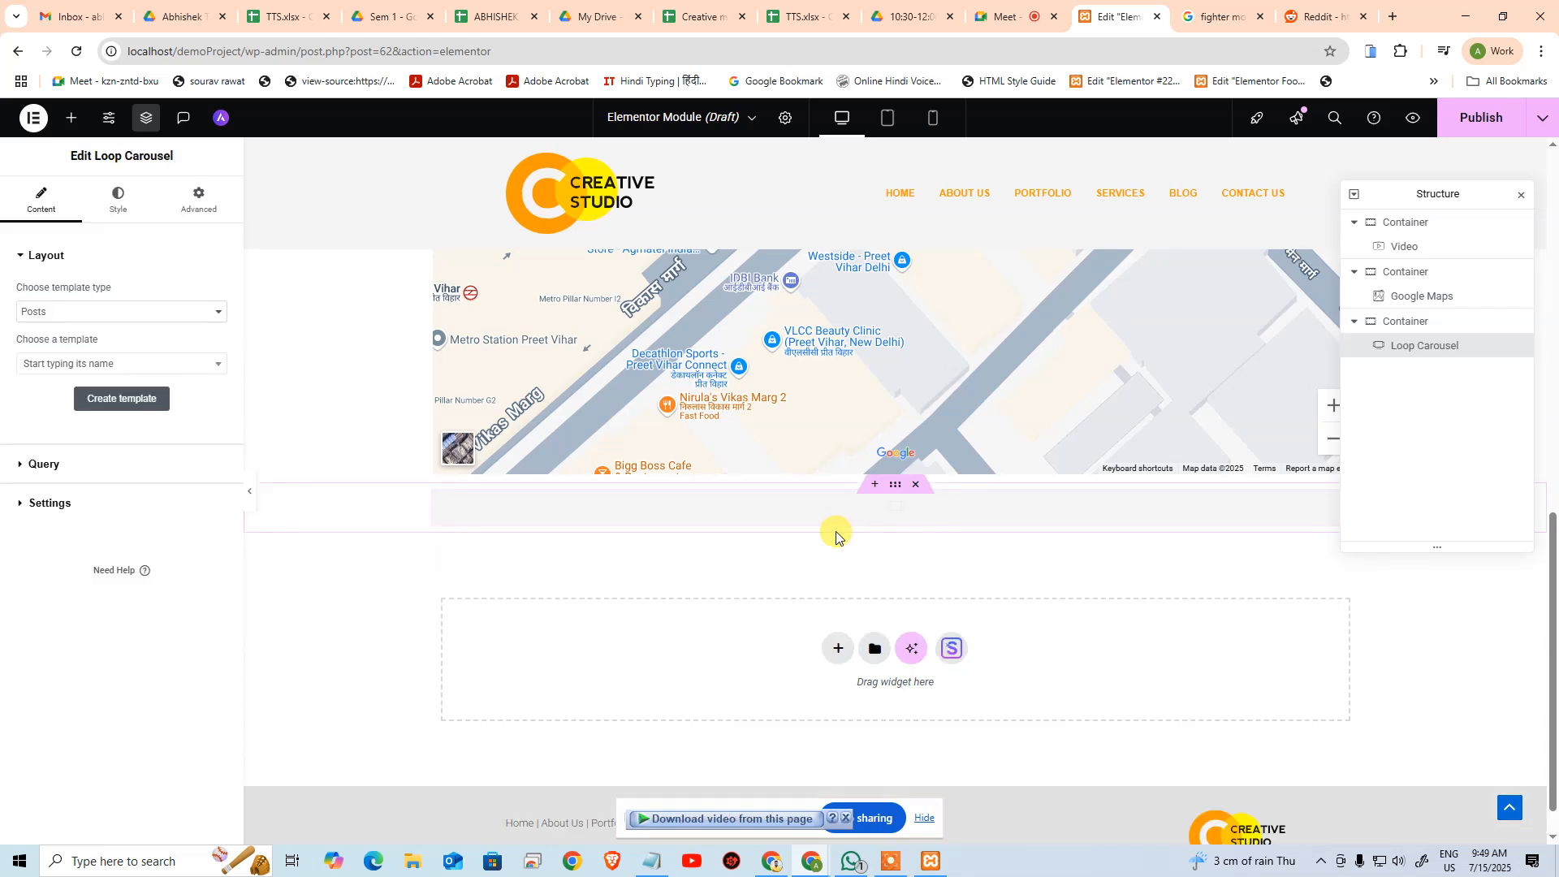
scroll(892, 575, down, 3)
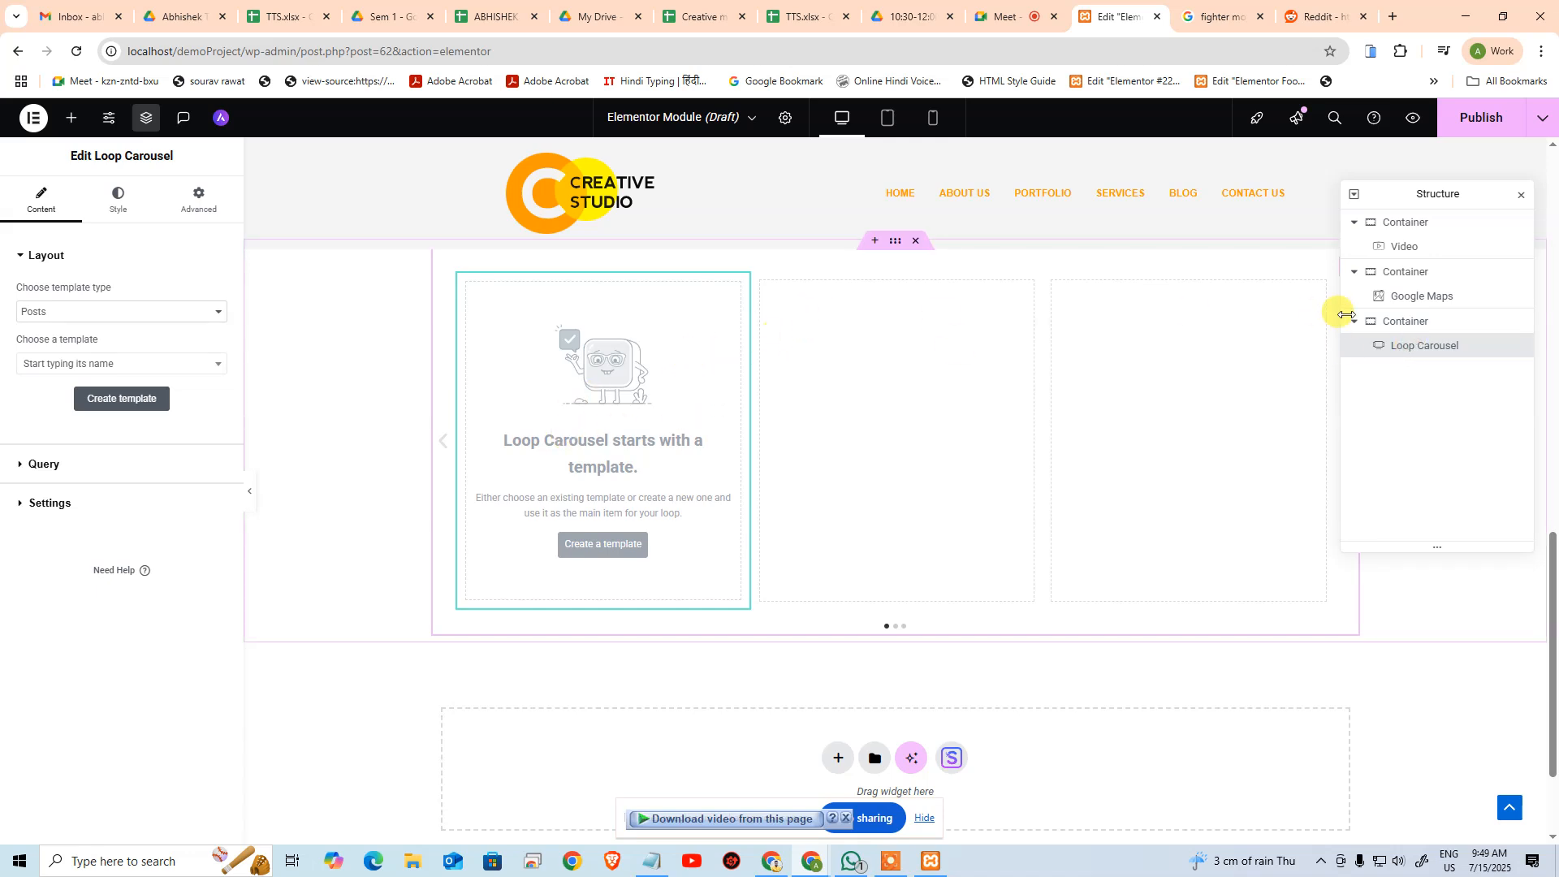
key(ctrl+d)
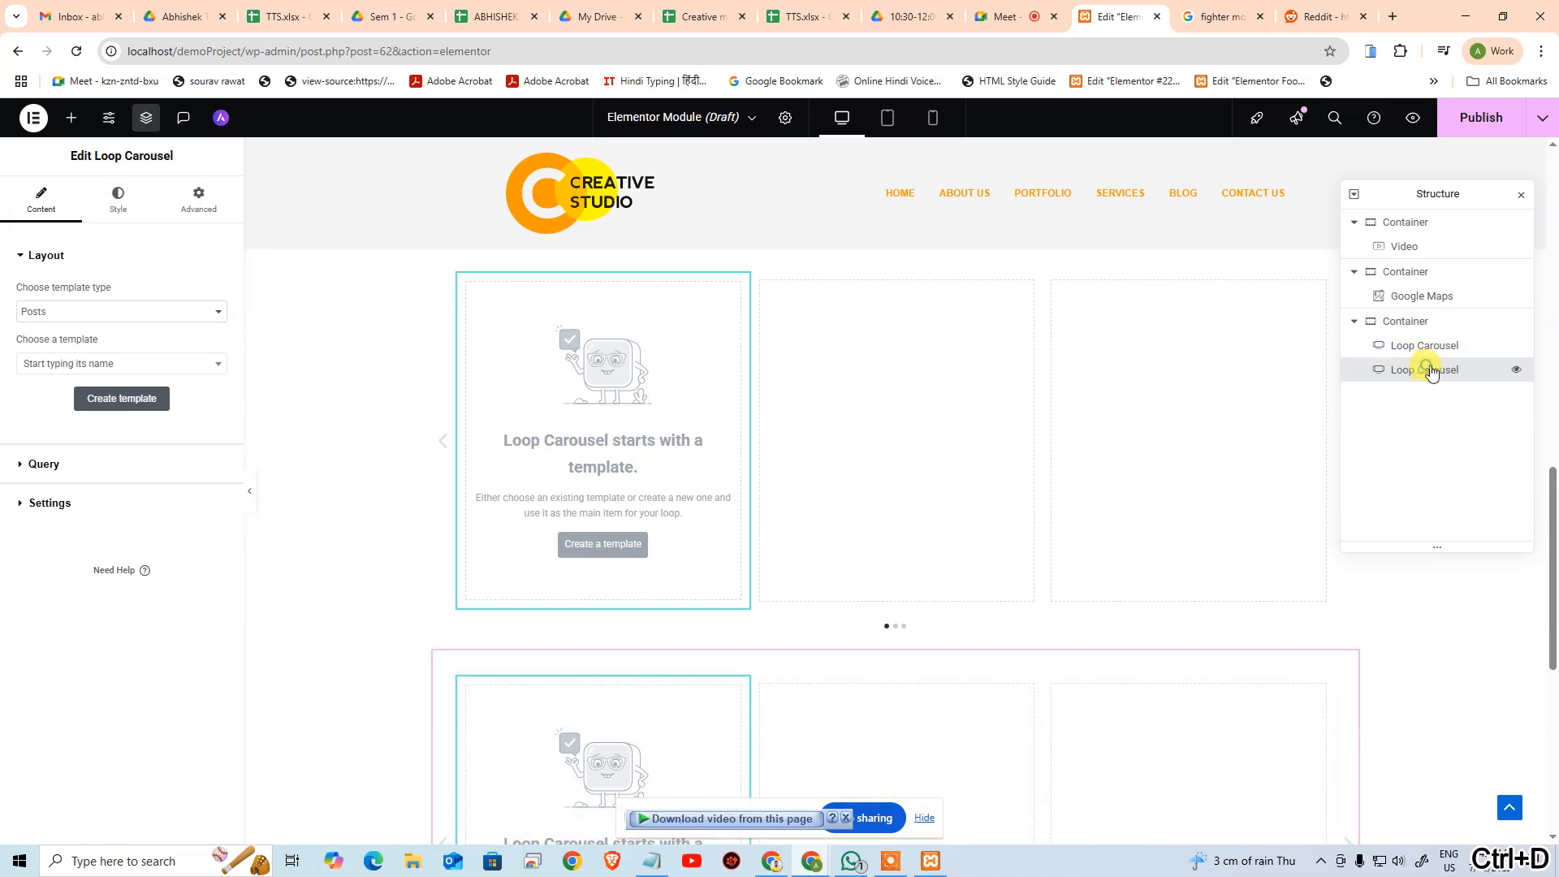
key(Delete)
click(1440, 345)
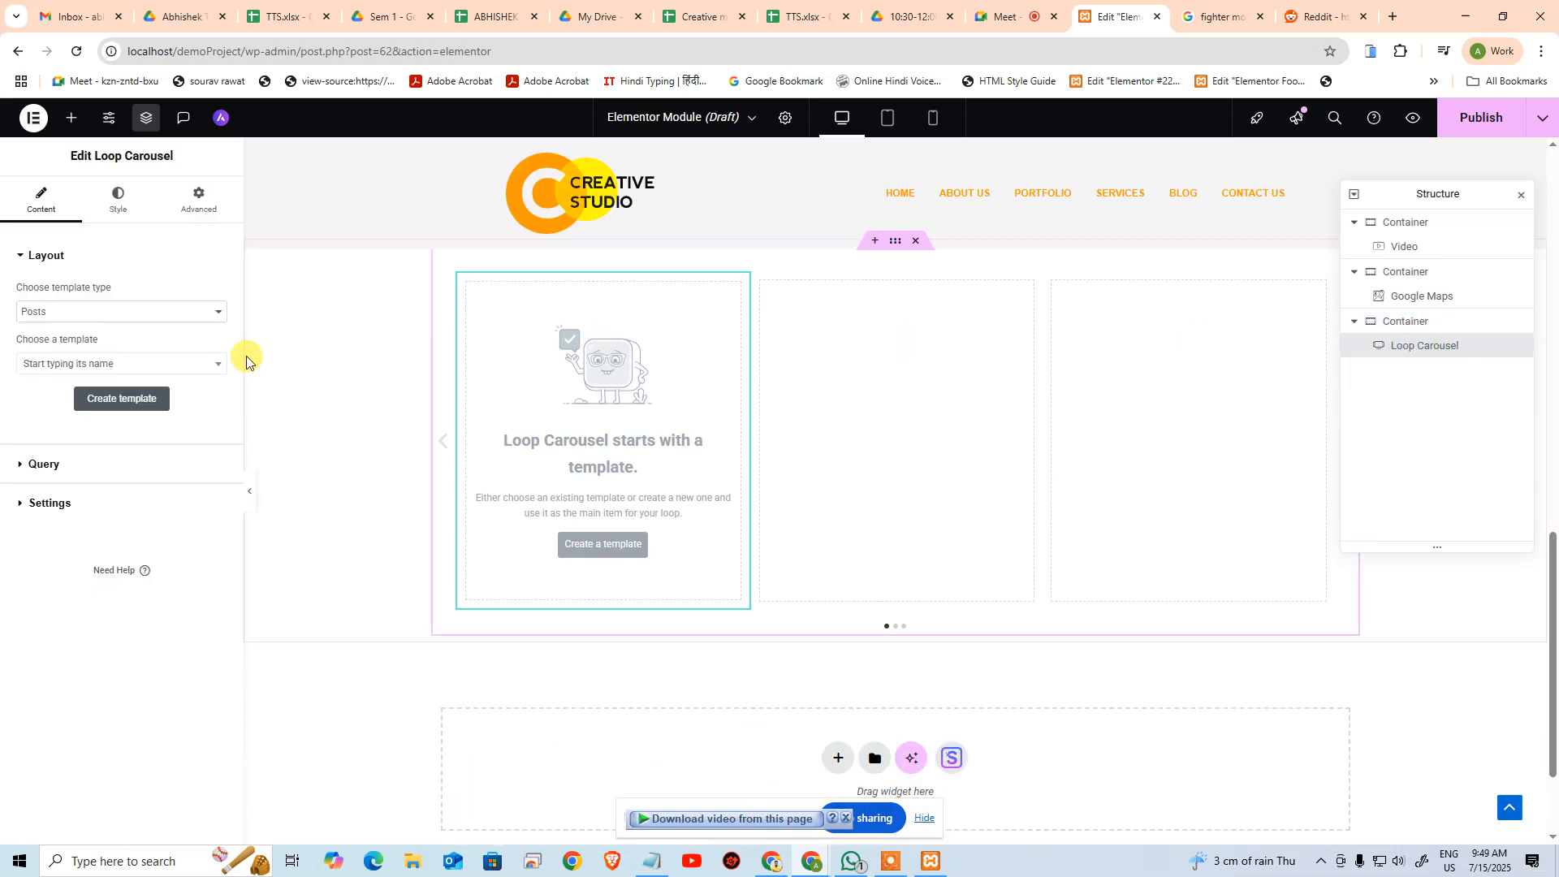
Check the Loop Carousel's template type and template choices, and delete the widget from the third container
click(90, 313)
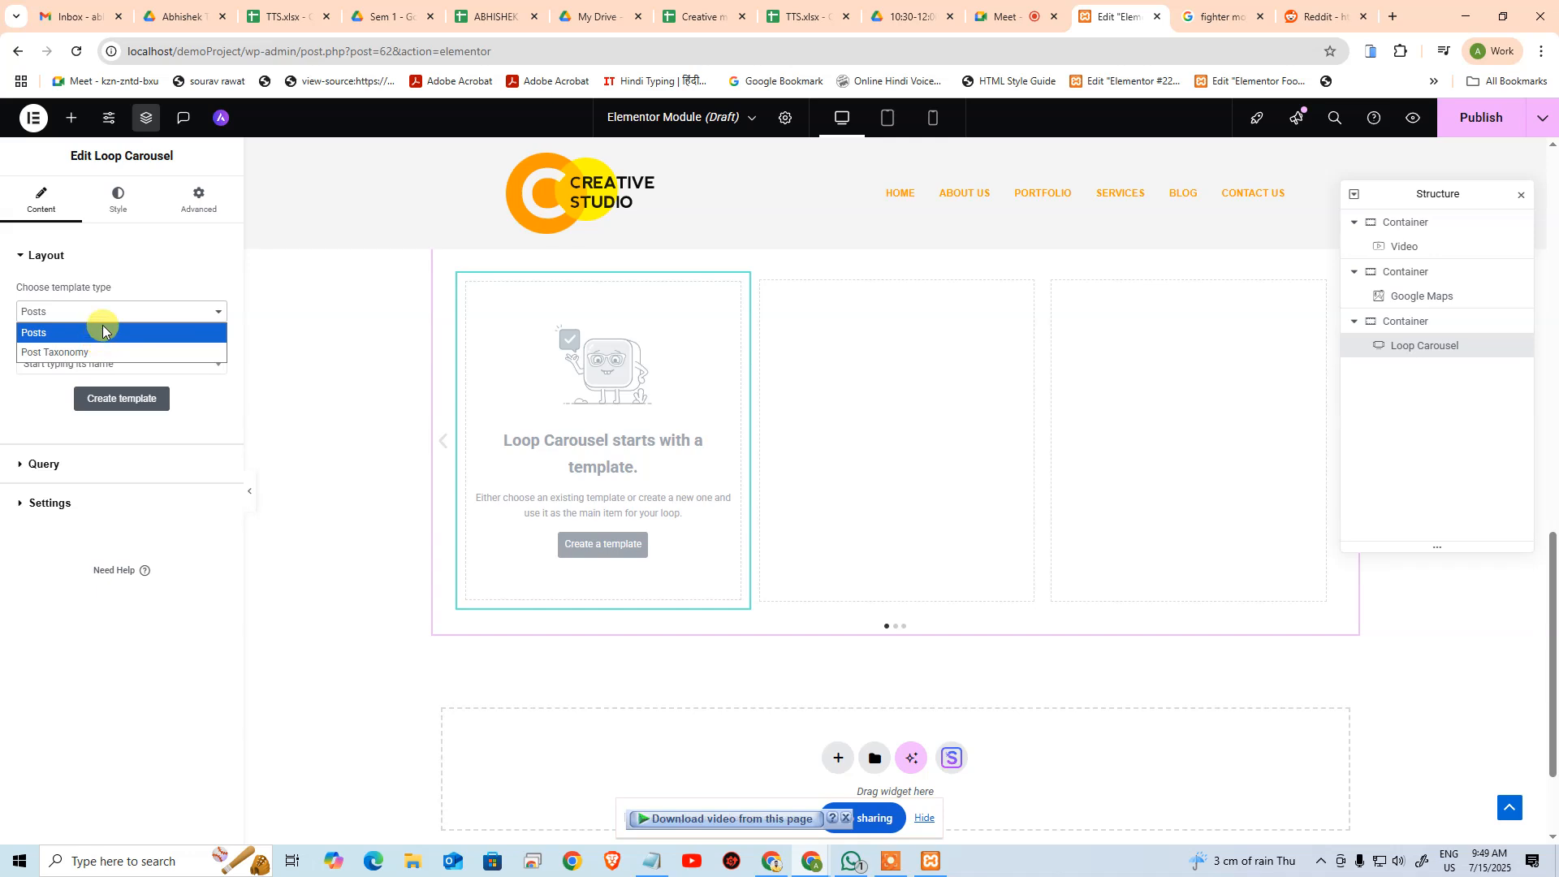
click(113, 310)
click(96, 363)
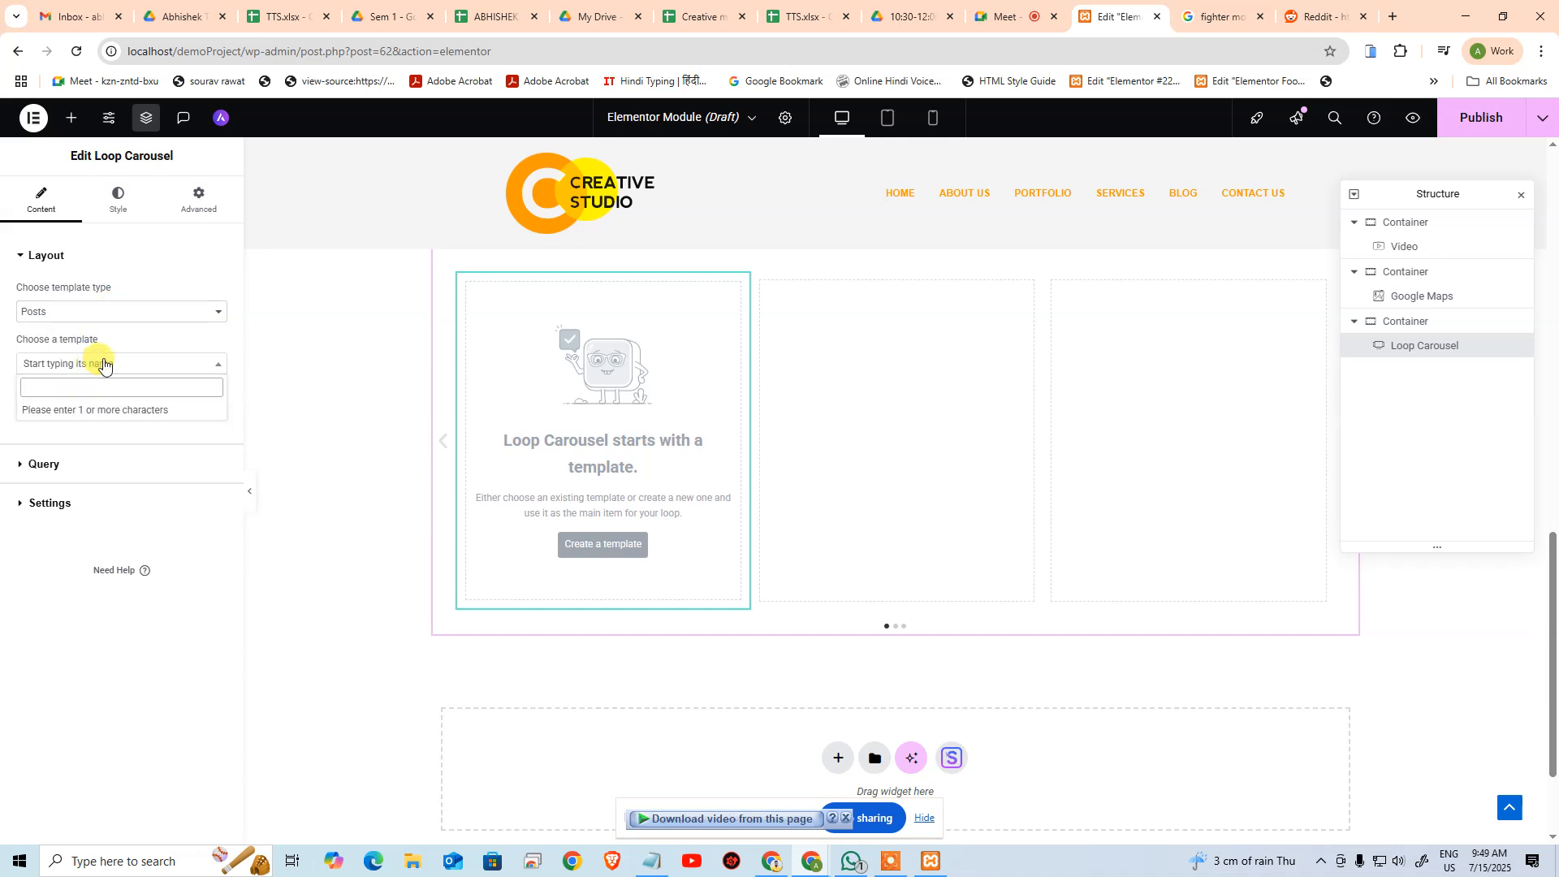
click(104, 363)
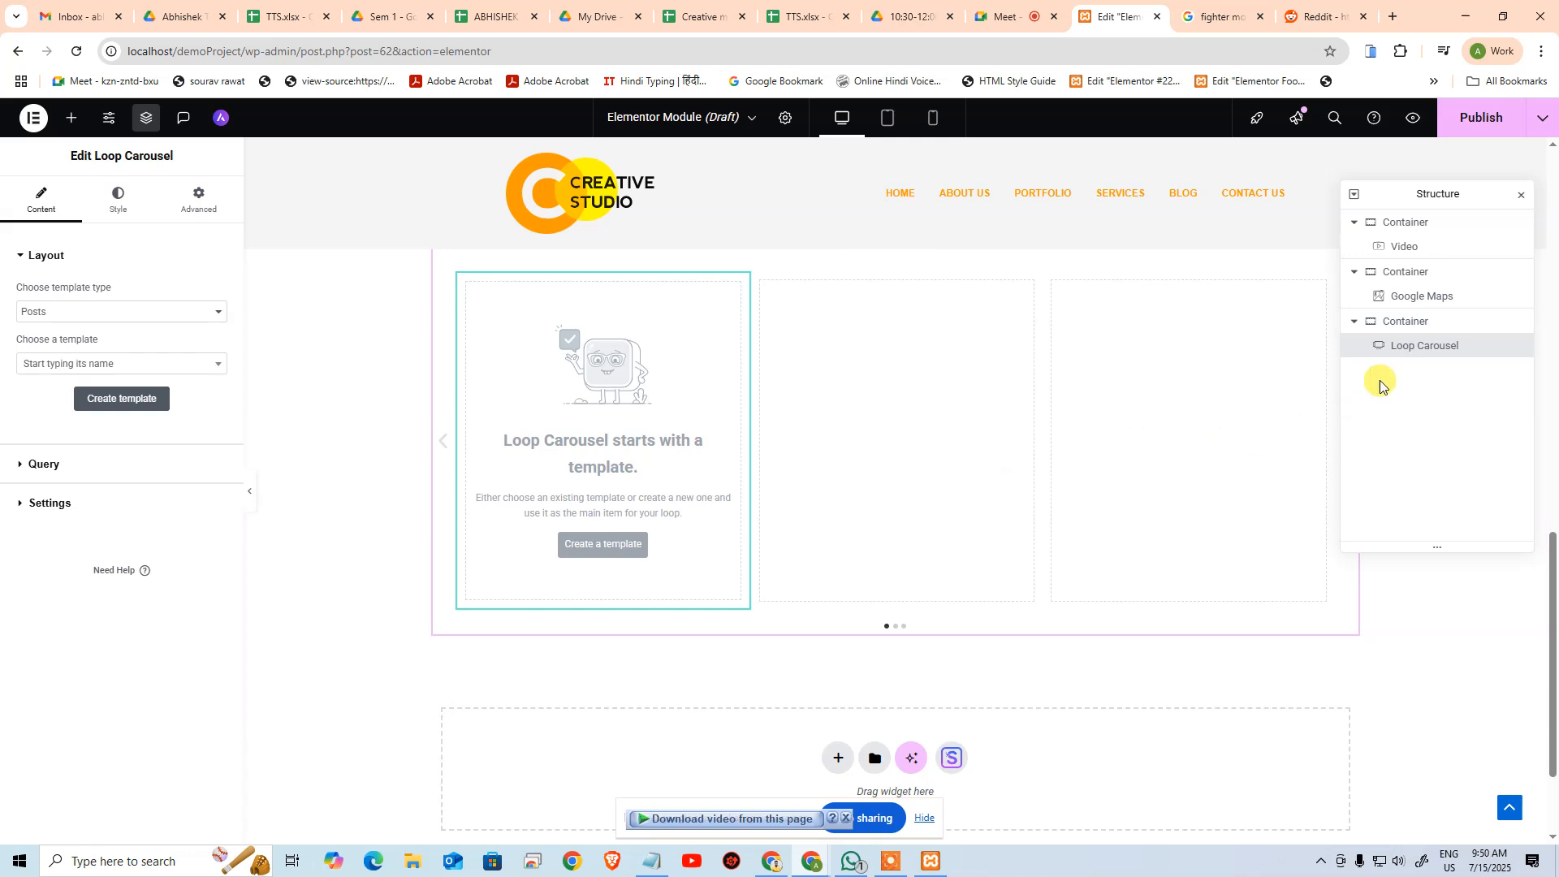
key(Delete)
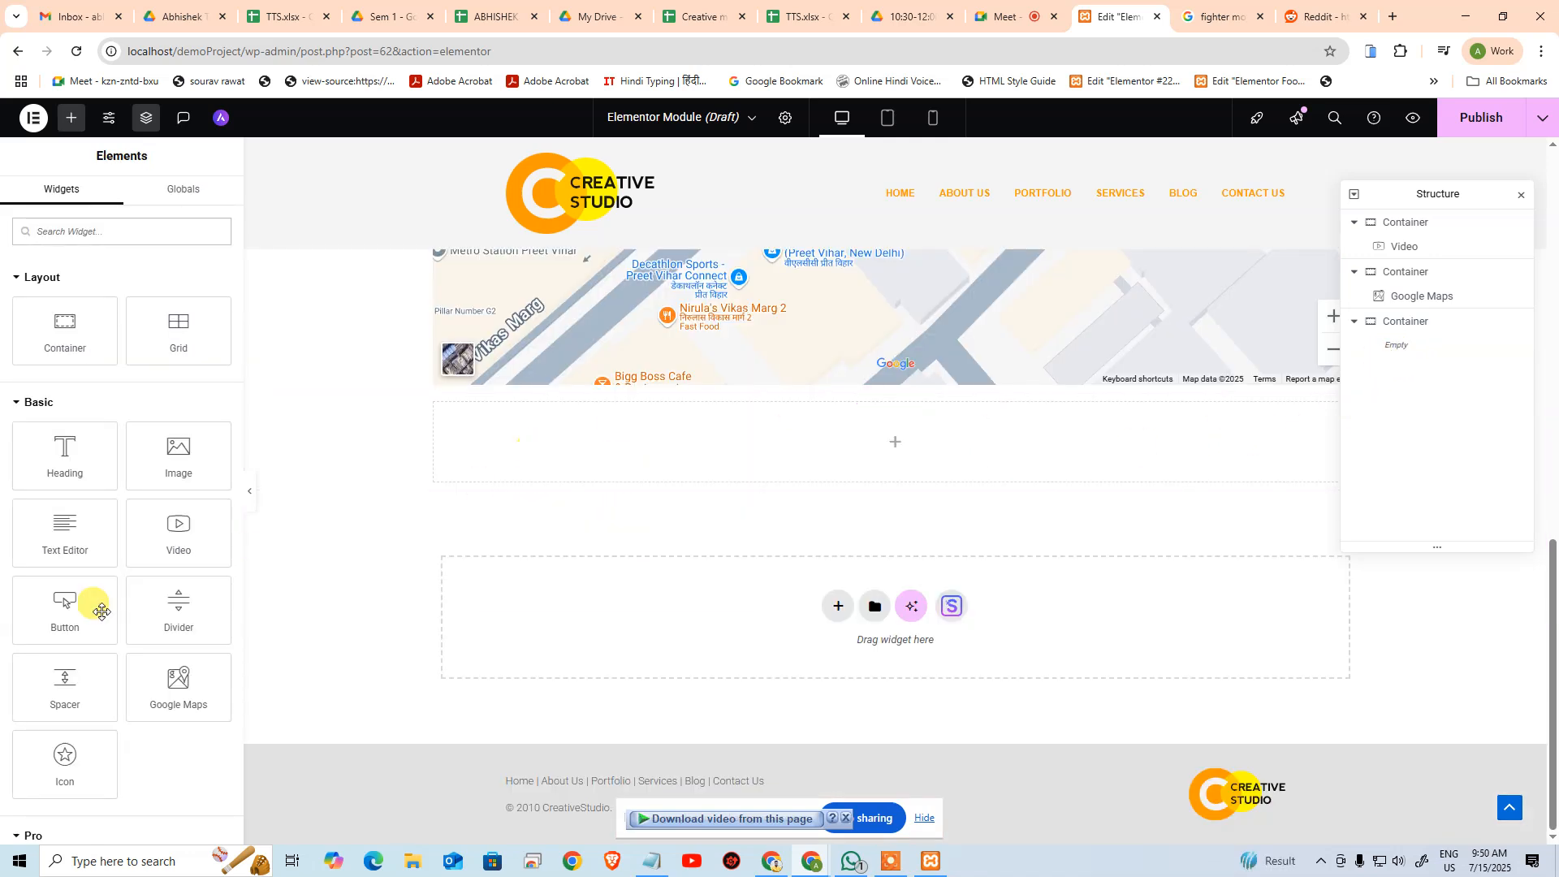
Add an Off-Canvas widget to the empty third container
scroll(65, 641, down, 3)
scroll(64, 645, down, 3)
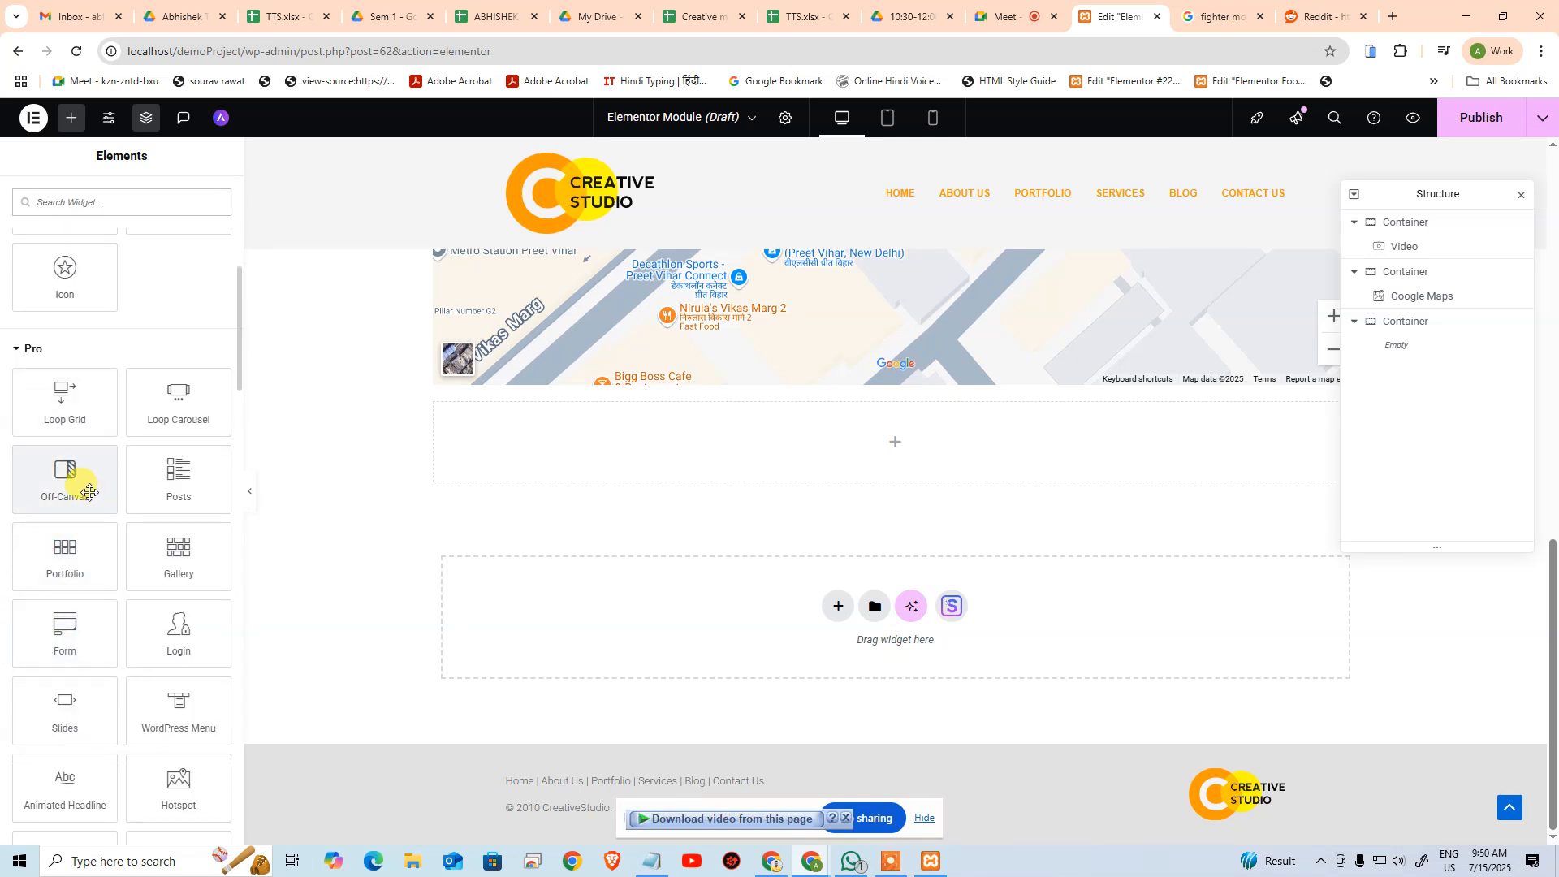
drag(85, 488, 942, 461)
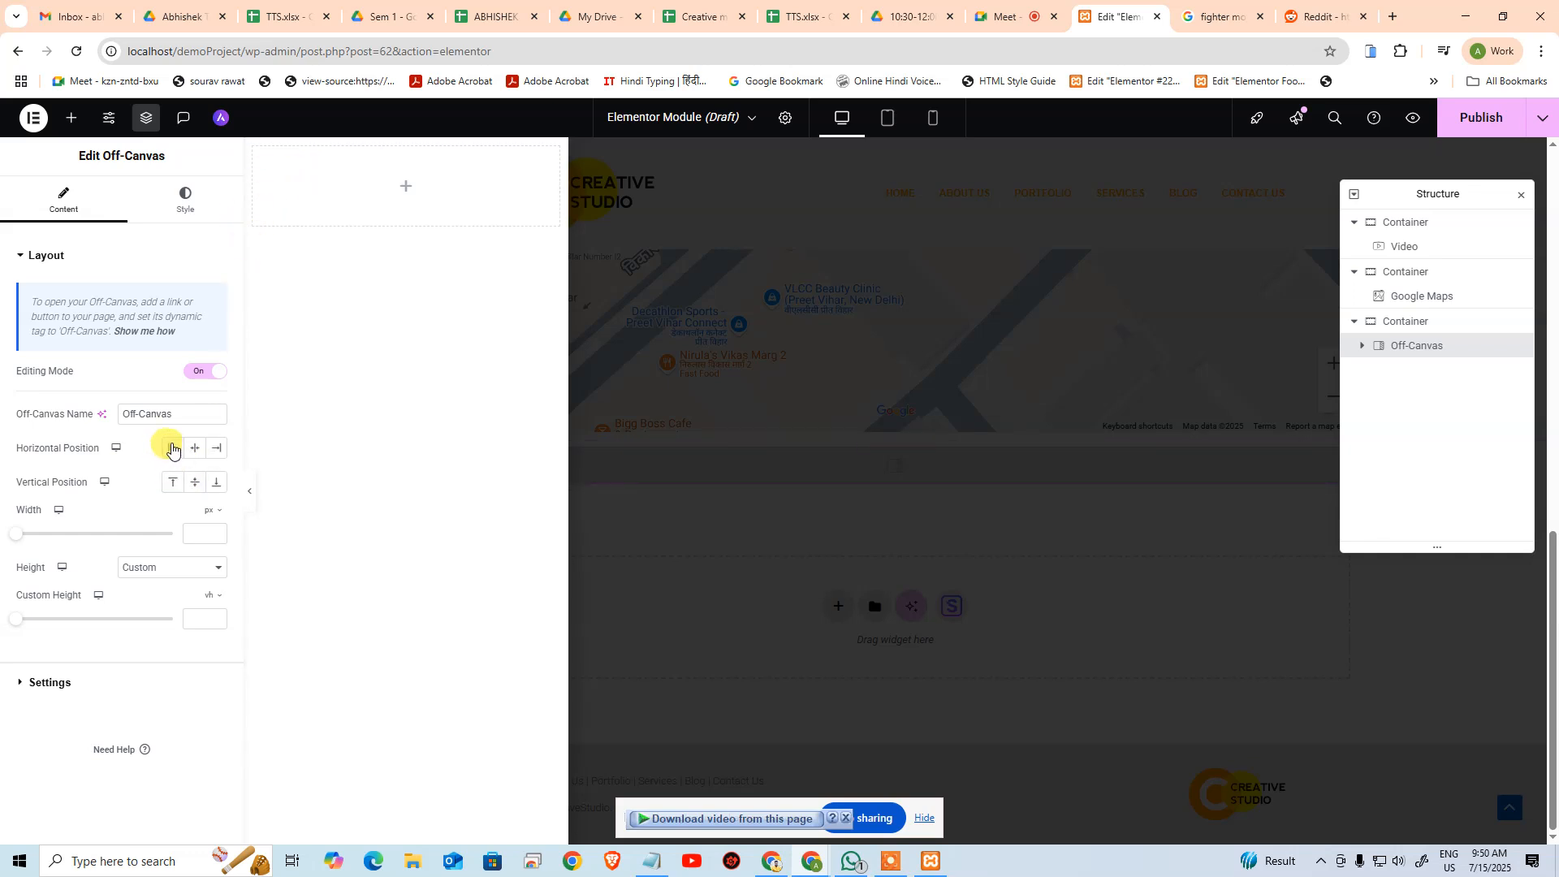
Try the right, center and left horizontal positions and the top and bottom vertical positions on the Off-Canvas widget
click(213, 449)
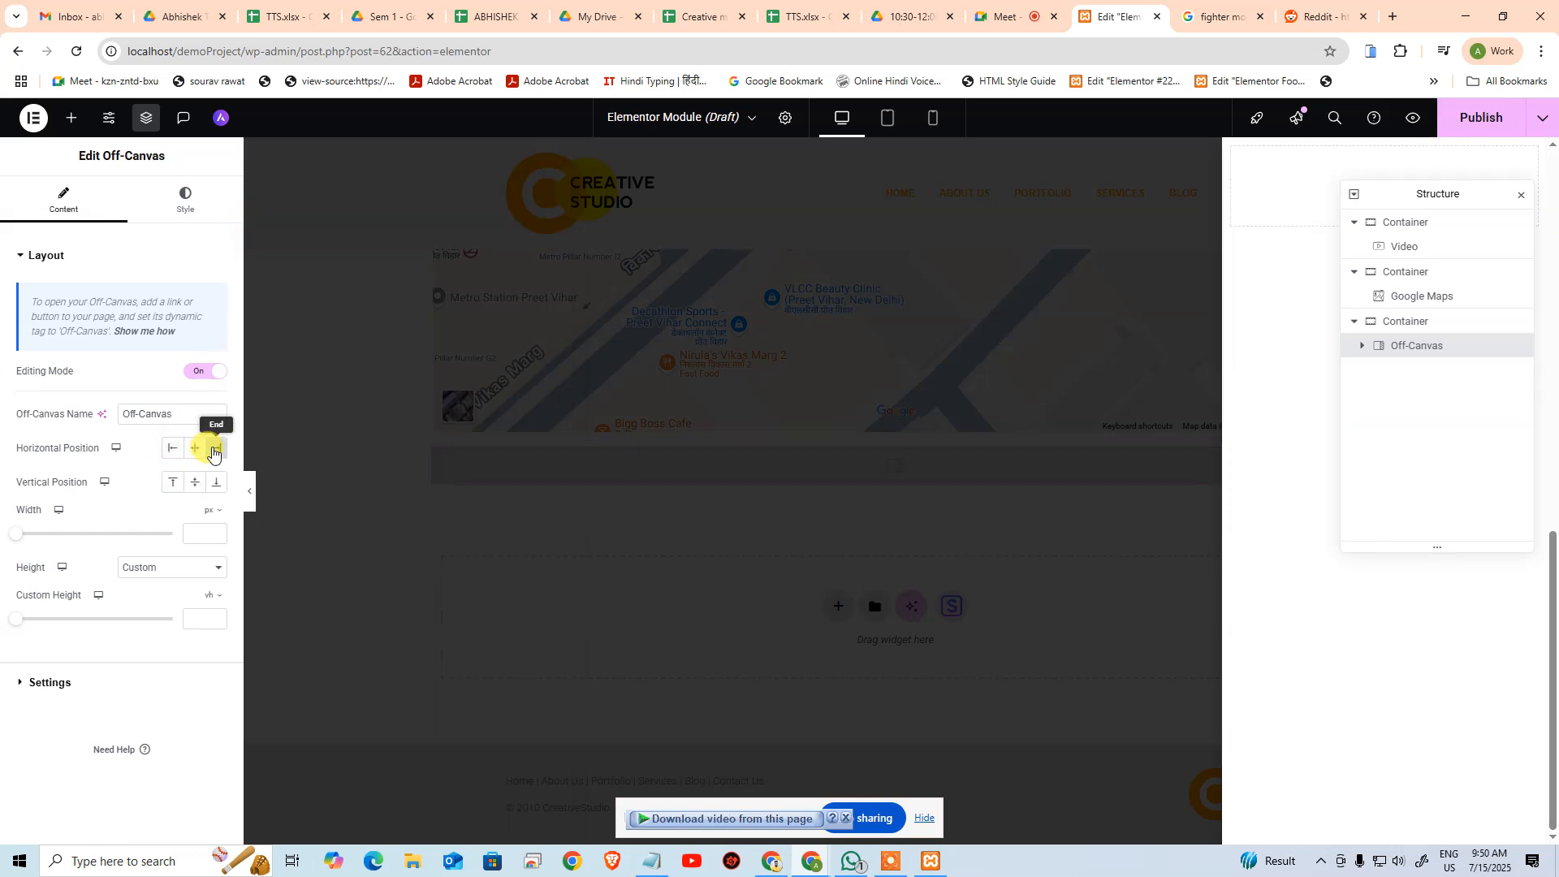
click(195, 448)
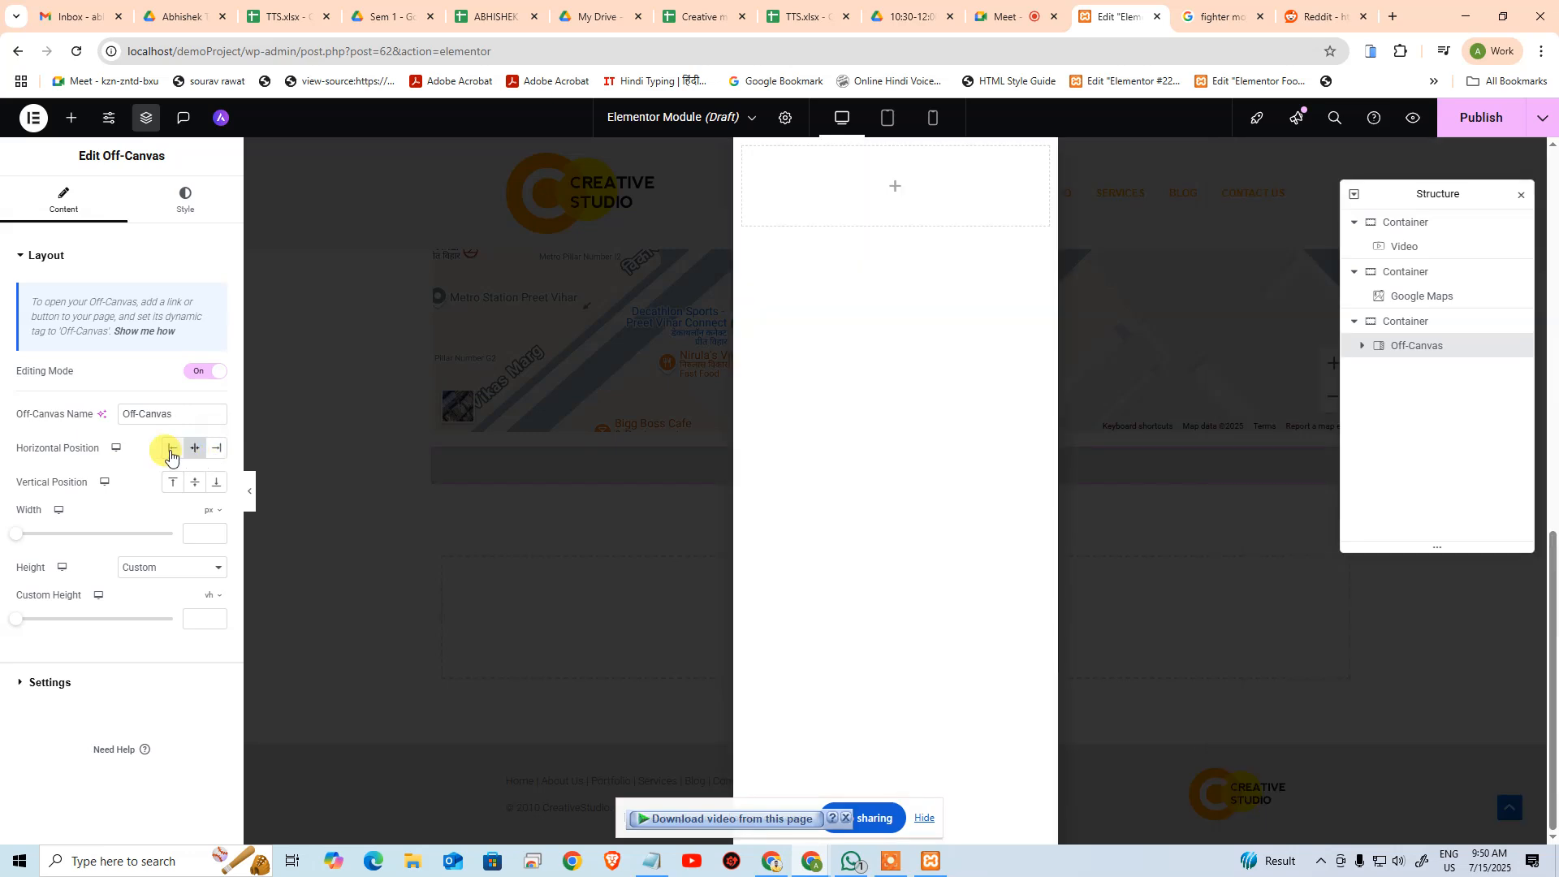
click(170, 455)
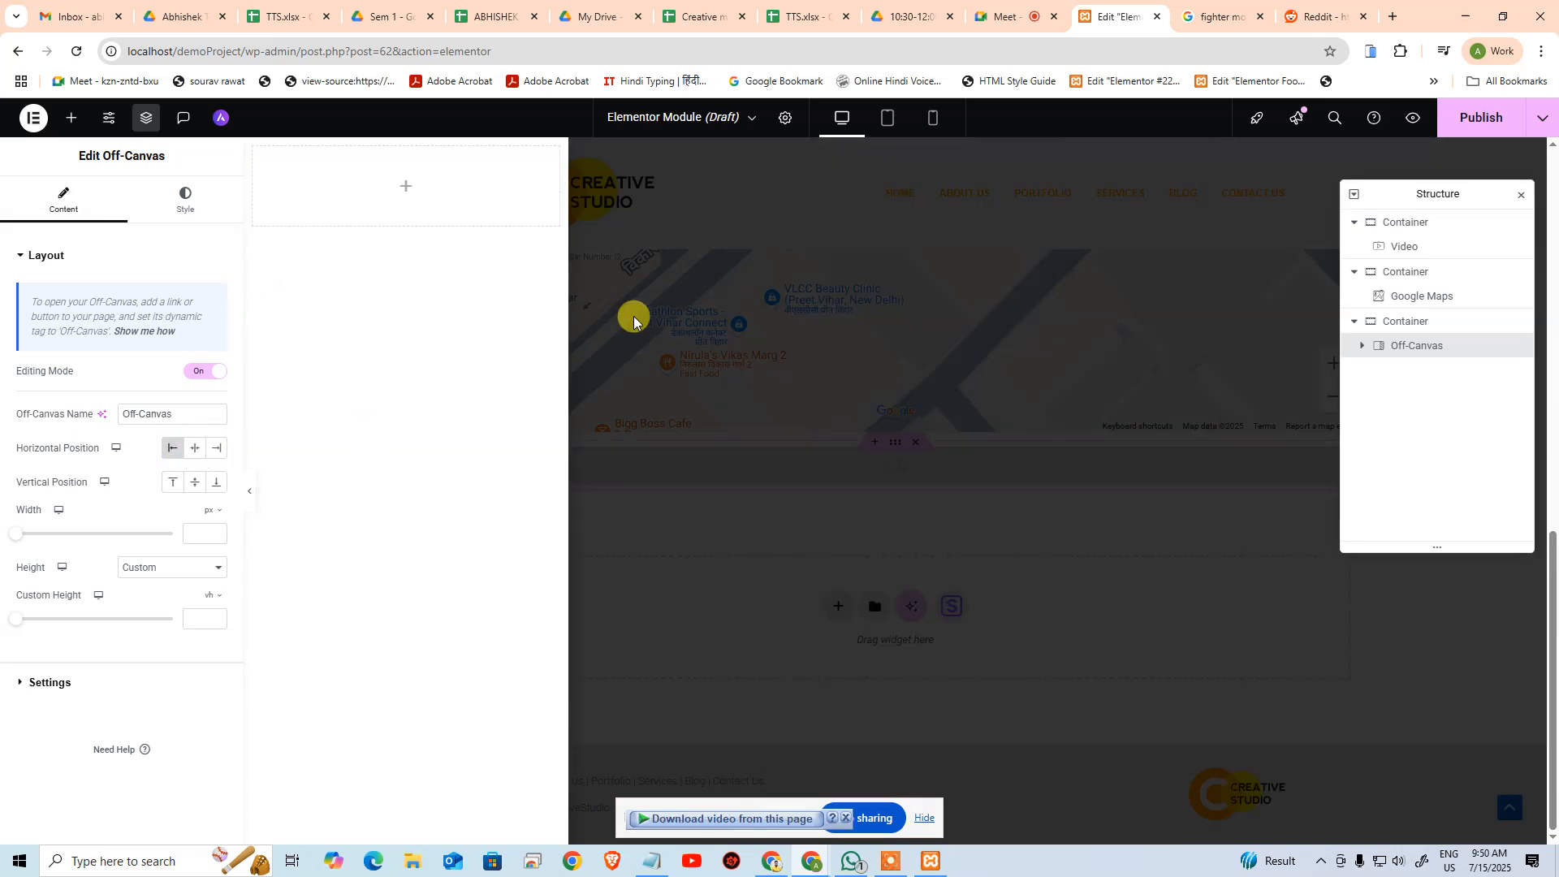
click(175, 484)
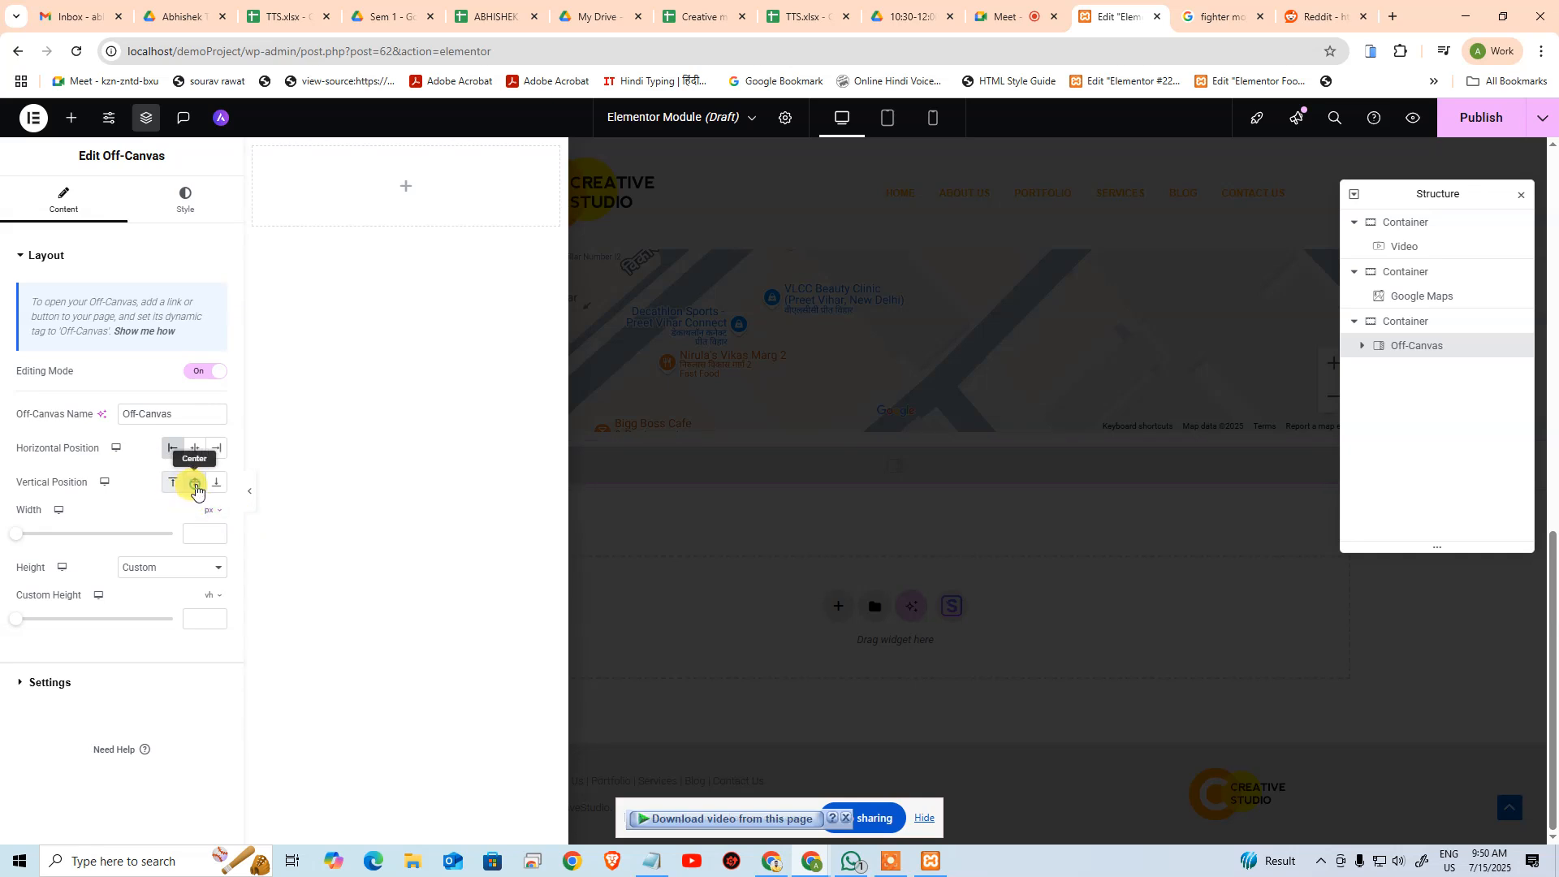
click(213, 487)
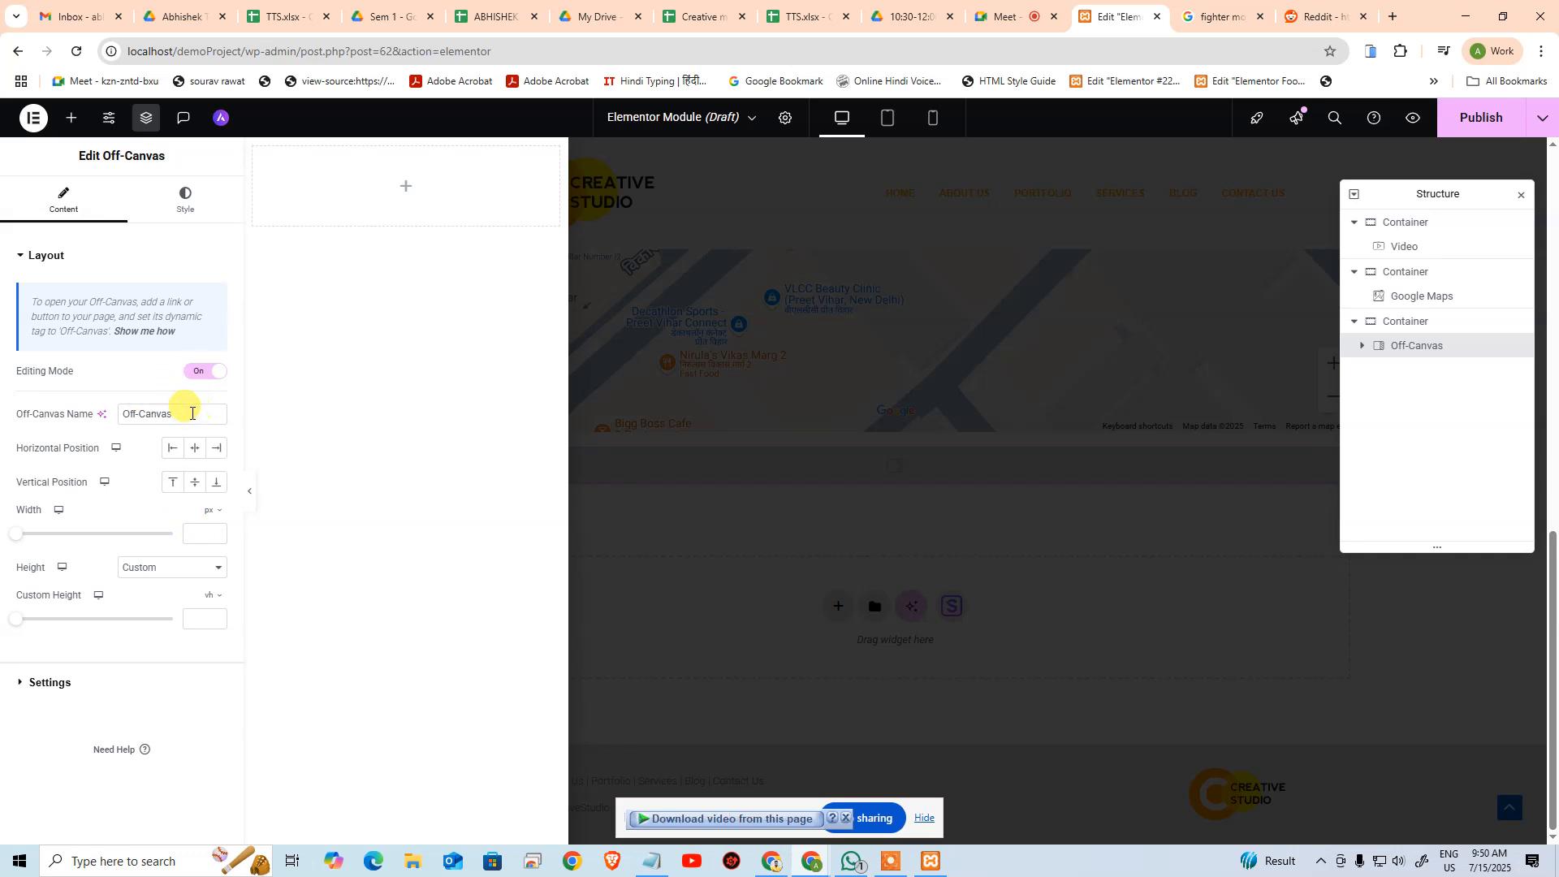
Add a Menu widget to the container inside the Off-Canvas and delete it again
click(406, 185)
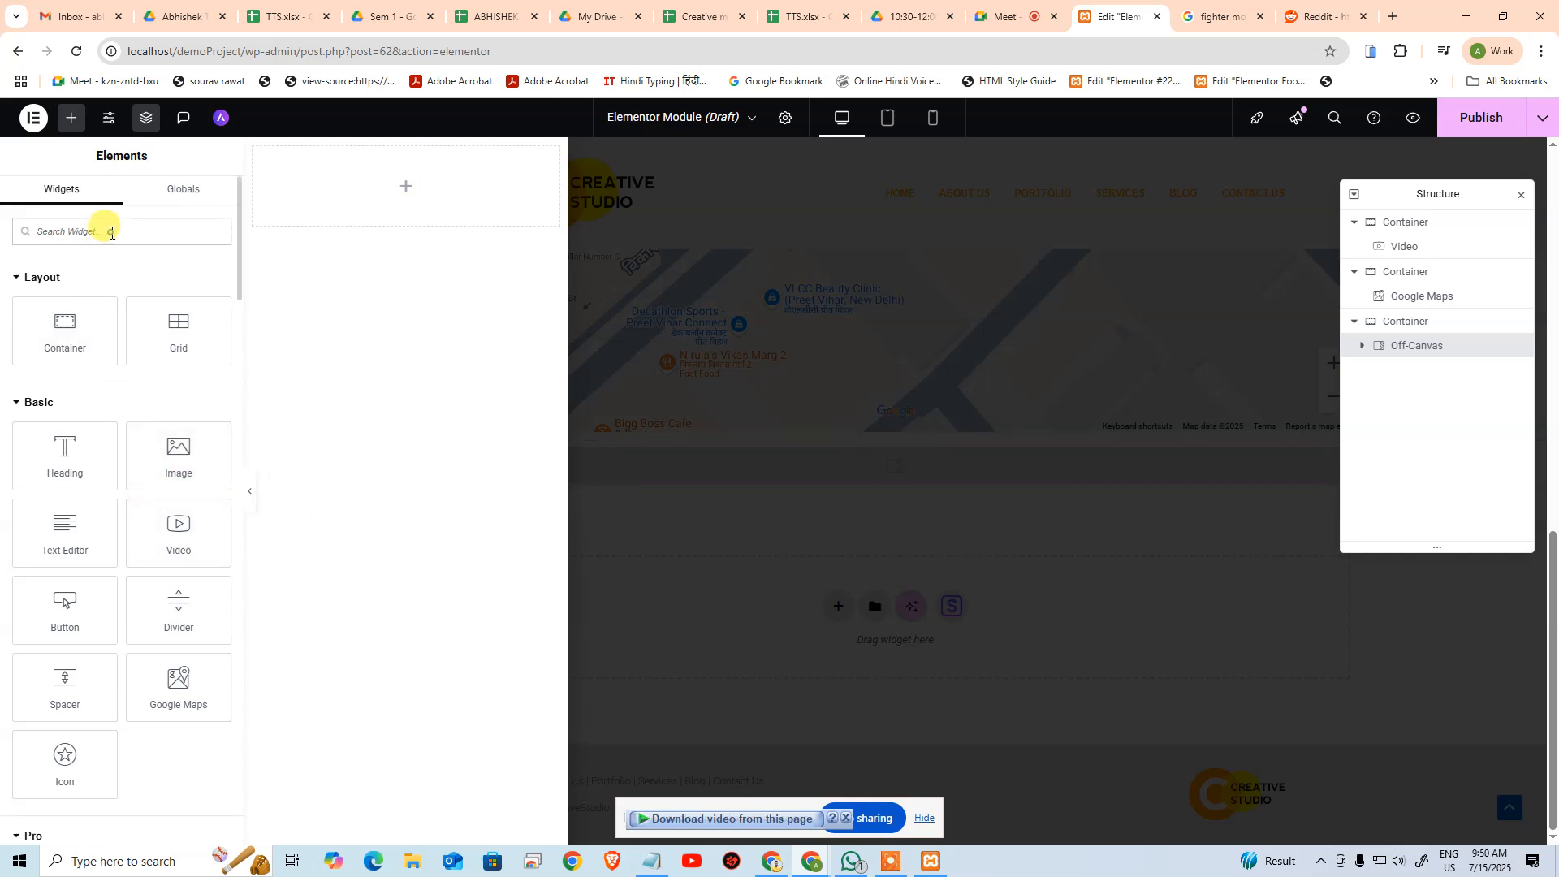
text(menu)
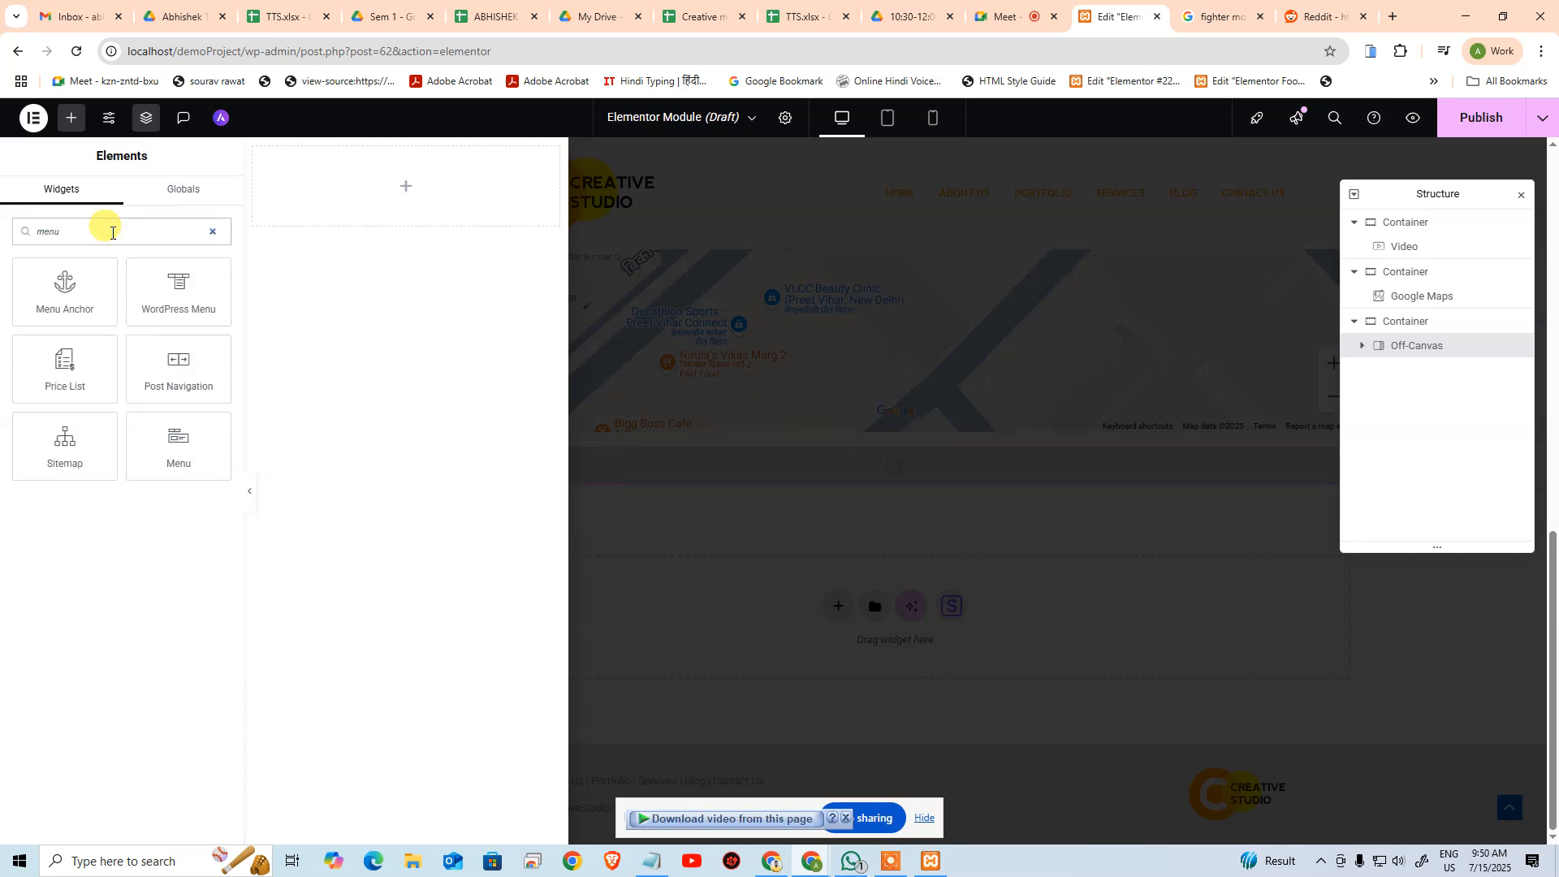
drag(167, 443, 411, 209)
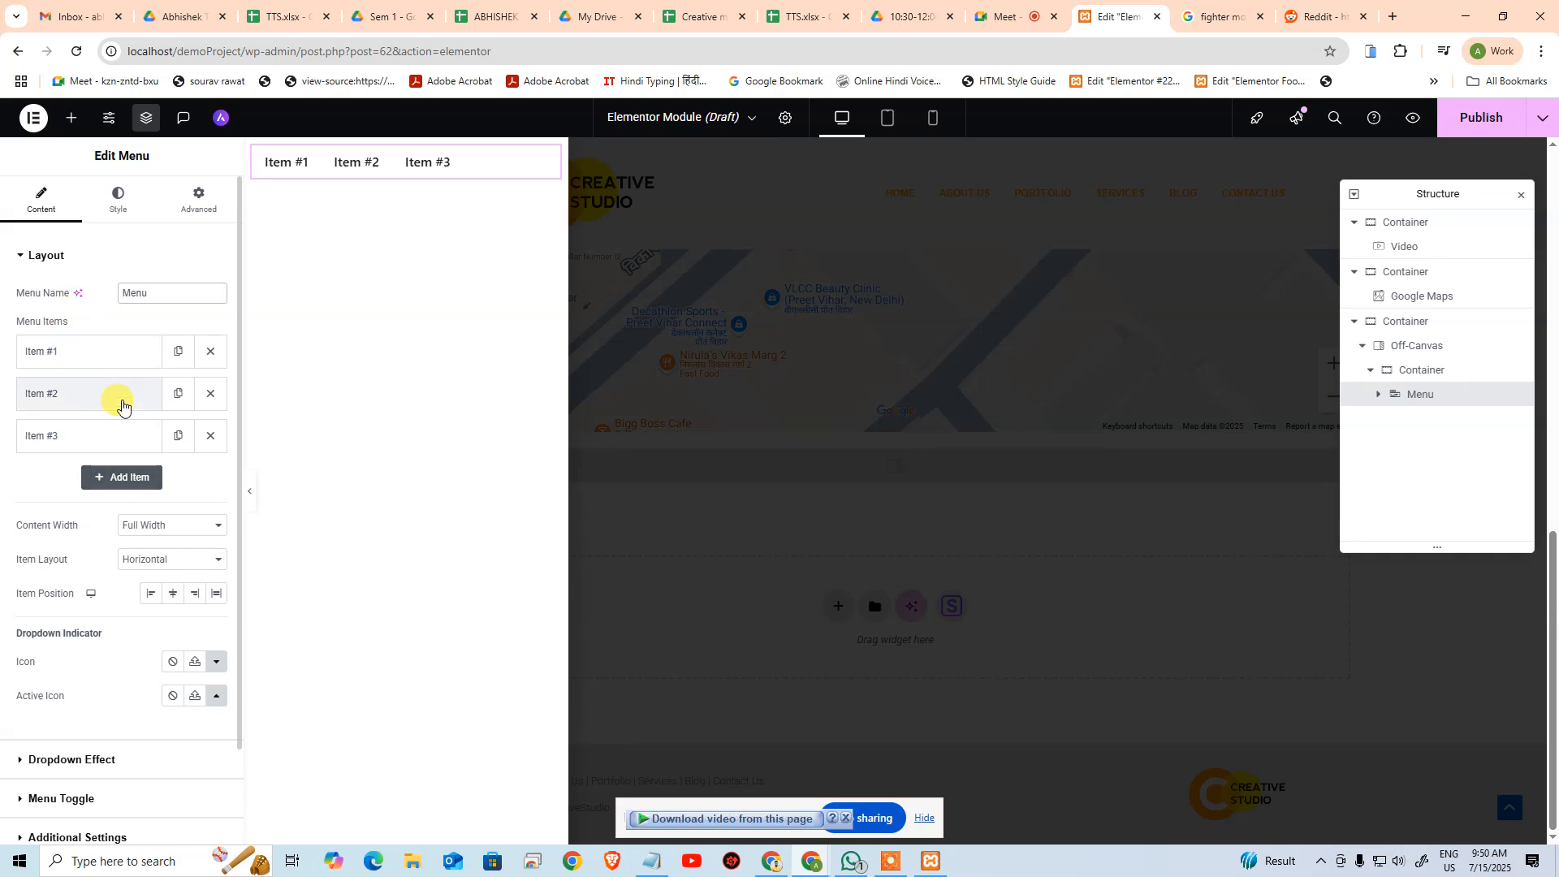
click(128, 296)
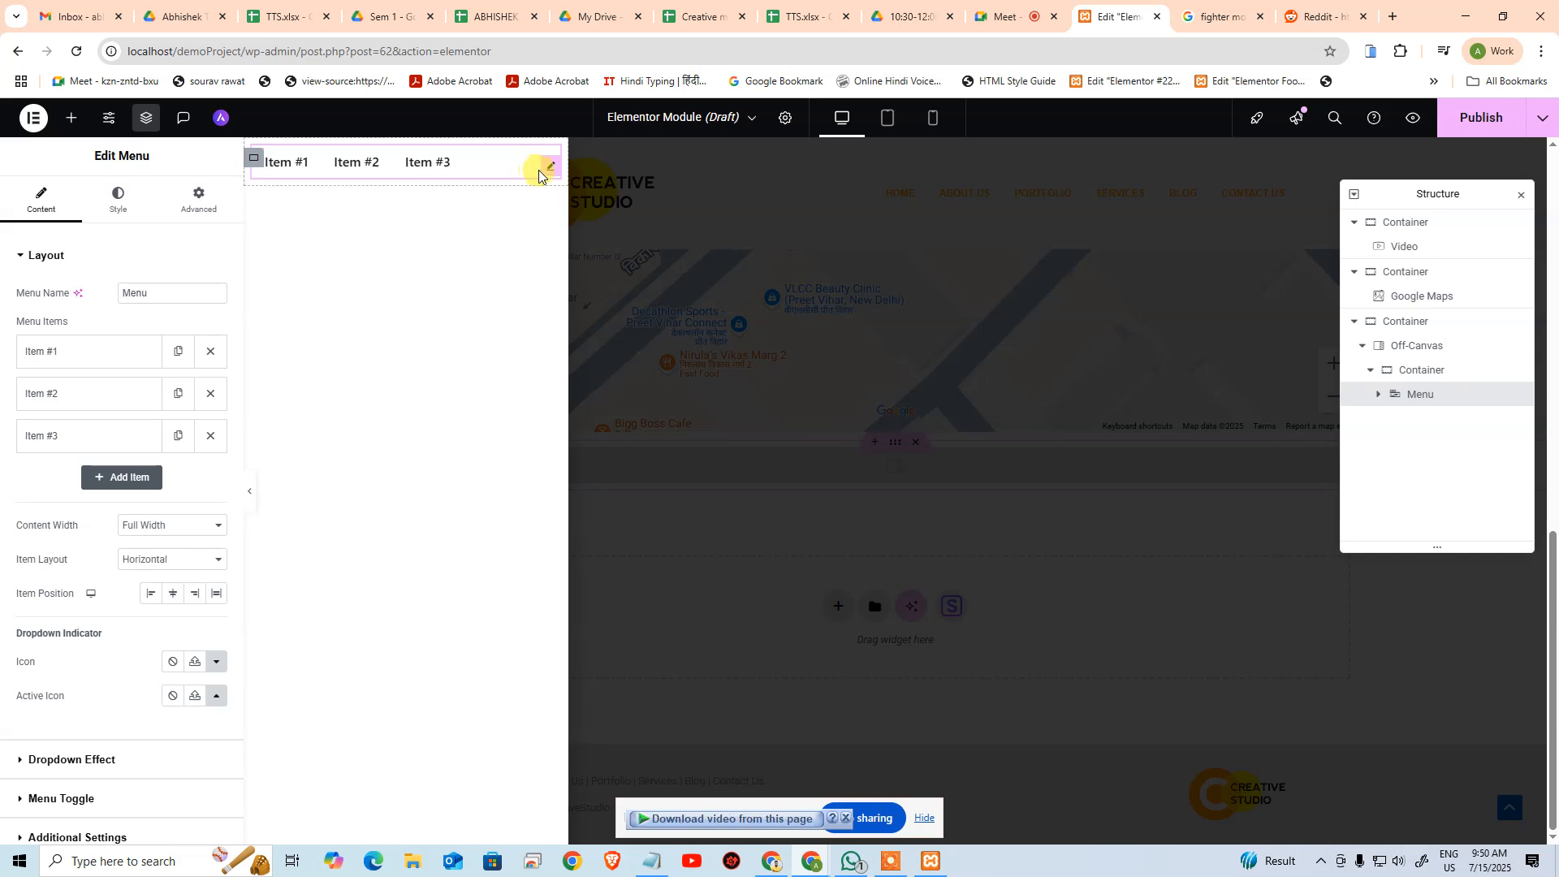
key(Delete)
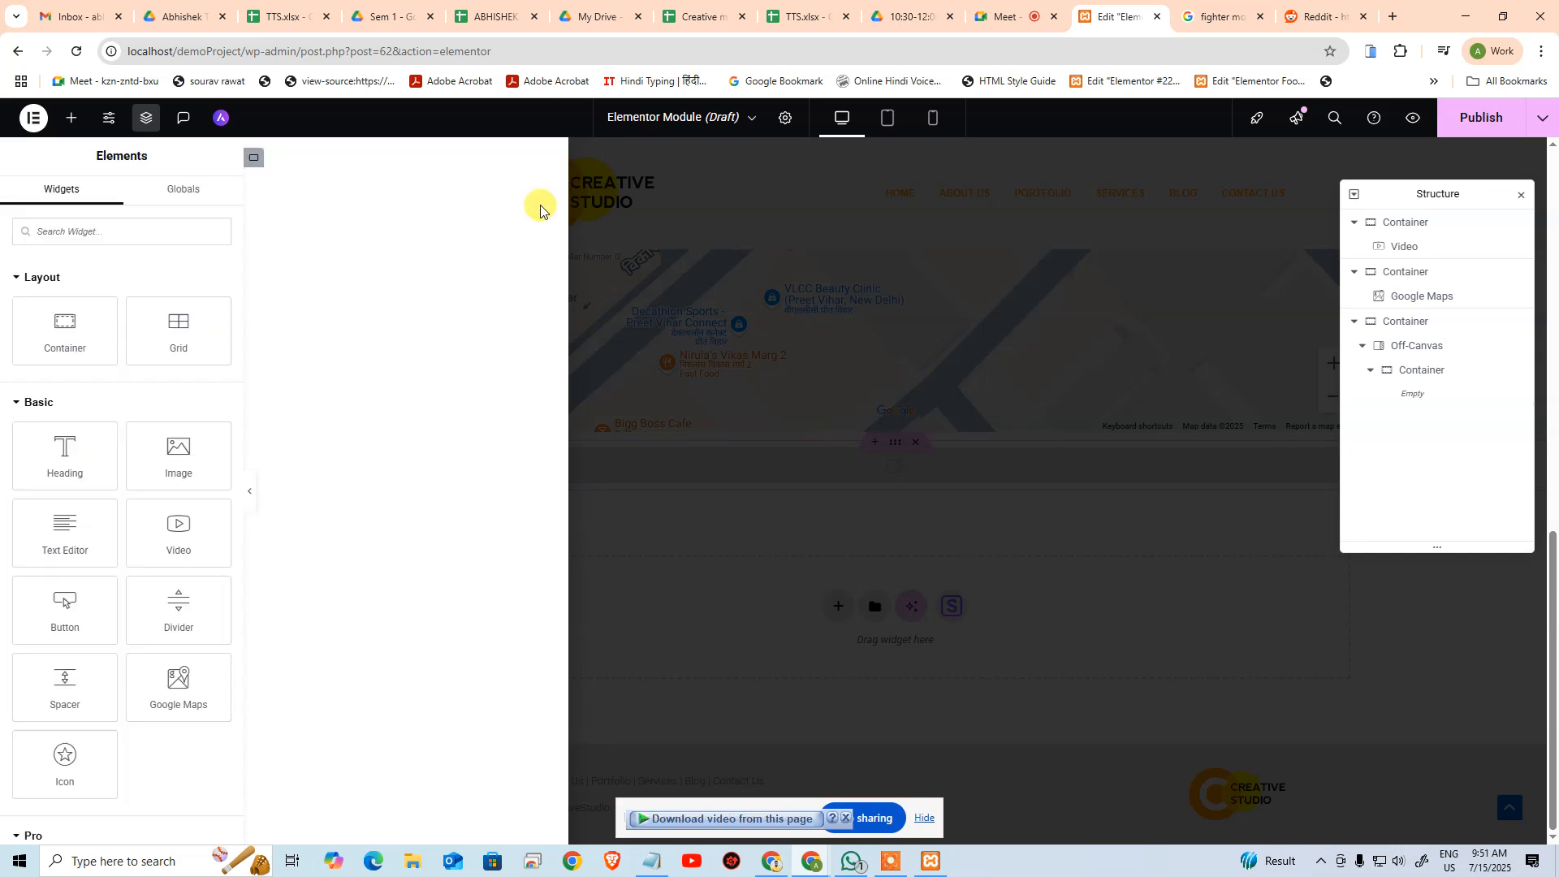
scroll(122, 699, down, 5)
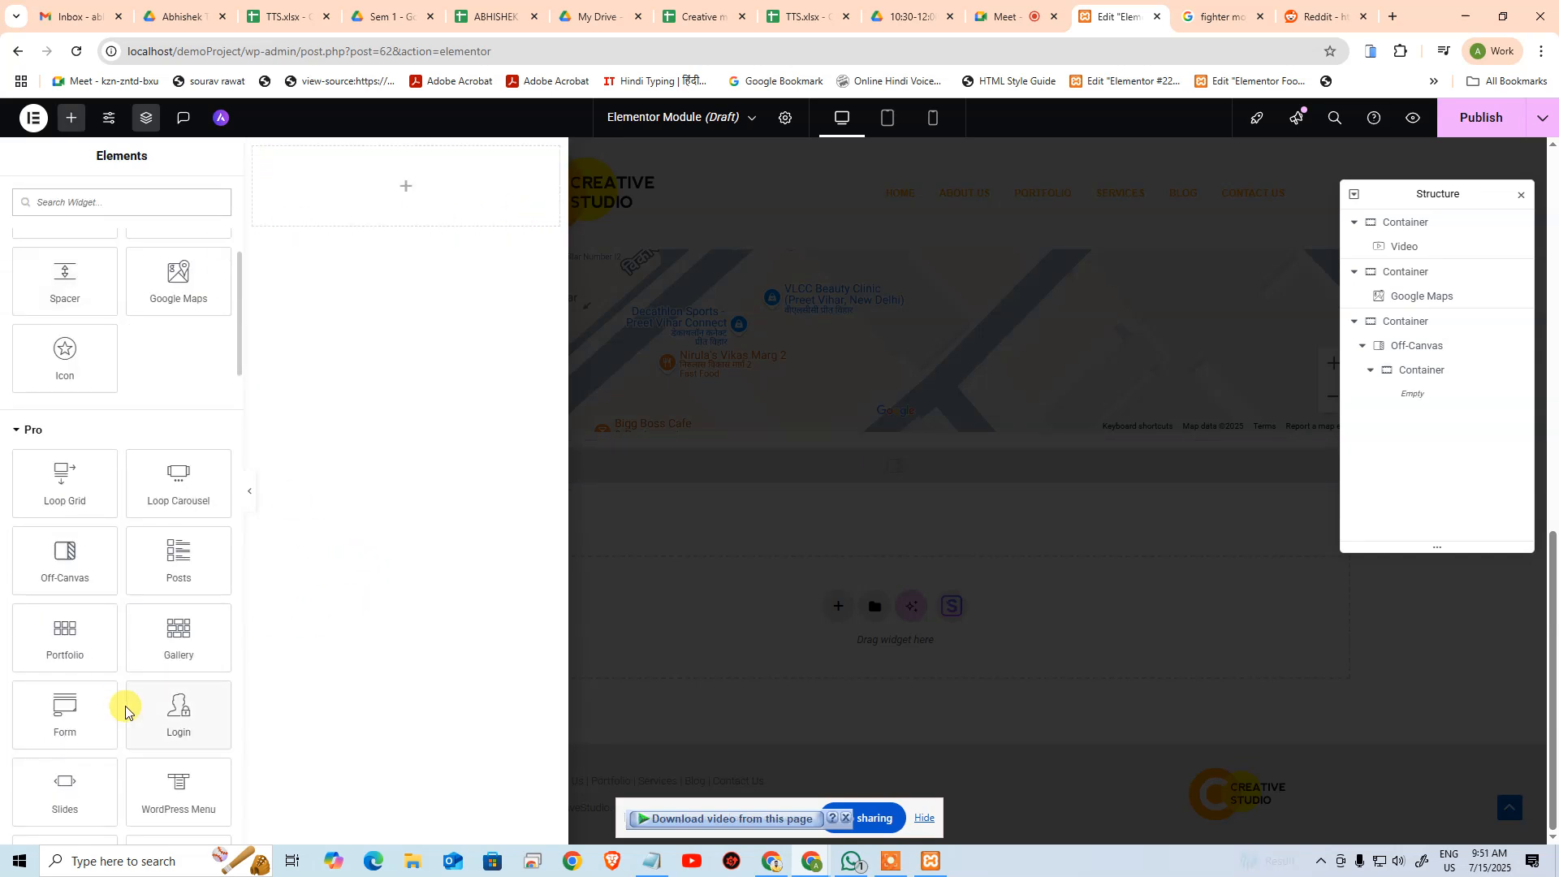
scroll(134, 682, up, 5)
scroll(148, 674, down, 5)
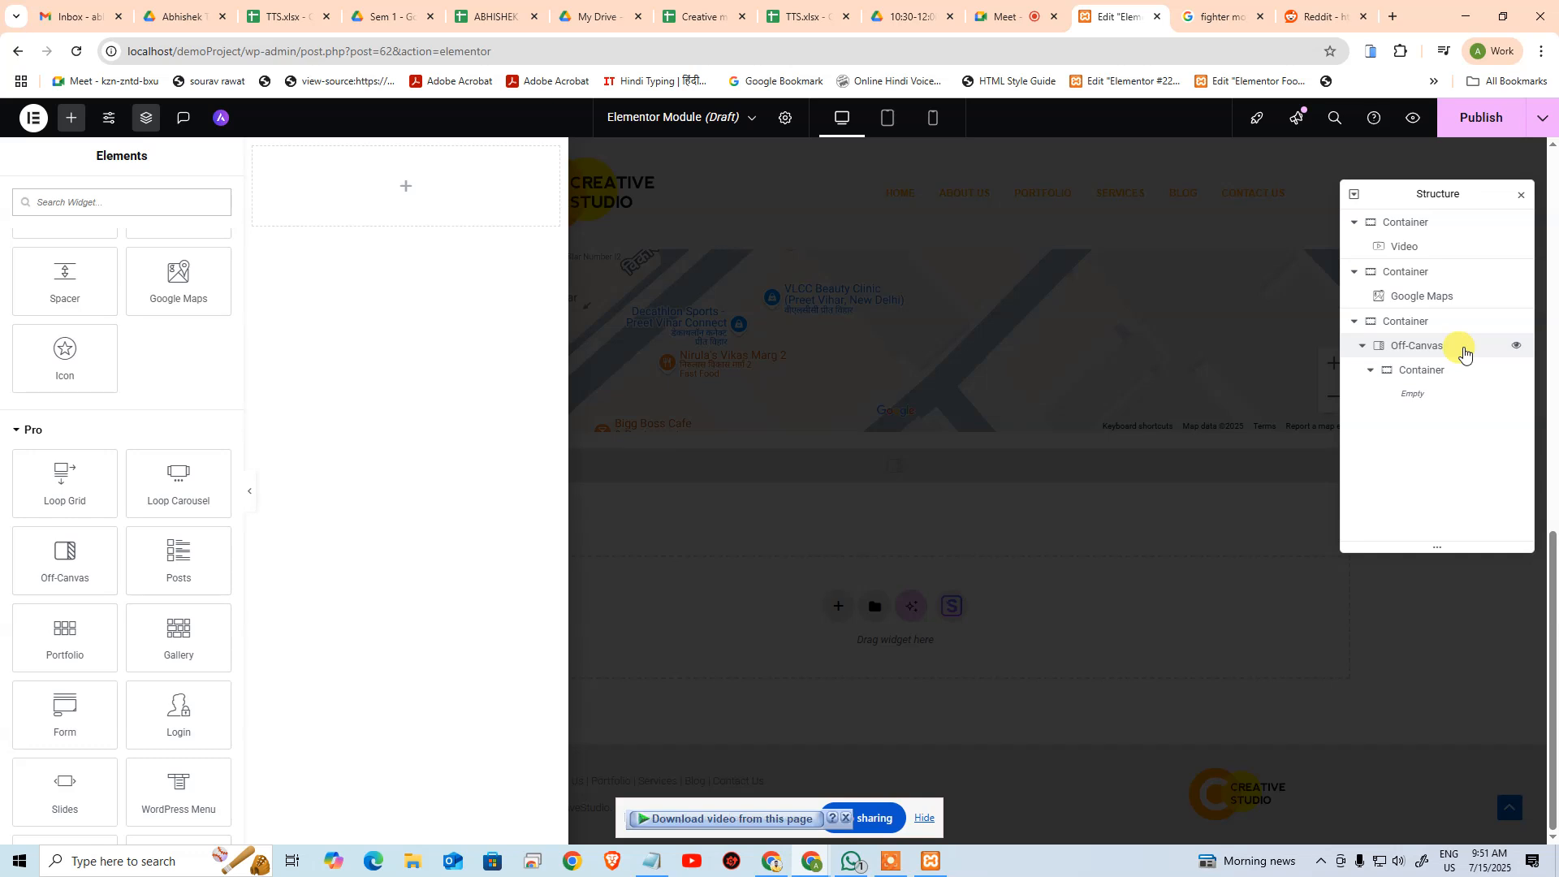
Set the Off-Canvas widget's entrance animation to Fade In
click(1464, 354)
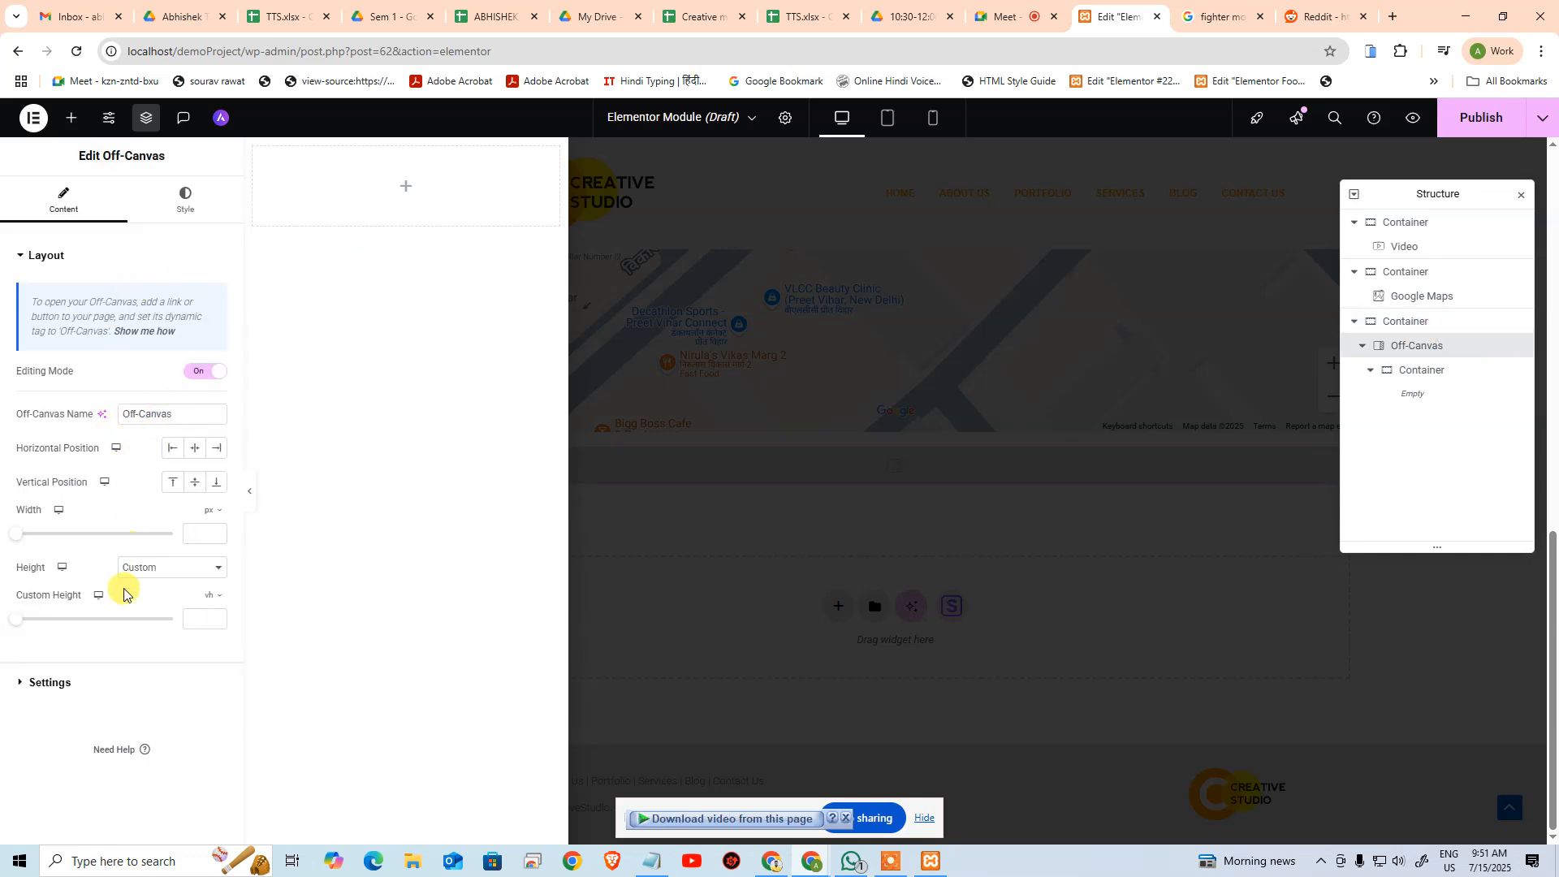
click(53, 690)
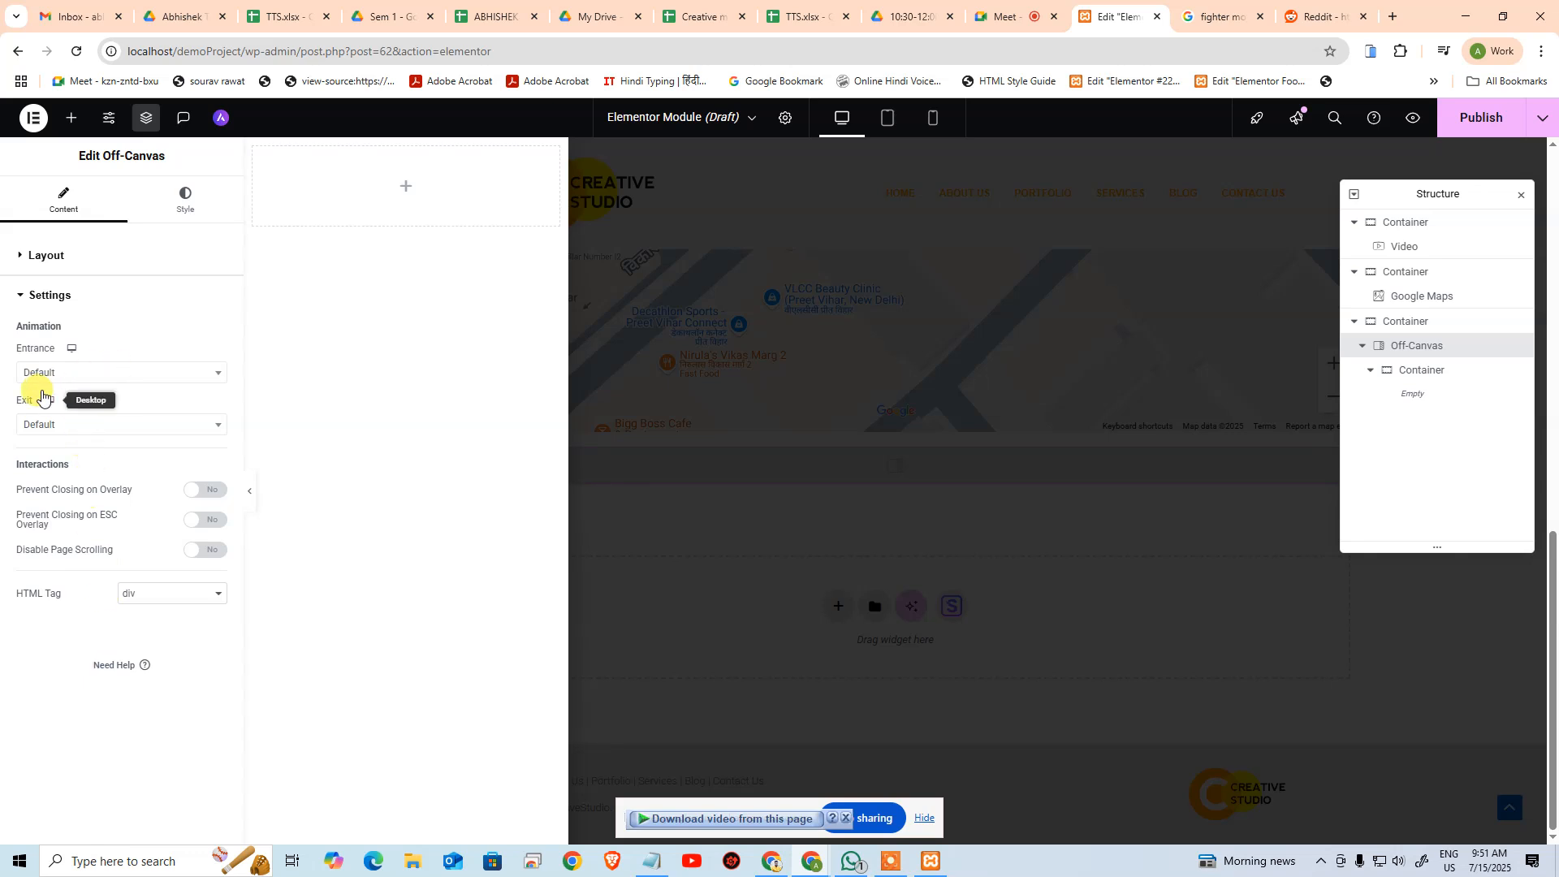
click(75, 375)
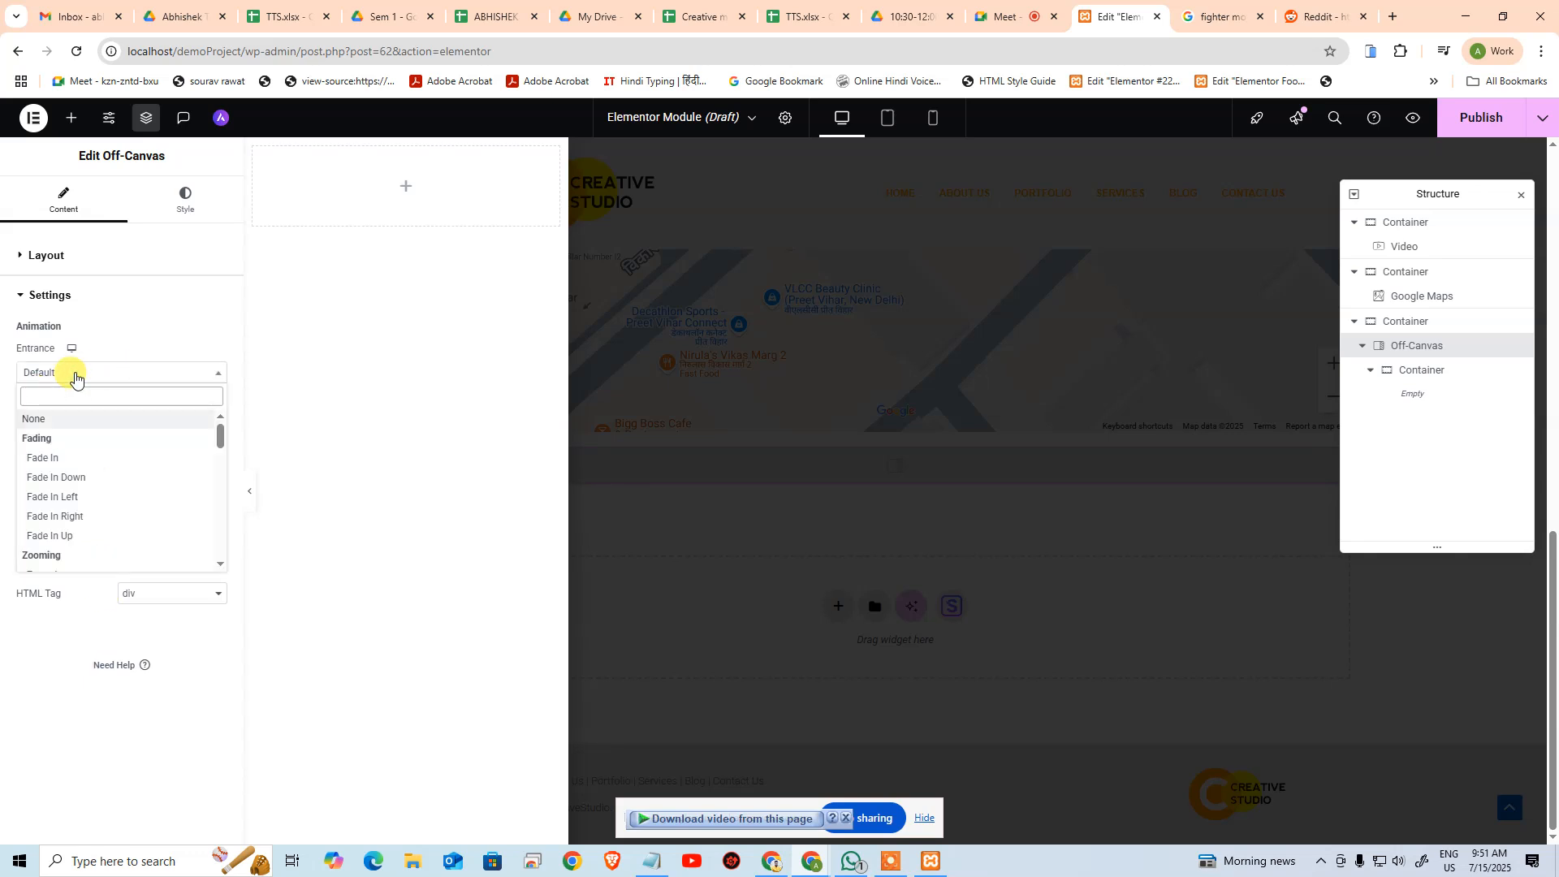
click(91, 459)
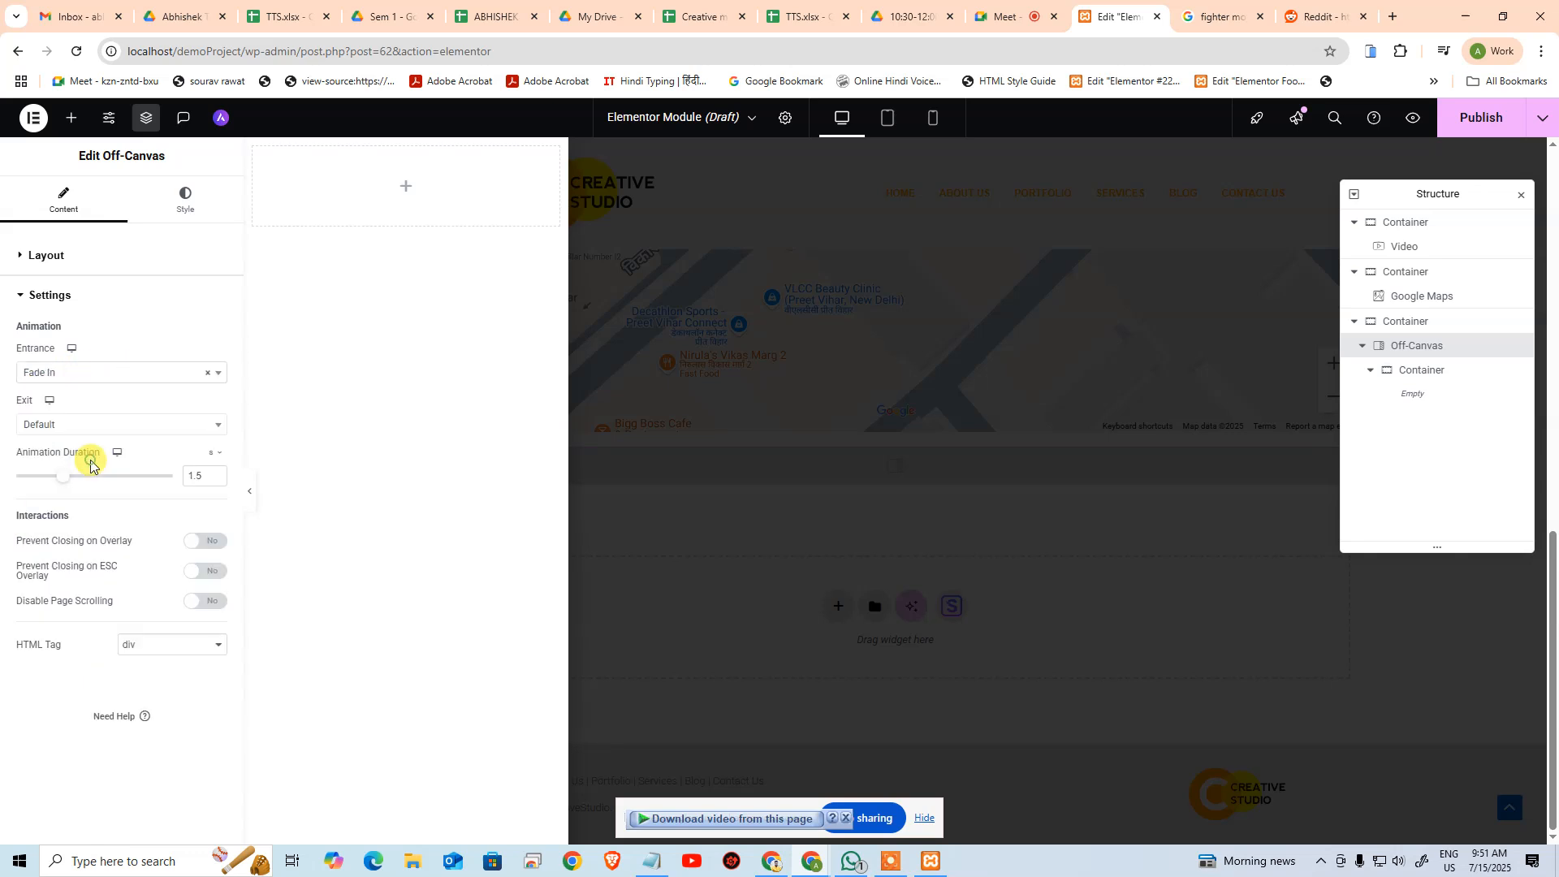
Set the Off-Canvas widget's entrance animation to None and look over its background and overlay style settings
click(109, 373)
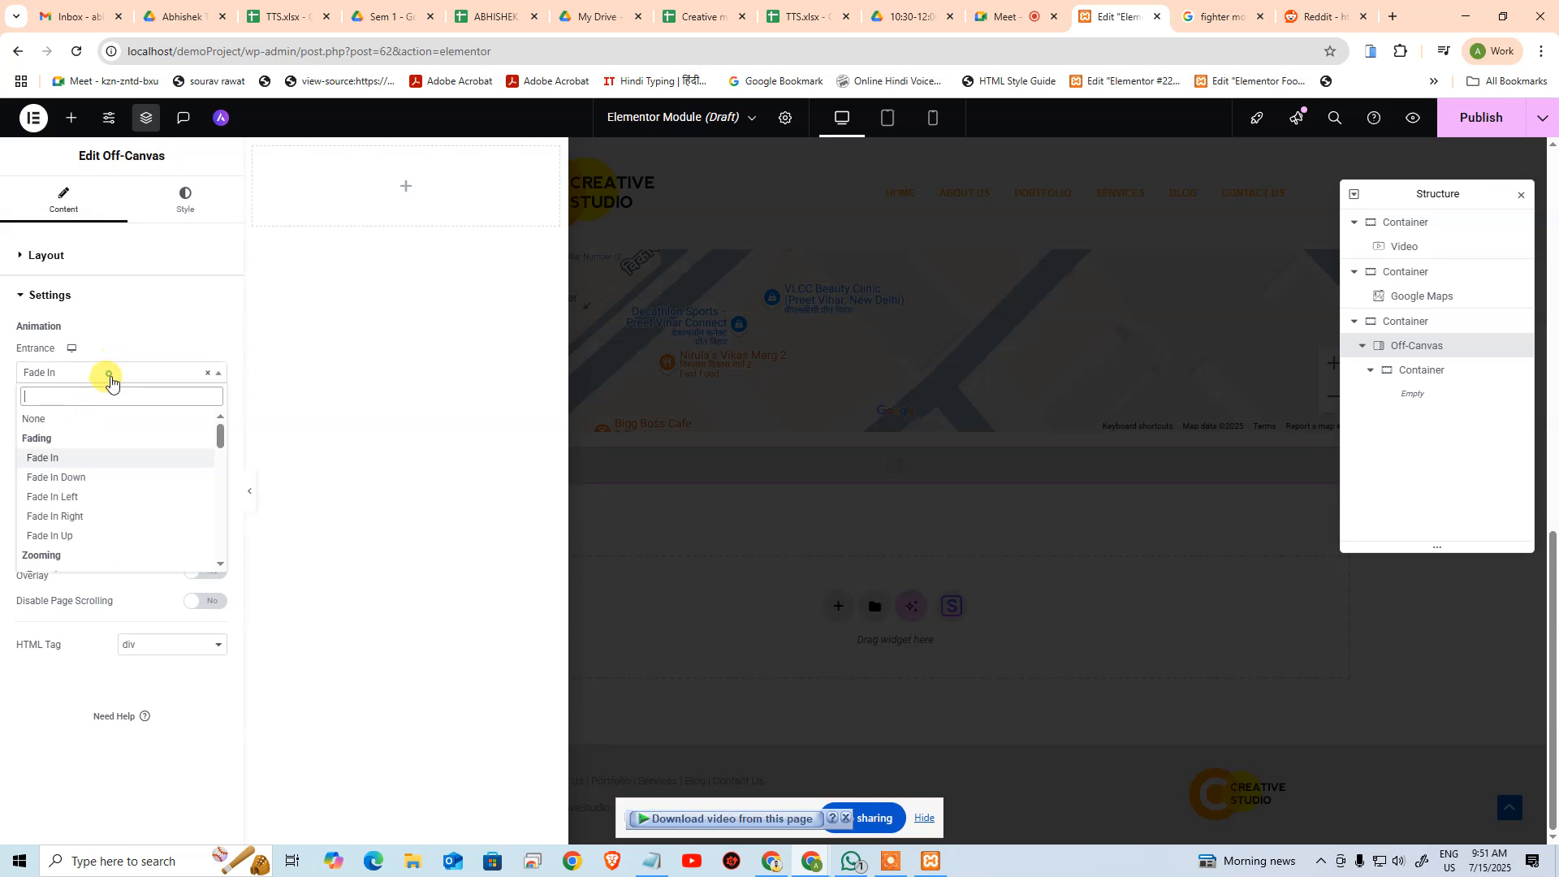
click(73, 421)
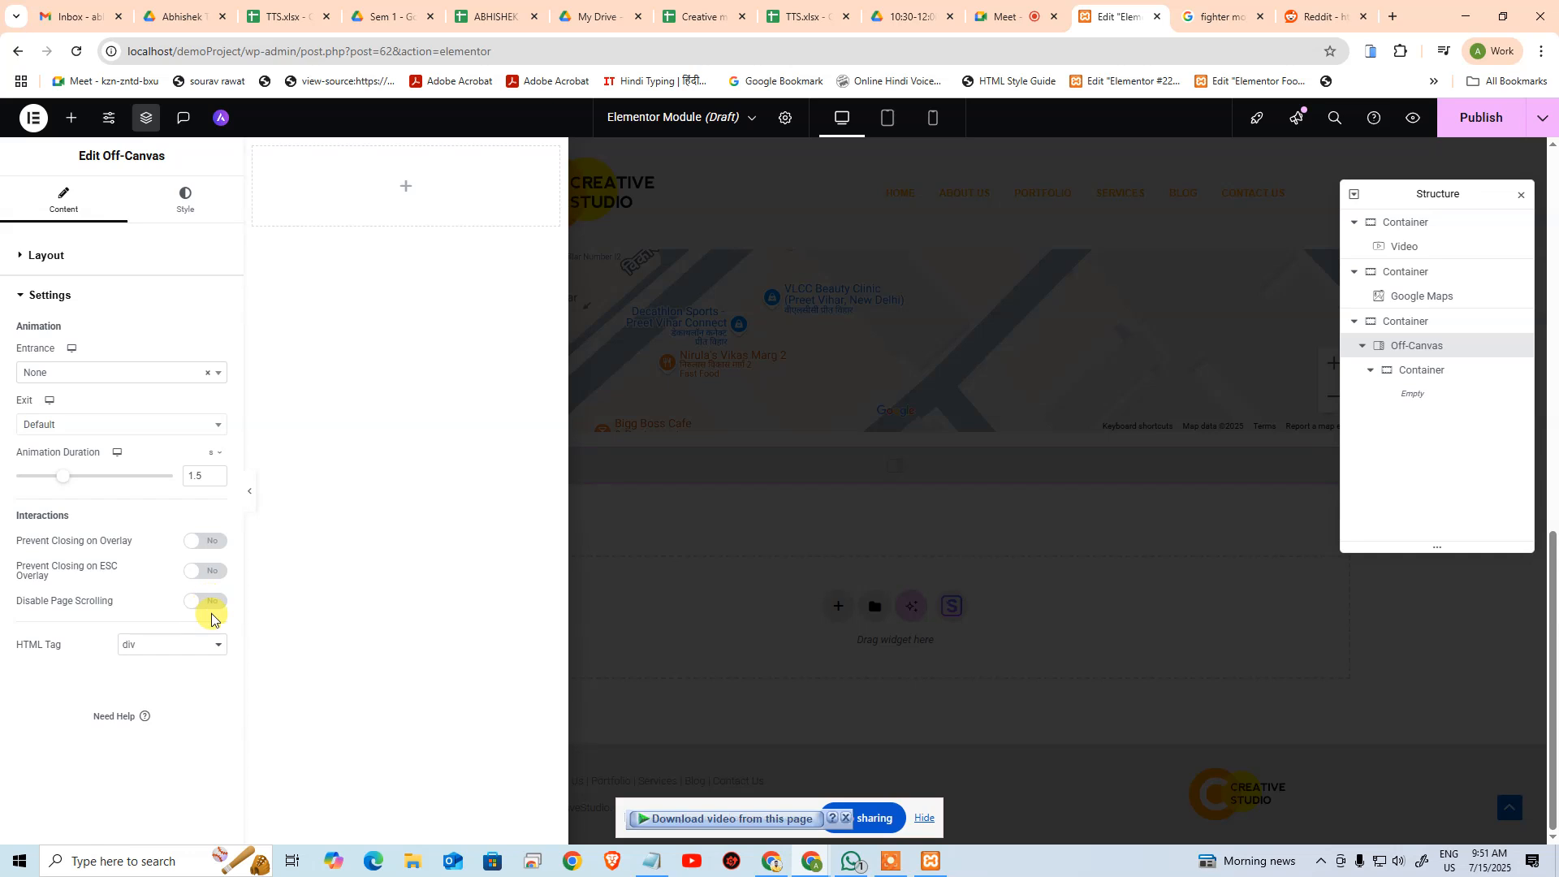
click(45, 296)
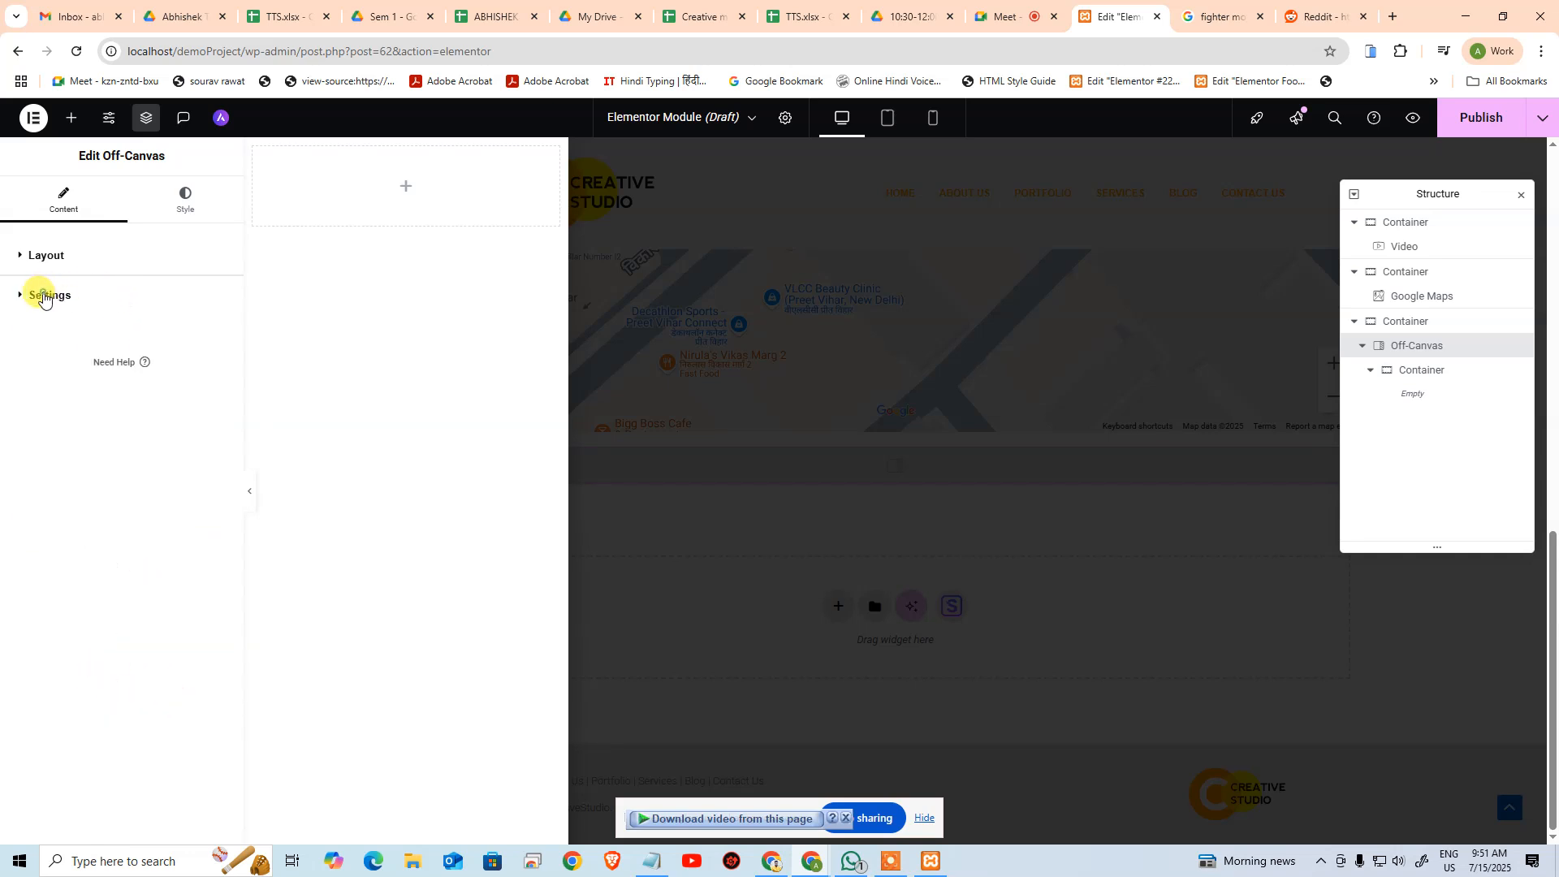
click(48, 255)
click(185, 199)
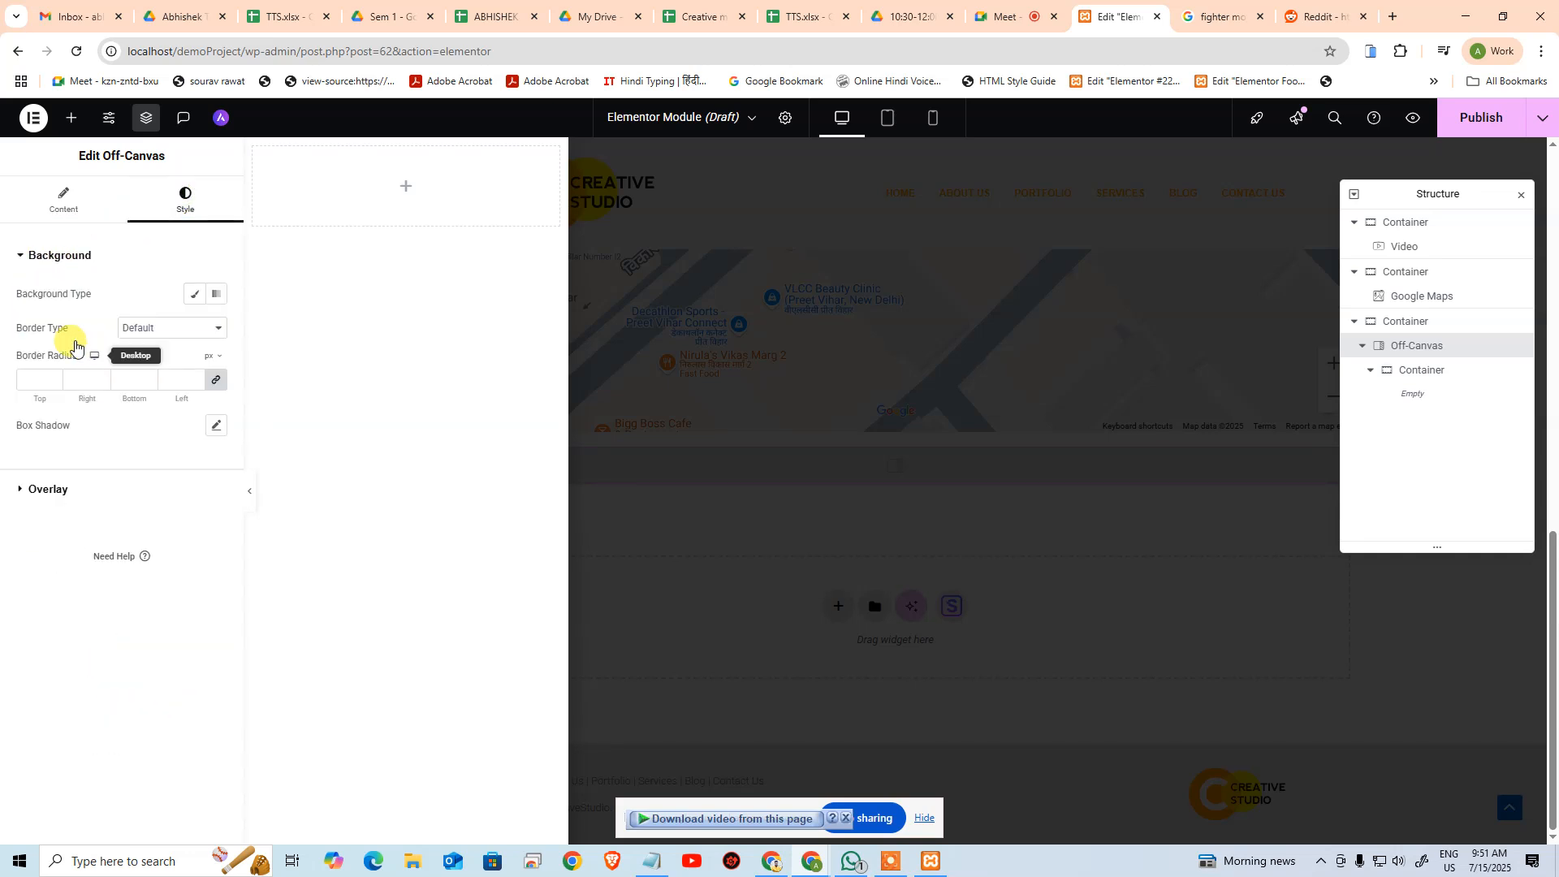
click(78, 496)
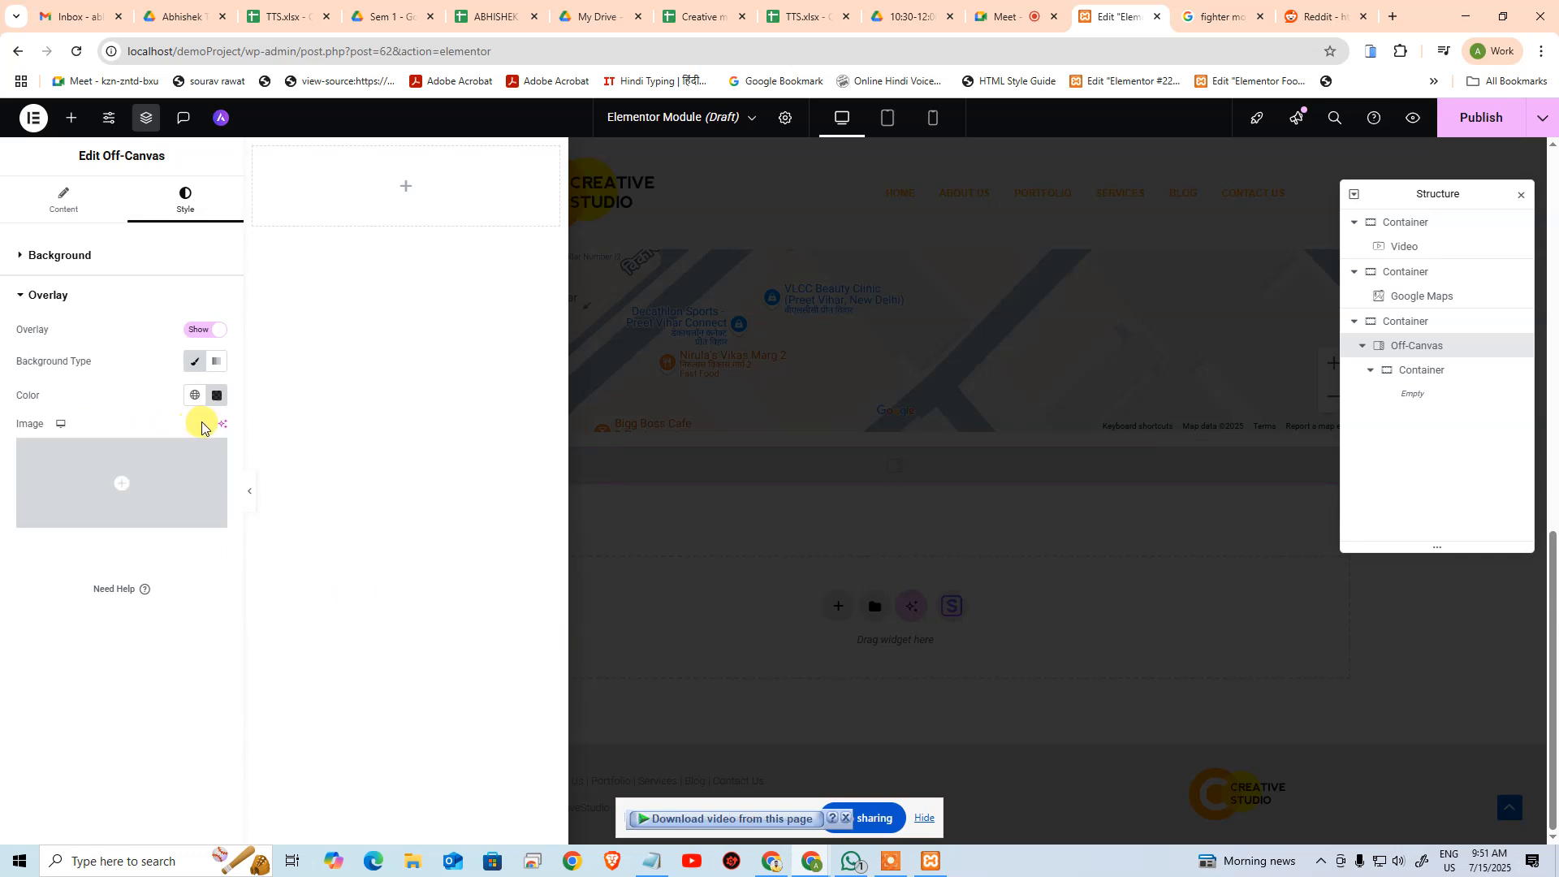
click(78, 217)
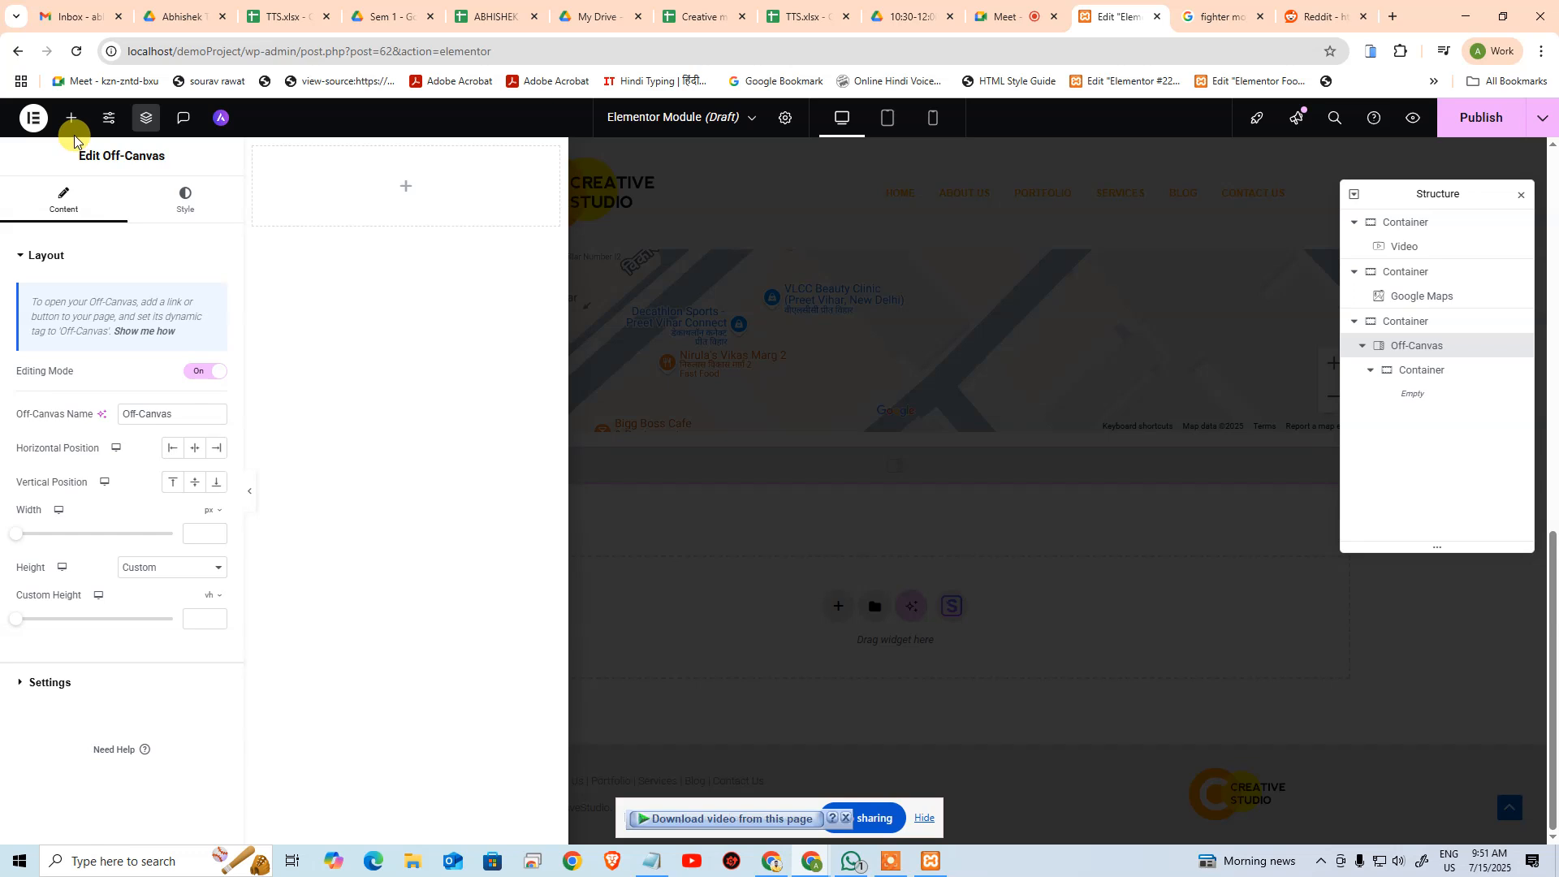
Delete the Off-Canvas widget from the third container
click(1423, 321)
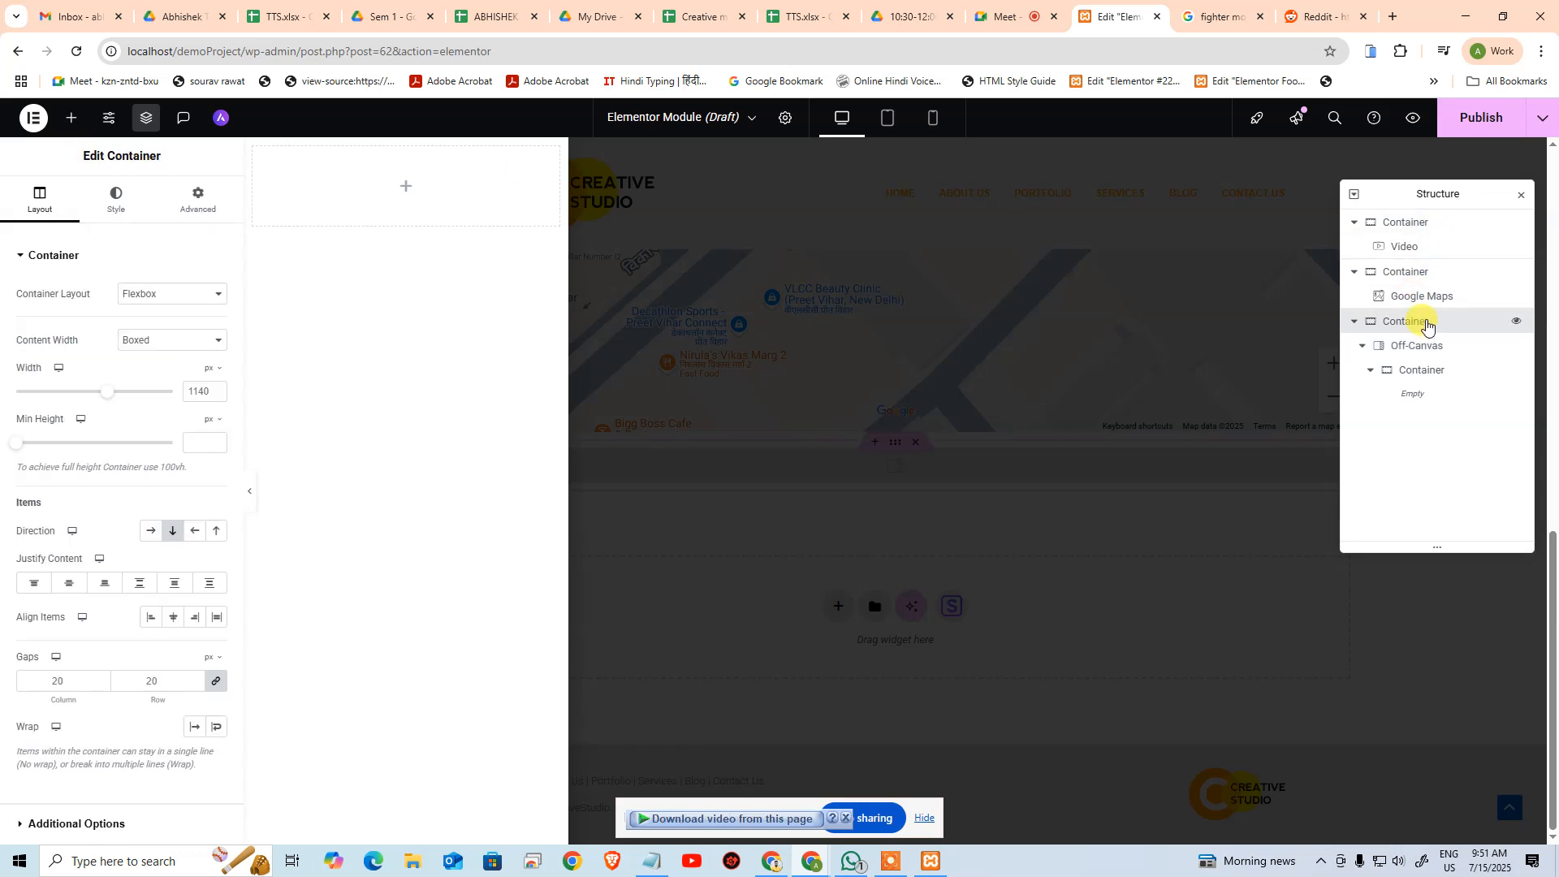
click(1421, 349)
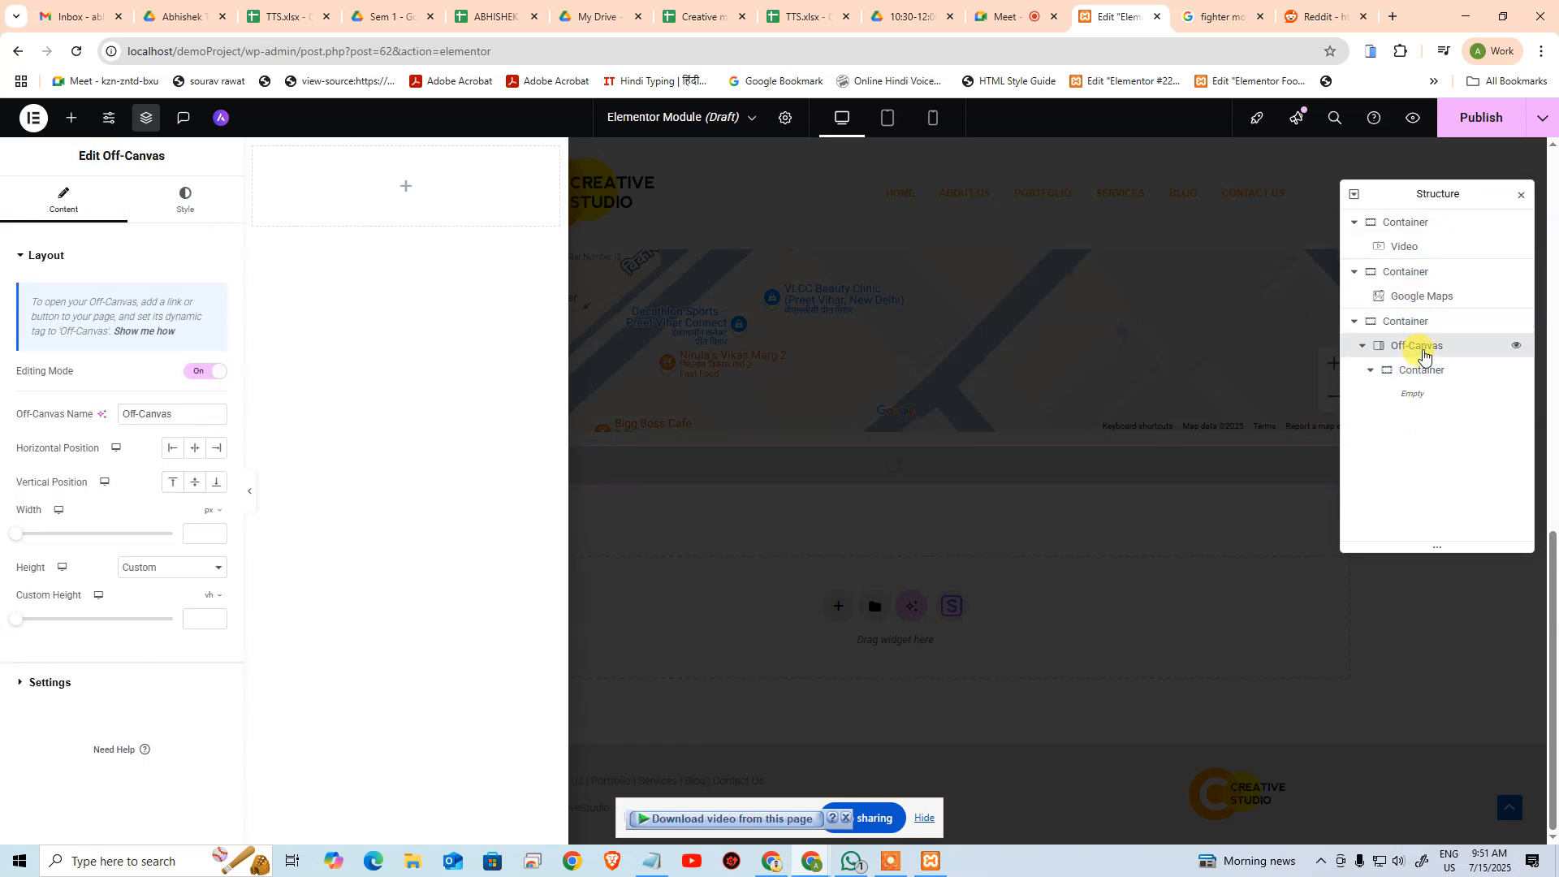
key(Delete)
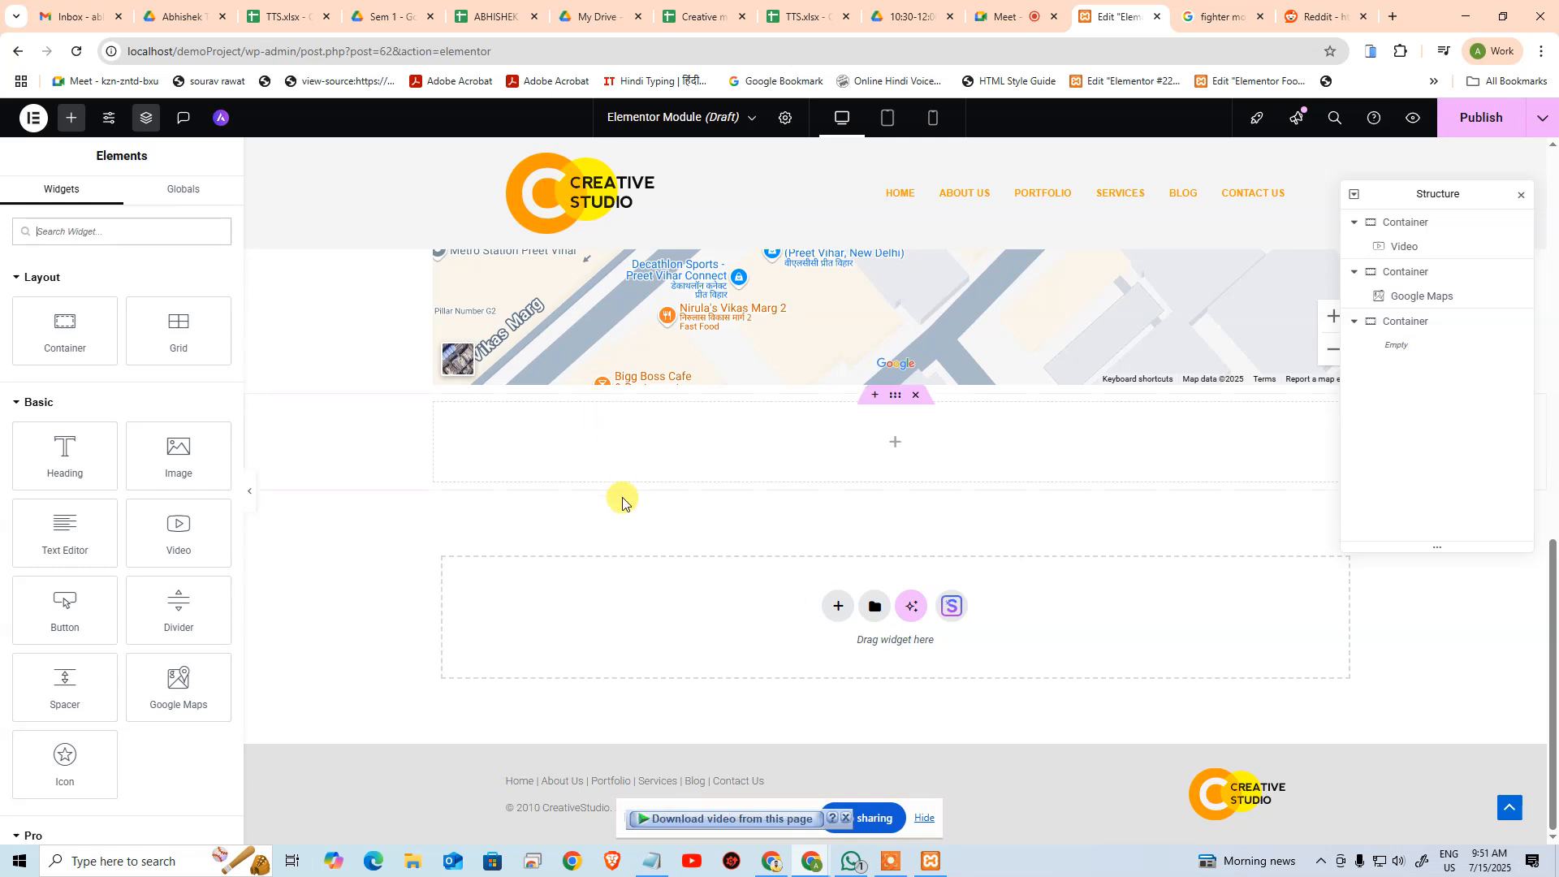
Add a Gallery widget to the empty third container and fill it with the four portfolio images from the media library
scroll(146, 633, down, 8)
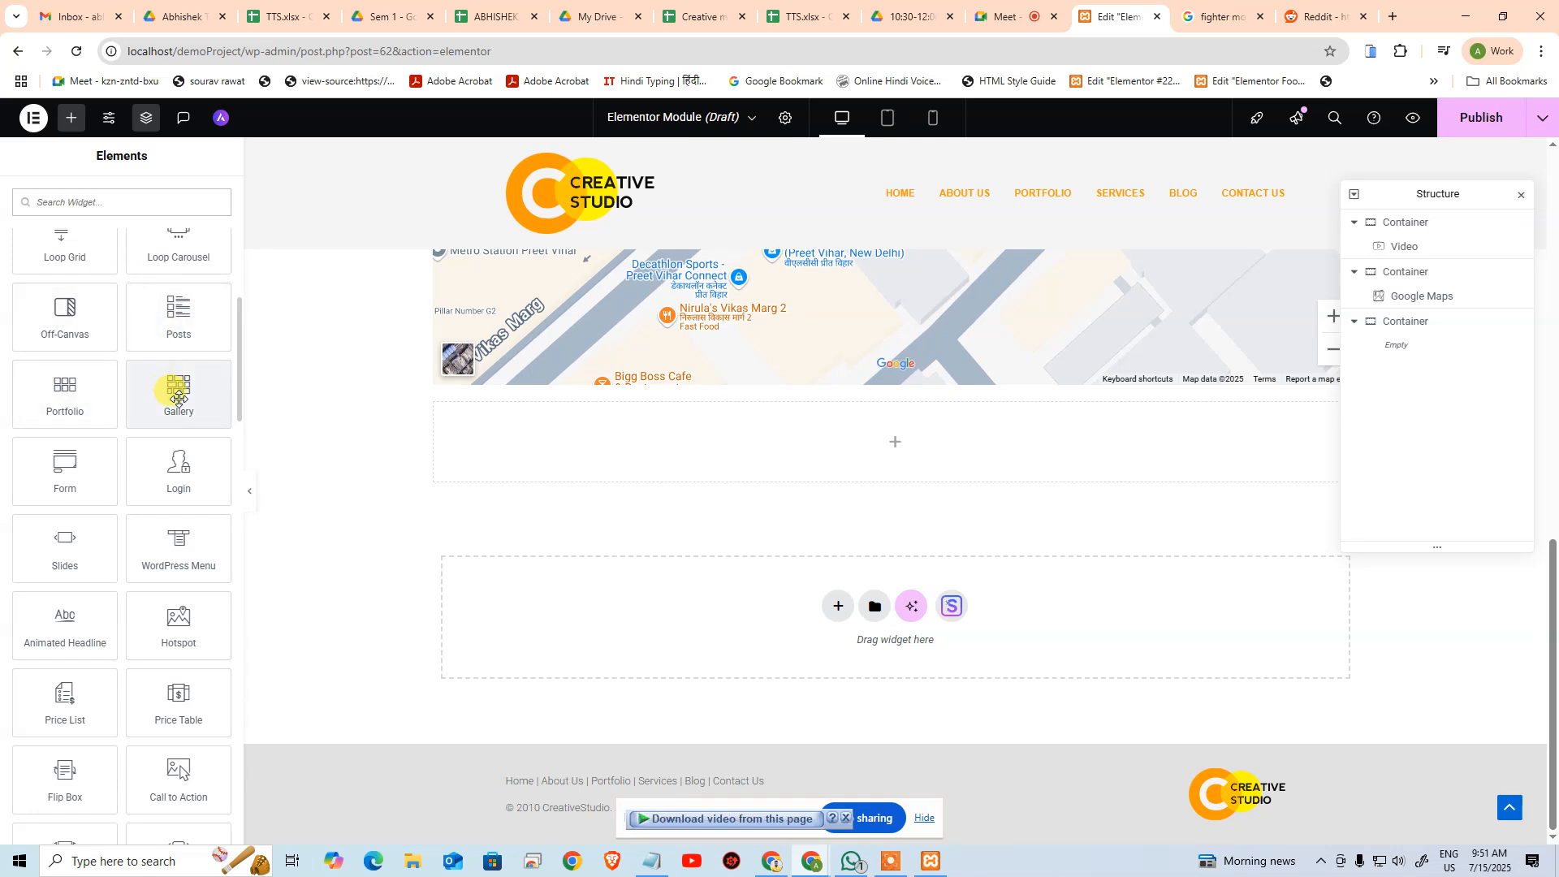
drag(186, 389, 885, 457)
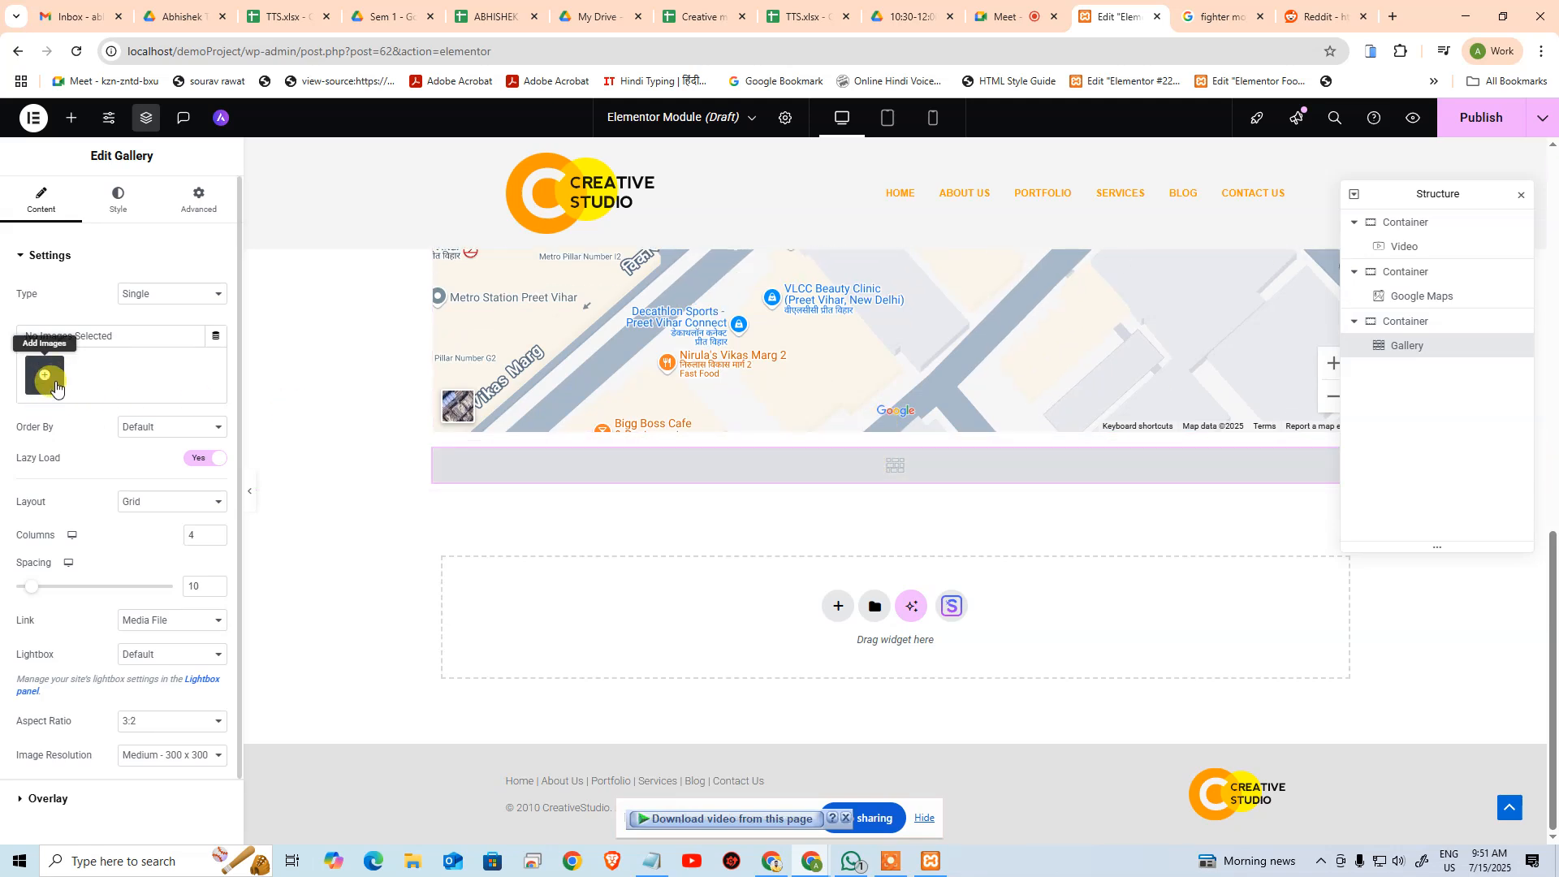
click(52, 384)
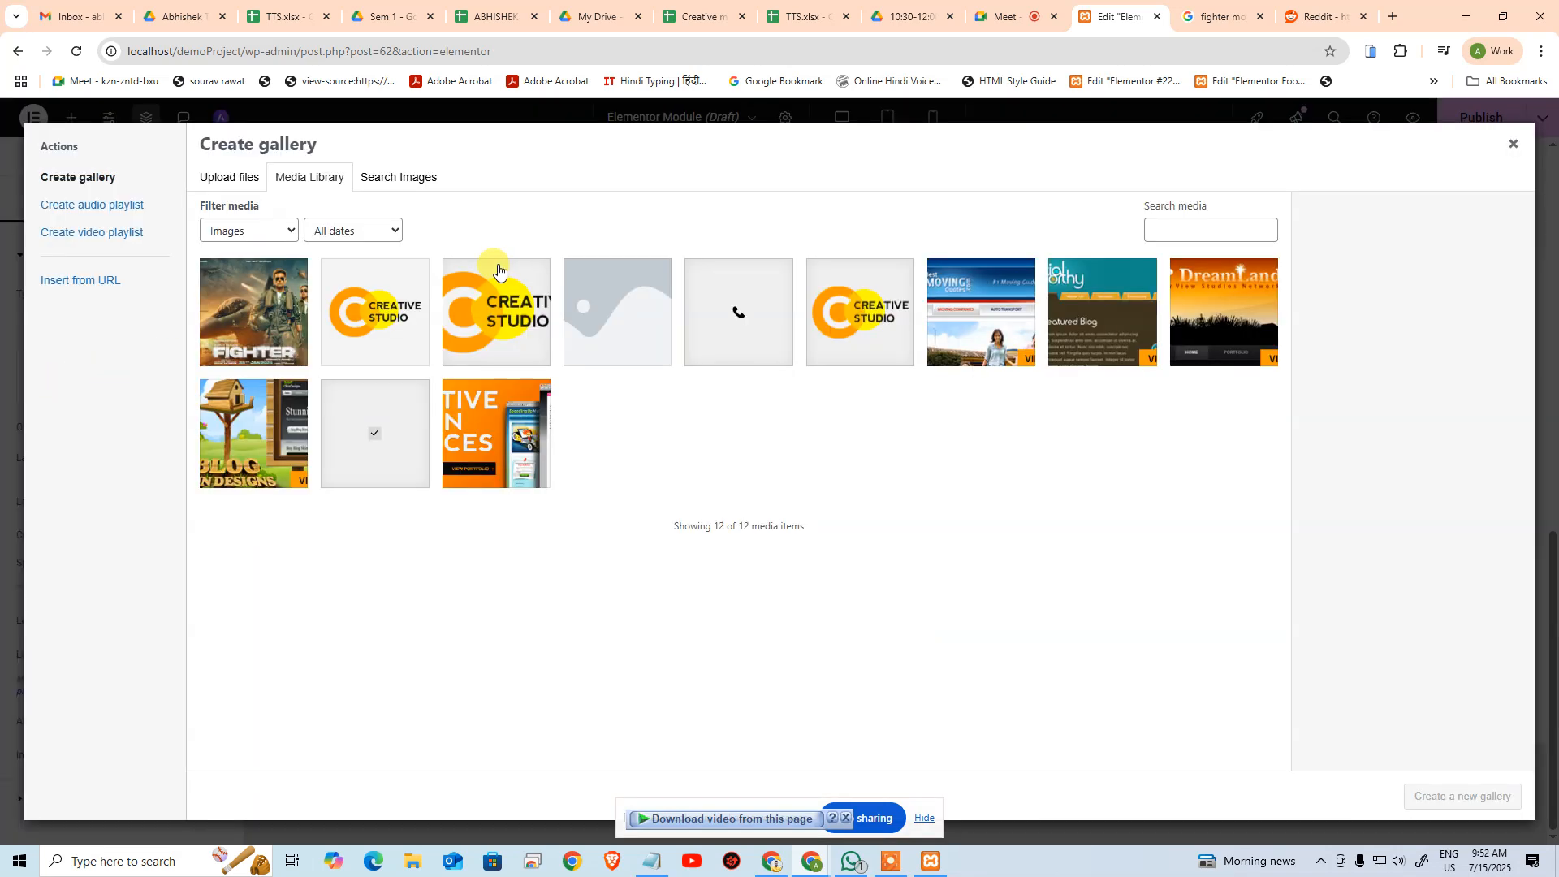
click(992, 345)
shift+click(258, 467)
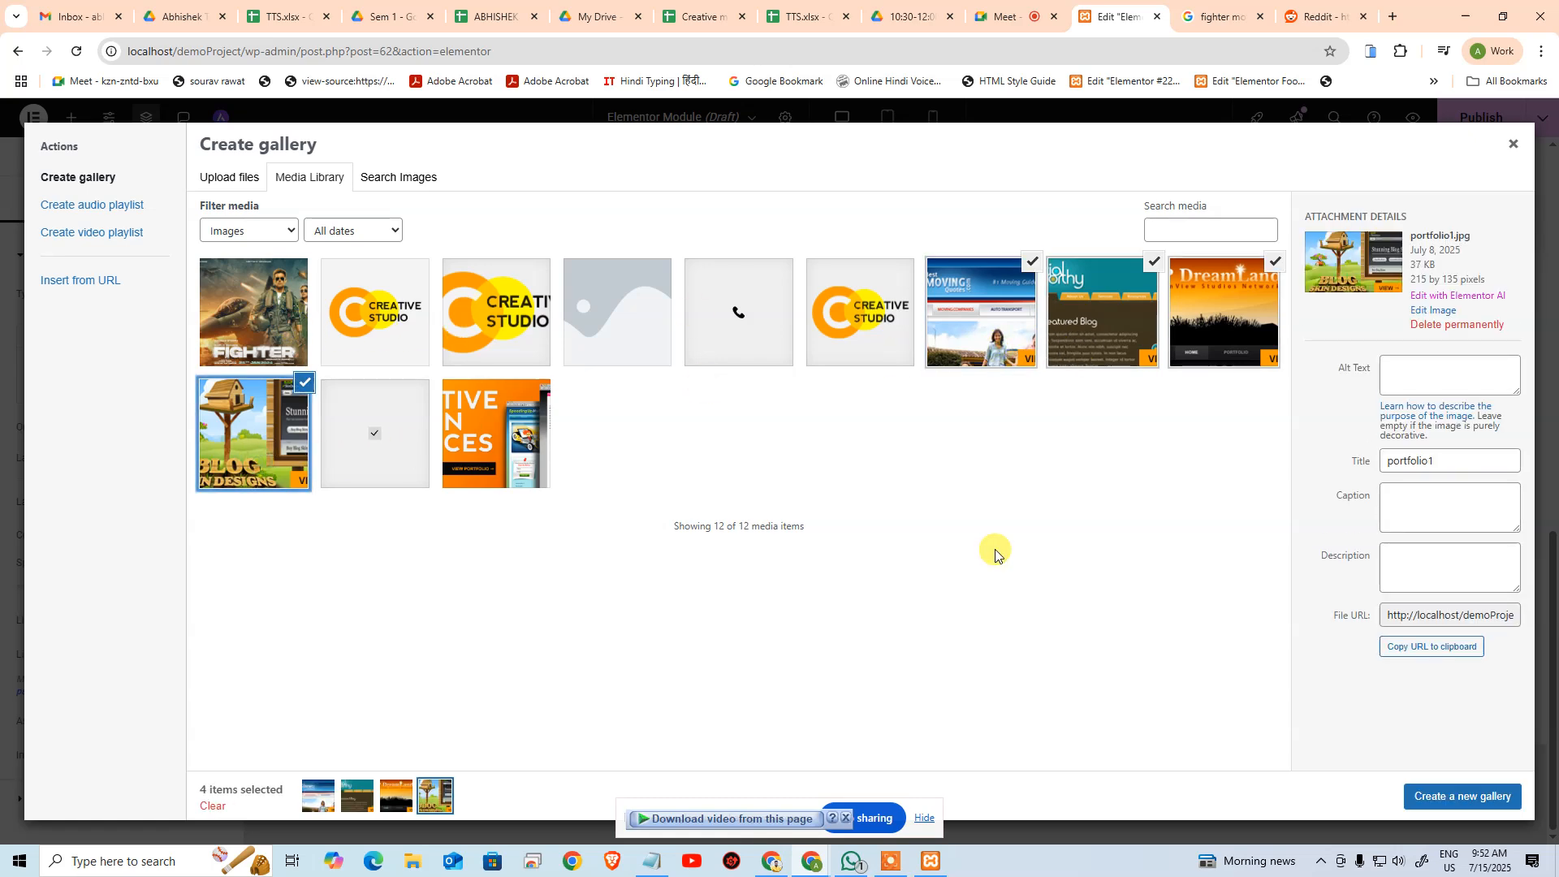
click(1426, 792)
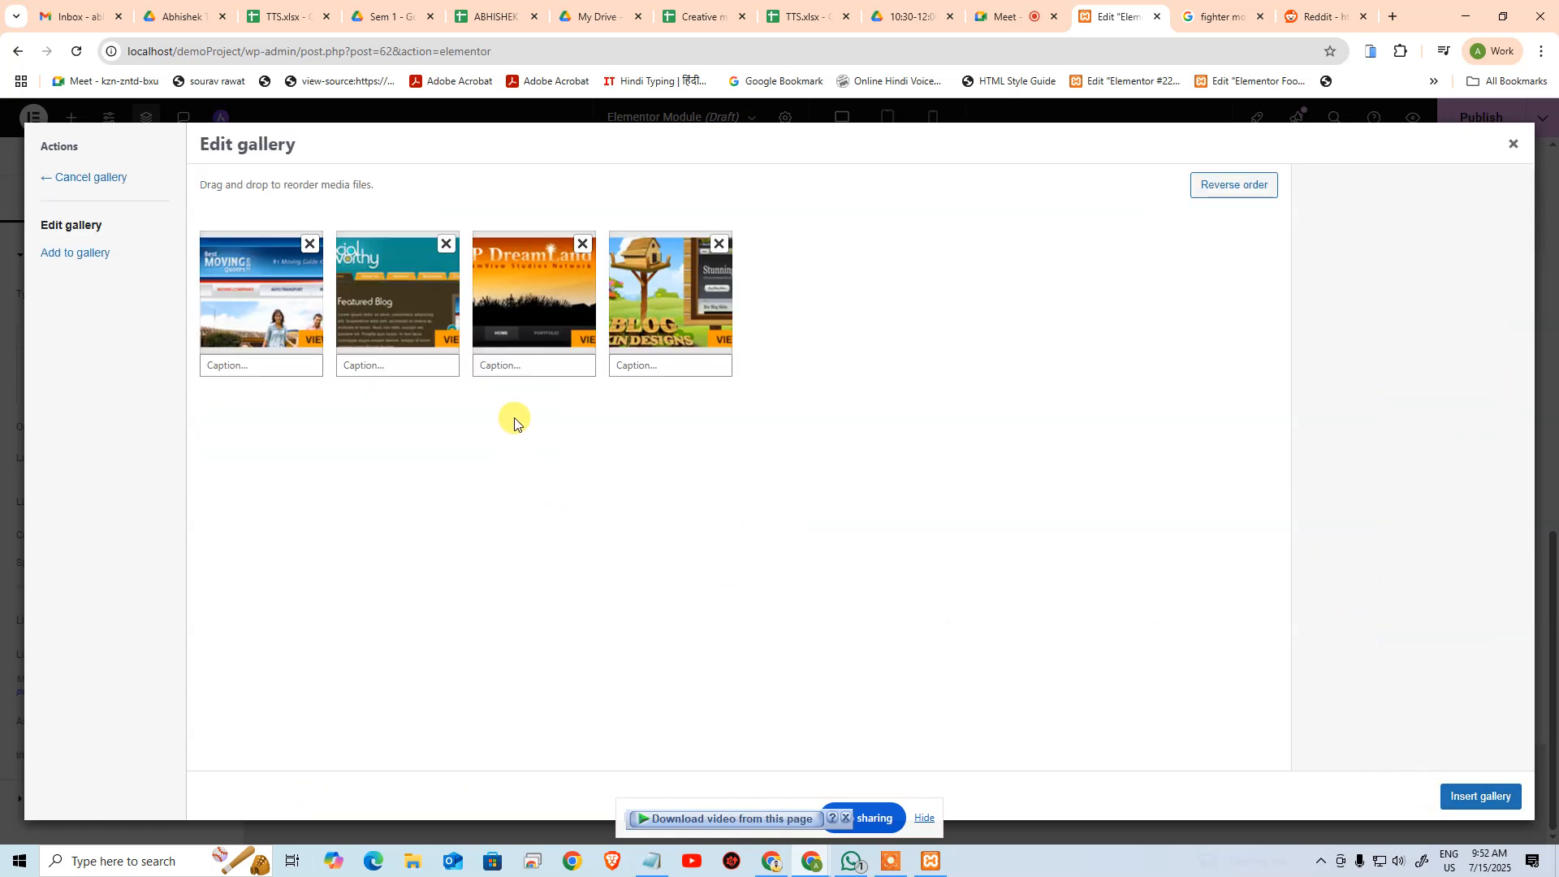
click(1495, 796)
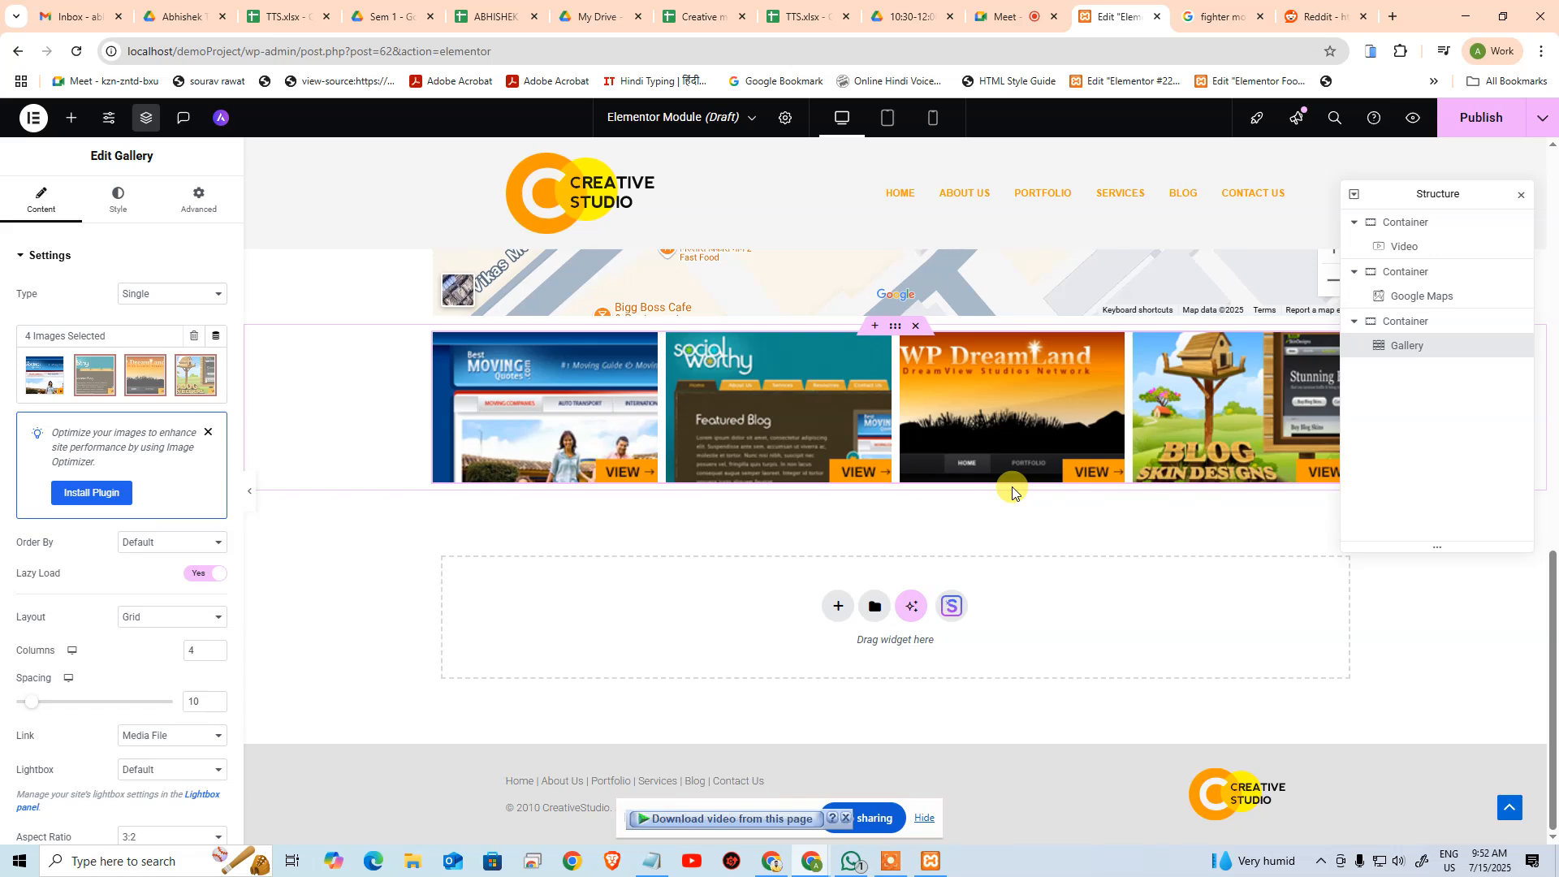
Duplicate the gallery's container and delete the Gallery widget from the copy
click(1439, 319)
key(ctrl+d)
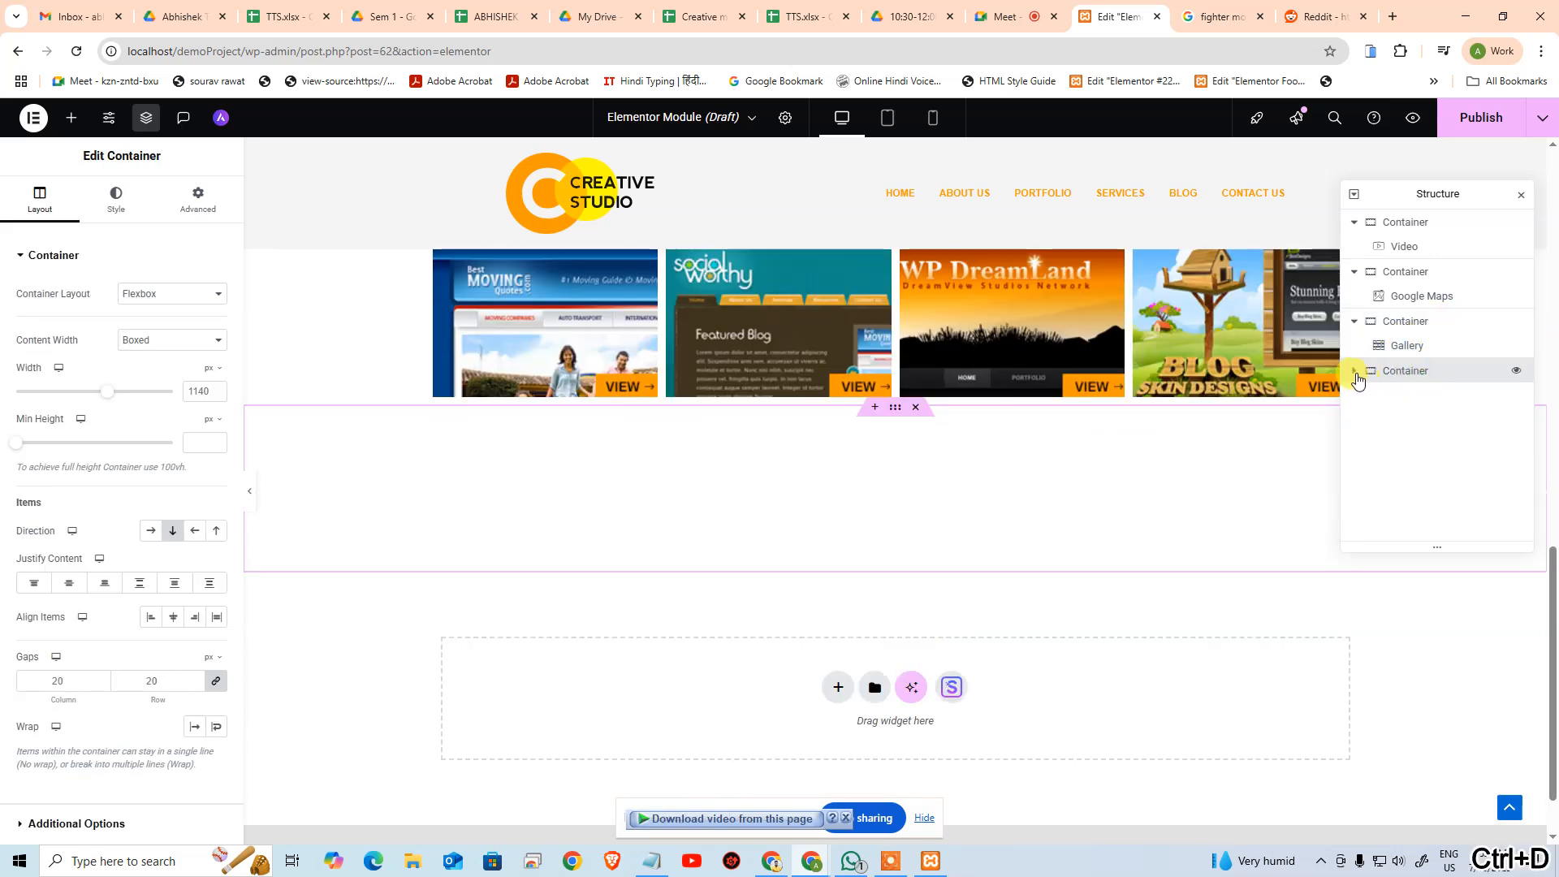
click(1453, 398)
key(Delete)
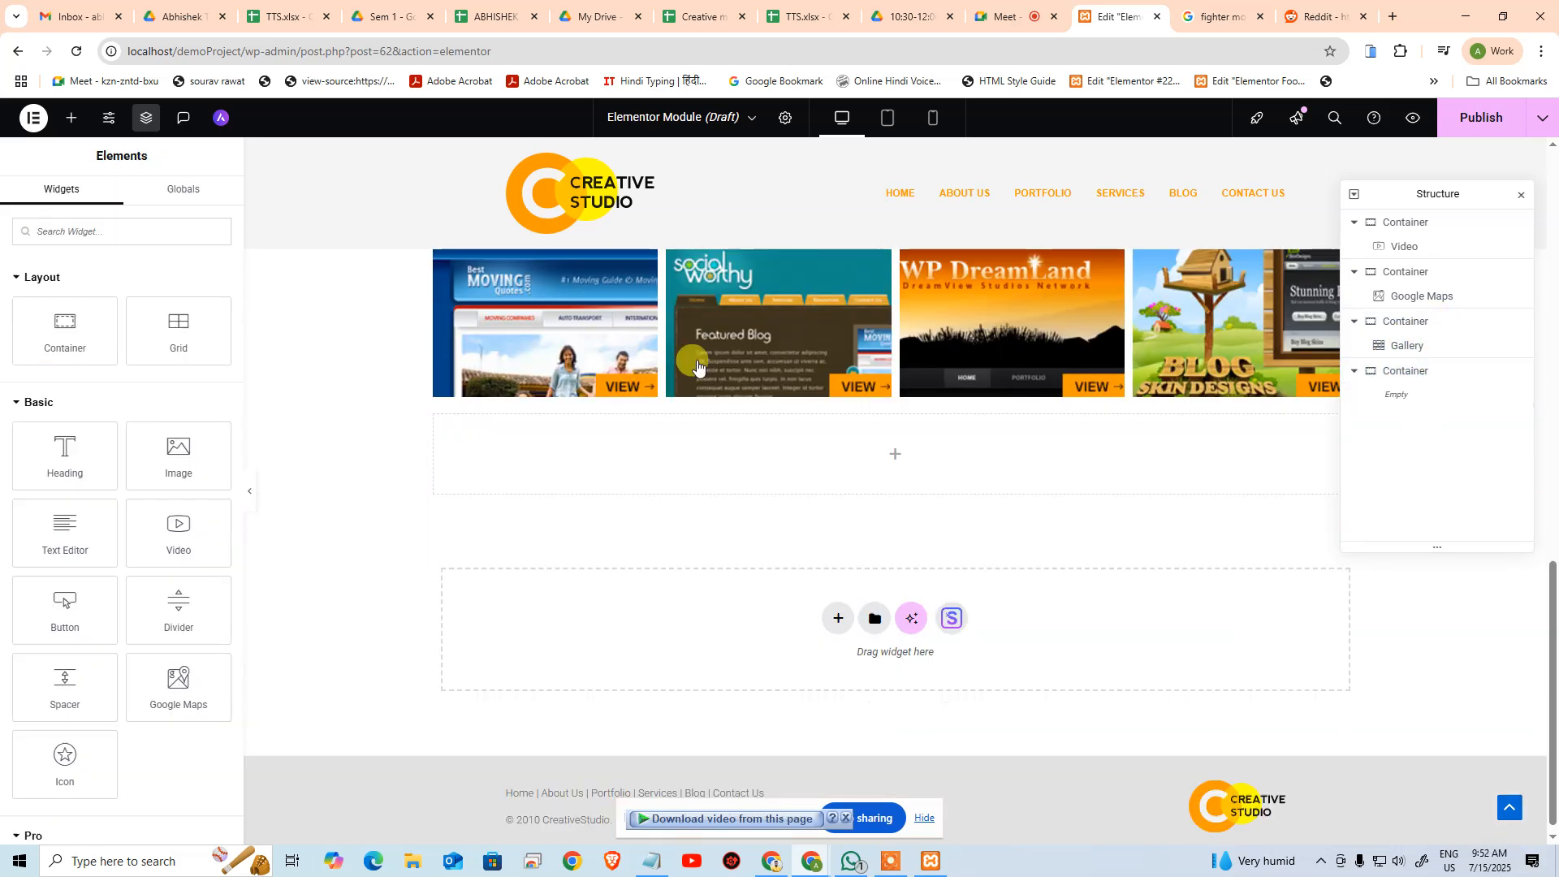
Add a Form widget to the empty fourth container and look through the field types available for its Name field
scroll(163, 618, down, 6)
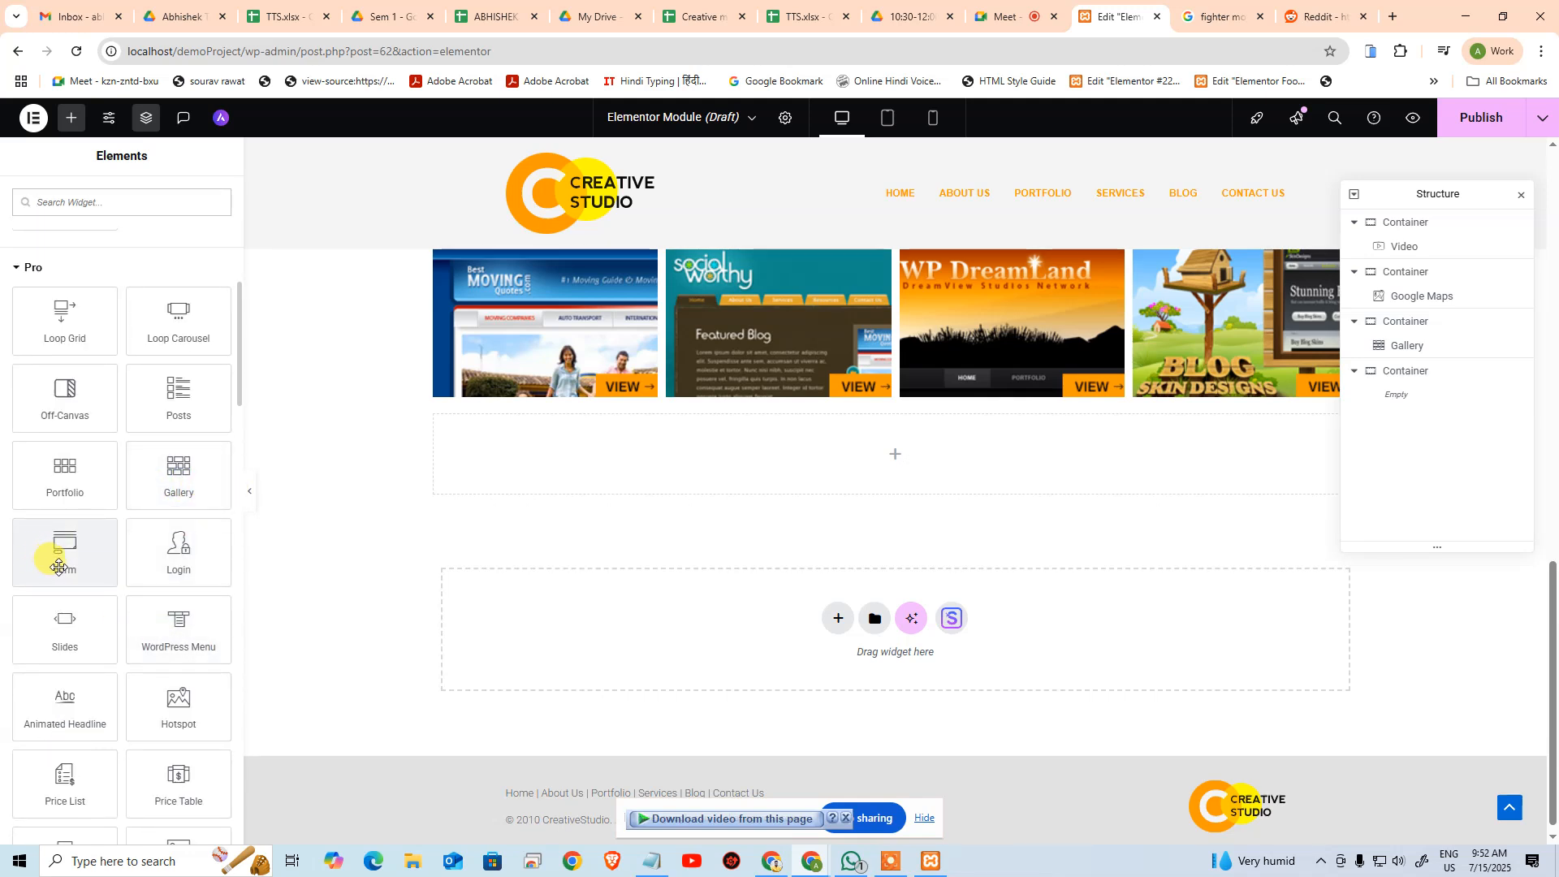
drag(65, 562, 817, 463)
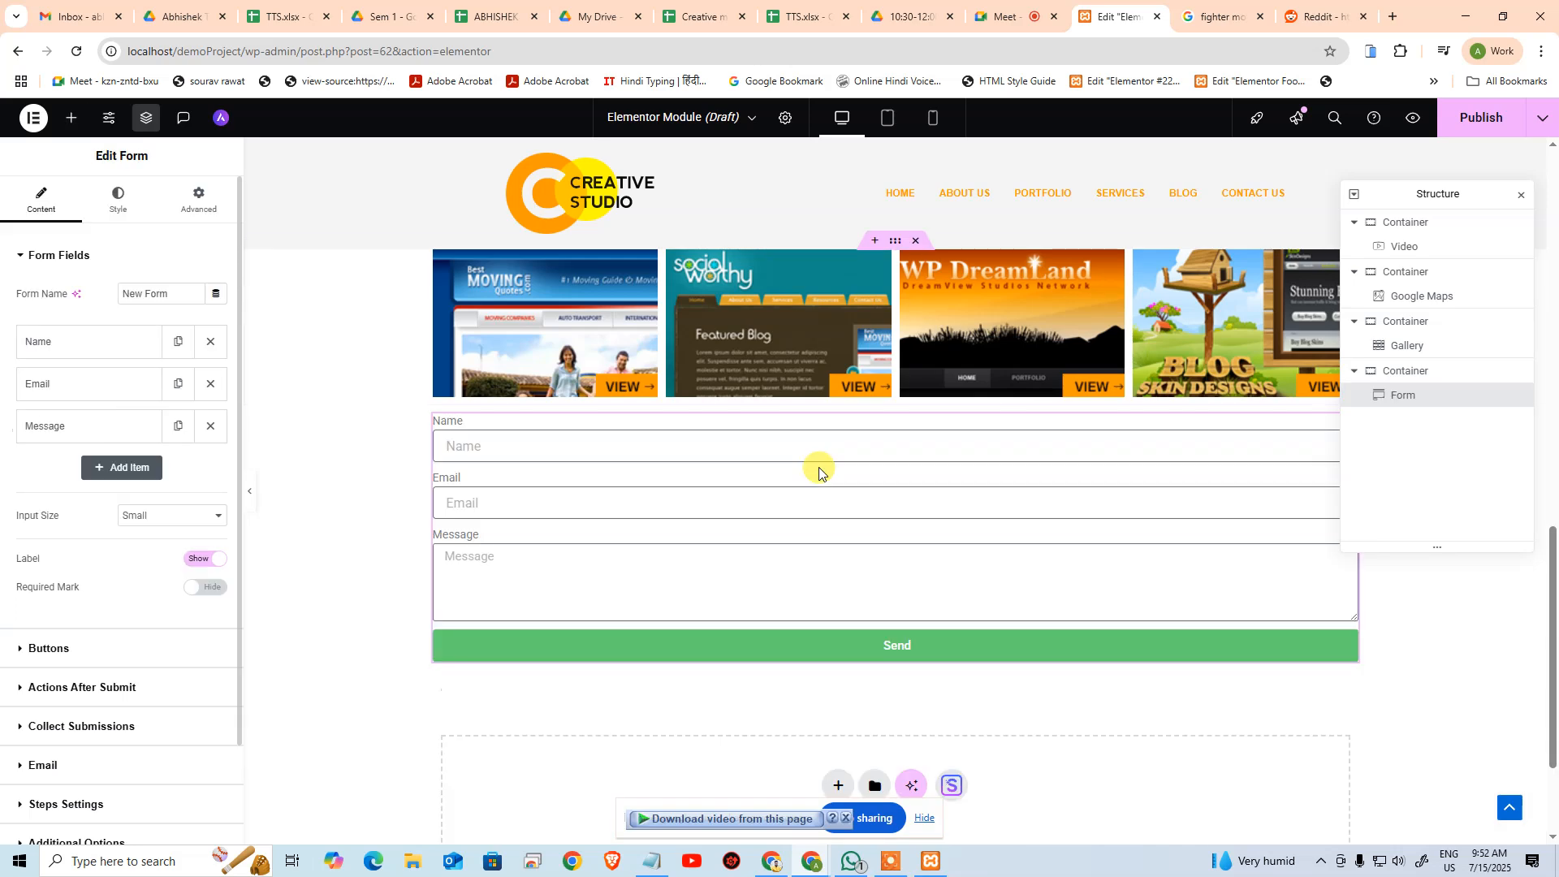
click(70, 350)
click(164, 413)
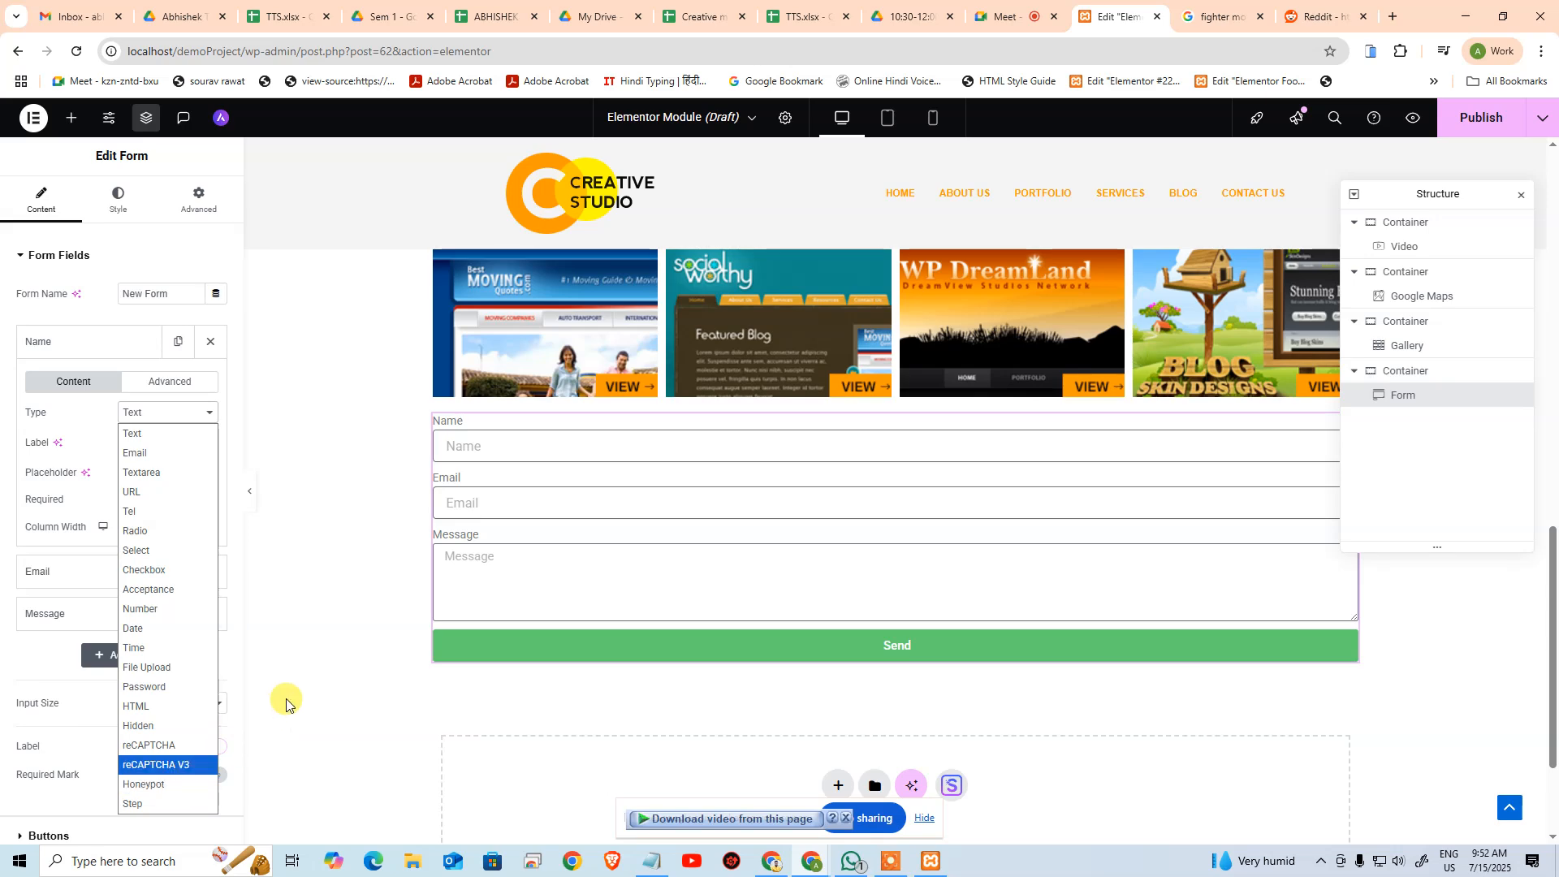
click(98, 307)
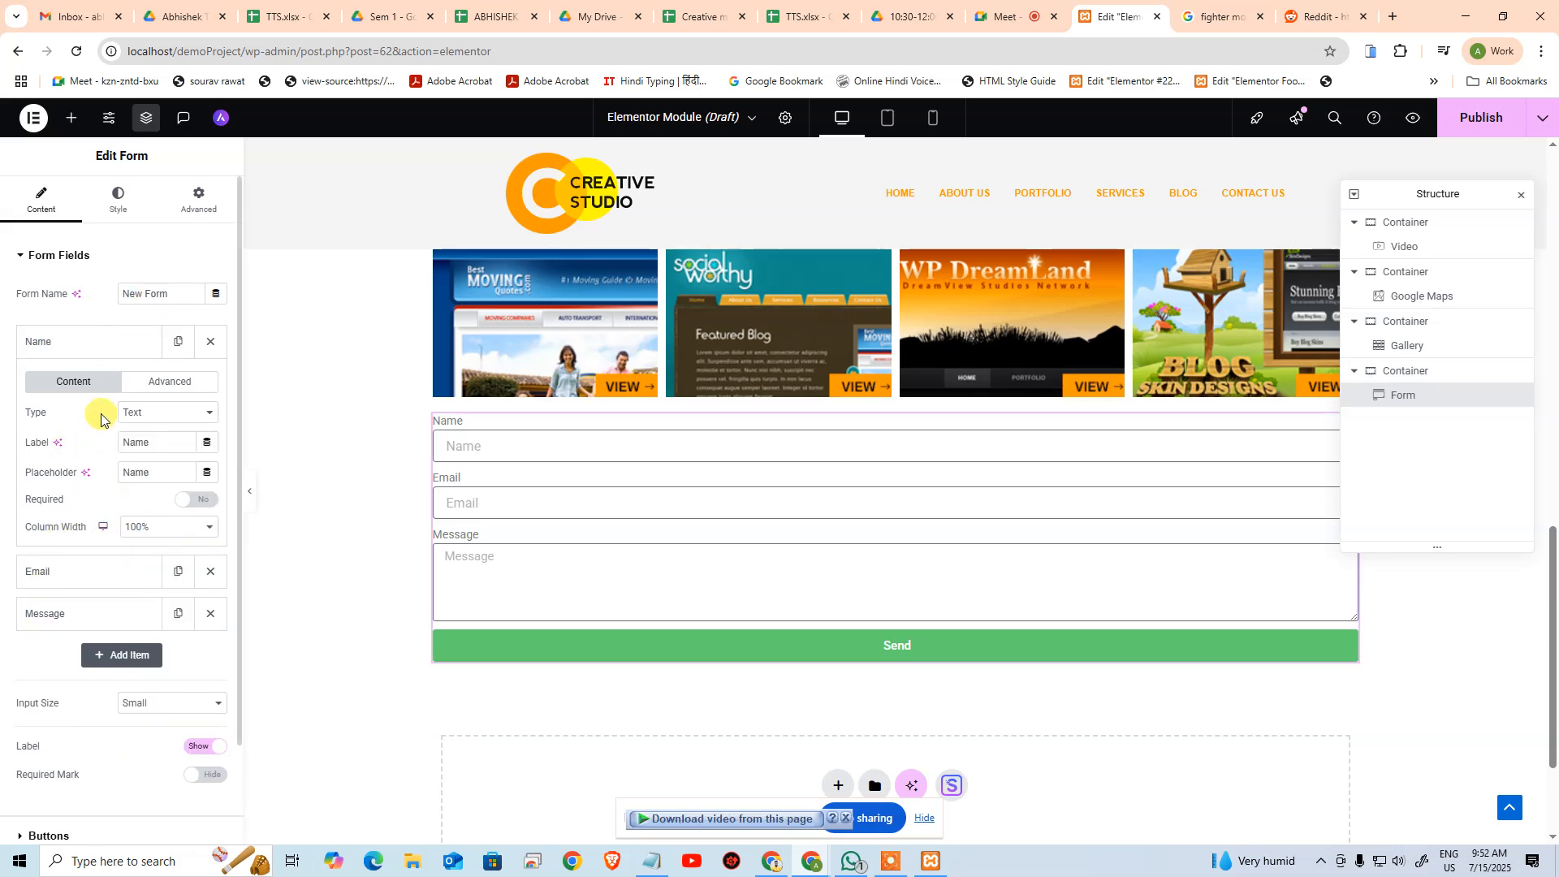
click(84, 349)
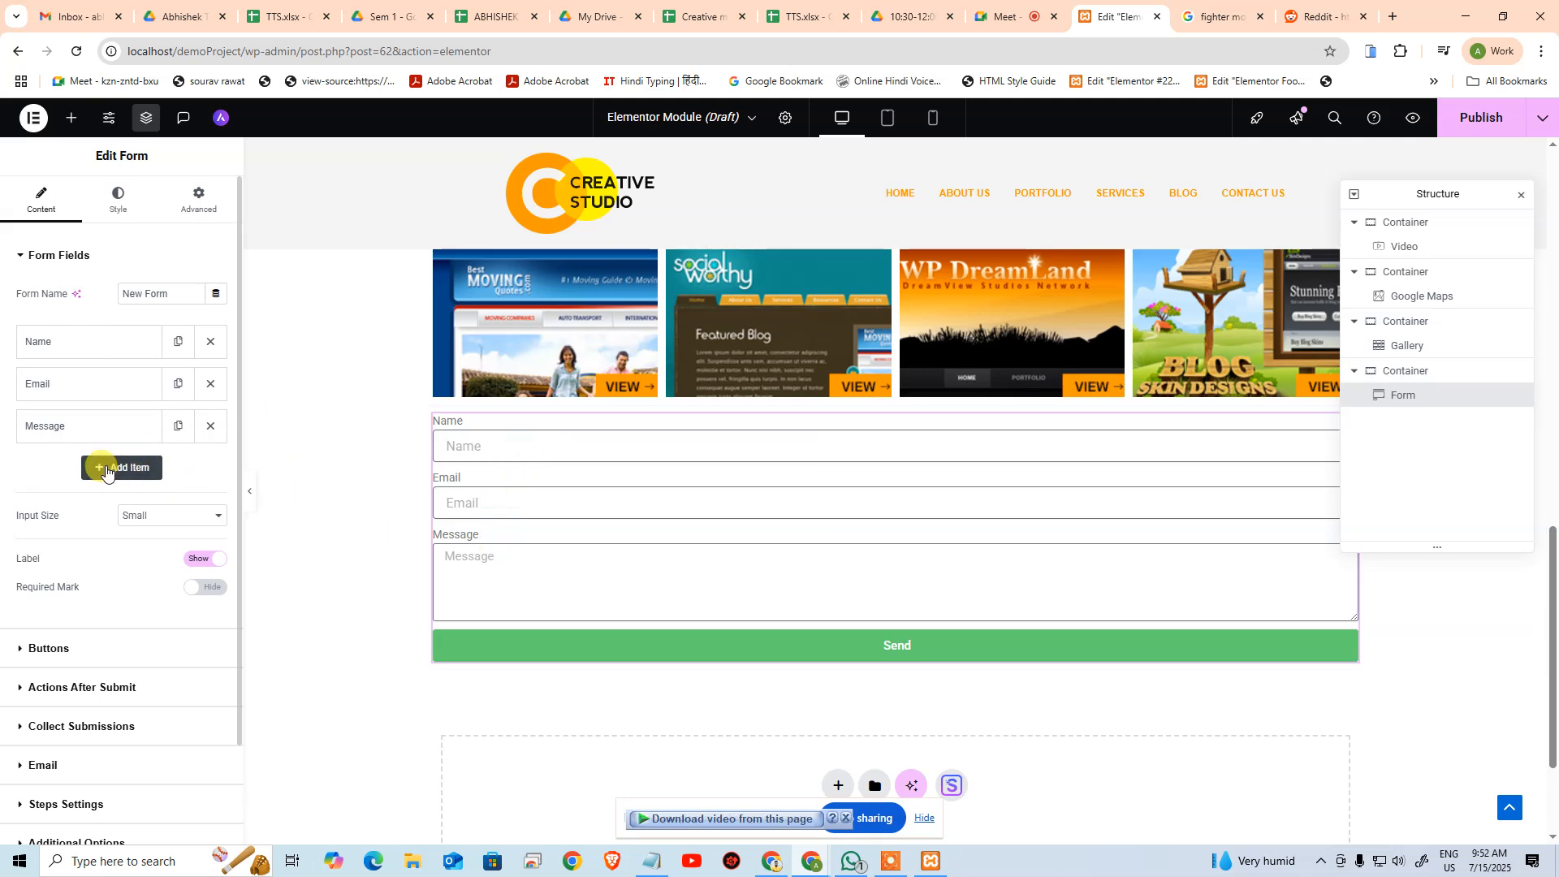
Duplicate the form's Email field and turn the first one into a Tel field with label and placeholder "Contact Number"
click(177, 385)
click(64, 388)
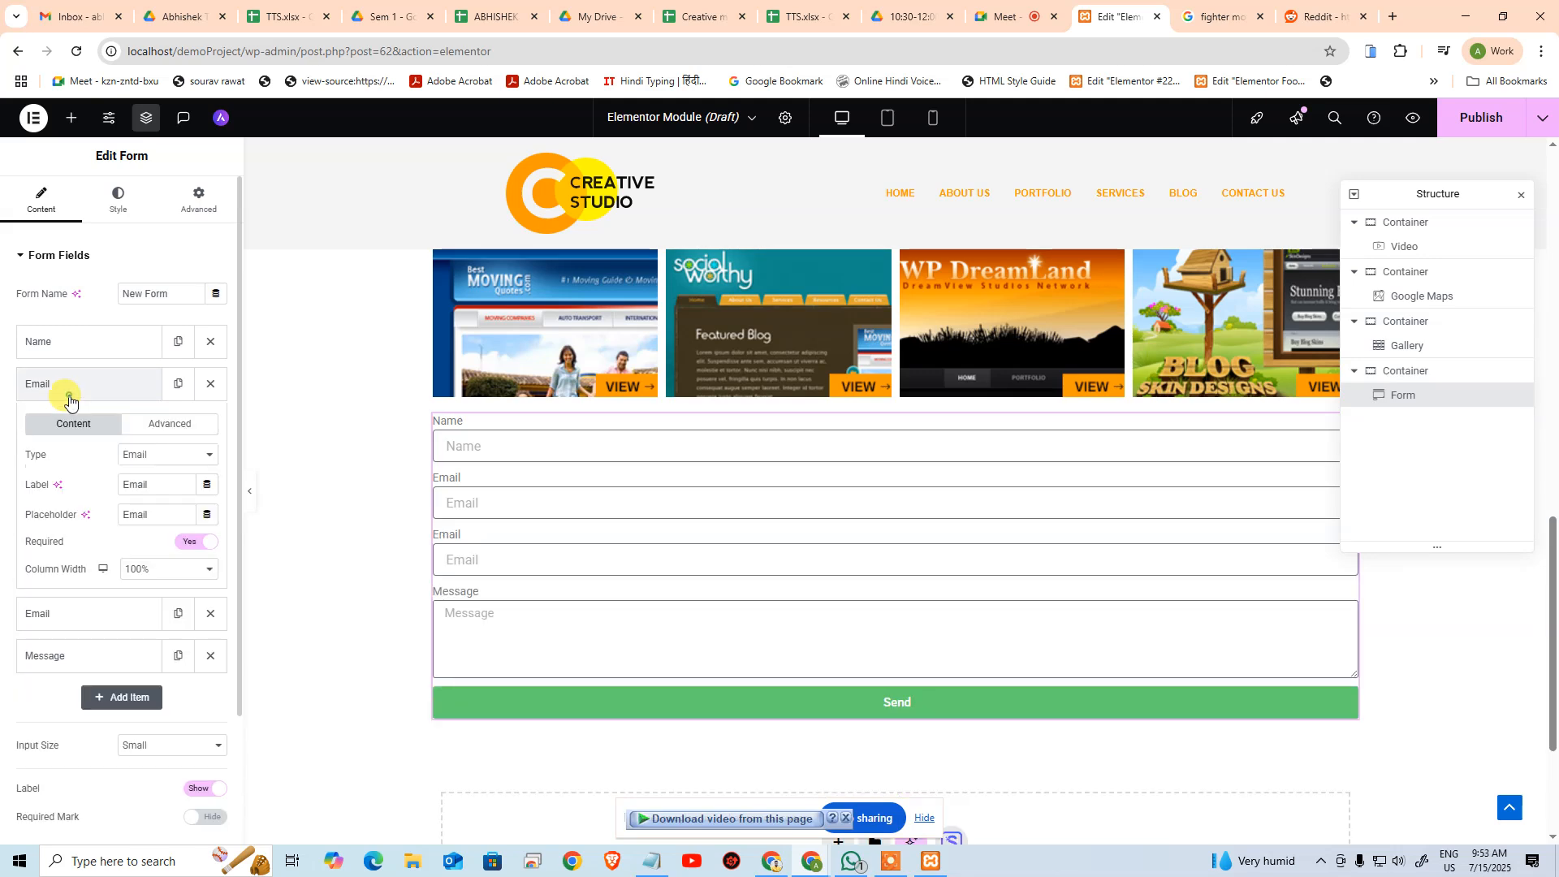
click(161, 463)
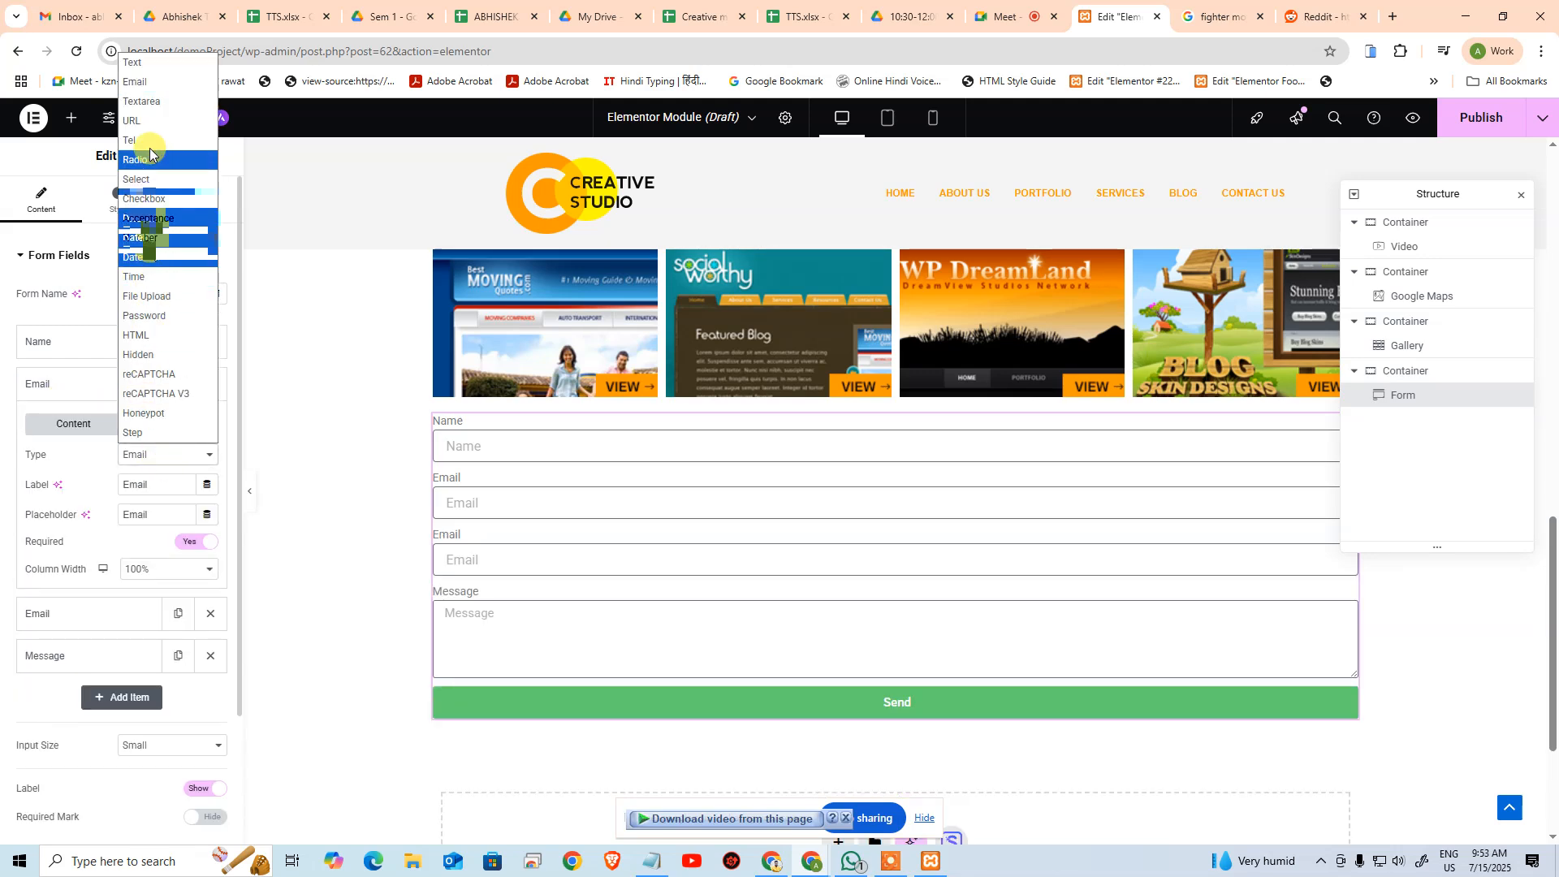
click(150, 140)
drag(155, 485, 64, 479)
text(Conta)
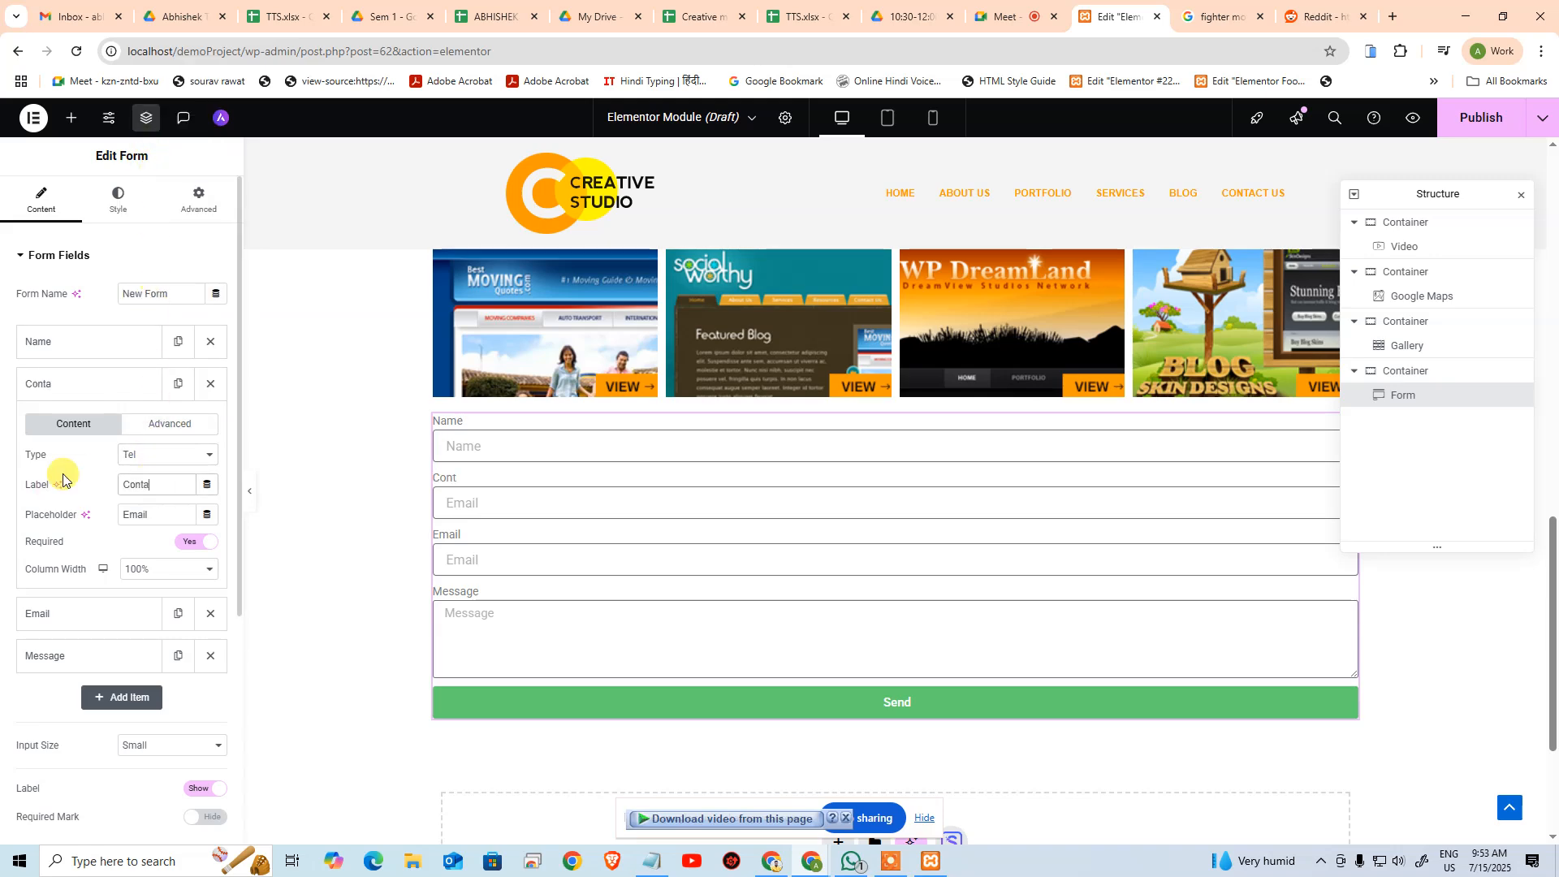
text(ct Number)
drag(156, 515, 74, 523)
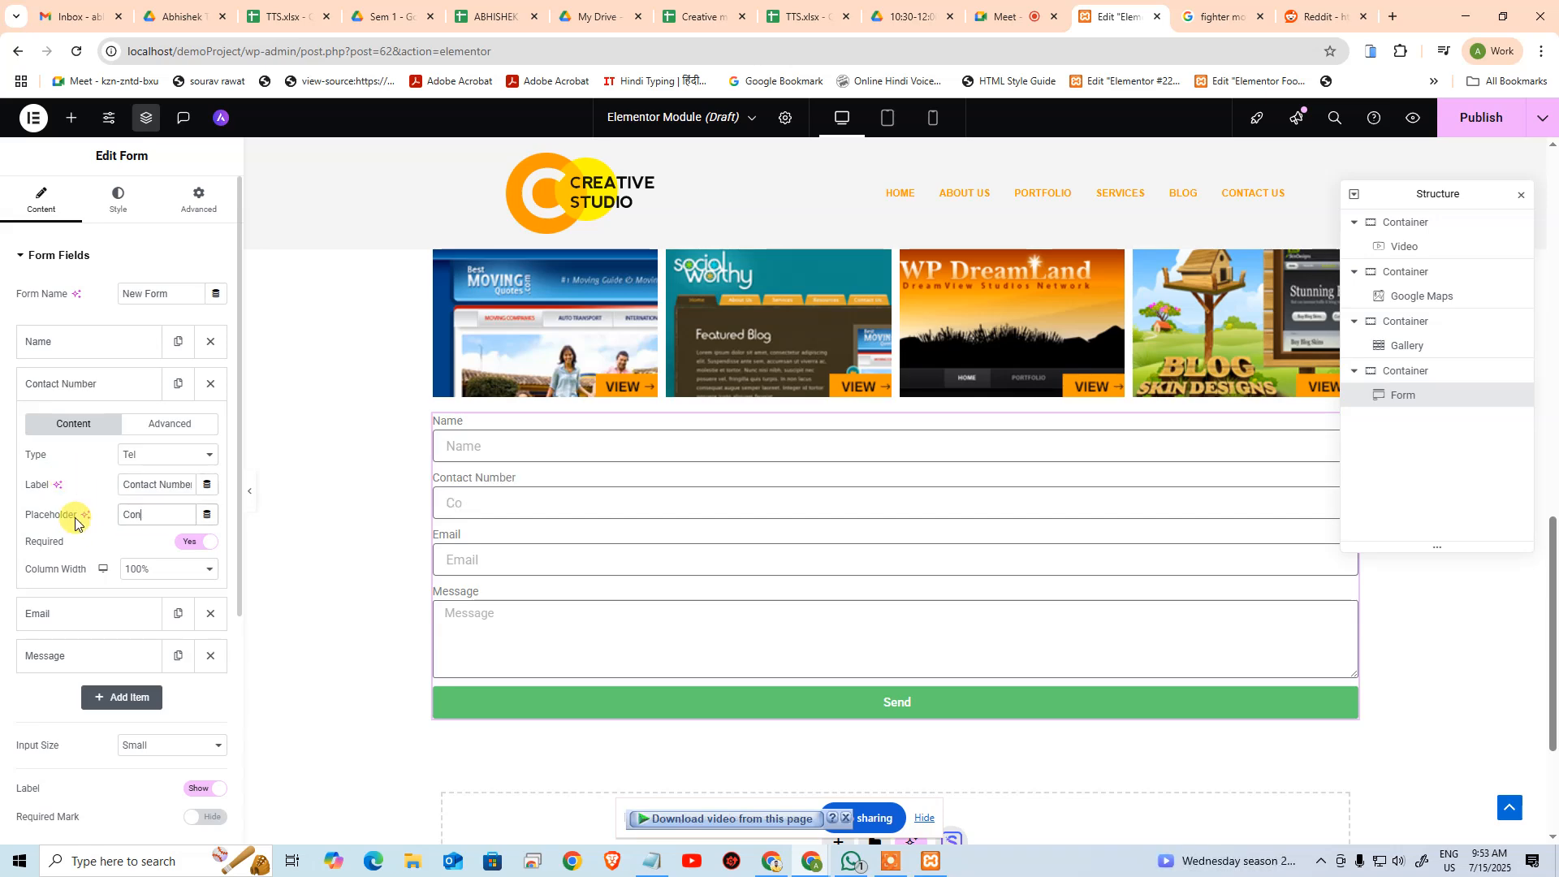
text(Contact)
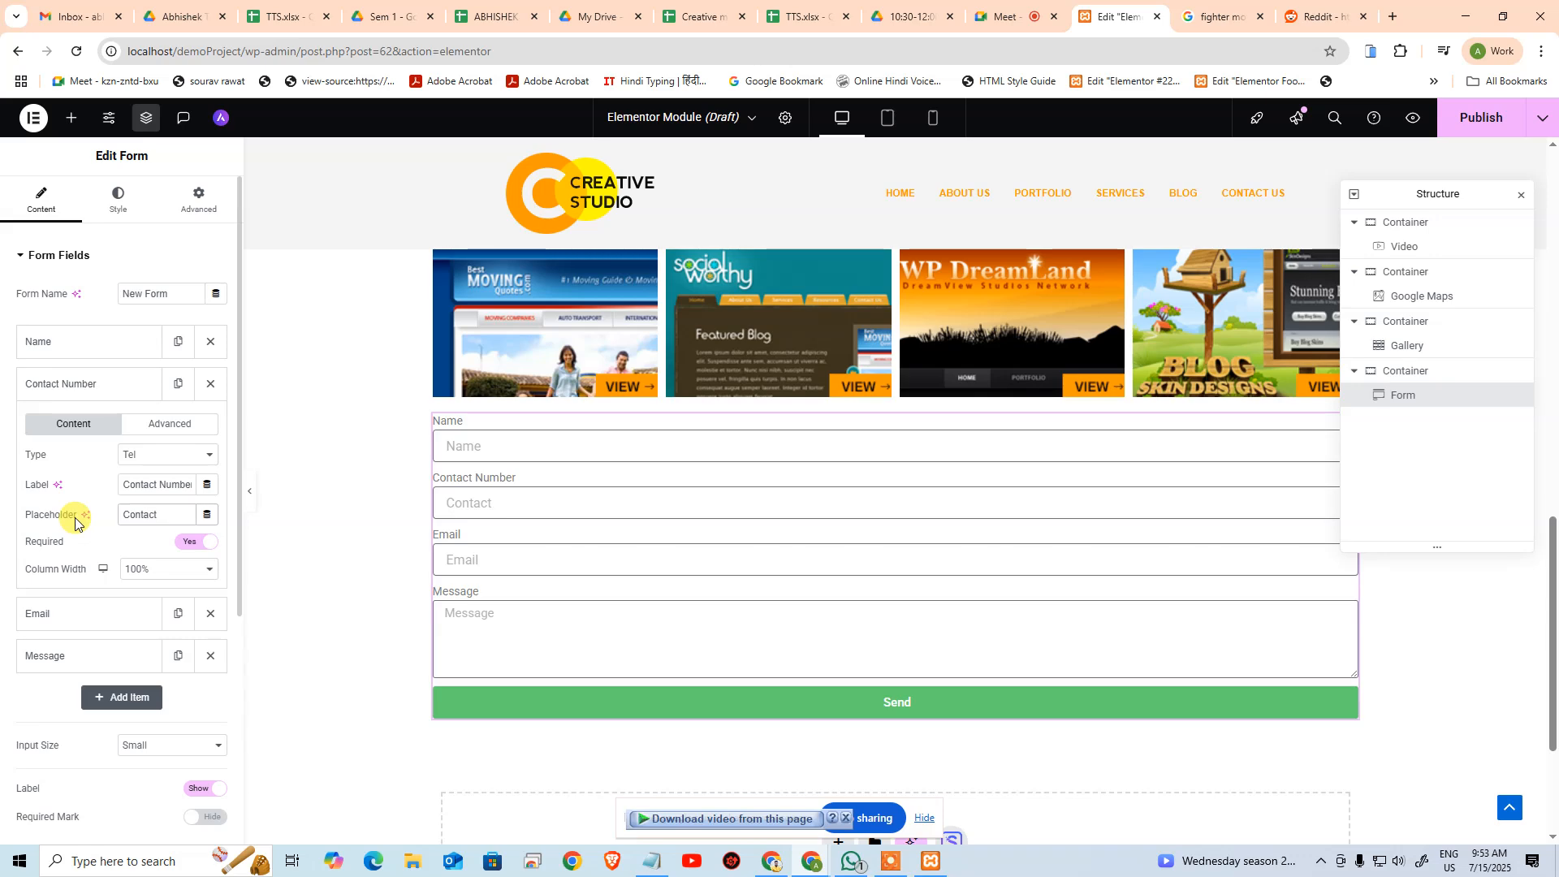
text( Number)
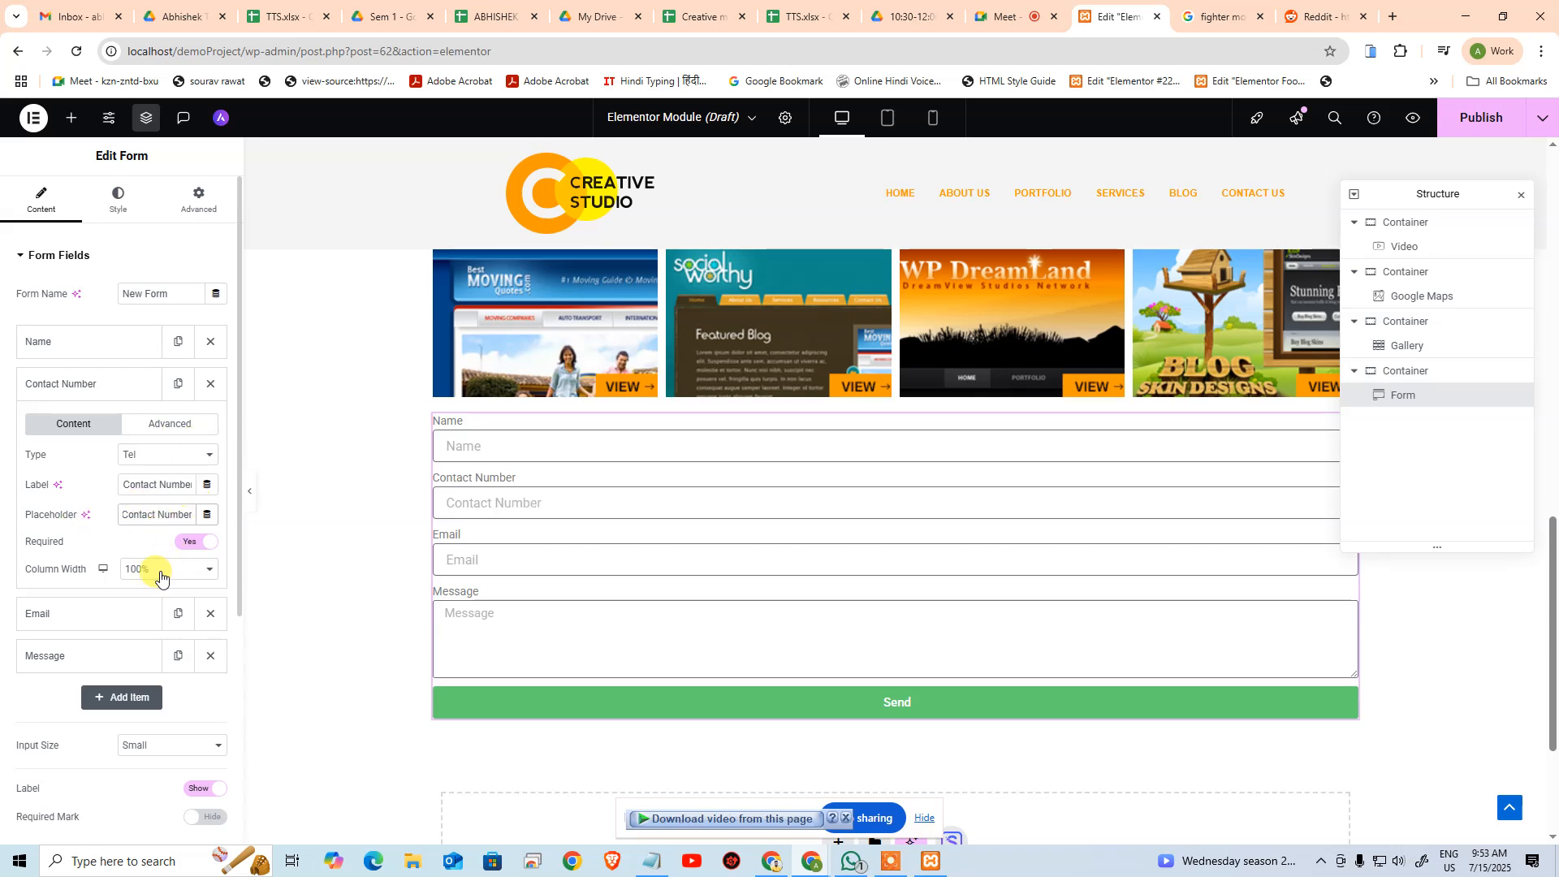
Set the Contact Number field's ID to "contact" and collapse the field's settings
click(132, 420)
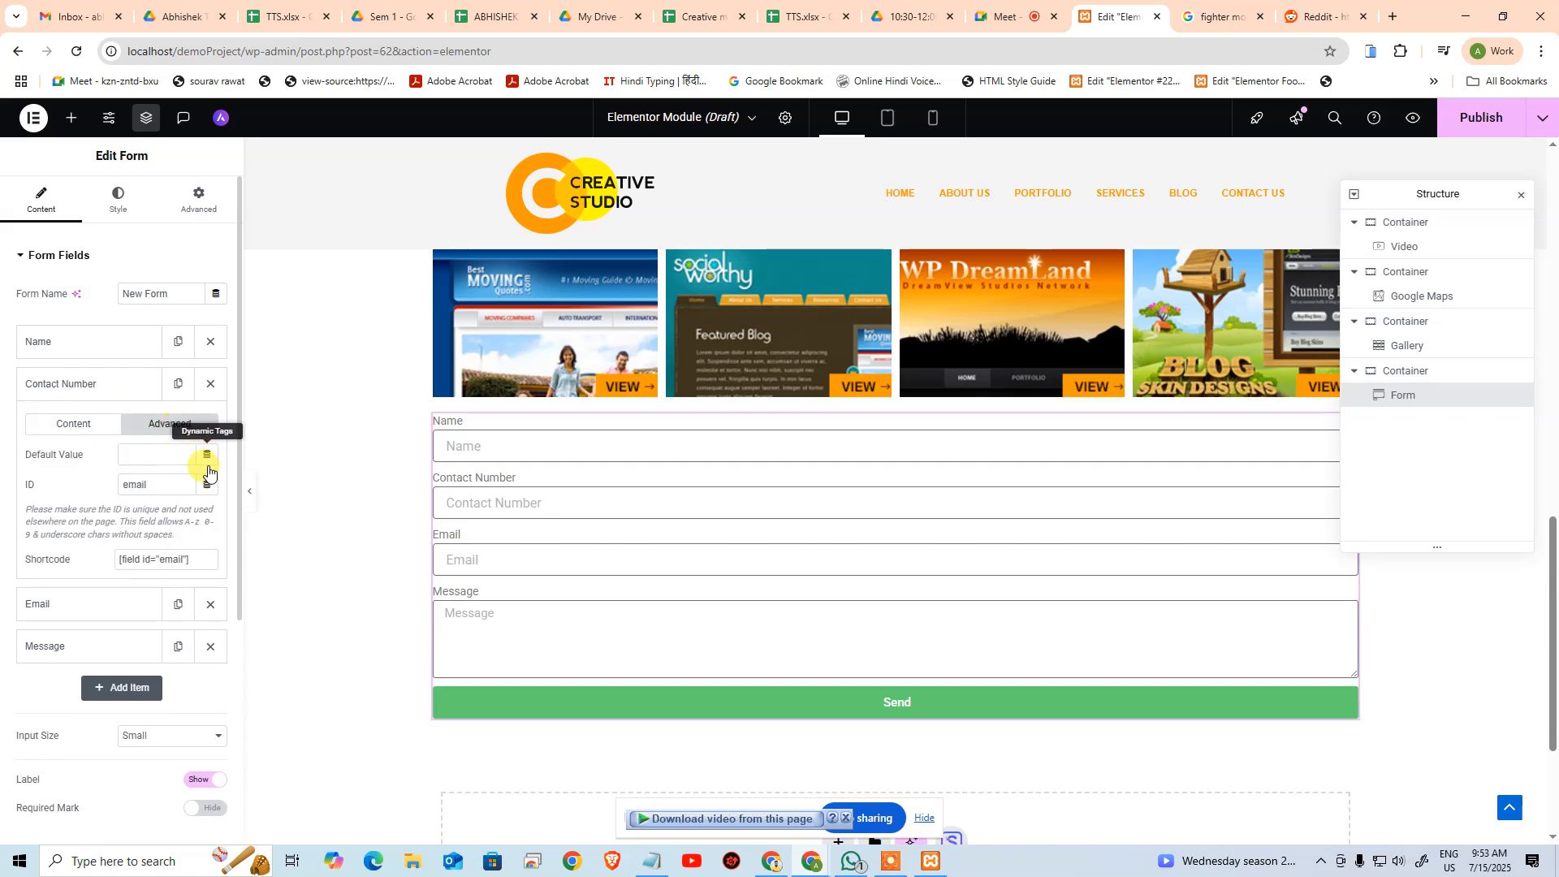
double_click(152, 484)
text(contact)
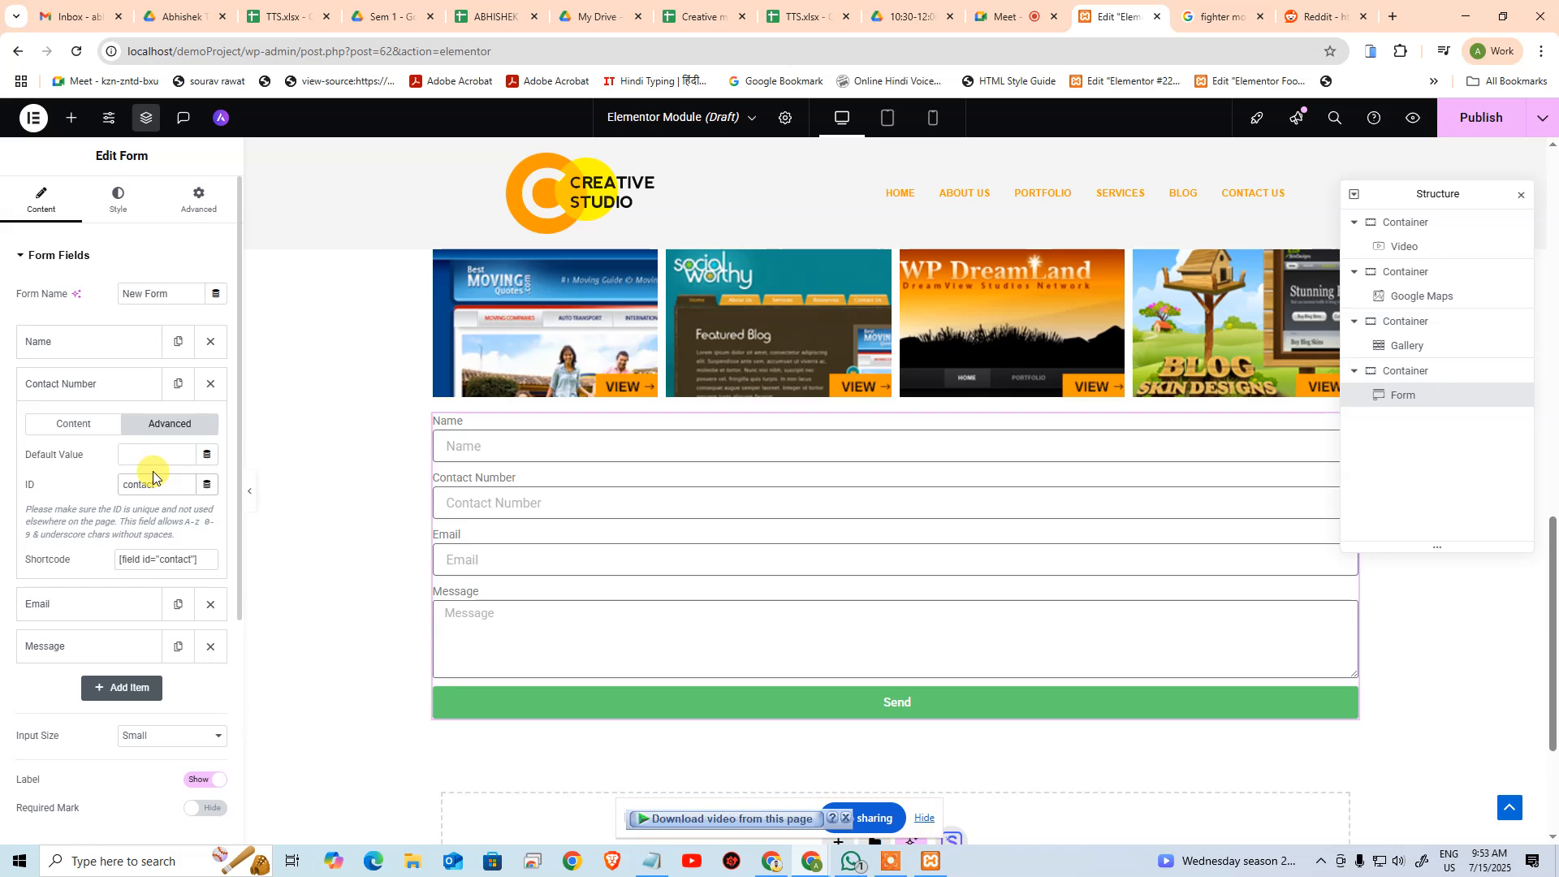
click(74, 423)
click(87, 385)
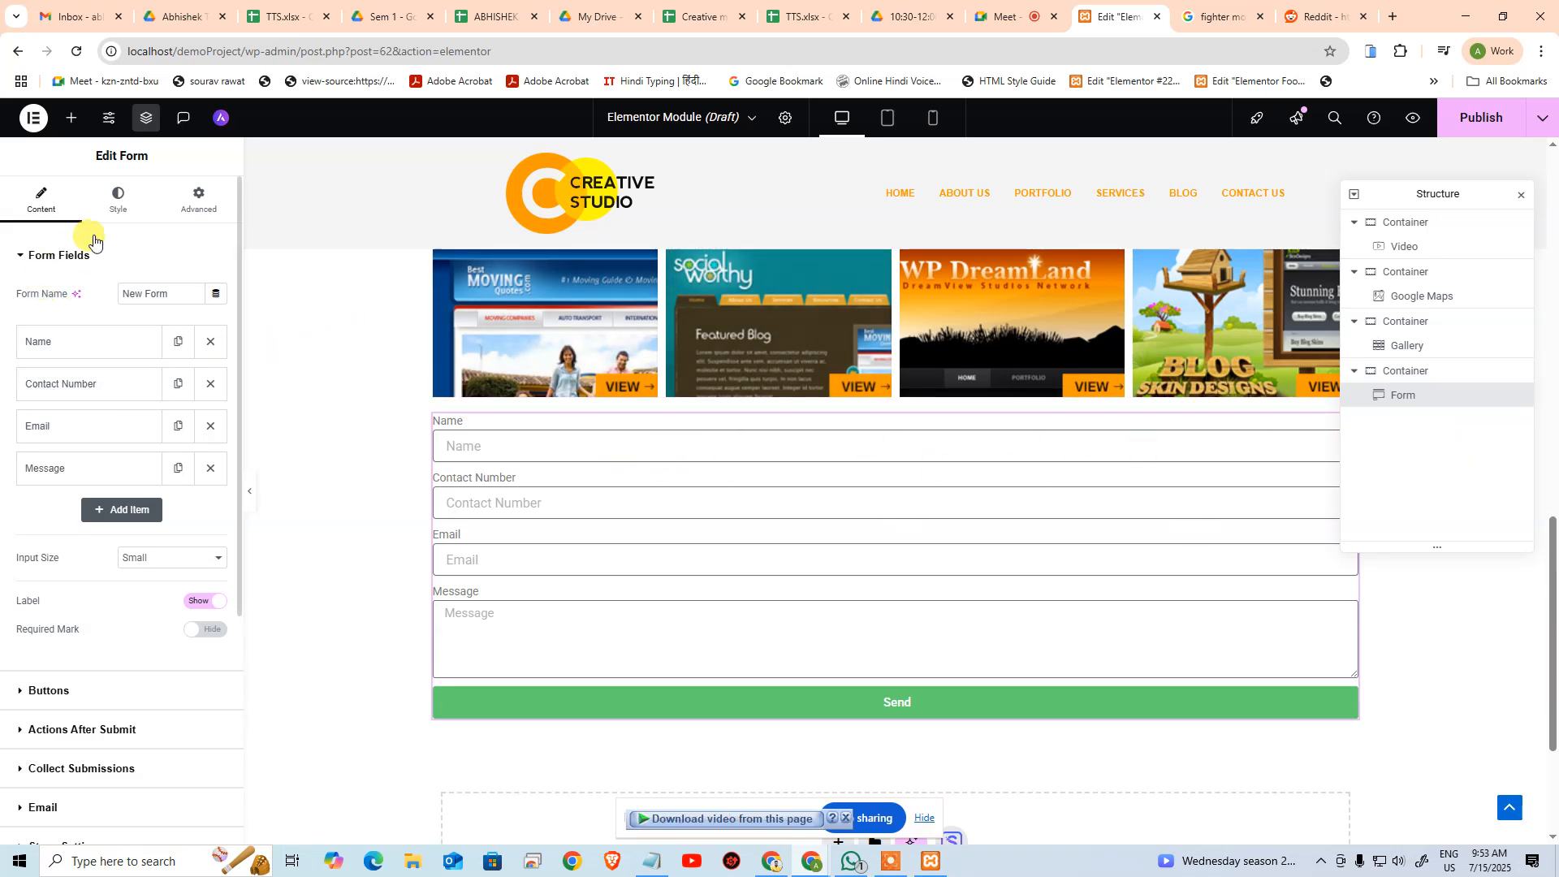
Duplicate the form's container and delete the Form widget from the copy
click(1403, 377)
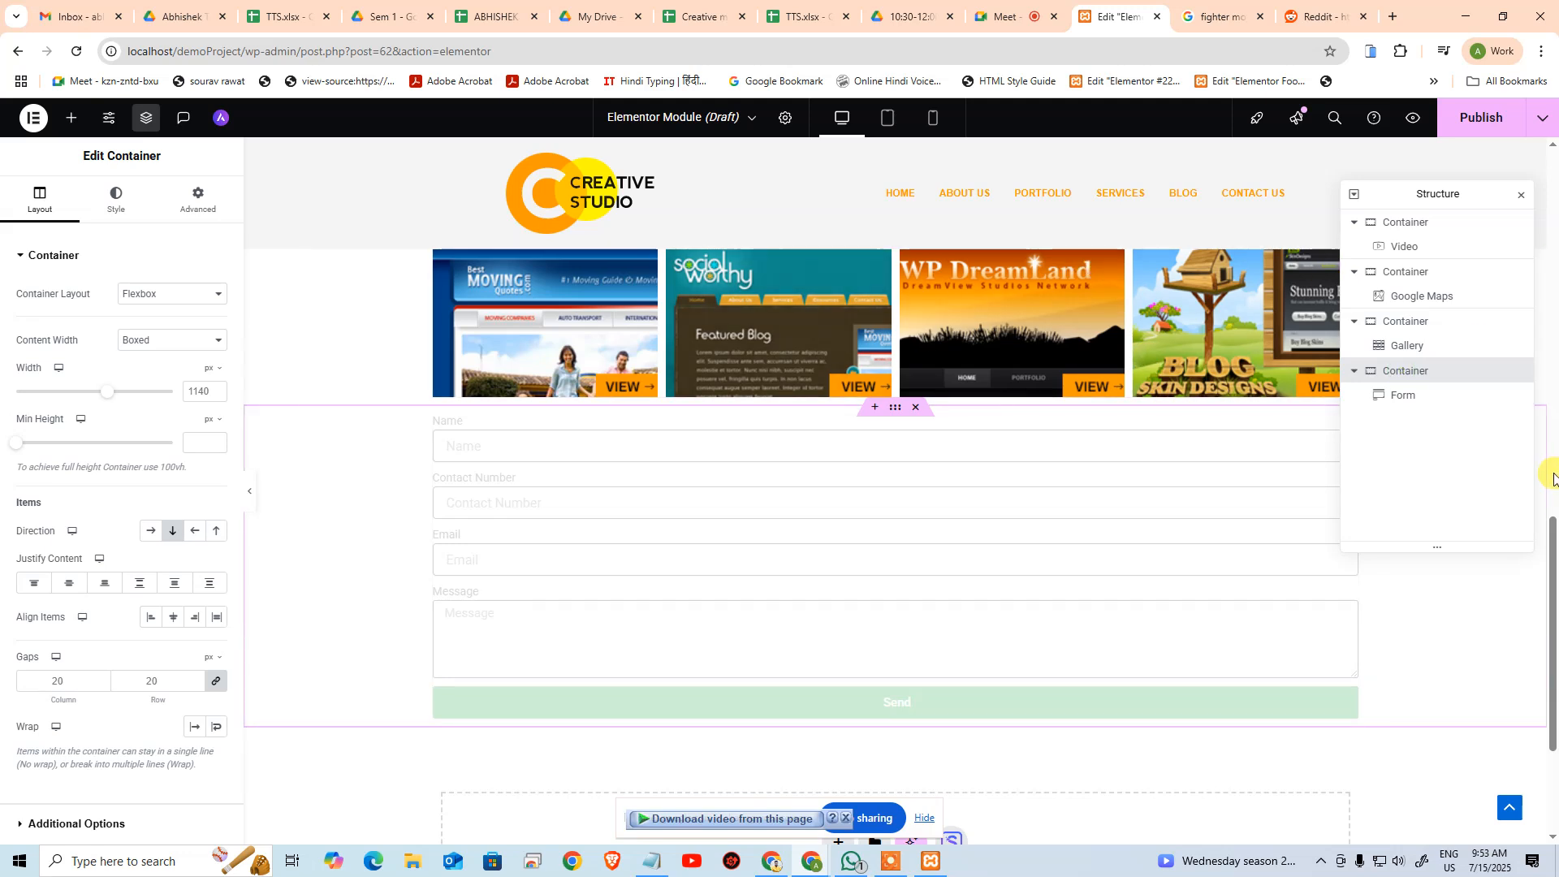
key(ctrl+d)
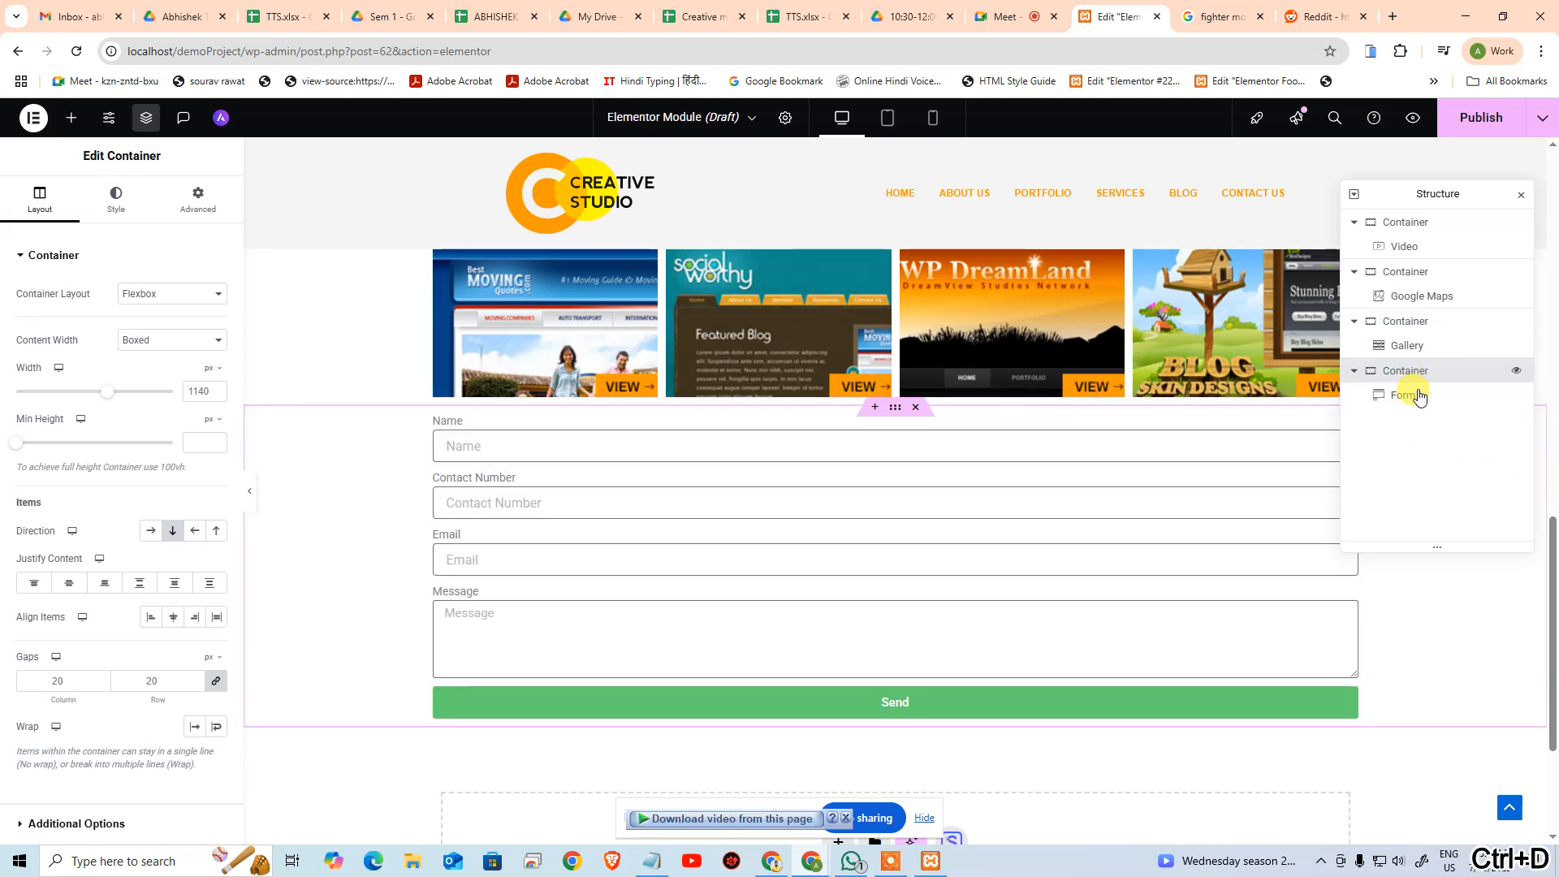
click(1356, 420)
click(1412, 447)
key(Delete)
Add a Login widget to the empty fifth container below the form
scroll(102, 569, down, 8)
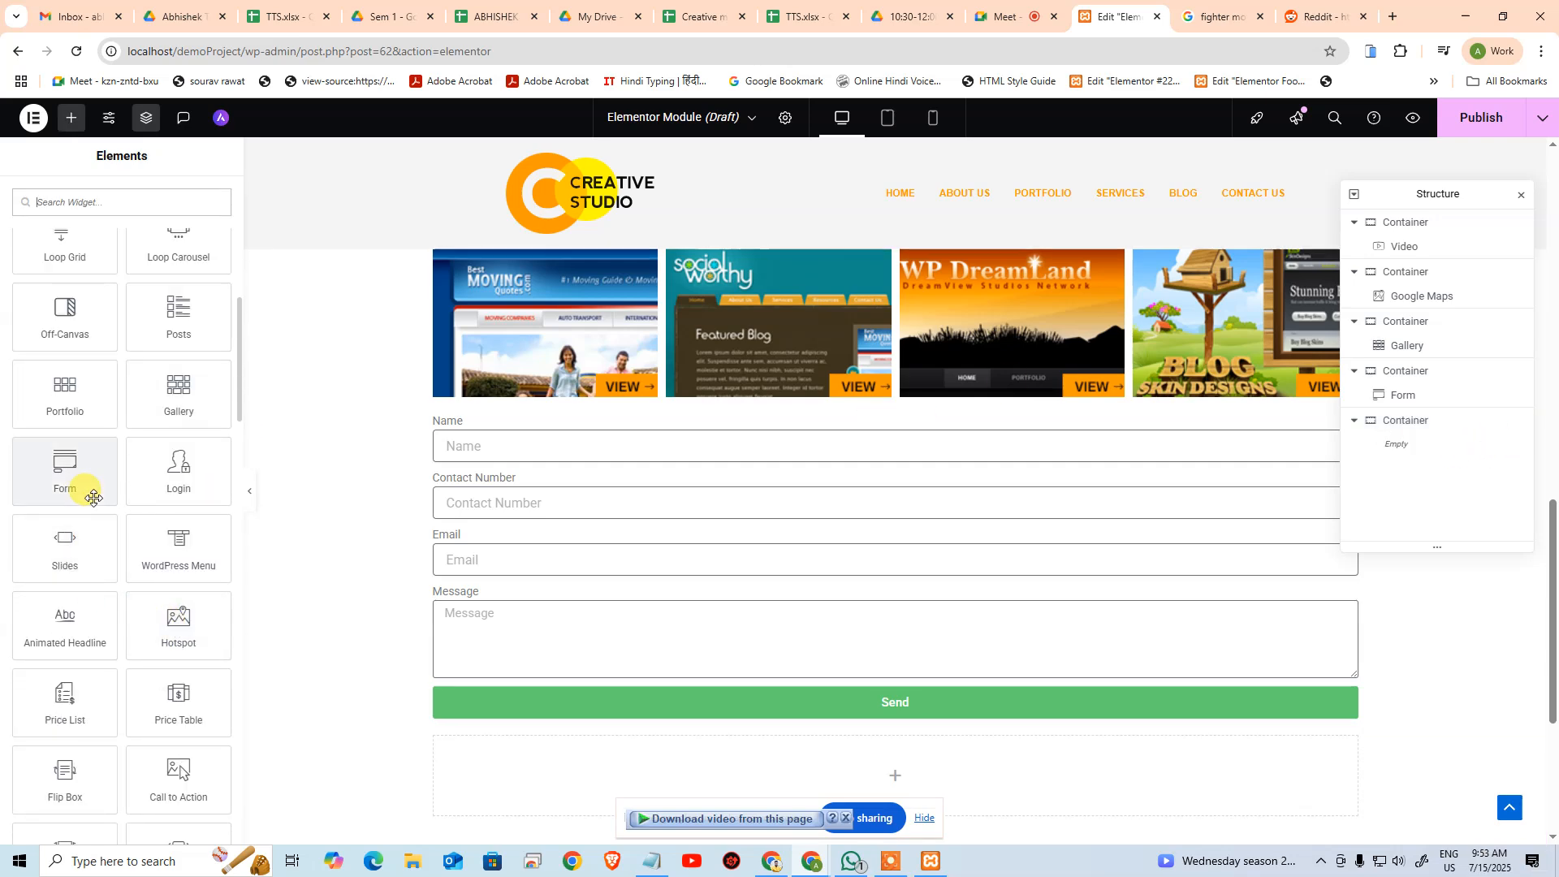
scroll(195, 466, down, 2)
scroll(850, 609, down, 3)
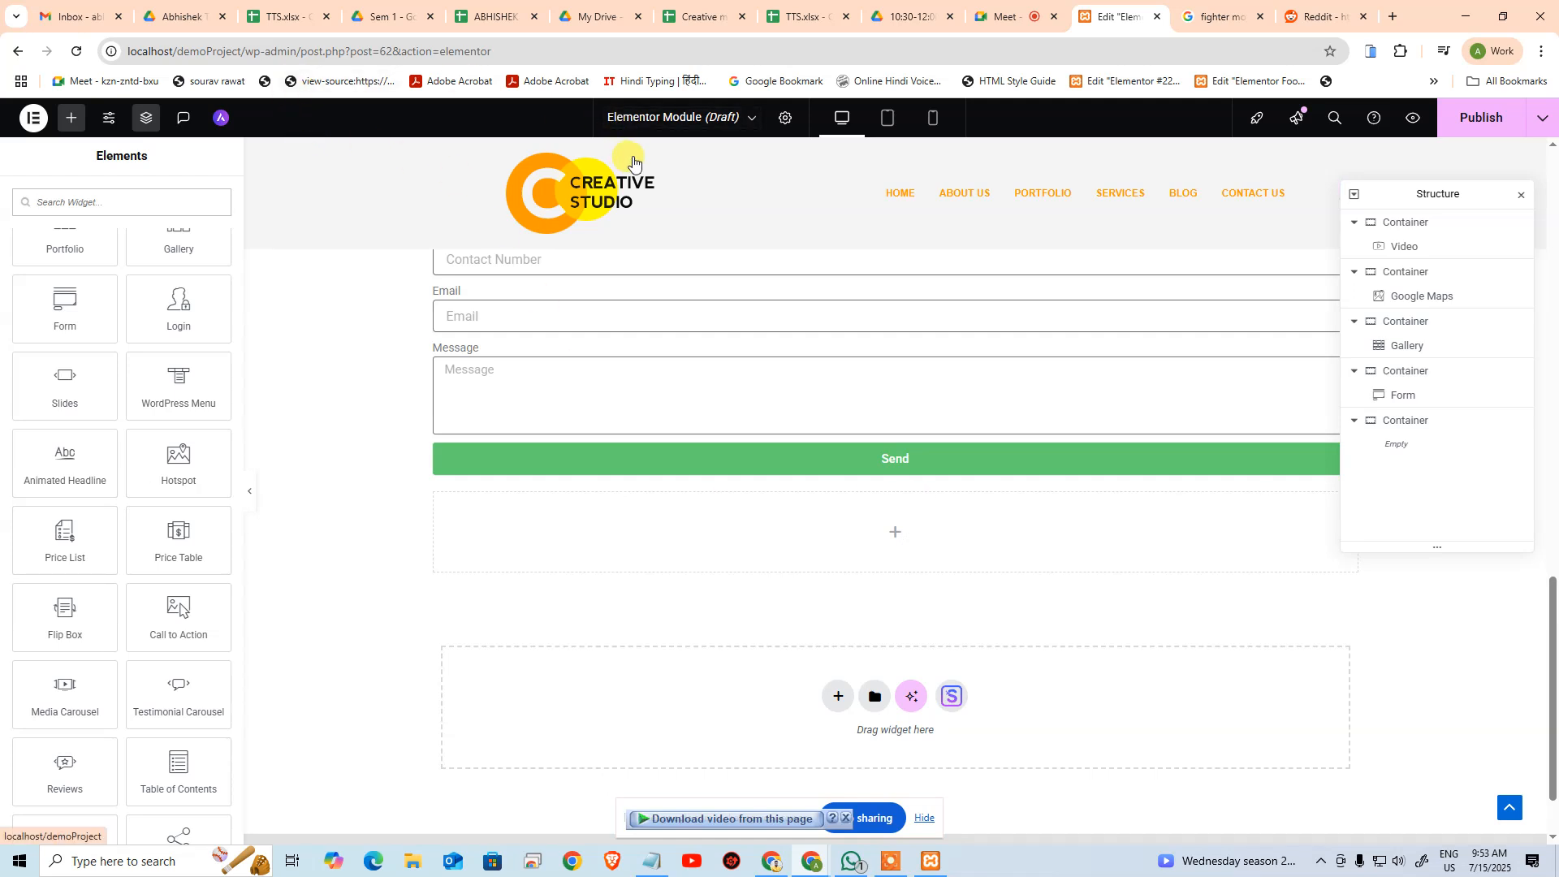
drag(201, 323, 897, 534)
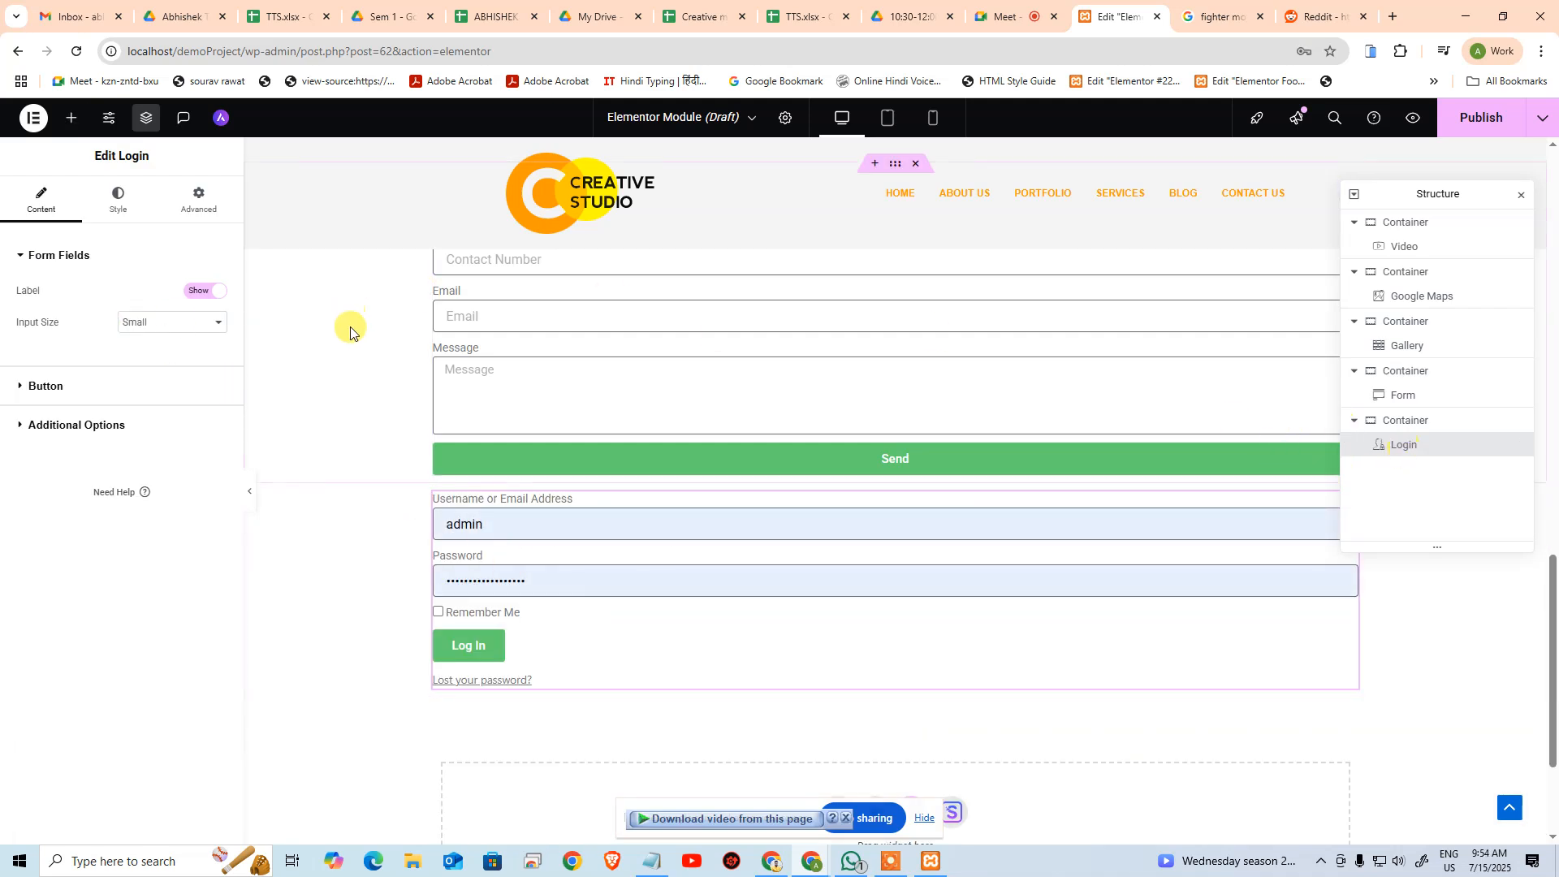
Duplicate the Login widget's container and delete the Login widget from the copy
click(72, 118)
click(1425, 424)
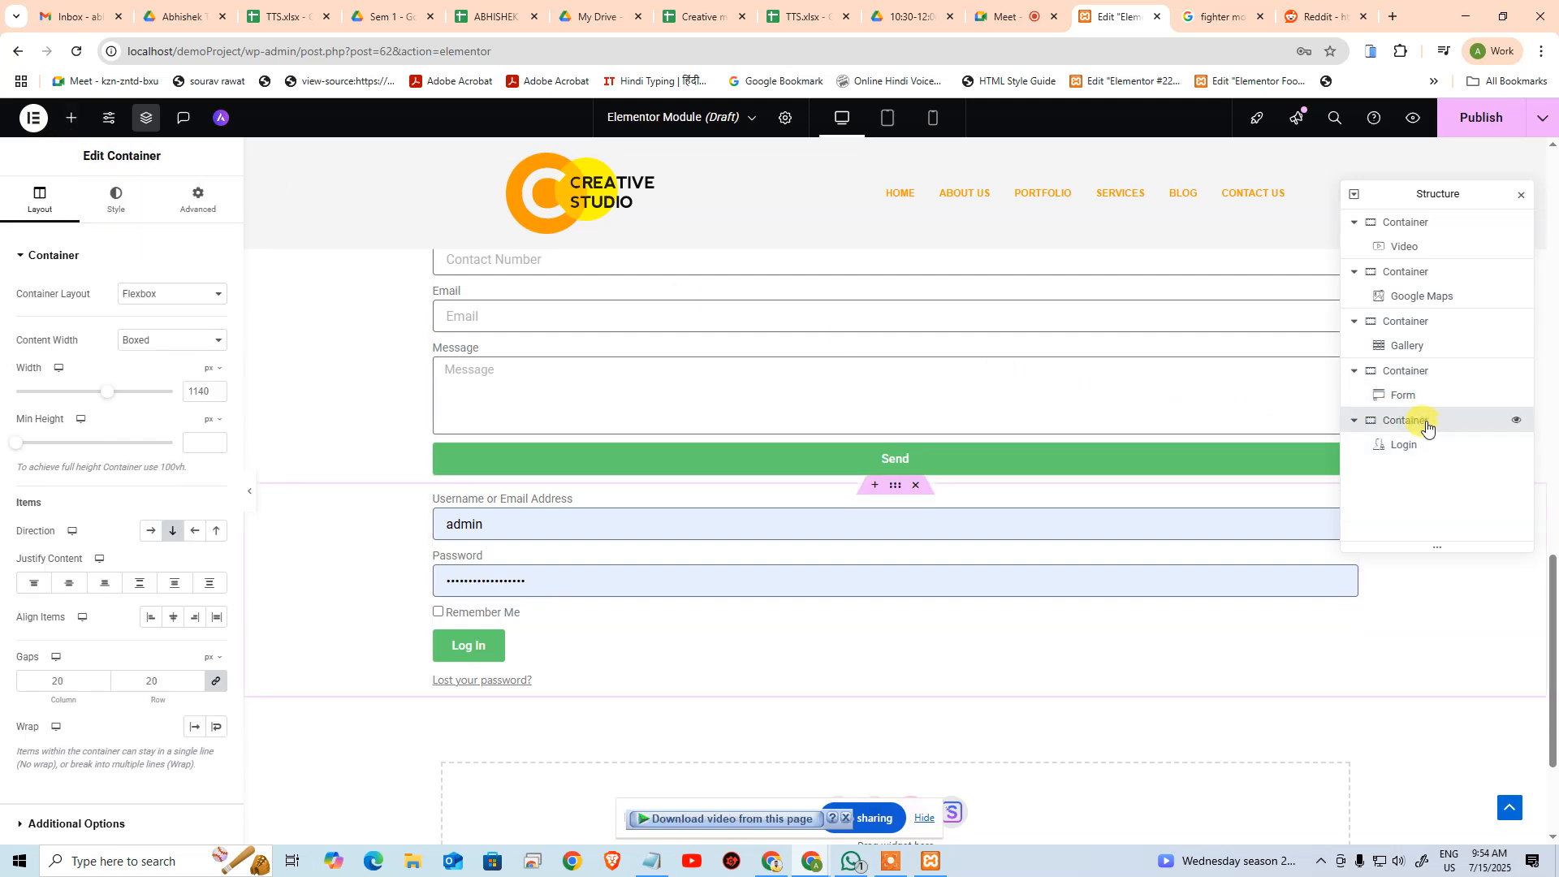
key(ctrl+d)
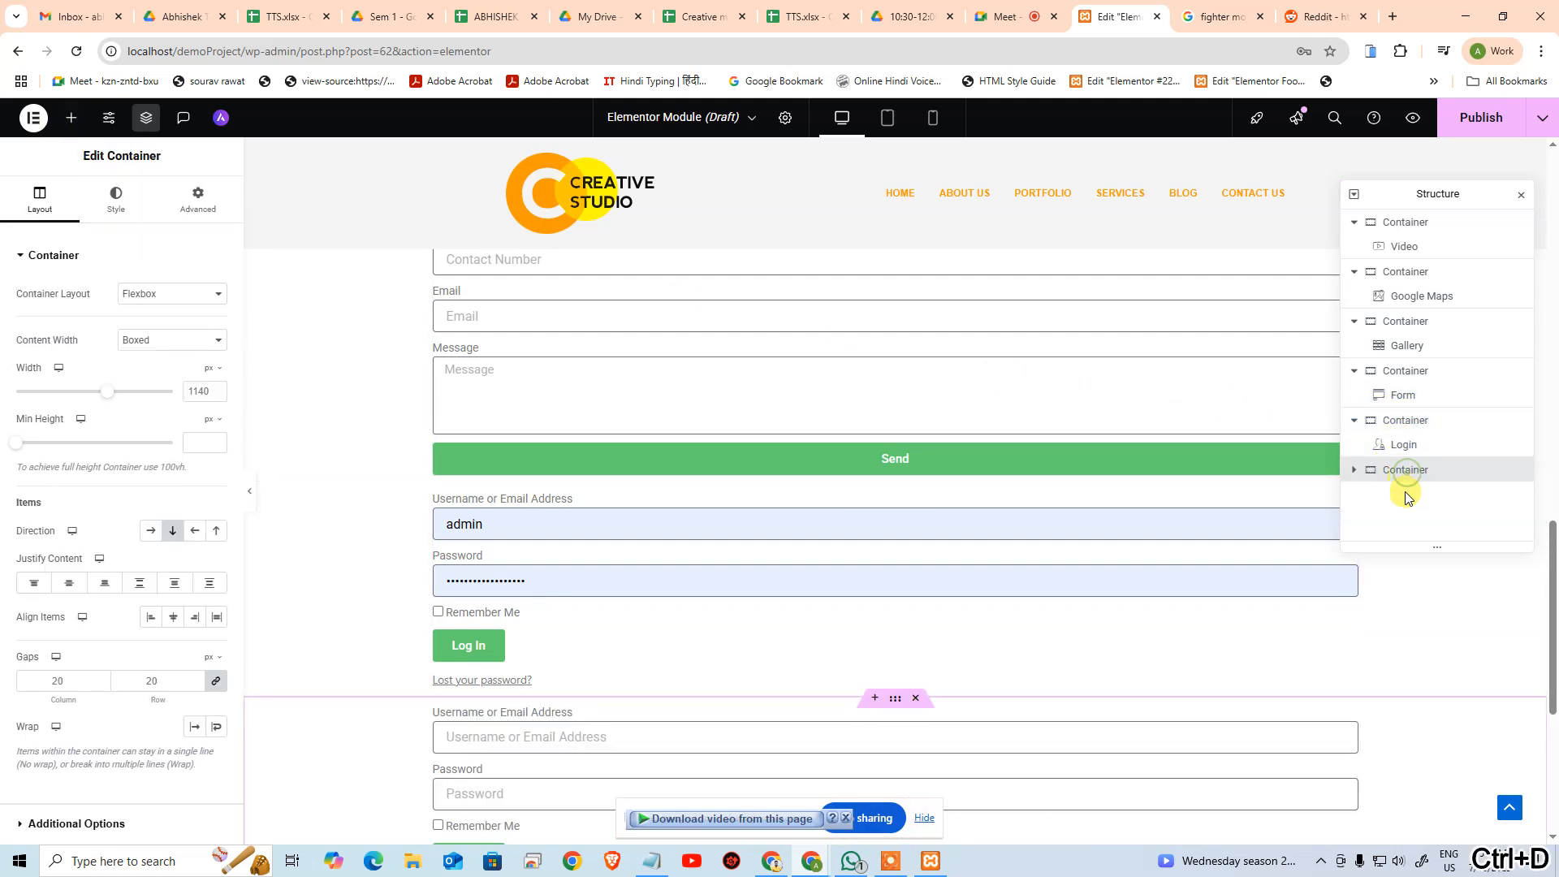
click(1361, 480)
click(1400, 491)
key(Delete)
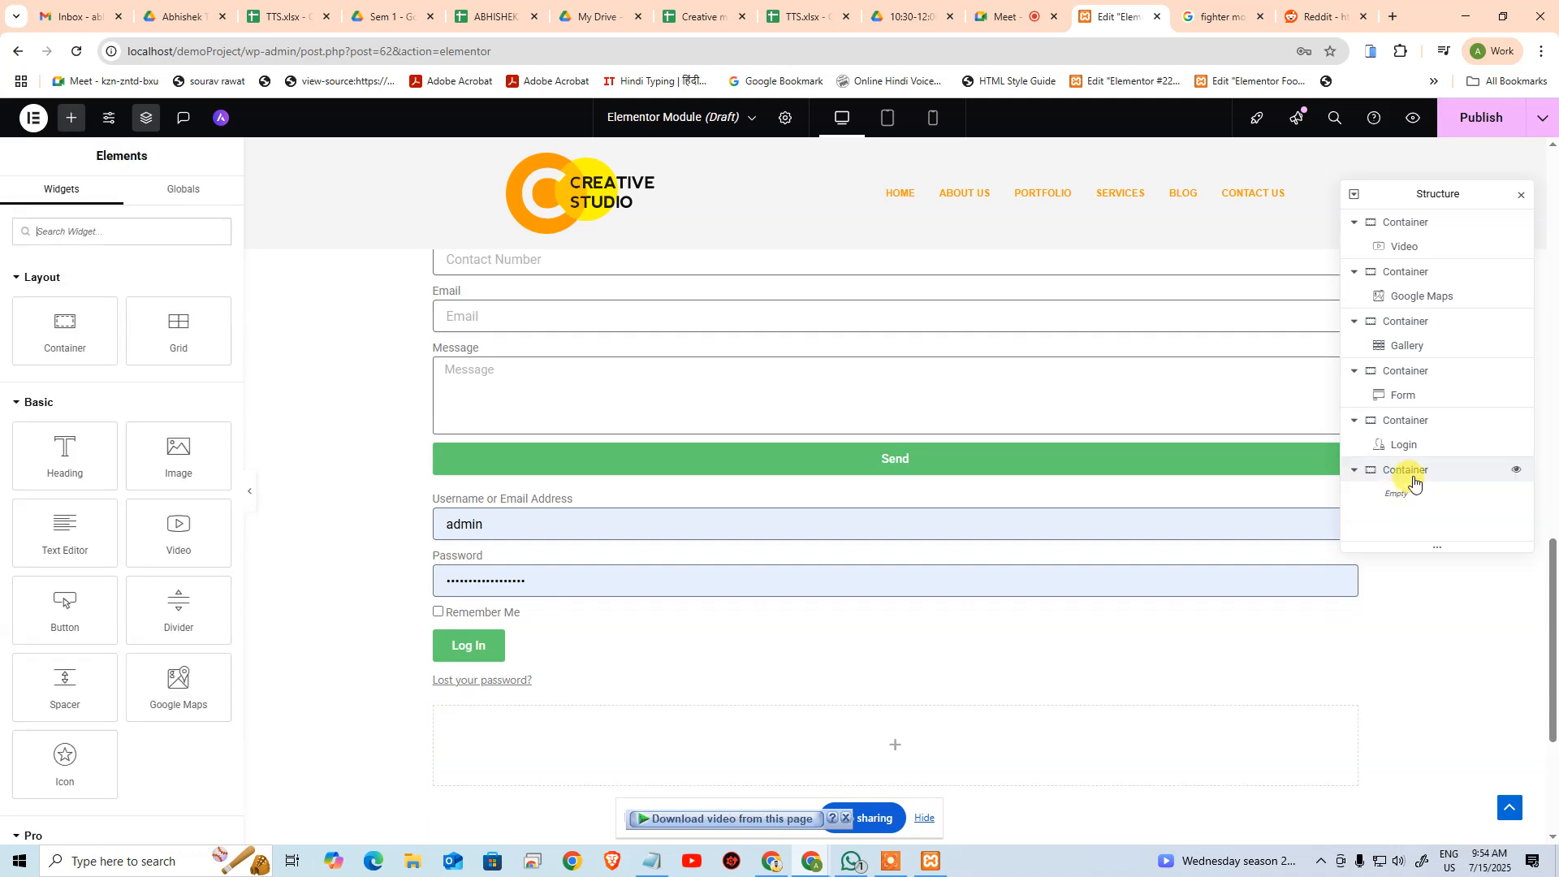
Add a Slides widget to the empty sixth container below the login form
click(1414, 479)
scroll(126, 560, down, 1)
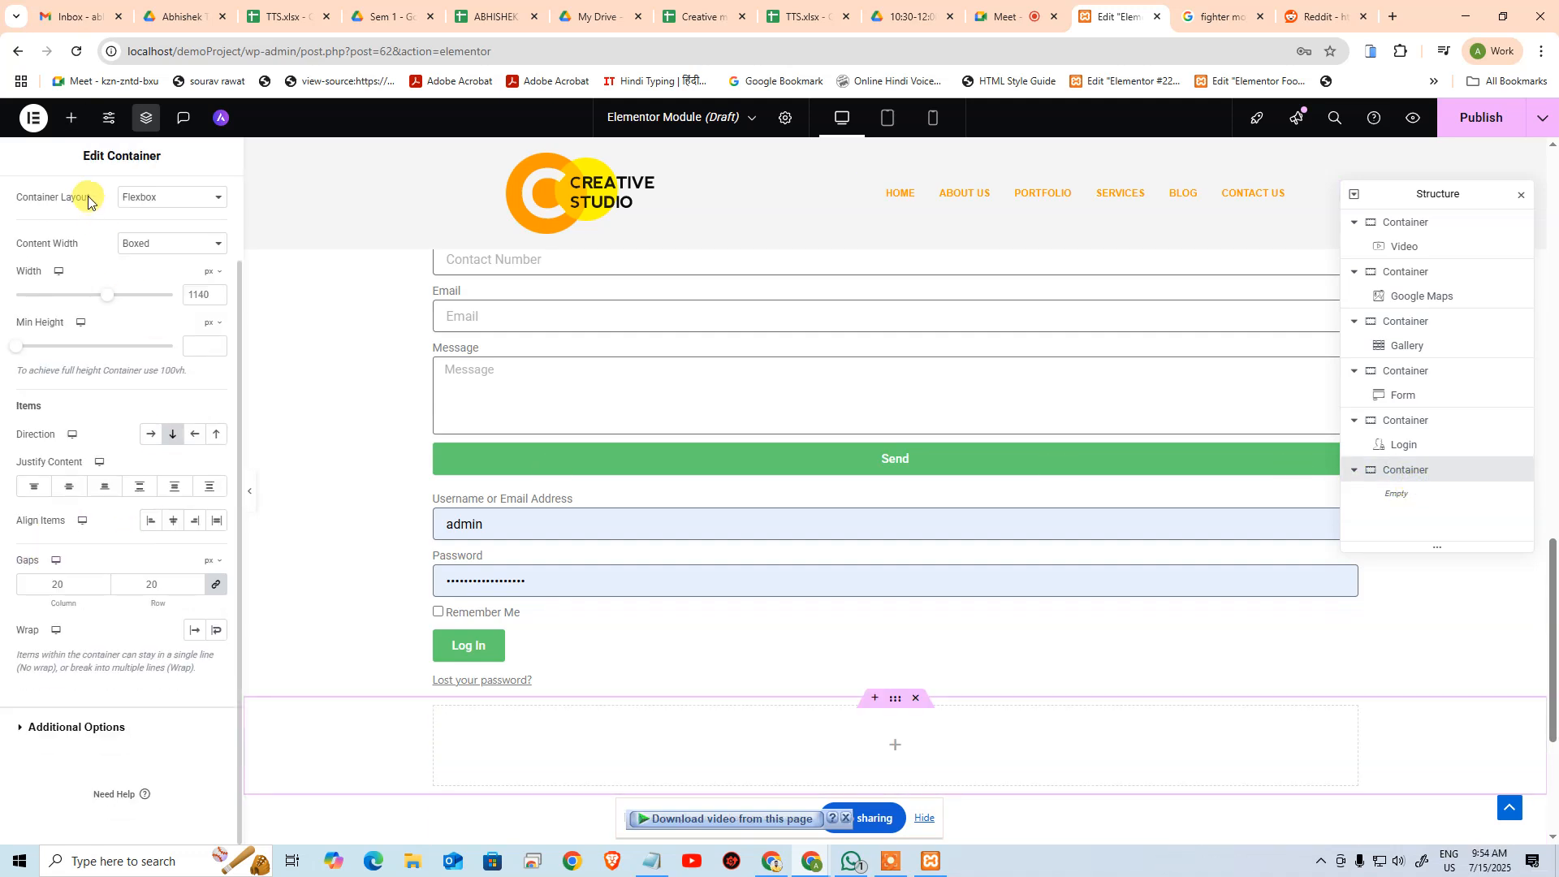
click(71, 128)
scroll(122, 620, down, 4)
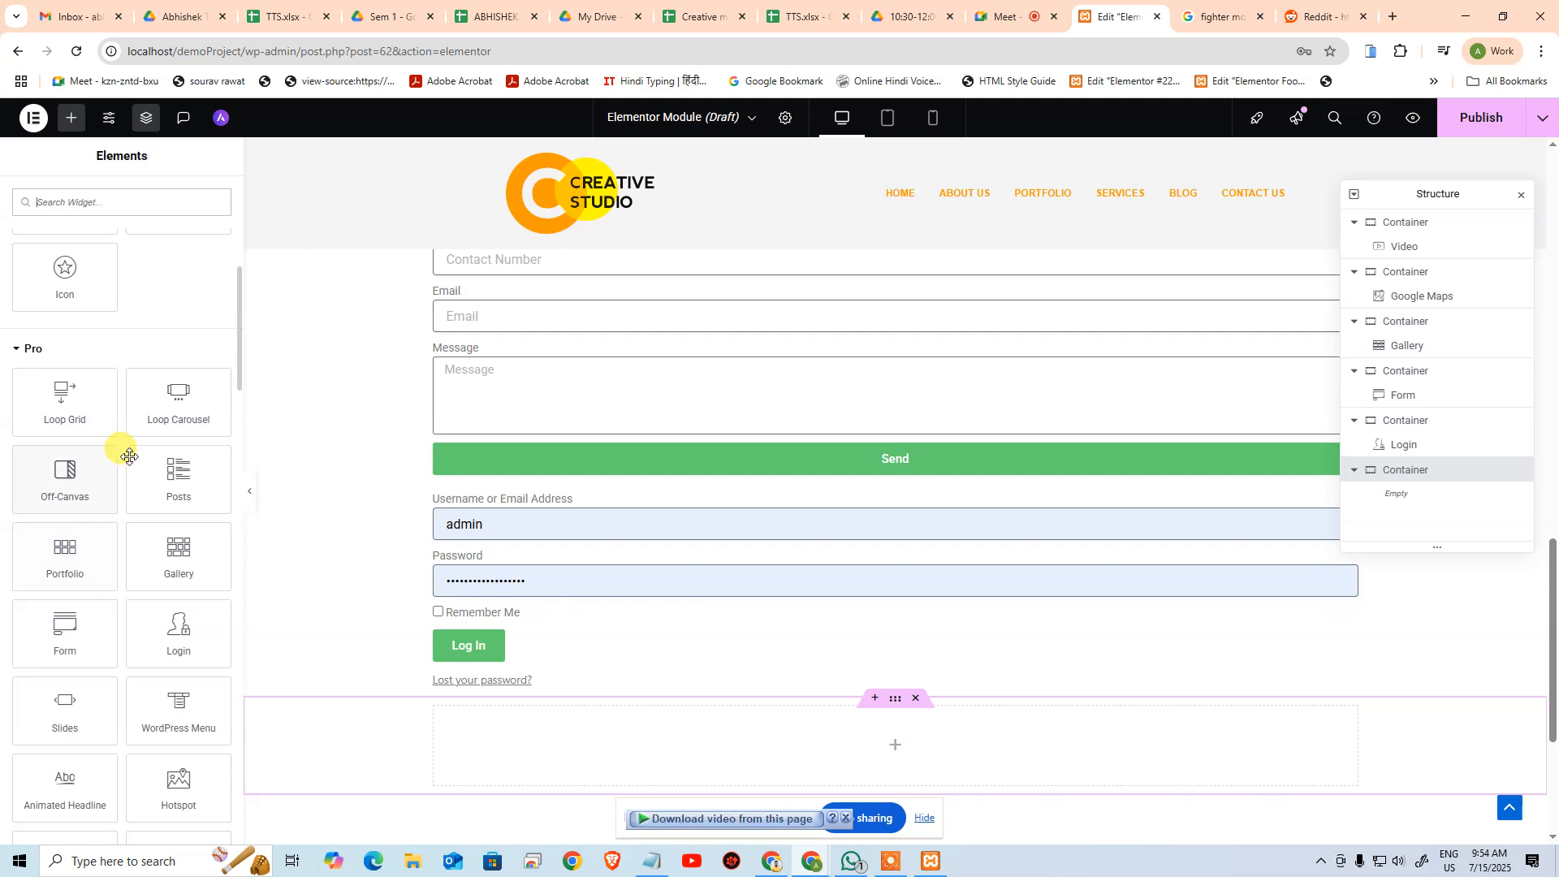
scroll(154, 558, down, 2)
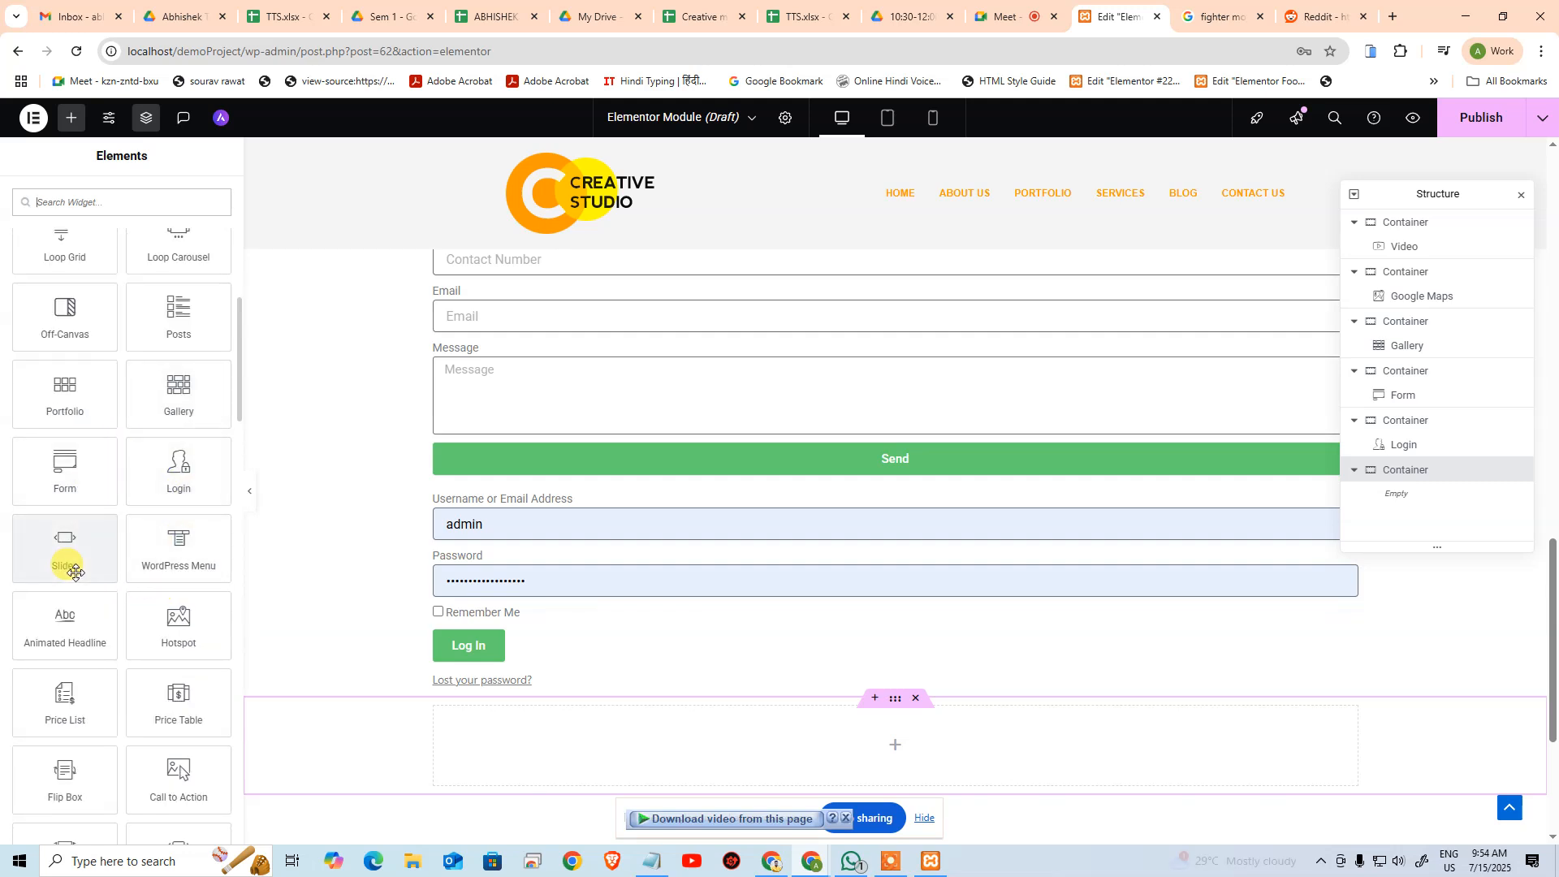
drag(80, 556, 903, 739)
scroll(862, 659, down, 6)
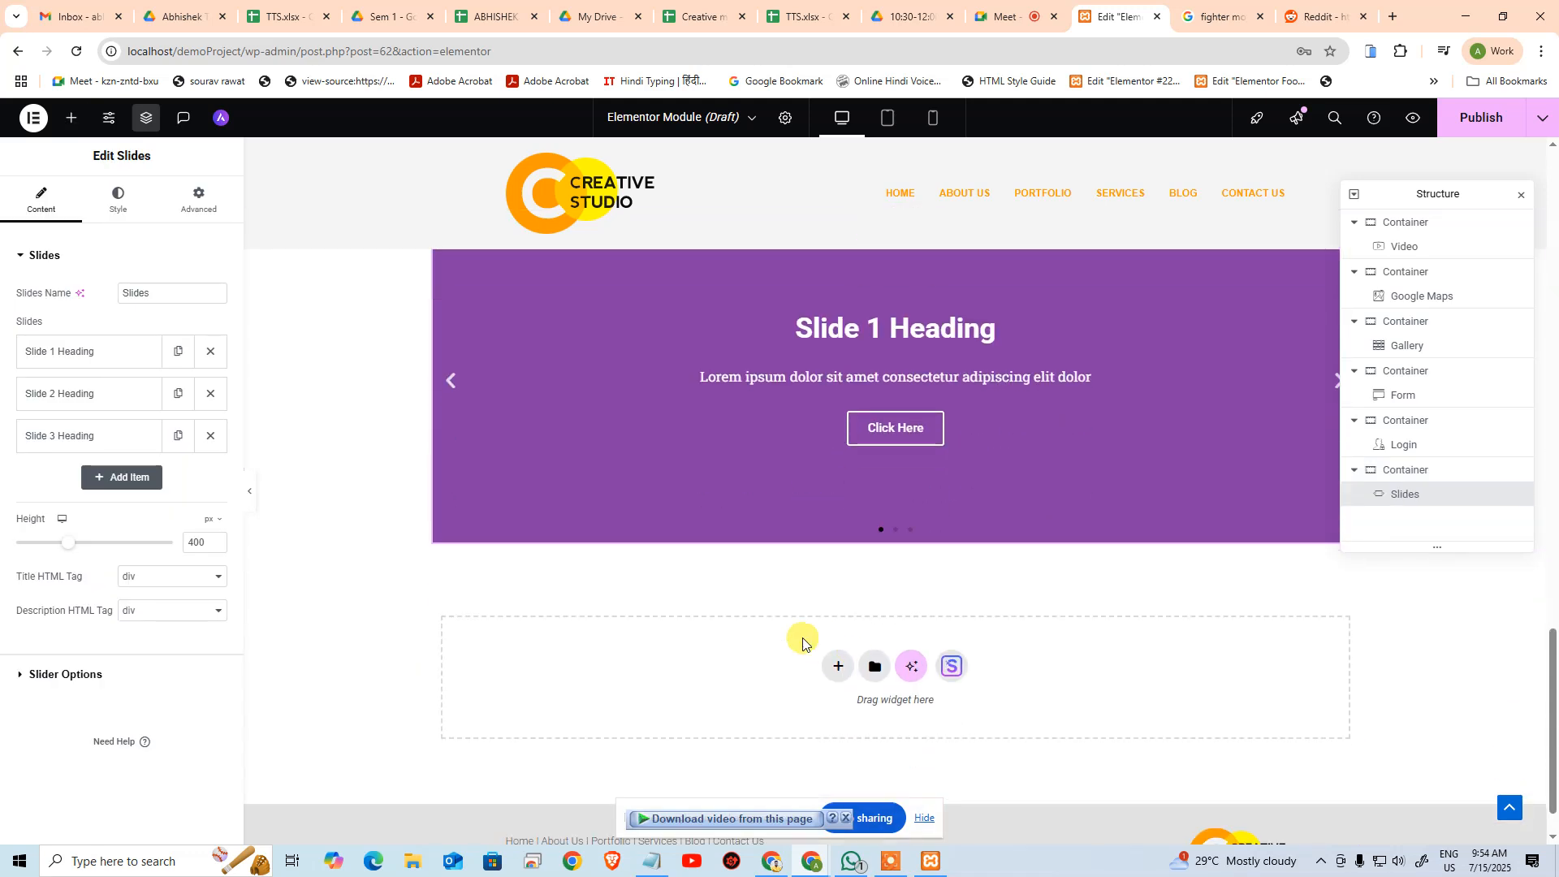
scroll(1004, 487, up, 1)
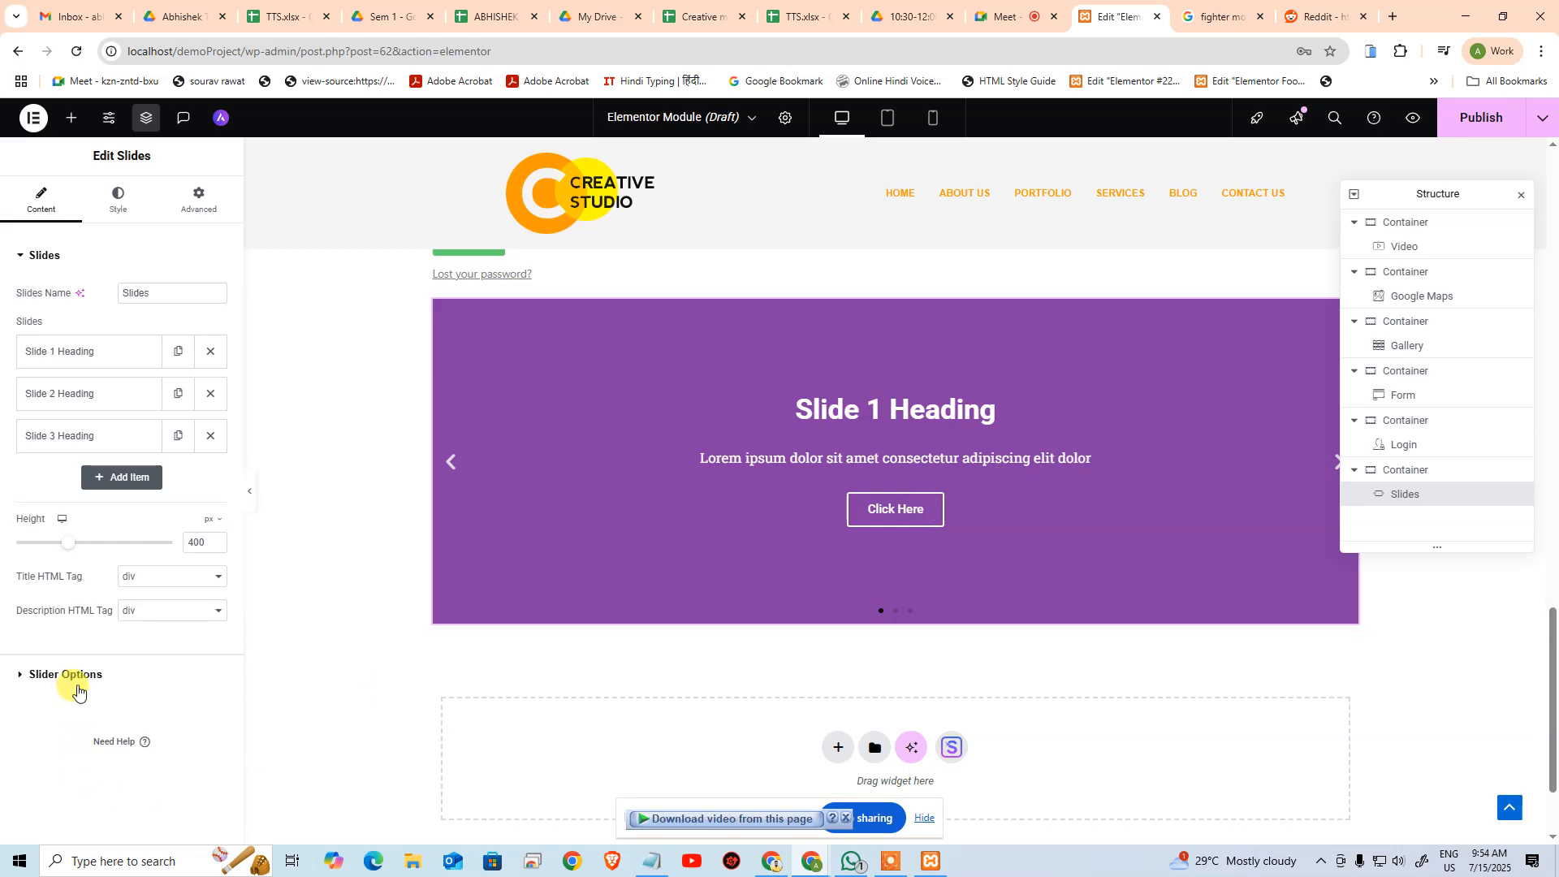
Try Left as the slides' content animation, preview a slide change, and restore the animation to Up
click(69, 678)
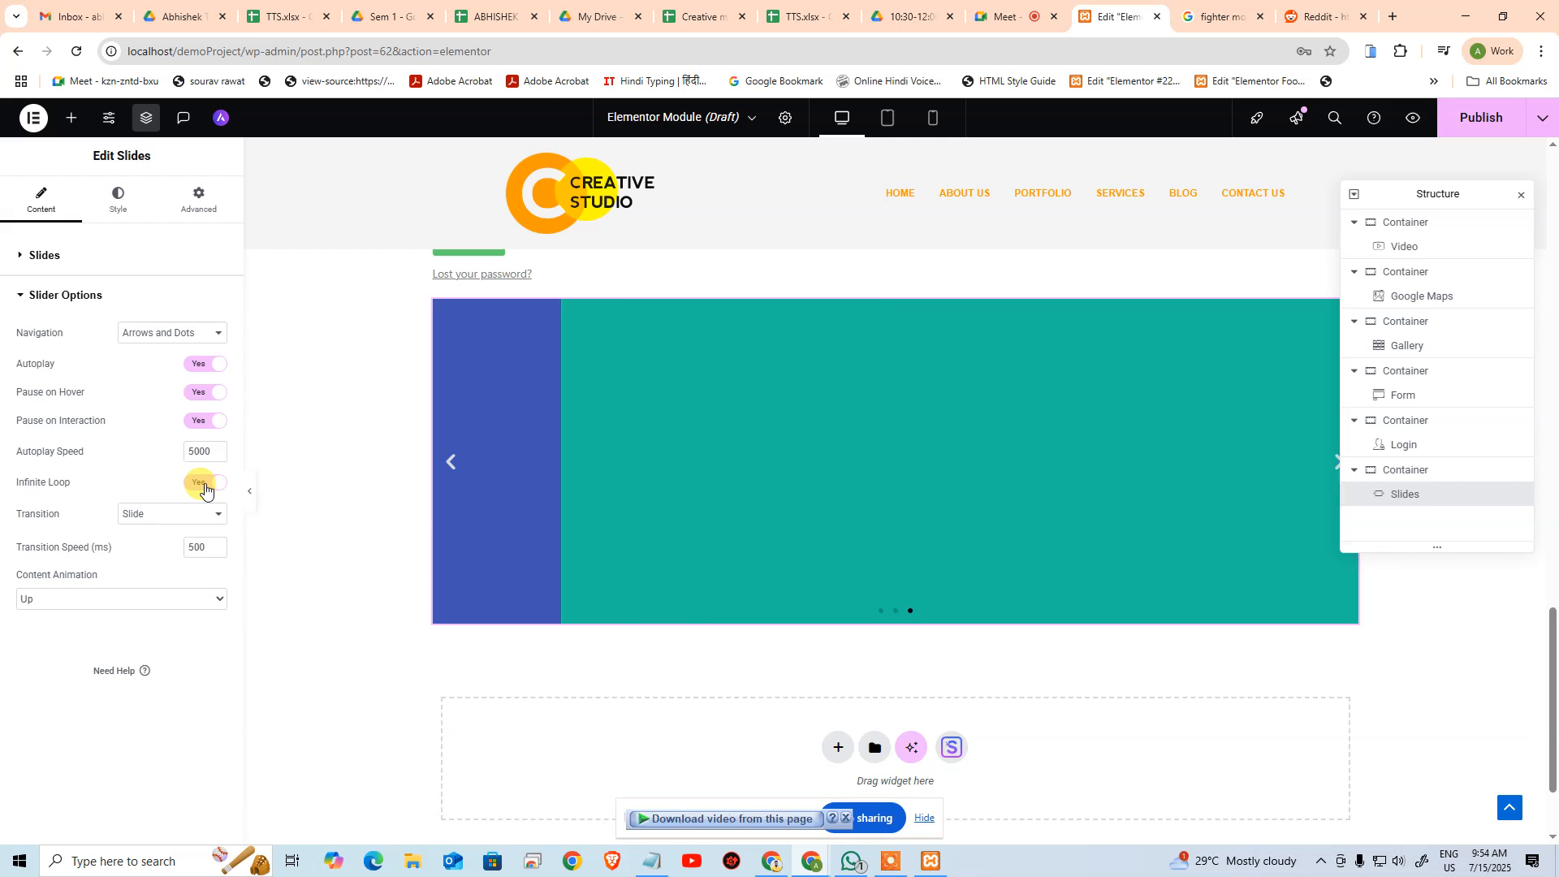
click(148, 605)
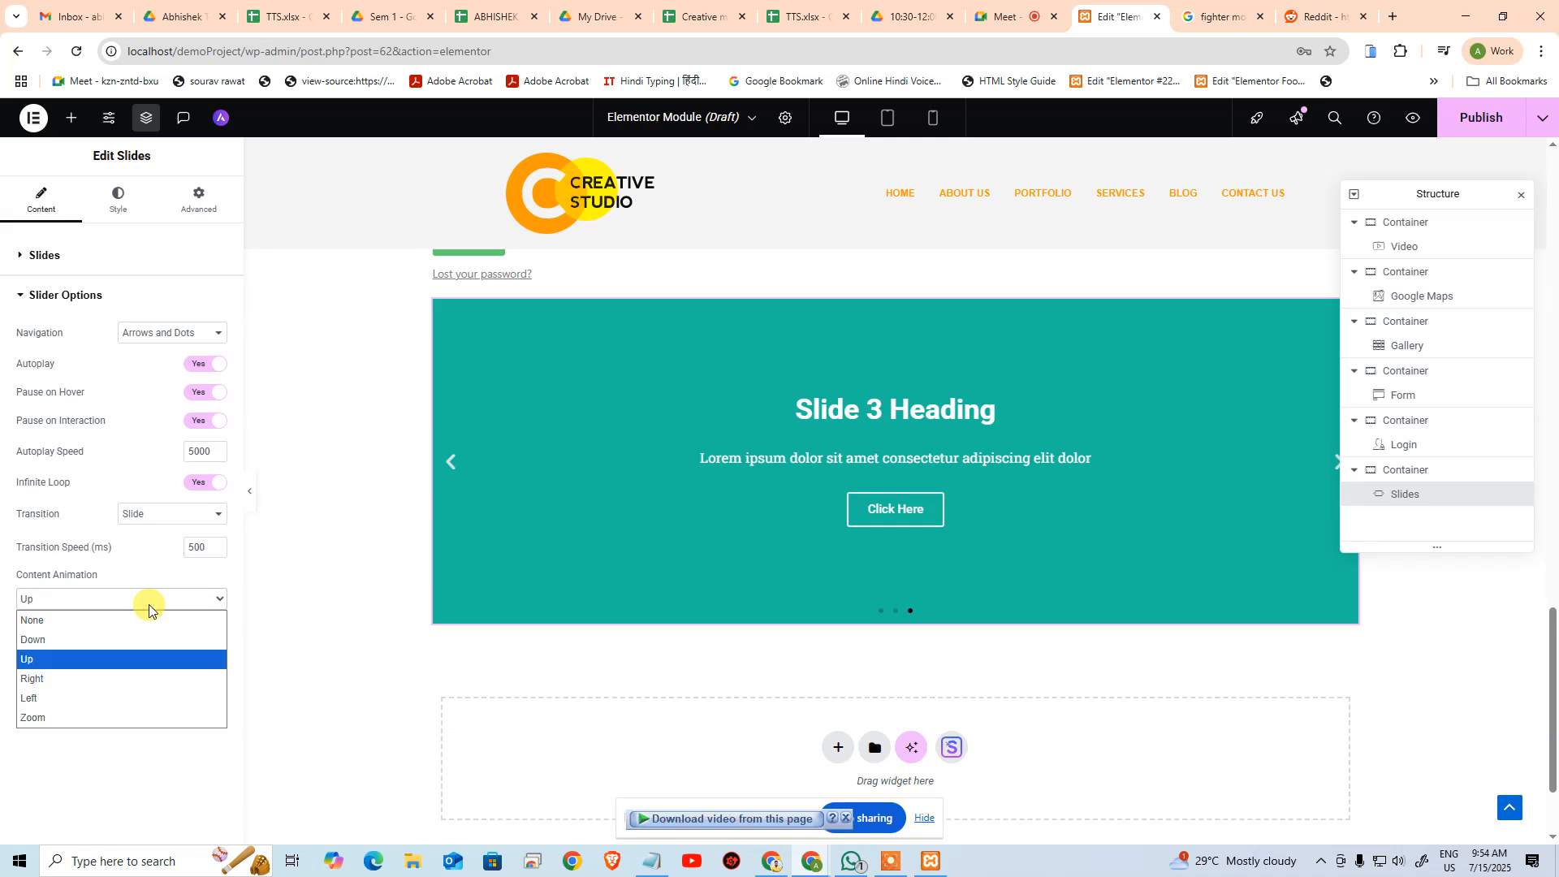
click(128, 700)
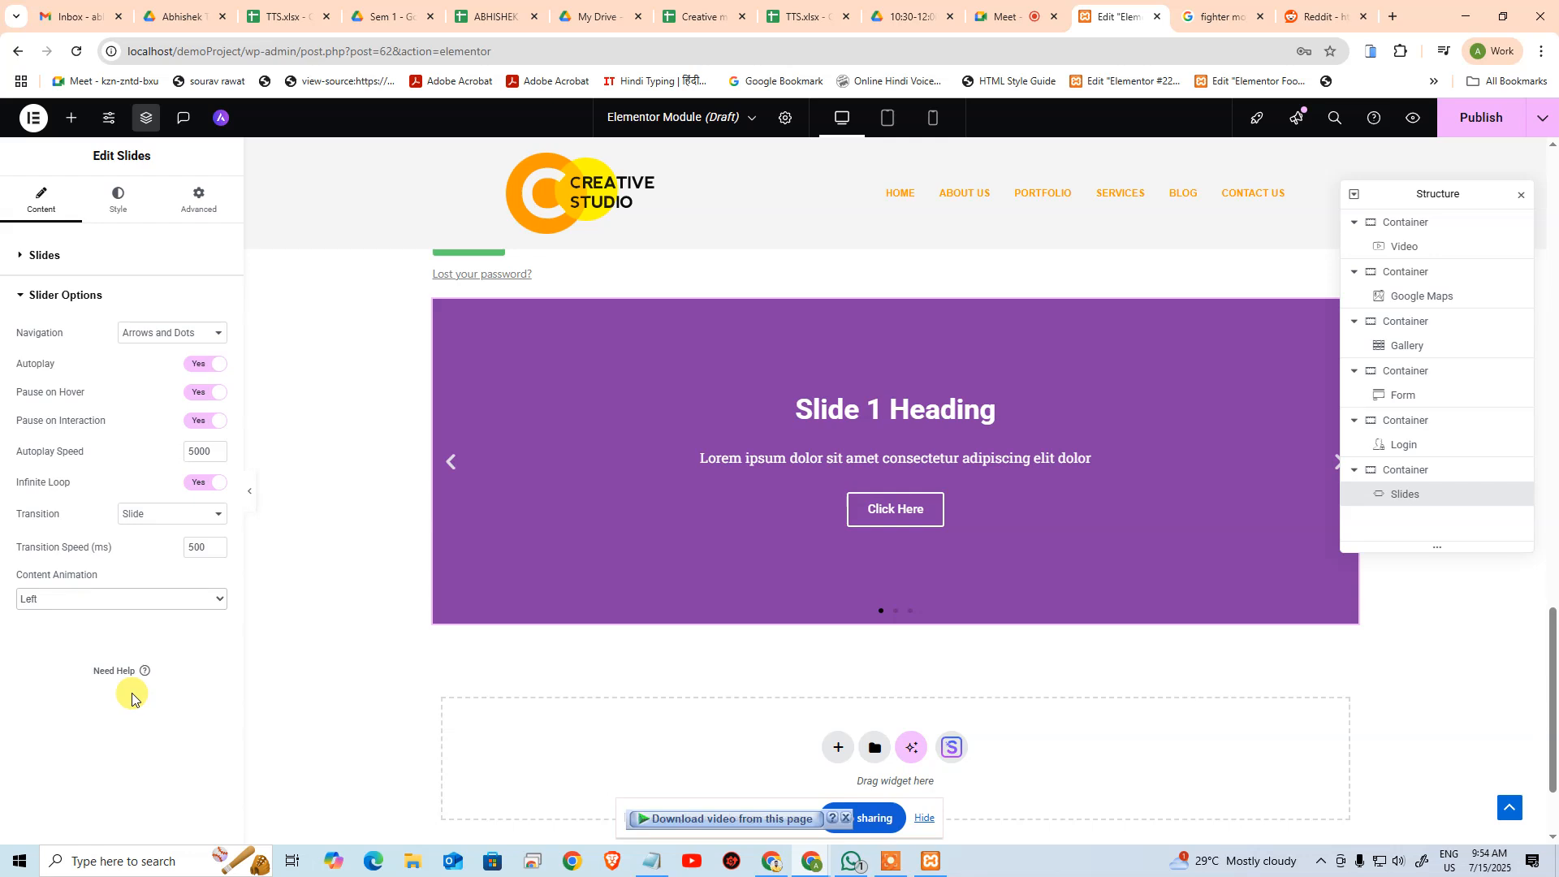
click(455, 472)
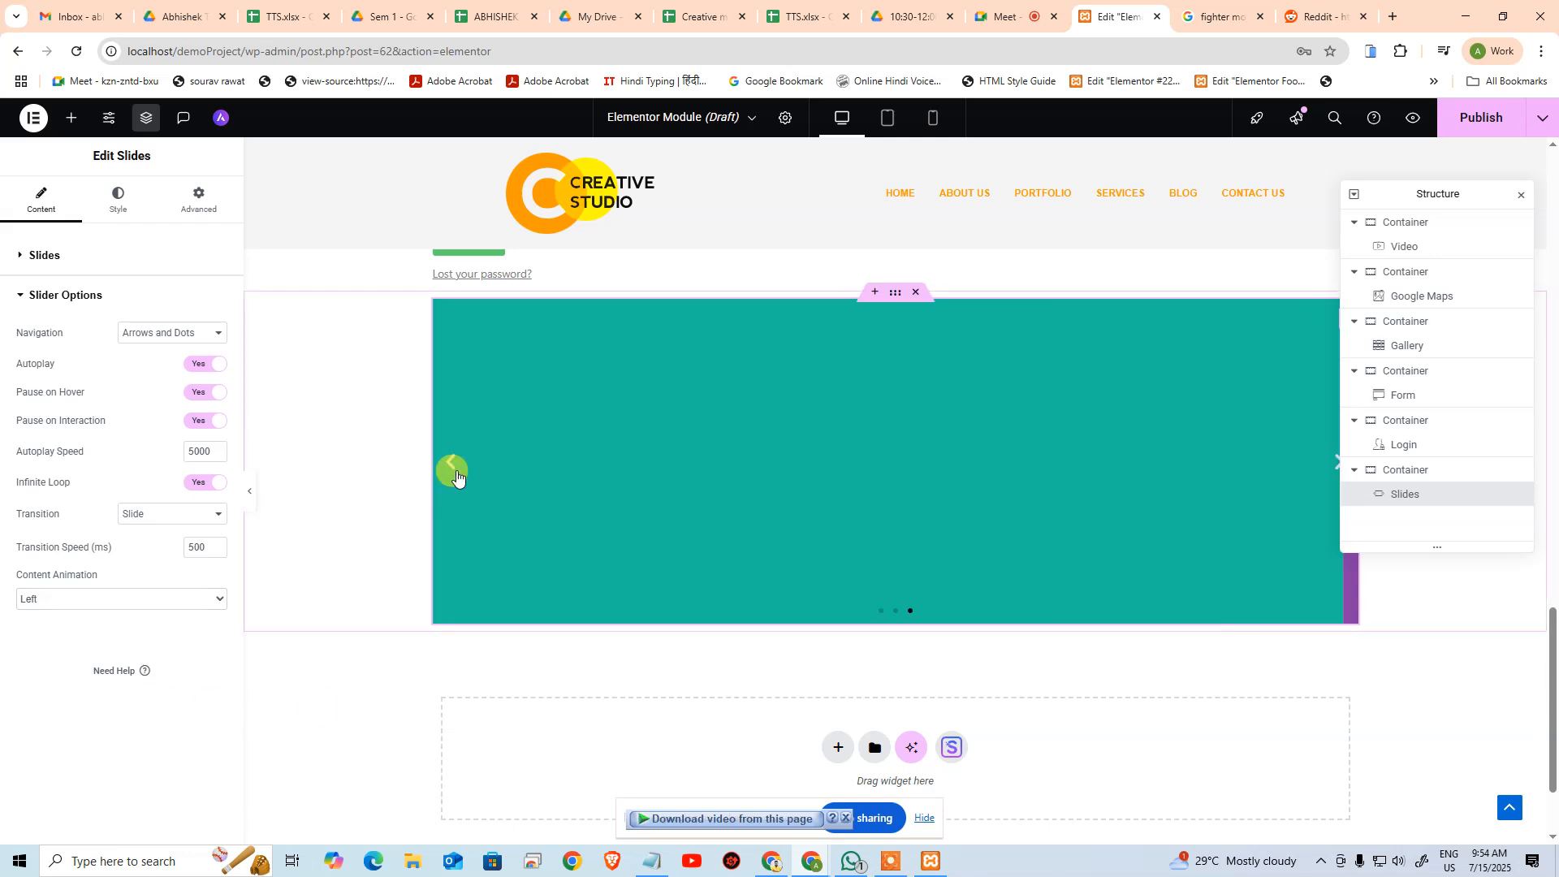
click(130, 599)
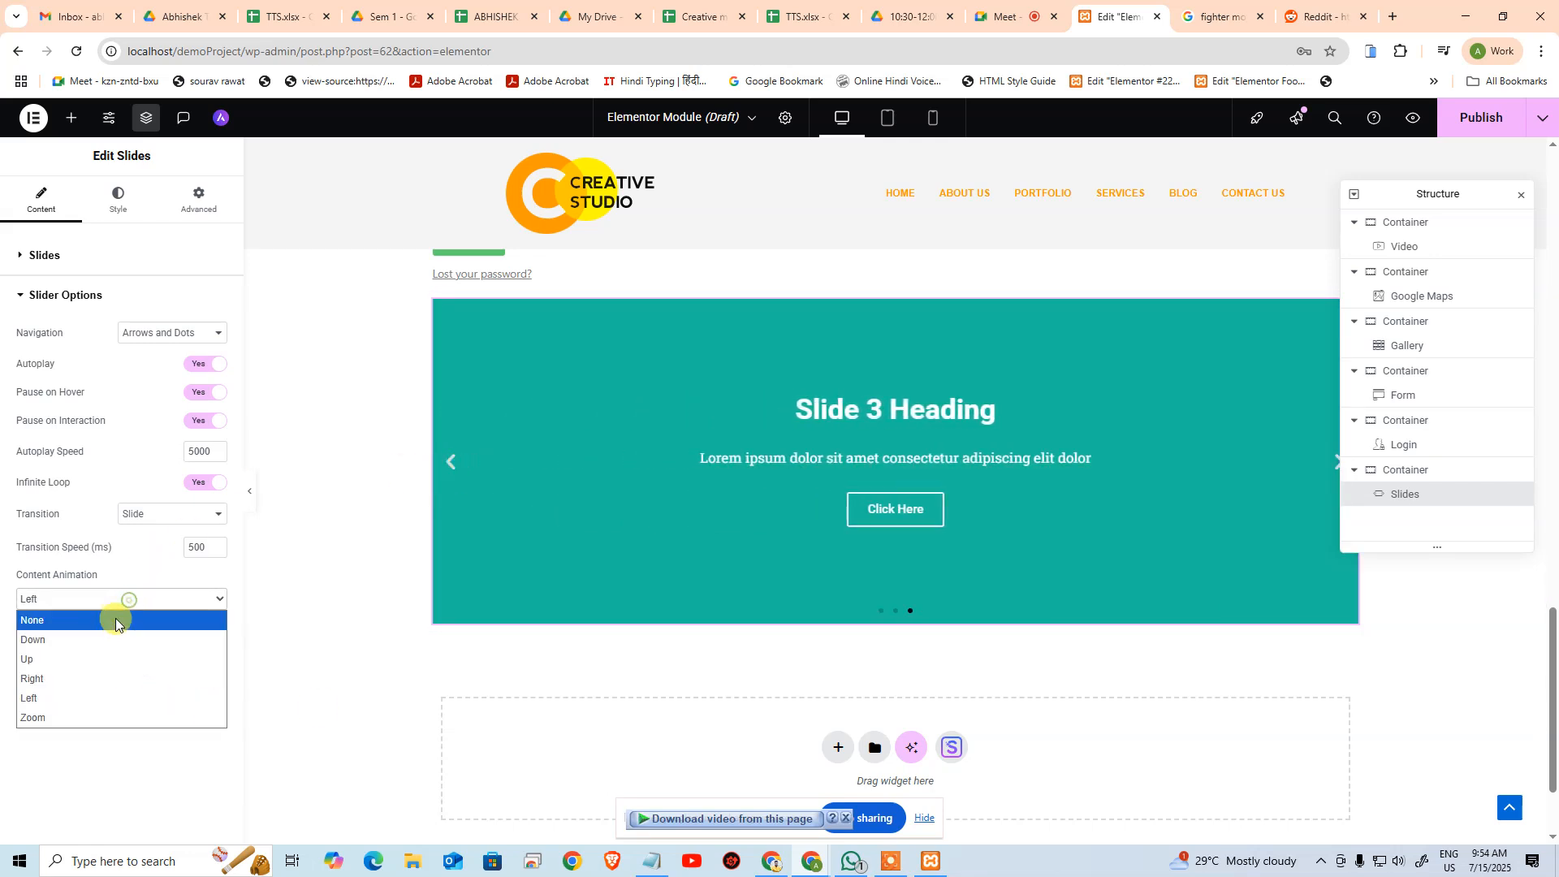
click(113, 658)
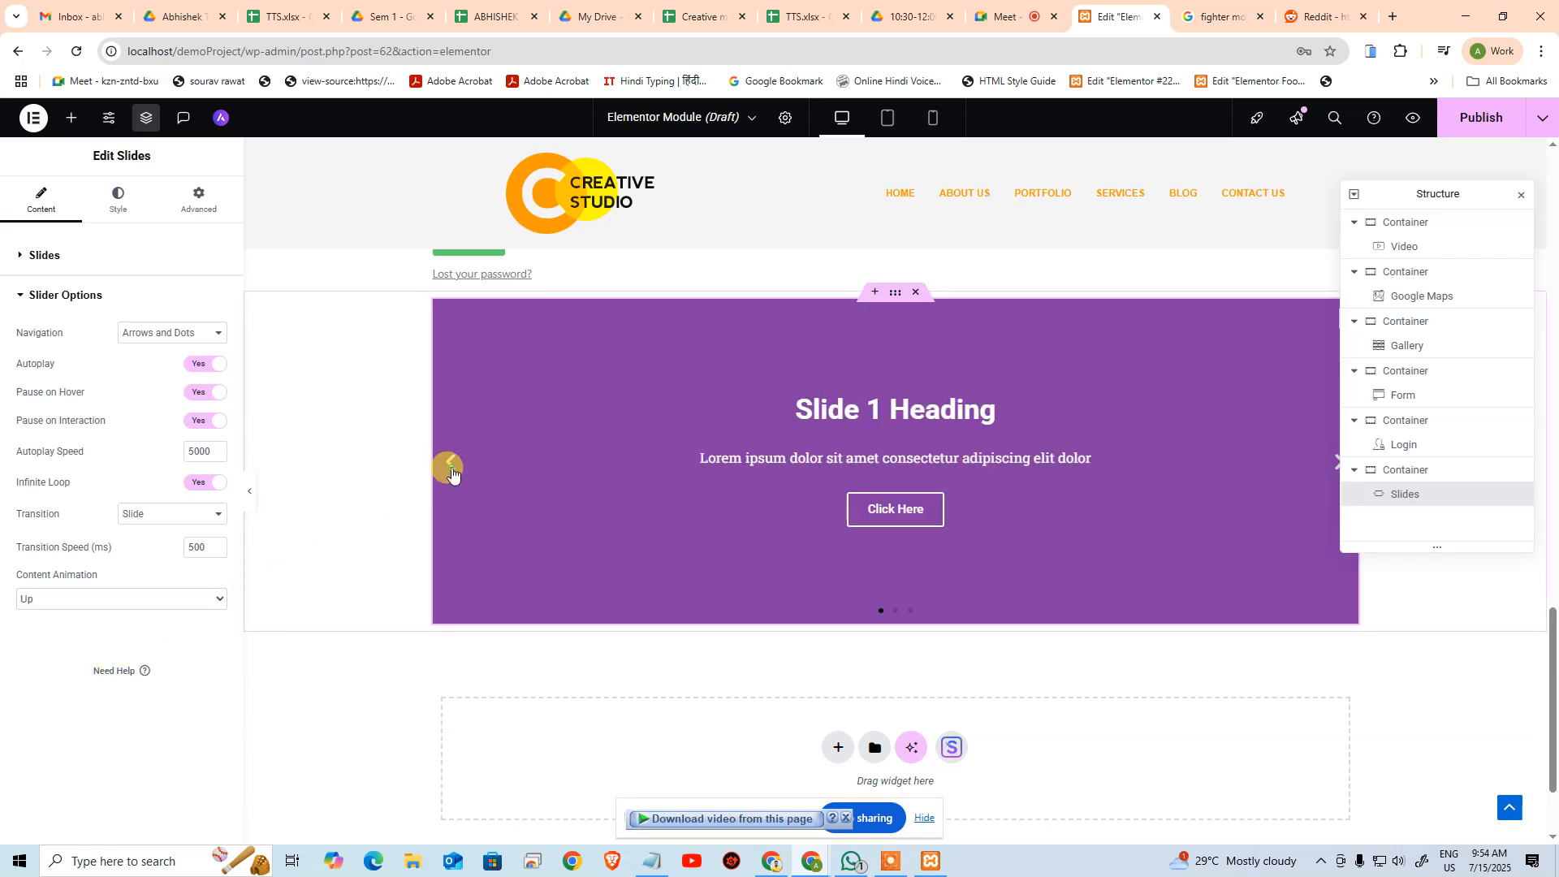
click(452, 472)
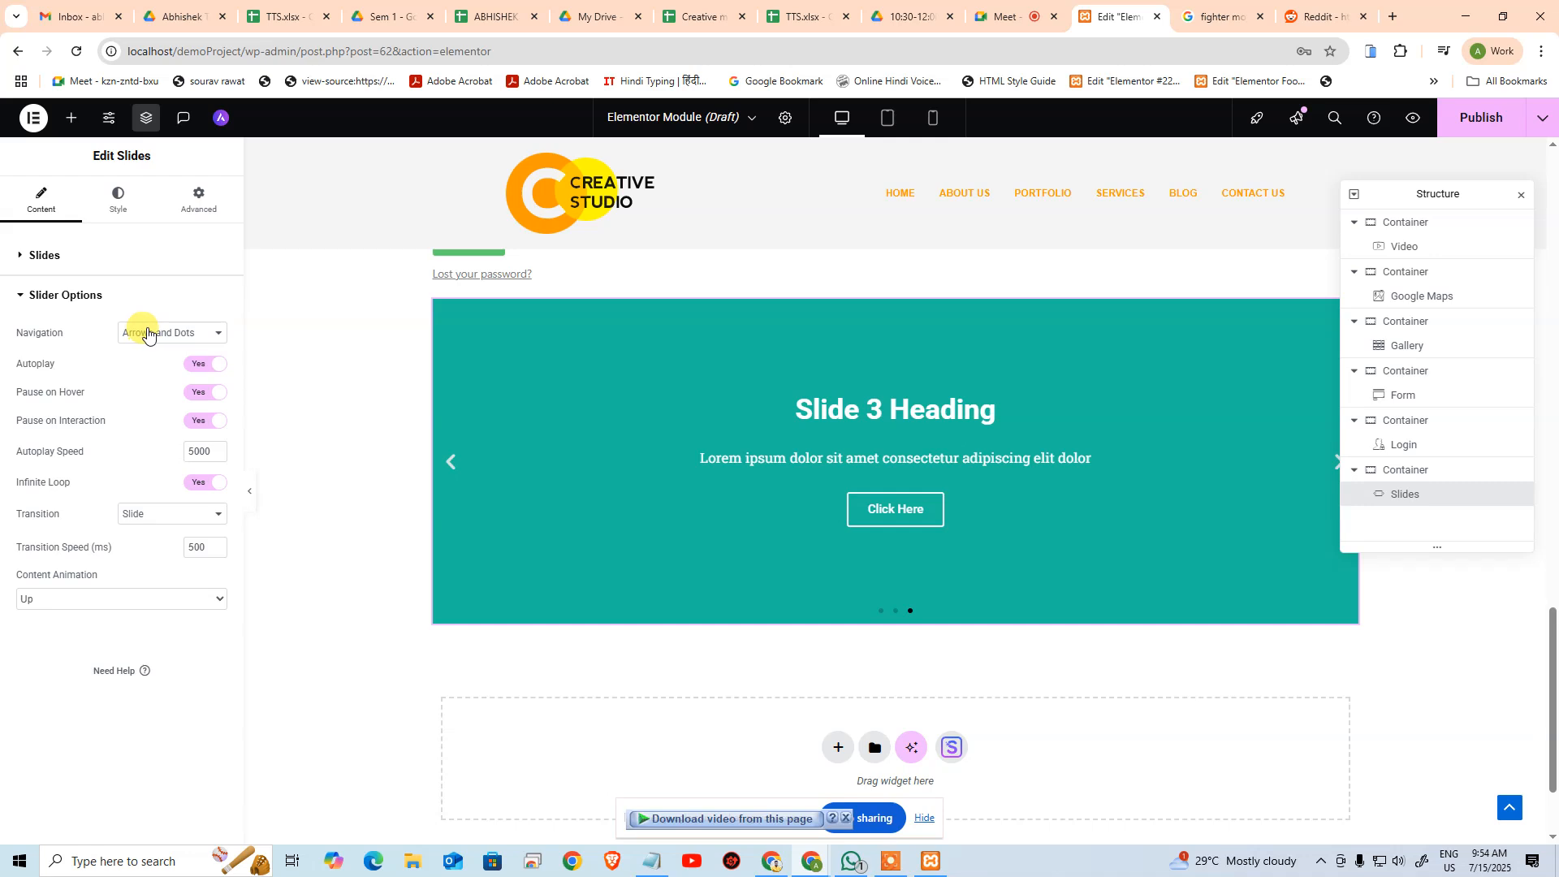
Try Arrows and Dots separately as the slider's navigation, and restore it to Arrows and Dots
click(147, 334)
click(147, 373)
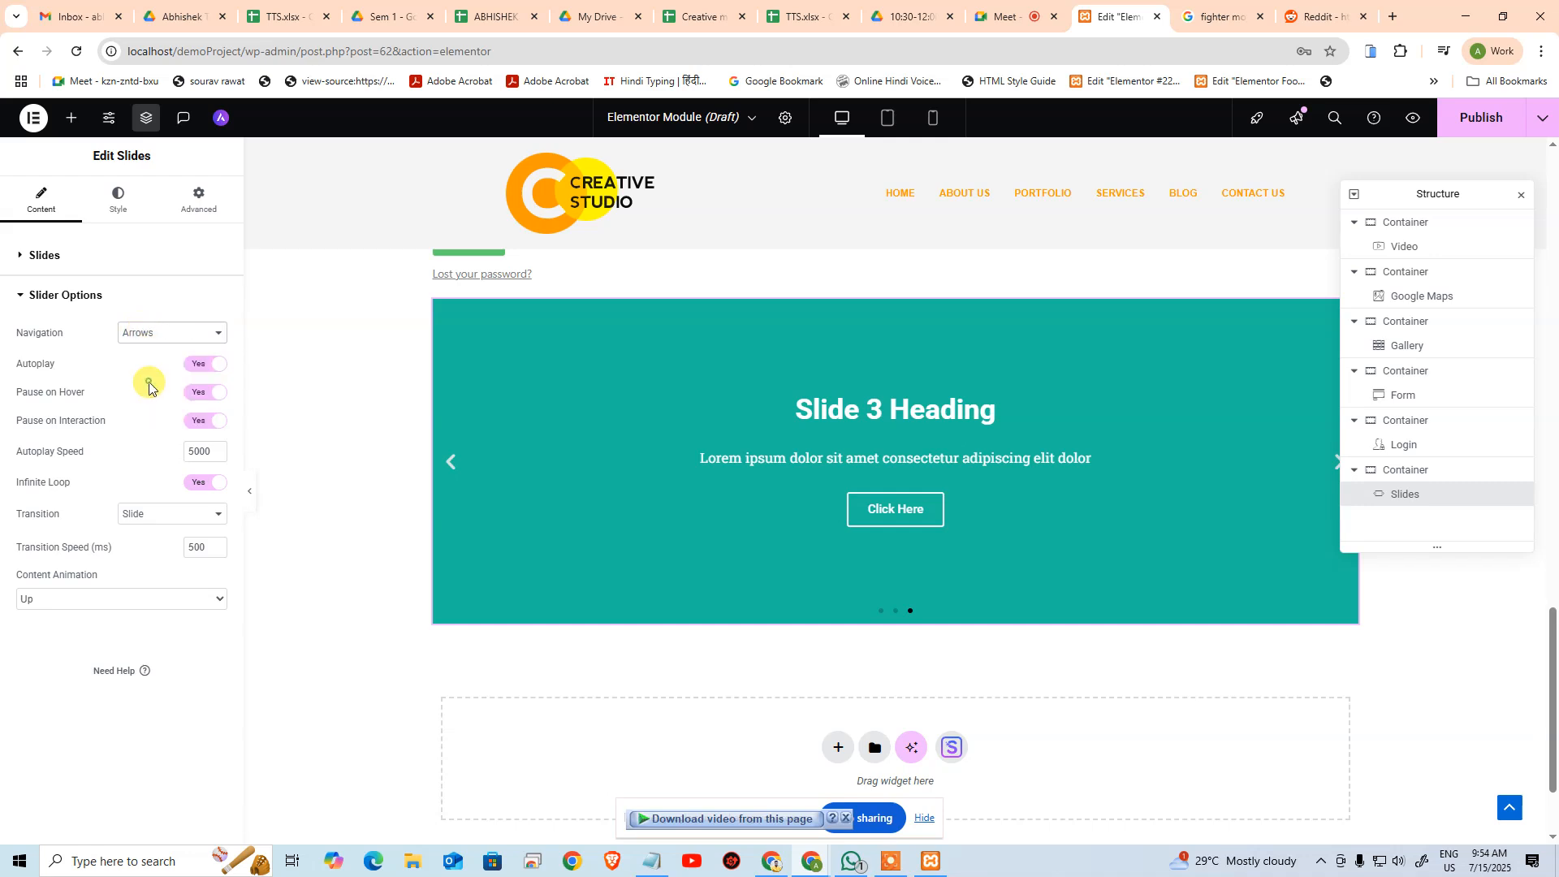
click(185, 335)
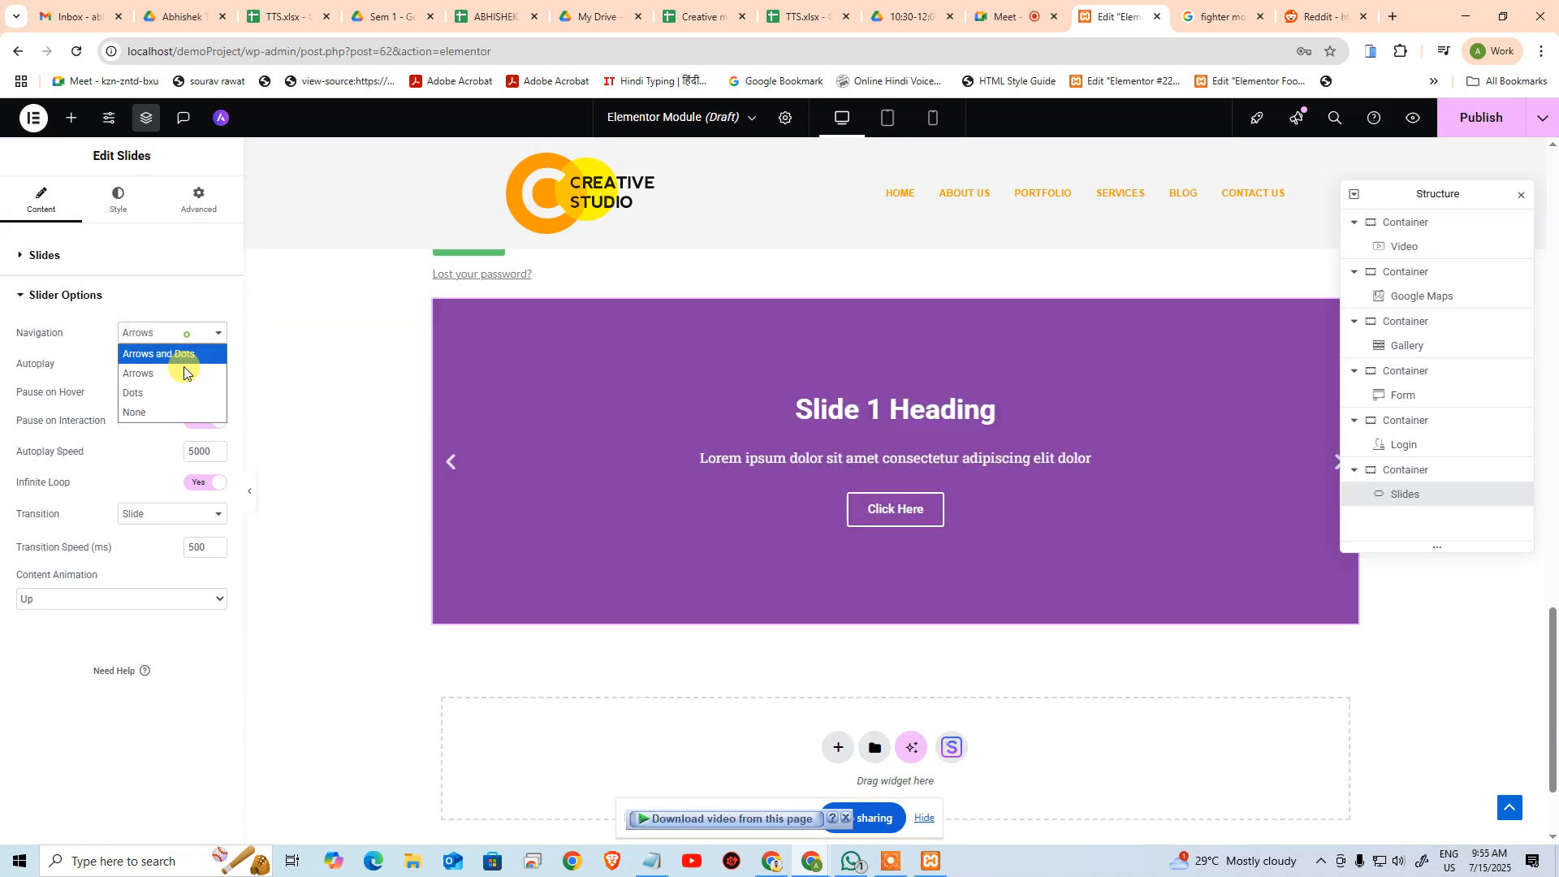
click(179, 396)
click(191, 332)
click(156, 354)
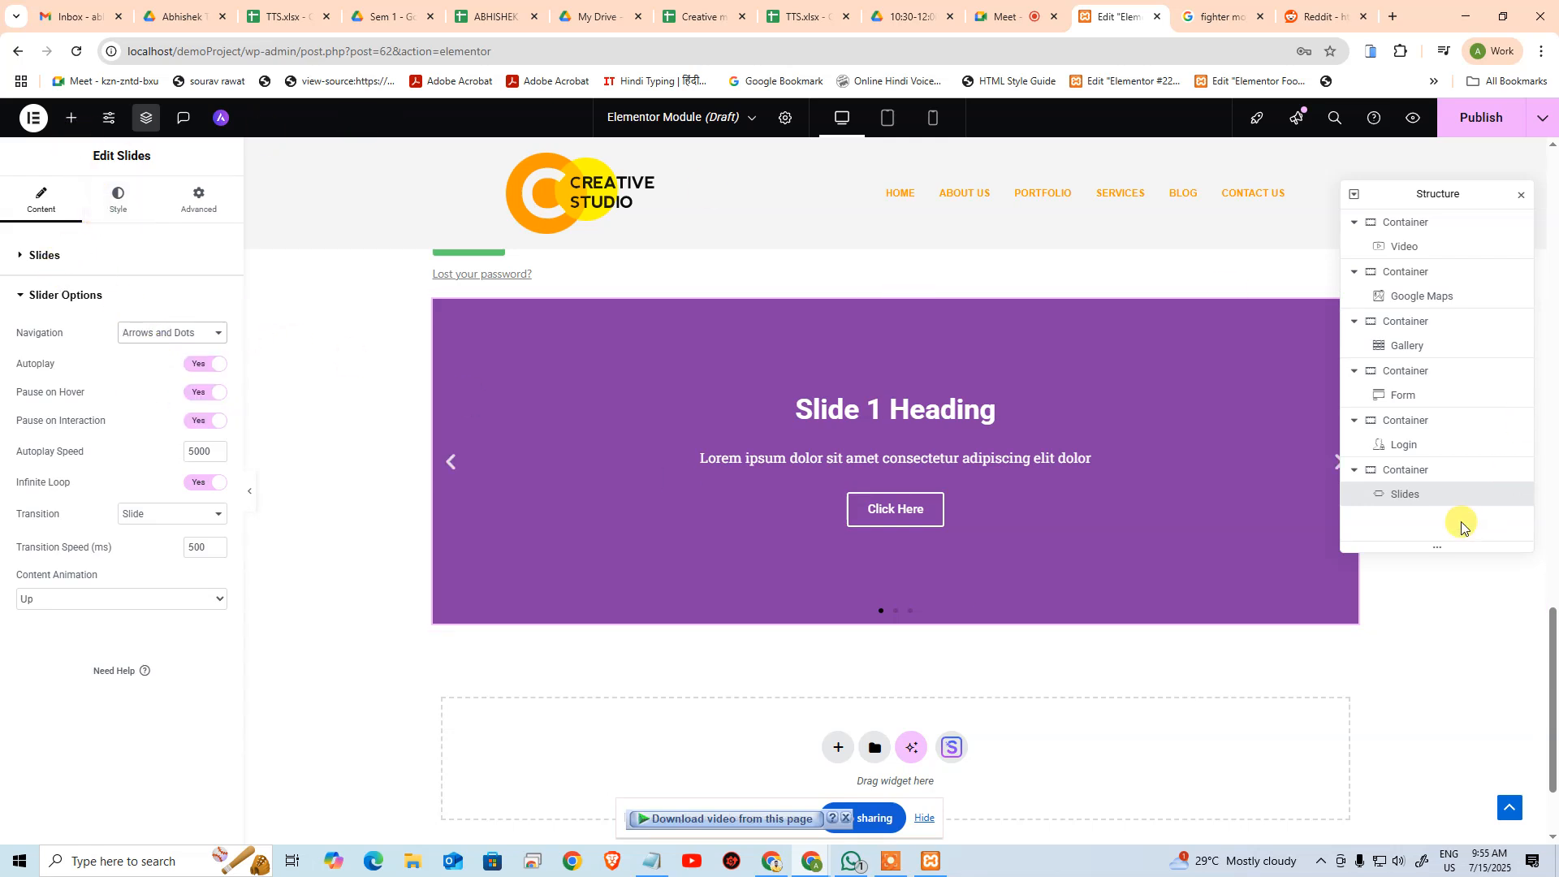
Duplicate the Slides widget's container and delete the Slides widget from the copy
click(1455, 471)
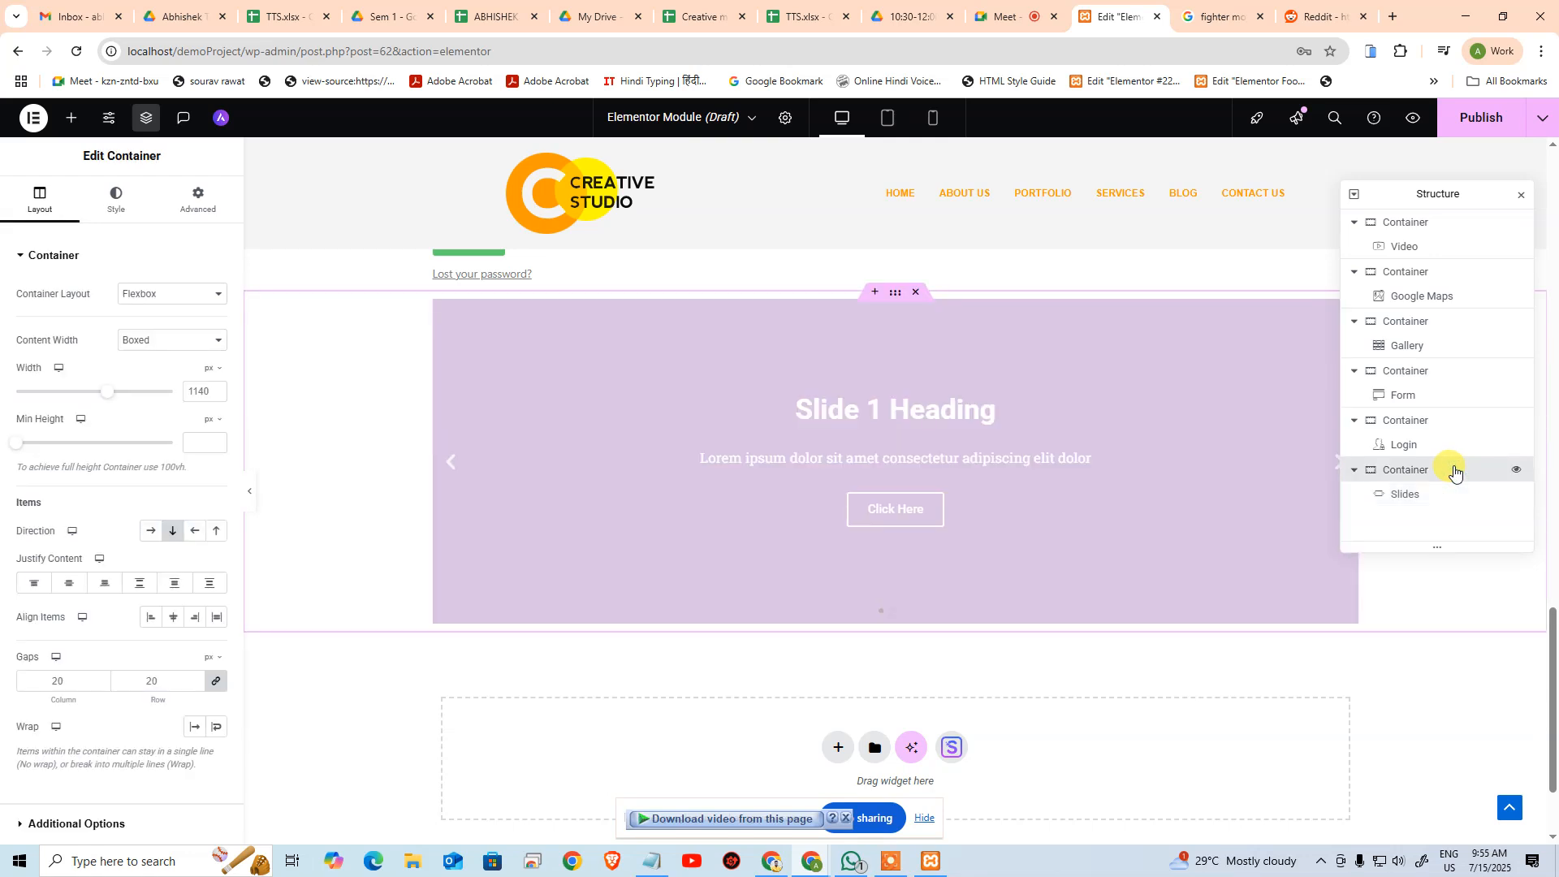
key(ctrl+d)
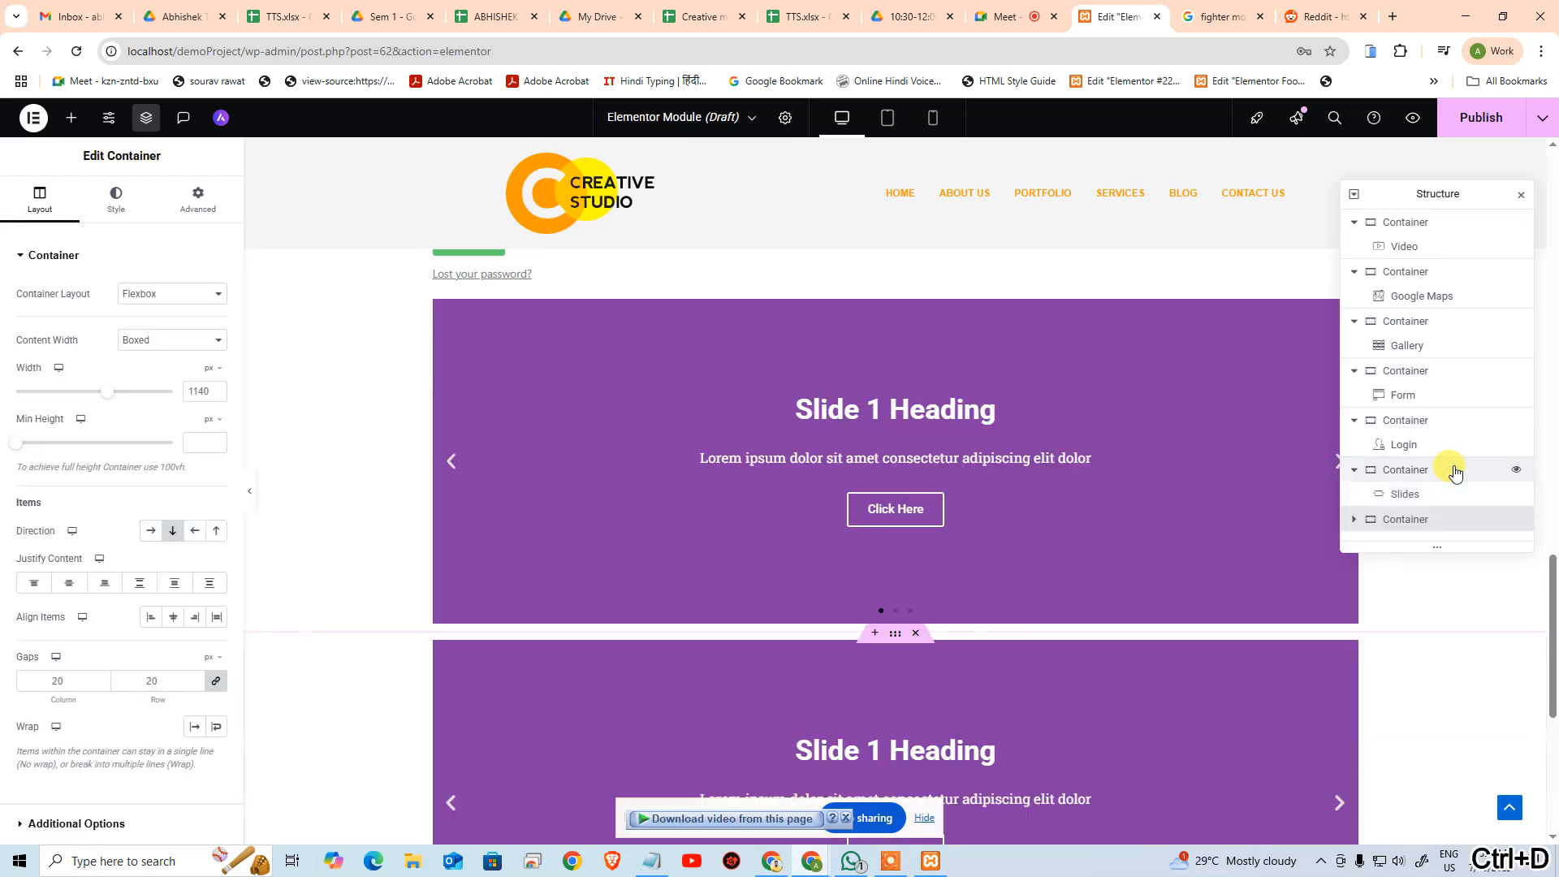
click(1355, 519)
click(1413, 529)
key(Delete)
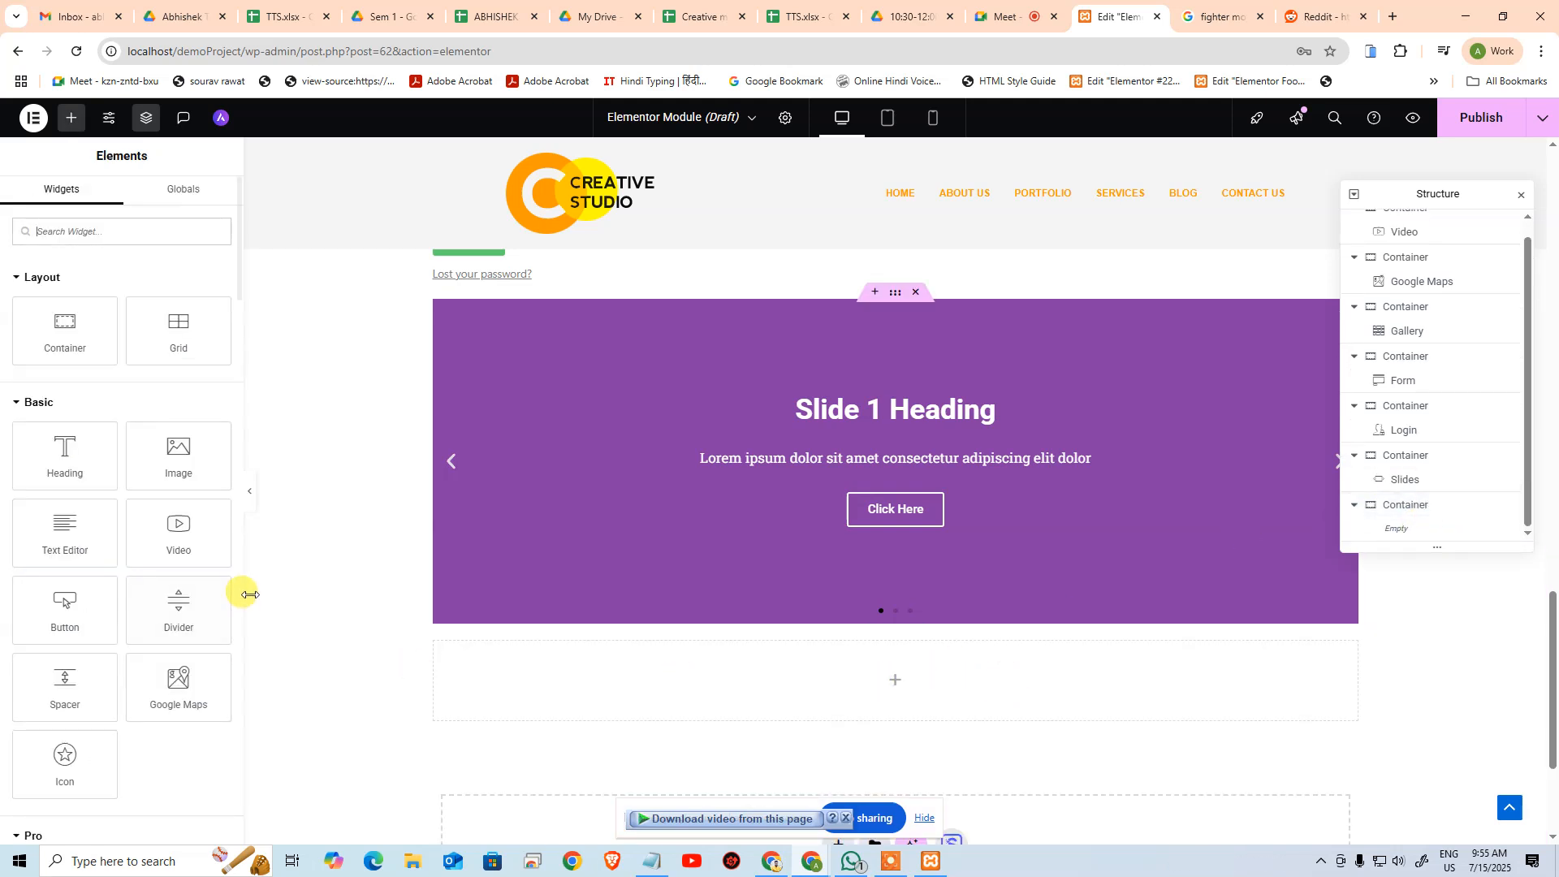
Add an Animated Headline widget to the empty seventh container below the slider
scroll(268, 605, down, 1)
scroll(101, 660, down, 10)
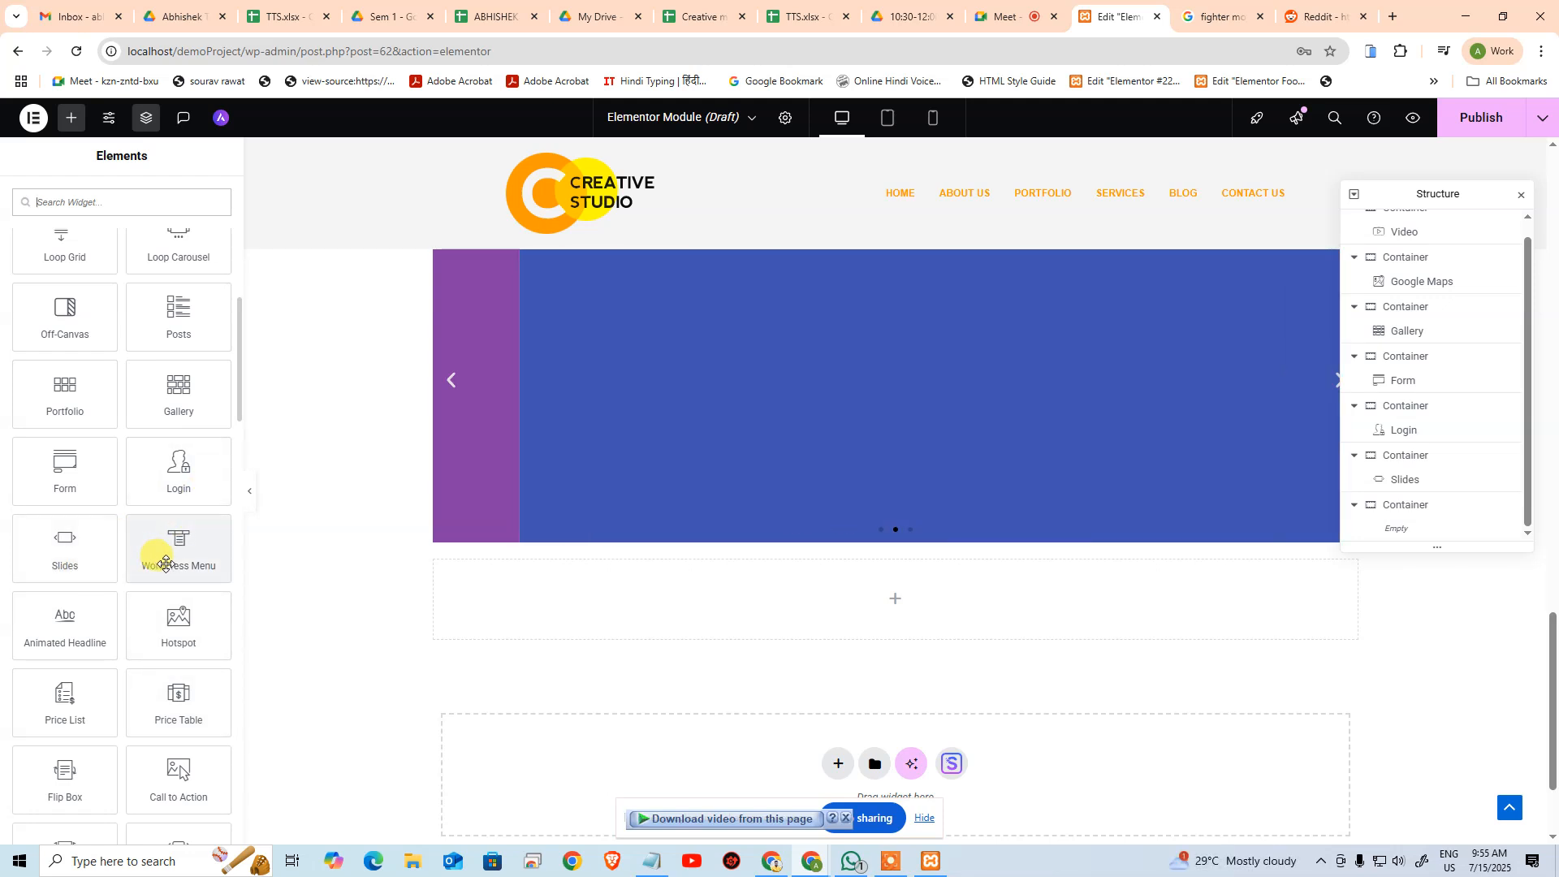
drag(95, 631, 843, 601)
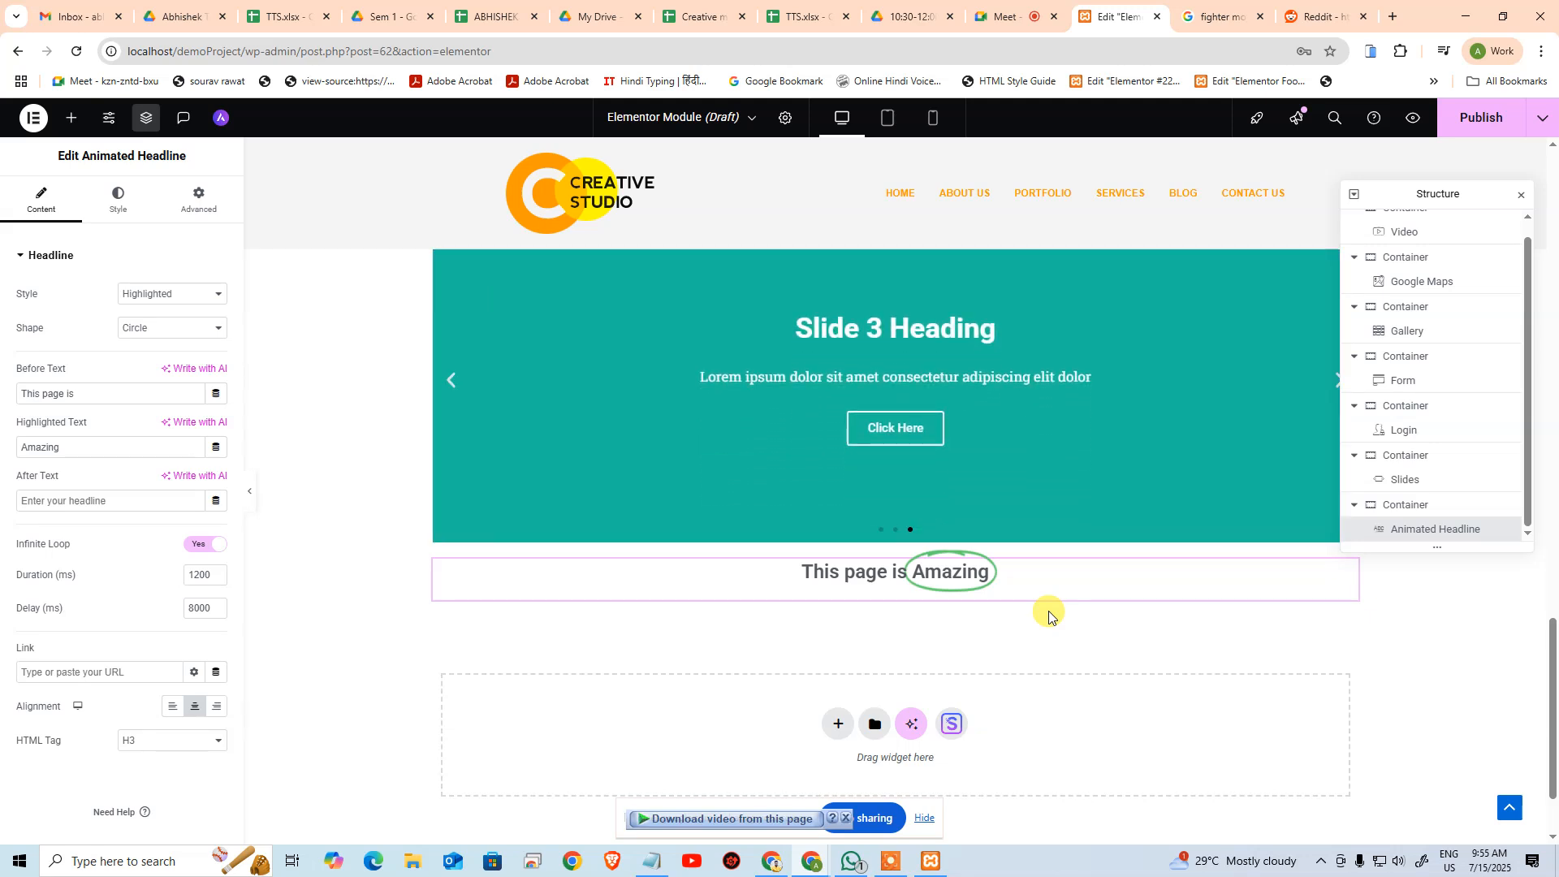
Try the Curly, Underline, Double, Double Underline, Underline Zigzag and Diagonal shapes on the headline's highlighted word
click(143, 330)
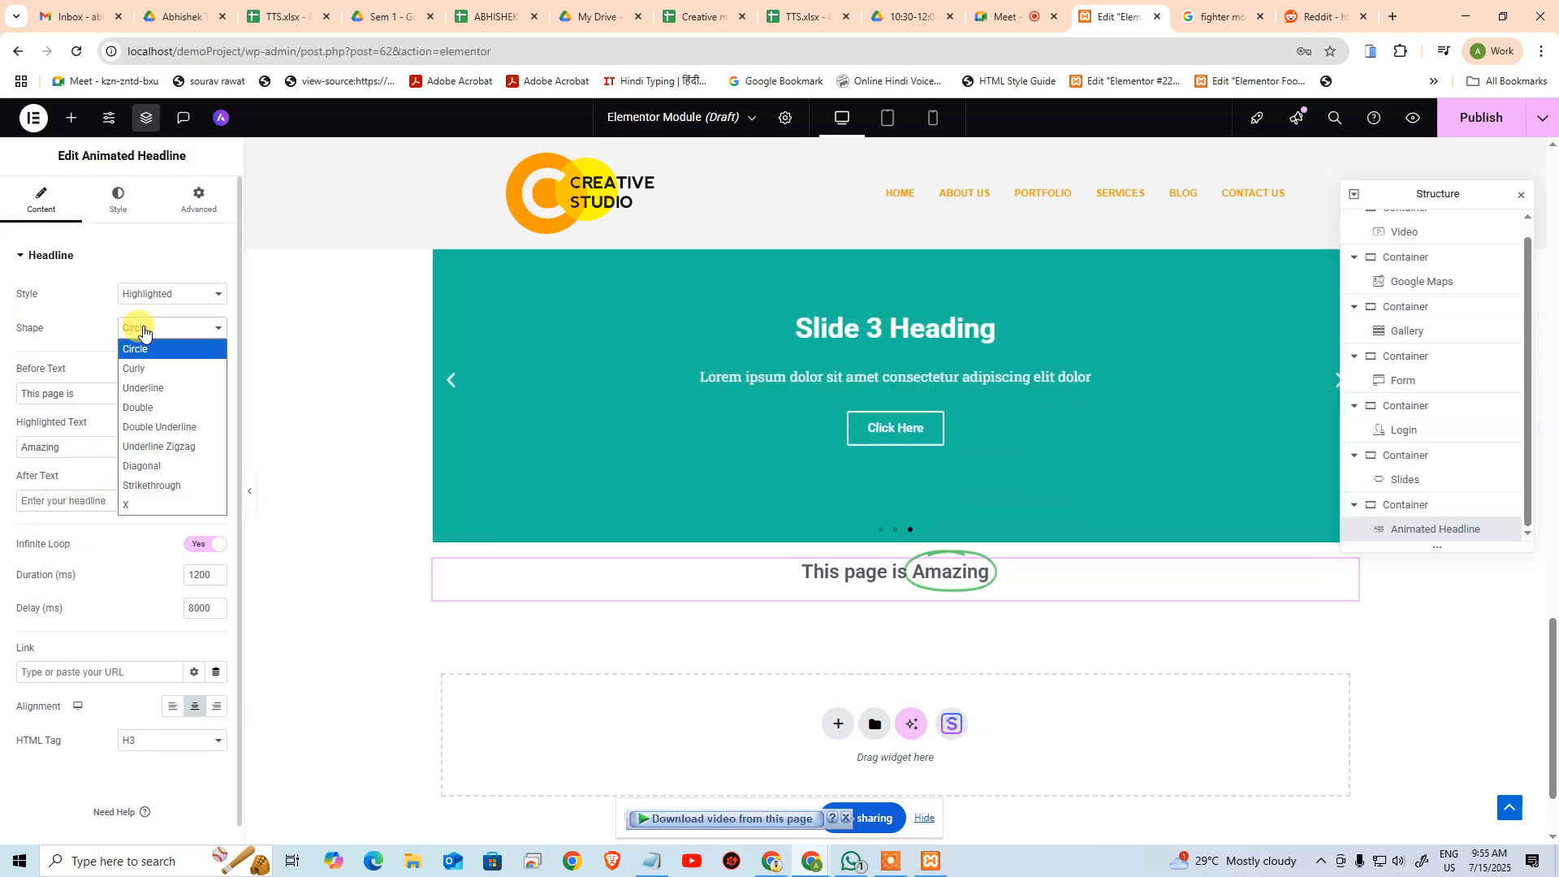
click(143, 368)
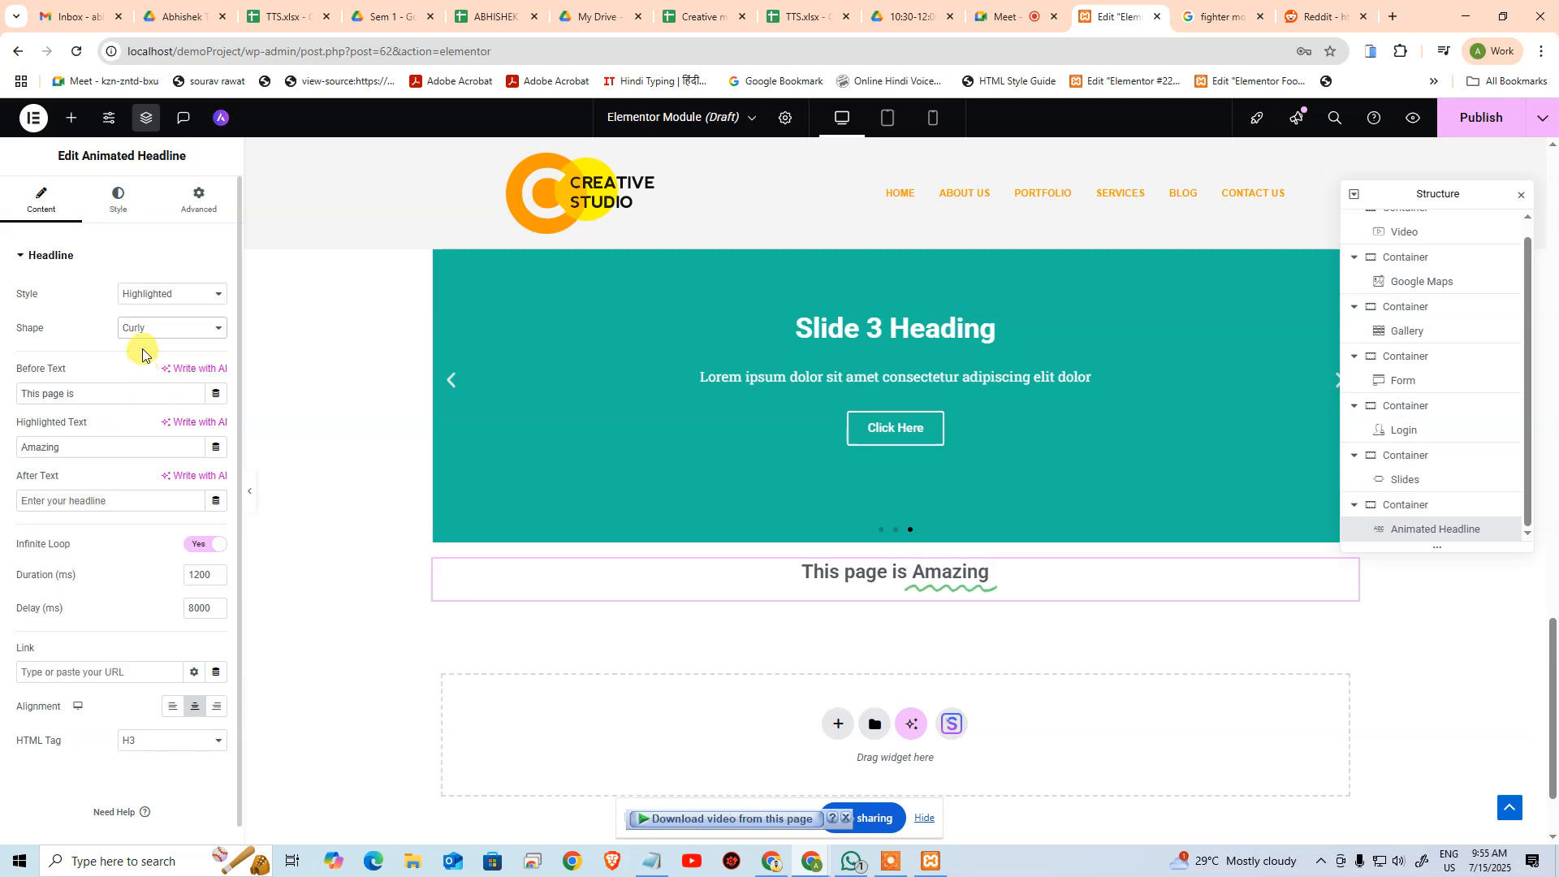
click(142, 330)
click(146, 389)
click(149, 328)
click(148, 408)
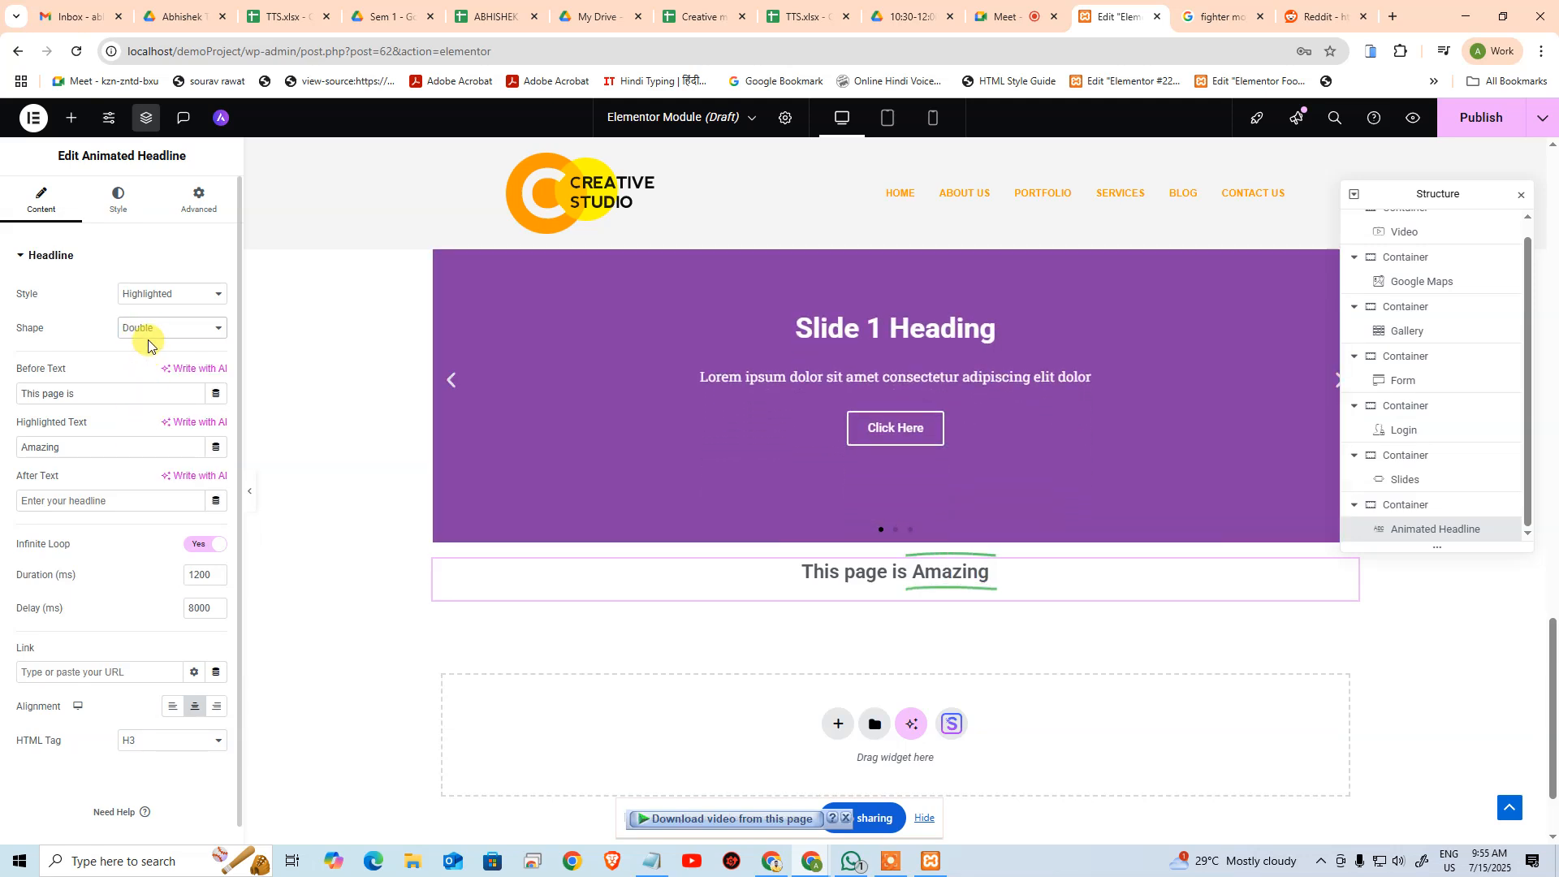
click(149, 333)
click(157, 429)
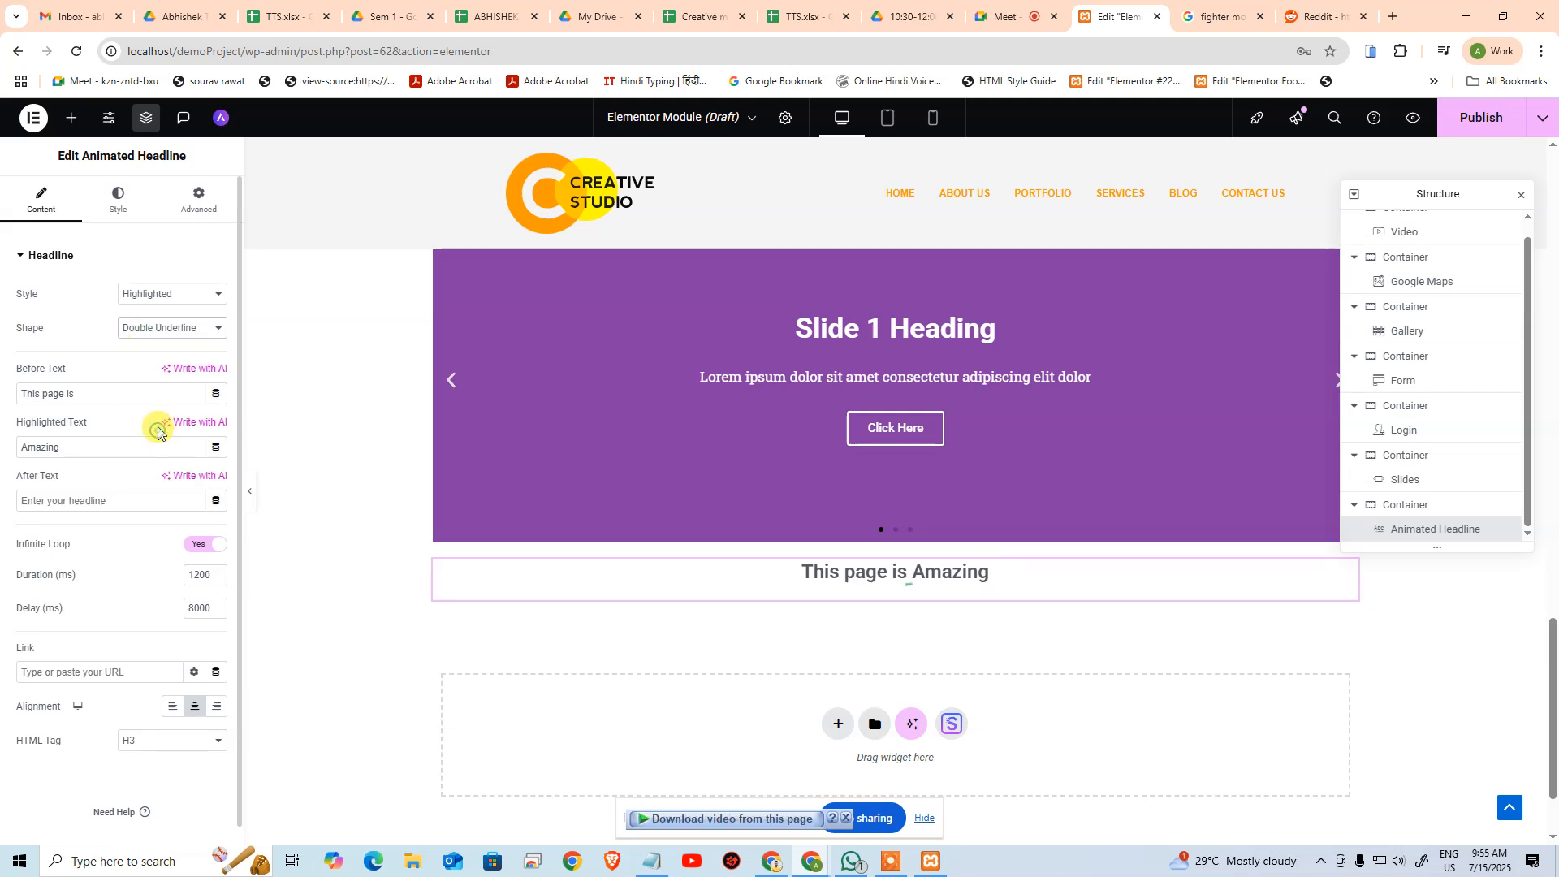
click(142, 328)
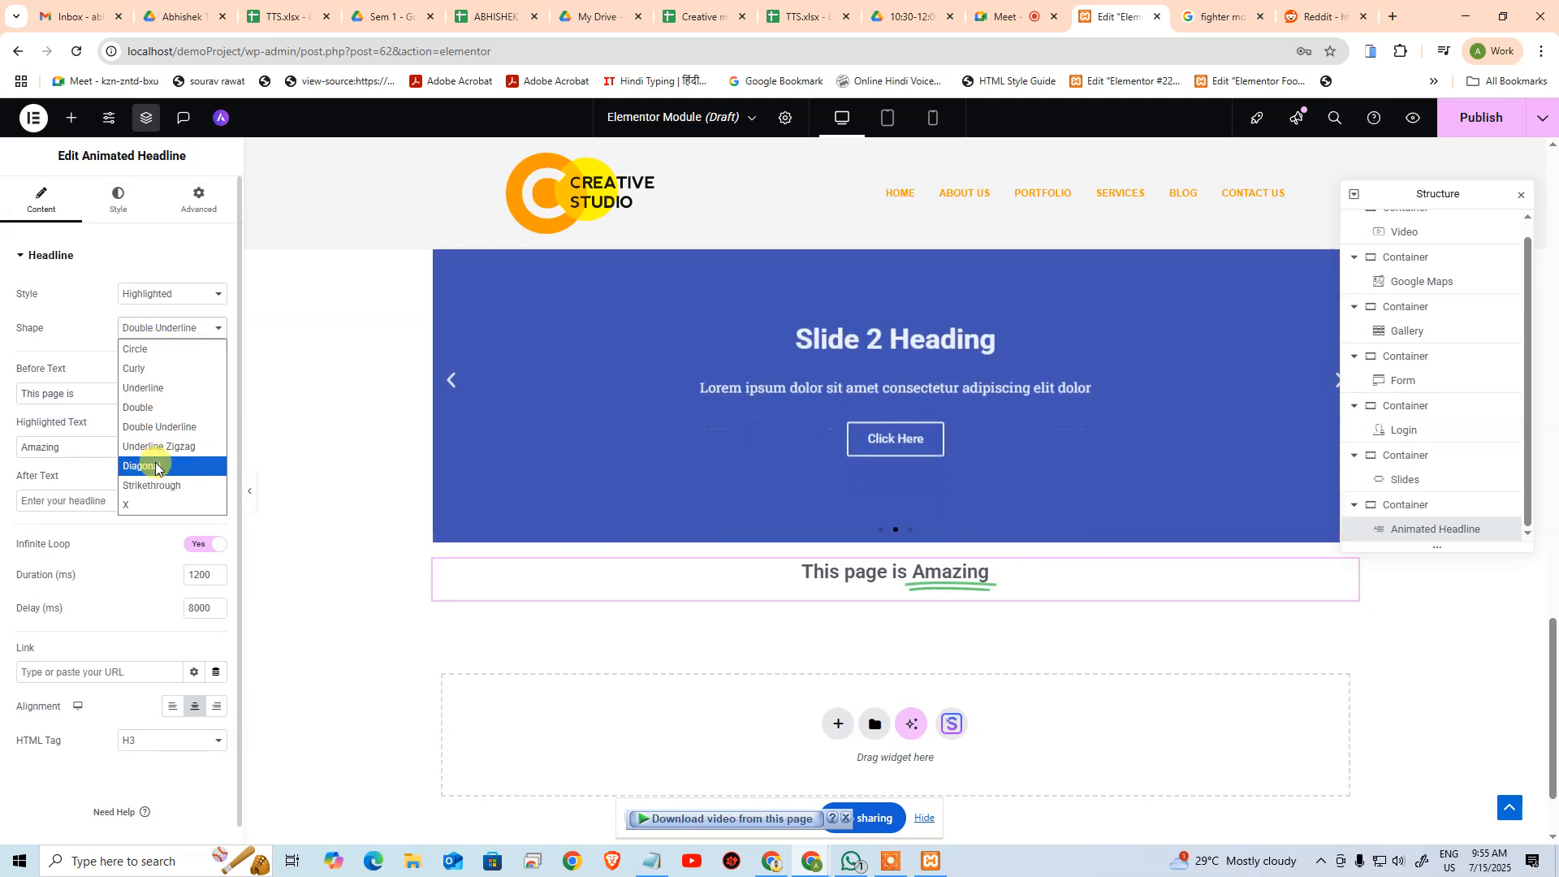
click(160, 447)
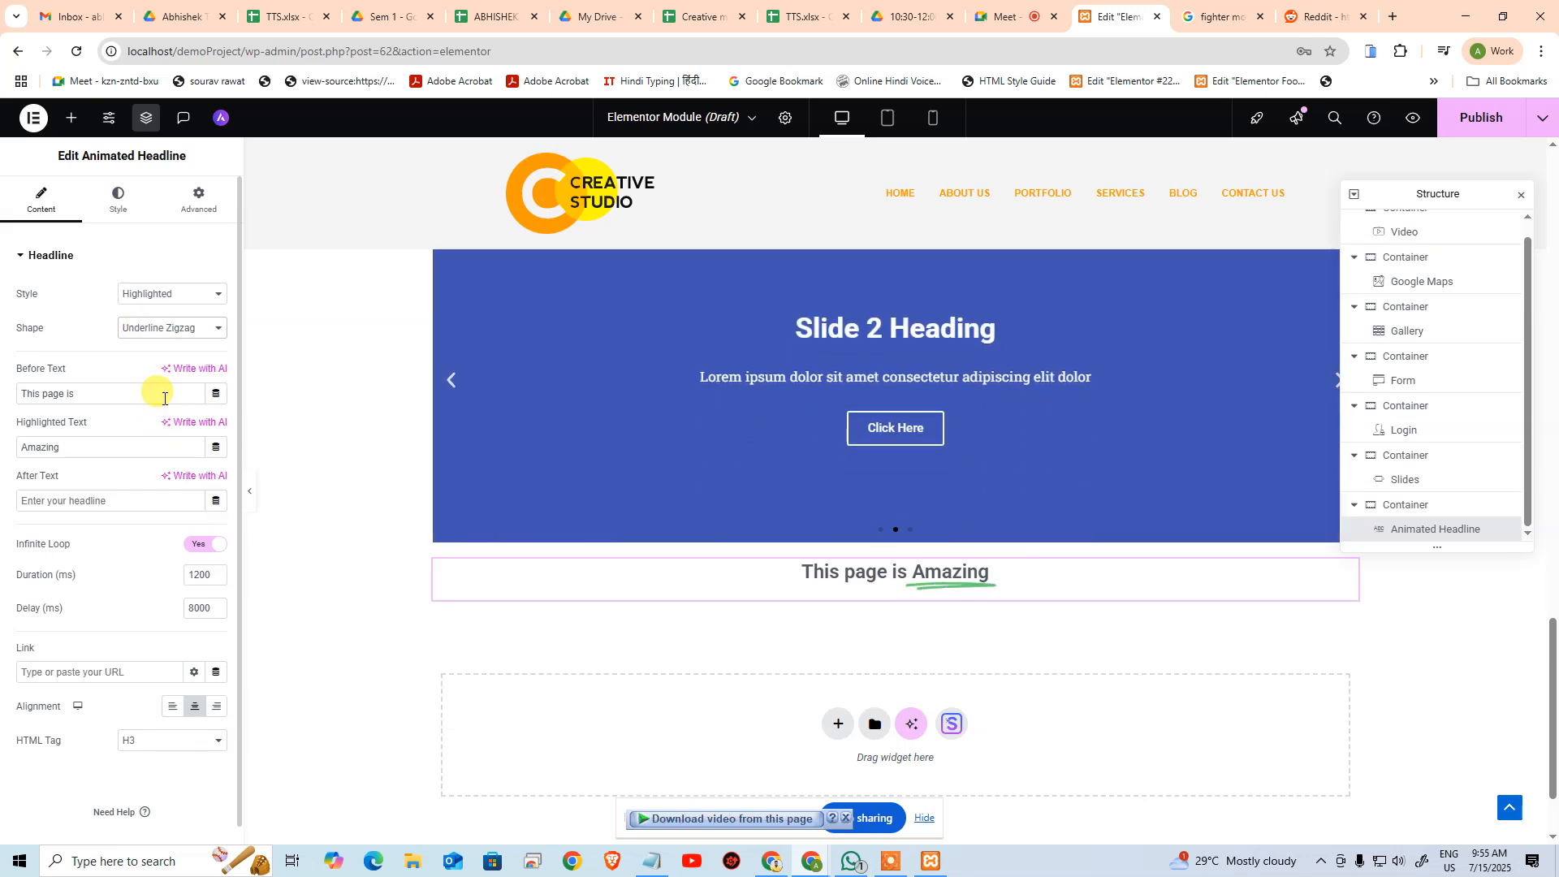
click(166, 328)
click(161, 467)
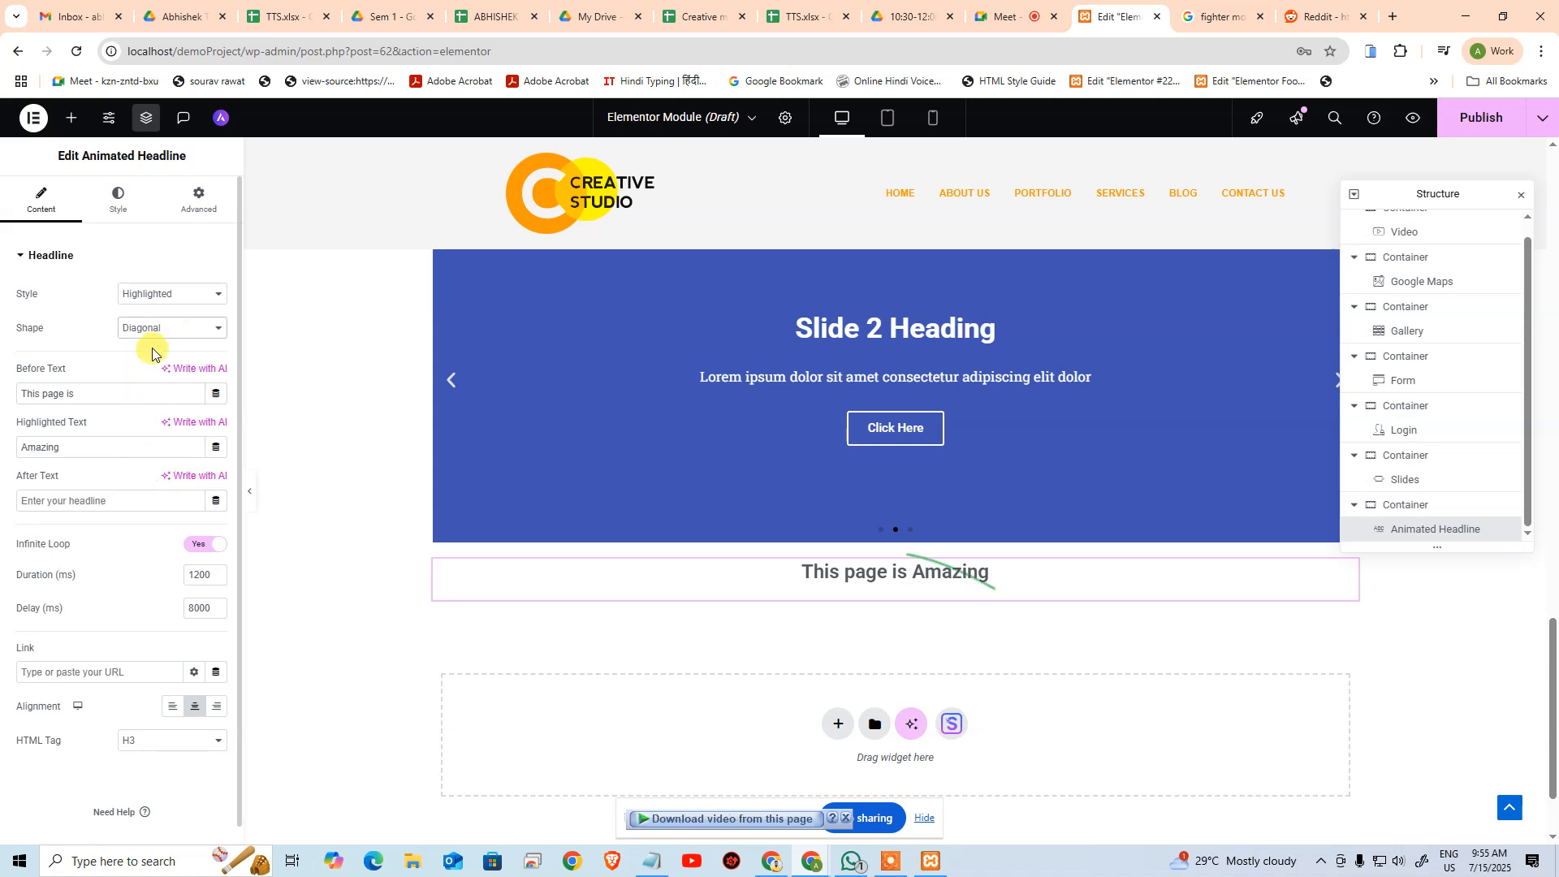
Try the Strikethrough and X shapes on the headline's highlighted word, and set the shape back to Circle
click(154, 328)
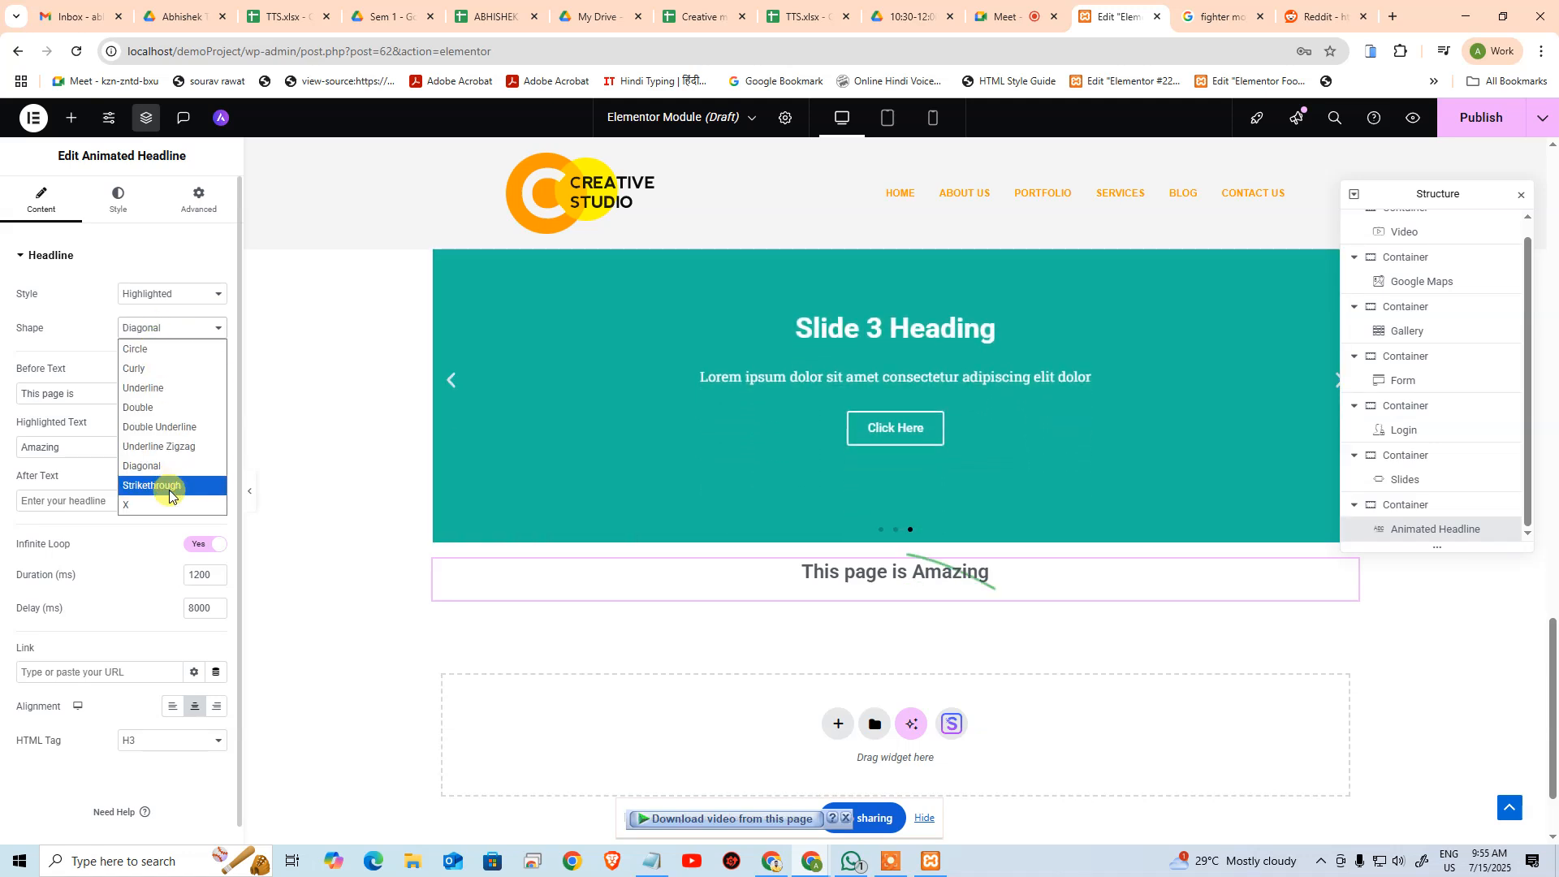
click(170, 486)
click(160, 336)
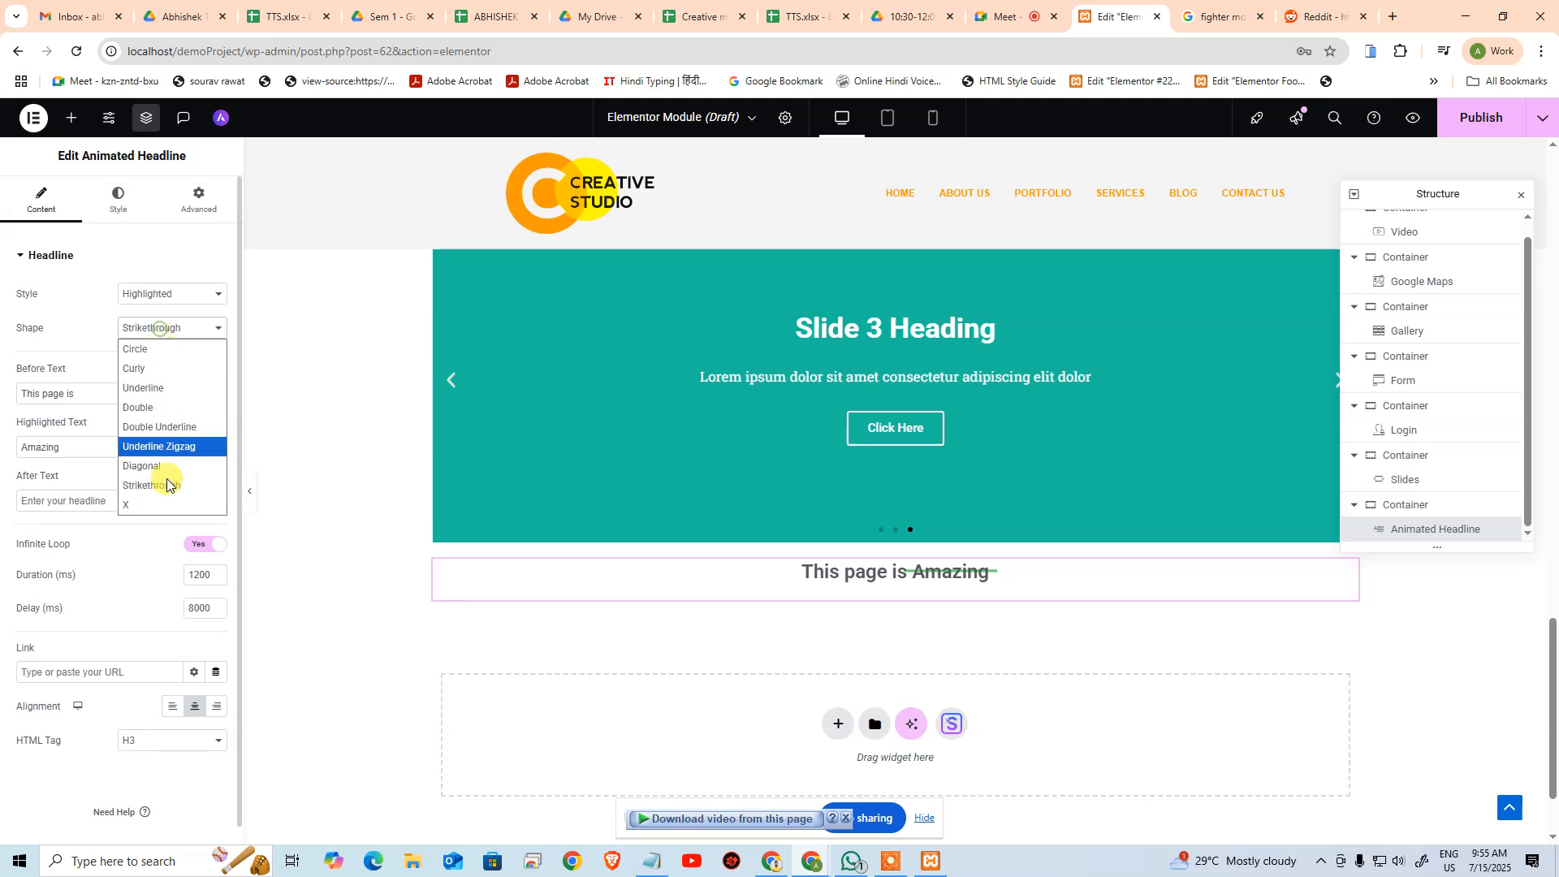
click(165, 505)
click(151, 328)
click(159, 348)
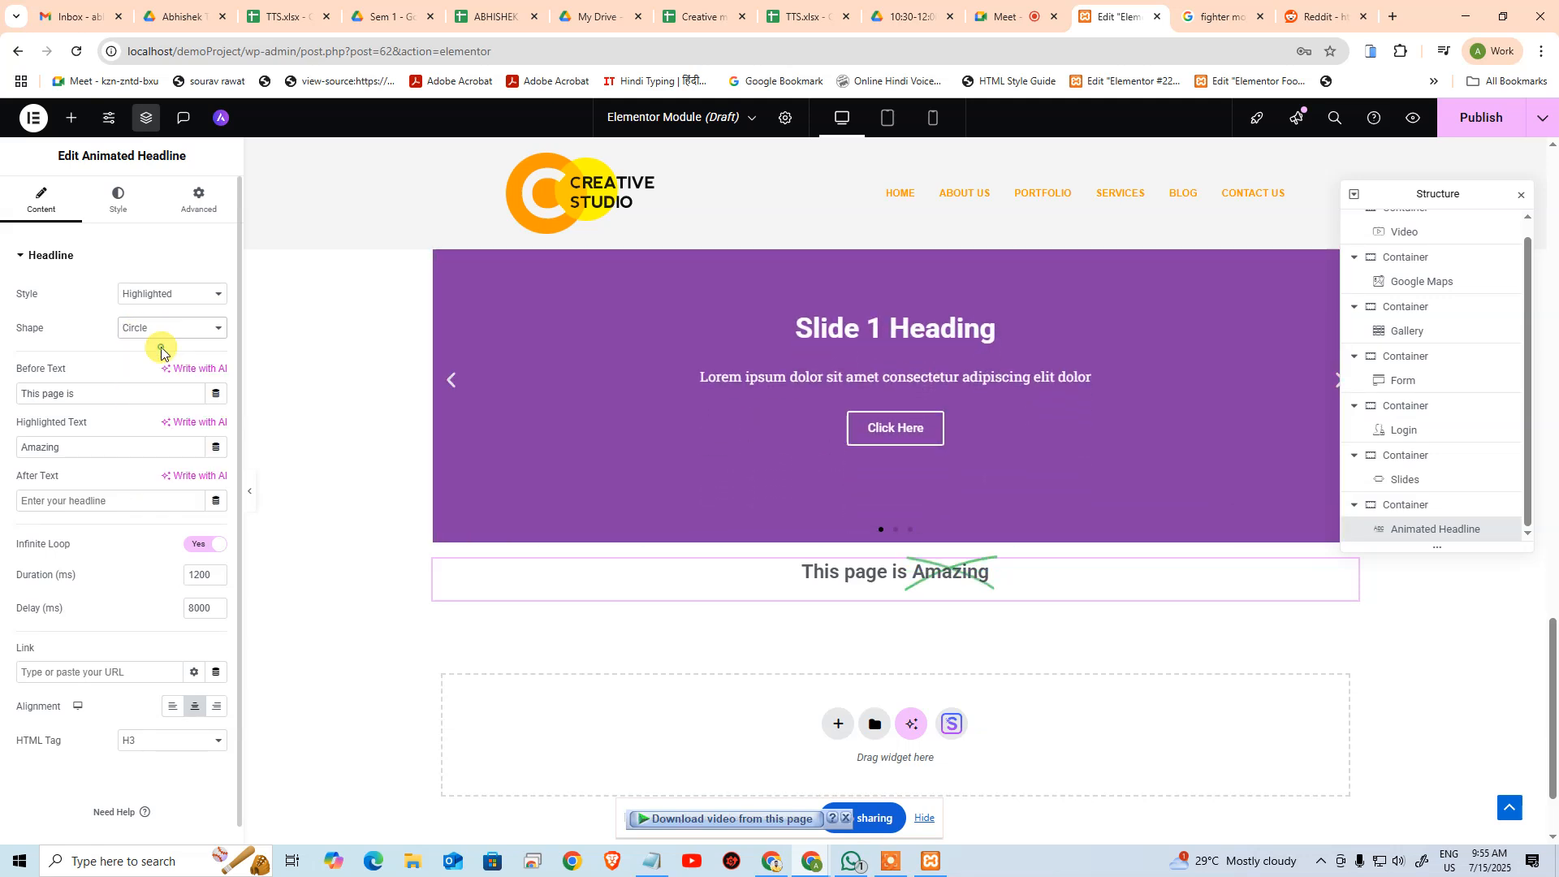
Switch the animated headline's style from Highlighted to Rotating
click(163, 296)
click(161, 336)
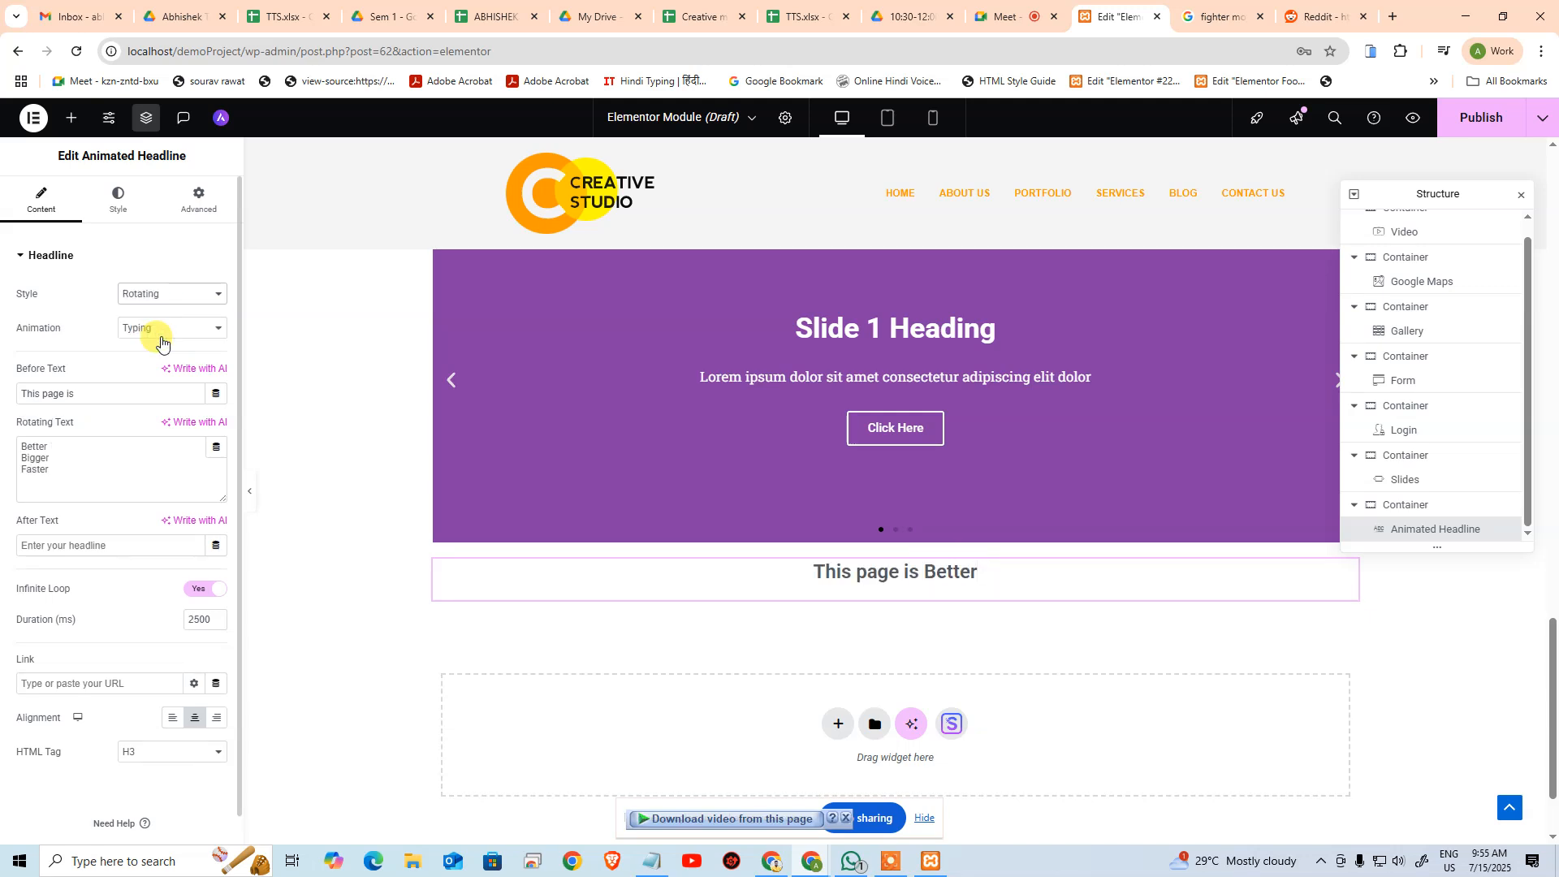
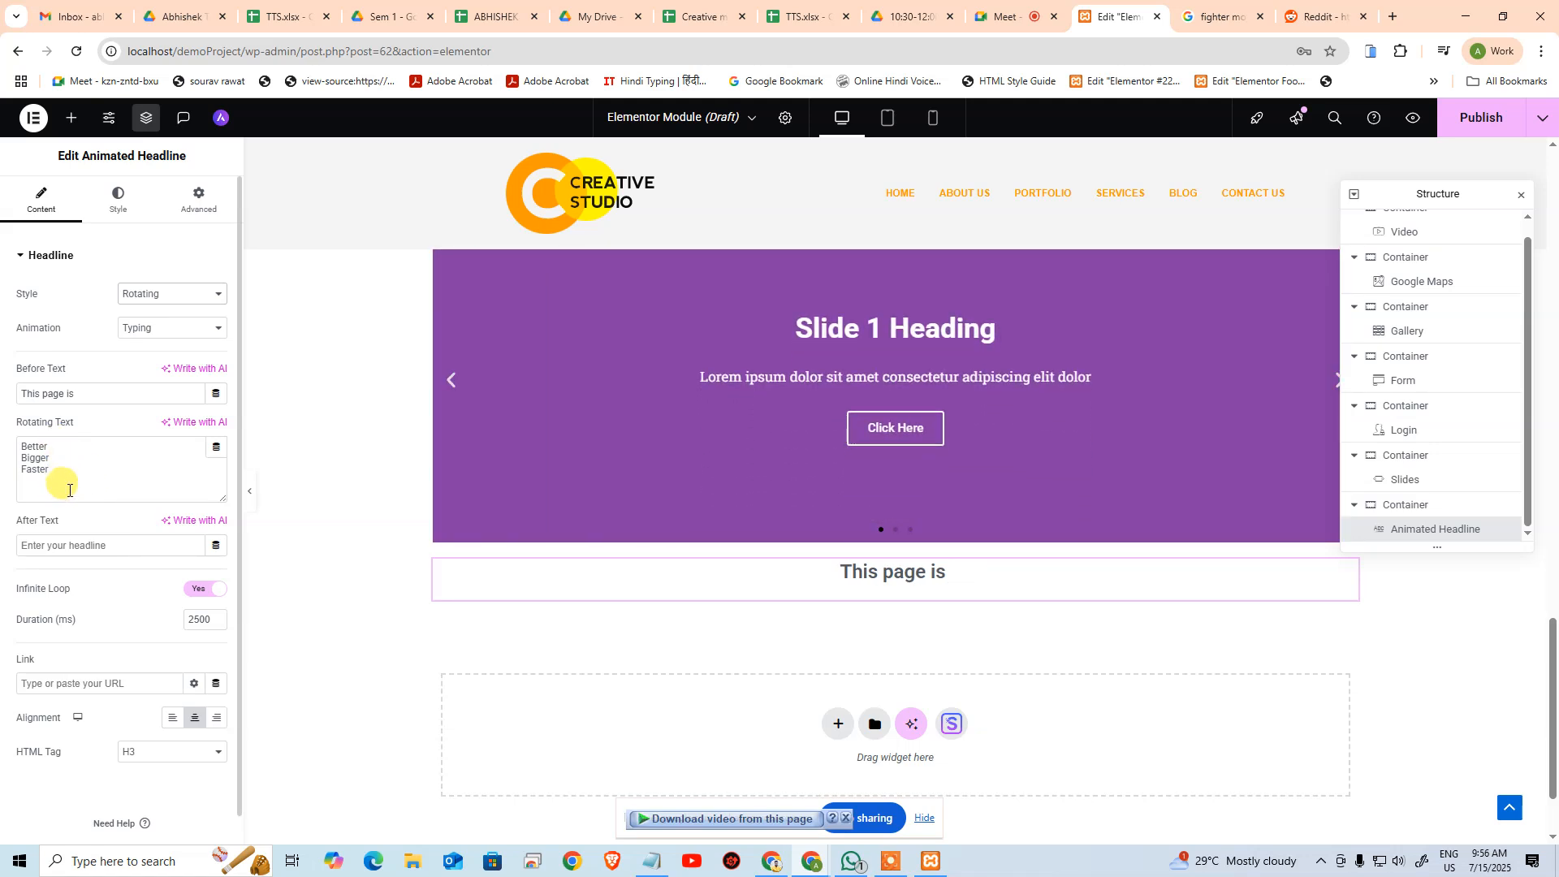
Try the Clip, Flip, Swirl, Blinds, Drop-in and Wave animations on the headline's rotating text, and restore it to Typing
click(145, 328)
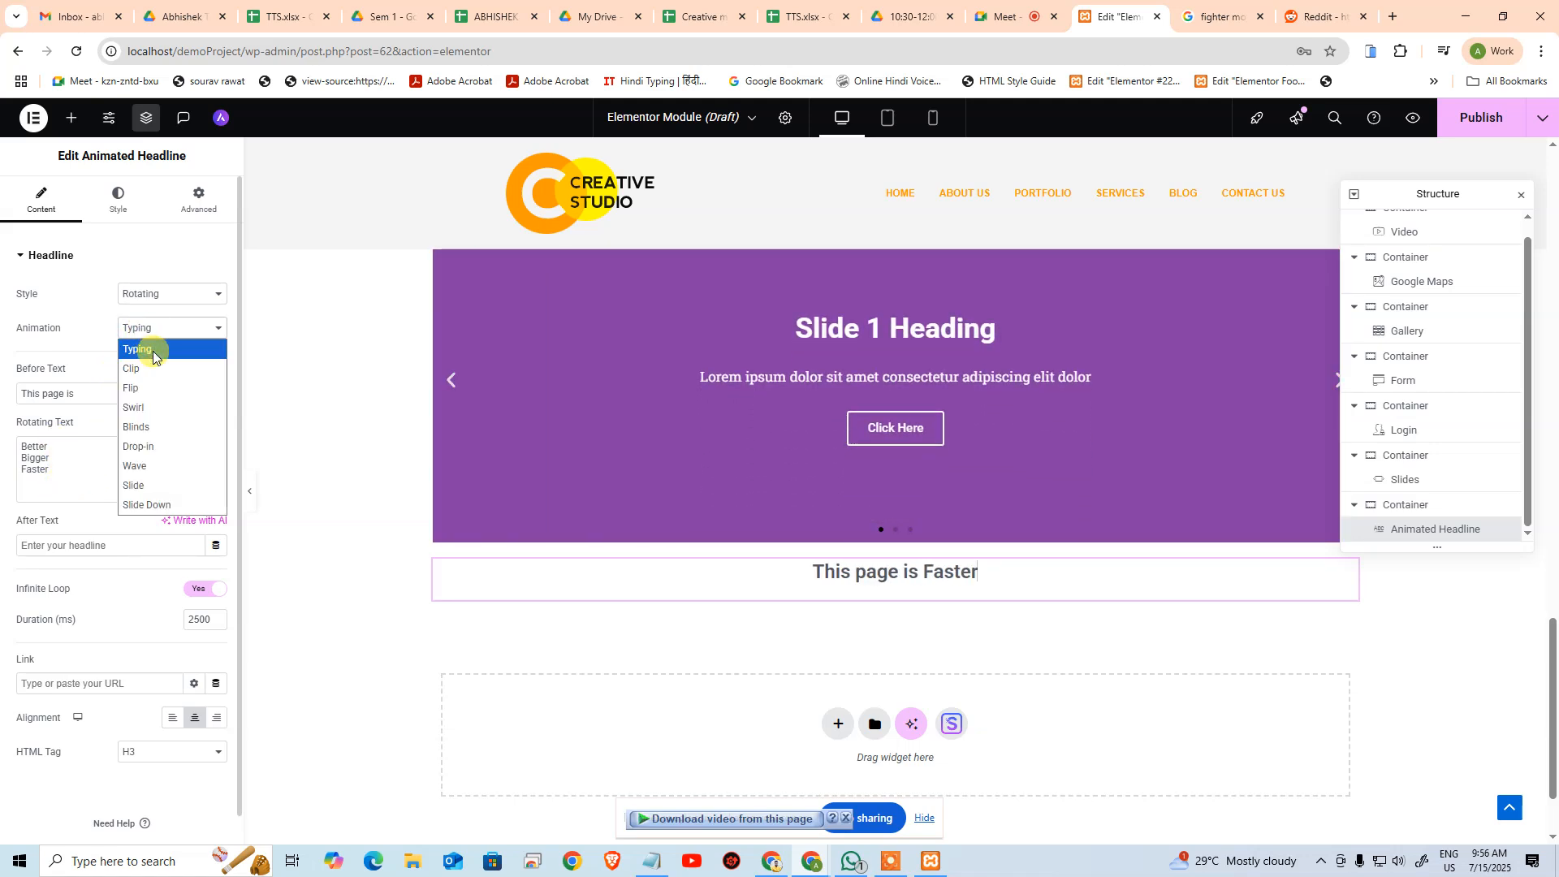
click(154, 370)
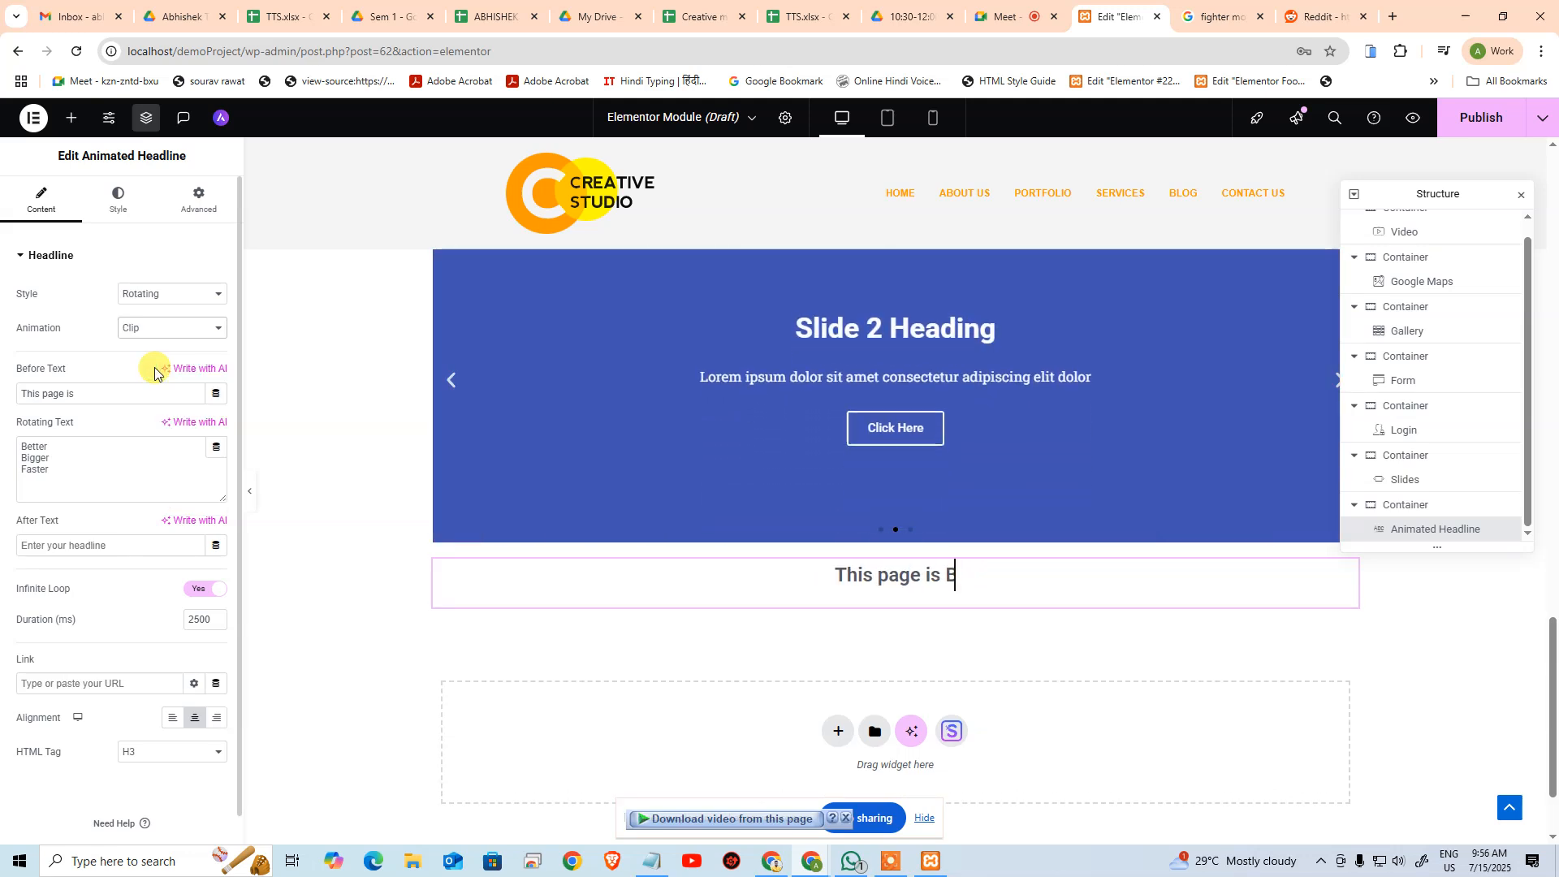
click(127, 325)
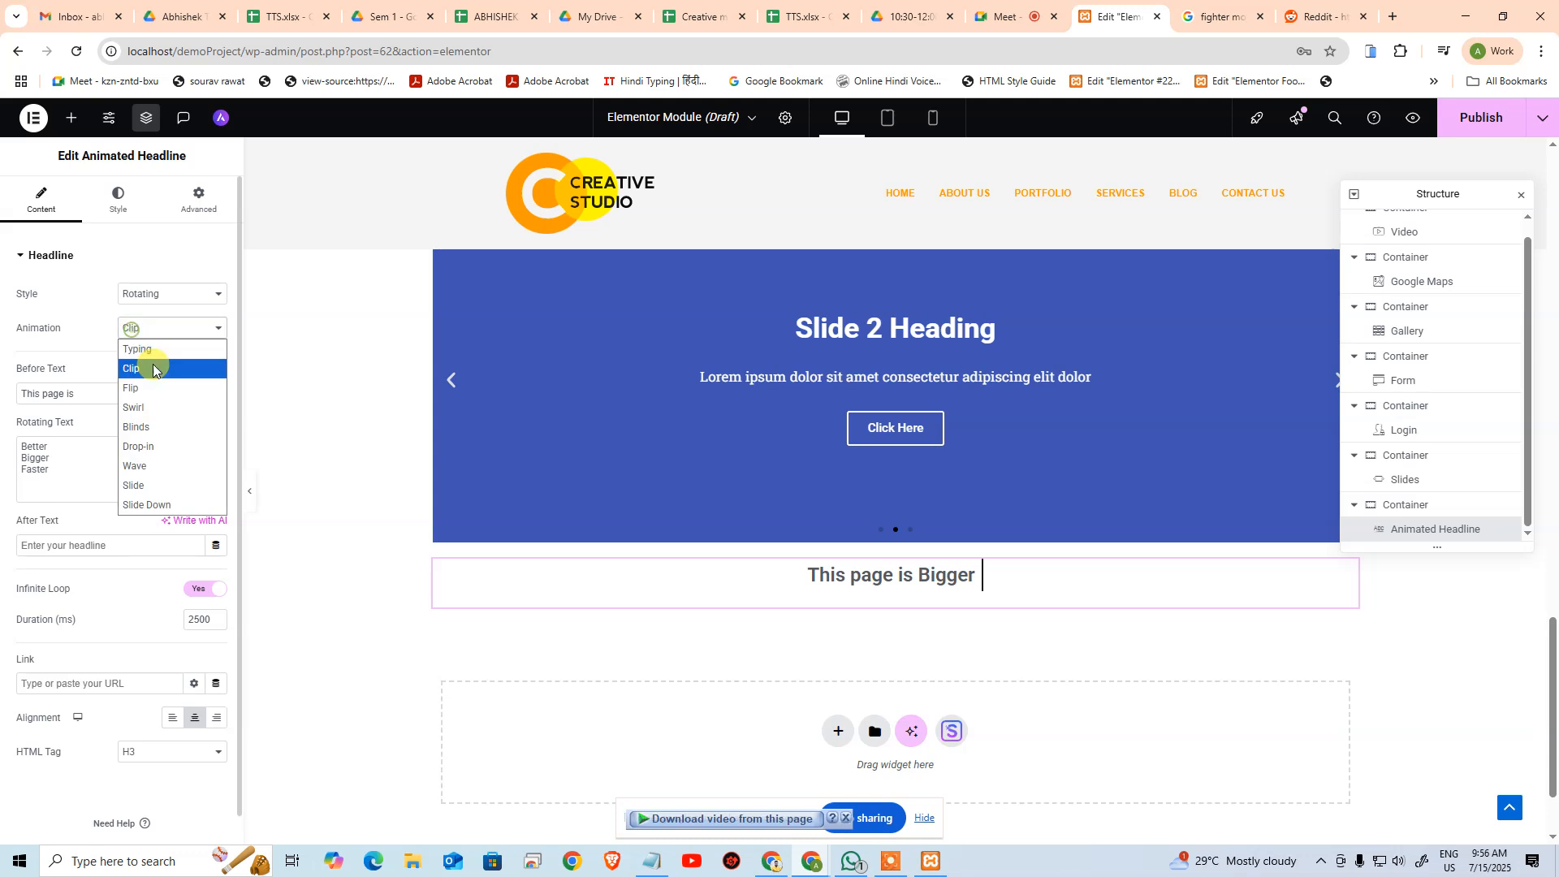
click(154, 386)
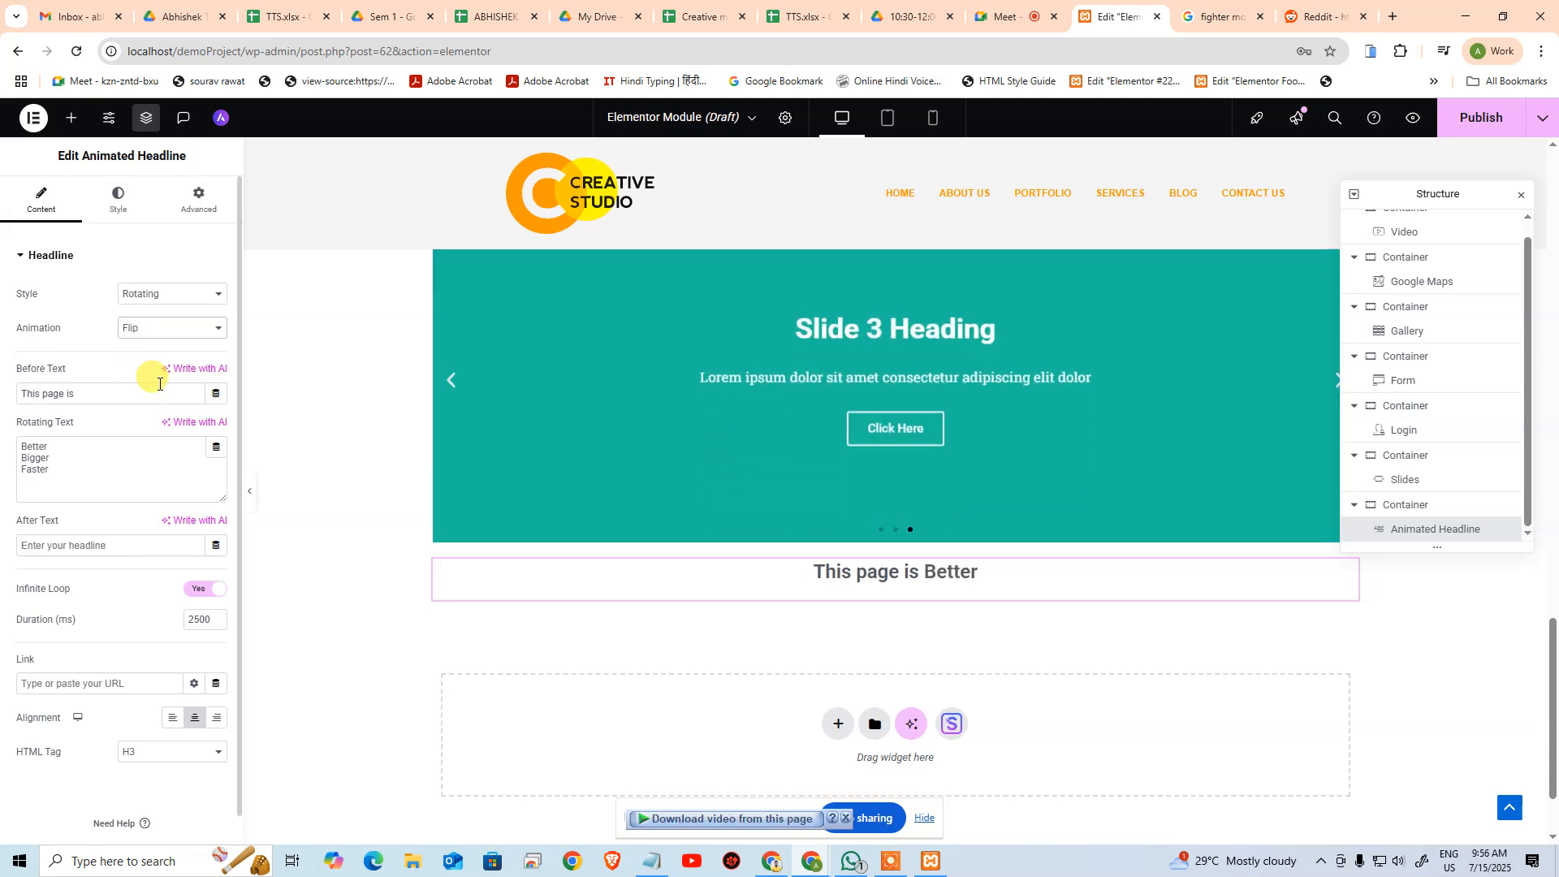
click(157, 328)
click(163, 407)
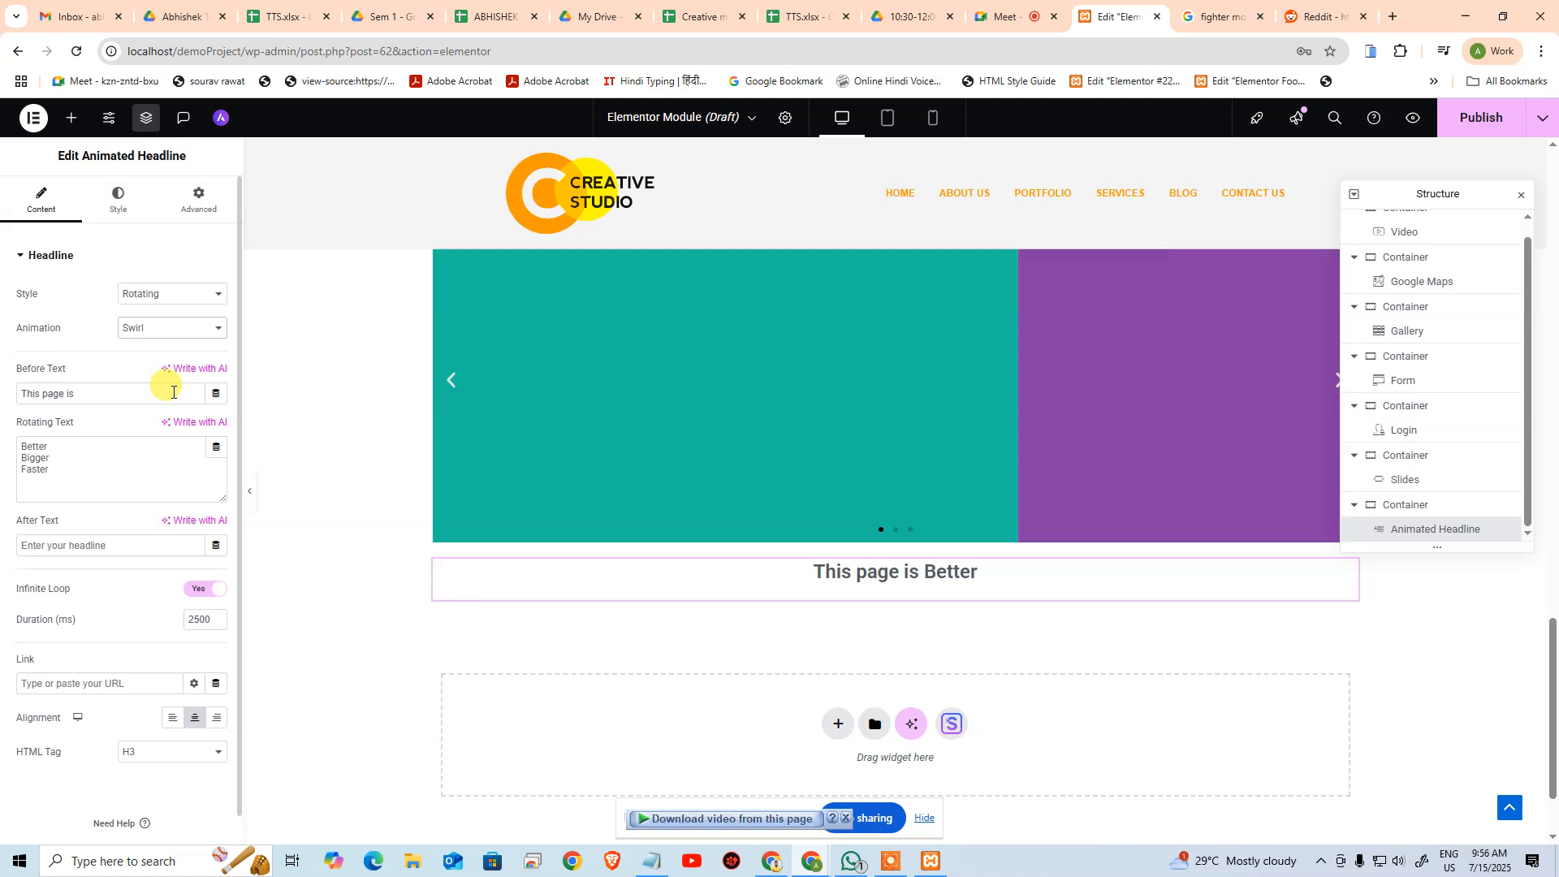
click(158, 327)
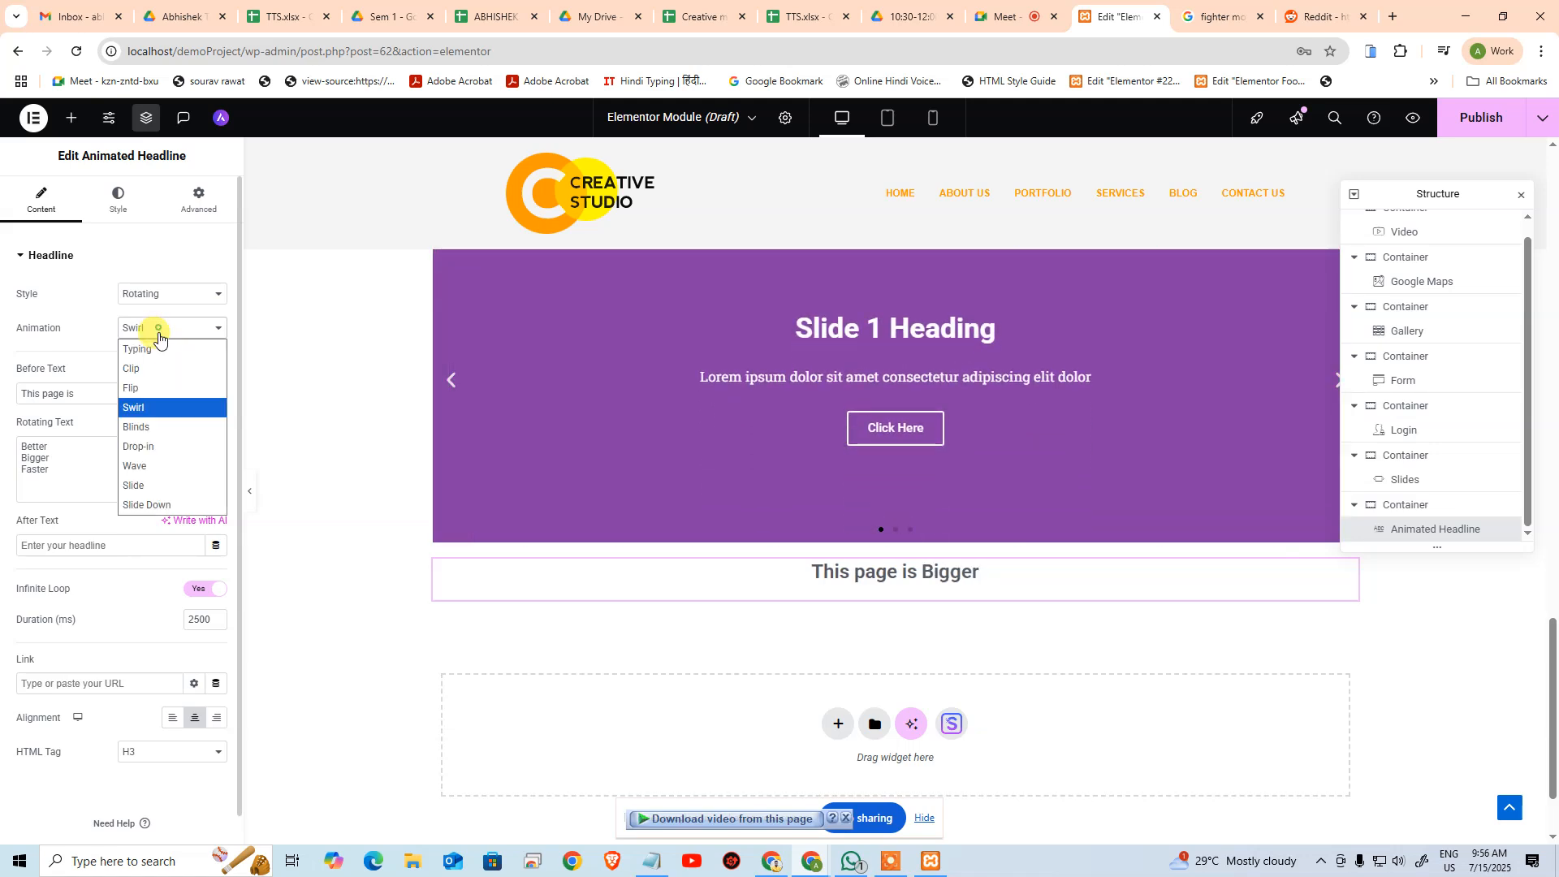
click(168, 427)
click(156, 328)
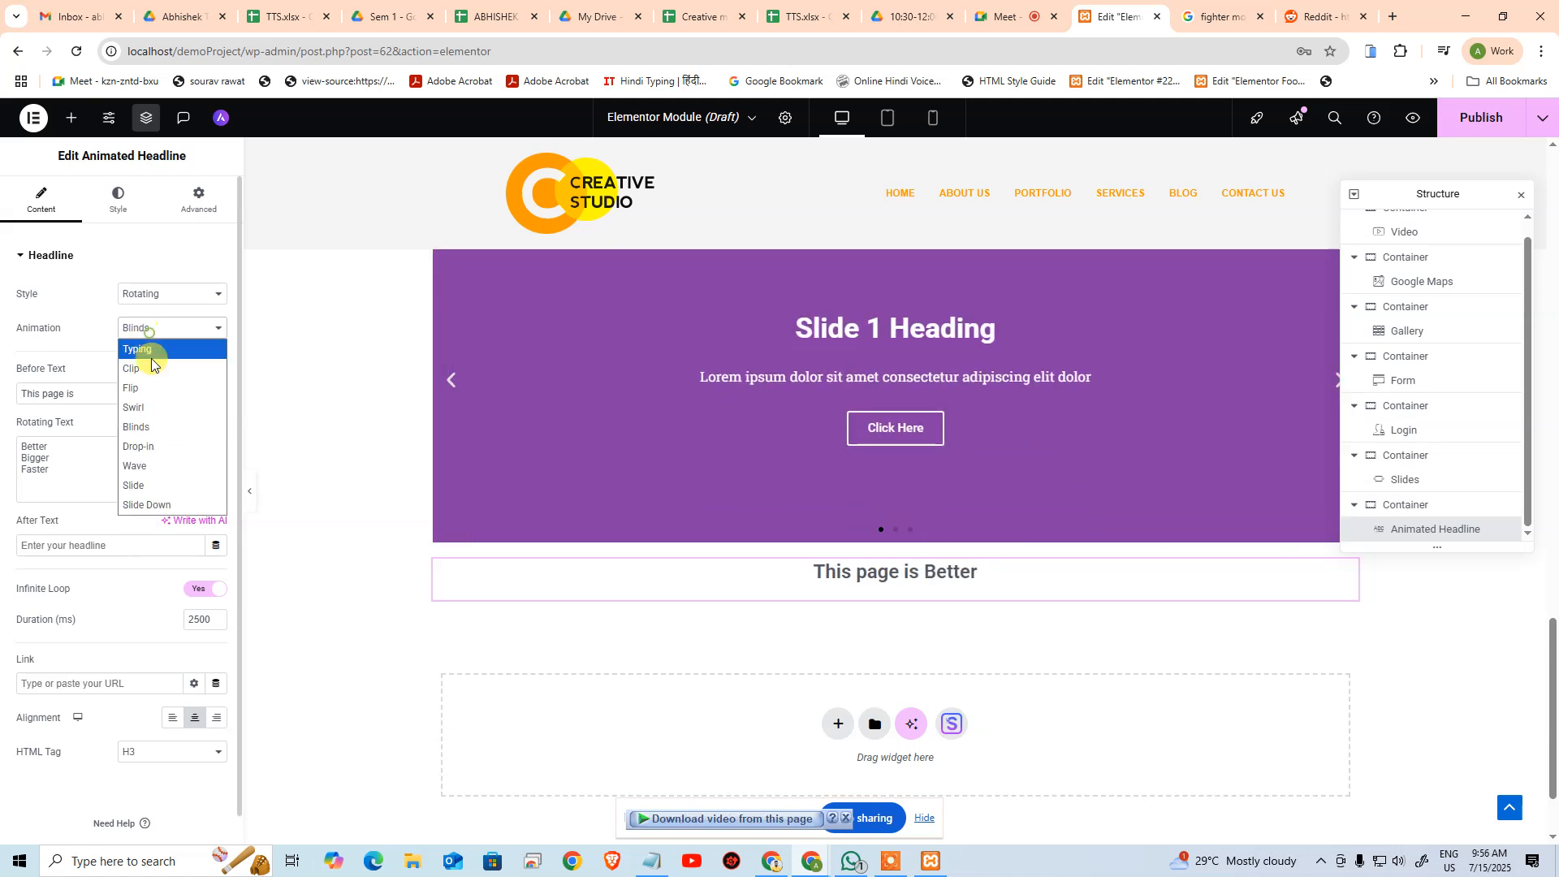
click(160, 440)
click(151, 328)
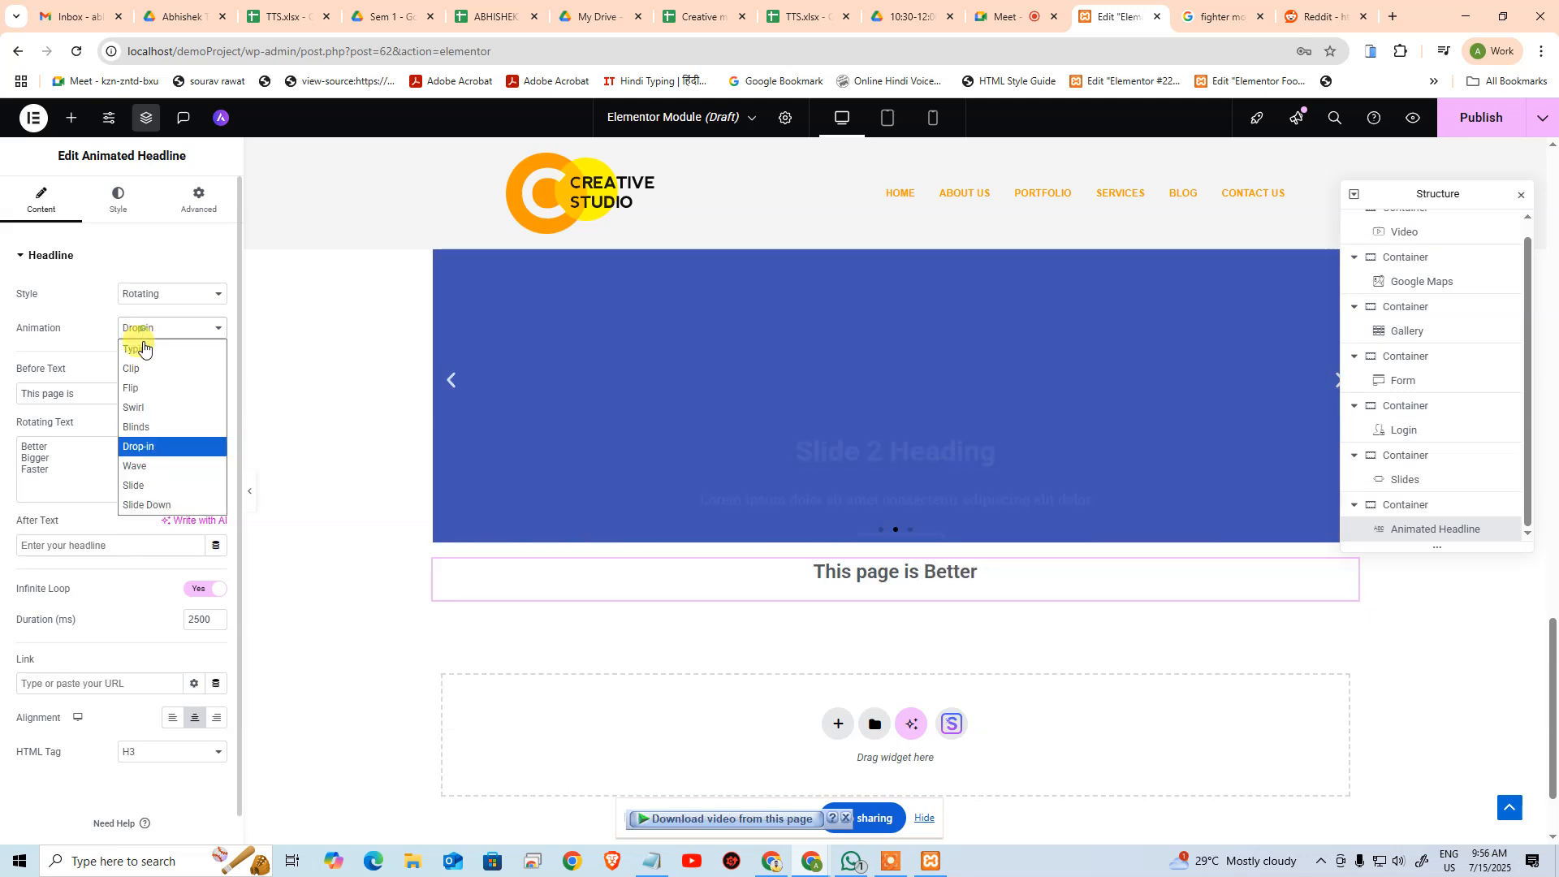
click(158, 465)
click(148, 329)
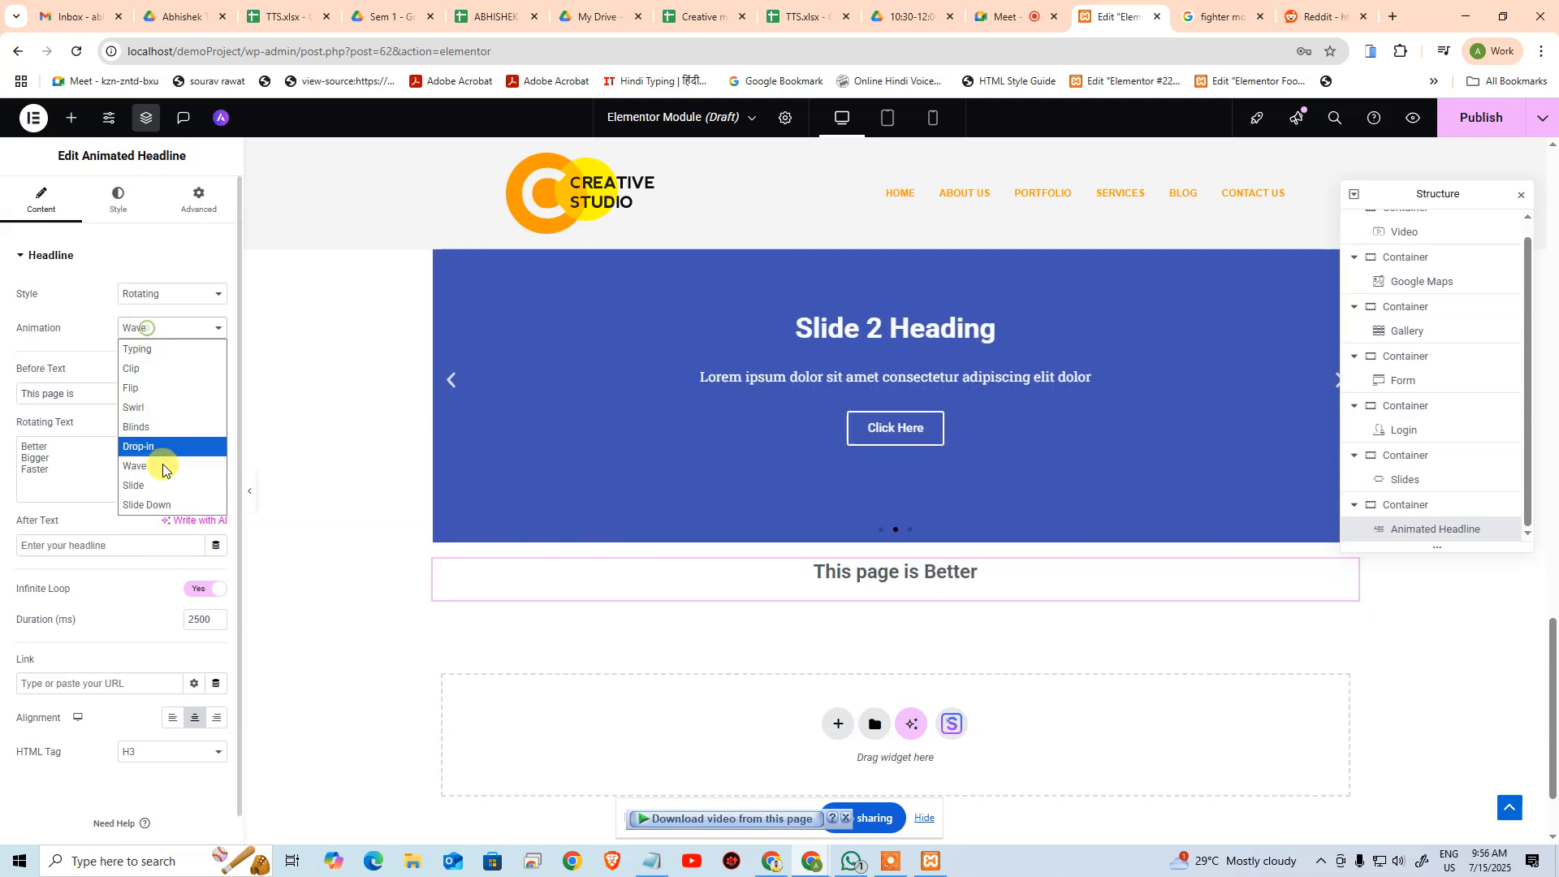
click(154, 349)
Set the animation of the headline's rotating text to Clip
click(155, 331)
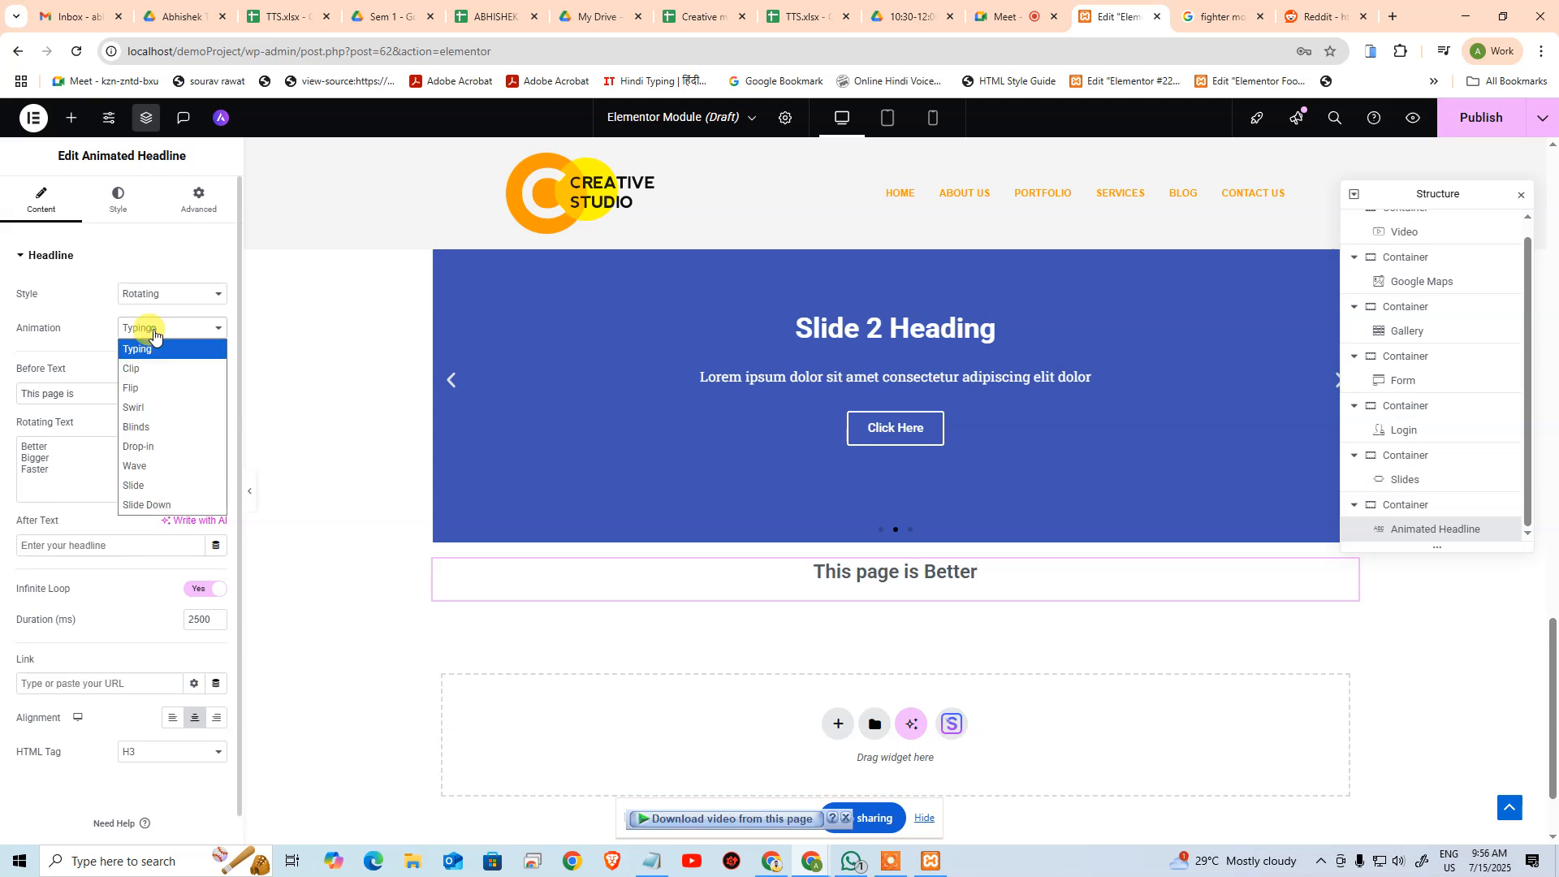
click(154, 371)
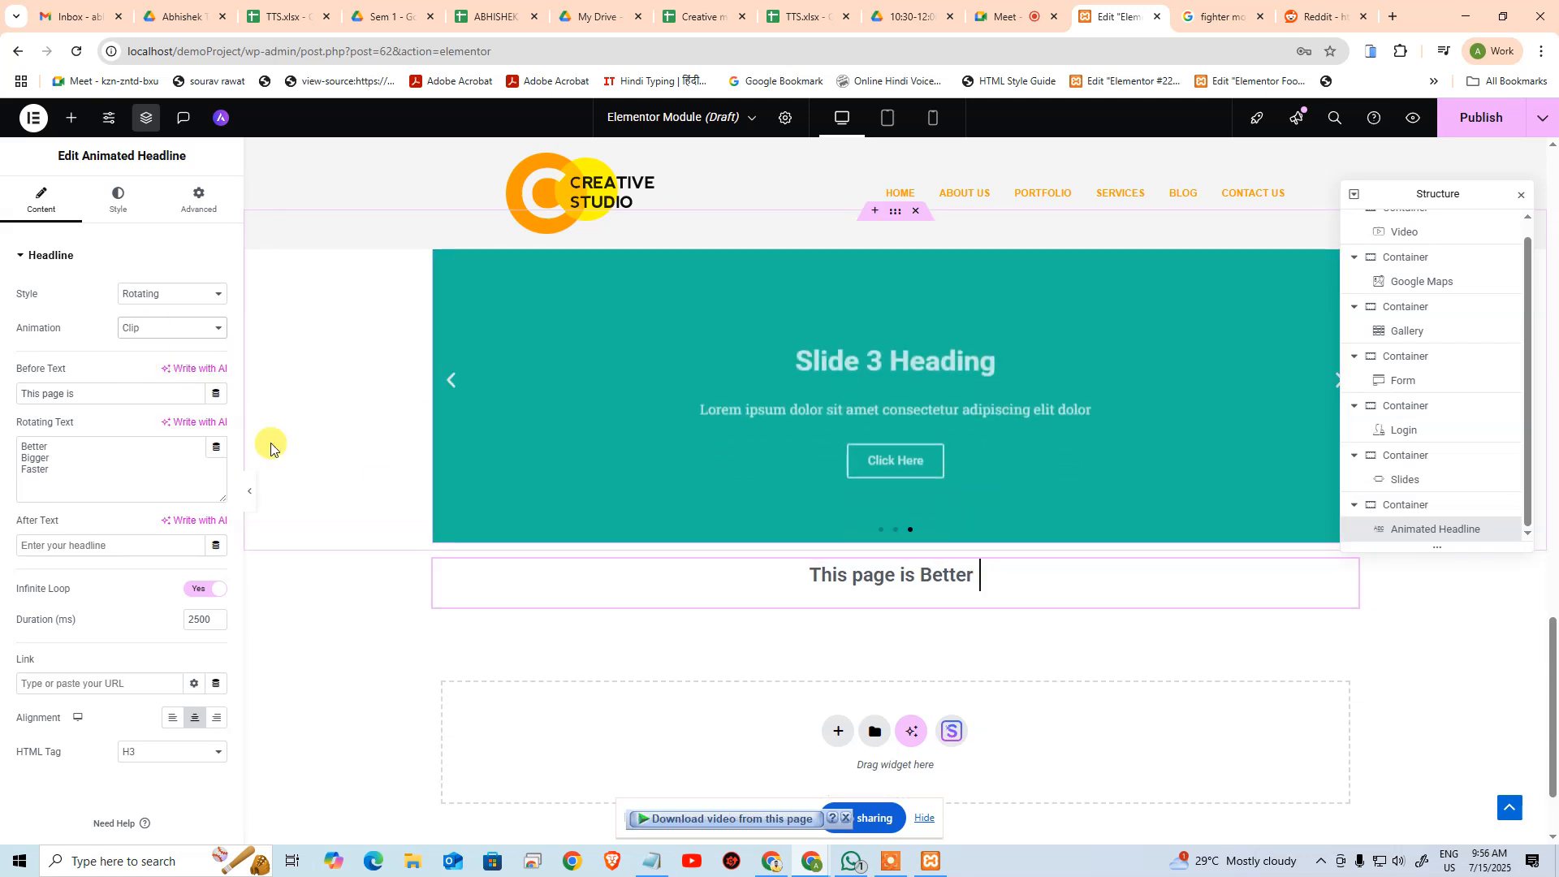
scroll(195, 662, down, 1)
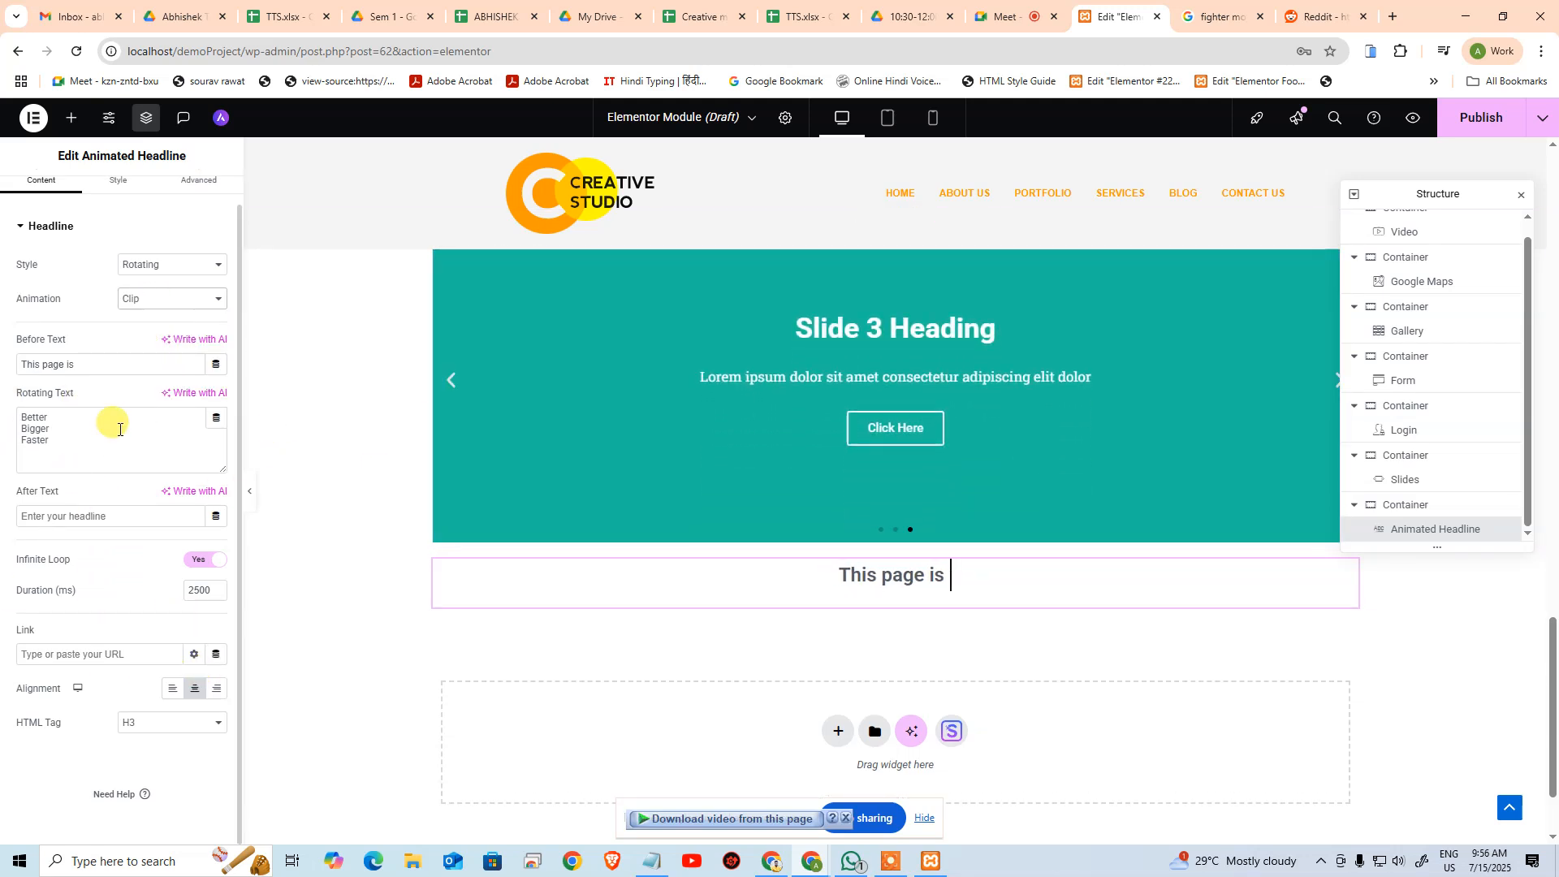
scroll(120, 433, up, 1)
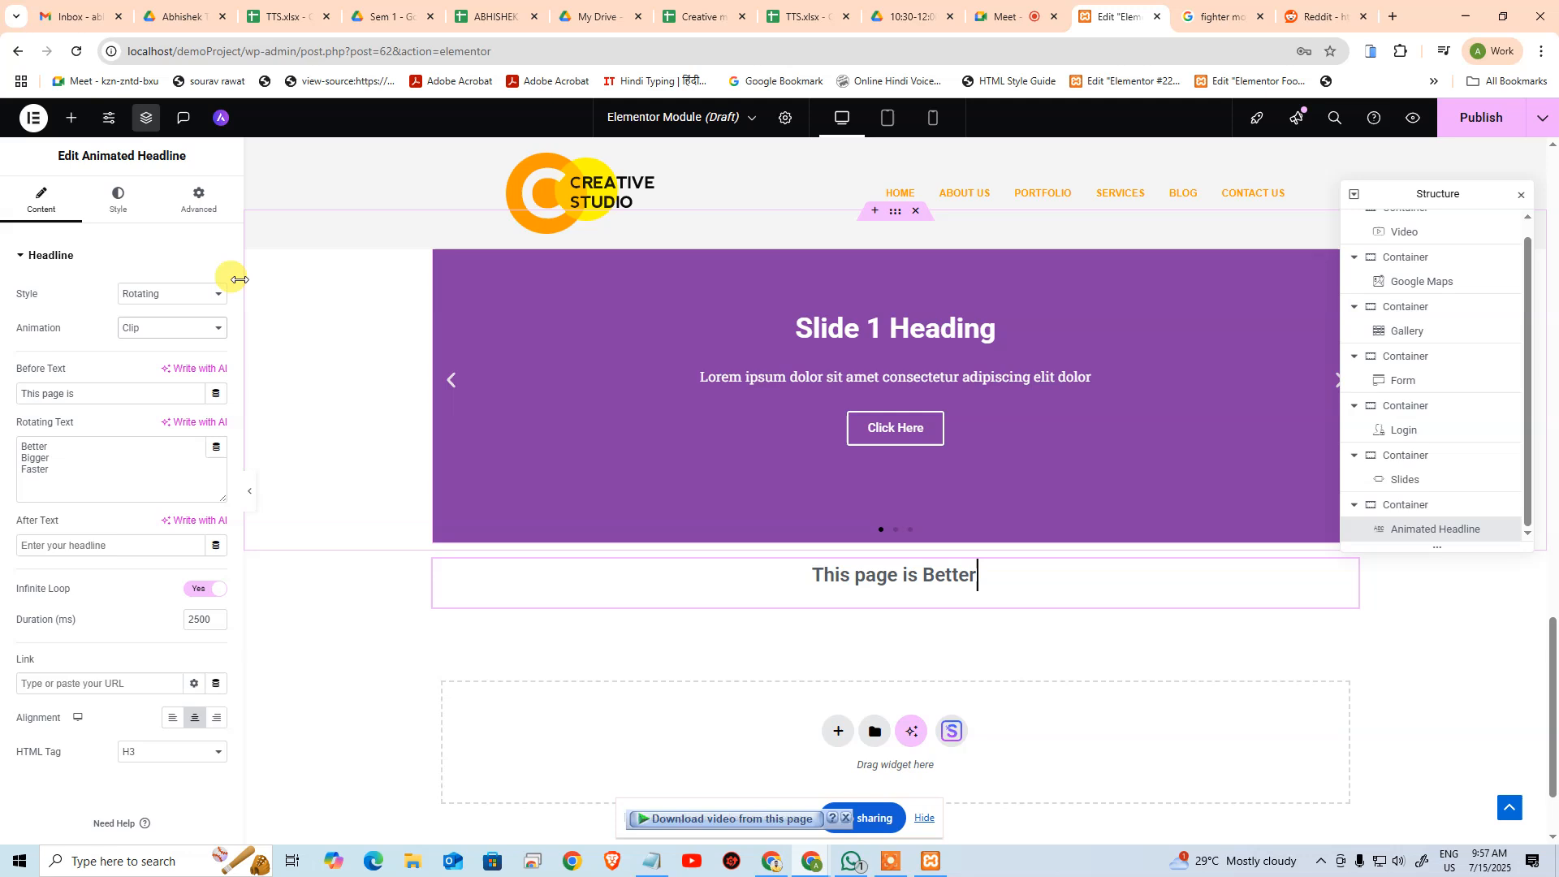
Duplicate the Animated Headline widget's container and delete the Animated Headline widget from the copy
click(1438, 497)
key(ctrl+d)
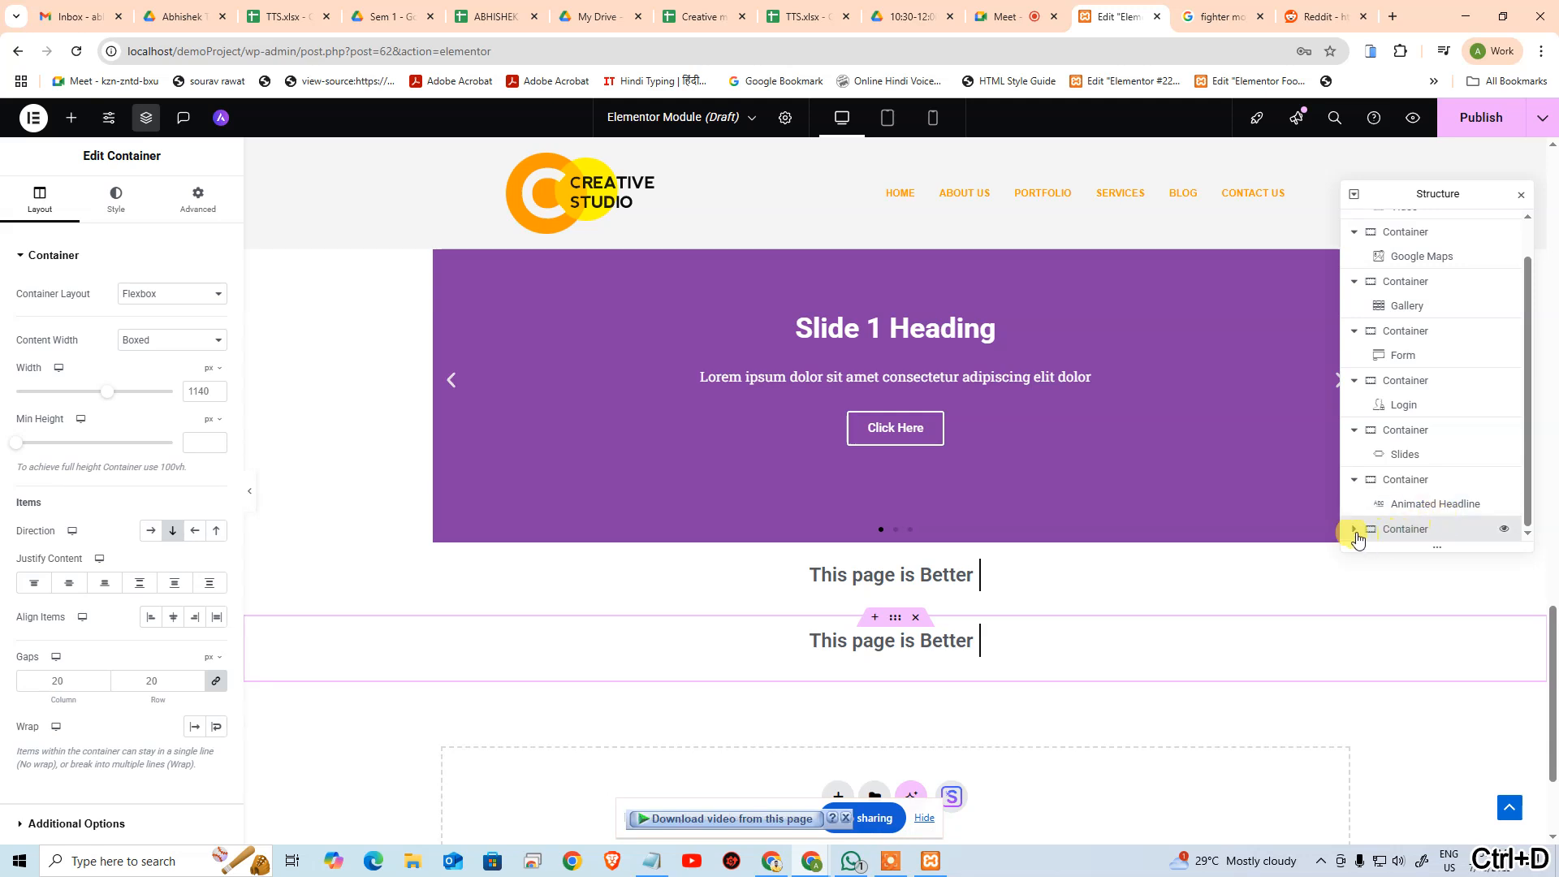
click(1353, 529)
click(1426, 533)
key(Delete)
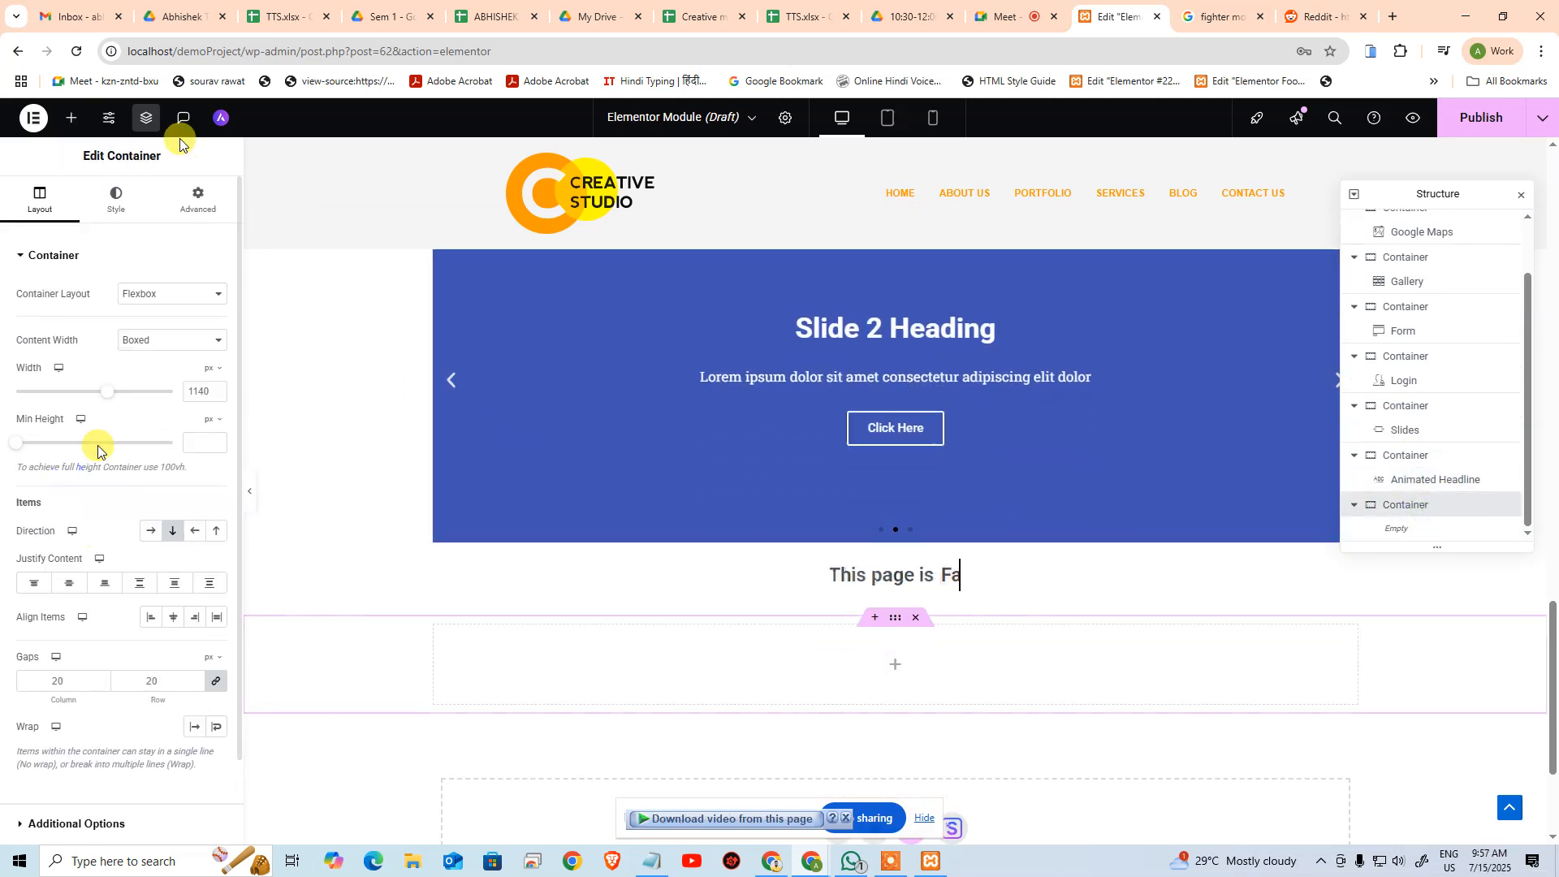
Add a Hotspot widget to the empty container below the animated headline
click(68, 120)
scroll(63, 616, down, 10)
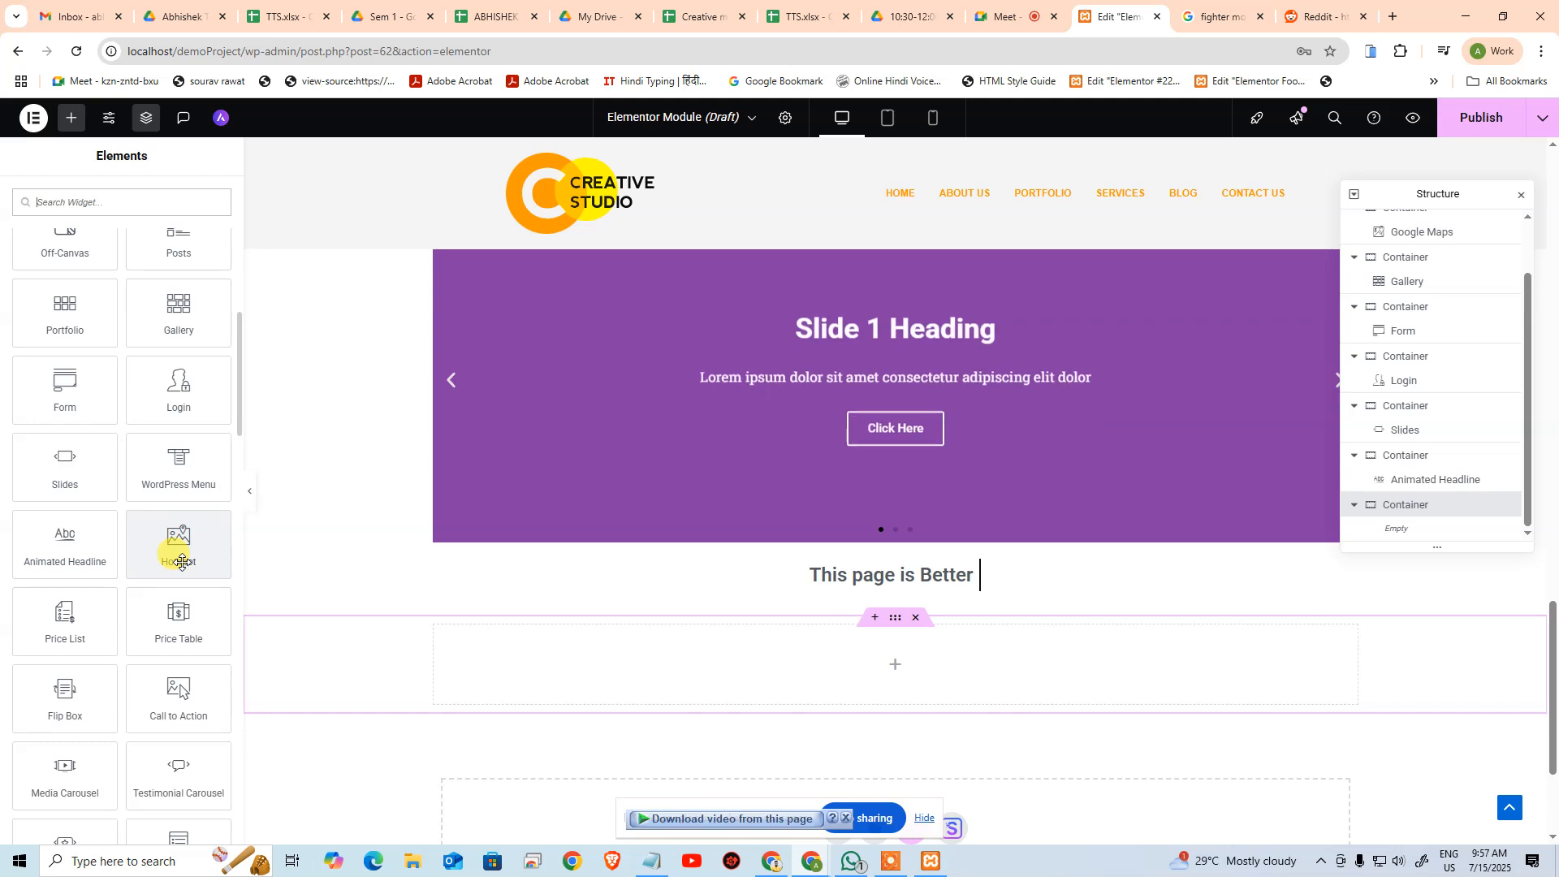
drag(182, 561, 918, 672)
scroll(806, 646, down, 4)
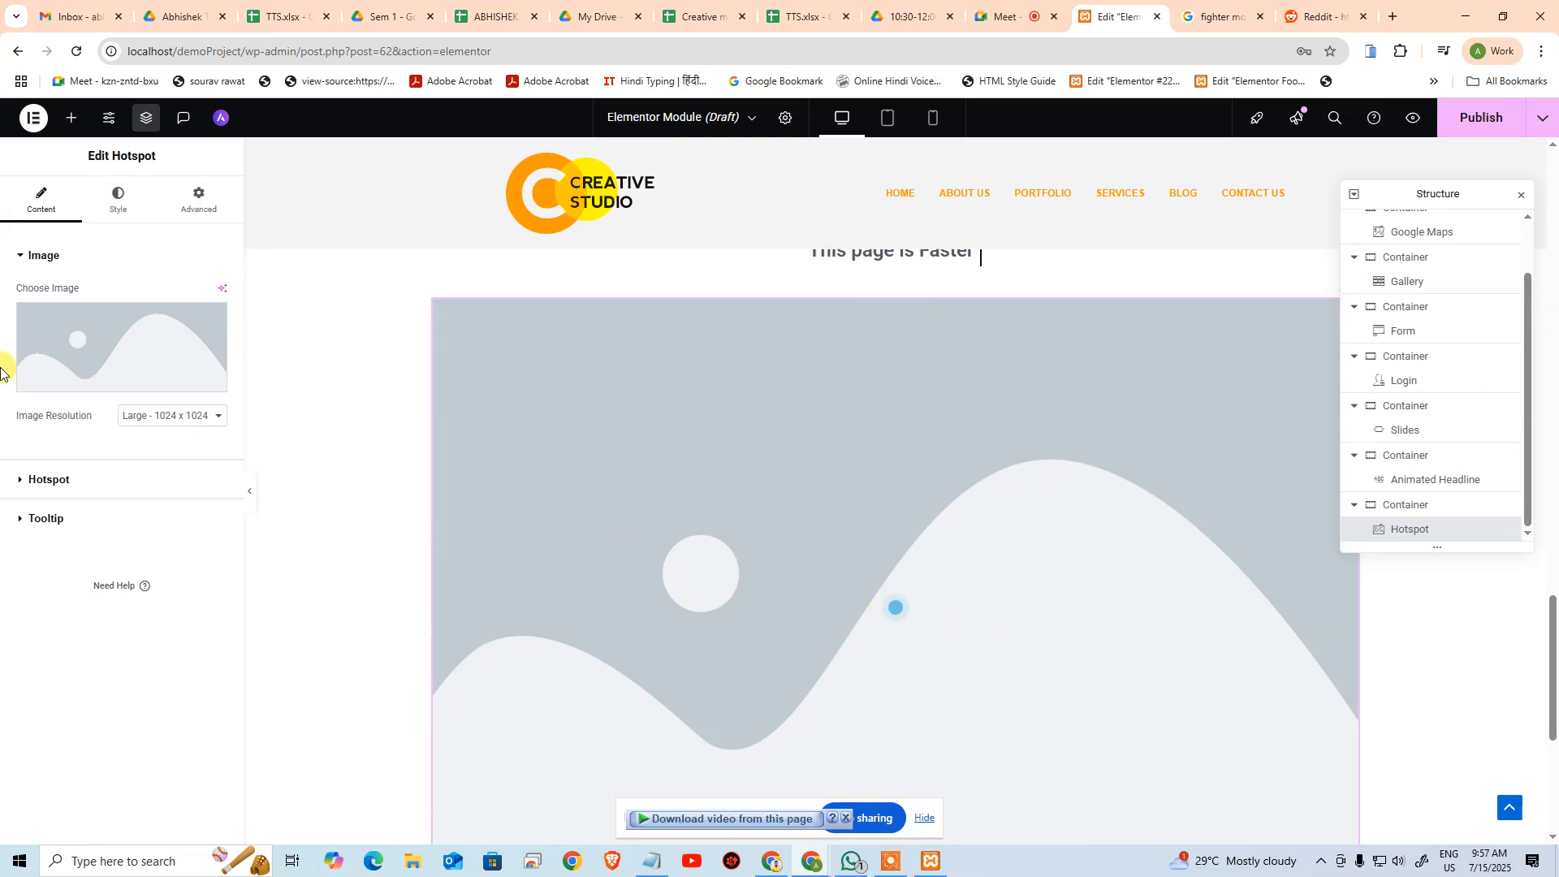
Set the hotspot widget's image to the Fighter movie poster from the media library
click(101, 377)
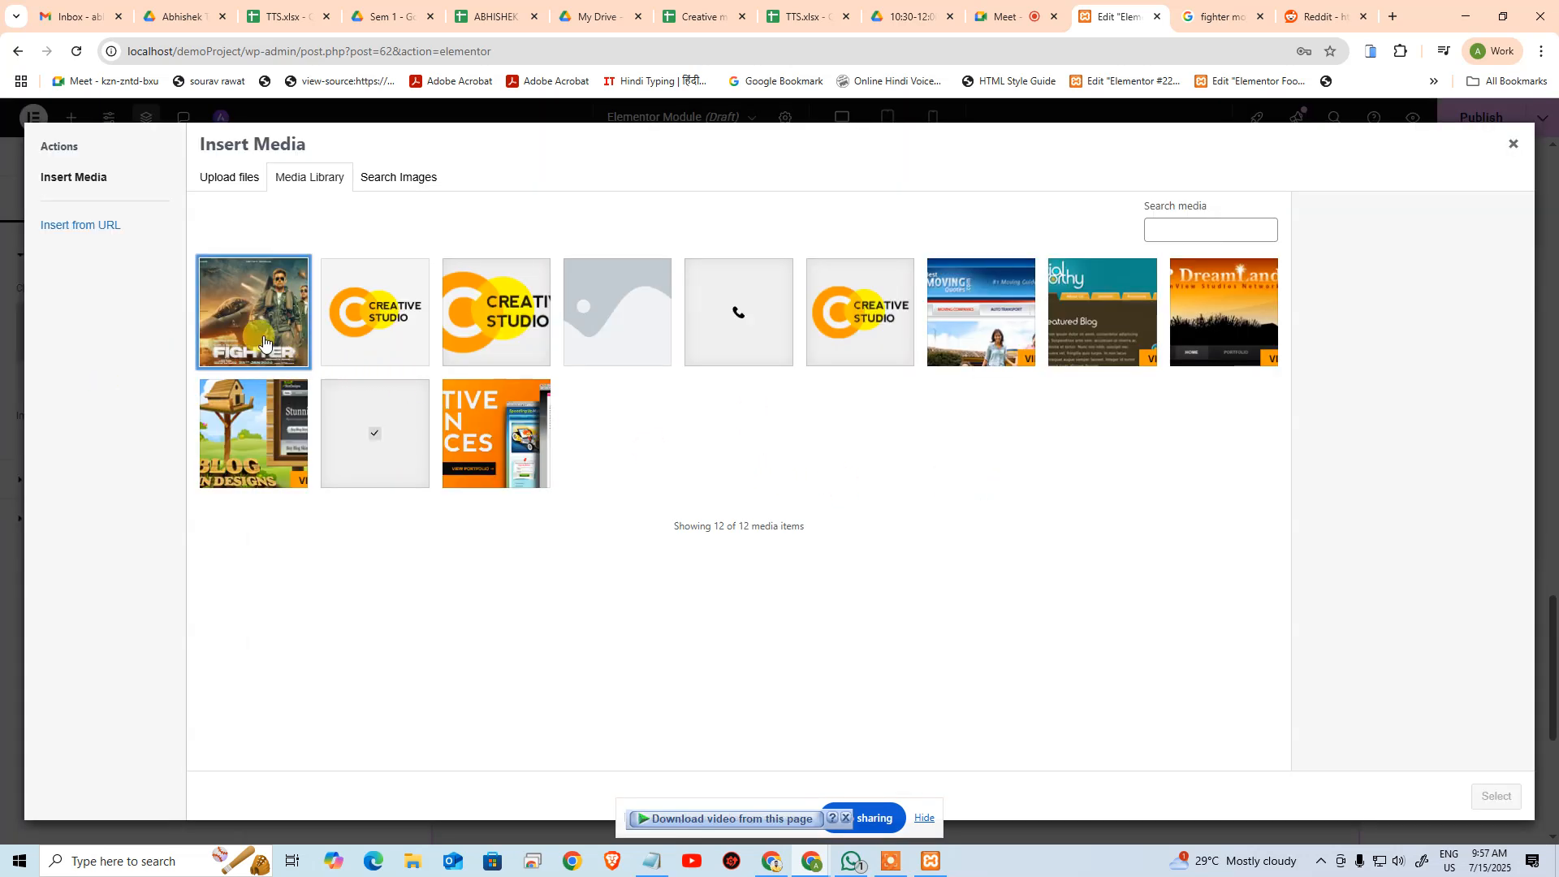
click(264, 341)
click(1497, 797)
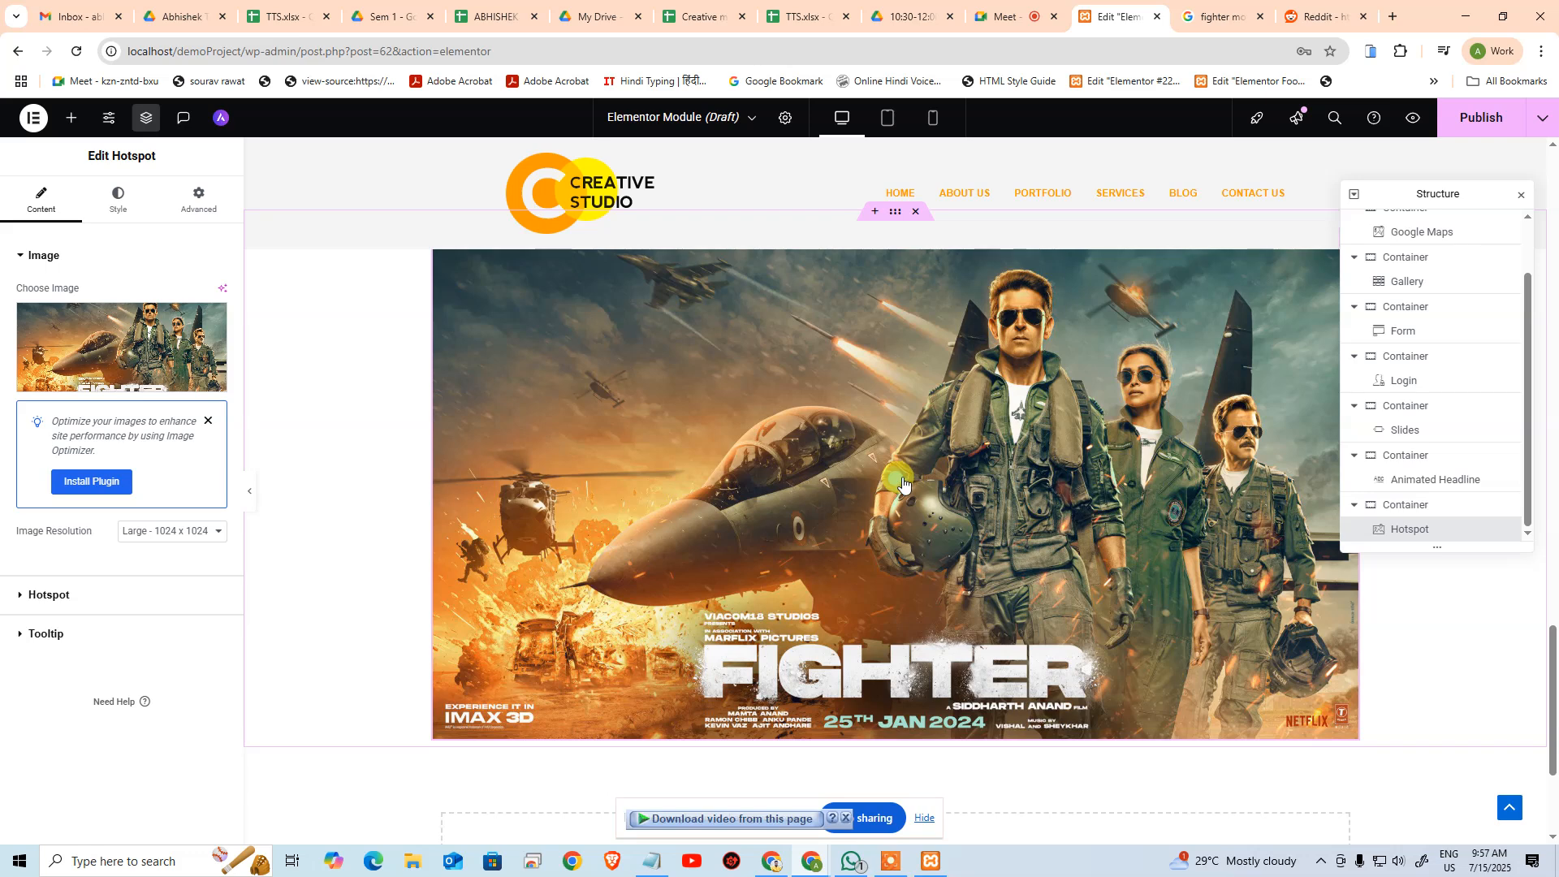
Place the first hotspot on the jet's nose with a horizontal offset of 17 and a vertical offset of 69
click(81, 595)
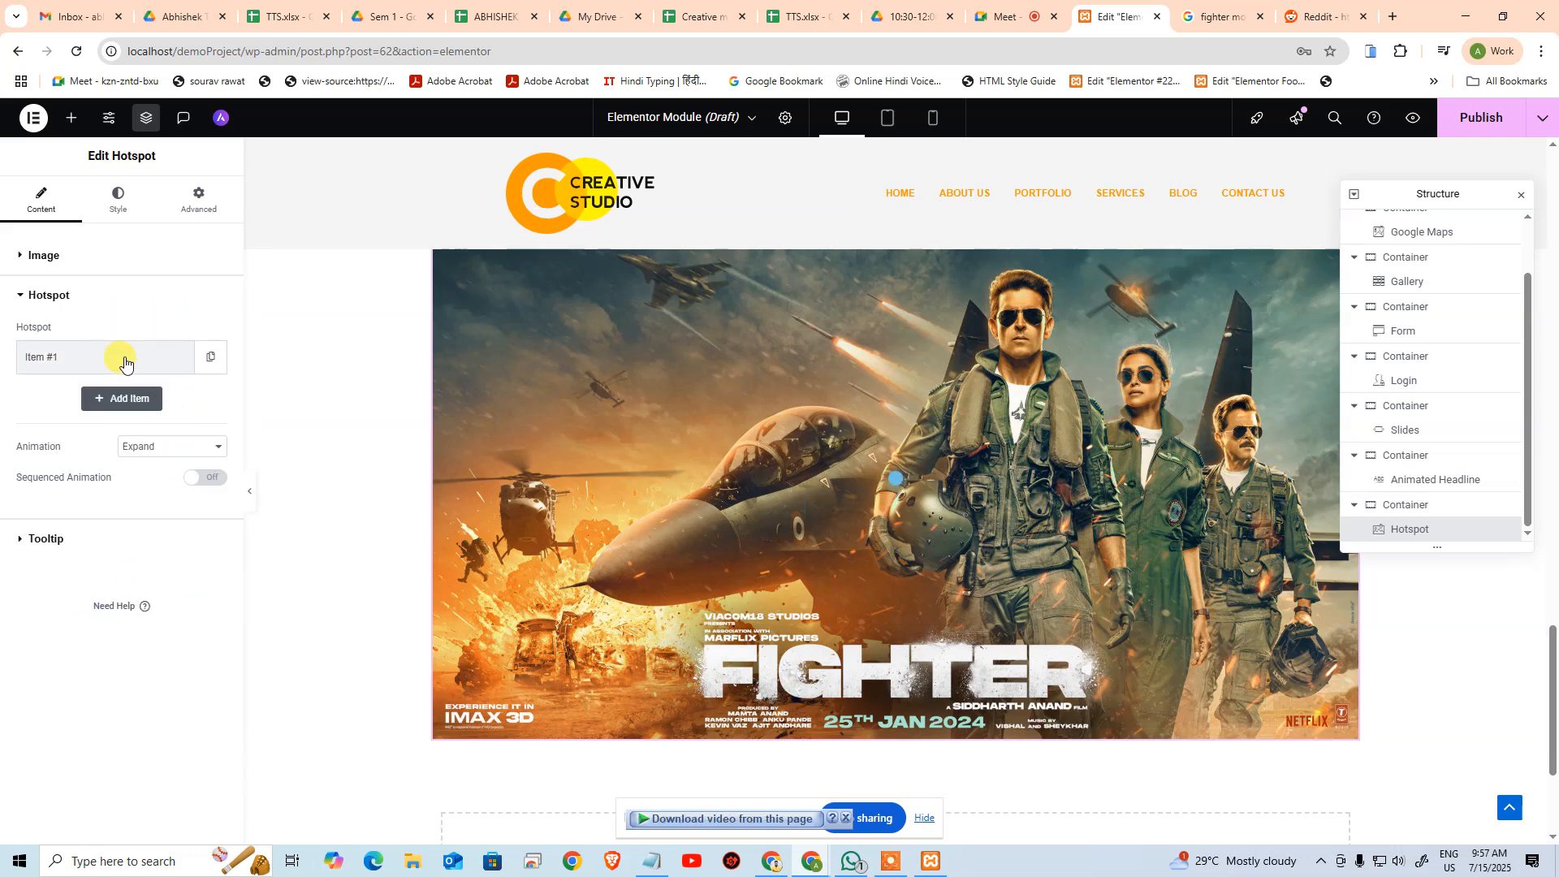
click(124, 360)
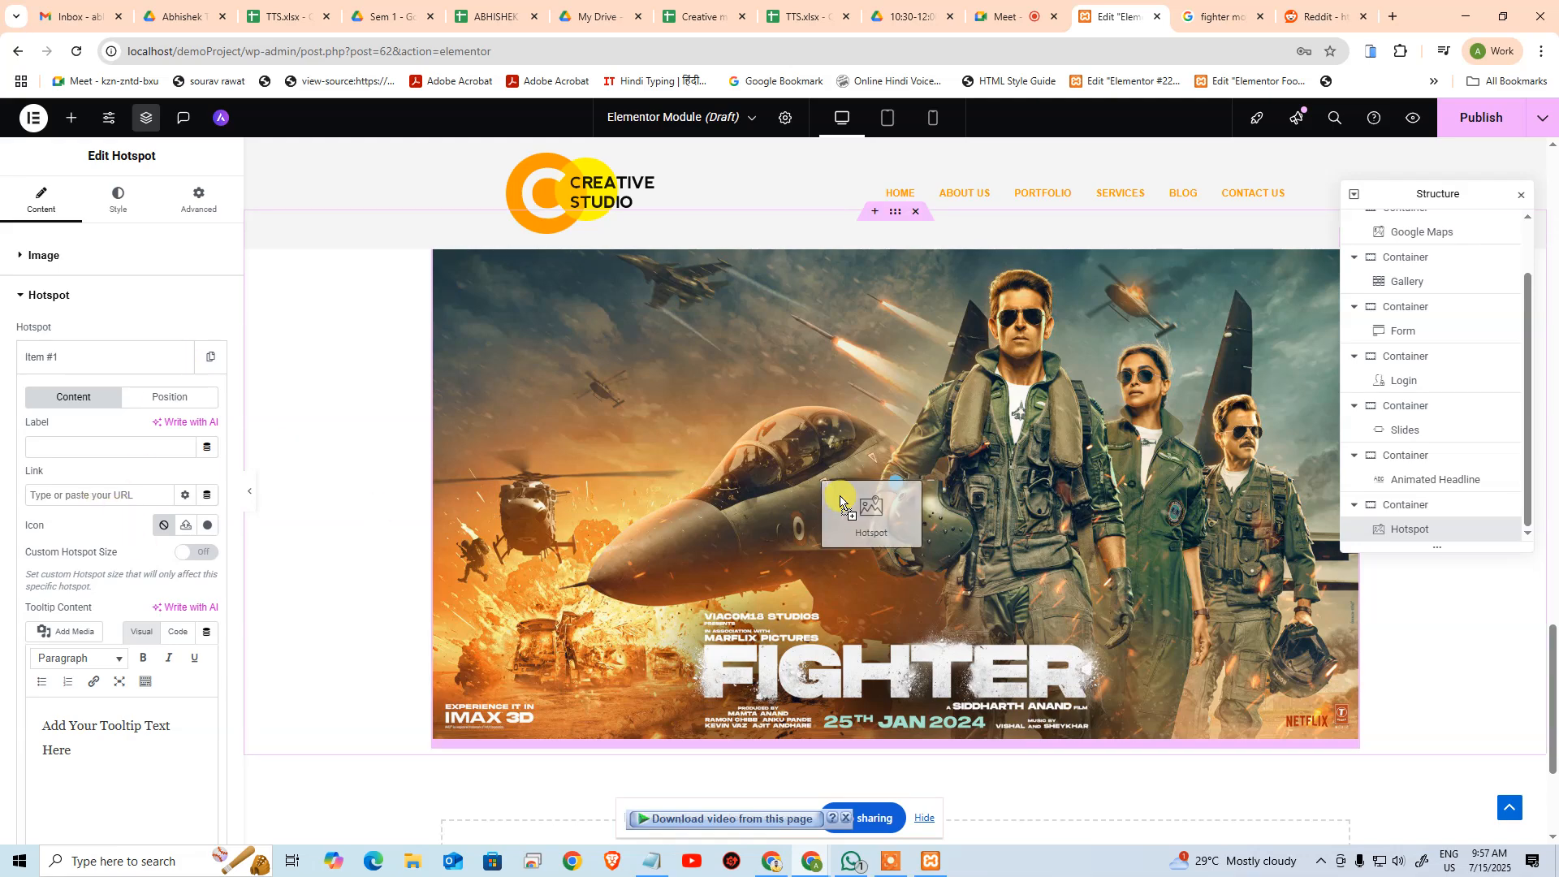
click(897, 487)
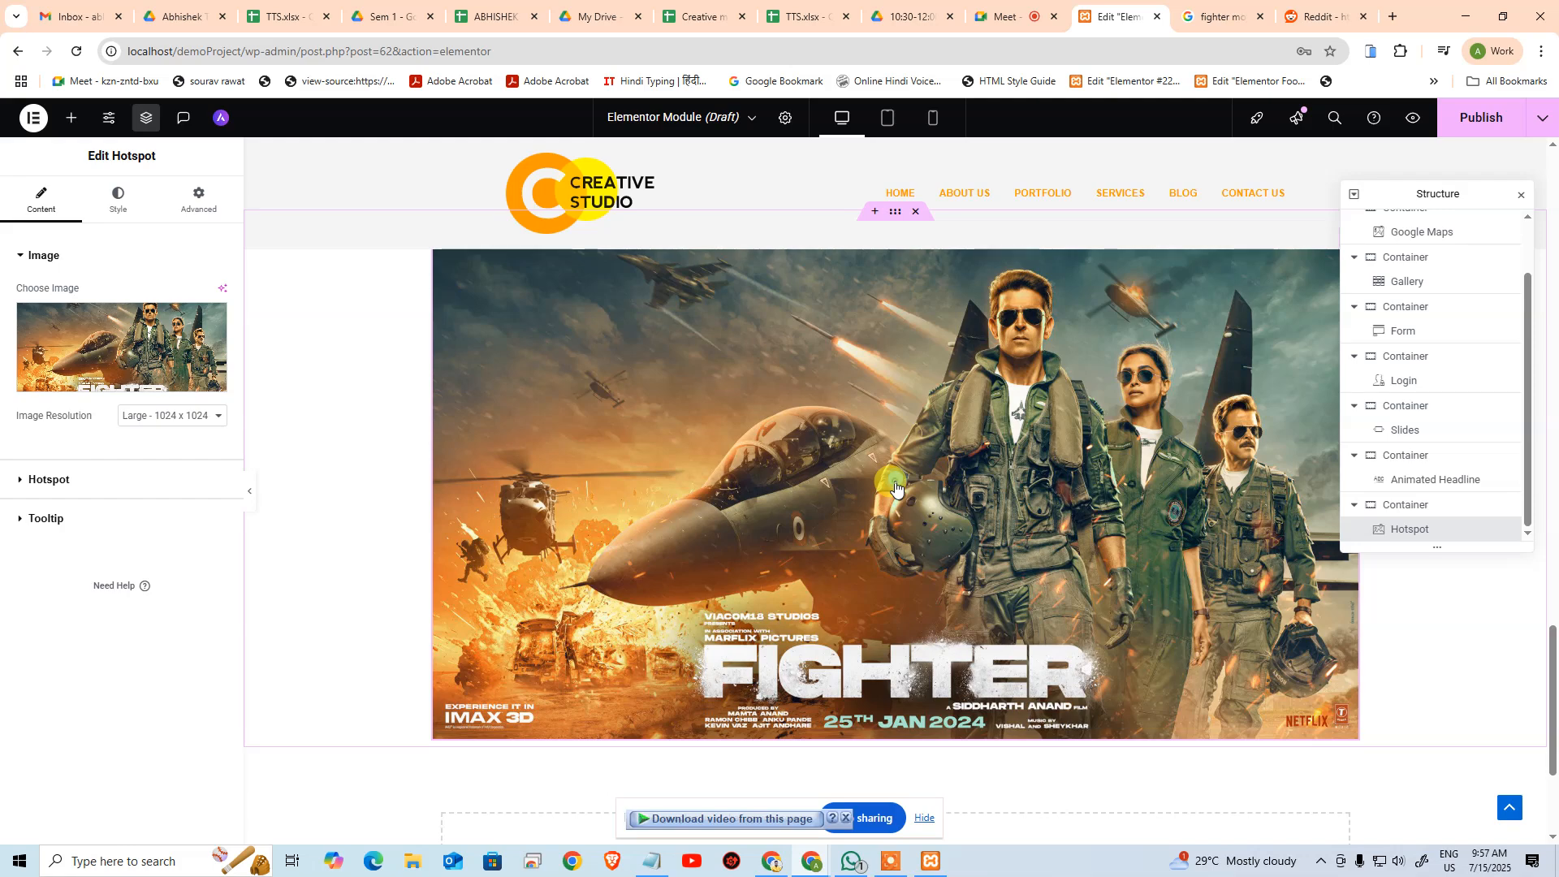
click(81, 596)
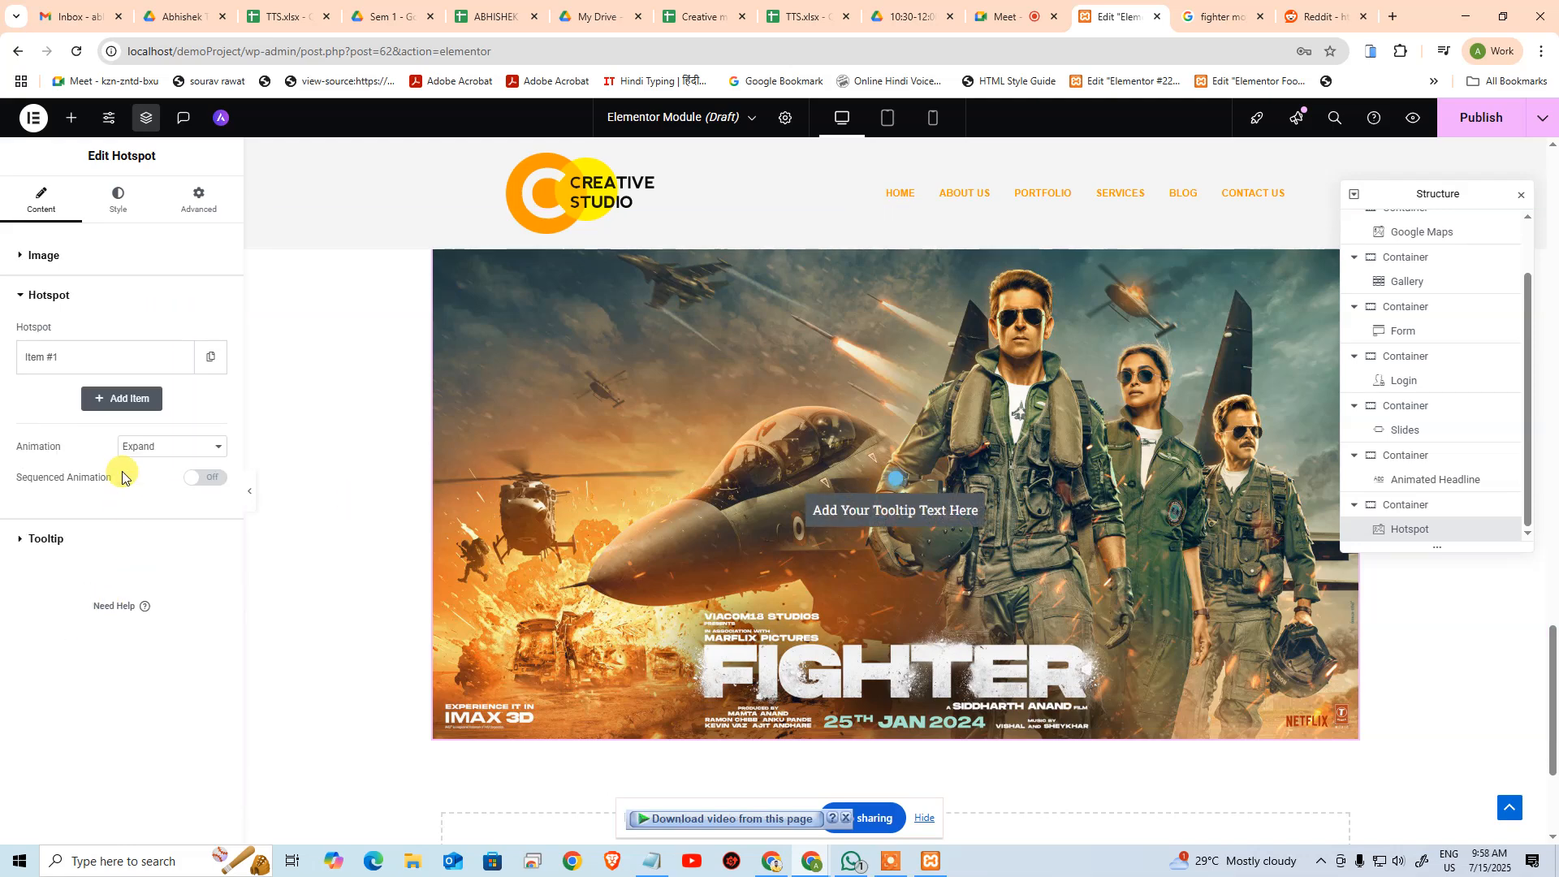
click(60, 370)
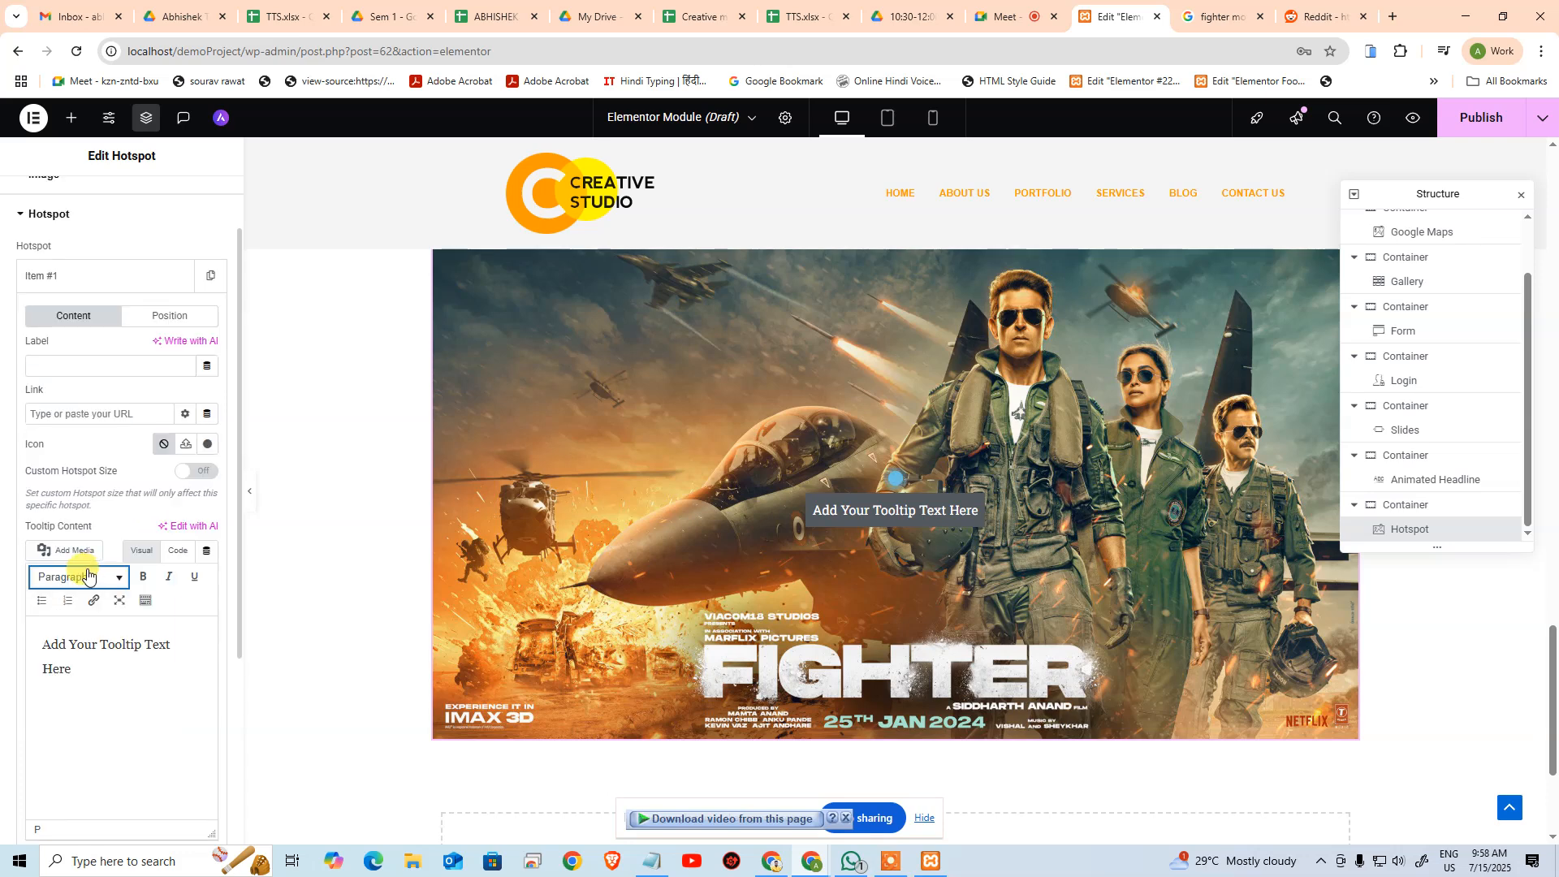
scroll(149, 455, down, 2)
click(160, 237)
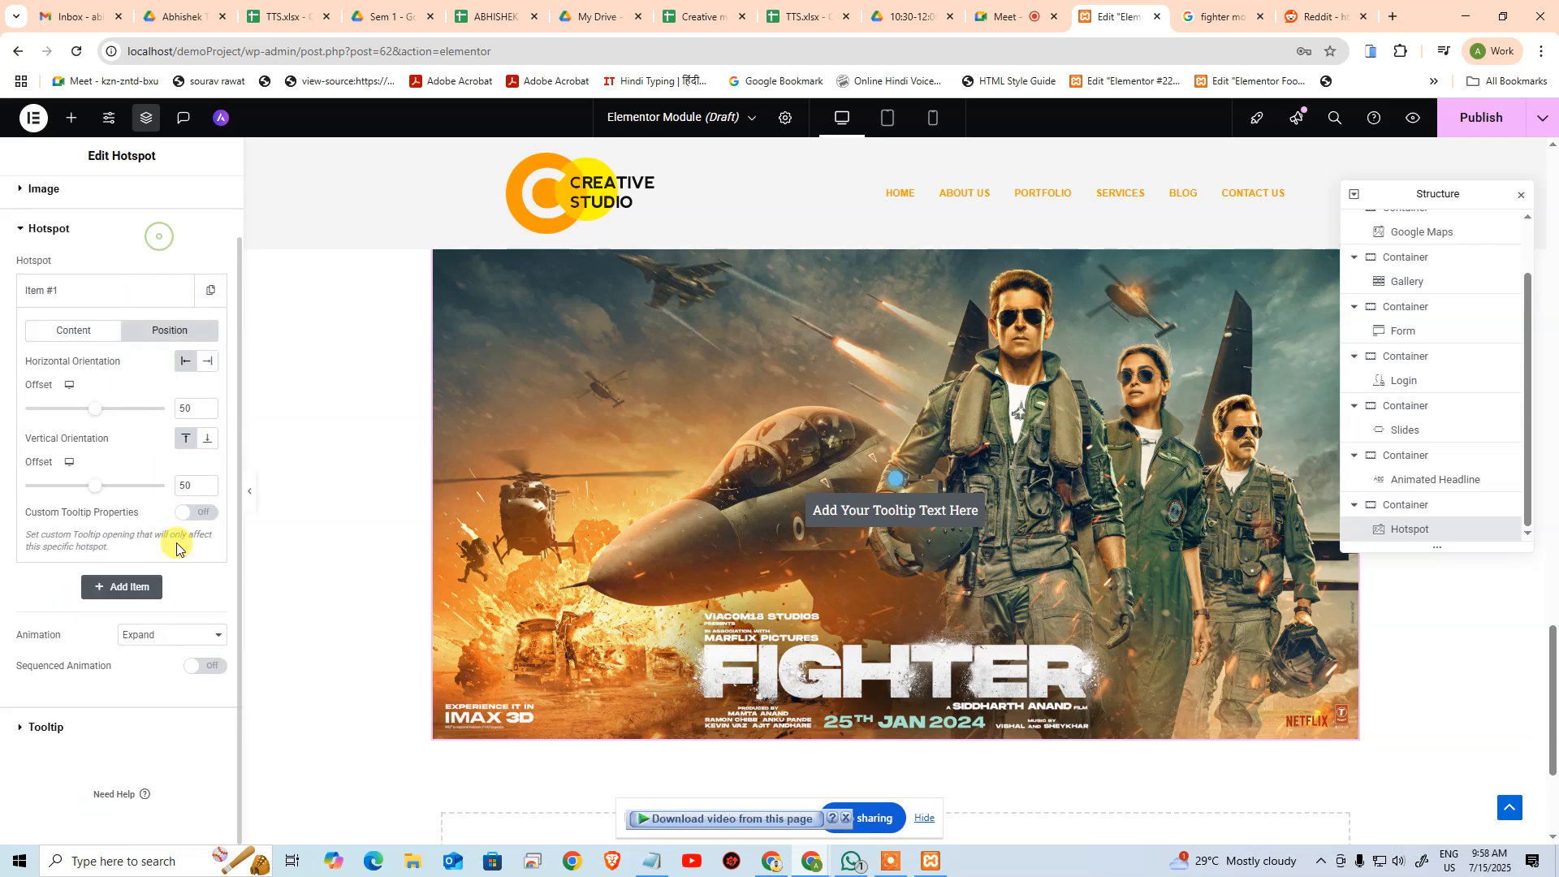
drag(97, 416, 50, 420)
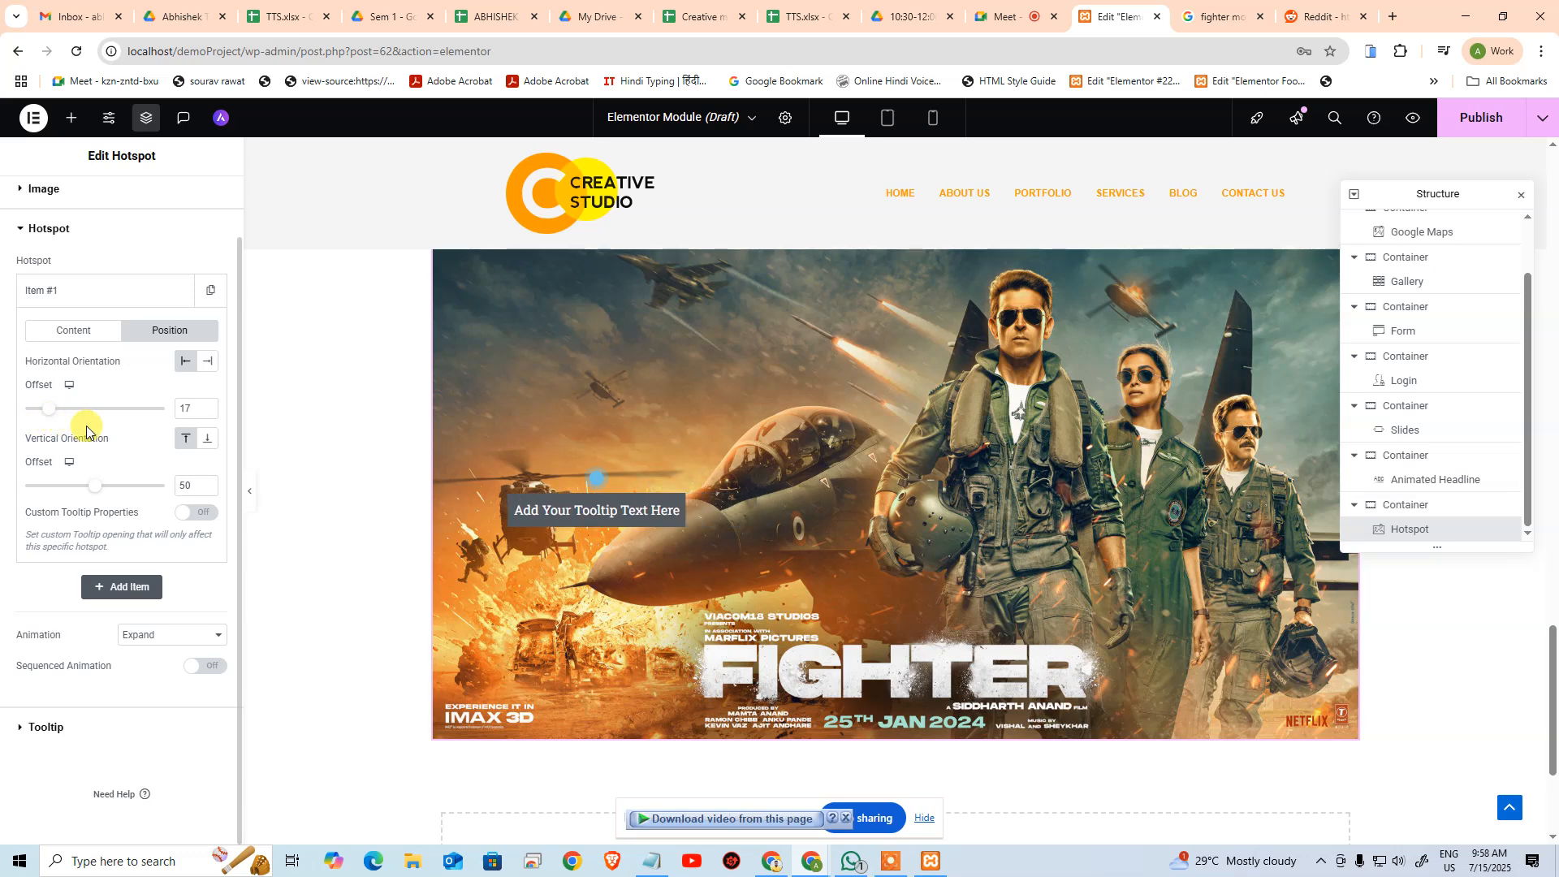
mouse_move(92, 493)
mouse_down()
mouse_move(73, 484)
mouse_move(121, 484)
mouse_up()
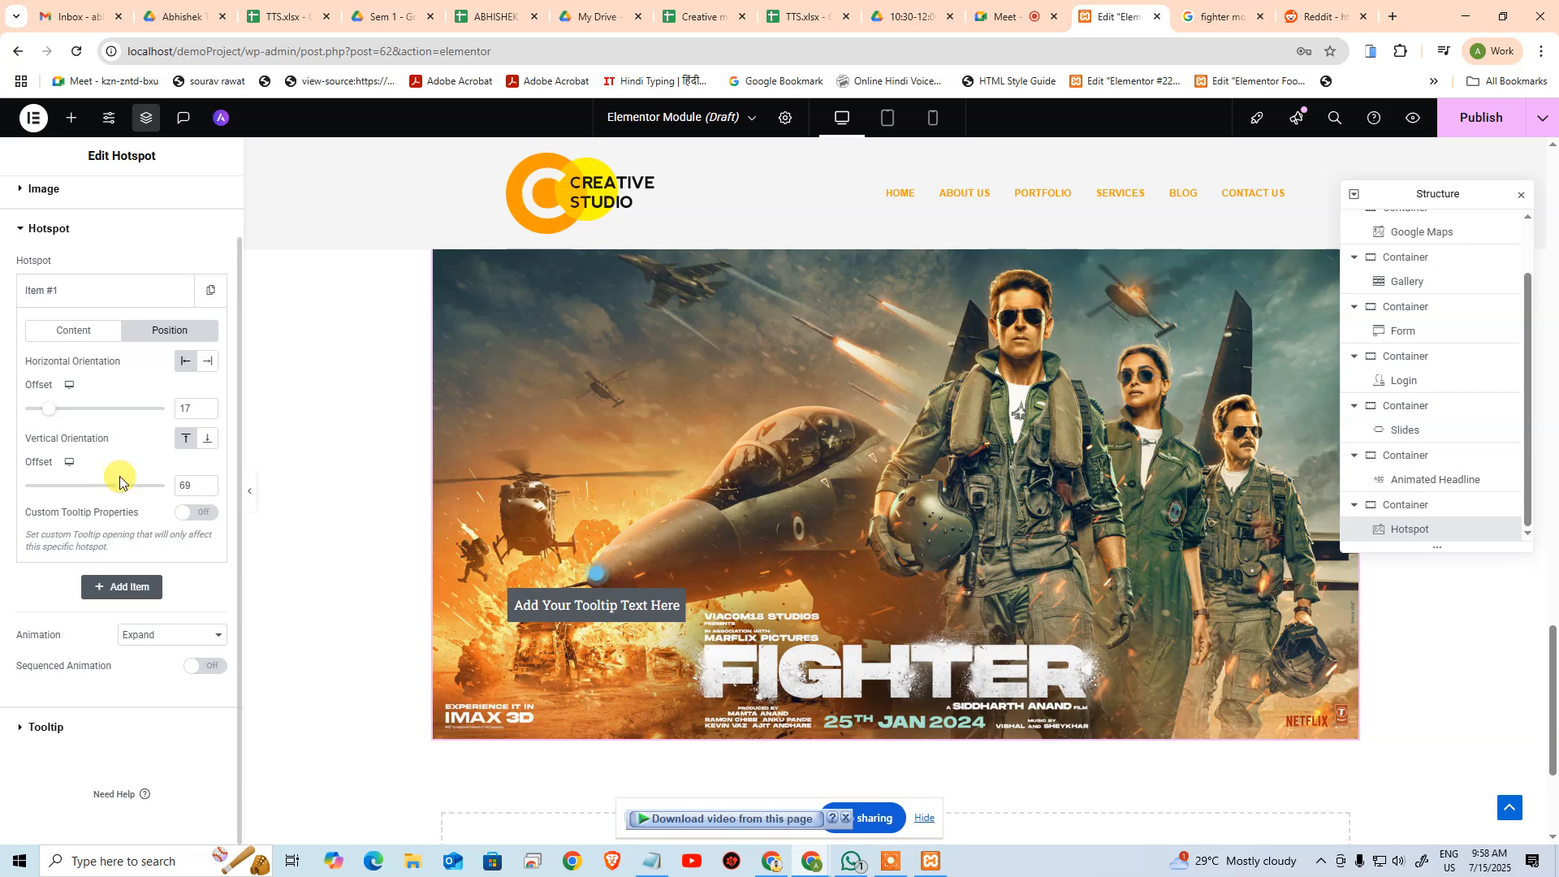
click(123, 299)
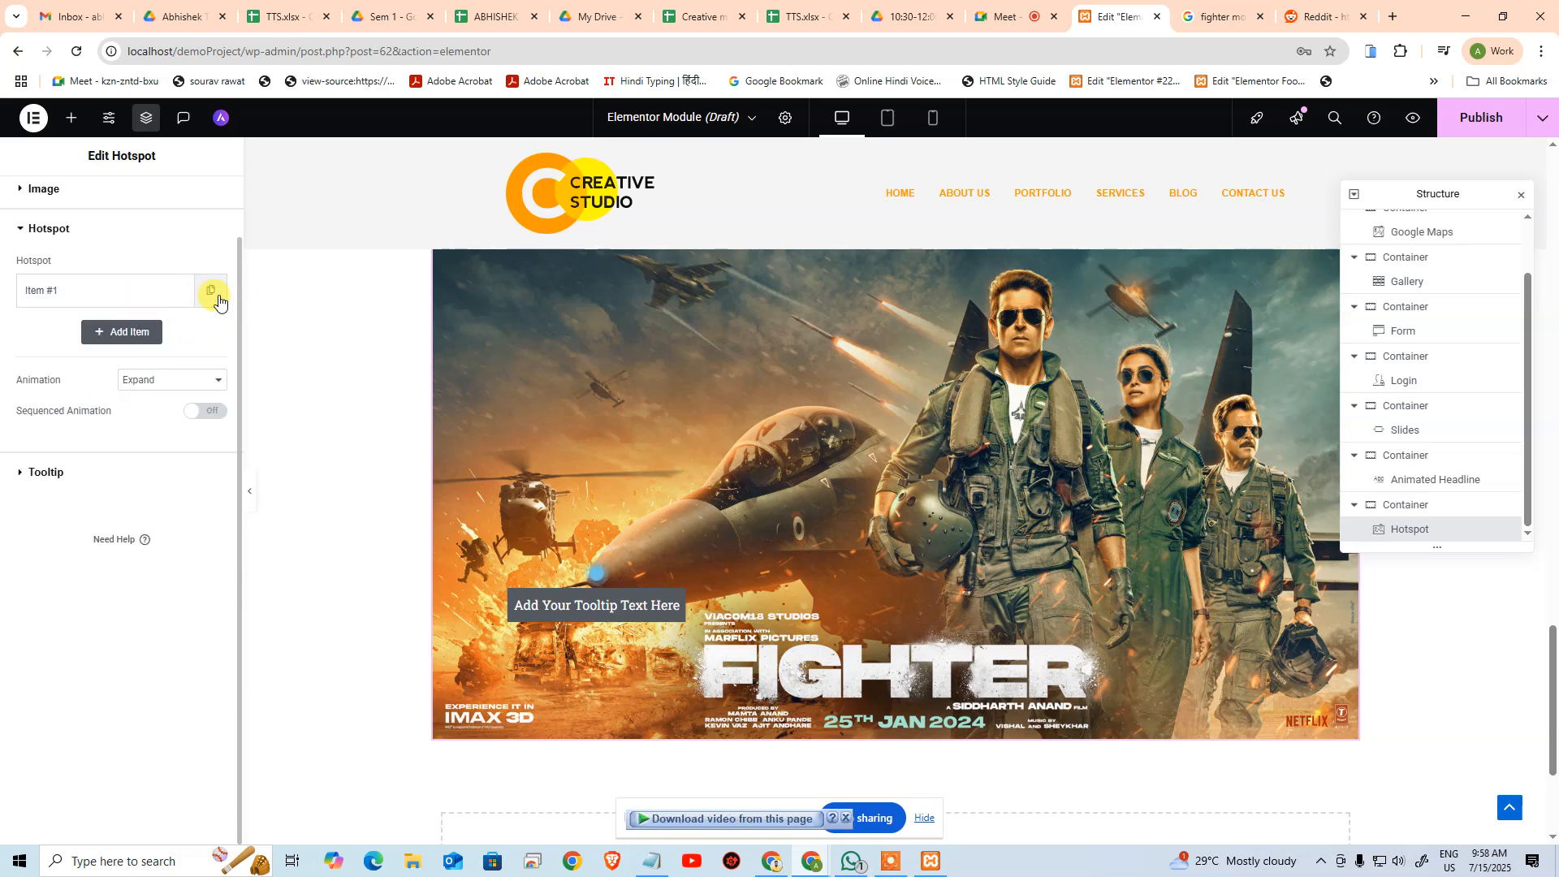
Duplicate the first hotspot and move the copy onto the front man's face, with a vertical offset of about 14
scroll(202, 338, up, 1)
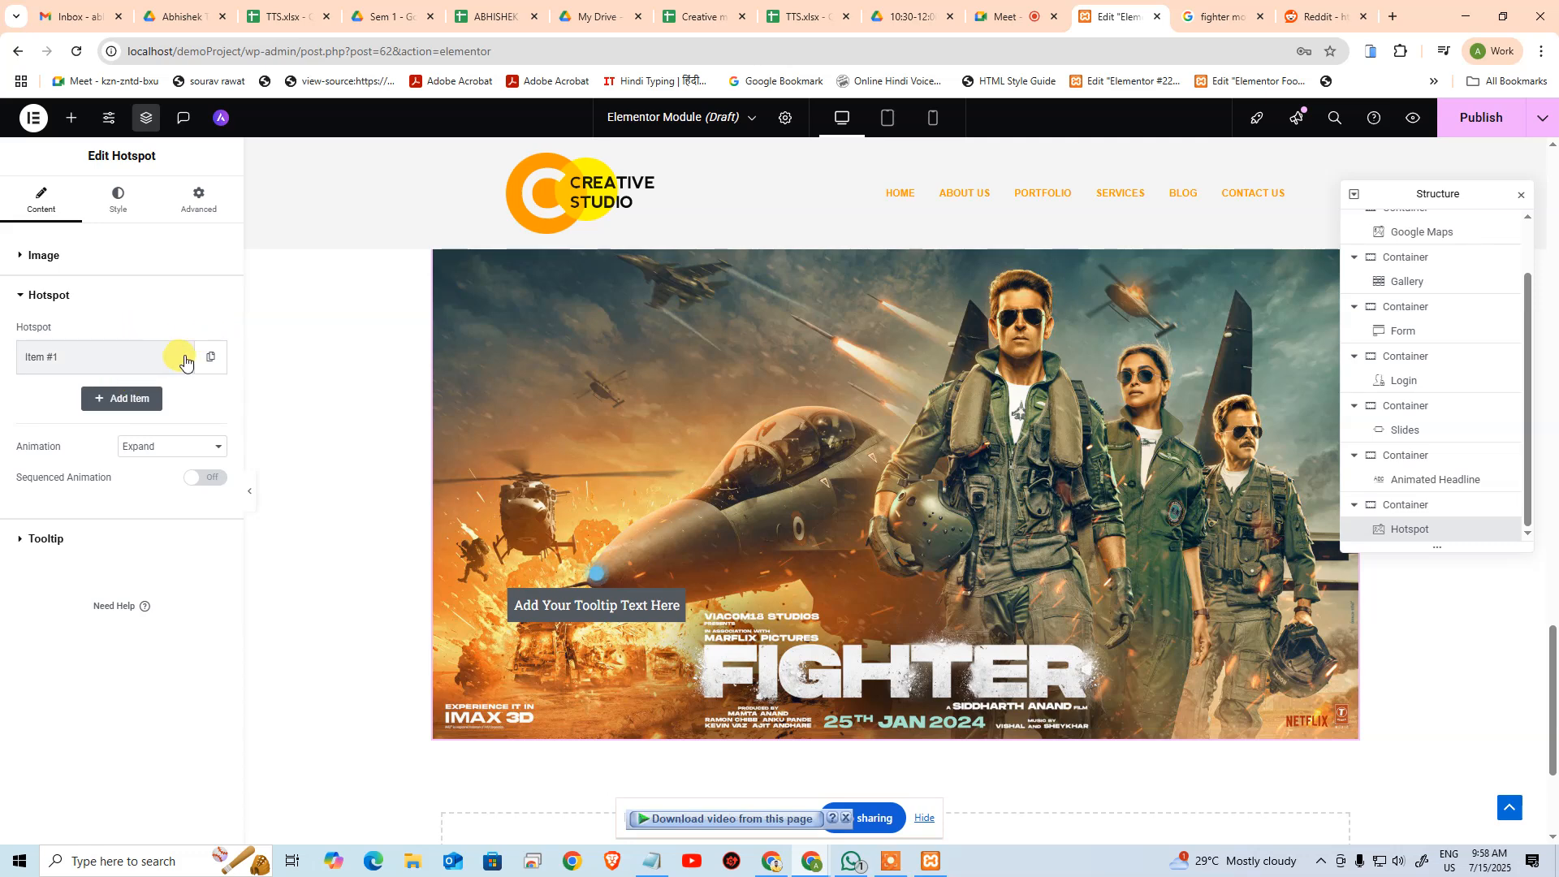
click(208, 357)
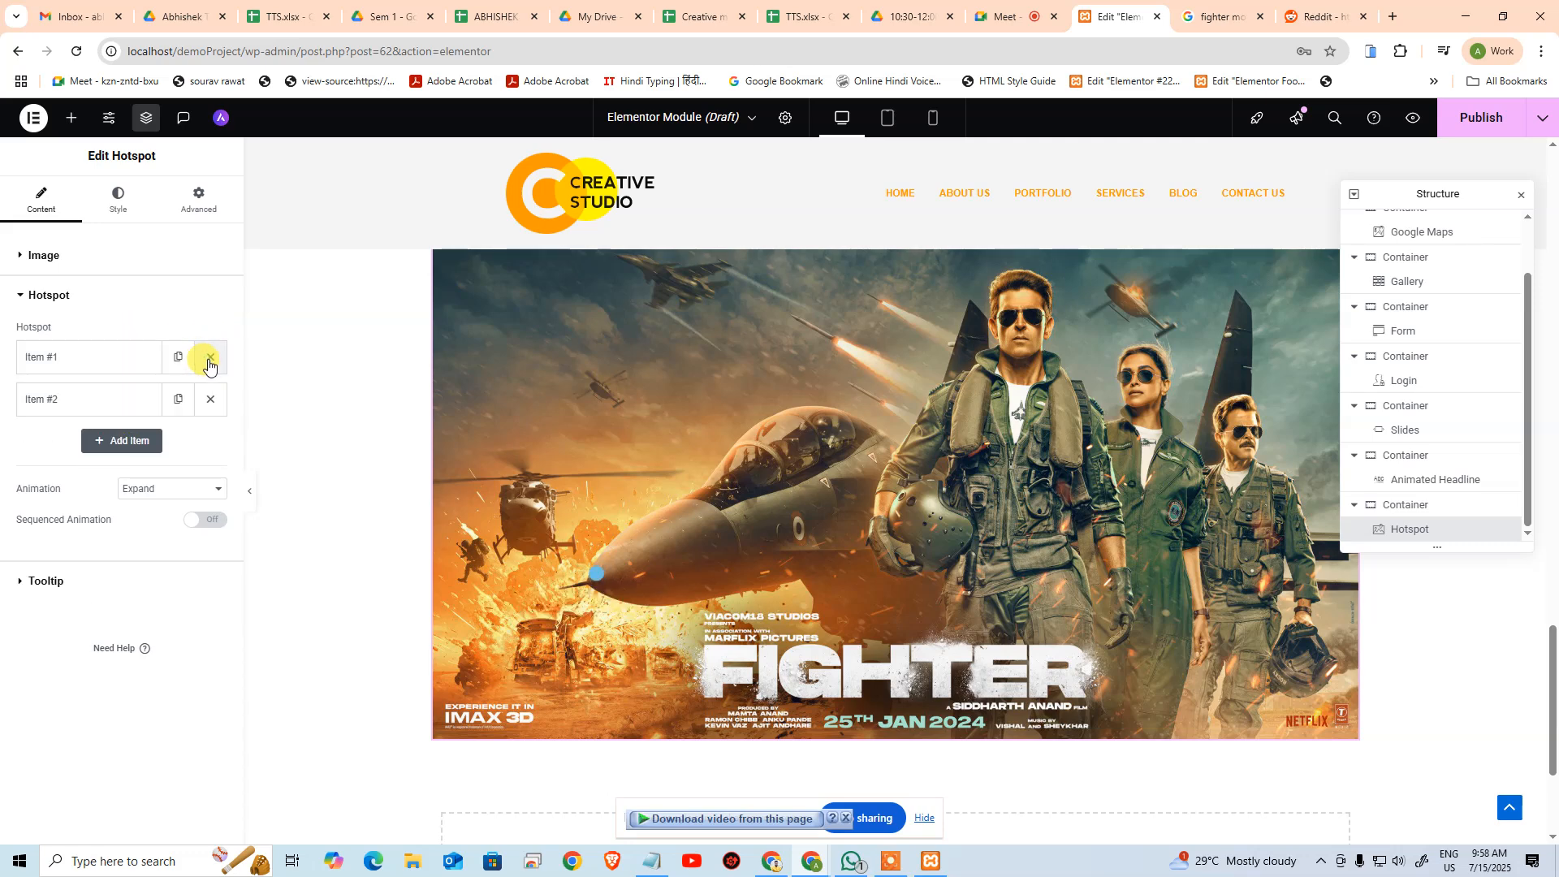
click(89, 399)
click(150, 439)
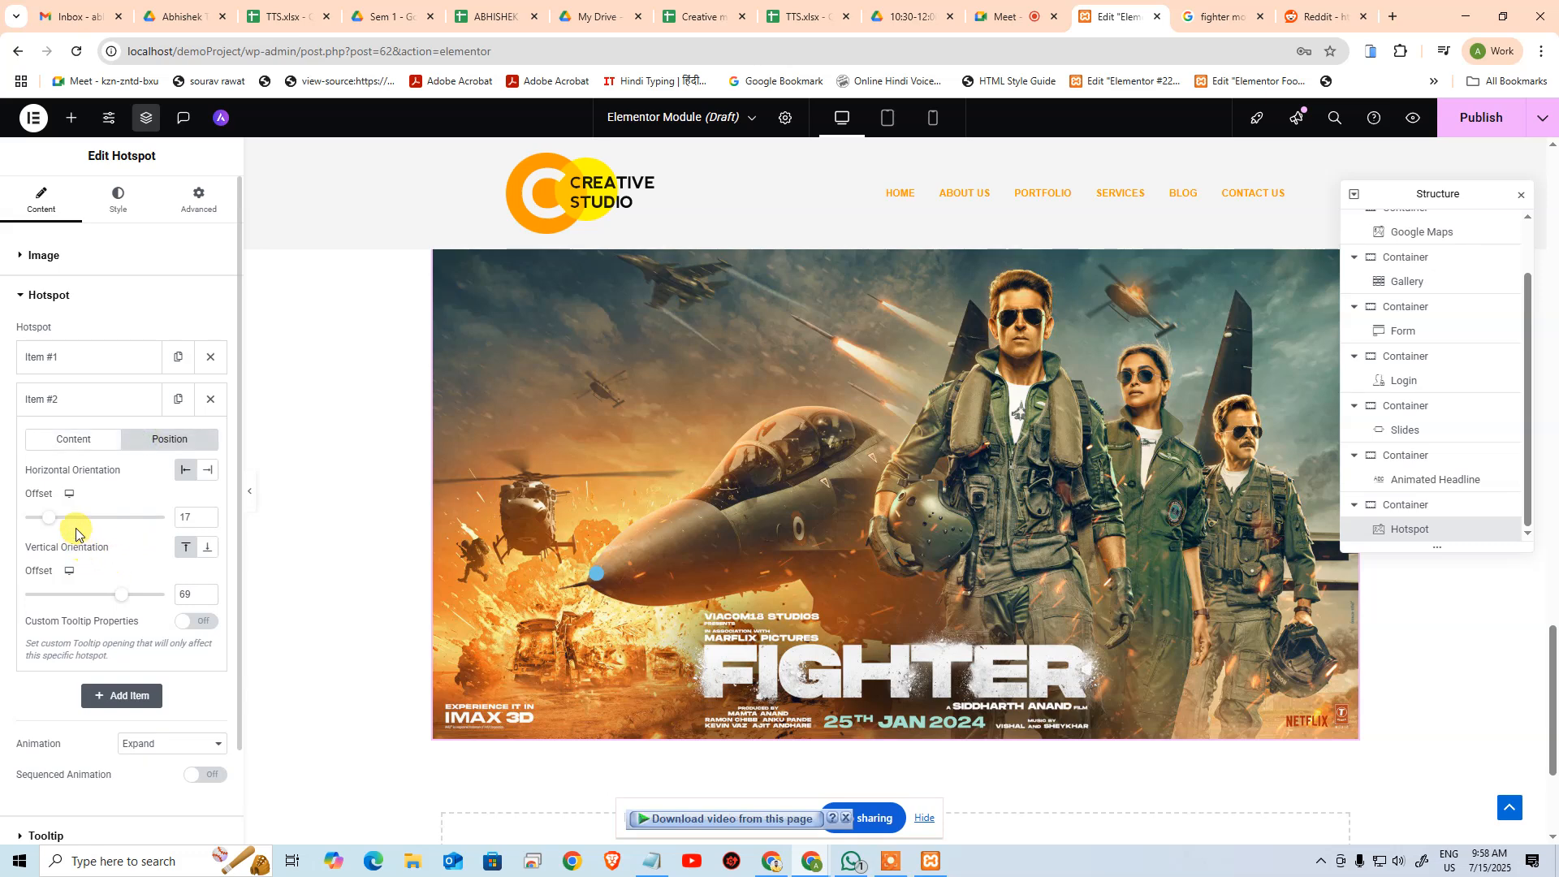
drag(51, 516, 111, 517)
drag(122, 599, 50, 593)
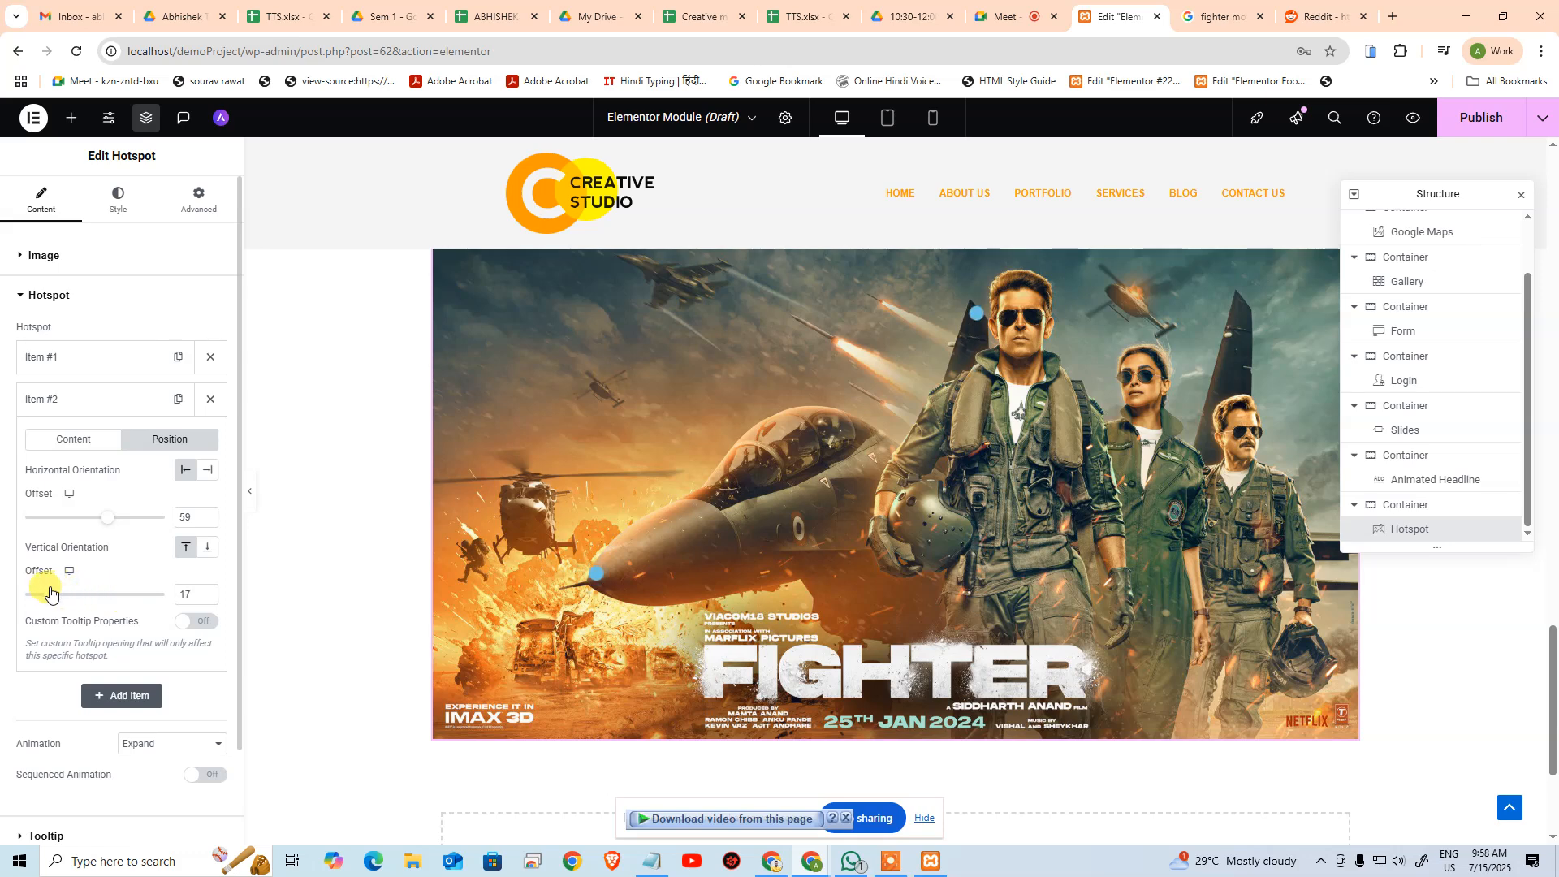
drag(94, 522, 119, 522)
click(97, 403)
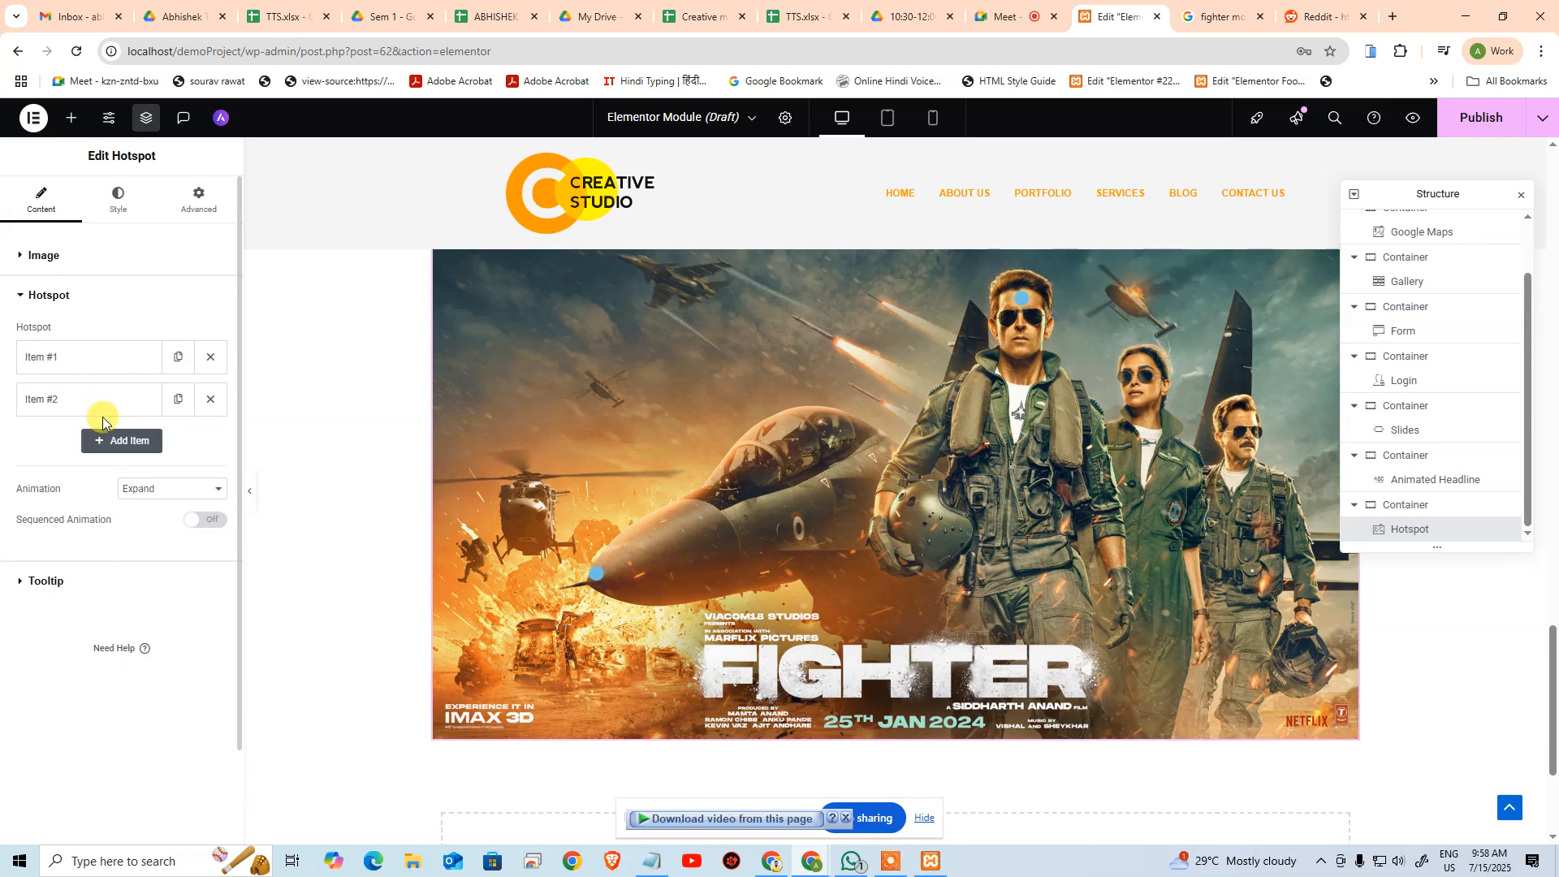
Duplicate the second hotspot and place the copy on the woman's face at horizontal offset 77 and vertical offset 27
click(179, 401)
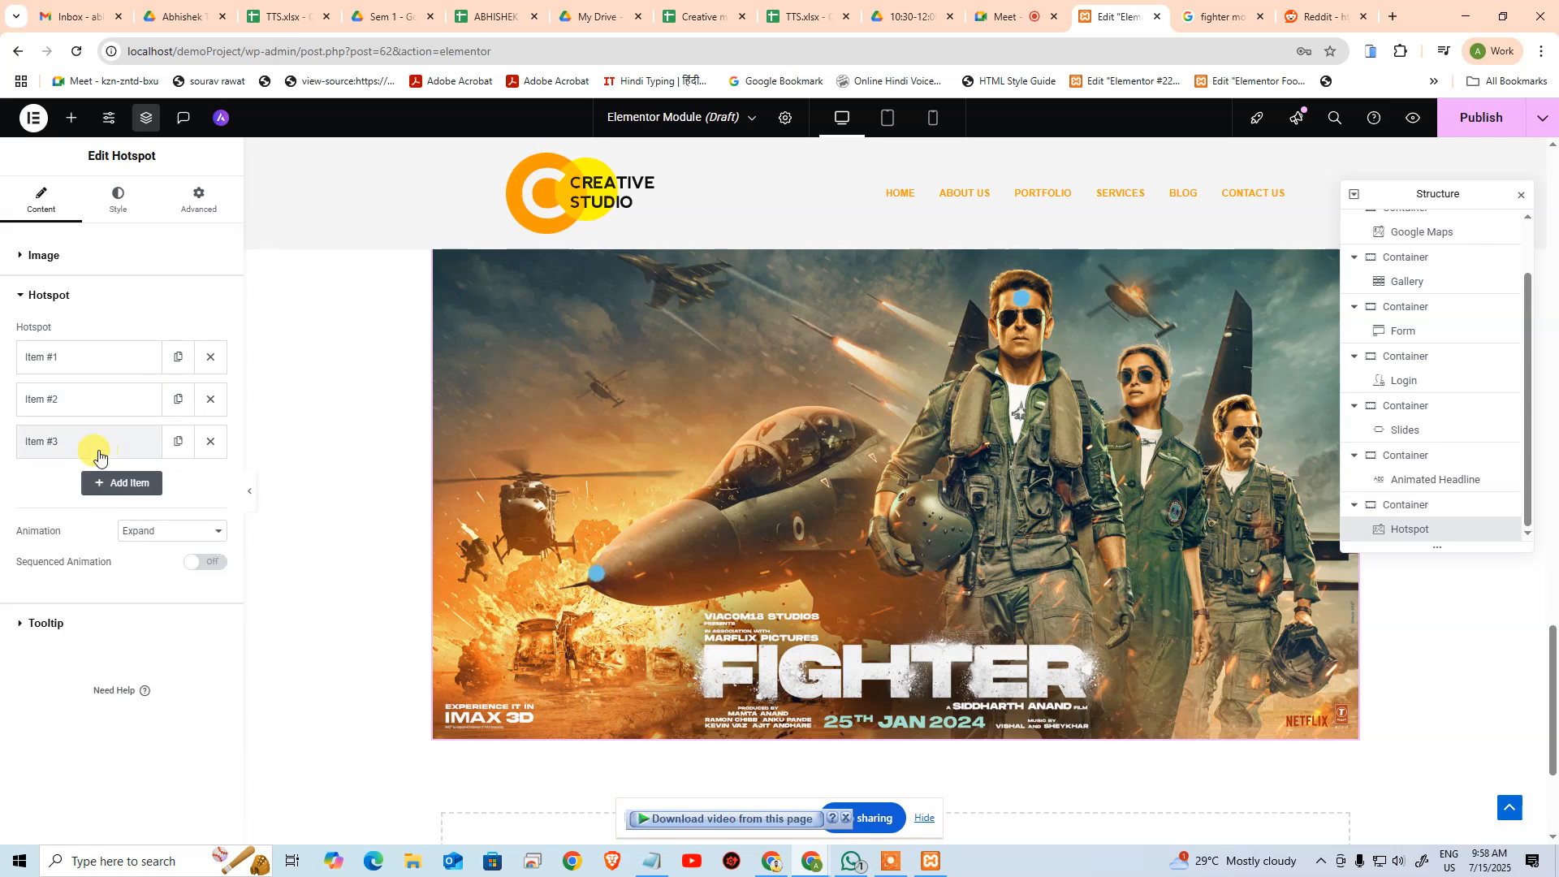
click(95, 442)
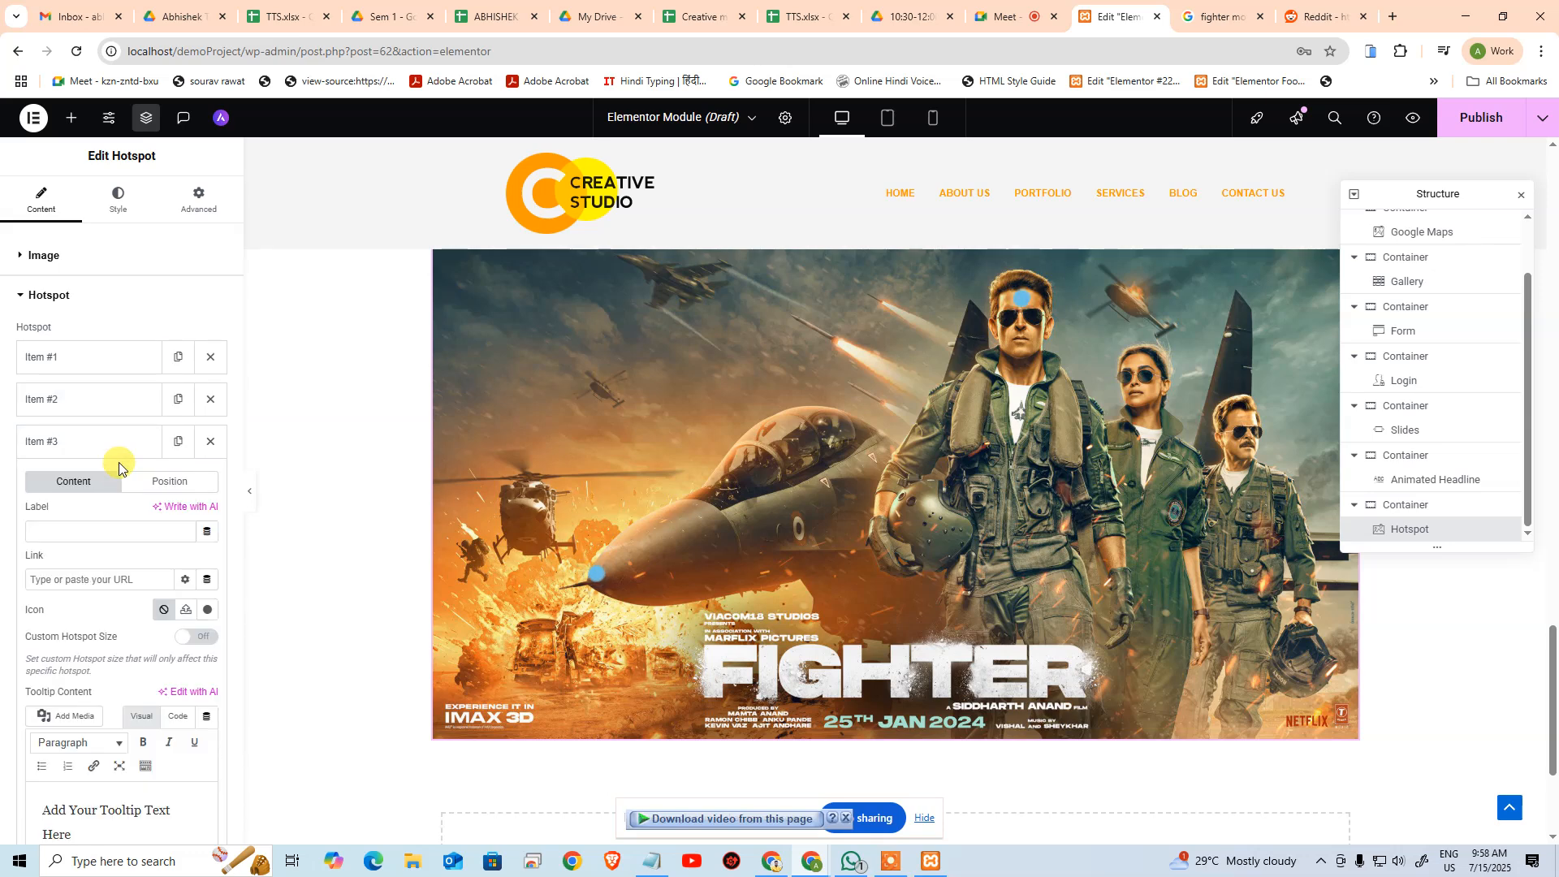
click(159, 482)
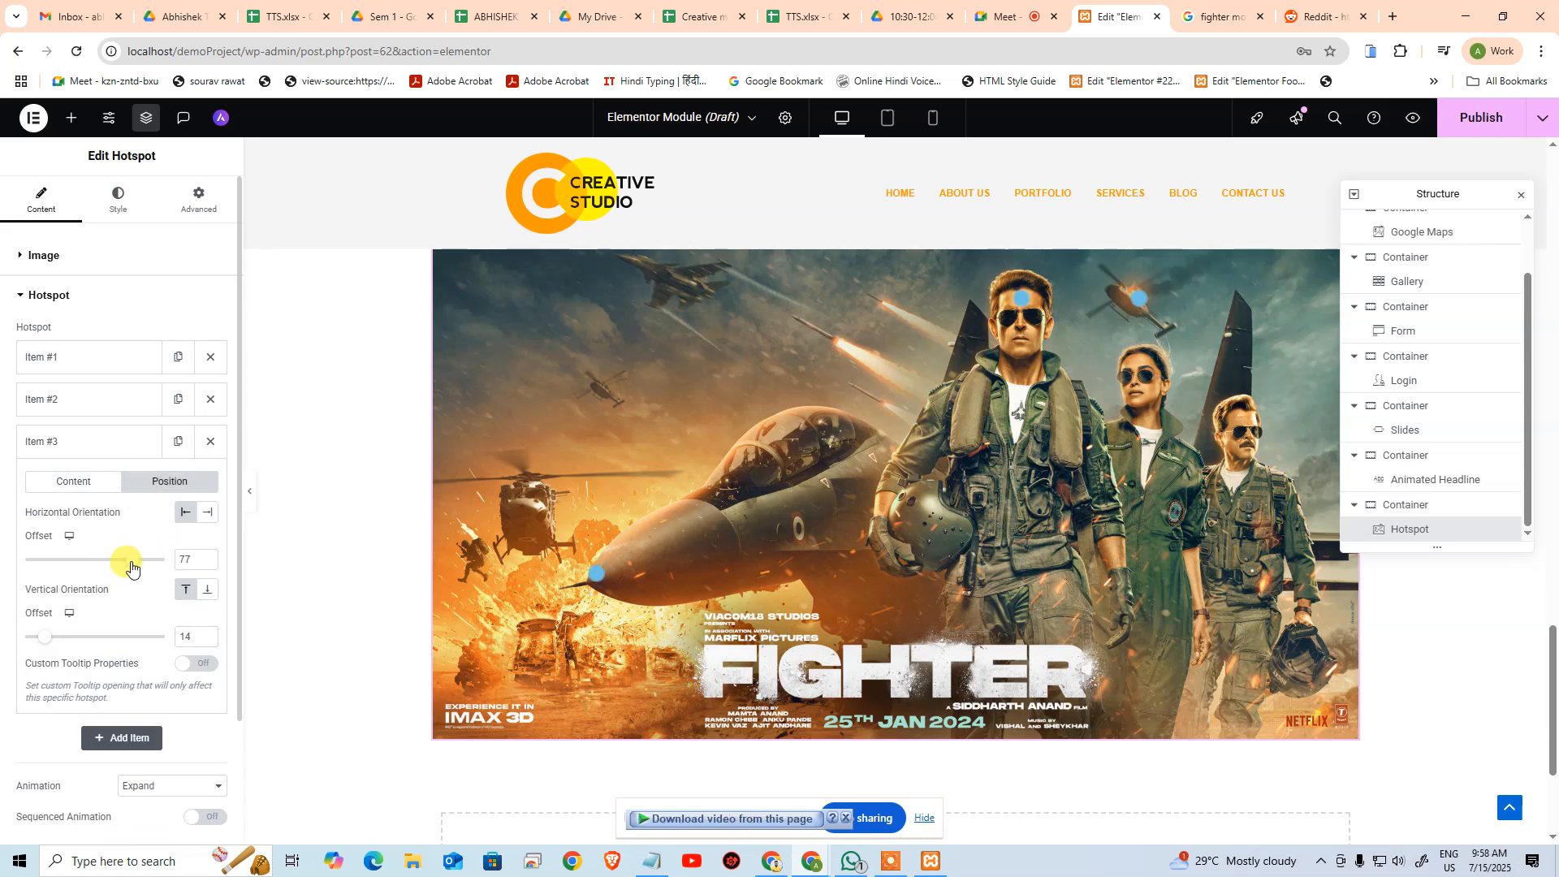
drag(46, 642, 66, 639)
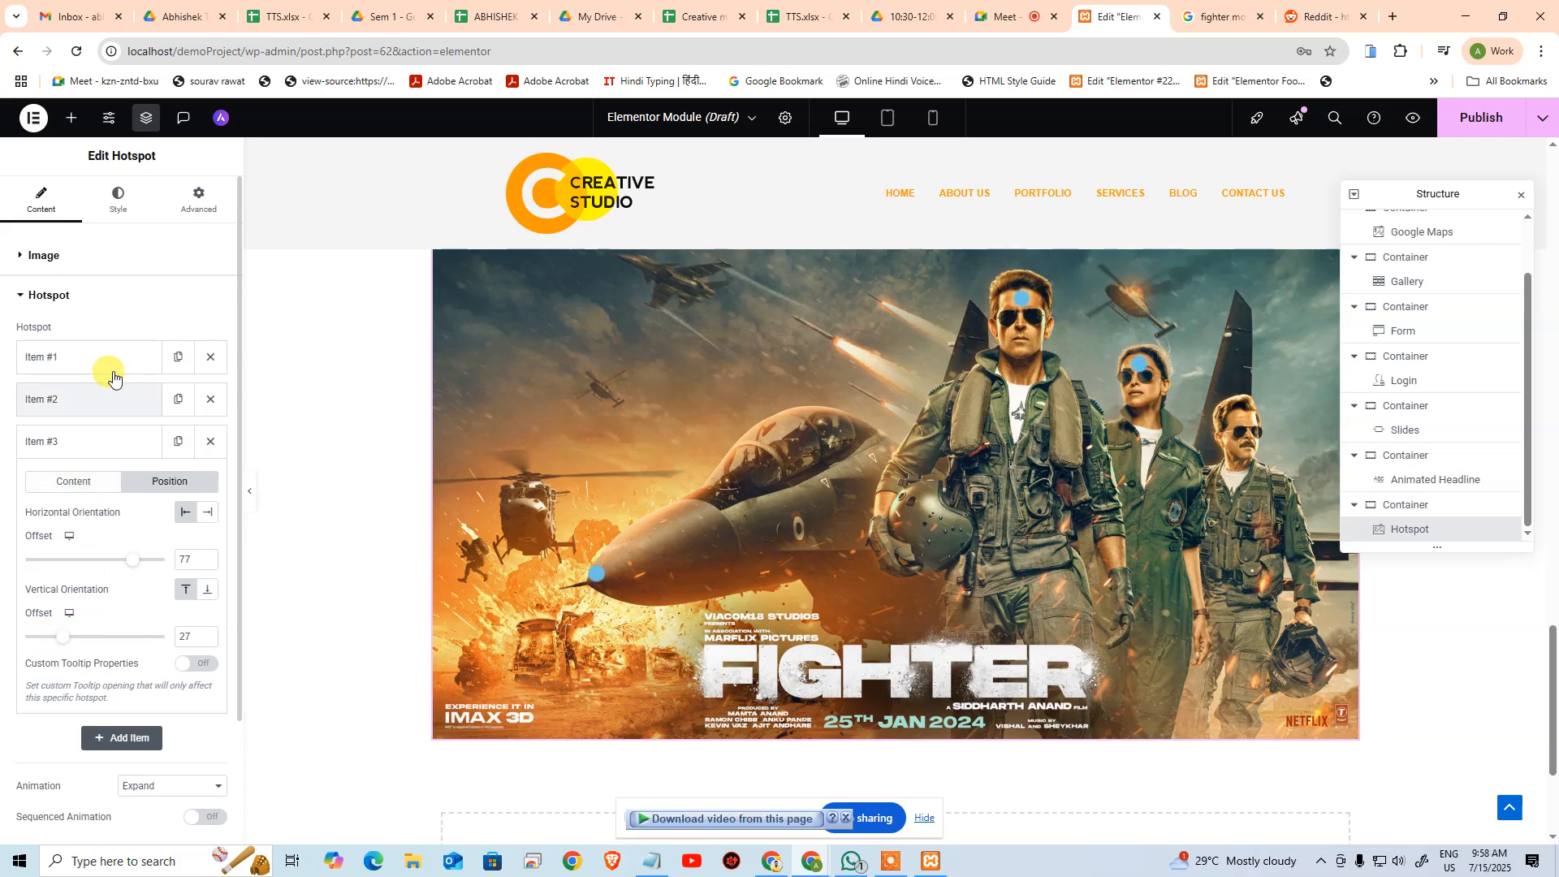
click(92, 442)
Duplicate the third hotspot and place the copy on the rear man's face at horizontal offset 89 and vertical offset 38
click(183, 451)
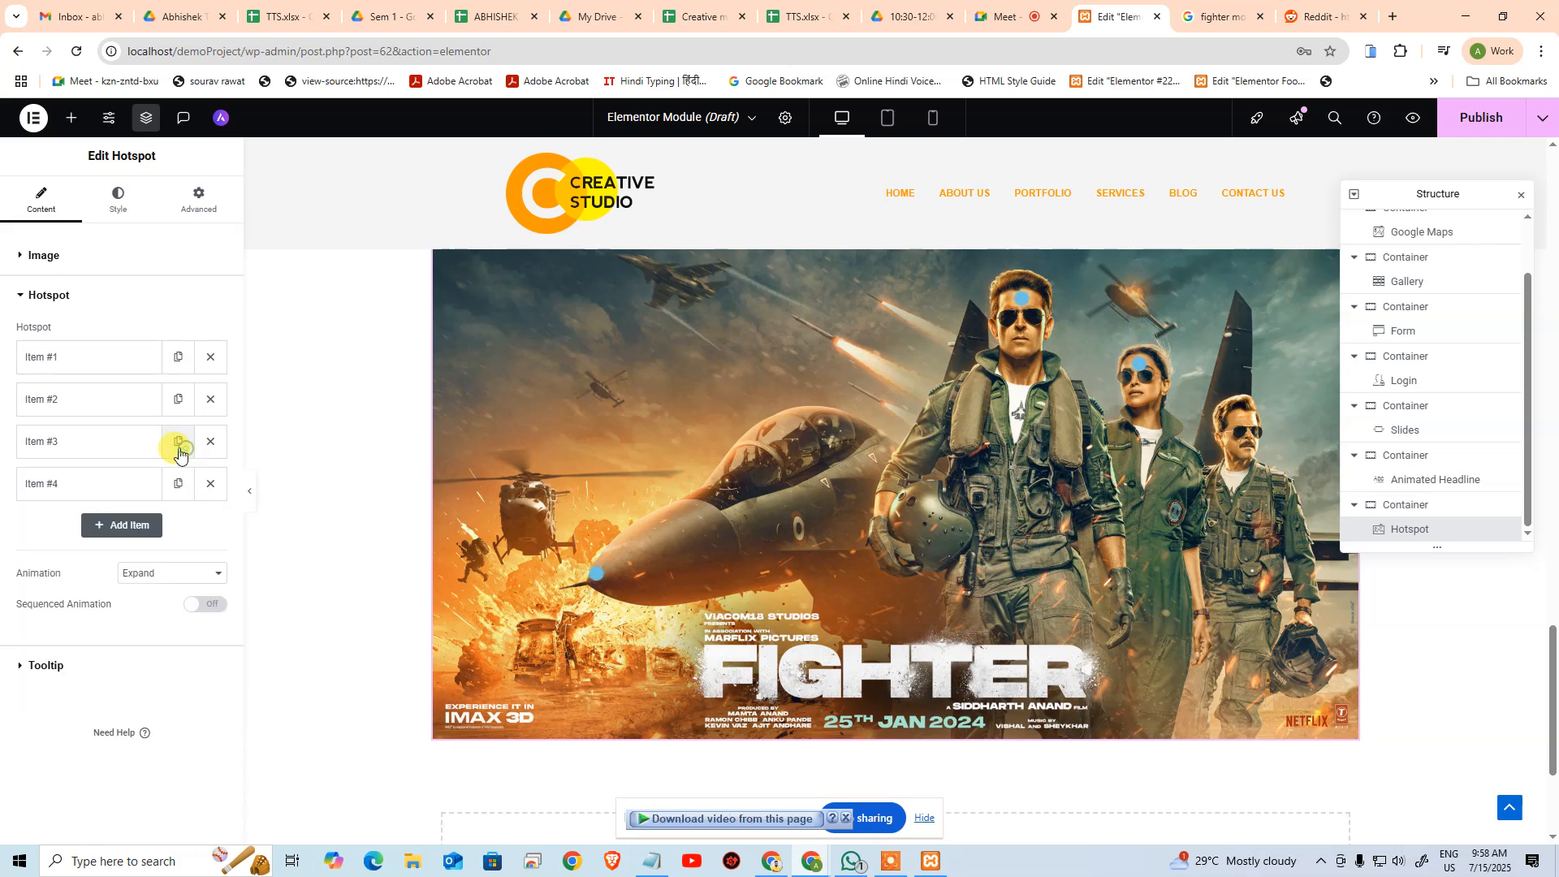
click(65, 486)
click(148, 524)
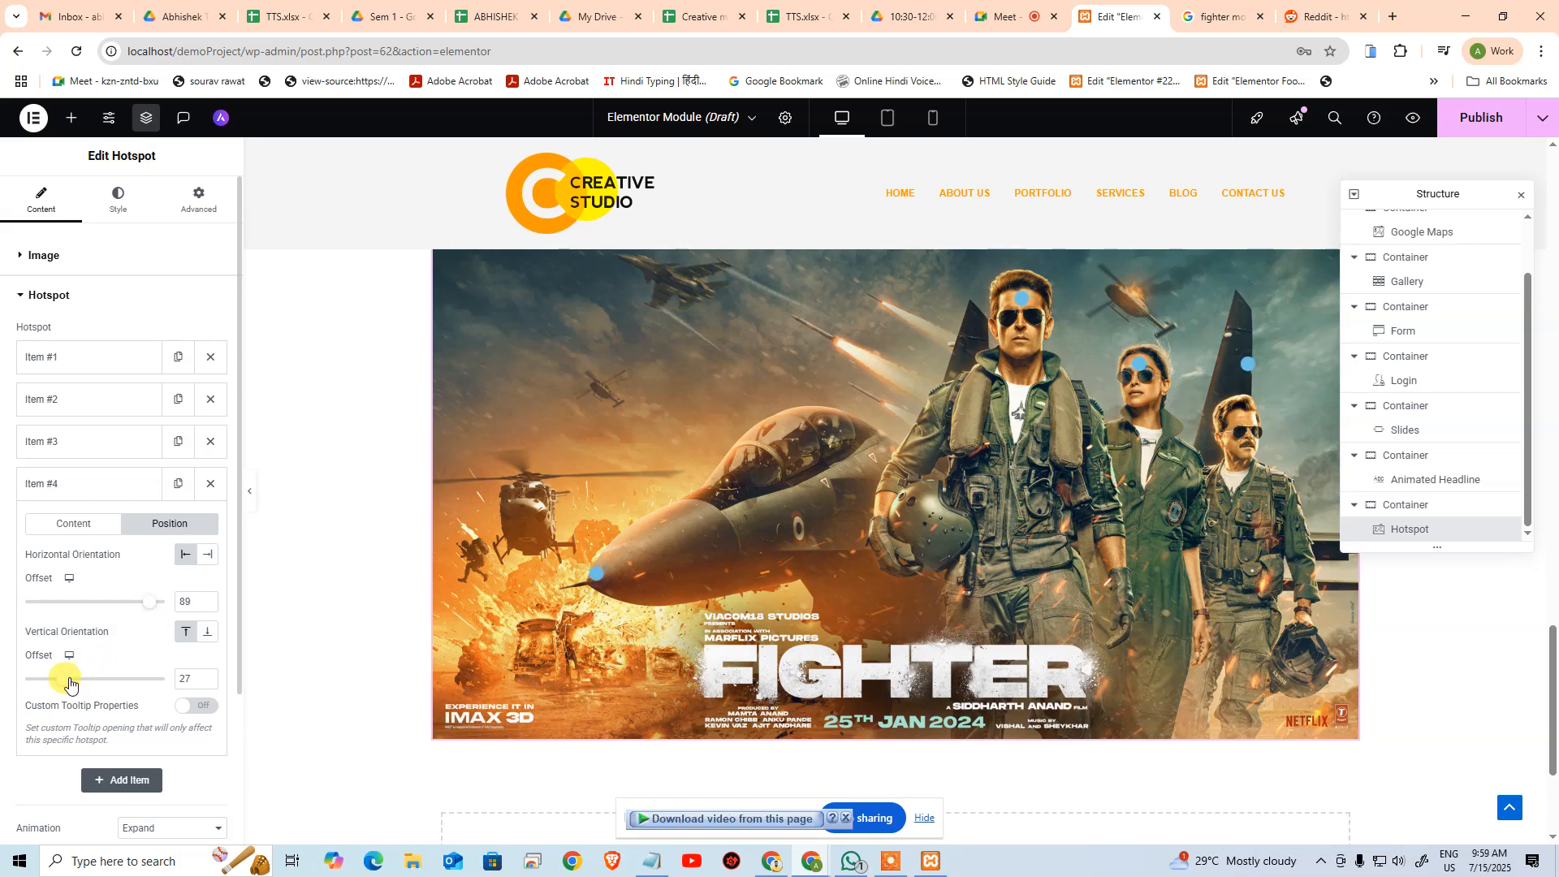
drag(60, 685, 87, 678)
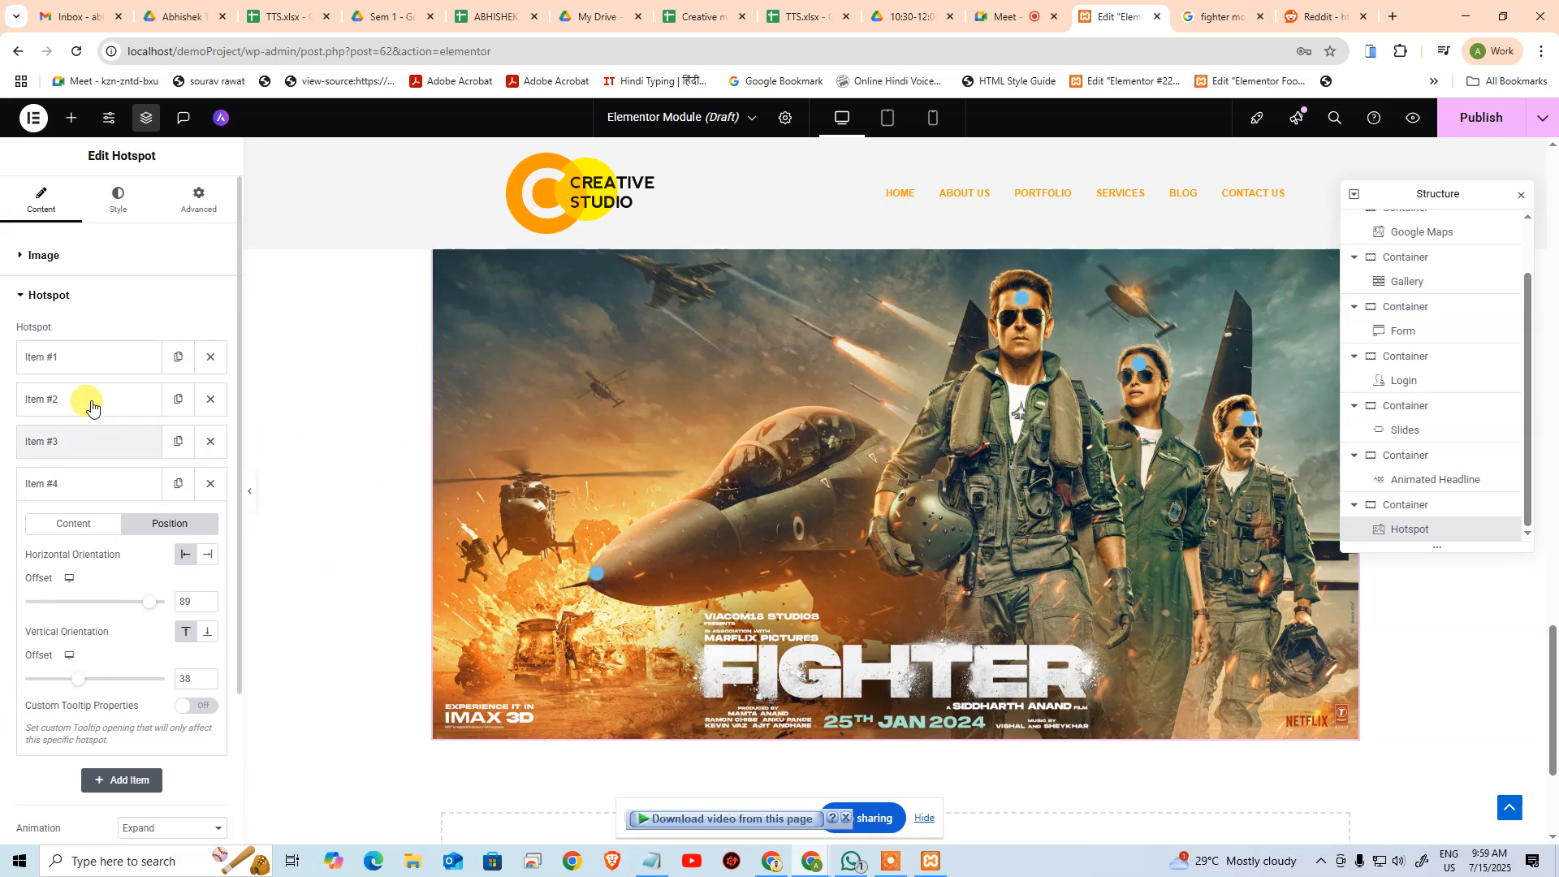
Open the first hotspot's link for editing and load YouTube in a new browser tab
click(69, 360)
click(101, 497)
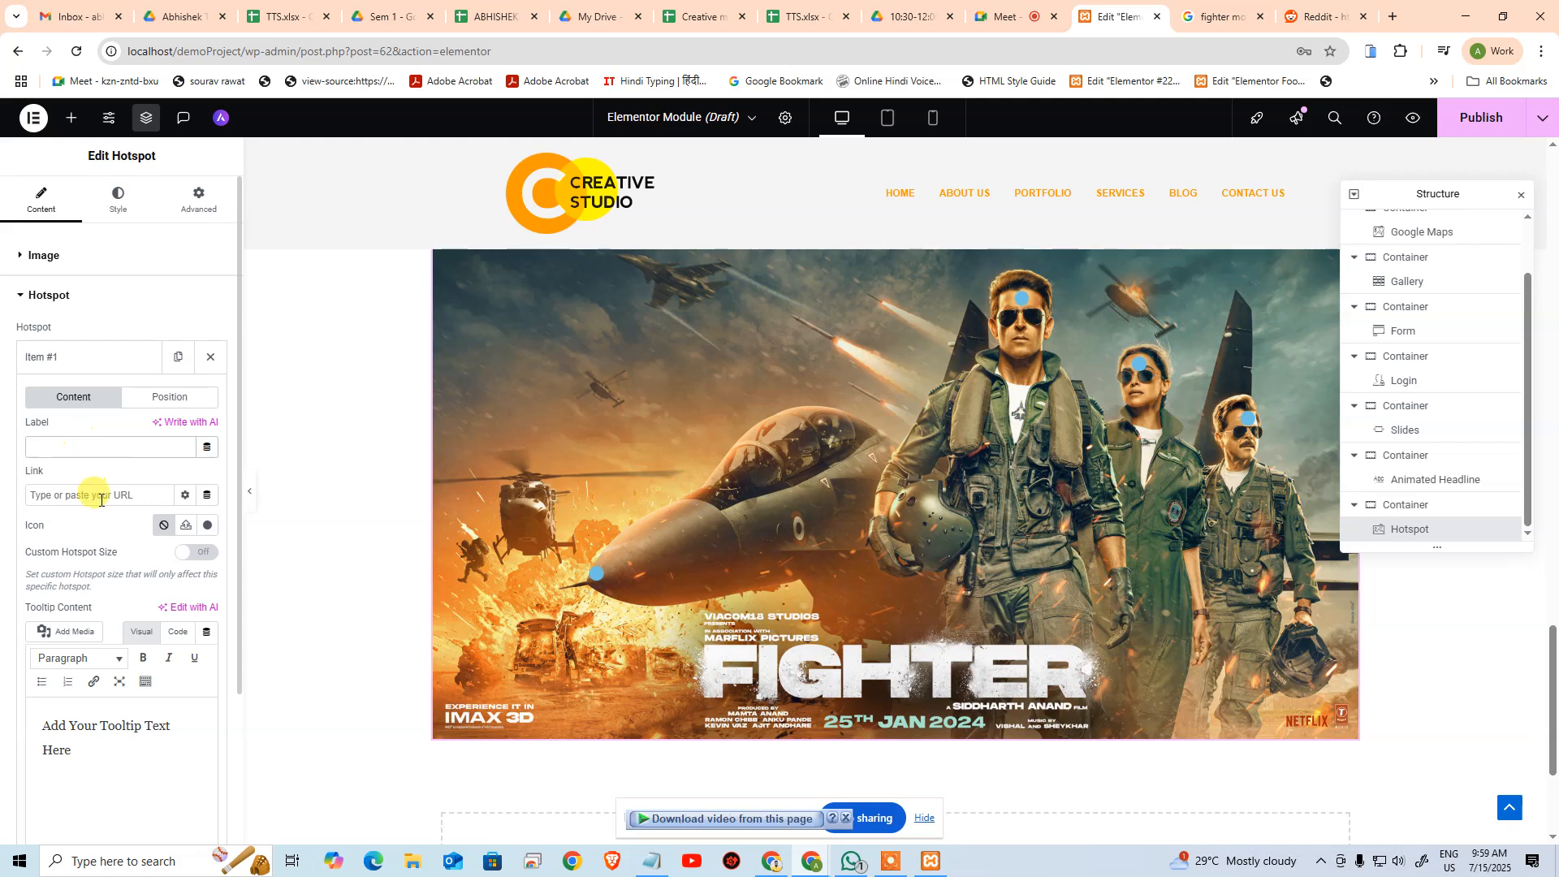
click(1394, 25)
text(you)
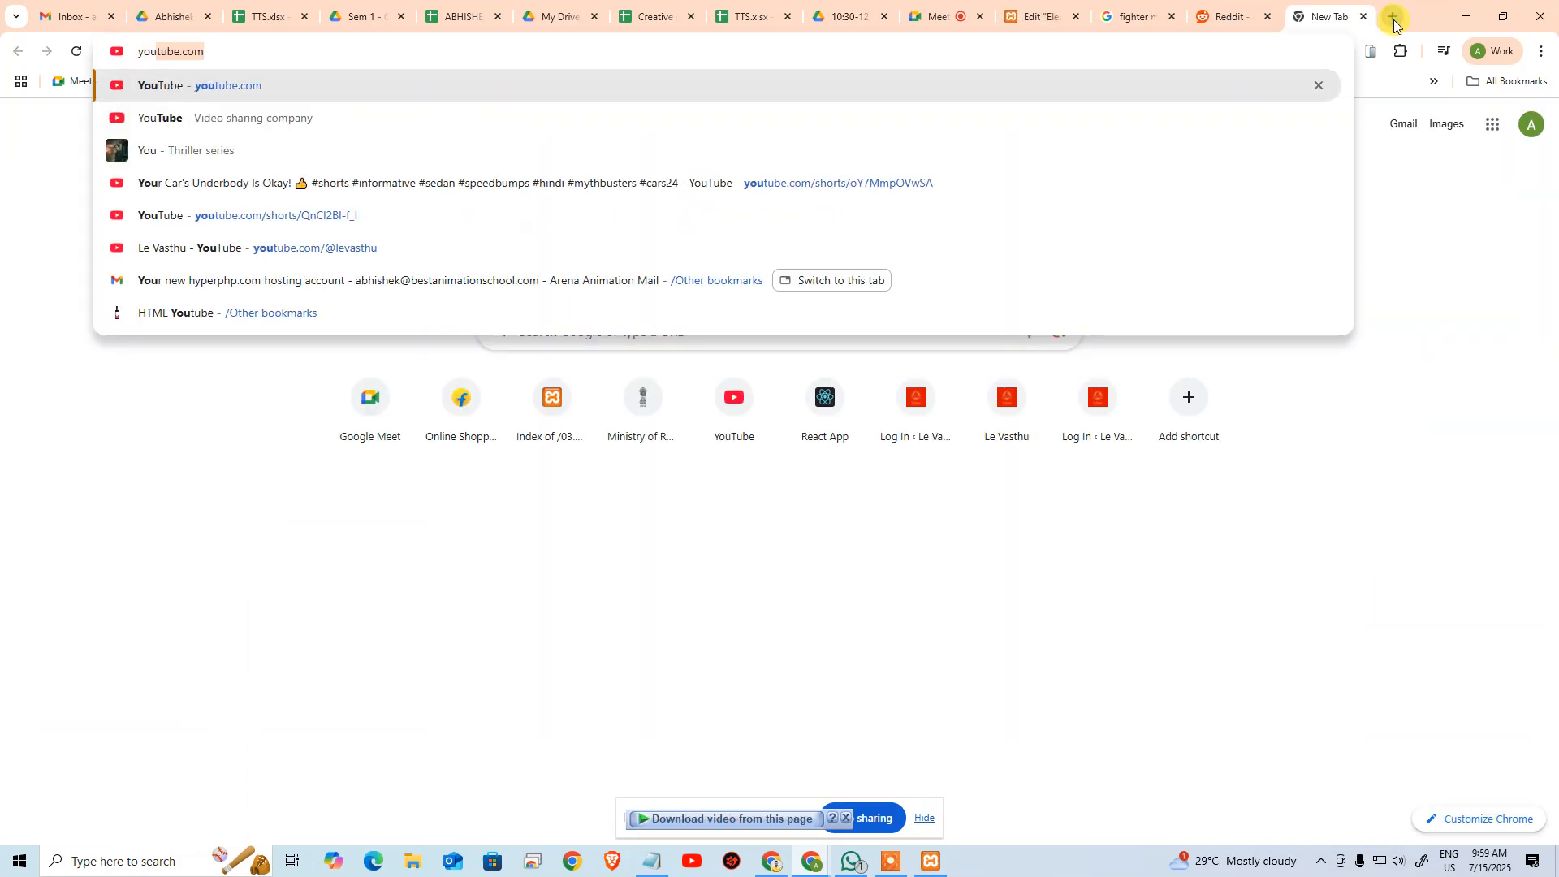
key(Return)
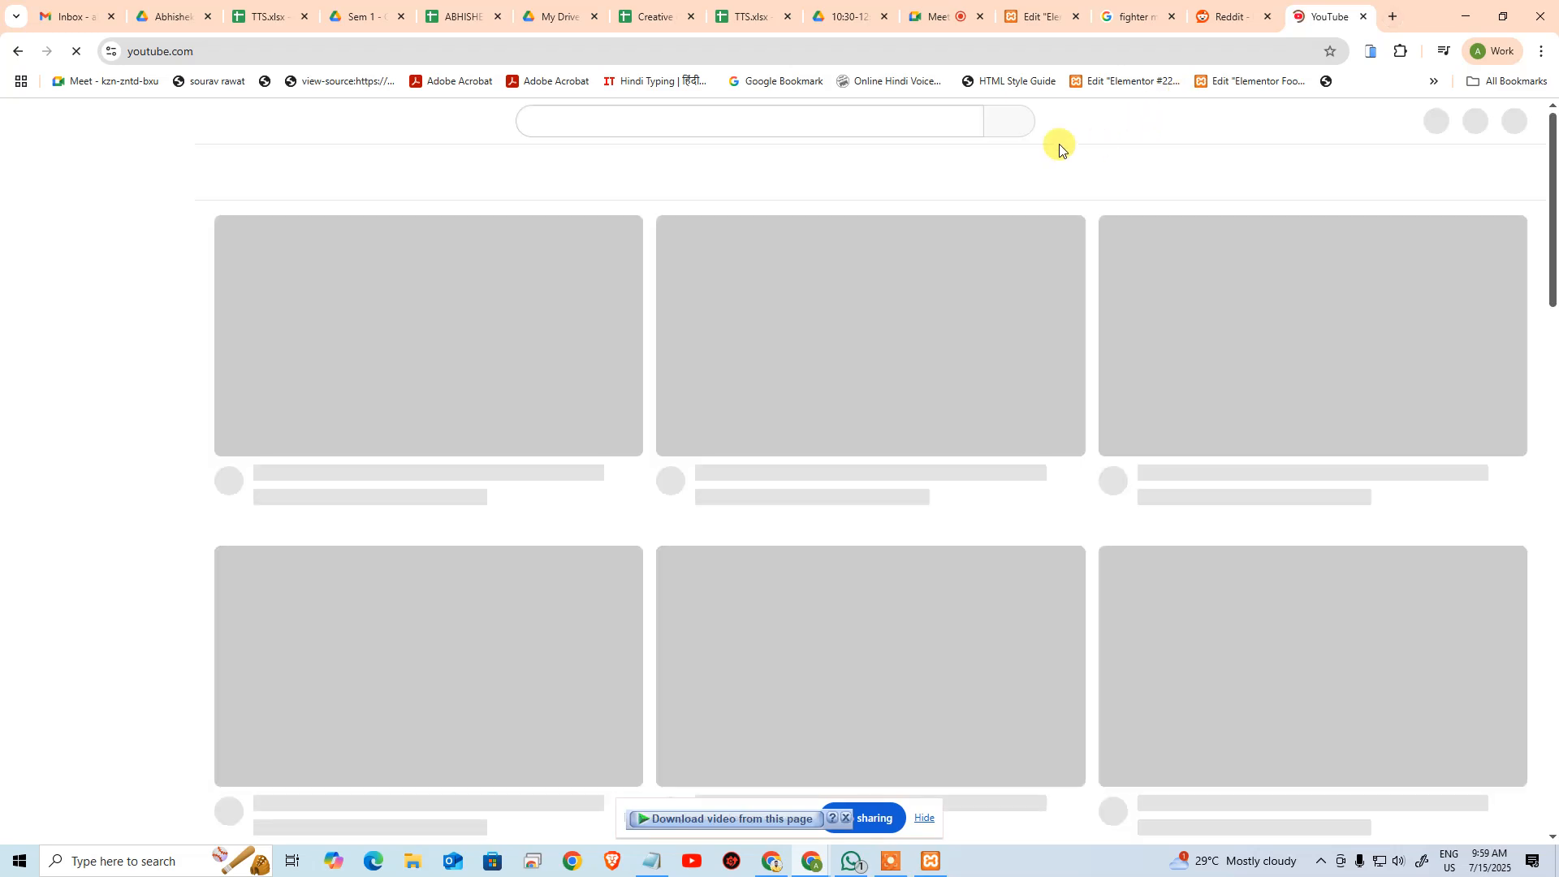
Search YouTube for "fighter movie"
click(833, 121)
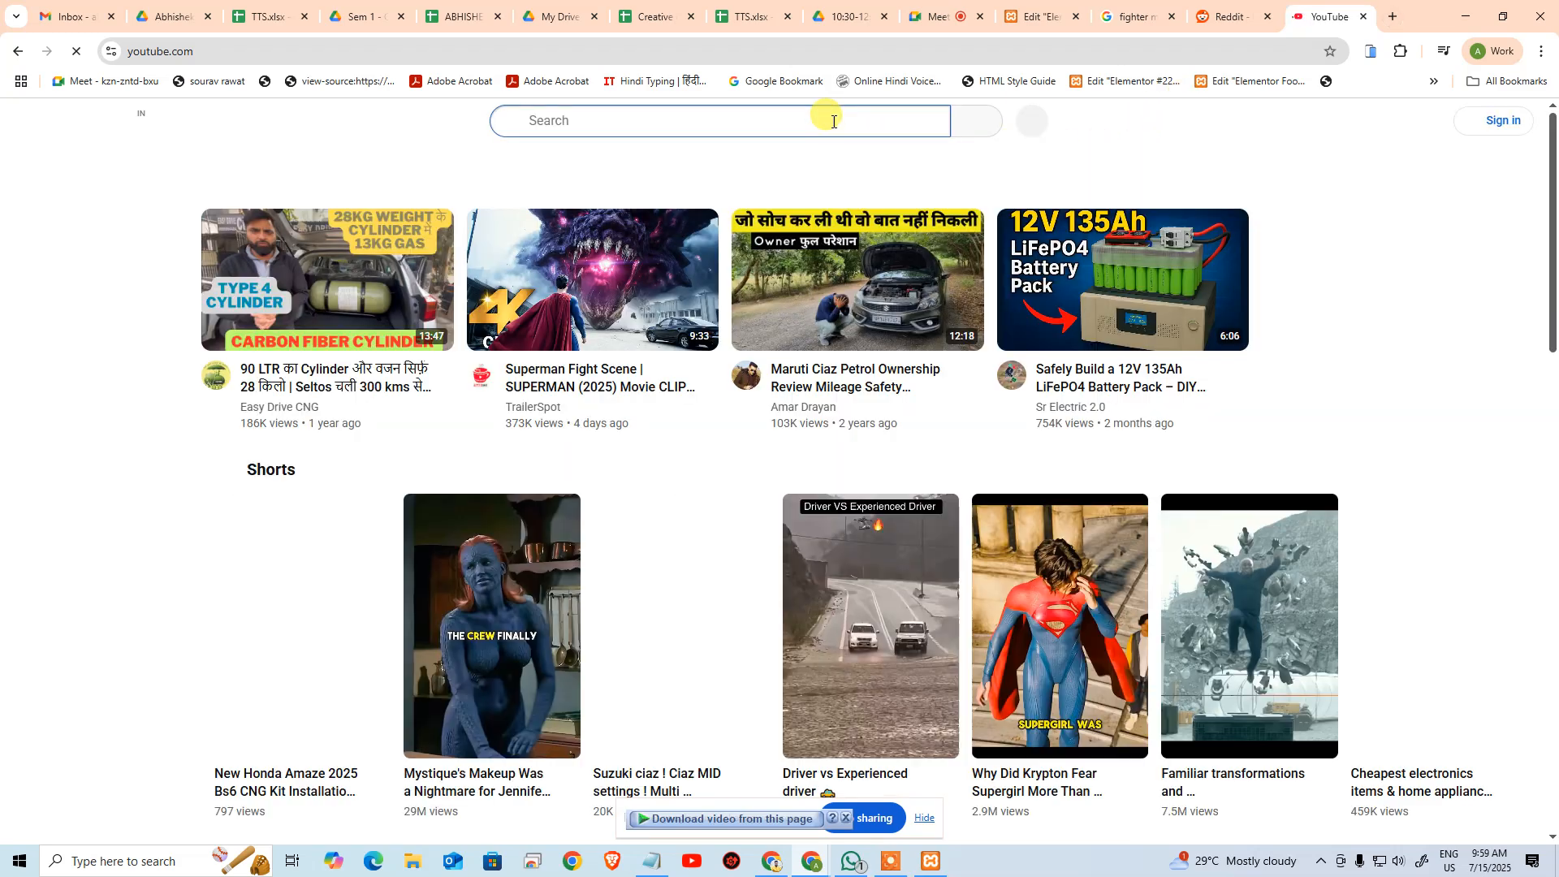
text(figh)
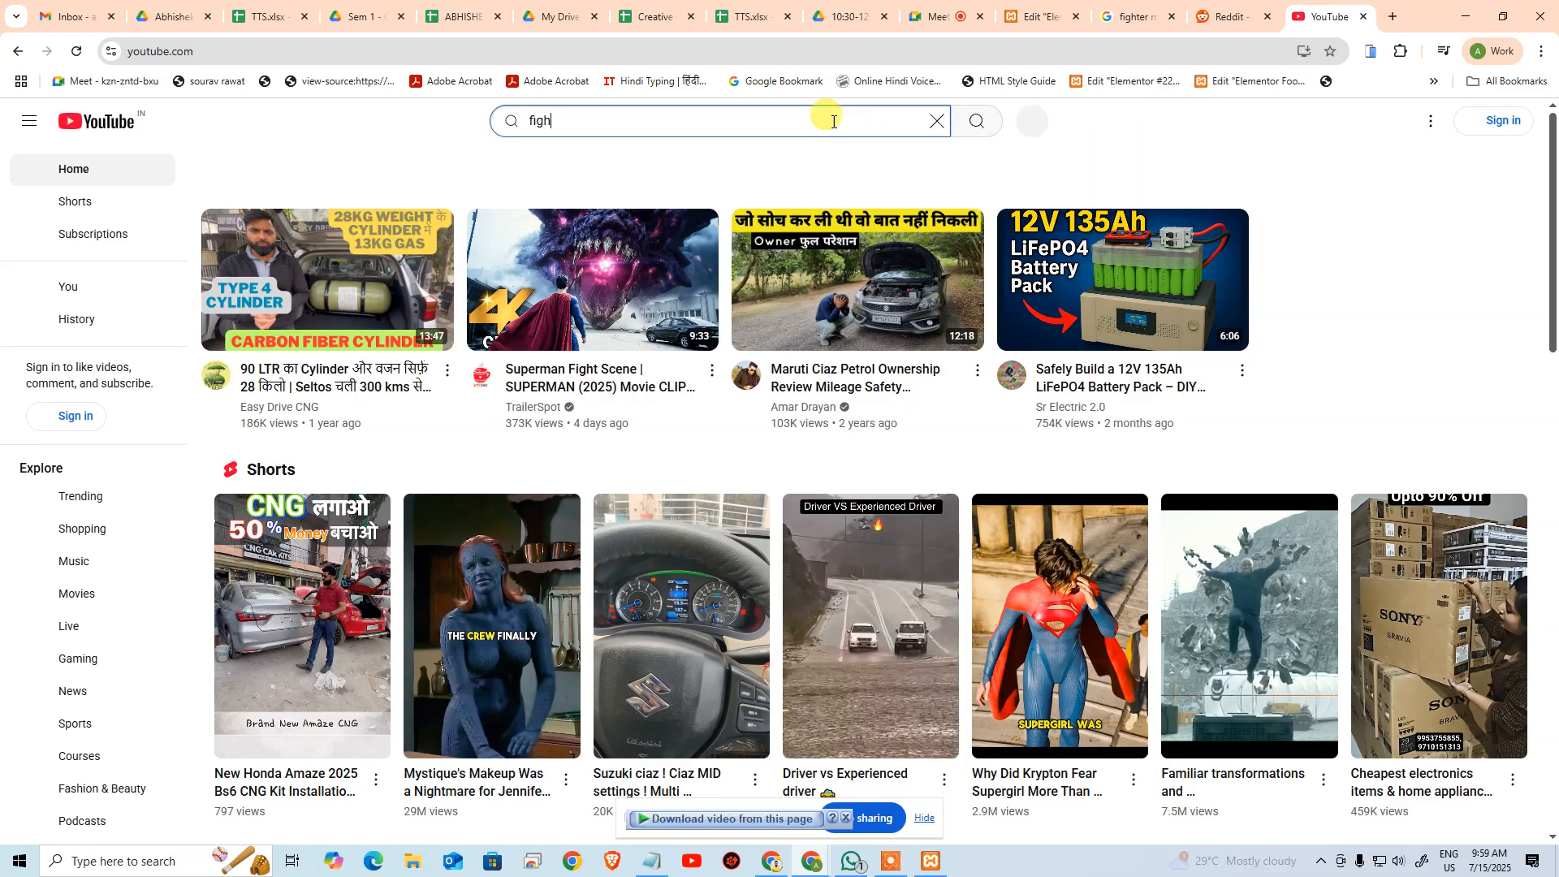
text(ter movie)
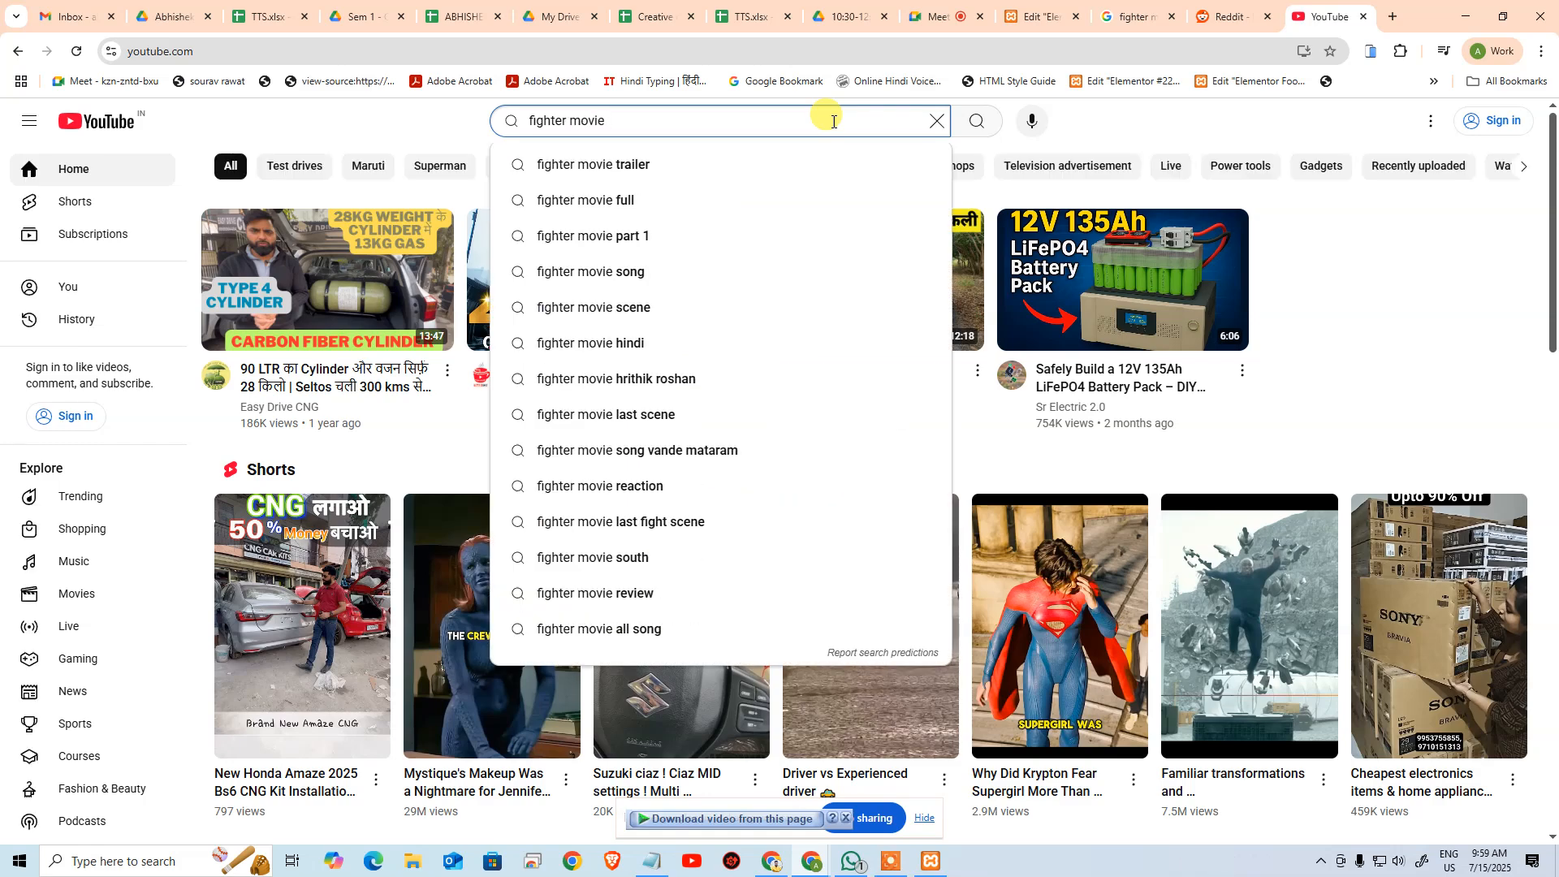
key(Return)
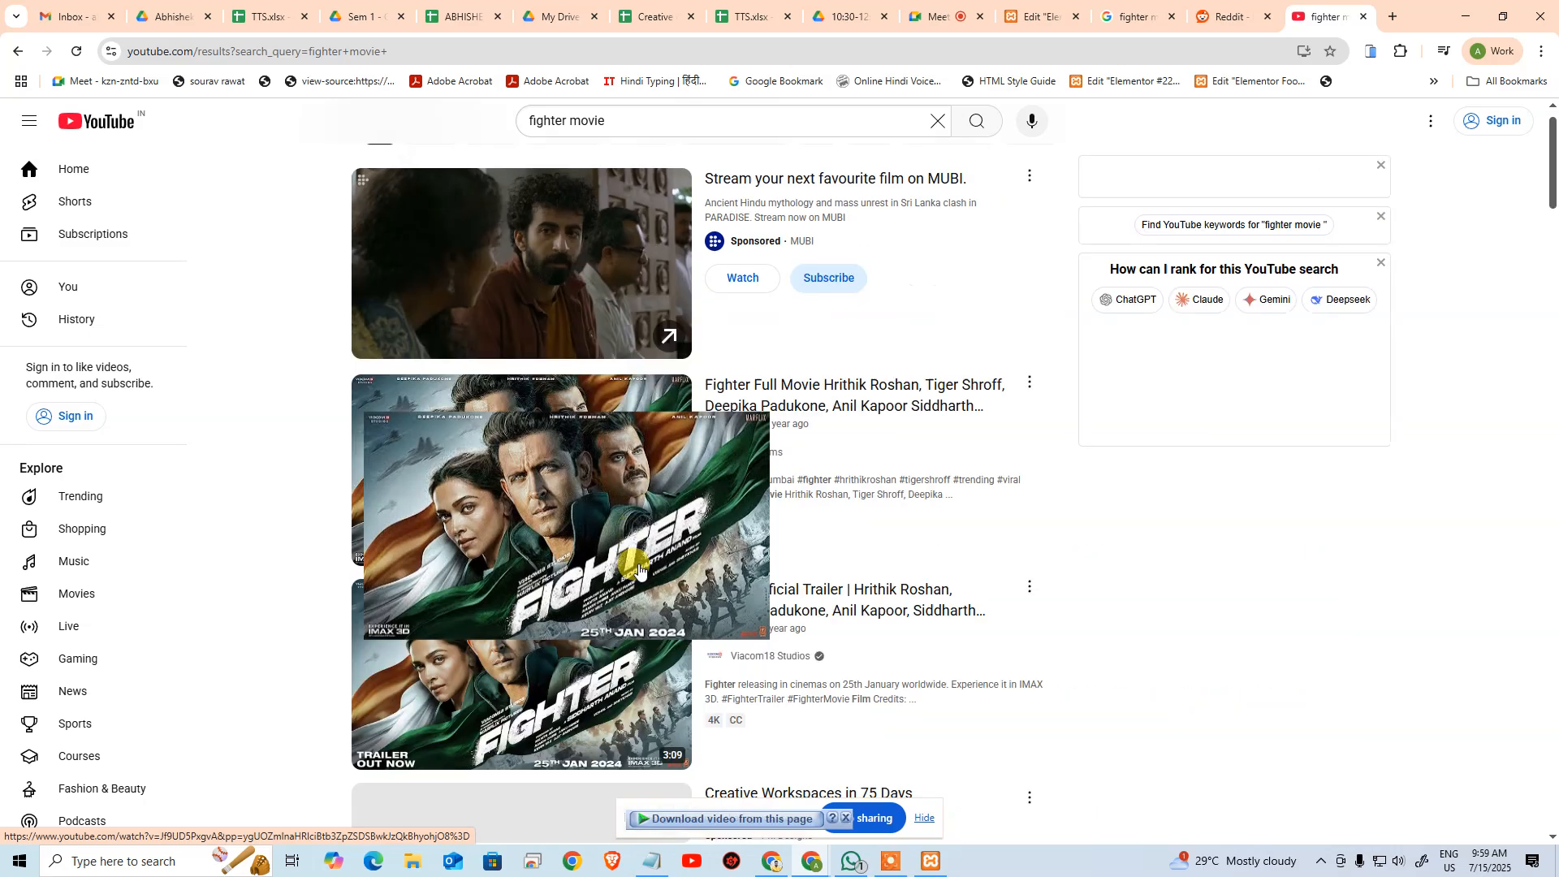
Browse the current results and refine the YouTube search to "fighter movie chase scene"
scroll(617, 390, down, 4)
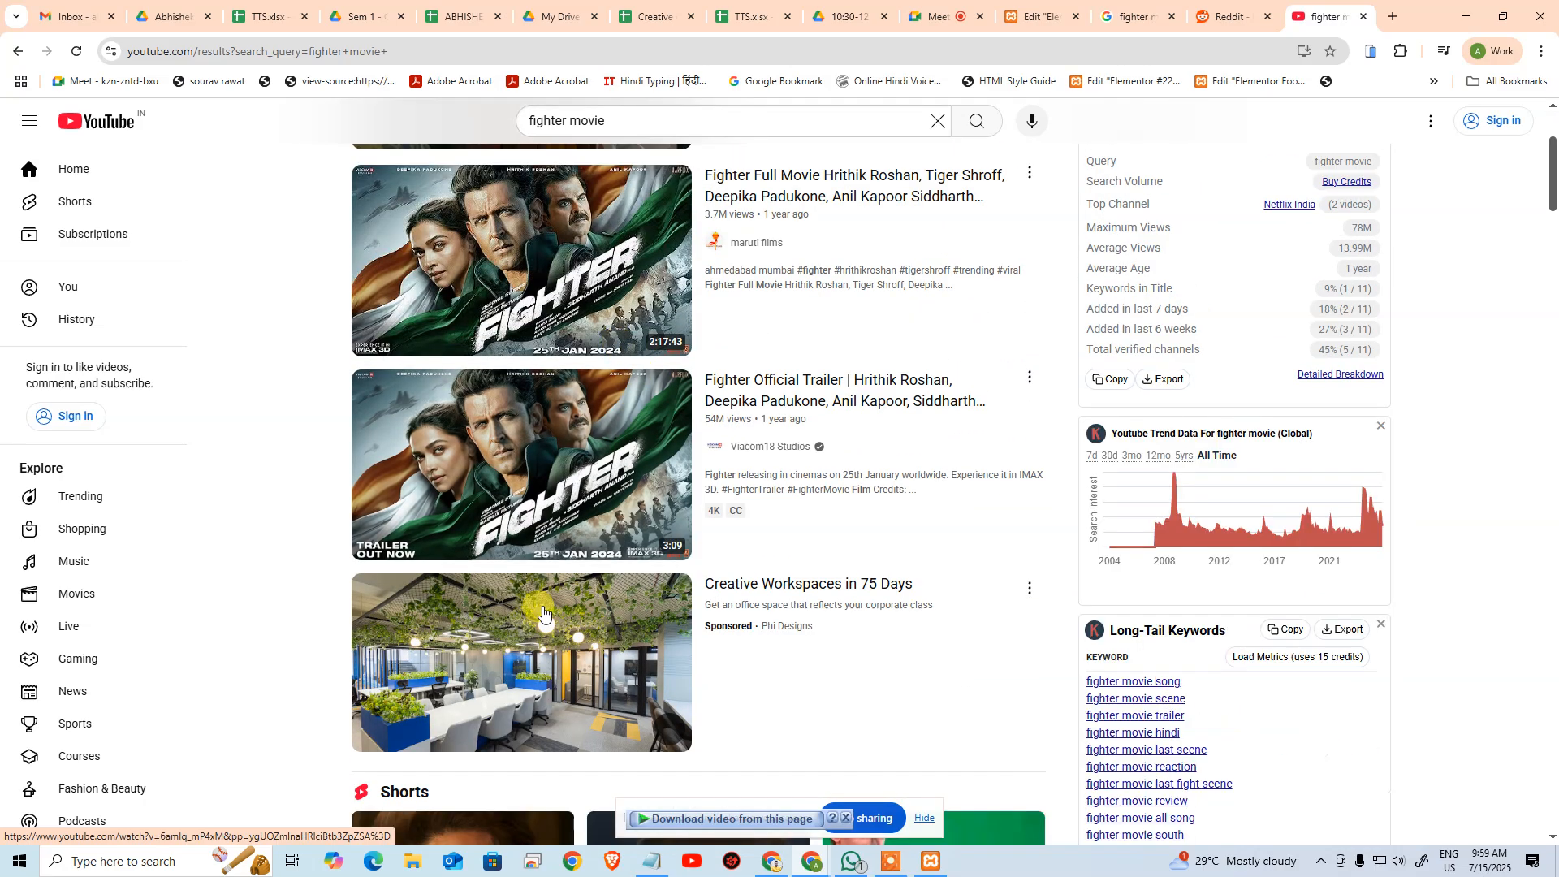
scroll(605, 479, down, 6)
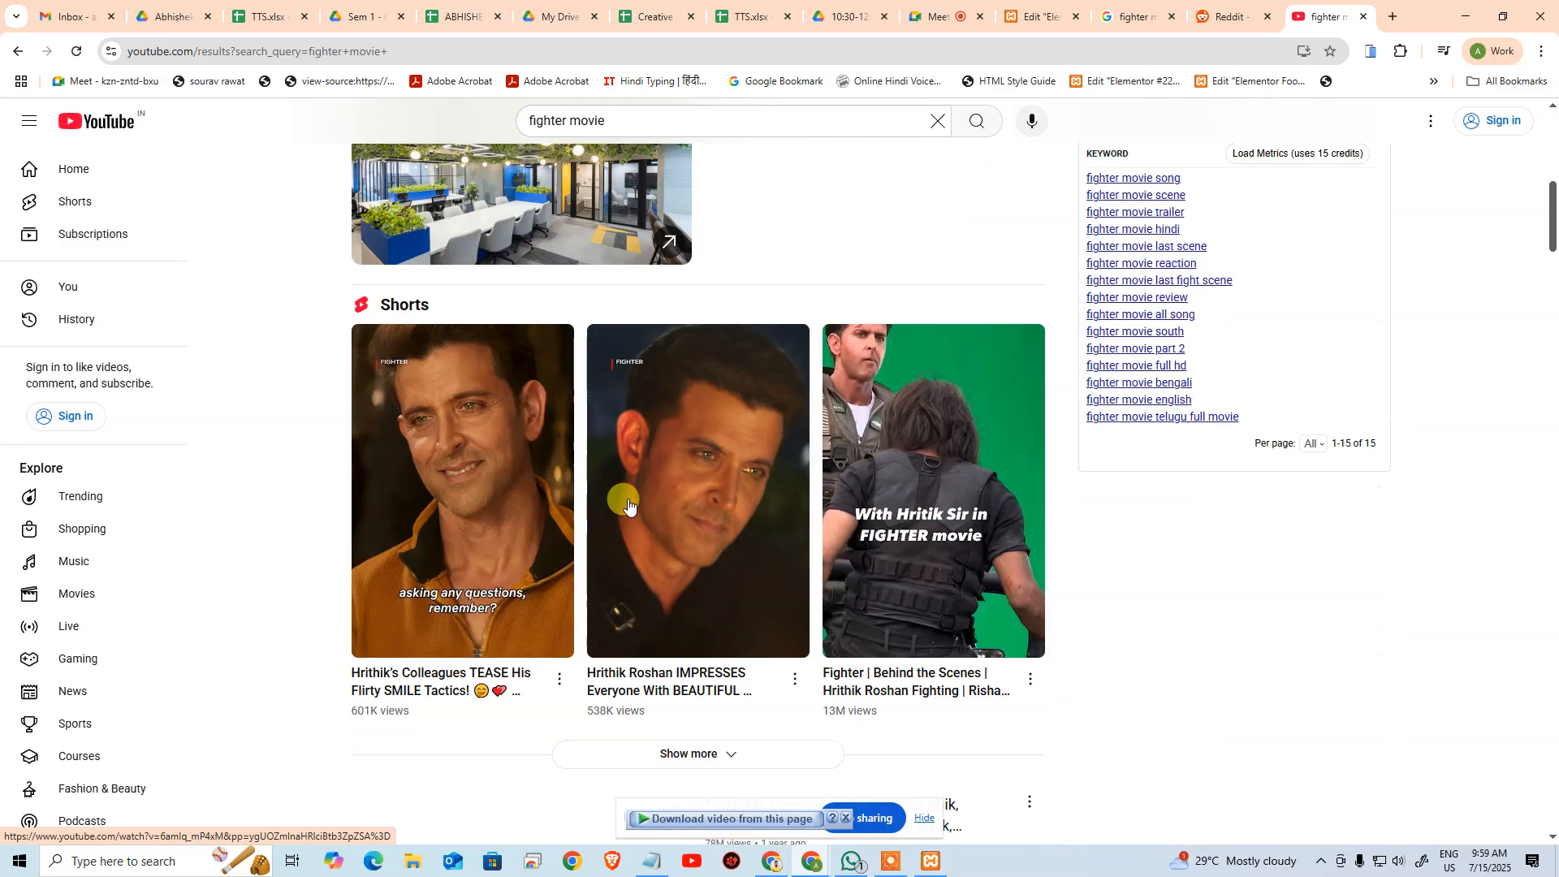
scroll(605, 366, up, 8)
click(660, 118)
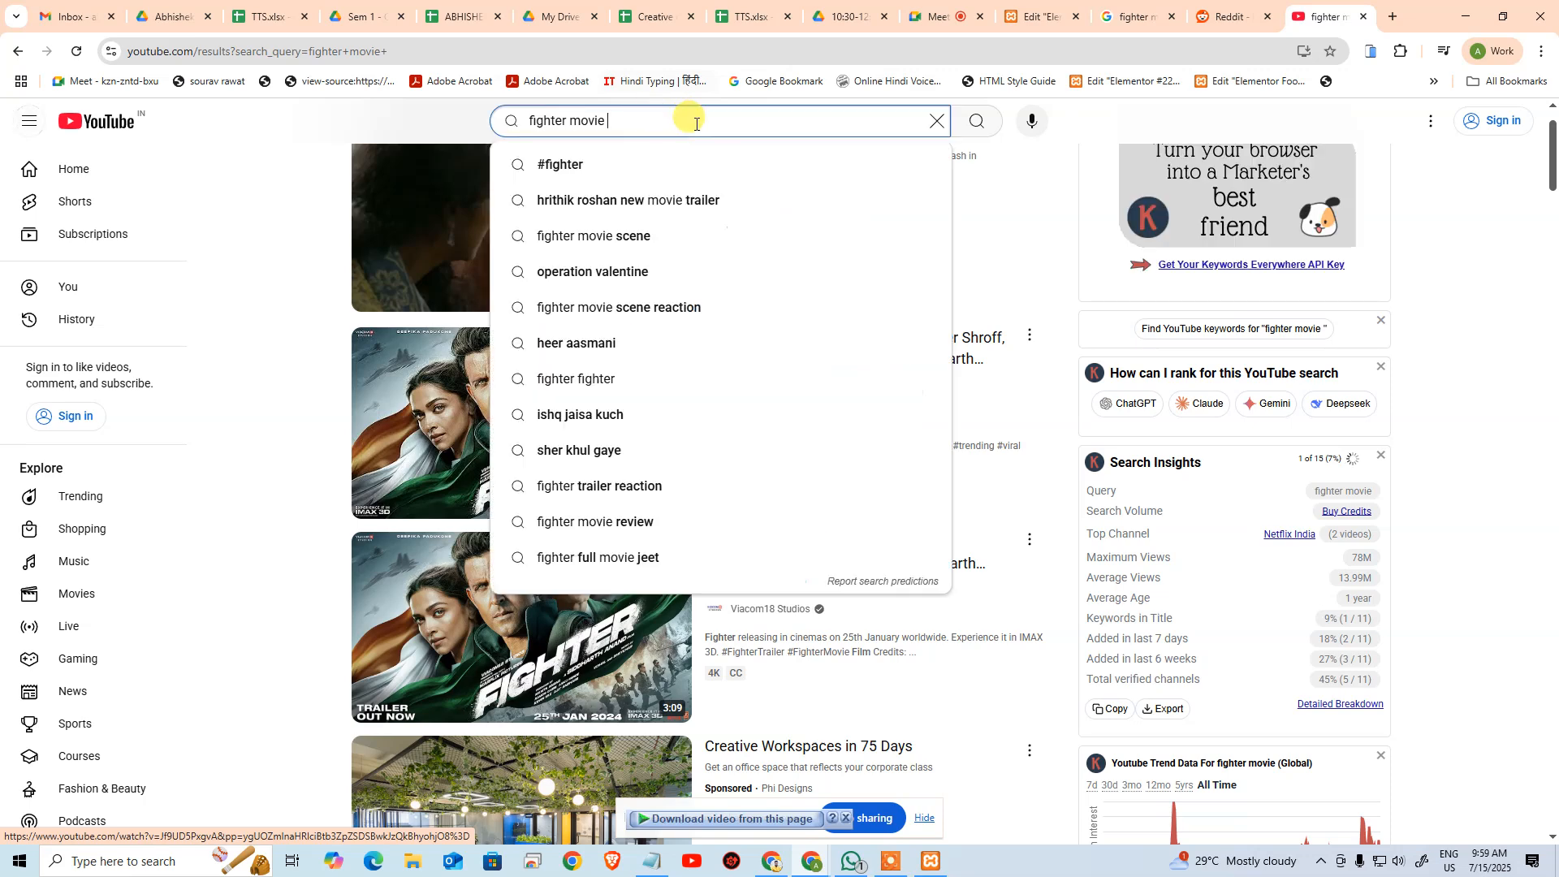
text(cha)
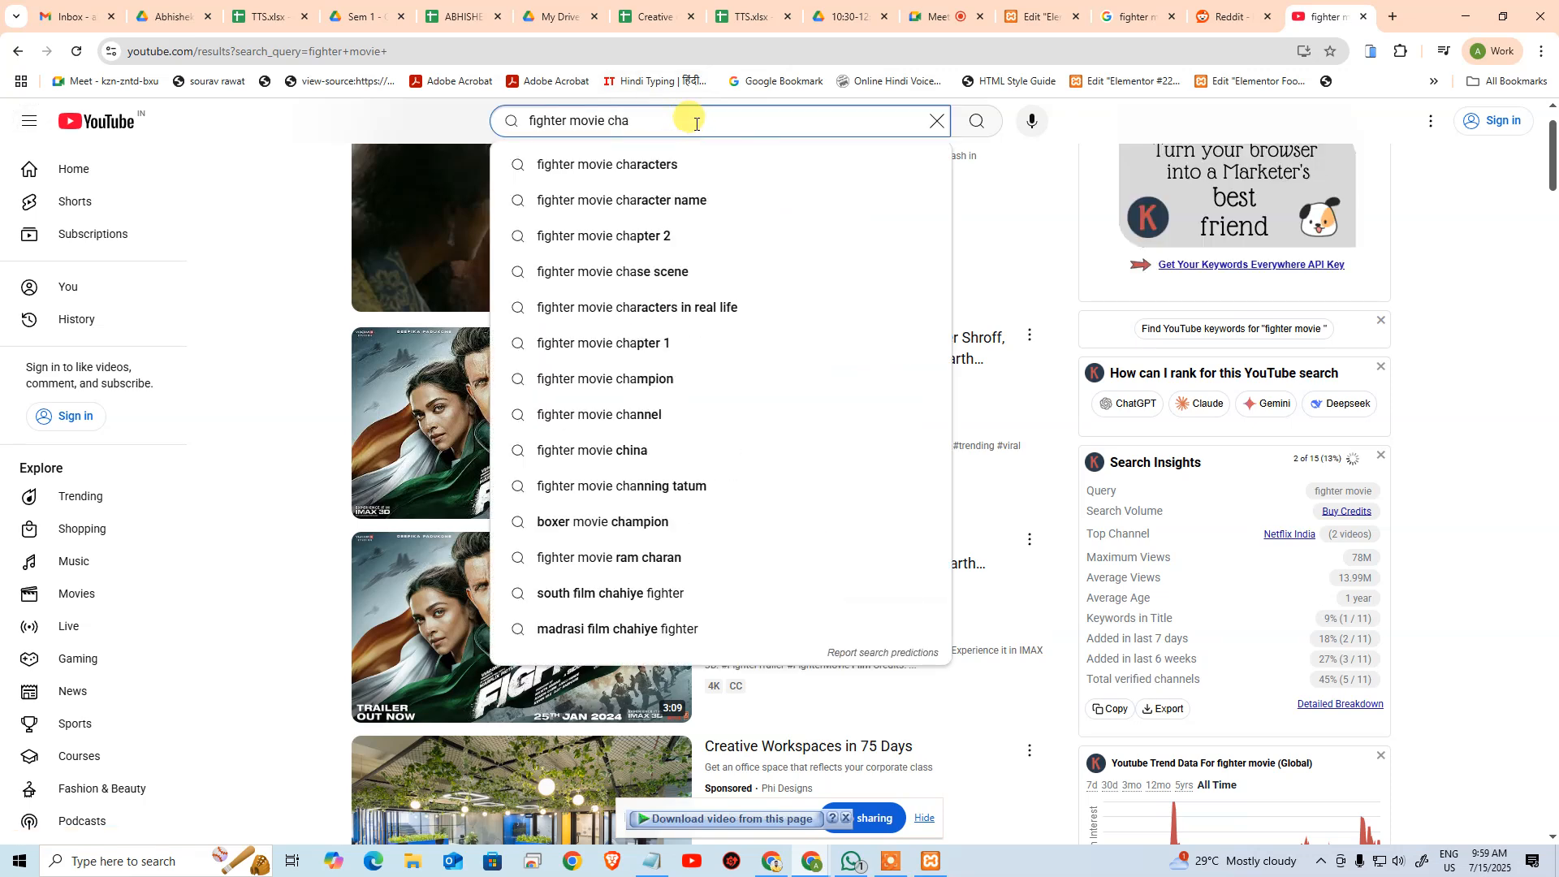
text(seing)
key(BackSpace)
key(BackSpace)
key(BackSpace)
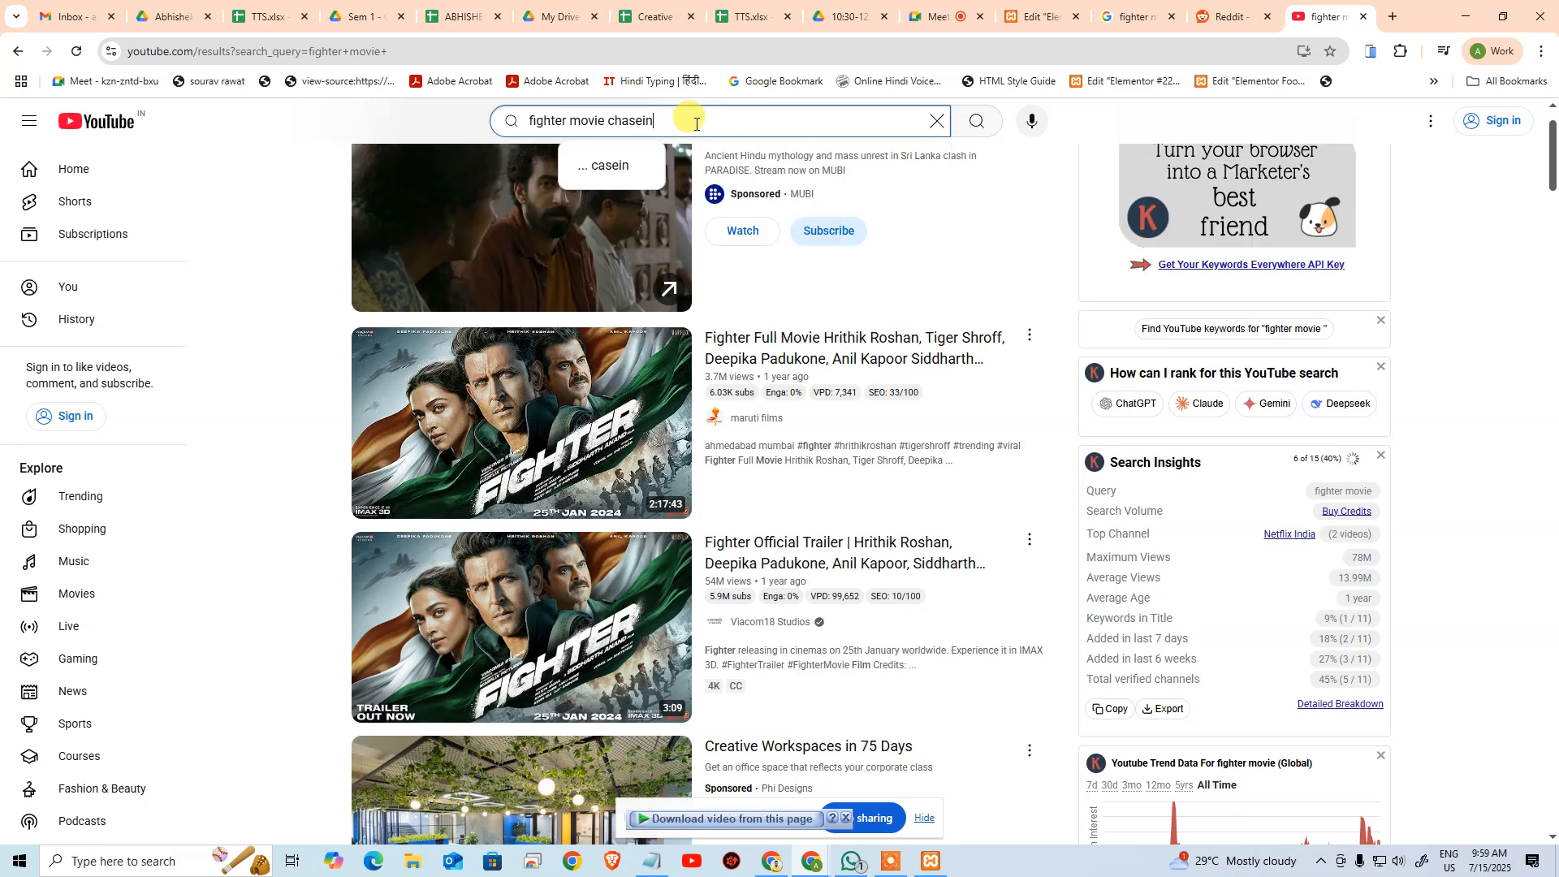
text(scene)
key(Return)
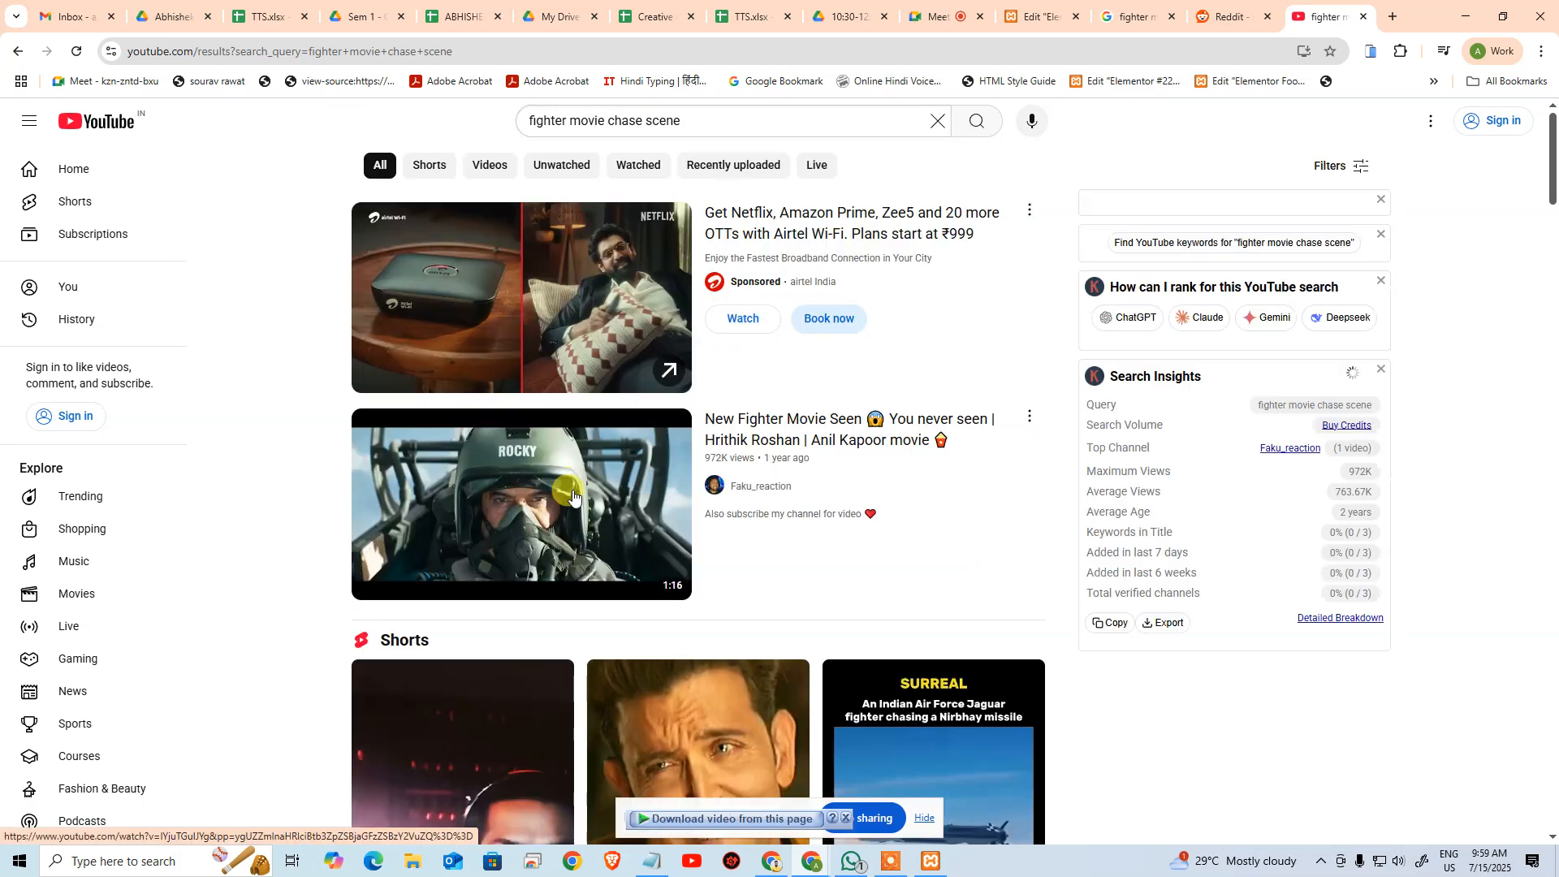
Open the "New Fighter Movie Seen" video from the results, copy its web address and pause playback
scroll(561, 484, down, 1)
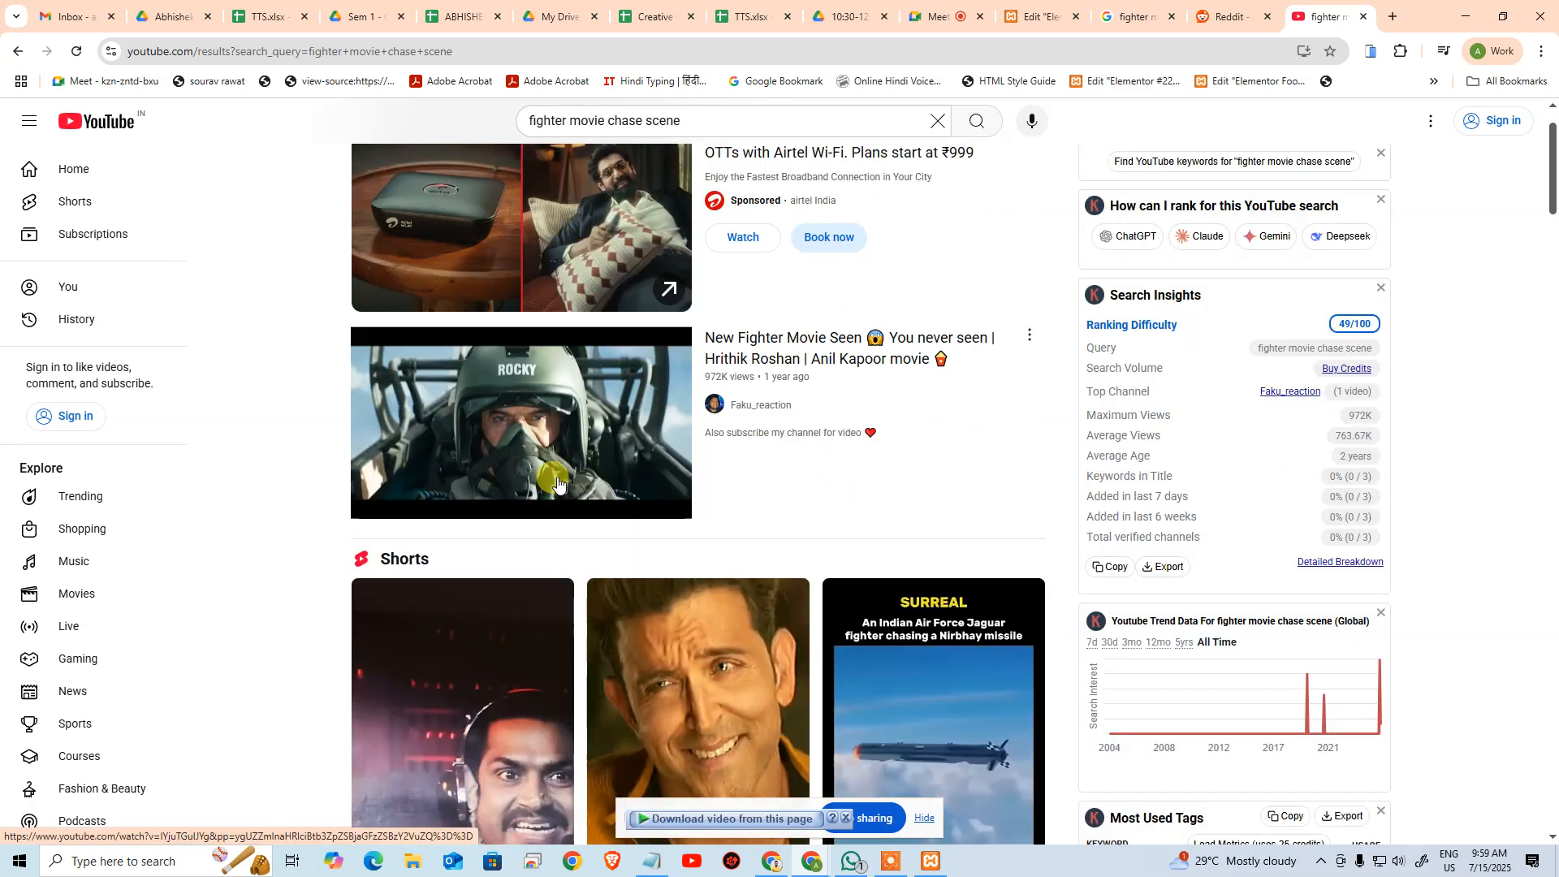
click(579, 414)
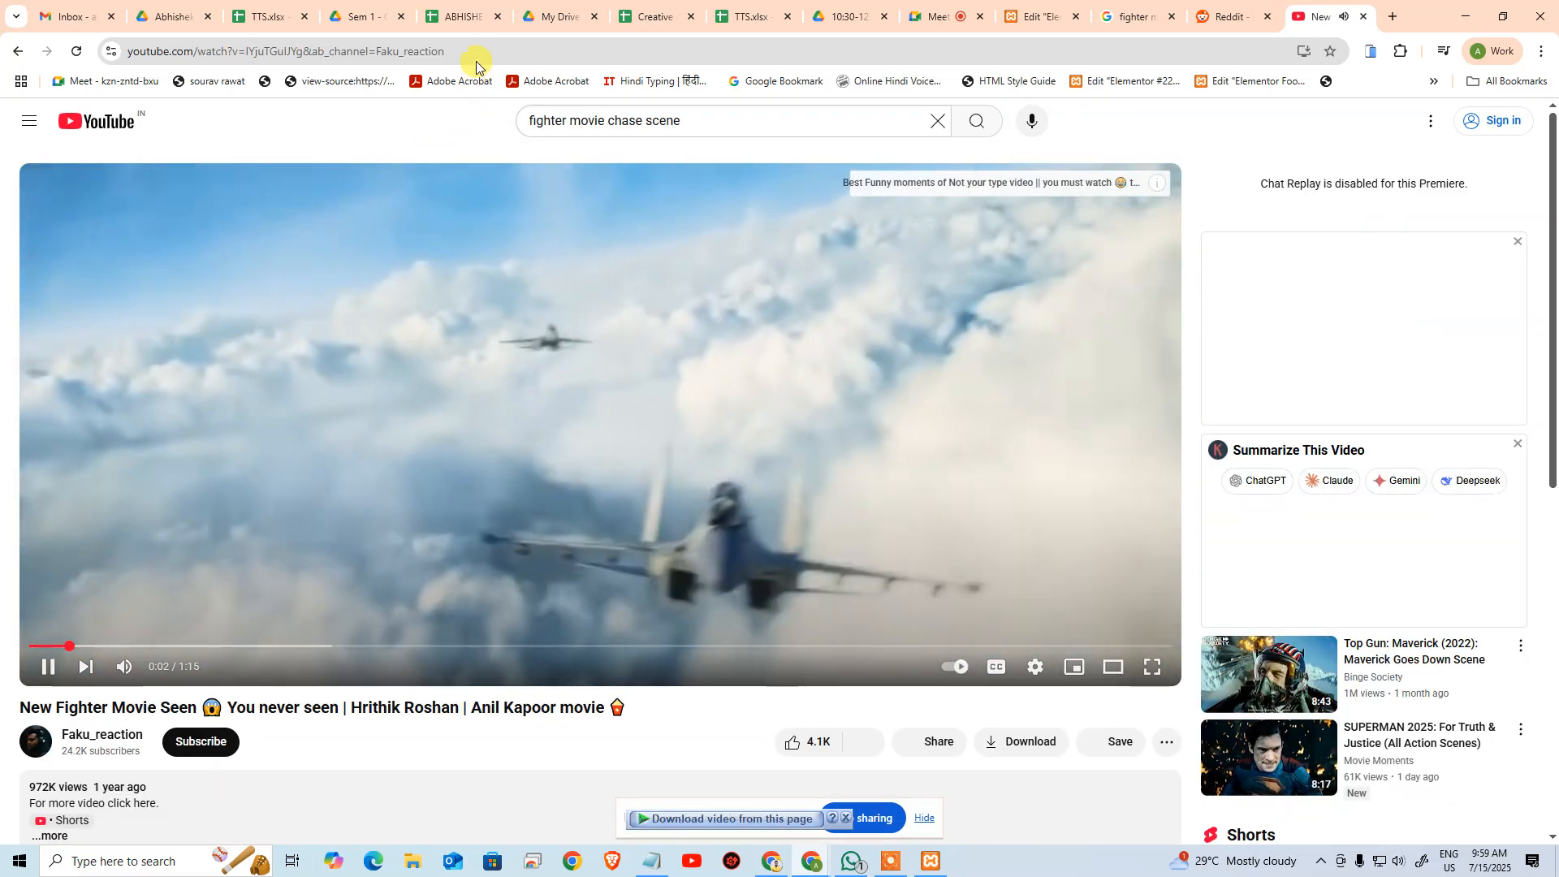
click(478, 49)
key(ctrl+c)
click(592, 329)
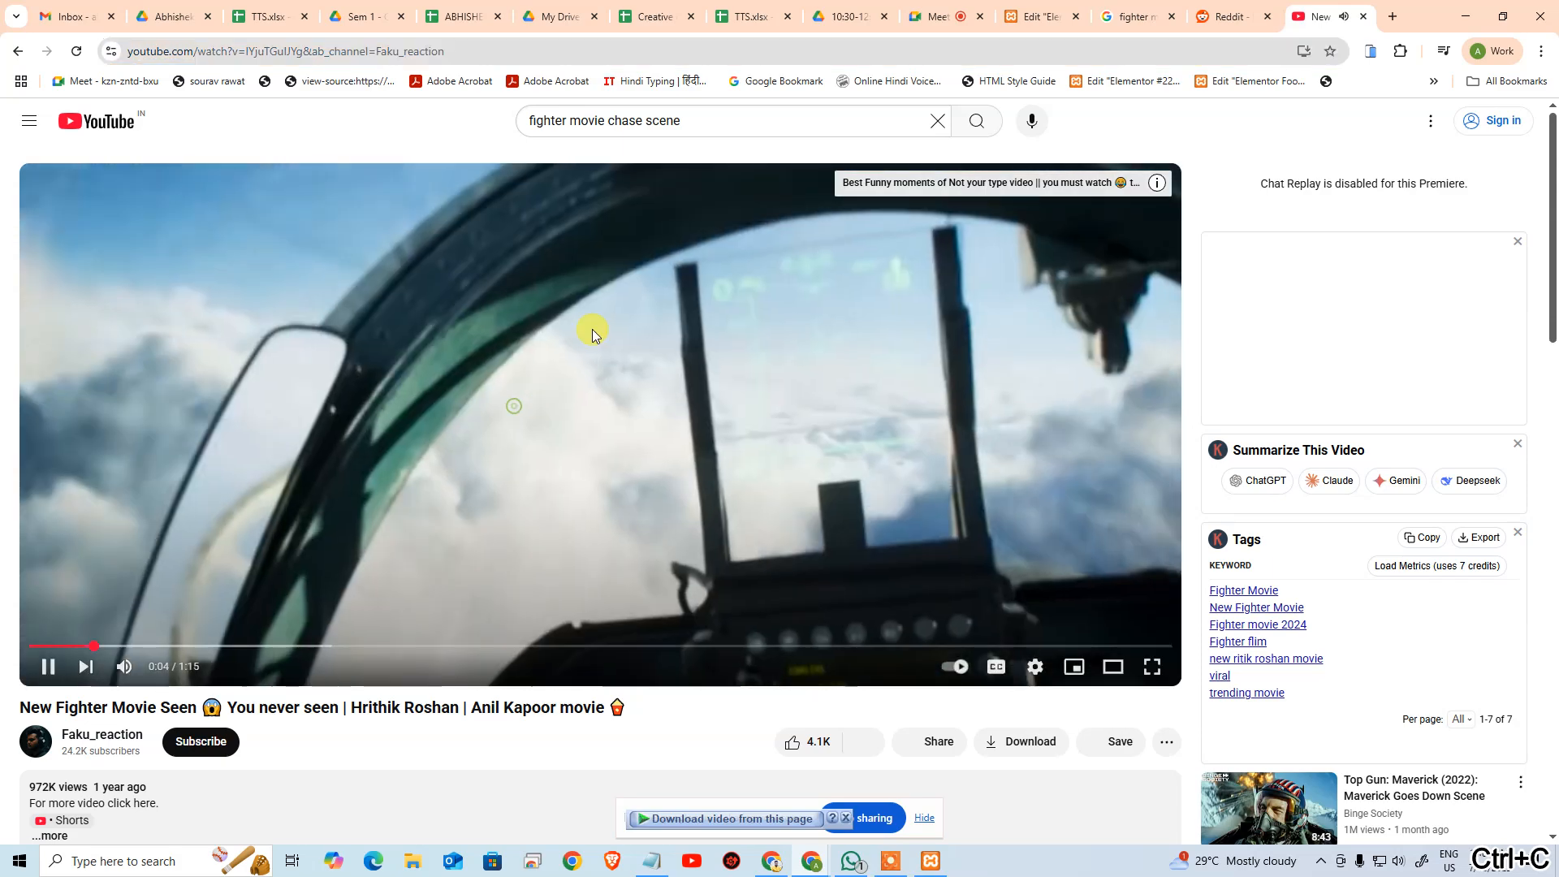
Return to the Elementor editor and paste the copied YouTube address as the link of the fourth hotspot
click(1039, 16)
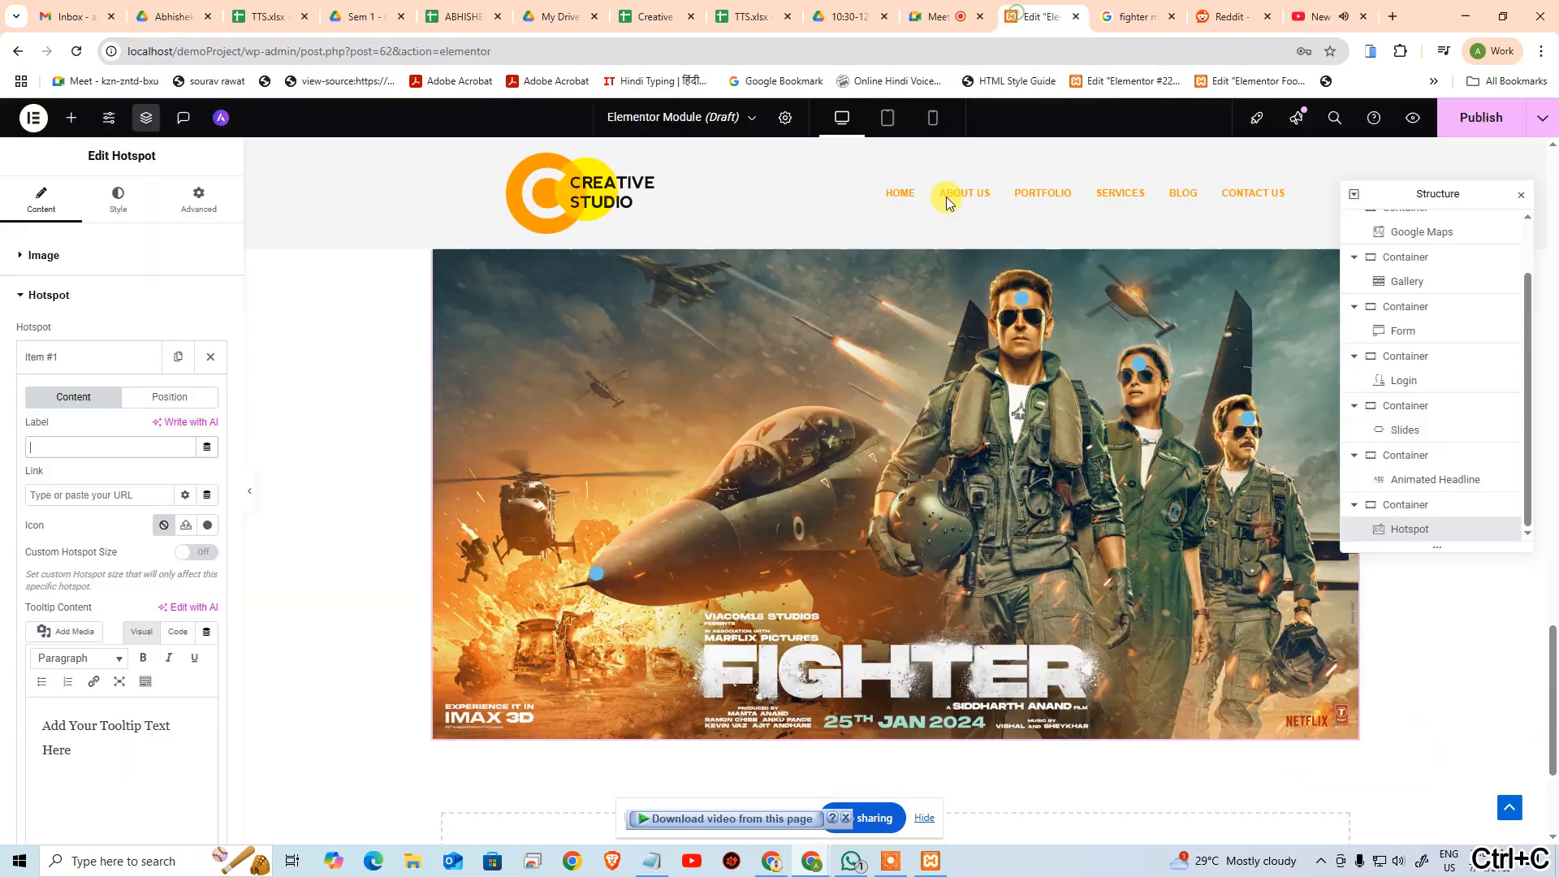
click(1249, 423)
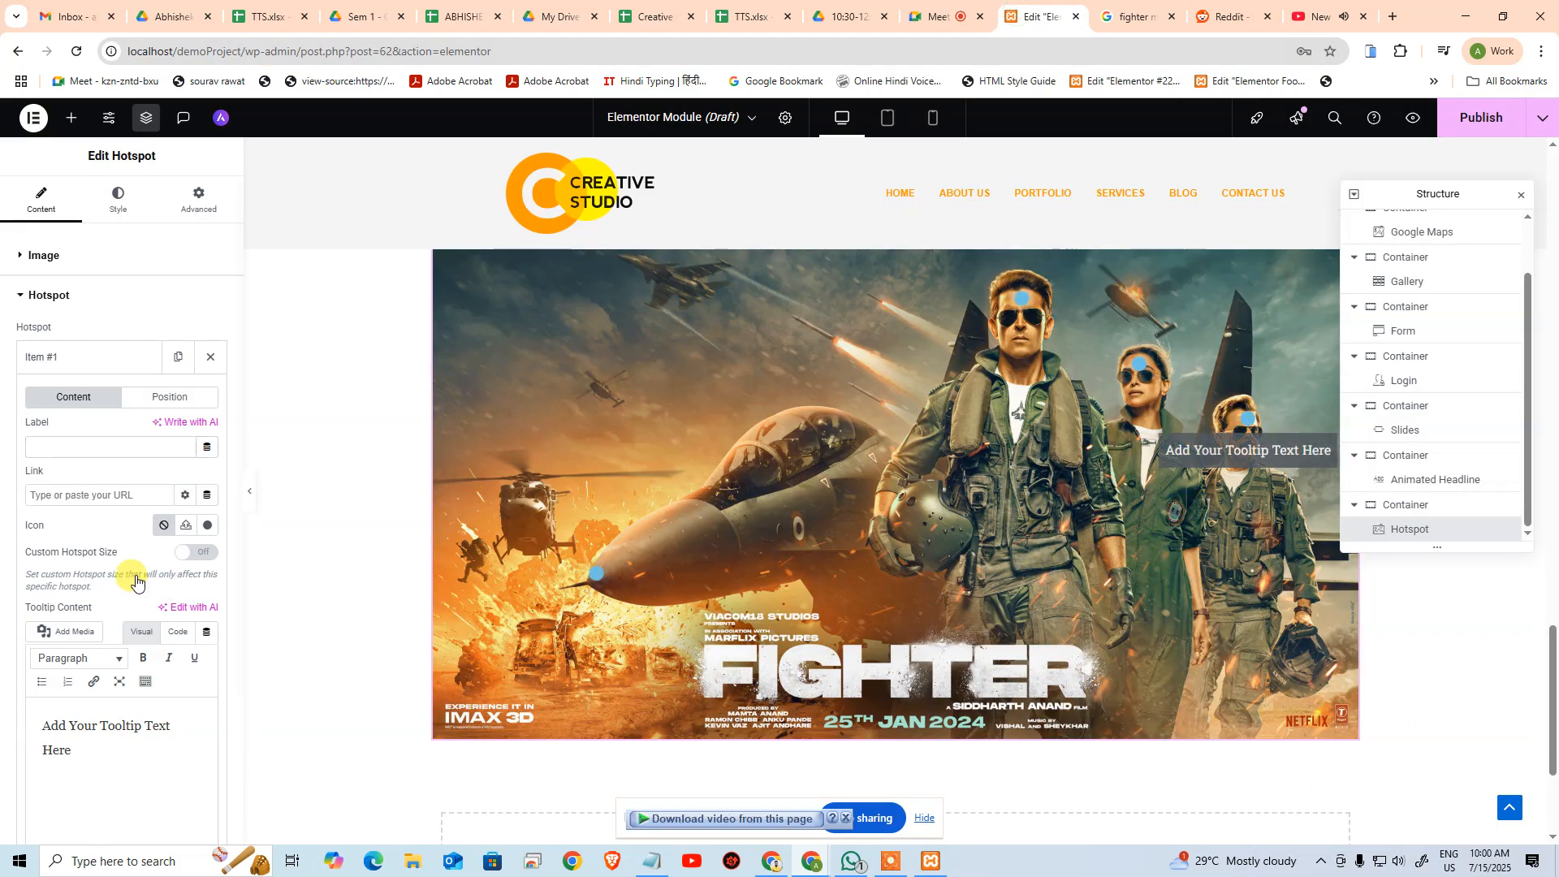
click(77, 359)
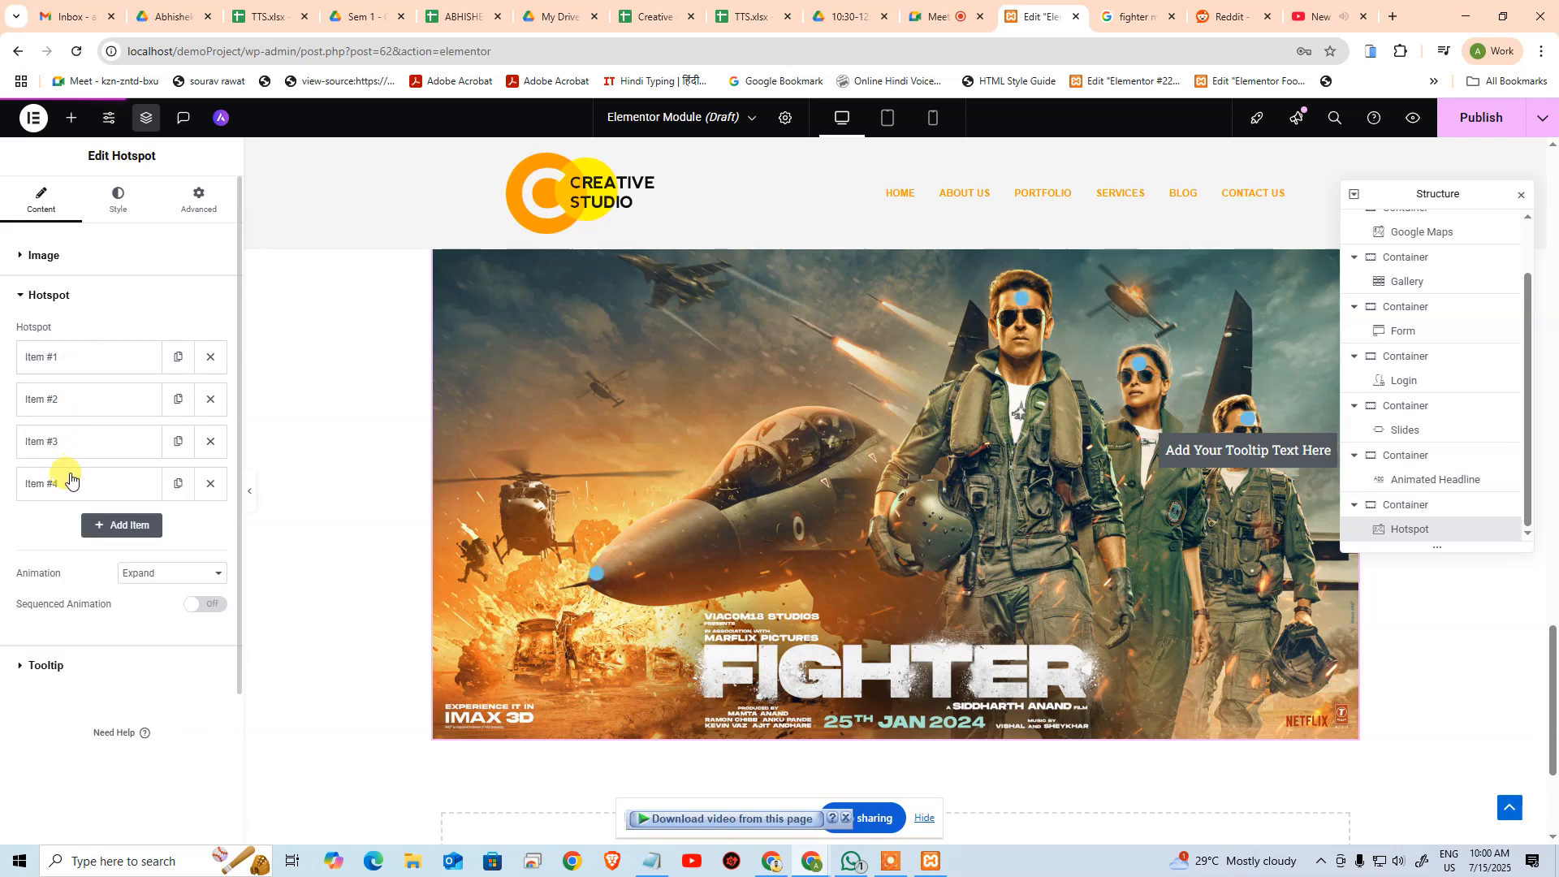
click(70, 484)
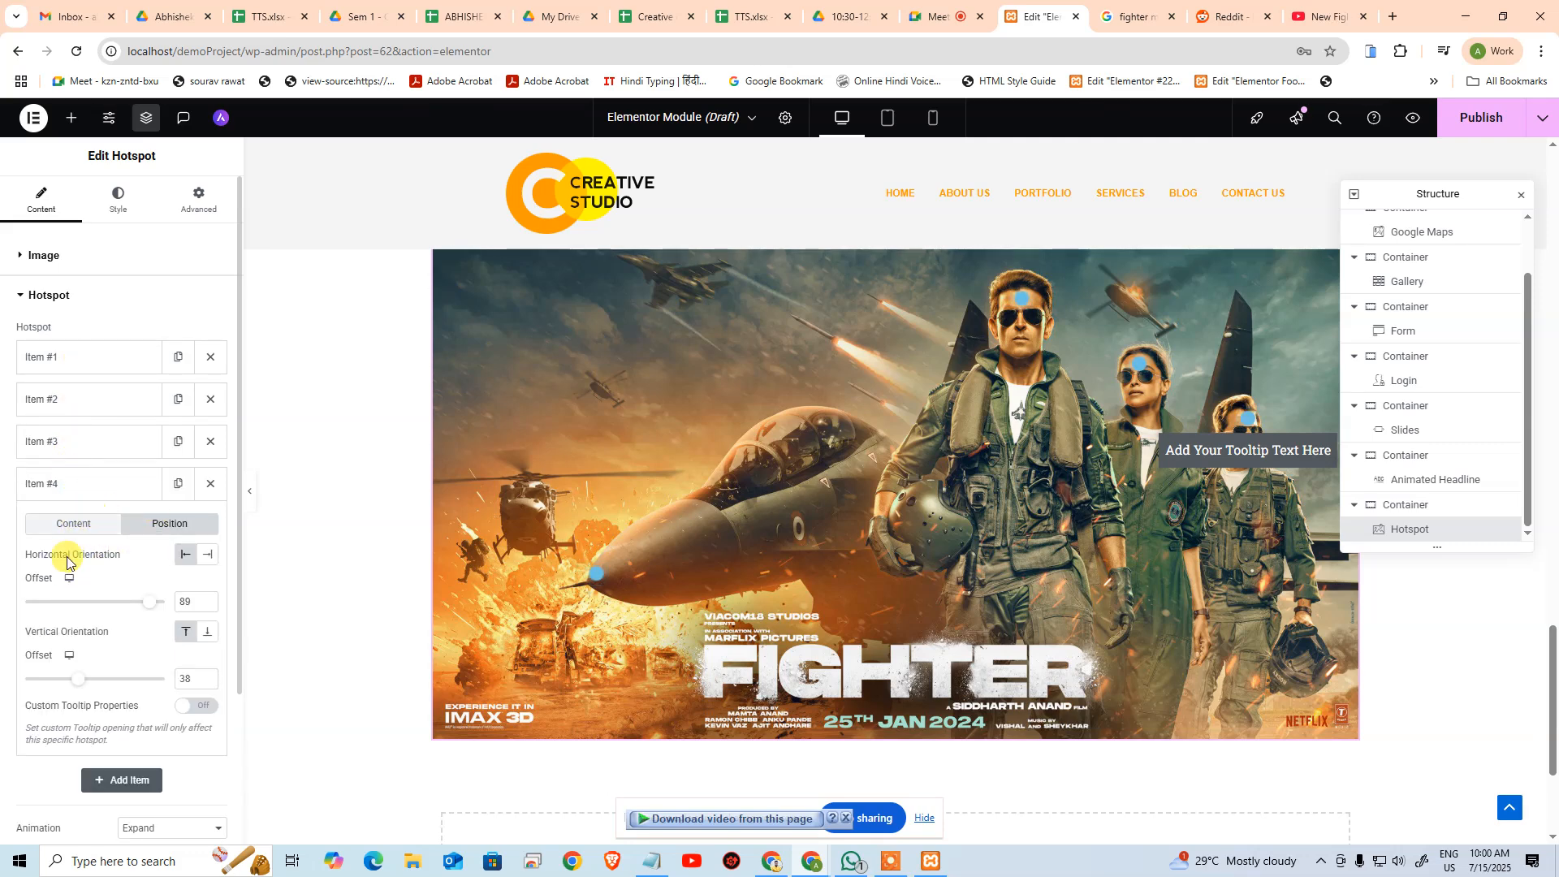
scroll(80, 685, down, 3)
scroll(98, 504, up, 2)
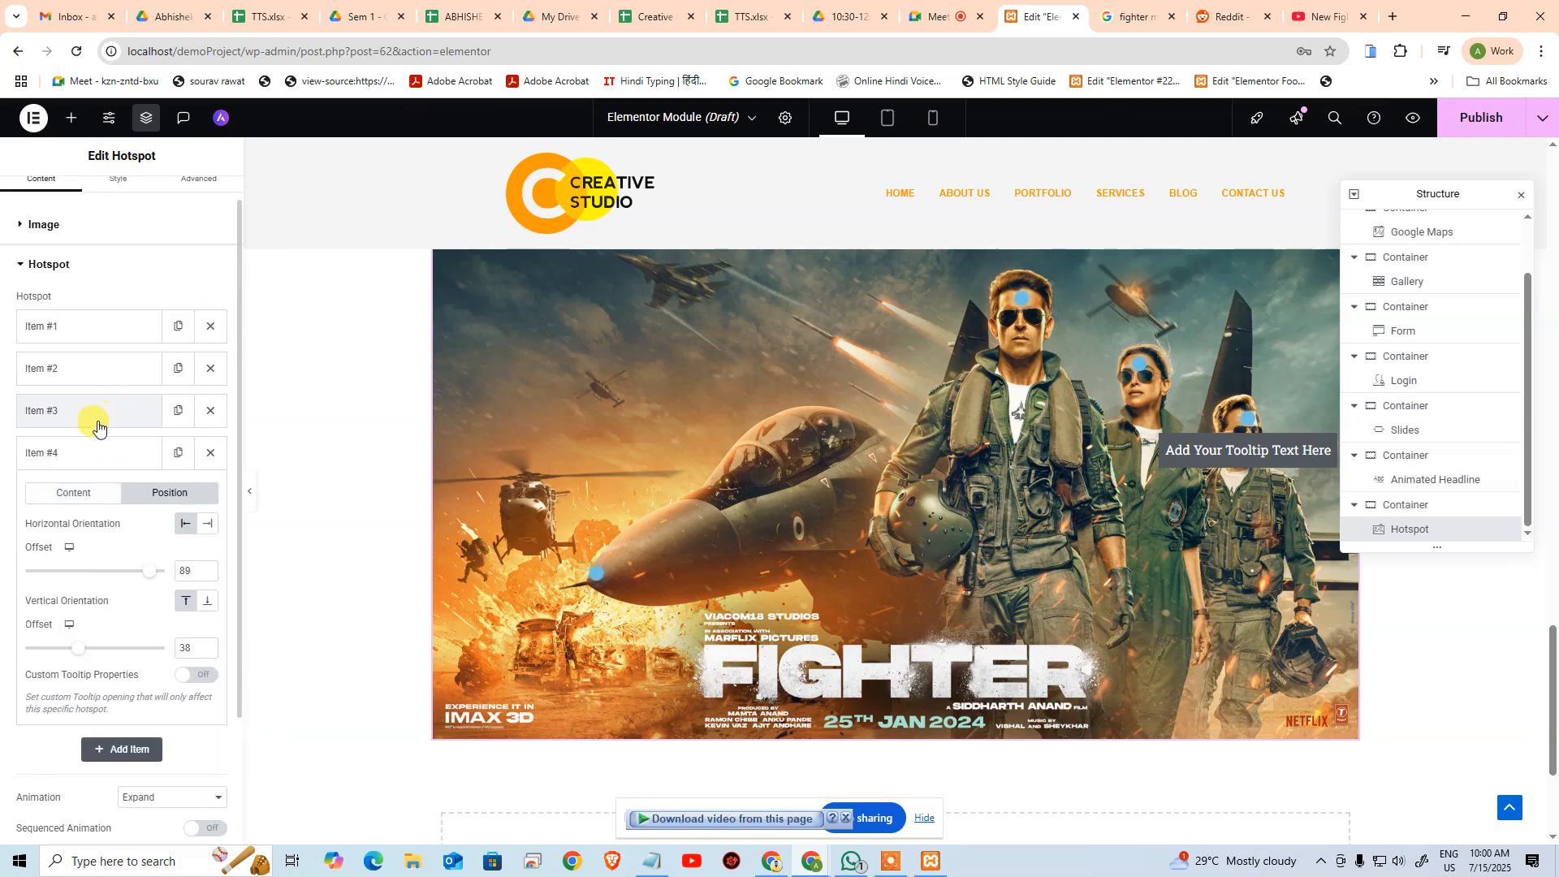
click(71, 494)
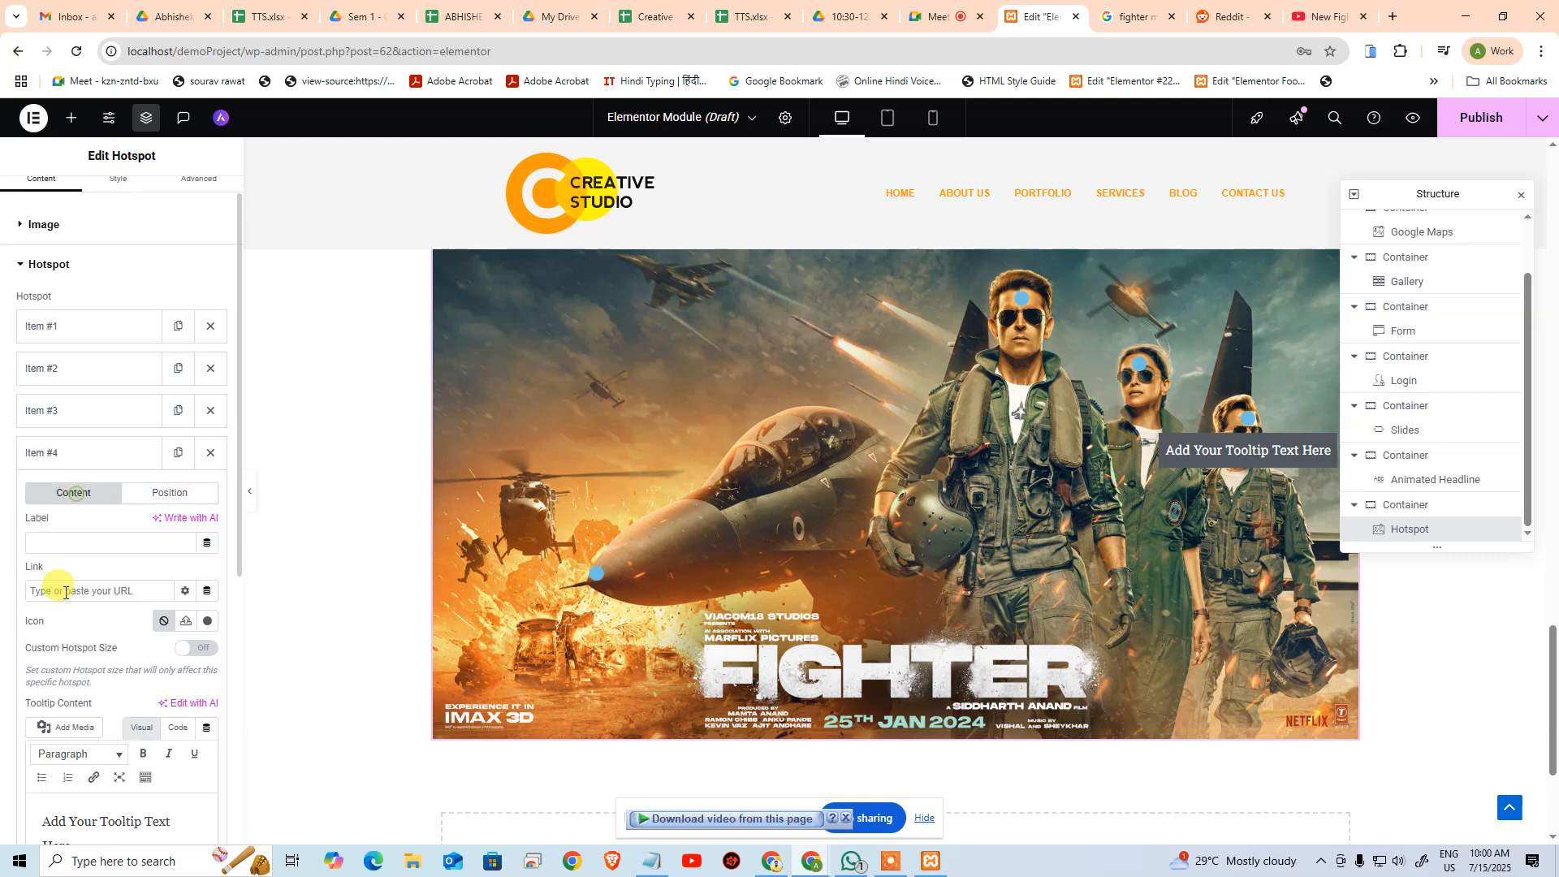
click(141, 574)
key(ctrl+v)
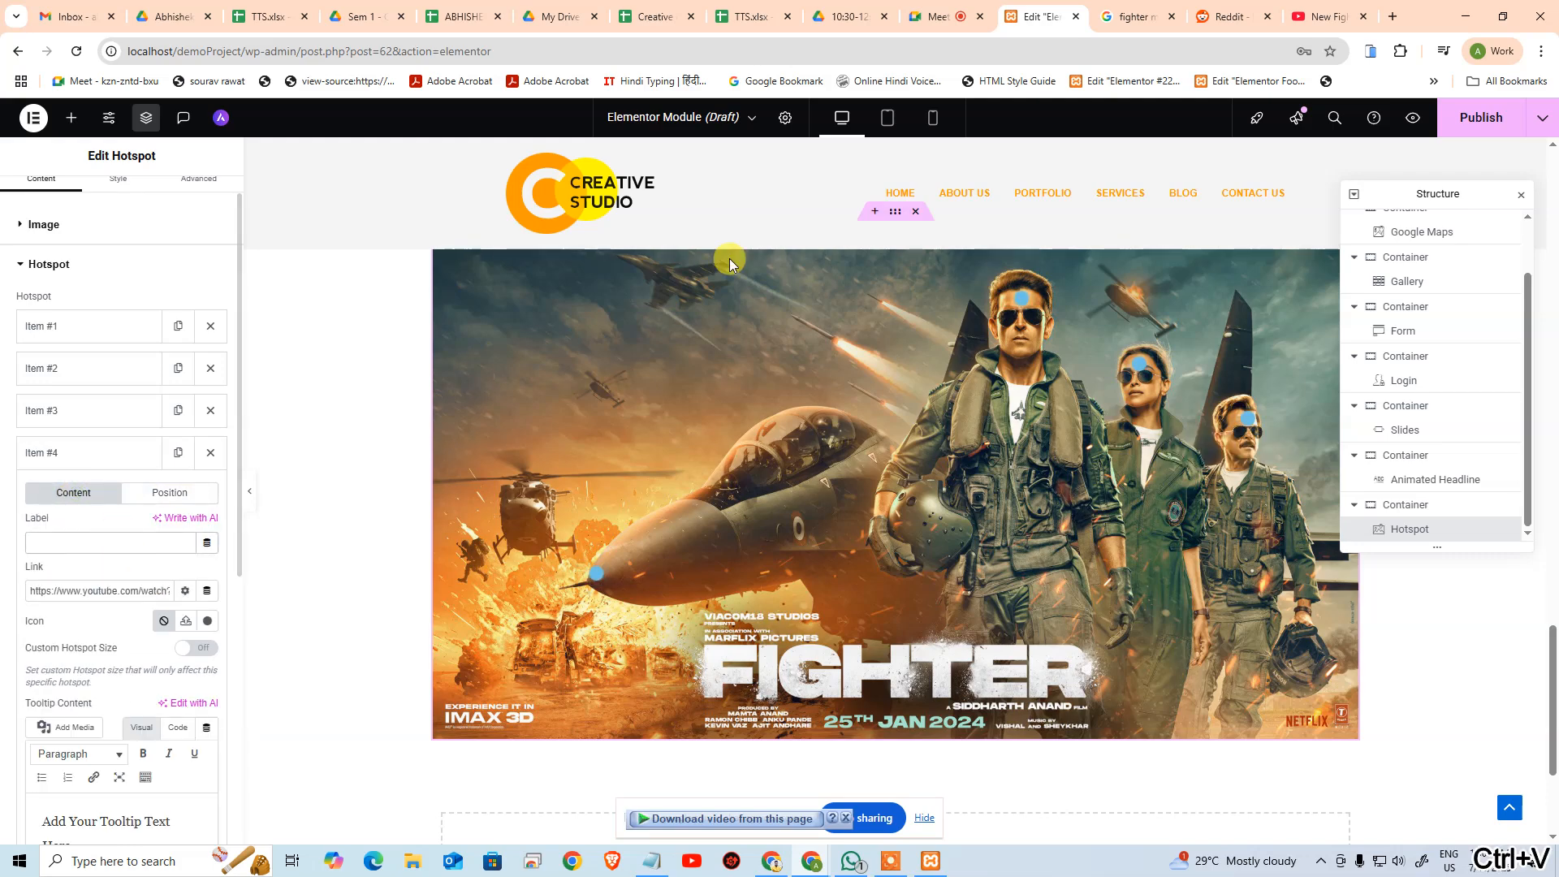
Try the label "Anil Kapoor", copied from the YouTube video title, on the fourth hotspot, and clear it again
click(1326, 16)
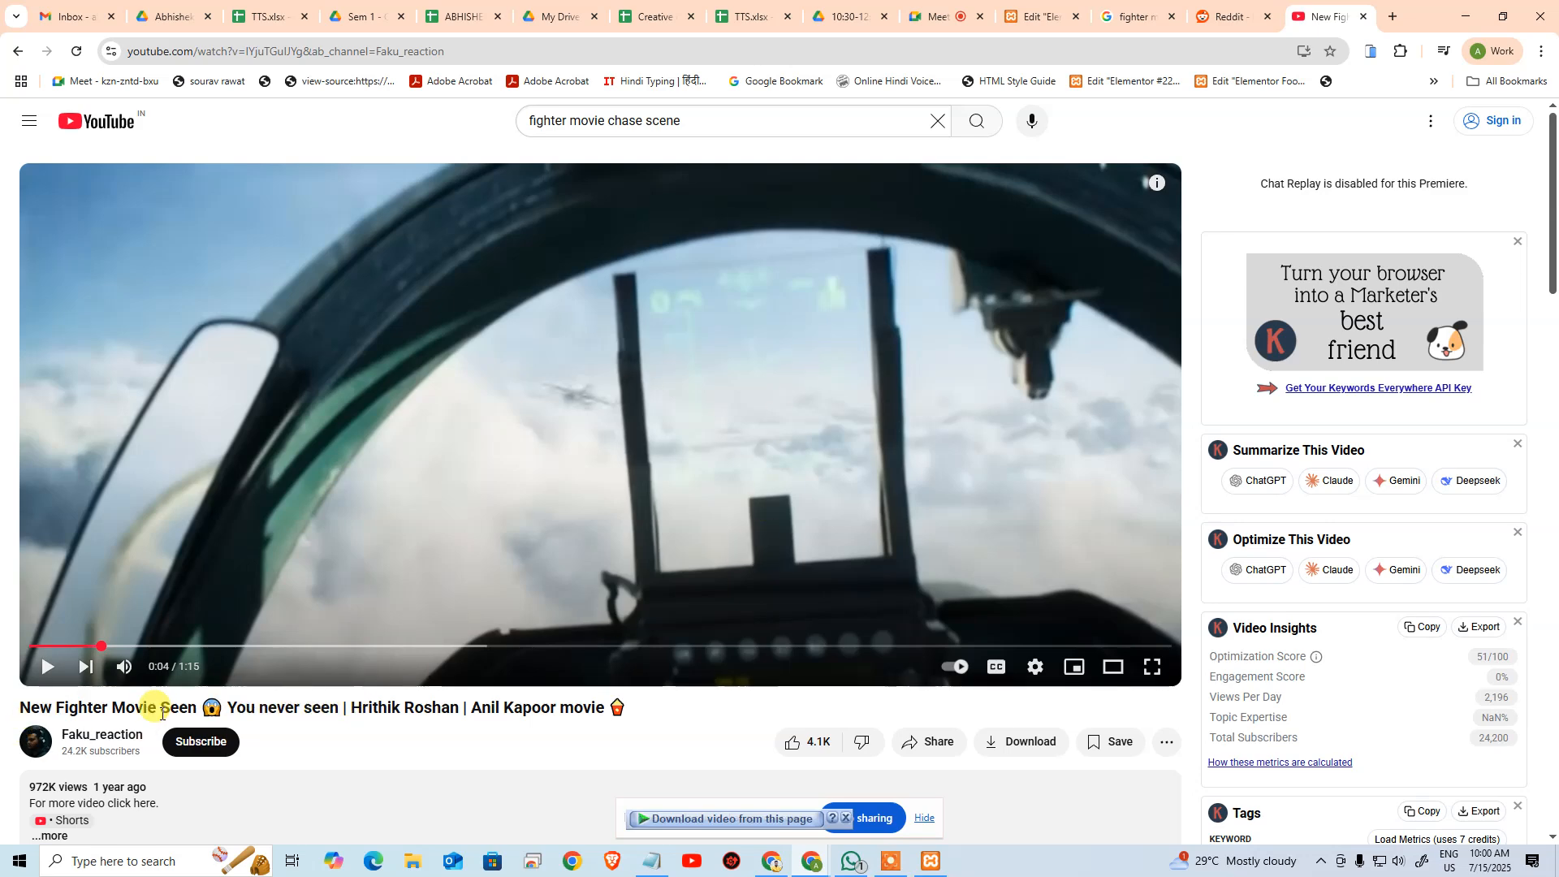
drag(475, 709, 557, 709)
key(ctrl+c)
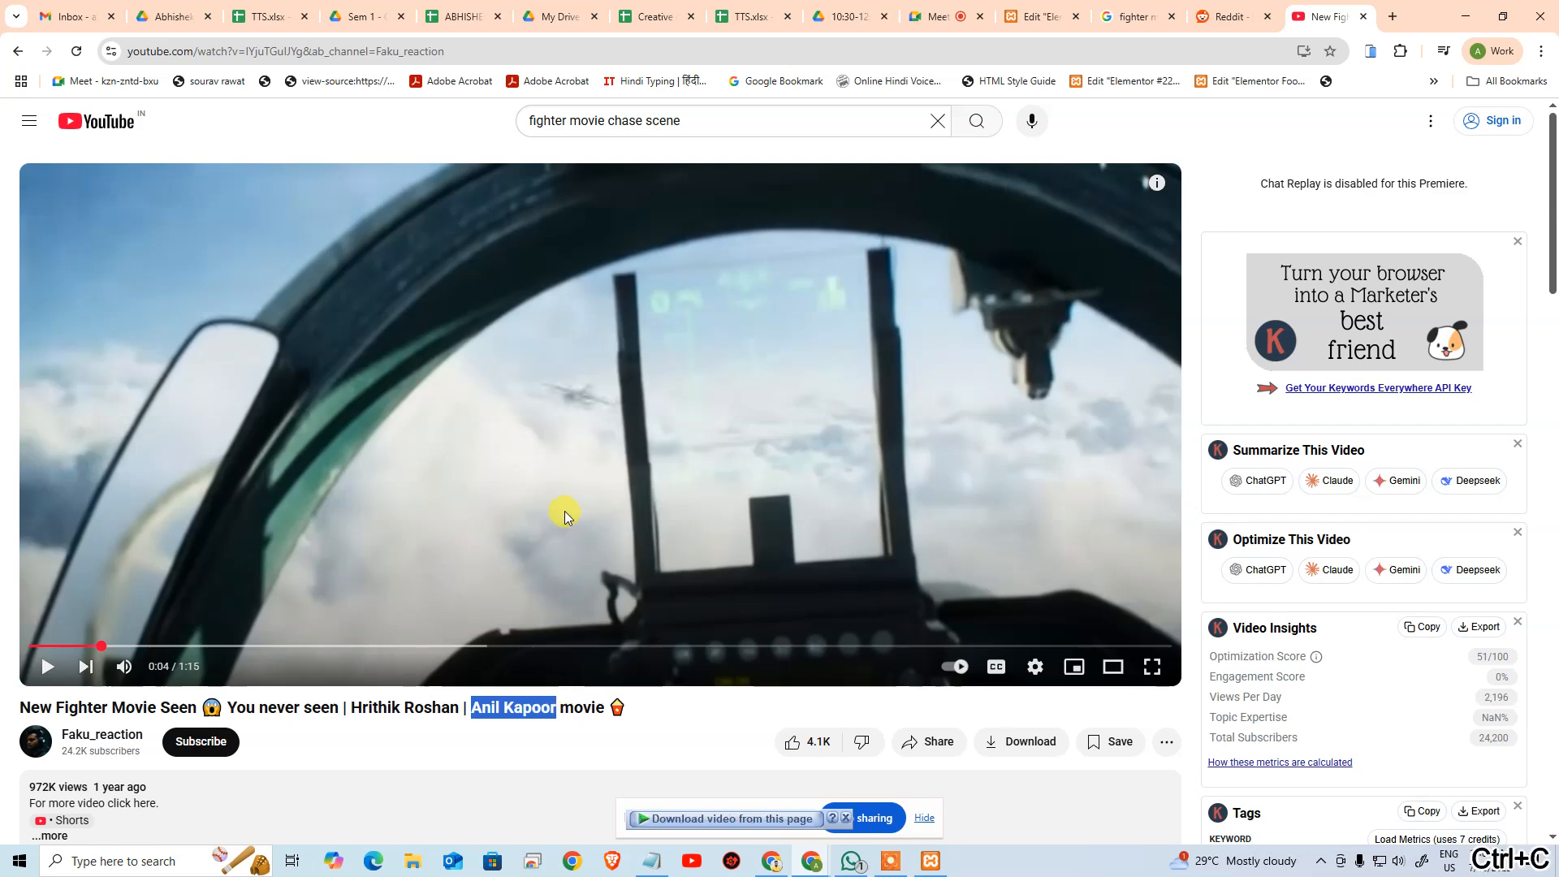
click(1040, 12)
click(123, 537)
key(ctrl+v)
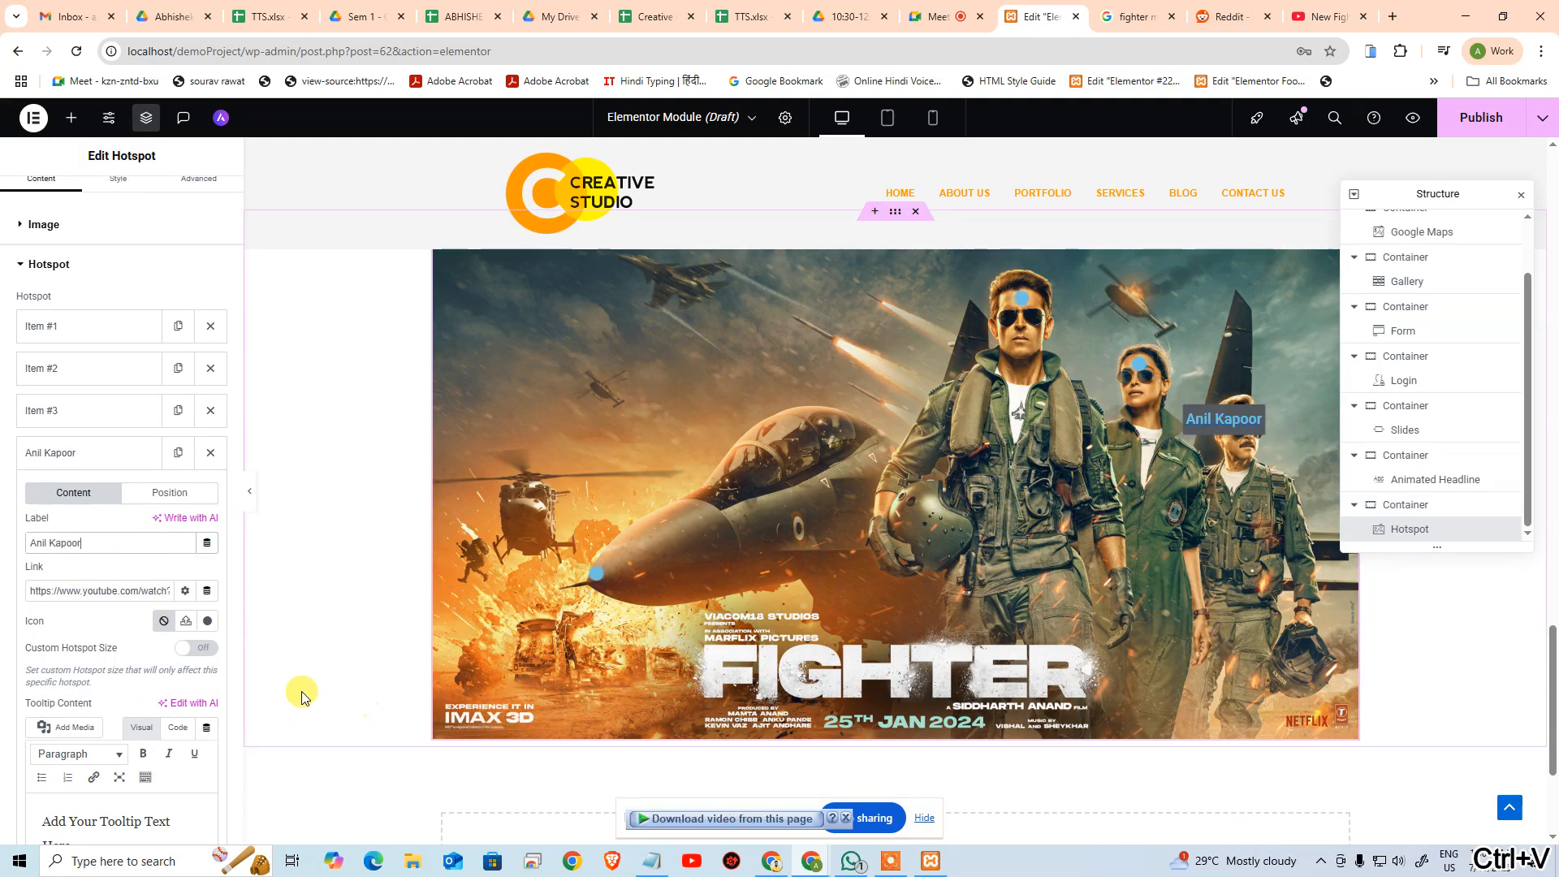
drag(111, 543, 1, 557)
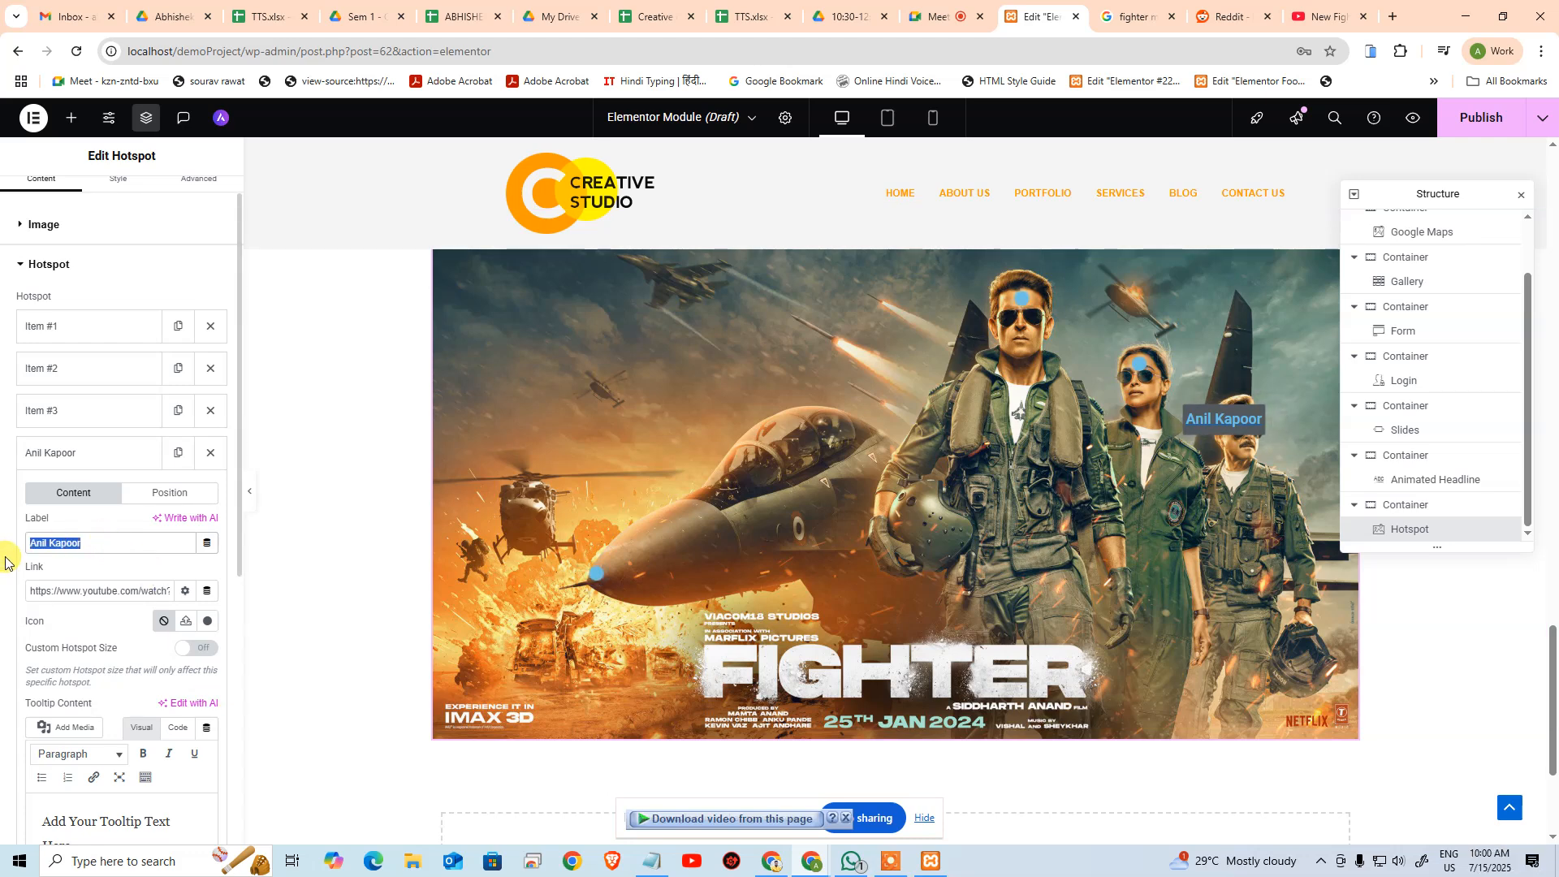
key(BackSpace)
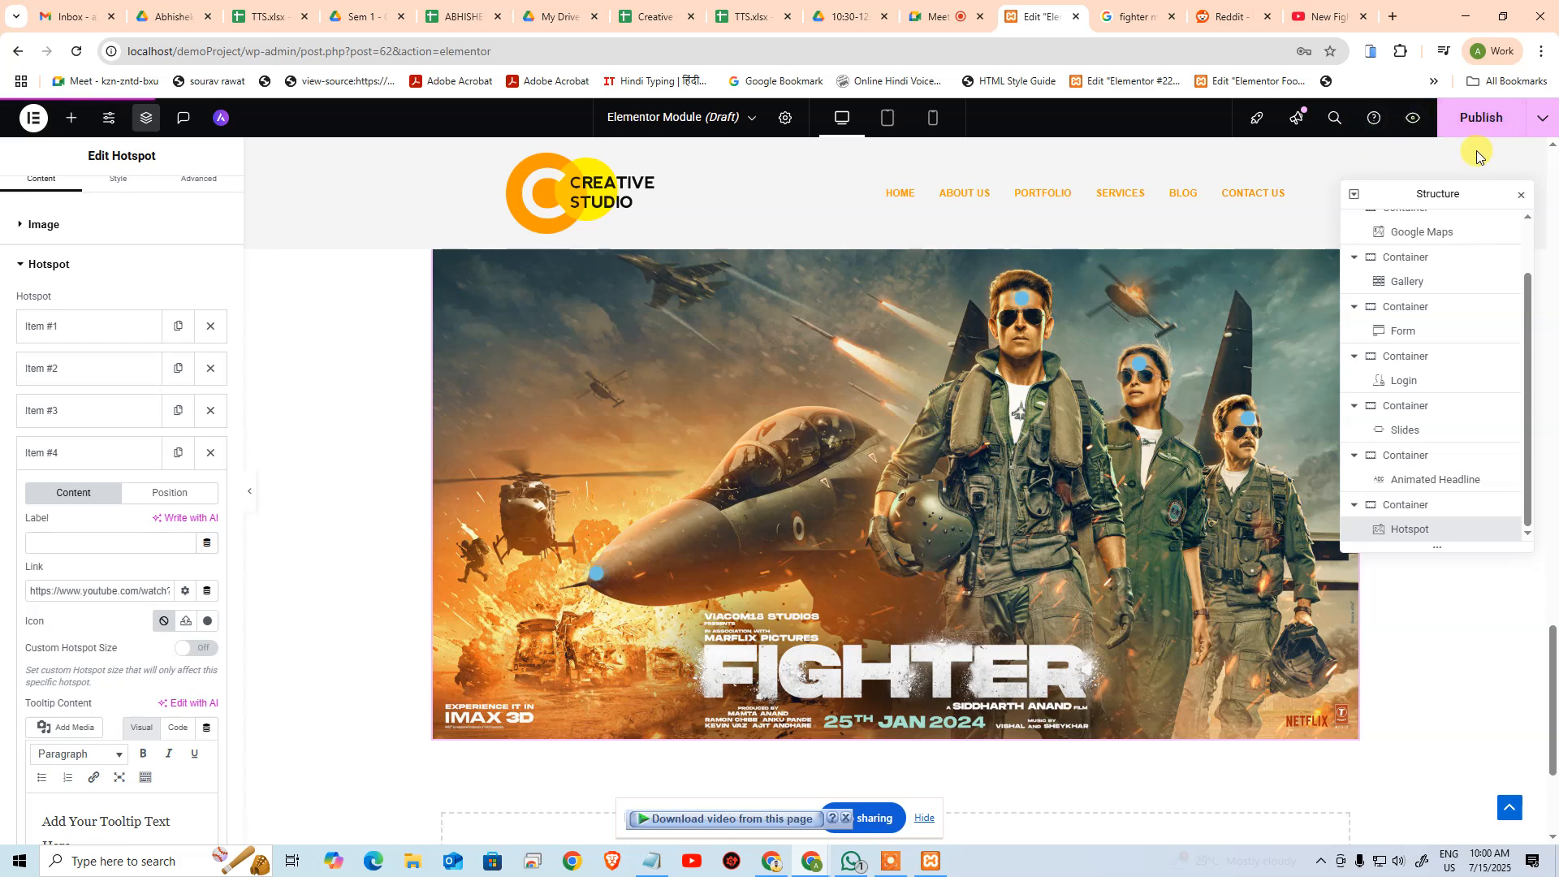
Preview the page briefly, return to the editor and try the label "A" on the fourth hotspot
click(1413, 119)
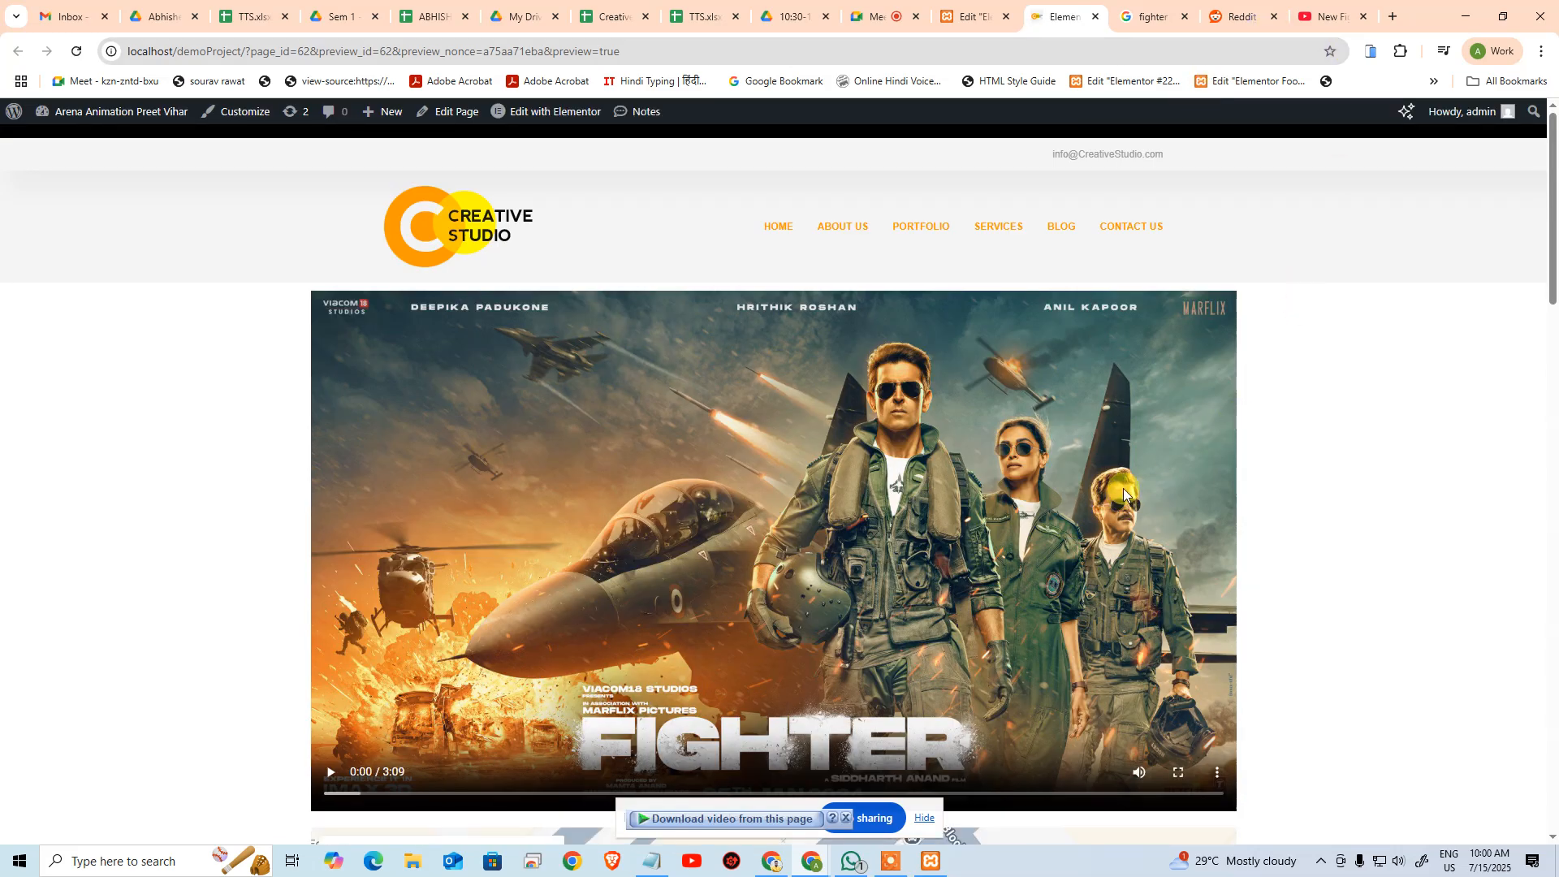
click(1003, 8)
click(126, 548)
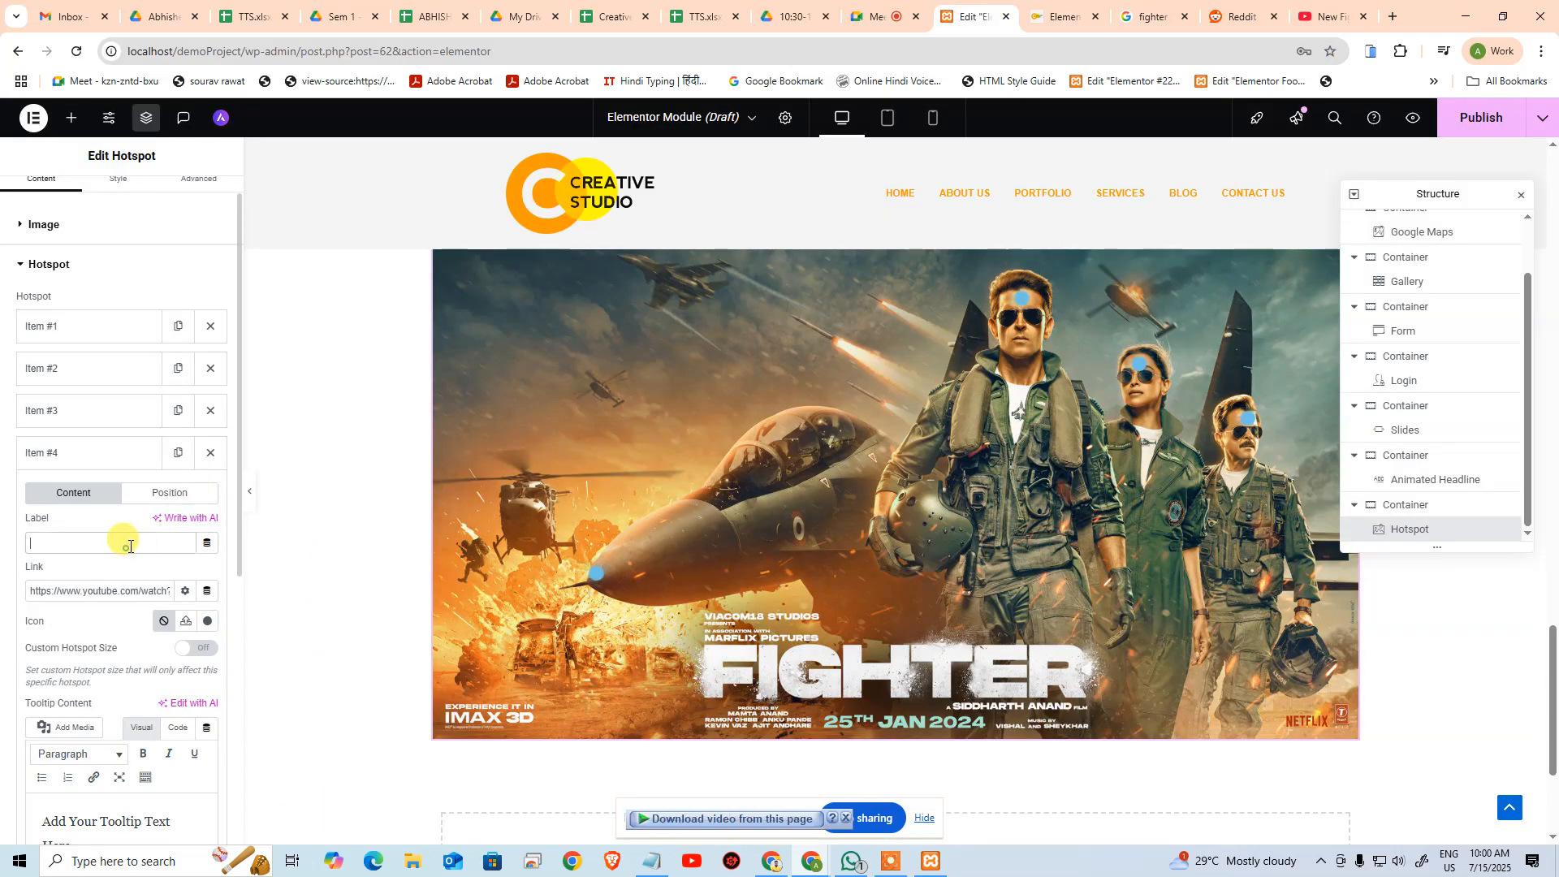
text(A)
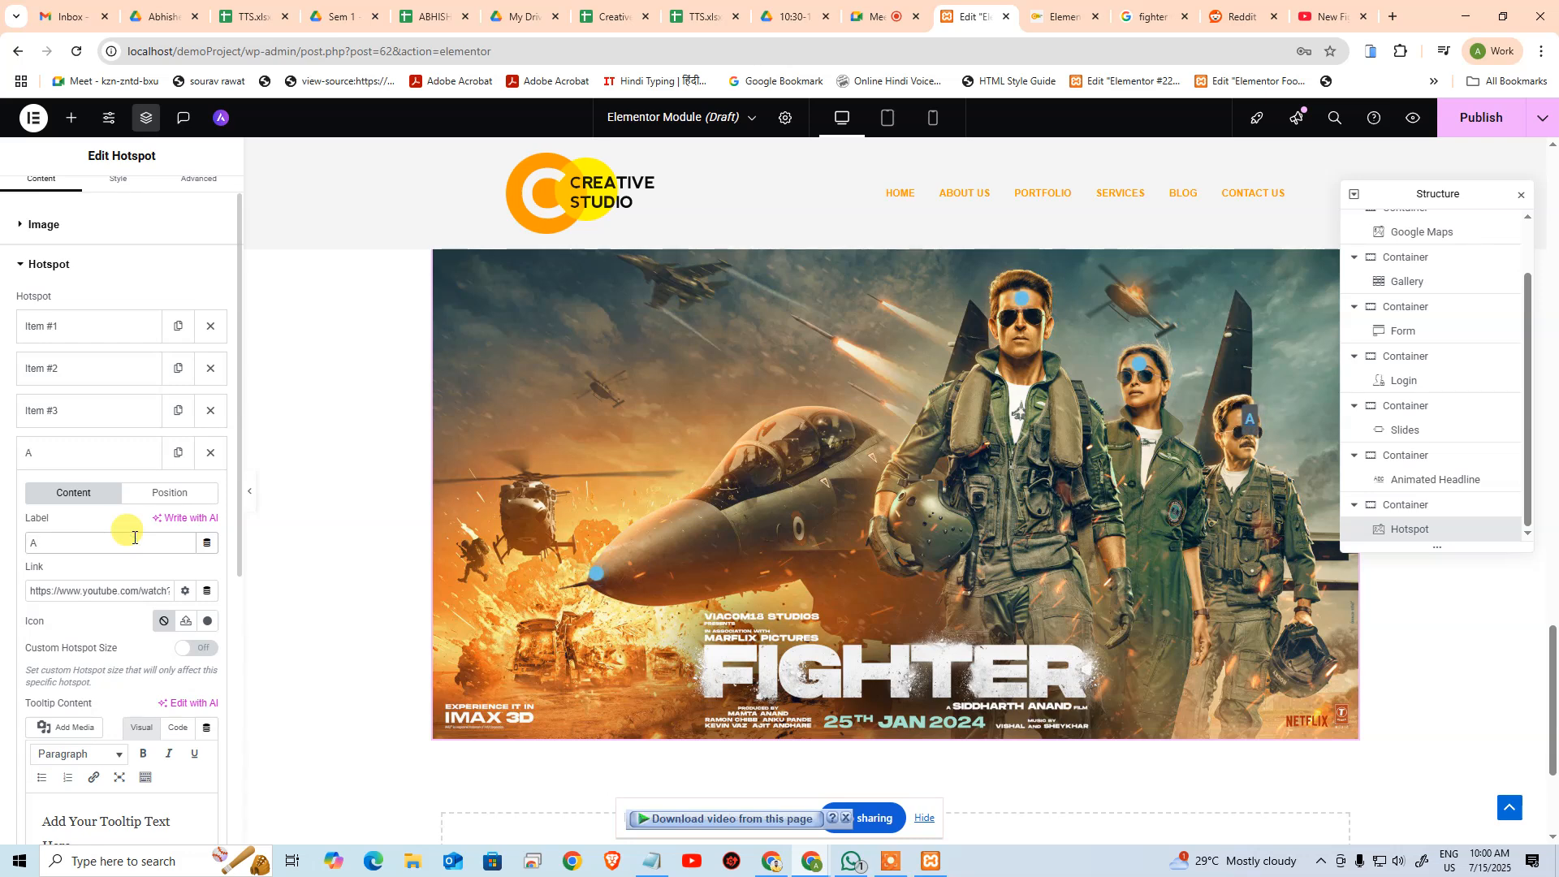
Search the icon library for "video" and insert the first File video icon for the fourth hotspot
click(207, 621)
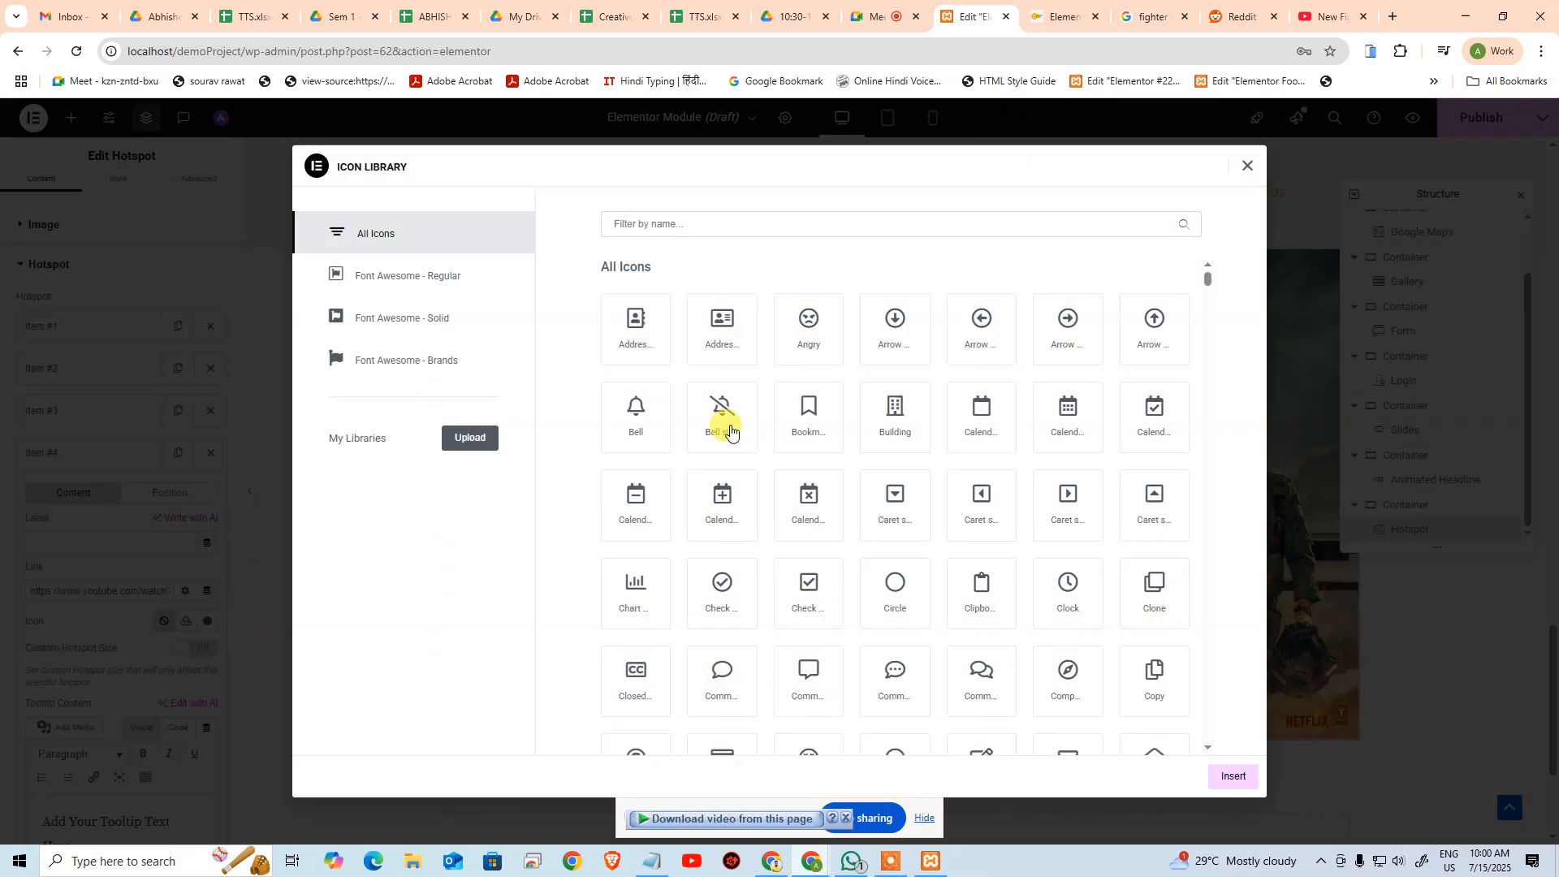
click(718, 225)
text(v)
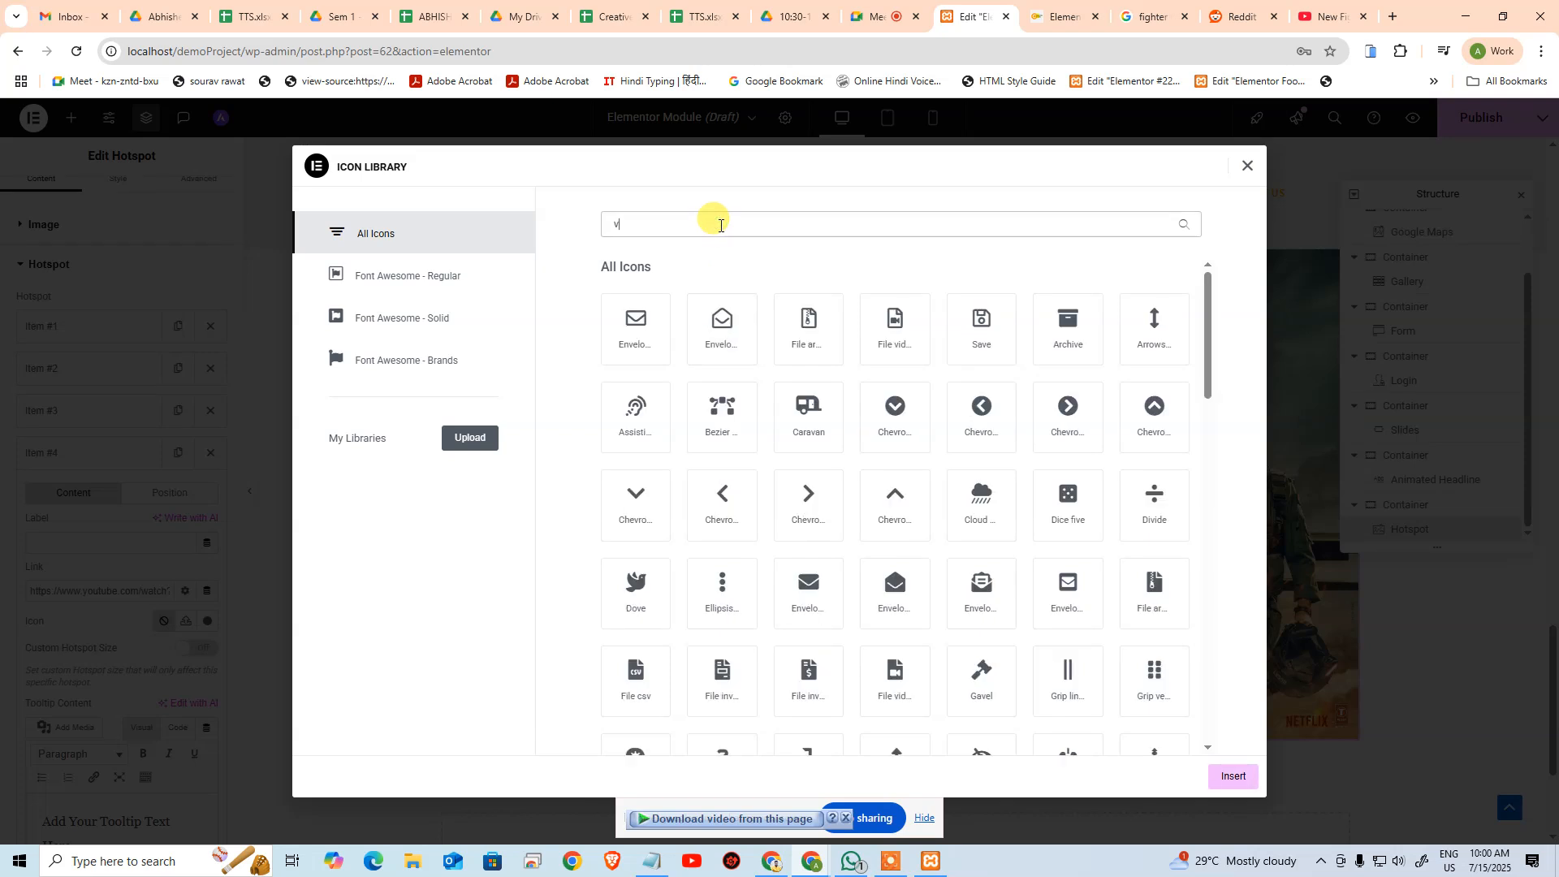
text(ideo)
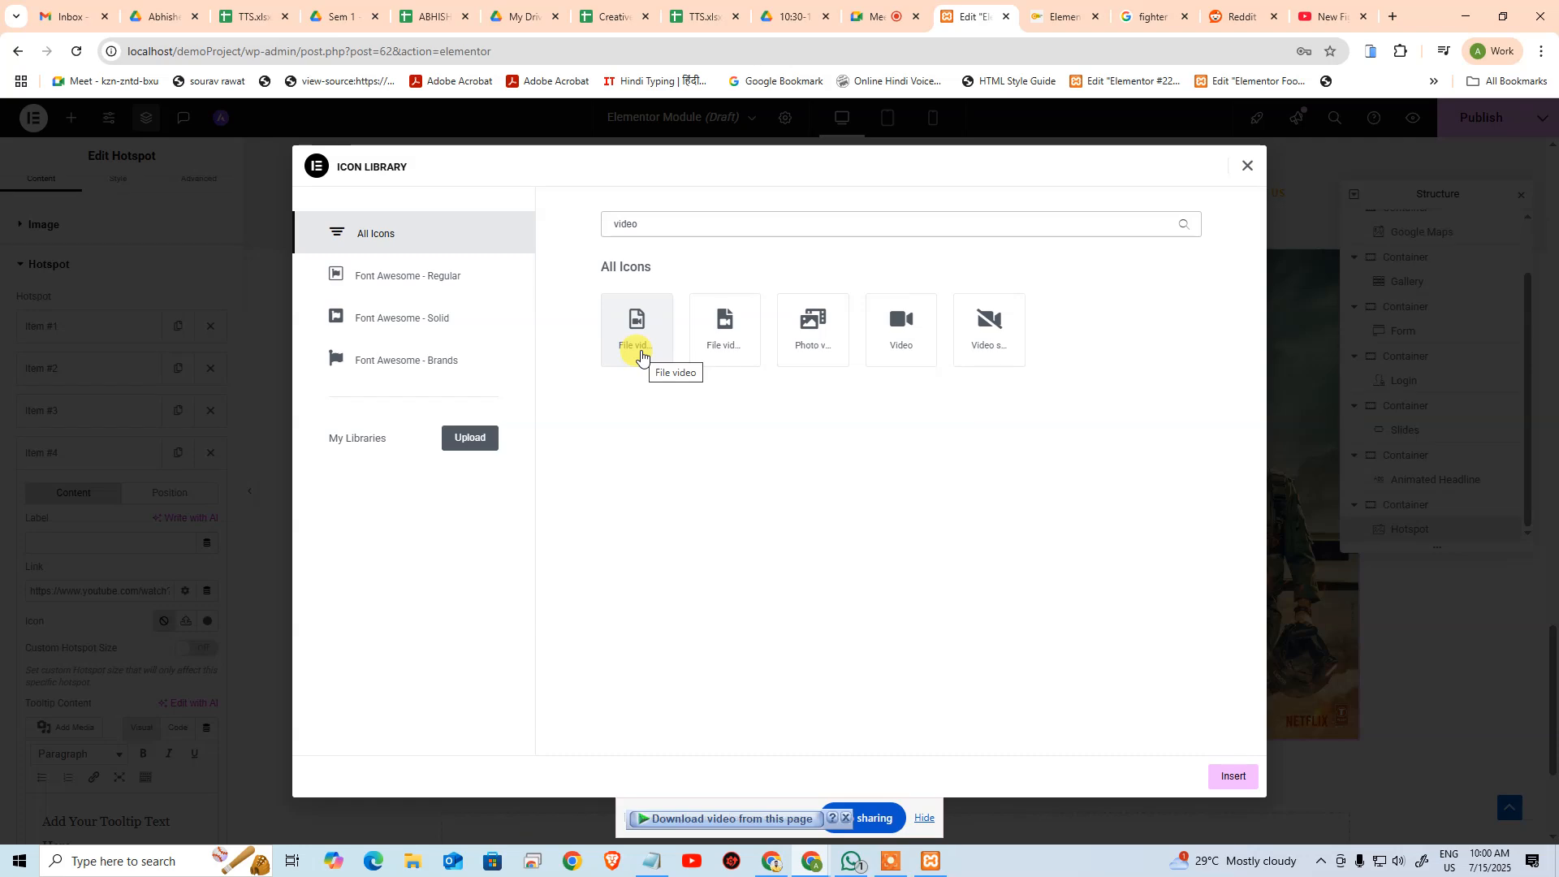
click(639, 348)
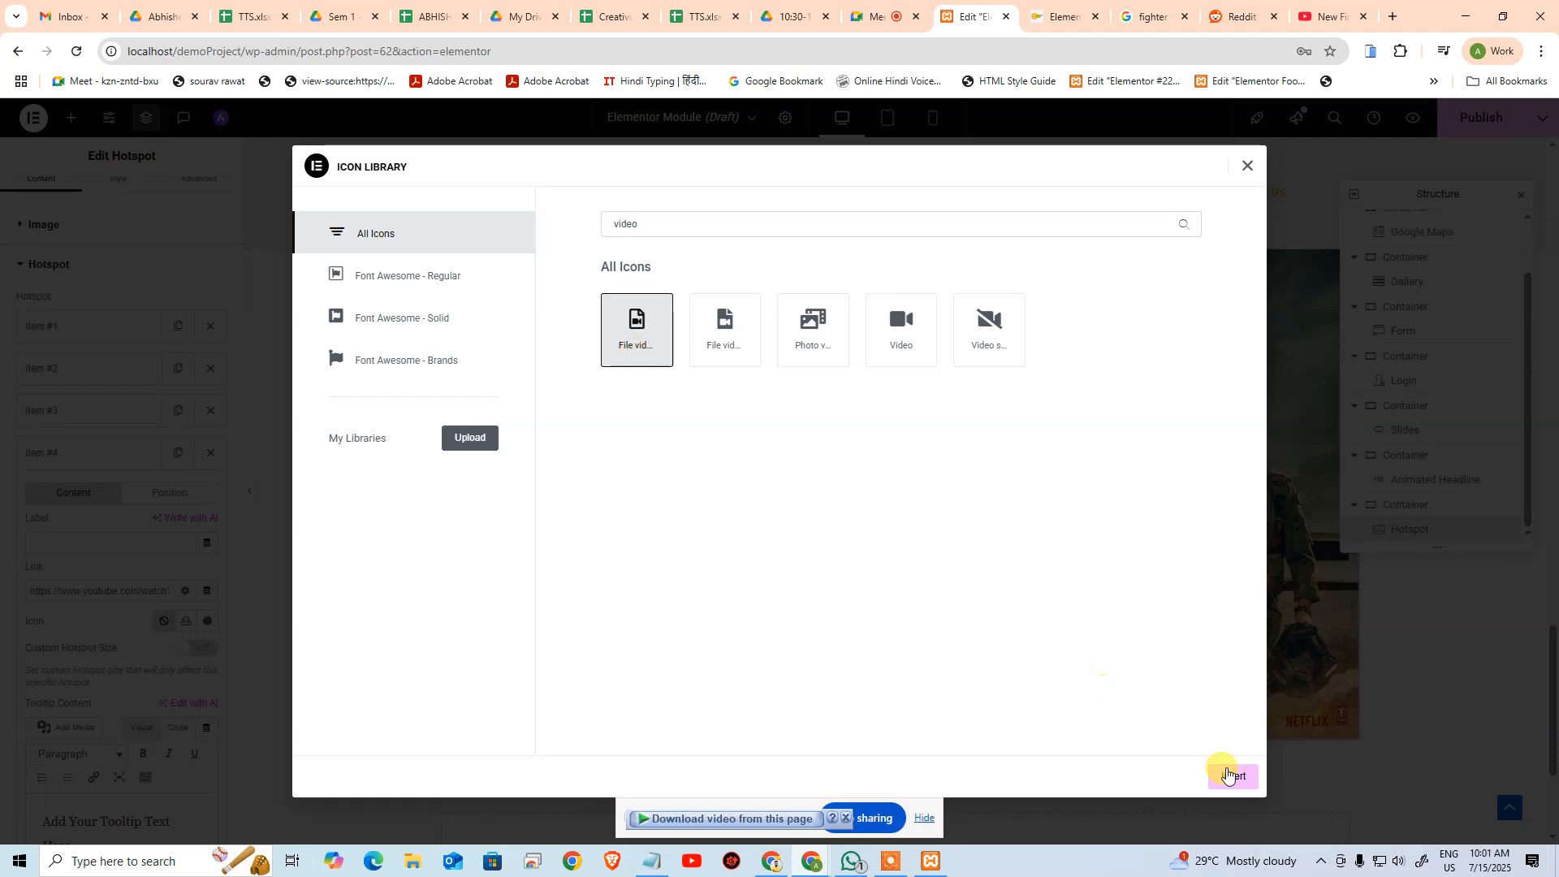
click(1223, 774)
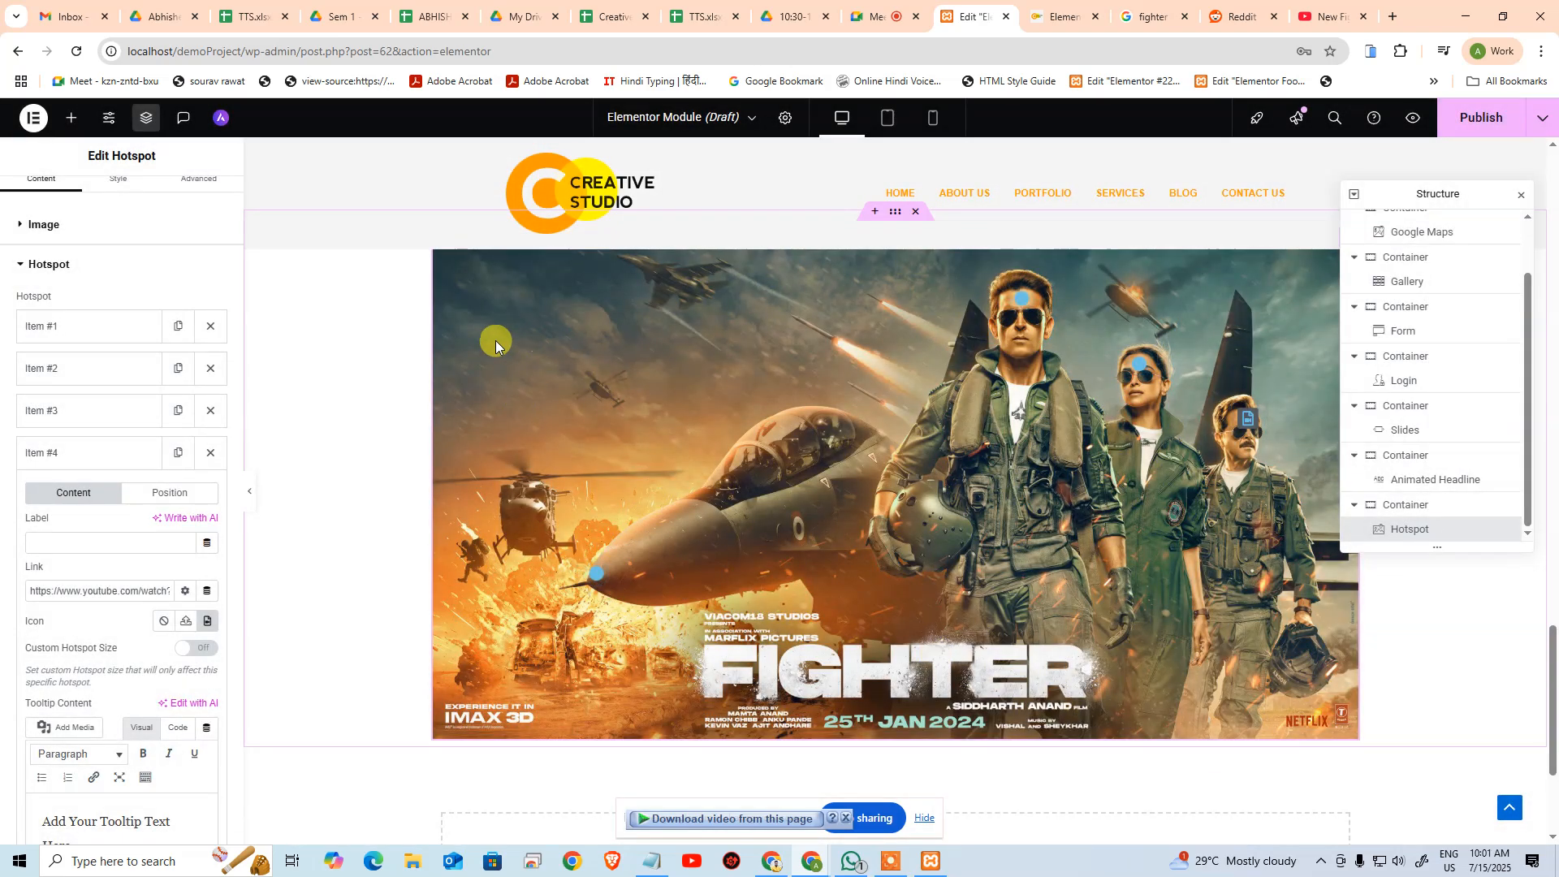
Preview the page, test the fourth hotspot's YouTube link, pause the video and return to the Elementor editor
click(1409, 128)
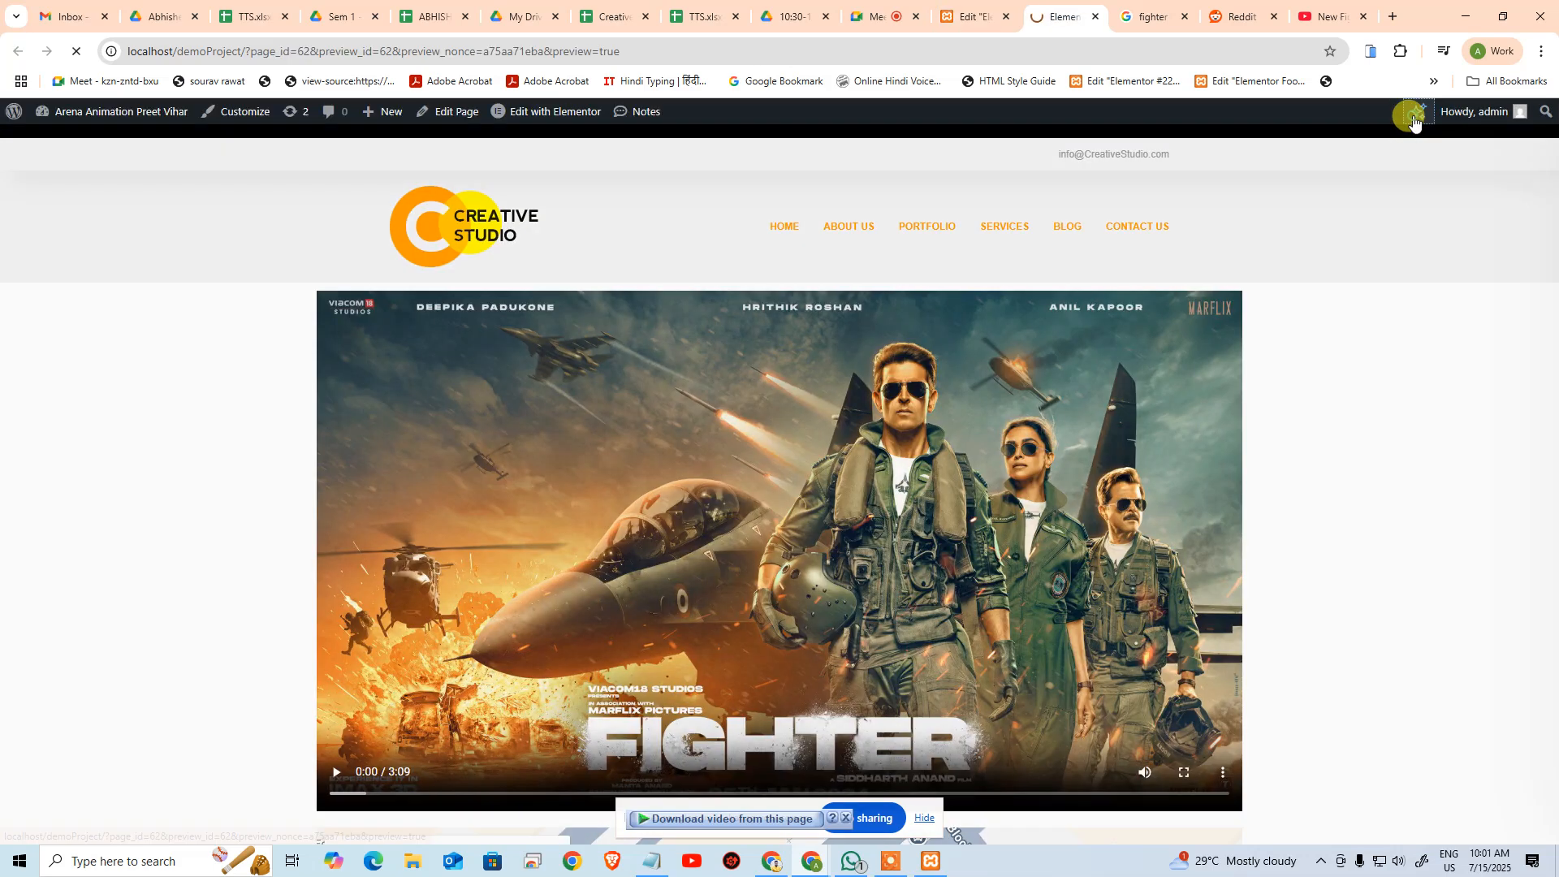
click(1414, 122)
click(1215, 123)
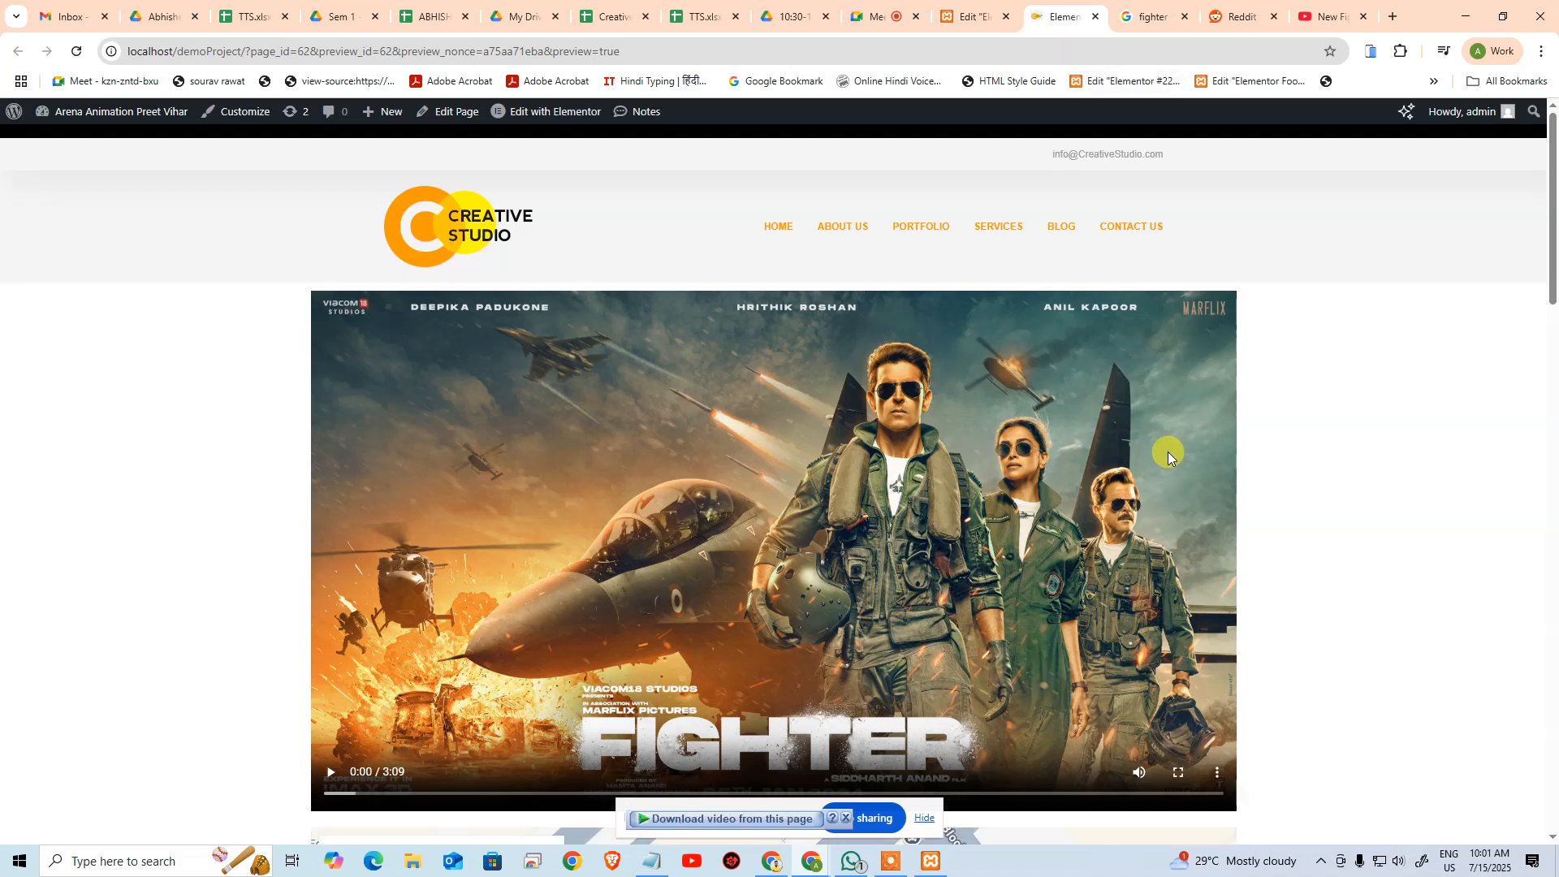
scroll(1167, 452, down, 20)
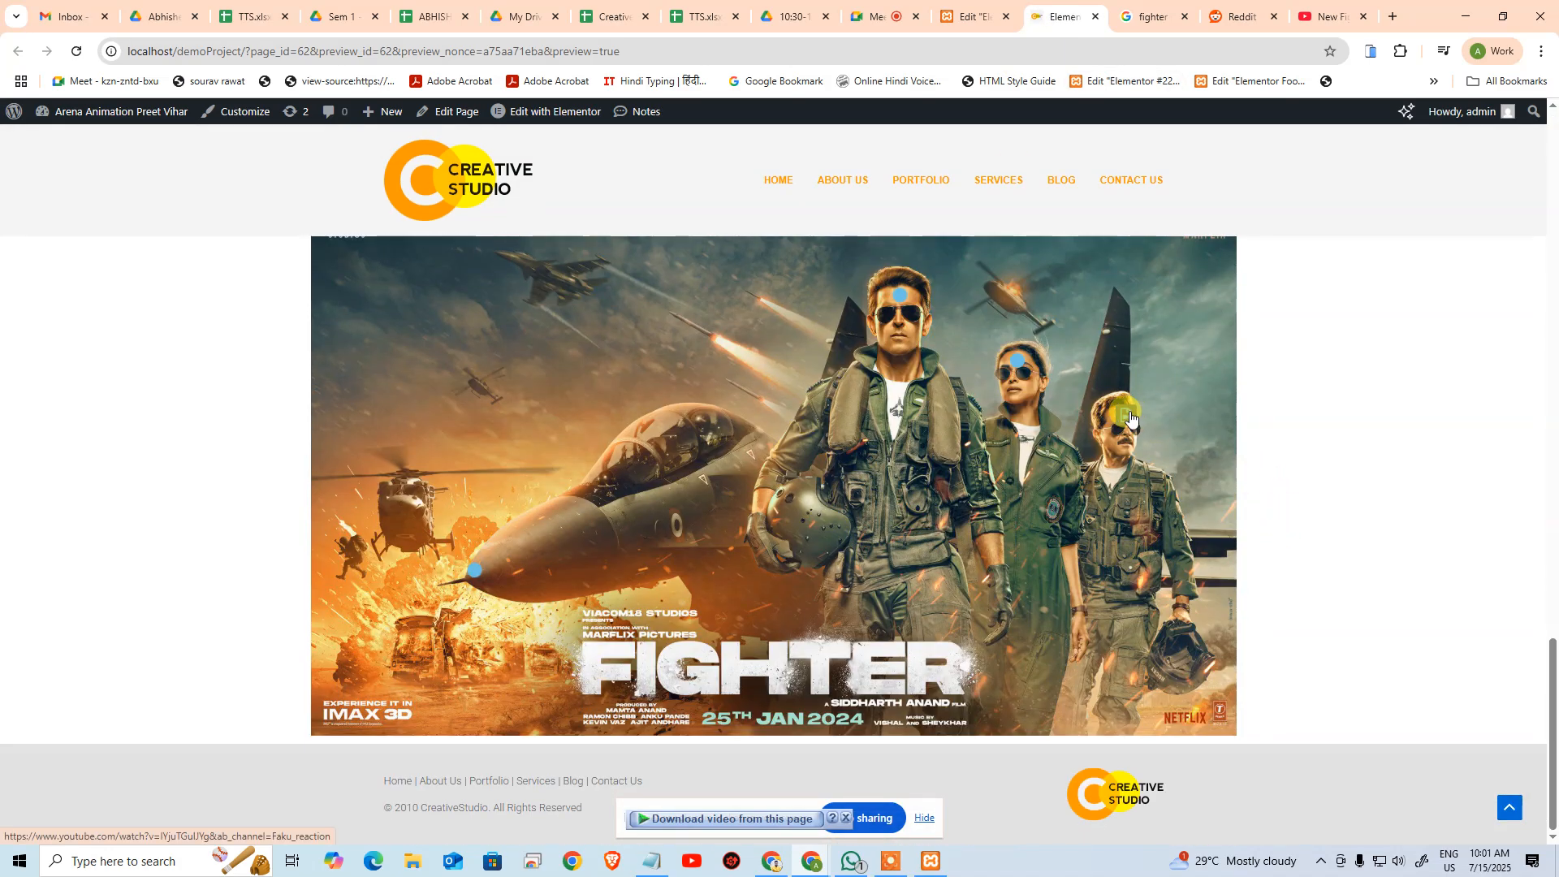
click(1216, 420)
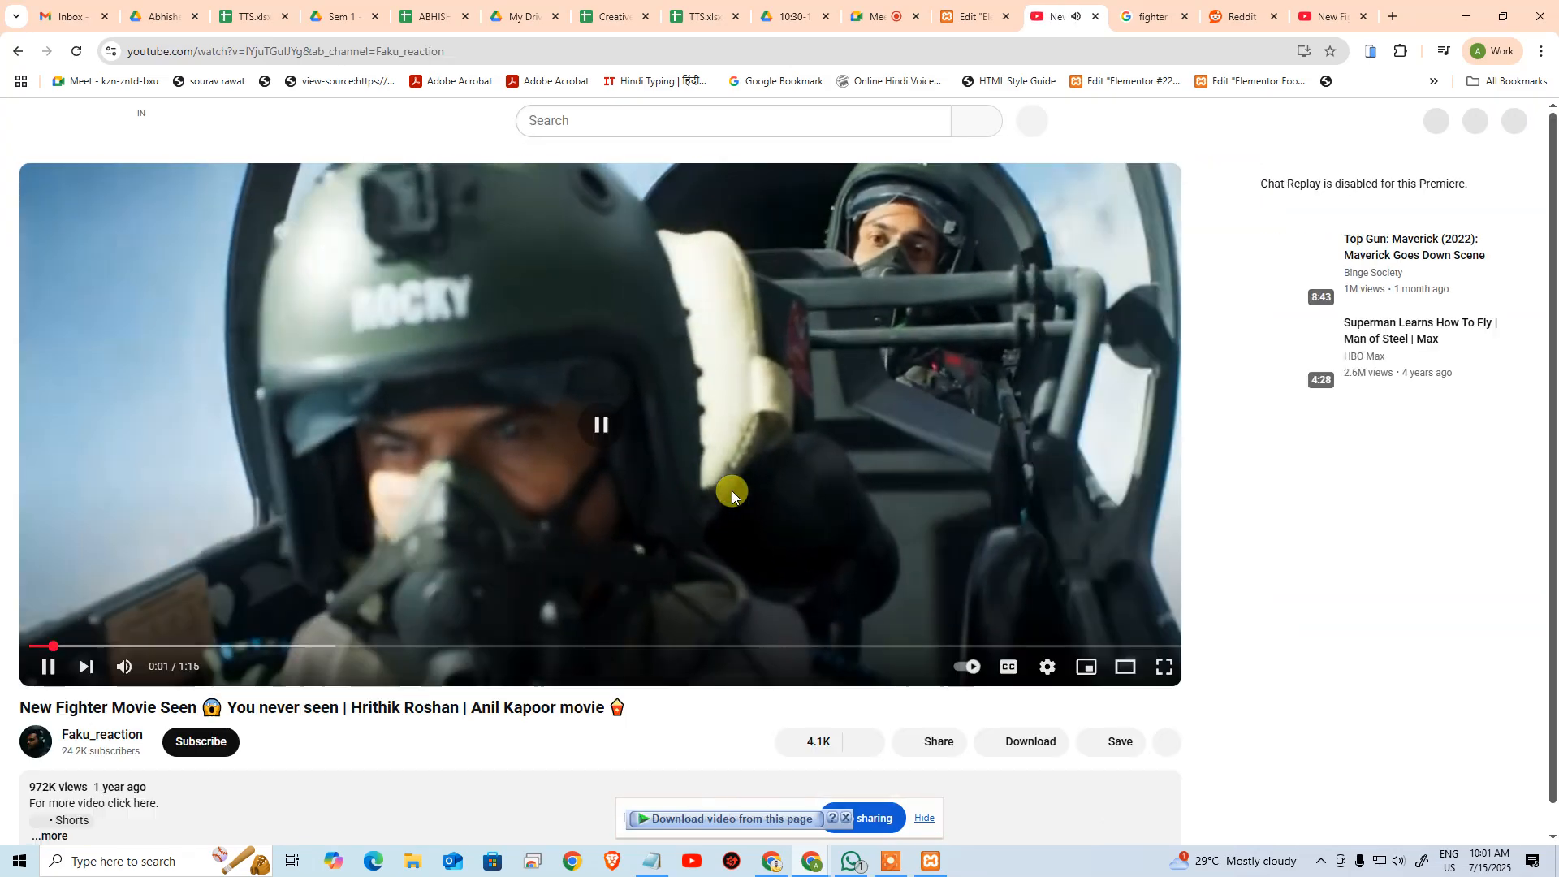
click(732, 490)
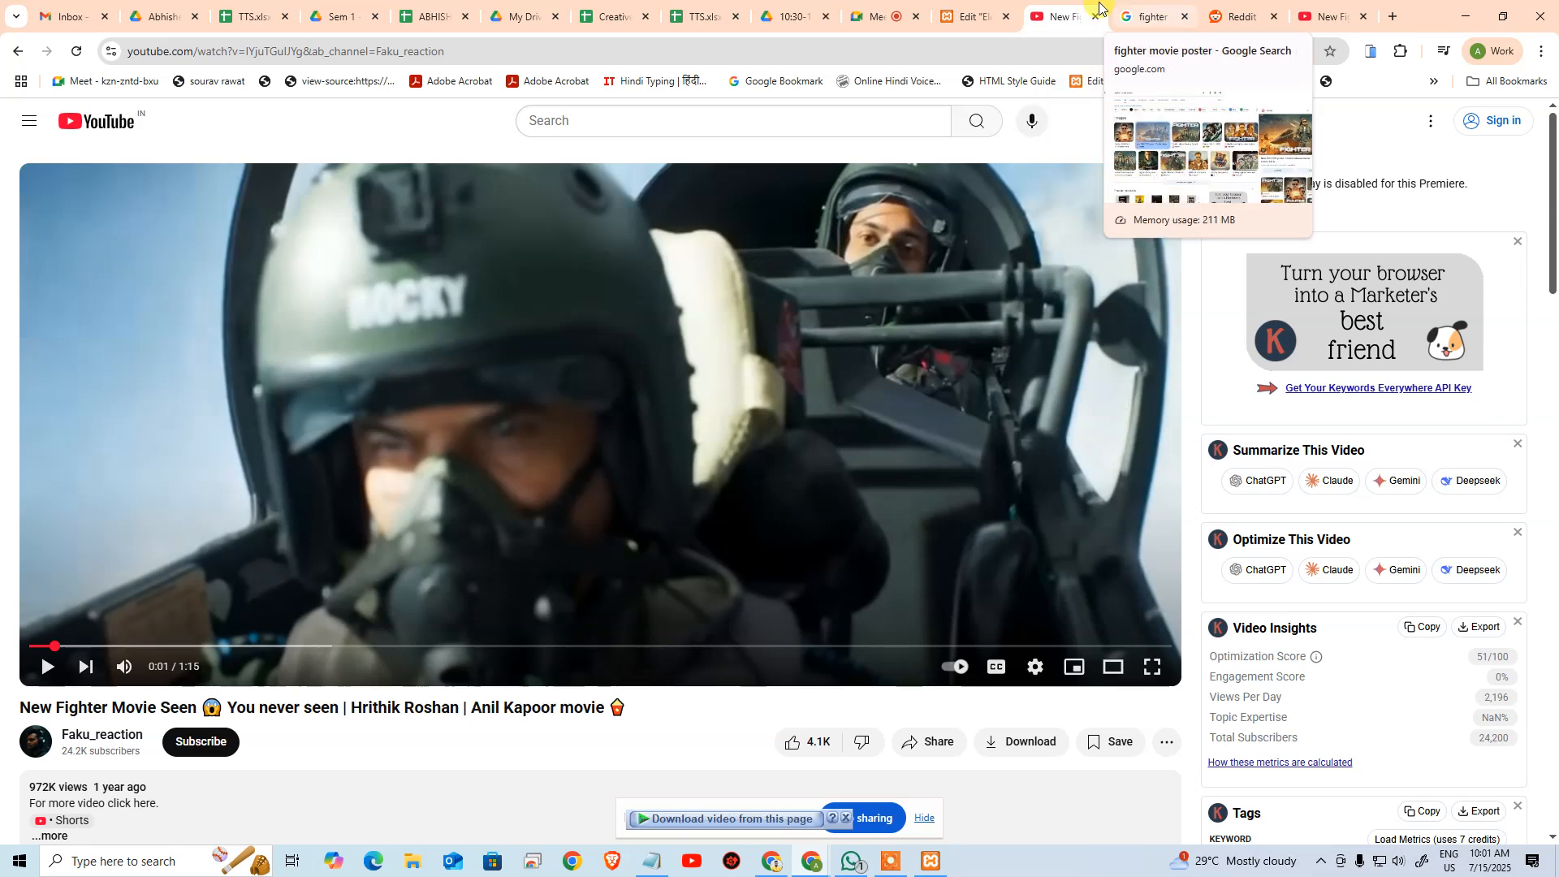
click(974, 16)
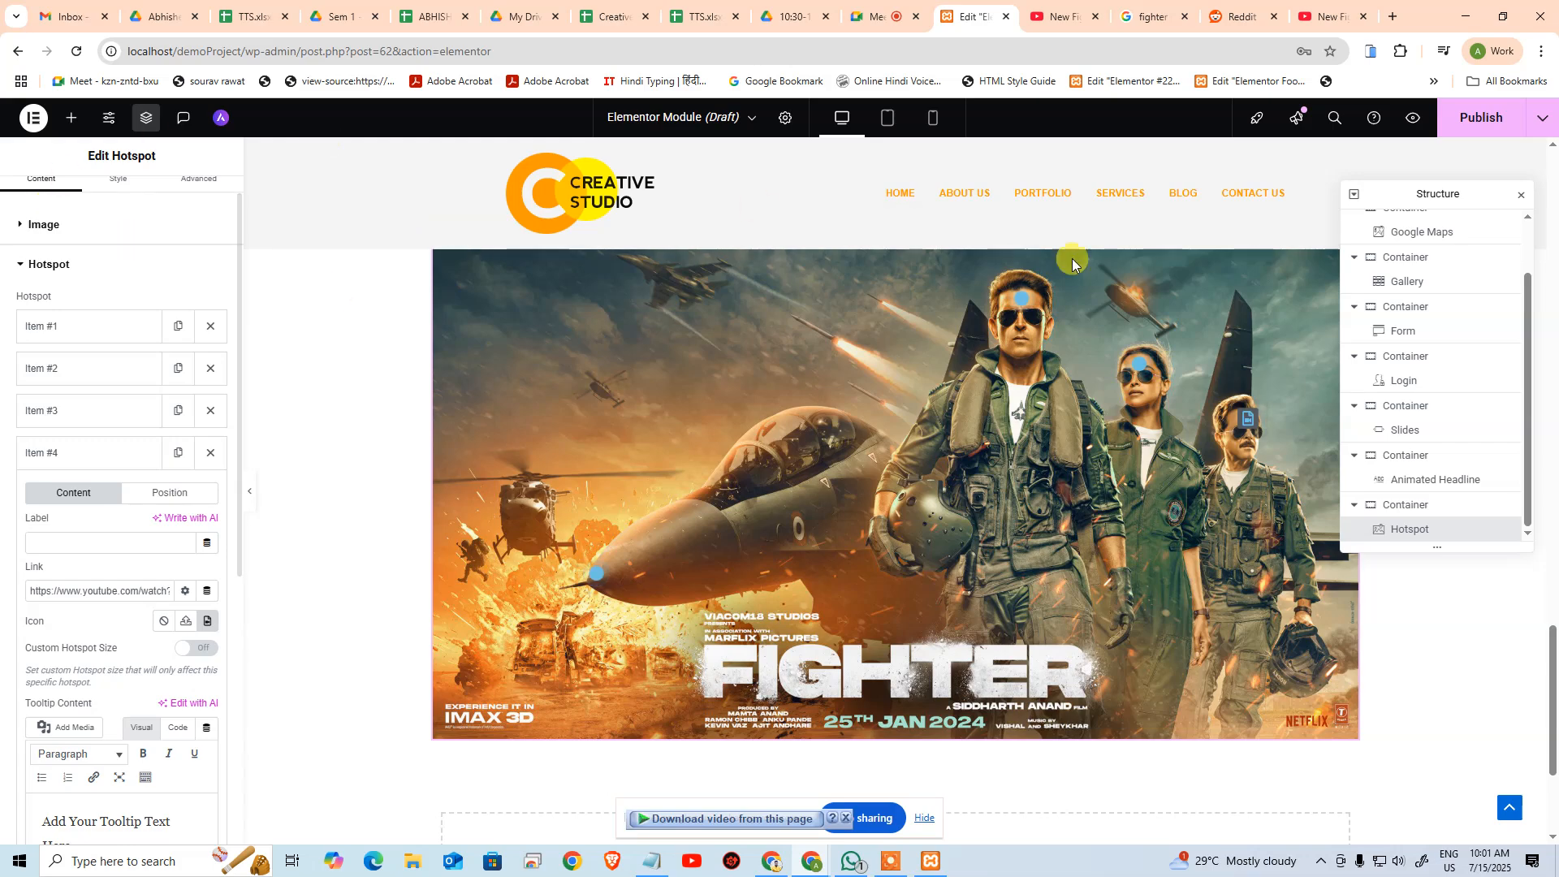
Duplicate the container holding the Hotspot widget and delete the Hotspot widget from the copy
click(1427, 504)
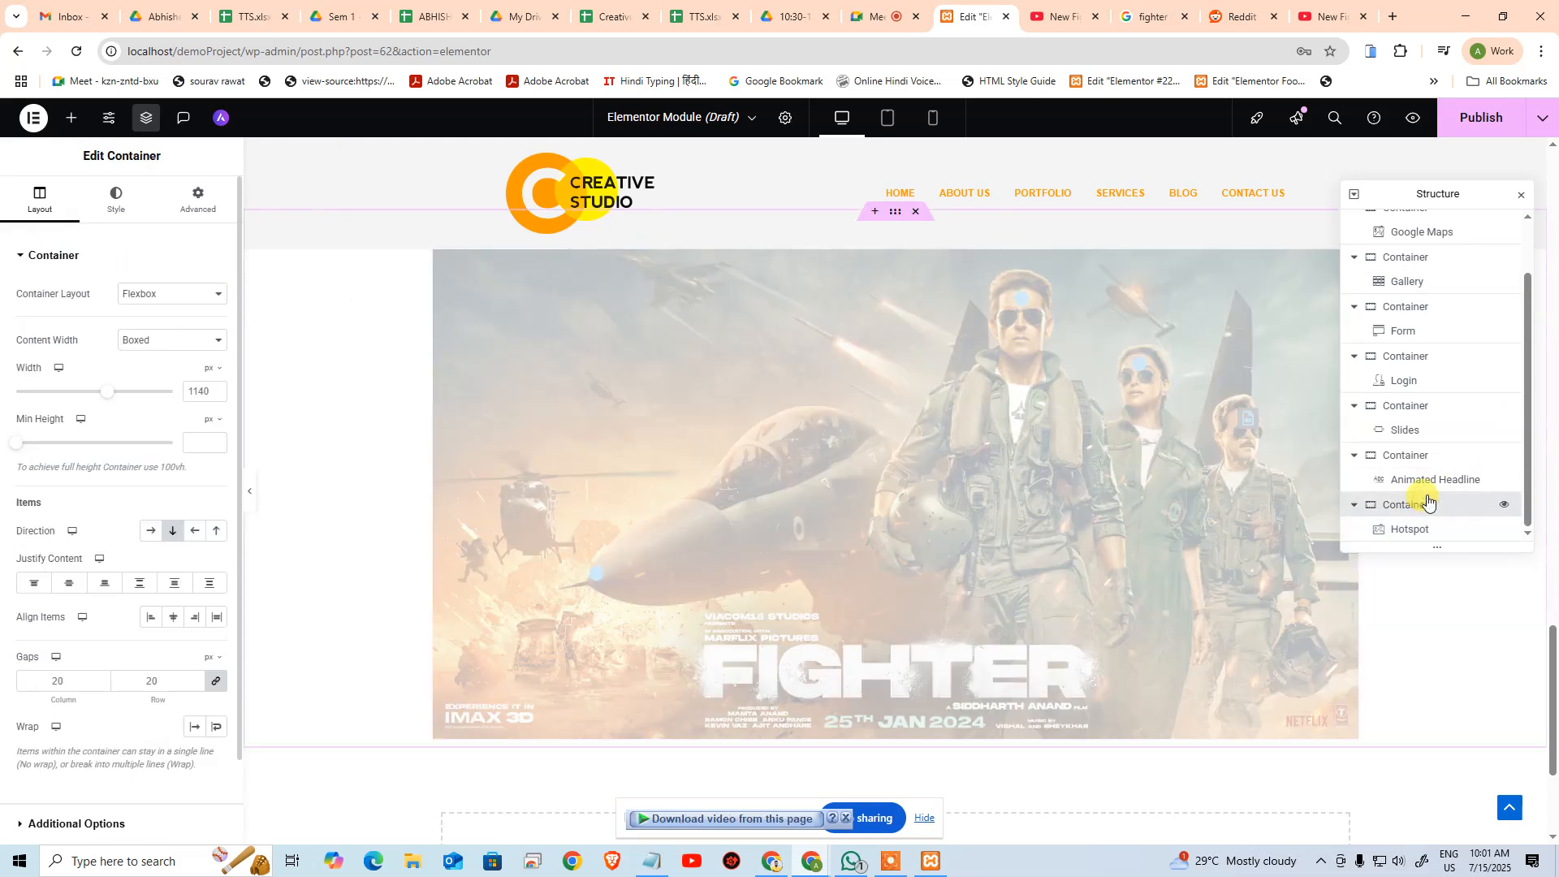
key(ctrl+d)
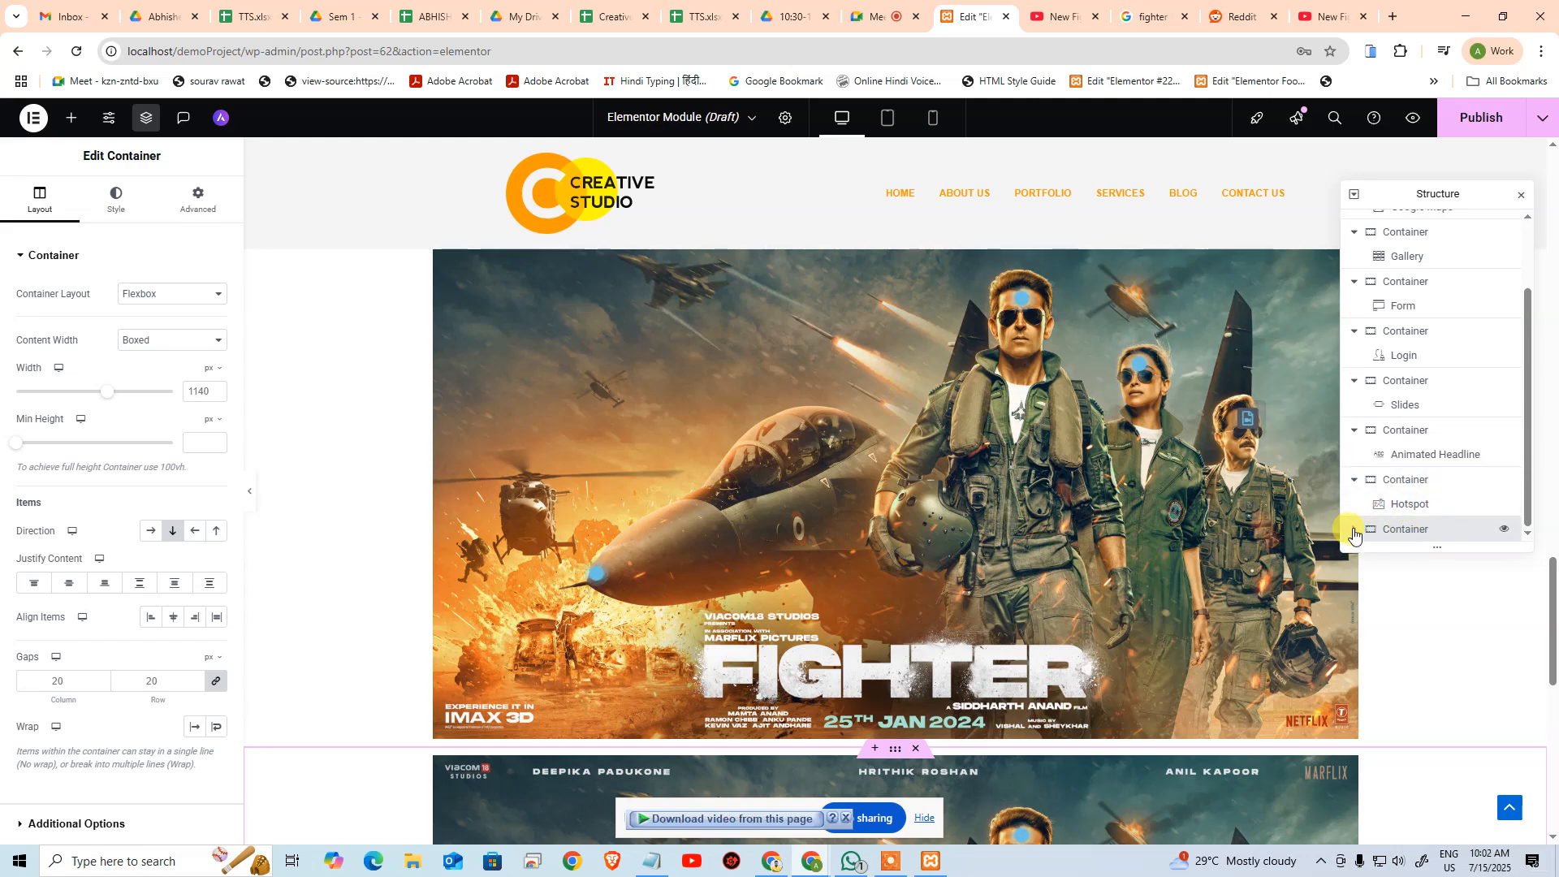
click(1409, 528)
click(1415, 529)
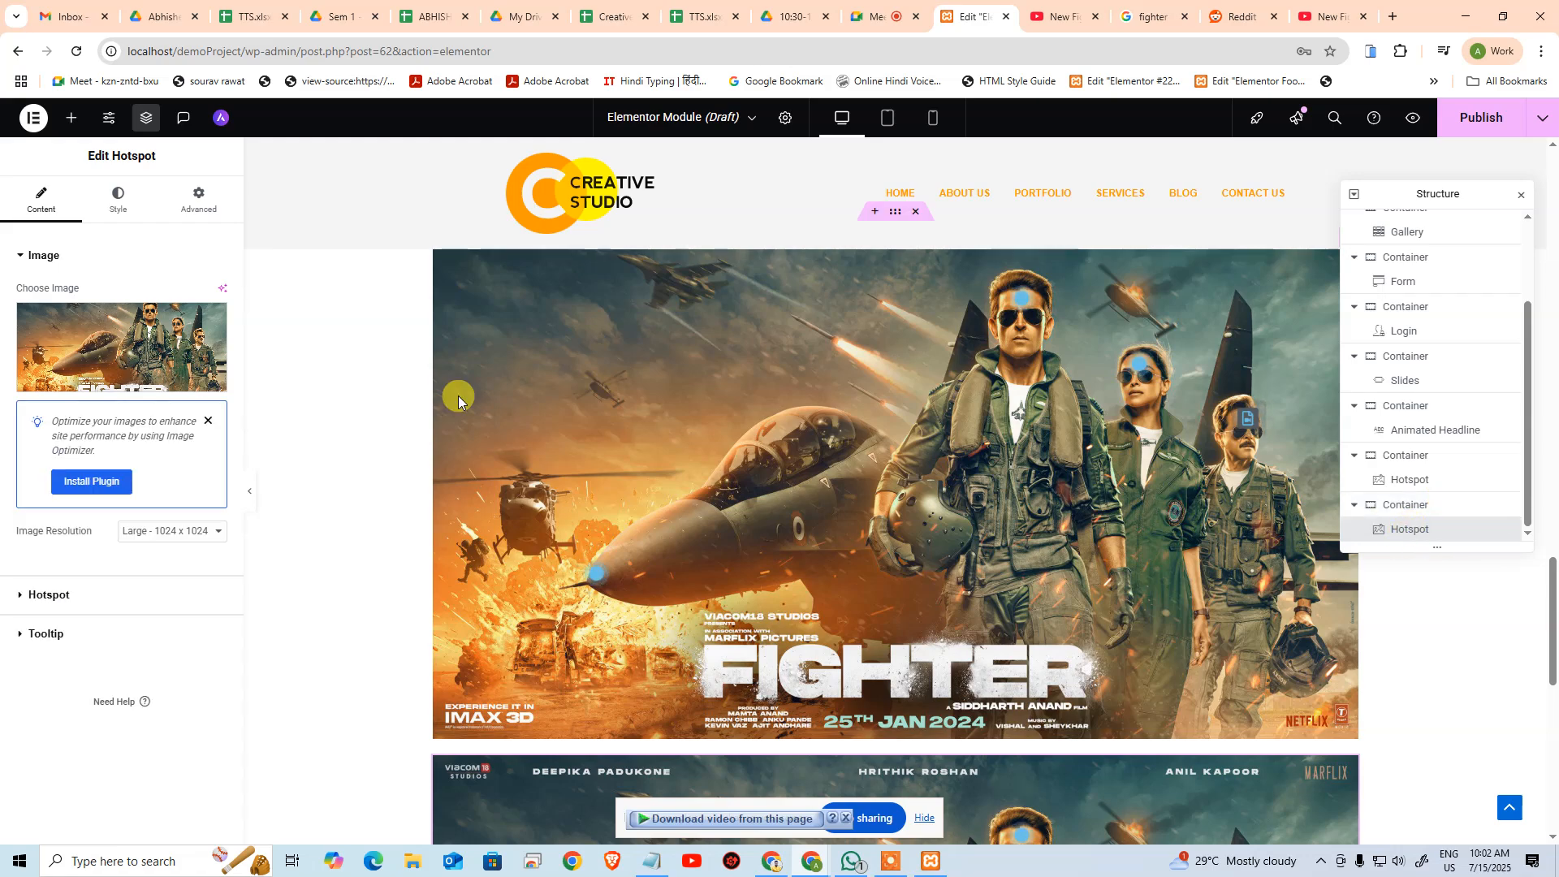
right_click(1431, 532)
click(1411, 846)
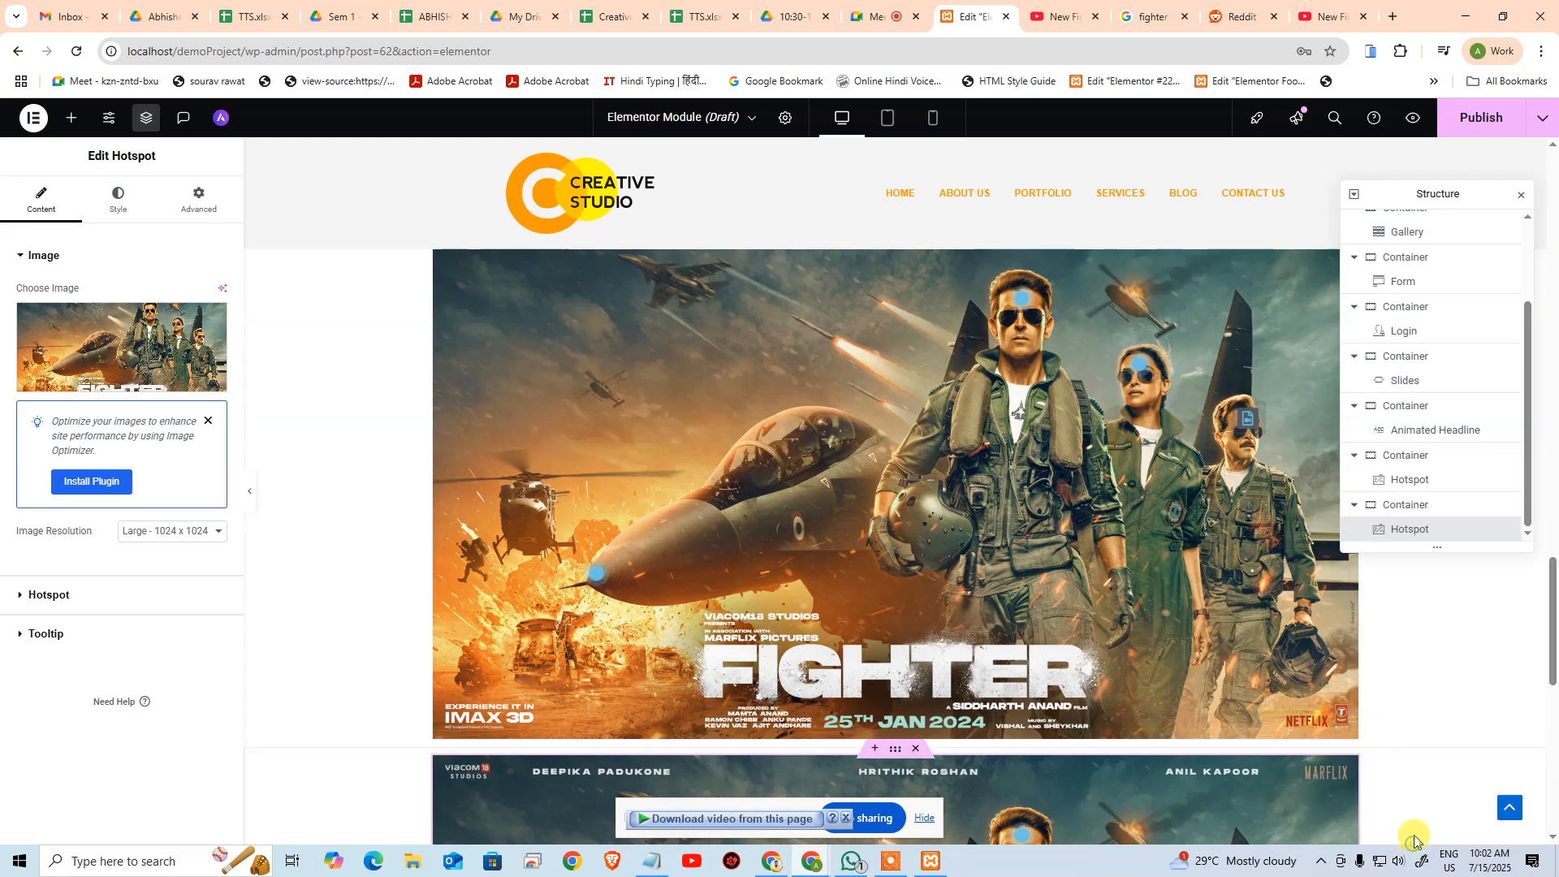
right_click(1411, 534)
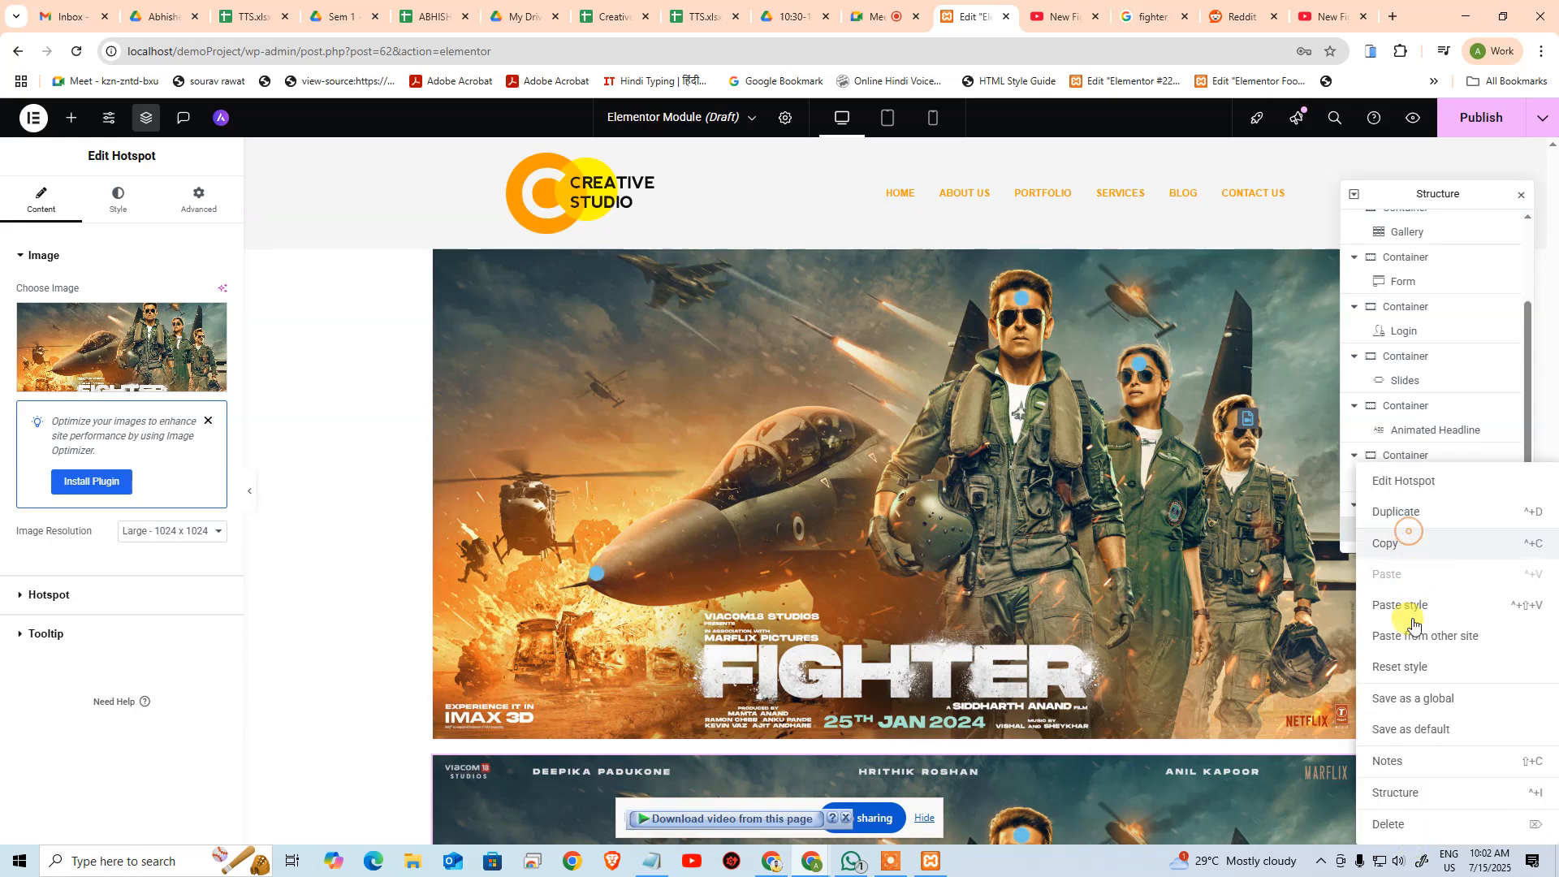
click(1397, 831)
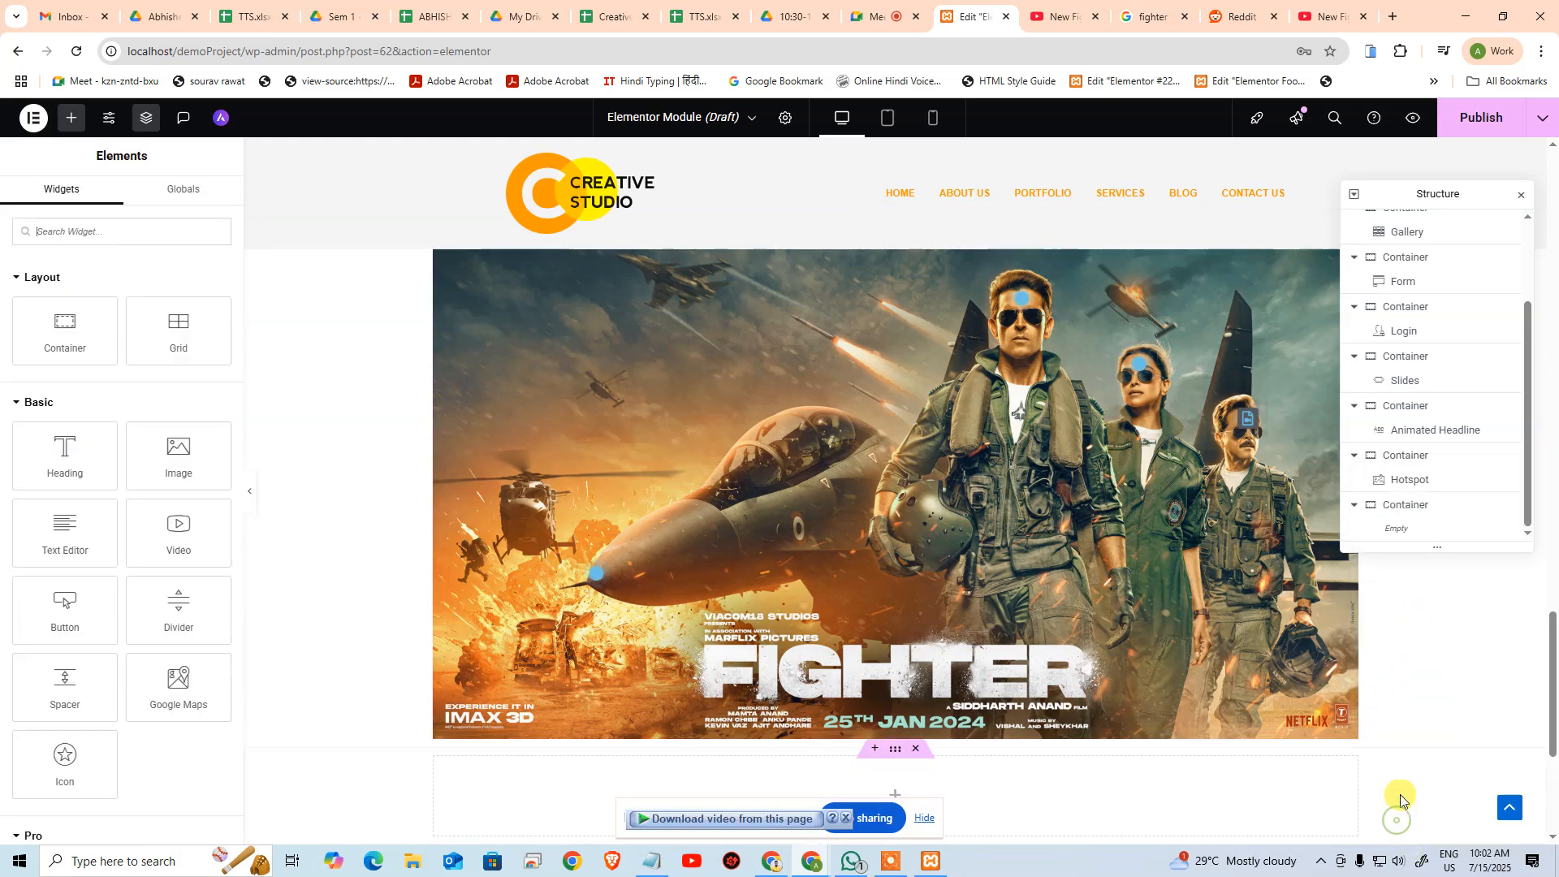
Add a Price List widget to the empty container below the Fighter hotspot image
click(1409, 510)
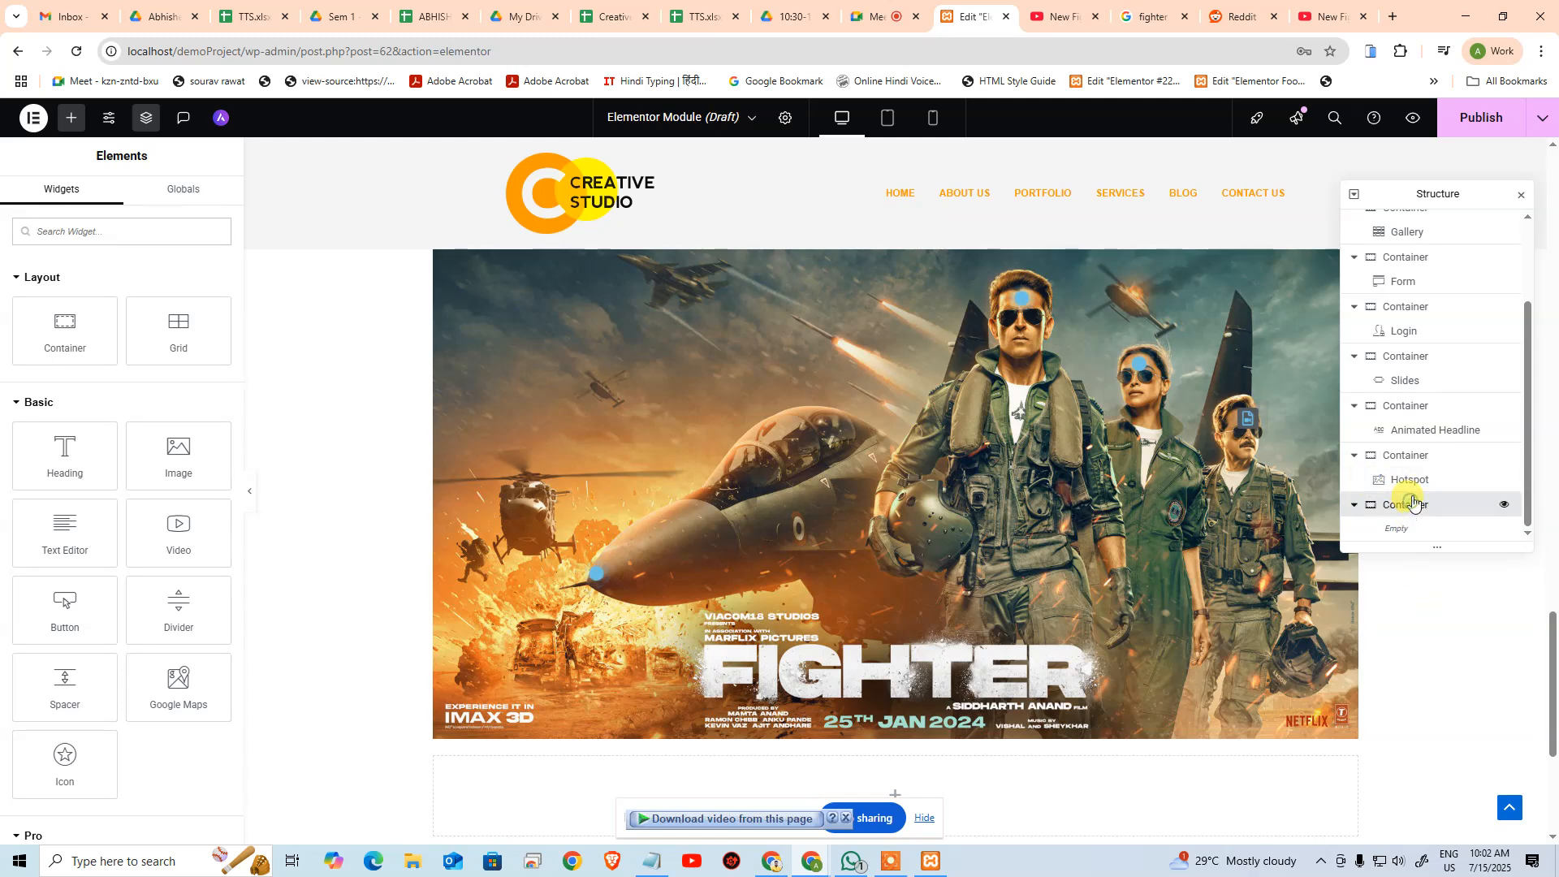
click(70, 122)
scroll(69, 599, down, 5)
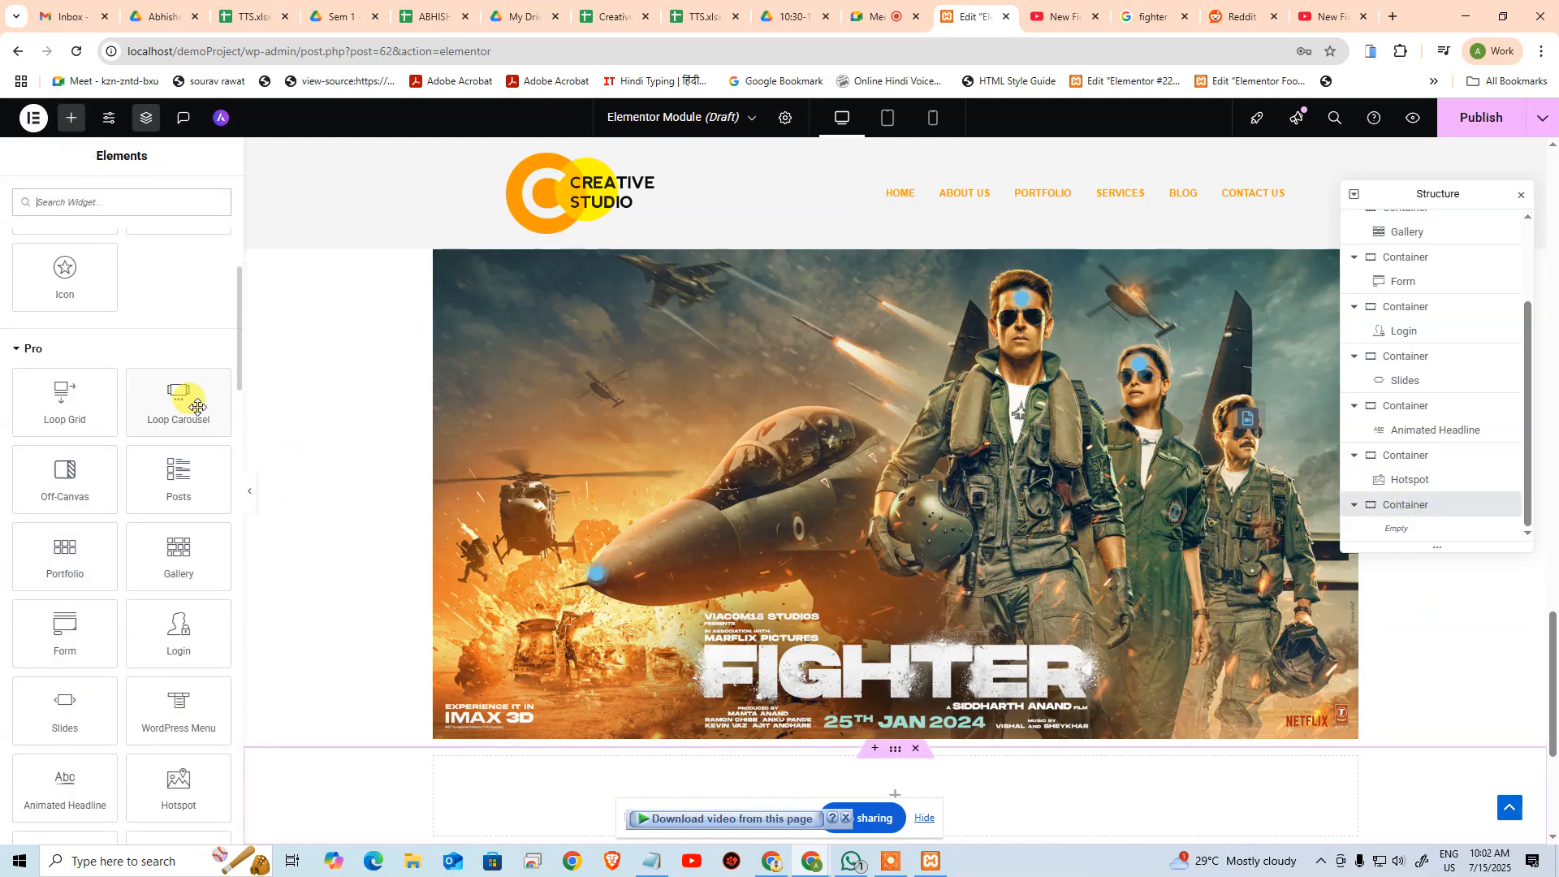
scroll(173, 549, down, 2)
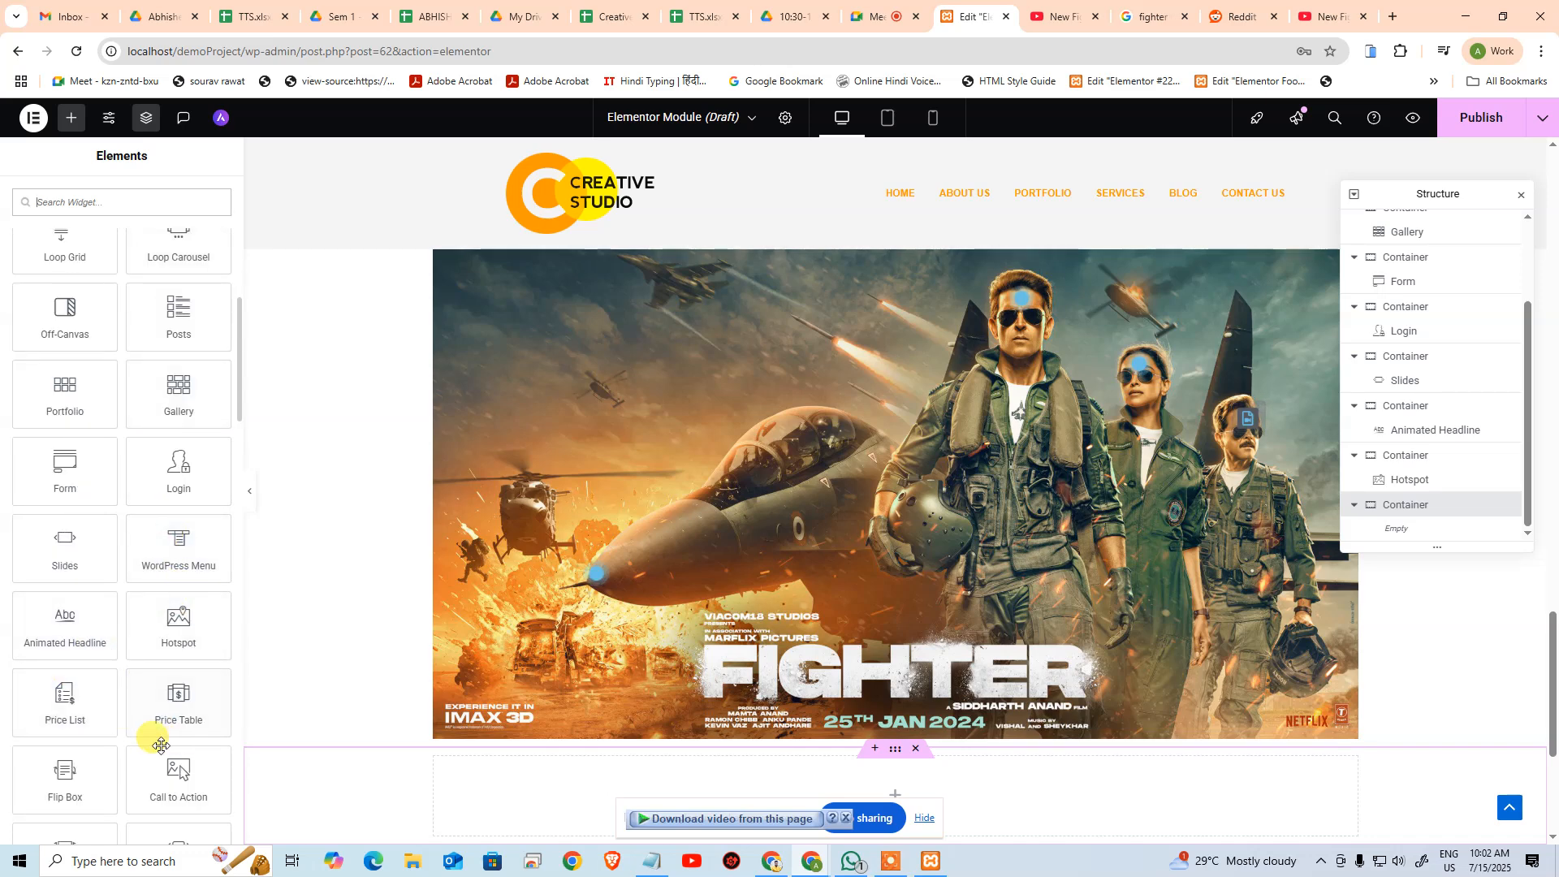
scroll(98, 666, down, 1)
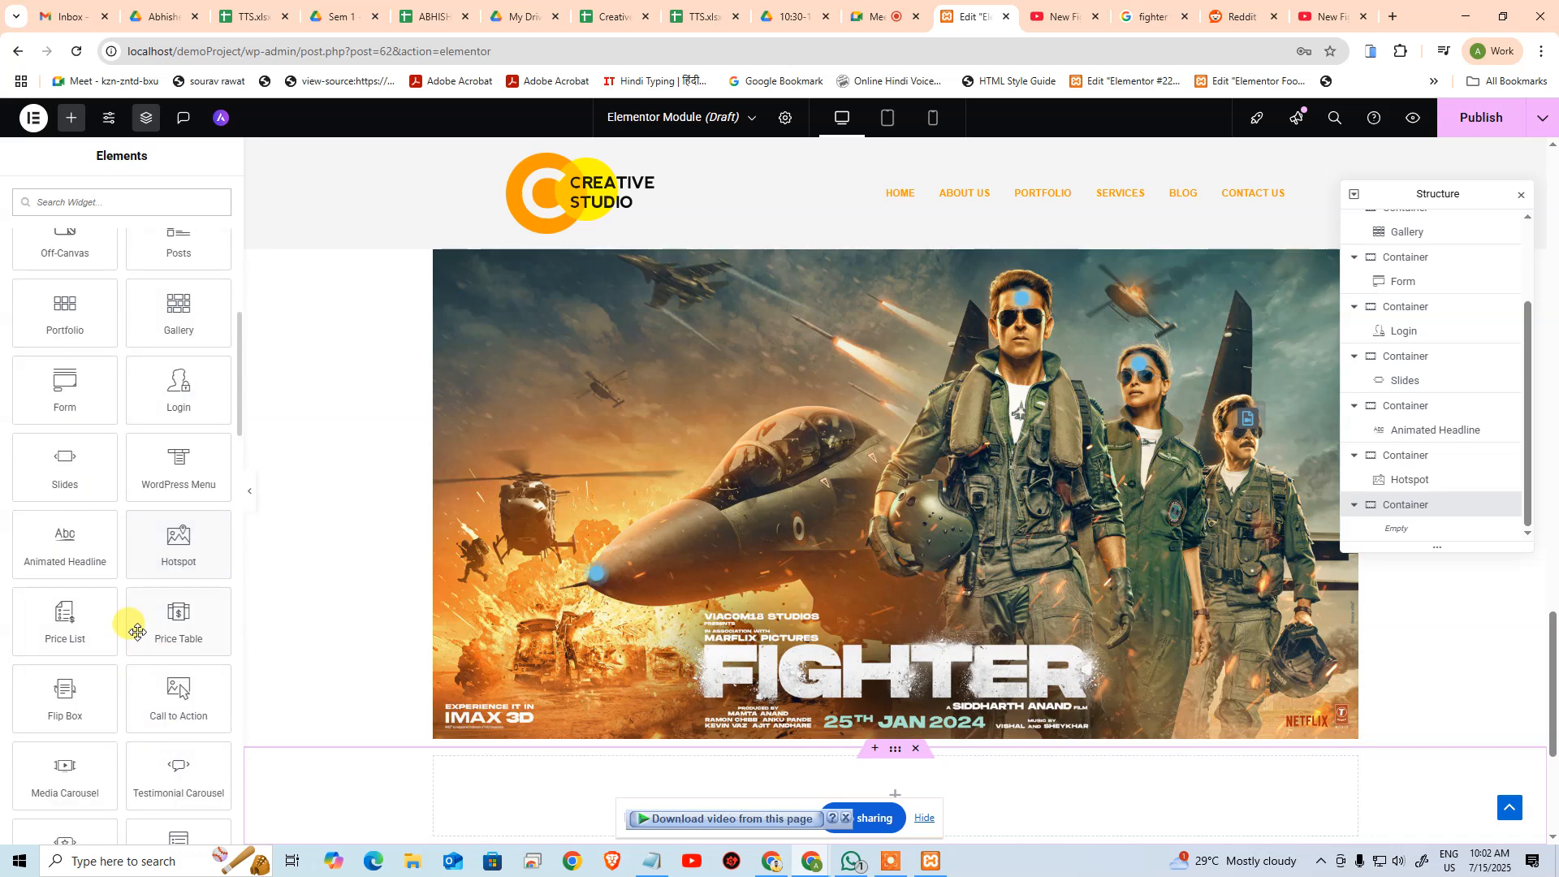
drag(68, 623, 883, 778)
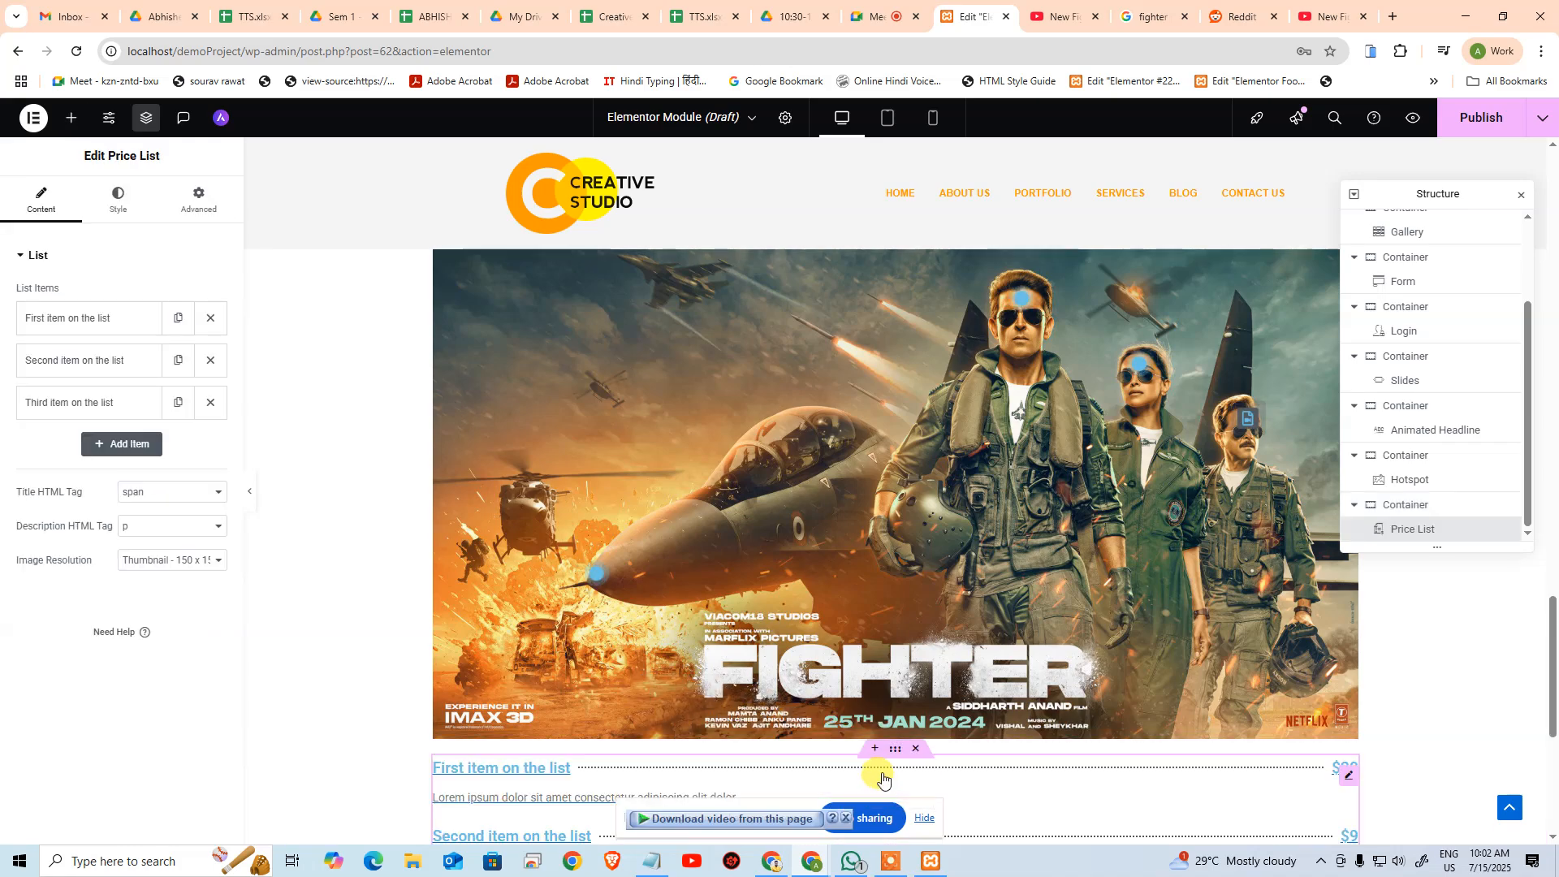
scroll(837, 645, down, 5)
scroll(993, 511, up, 3)
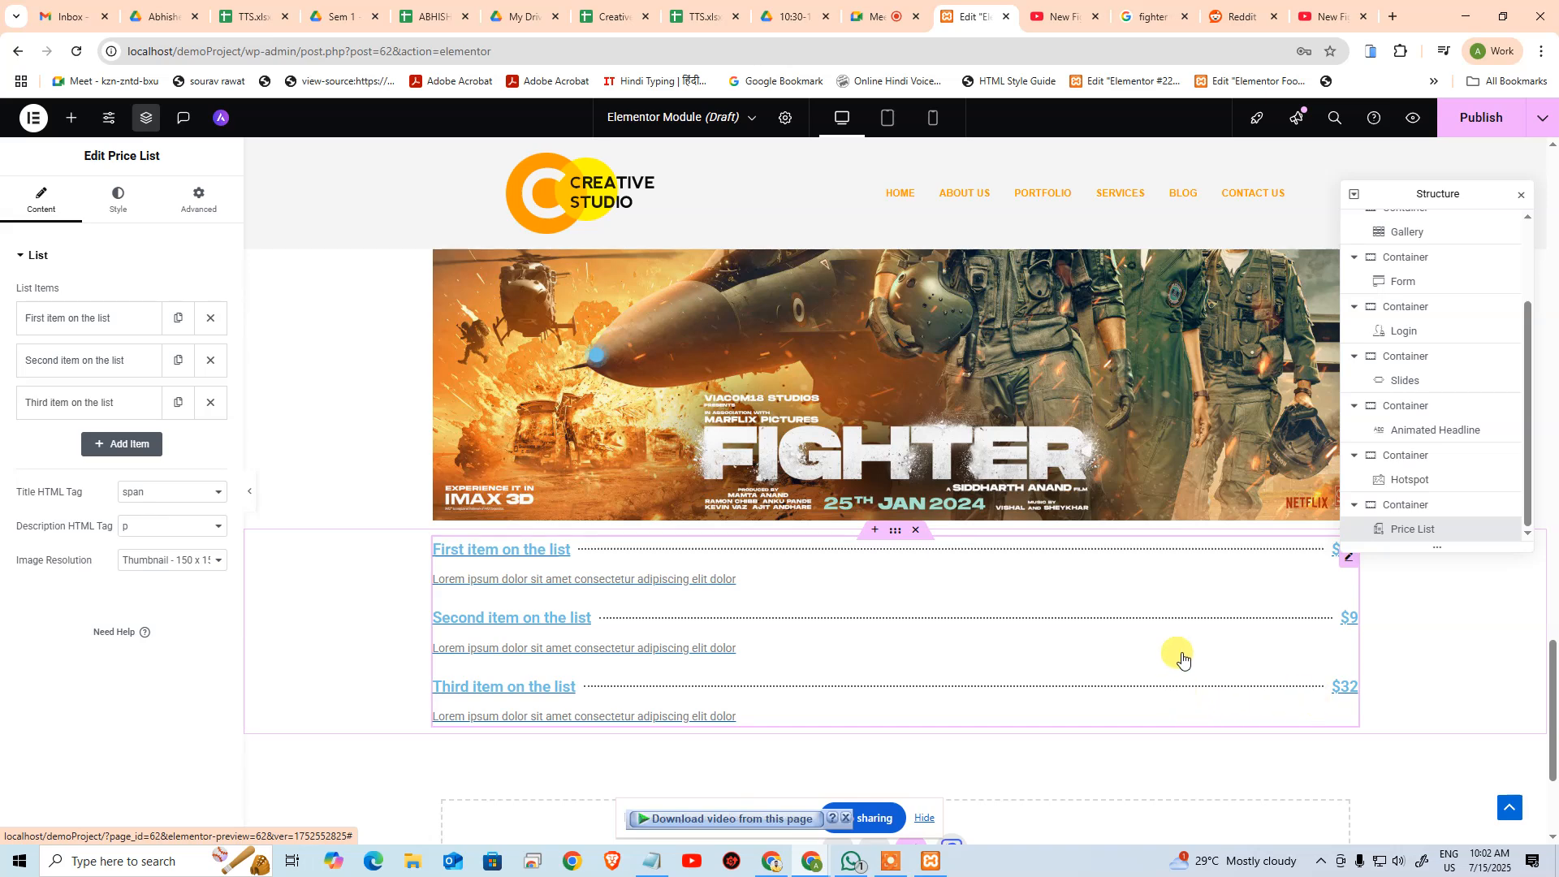
Duplicate the Price List container and delete the Price List widget from the copy
click(1412, 507)
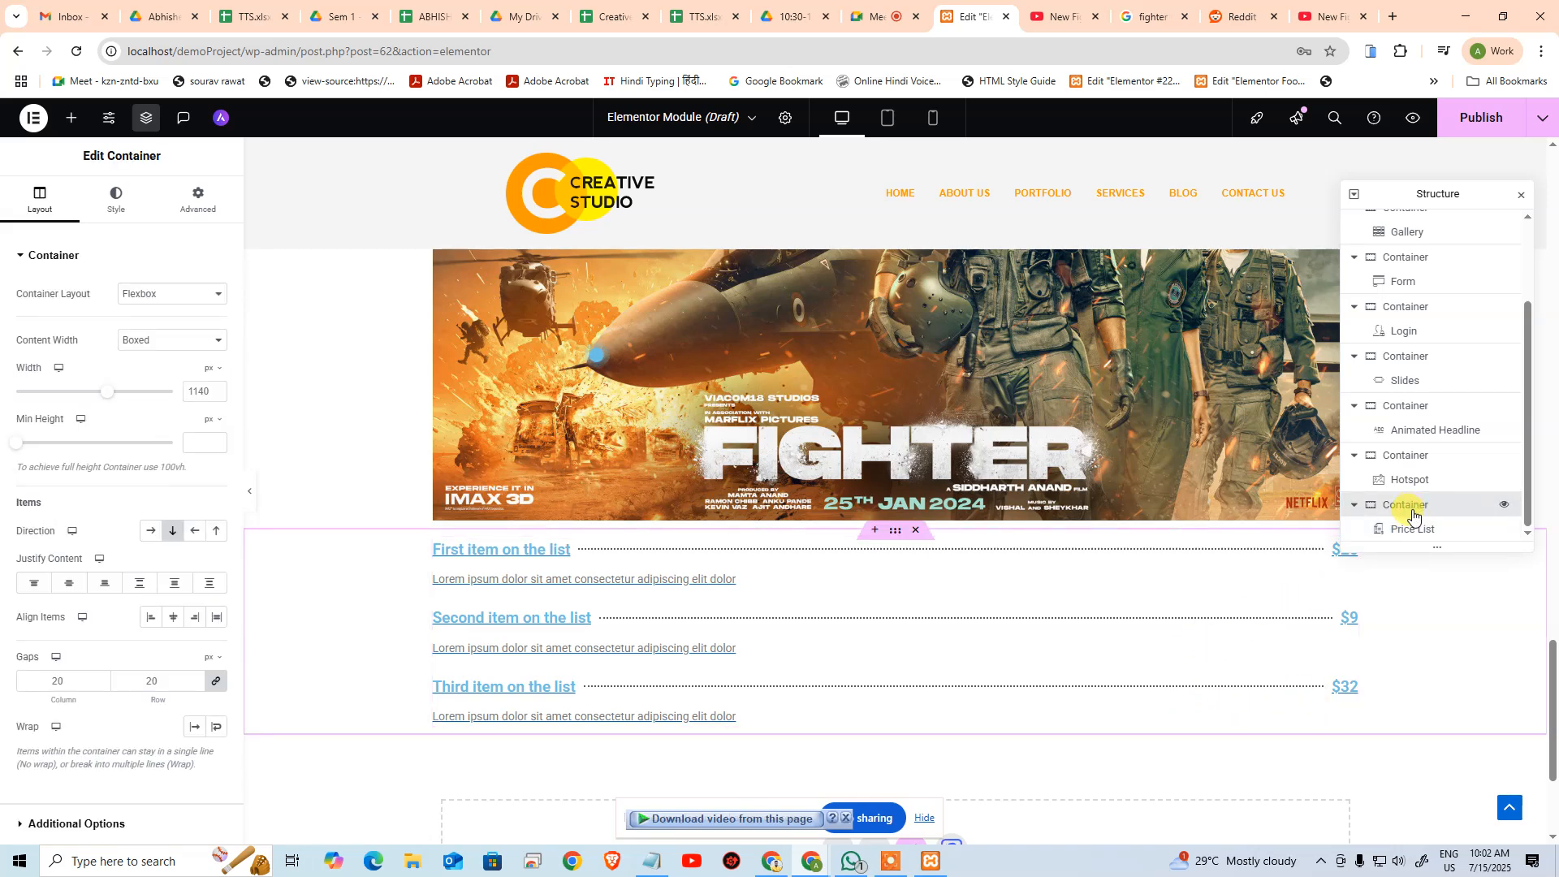
key(ctrl+d)
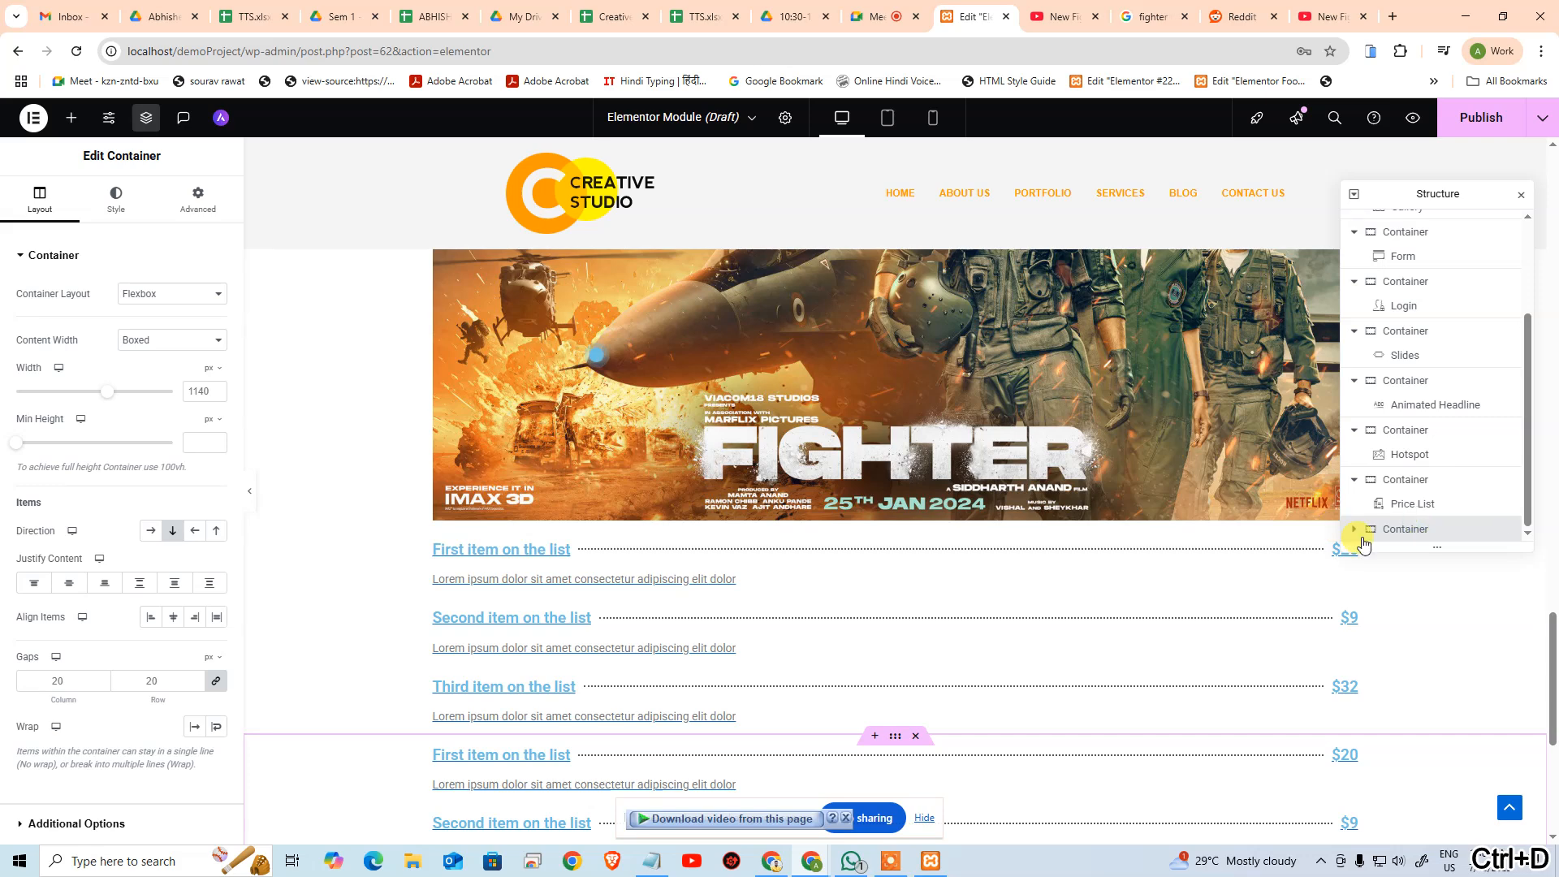
click(1354, 530)
click(1416, 532)
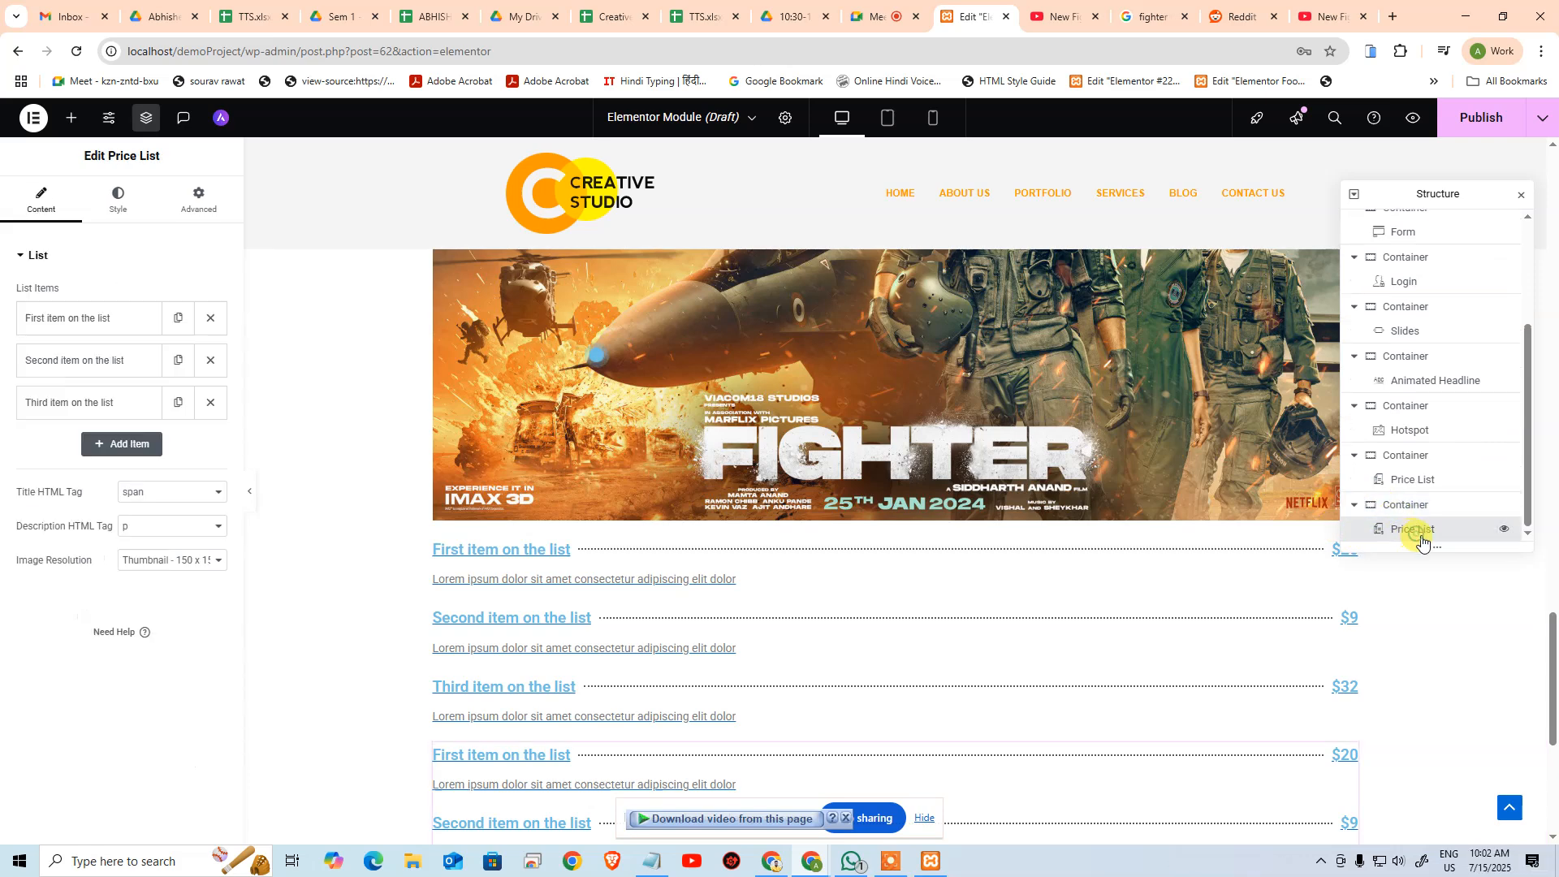
key(Delete)
Add a Price Table widget to the empty container below the price list
scroll(174, 651, down, 8)
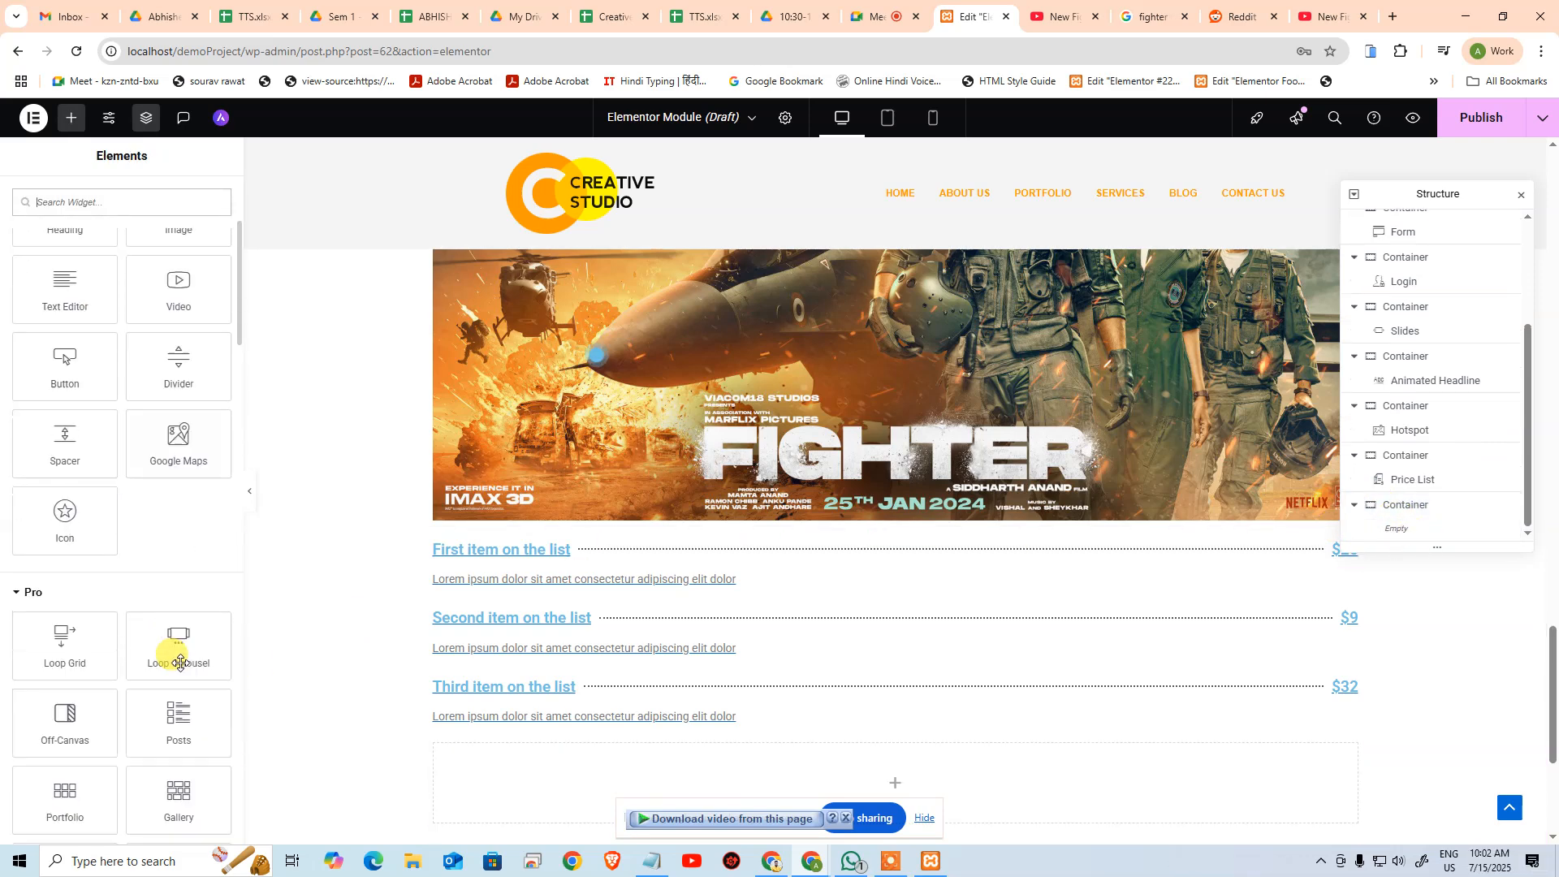
drag(173, 626, 884, 762)
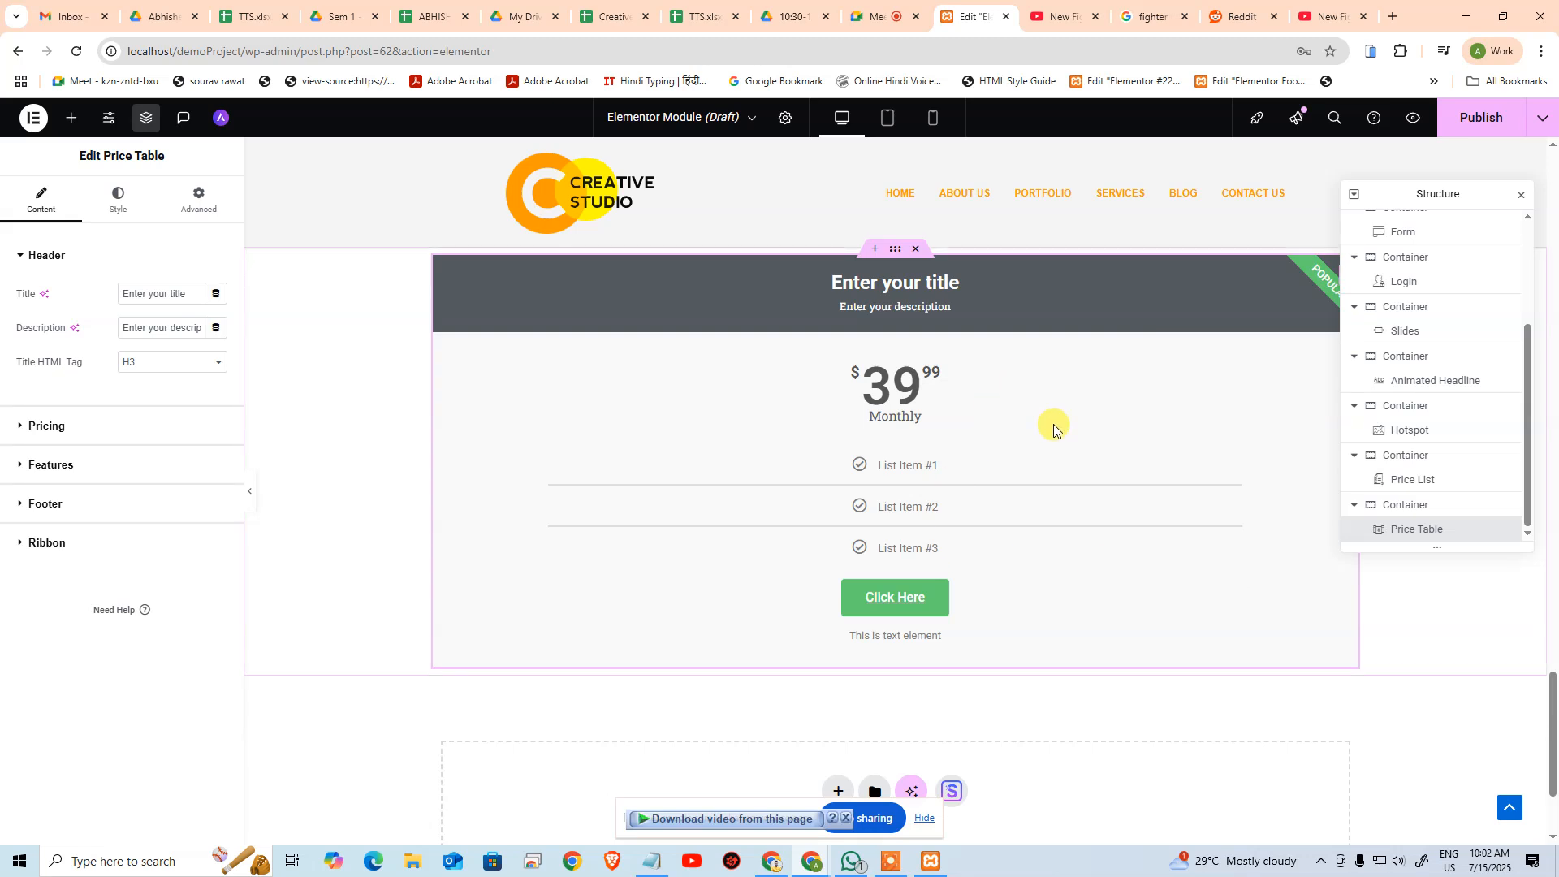
click(35, 256)
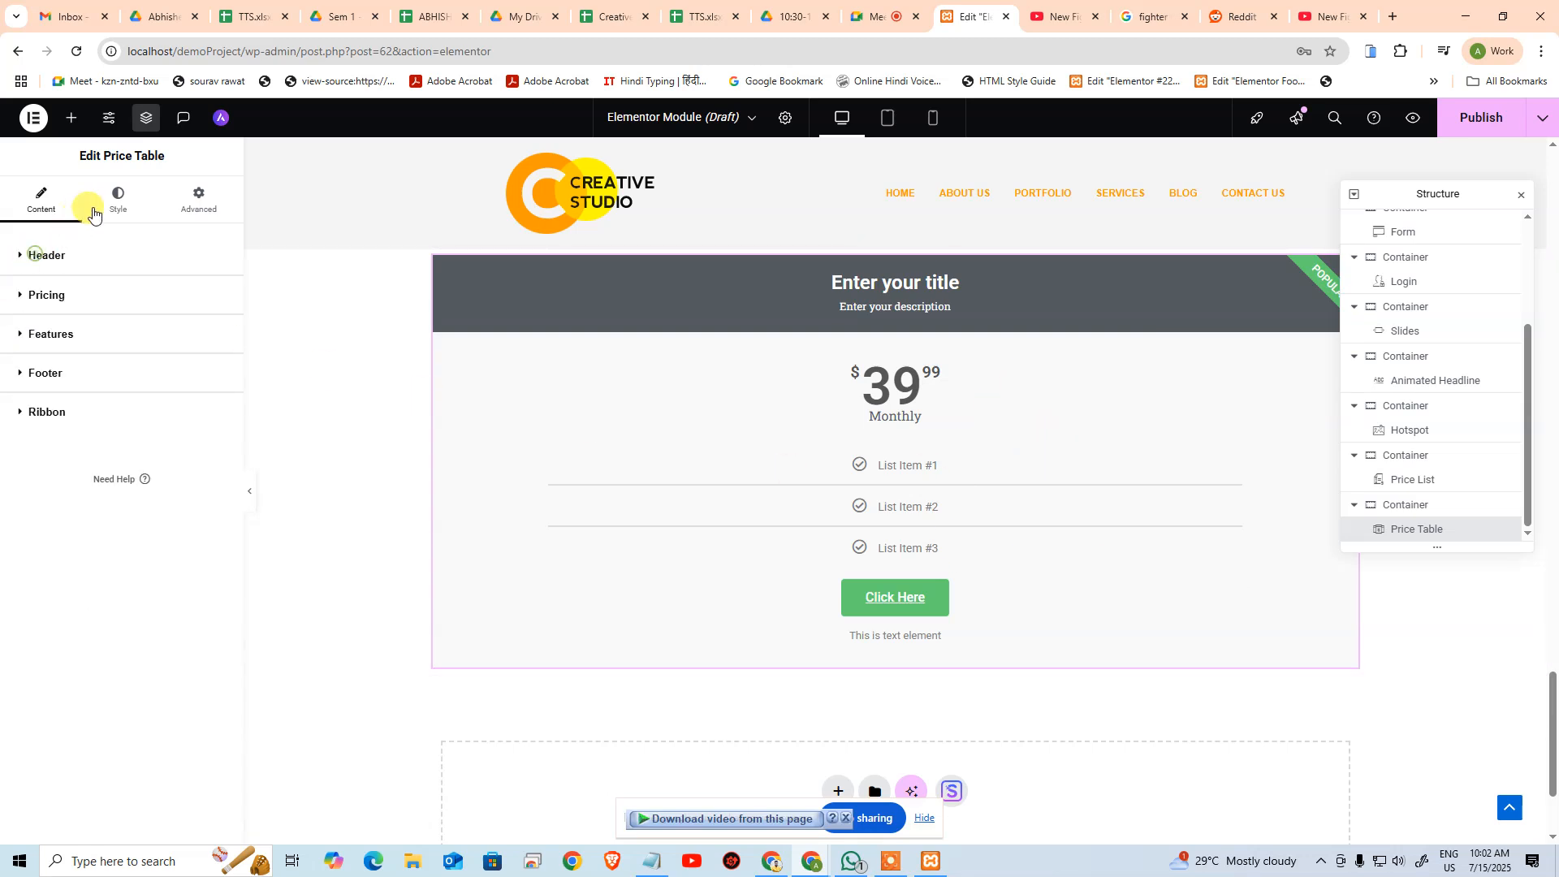
Set the Price Table container's direction to Row - horizontal and duplicate the price table twice
click(1389, 507)
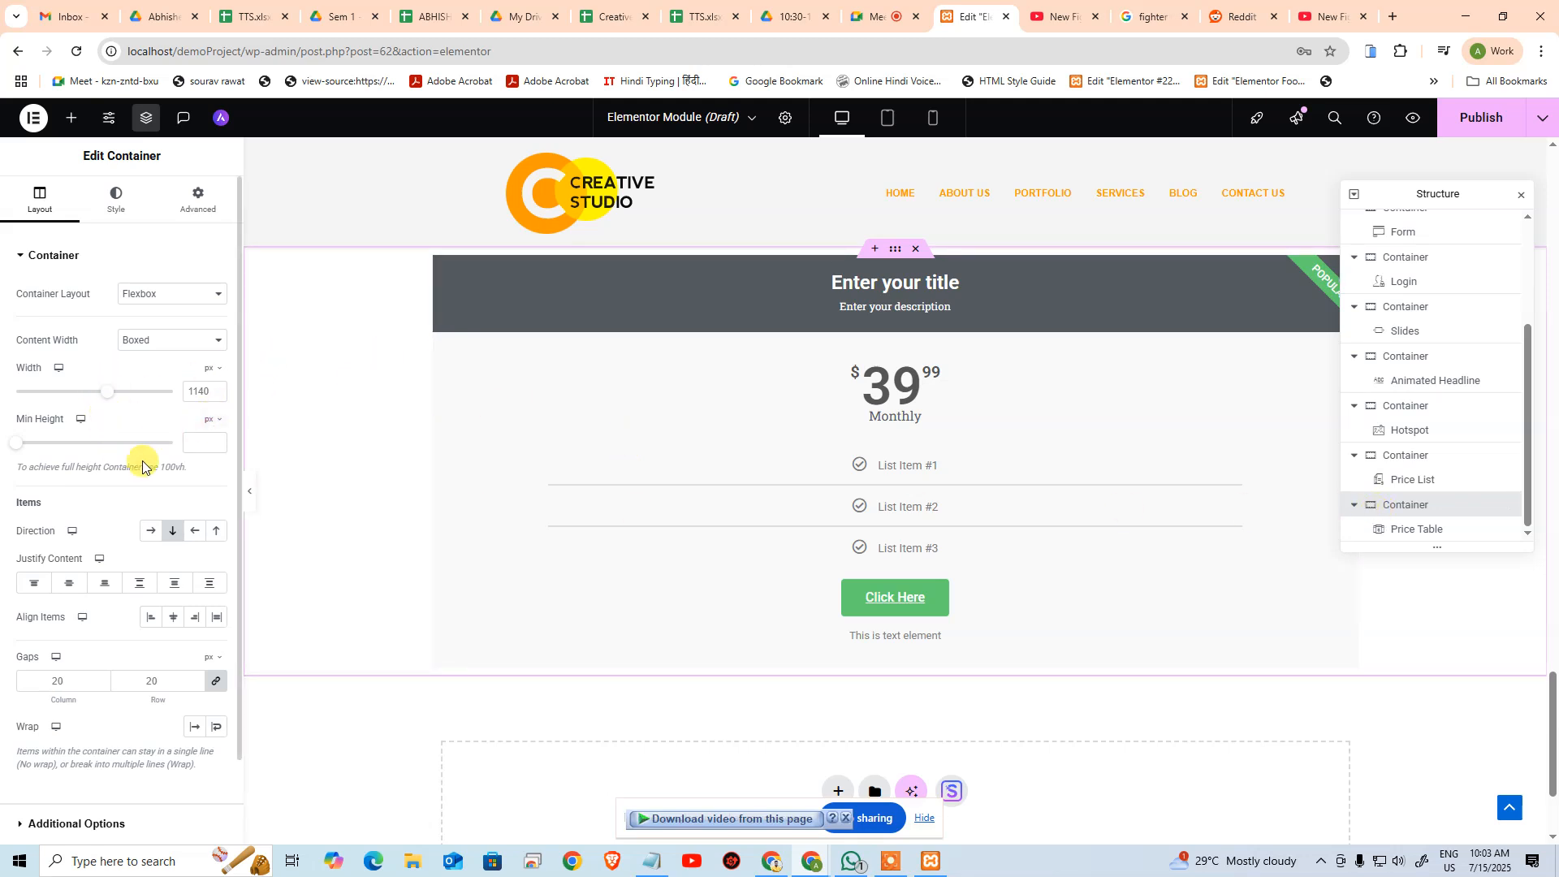
click(151, 533)
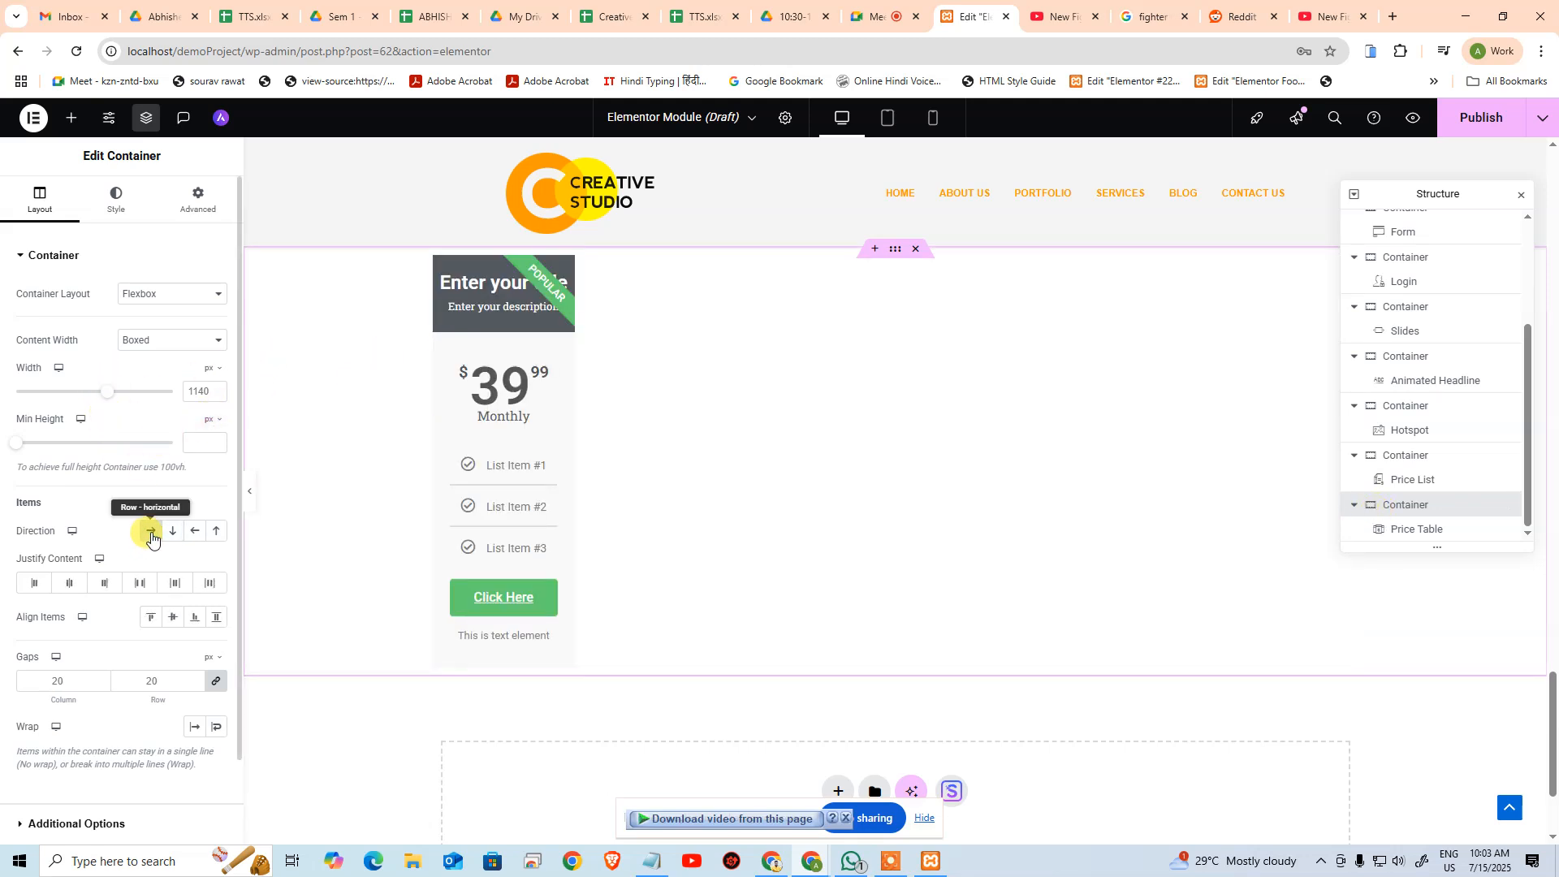
click(1429, 529)
key(ctrl+d)
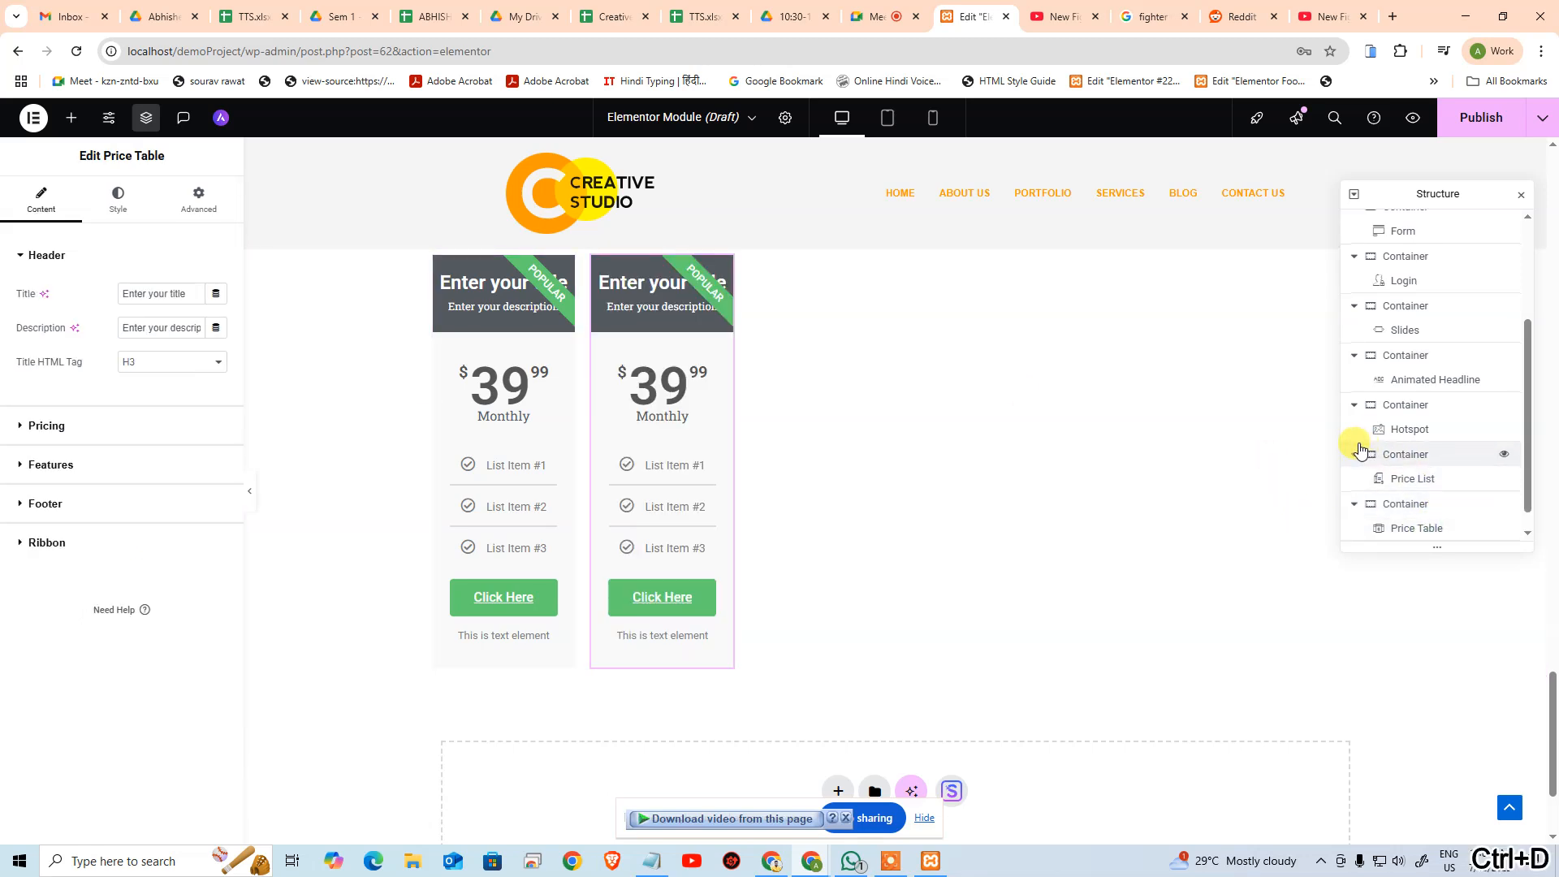
key(ctrl+d)
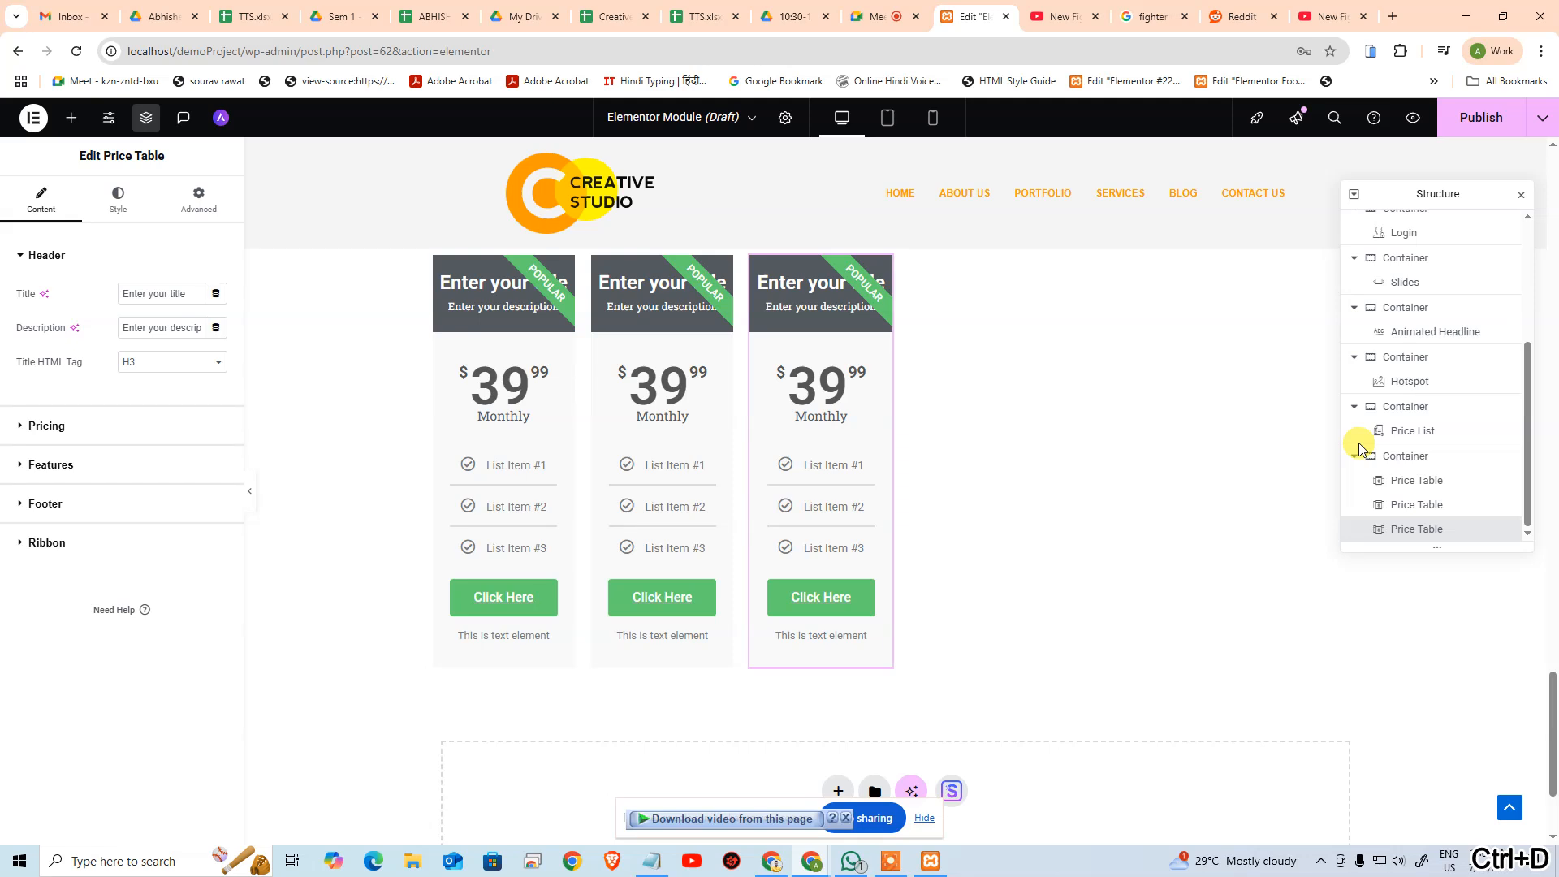
Look through the third price table's pricing, features and footer settings and turn off its ribbon
click(1411, 456)
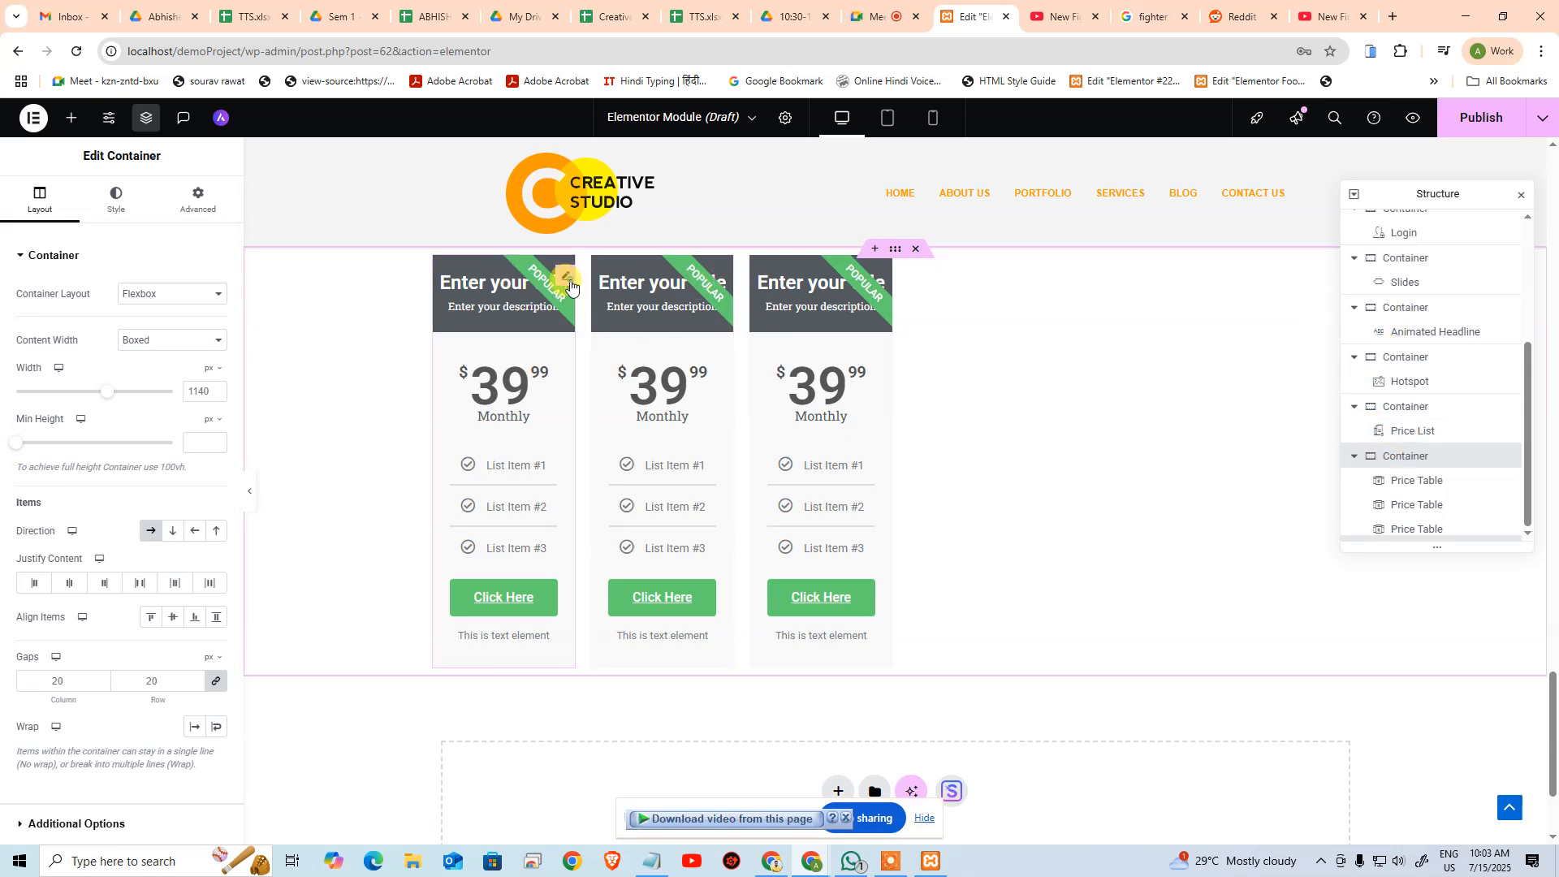
click(569, 282)
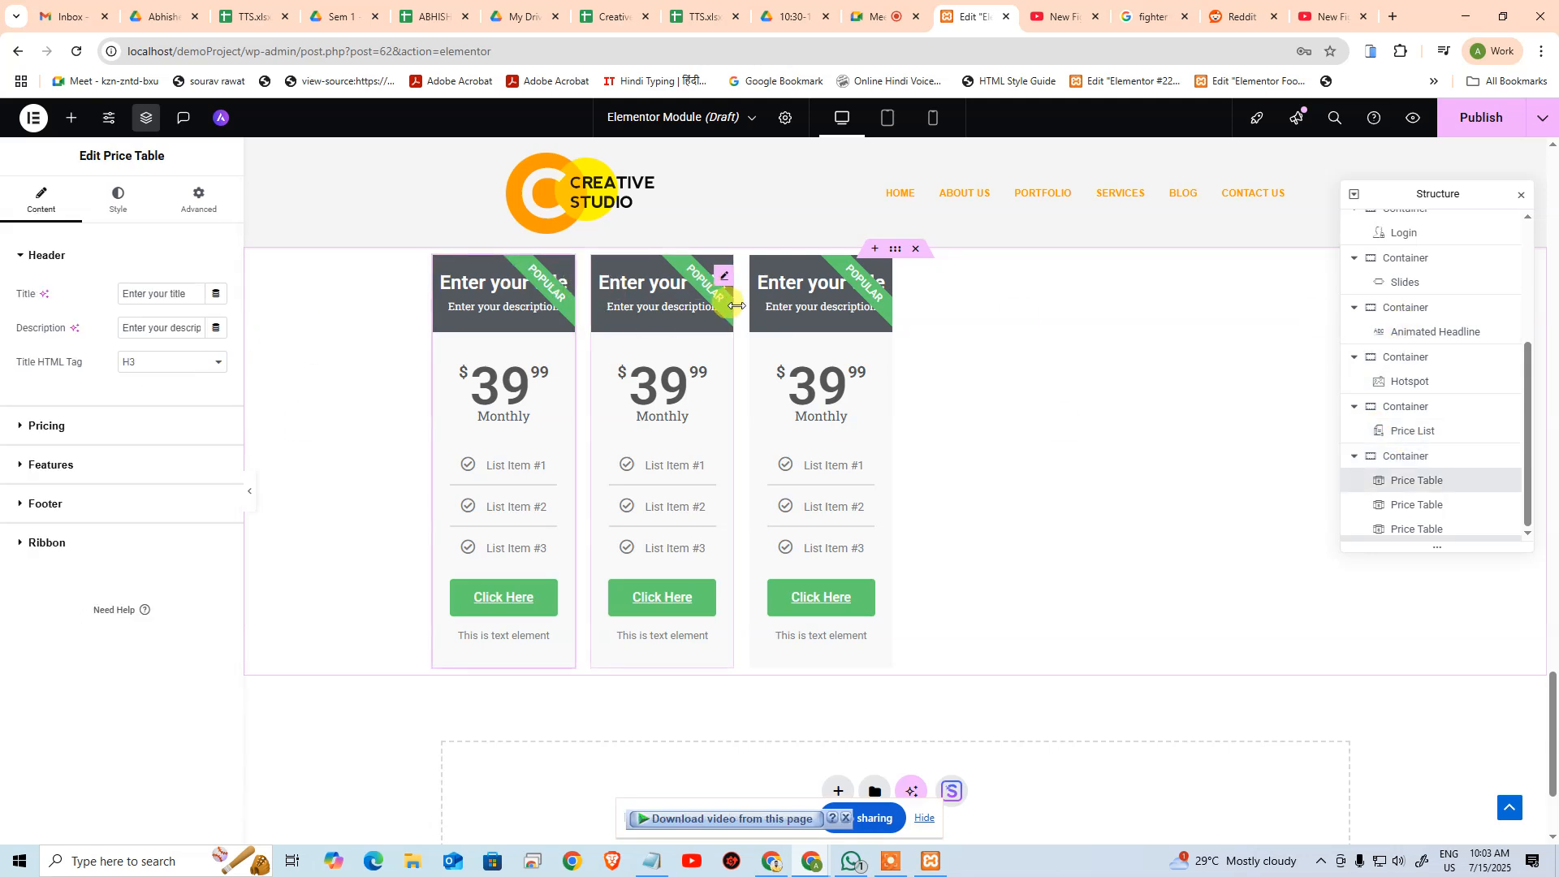
click(852, 276)
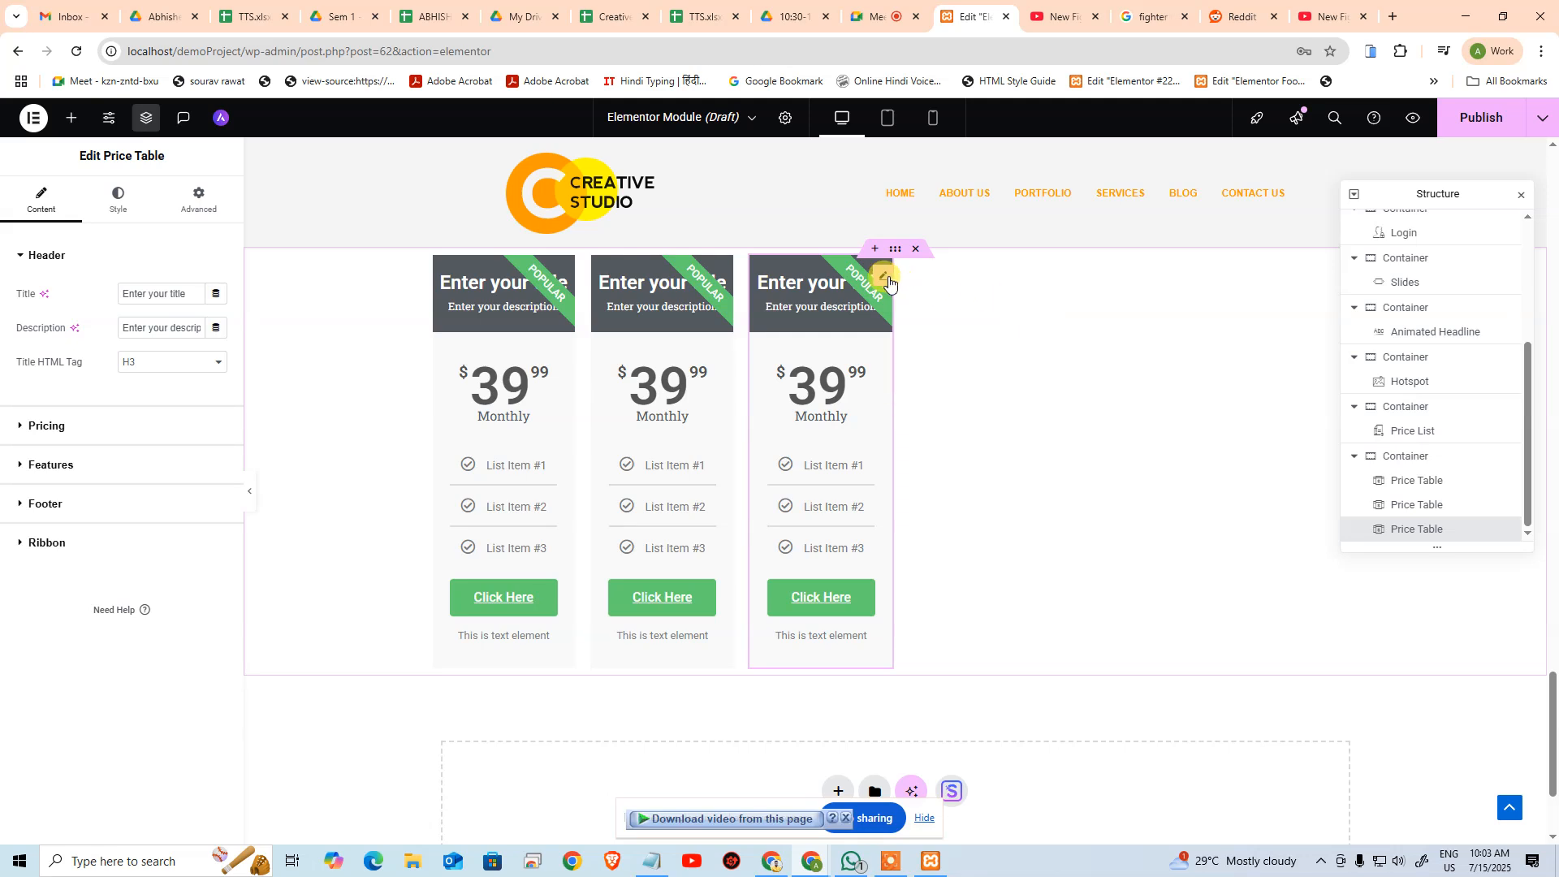
click(60, 426)
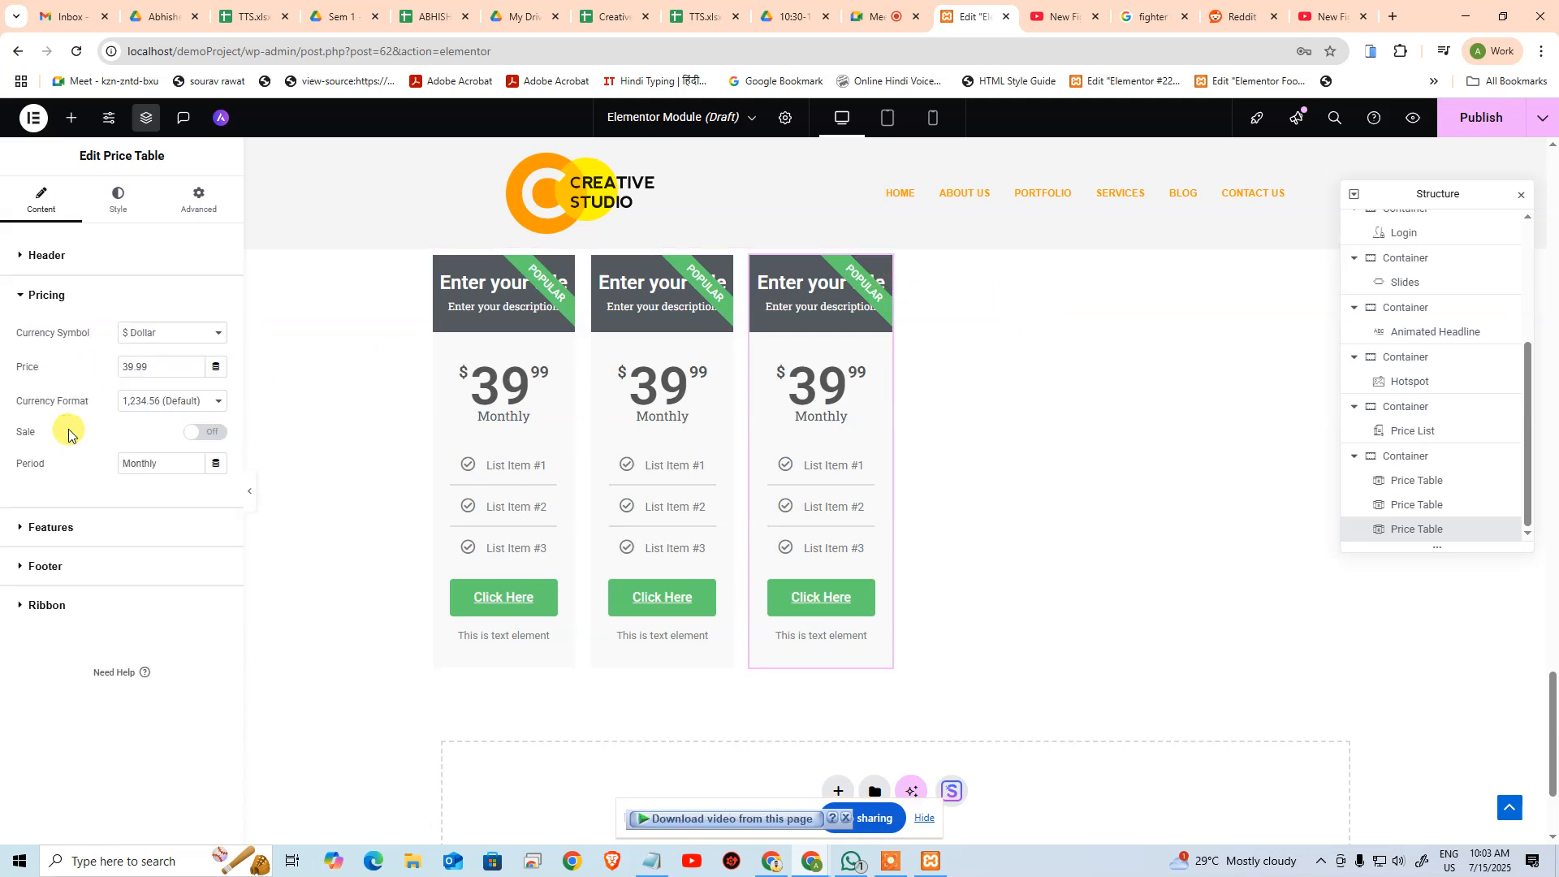
click(60, 527)
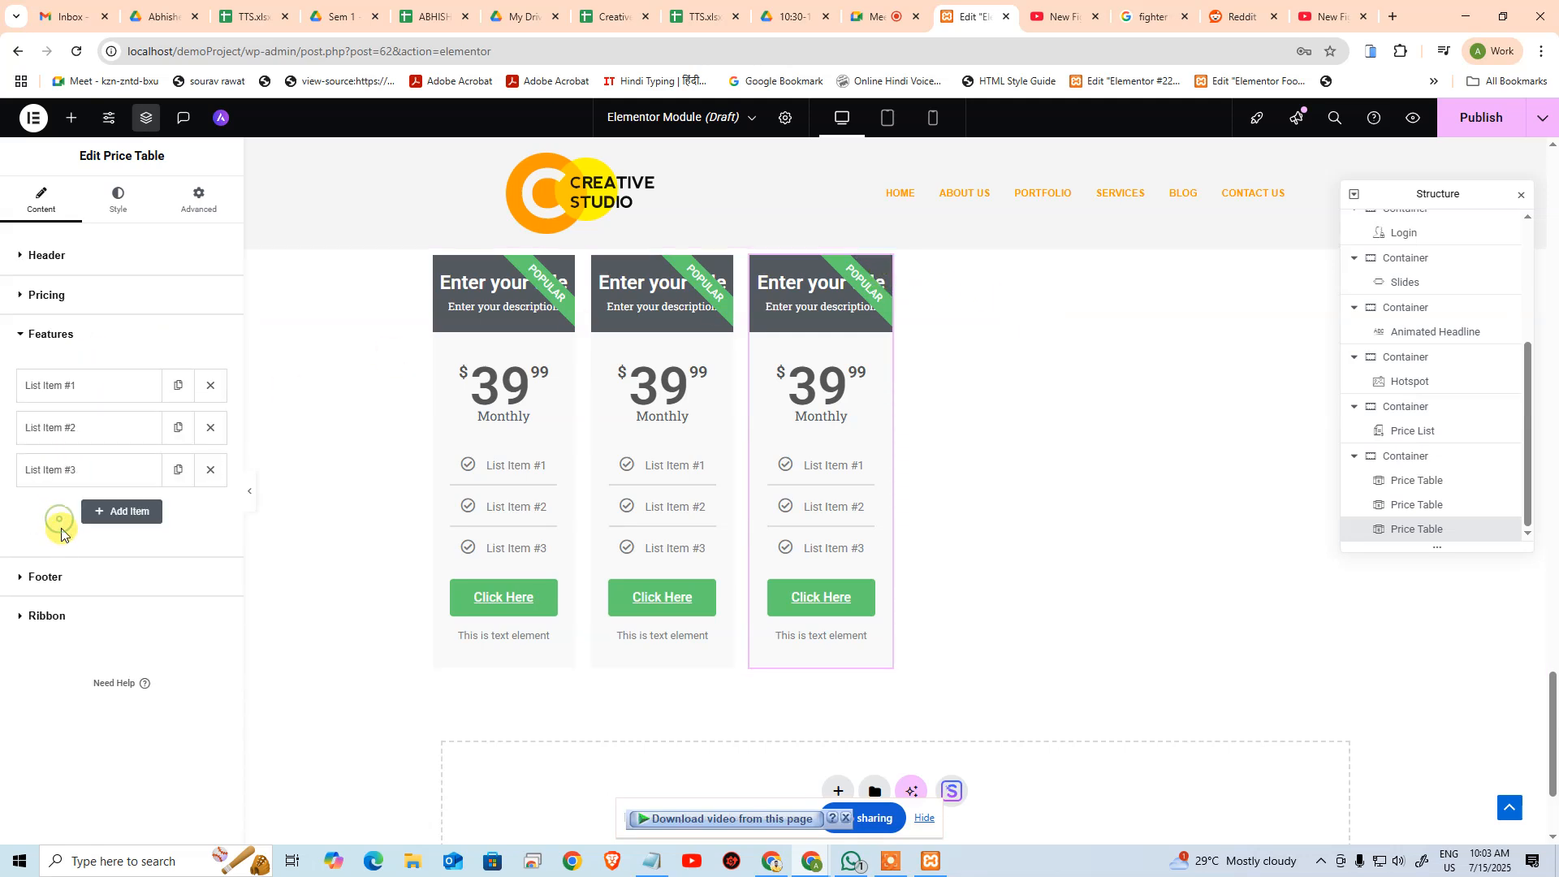
click(56, 574)
click(64, 598)
click(200, 459)
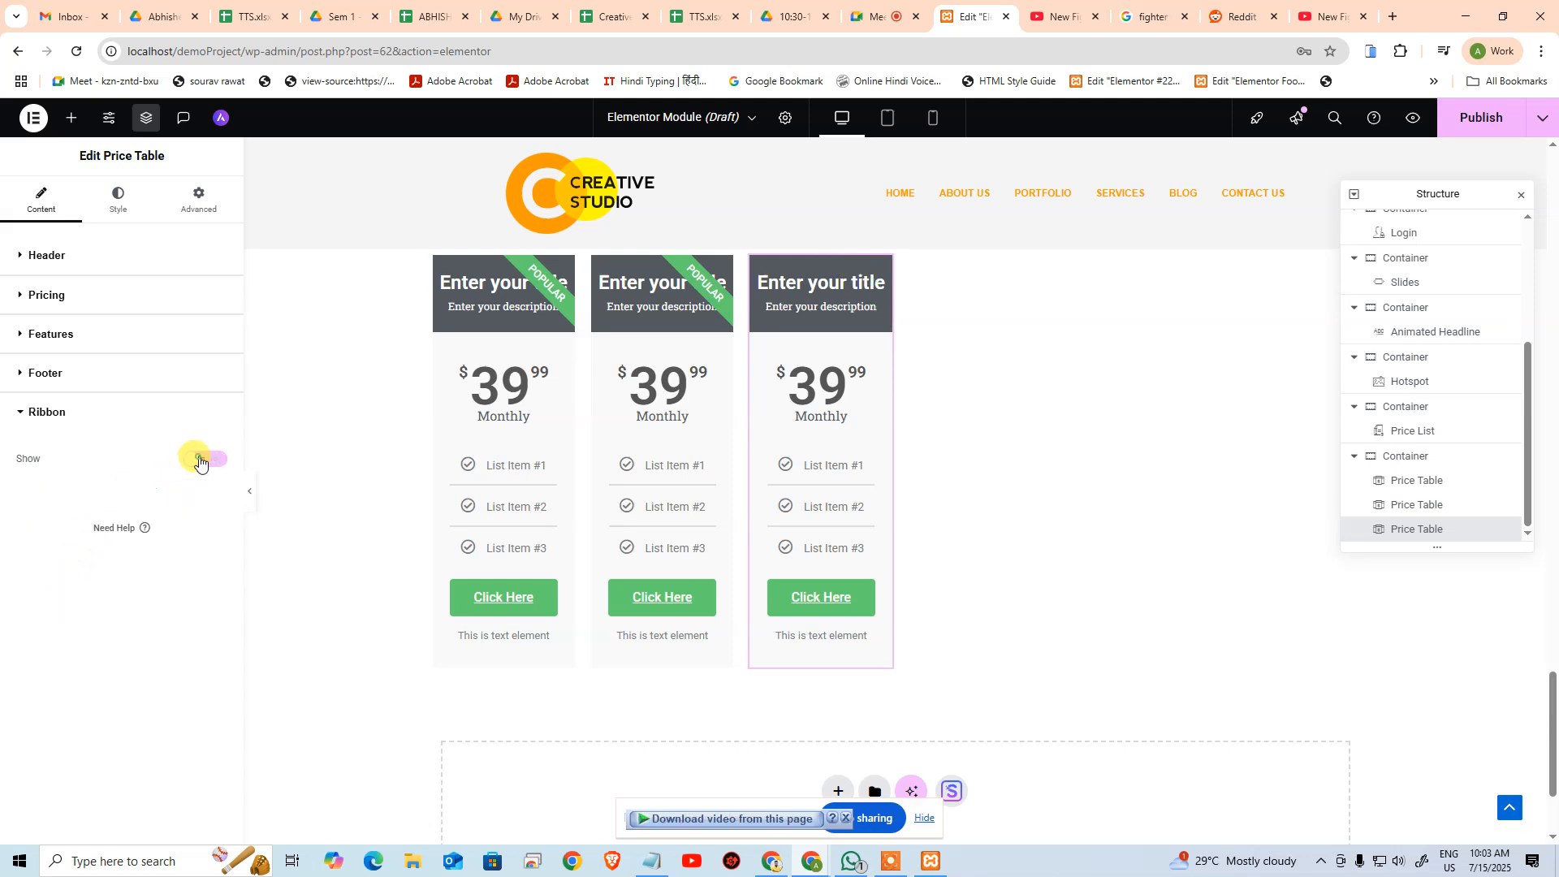
Turn off the ribbon on the first price table
click(563, 285)
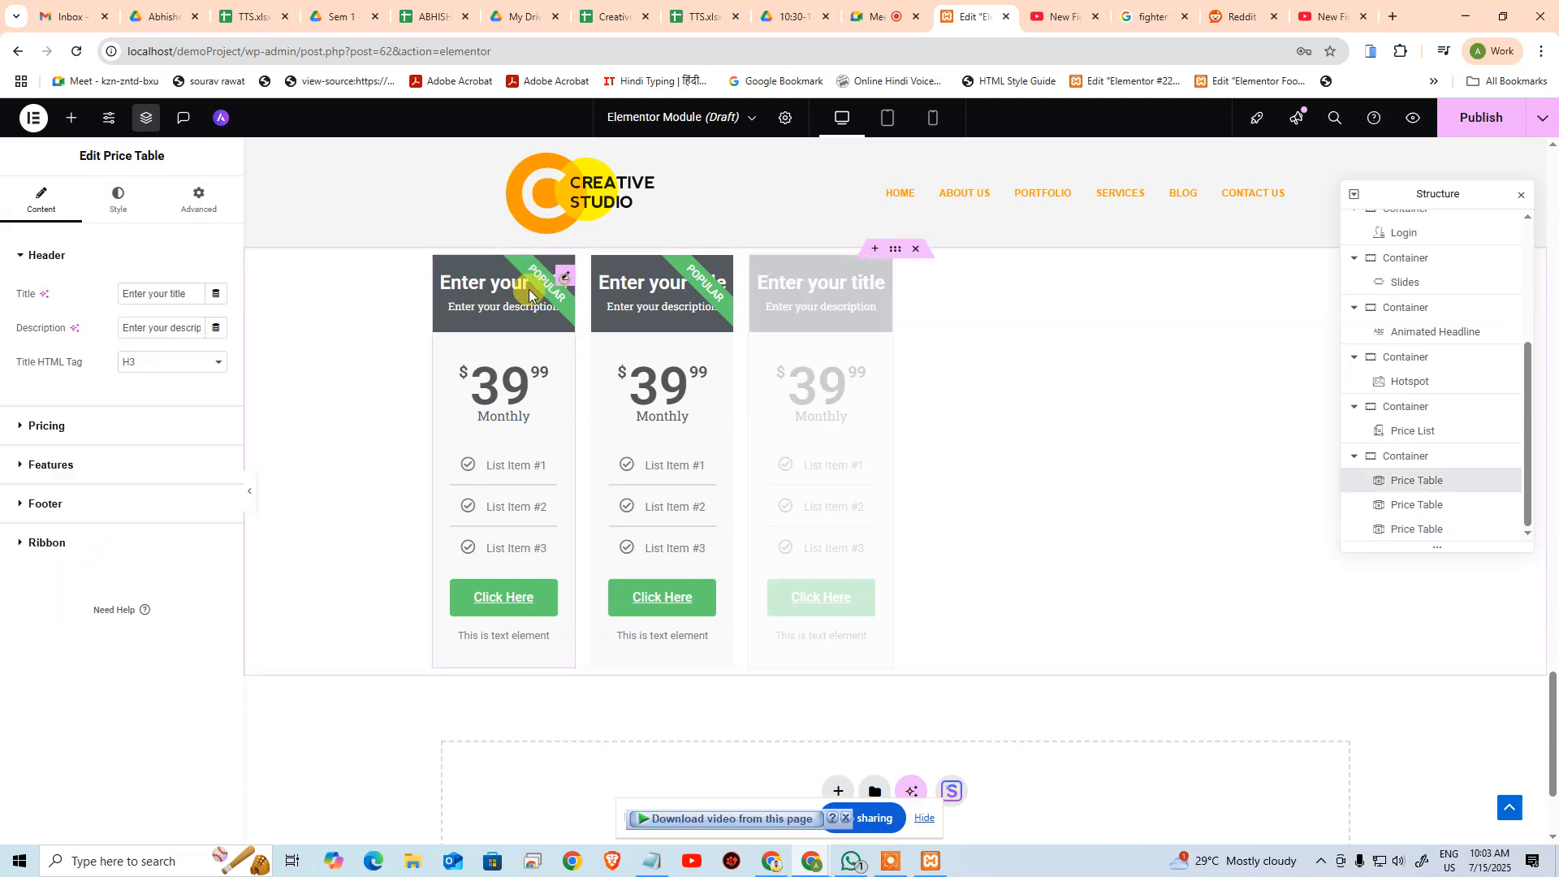
click(105, 539)
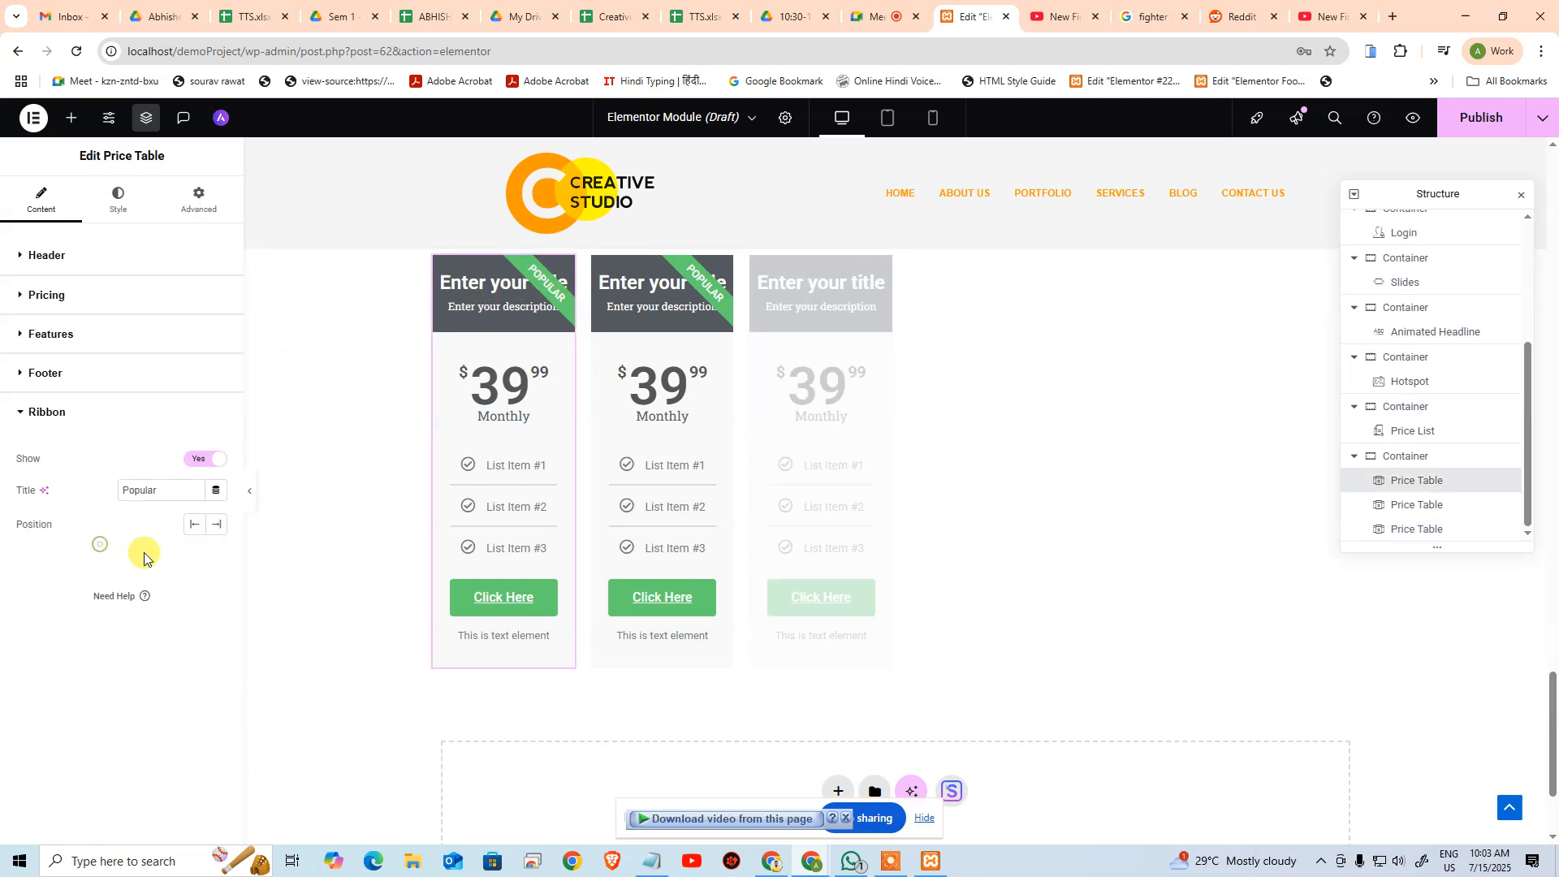
click(200, 460)
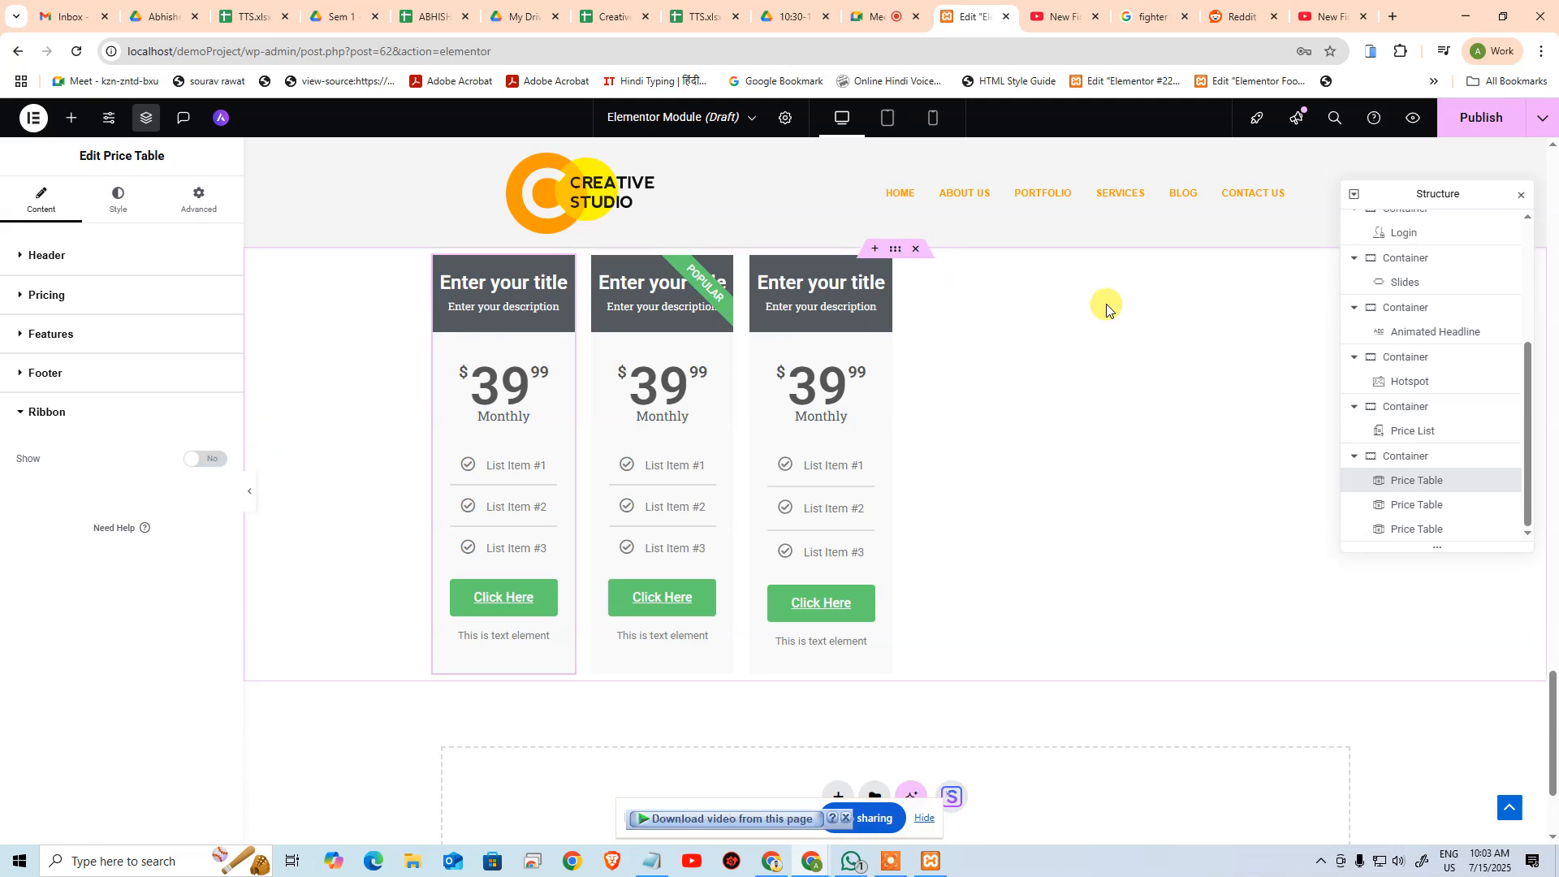
Keep the price table container's Flexbox layout and Boxed width, and justify its content with space between
click(1427, 463)
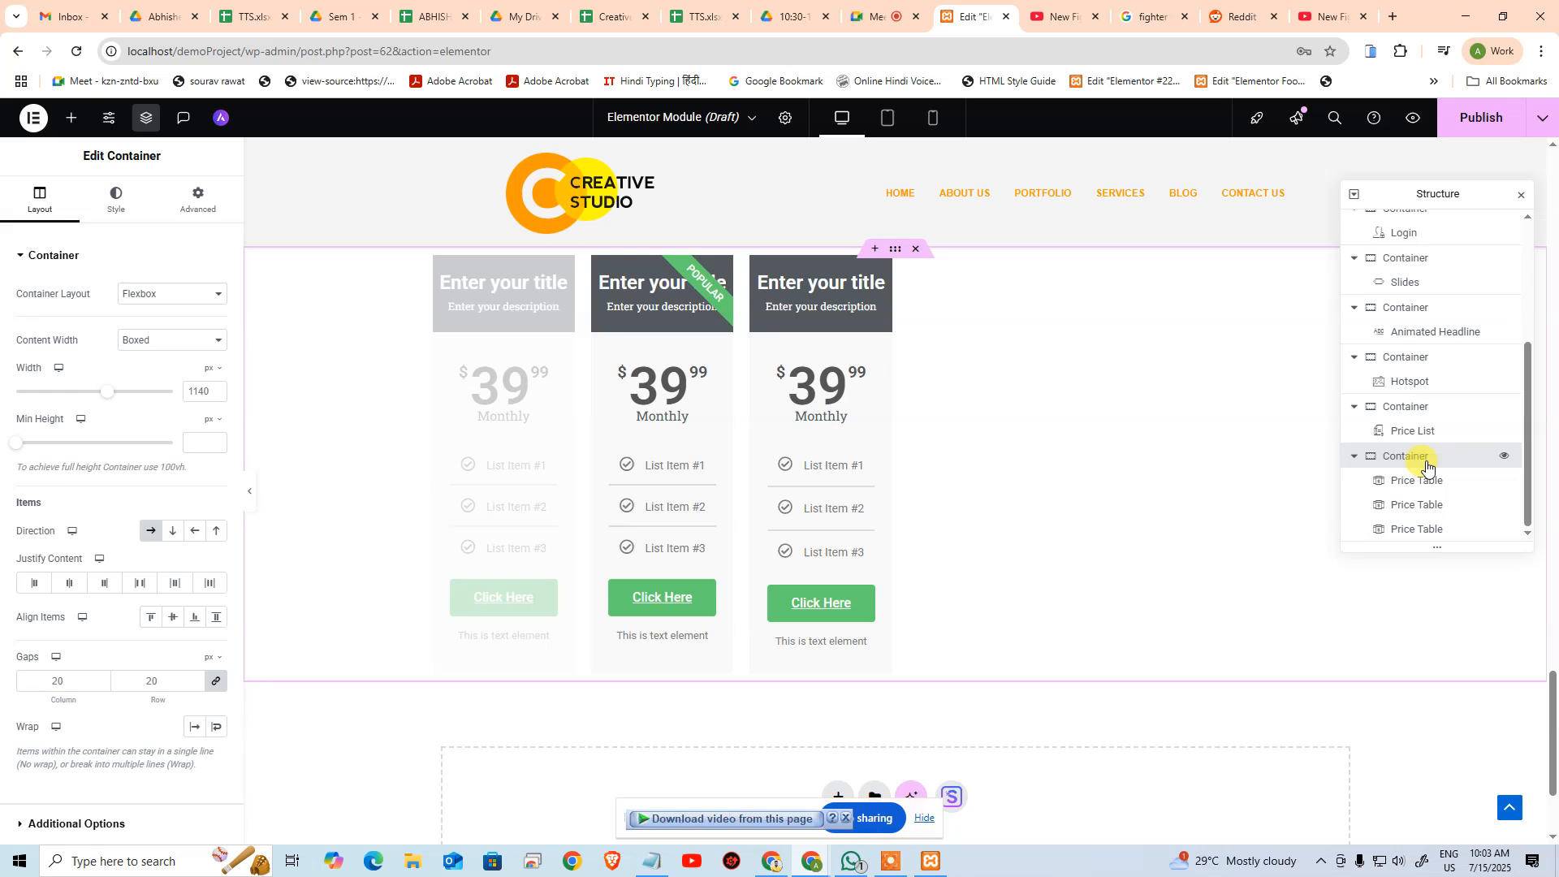
click(138, 297)
click(136, 297)
click(183, 339)
click(183, 340)
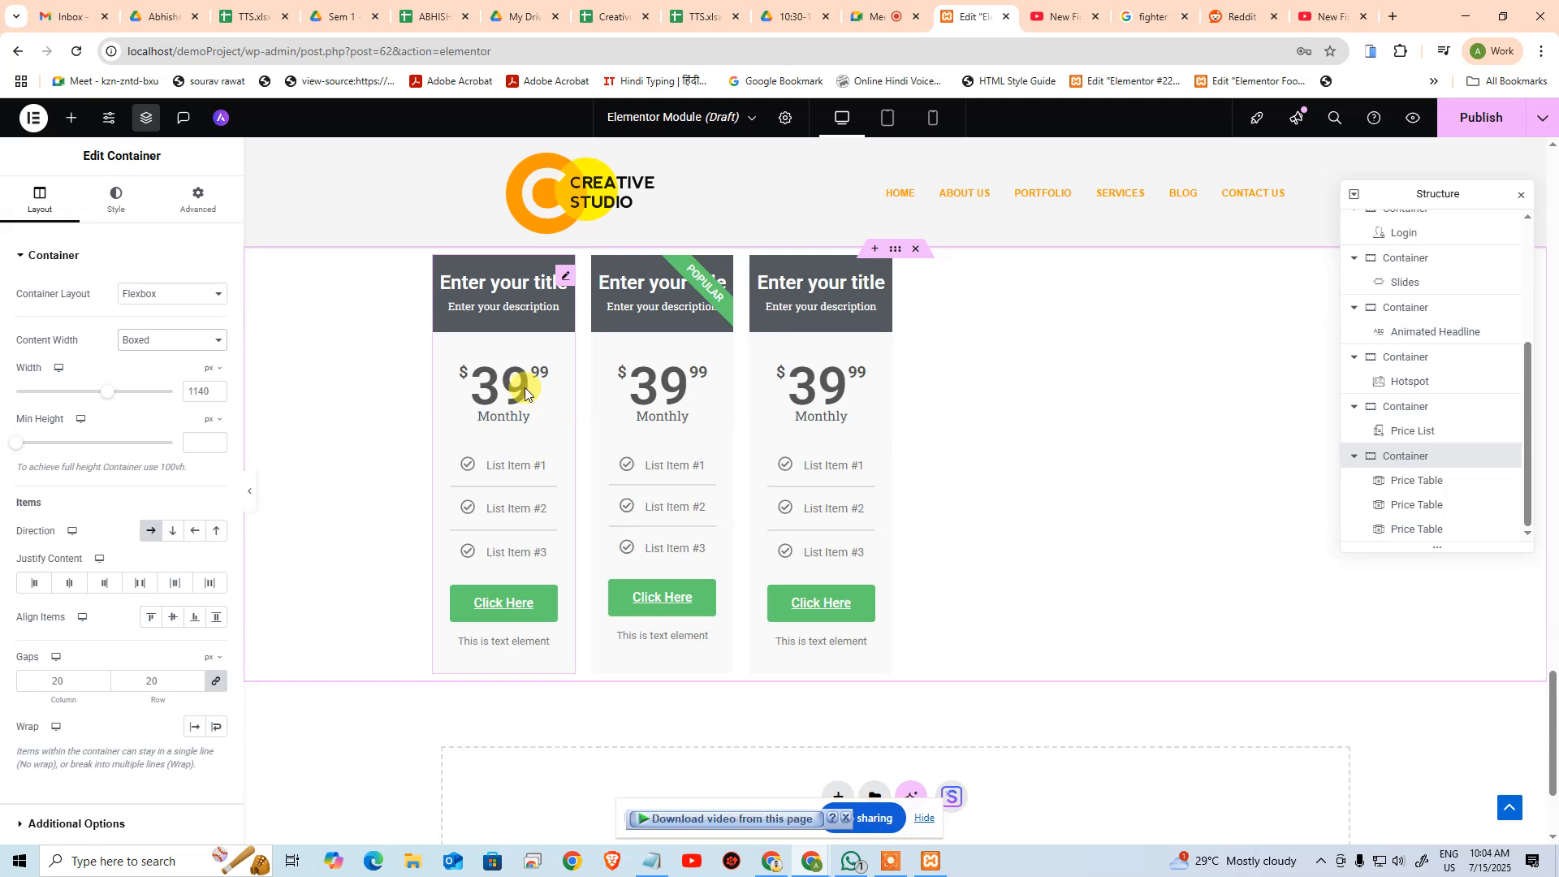
click(138, 585)
scroll(180, 599, down, 1)
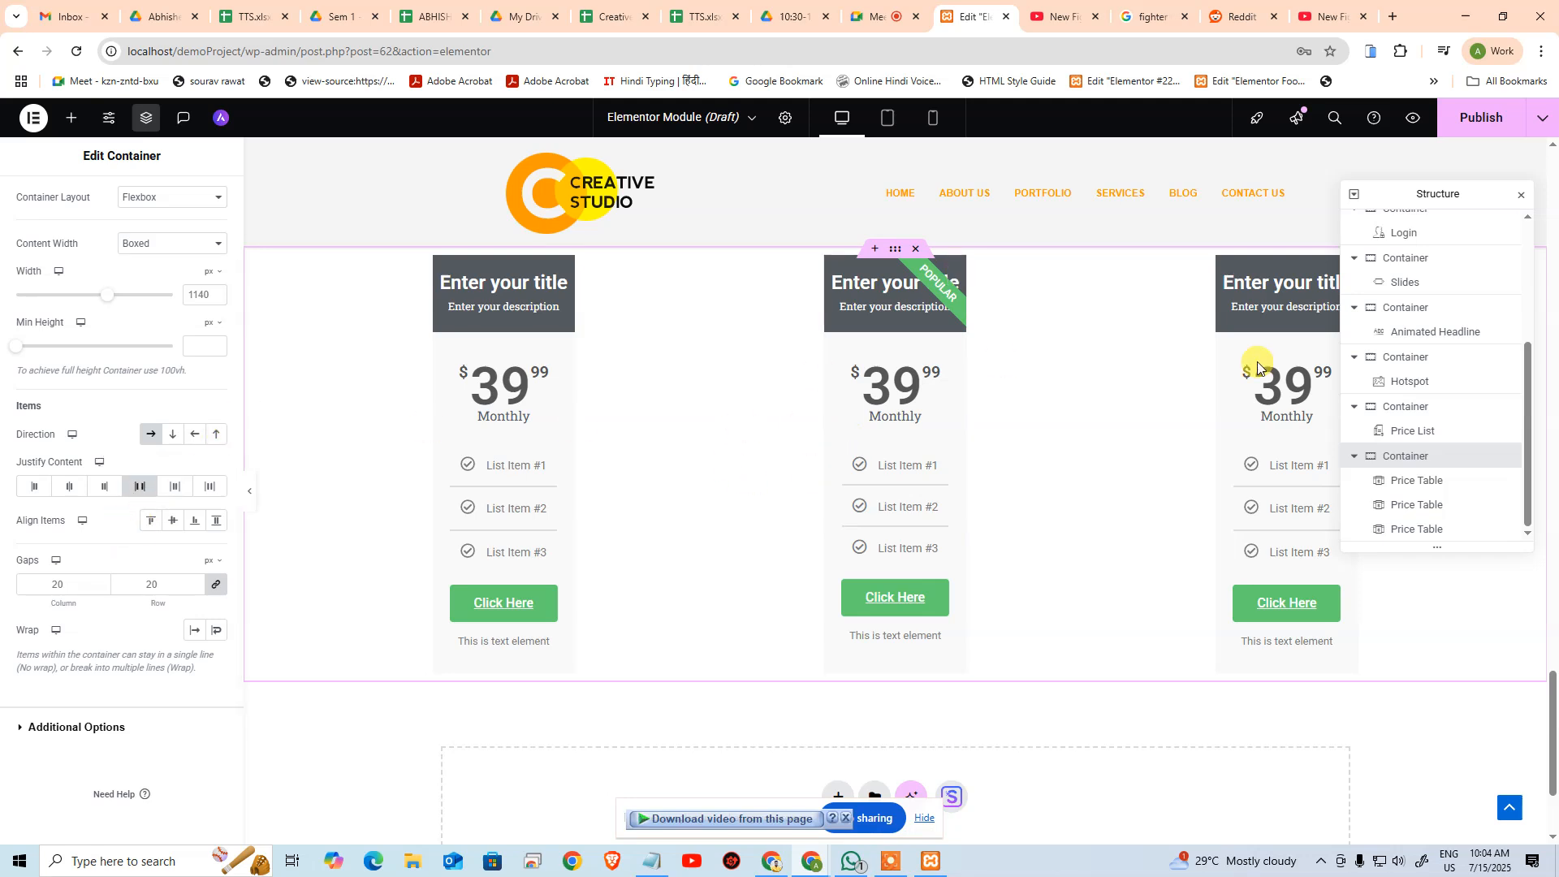
Delete the three price tables one by one and remove their emptied container below the Price List
click(1417, 482)
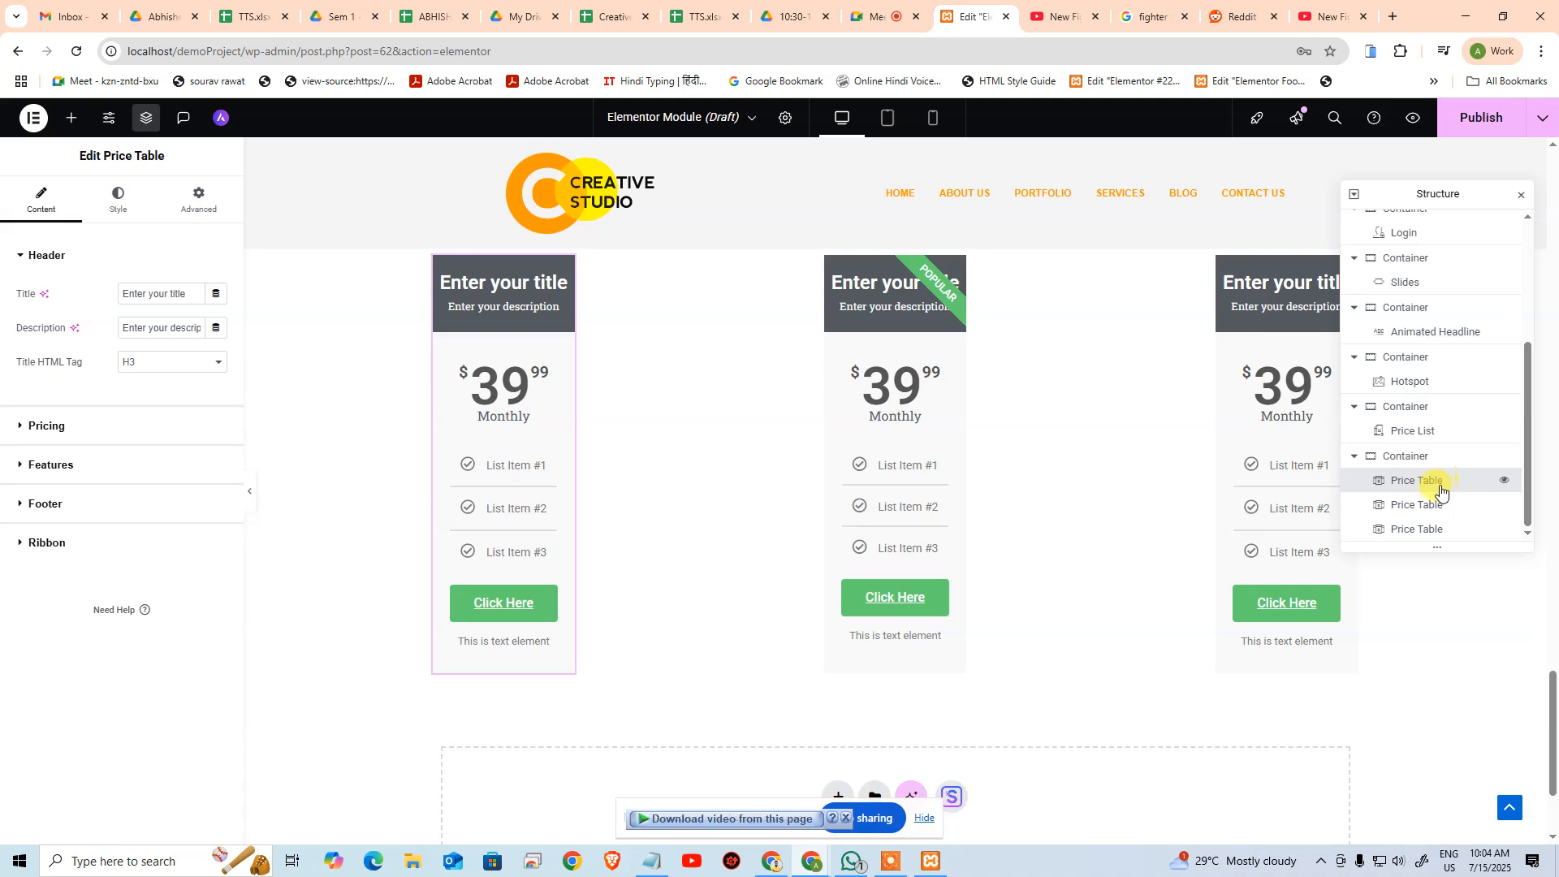
key(Delete)
click(1430, 507)
key(Delete)
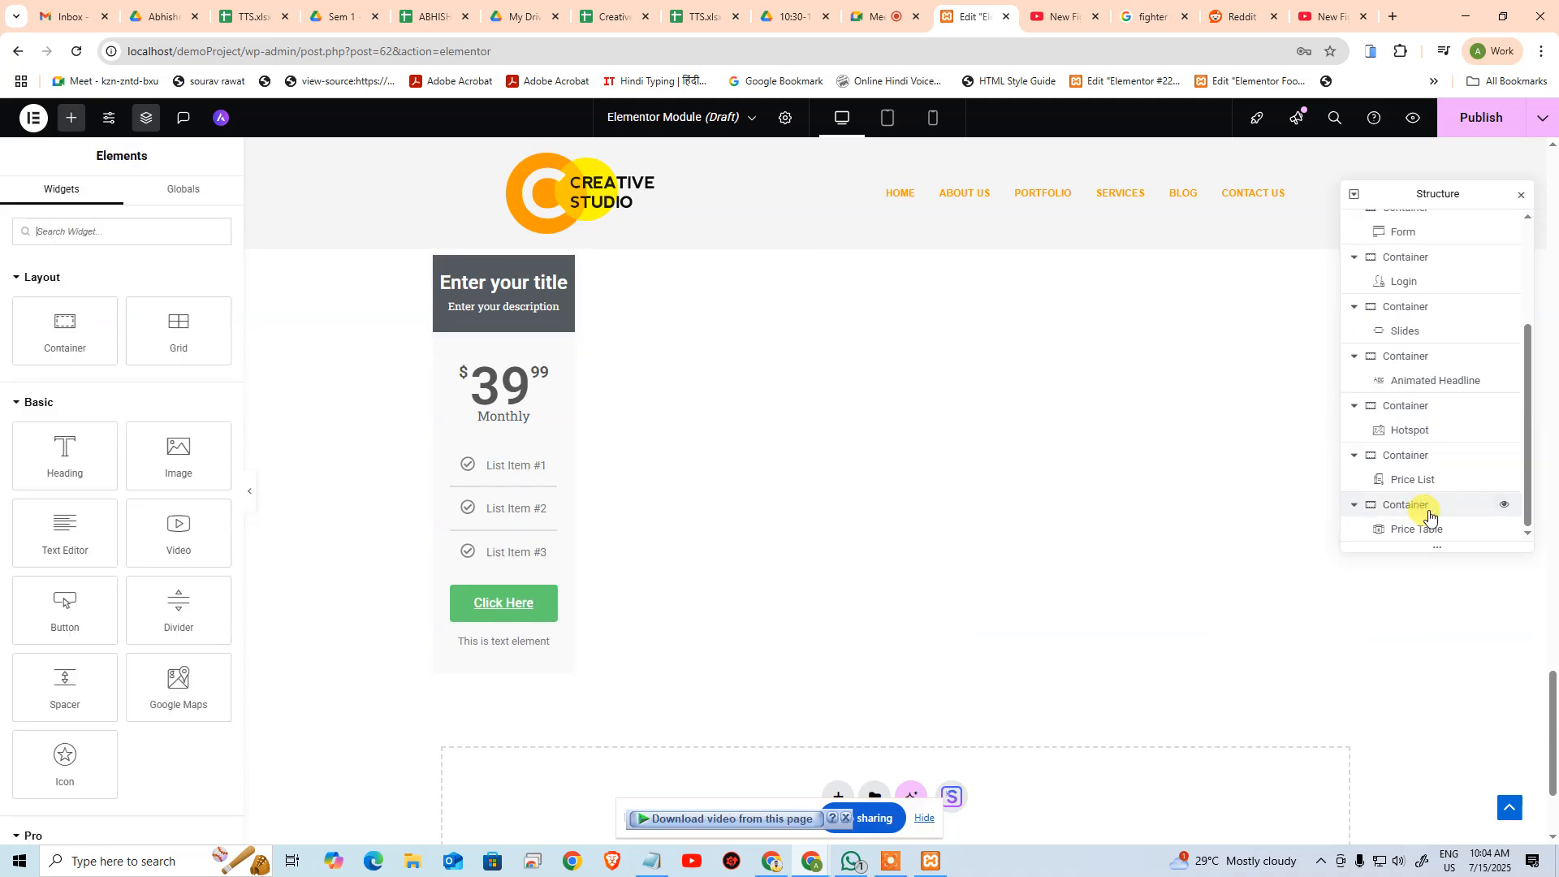
click(1430, 528)
key(Delete)
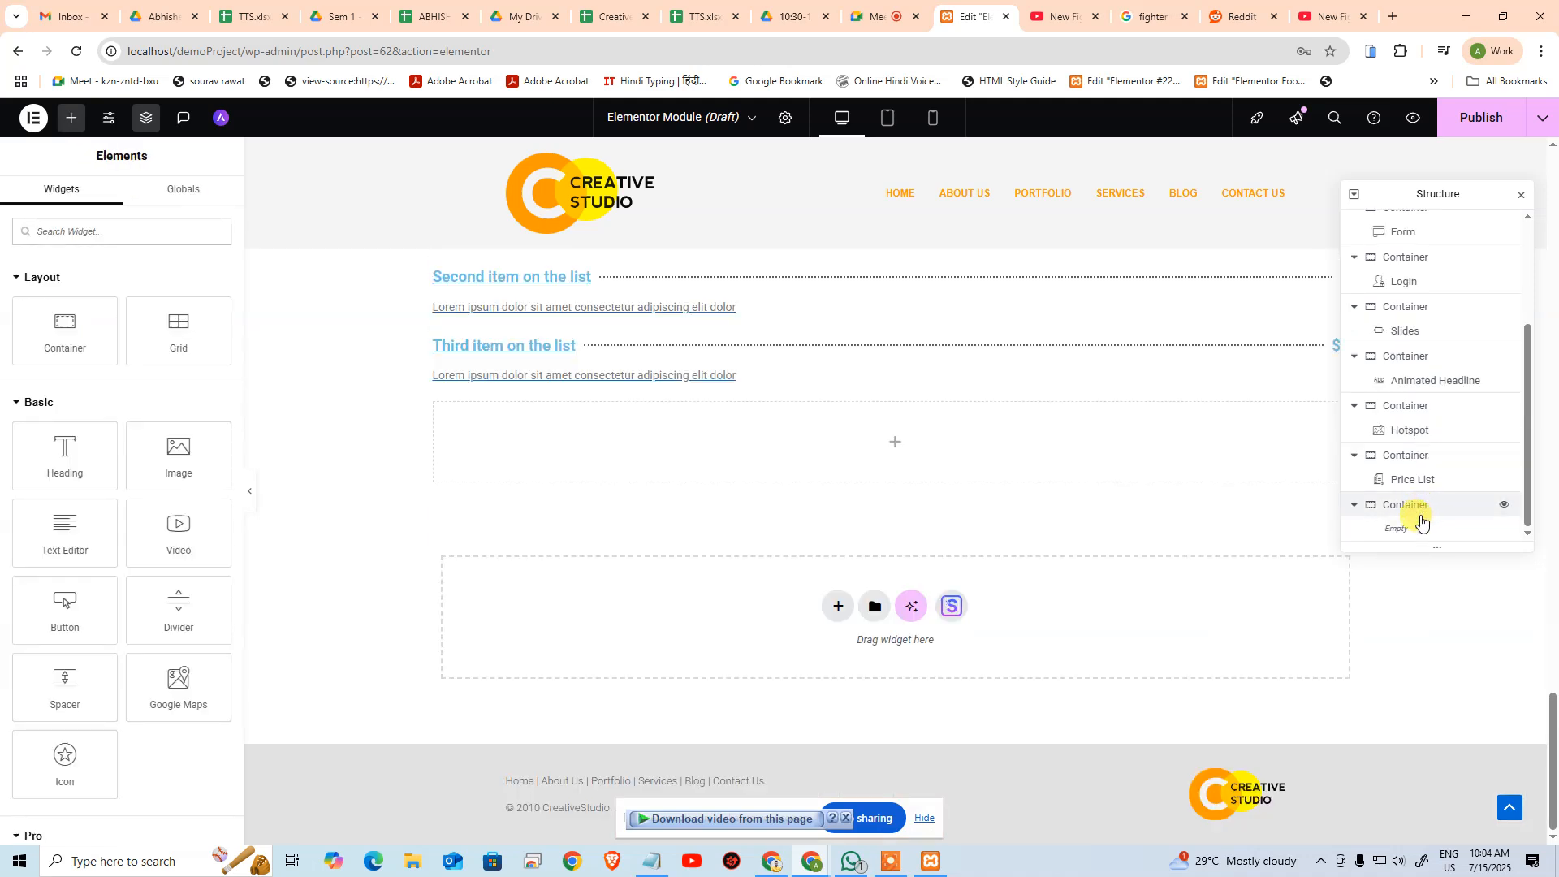
click(1422, 508)
key(Delete)
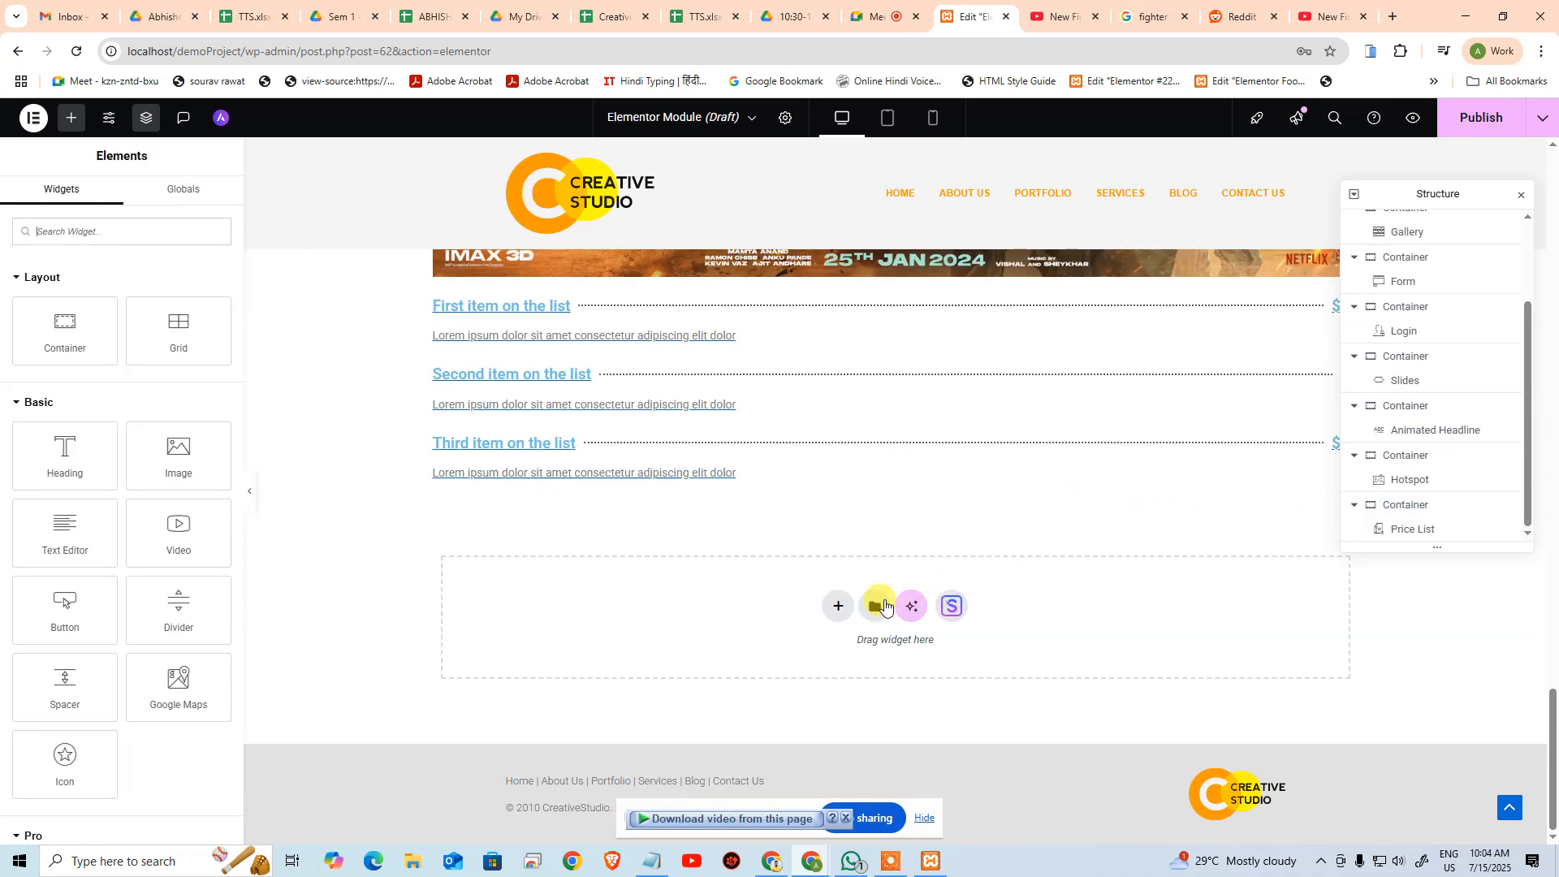
Add a Flexbox container with two equal columns below the Price List and duplicate one column to get three
click(837, 609)
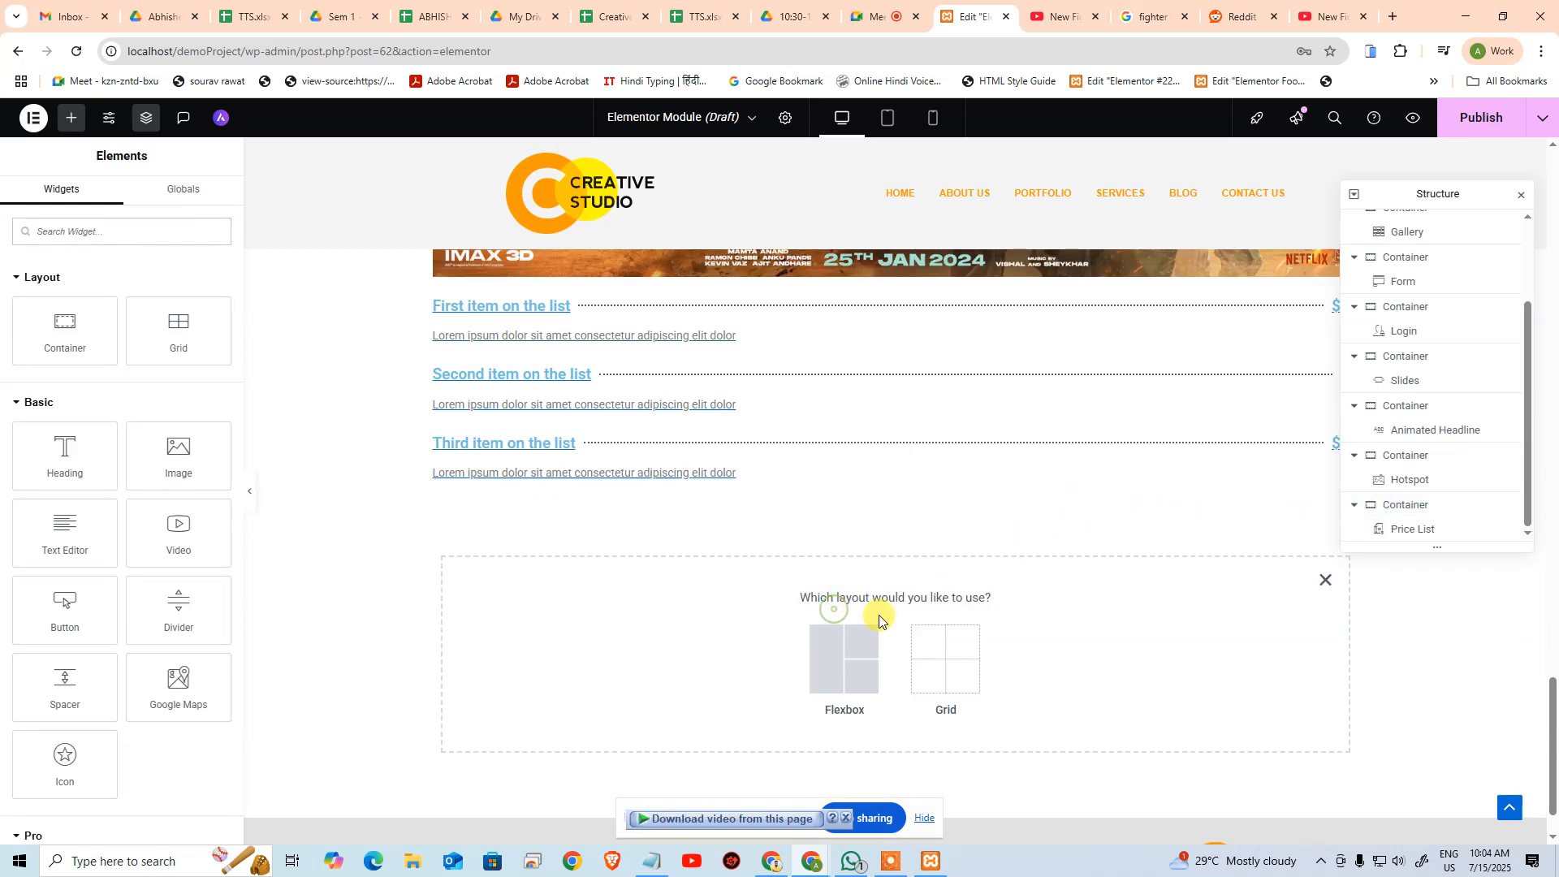
click(835, 664)
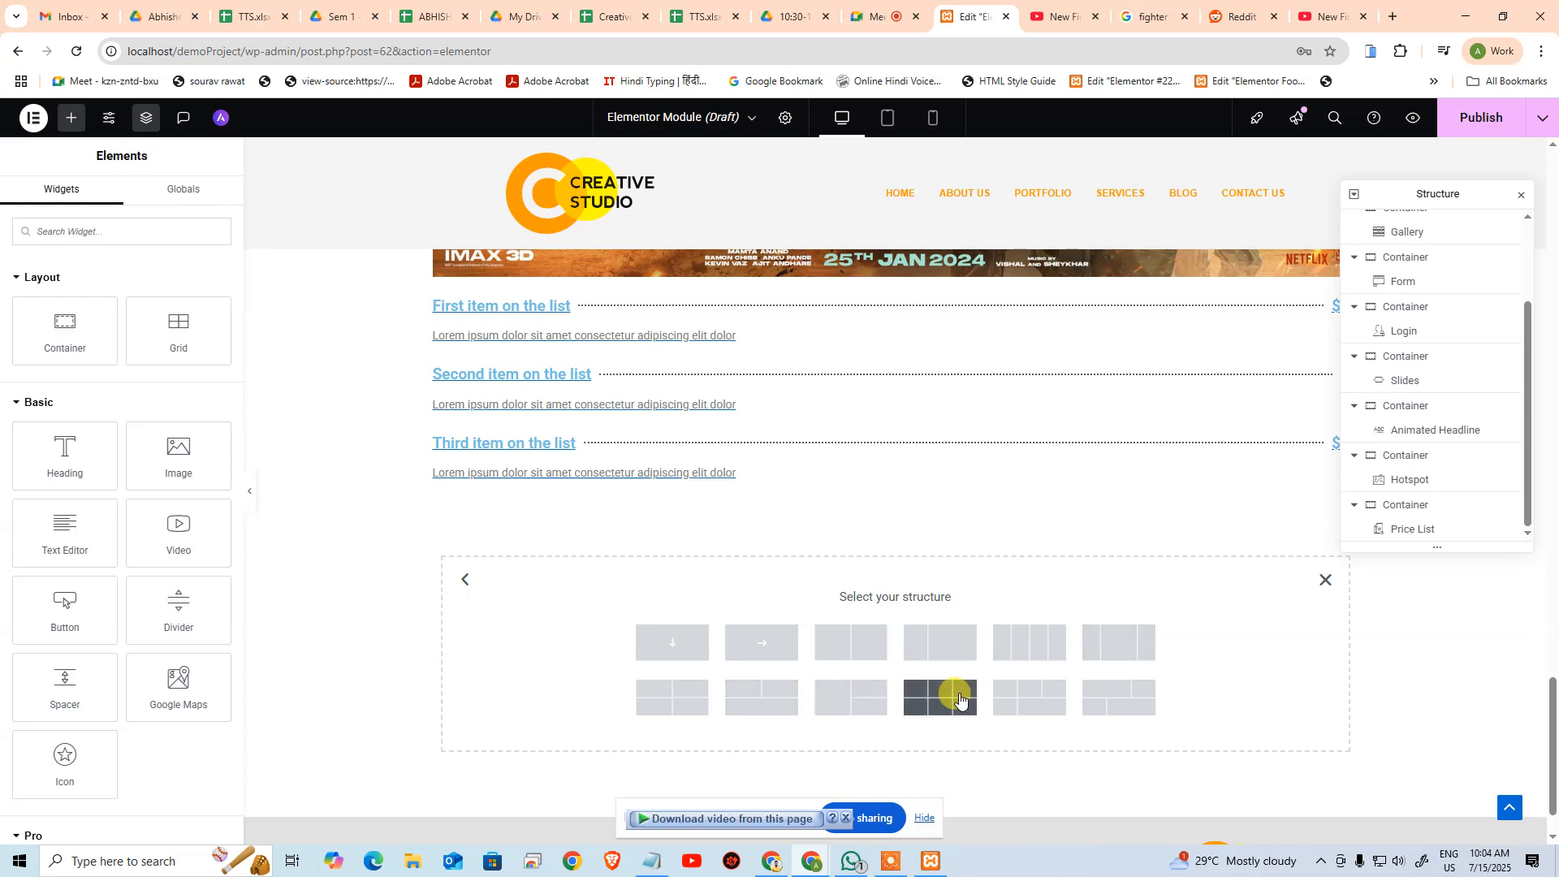
click(835, 654)
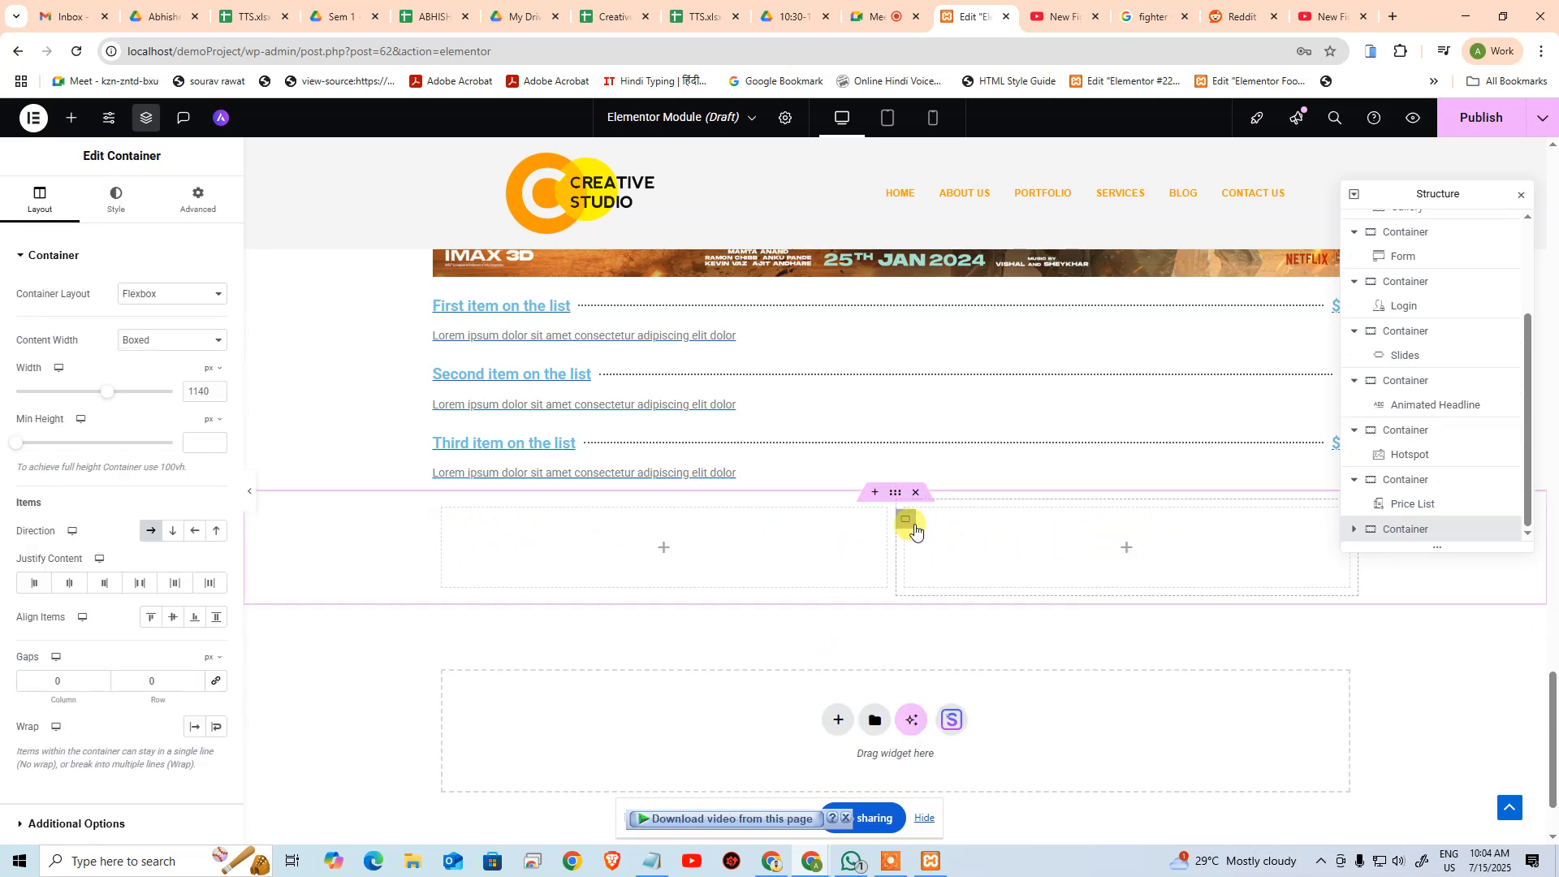
click(912, 520)
key(ctrl+d)
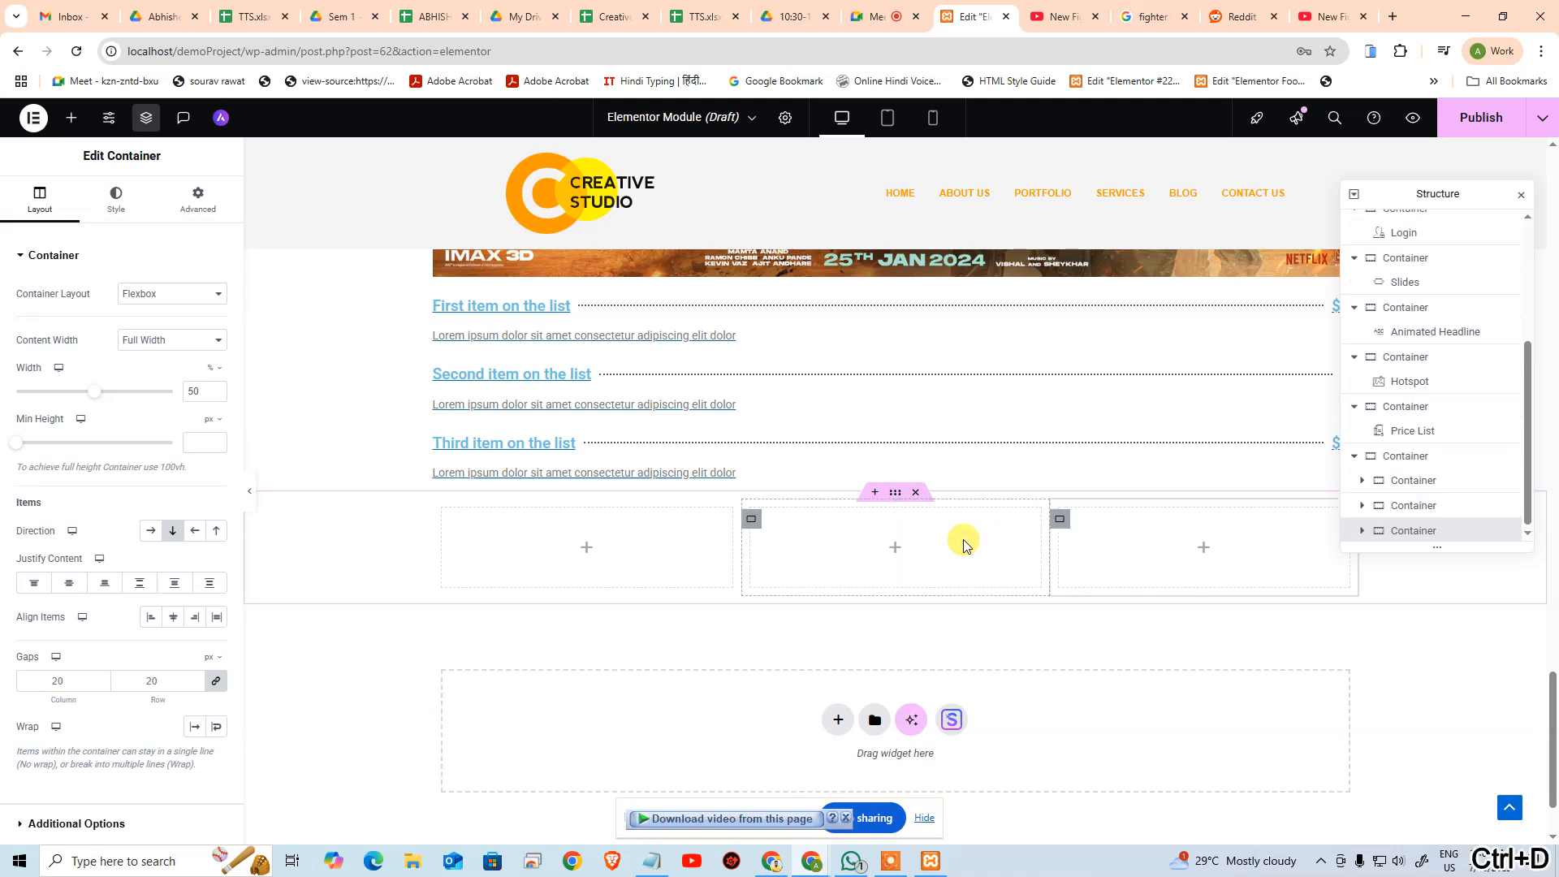
Place a Price Table widget in the first of the three columns
click(588, 549)
scroll(156, 563, down, 5)
scroll(251, 672, down, 1)
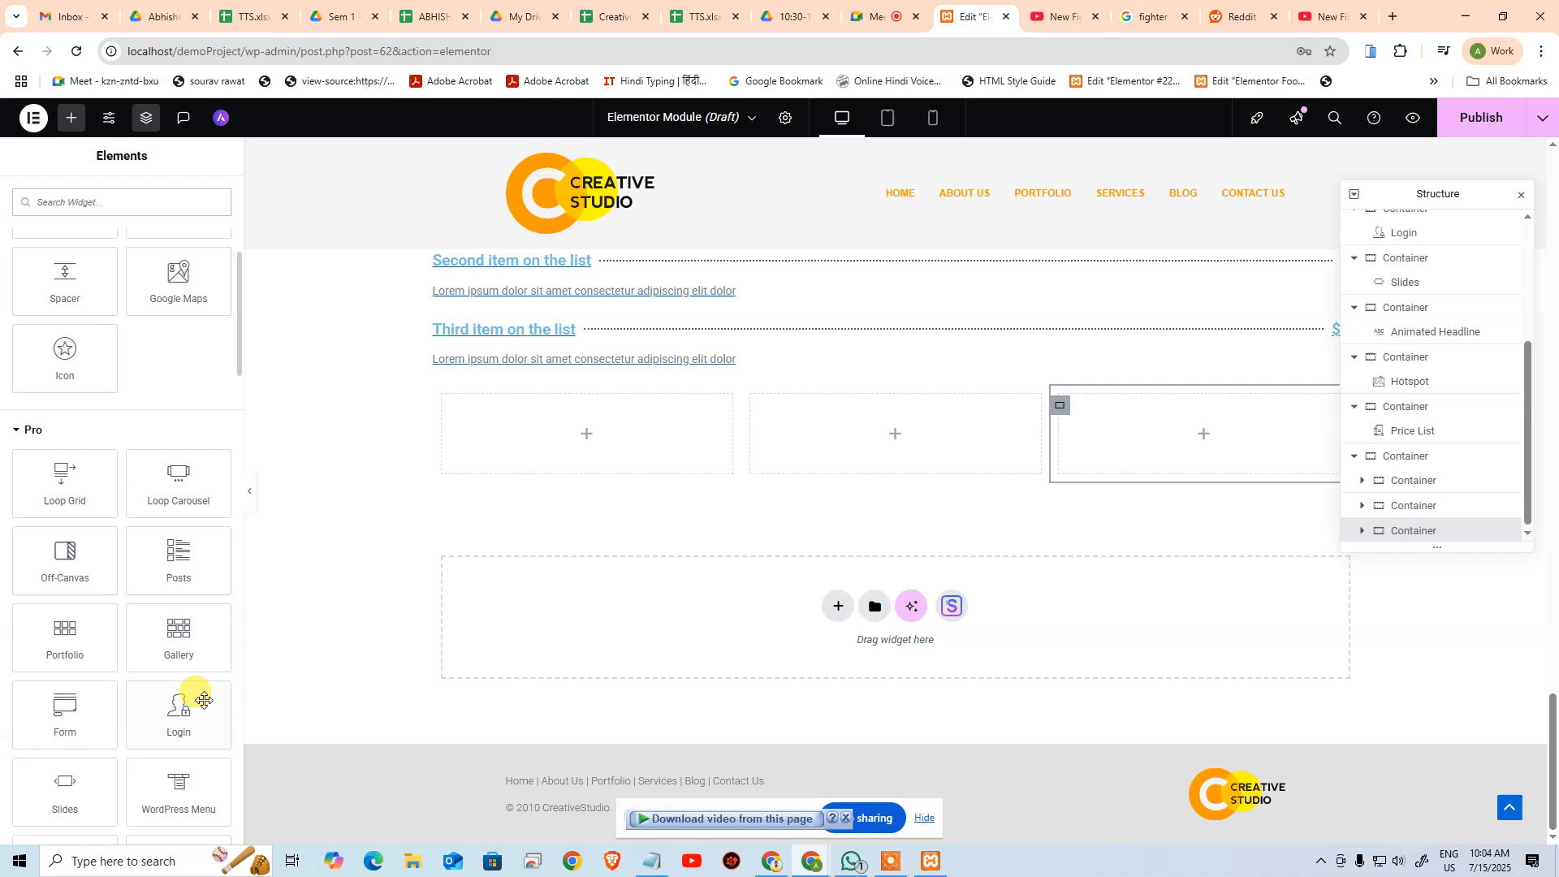
scroll(97, 654, down, 3)
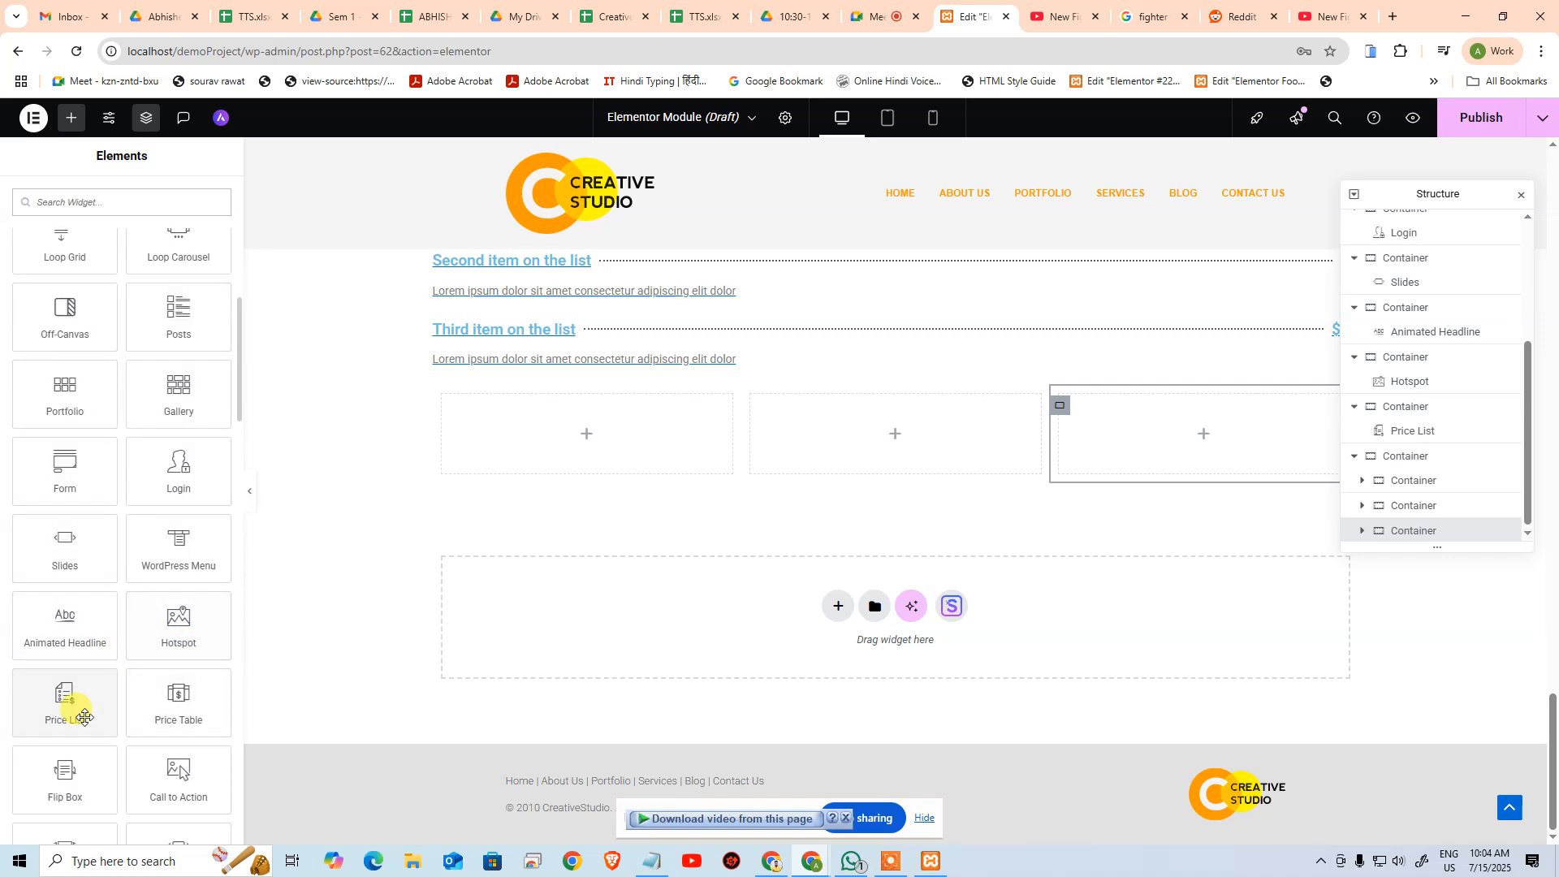
drag(167, 705, 578, 454)
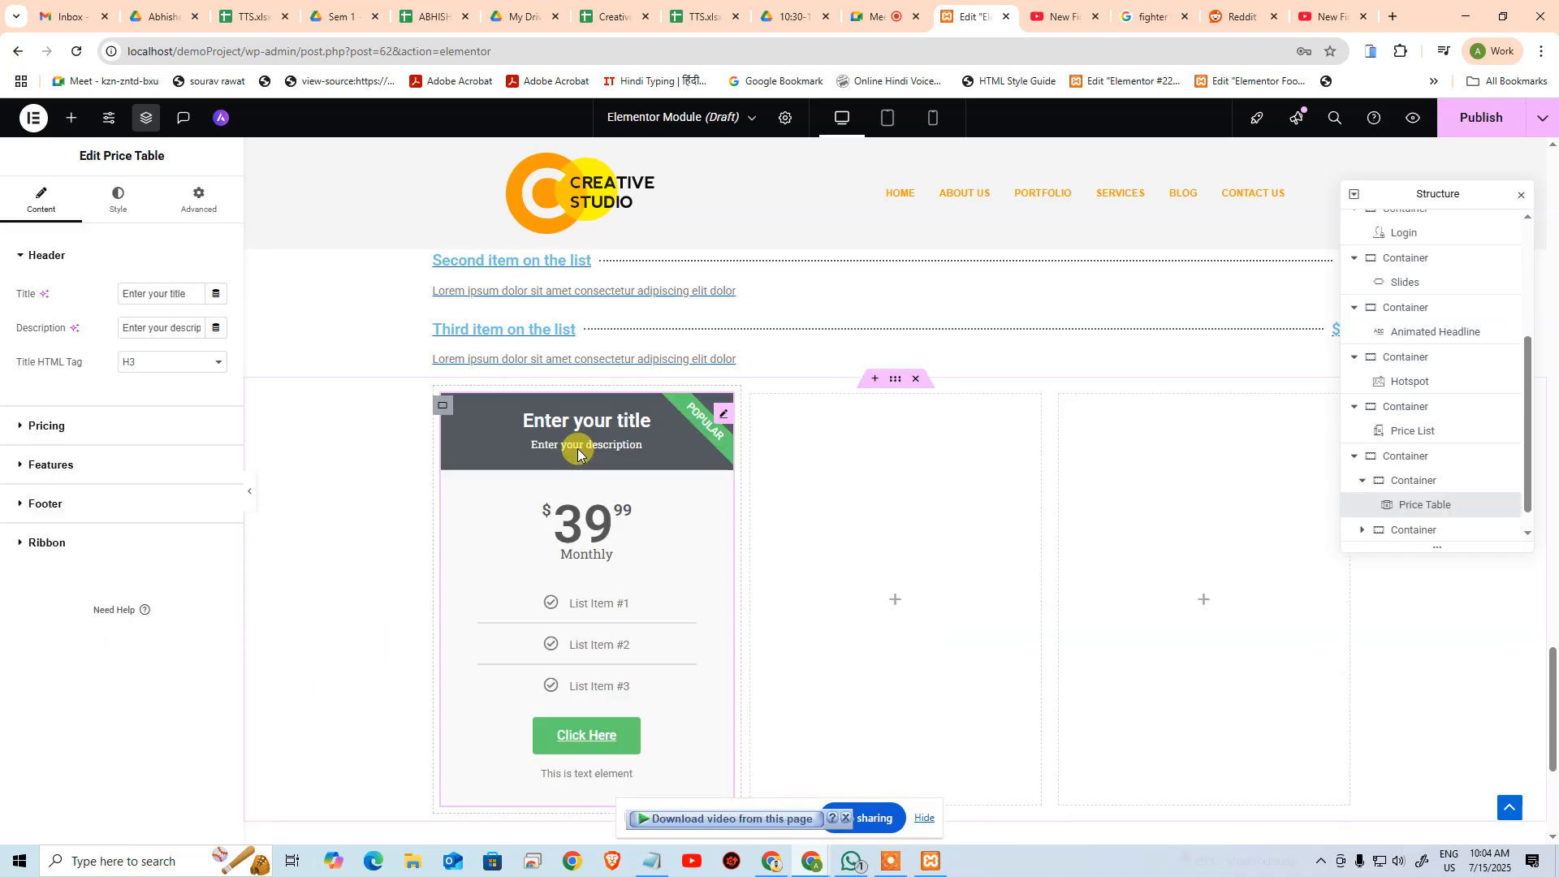
scroll(1437, 491, down, 1)
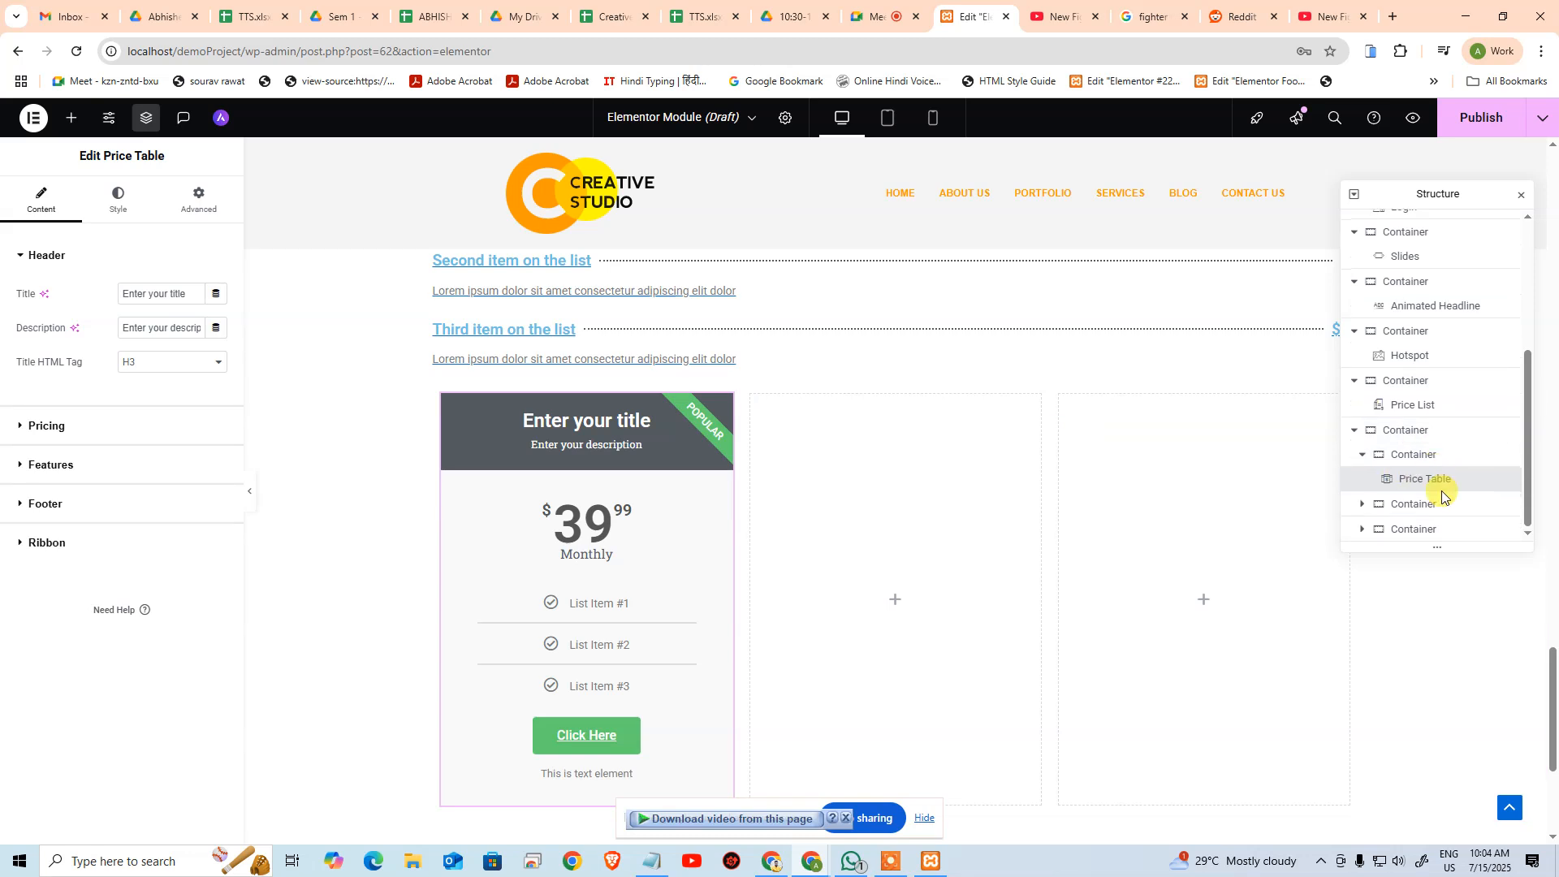
Delete the two empty columns and duplicate the column holding the price table twice
click(1442, 505)
key(Delete)
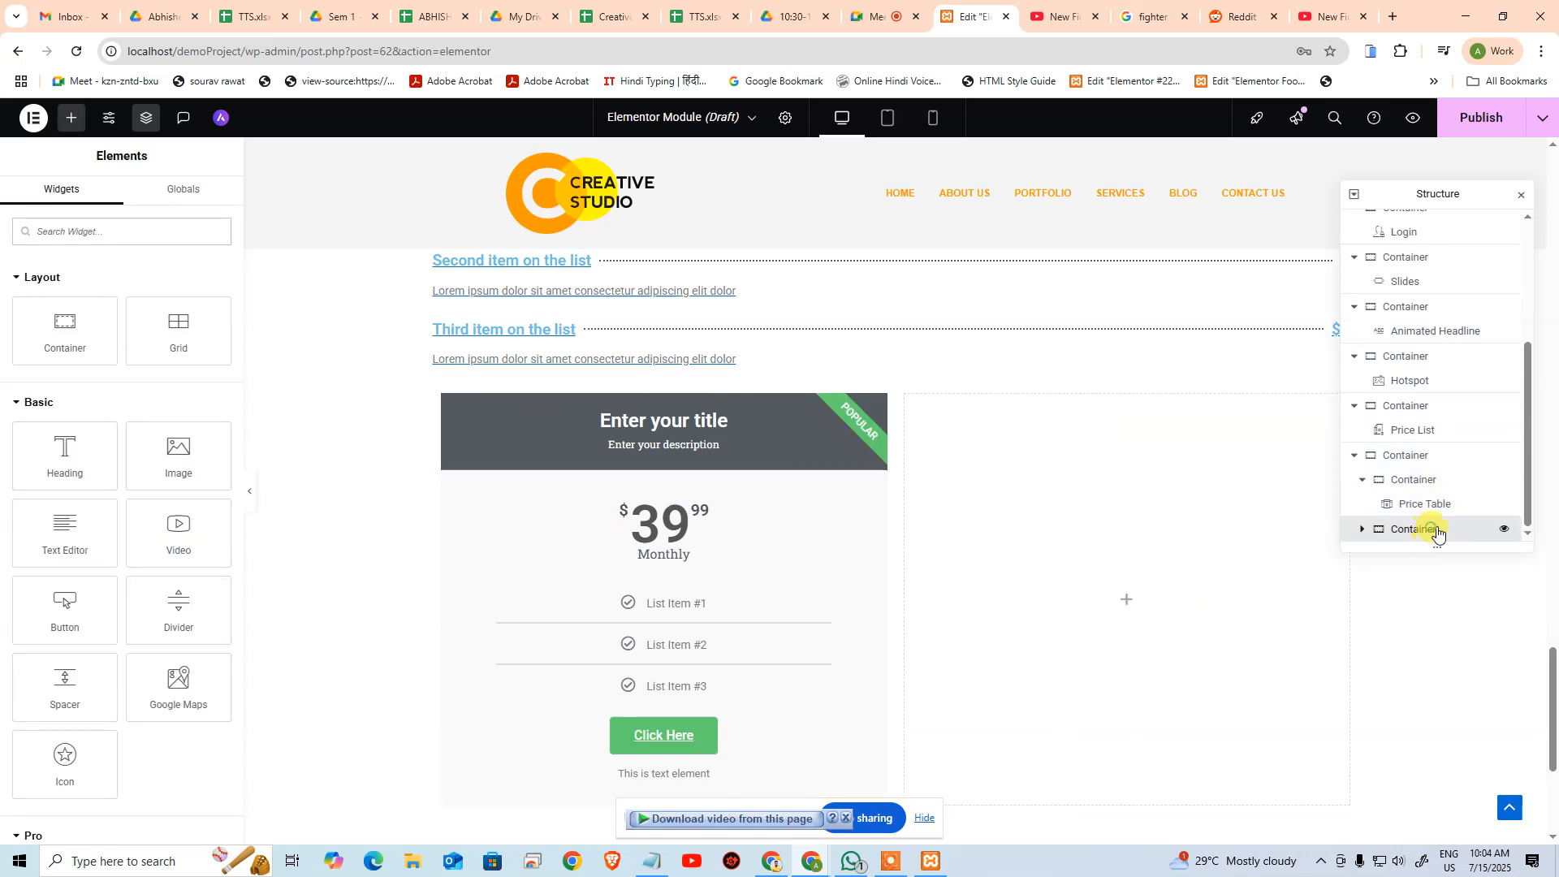
click(1434, 528)
key(Delete)
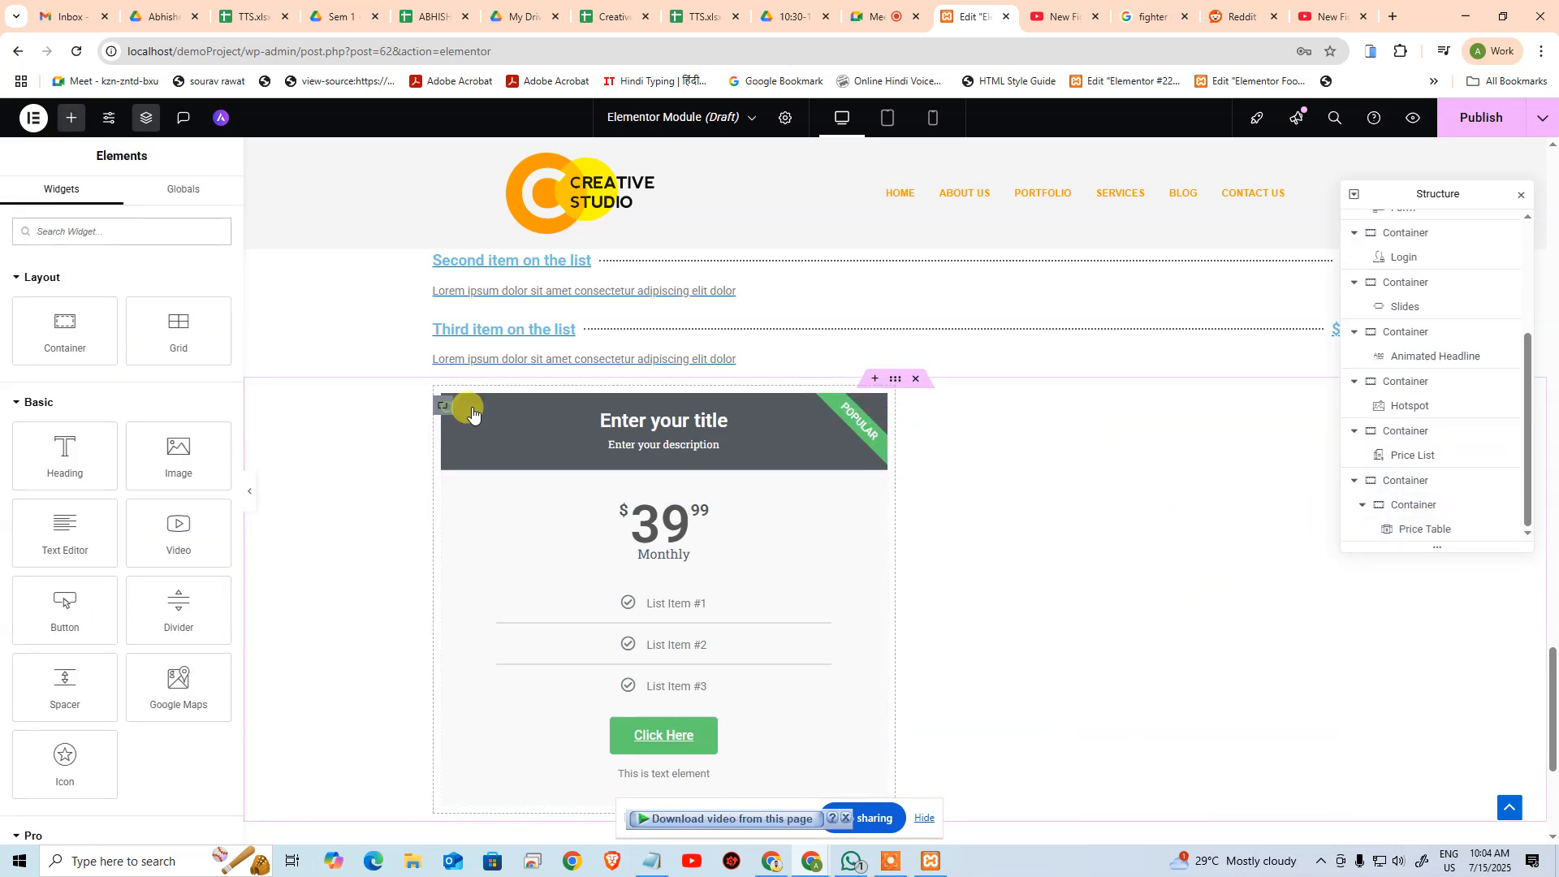
click(442, 405)
key(ctrl+d)
key(ctrl+d)
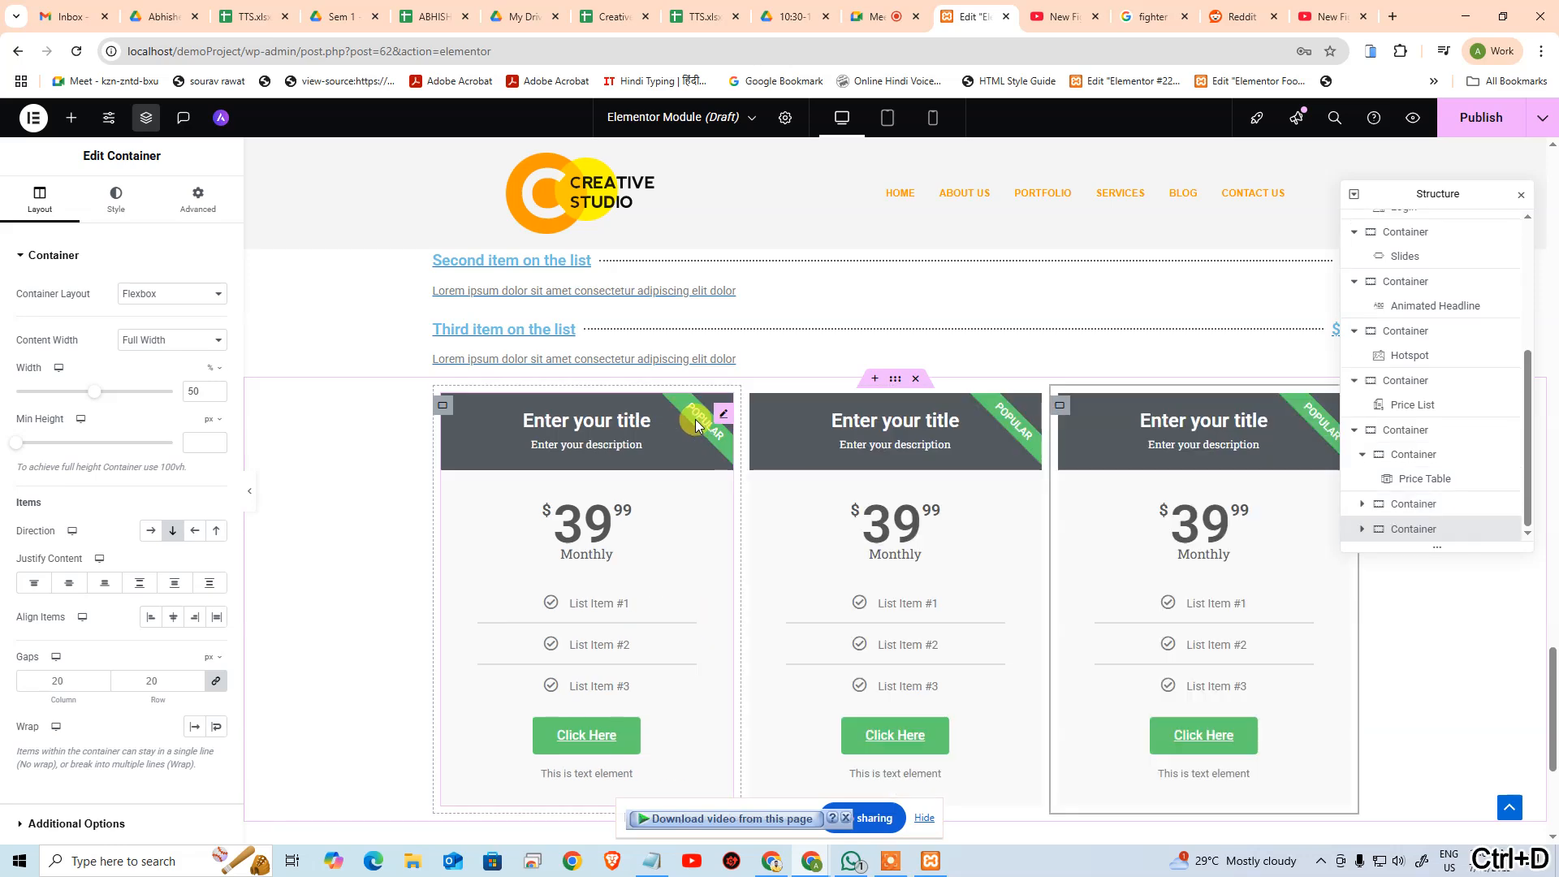
Try the left and right ribbon positions on the first price table, and turn its ribbon off
scroll(1486, 682, down, 4)
scroll(1487, 683, up, 4)
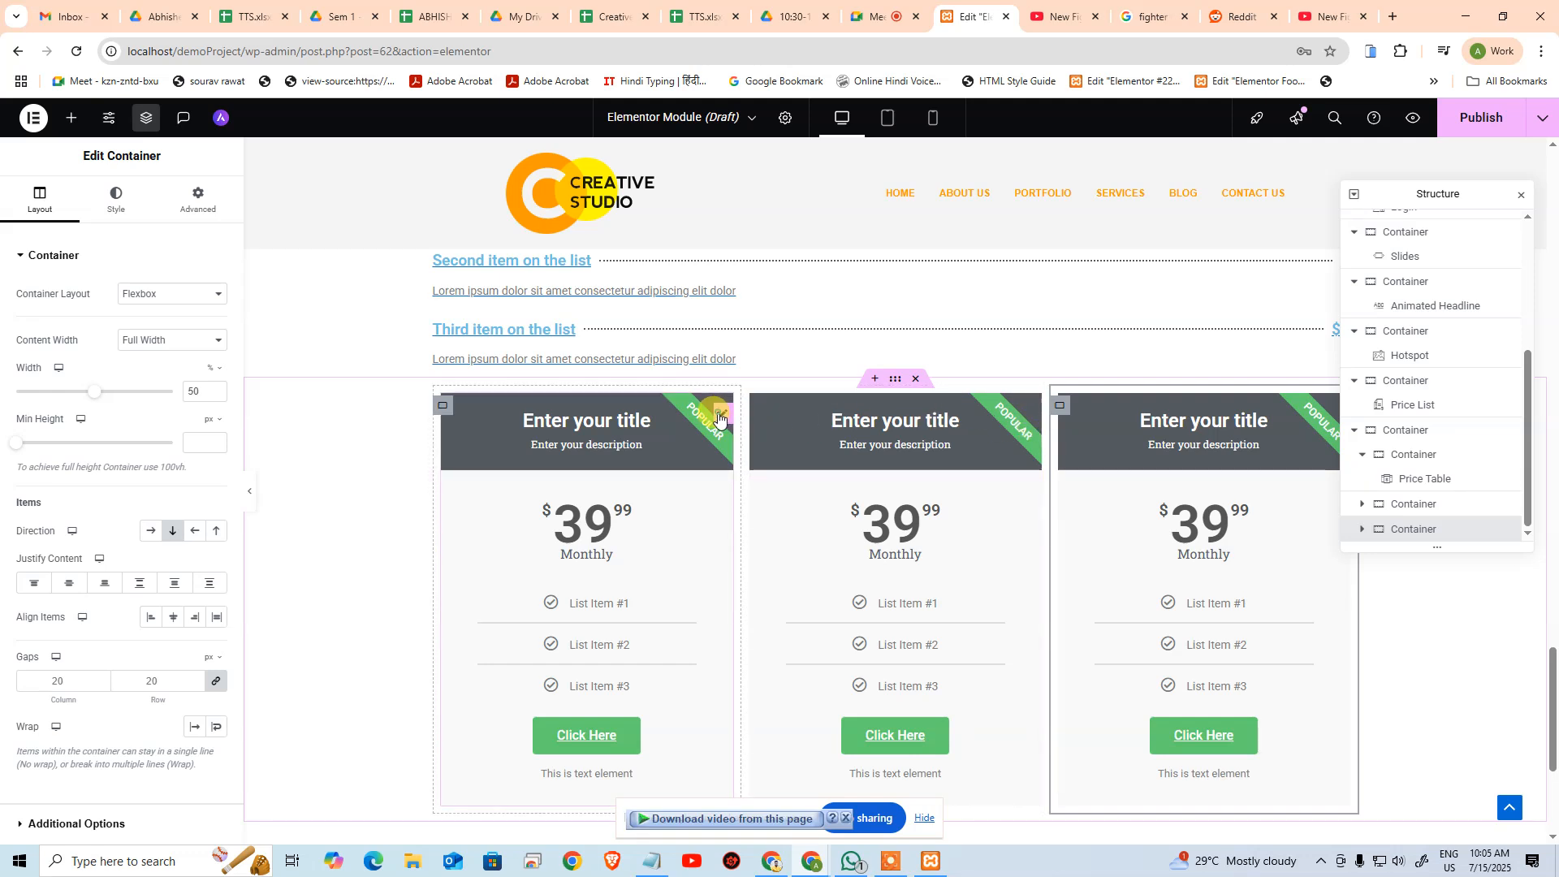
click(723, 416)
click(83, 544)
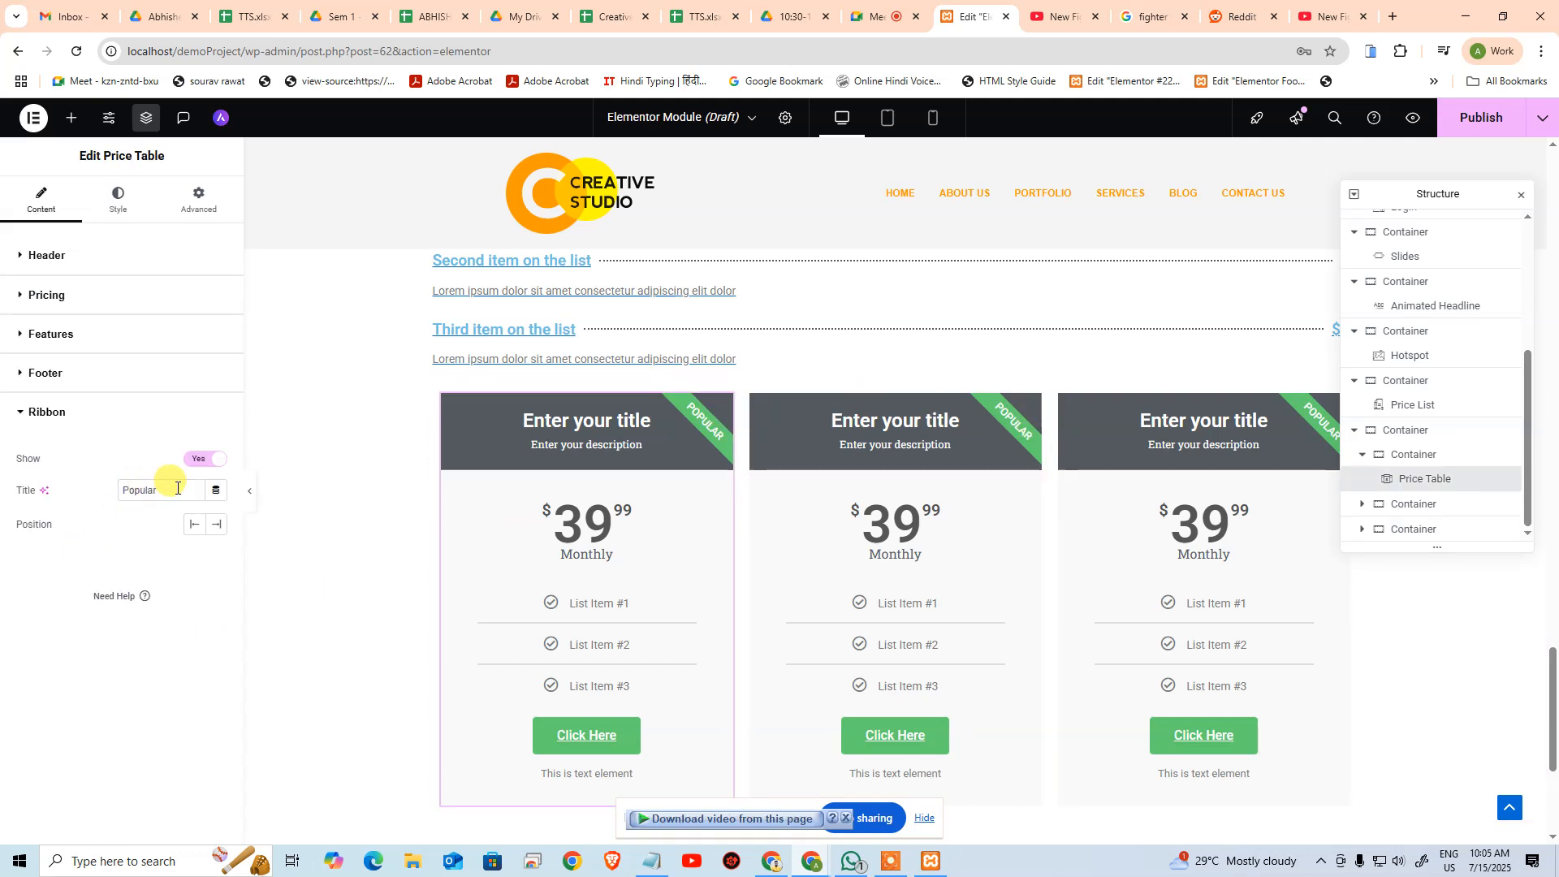
click(194, 525)
click(216, 524)
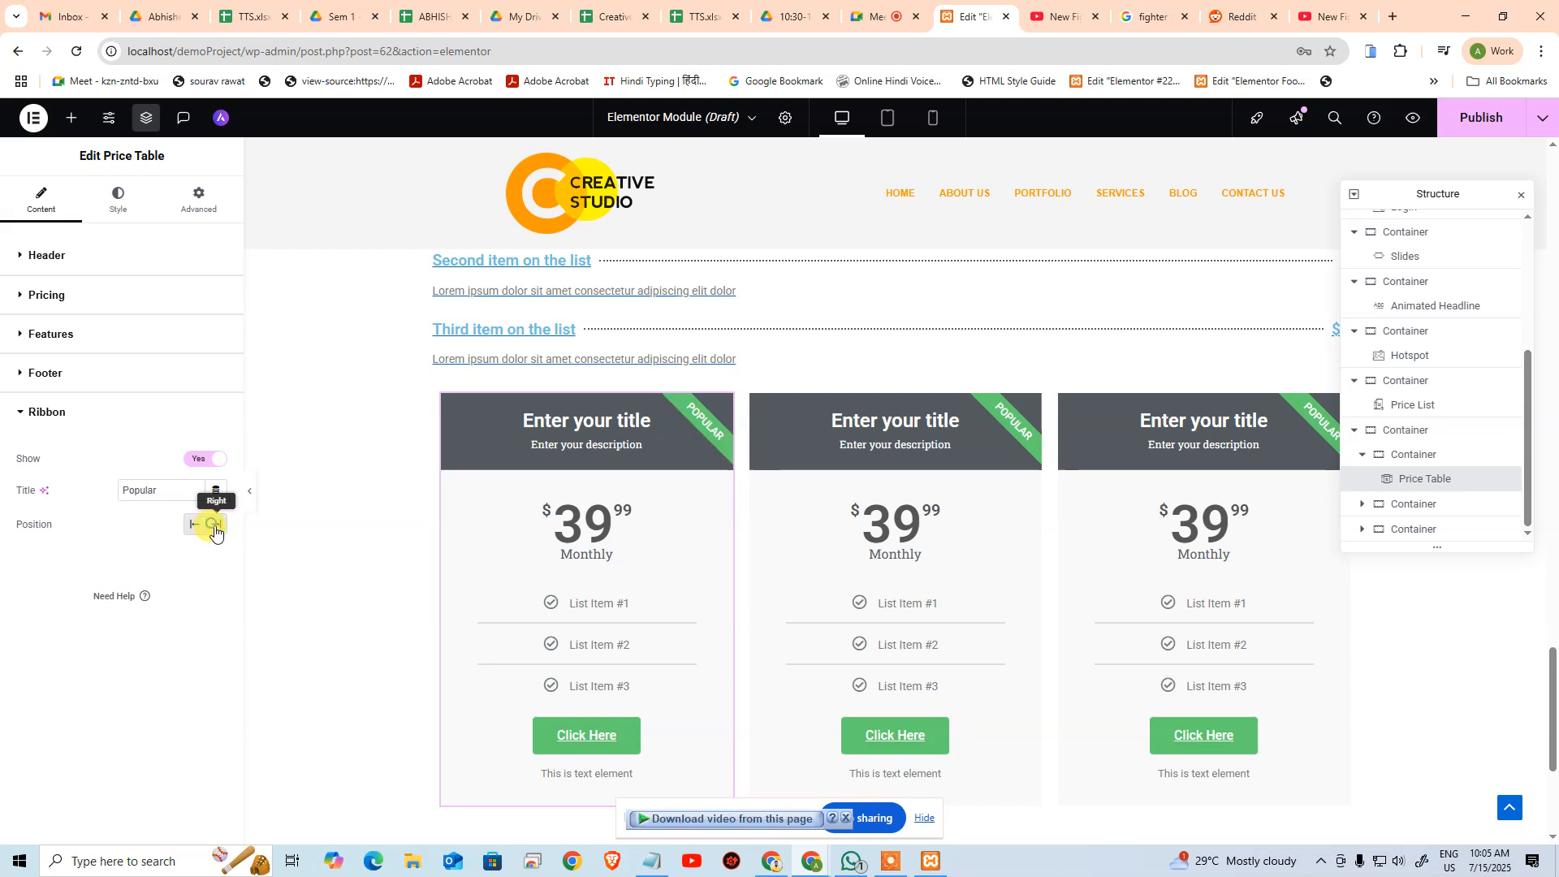
click(207, 460)
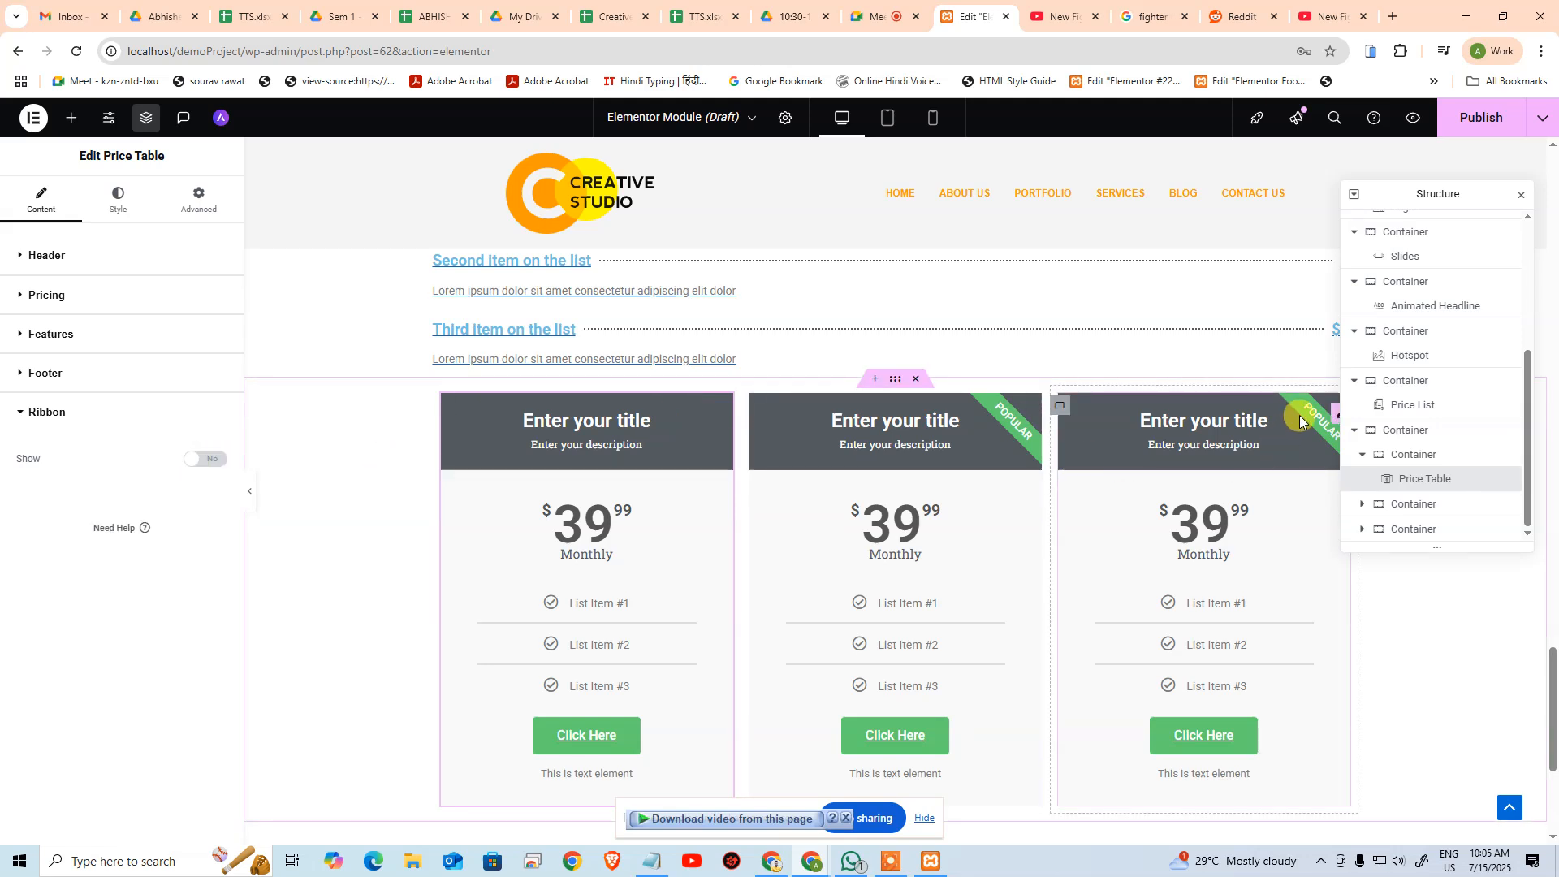
Turn off the ribbon on the third price table
click(1060, 404)
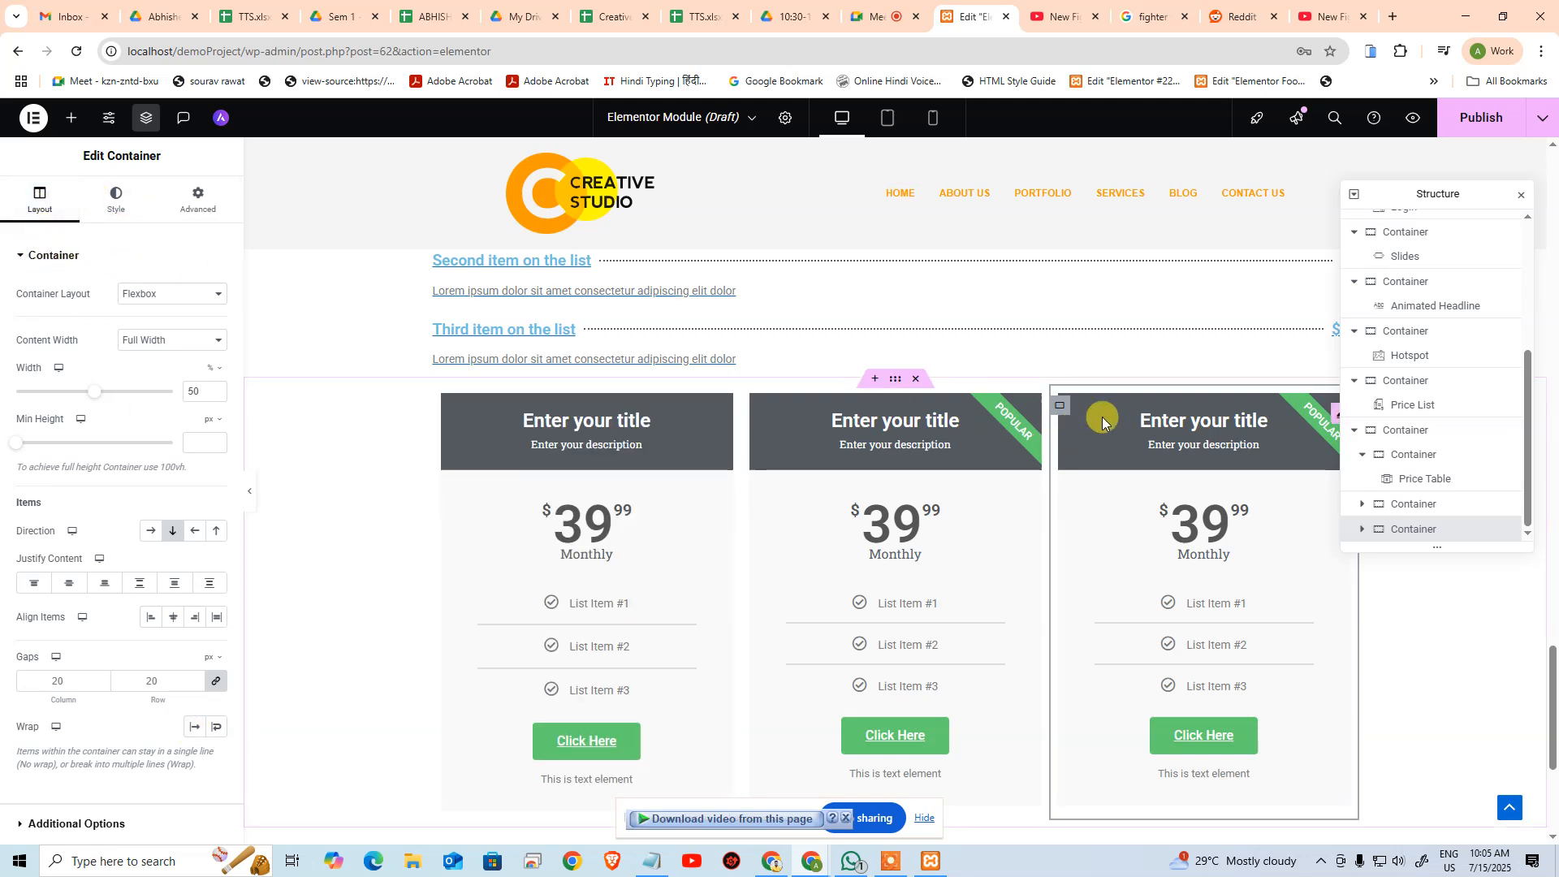
click(1243, 445)
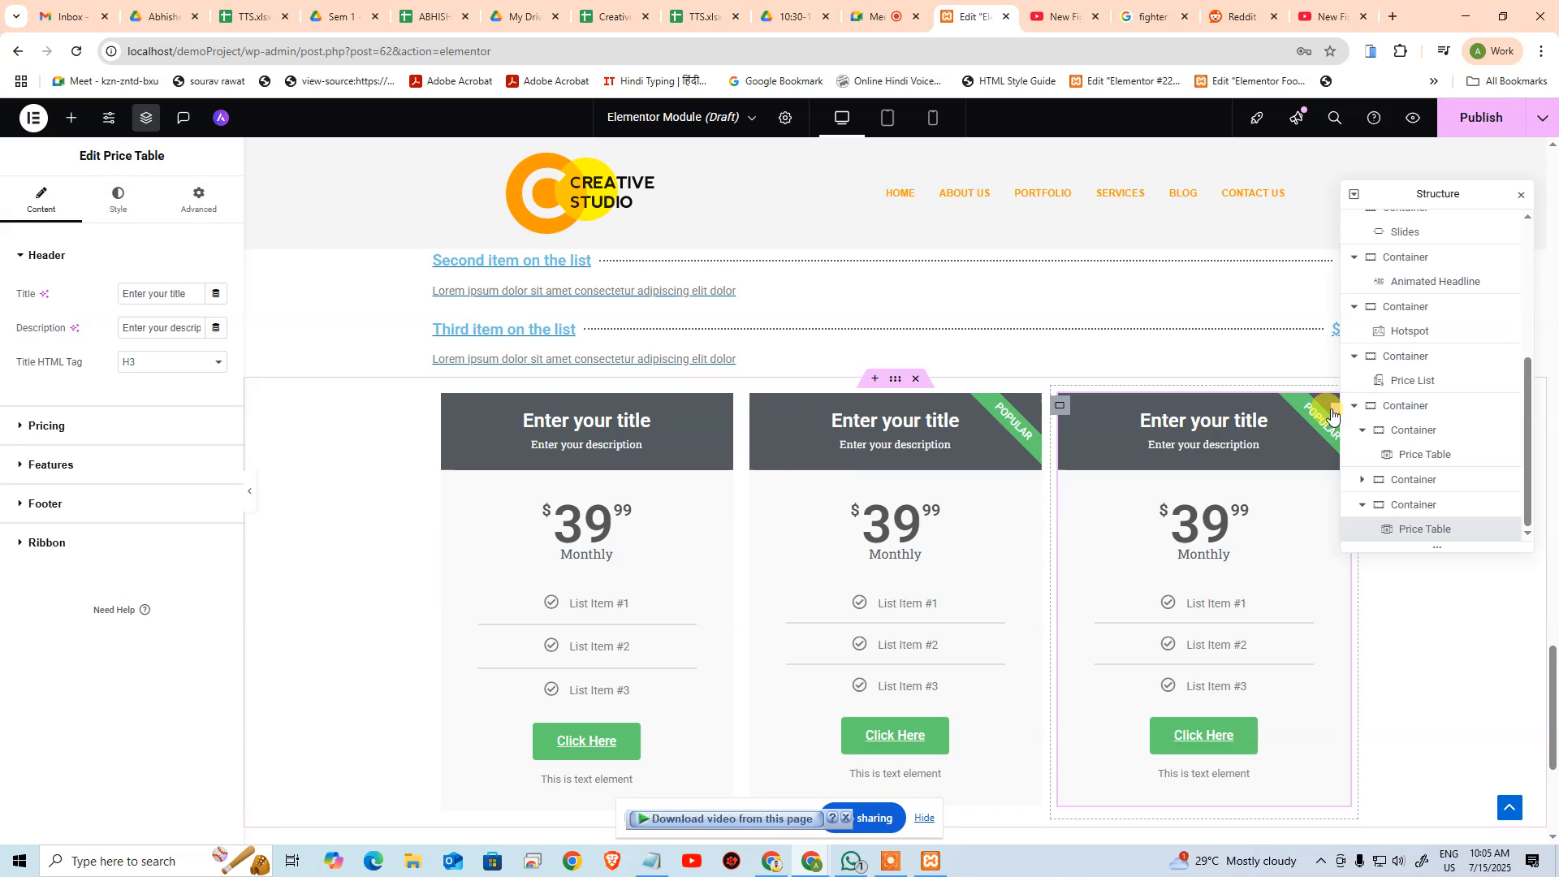
click(65, 542)
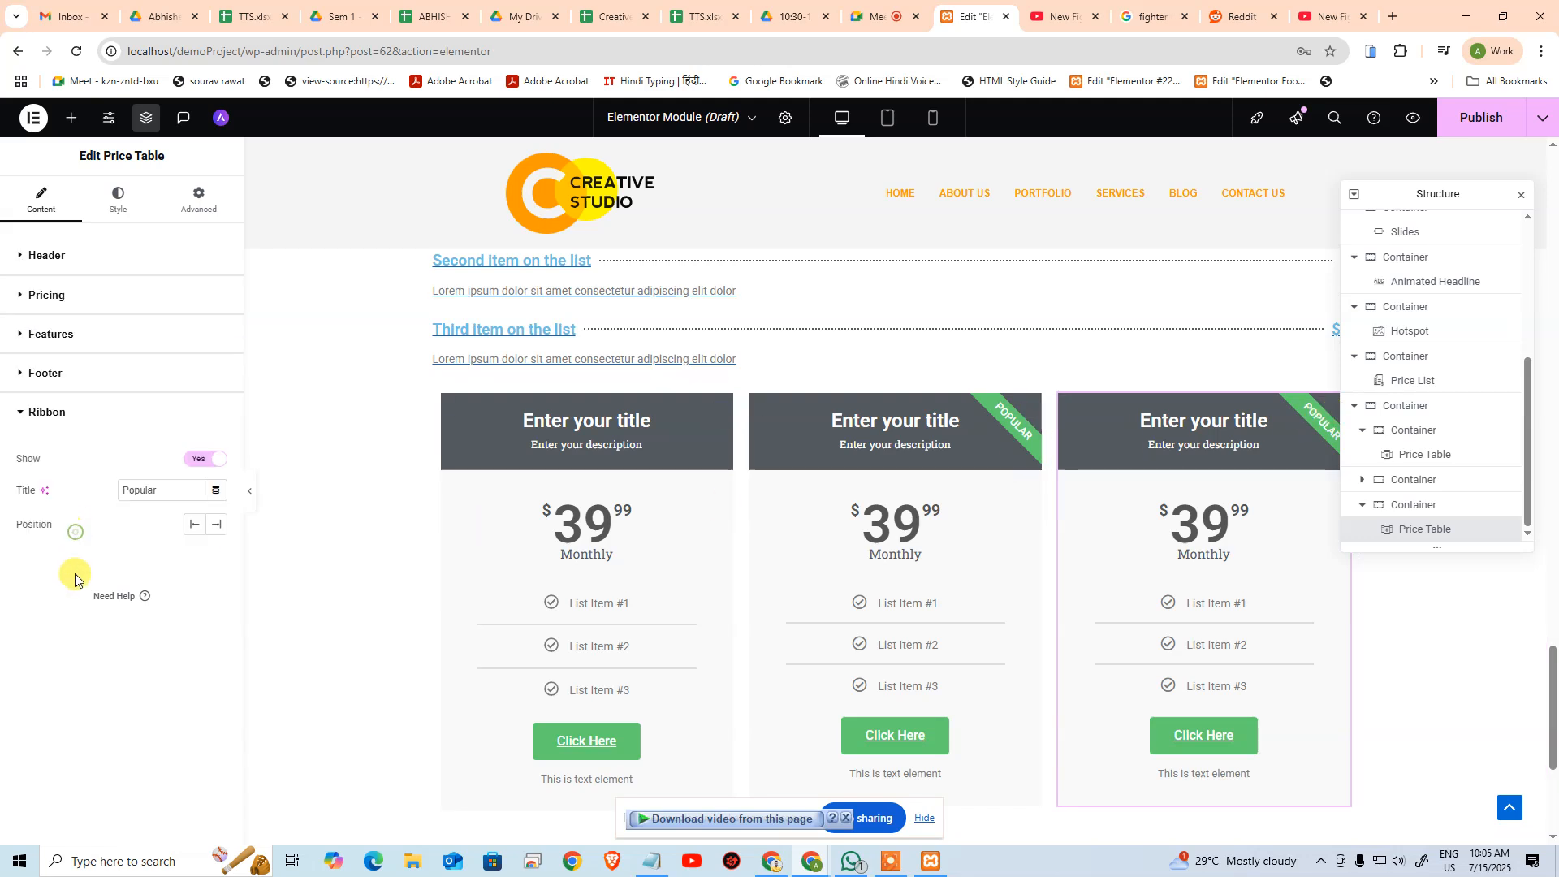
click(200, 460)
scroll(975, 512, down, 4)
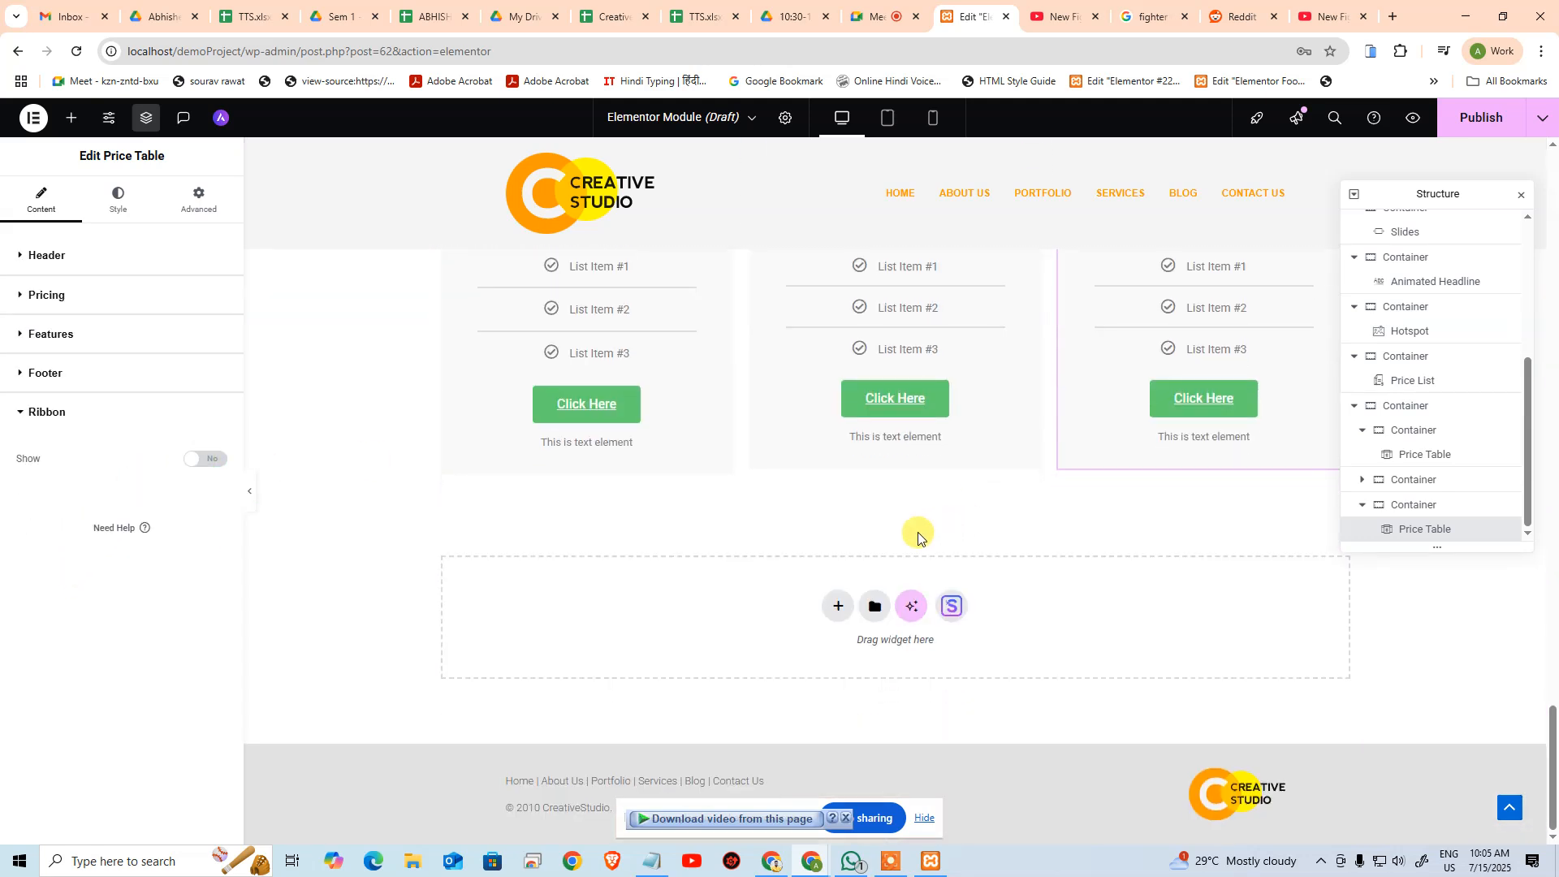
Open the layout choice for a new container below the price tables and close the YouTube, Google and Reddit browser tabs
scroll(911, 623, up, 1)
click(837, 687)
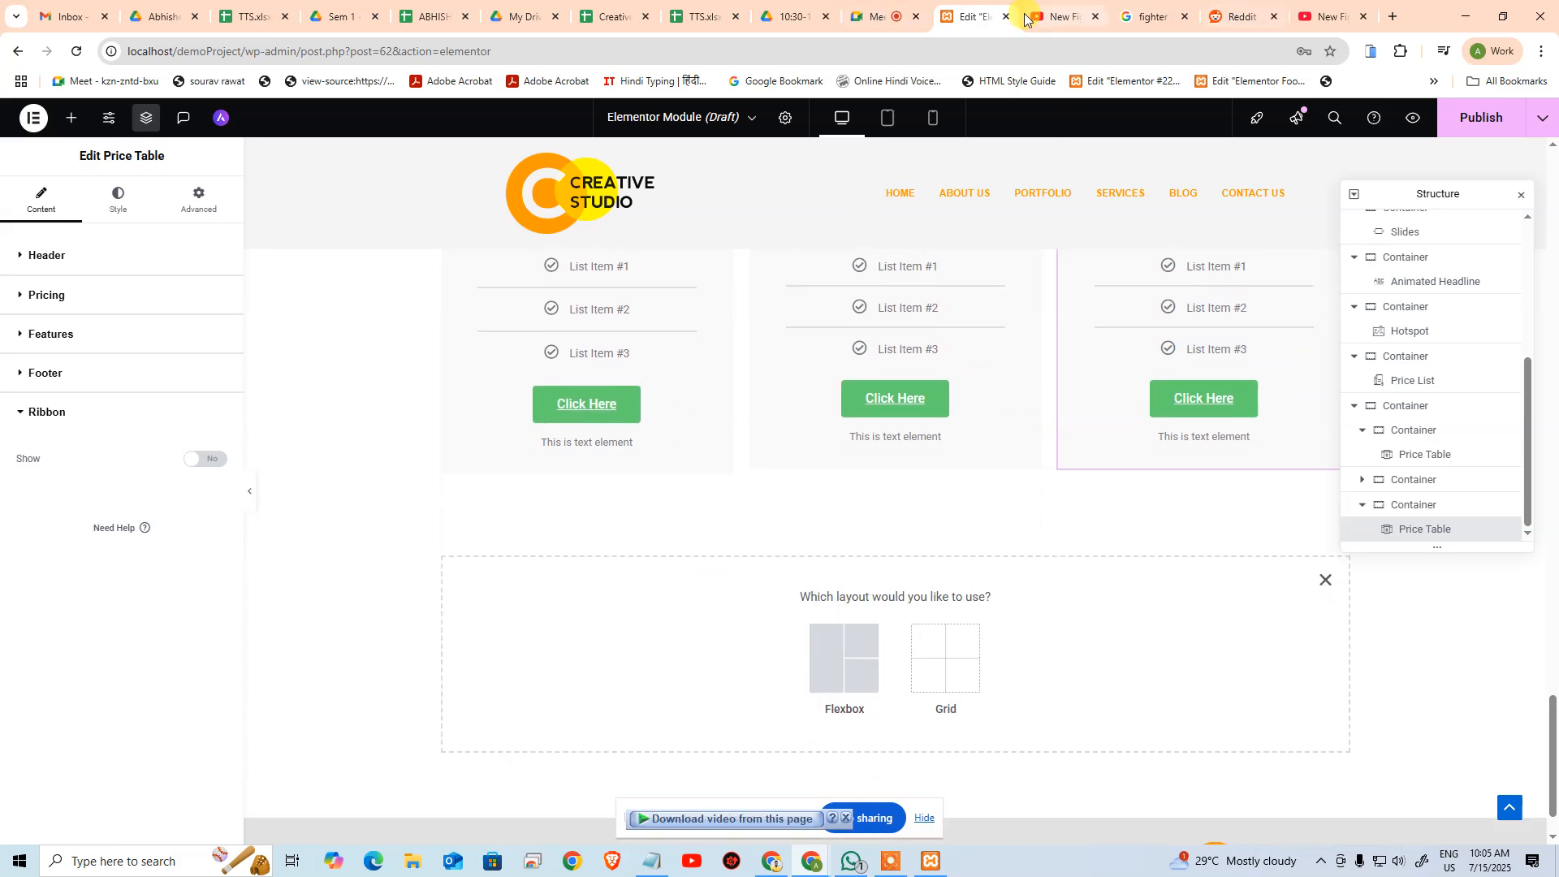
click(1046, 14)
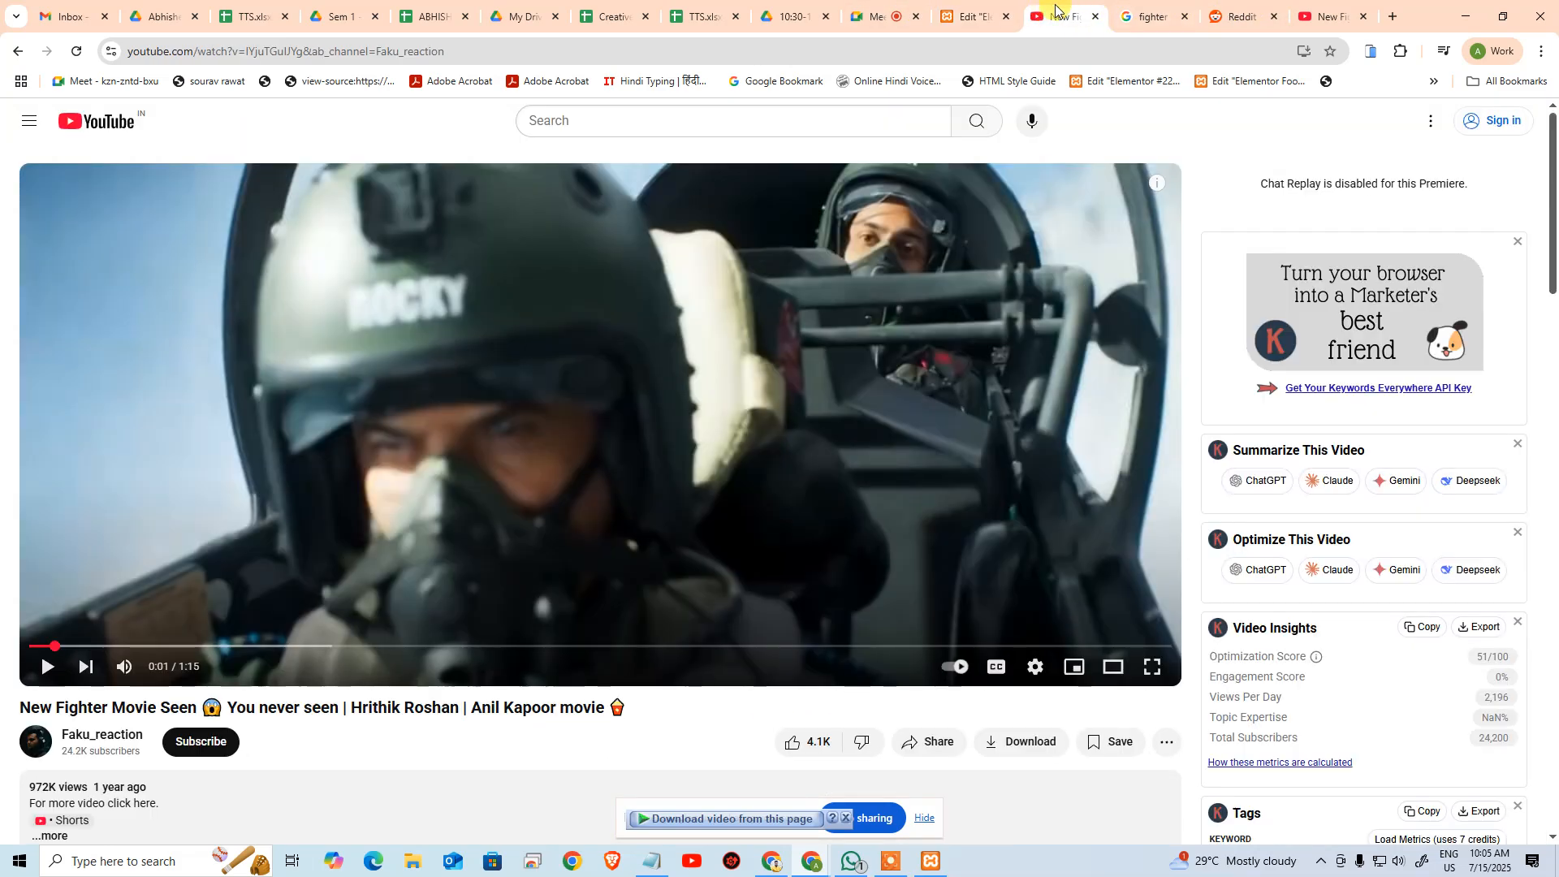
middle_click(1056, 10)
middle_click(1058, 11)
click(1062, 14)
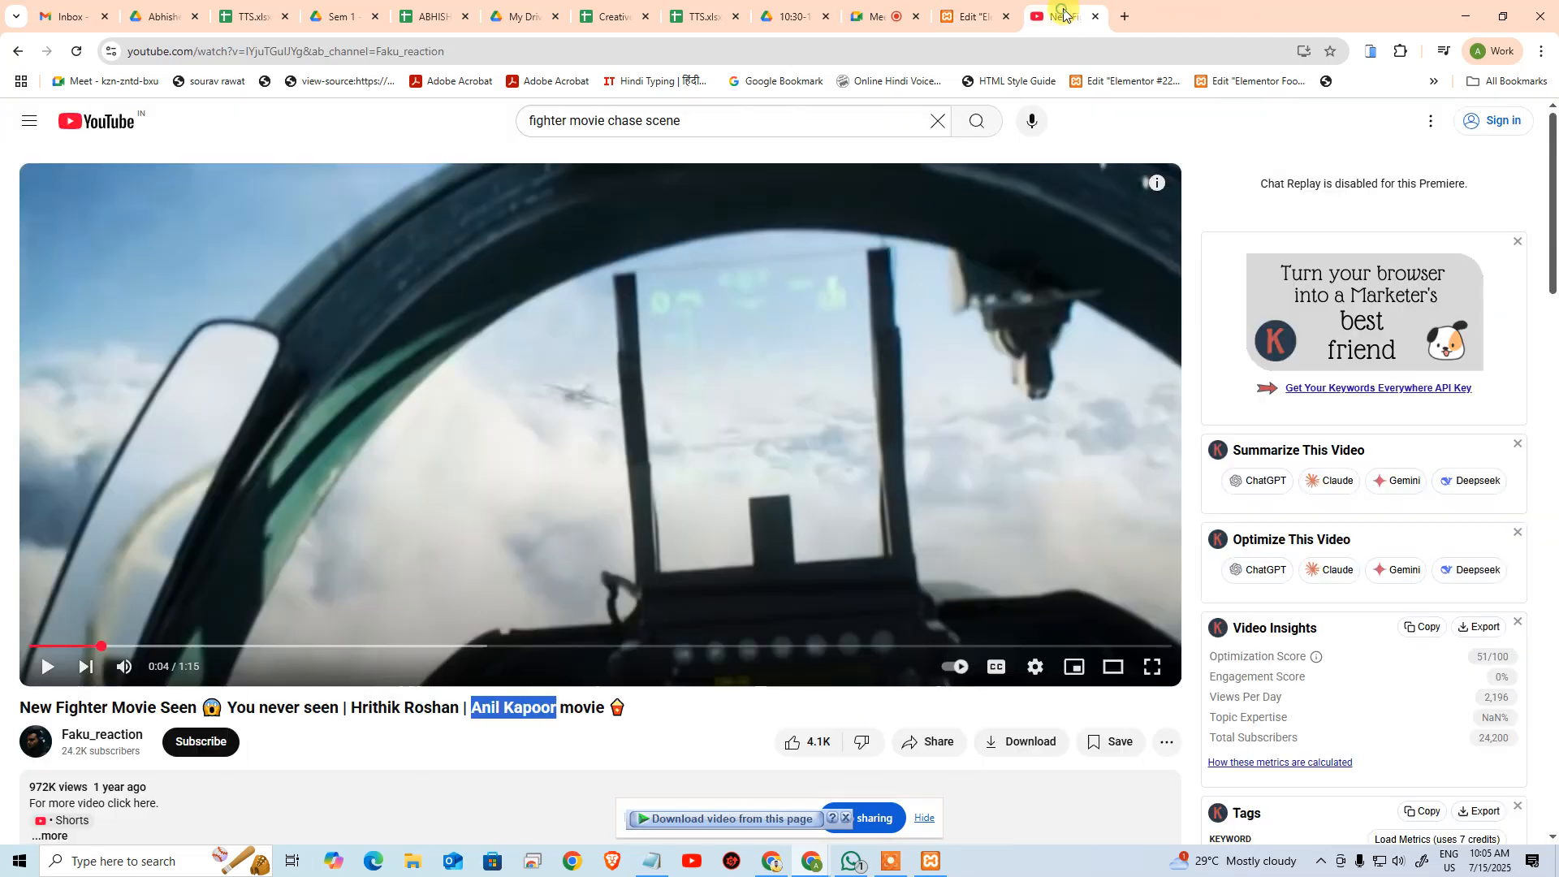
click(1093, 16)
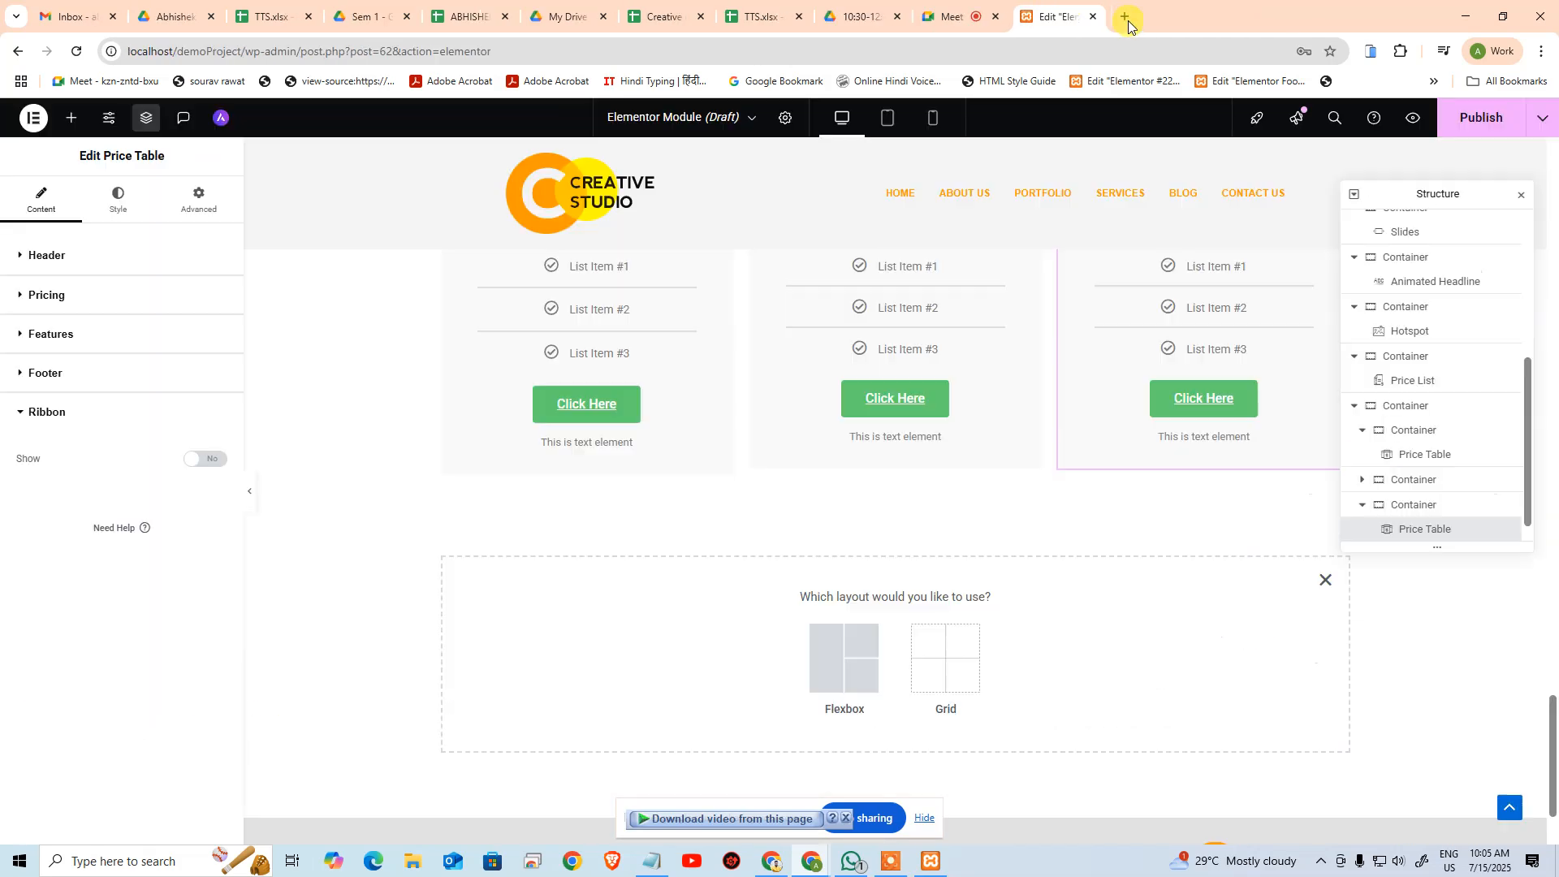
click(822, 650)
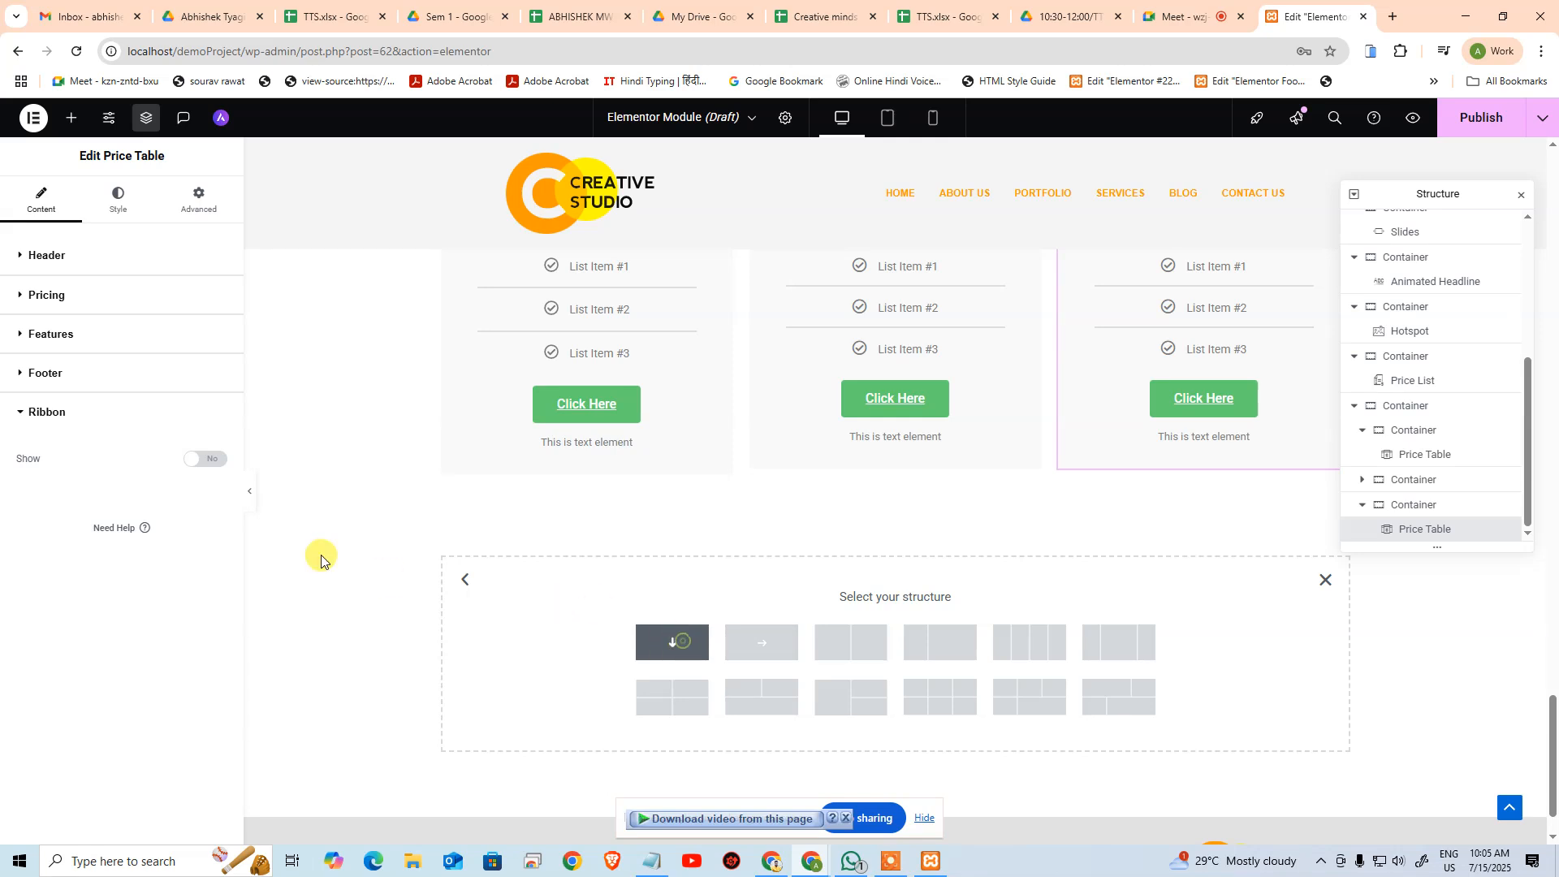
click(72, 117)
scroll(127, 605, down, 5)
scroll(128, 605, down, 6)
drag(86, 560, 75, 543)
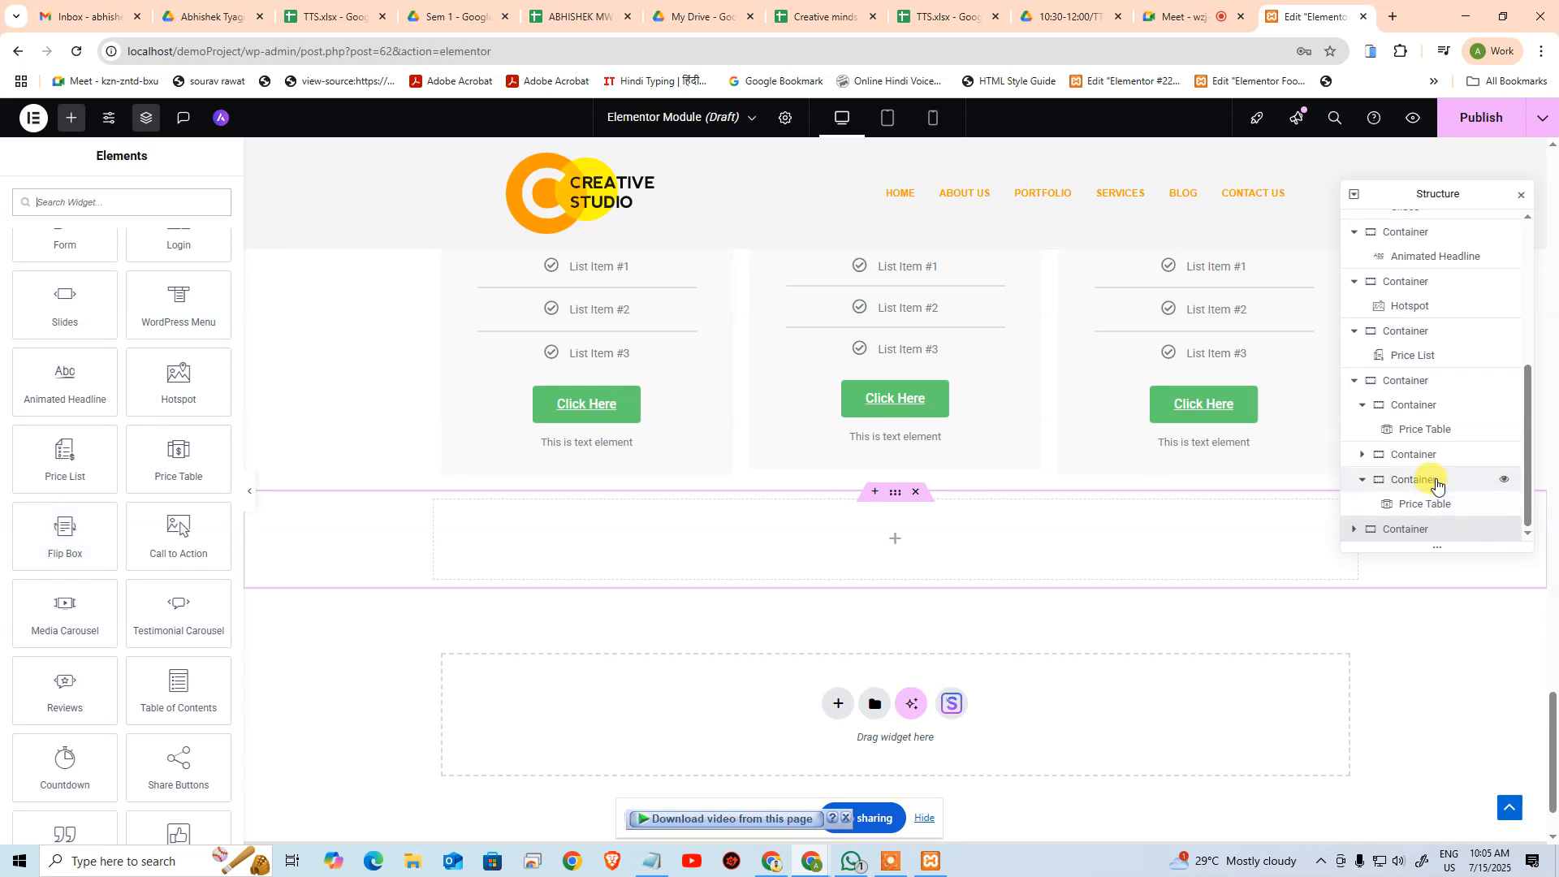
click(915, 492)
Add a Flexbox container with two equal columns below the price tables and place a Flip Box widget in its first column
click(829, 605)
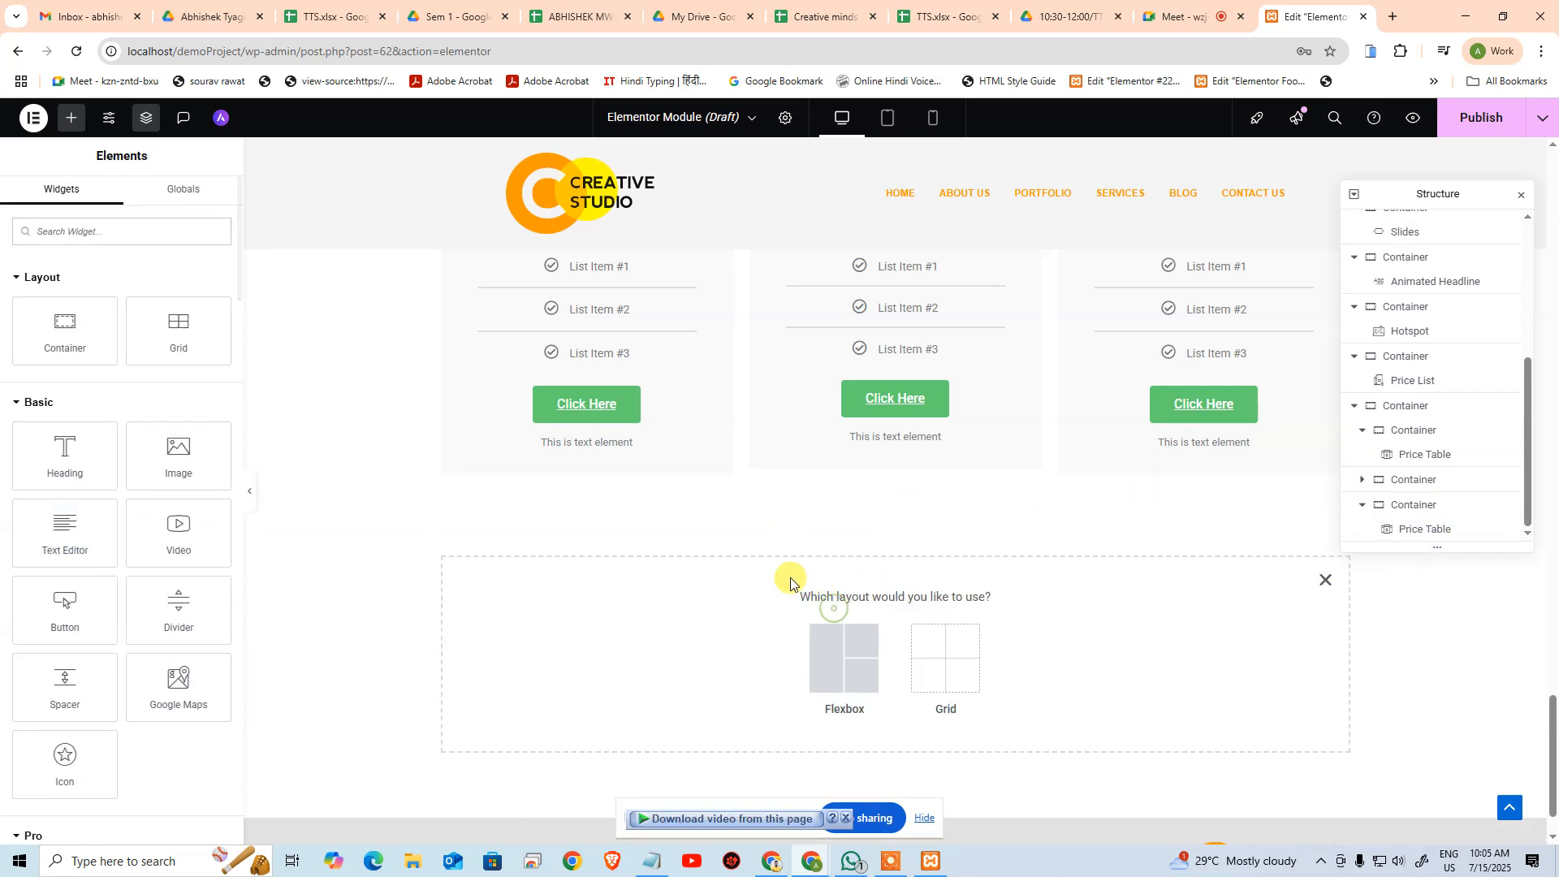
click(826, 634)
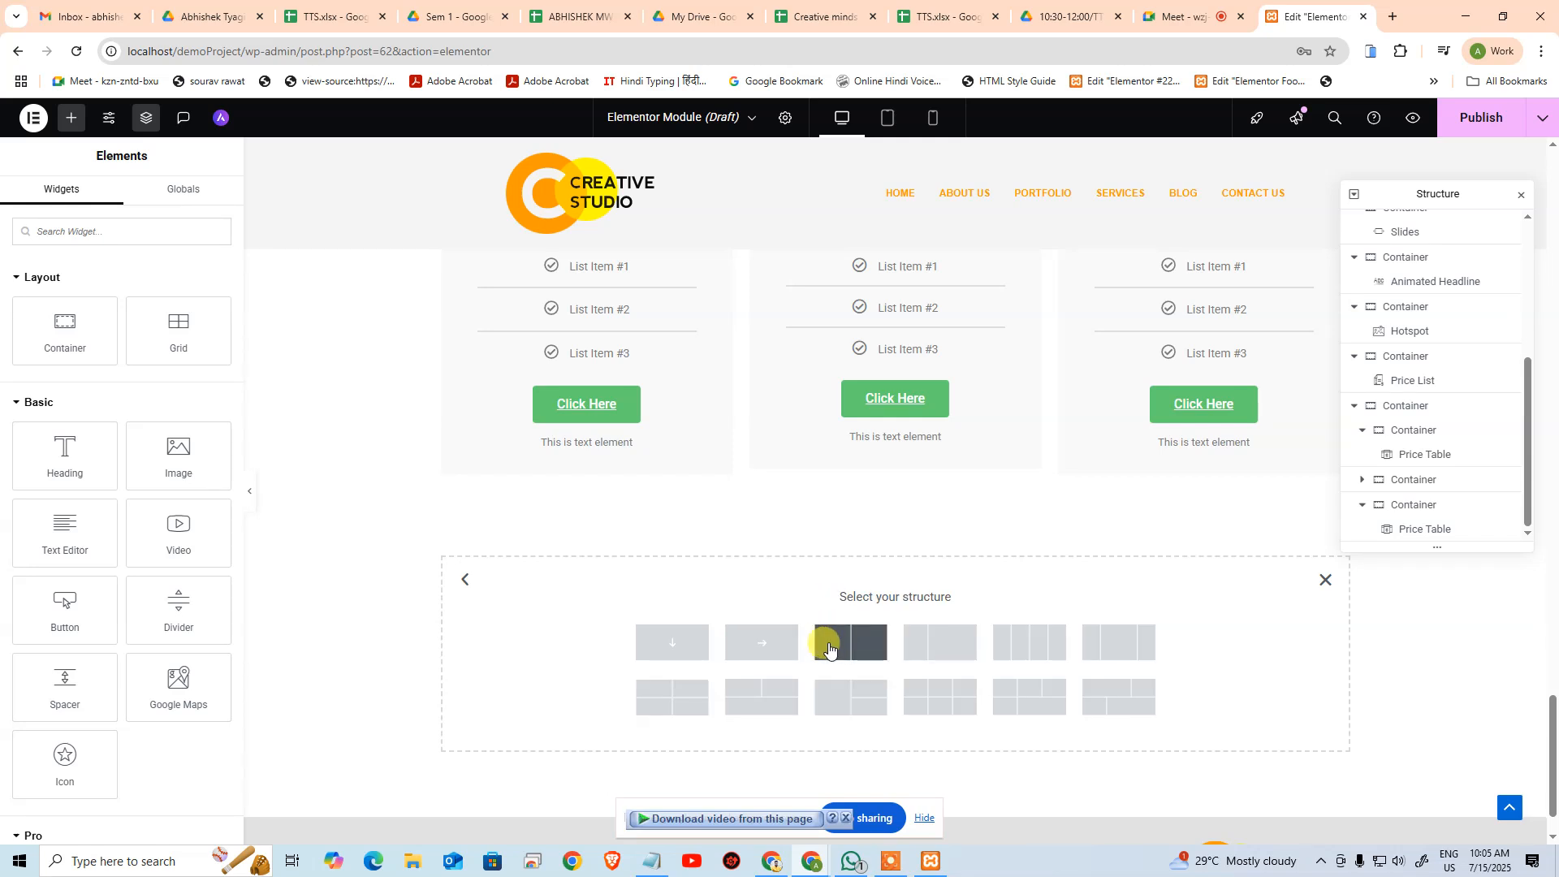
click(828, 650)
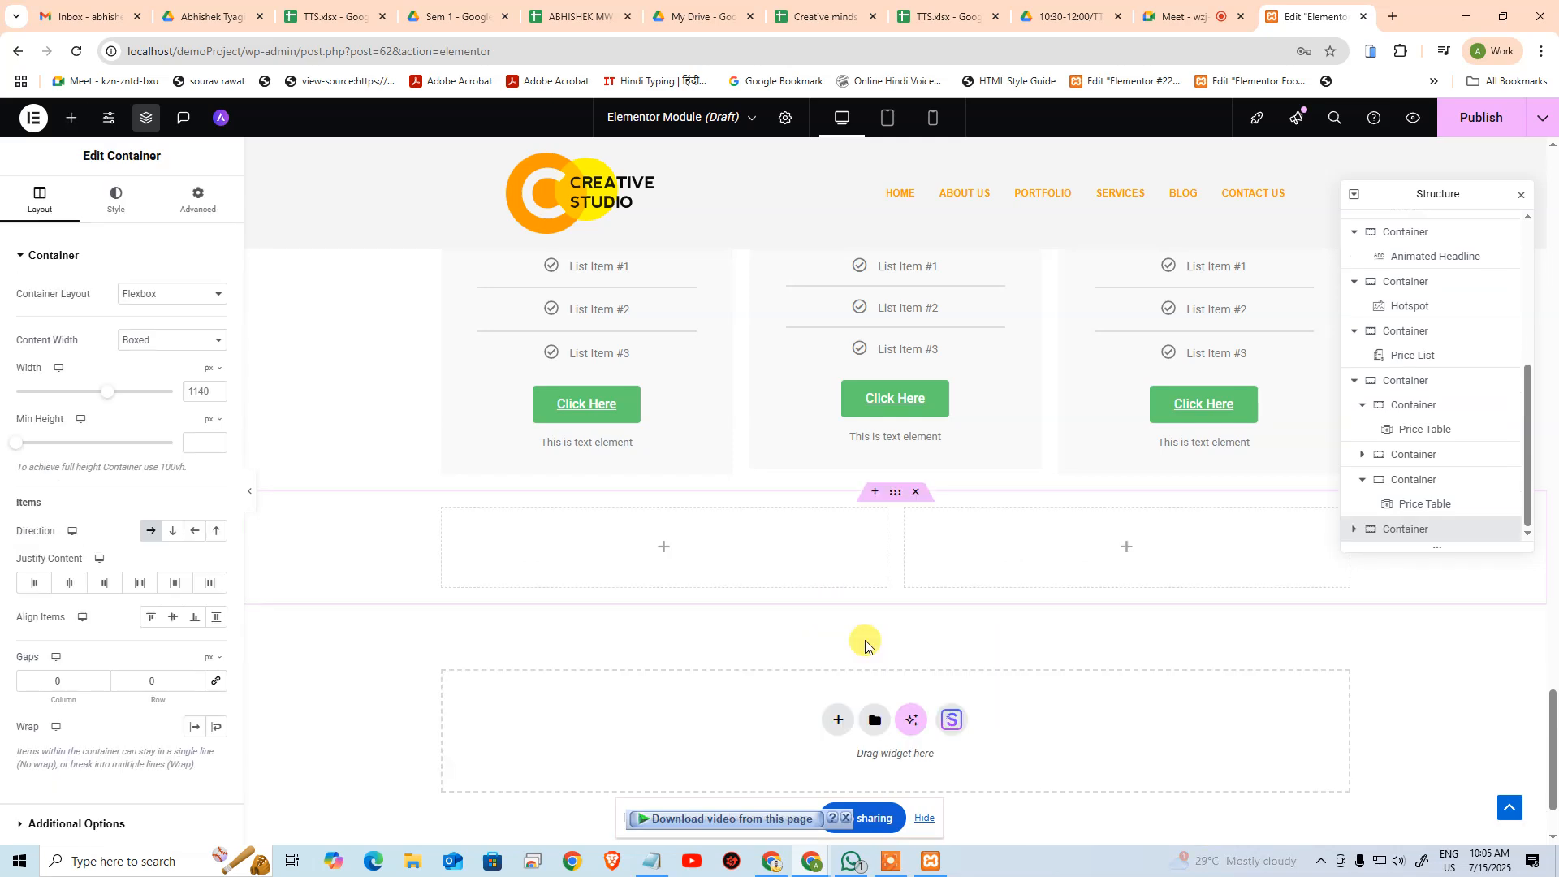
click(667, 553)
scroll(139, 613, down, 15)
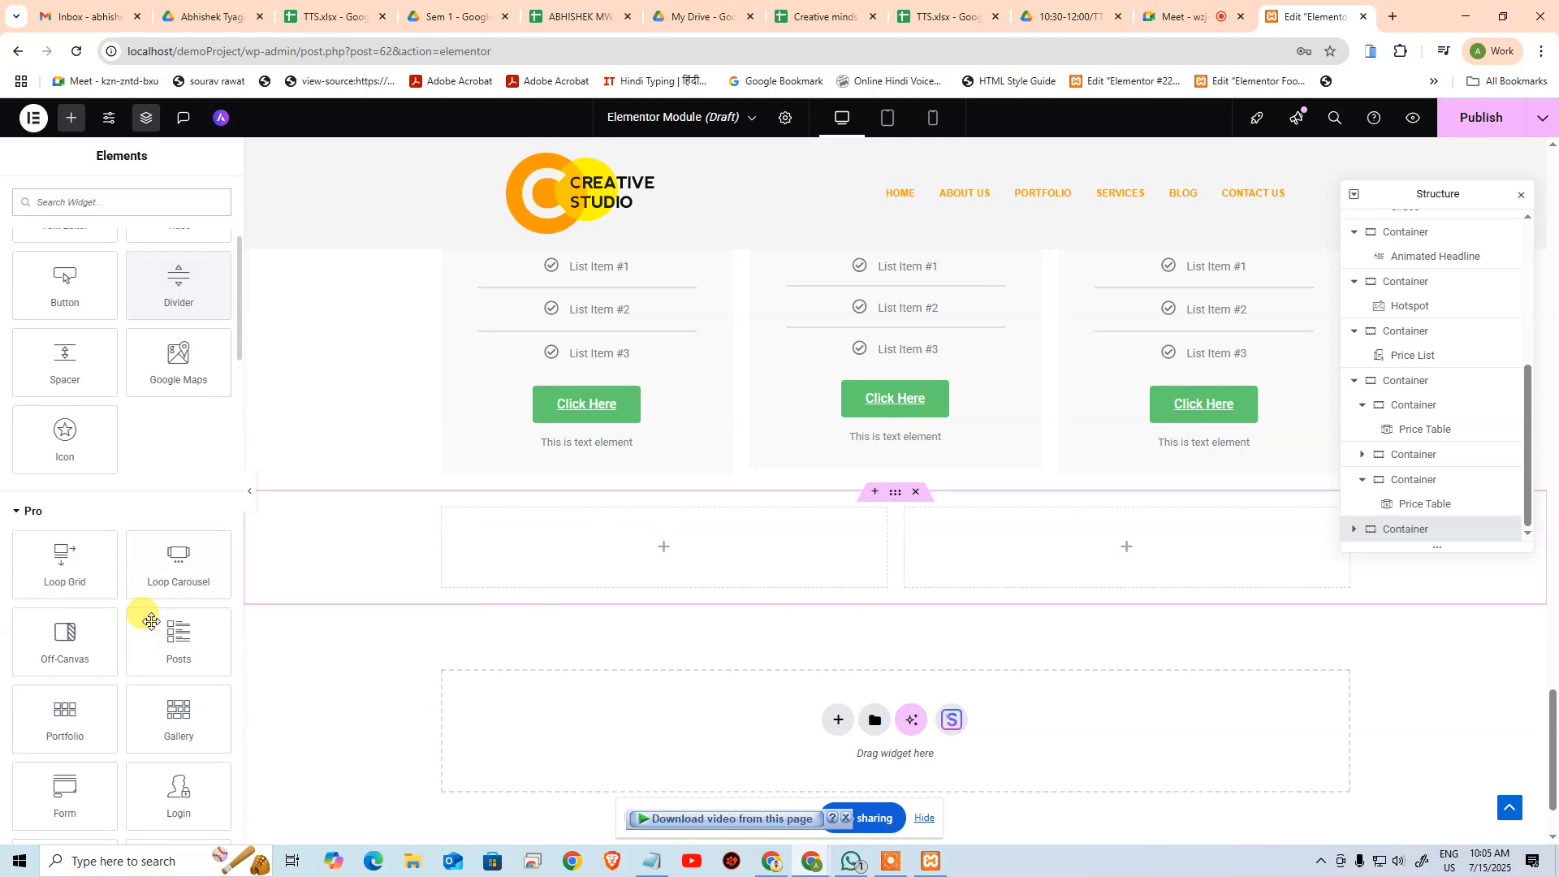
scroll(102, 647, down, 1)
drag(53, 618, 613, 554)
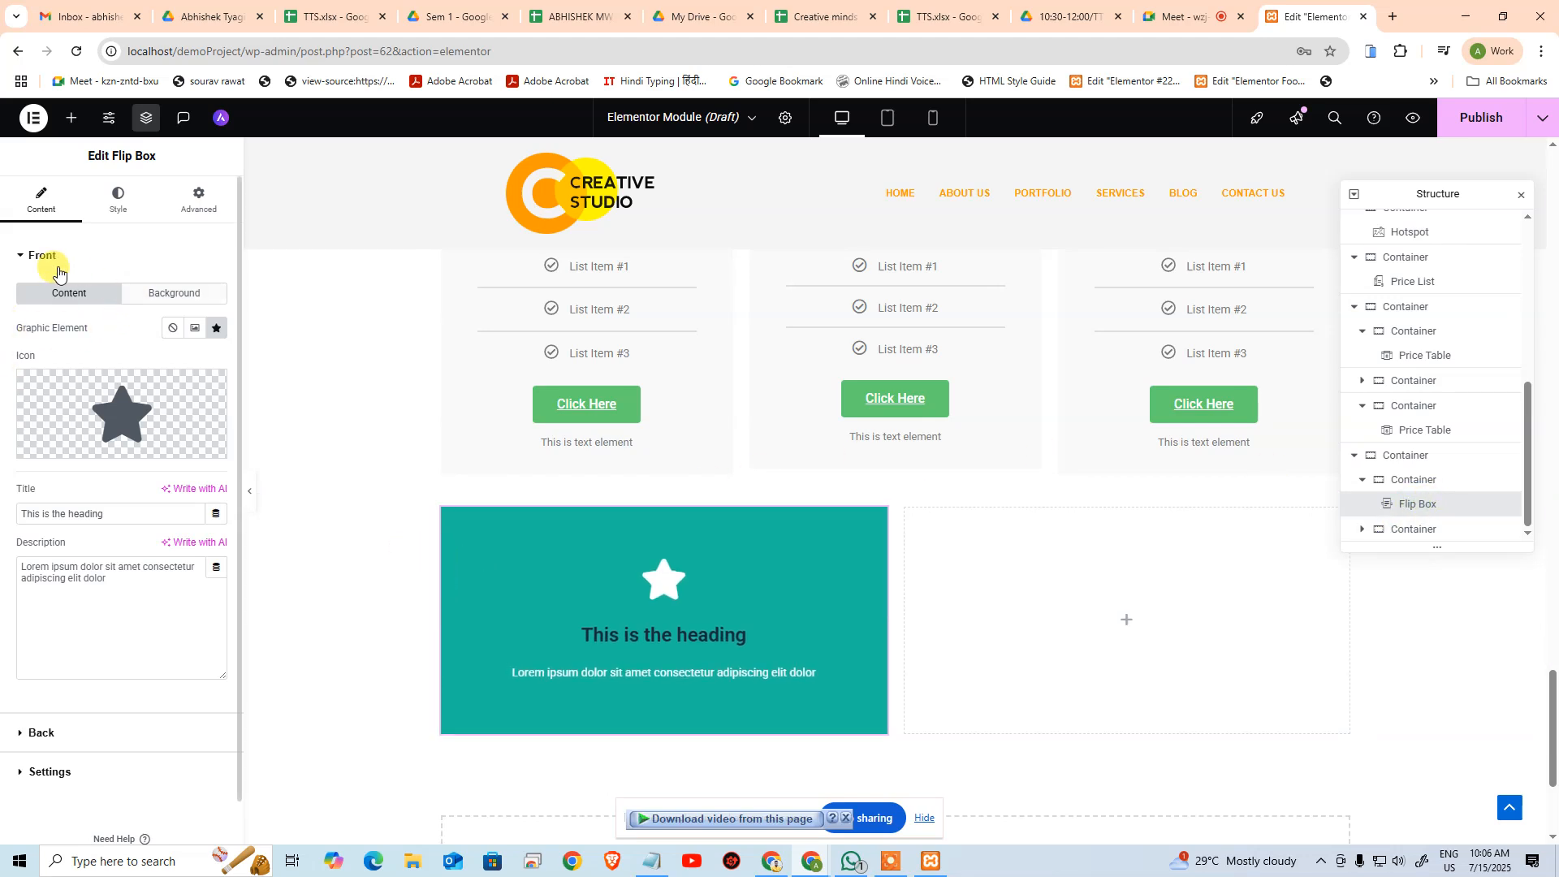
Review the Flip Box's front and back content, and turn on 3D Depth in its settings
click(22, 257)
click(35, 296)
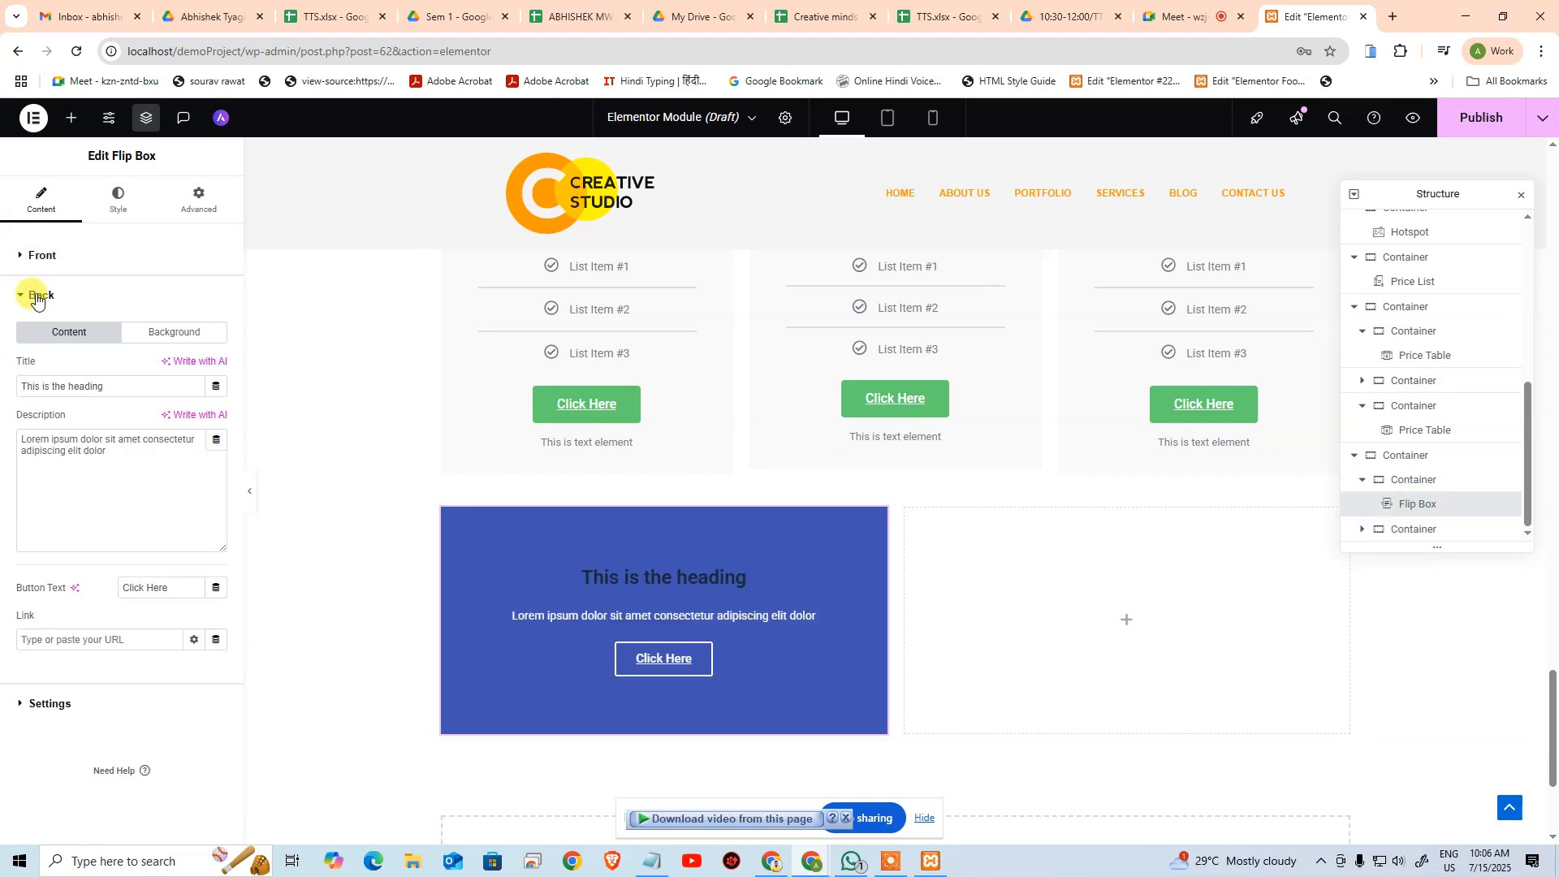
click(38, 293)
click(30, 339)
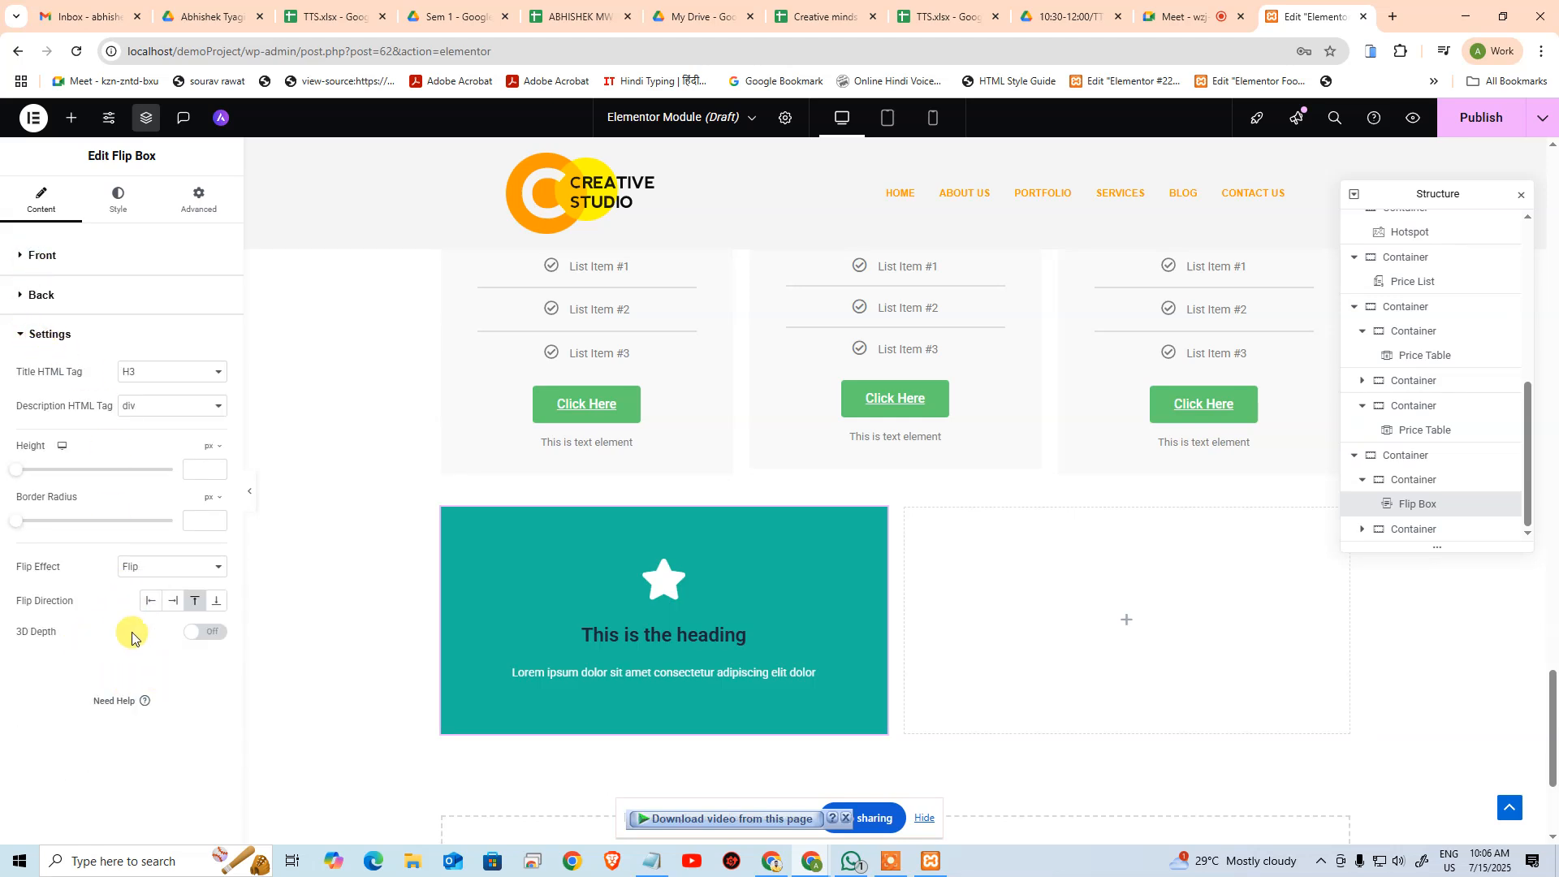
click(206, 640)
mouse_move(533, 681)
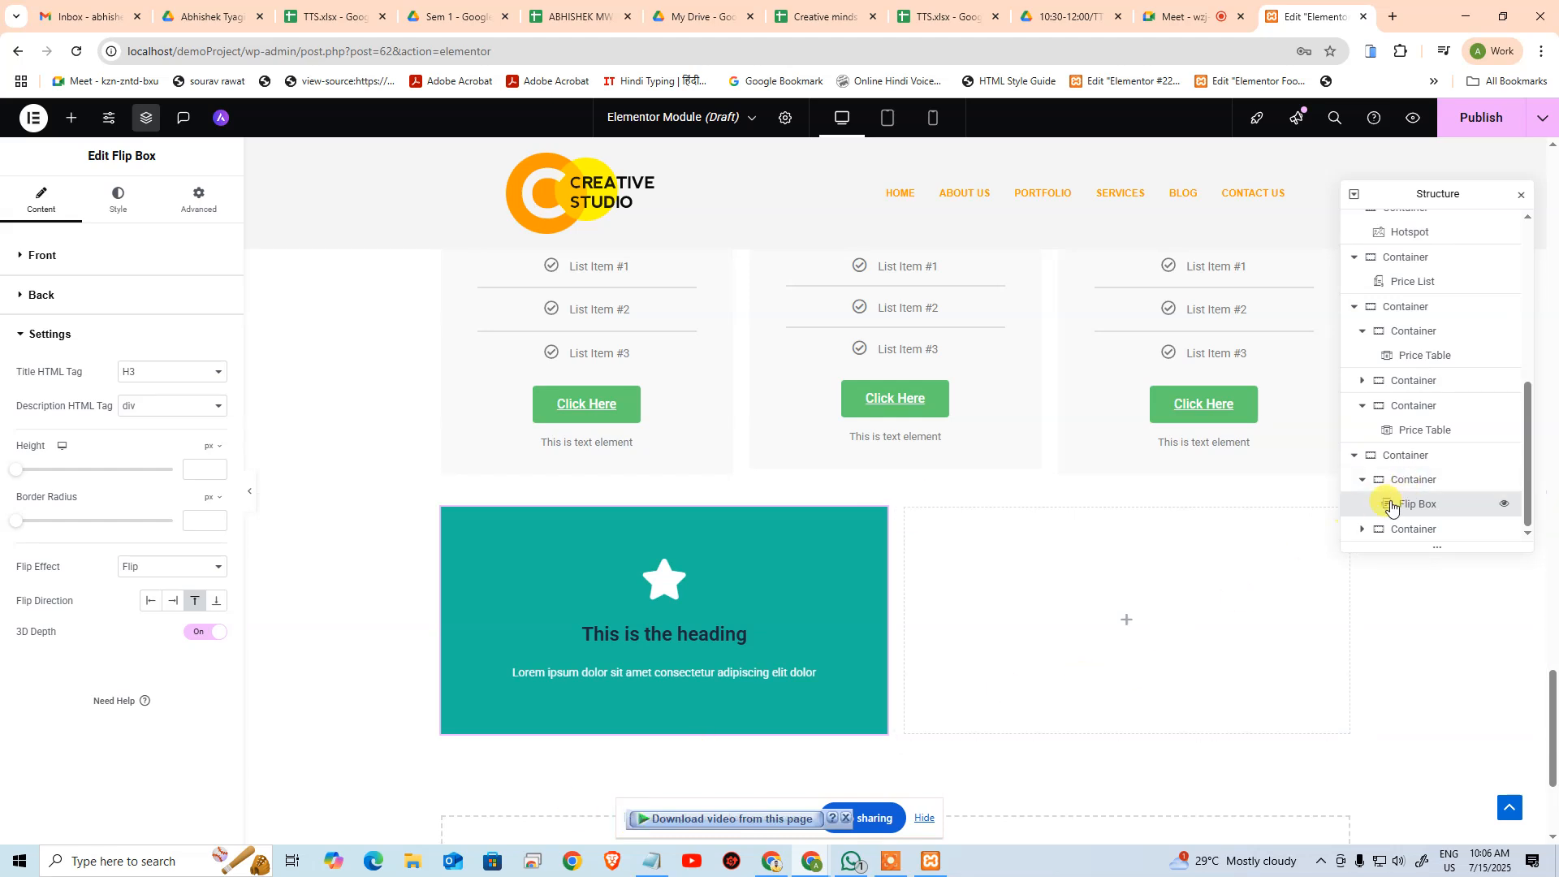
Build a row of three Flip Box columns by duplicating the first column and removing the empty one
click(1364, 482)
click(1420, 501)
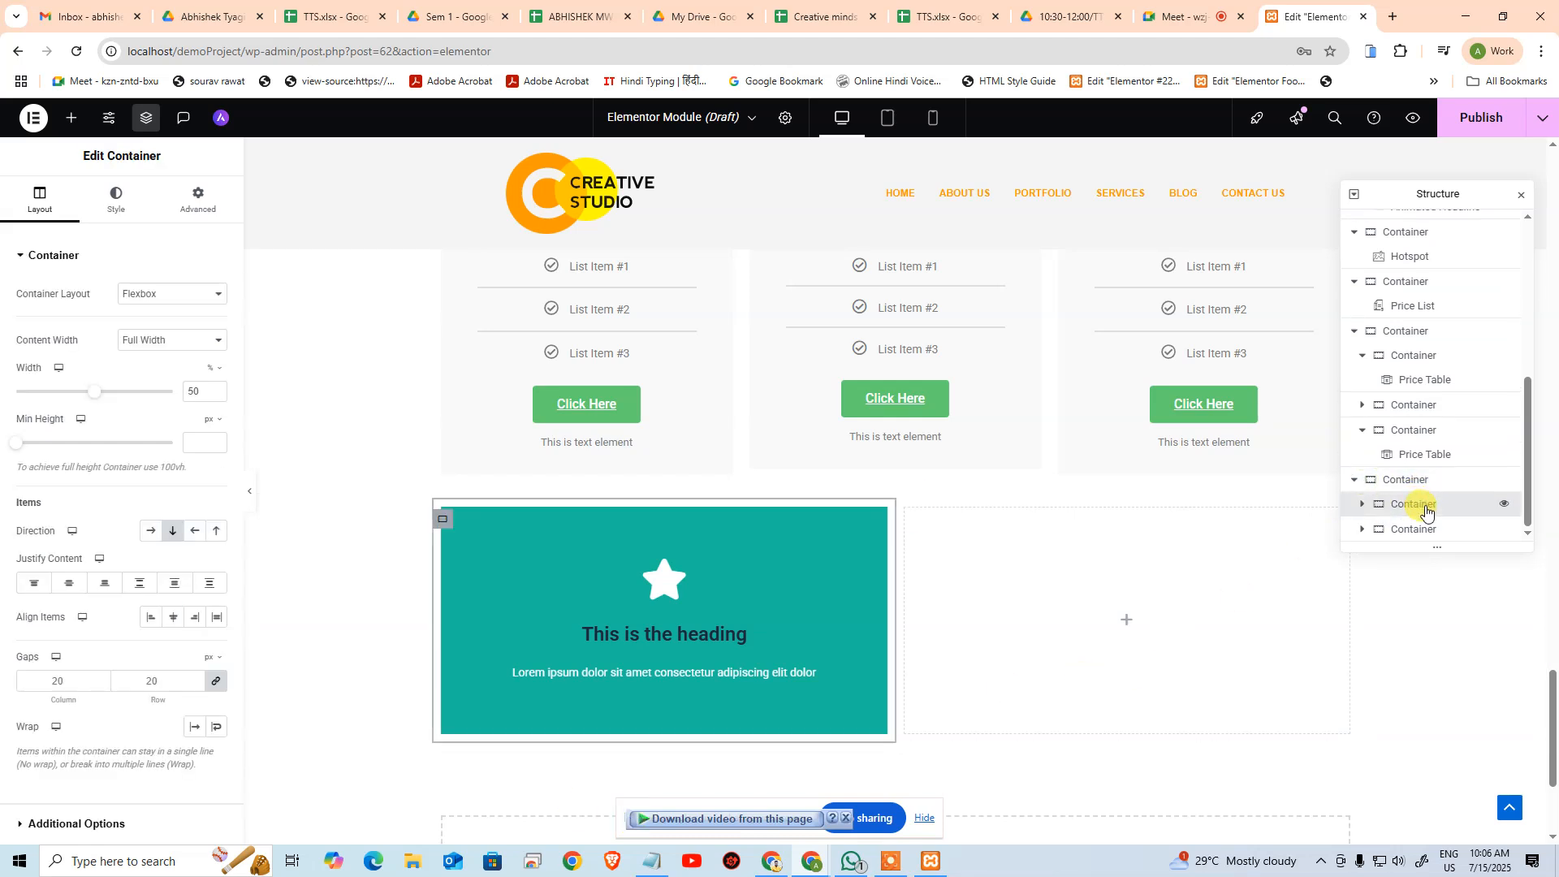
key(ctrl+d)
key(ctrl+d)
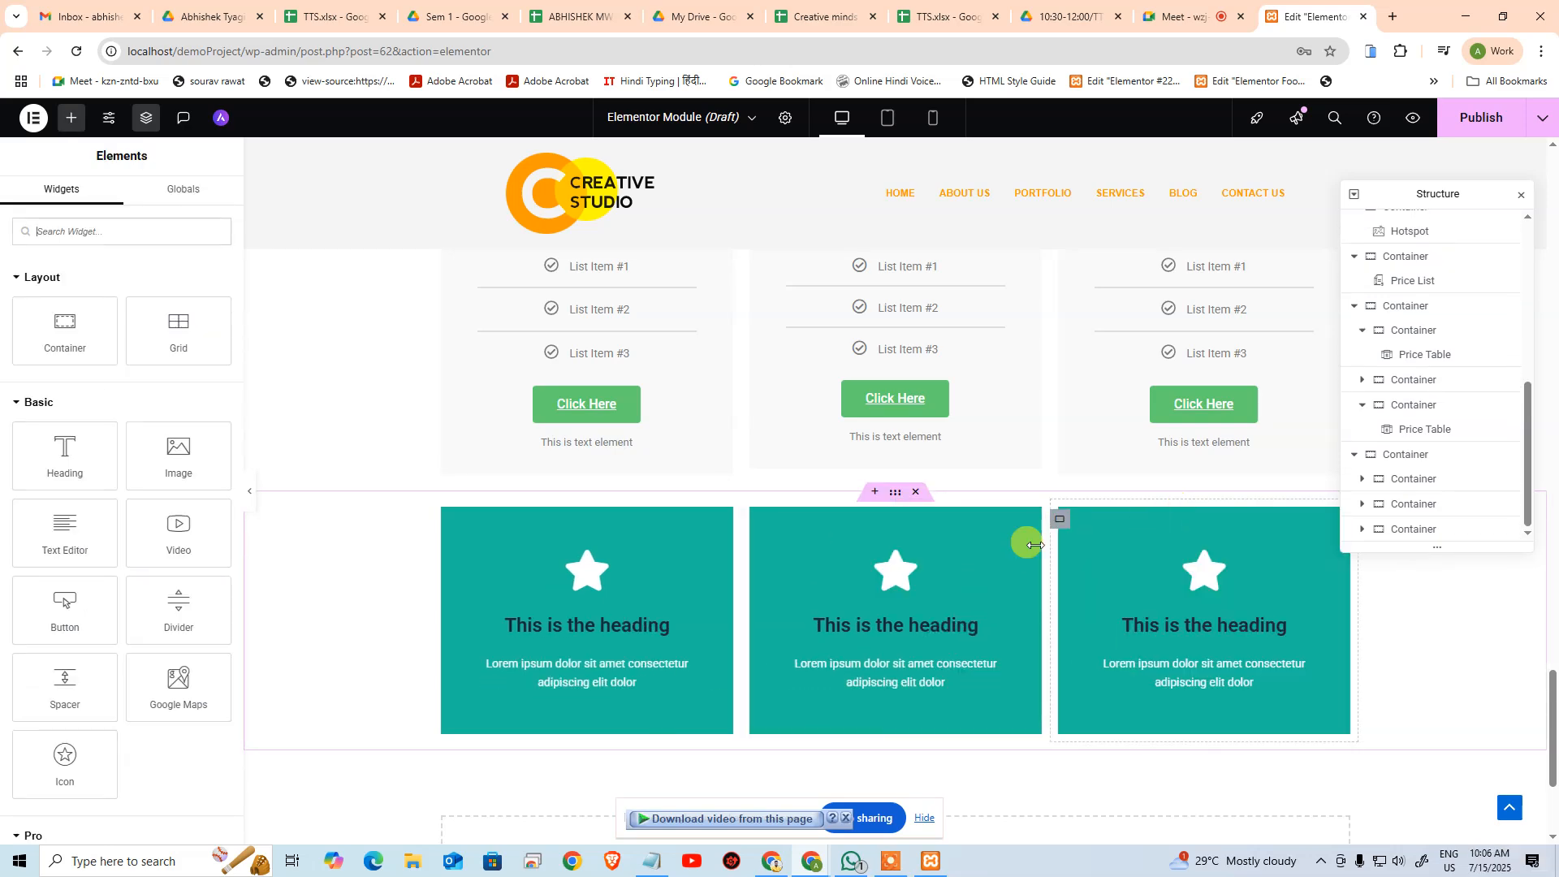
scroll(1146, 575, down, 3)
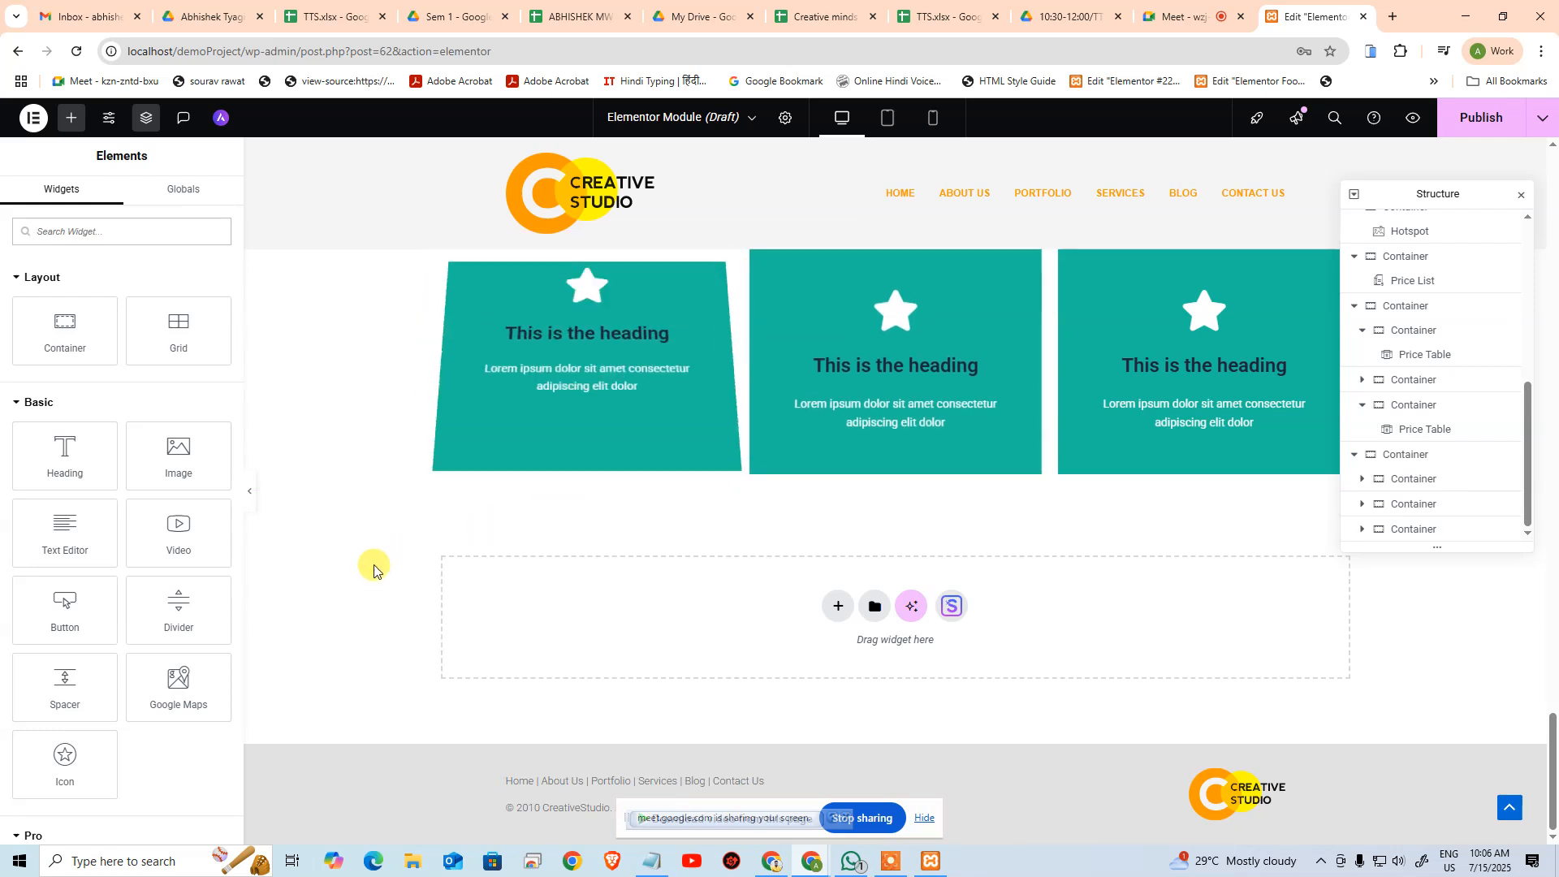
Add a Table of Contents widget in a new container below the Flip Boxes and look over its entries
scroll(180, 618, down, 15)
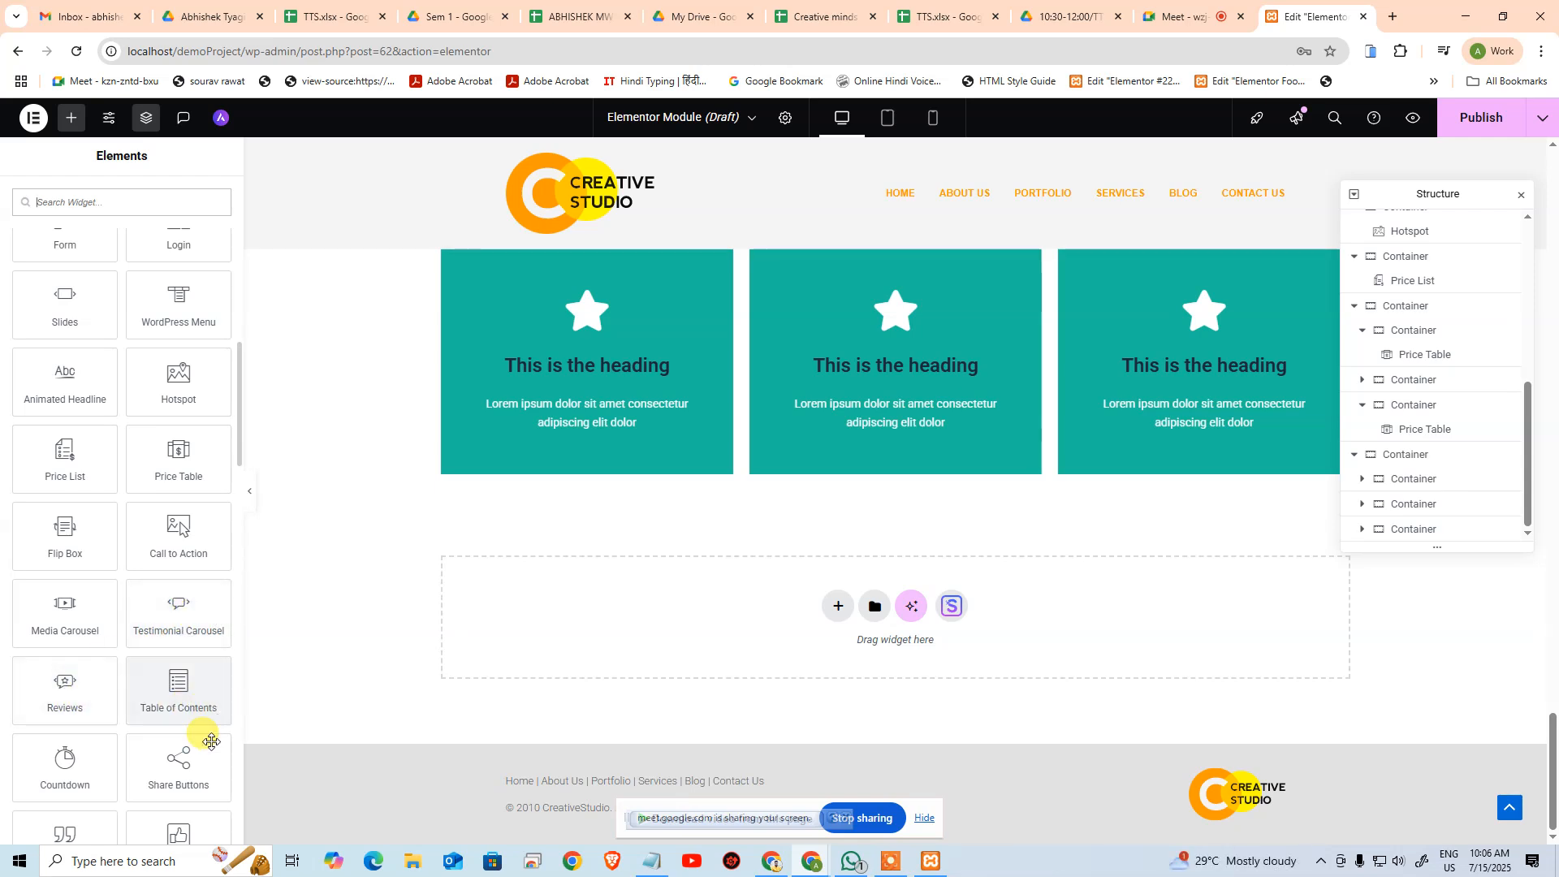
mouse_move(189, 688)
mouse_down()
mouse_move(776, 590)
mouse_move(824, 596)
mouse_move(176, 690)
mouse_up()
click(177, 692)
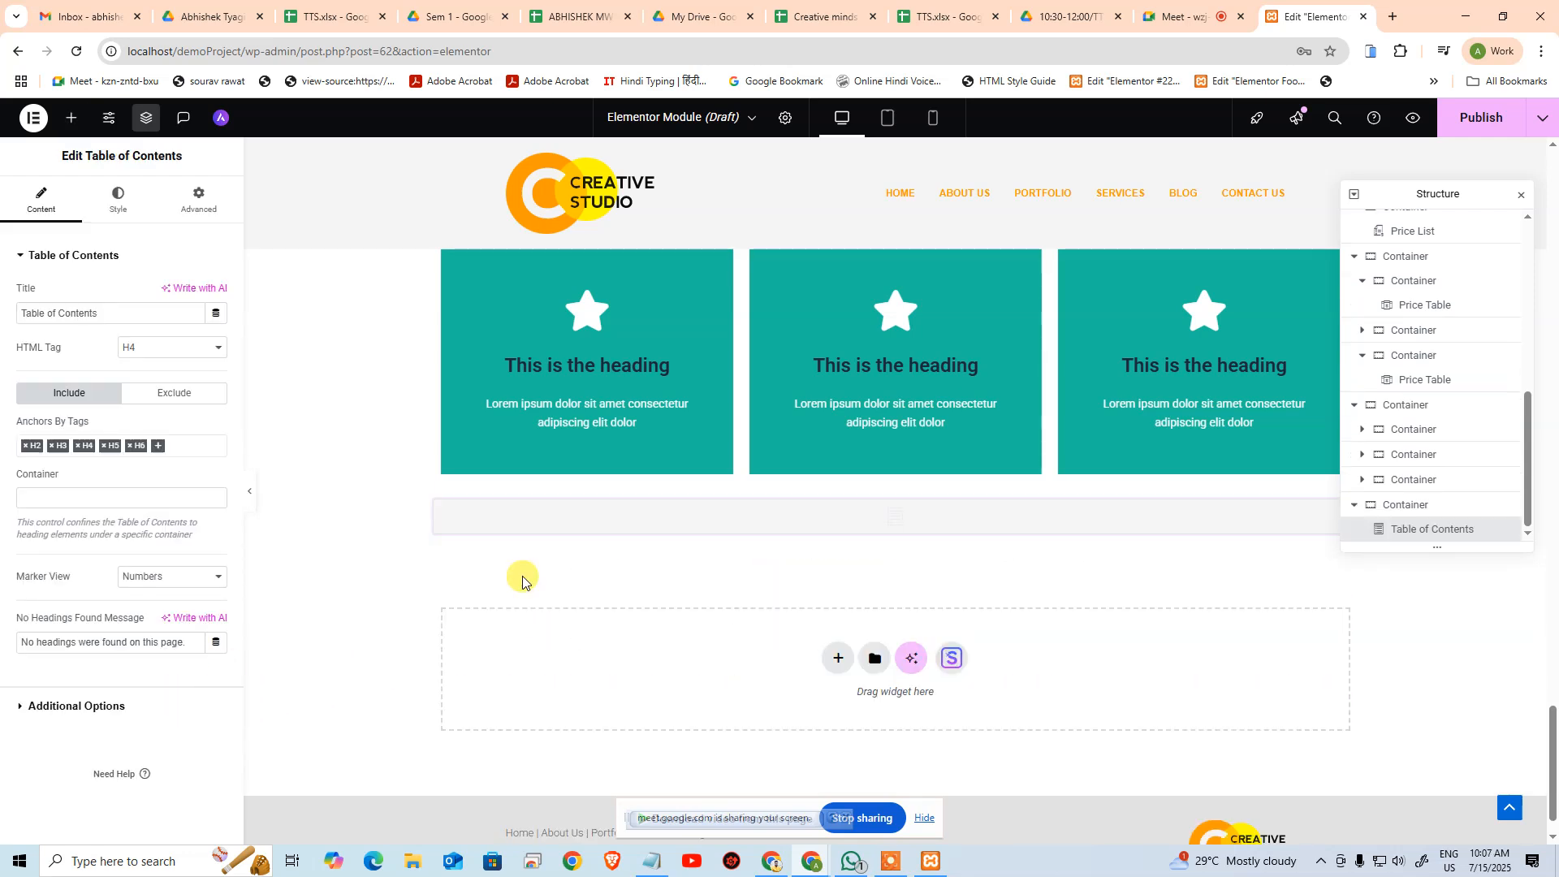
scroll(579, 499, down, 4)
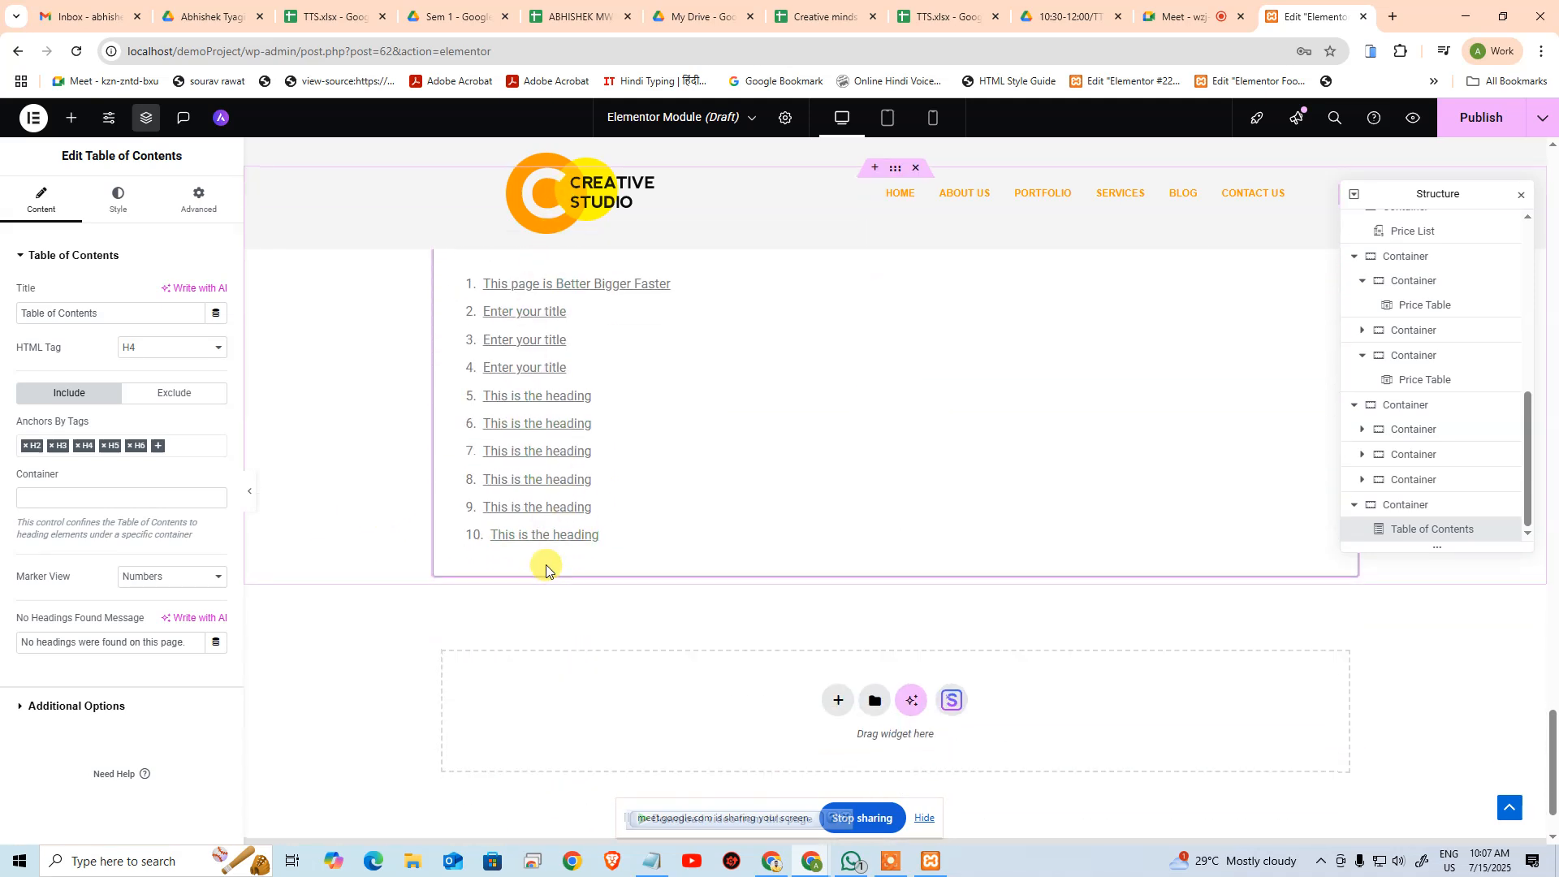
scroll(545, 568, up, 3)
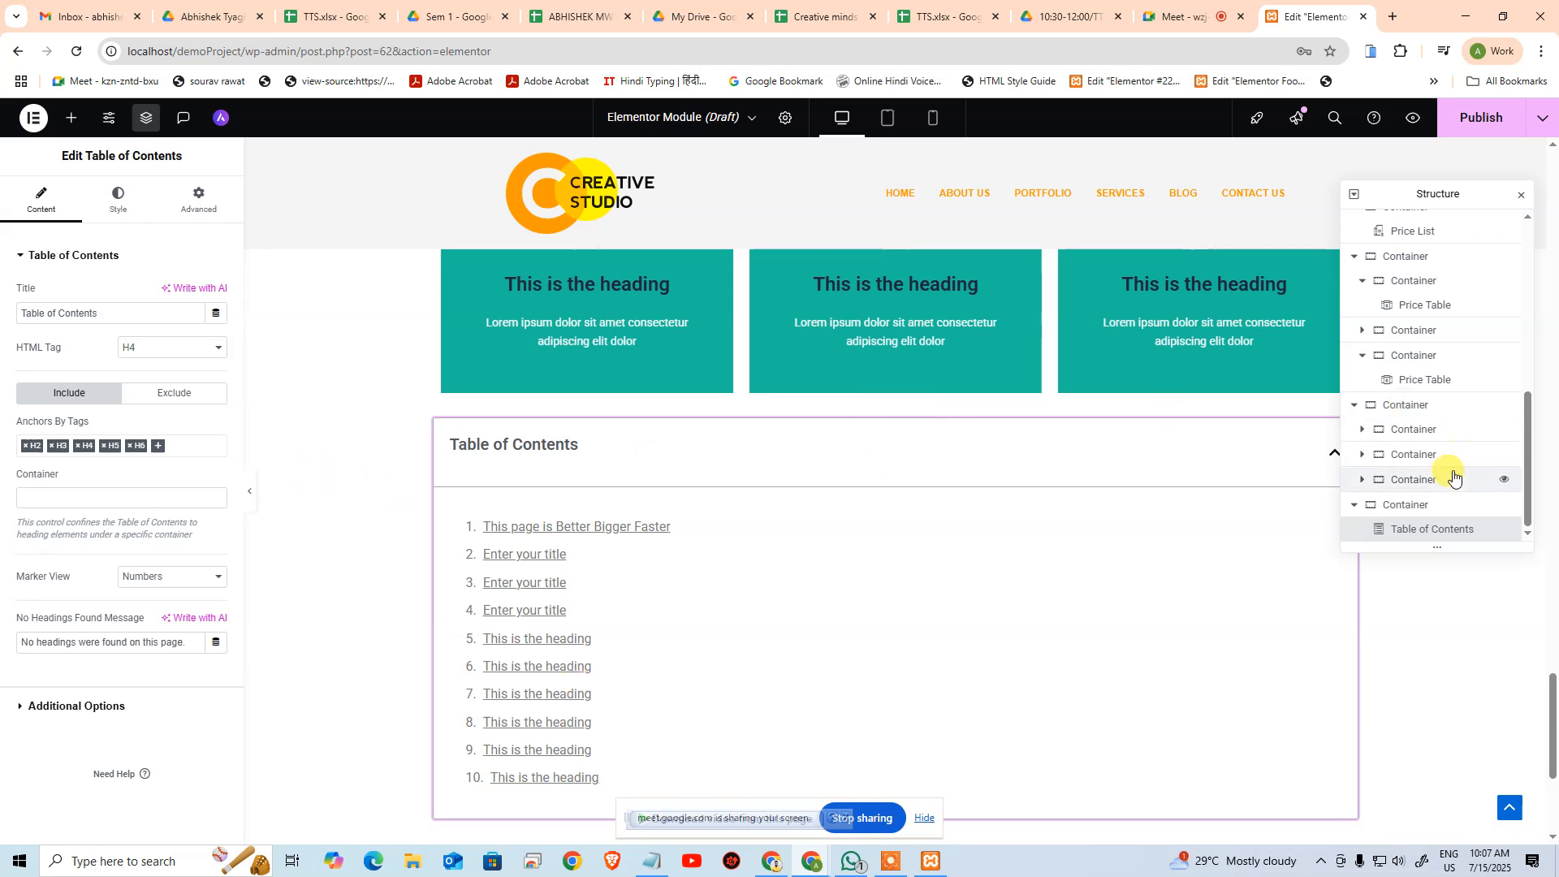
Collapse all the expanded containers in the page structure
click(1354, 405)
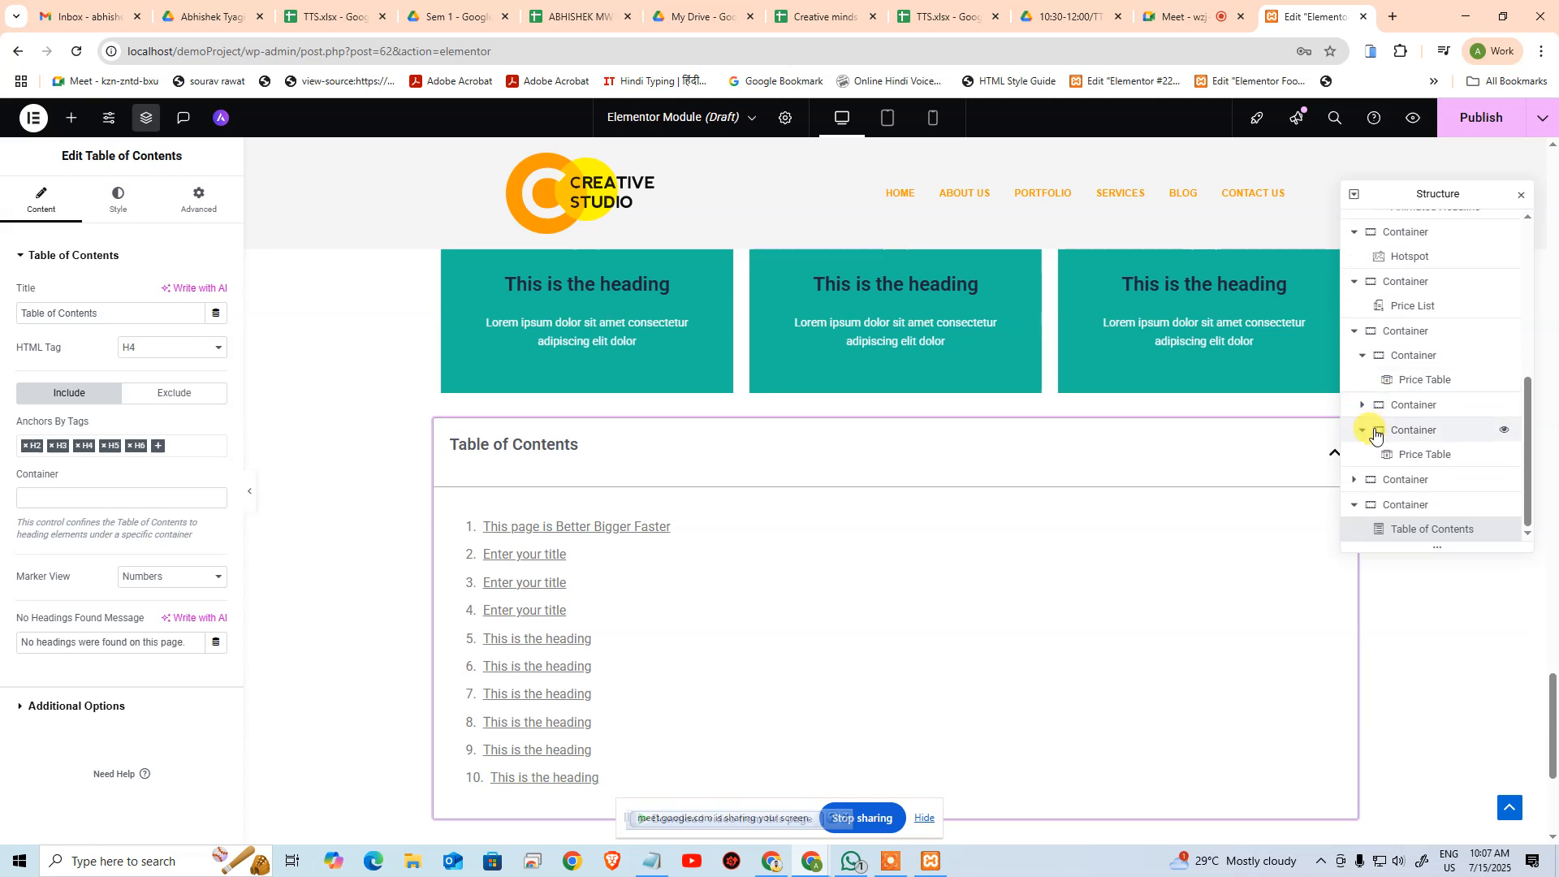
click(1362, 430)
click(1364, 377)
click(1364, 374)
click(1358, 403)
click(1358, 380)
click(1354, 354)
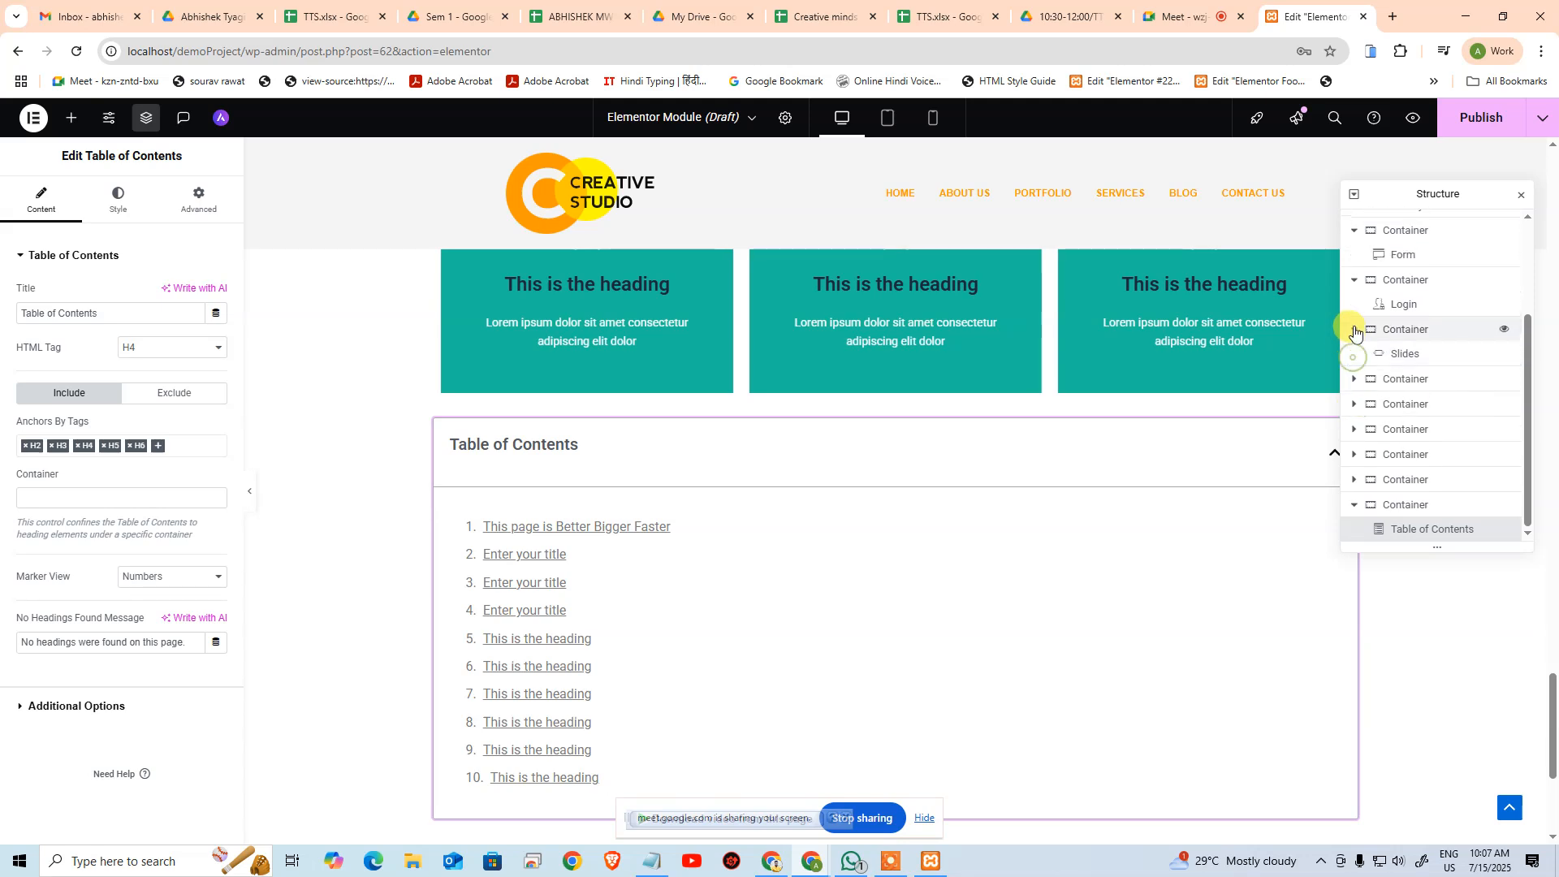
click(1353, 327)
click(1353, 306)
click(1354, 280)
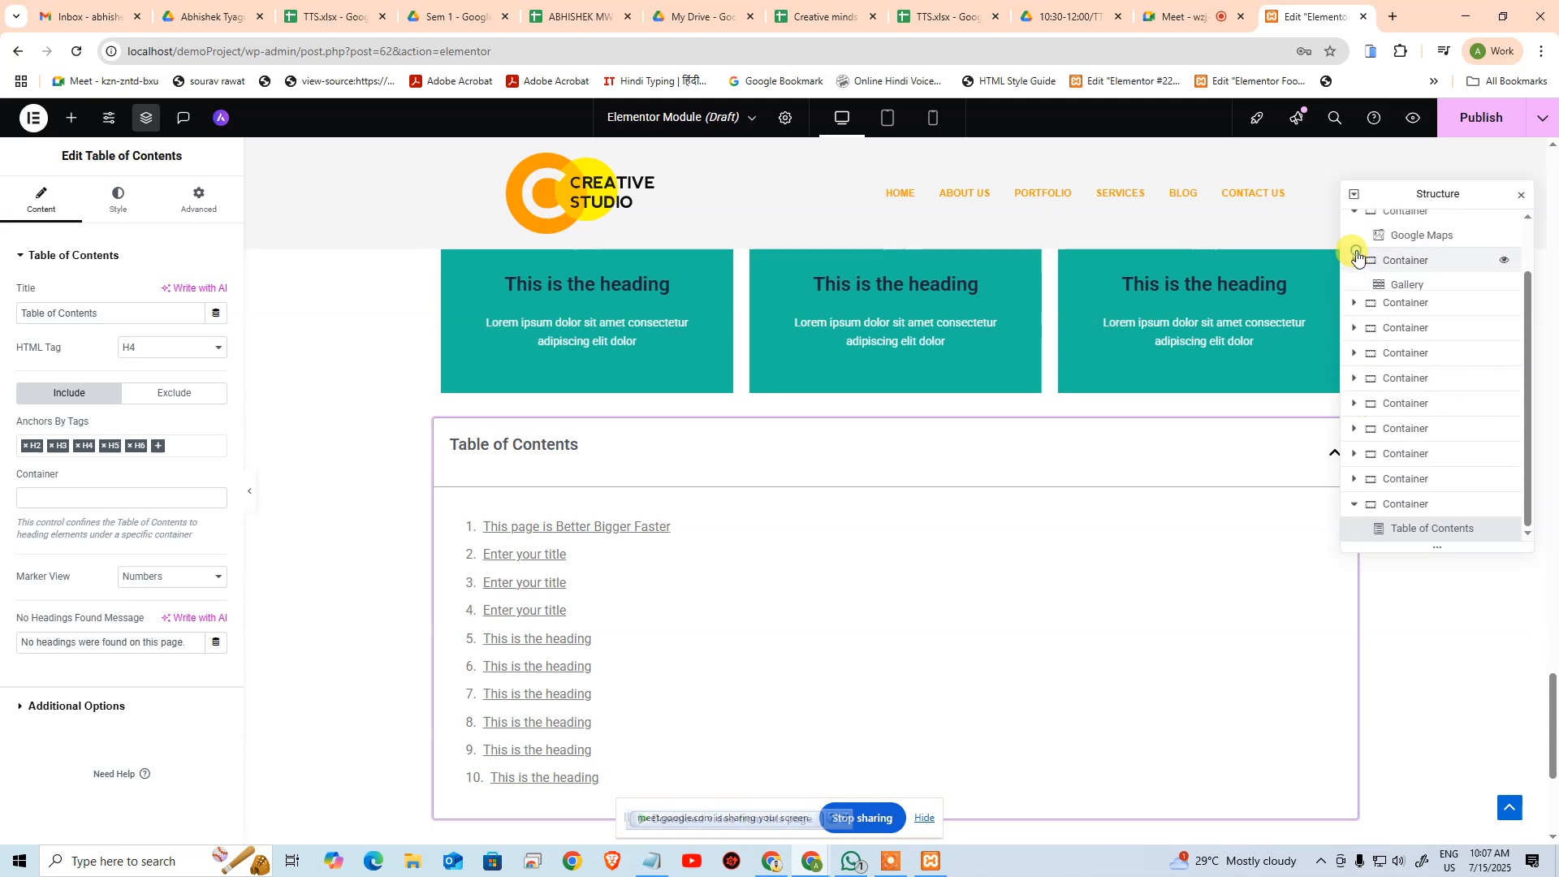
click(1355, 255)
scroll(1371, 278, up, 1)
click(1354, 274)
click(1354, 224)
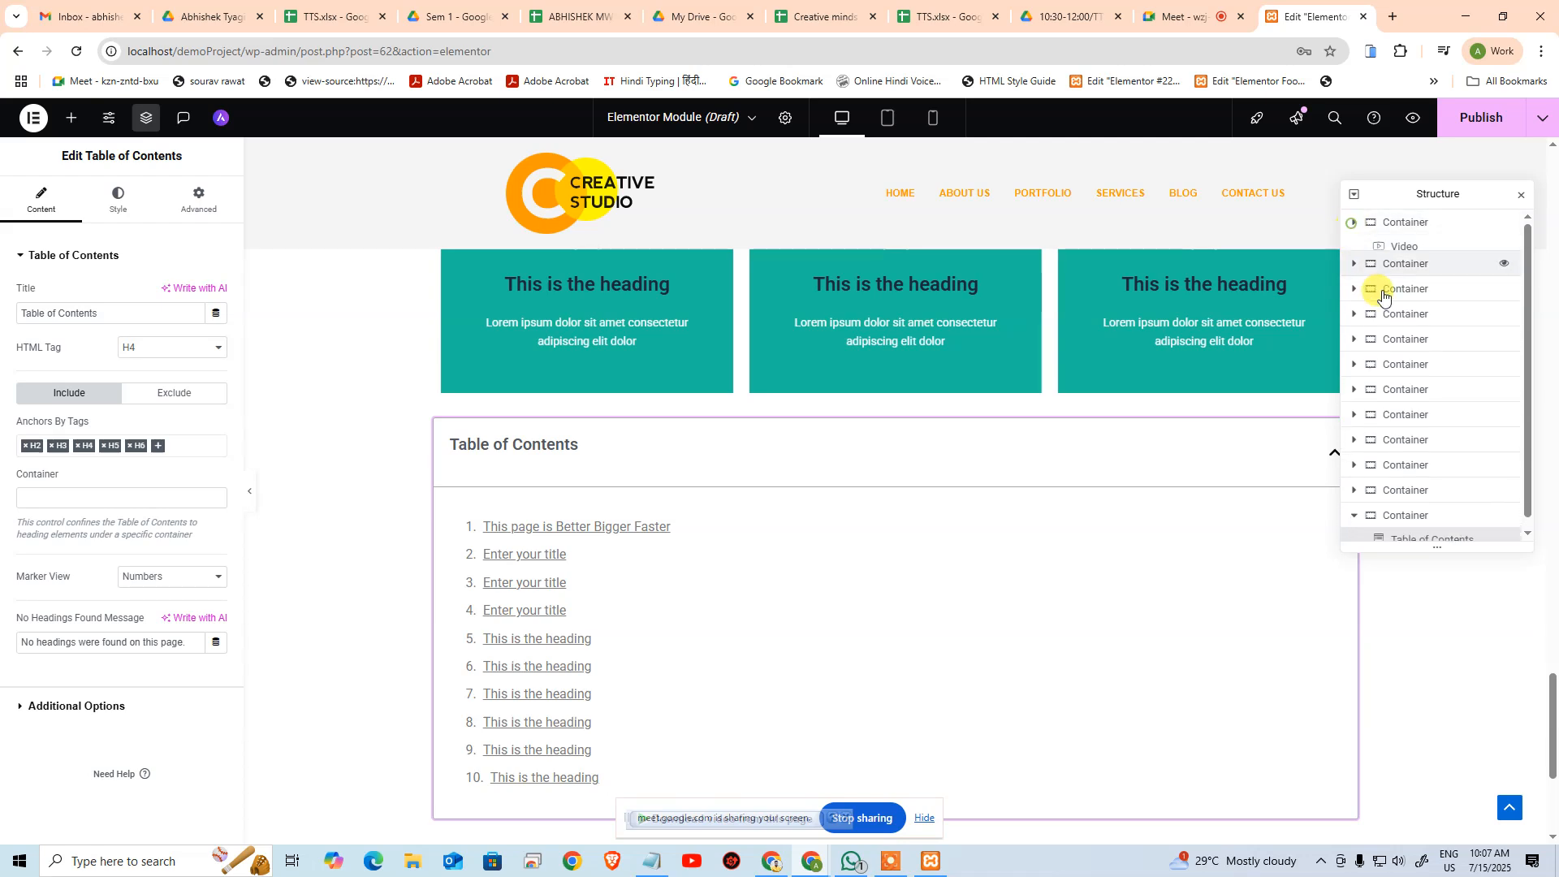
click(1353, 502)
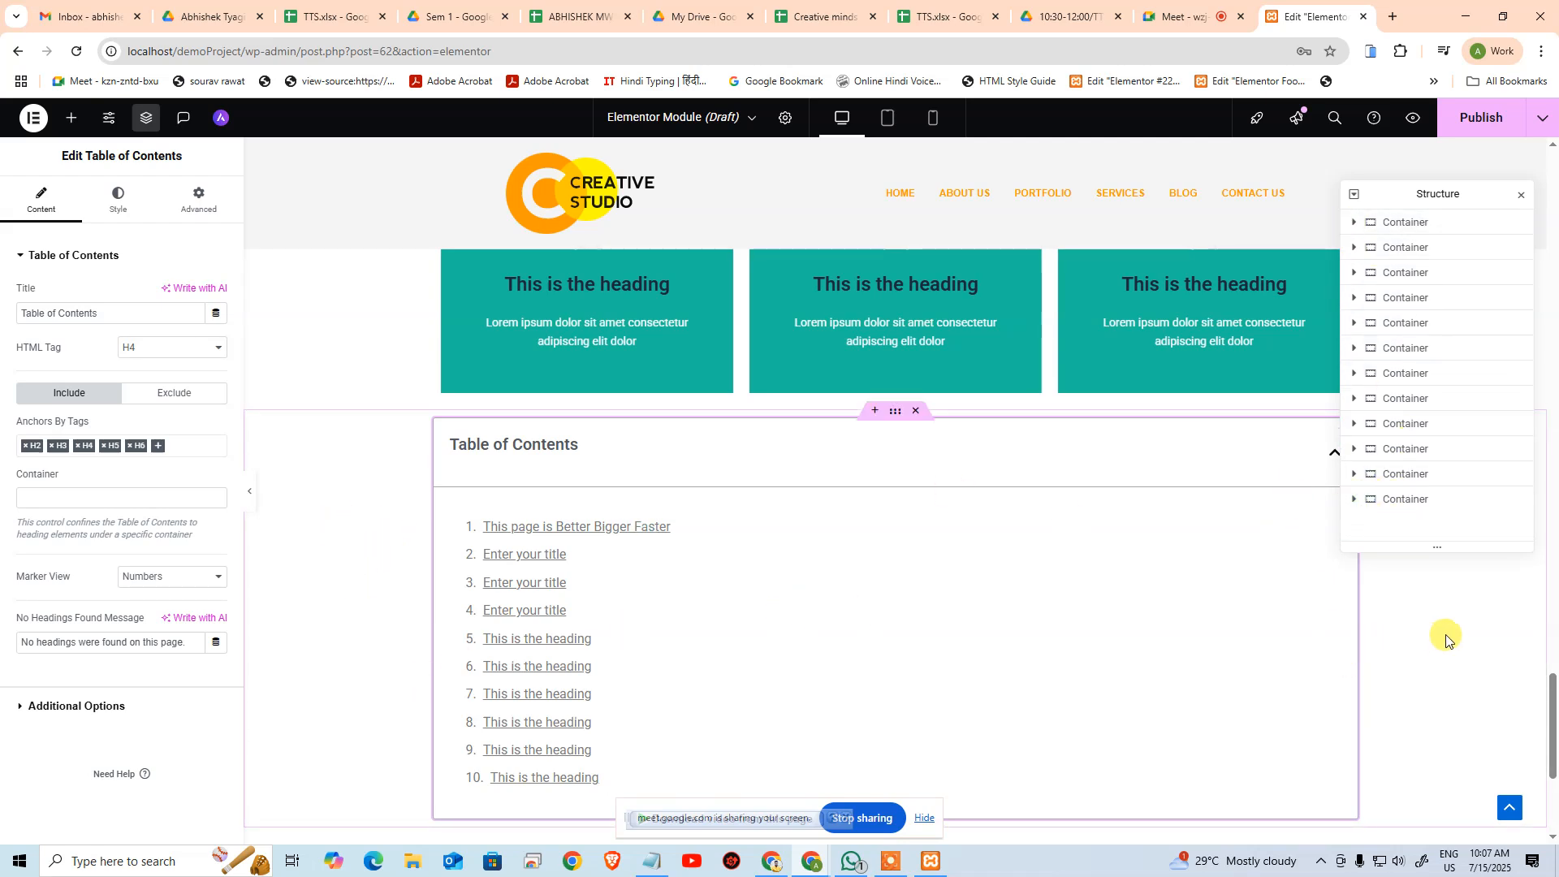
Add a Countdown widget below the Table of Contents
click(72, 119)
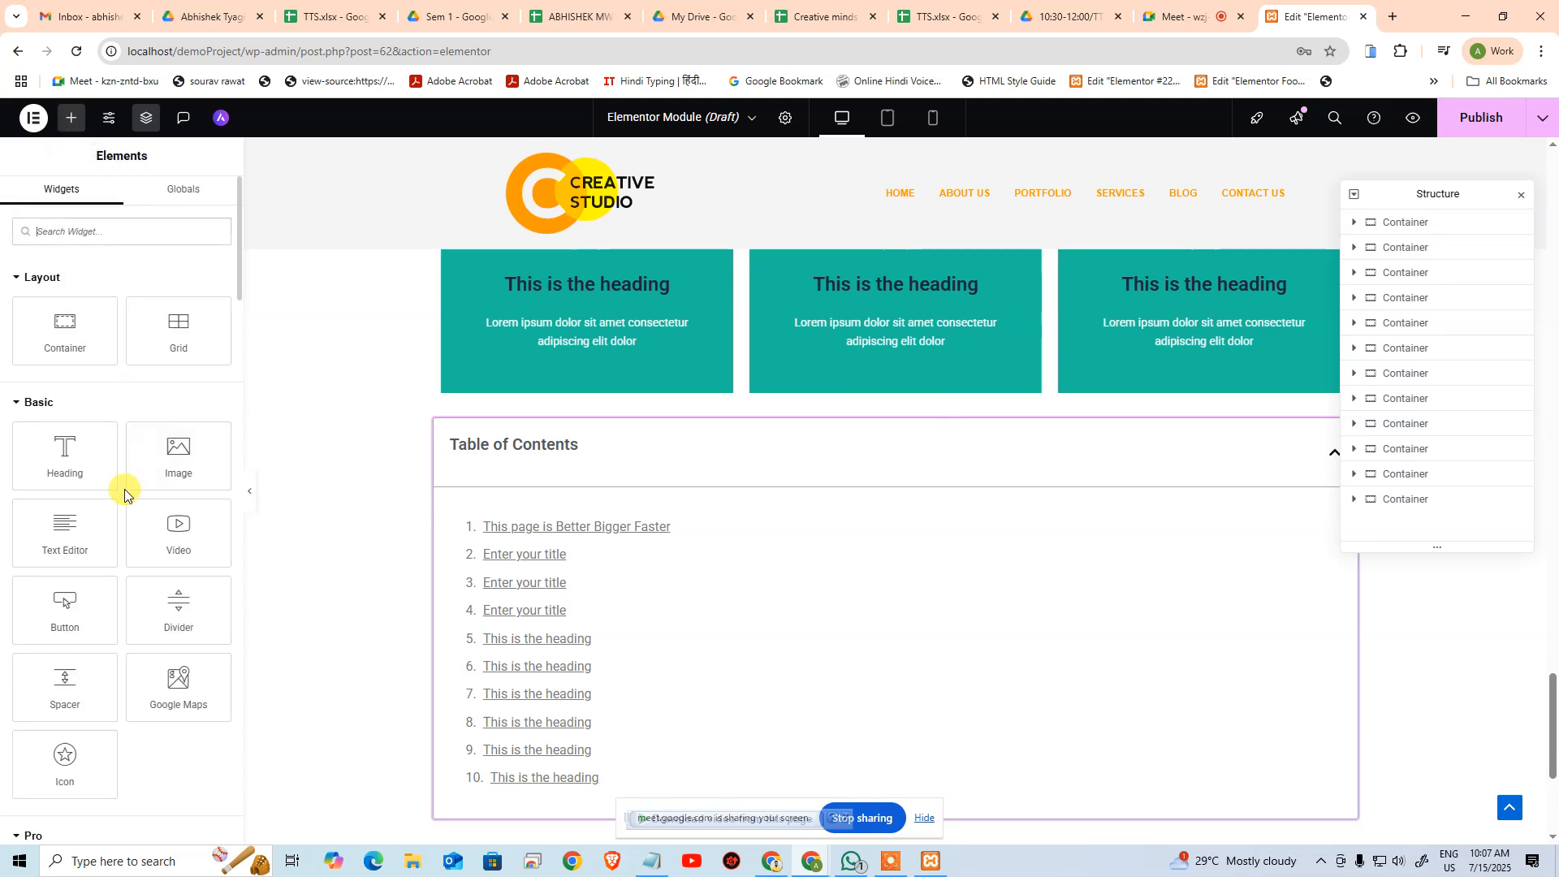
scroll(357, 731, down, 4)
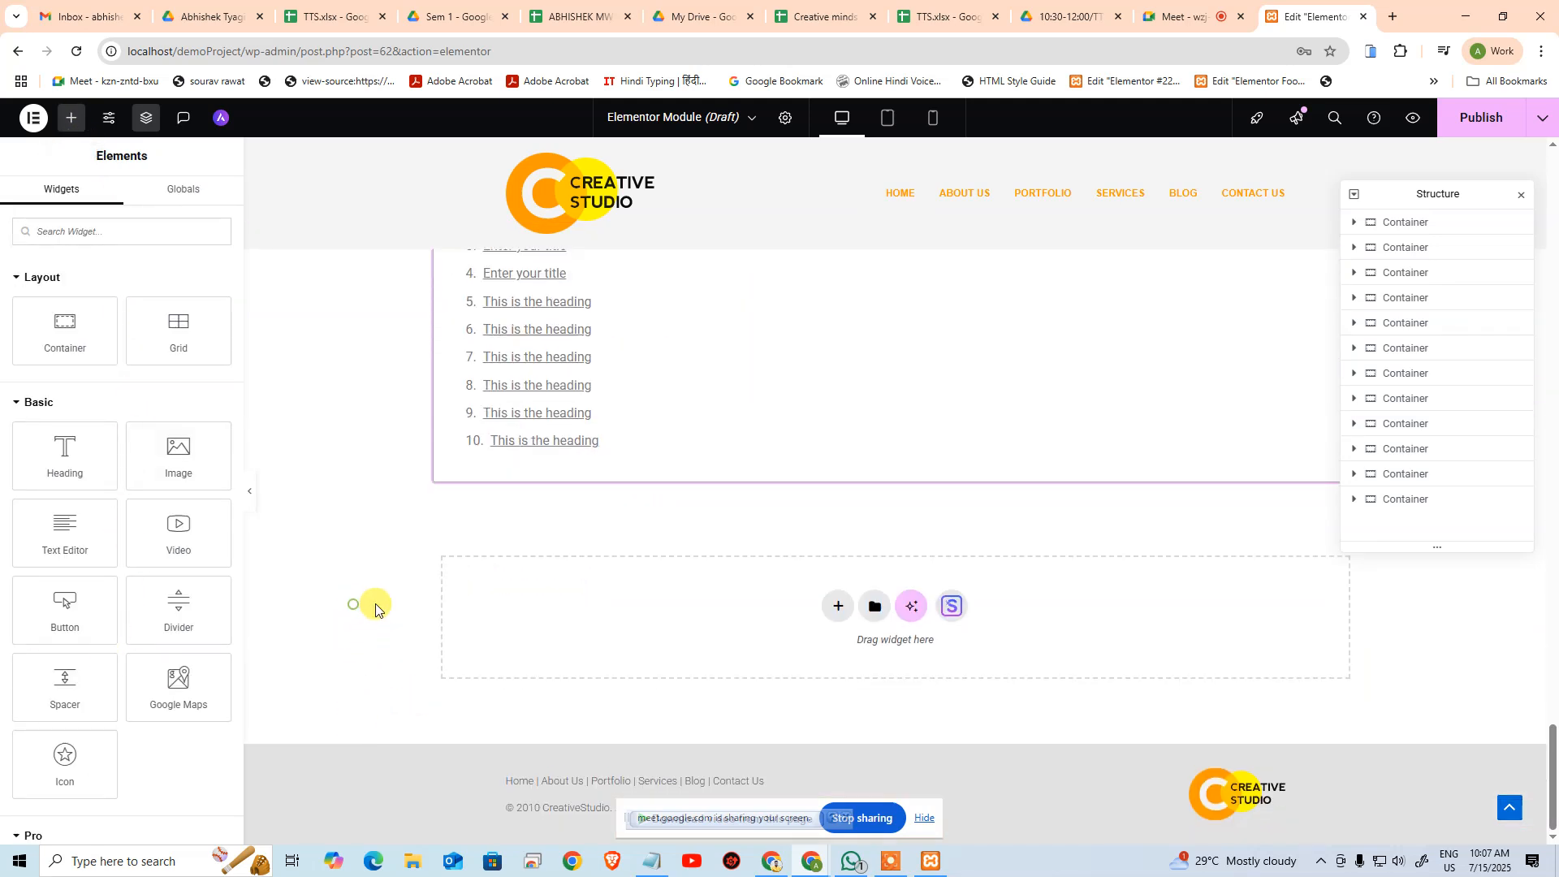
scroll(56, 587, down, 10)
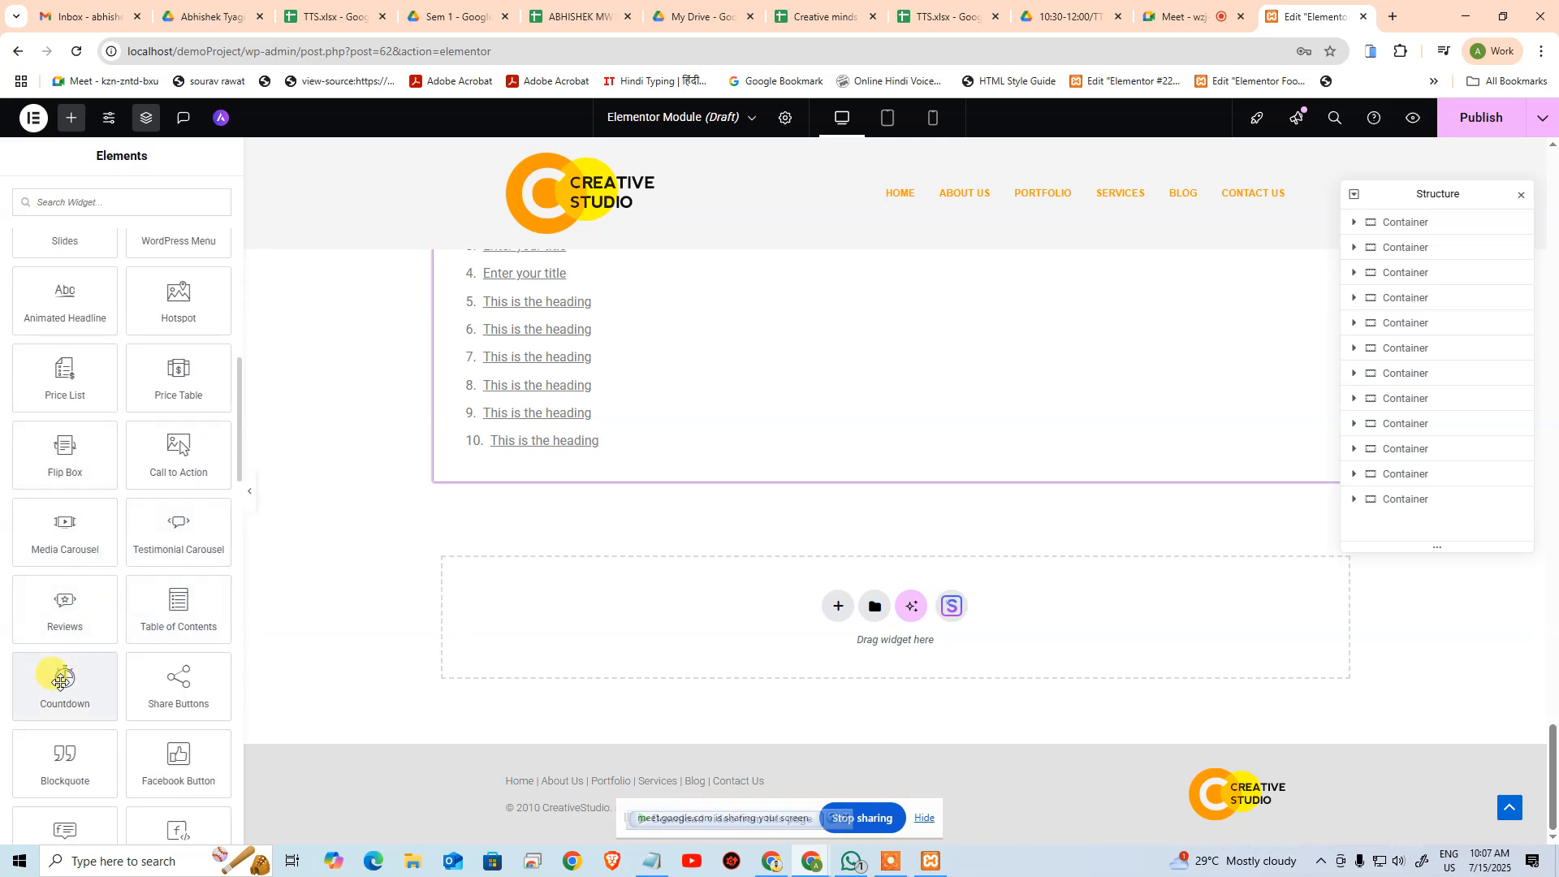
click(61, 682)
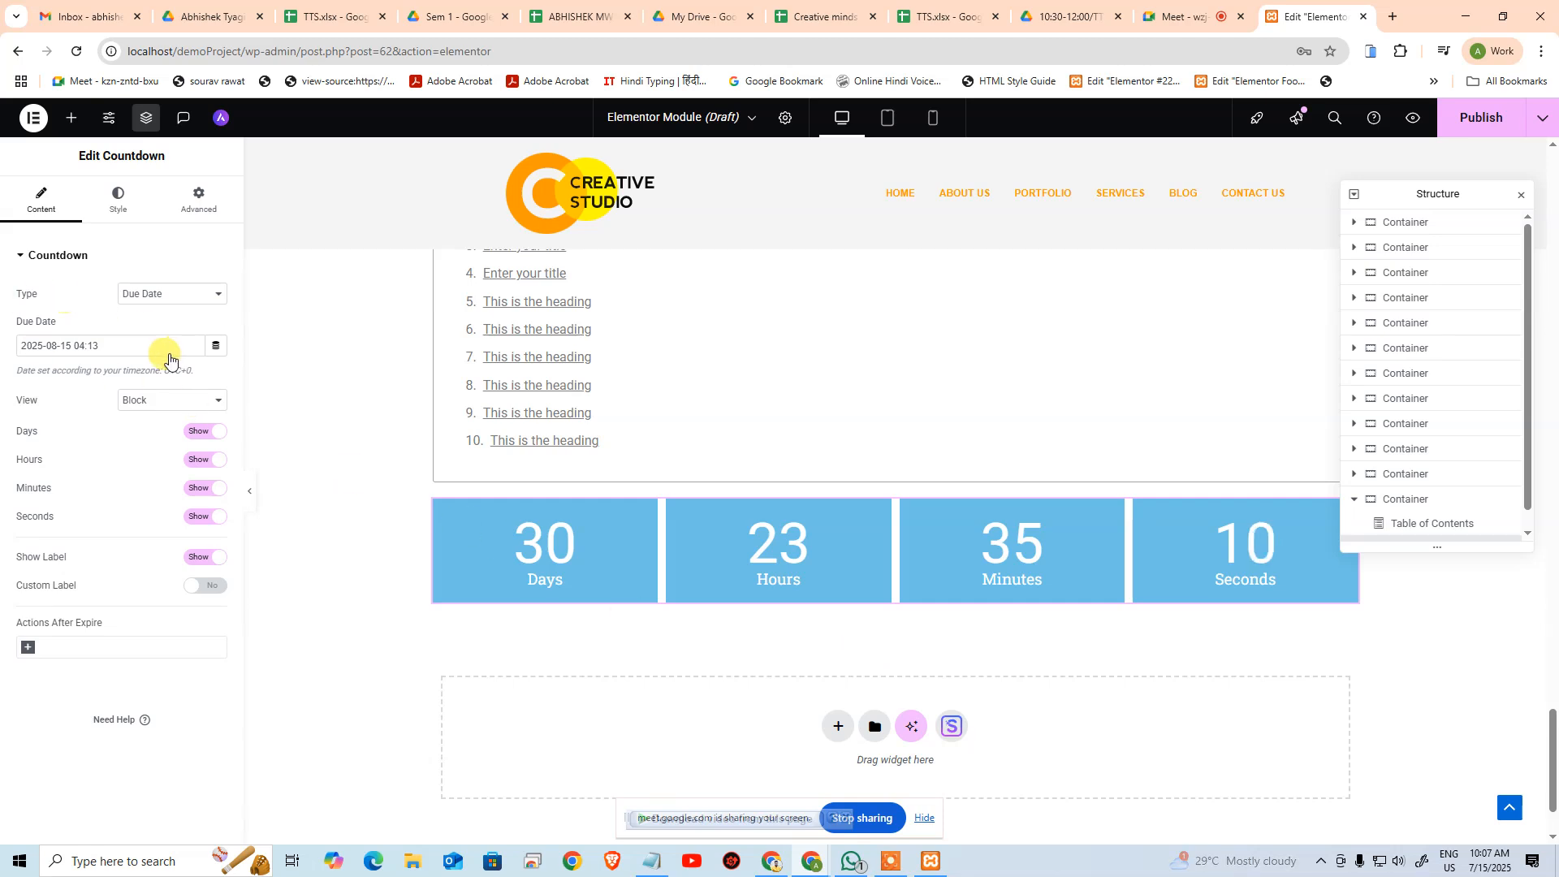
Try the Evergreen Timer type on the Countdown and set it back to Due Date
click(183, 300)
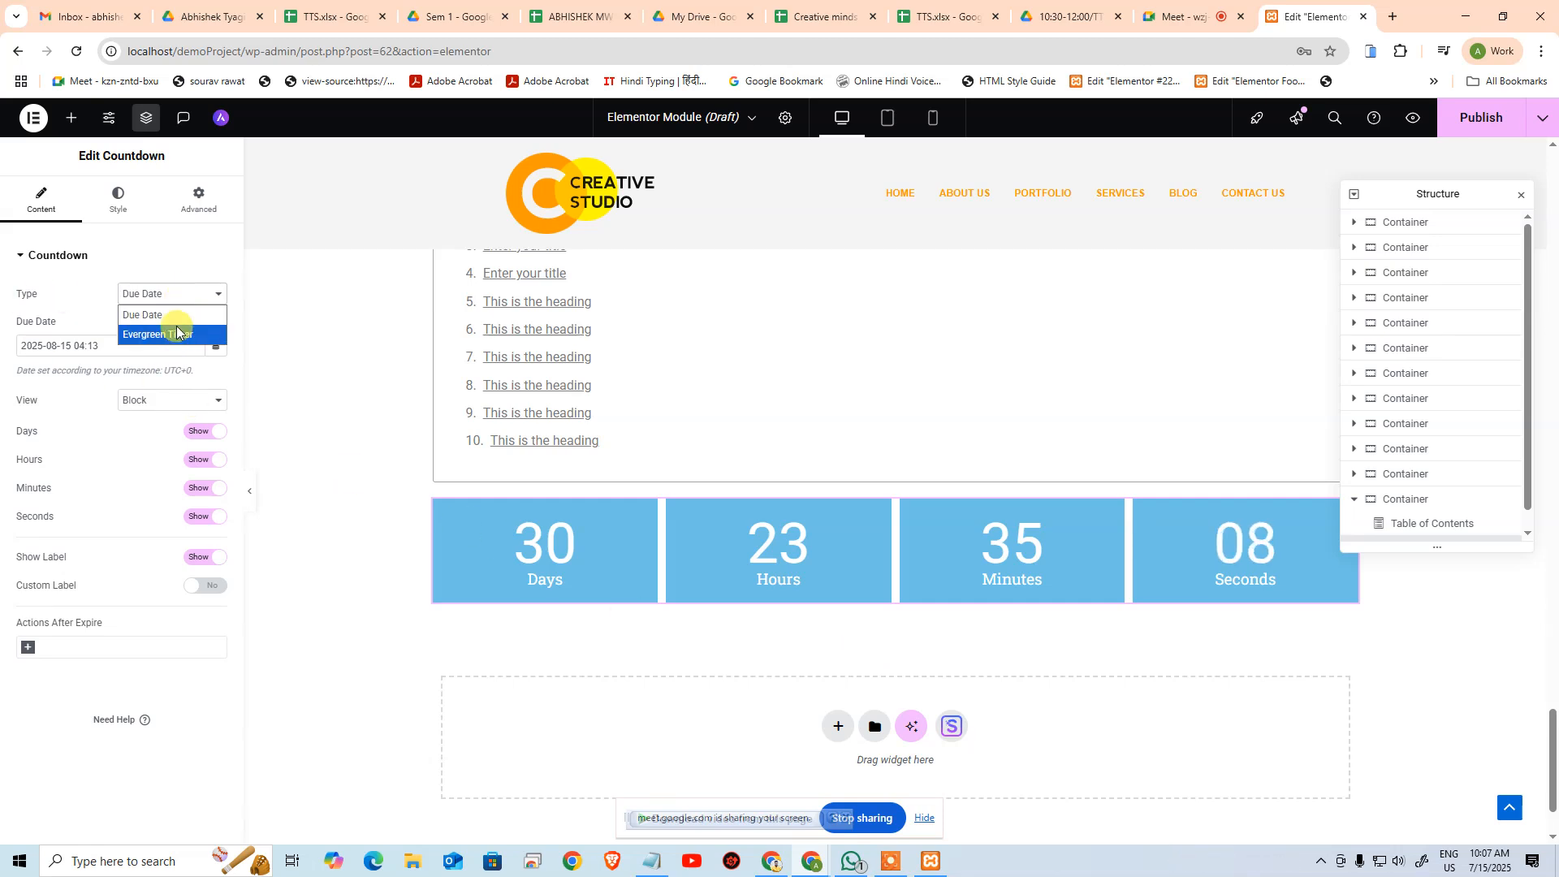
click(176, 333)
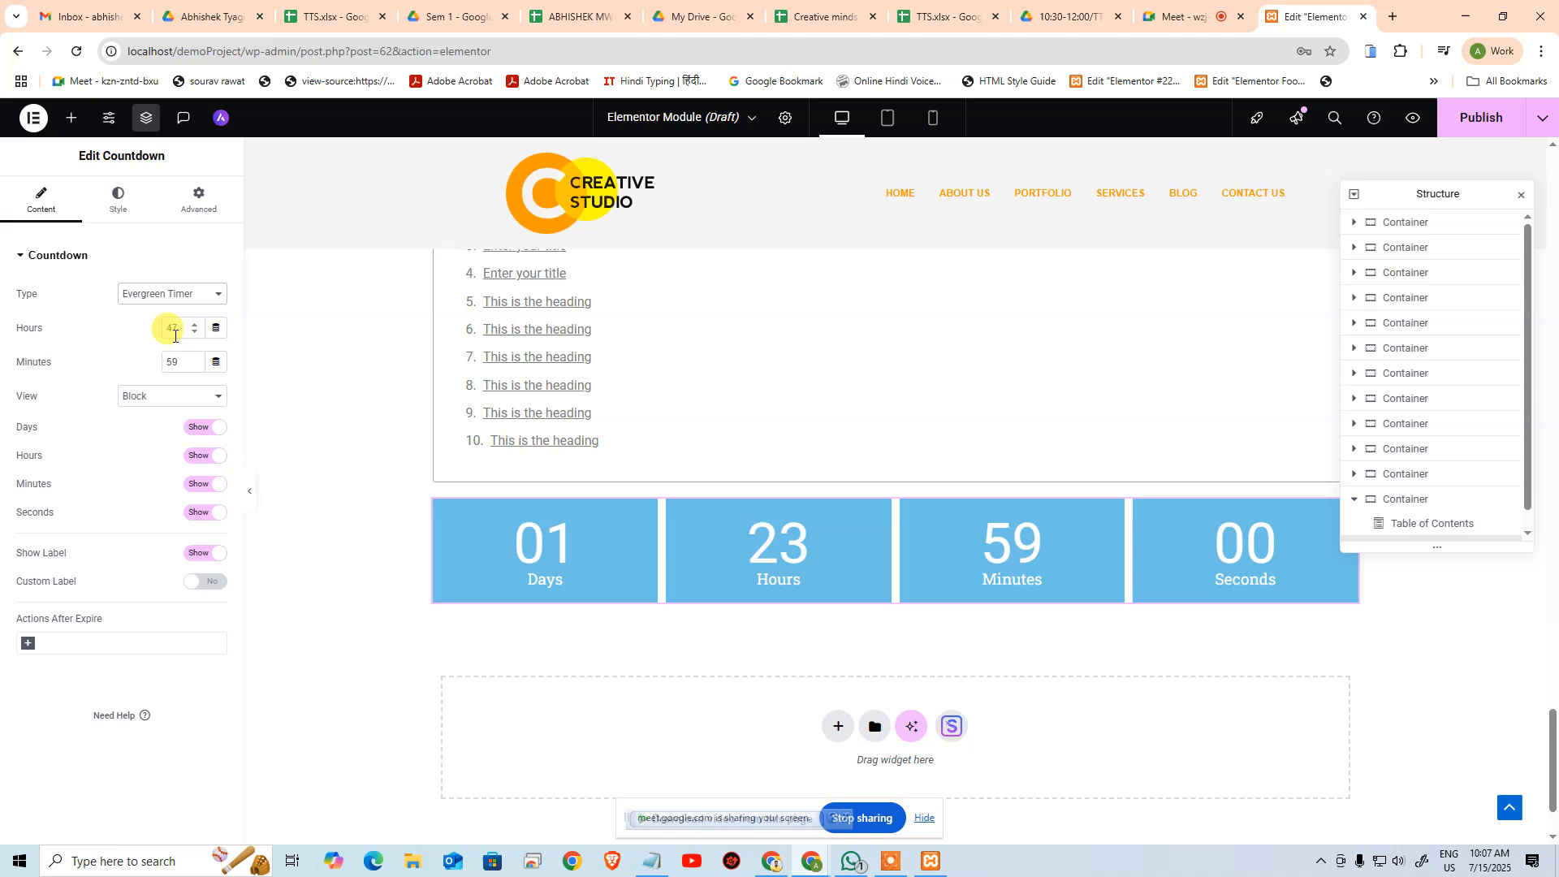
click(149, 304)
click(152, 314)
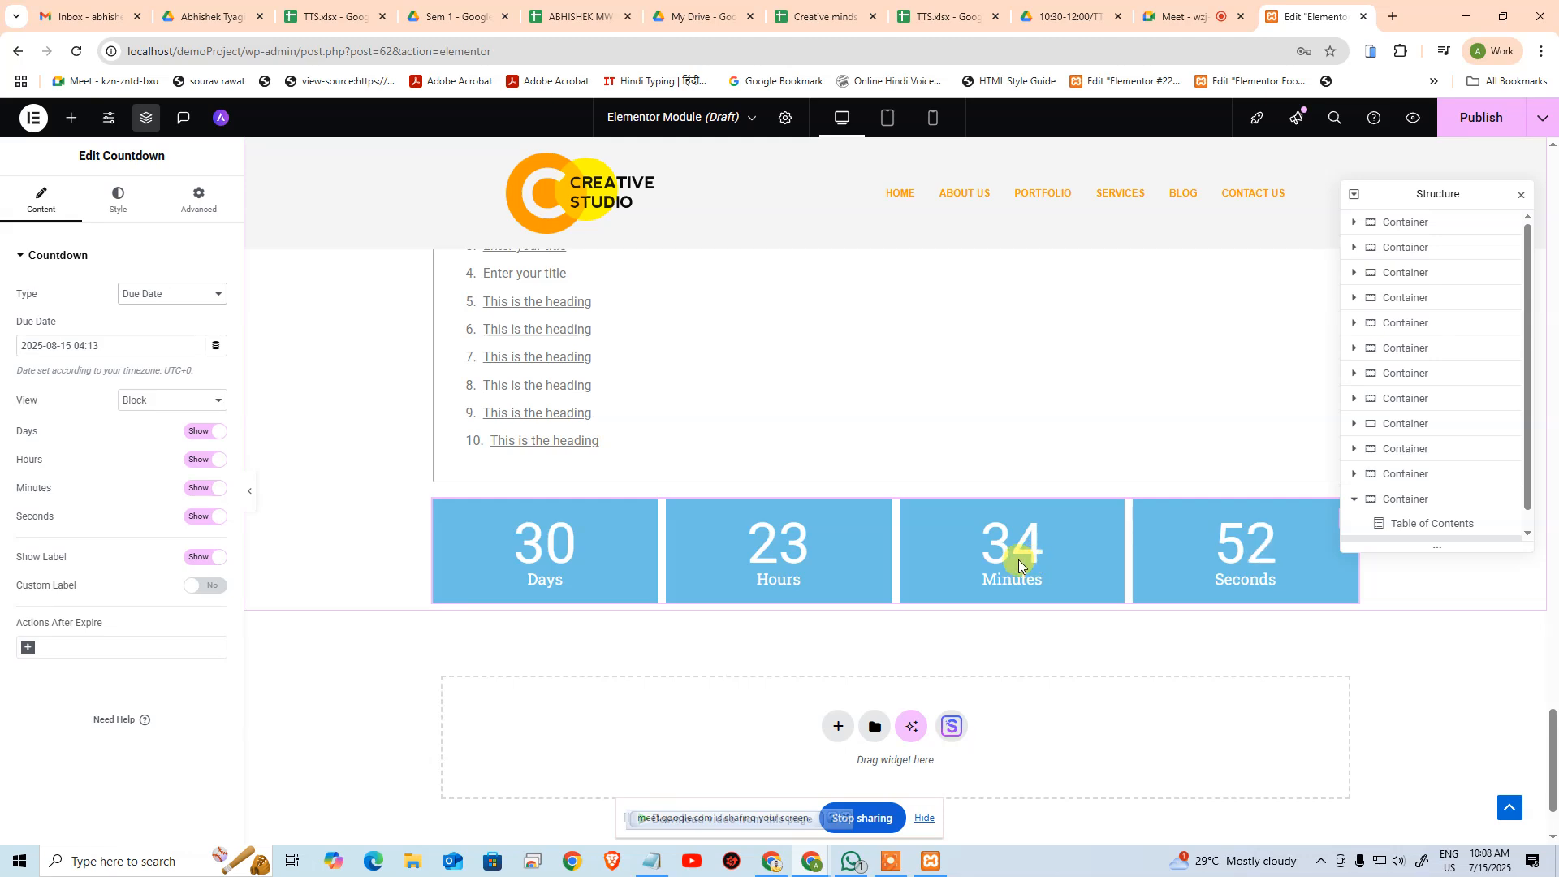
Add a Lottie widget below the Countdown
click(73, 117)
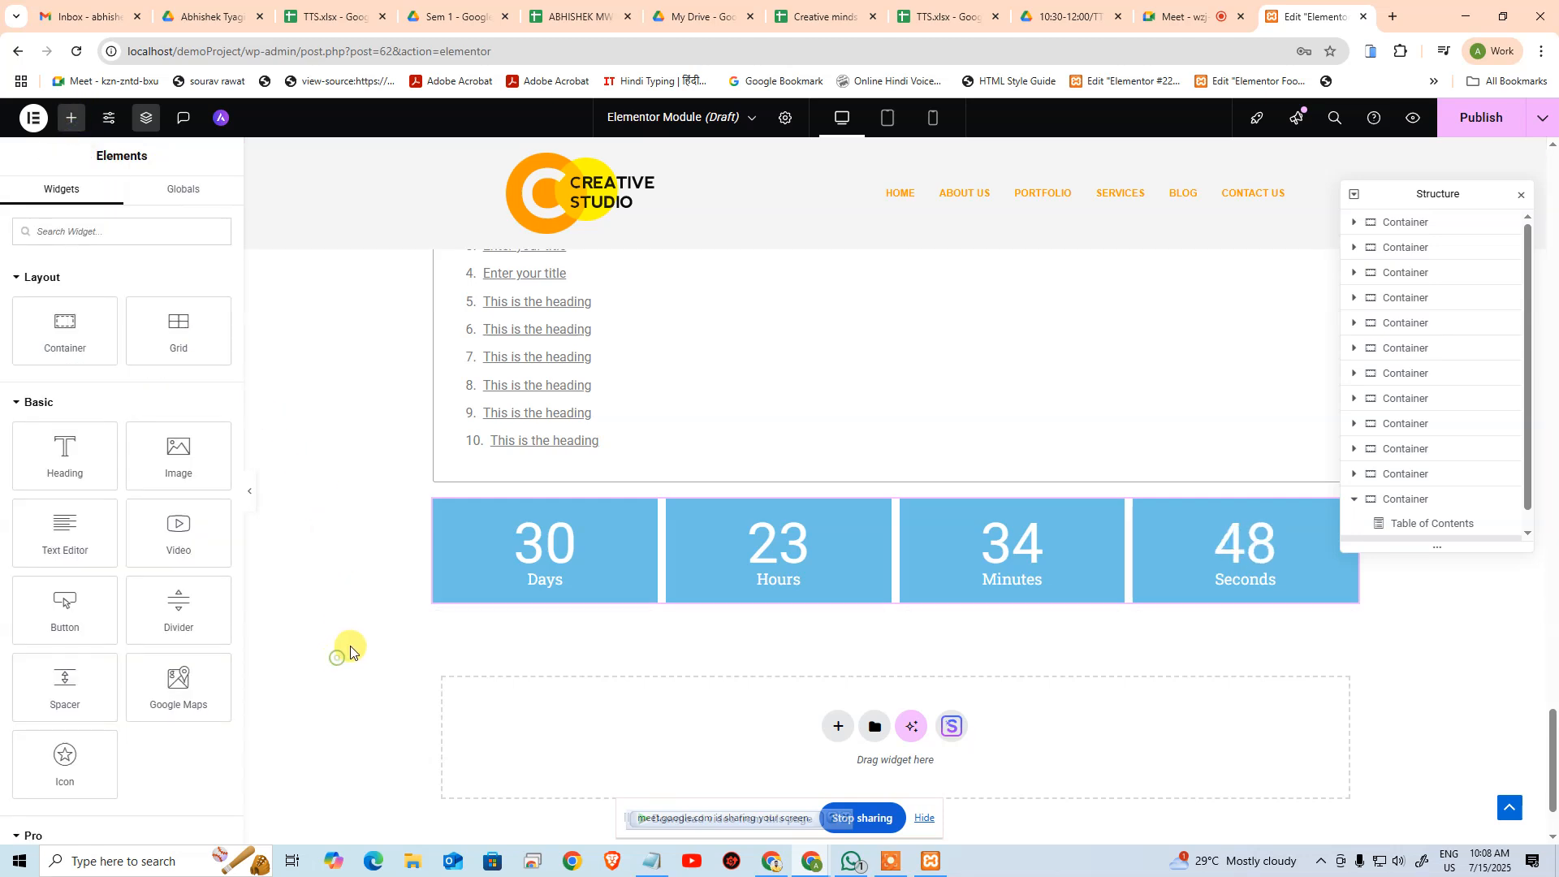
scroll(69, 690, down, 1)
scroll(69, 690, down, 10)
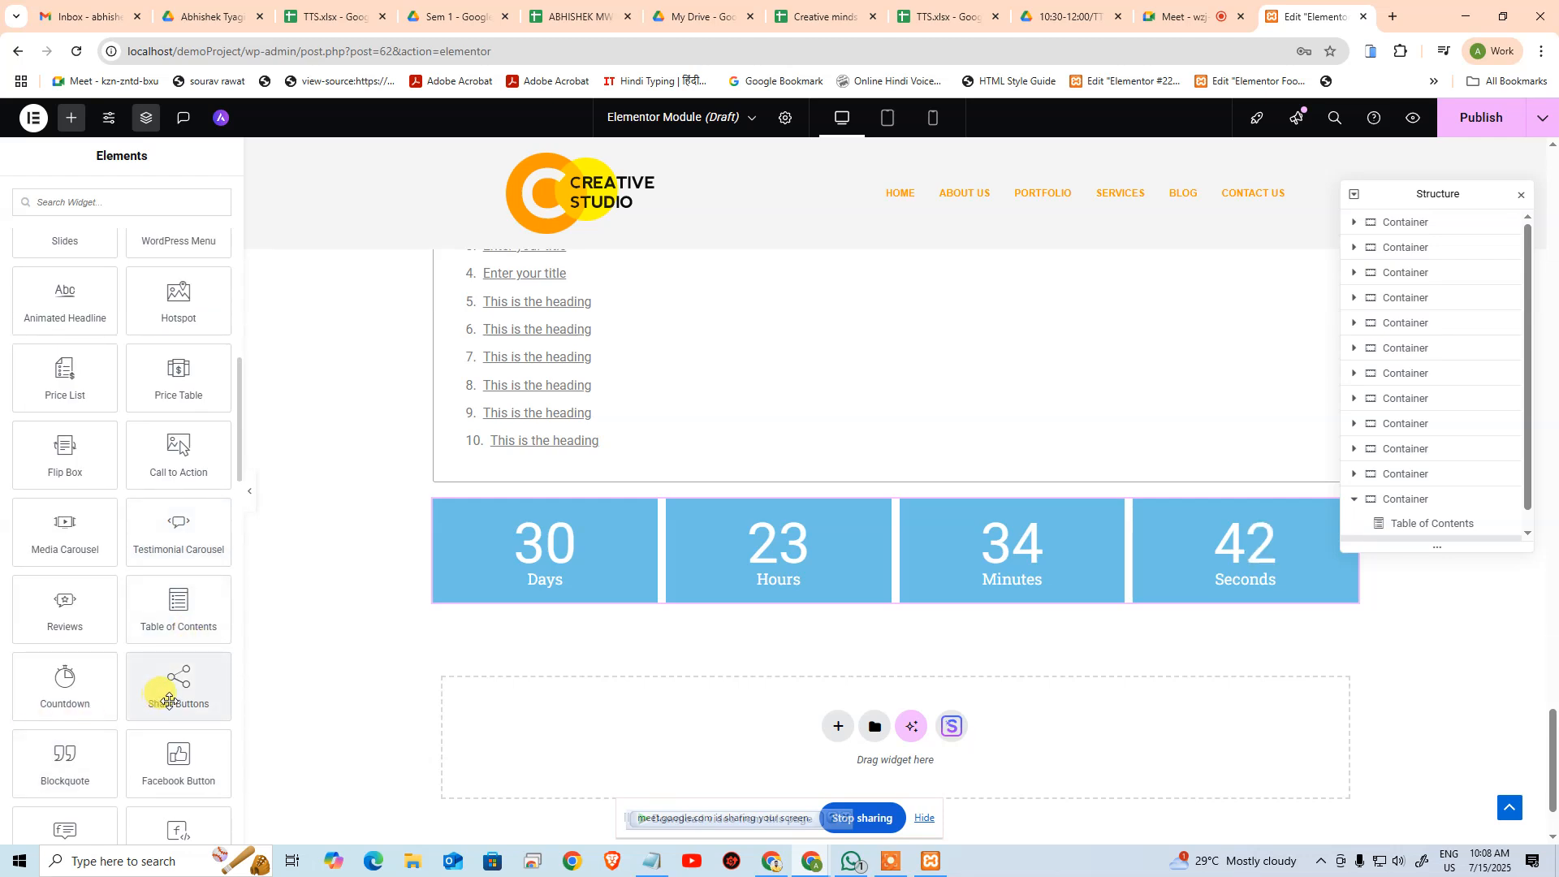
scroll(196, 689, down, 1)
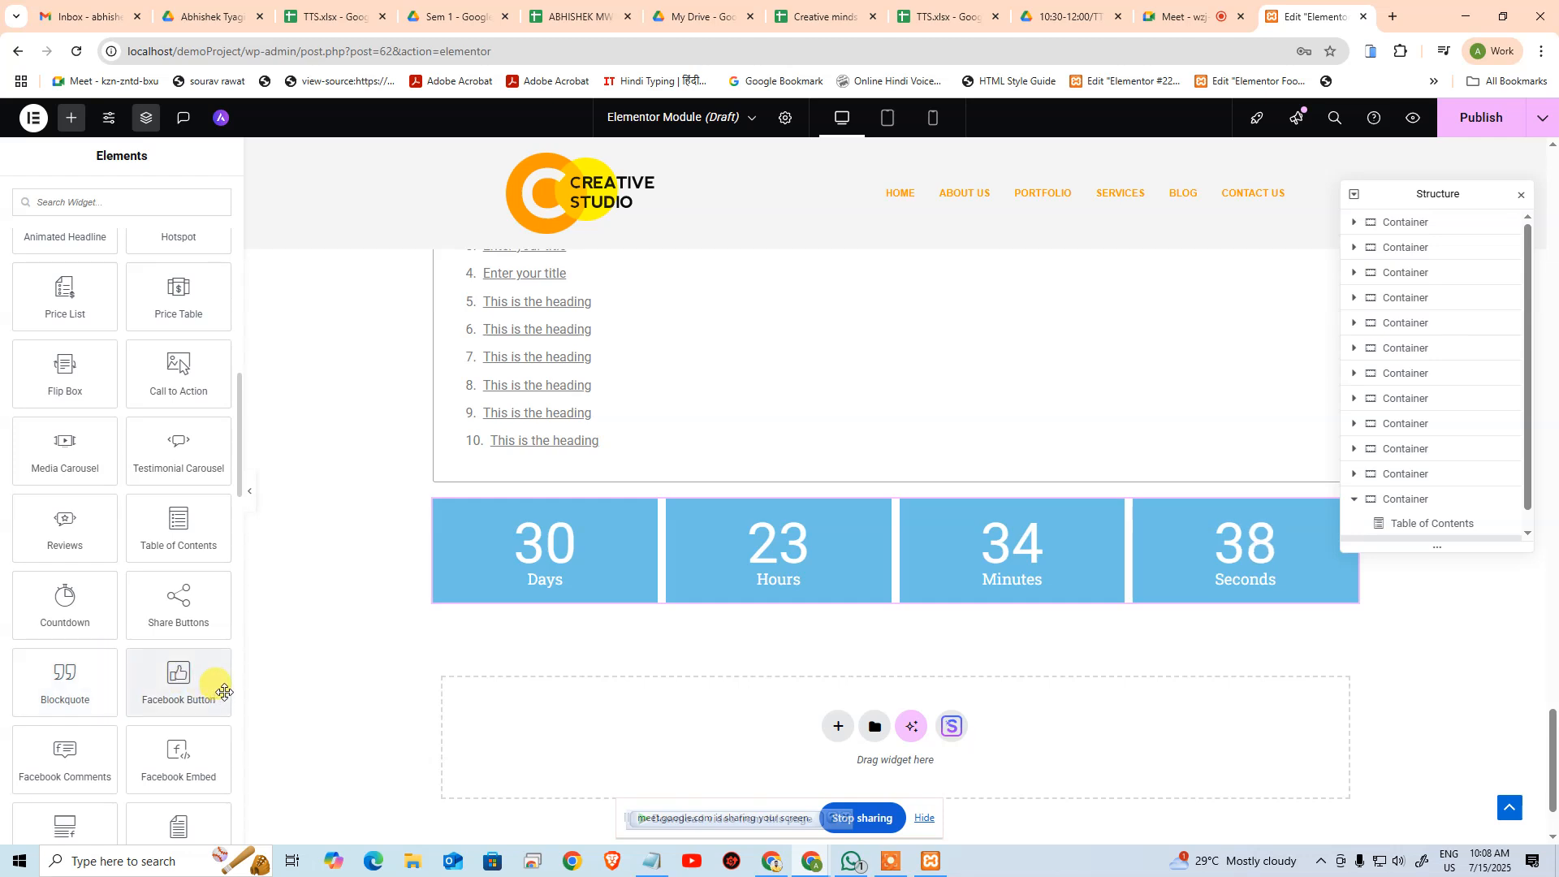
scroll(199, 682, down, 2)
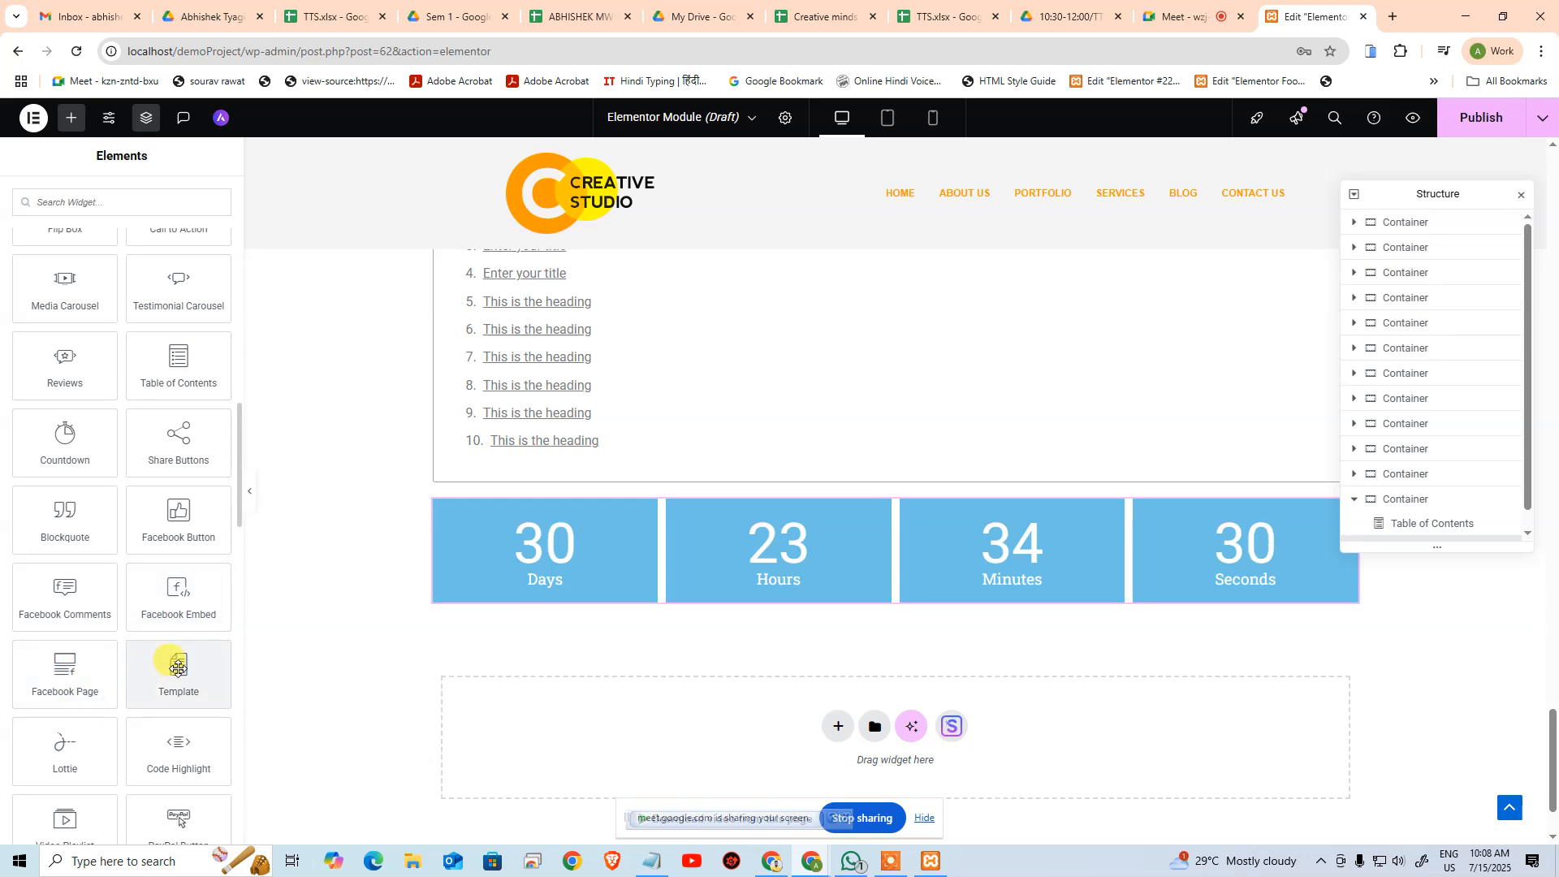
click(67, 757)
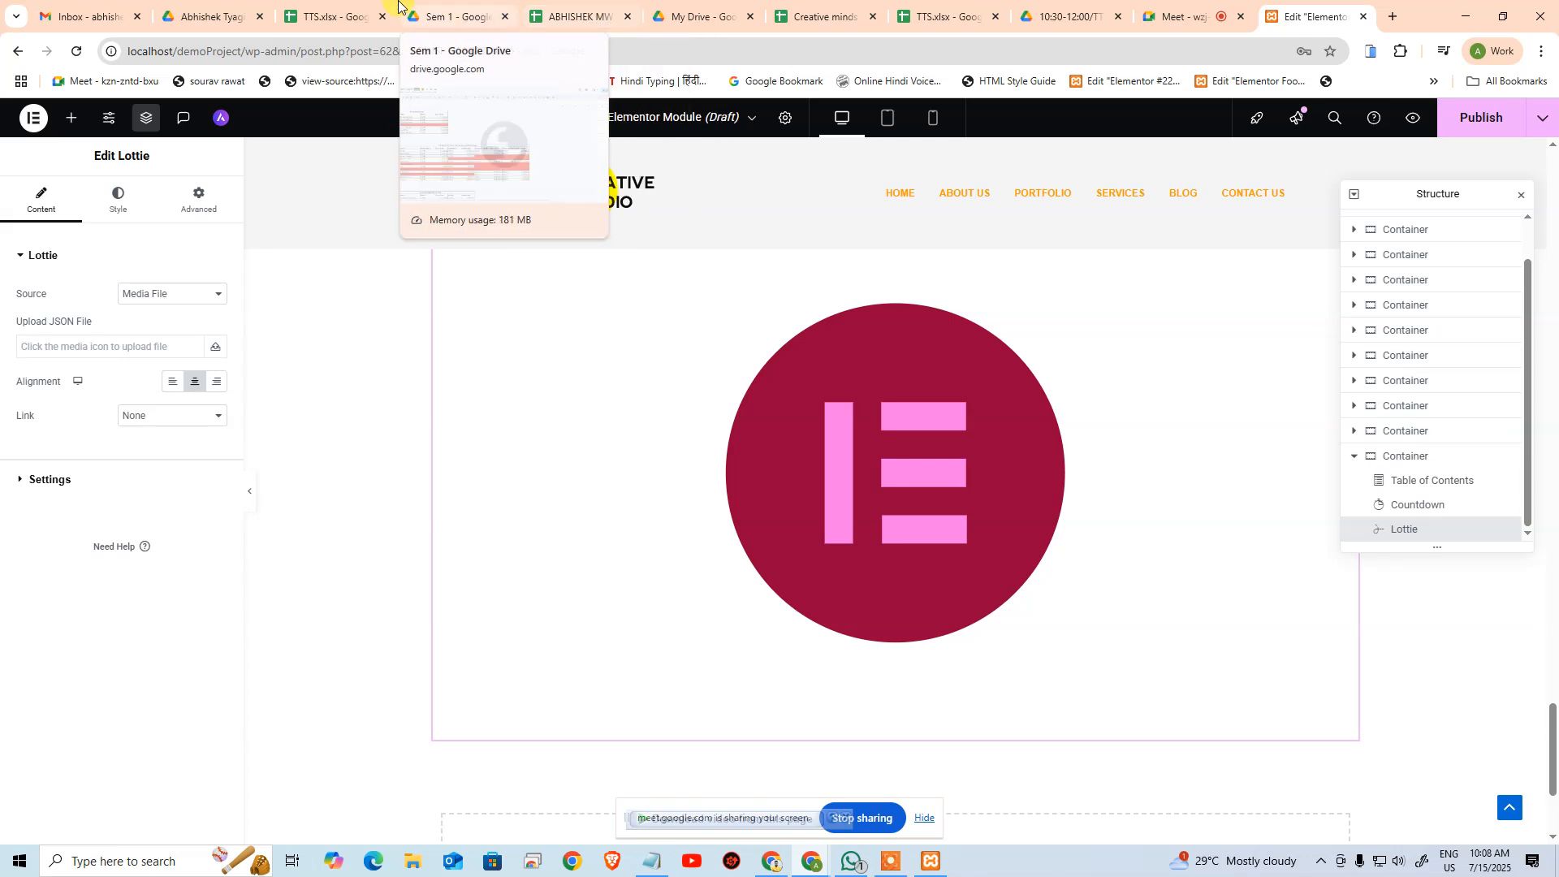
Close the first TTS.xlsx browser tab and look through the July batch report's results and 0800-0900 DM sheet
click(315, 7)
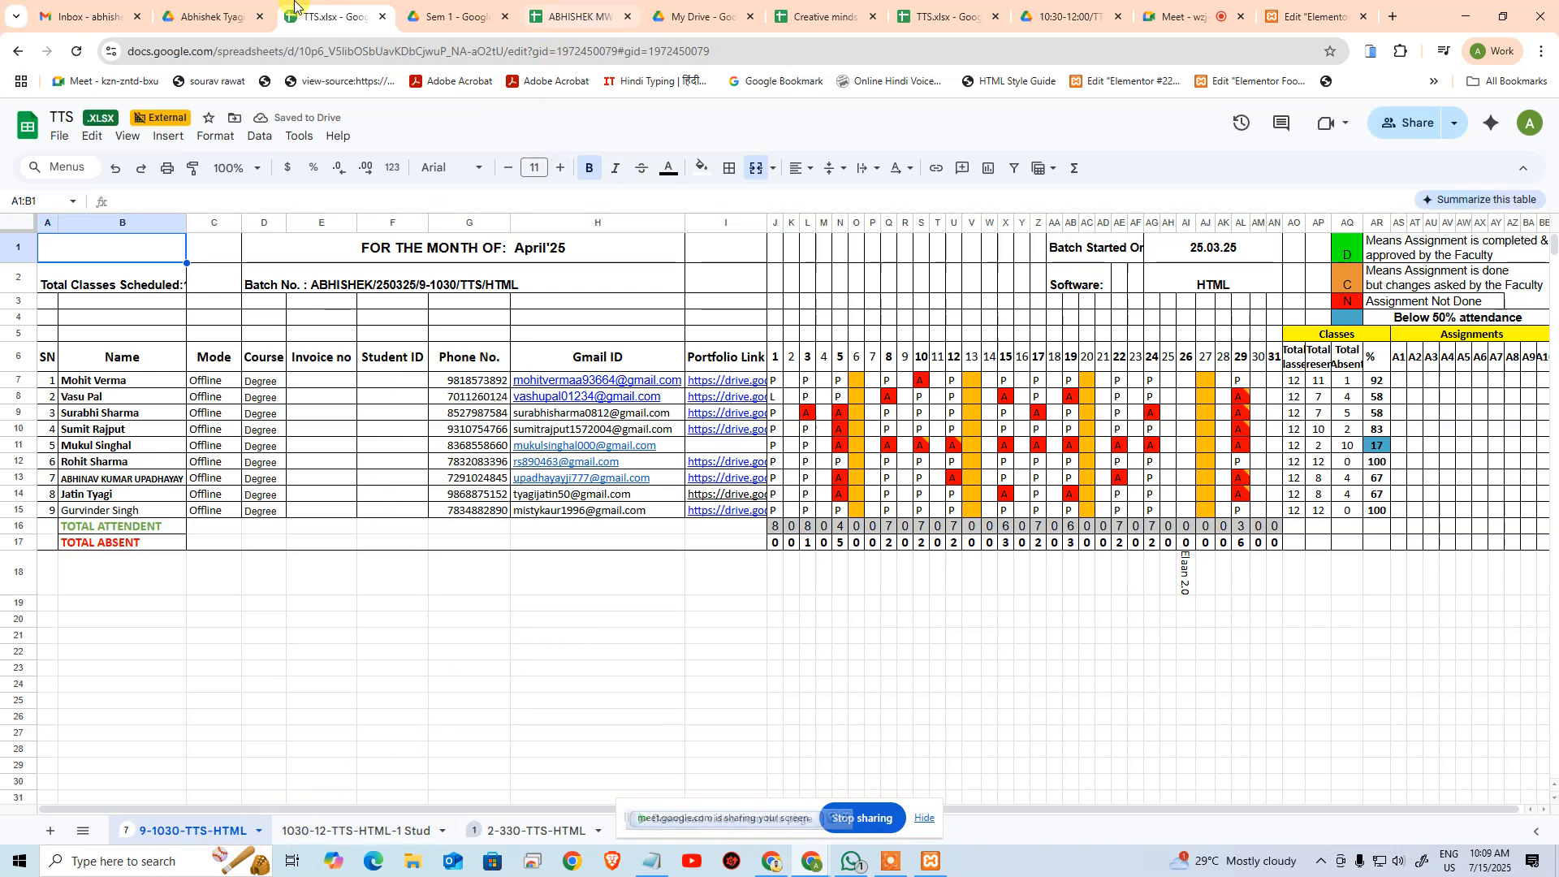
click(383, 16)
click(459, 16)
scroll(561, 487, down, 5)
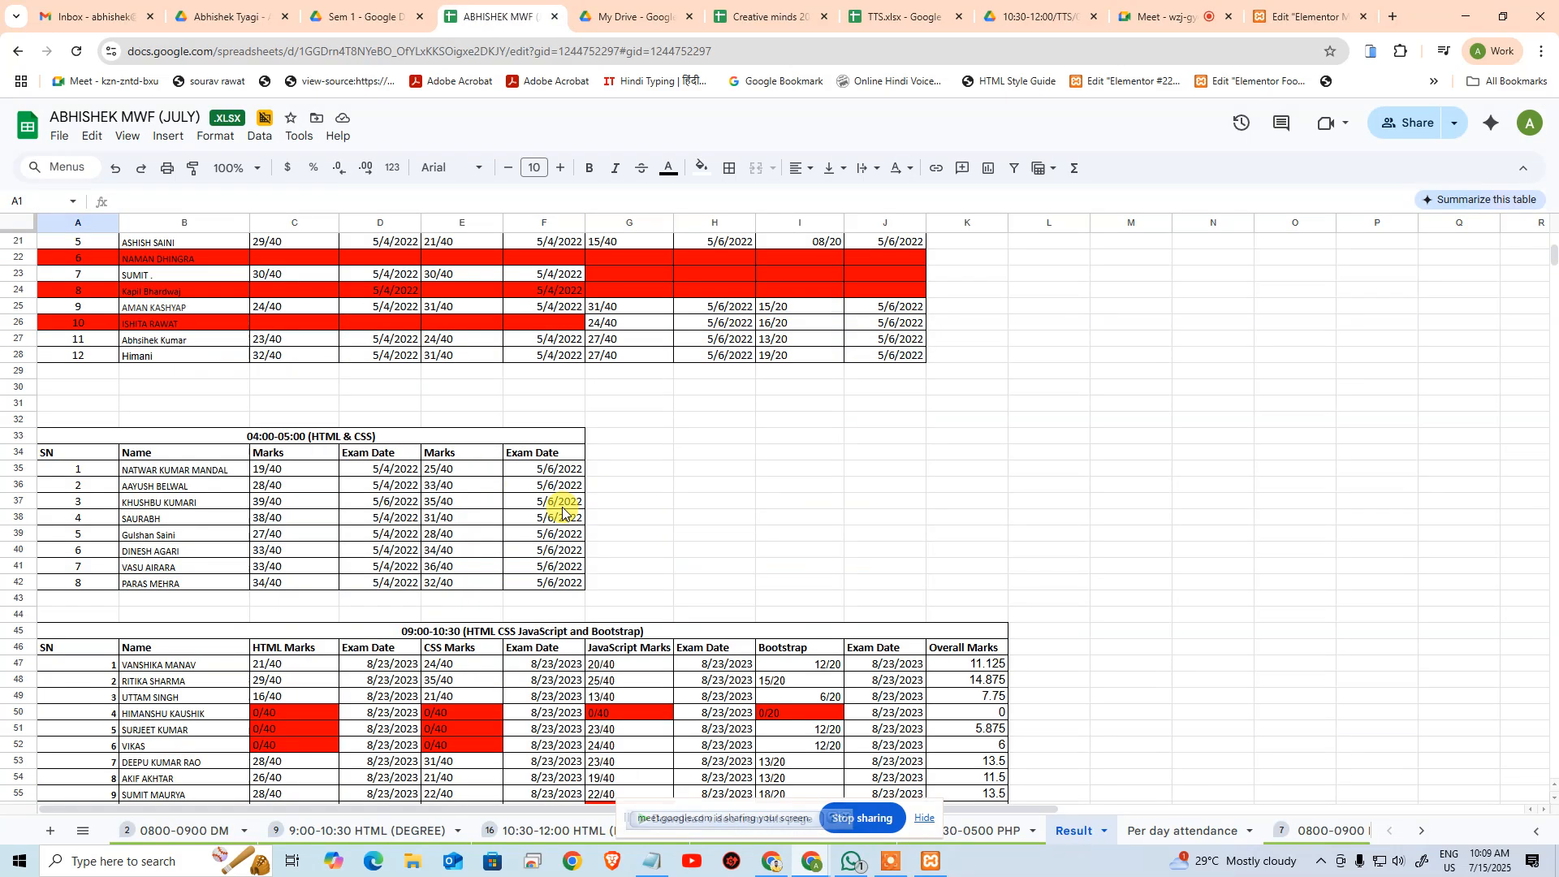
click(181, 830)
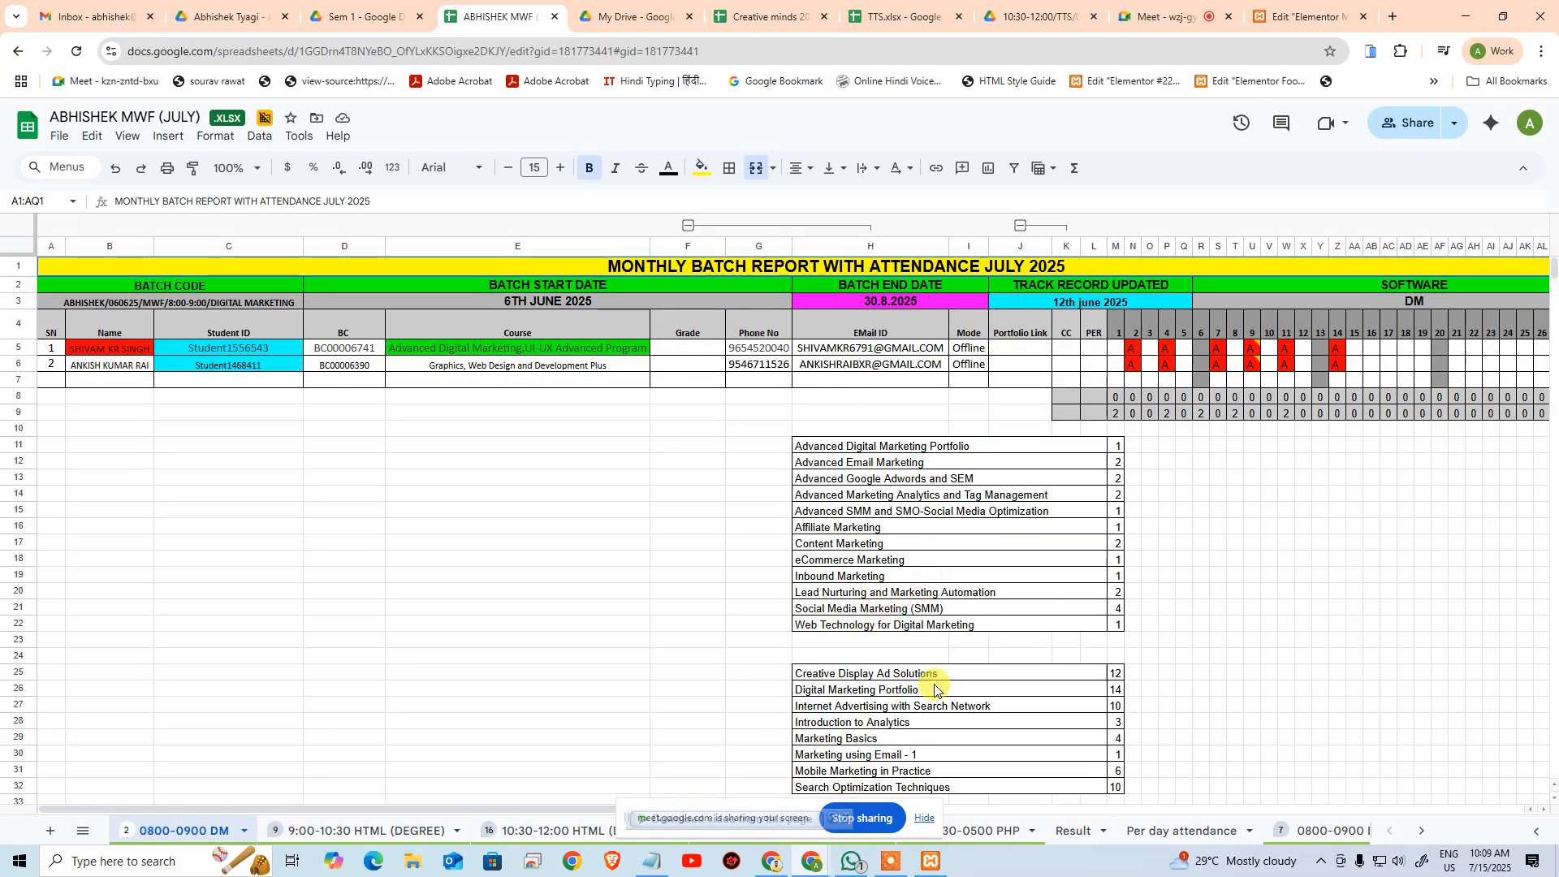
scroll(906, 691, down, 1)
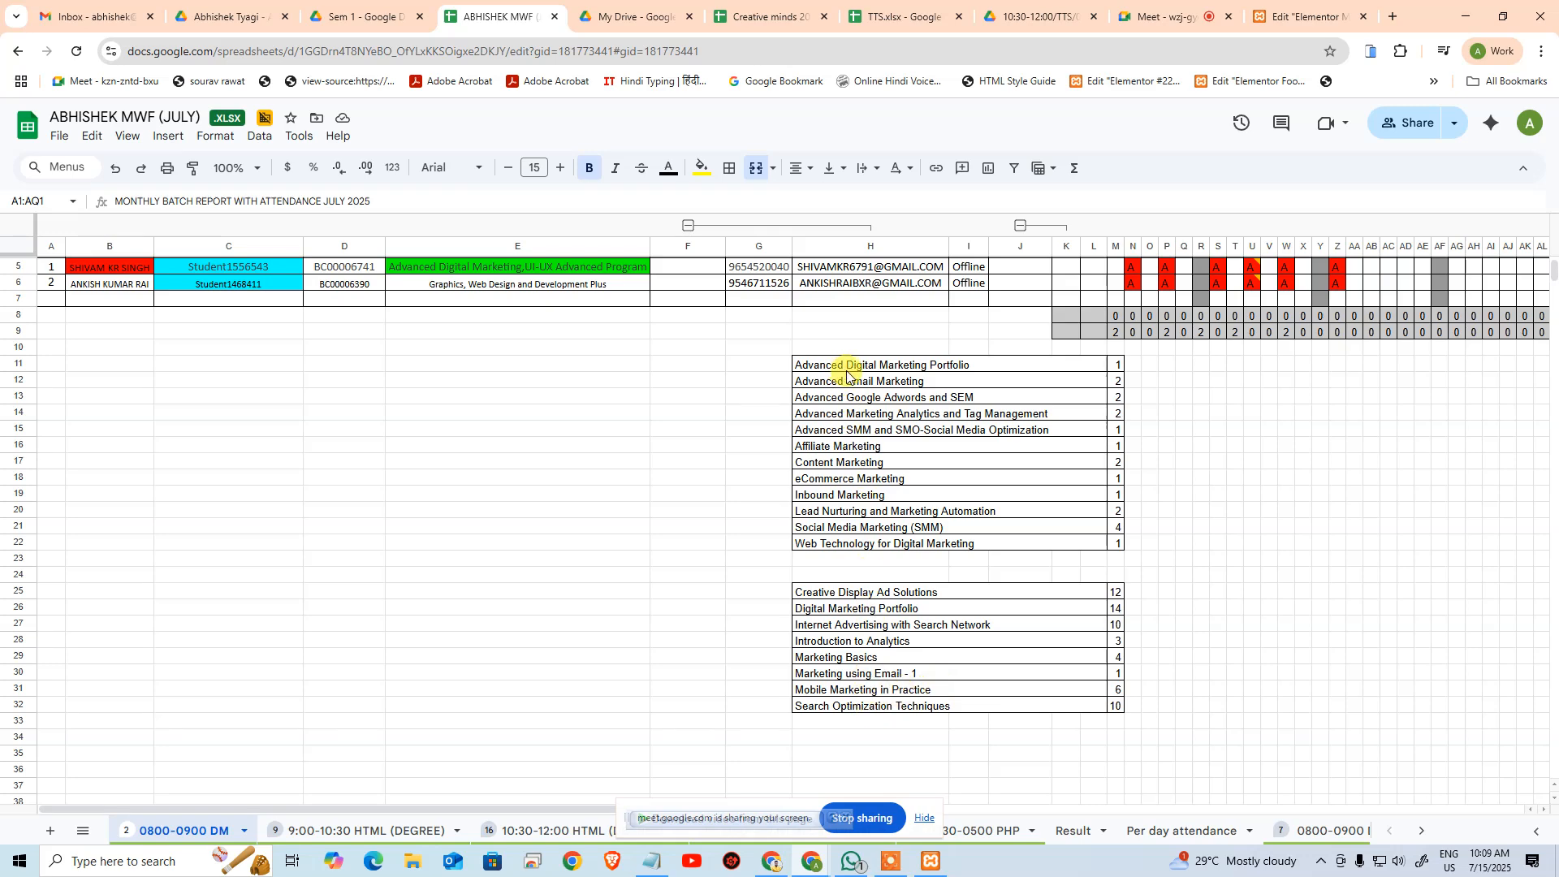
scroll(602, 298, up, 1)
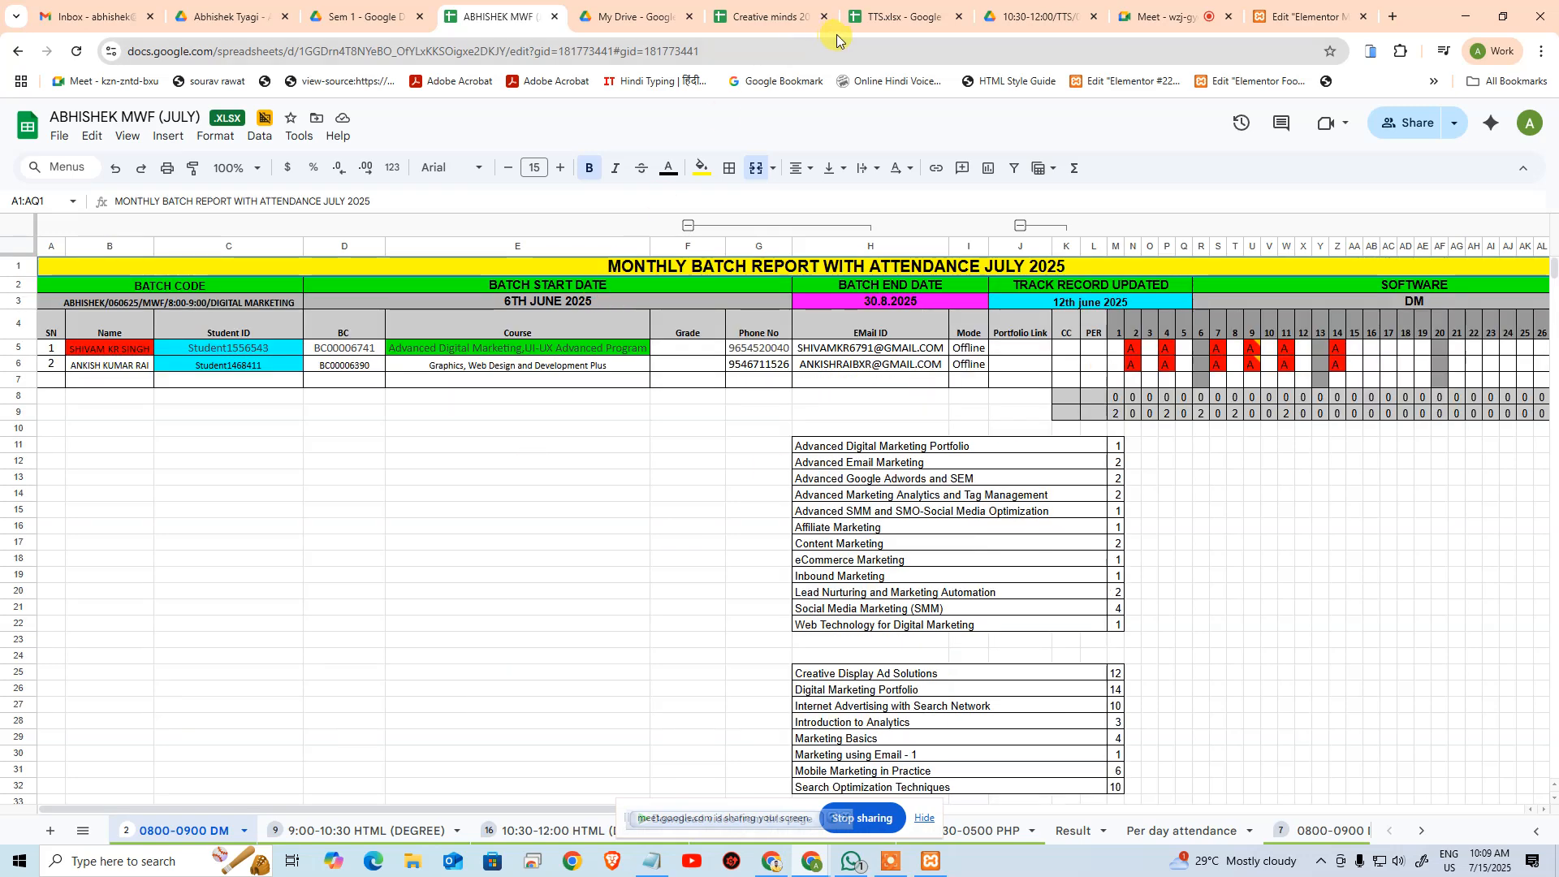
click(897, 17)
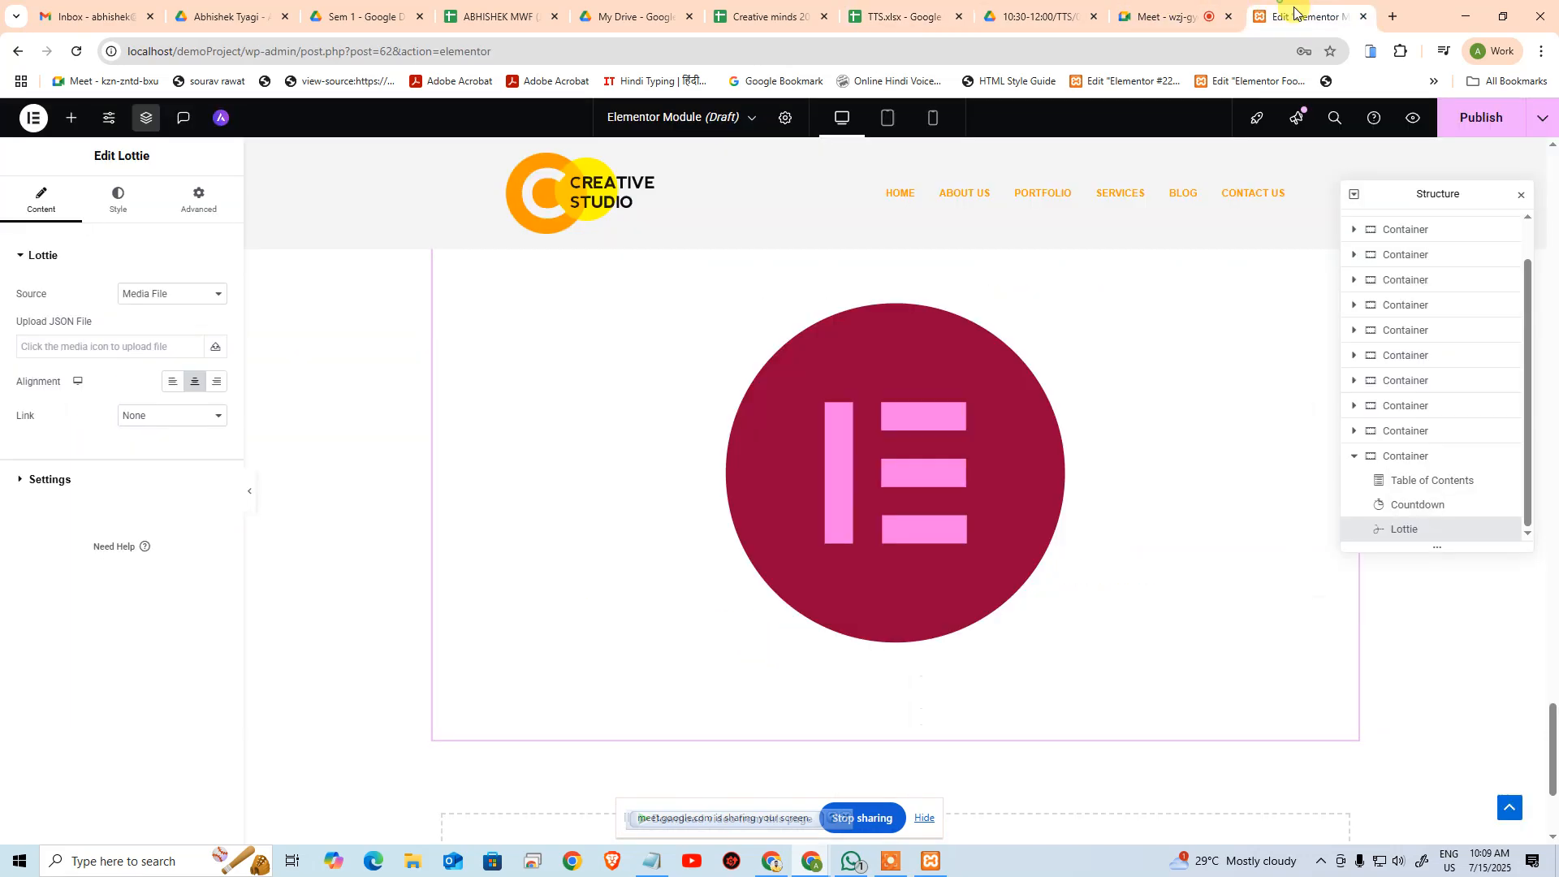
click(1303, 14)
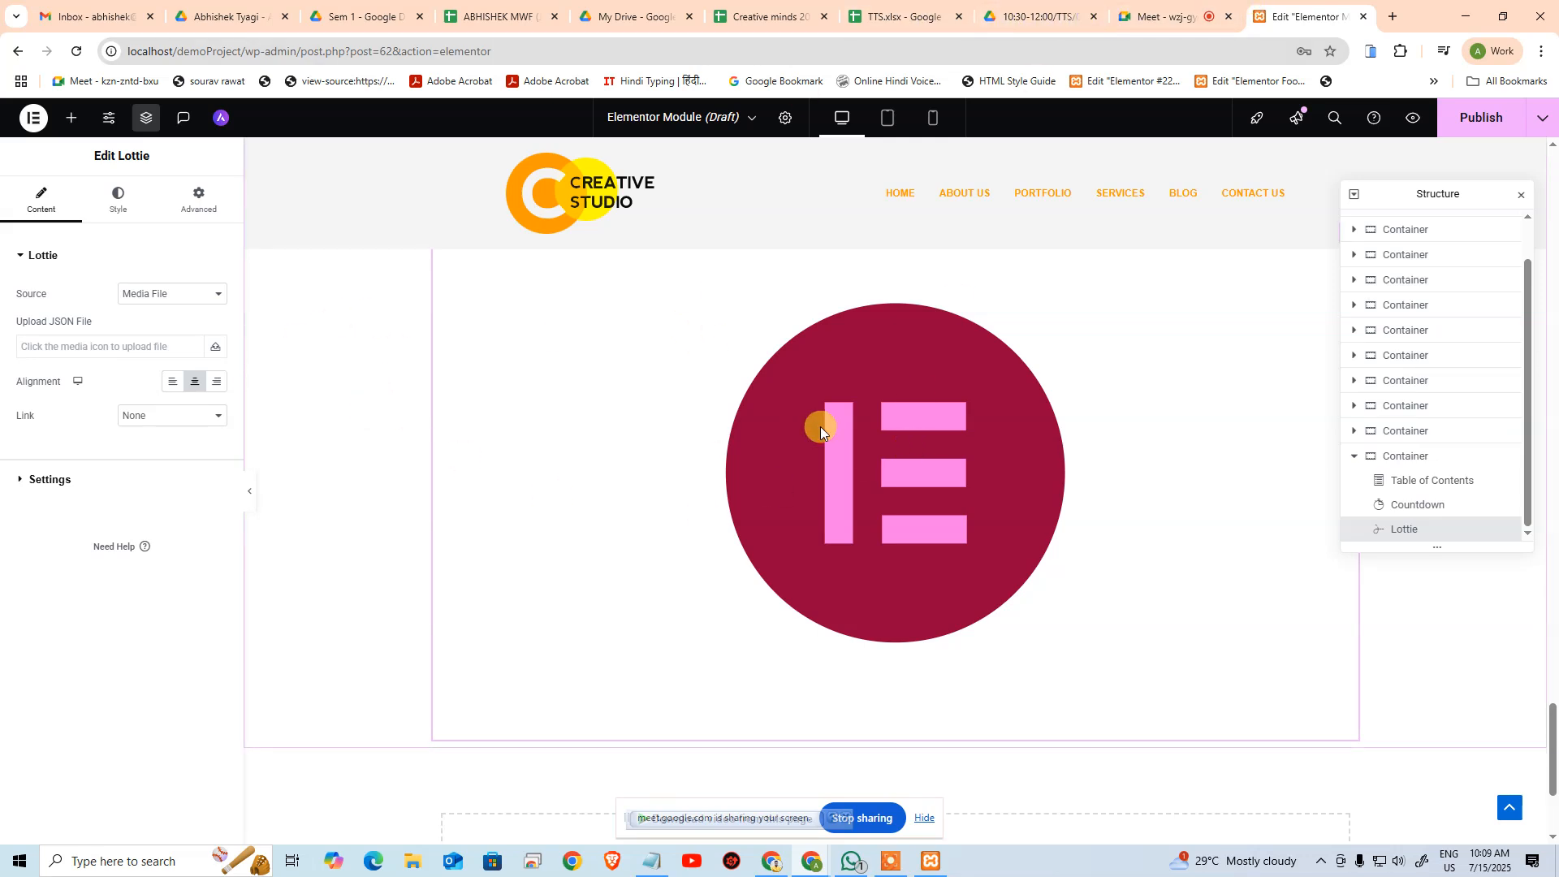
click(96, 345)
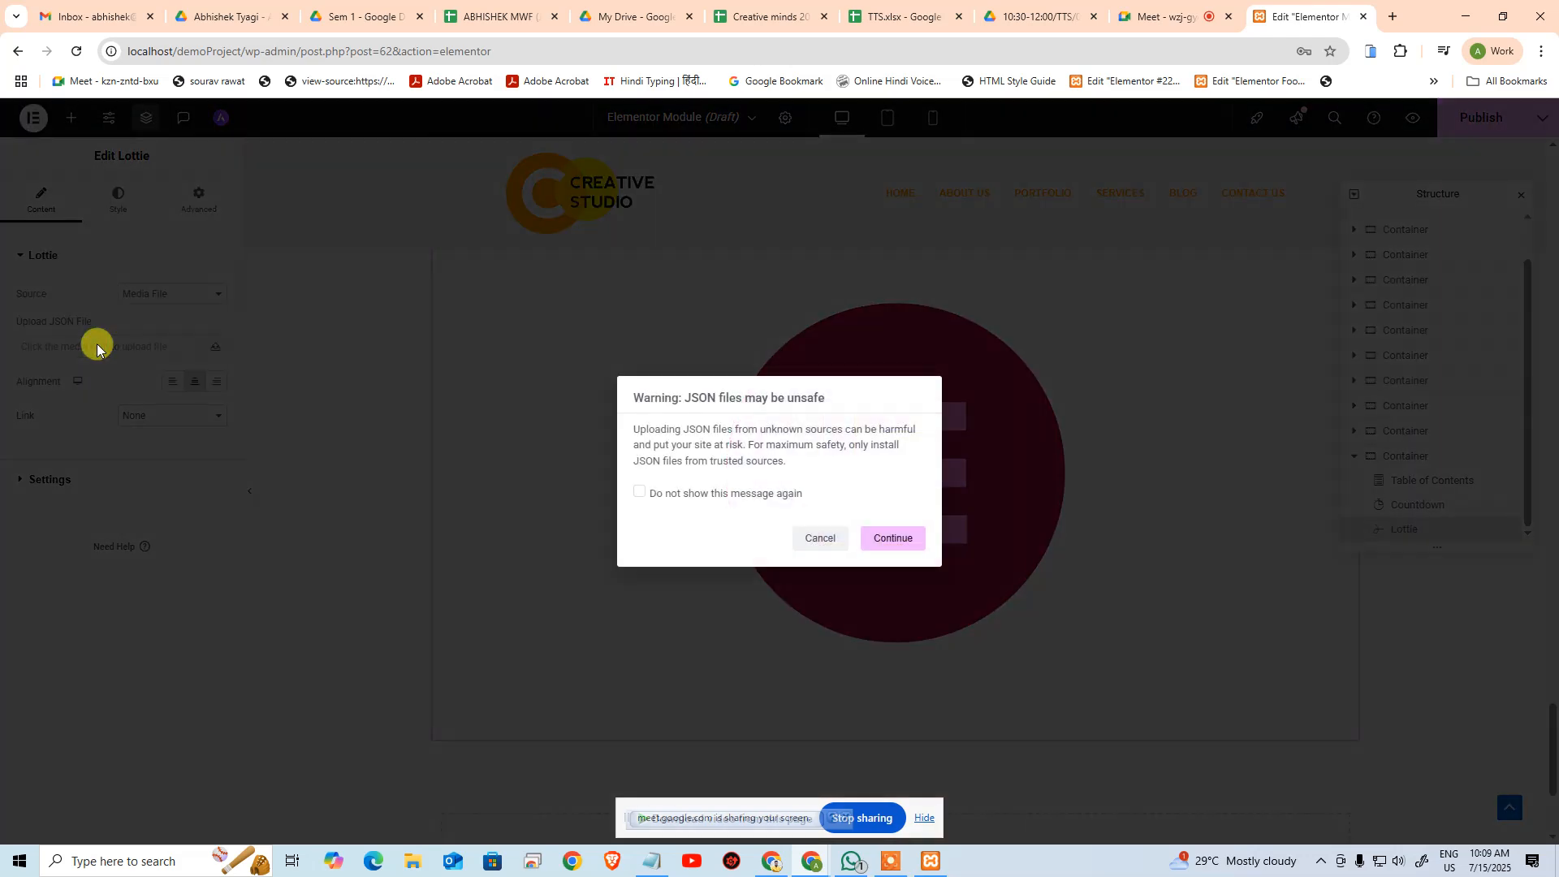
click(807, 551)
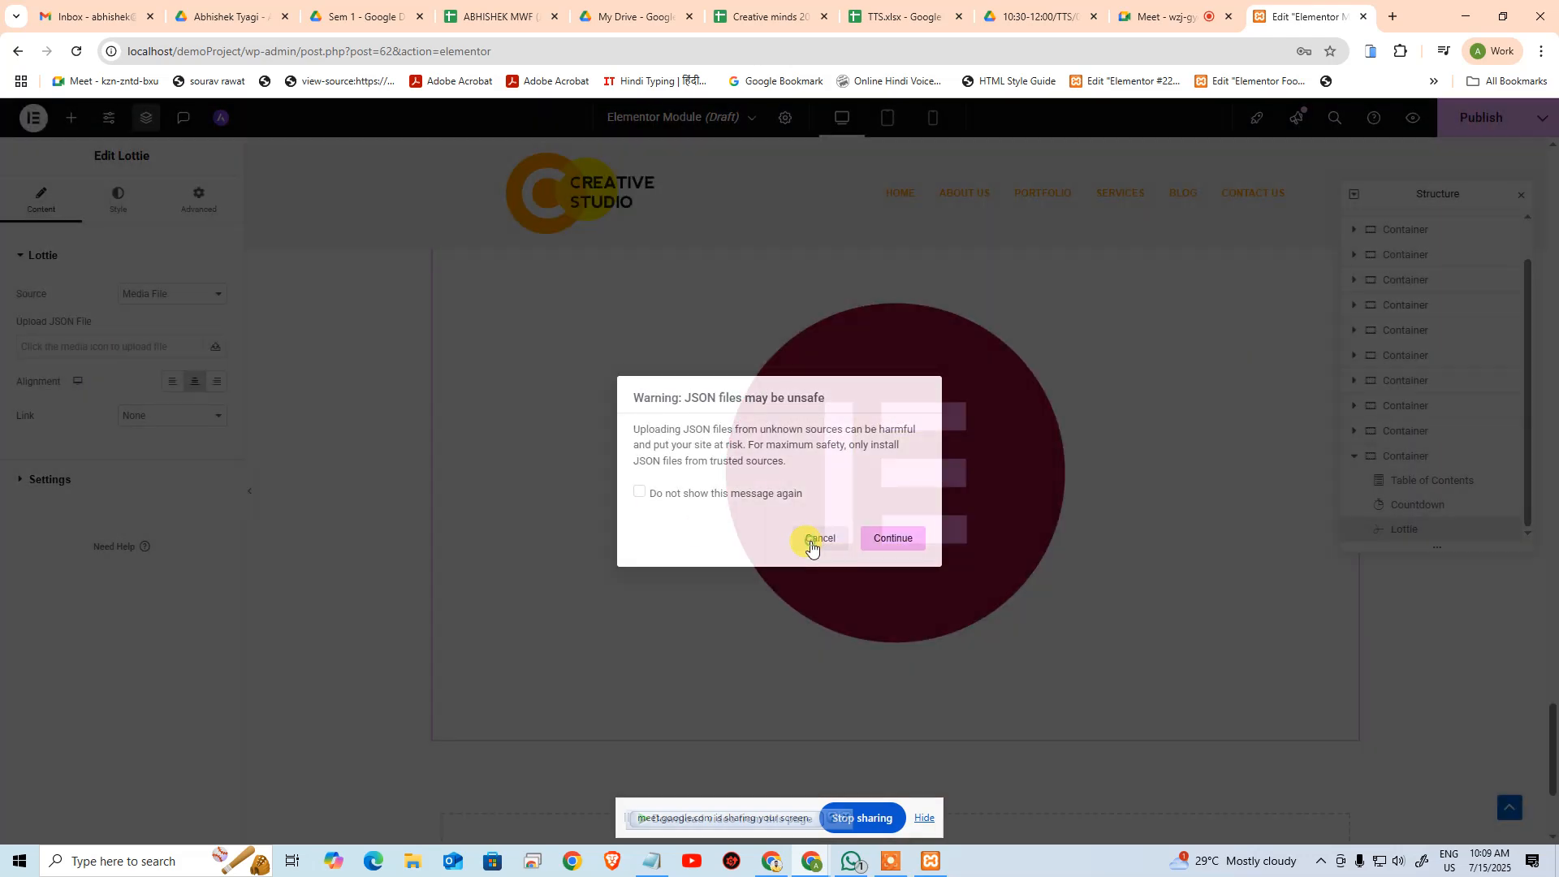
Search the web for lottiefiles in a new browser tab and open the LottieFiles website
click(1393, 17)
text(lott)
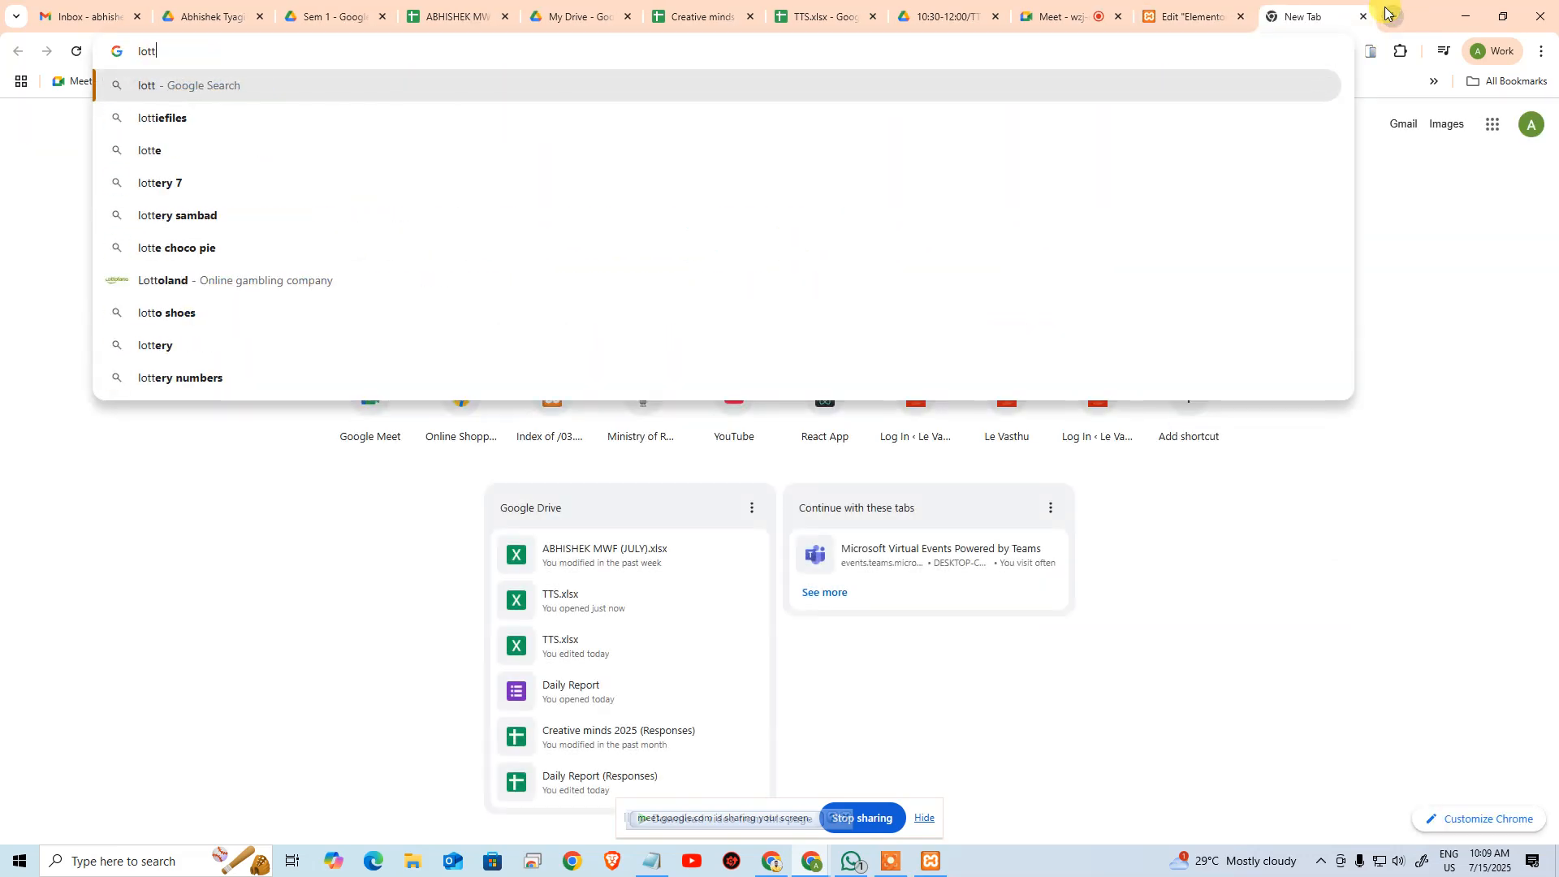
key(Down)
key(Return)
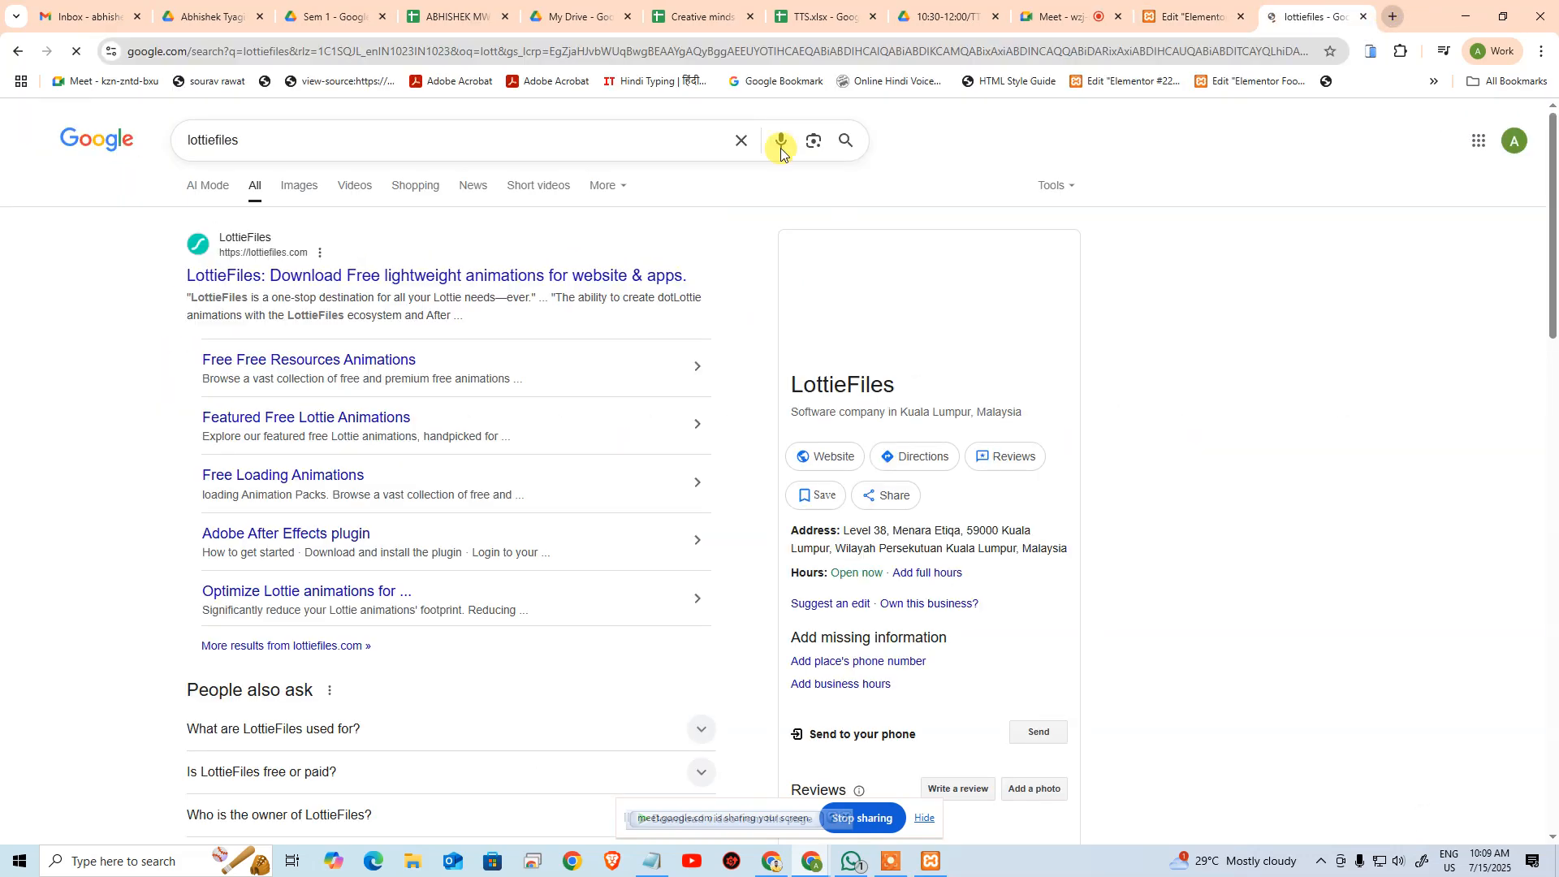
click(408, 276)
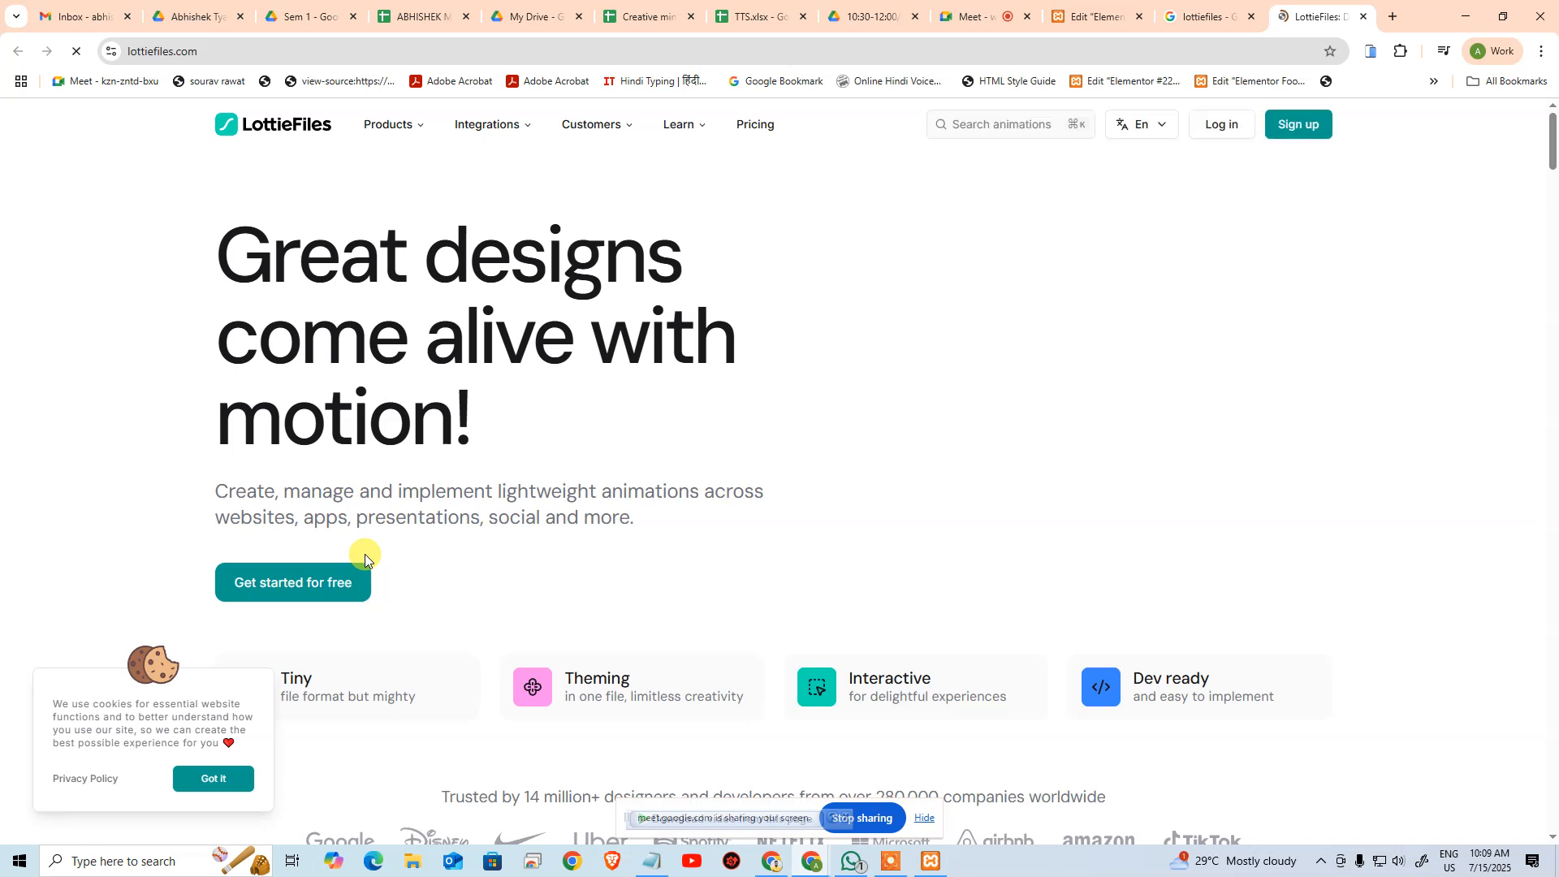
Sign up to LottieFiles with the existing Google account
click(333, 582)
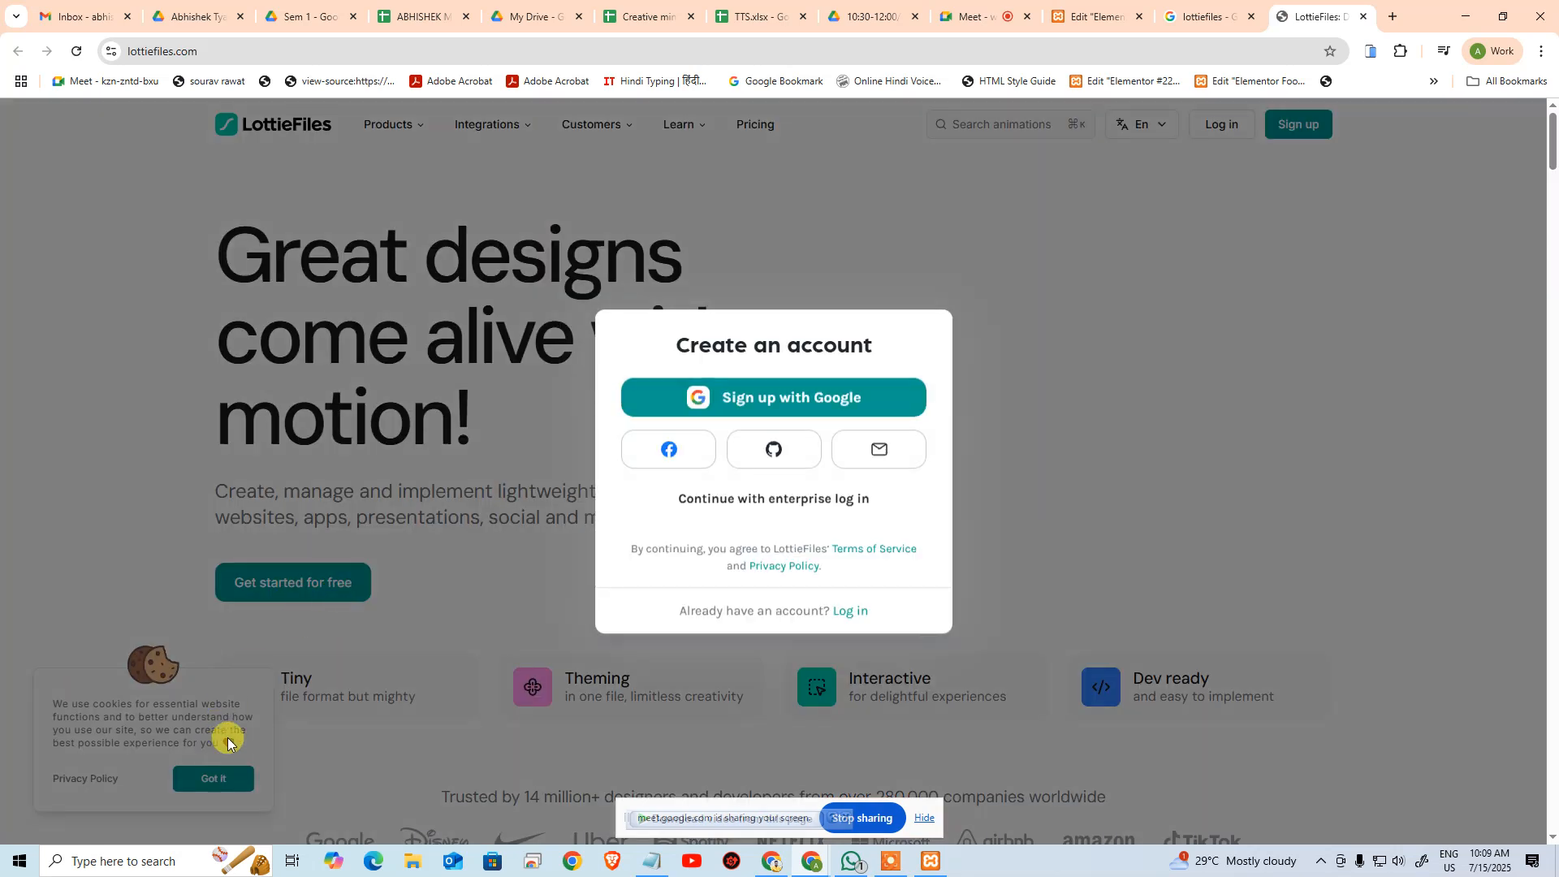
click(721, 406)
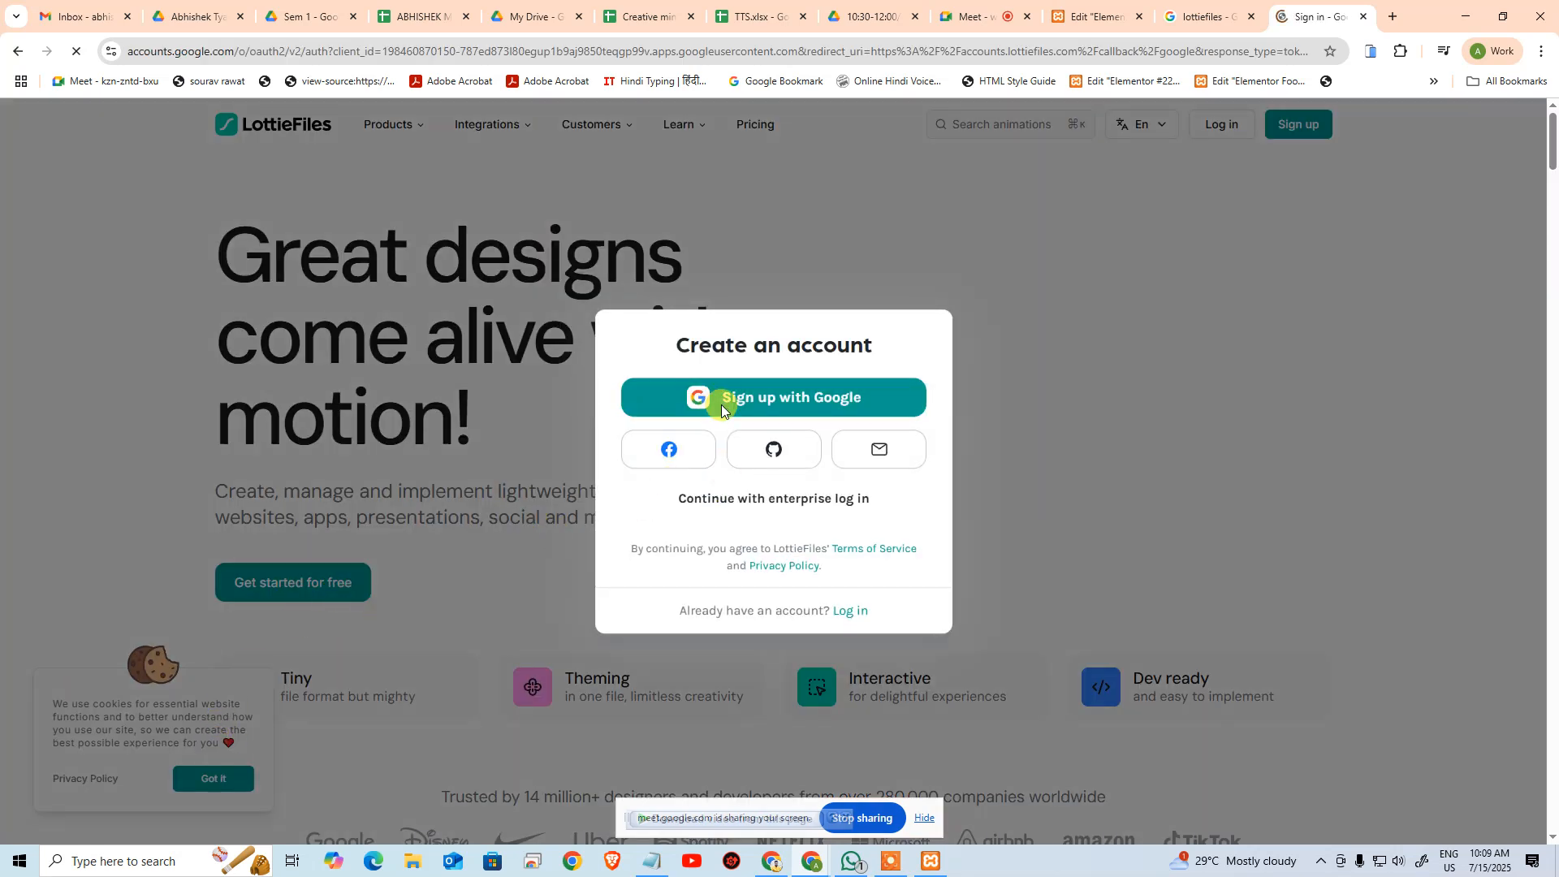
click(867, 391)
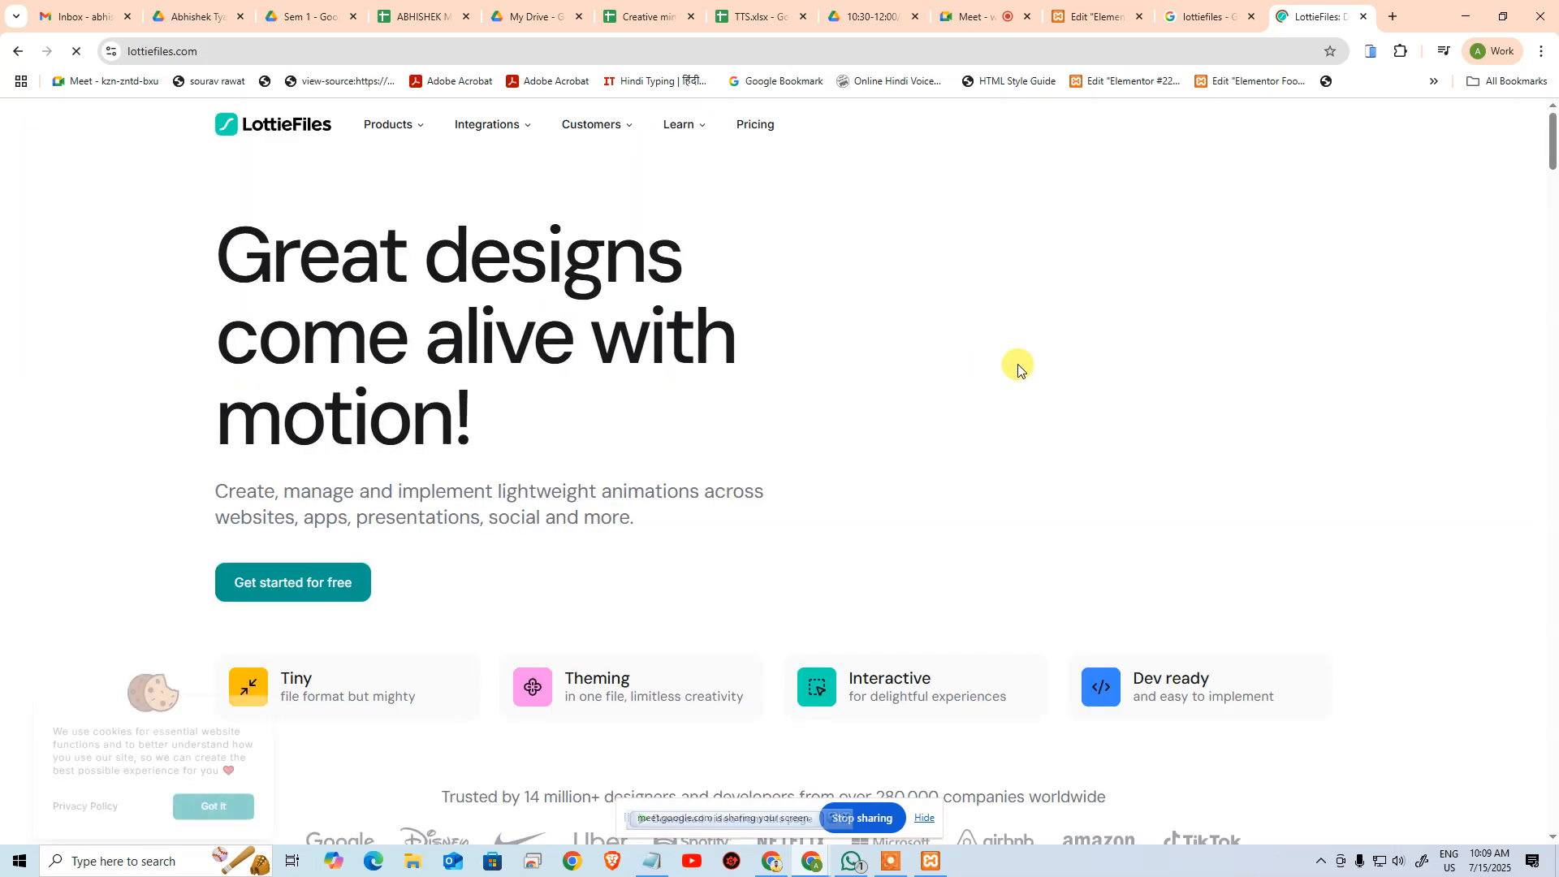
Open the LottieFiles Free Animations collection and browse the featured animations
scroll(1065, 415, down, 7)
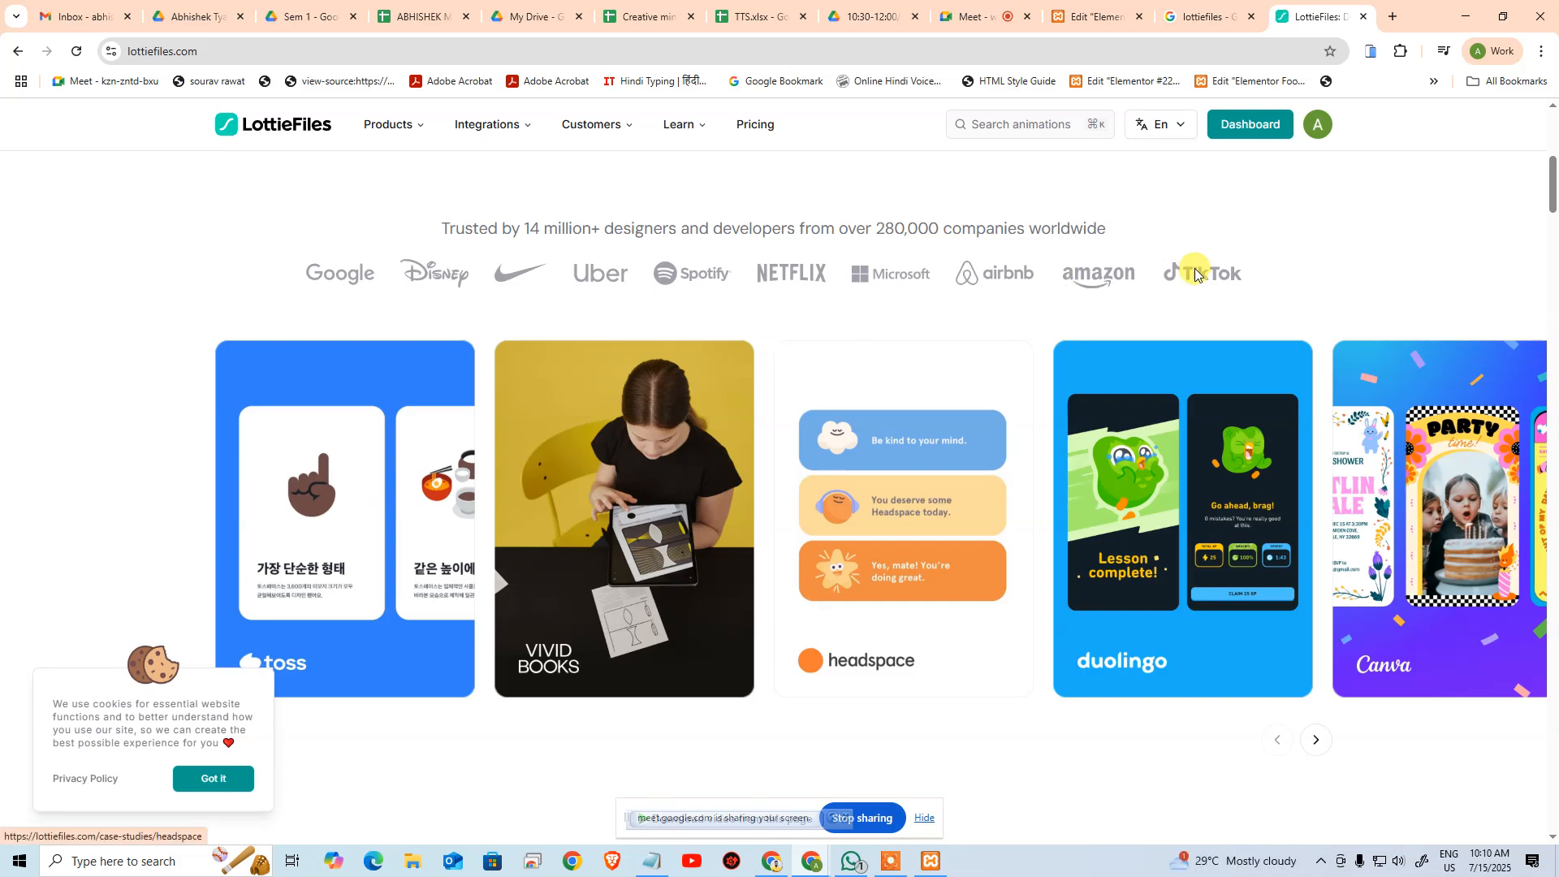
mouse_move(651, 142)
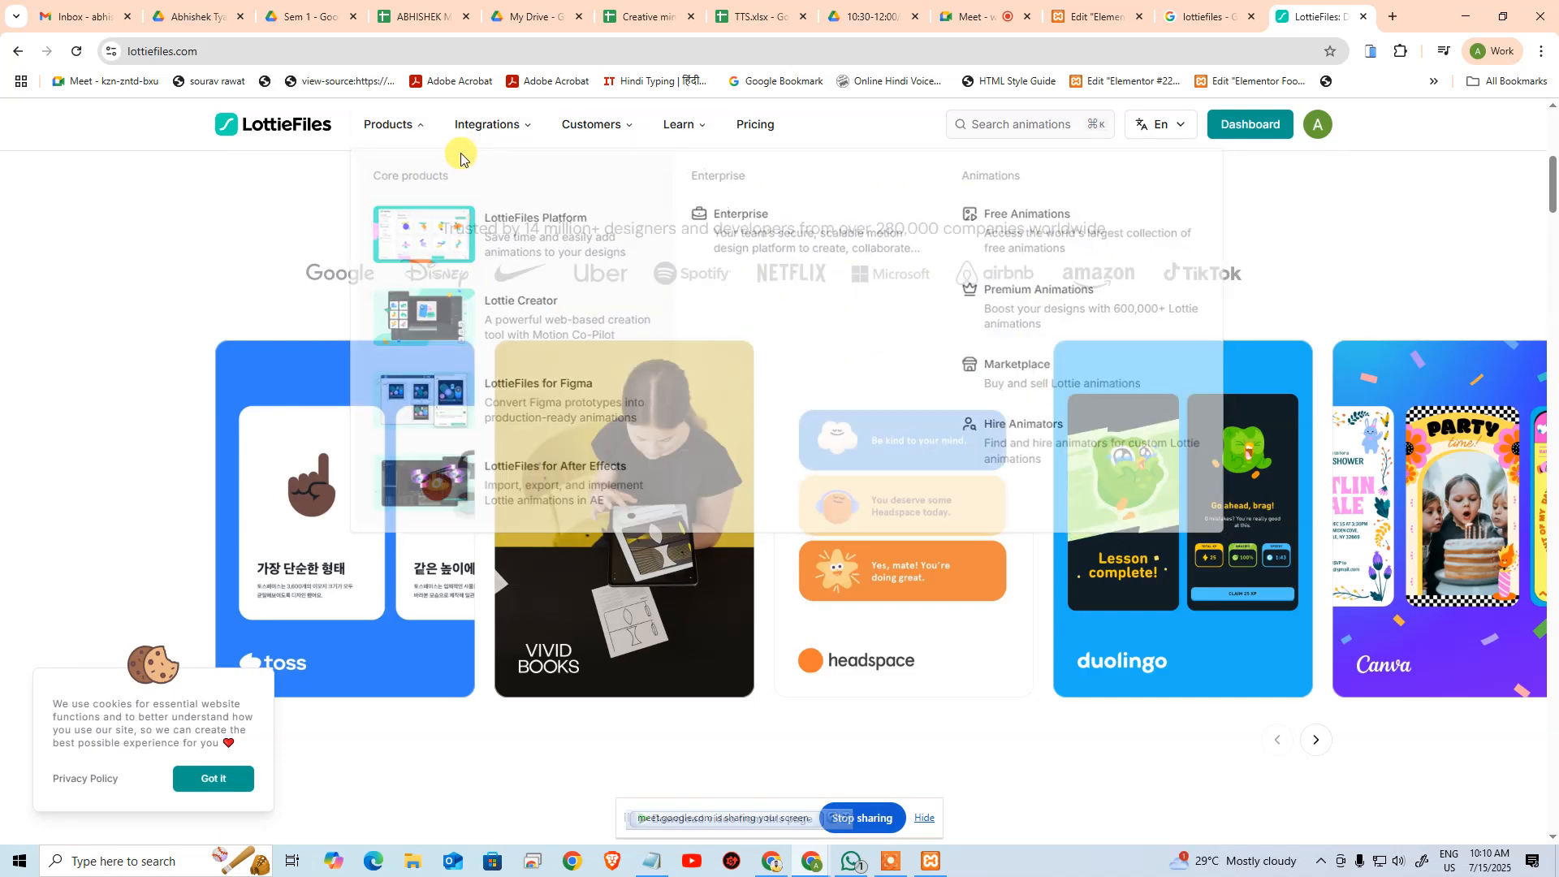
mouse_move(383, 126)
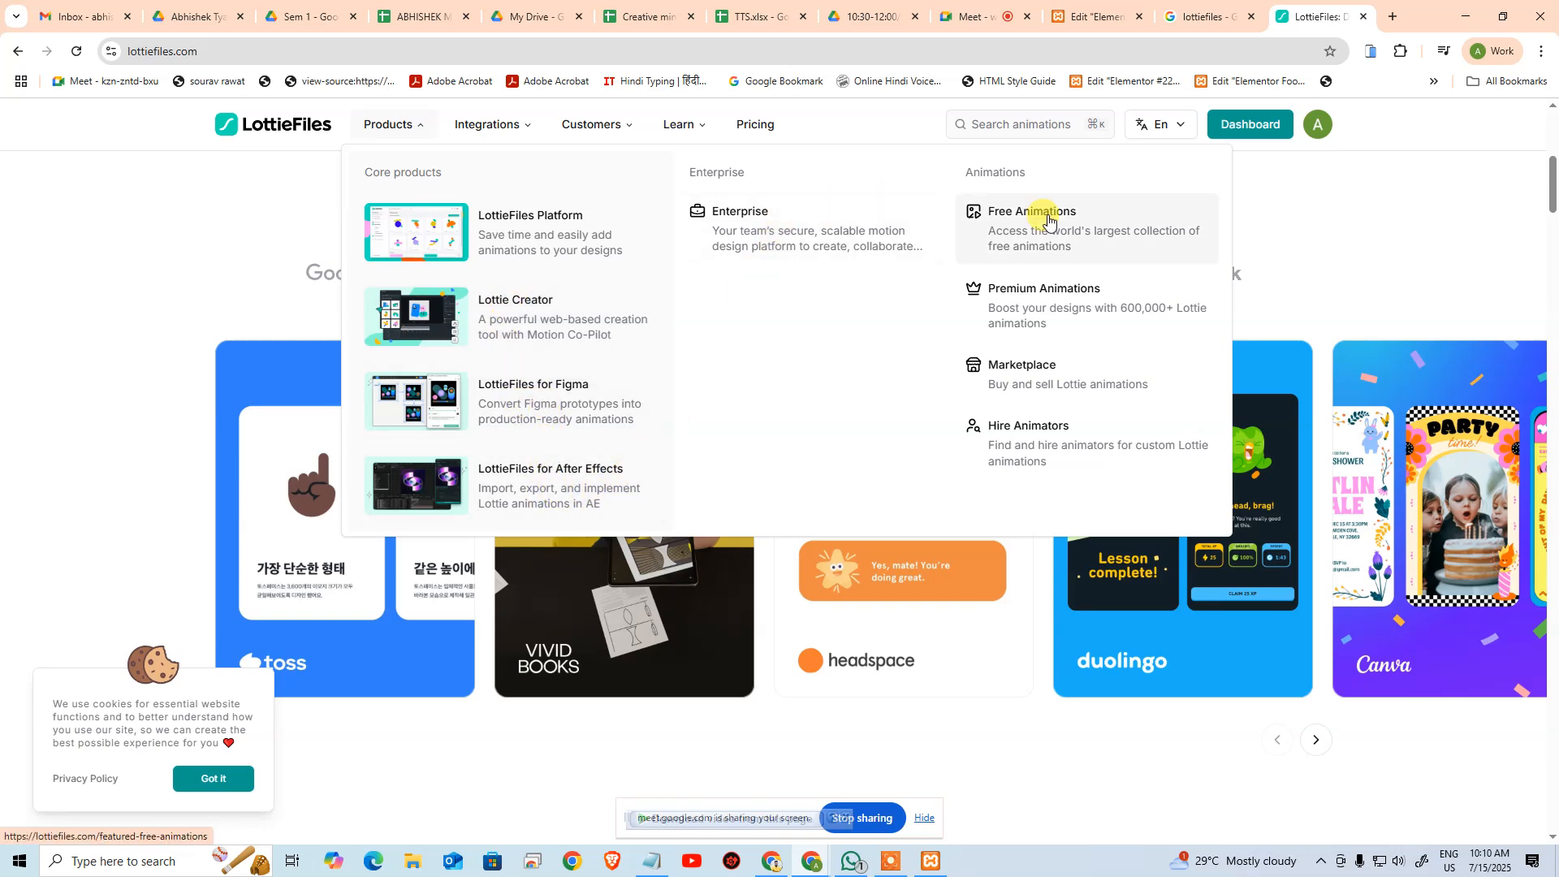
click(1166, 244)
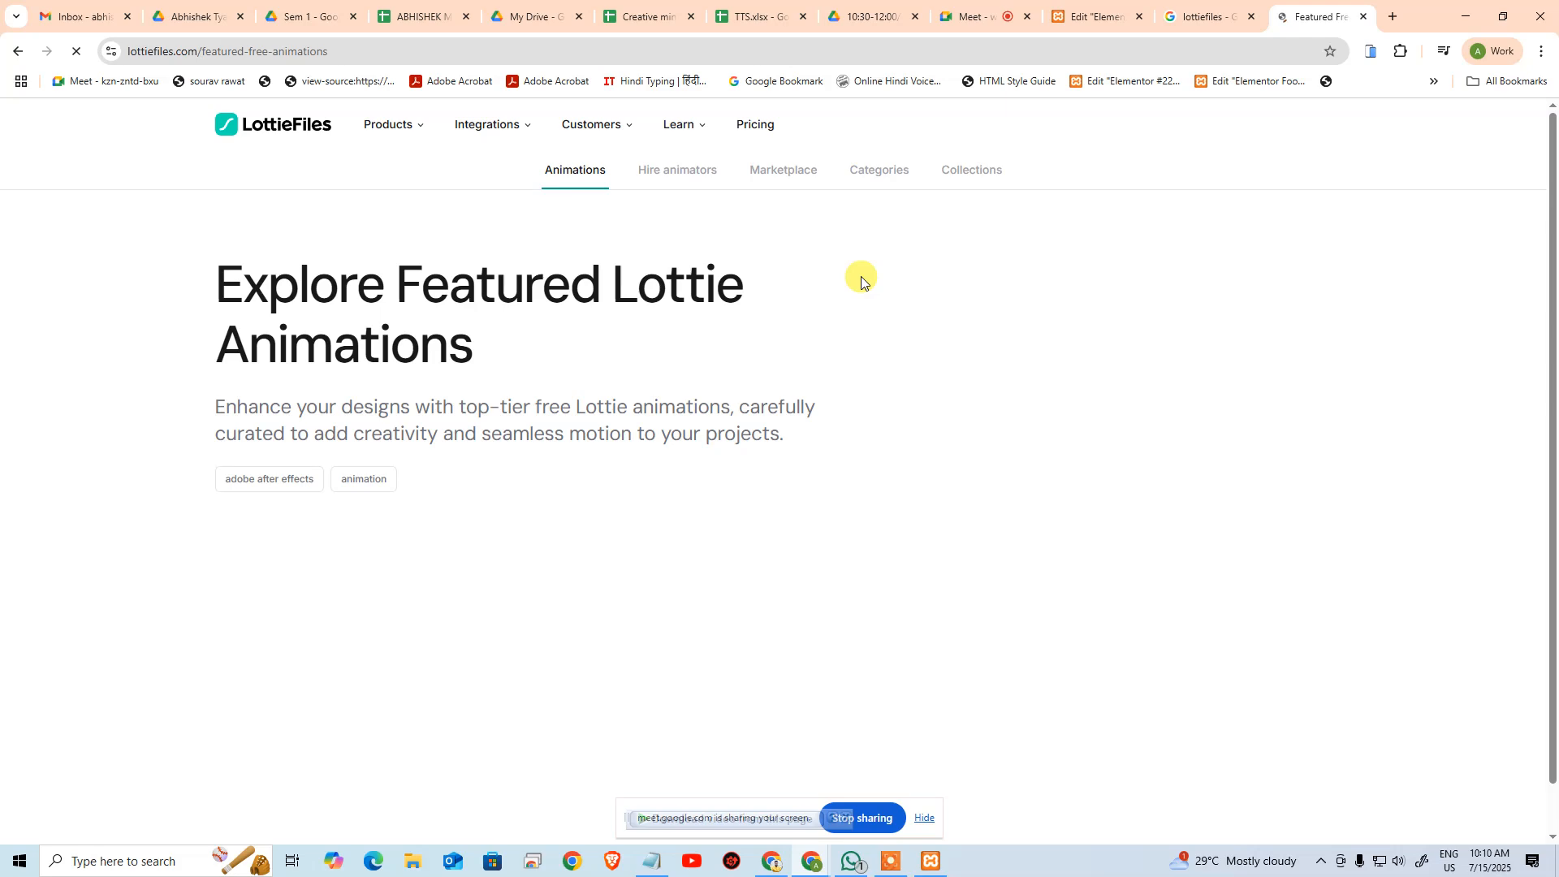
scroll(615, 512, down, 5)
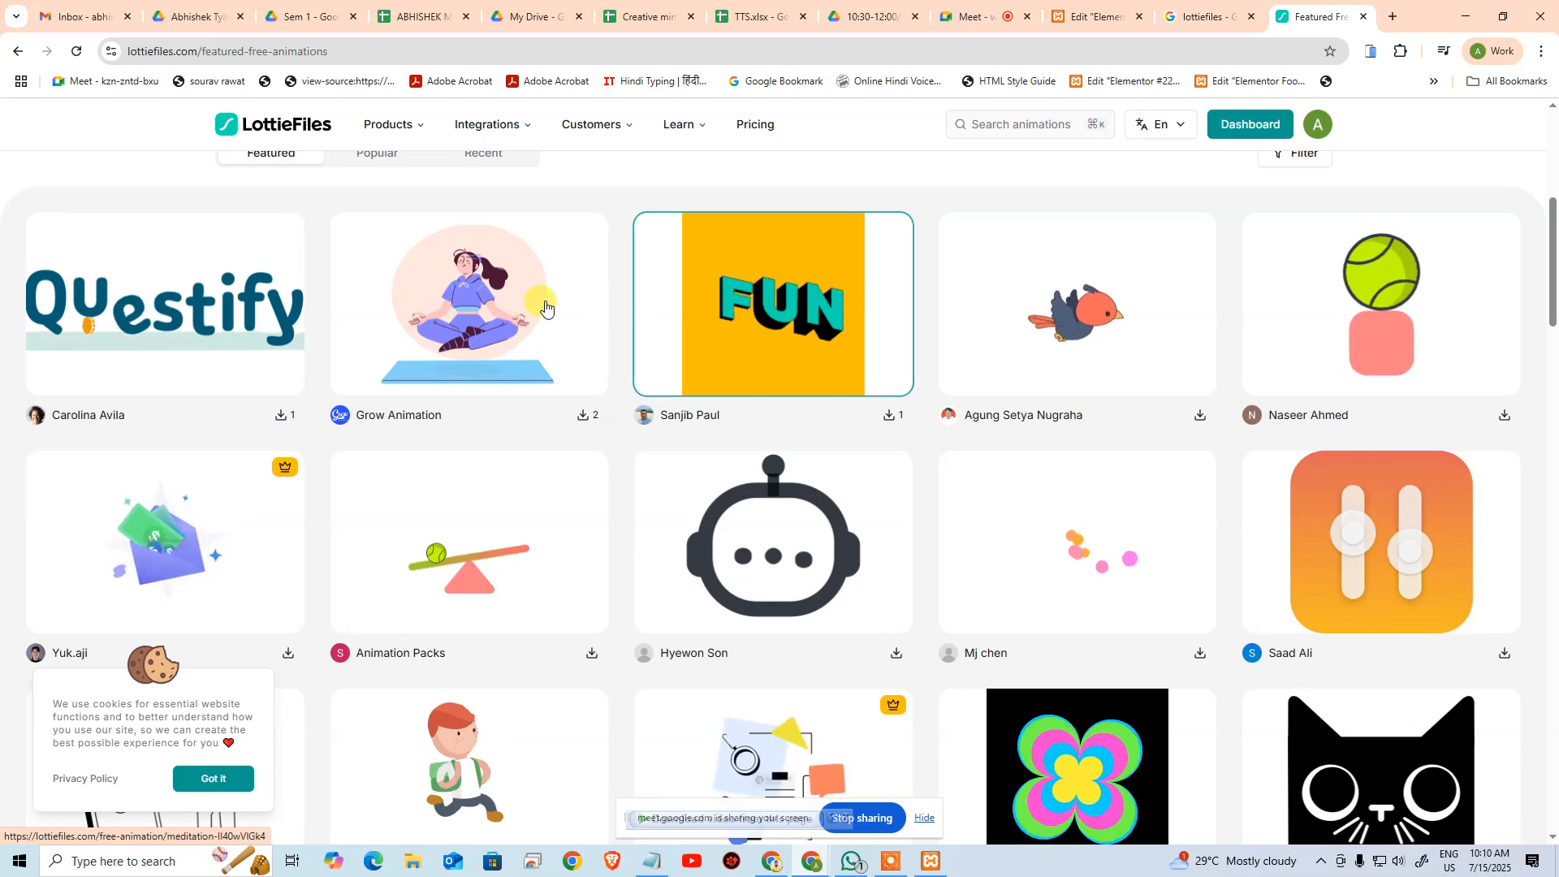
Open the Free Meditation Animation by Grow Animation and save it to My Drafts for download
click(509, 328)
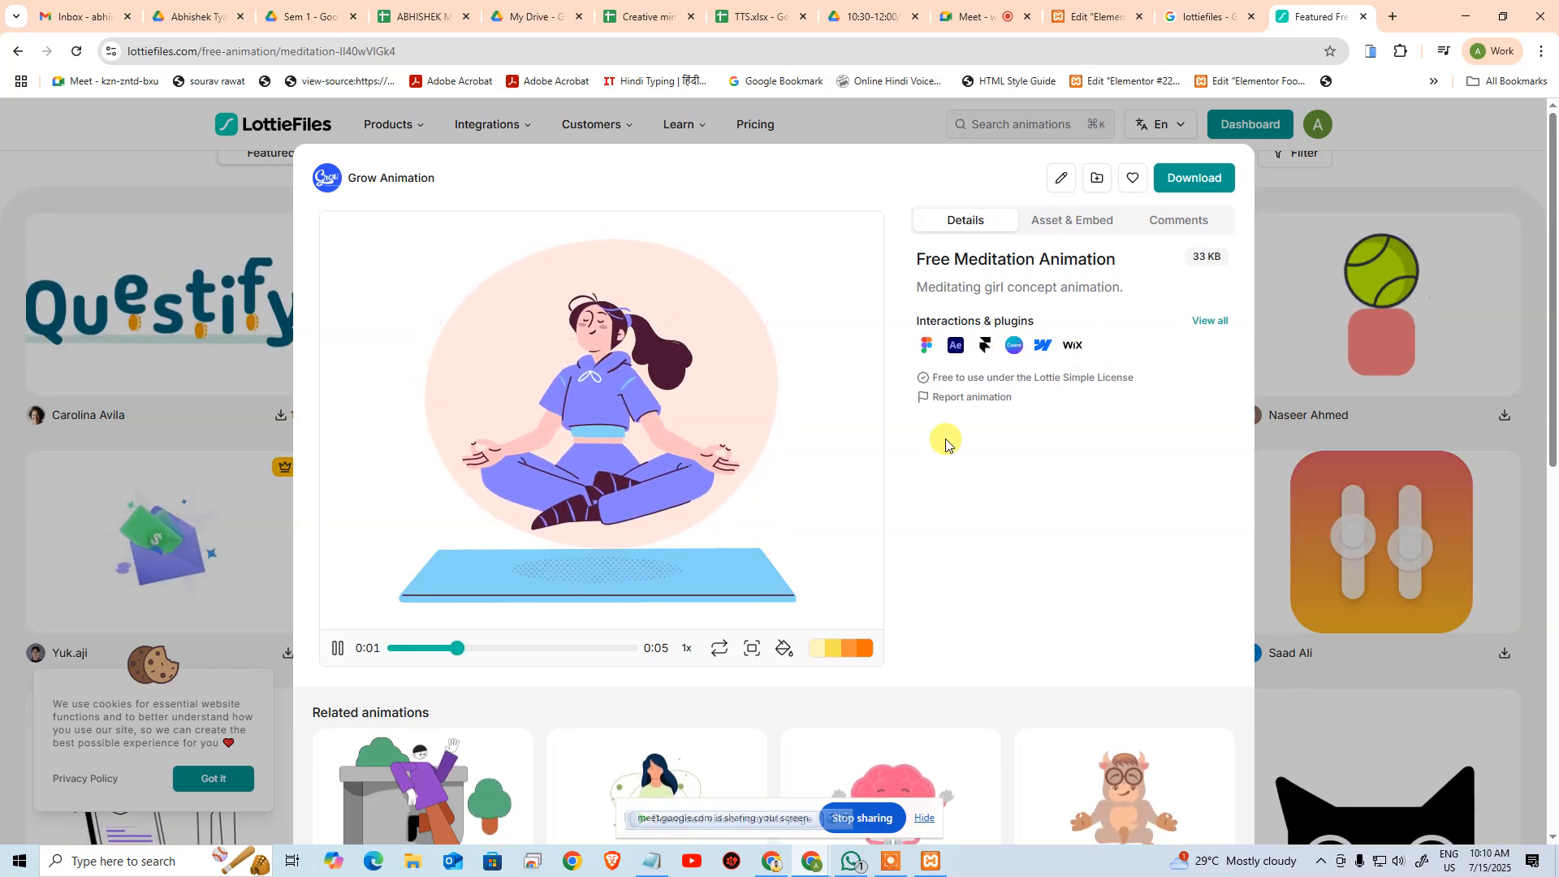
scroll(940, 447, down, 5)
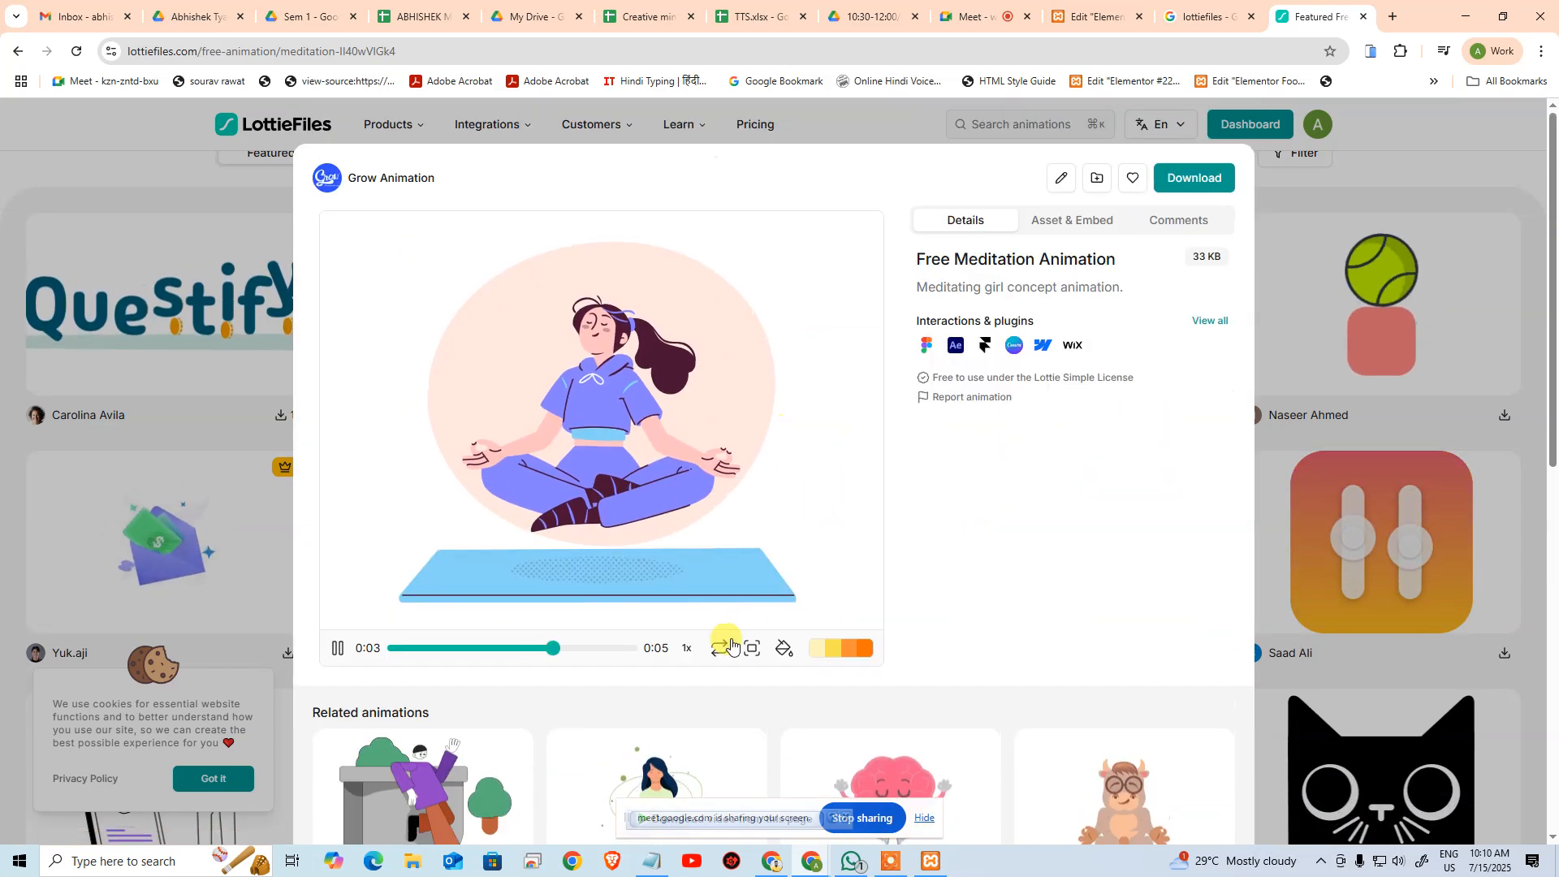
click(1197, 183)
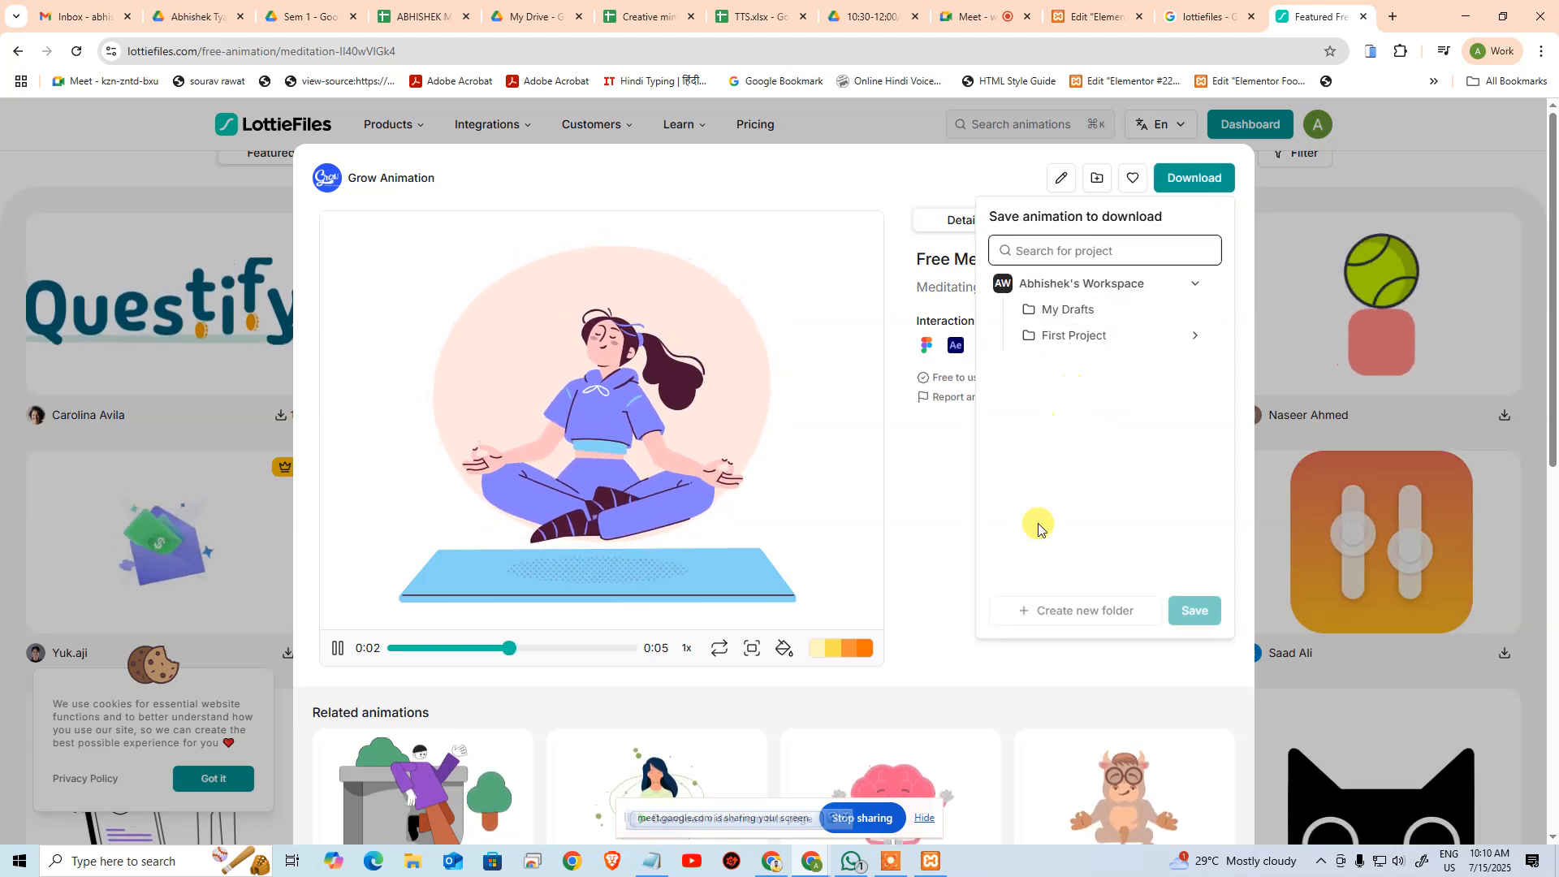
click(1071, 313)
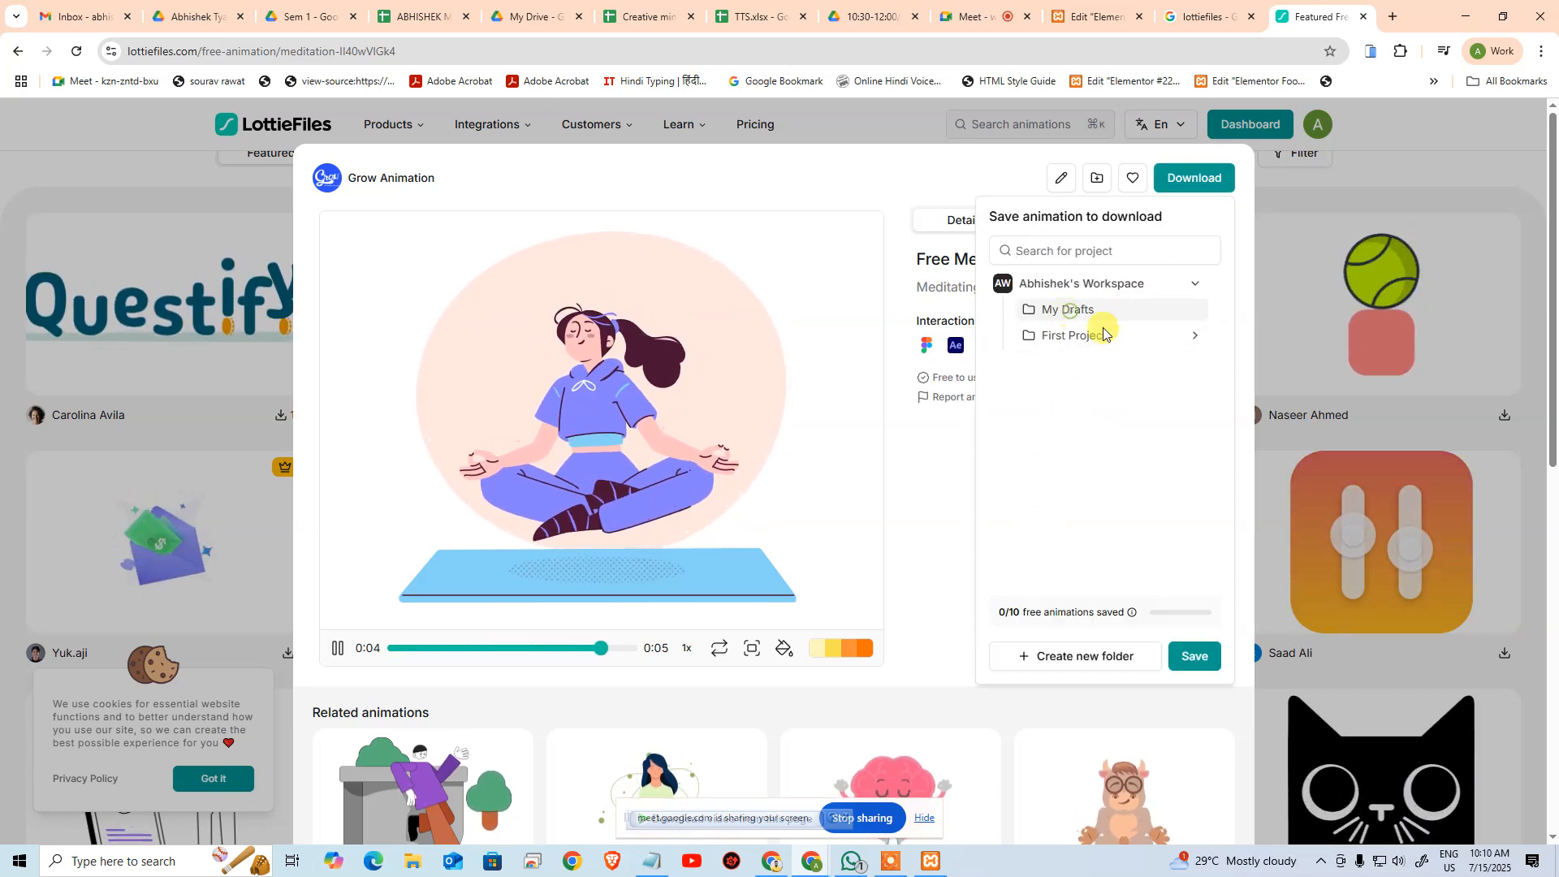
click(1195, 656)
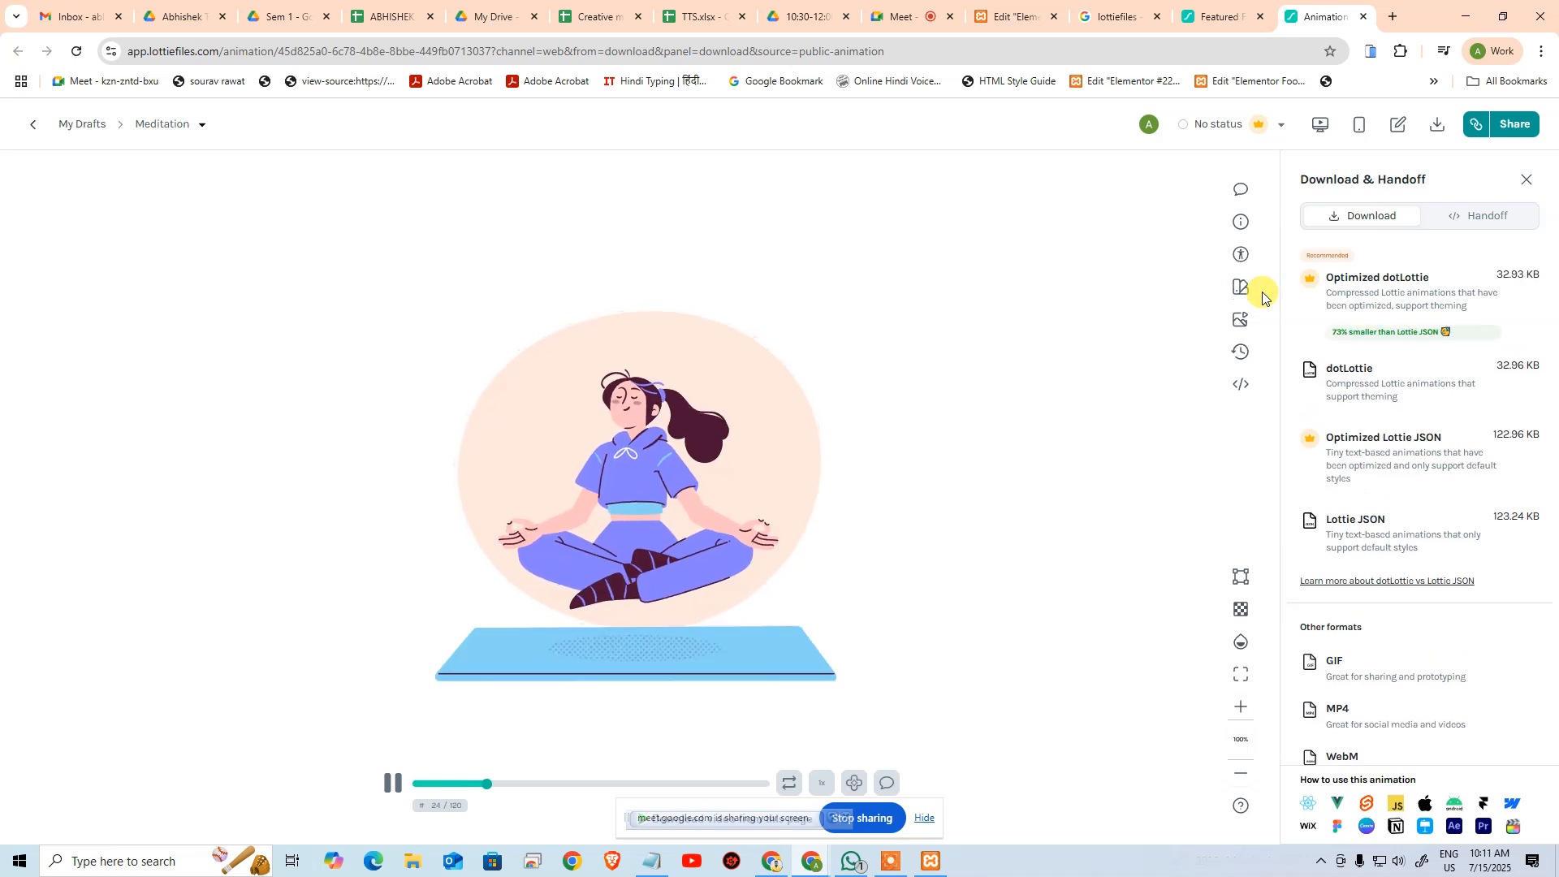
Download the Meditation animation in the Lottie JSON format
mouse_move(1441, 275)
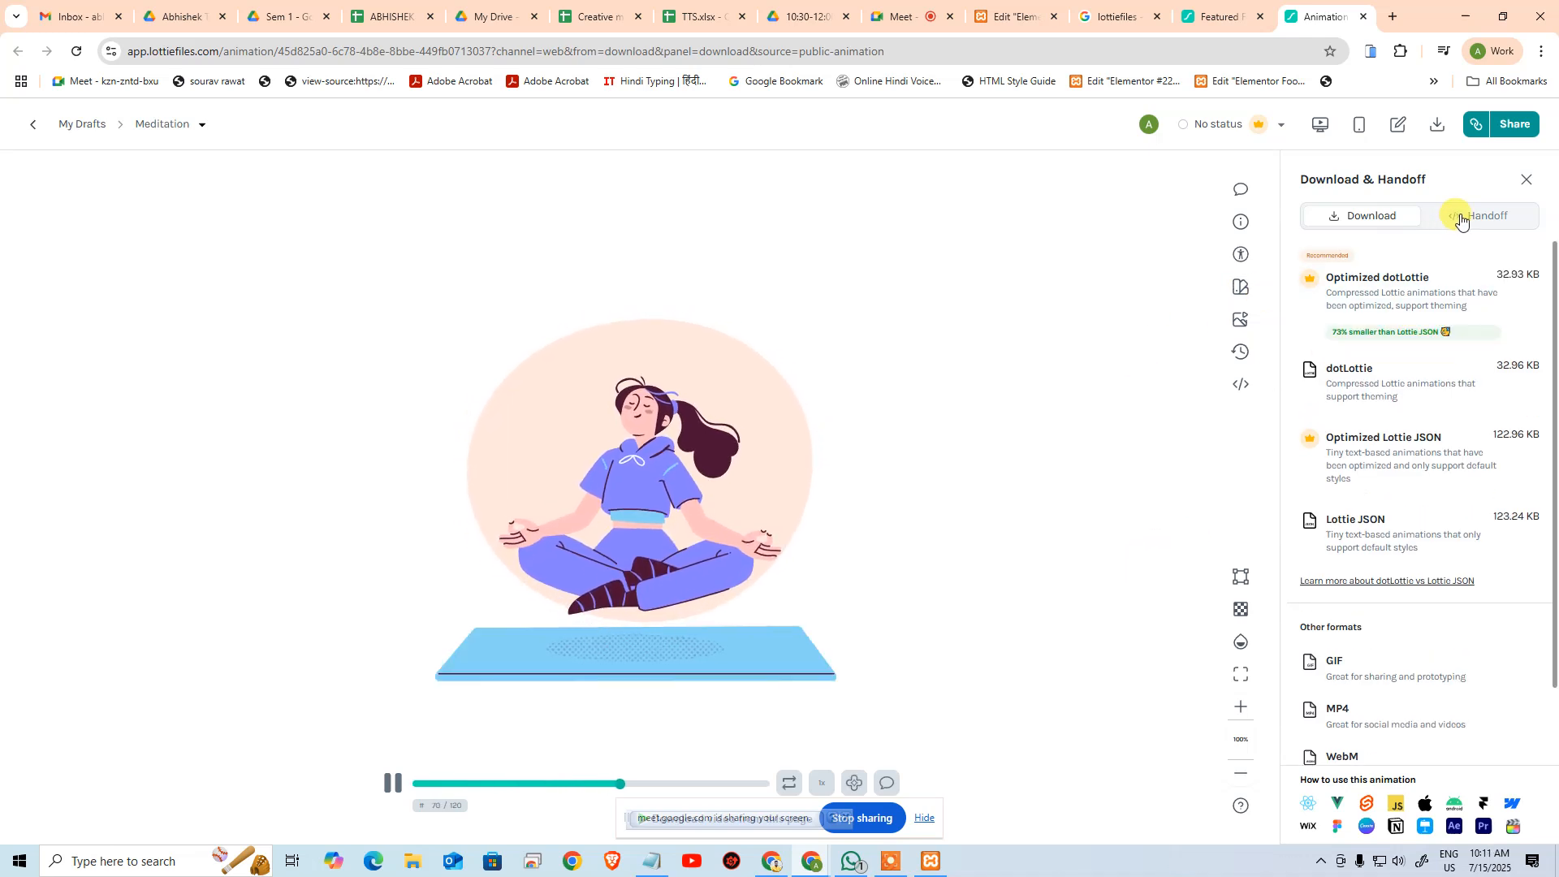
scroll(1378, 561, down, 1)
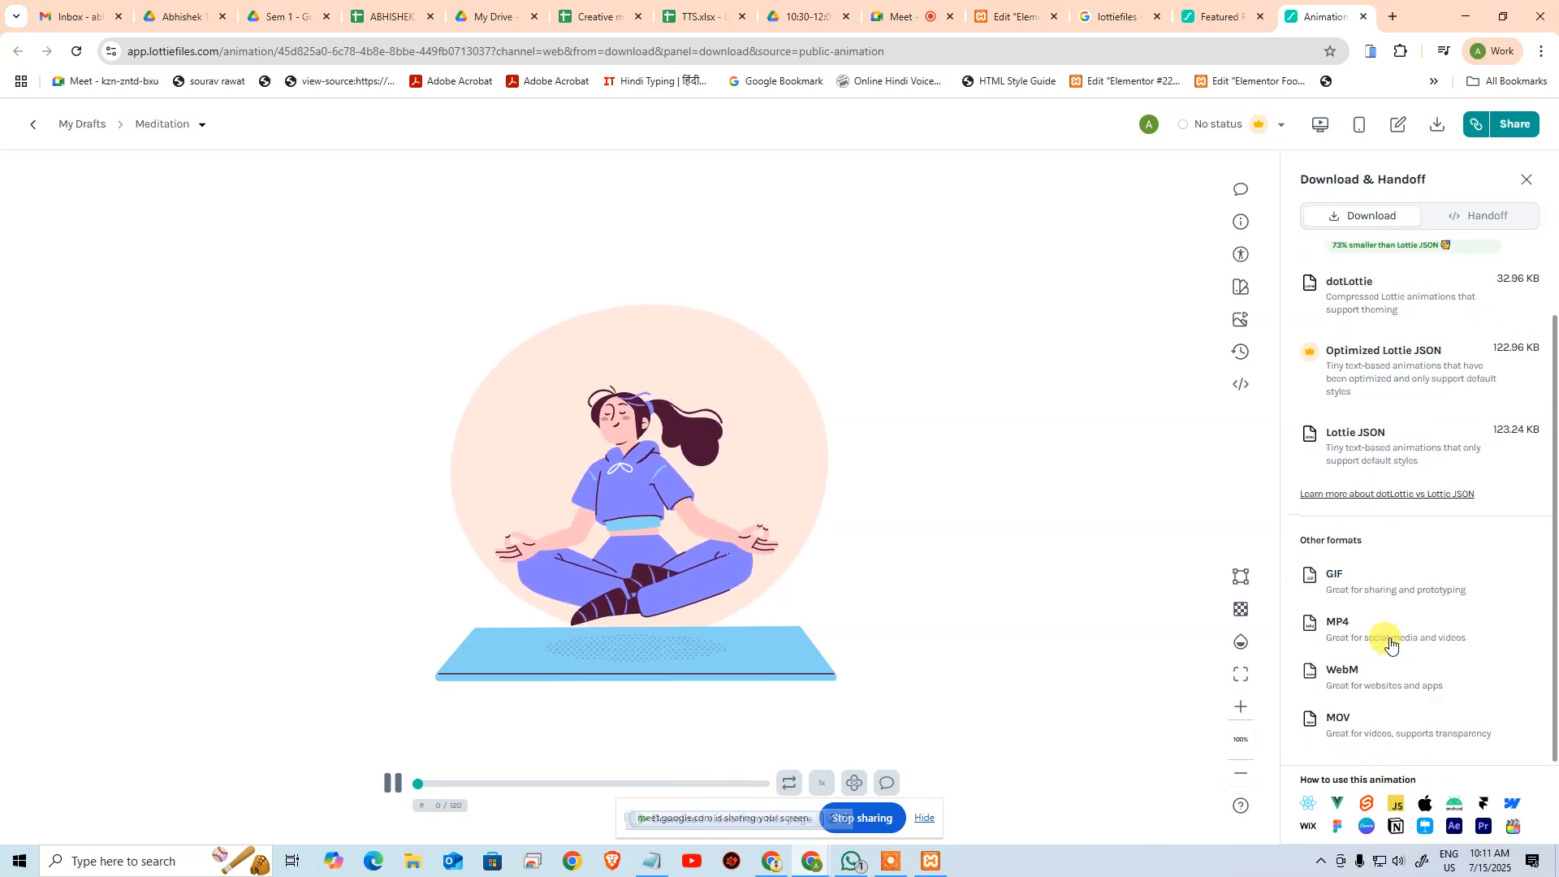
scroll(1386, 641, up, 1)
mouse_move(1397, 522)
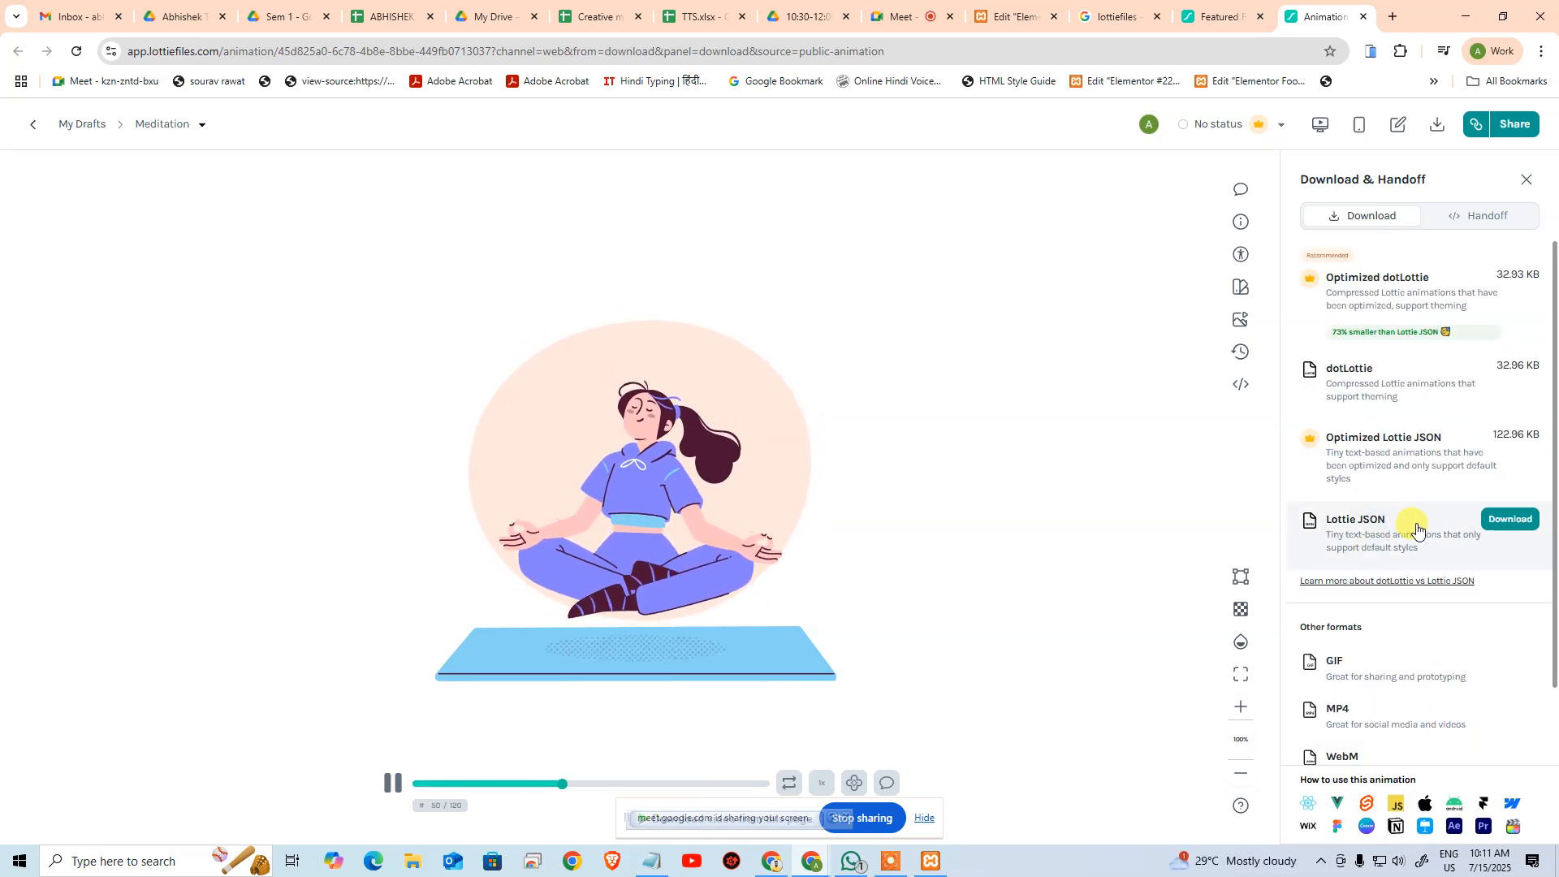
click(1501, 520)
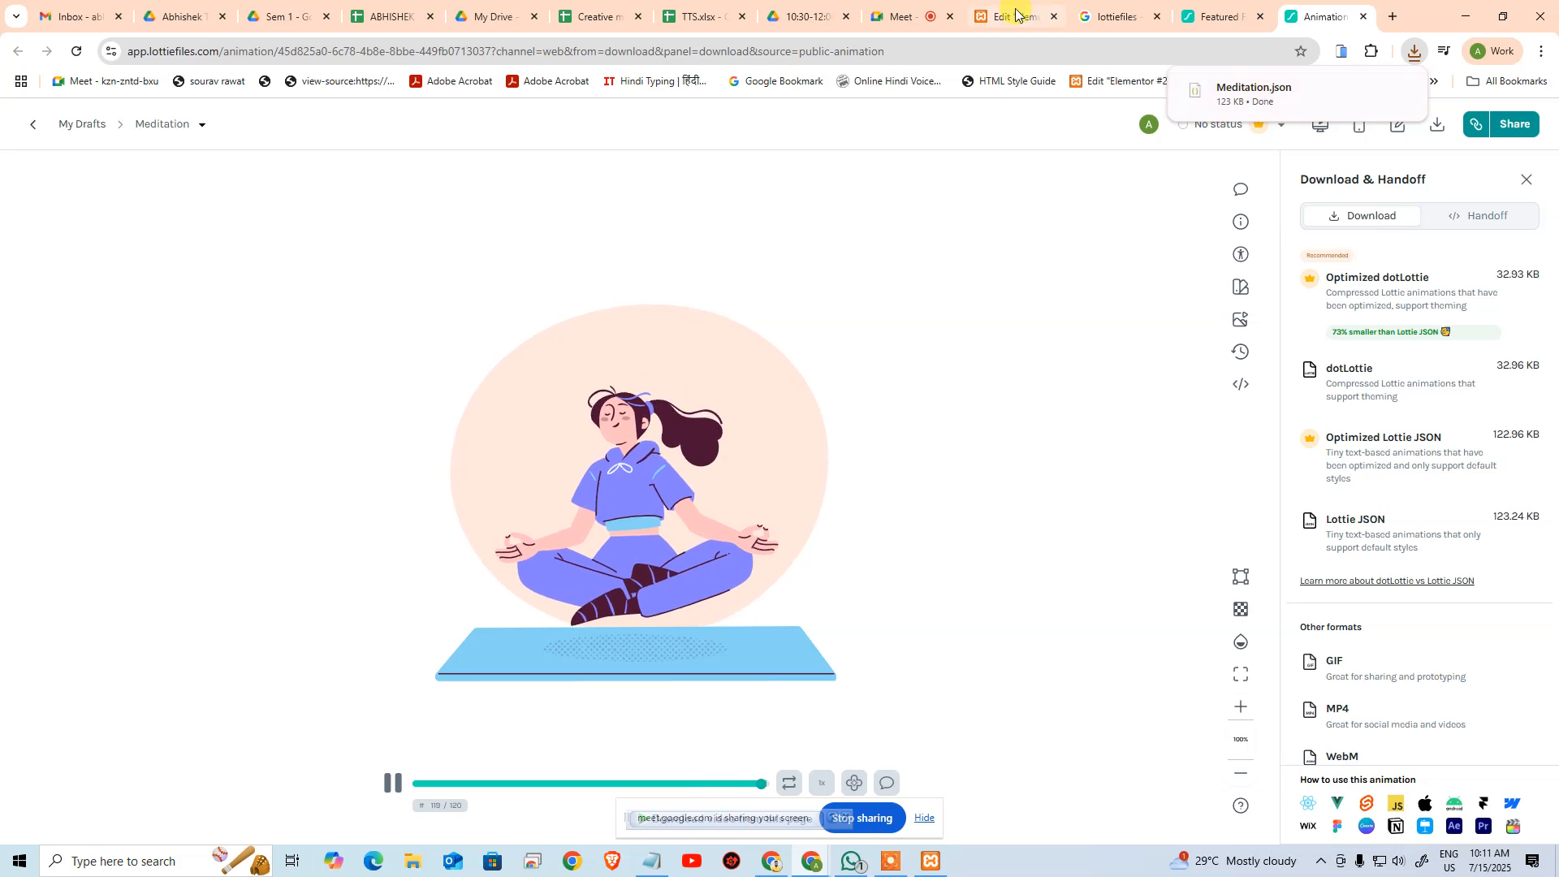
Switch back to the Elementor editor and upload Meditation.json from the Downloads folder as the Lottie widget's source file
click(1036, 12)
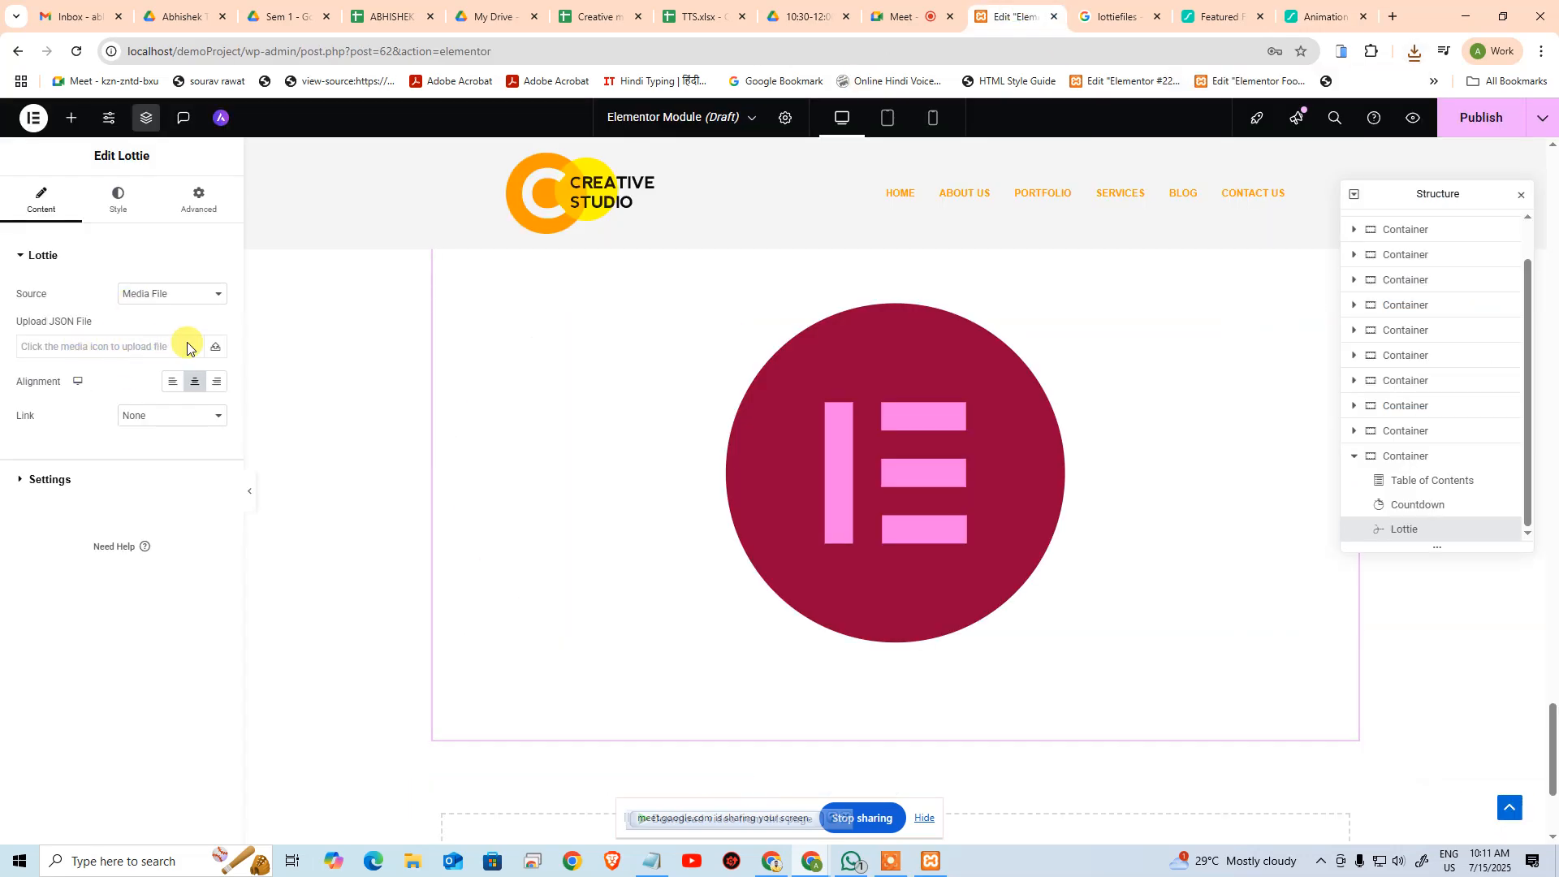
click(213, 345)
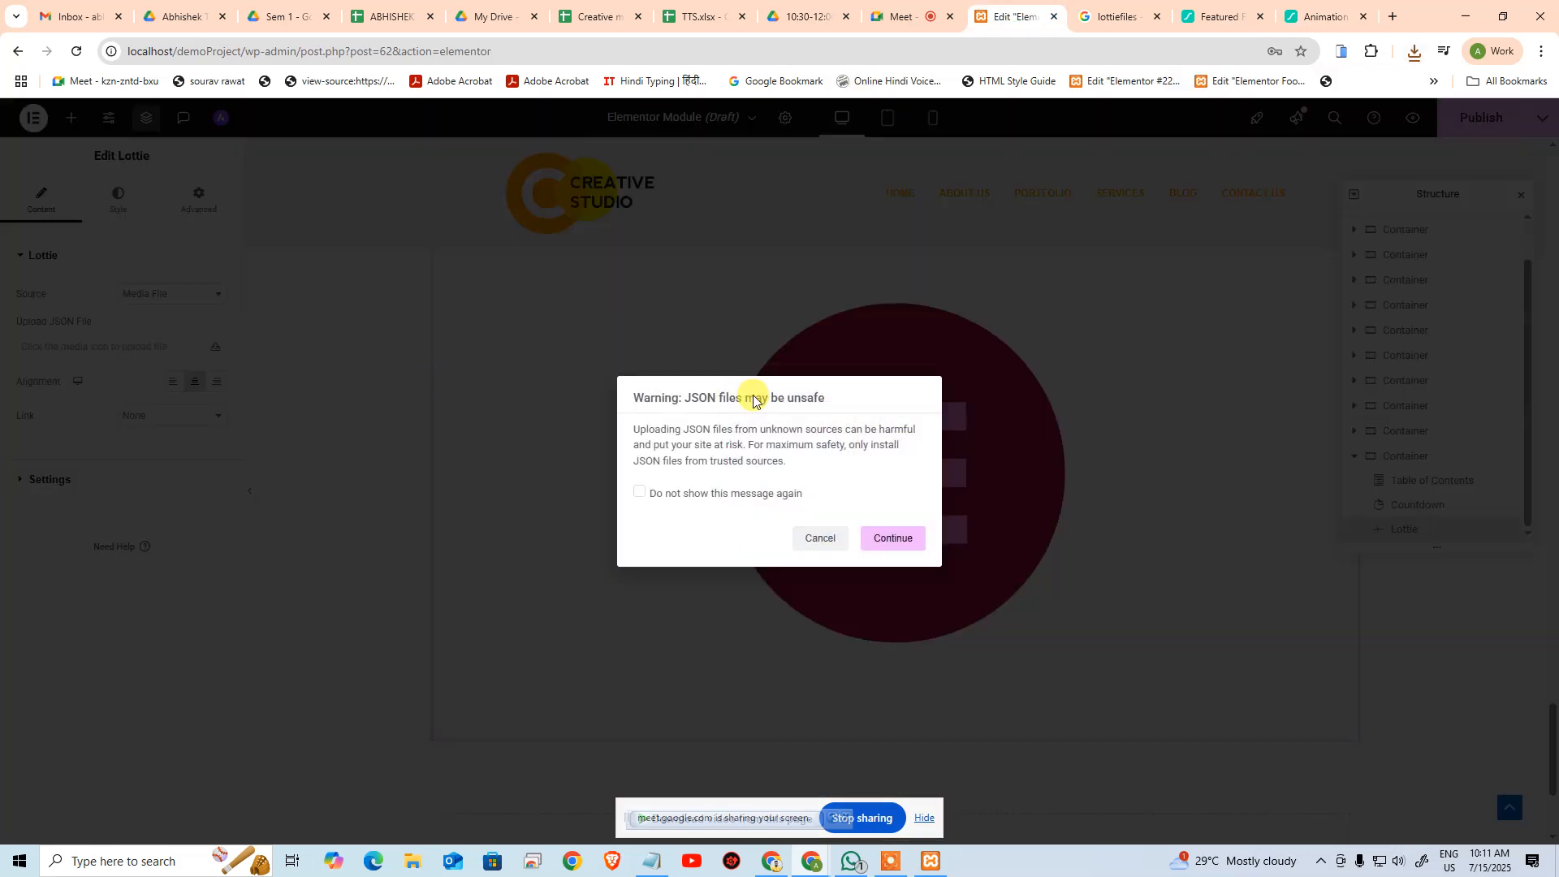
click(885, 537)
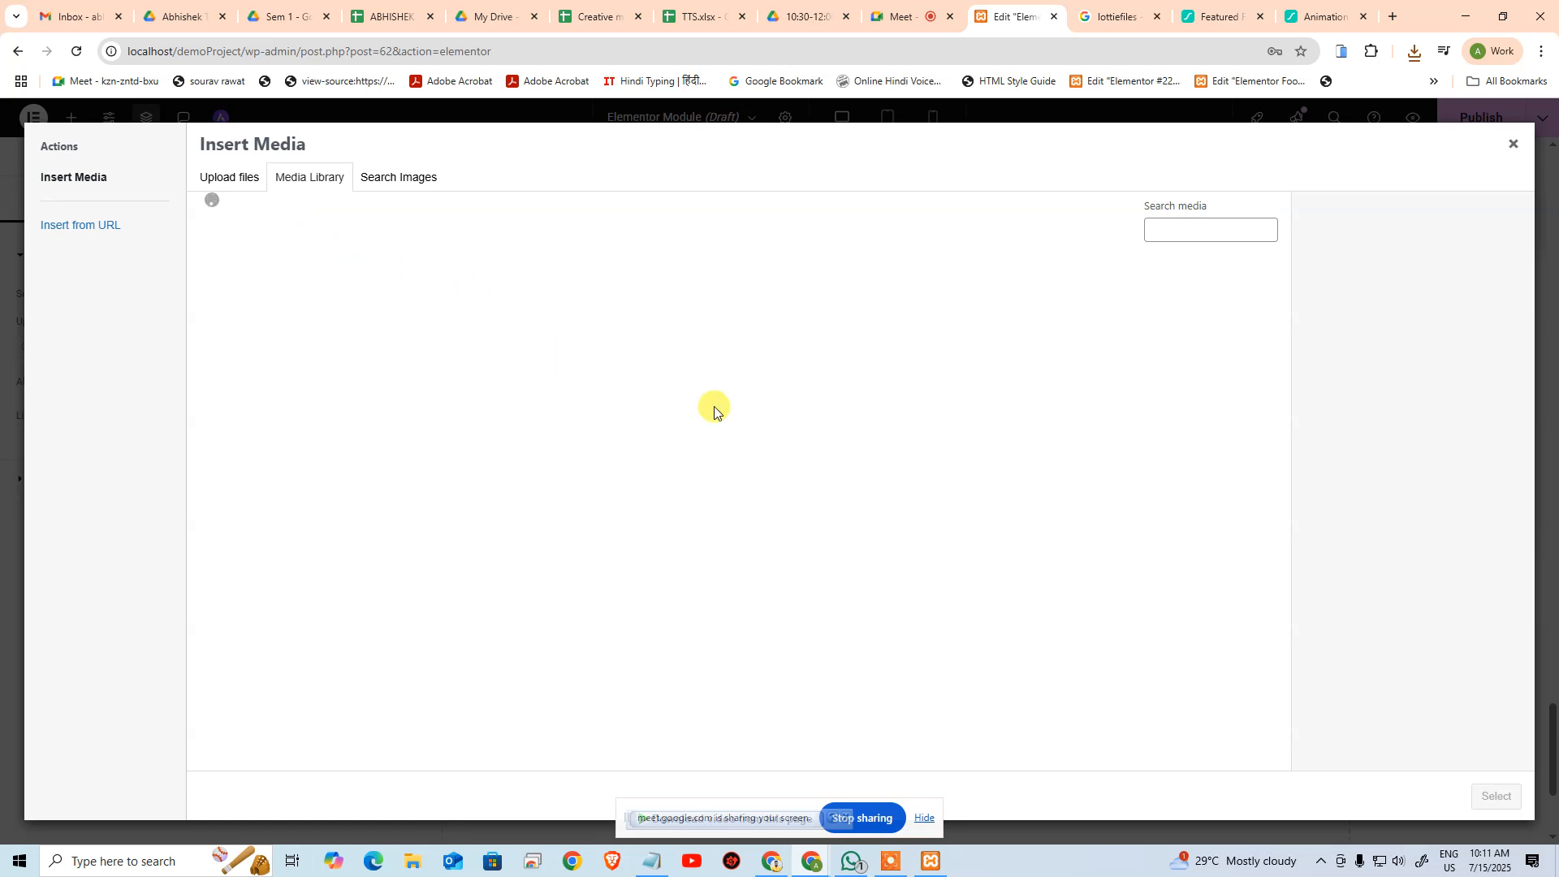
click(690, 479)
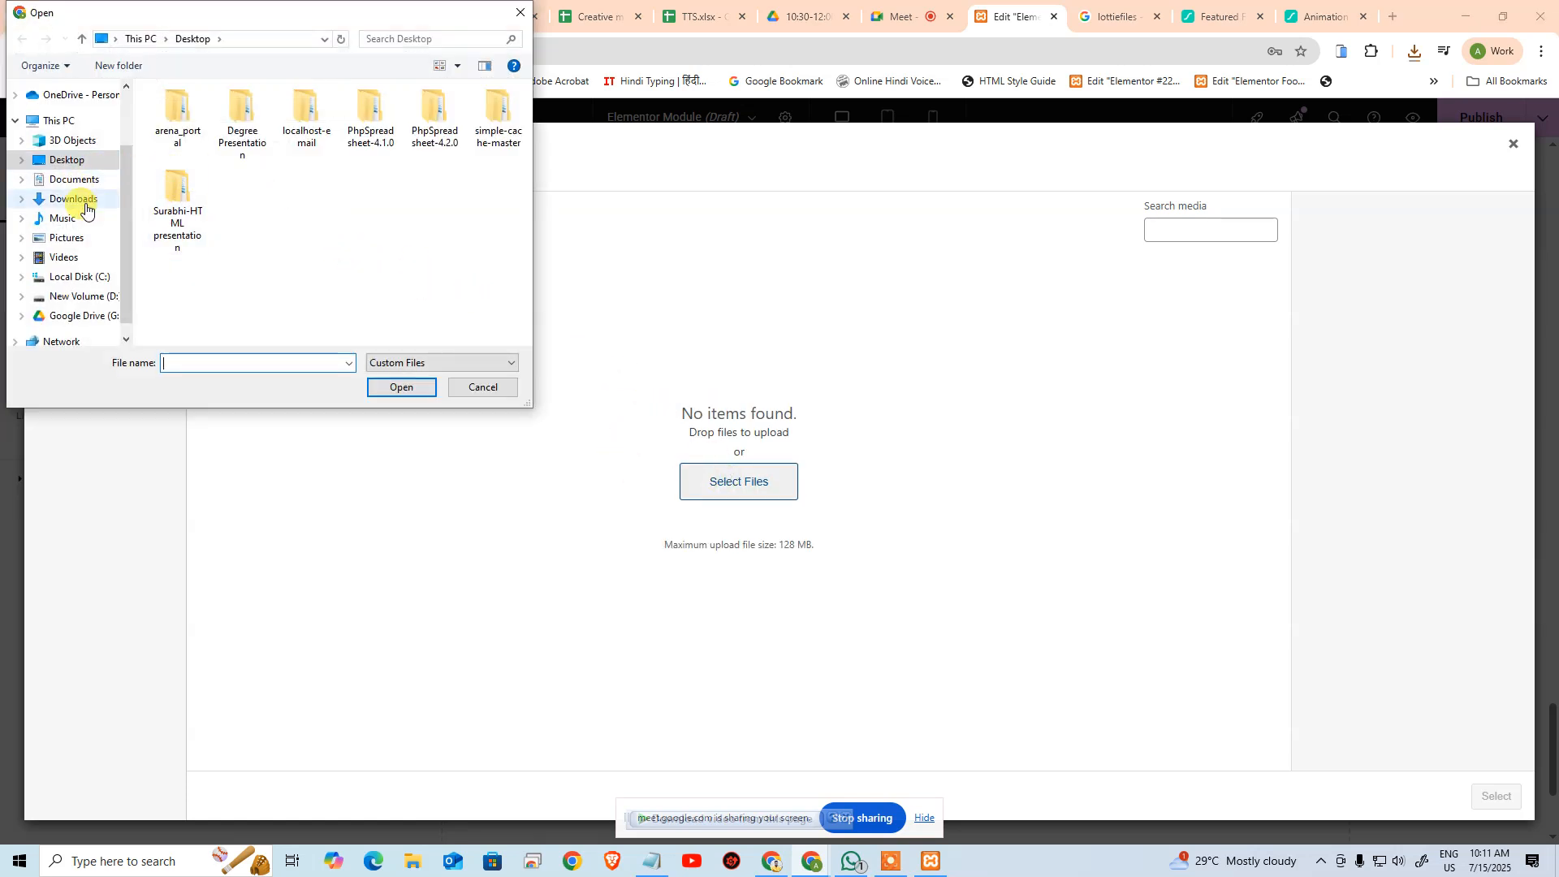
click(81, 198)
double_click(199, 151)
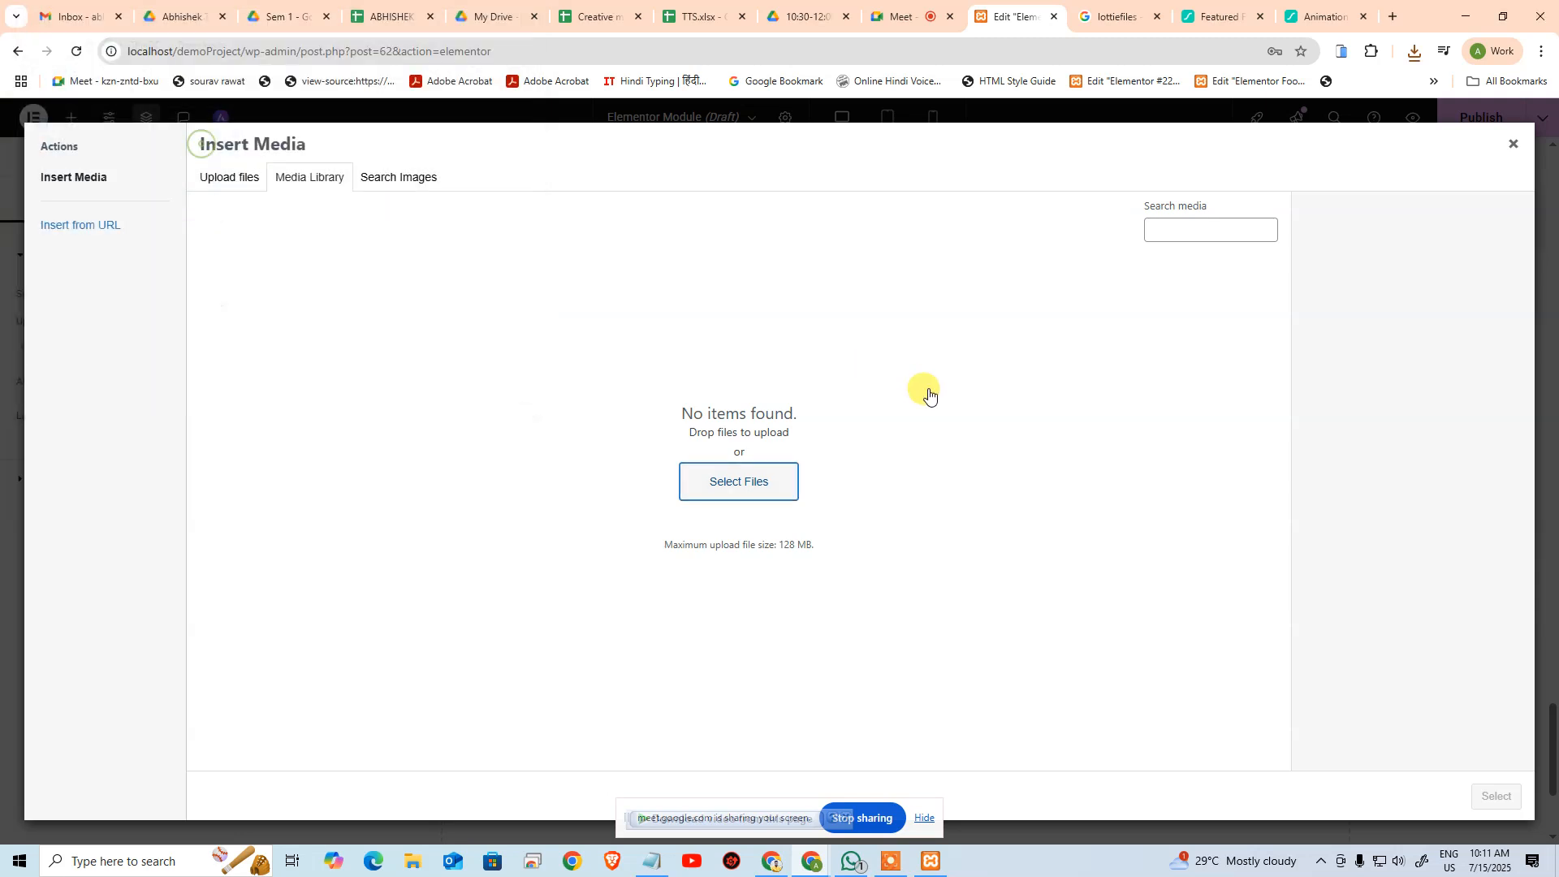
click(1486, 796)
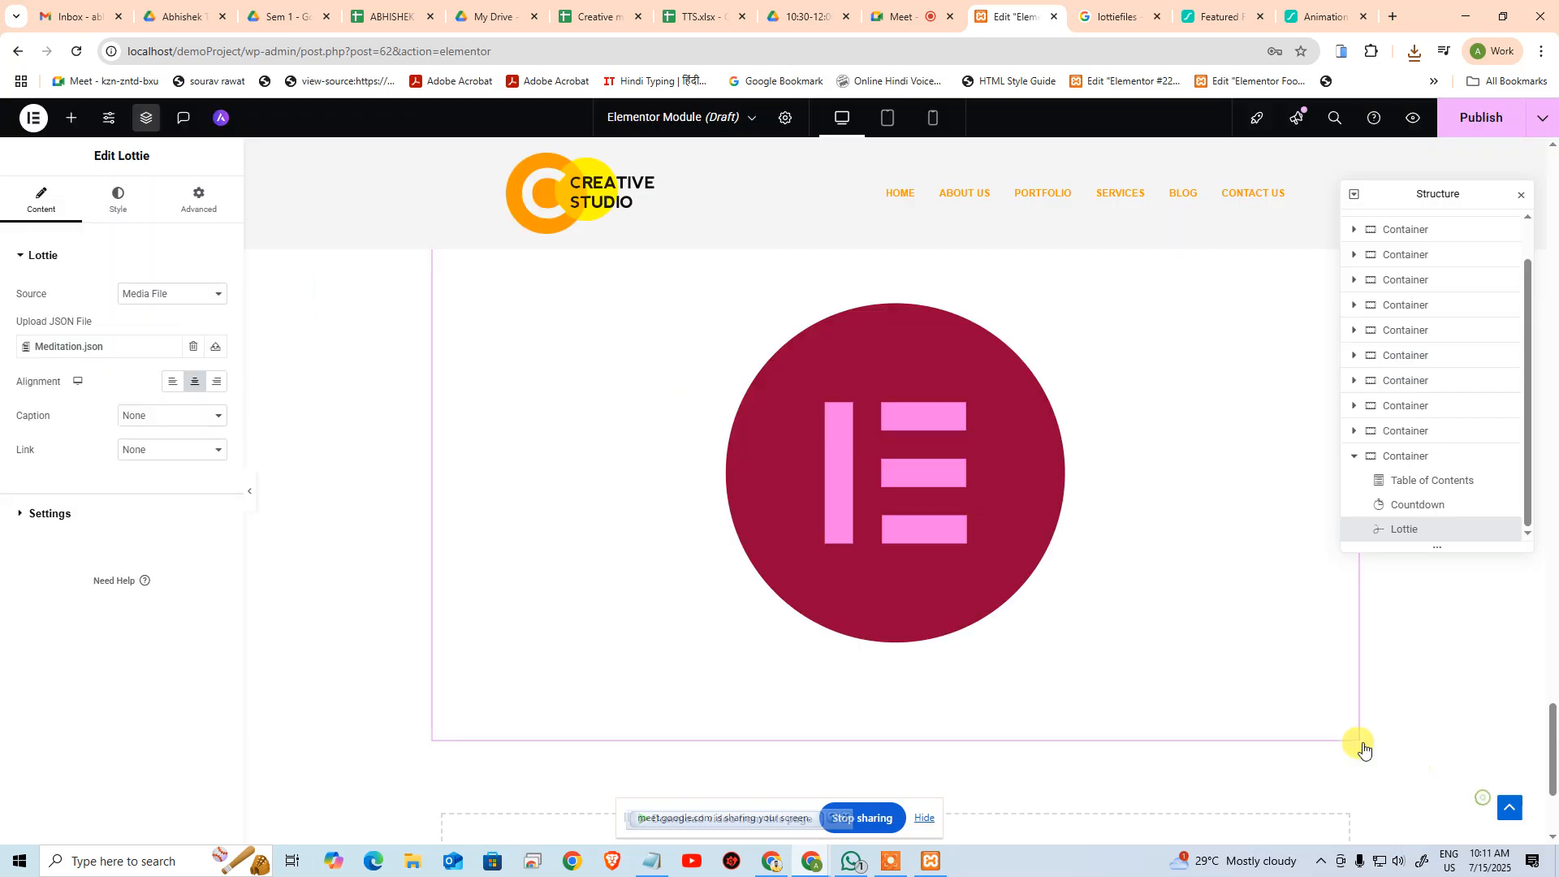
Check the Lottie animation on the page and set its Renderer to Canvas
scroll(1084, 593, down, 3)
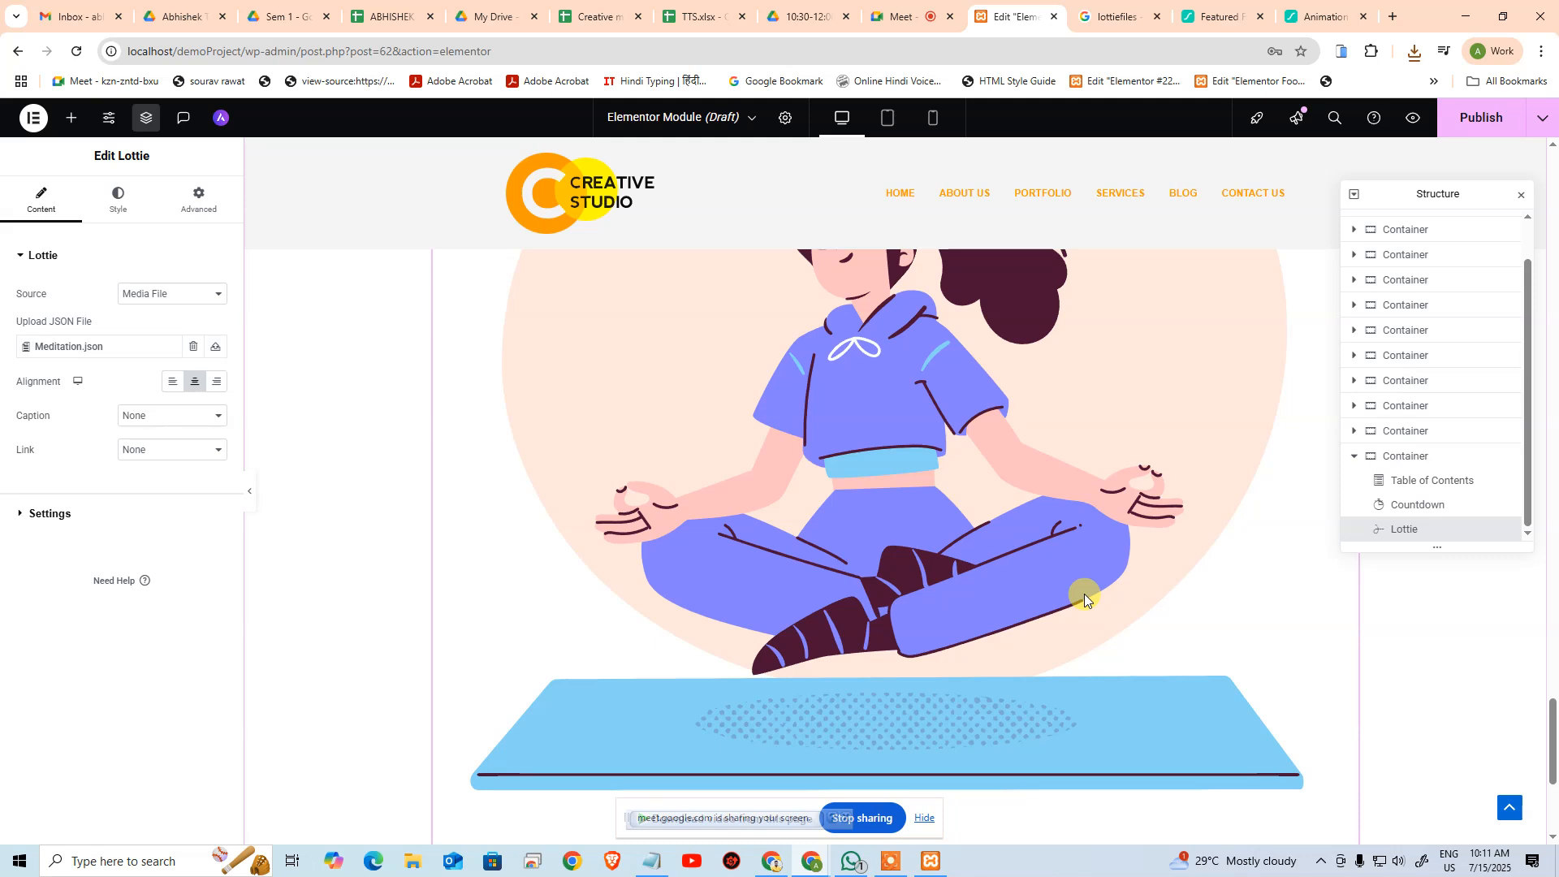
scroll(1084, 598, up, 6)
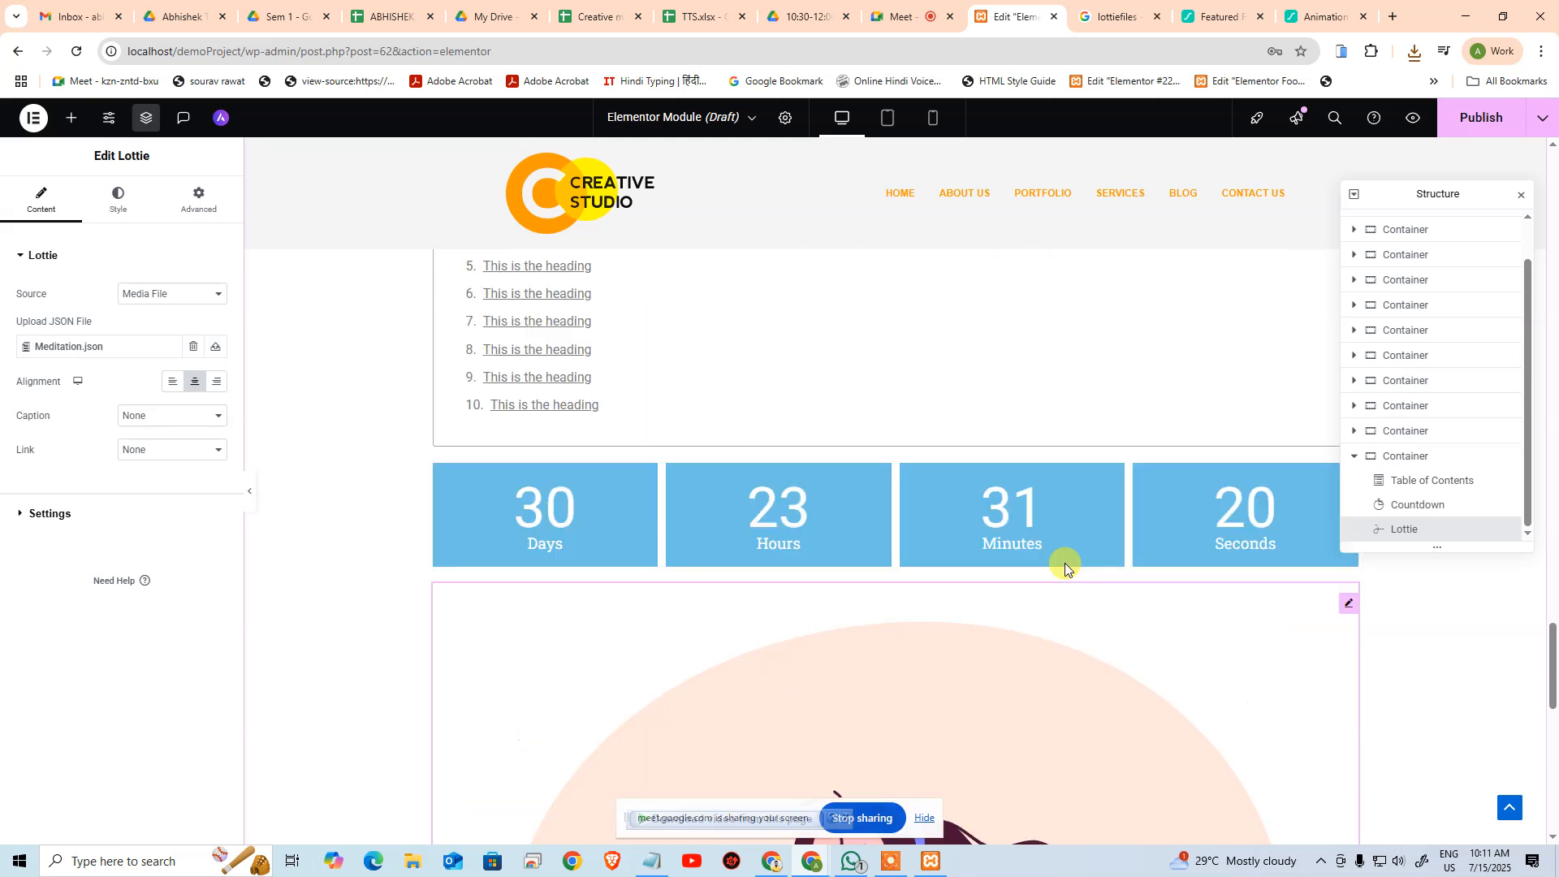
scroll(1038, 556, down, 4)
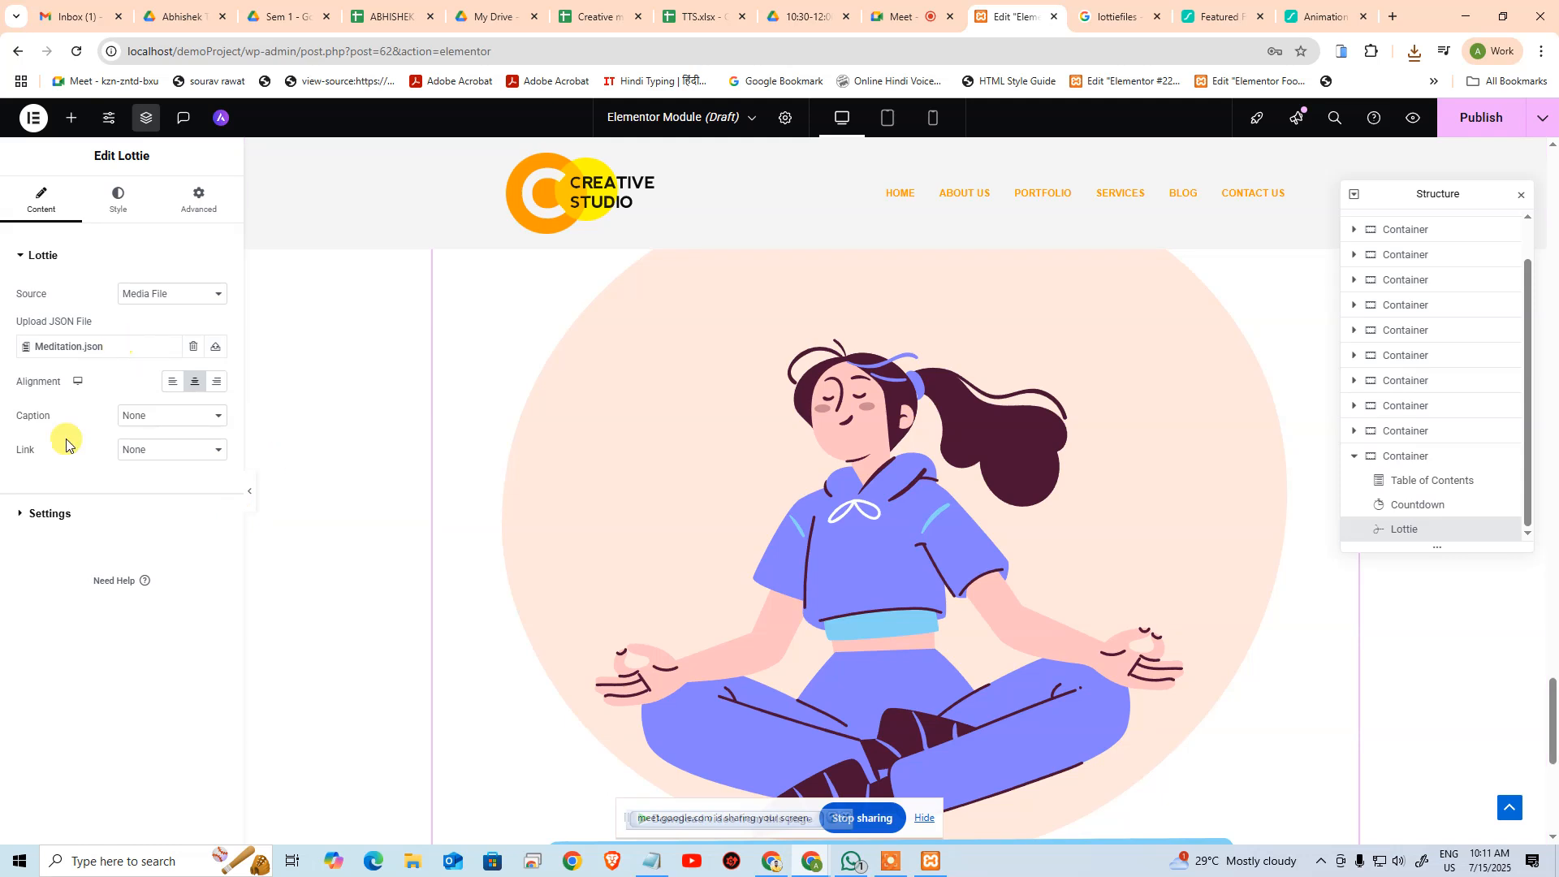
click(37, 514)
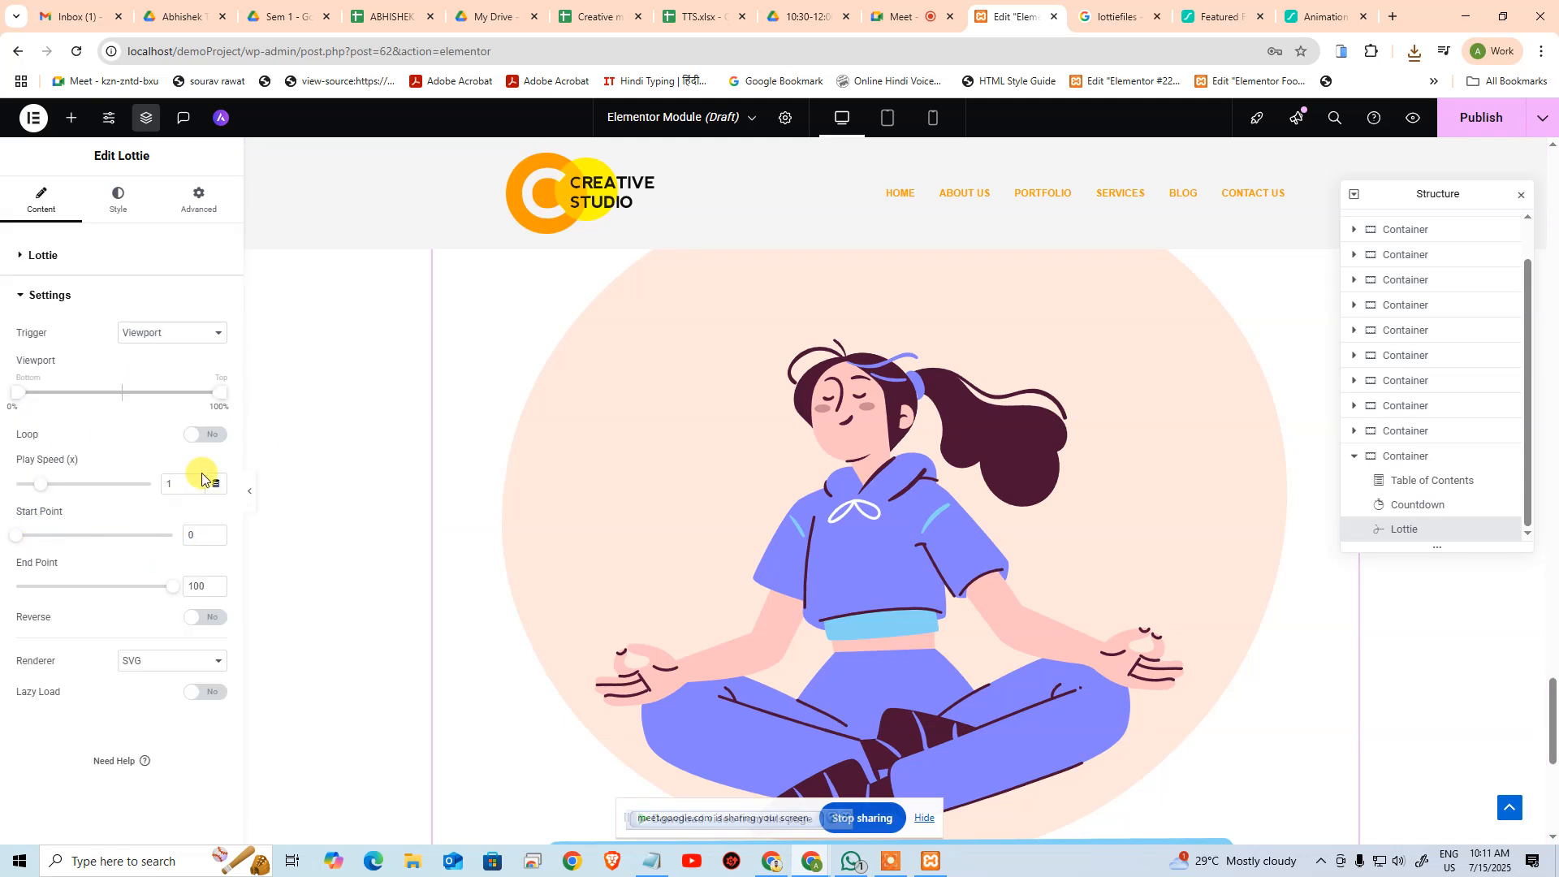
click(167, 668)
click(167, 668)
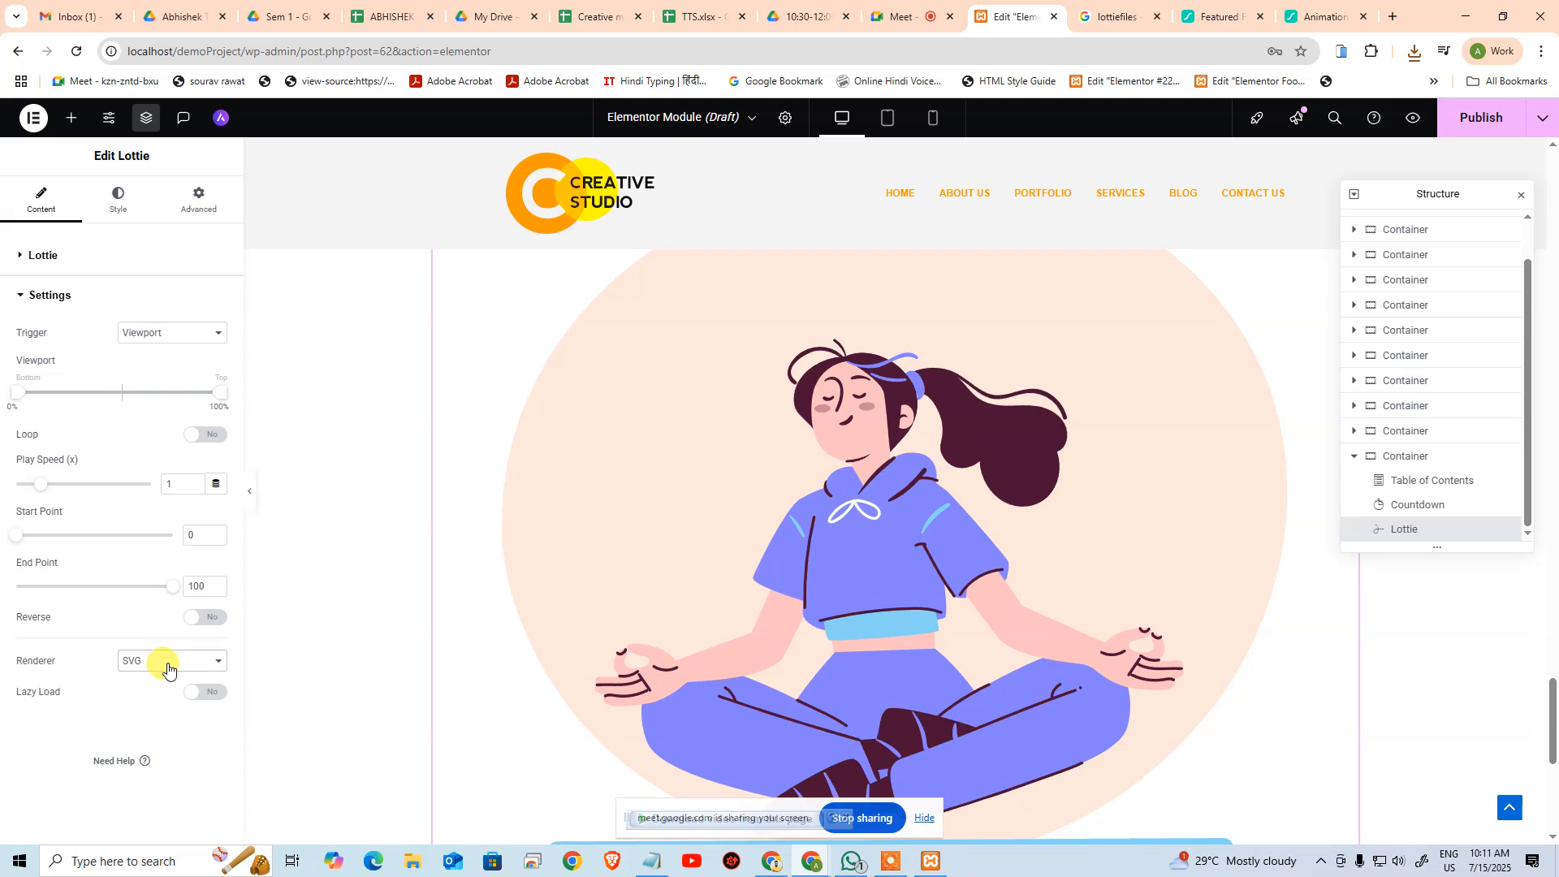
click(168, 667)
click(154, 698)
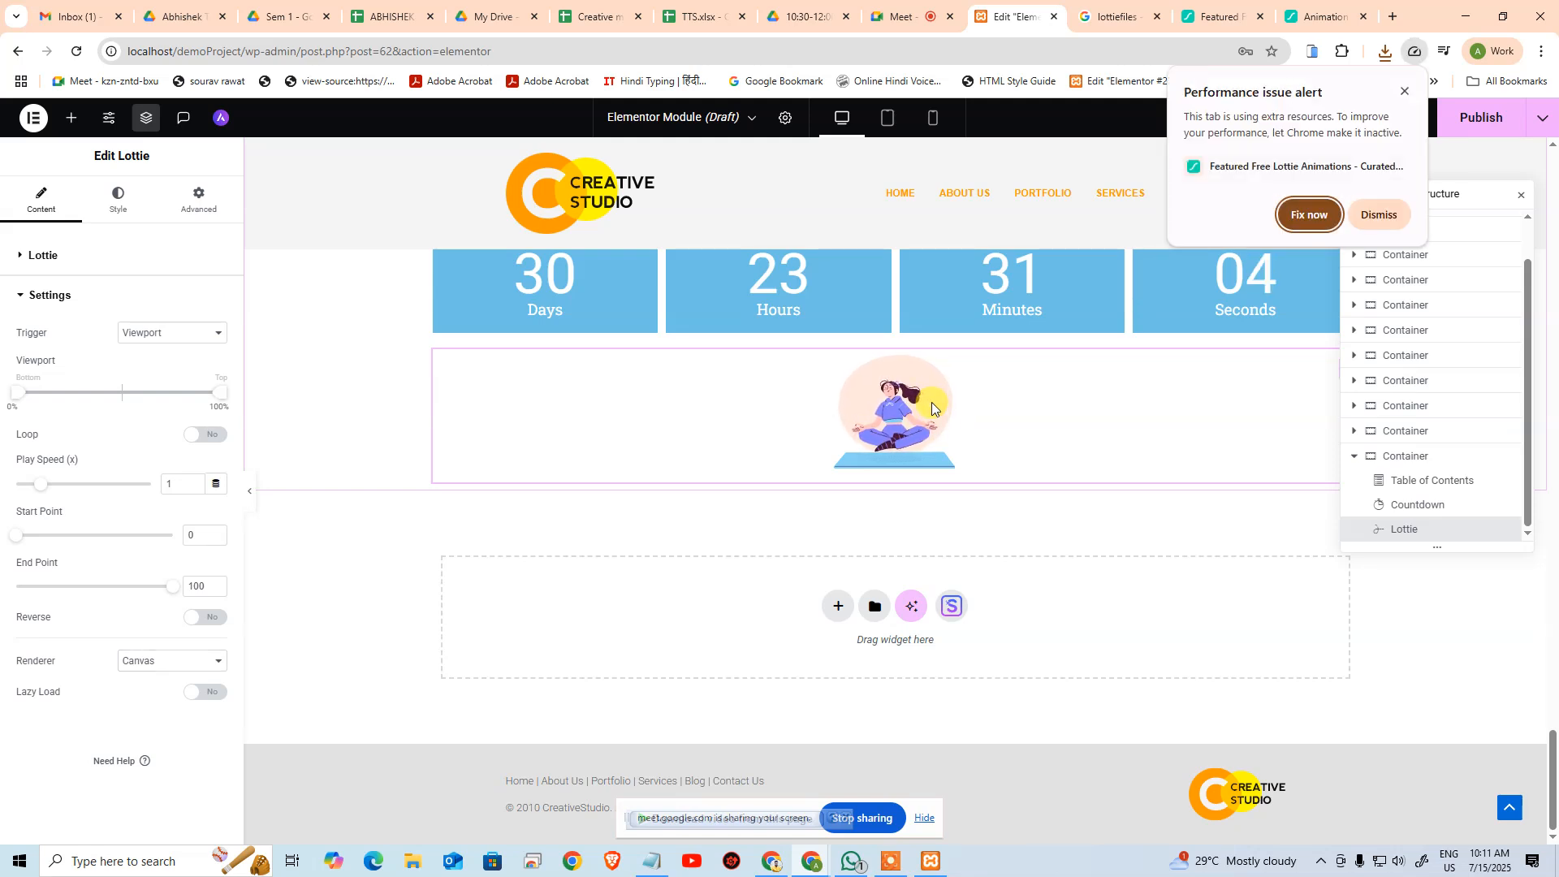
Set the Lottie widget's Renderer to SVG and check the animation on the page
click(141, 661)
click(145, 684)
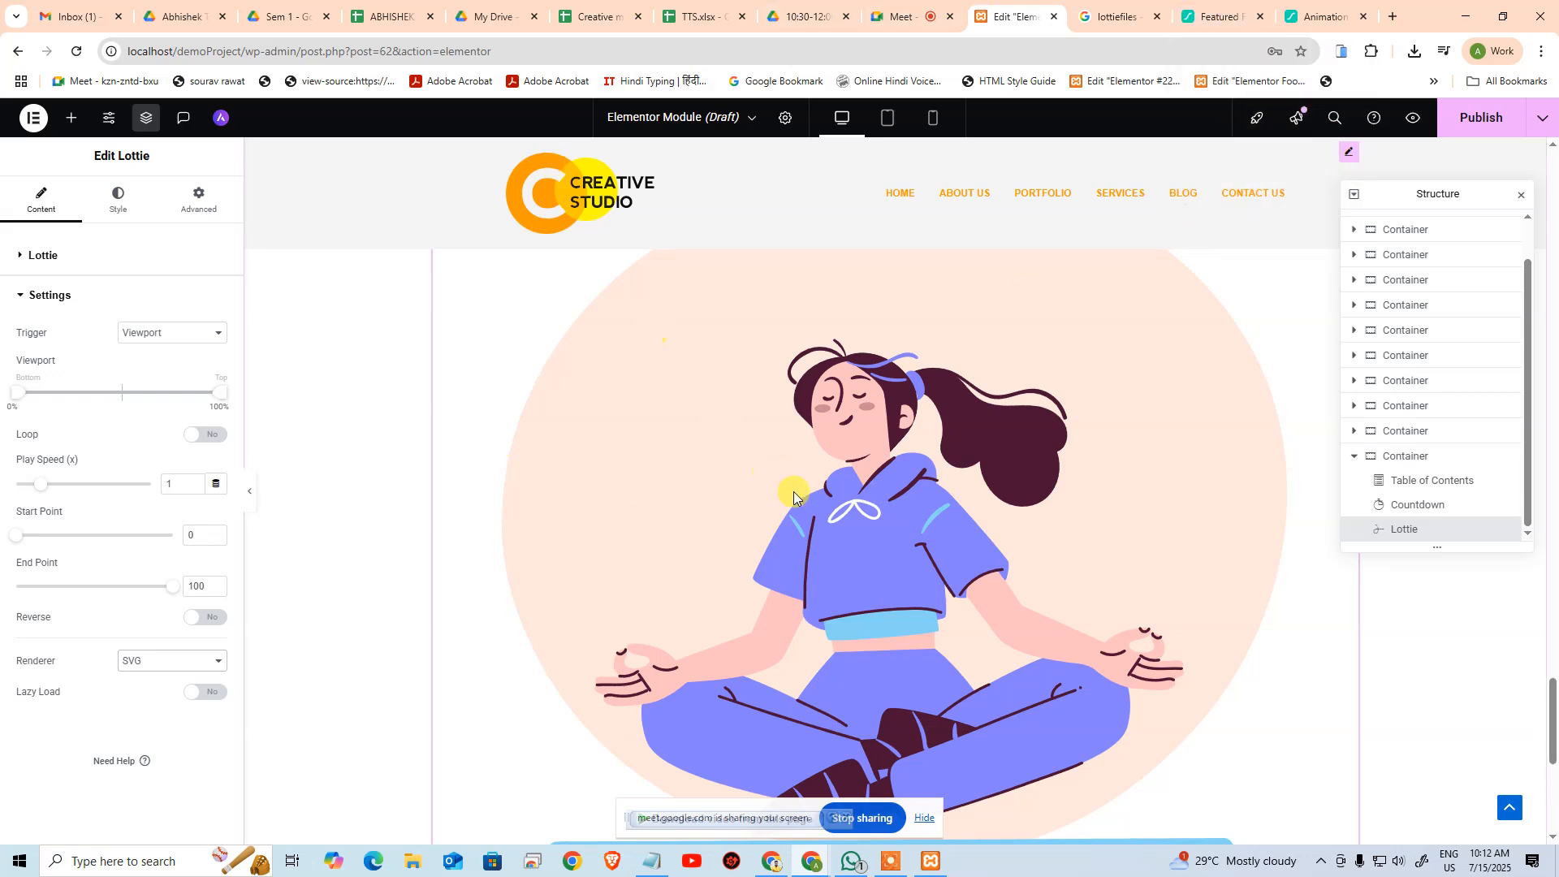
scroll(744, 584, down, 10)
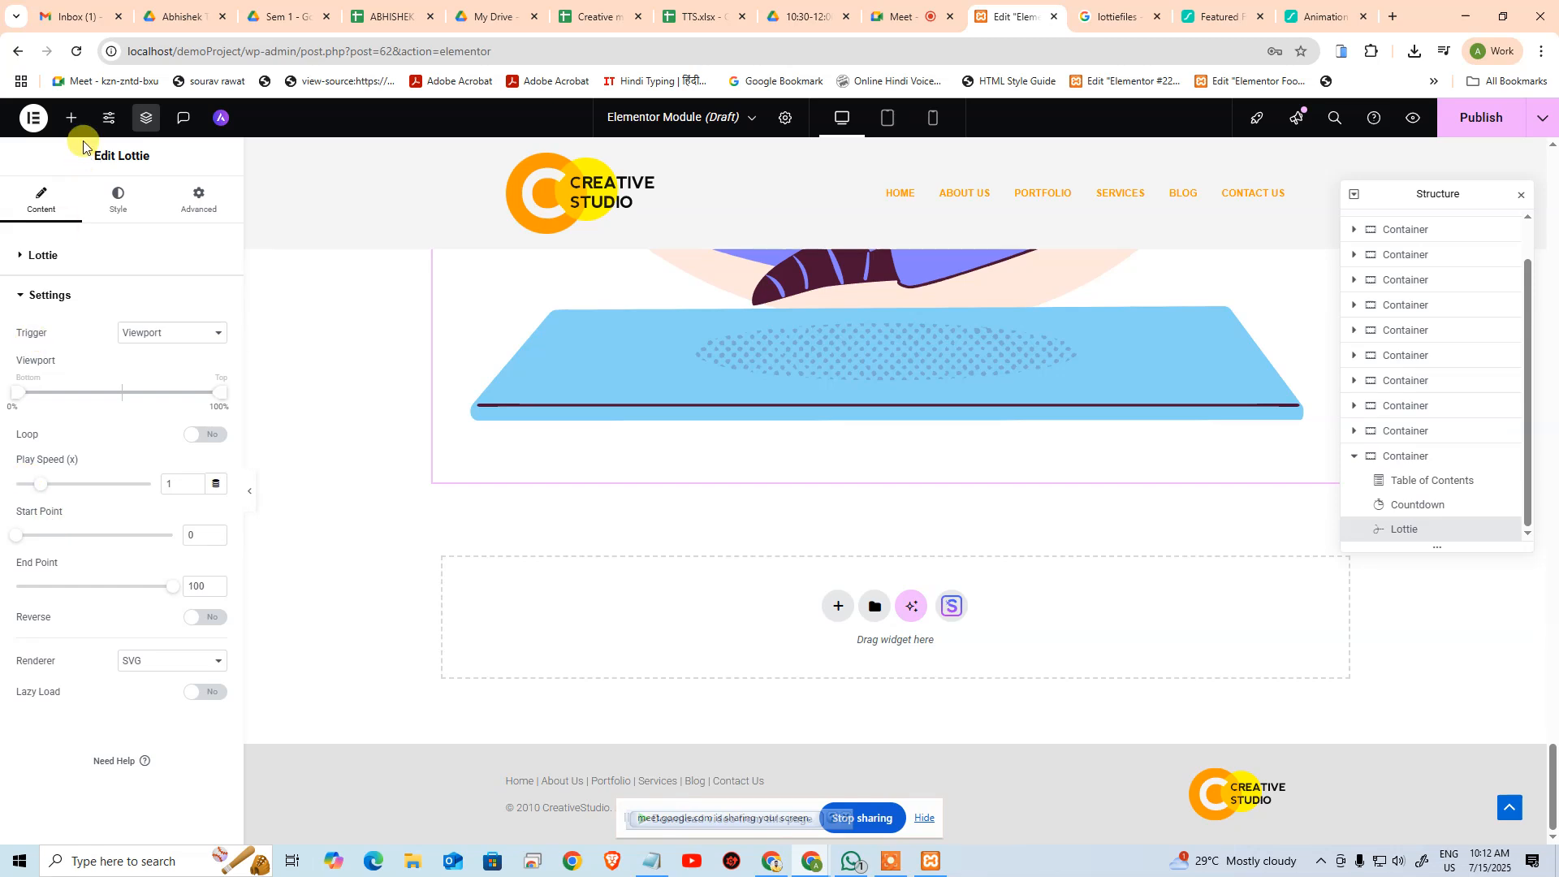
Add a Code Highlight widget in a new container below the Lottie animation and check its sample code on the page
click(75, 118)
scroll(128, 524, down, 13)
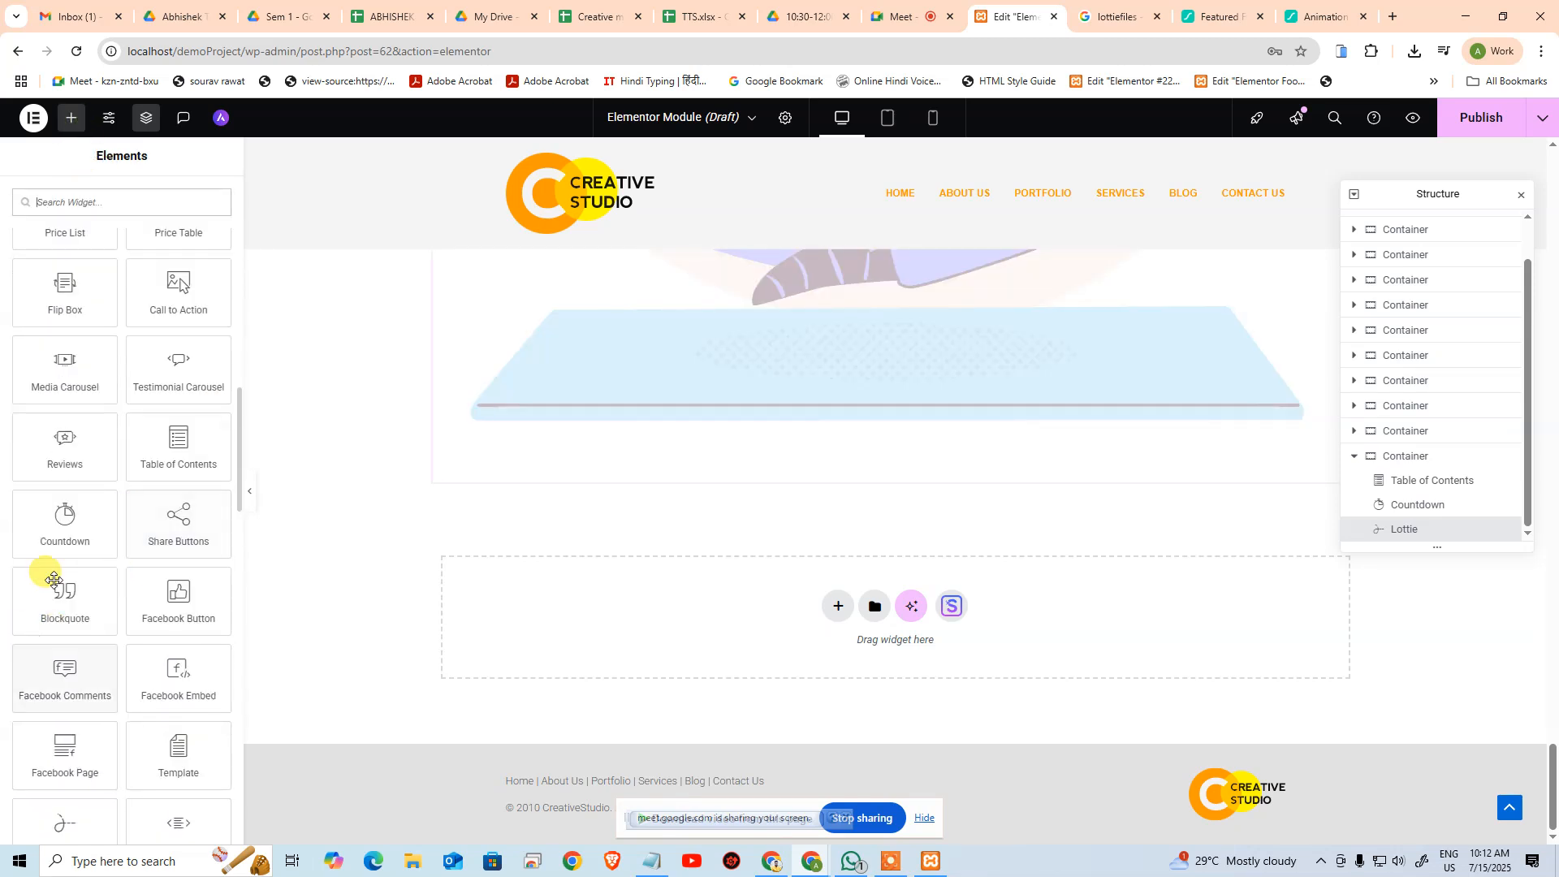
scroll(73, 721, down, 2)
scroll(73, 721, down, 2)
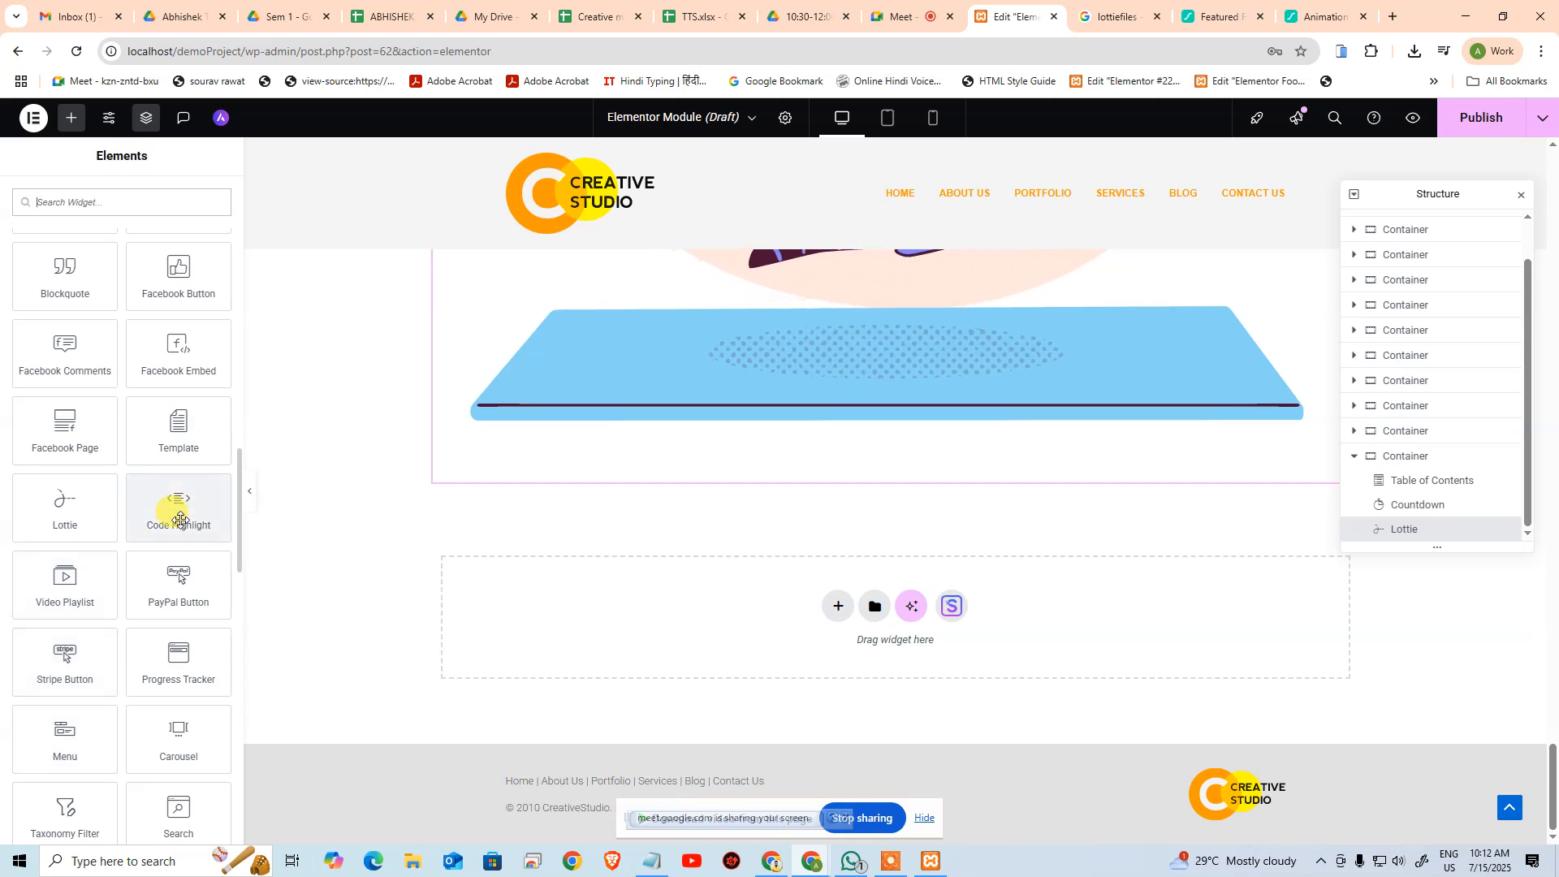
drag(180, 520, 846, 604)
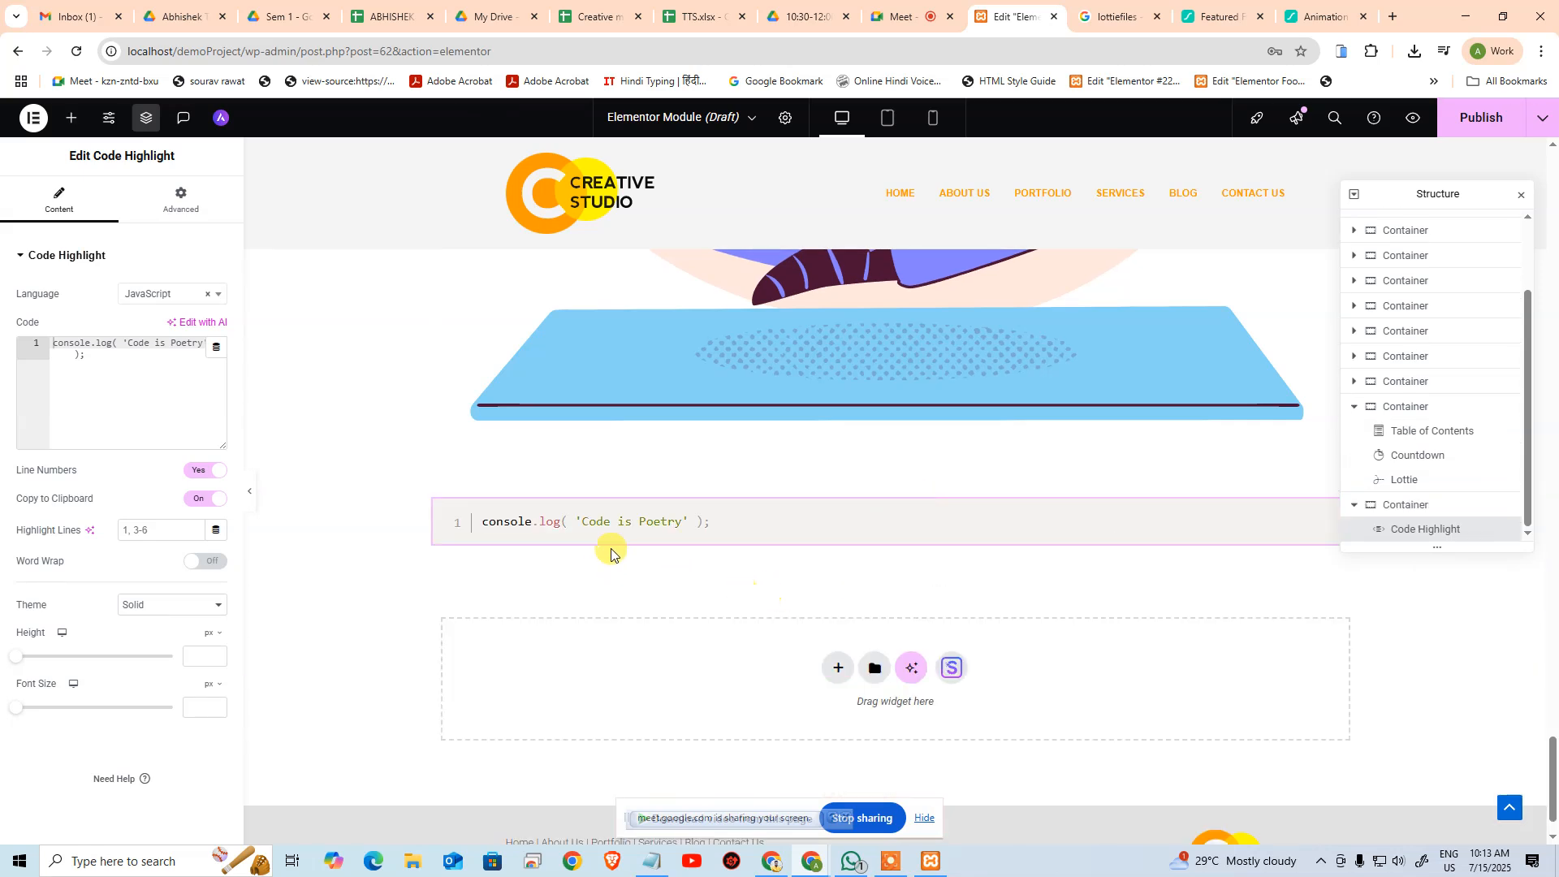
click(154, 363)
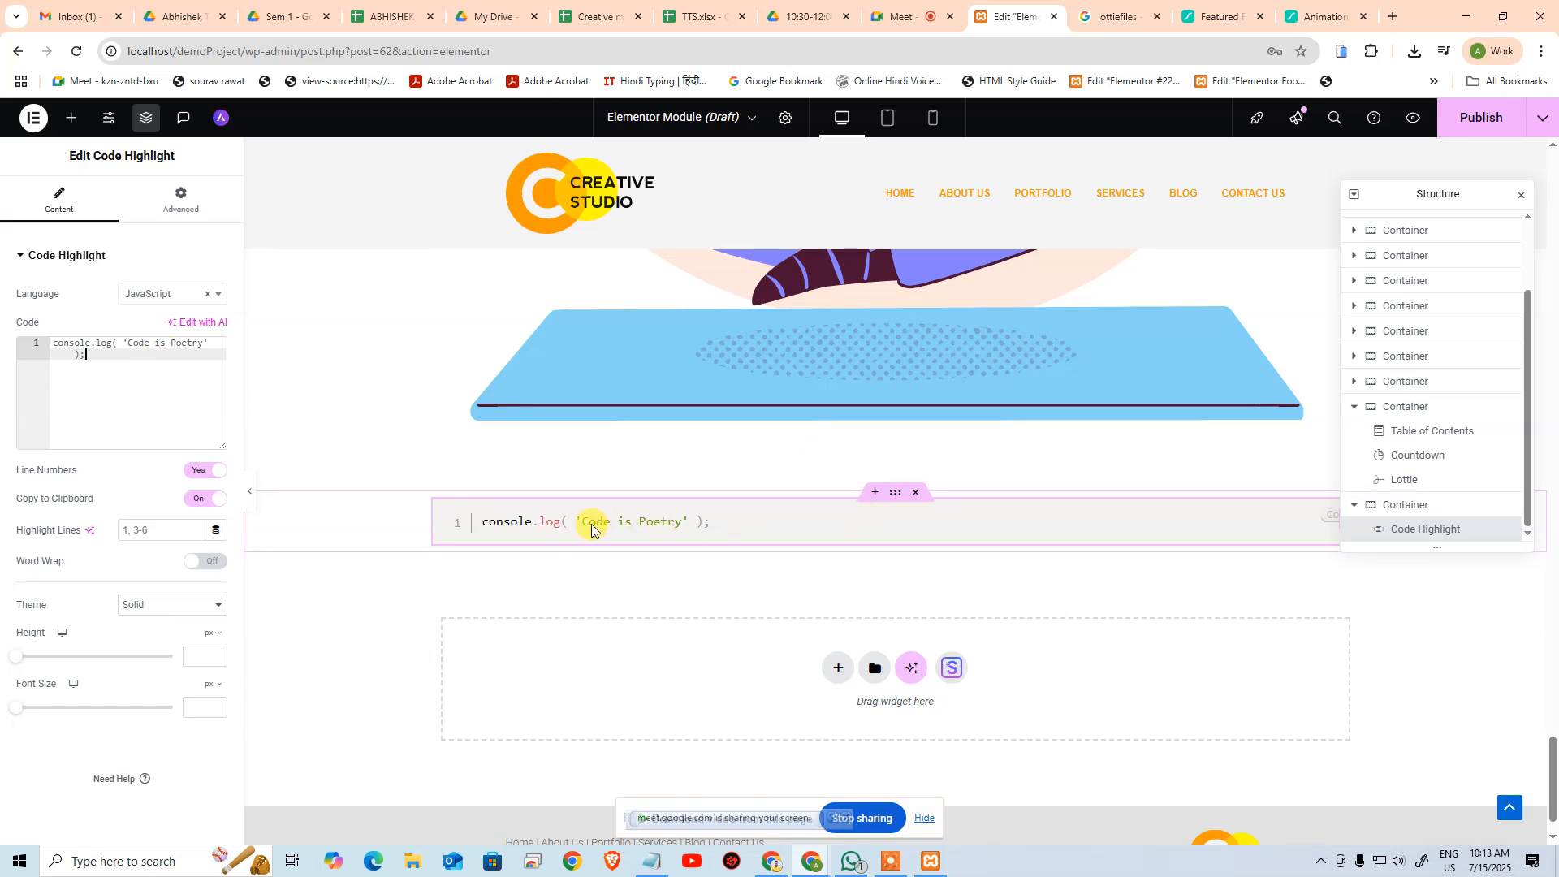
scroll(863, 647, up, 1)
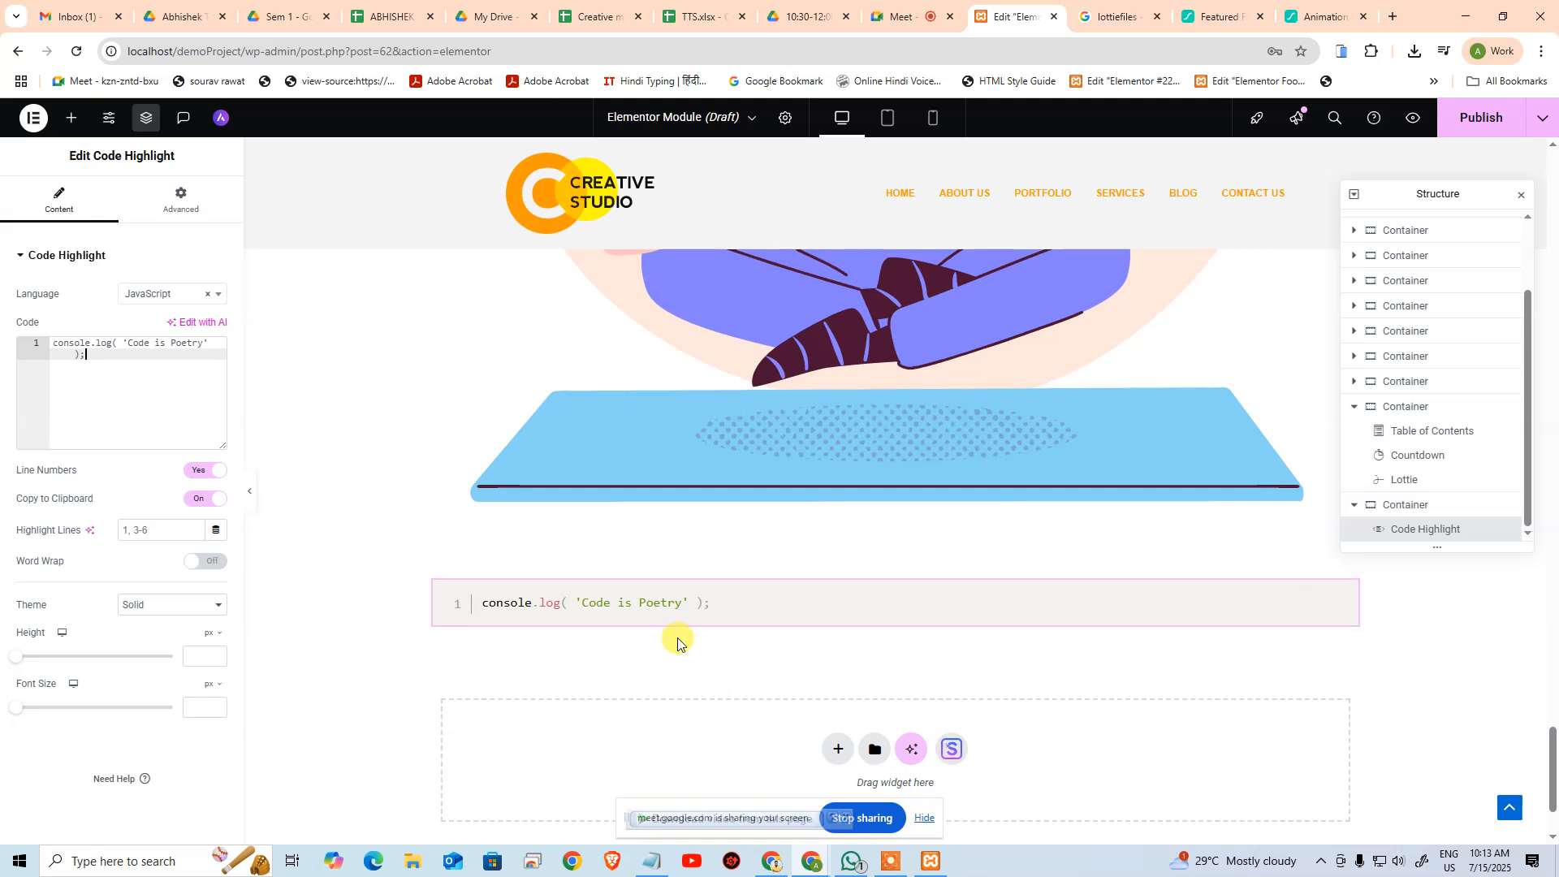
scroll(609, 599, down, 2)
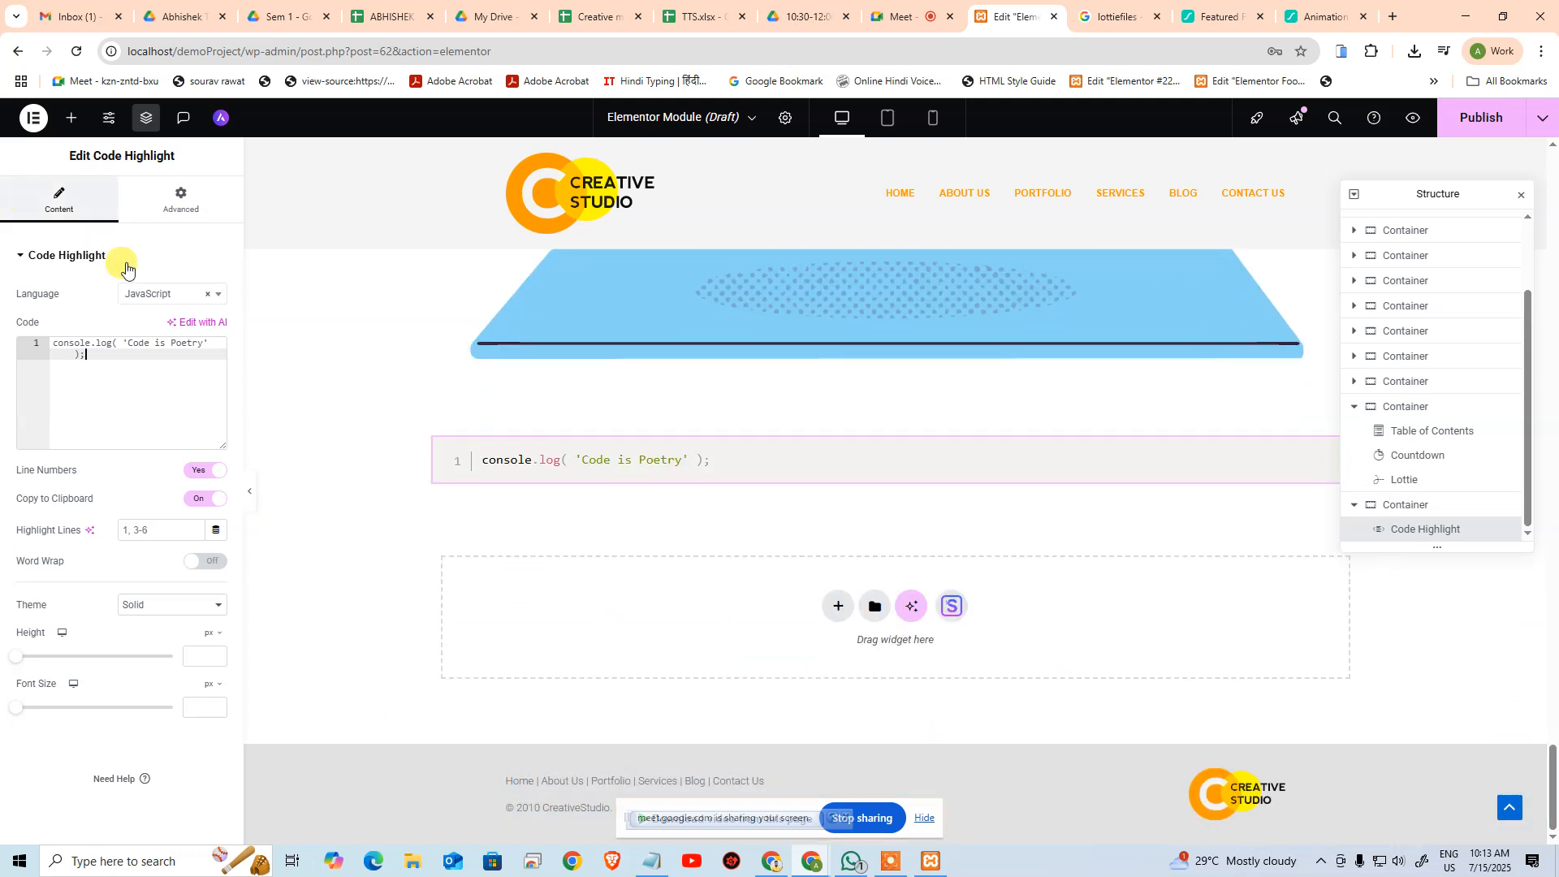
Try HTML as the Code Highlight language, look through the other languages and return it to JavaScript
click(136, 295)
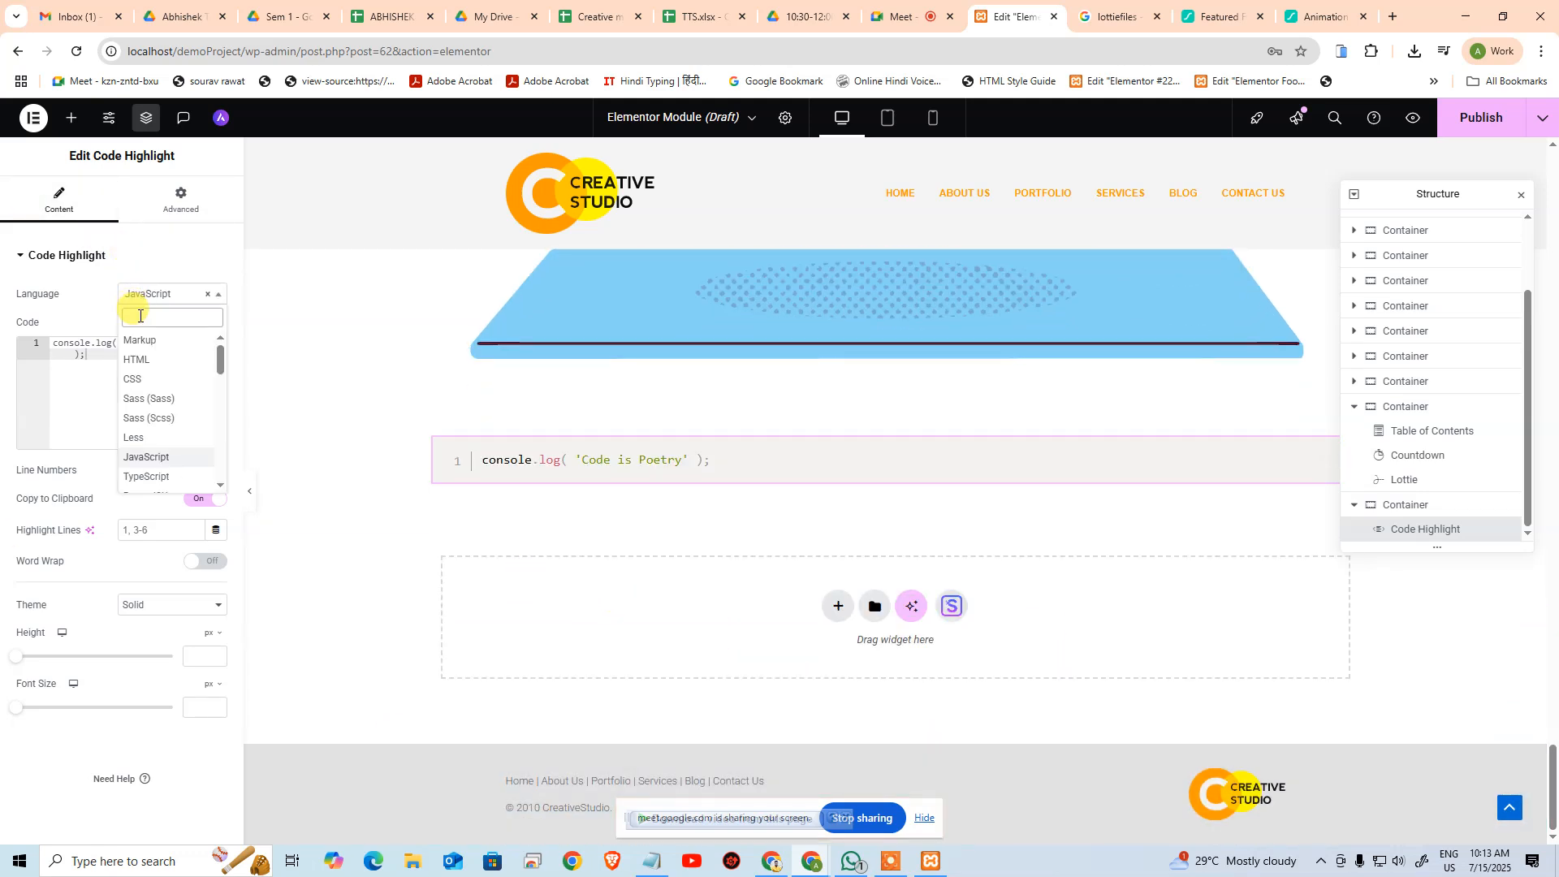
click(147, 363)
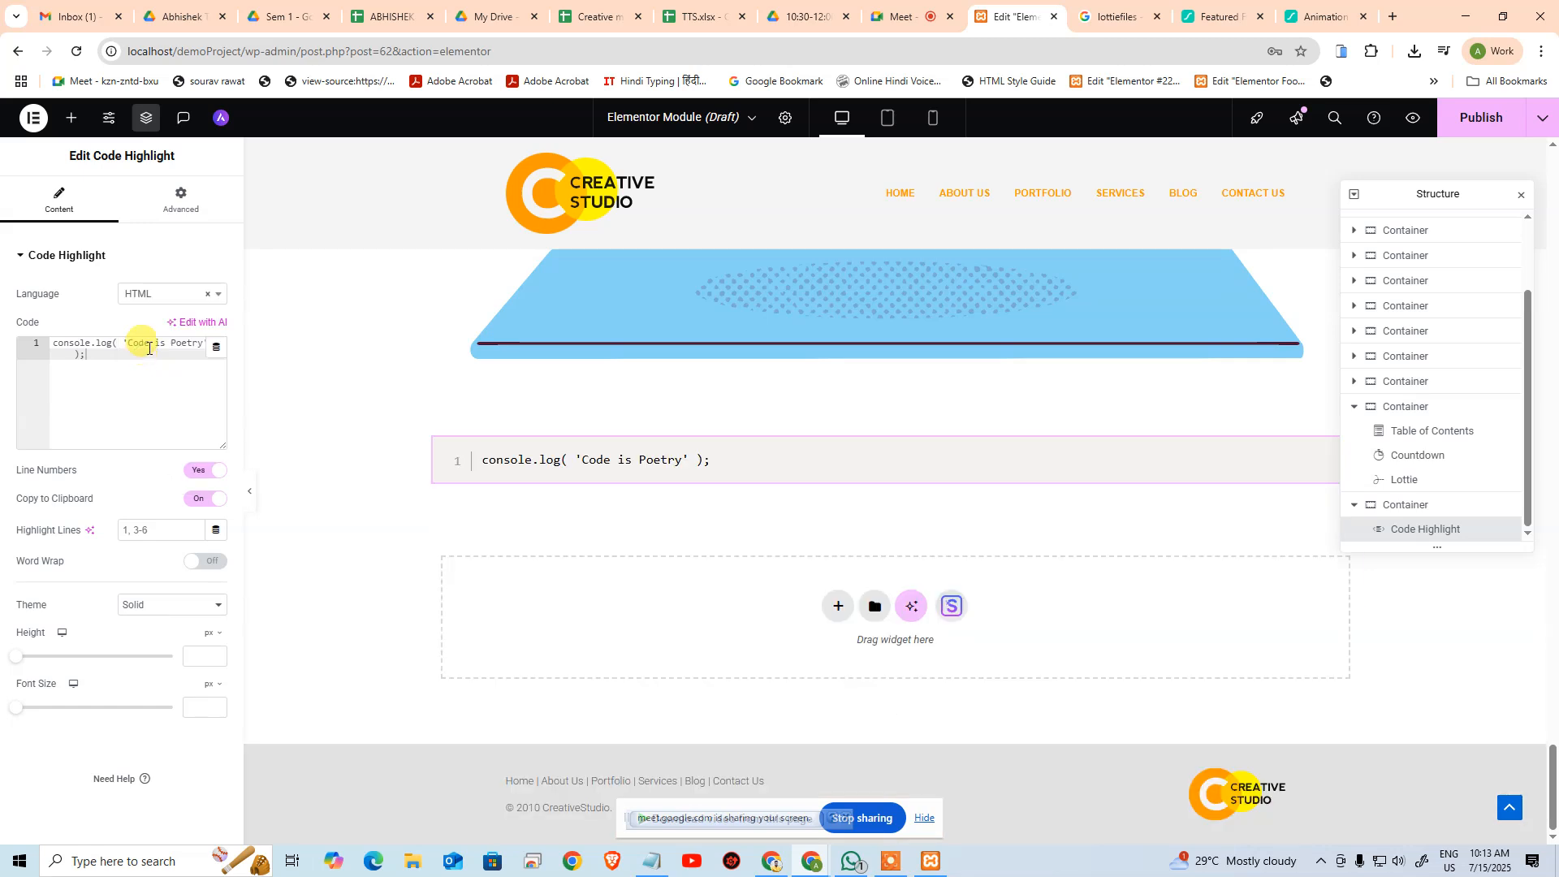
click(152, 300)
scroll(156, 418, down, 5)
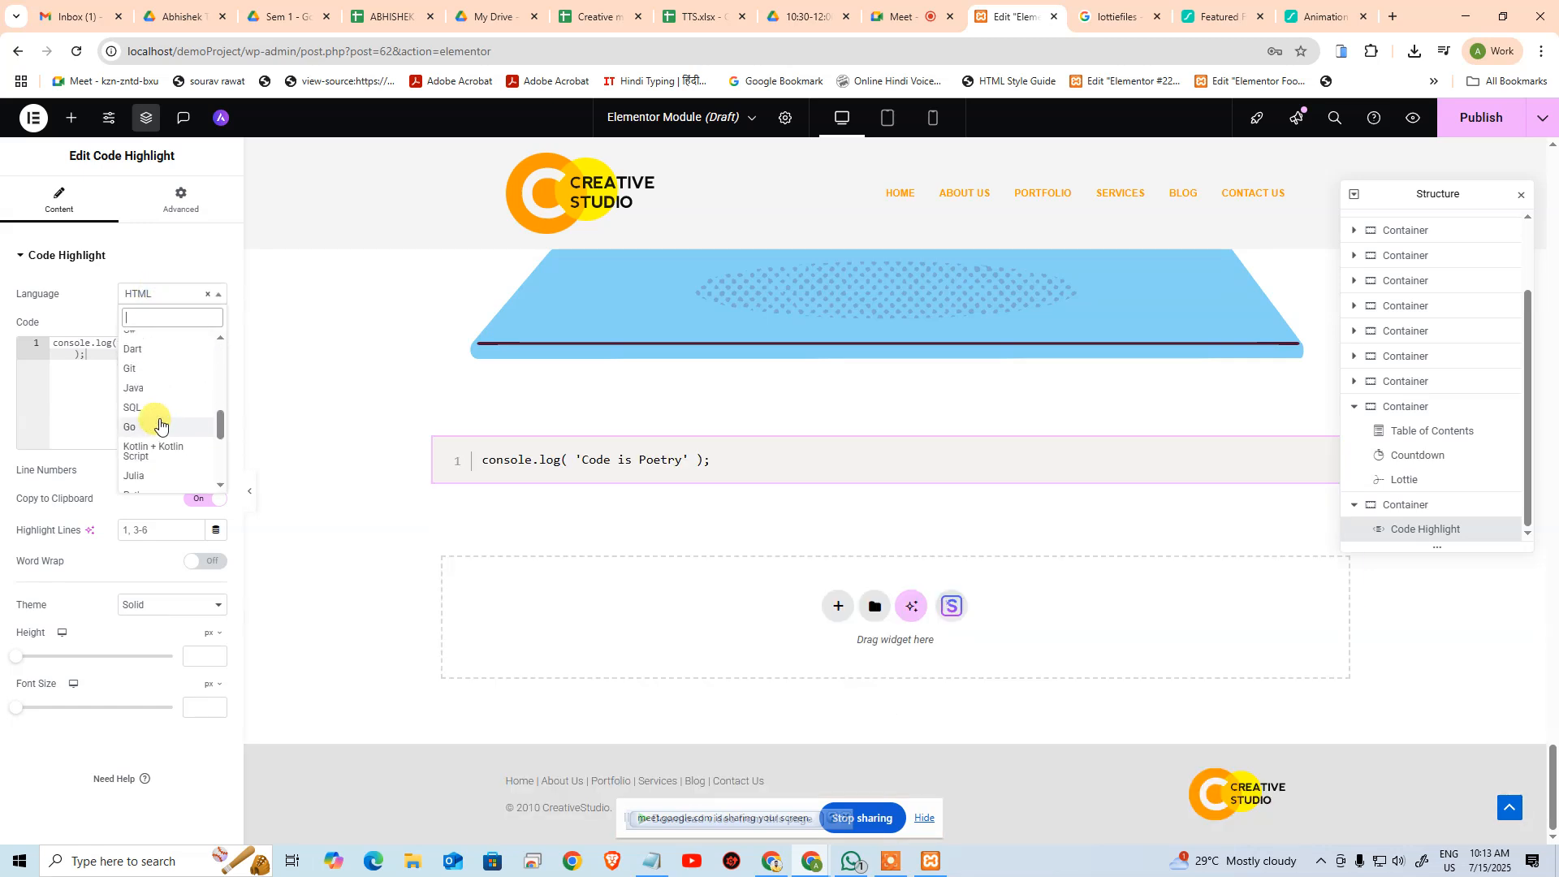
scroll(162, 428, down, 2)
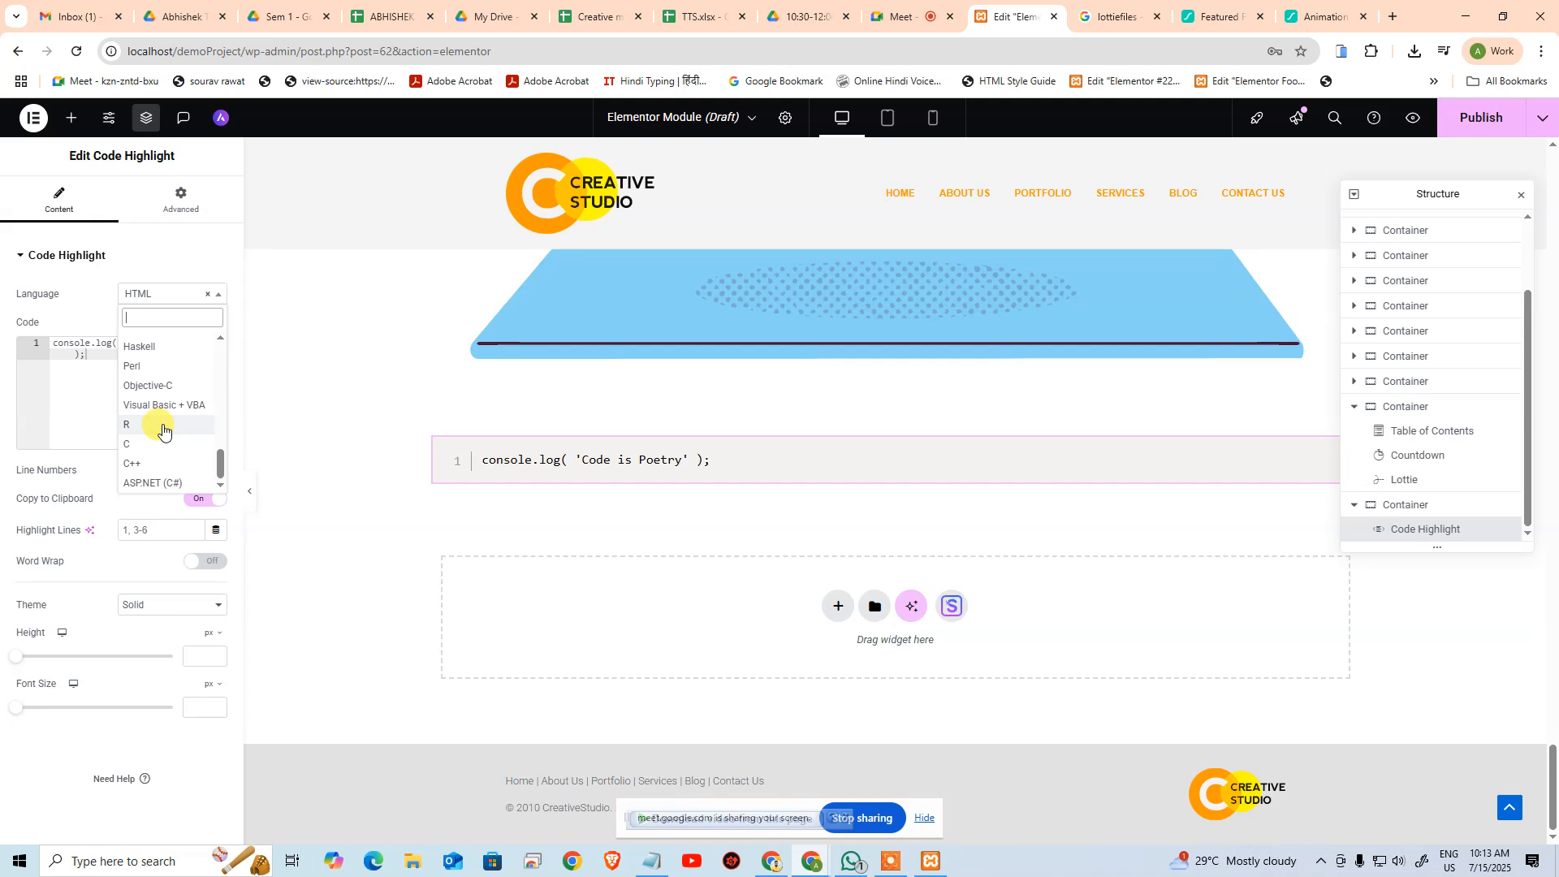
scroll(162, 431, up, 10)
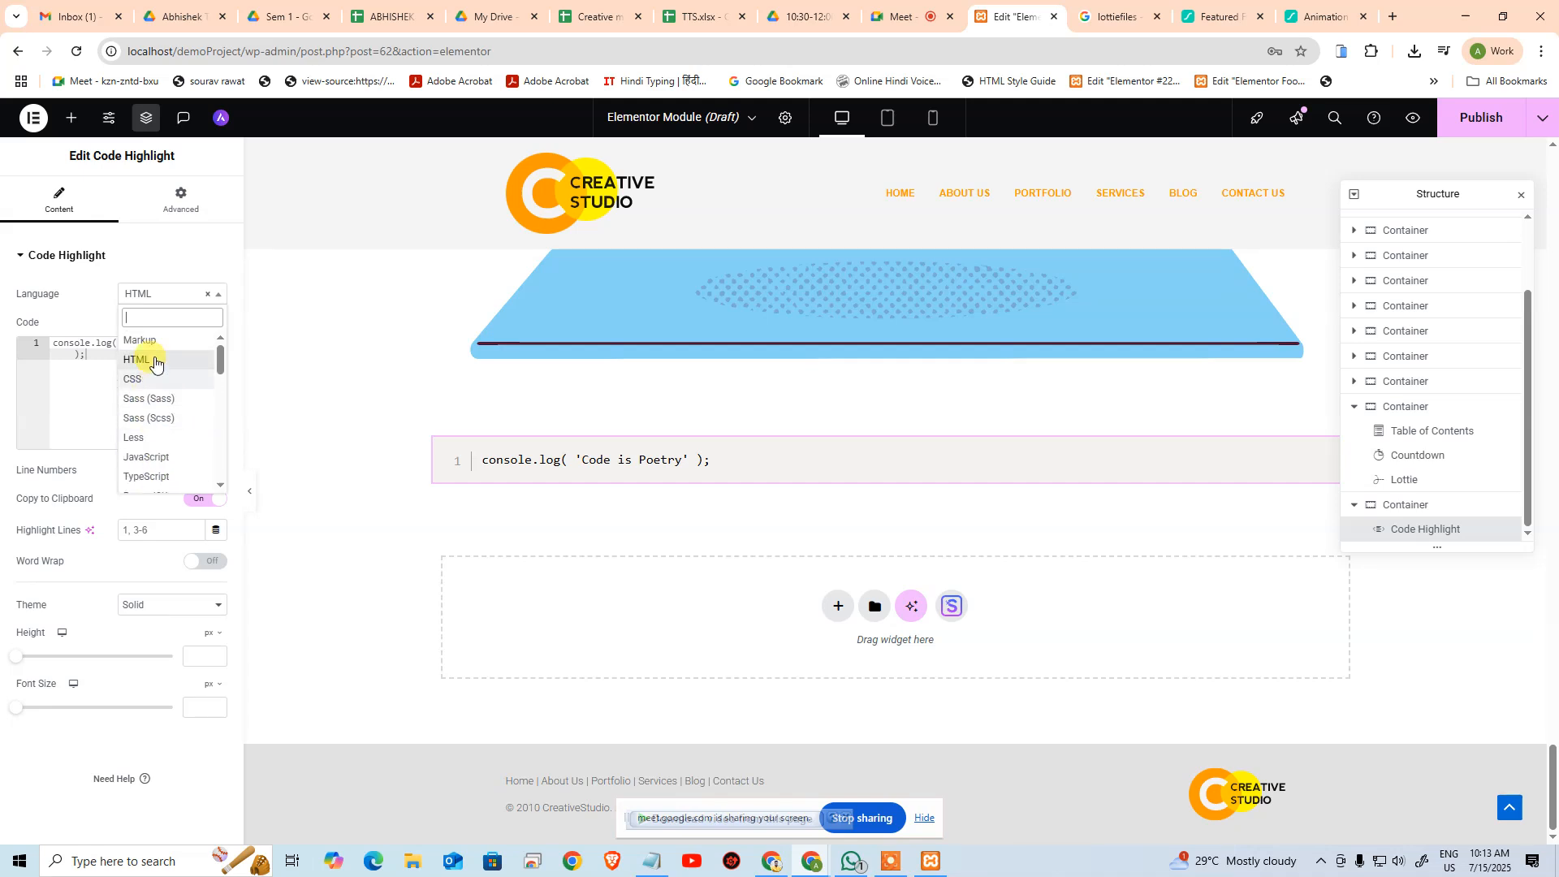
click(151, 458)
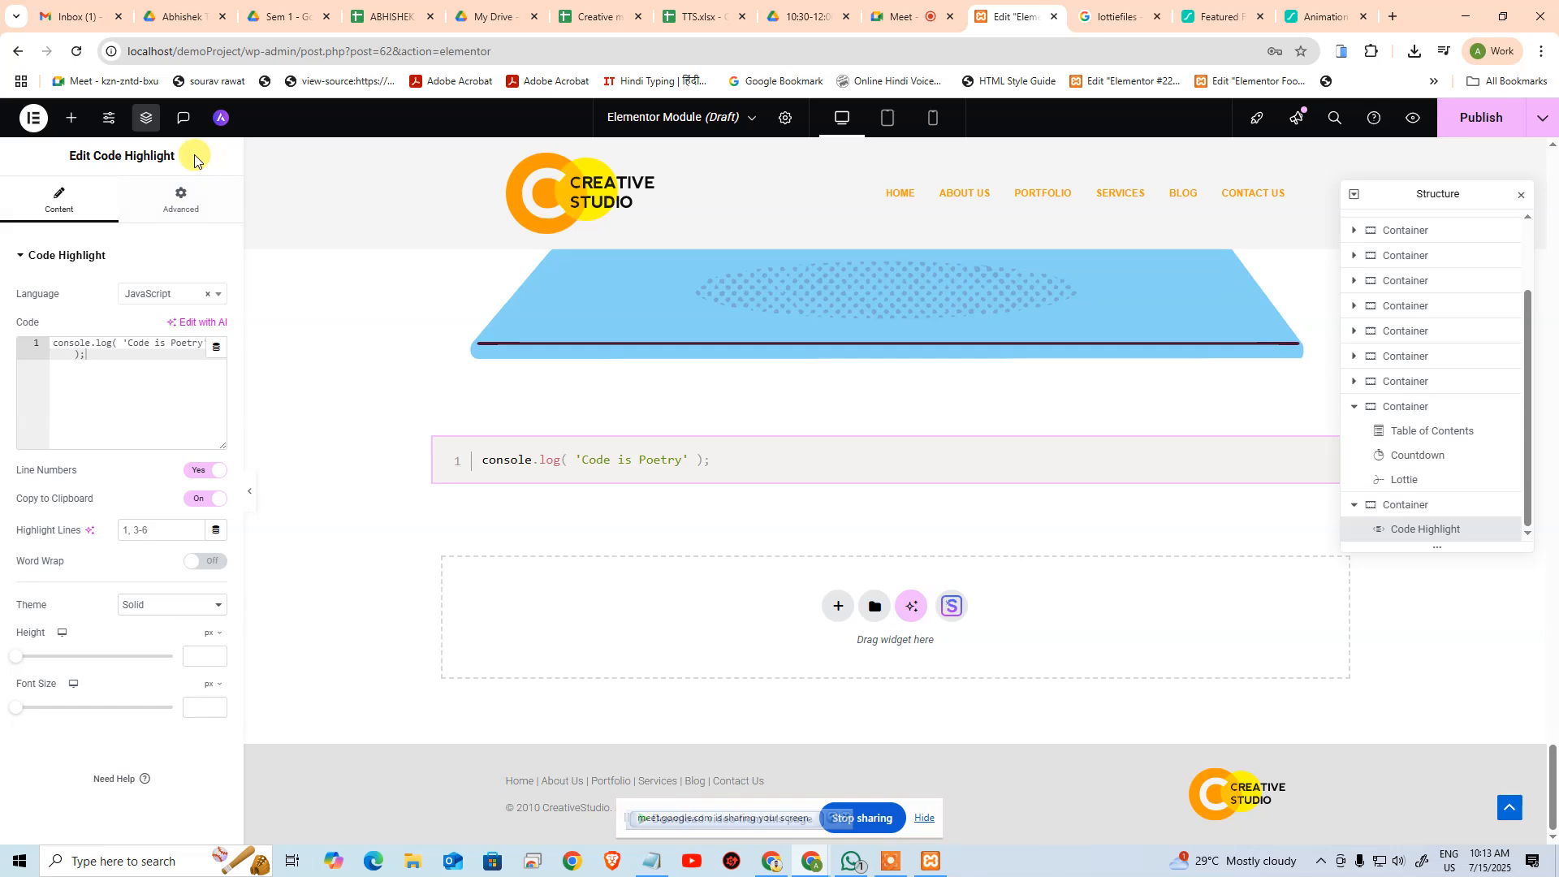
Try the Dark and Okaidia themes on the Code Highlight widget and return it to Solid
click(193, 602)
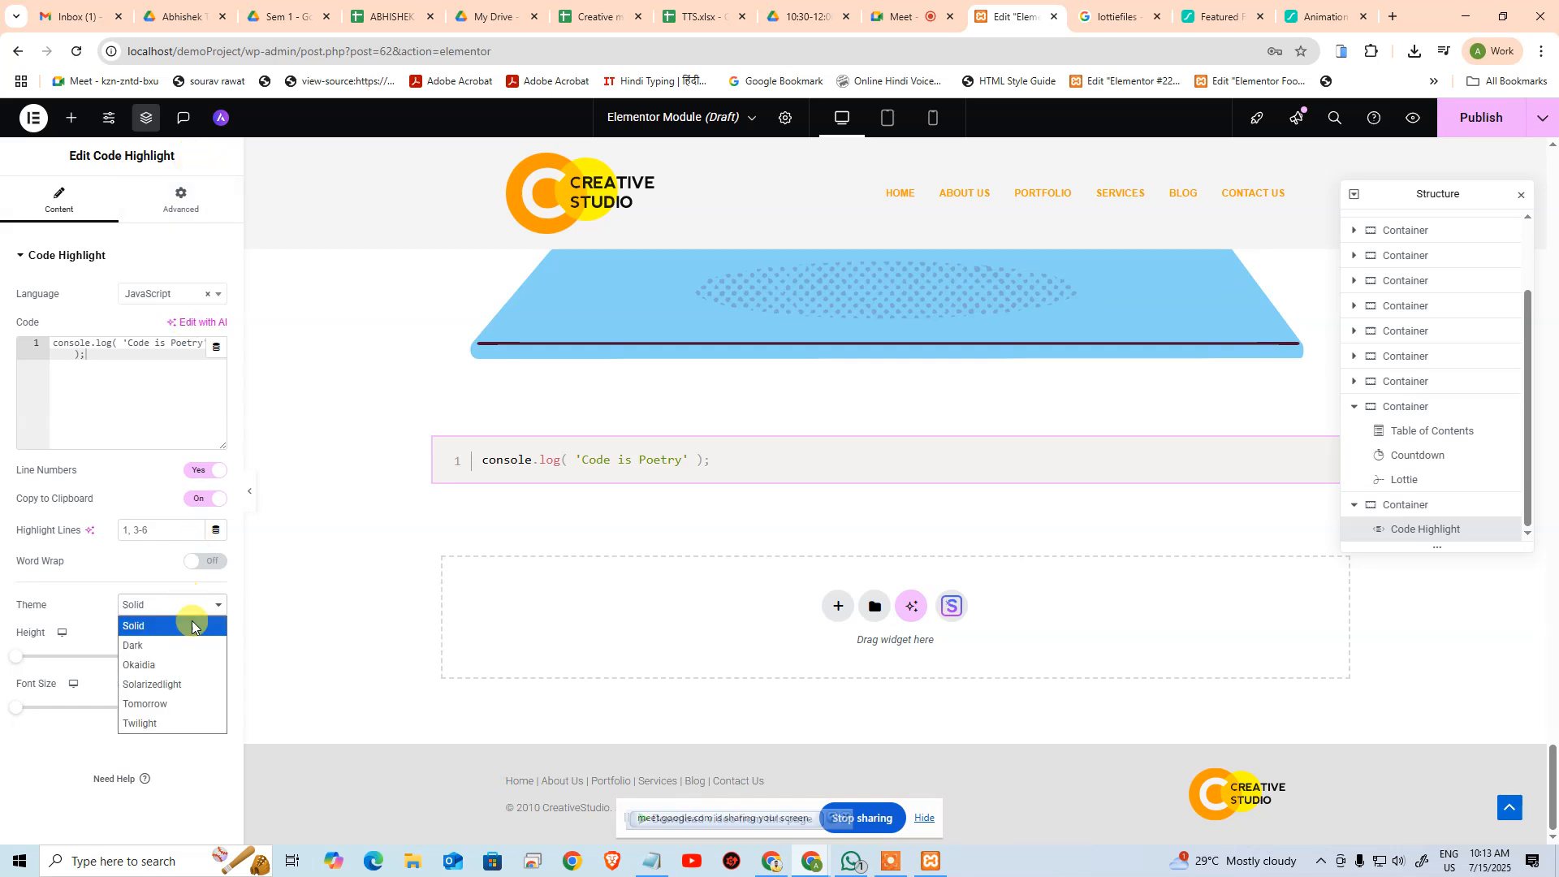
click(186, 647)
click(179, 609)
click(166, 663)
click(163, 616)
click(163, 622)
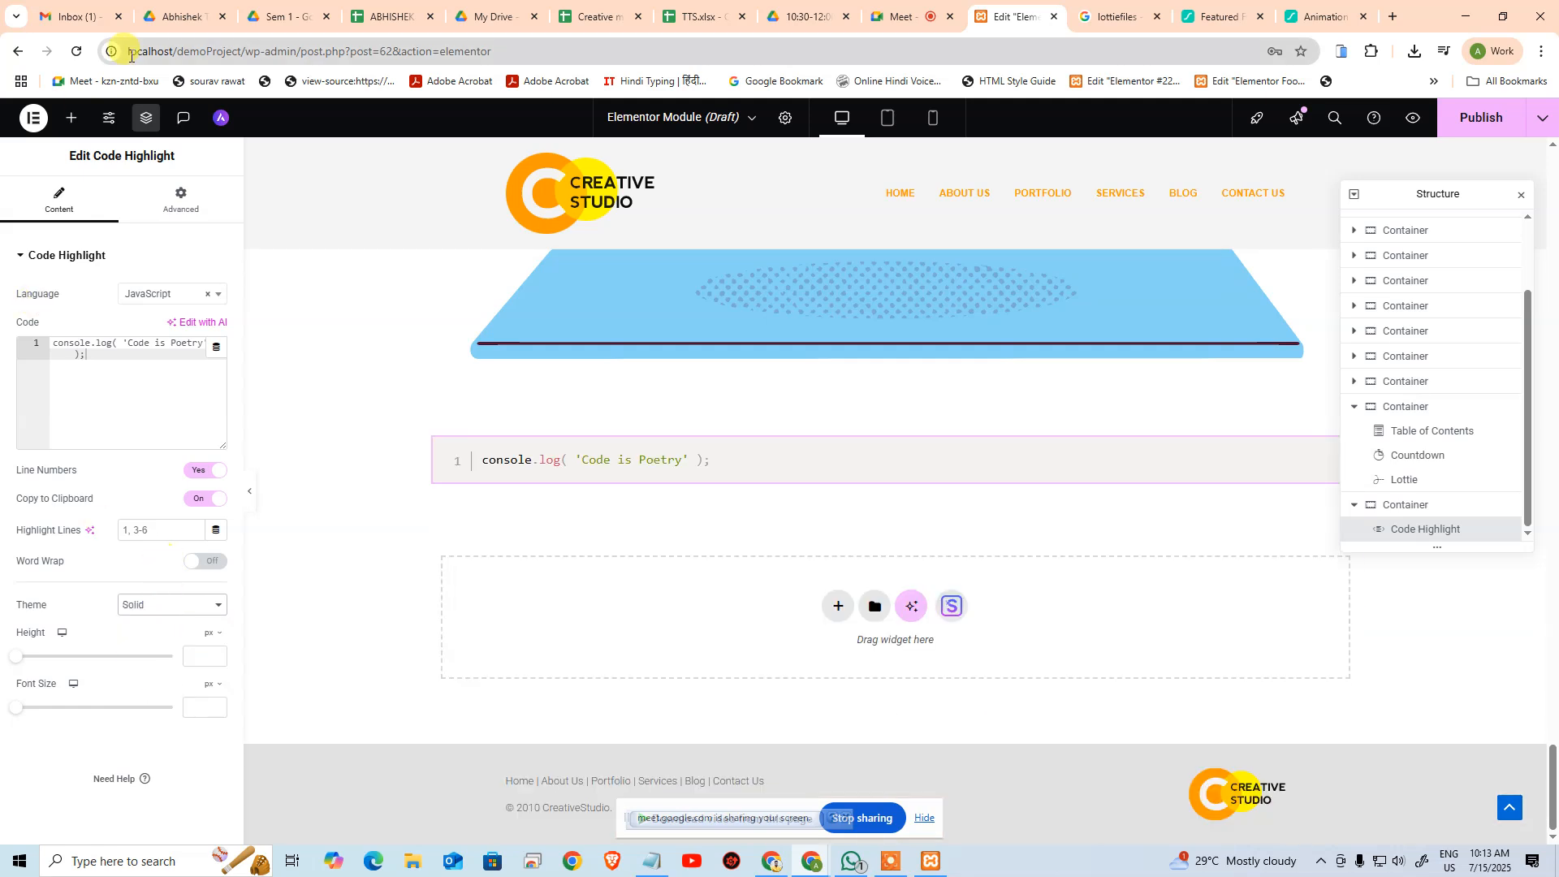
Add a Video Playlist widget below the Code Highlight widget in the same container
click(69, 125)
scroll(171, 609, down, 15)
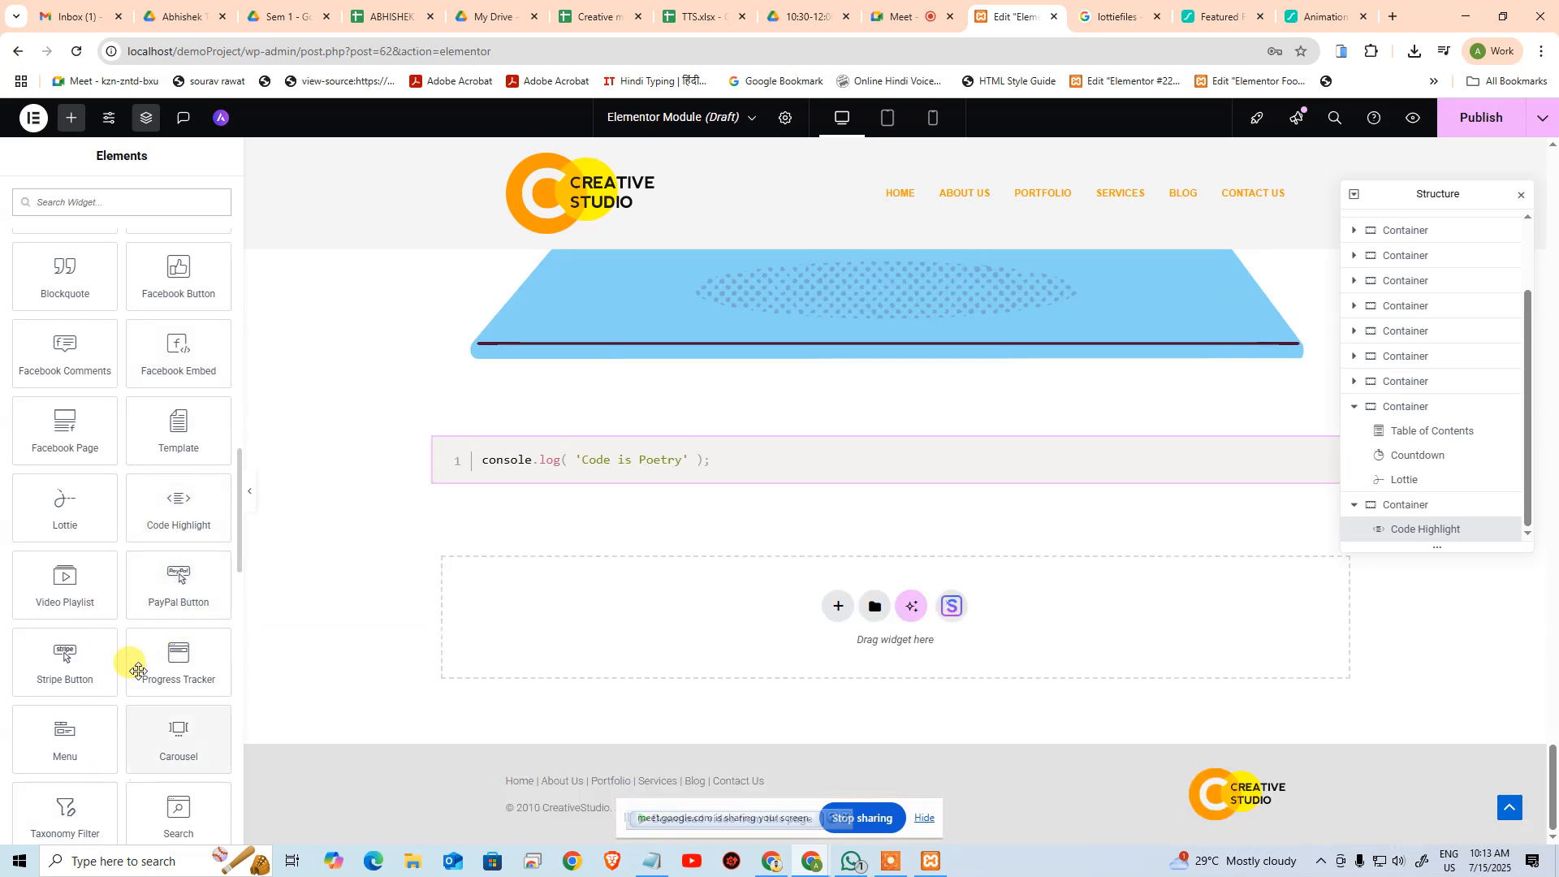
click(78, 592)
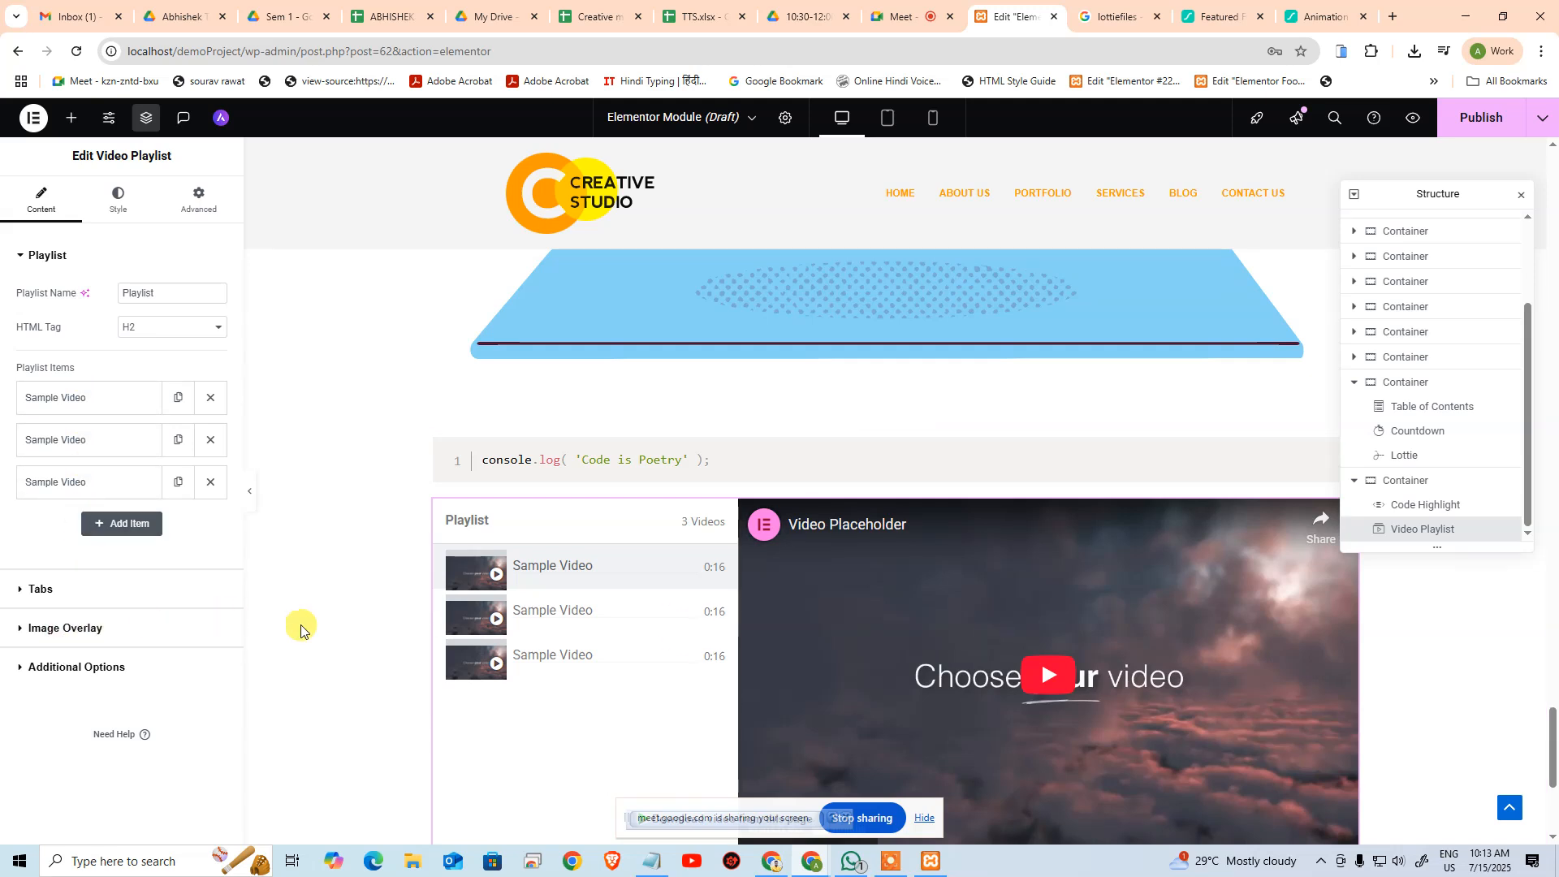
click(73, 122)
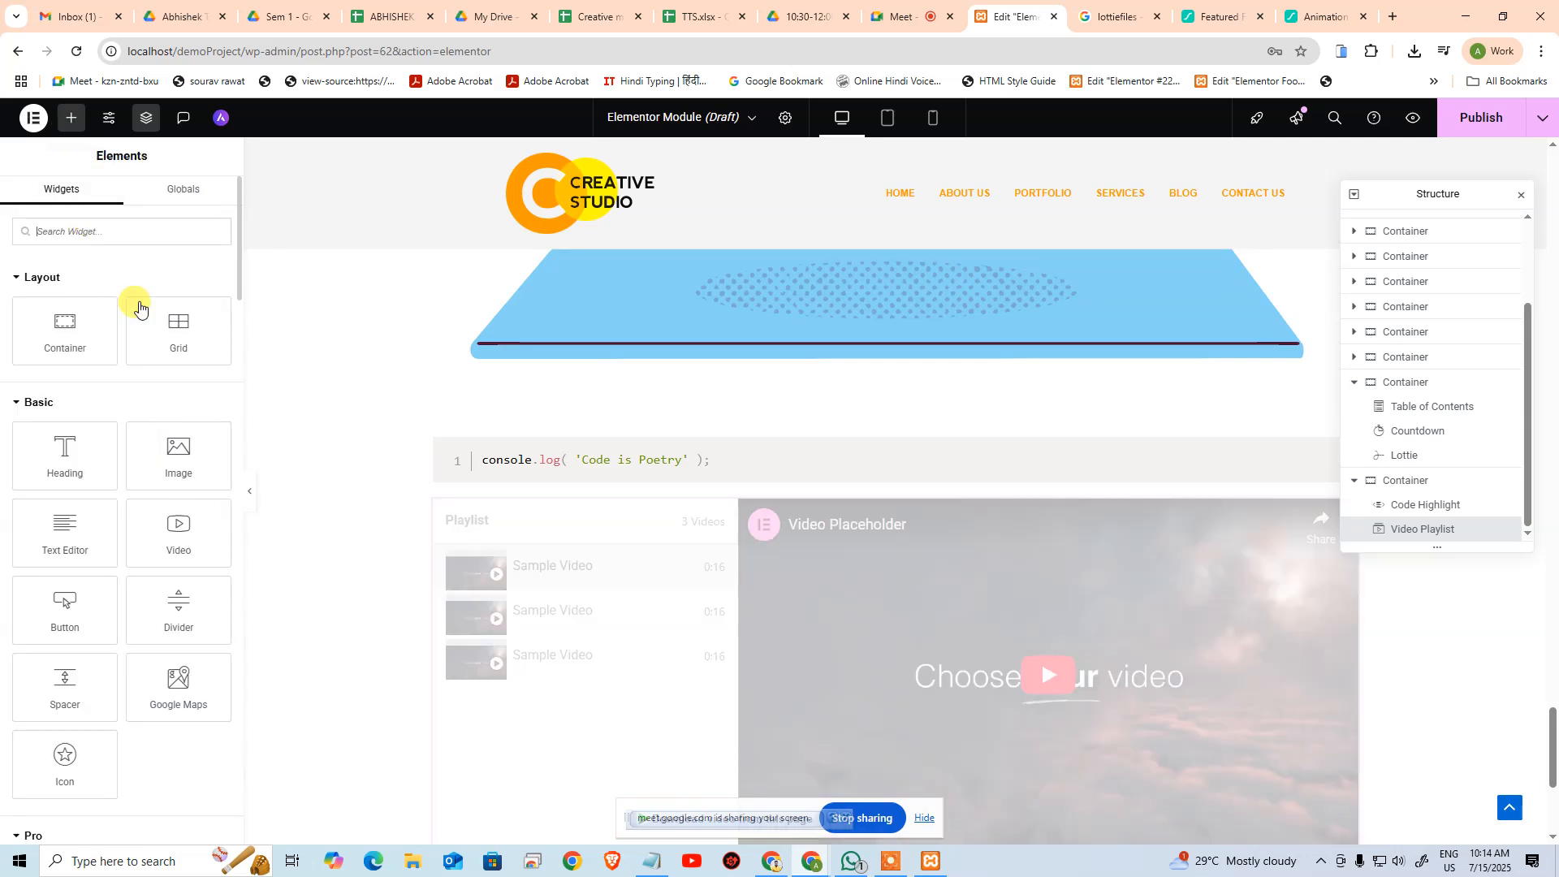
scroll(324, 592, down, 5)
scroll(95, 643, down, 15)
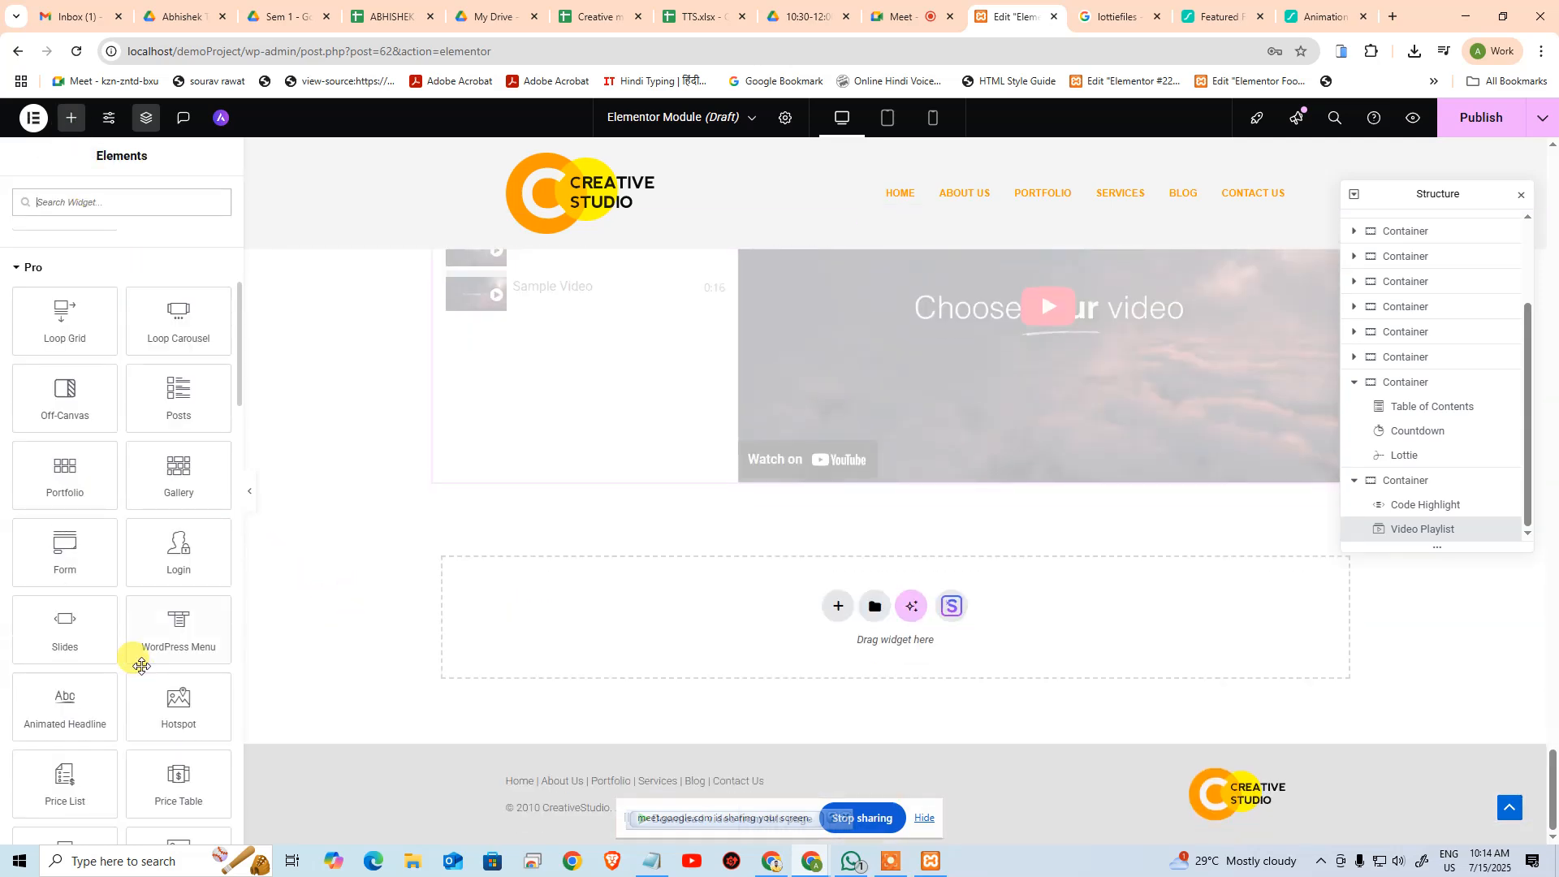
scroll(129, 349, up, 2)
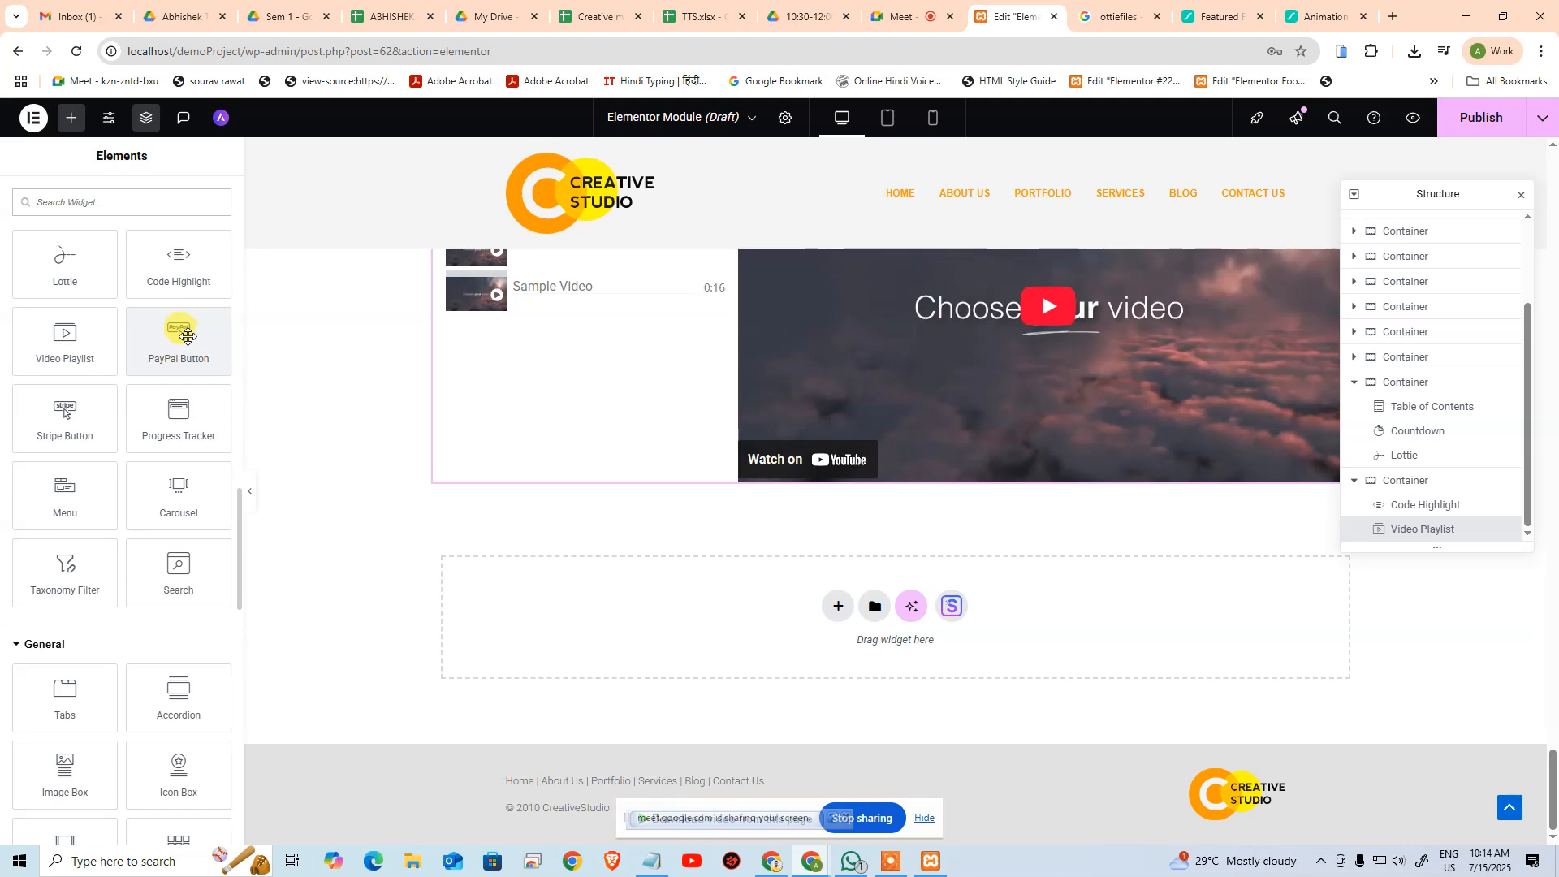
Collapse the last two expanded containers in the page structure and return to the empty drop area
click(1395, 479)
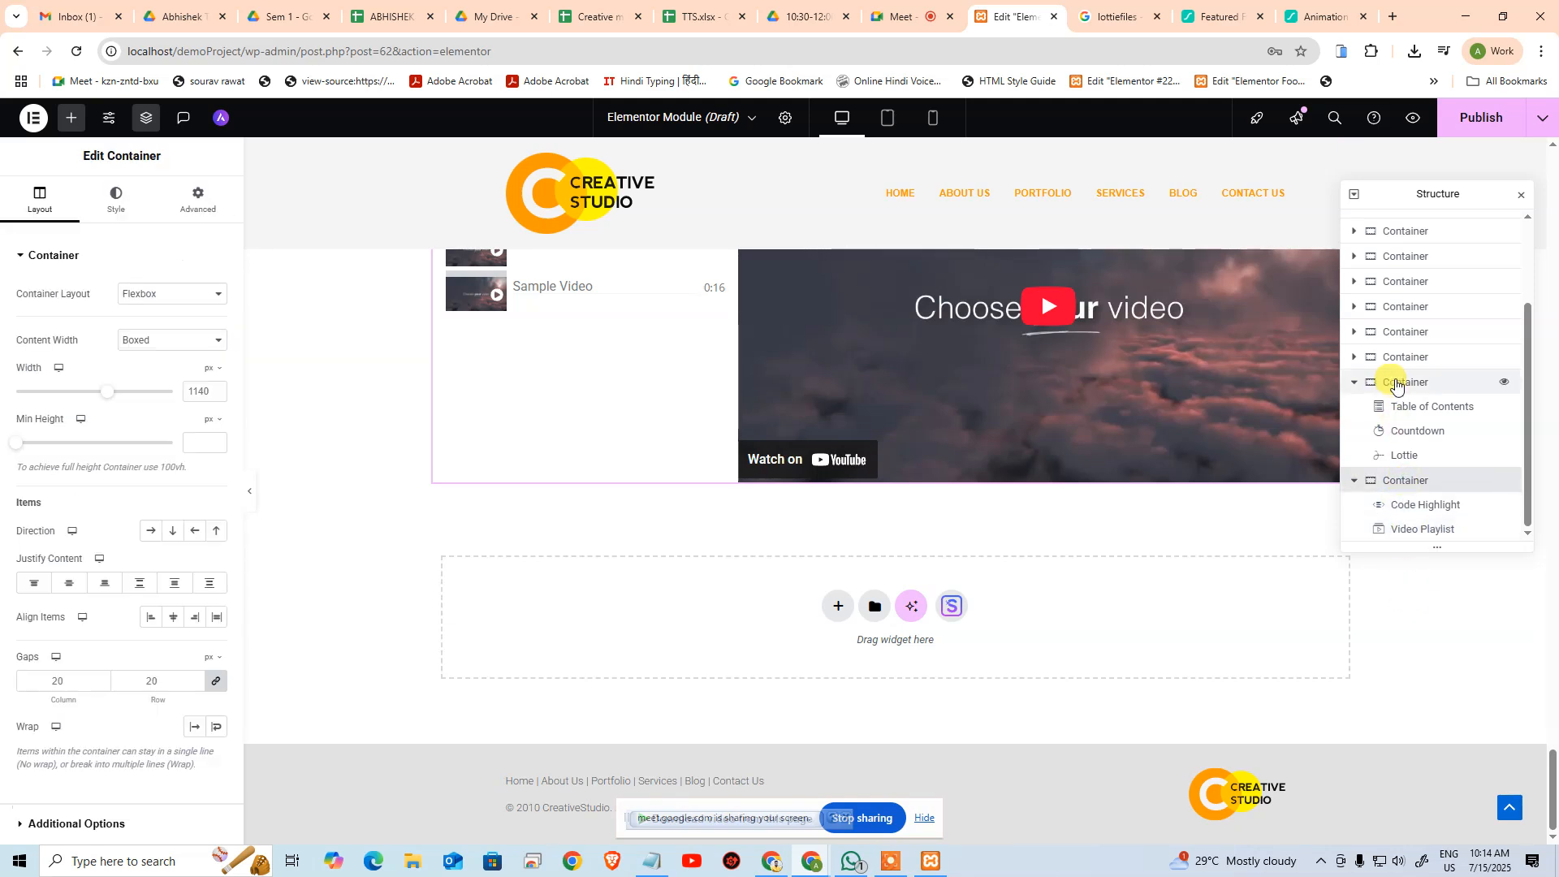
click(1354, 382)
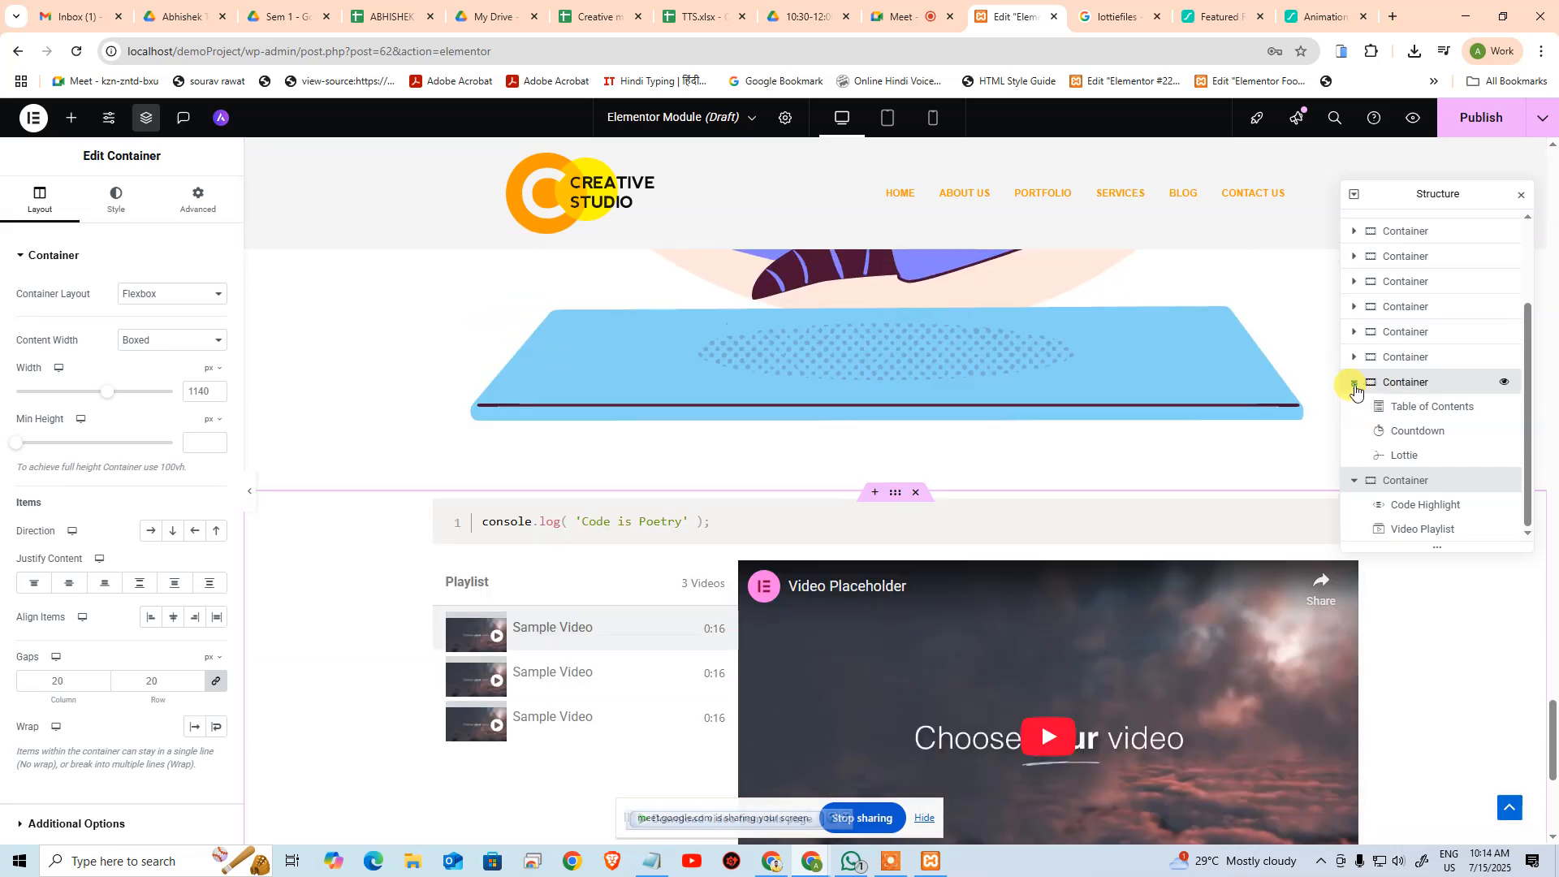
click(1354, 480)
scroll(752, 686, down, 5)
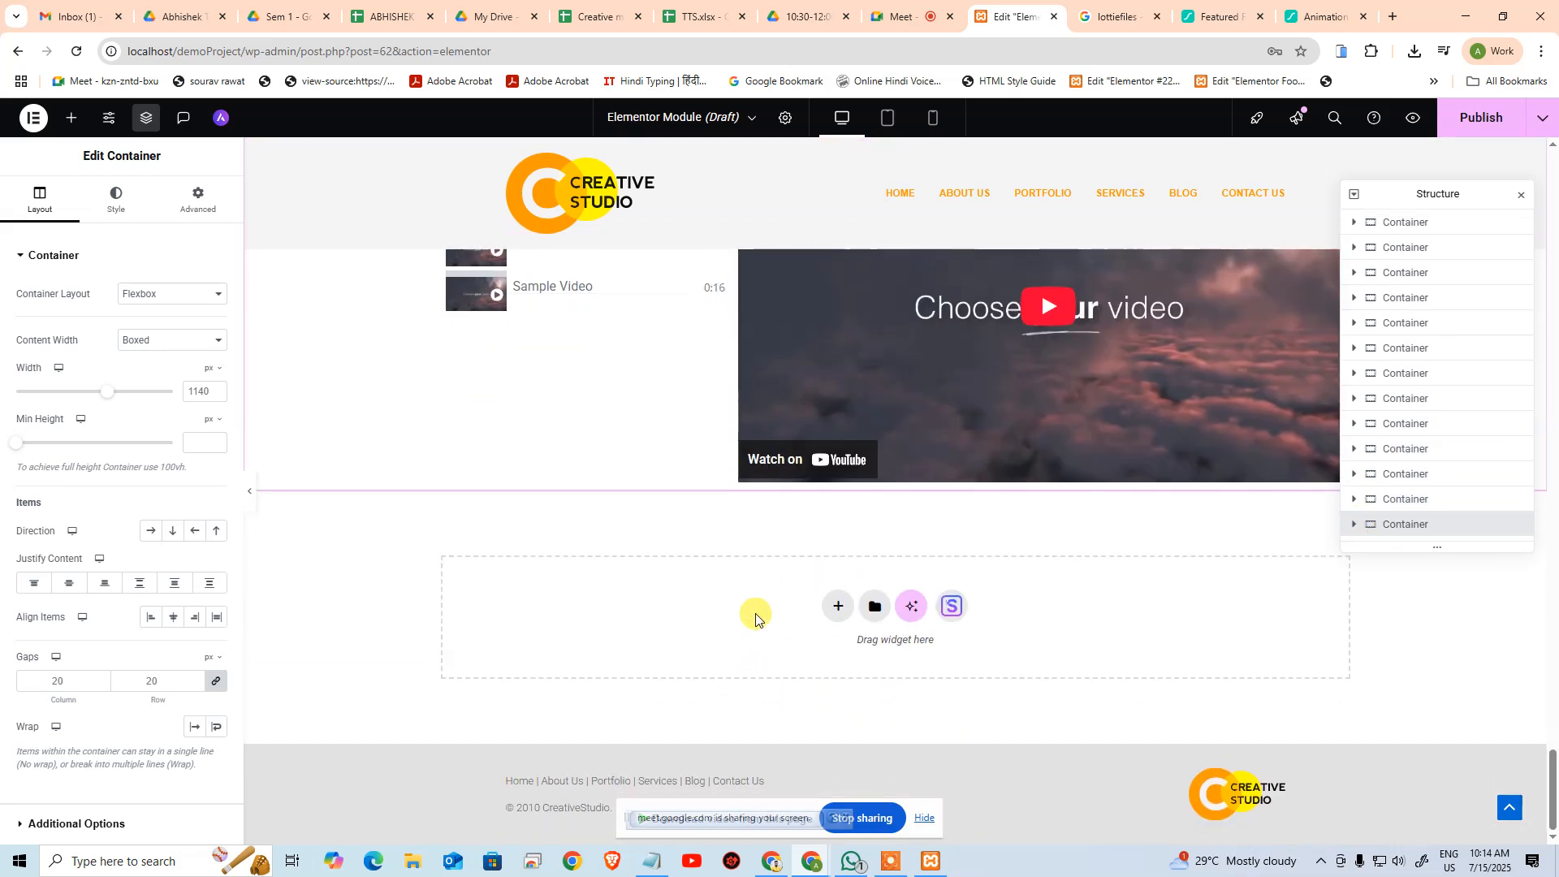
Add a Progress Tracker widget in a new container below the Video Playlist
click(69, 121)
scroll(155, 568, down, 5)
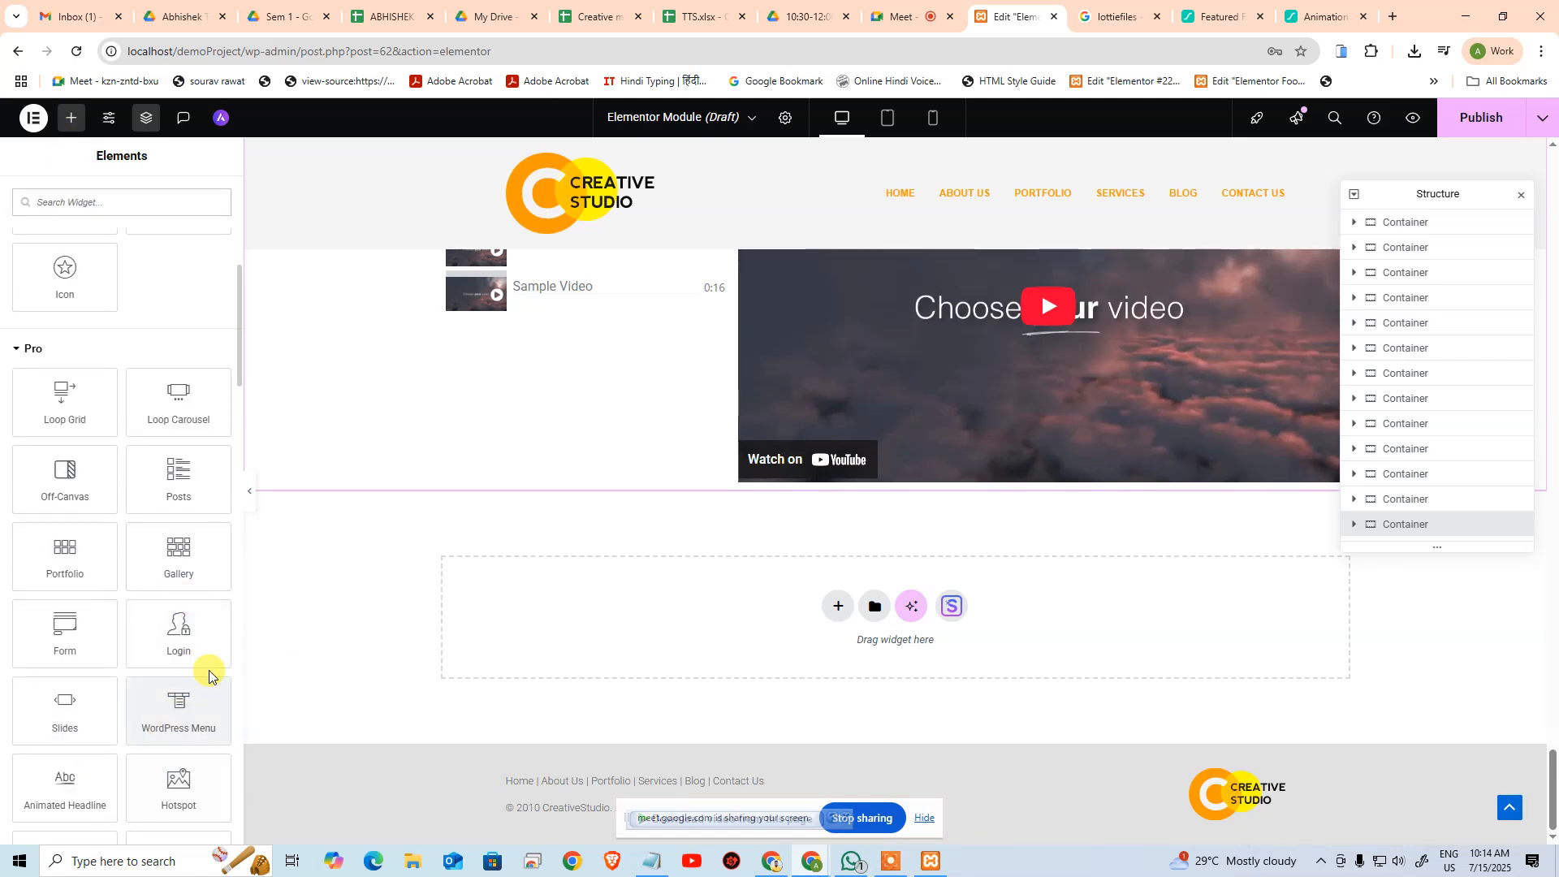
scroll(155, 668, down, 8)
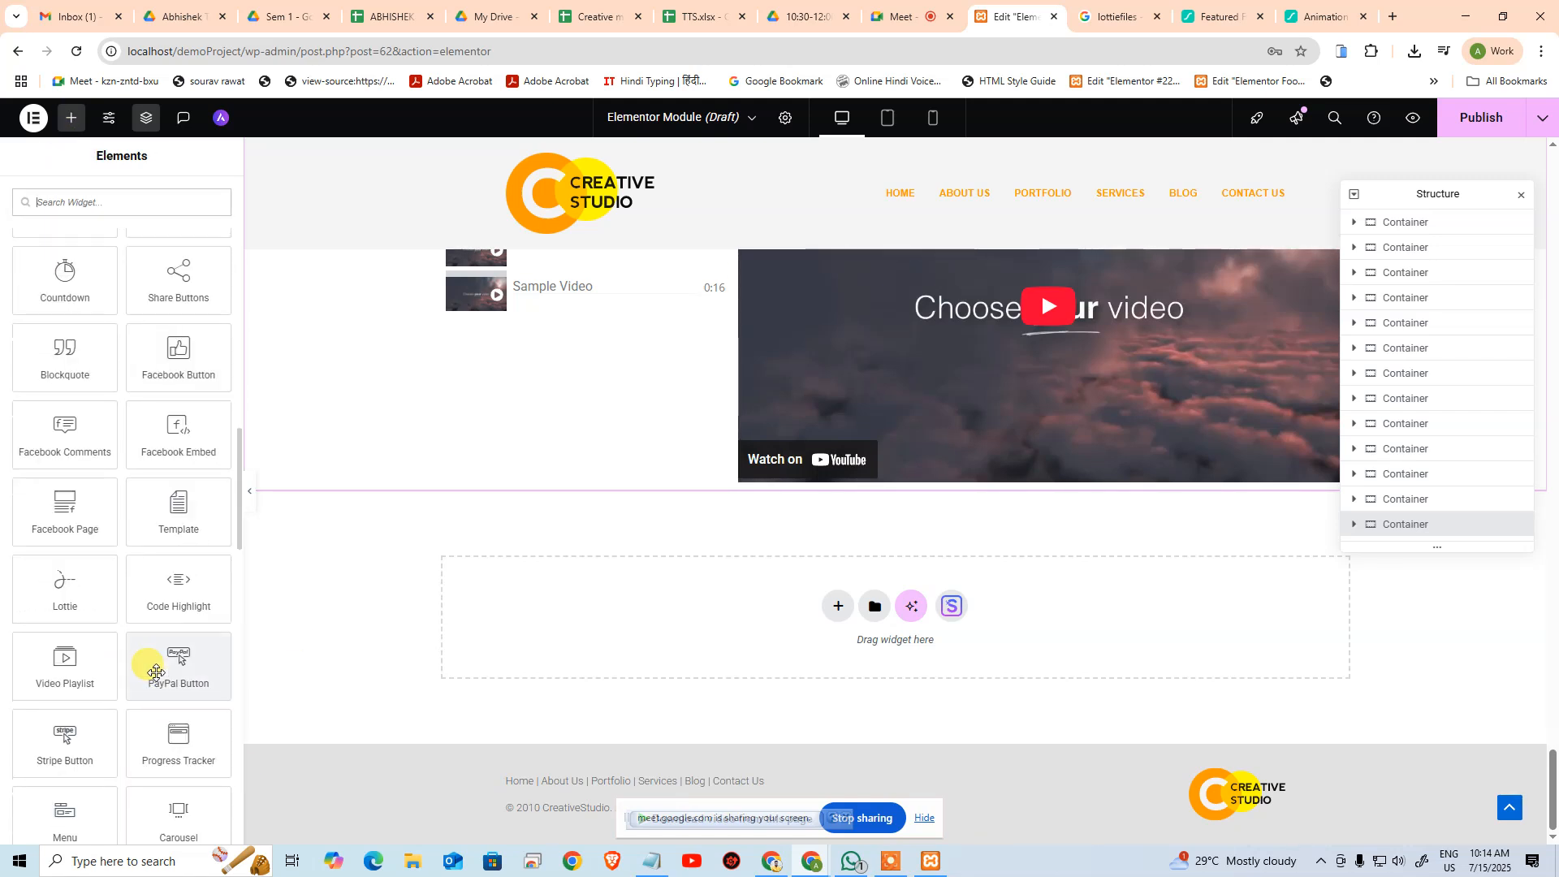
scroll(156, 673, down, 5)
drag(189, 347, 784, 601)
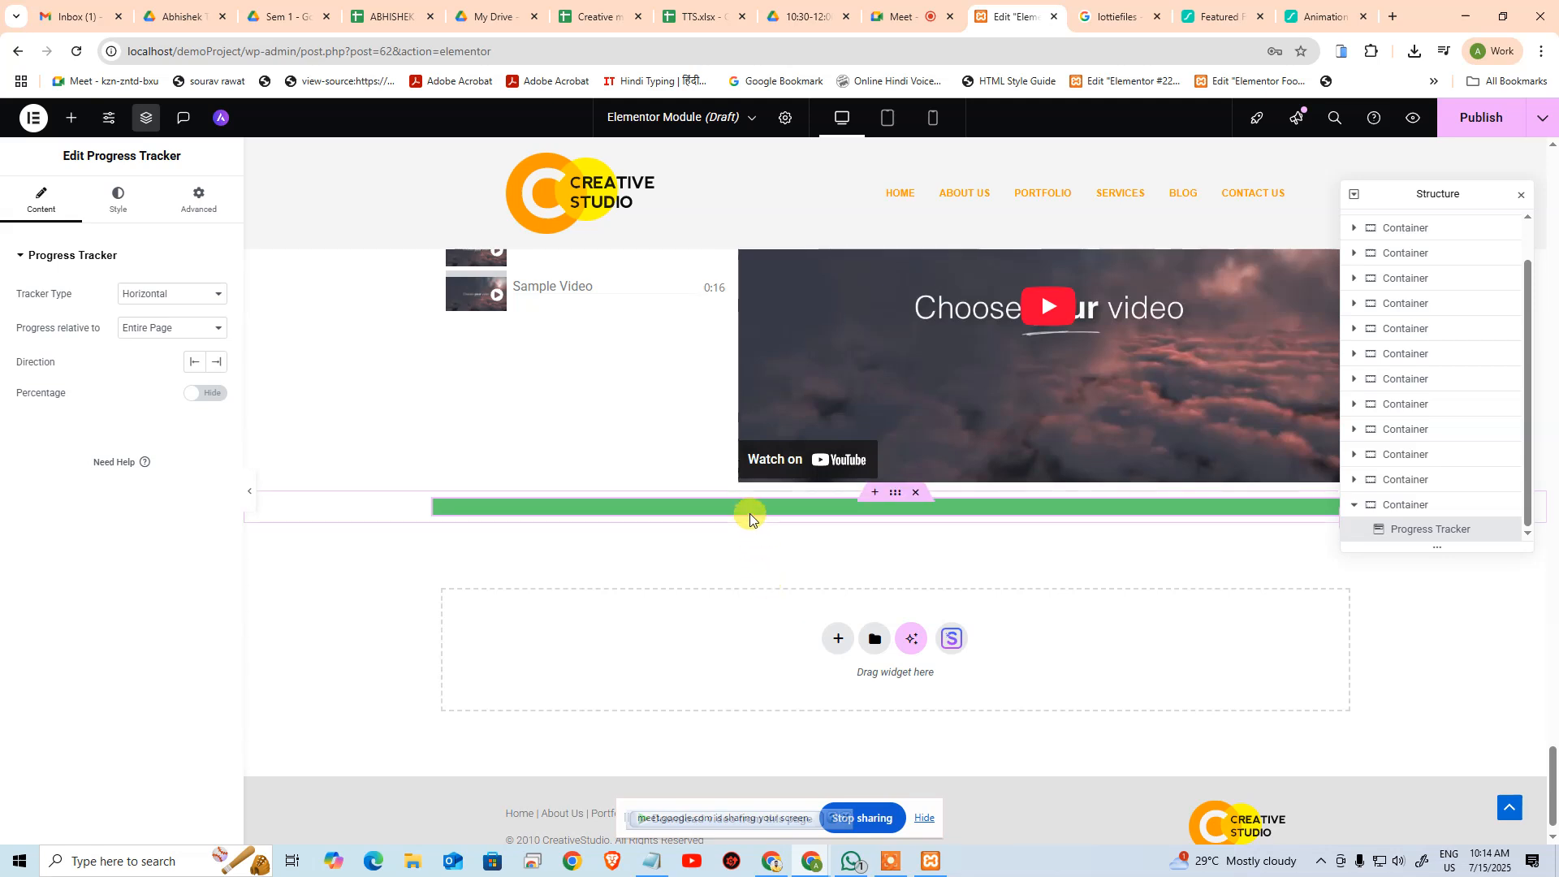
Review the options the Progress Tracker offers for what its progress is relative to
click(139, 328)
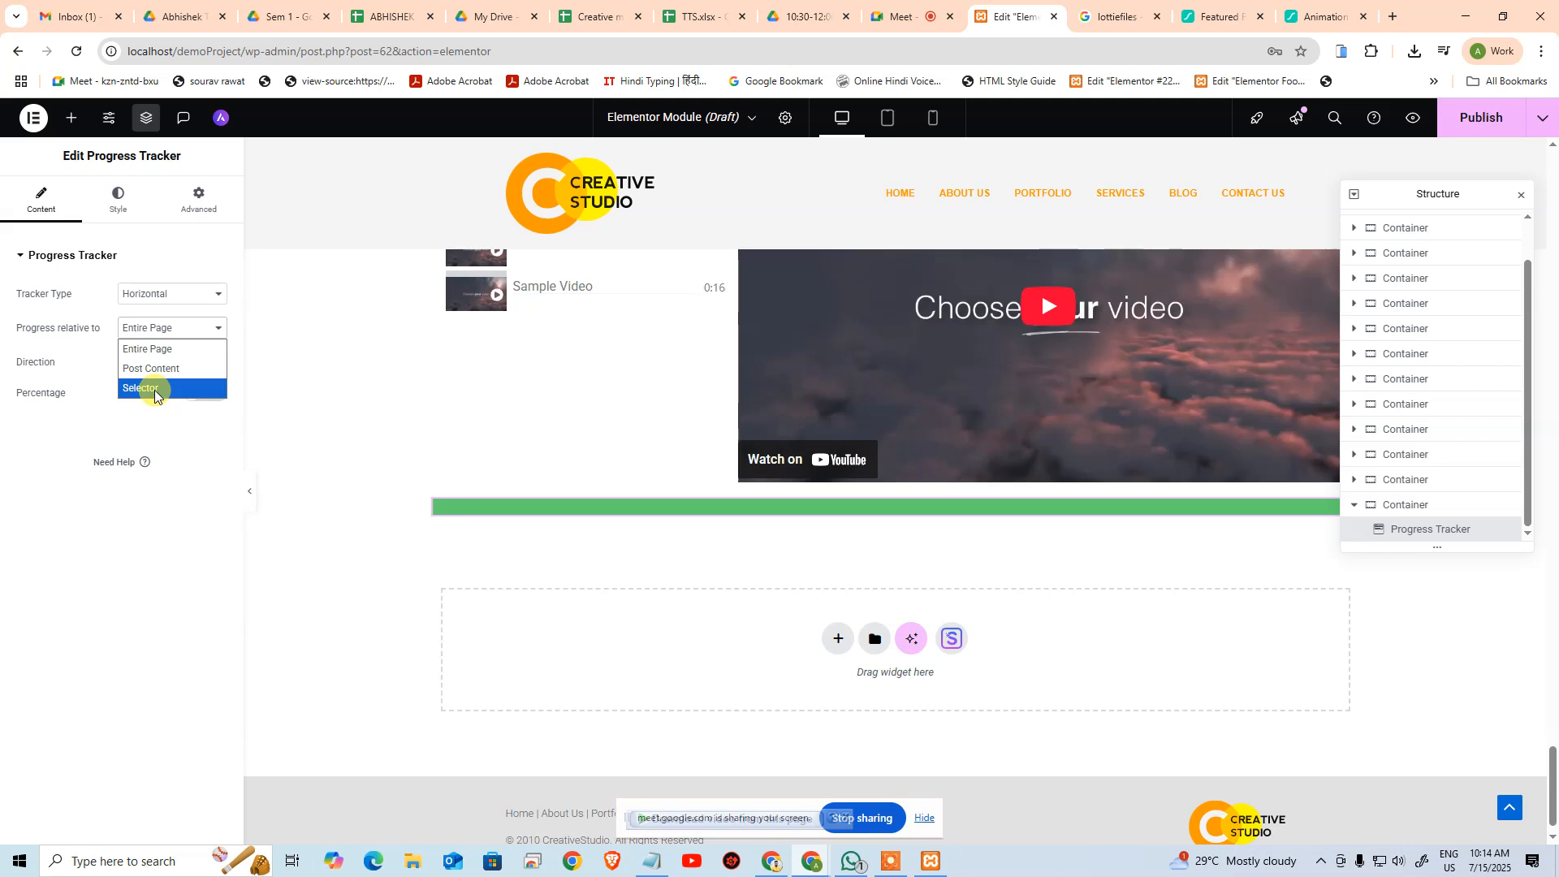
click(186, 254)
click(186, 254)
click(186, 252)
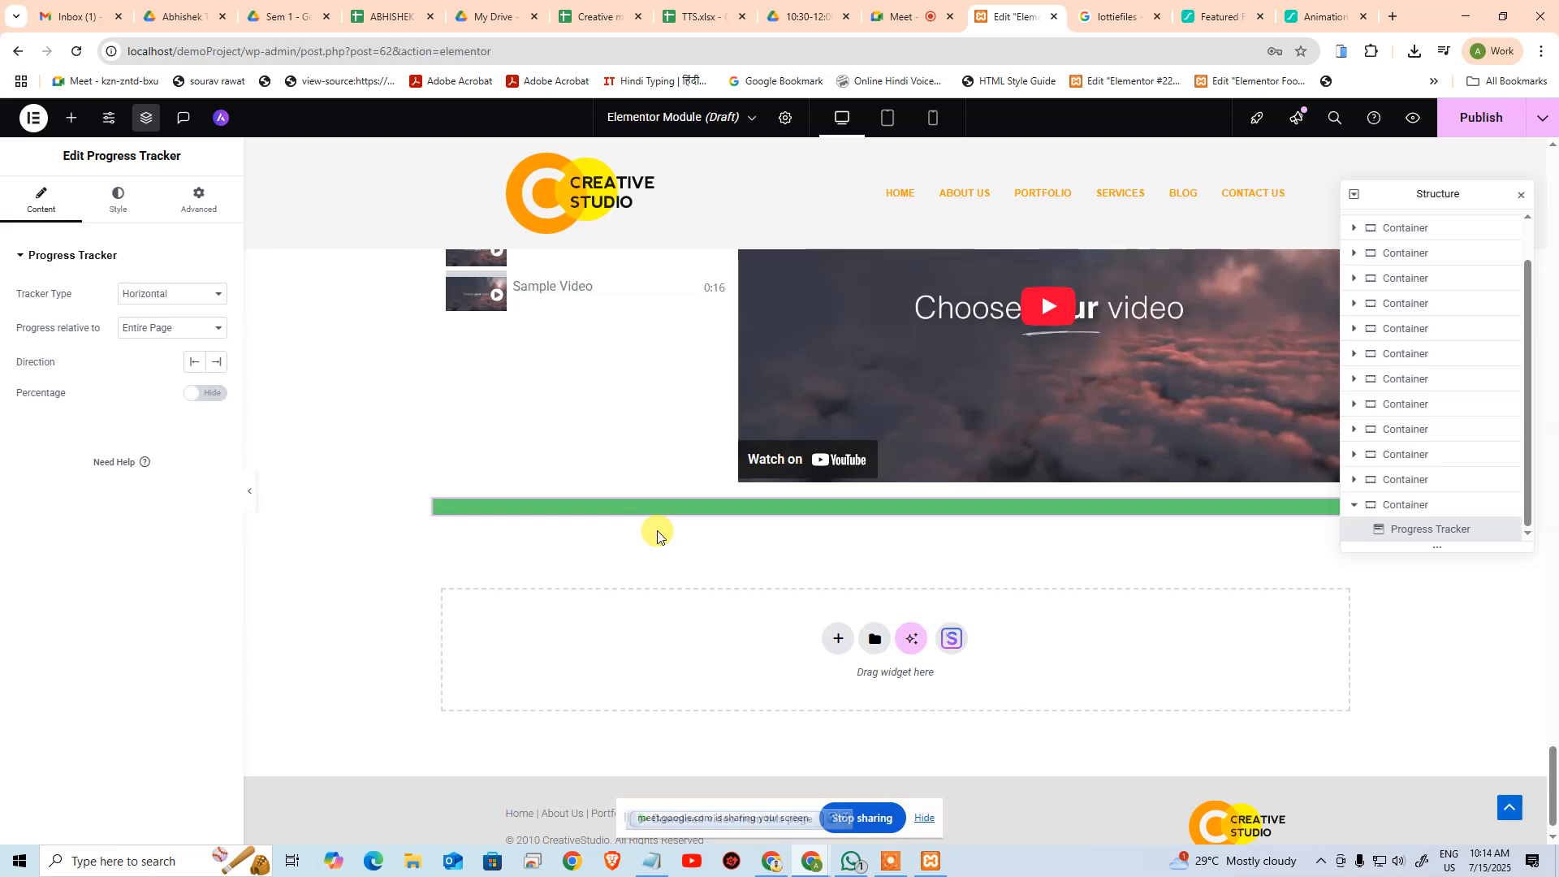
Check how the Progress Tracker bar responds to page scrolling and recheck its Progress relative to options
scroll(582, 546, up, 4)
scroll(574, 549, down, 4)
scroll(573, 555, up, 4)
scroll(572, 559, down, 1)
scroll(573, 558, up, 1)
scroll(572, 558, down, 4)
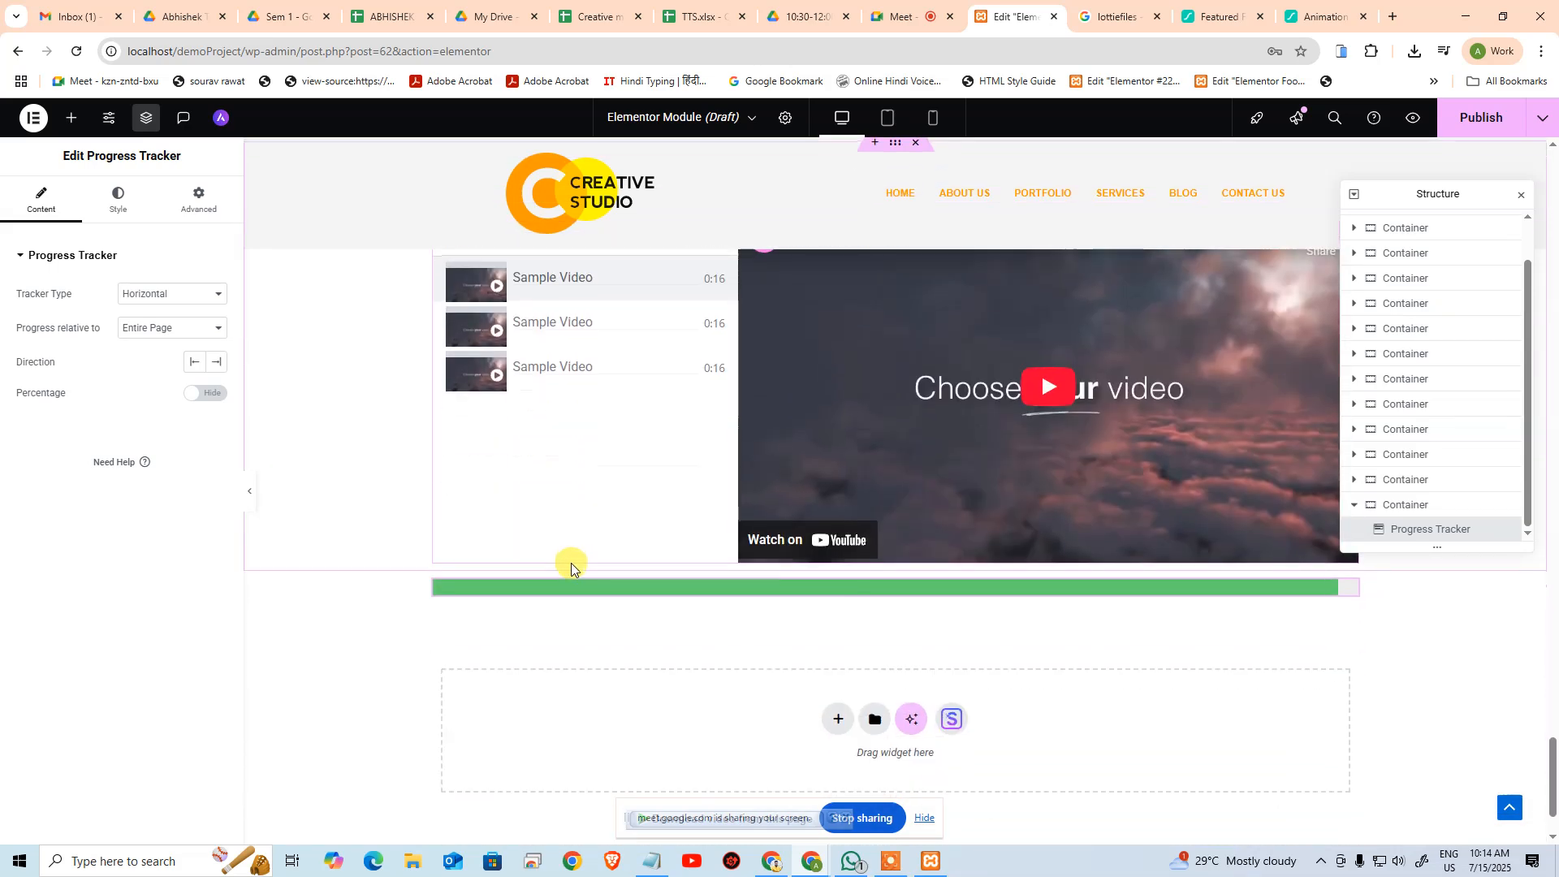
scroll(574, 568, up, 1)
scroll(574, 565, up, 3)
scroll(576, 561, down, 5)
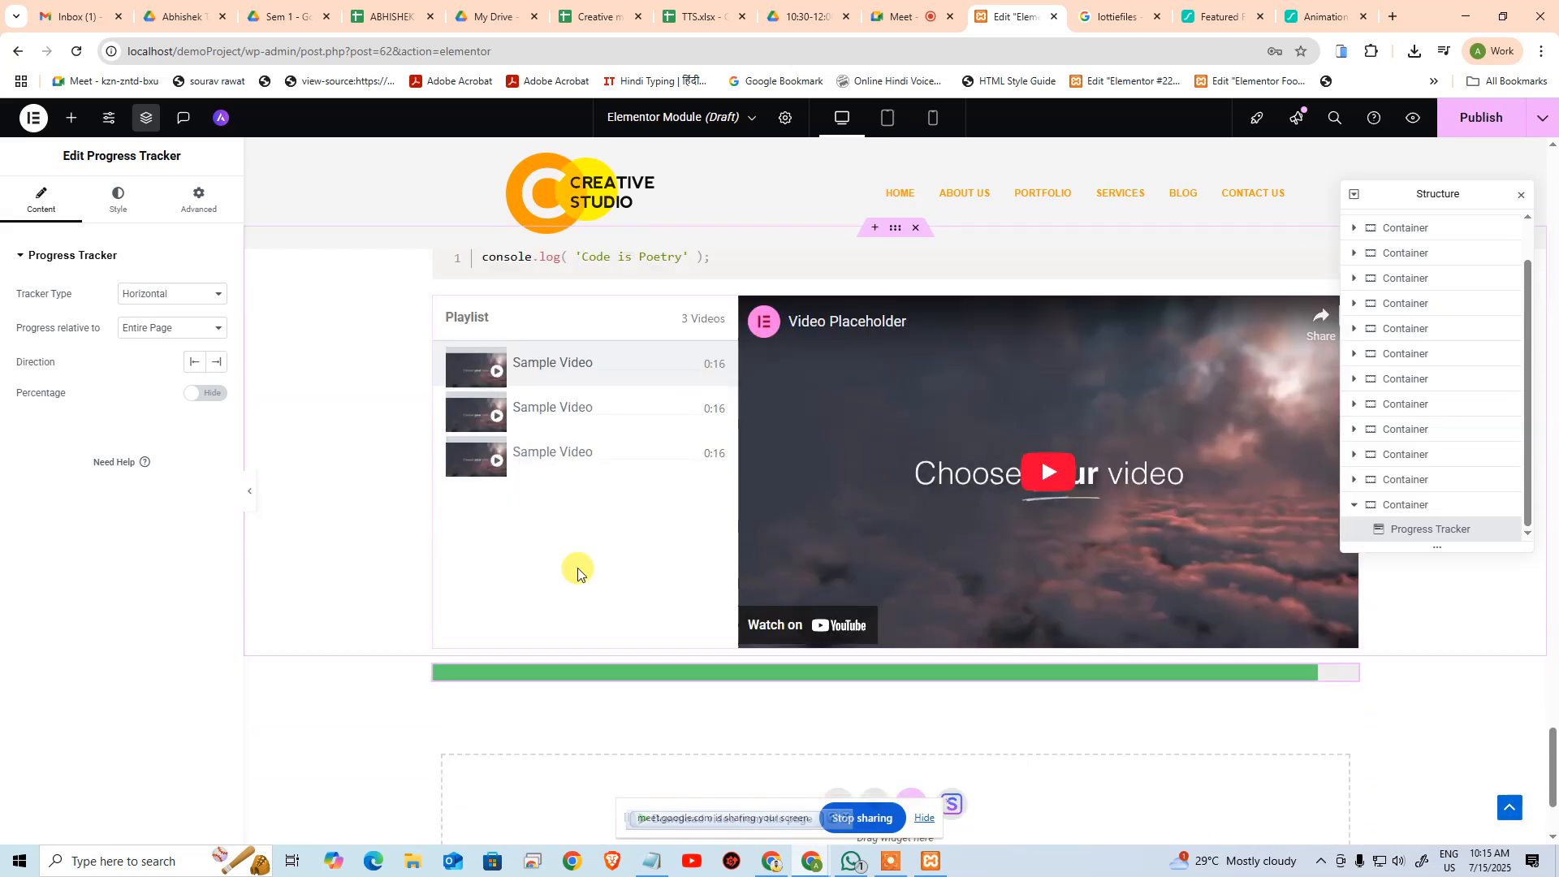
click(156, 329)
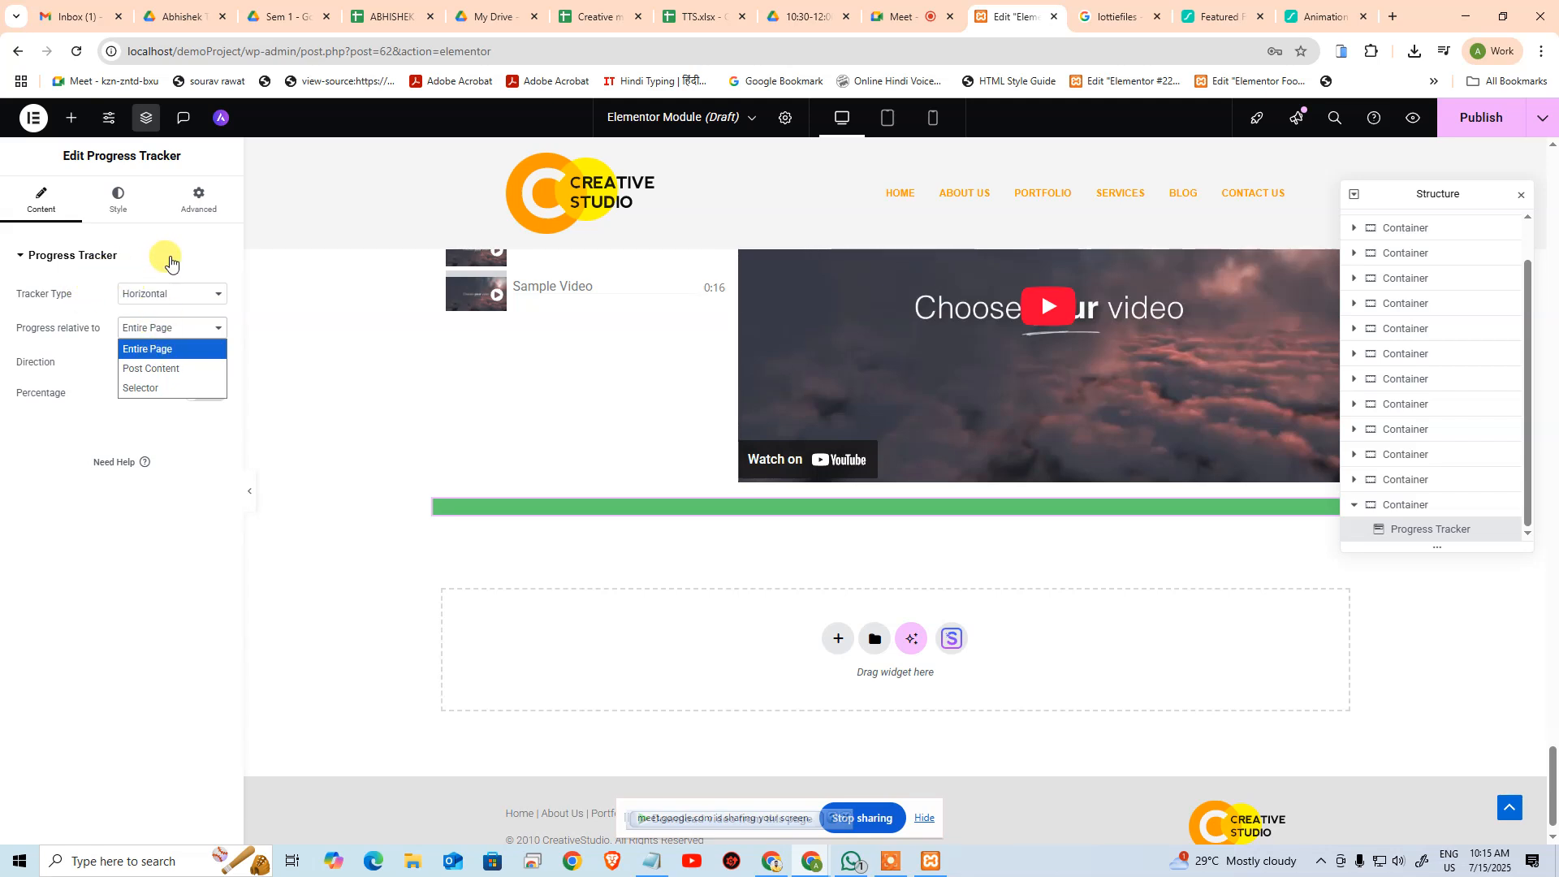
click(223, 706)
Add a Carousel widget in a new container below the Progress Tracker and select its first slide
click(77, 125)
scroll(134, 544, down, 15)
scroll(156, 570, down, 15)
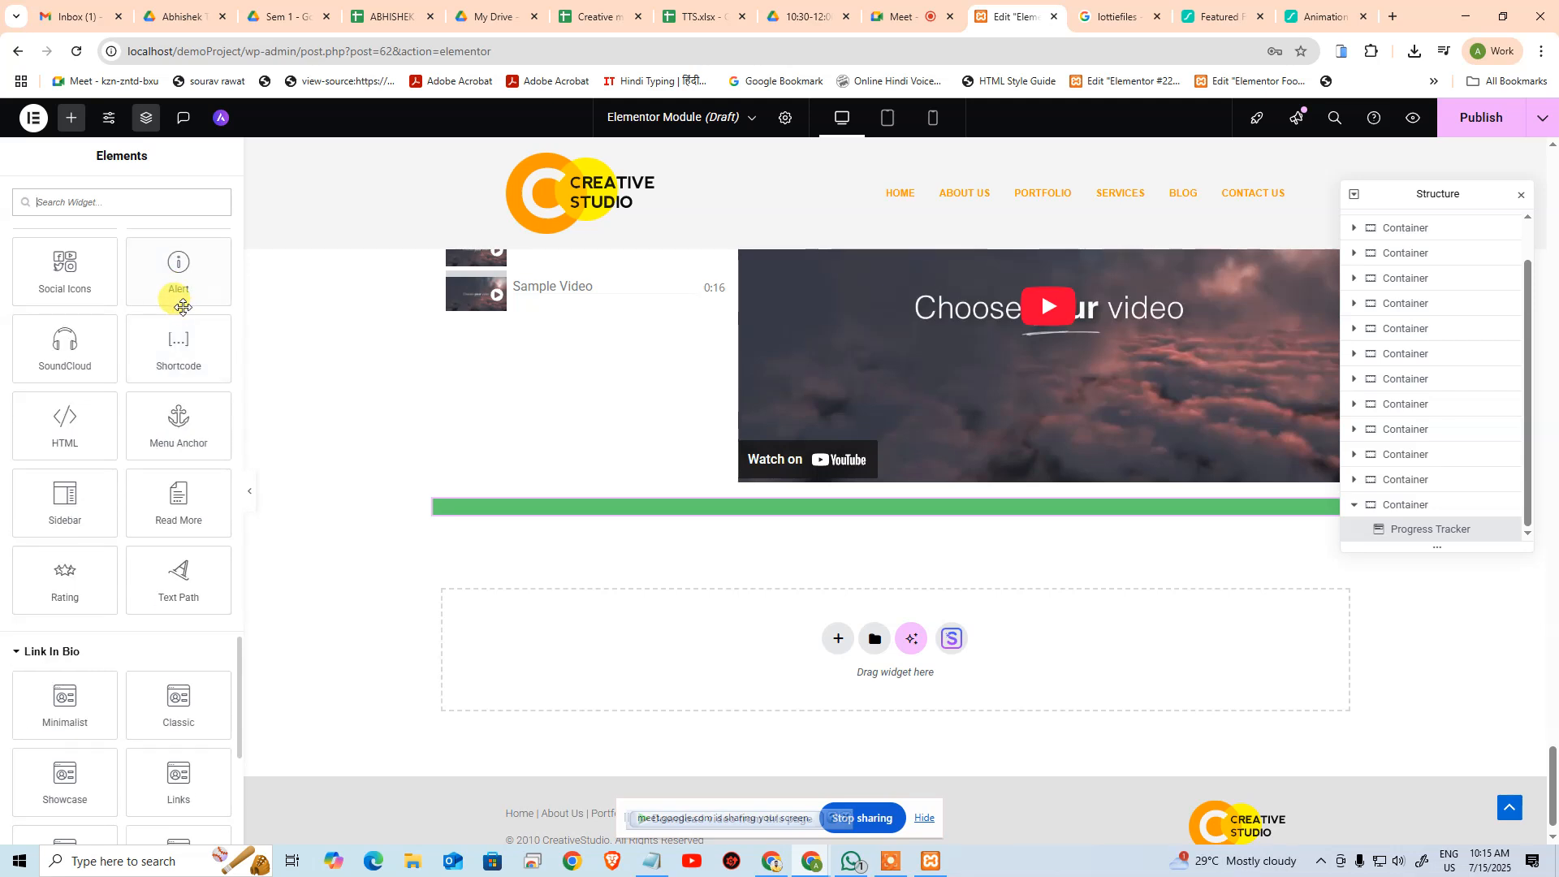
scroll(183, 307, up, 3)
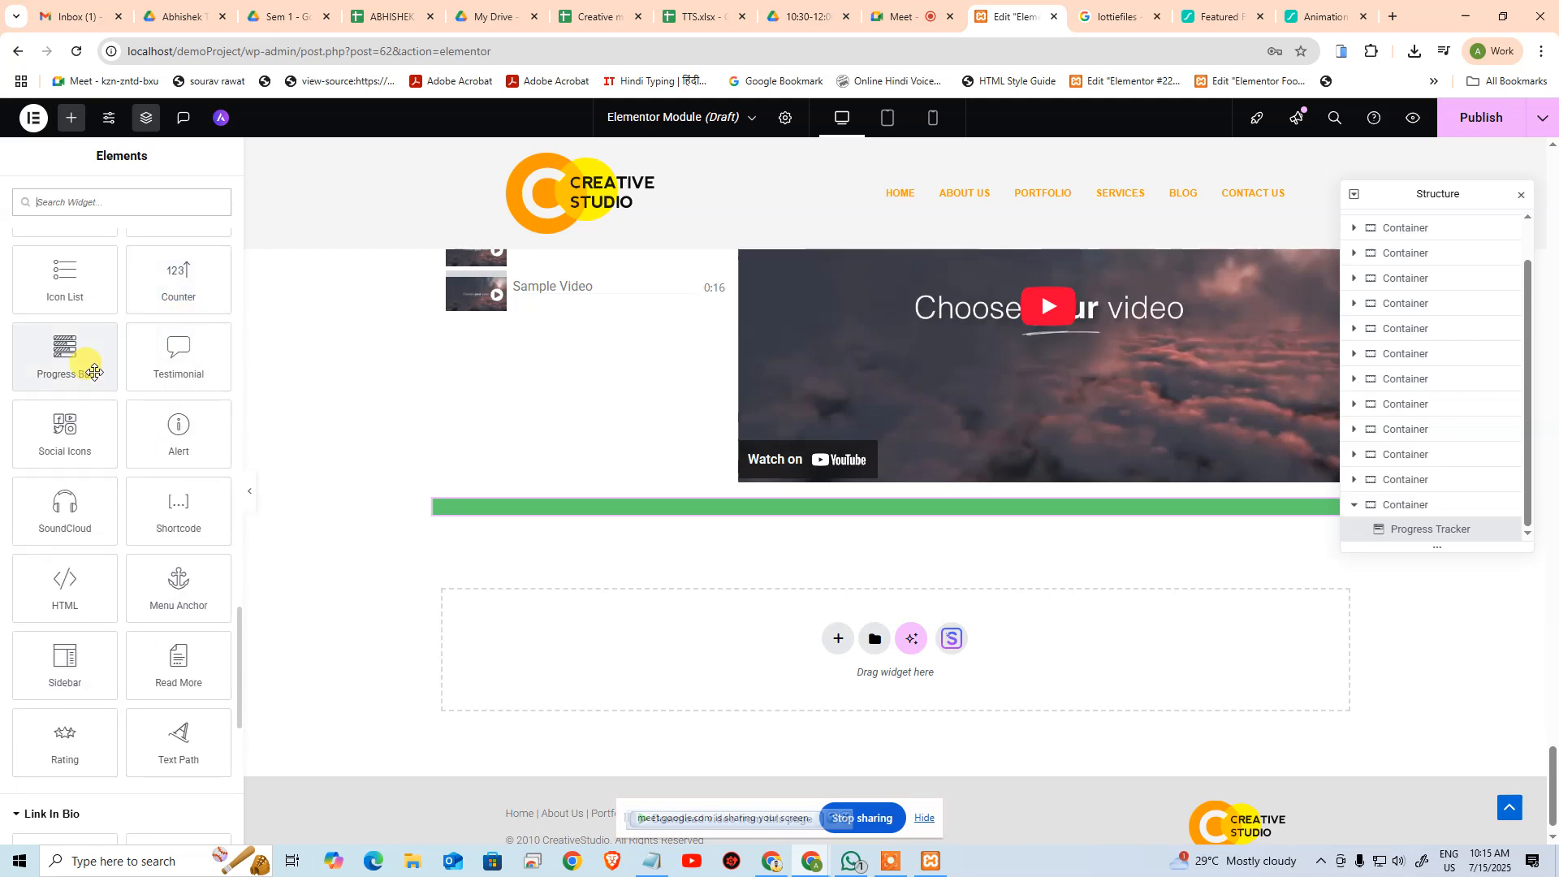
scroll(94, 372, up, 1)
scroll(94, 372, up, 6)
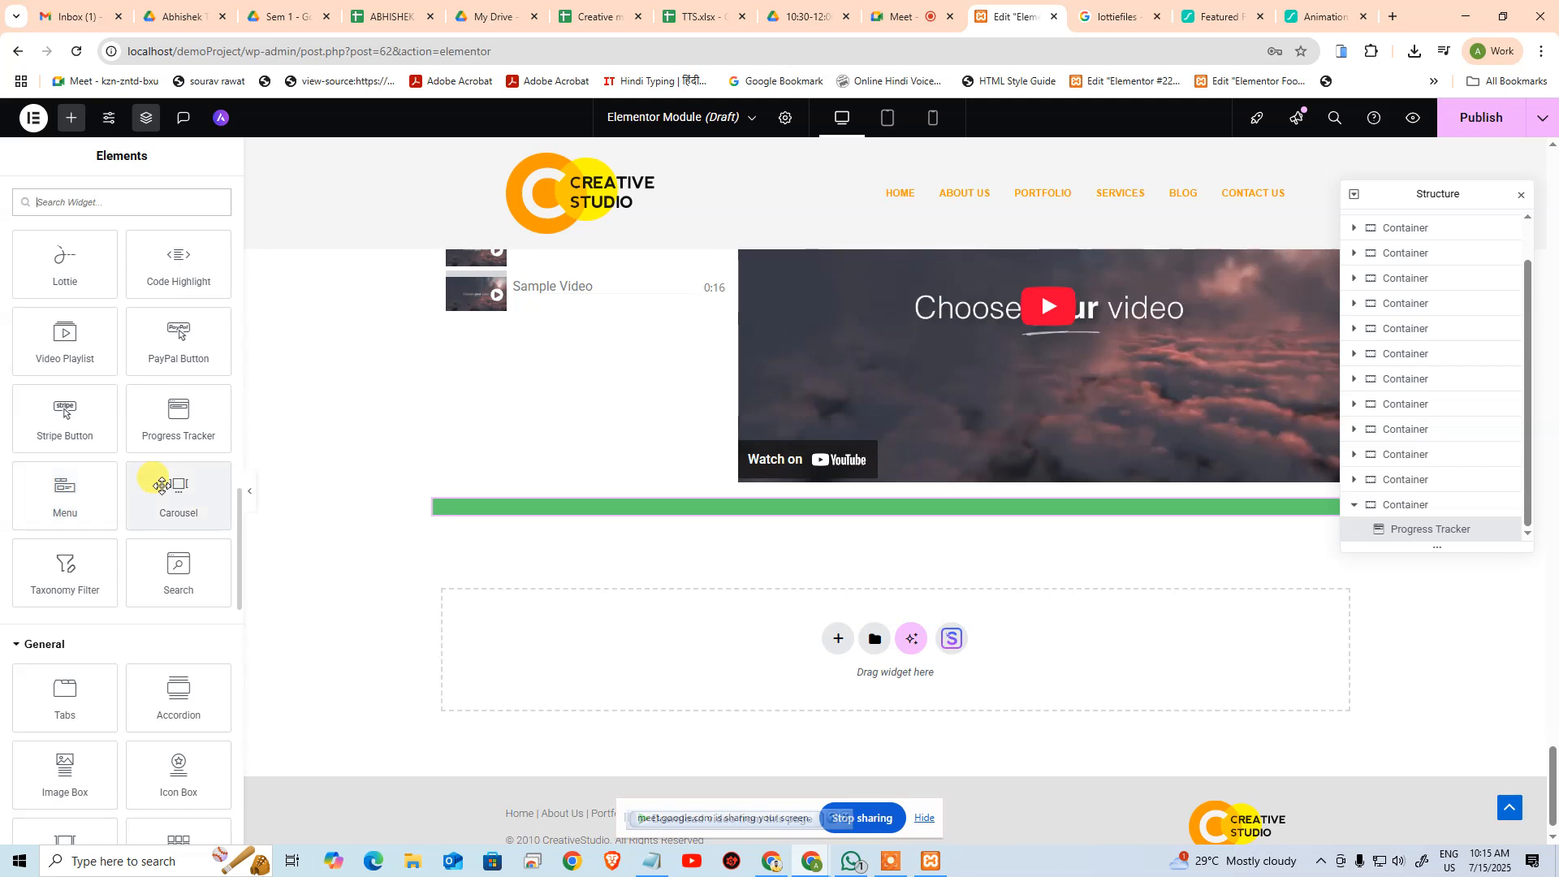
drag(162, 485, 854, 637)
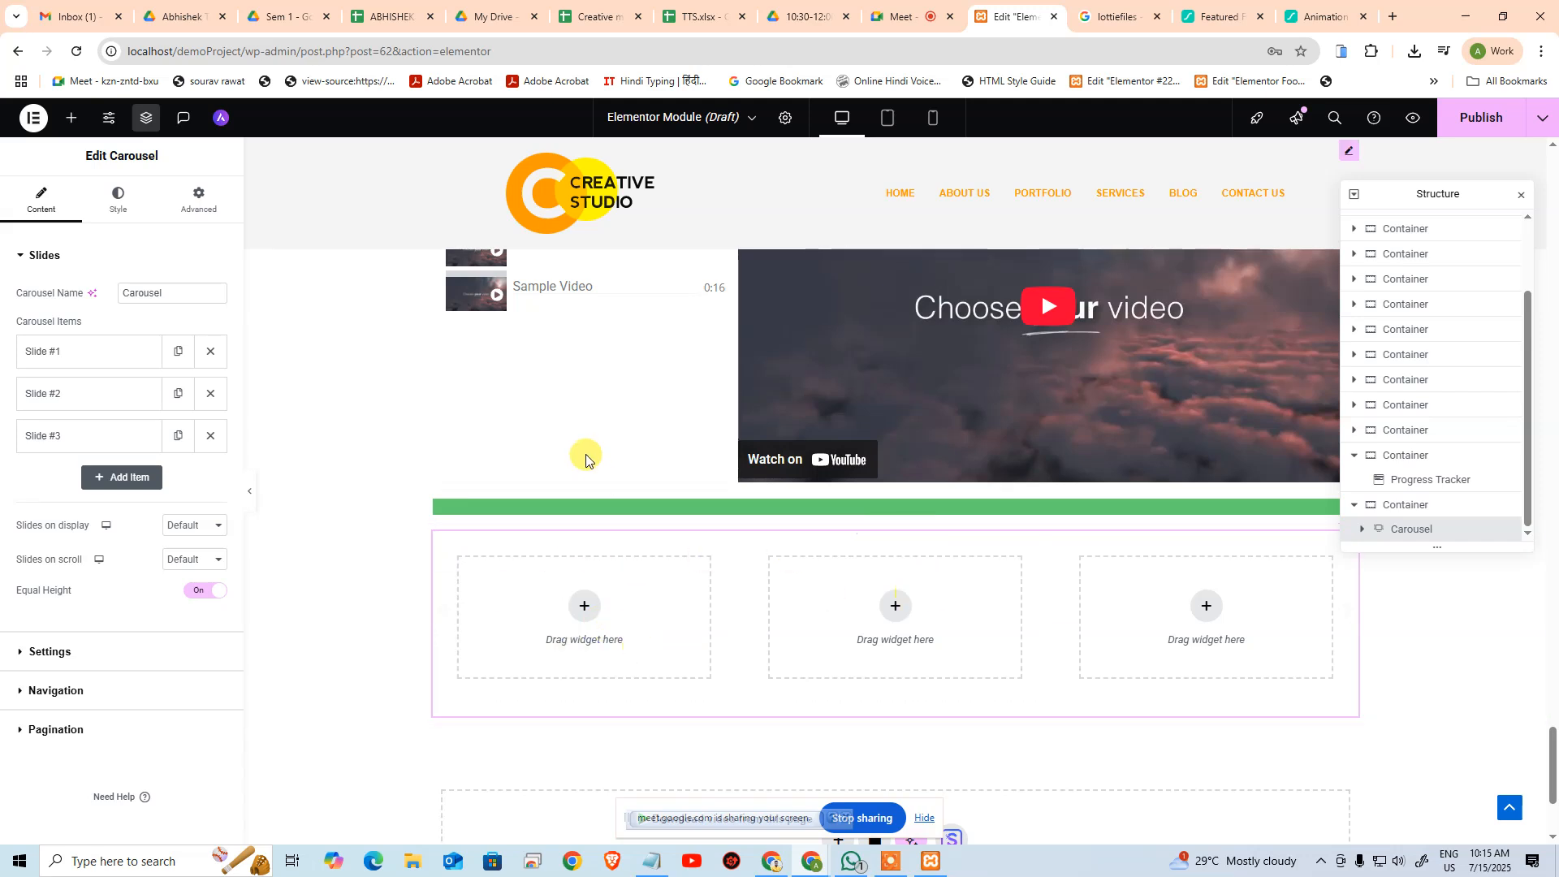
click(442, 551)
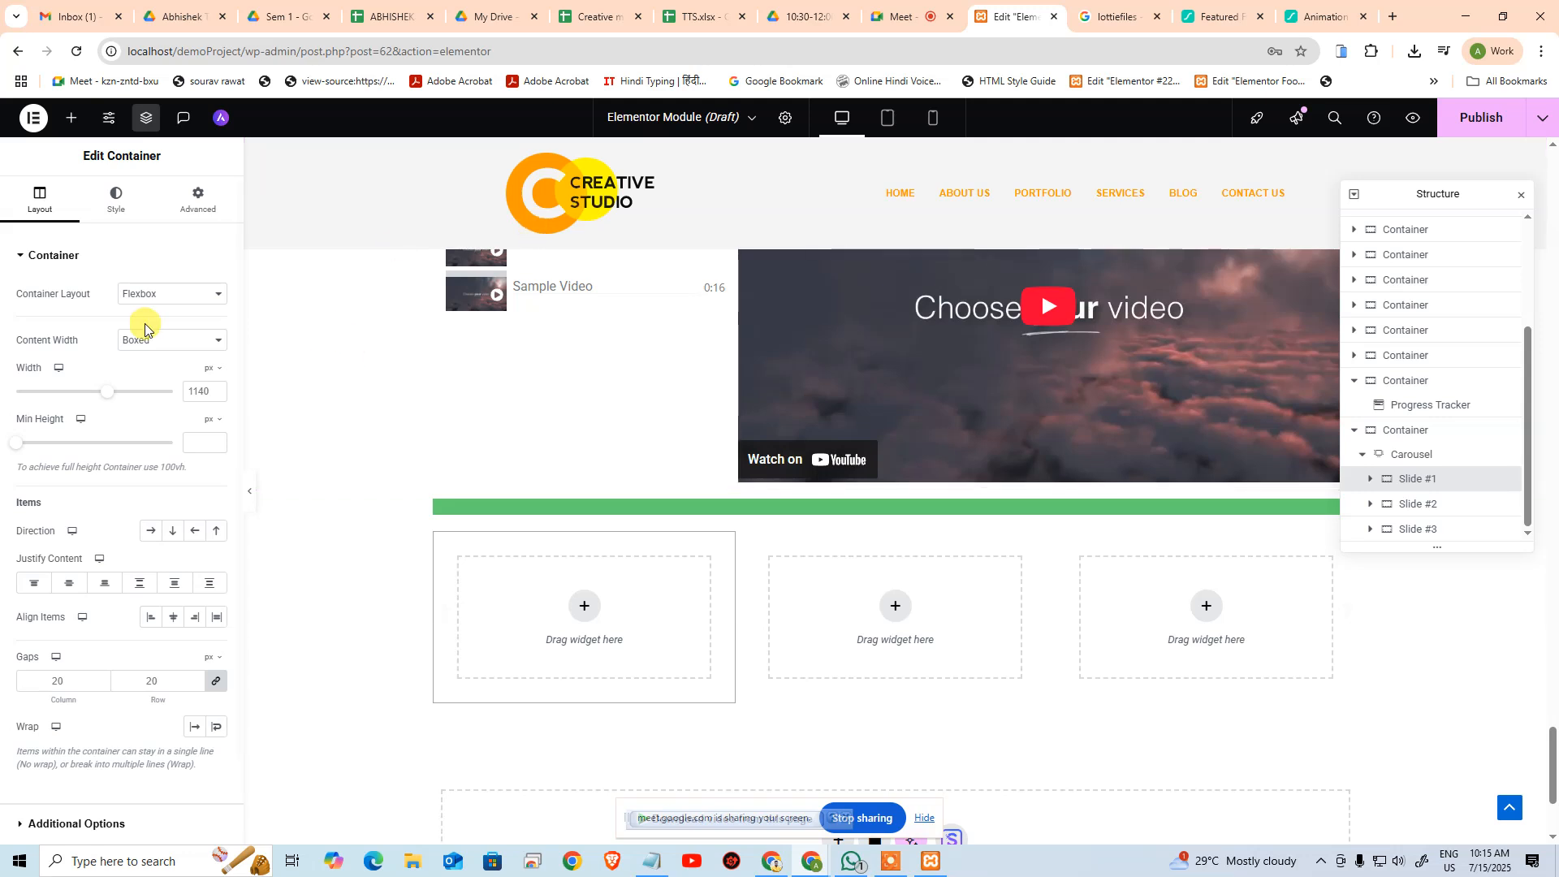
Look through the Basic, Pro and General widget categories available for filling the carousel slides
click(72, 118)
scroll(98, 497, down, 10)
scroll(112, 479, up, 5)
scroll(122, 520, down, 9)
scroll(114, 666, down, 4)
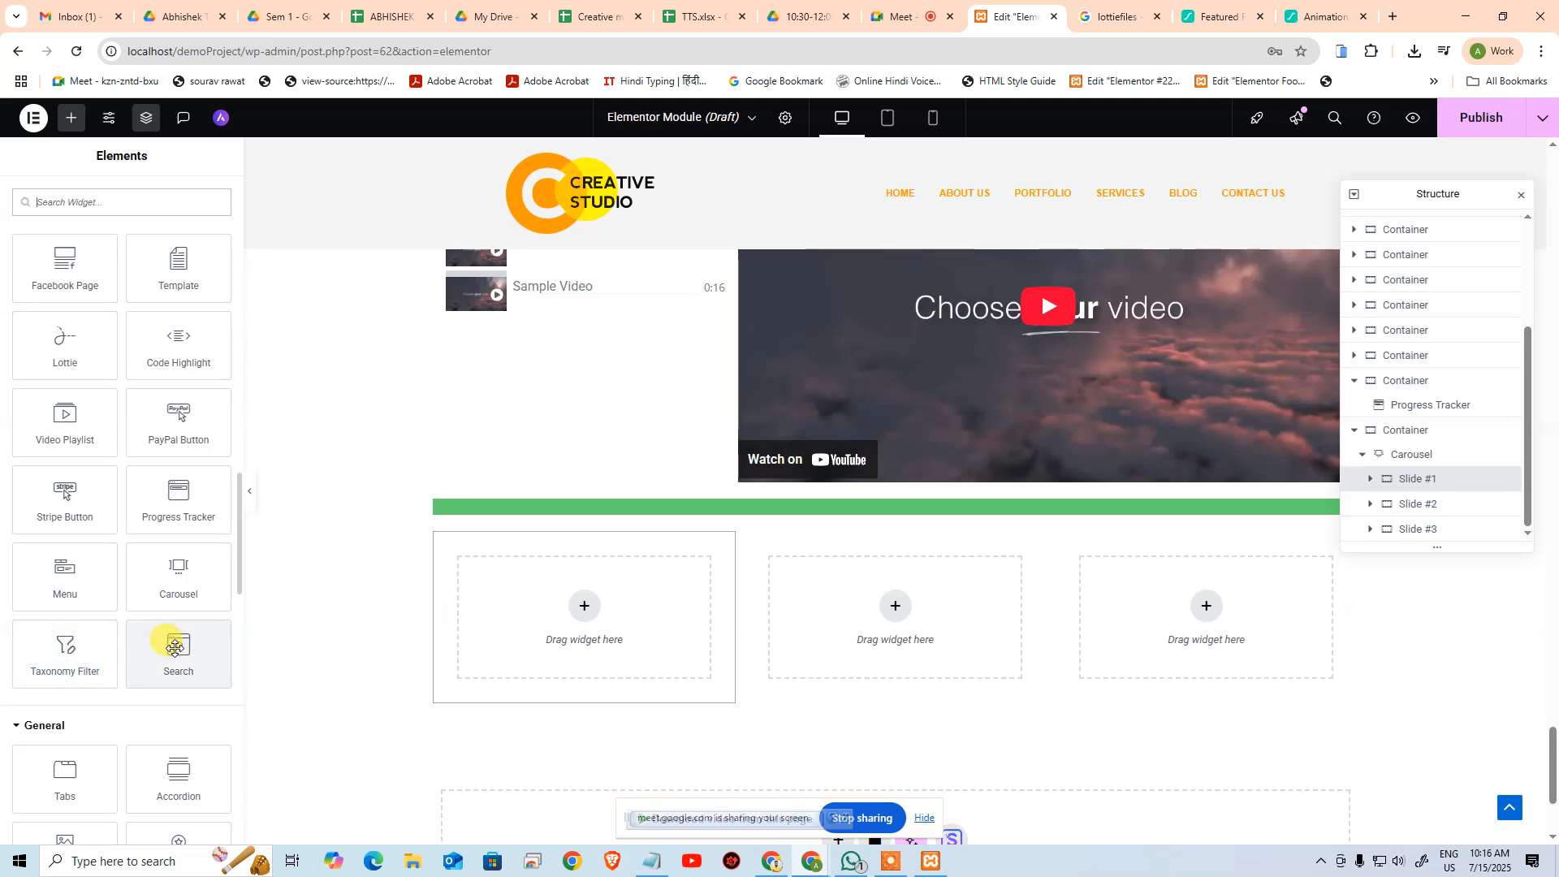
scroll(216, 598, down, 4)
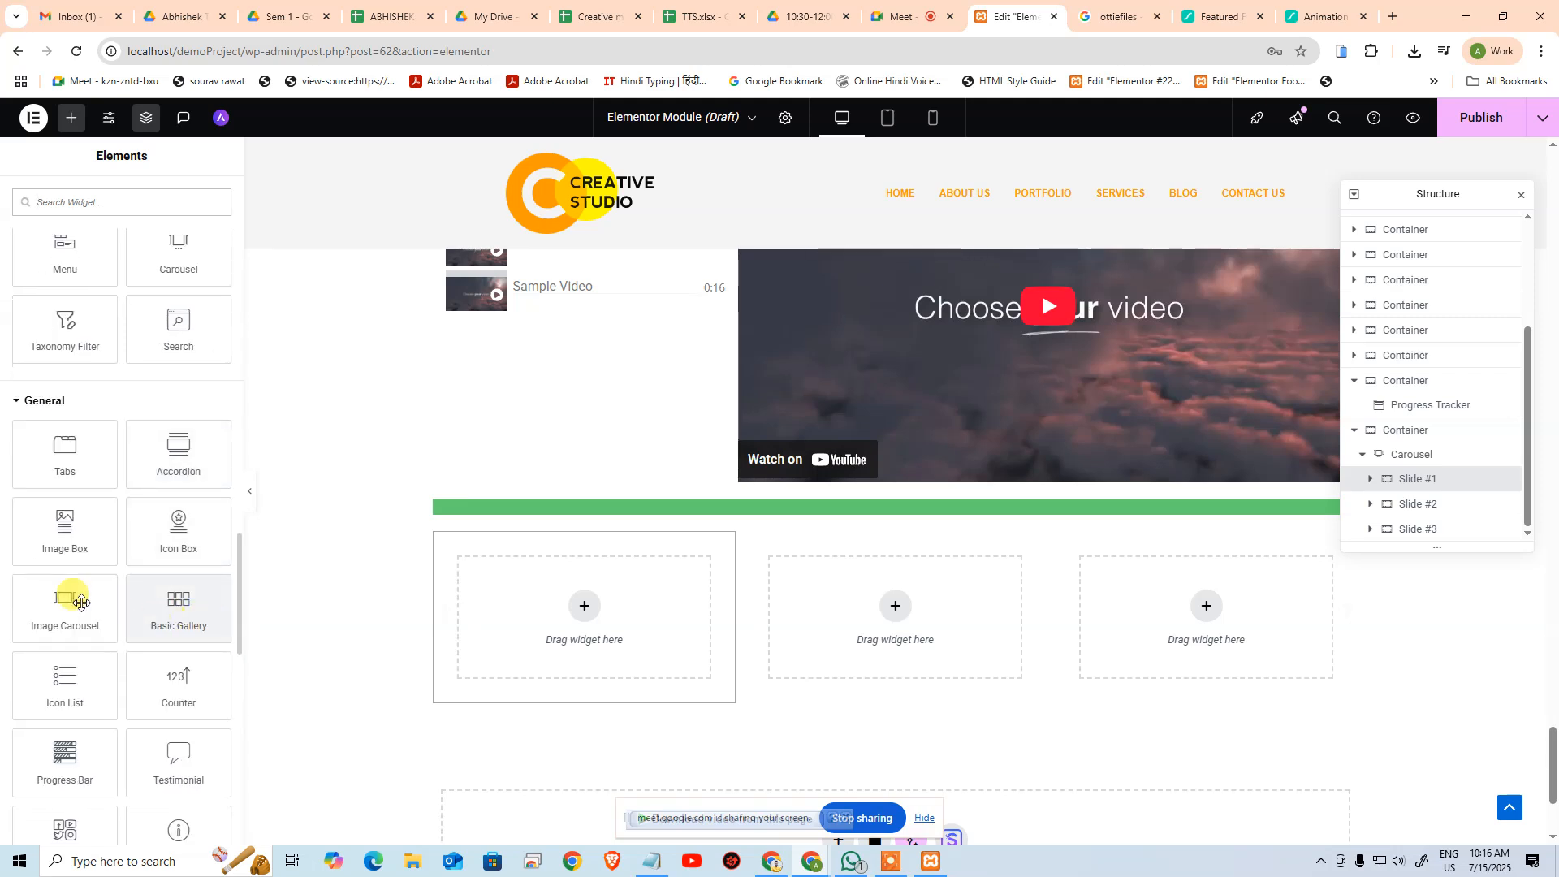
scroll(81, 601, up, 20)
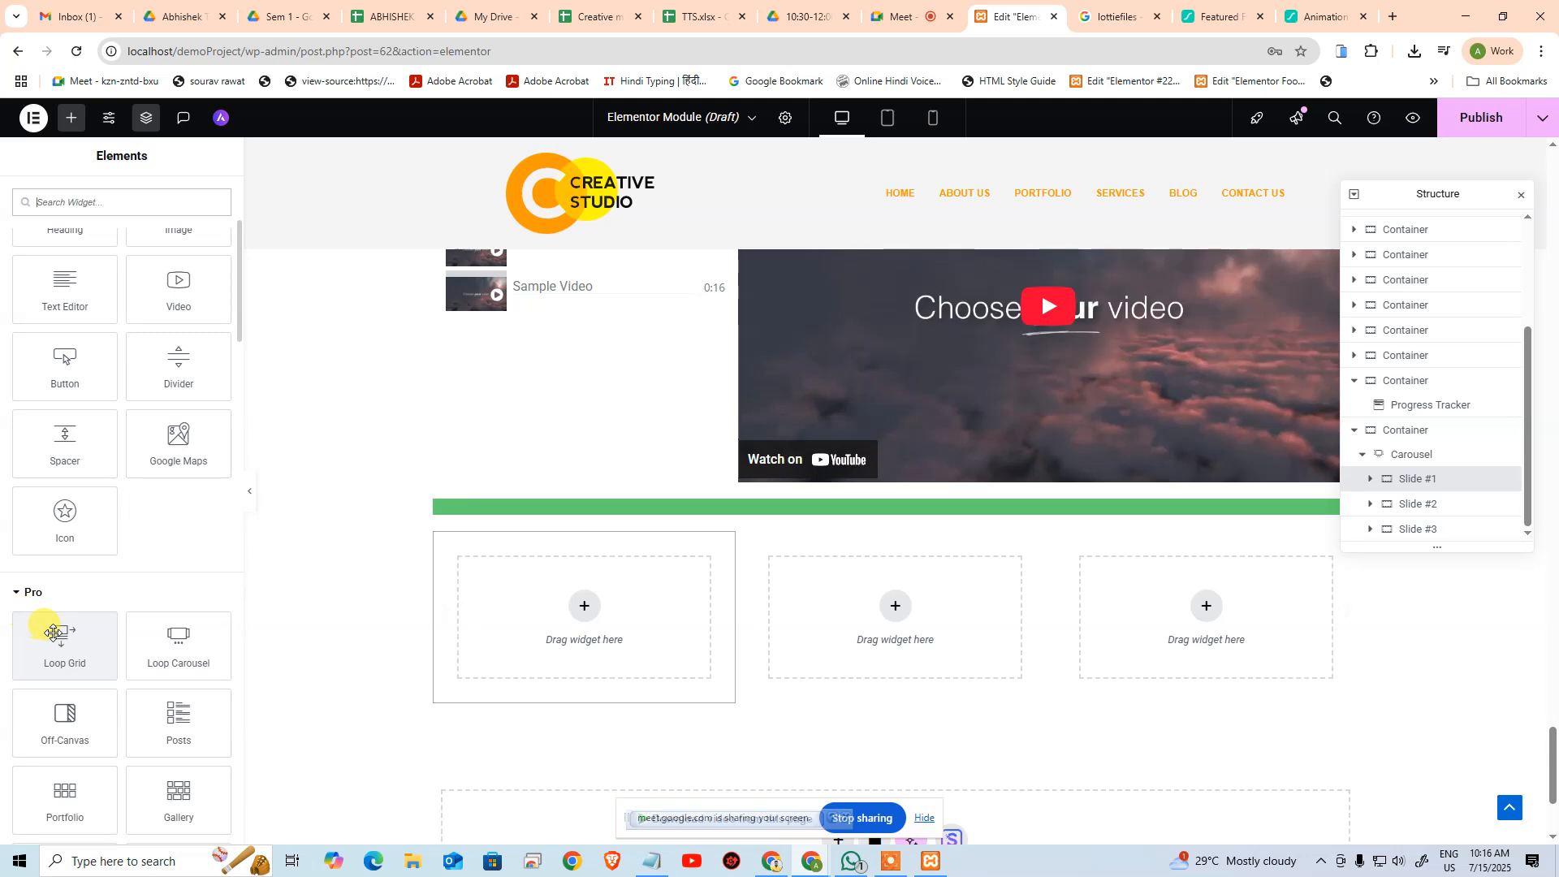
scroll(32, 617, up, 3)
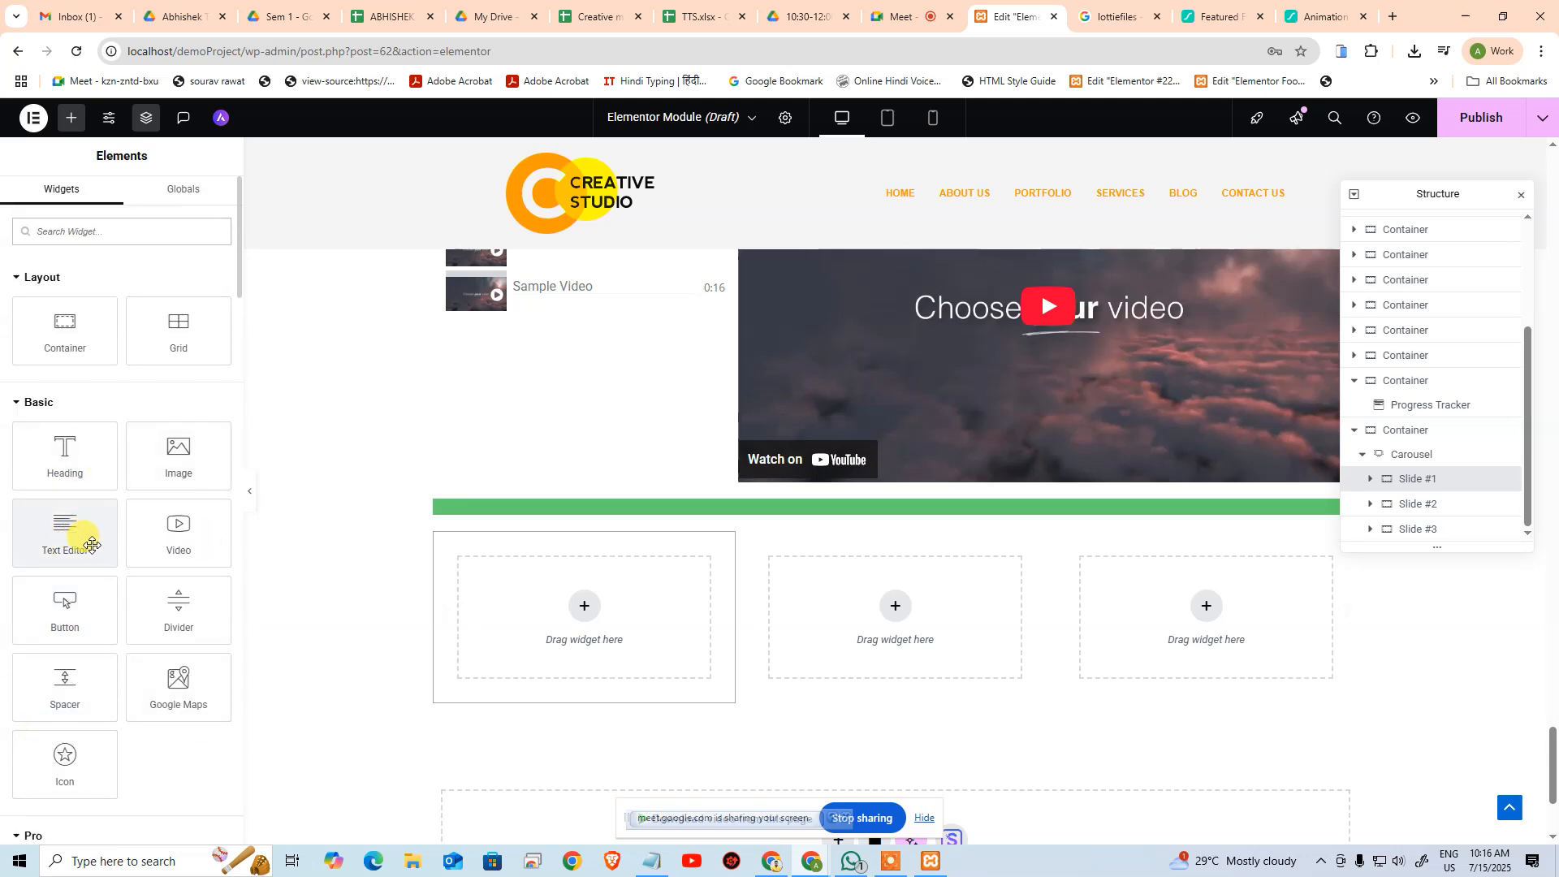
Add a Counter widget from the General category in a new container below the Carousel
scroll(154, 573, down, 7)
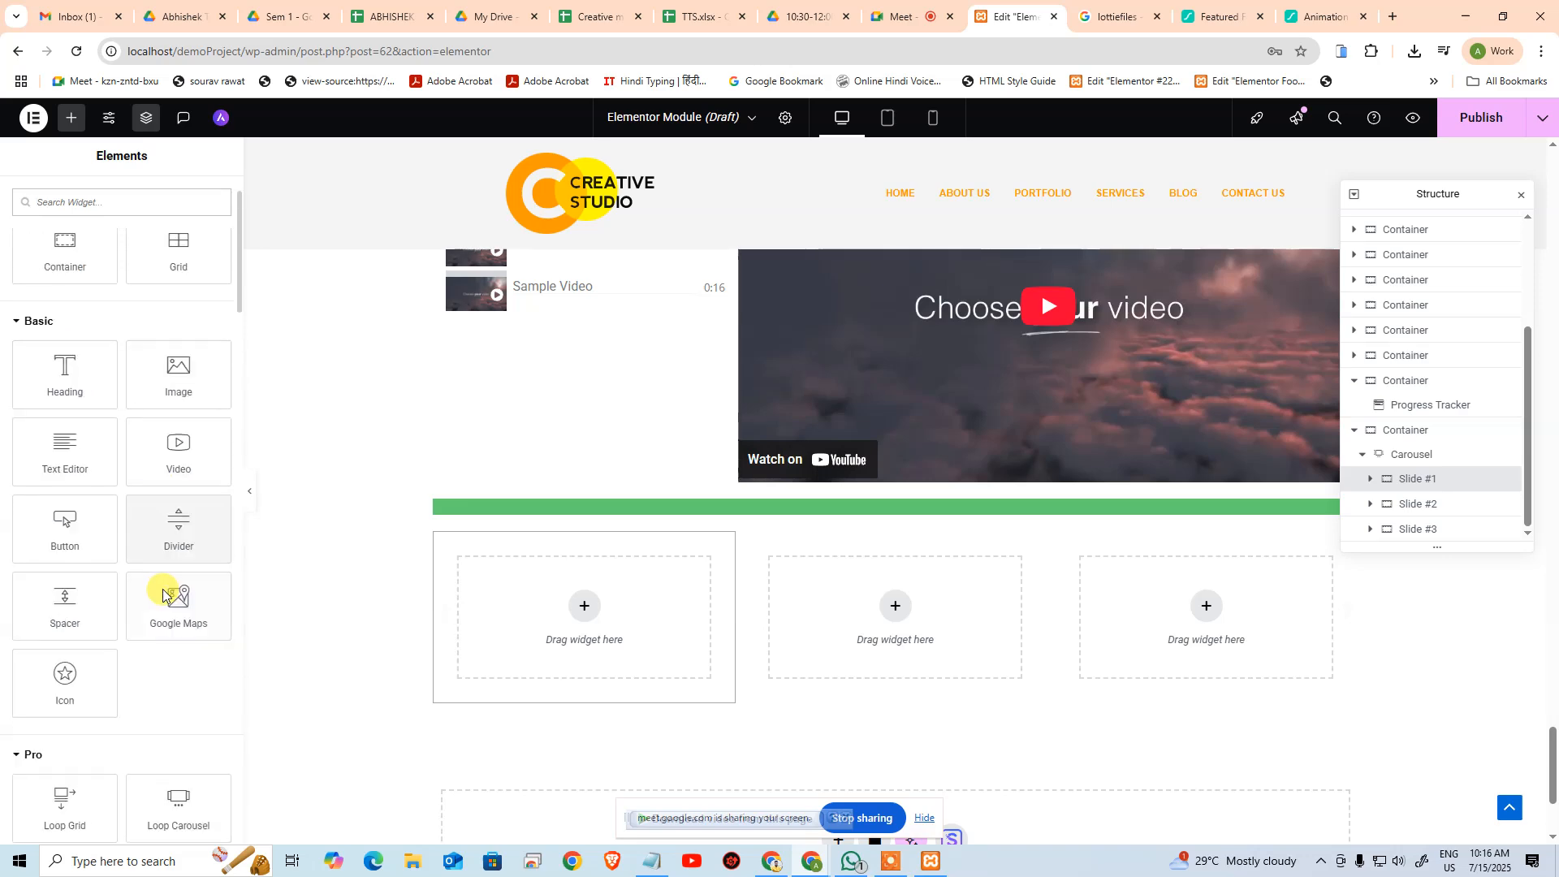
scroll(174, 447, down, 12)
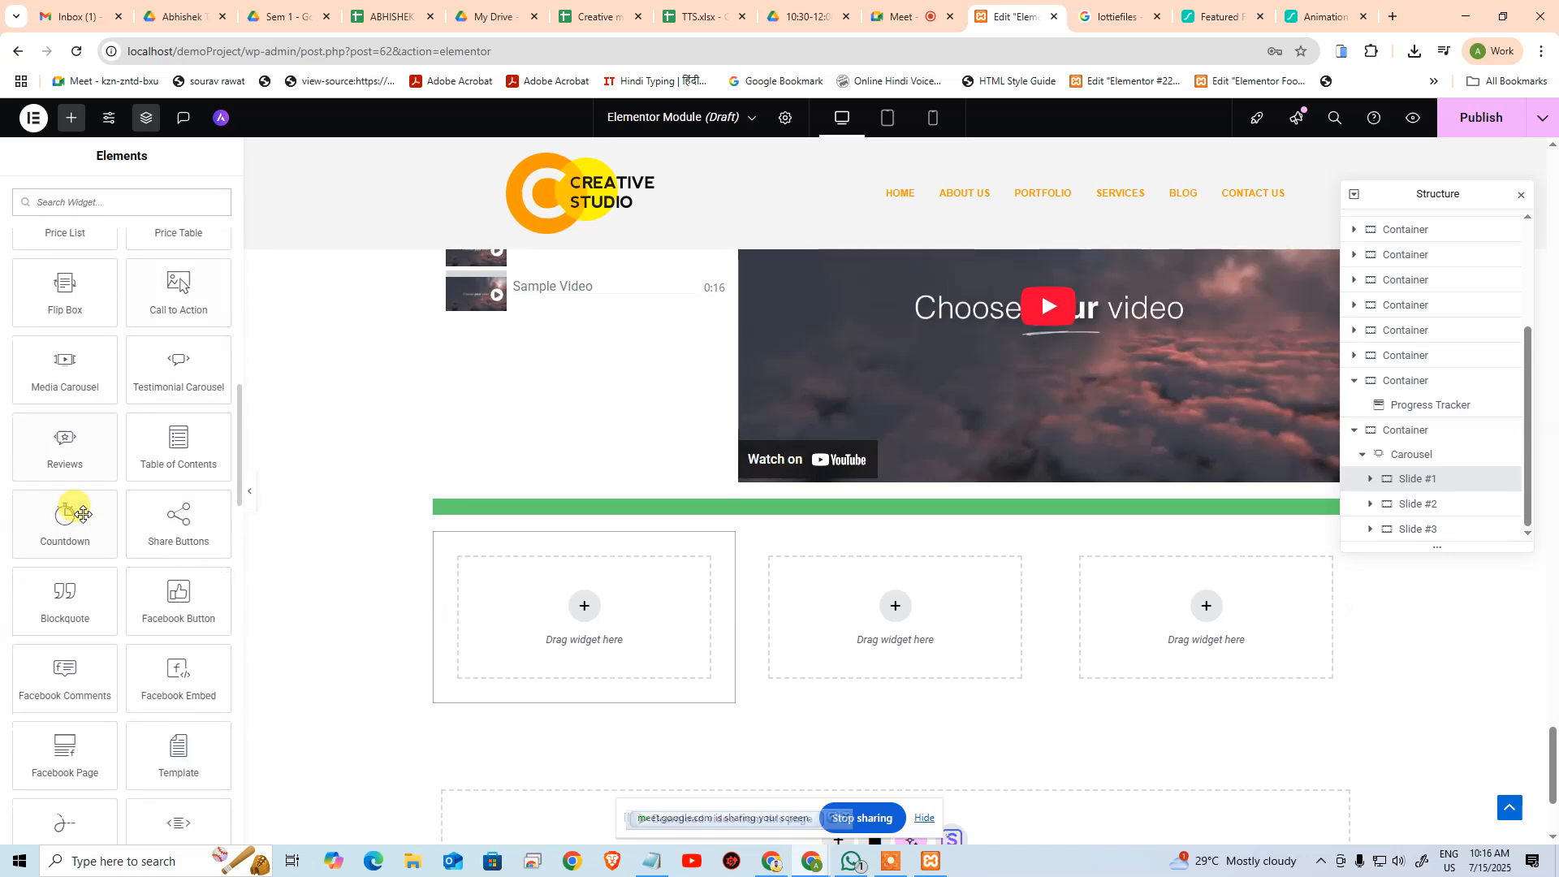
scroll(94, 510, down, 6)
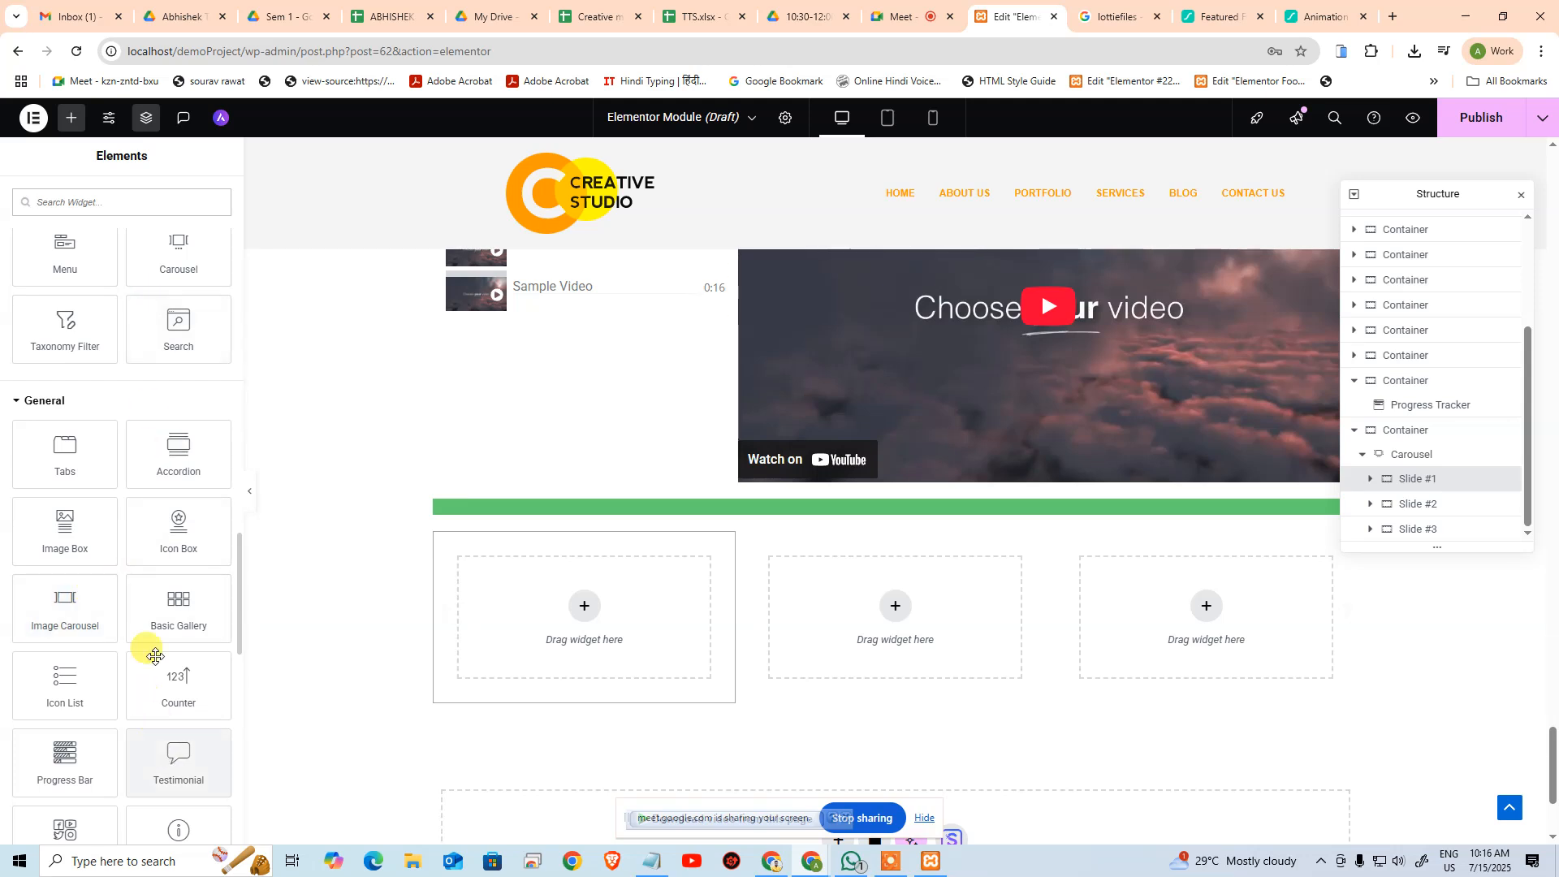
scroll(130, 632, down, 1)
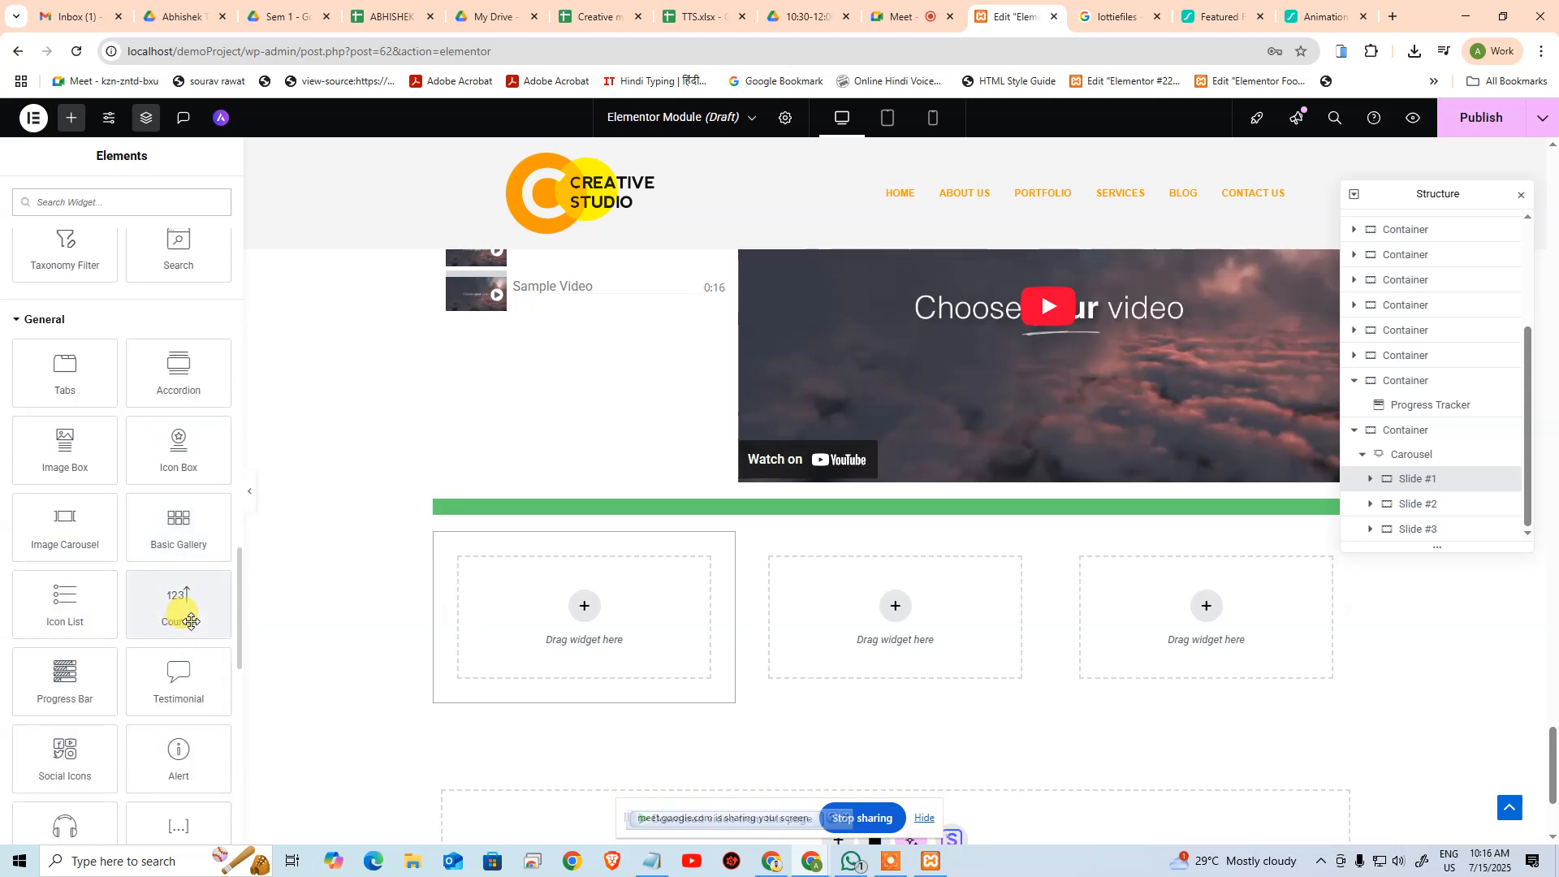
drag(191, 615, 566, 825)
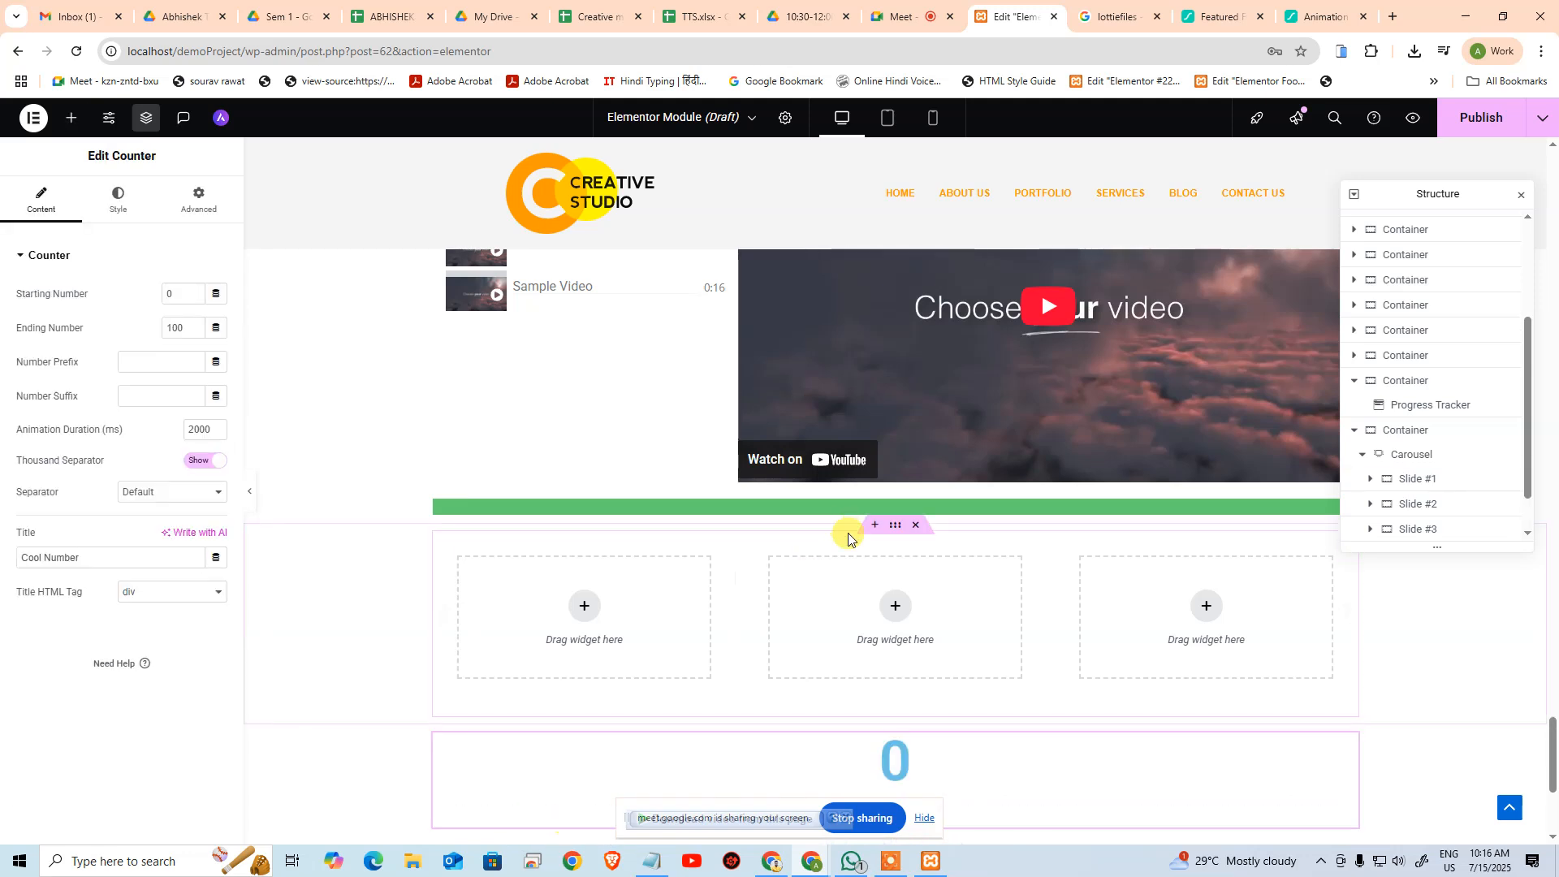
scroll(844, 538, down, 4)
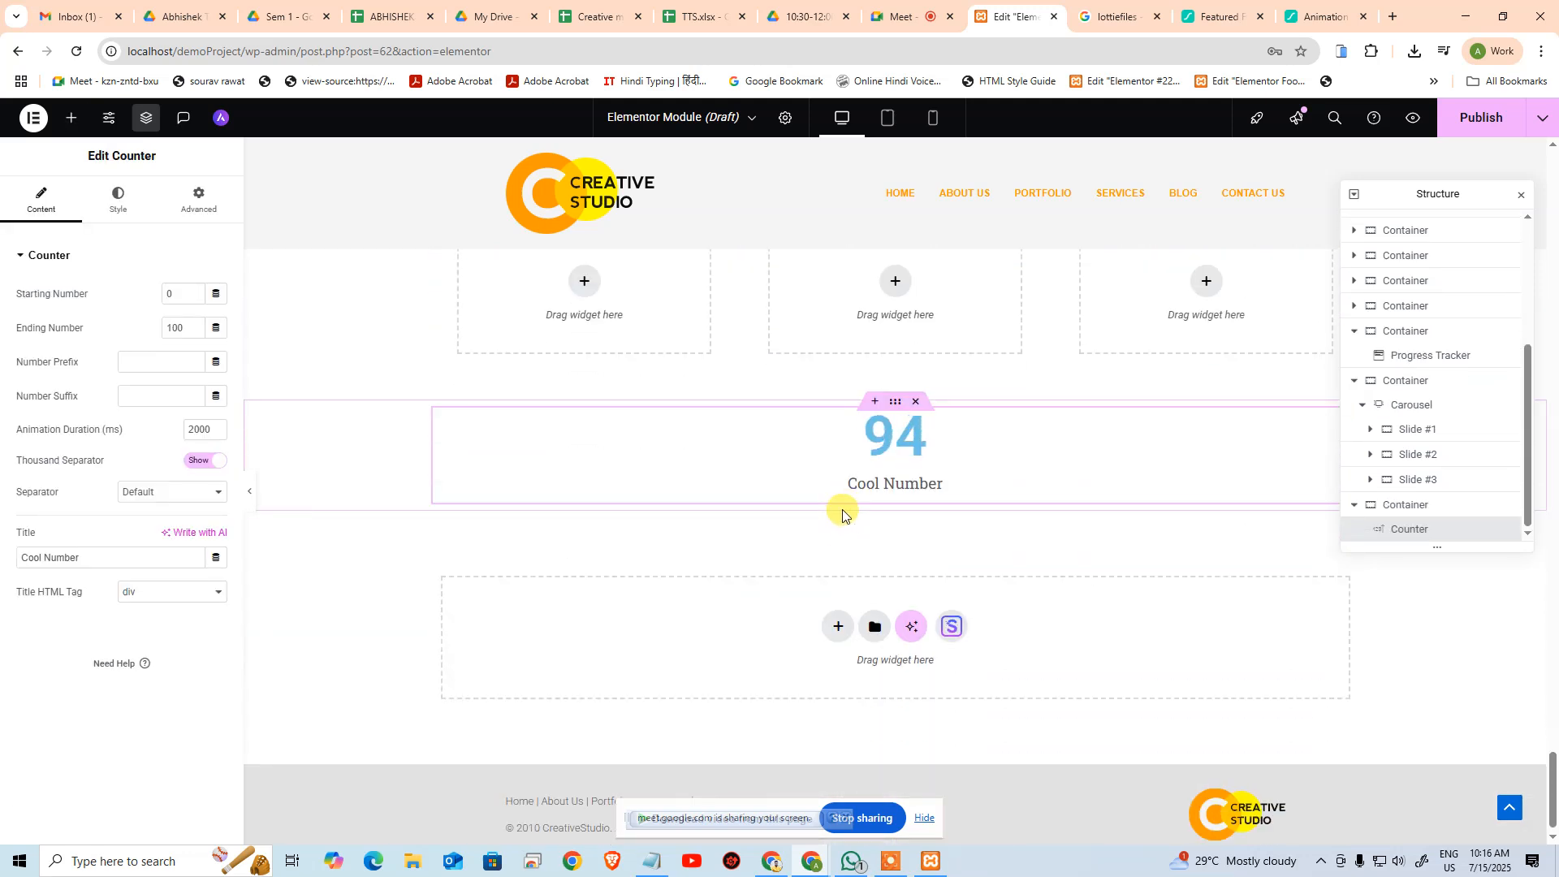
Open arena-multimedia.com in a new browser tab as a reference for number counters
click(1399, 24)
text(arena)
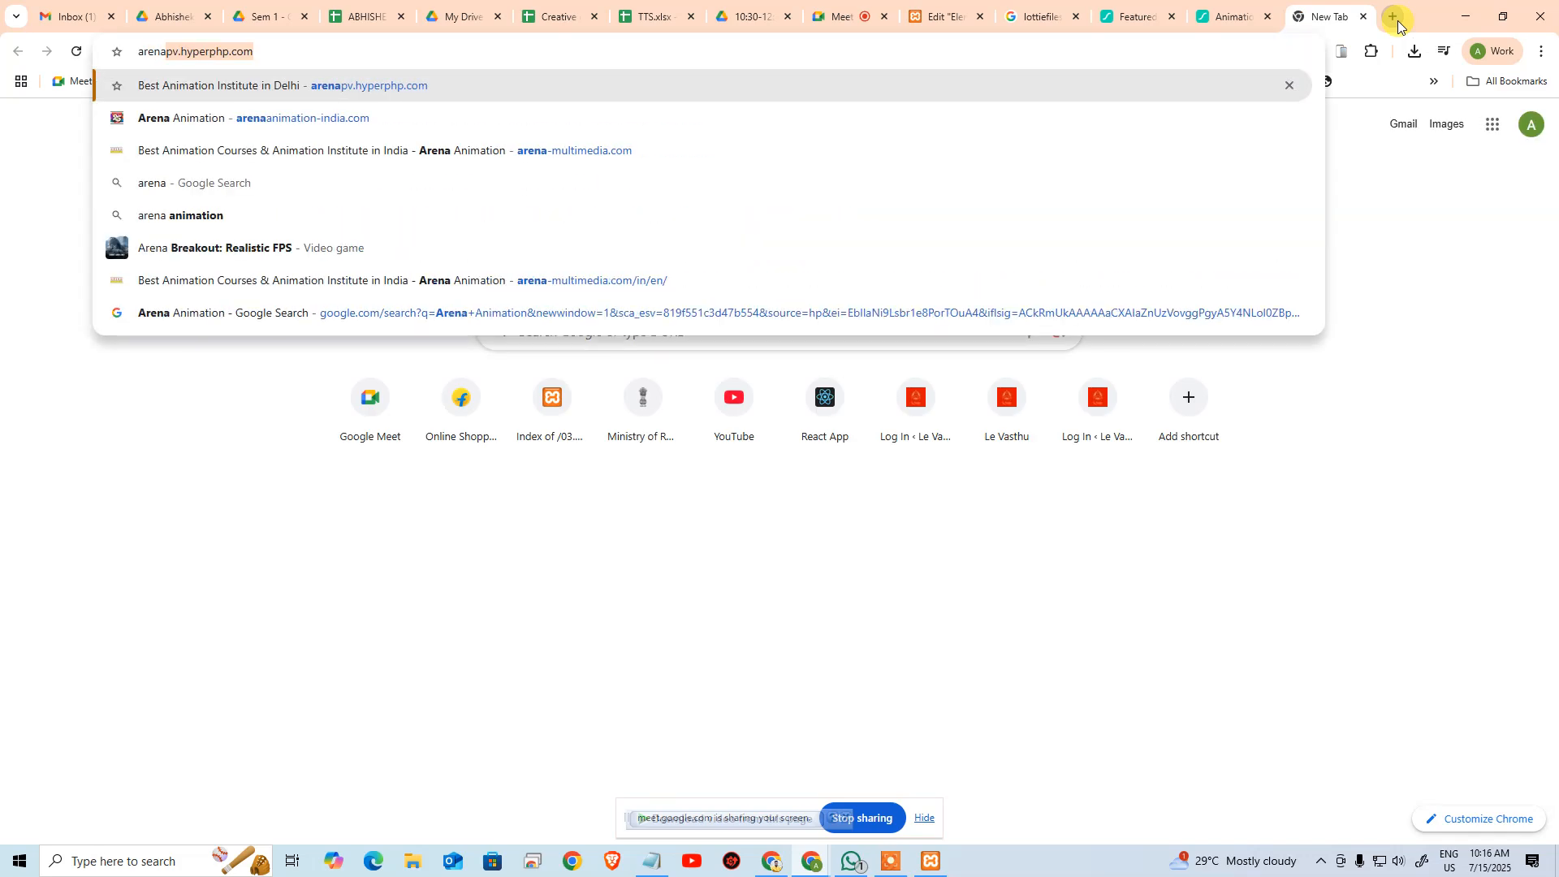
text(-mult)
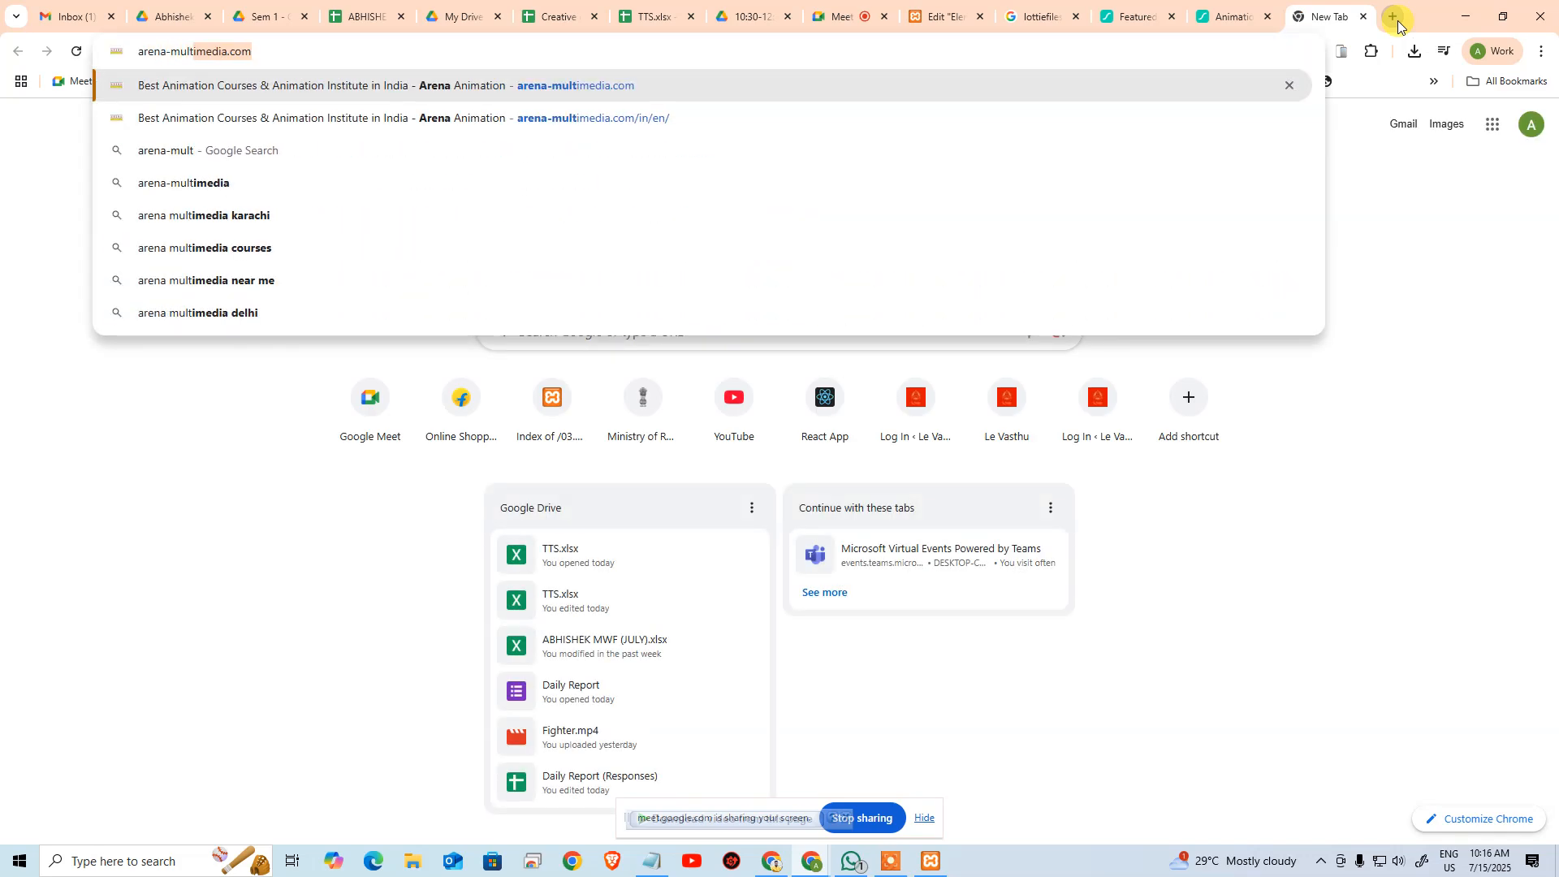
key(Return)
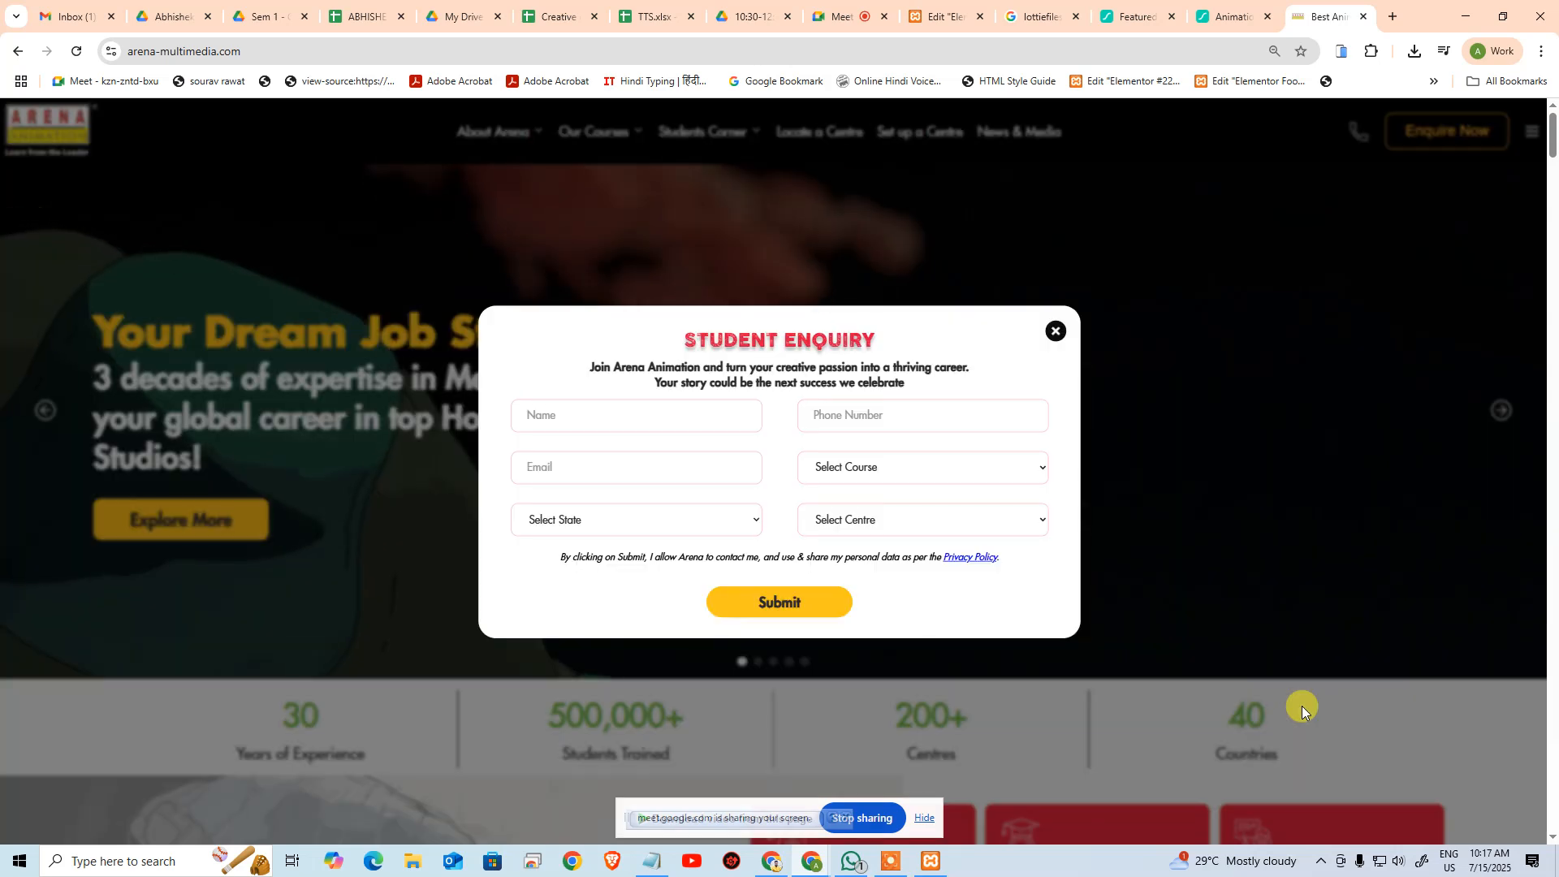
Return to the Elementor page and set the Counter's number suffix to +, leaving the number prefix empty
click(958, 15)
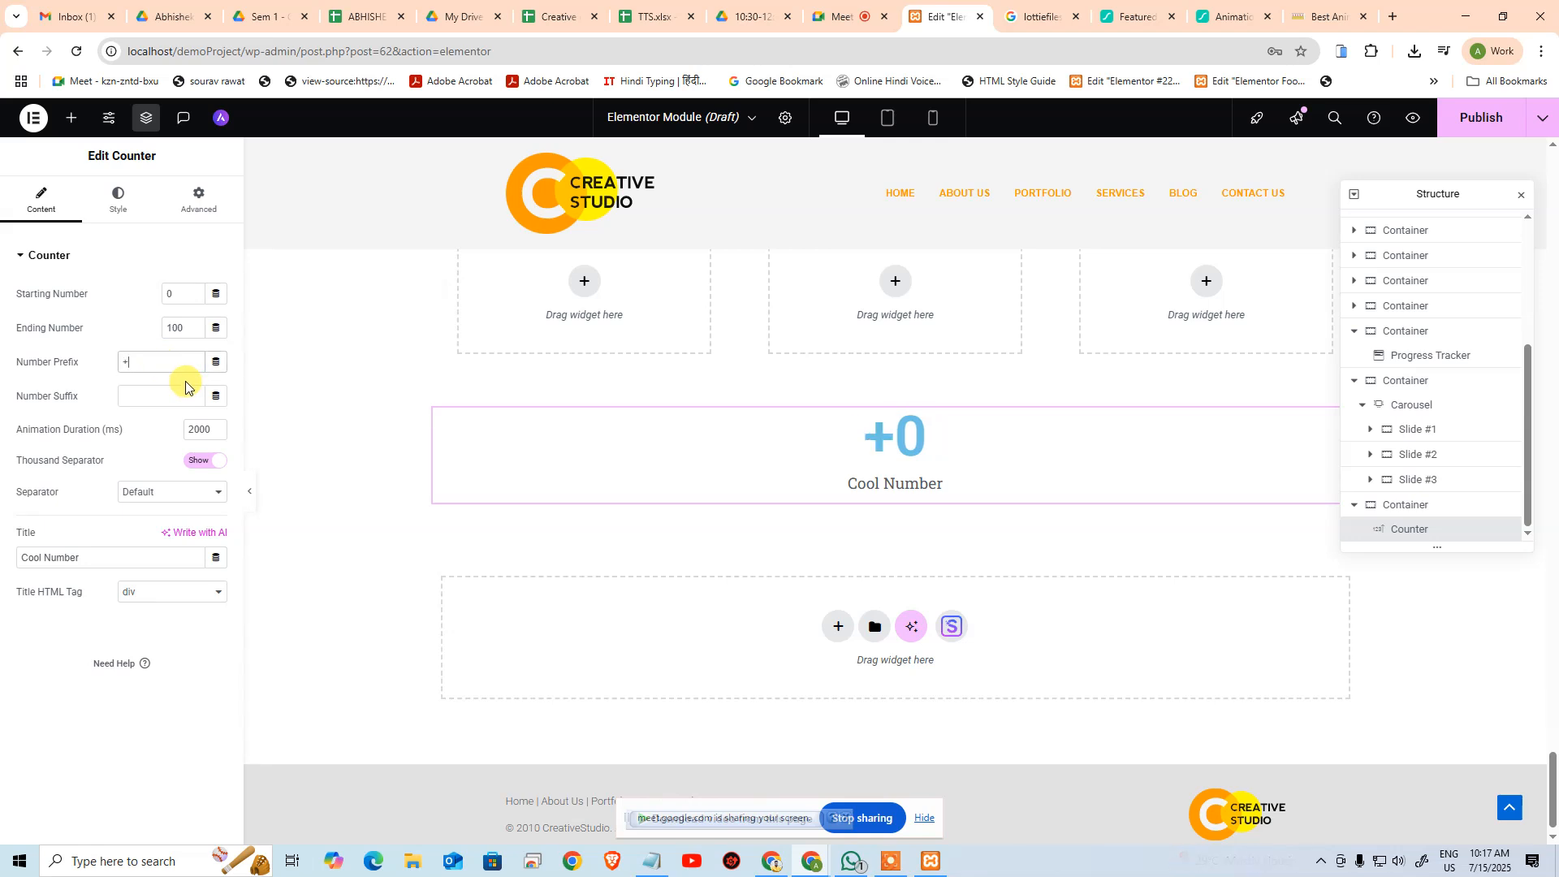
key(BackSpace)
click(182, 395)
text(+)
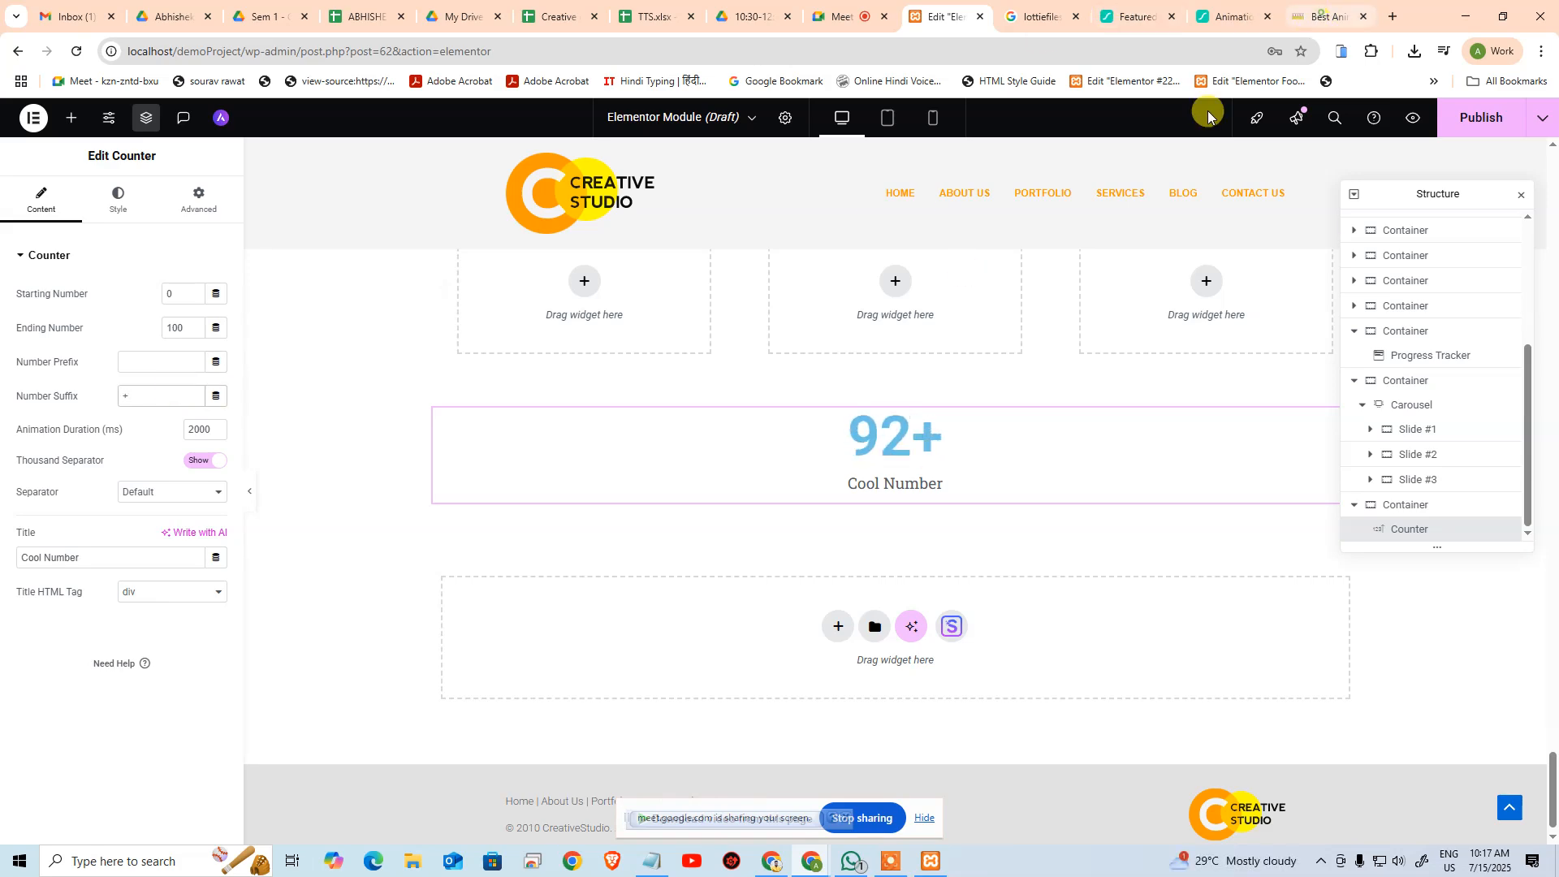
Dismiss the enquiry form on the Arena Animation site and compare its statistics counters with the Elementor Counter
click(1316, 24)
click(1051, 325)
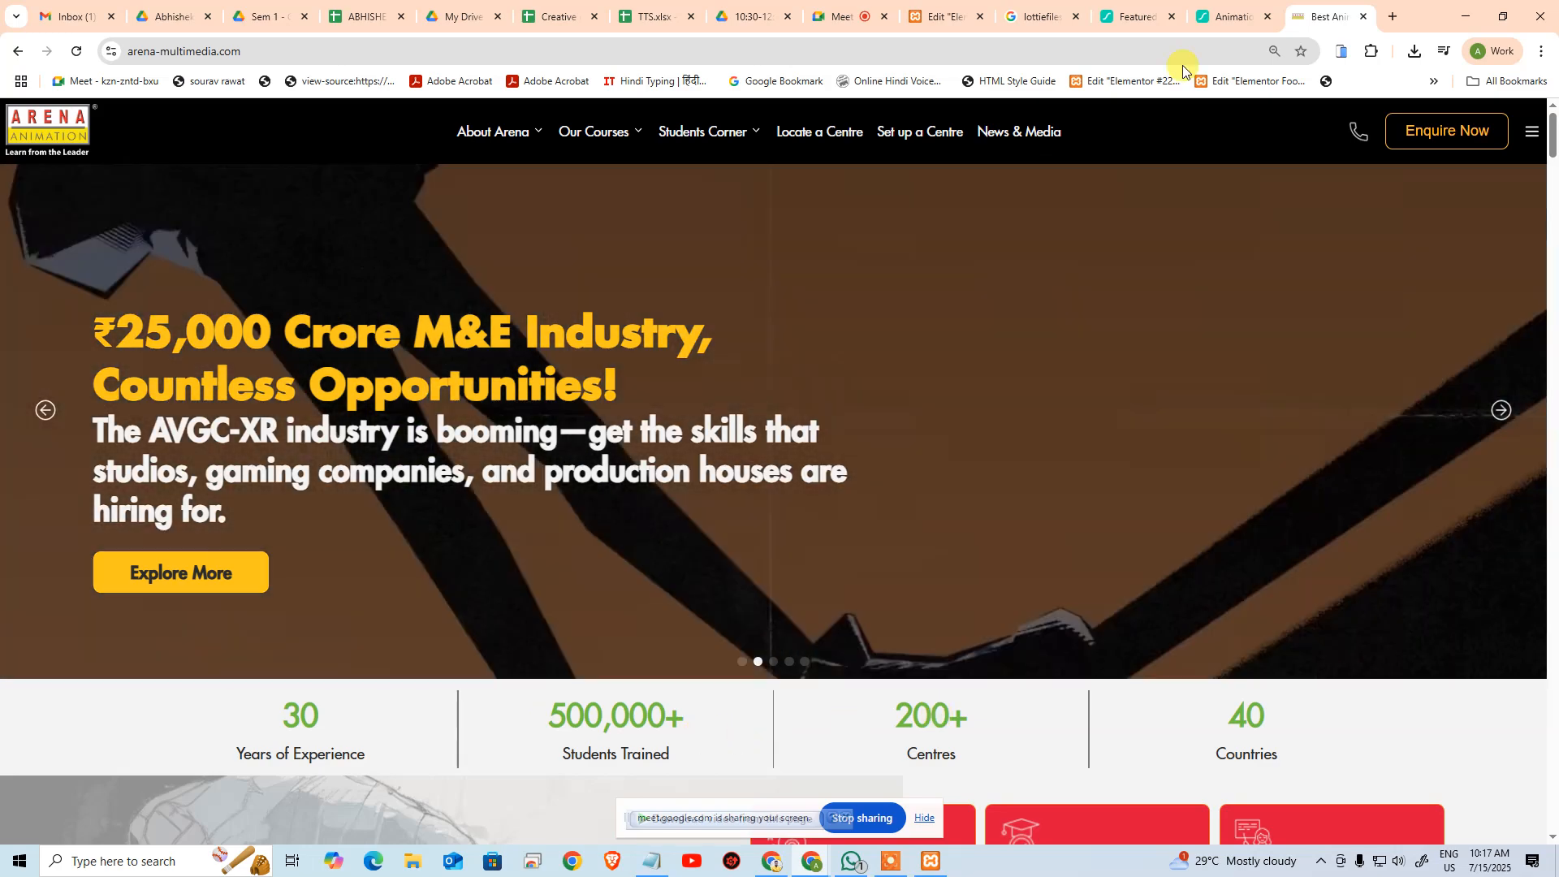
click(942, 16)
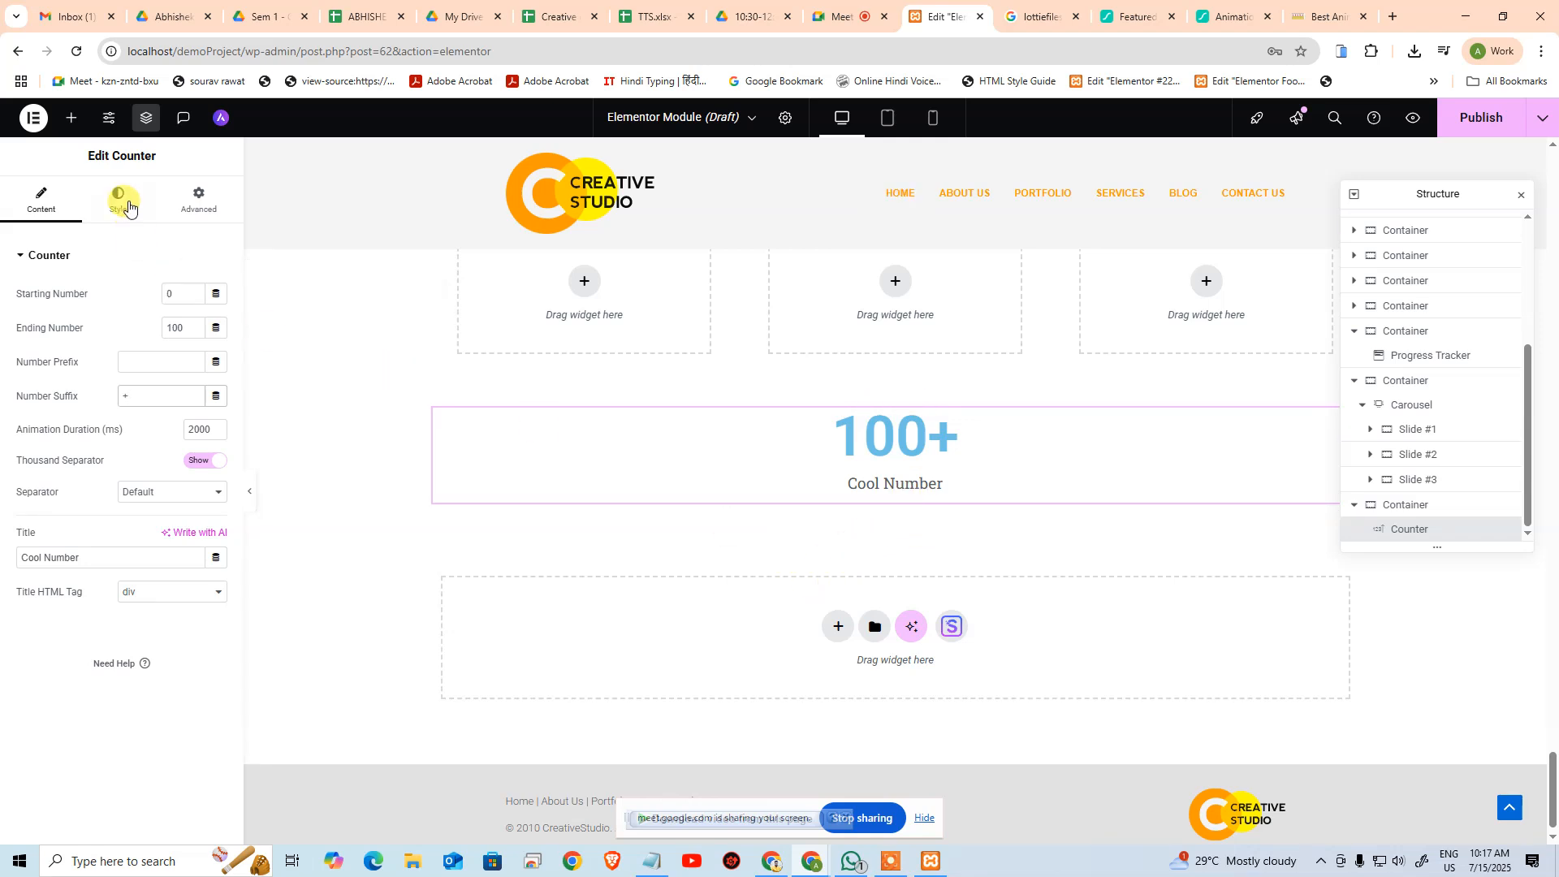
click(1324, 16)
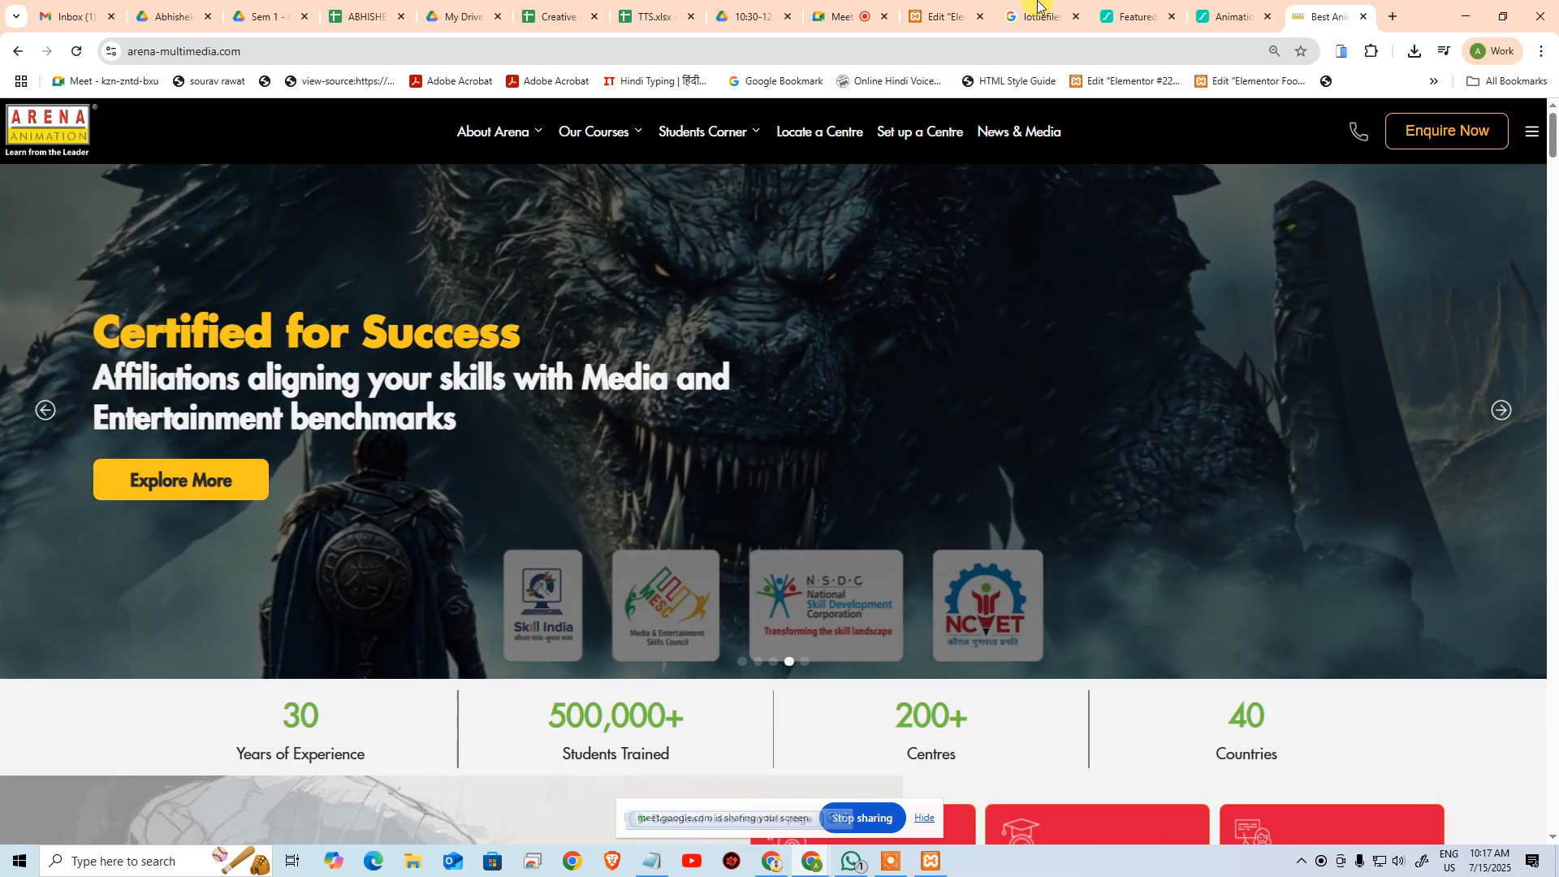
click(943, 17)
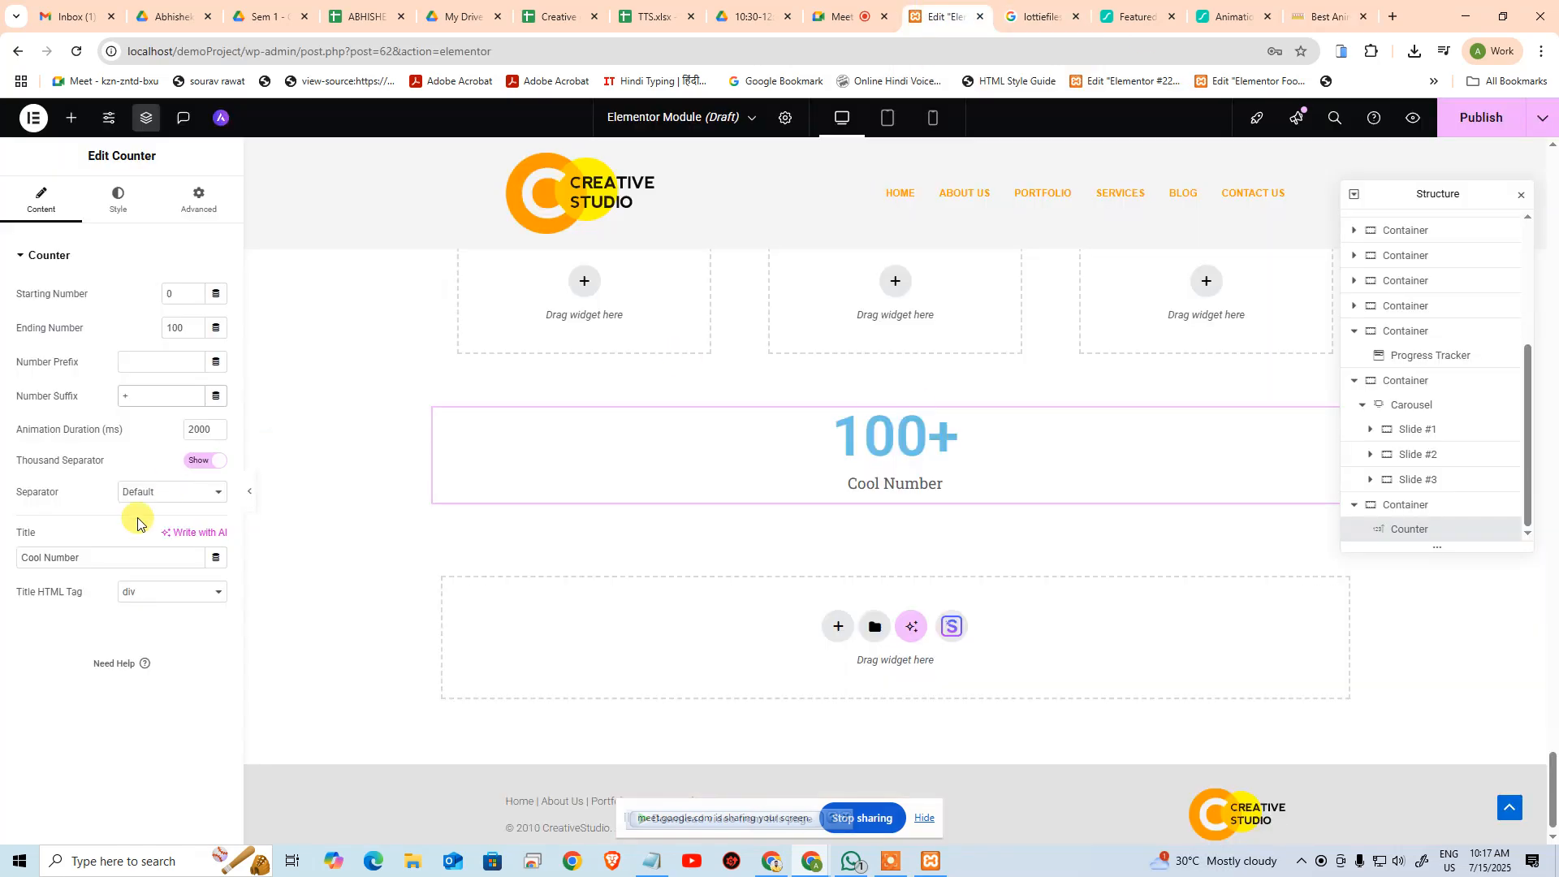
Add a Progress Bar widget in a new container below the Counter and duplicate it three times
click(71, 118)
scroll(67, 536, down, 10)
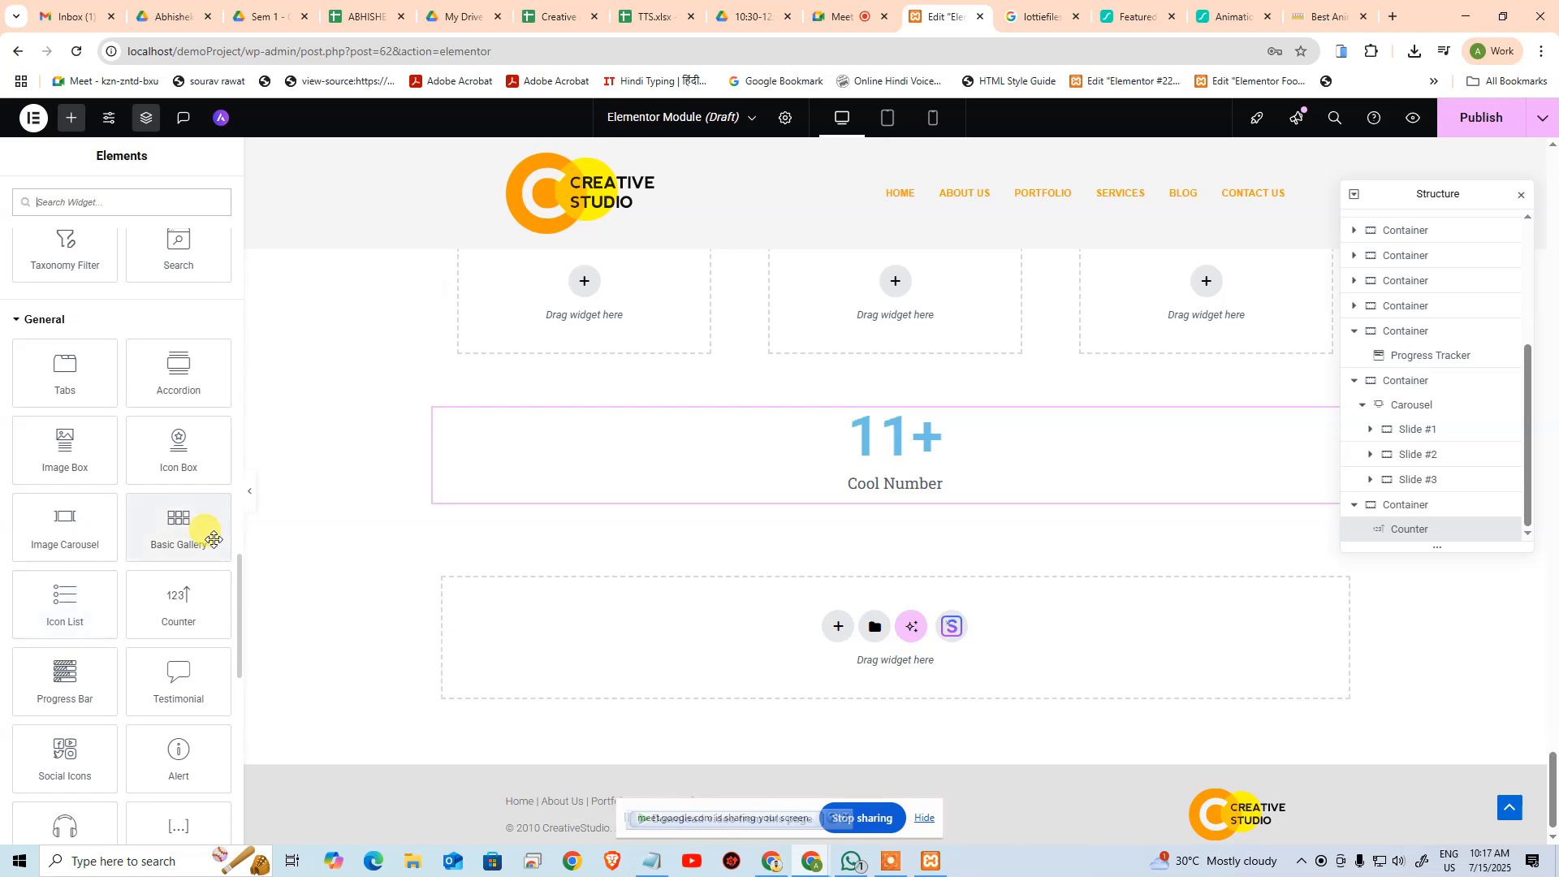
drag(73, 688, 841, 632)
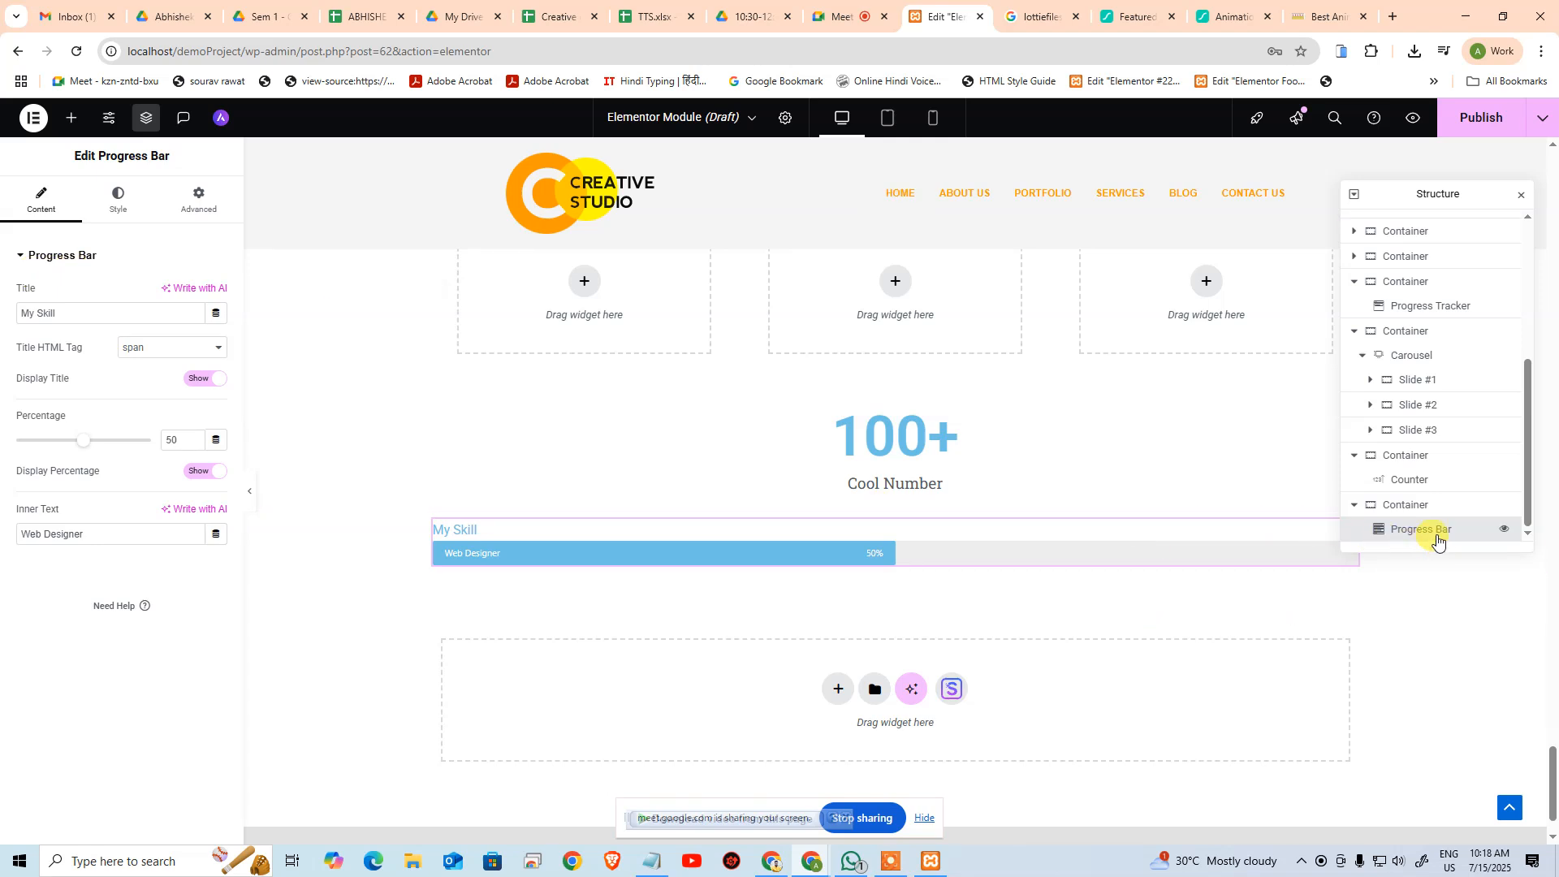
key(ctrl+d)
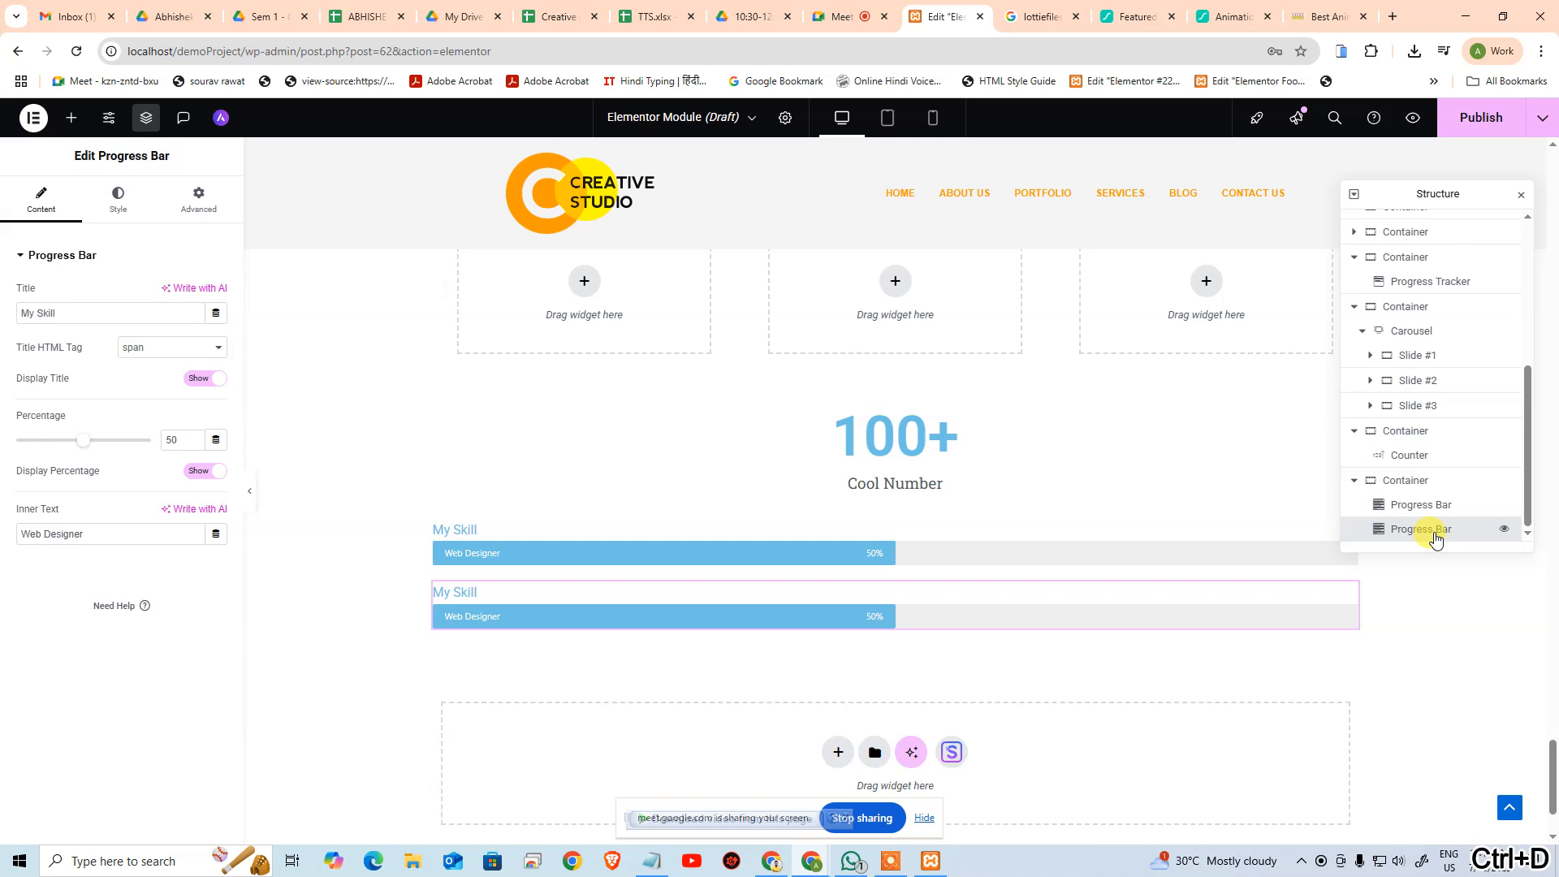
key(ctrl+d)
key(ctrl+d)
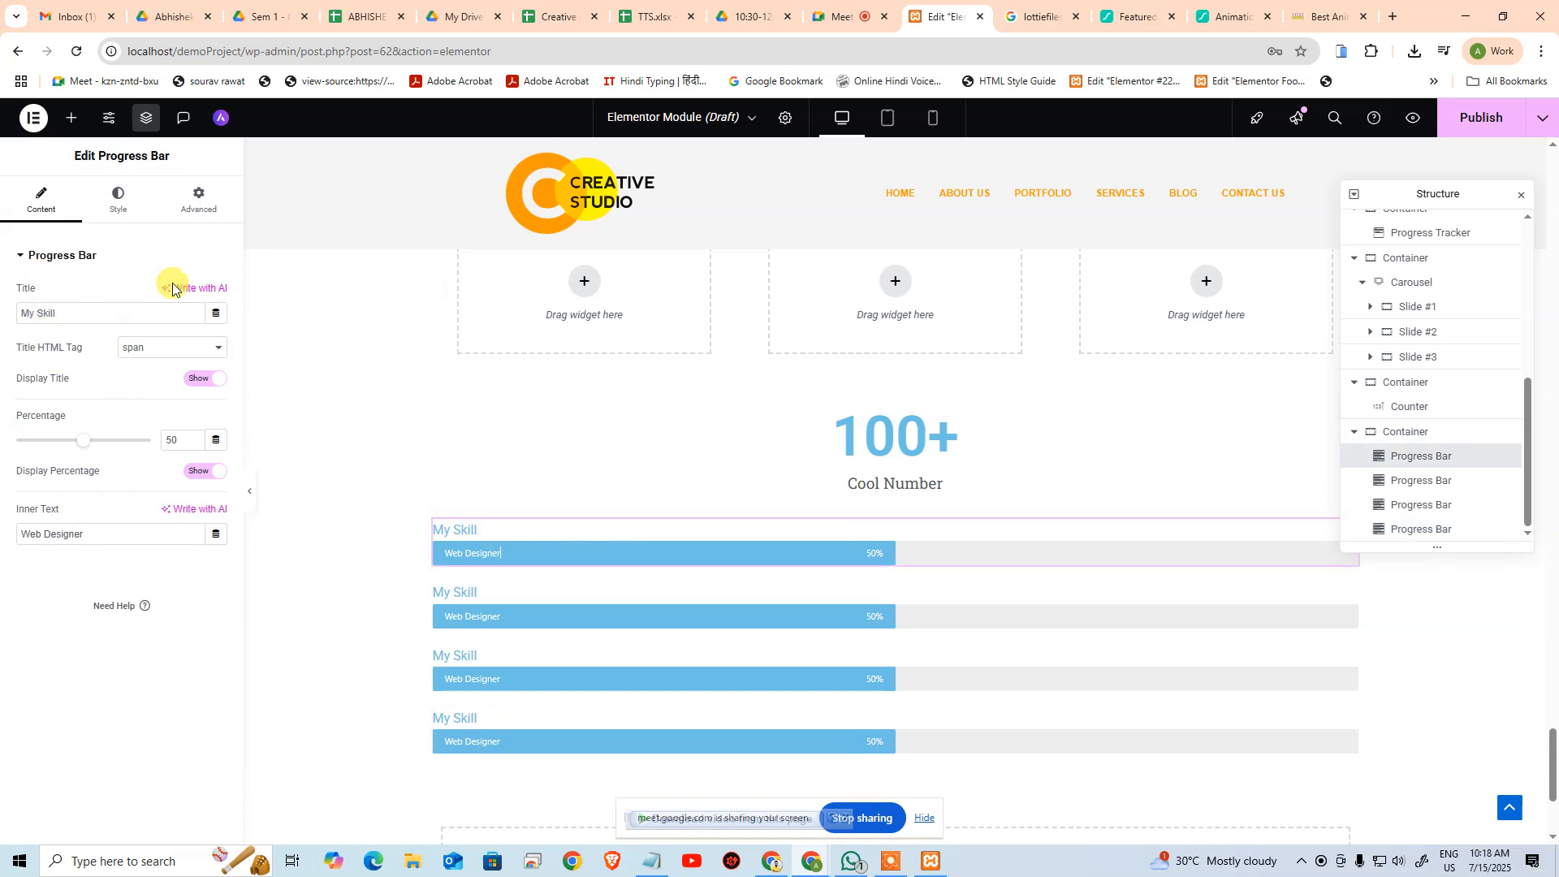
Add a SoundCloud widget in a new container below the progress bars, then play and pause its sample track
click(1382, 430)
scroll(57, 650, down, 2)
click(71, 118)
scroll(74, 487, down, 10)
scroll(100, 518, up, 5)
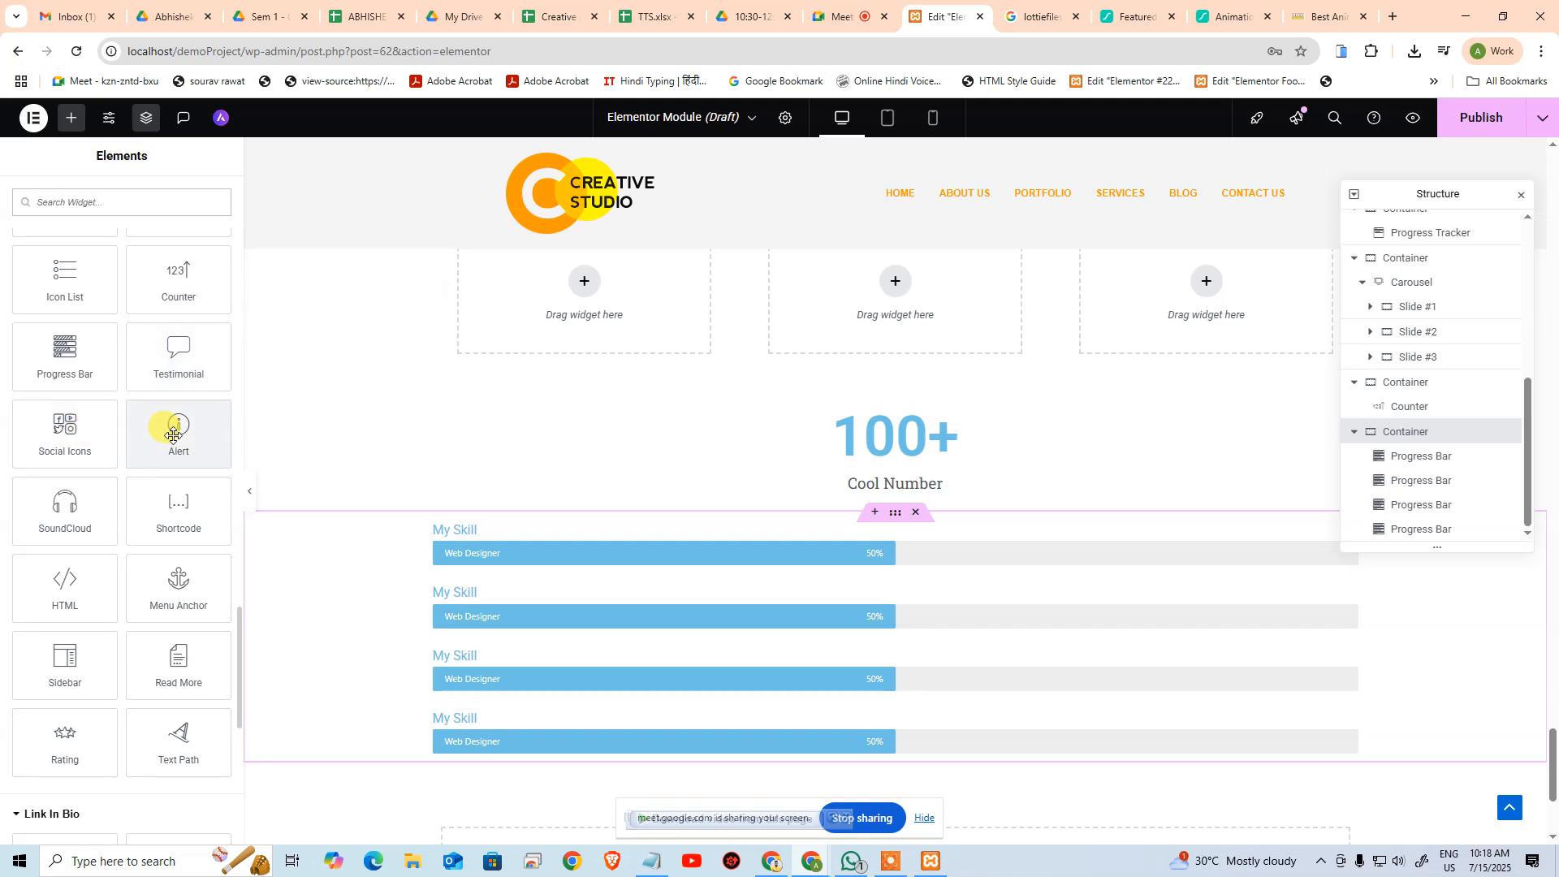
drag(77, 504, 896, 608)
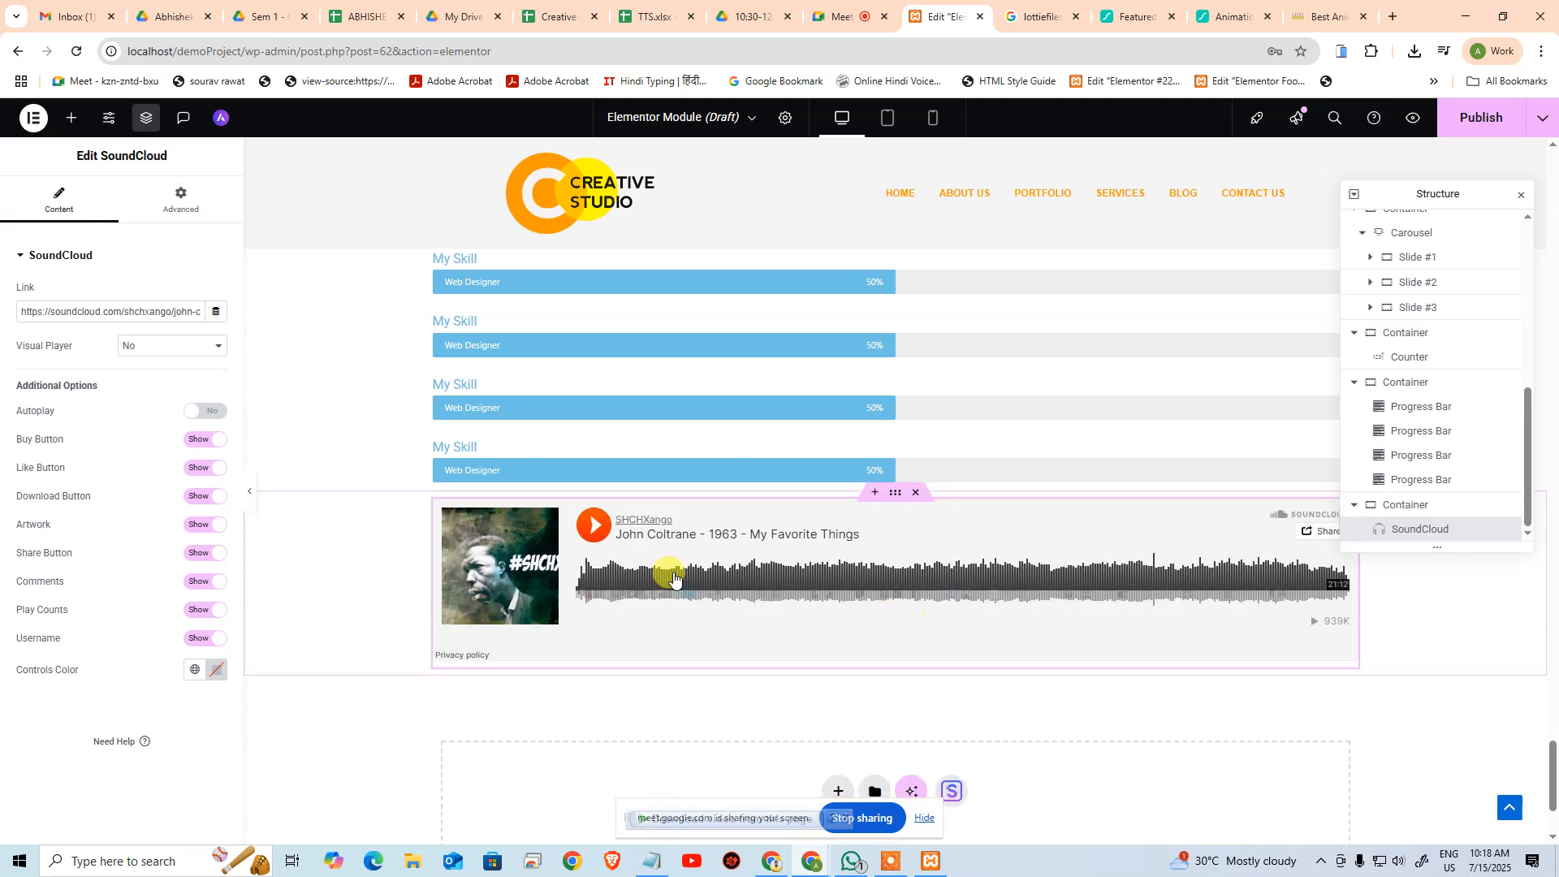
click(596, 525)
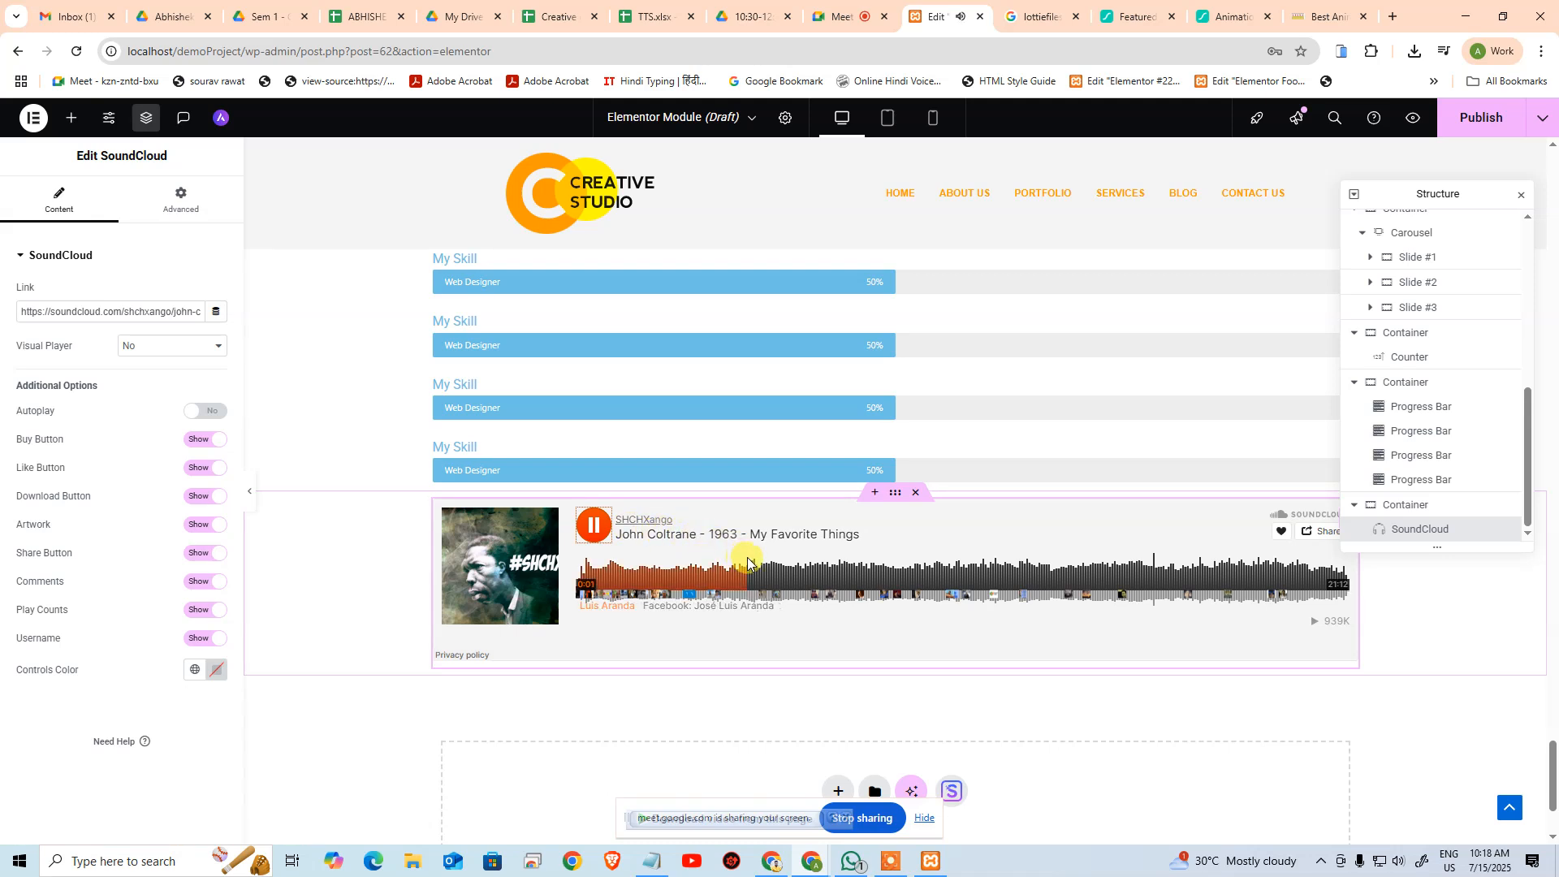
click(590, 529)
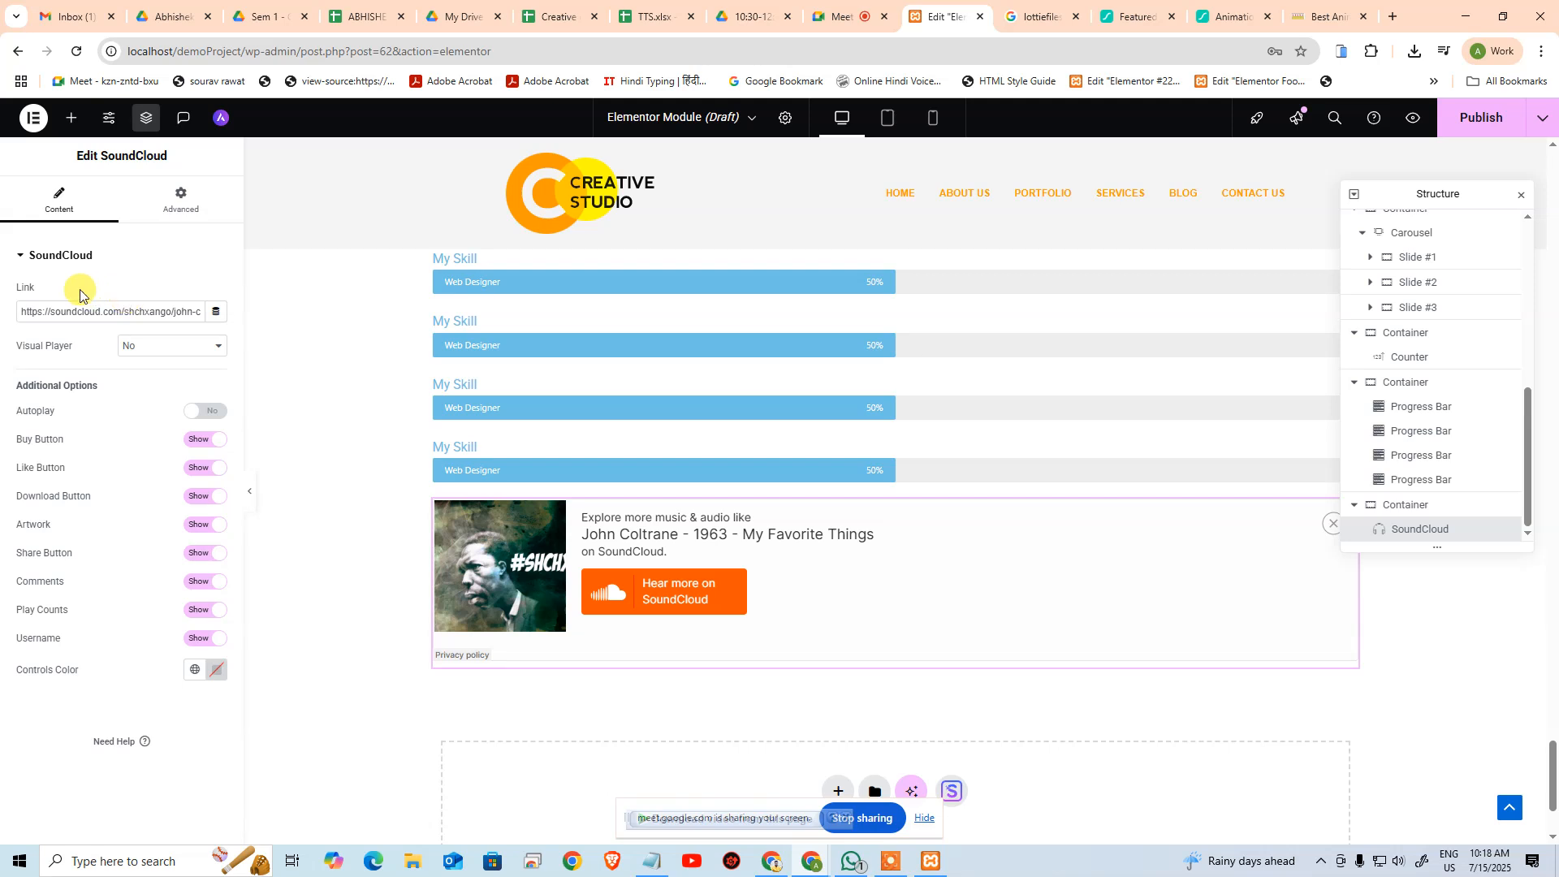
Look through the remaining General widgets in the widget library
click(72, 118)
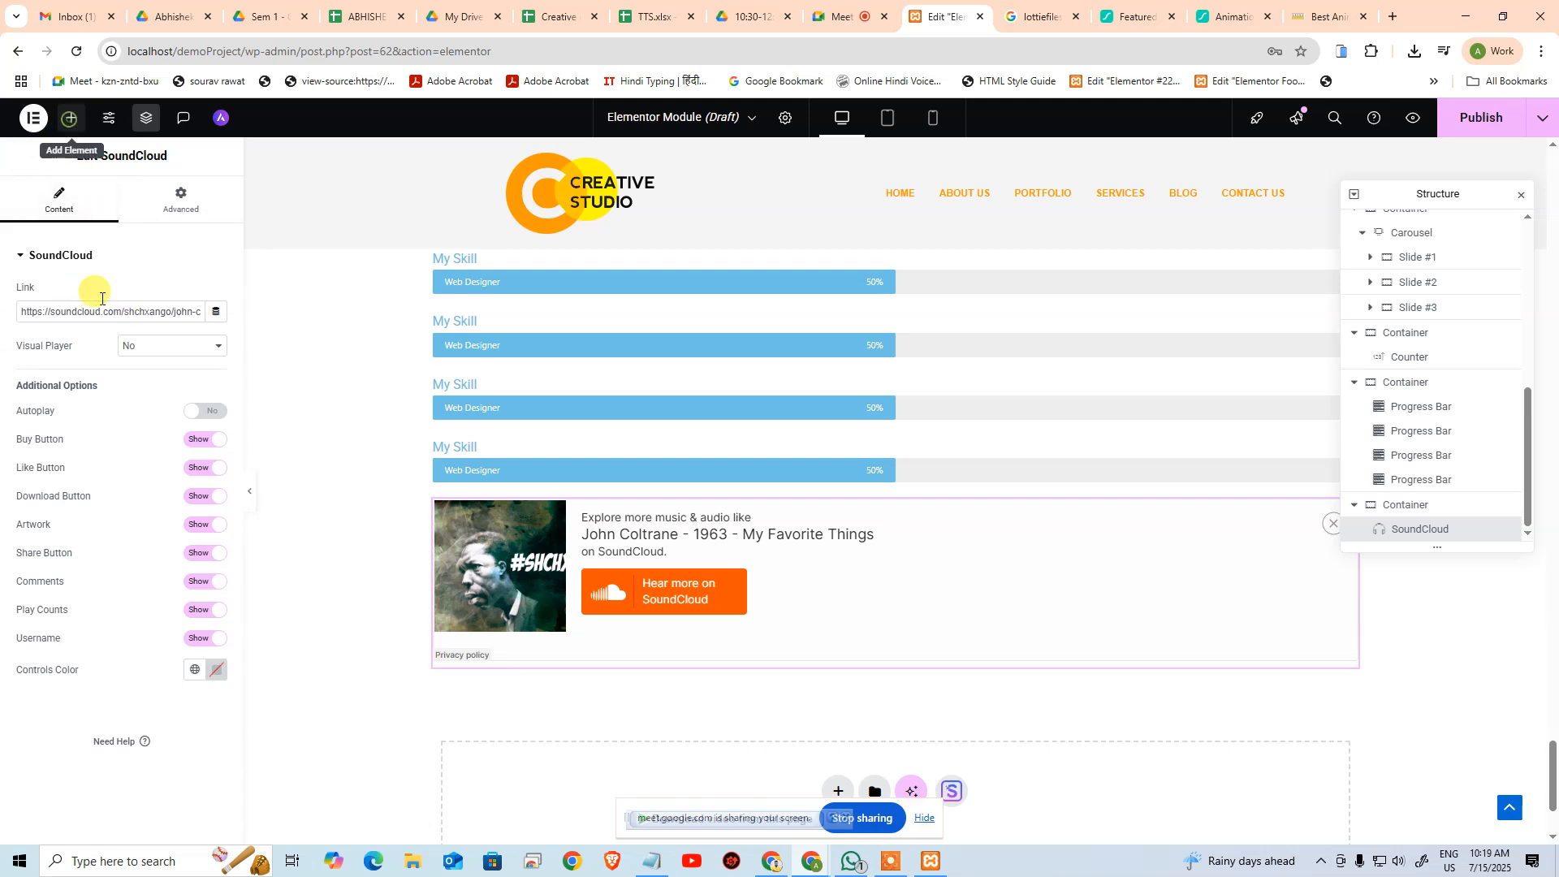
scroll(94, 668, down, 10)
scroll(95, 668, up, 15)
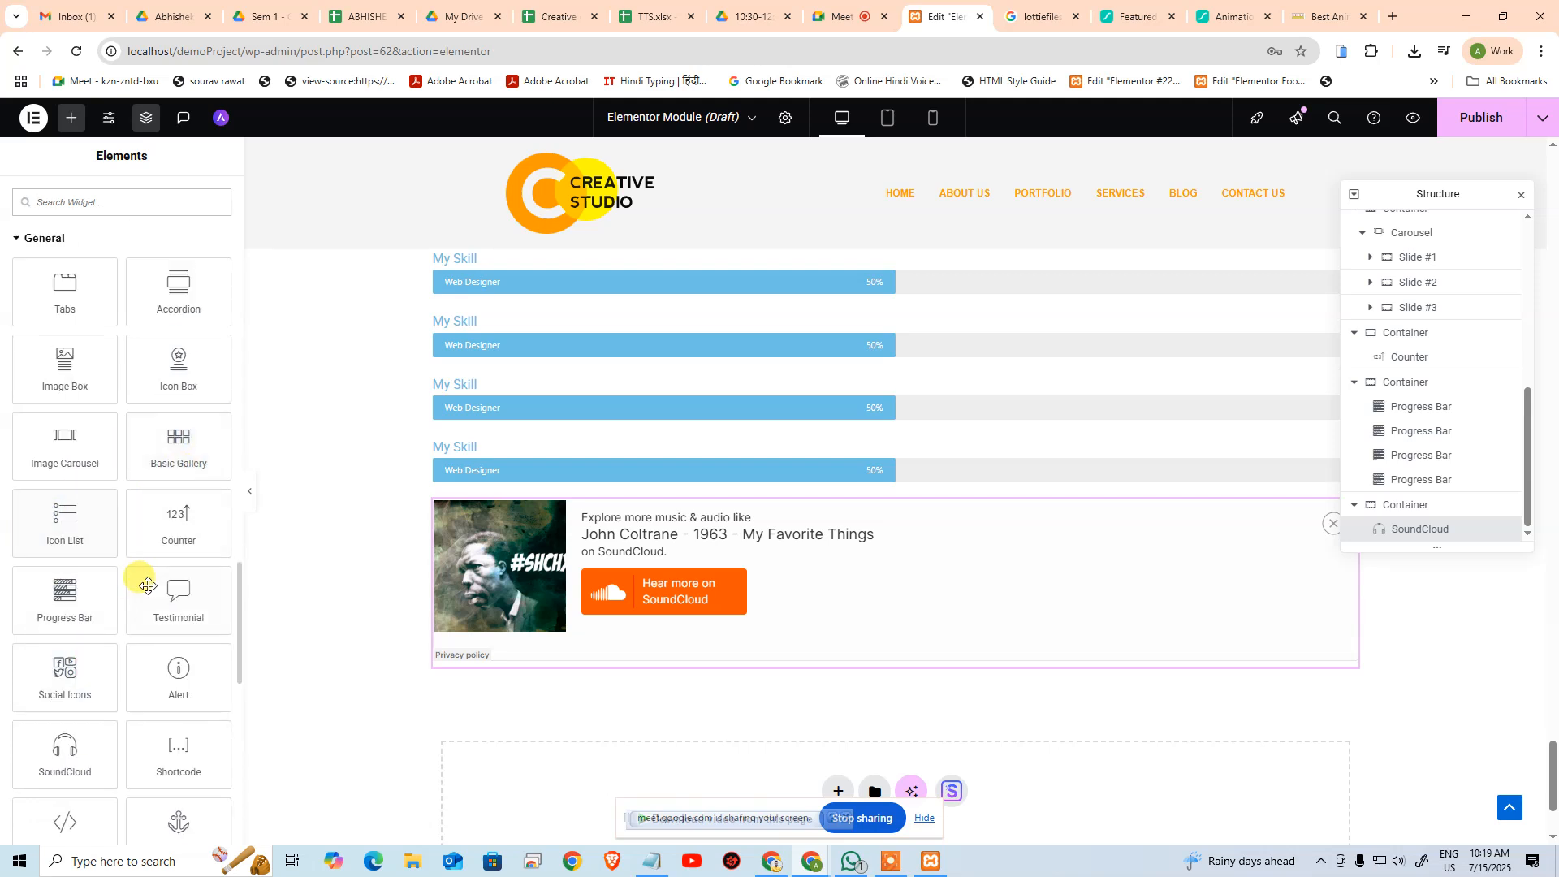
scroll(162, 662, down, 1)
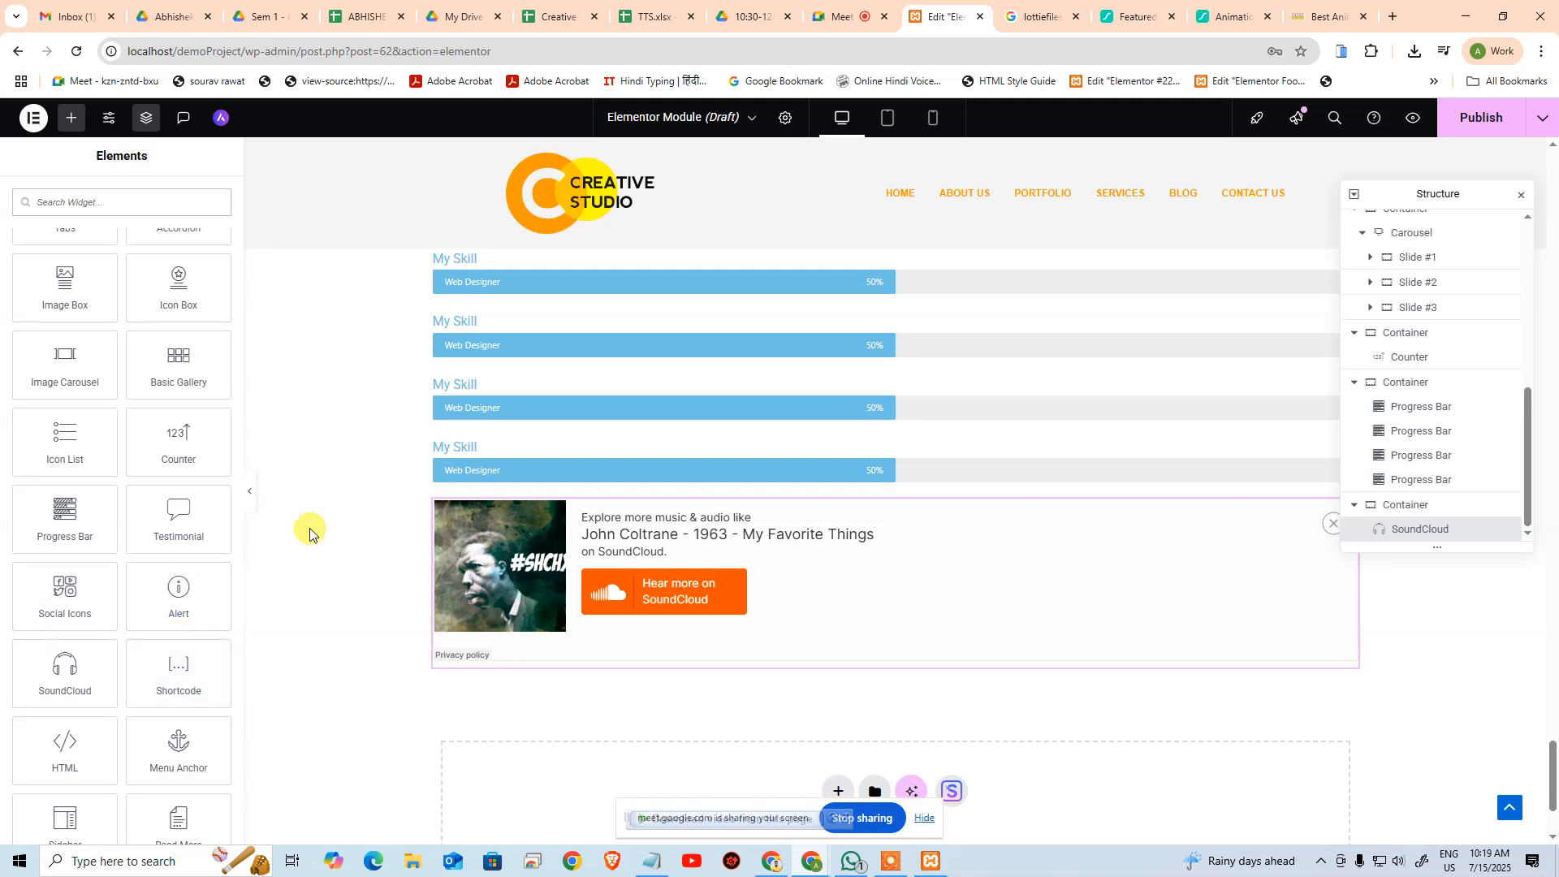
Look through the remaining General and Link In Bio widgets, expanding the Site, Single and WordPress categories to examine theirs
scroll(160, 548, down, 2)
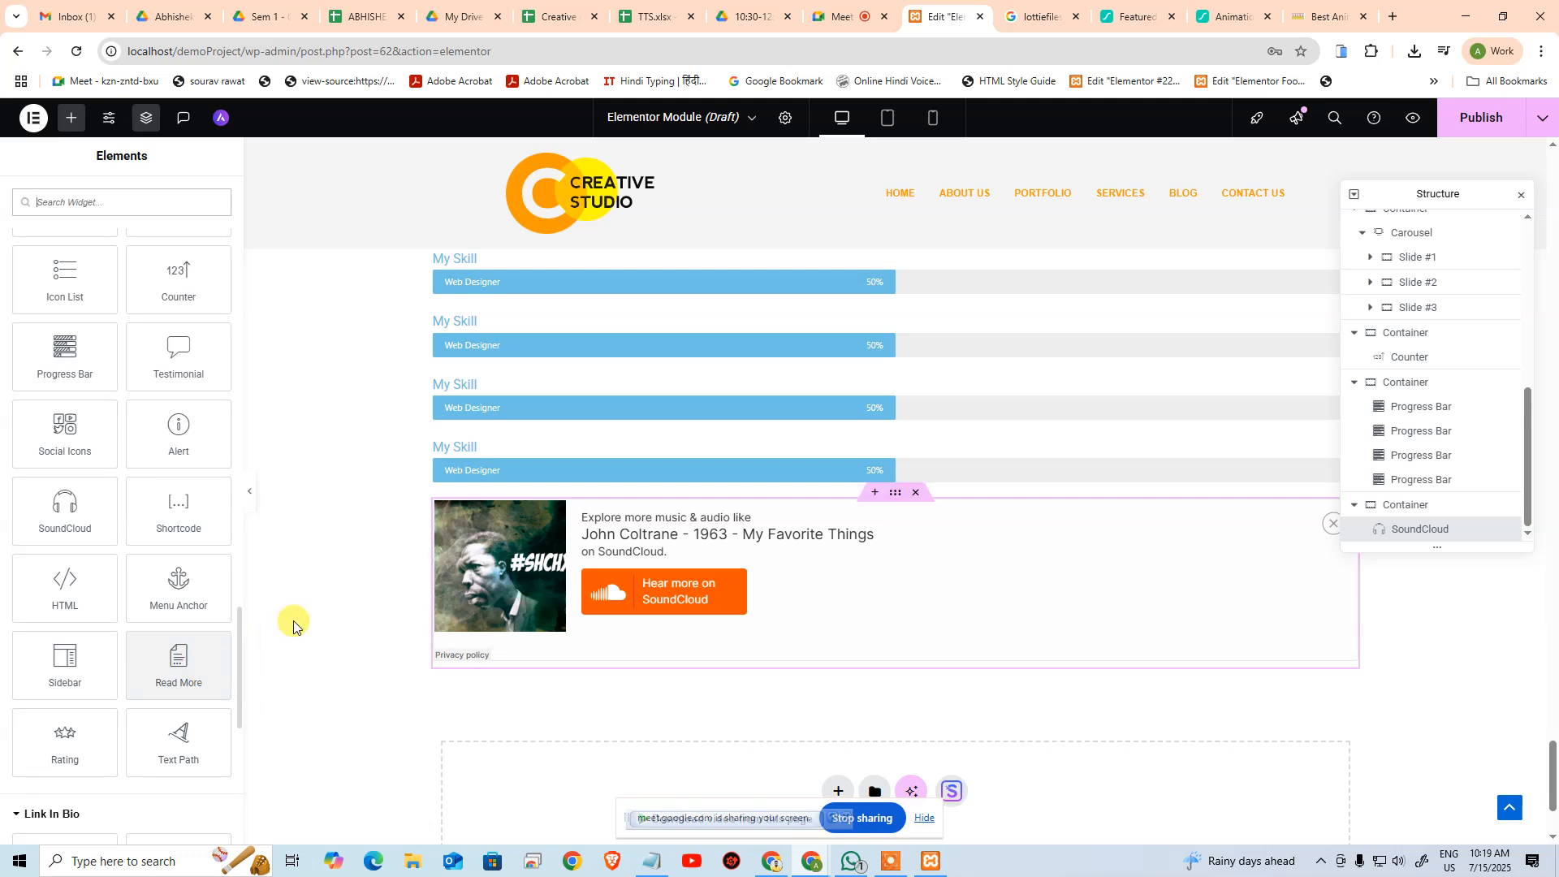
scroll(115, 686, down, 2)
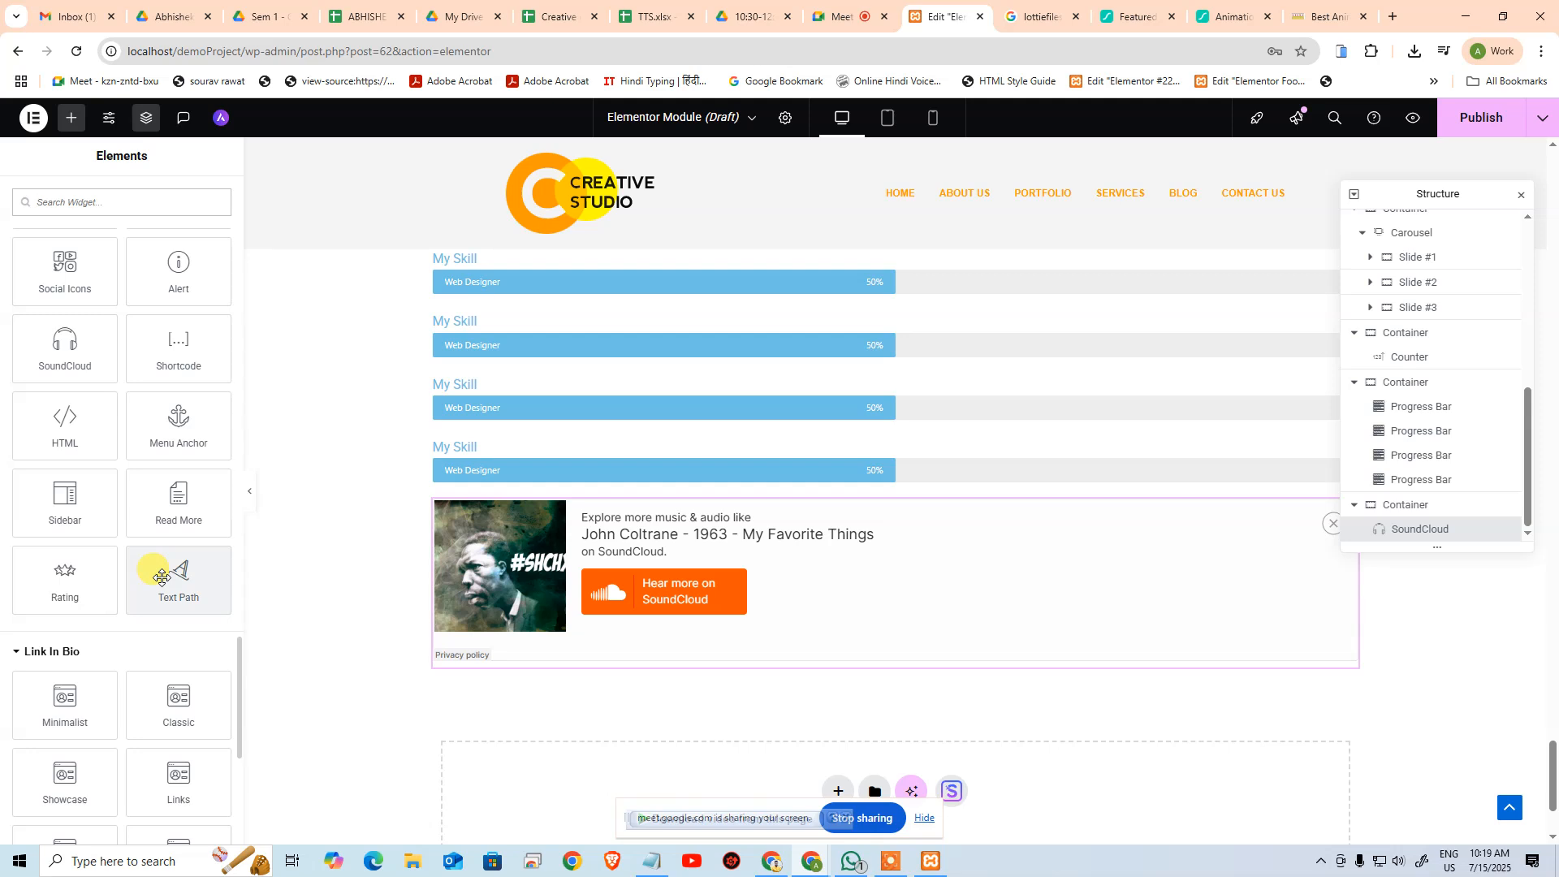
scroll(162, 577, down, 4)
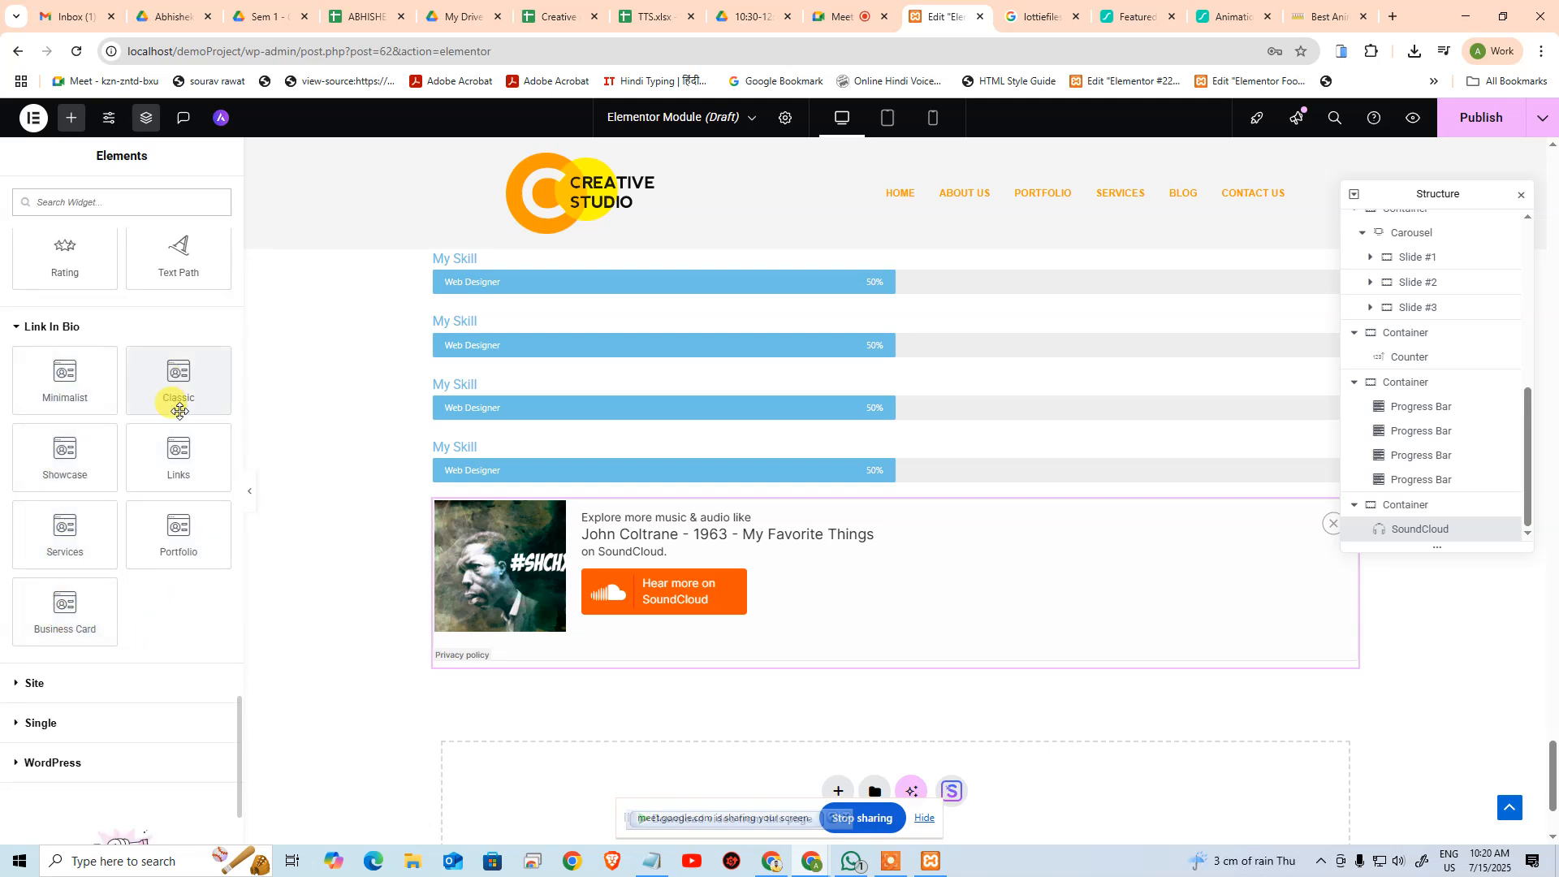
click(55, 684)
scroll(66, 662, down, 3)
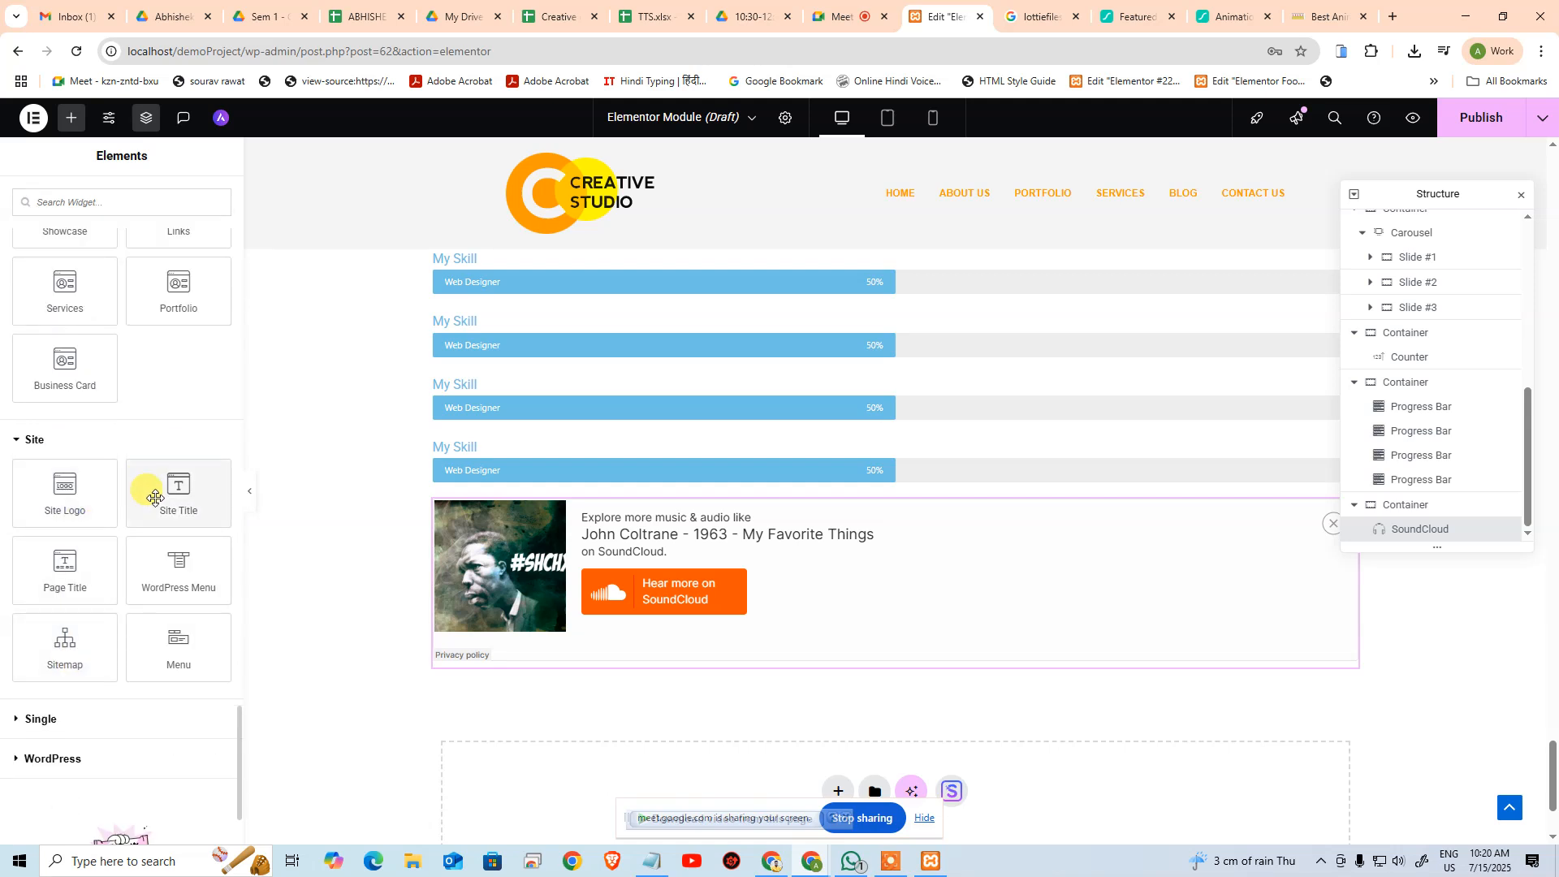
click(45, 719)
scroll(51, 714, down, 4)
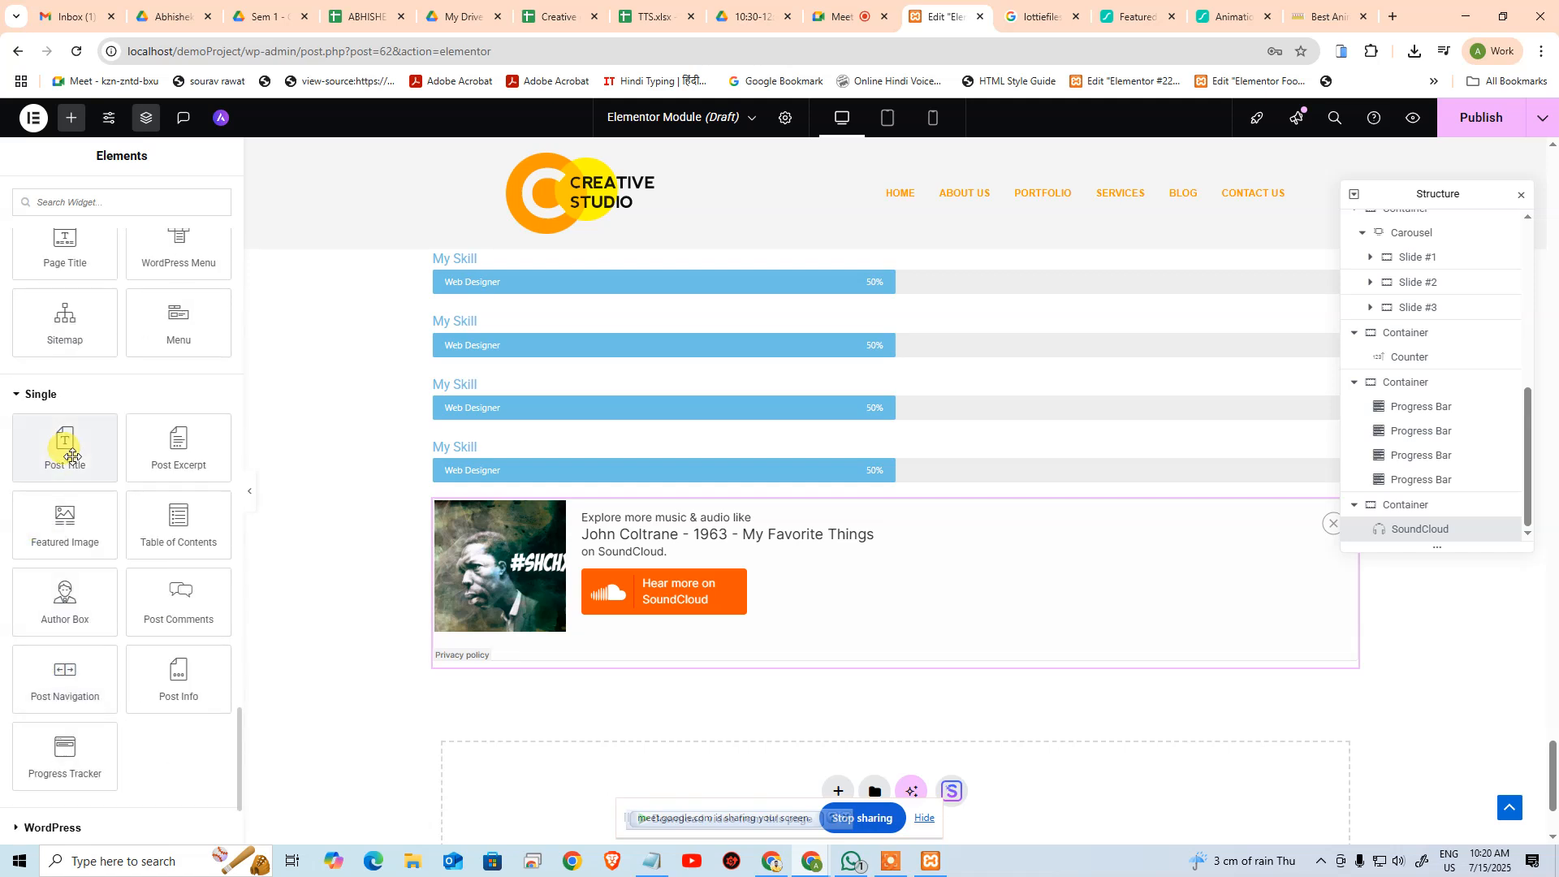
scroll(118, 650, down, 3)
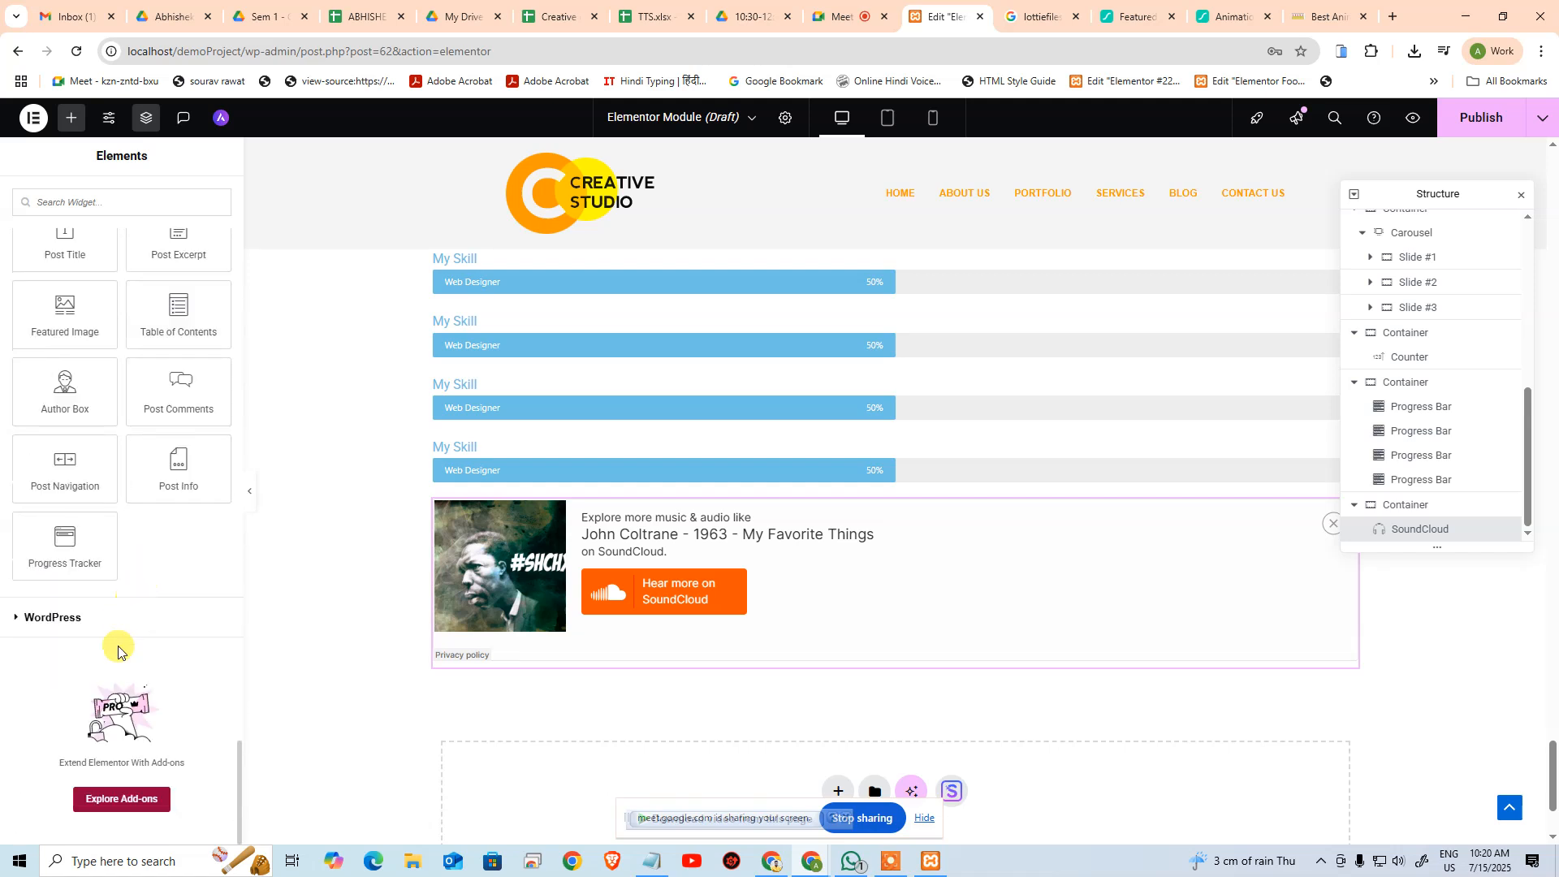
click(58, 617)
scroll(90, 612, down, 4)
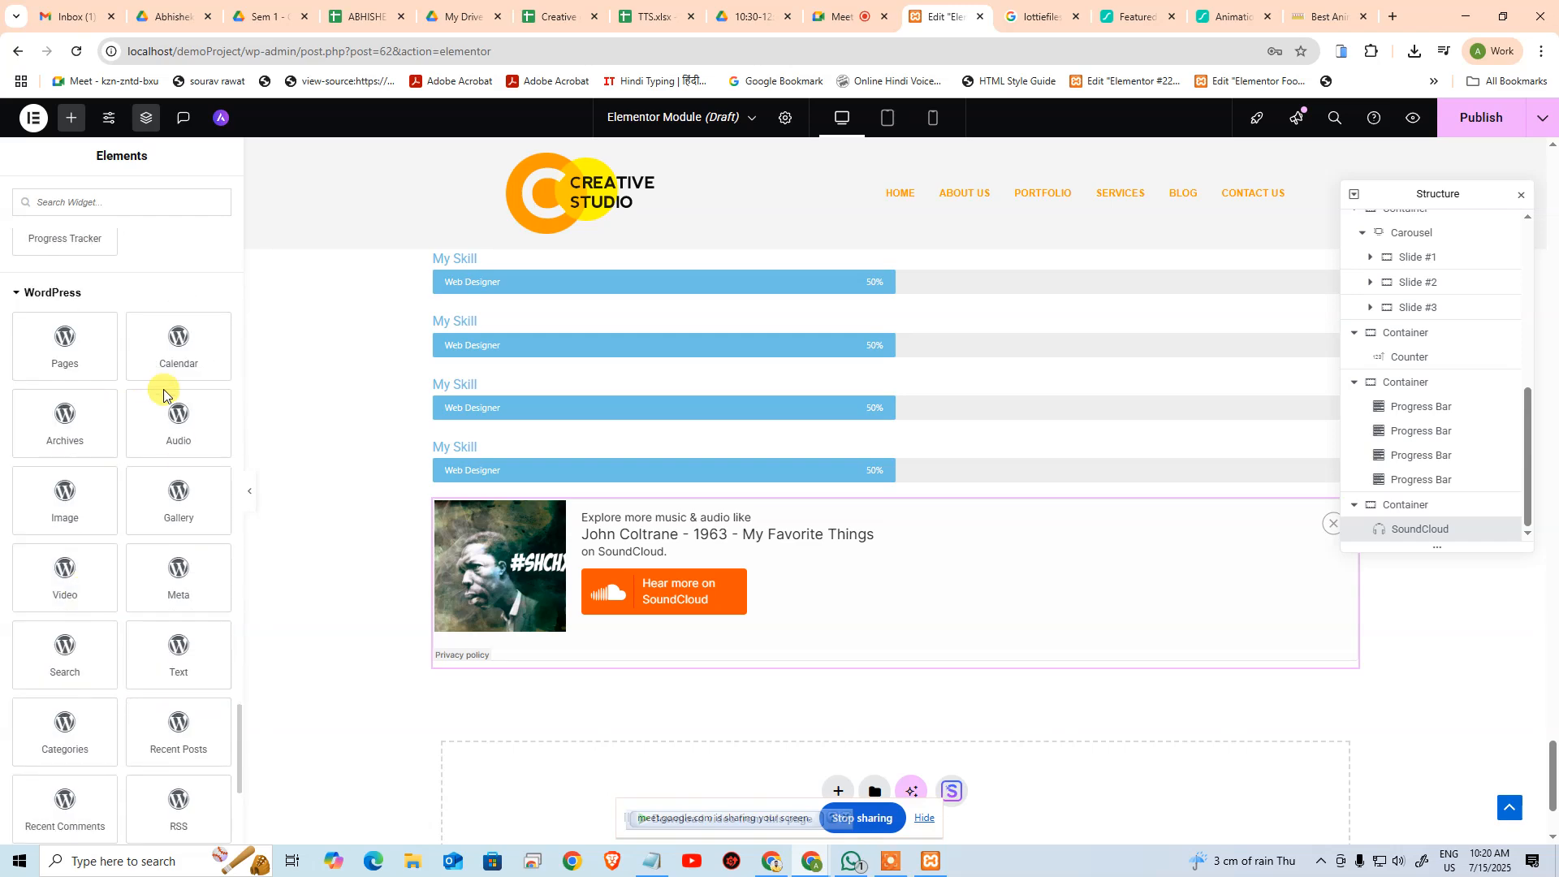
scroll(128, 772, down, 5)
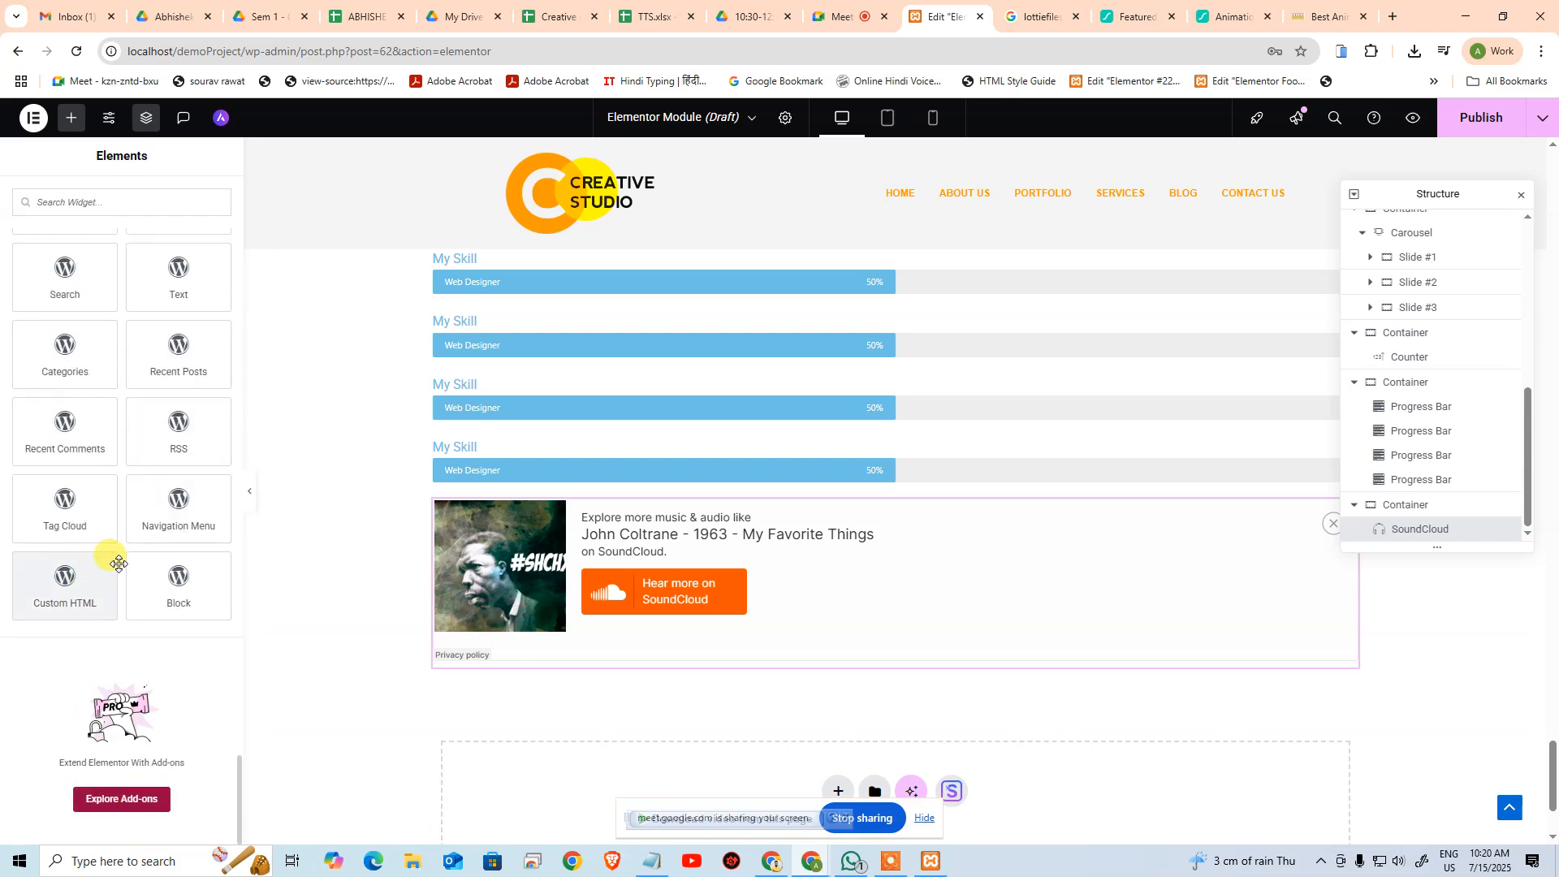
Look back over the demo page from the SoundCloud widget up to the video at its beginning
scroll(749, 675, up, 10)
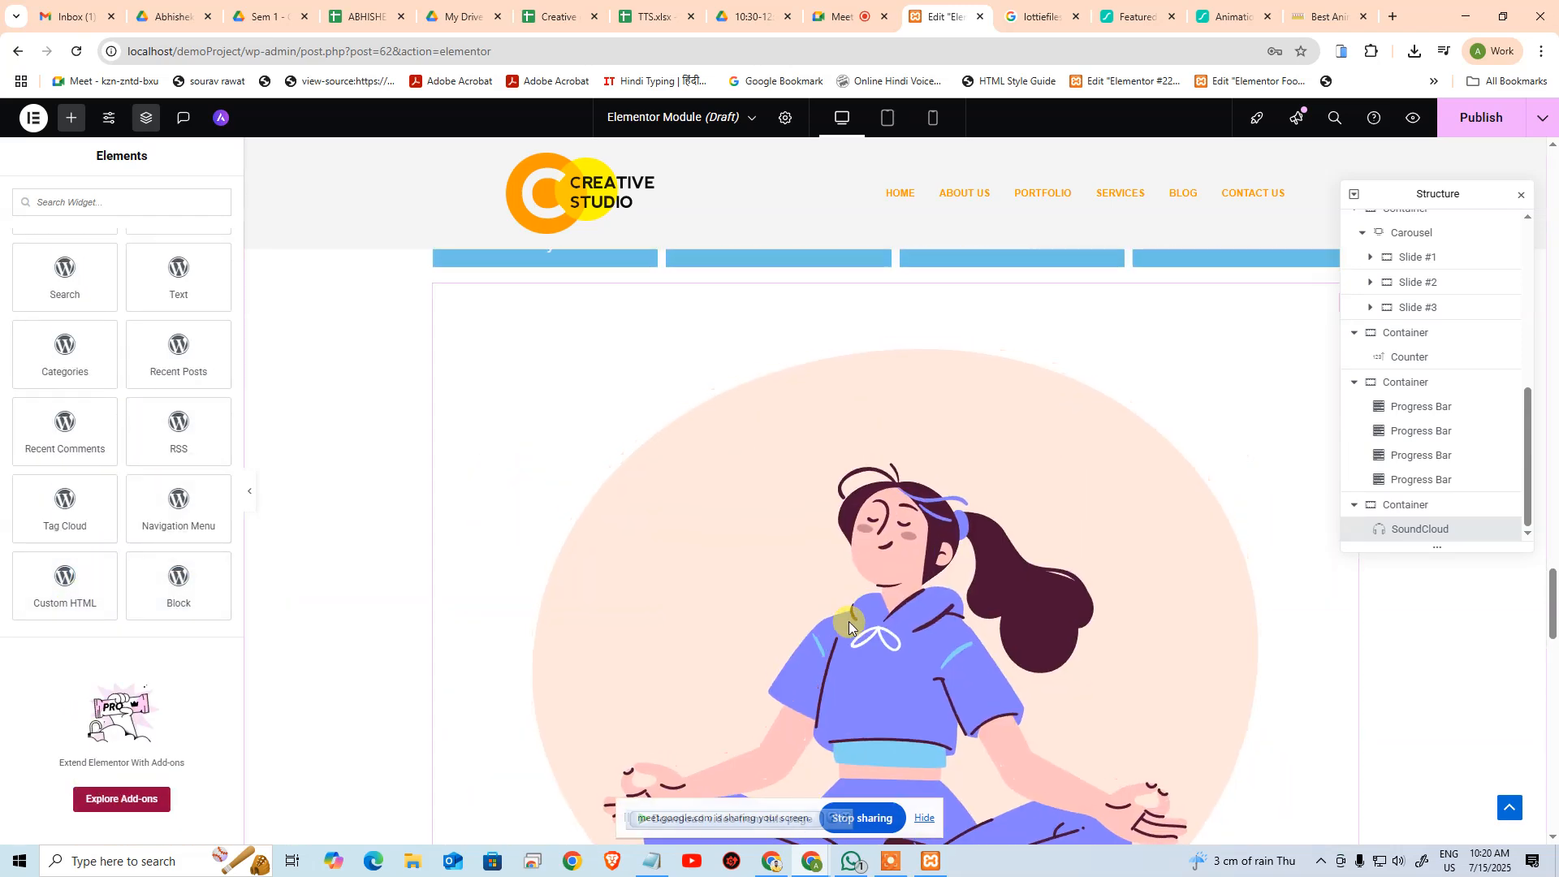
scroll(850, 622, up, 10)
scroll(879, 636, up, 5)
scroll(885, 629, up, 10)
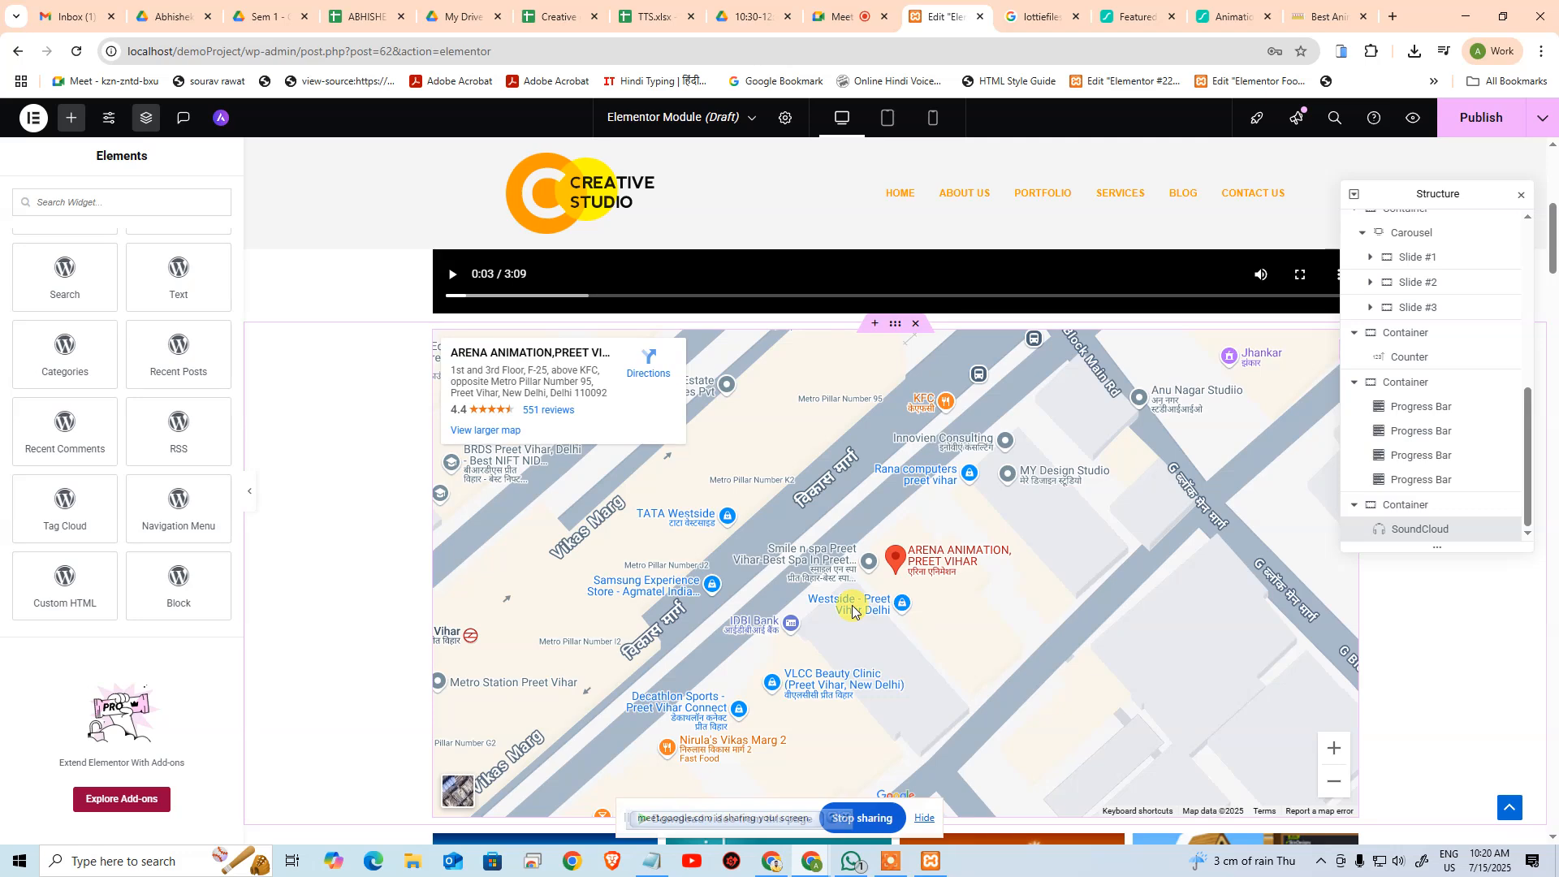
scroll(852, 611, up, 5)
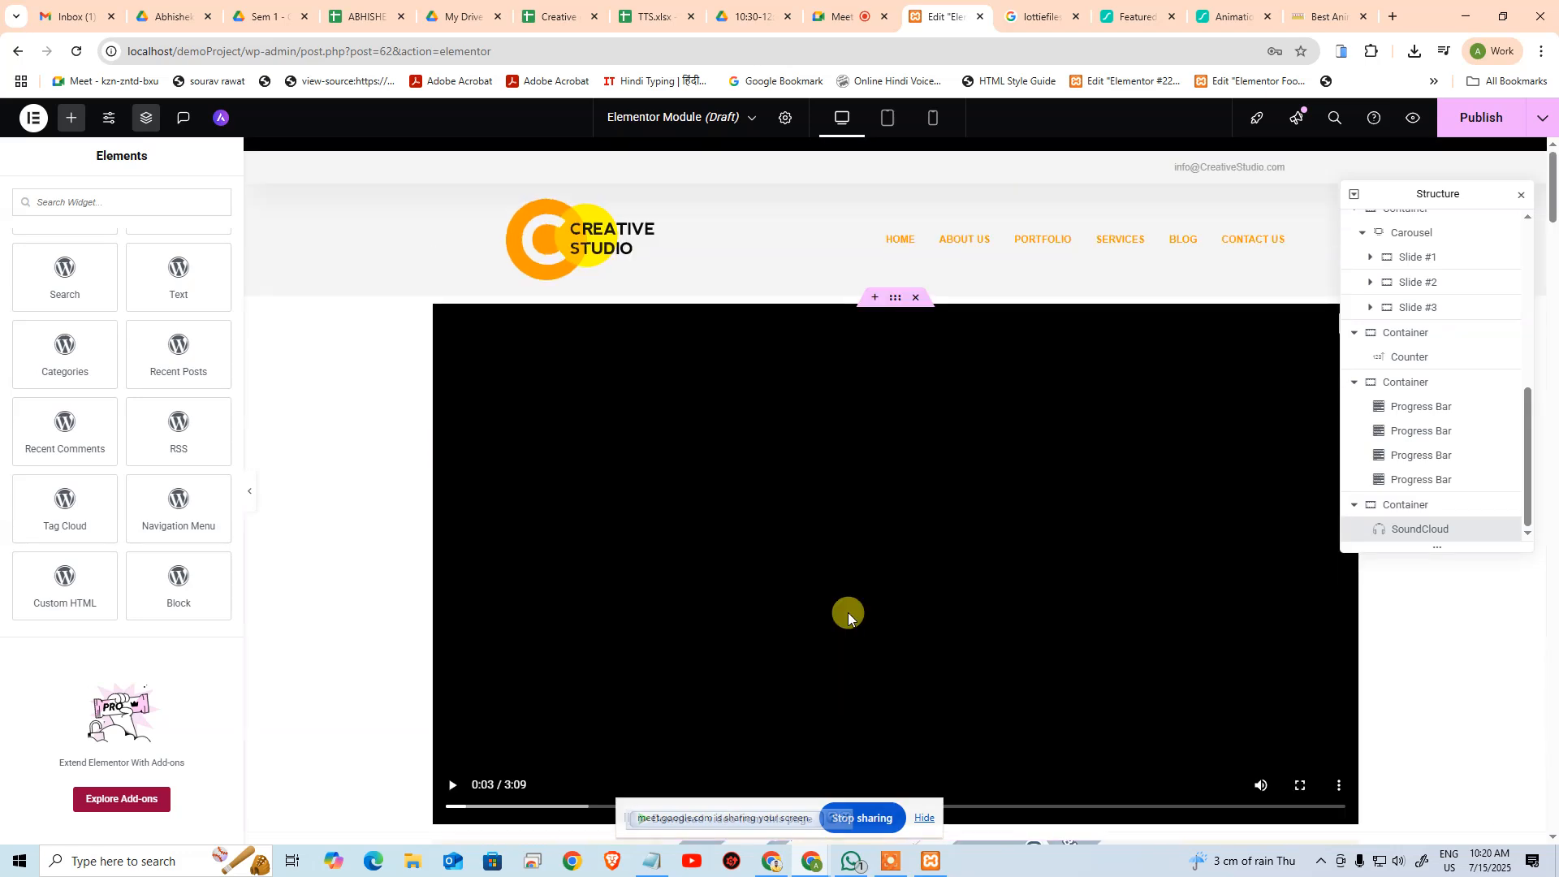
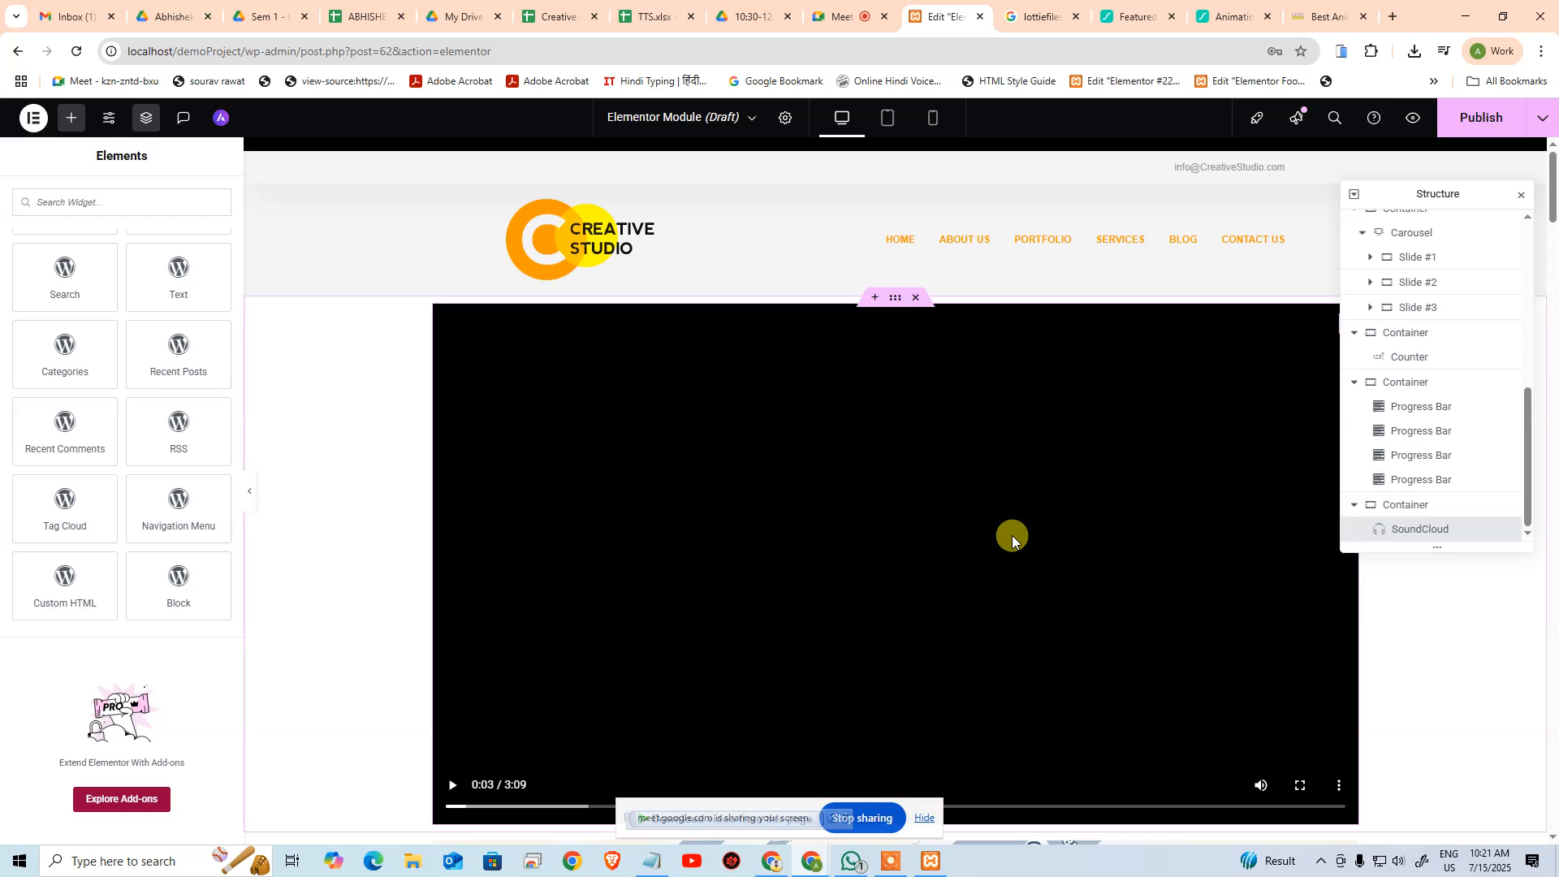
Switch to the TTS spreadsheet, open the 9-1030-TTS-XD sheet and check its batch start date against the system calendar
click(673, 22)
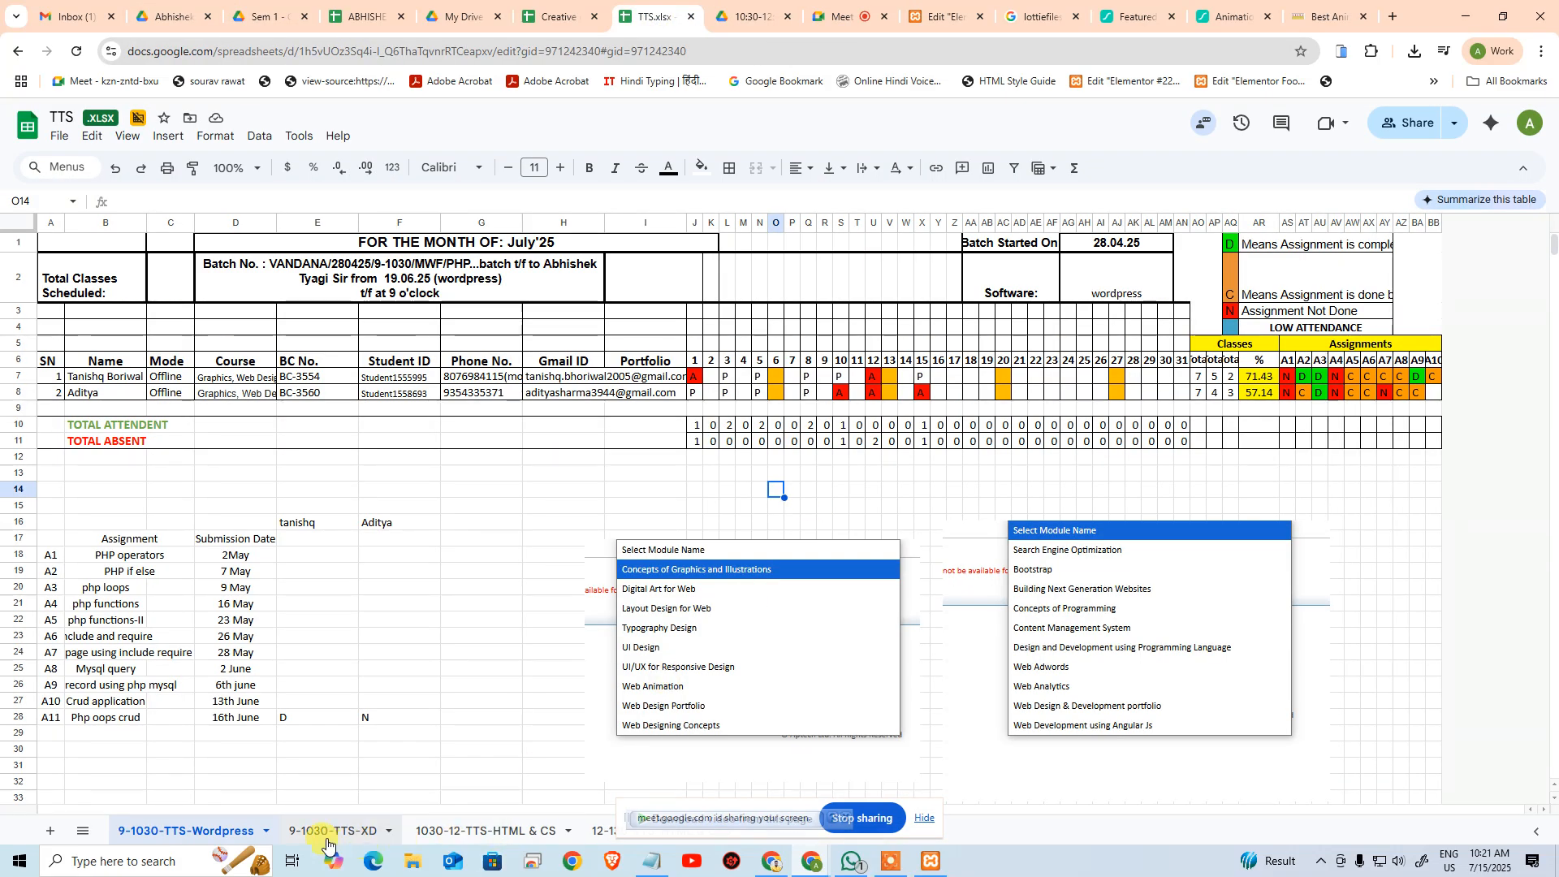
click(332, 837)
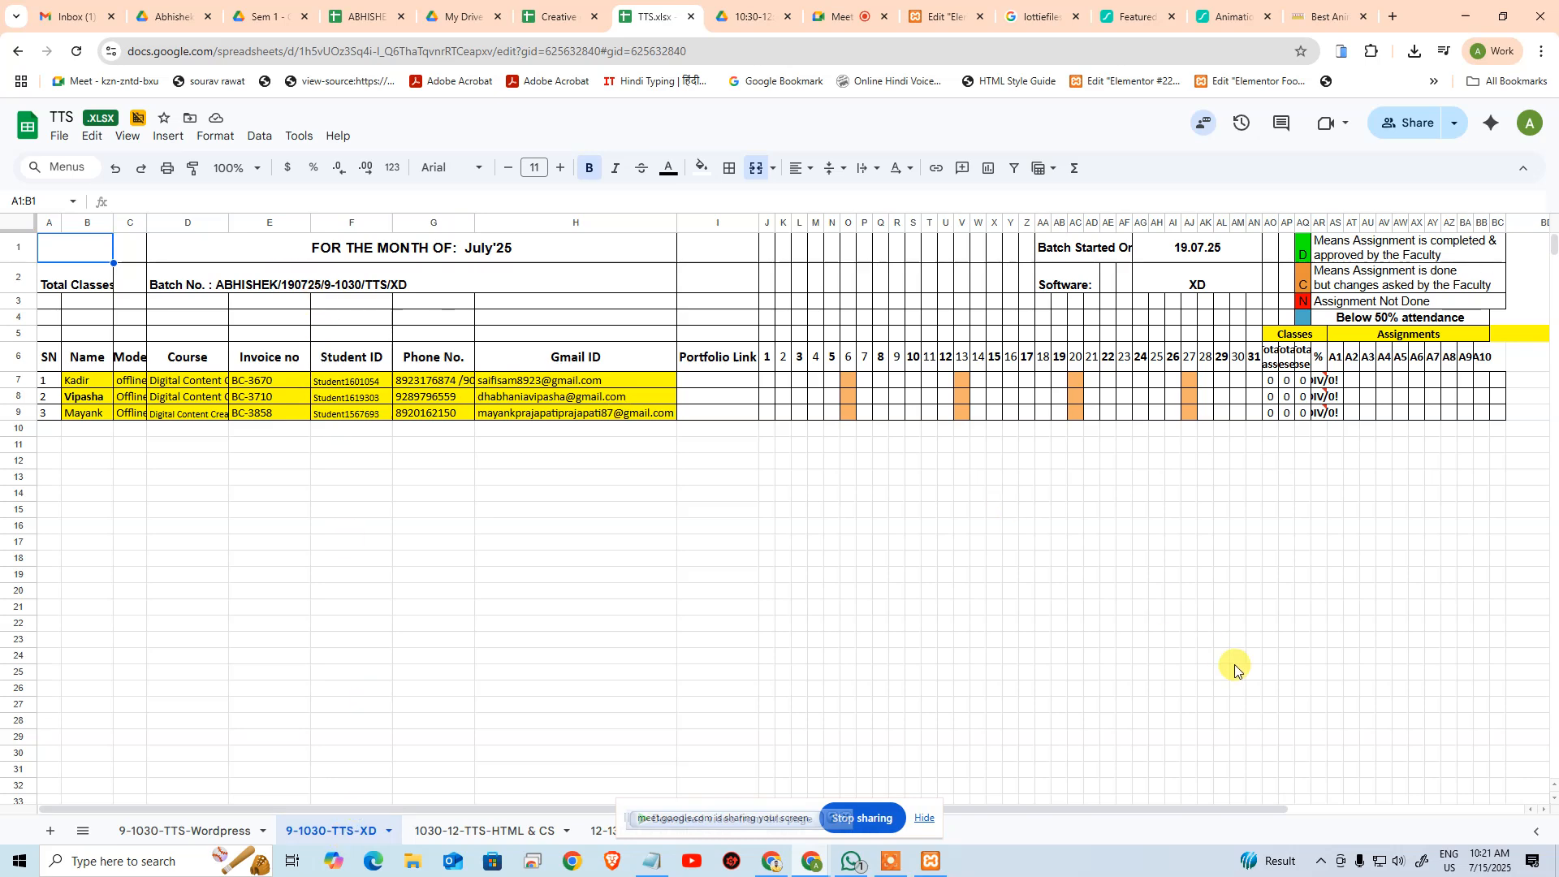
click(1489, 861)
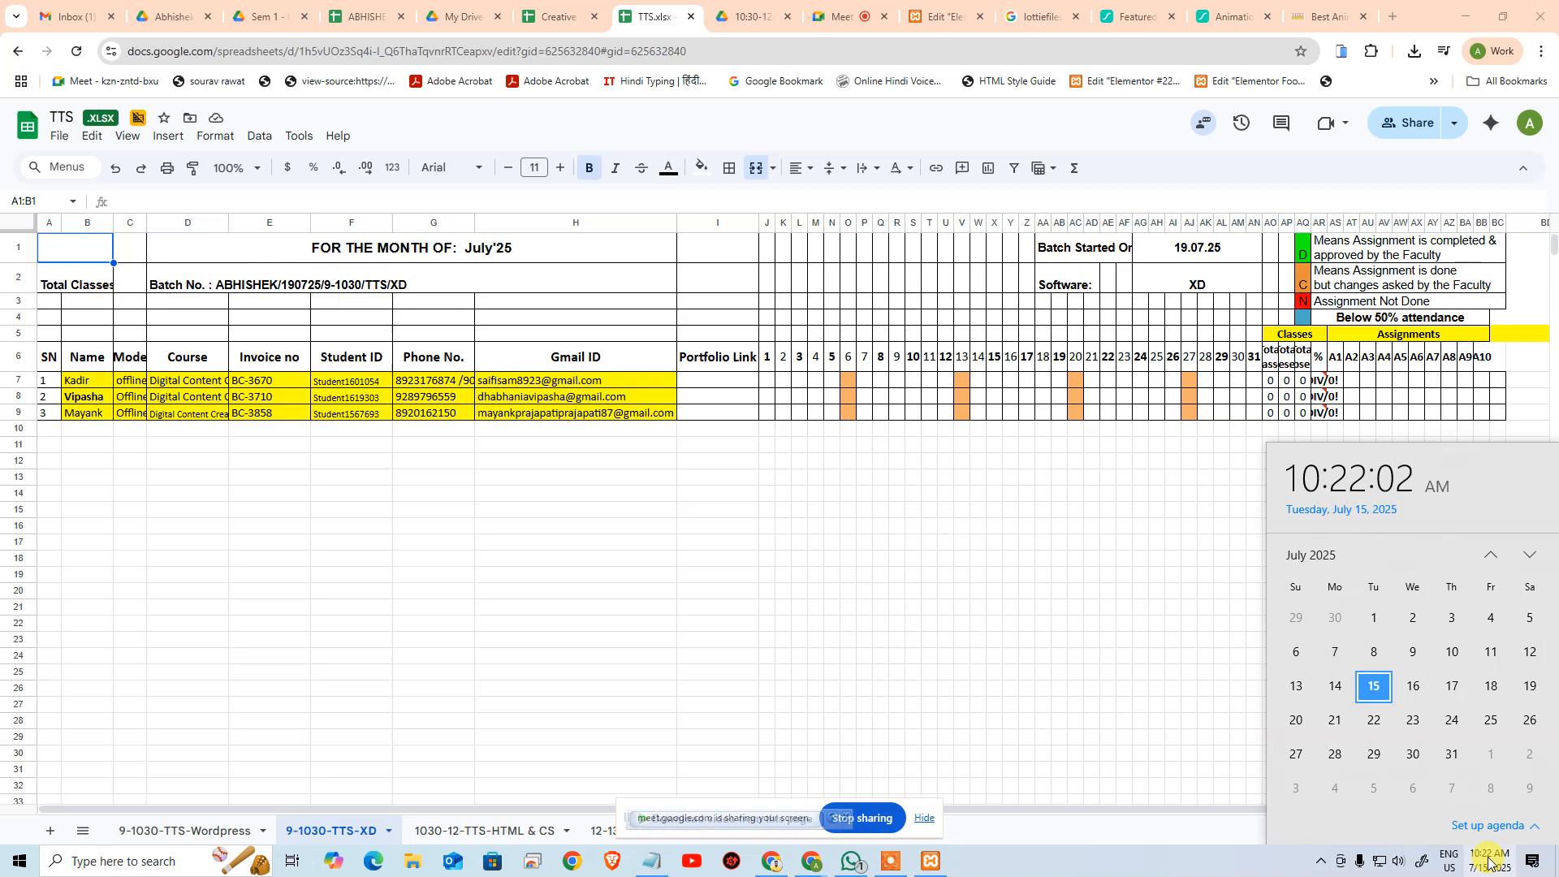
click(925, 668)
click(1093, 623)
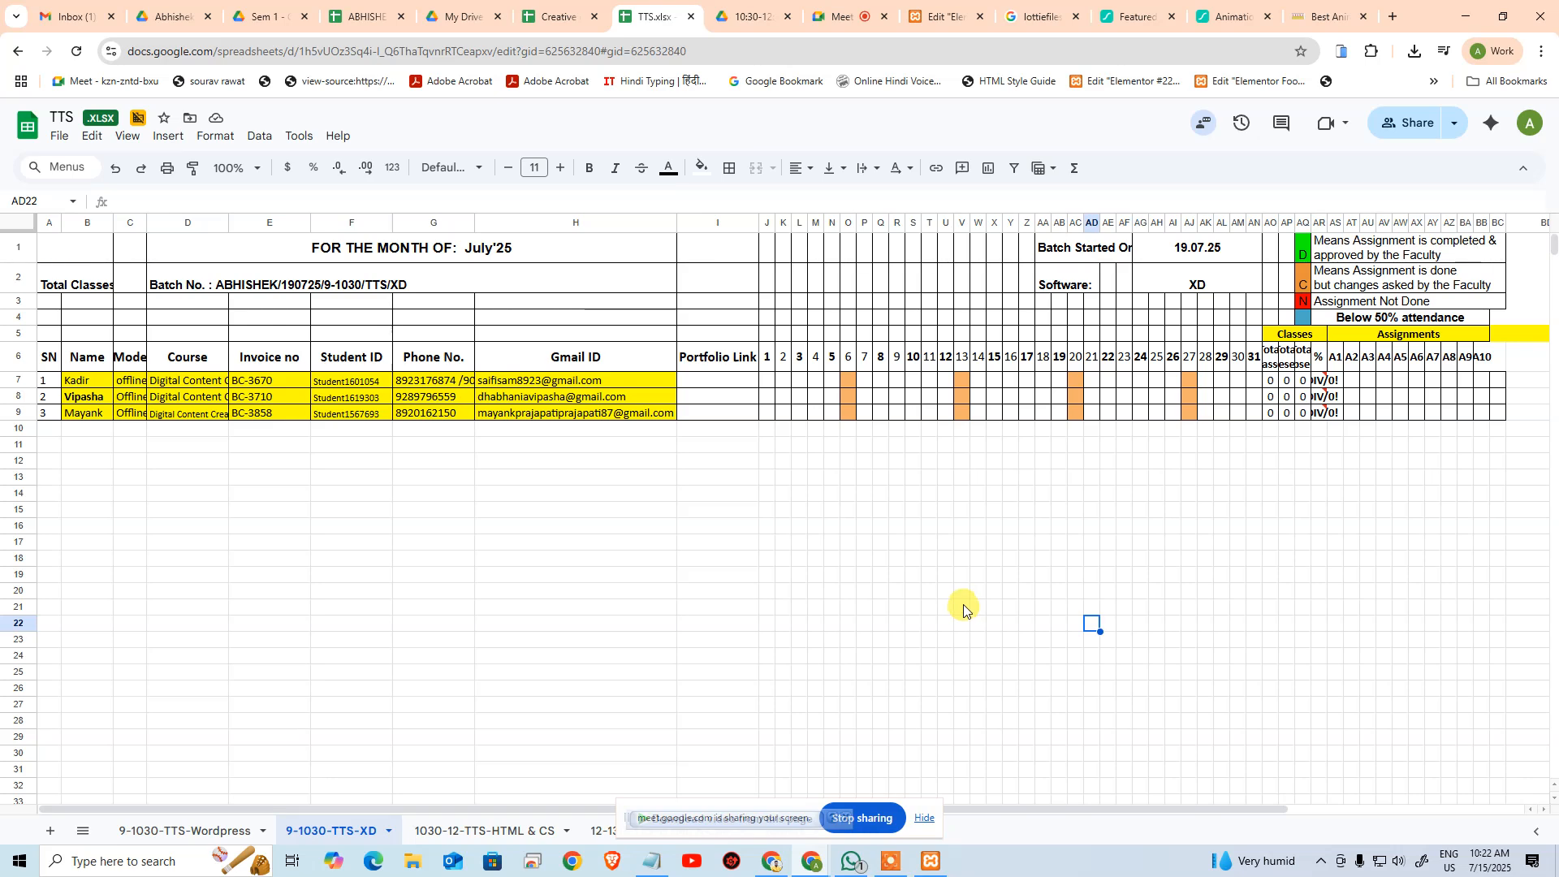
click(1490, 861)
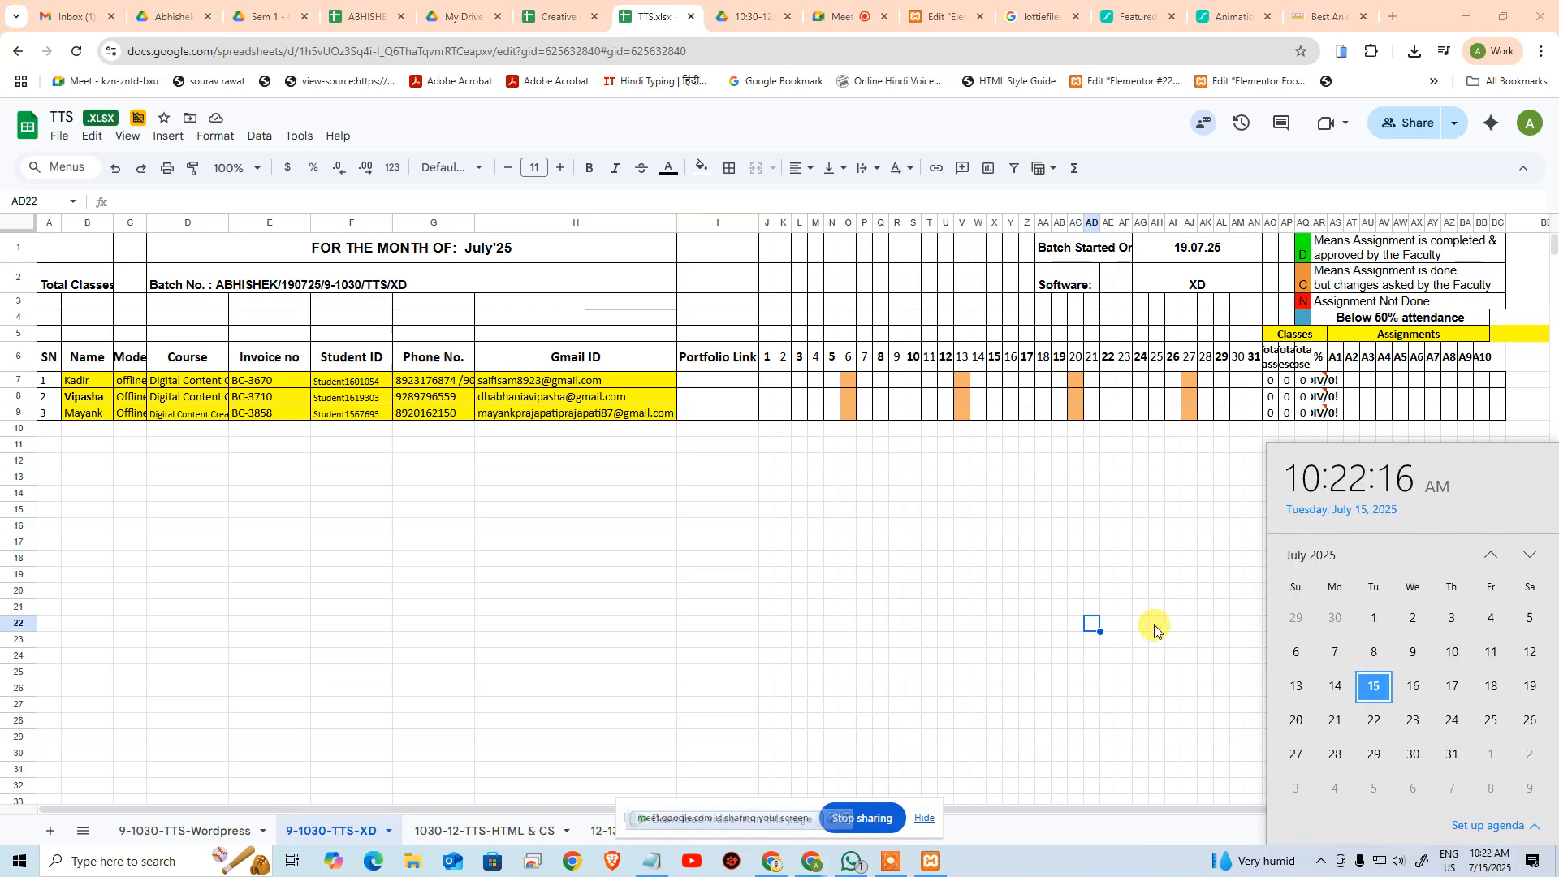
click(1143, 674)
click(1143, 674)
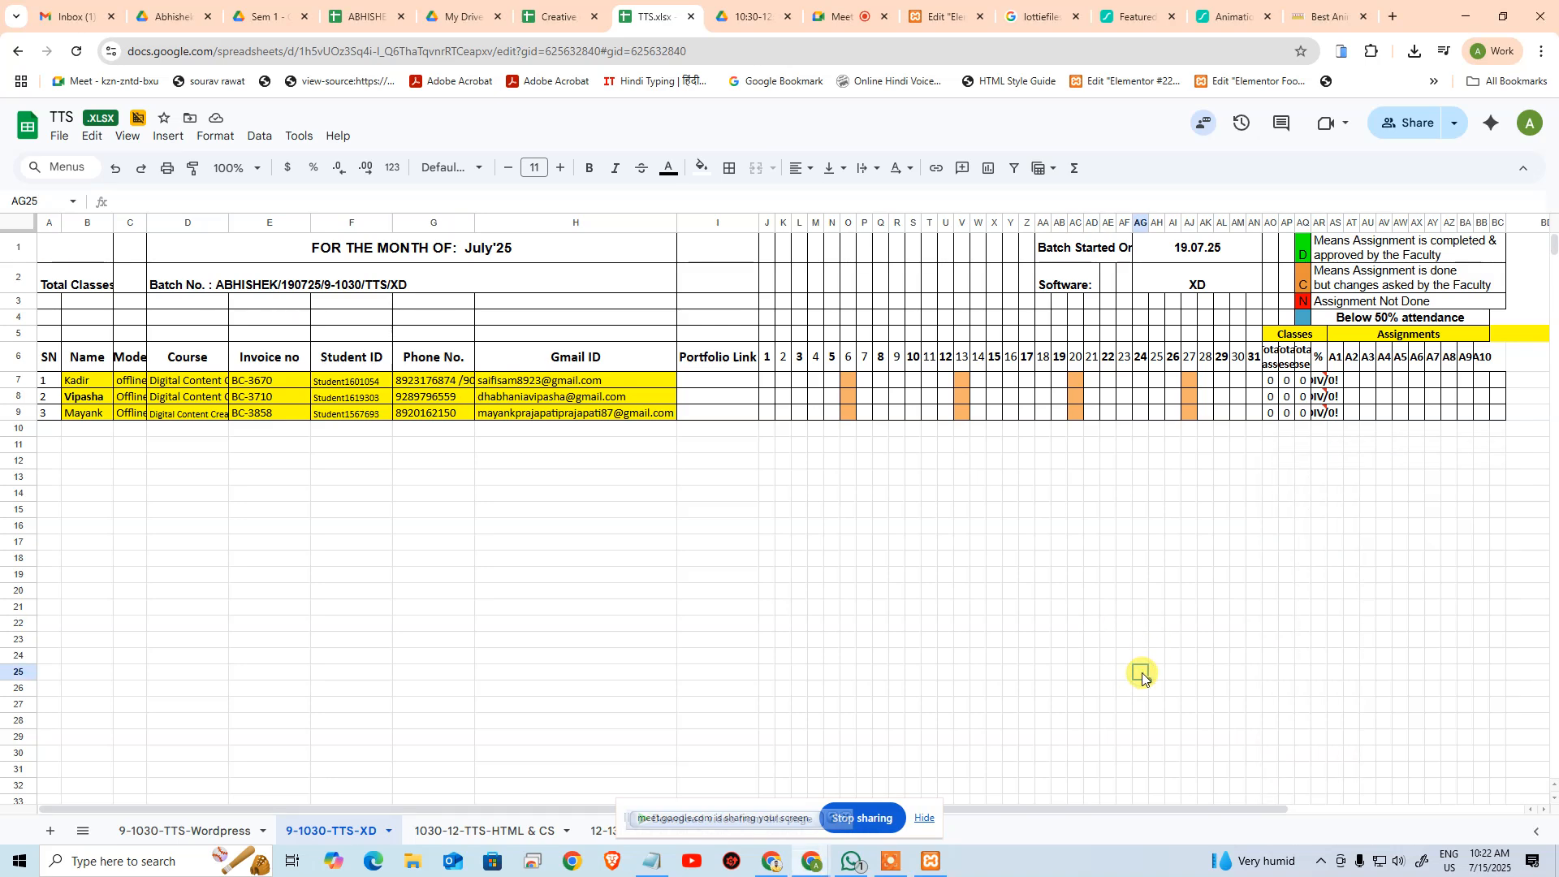
click(1476, 870)
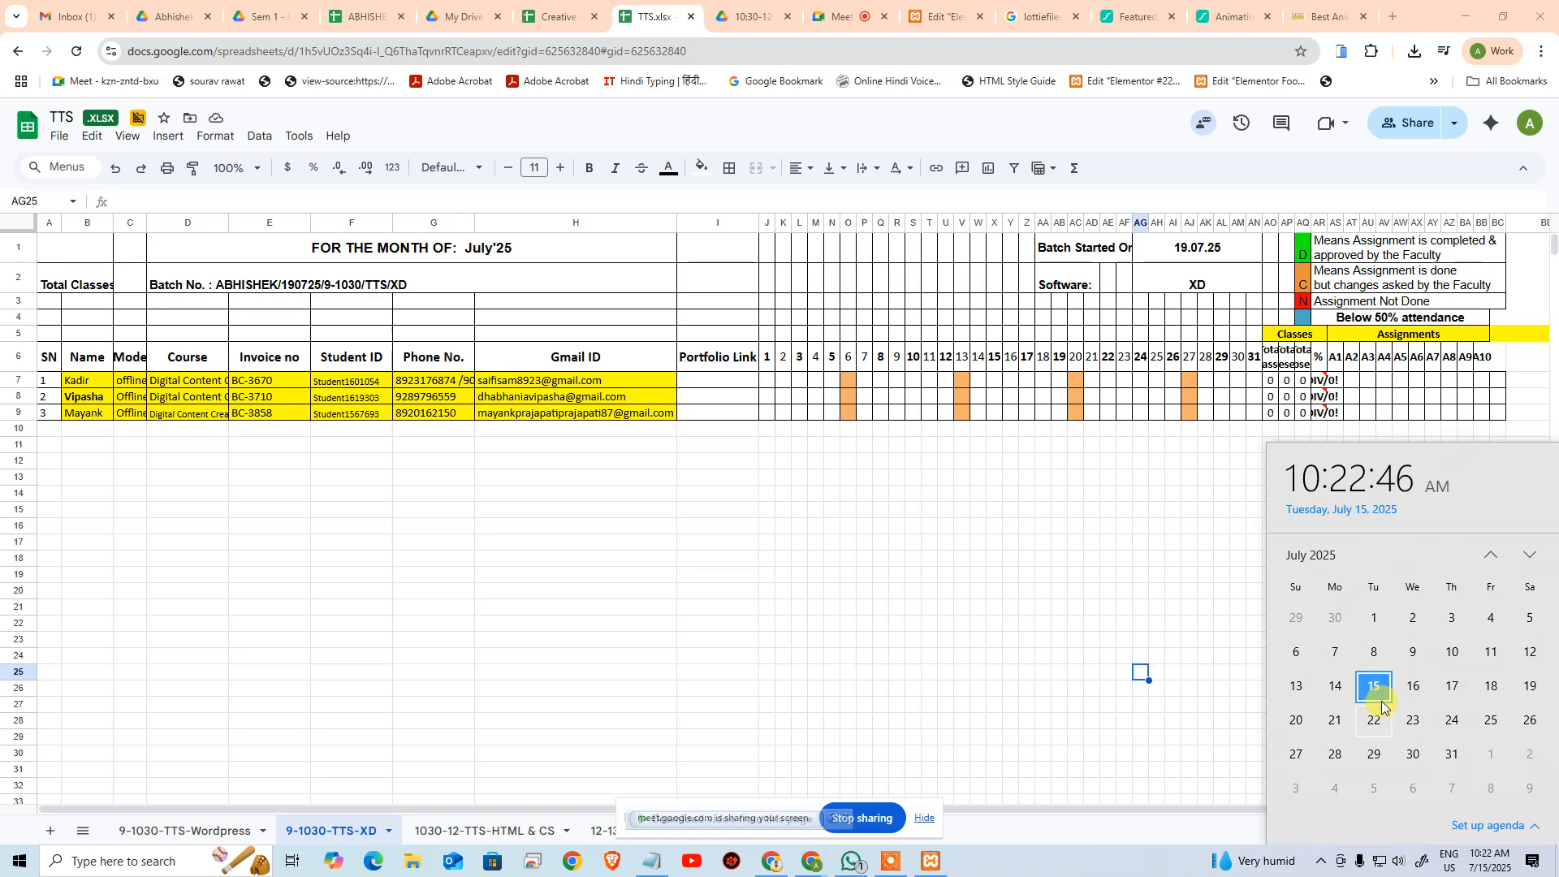
click(1027, 640)
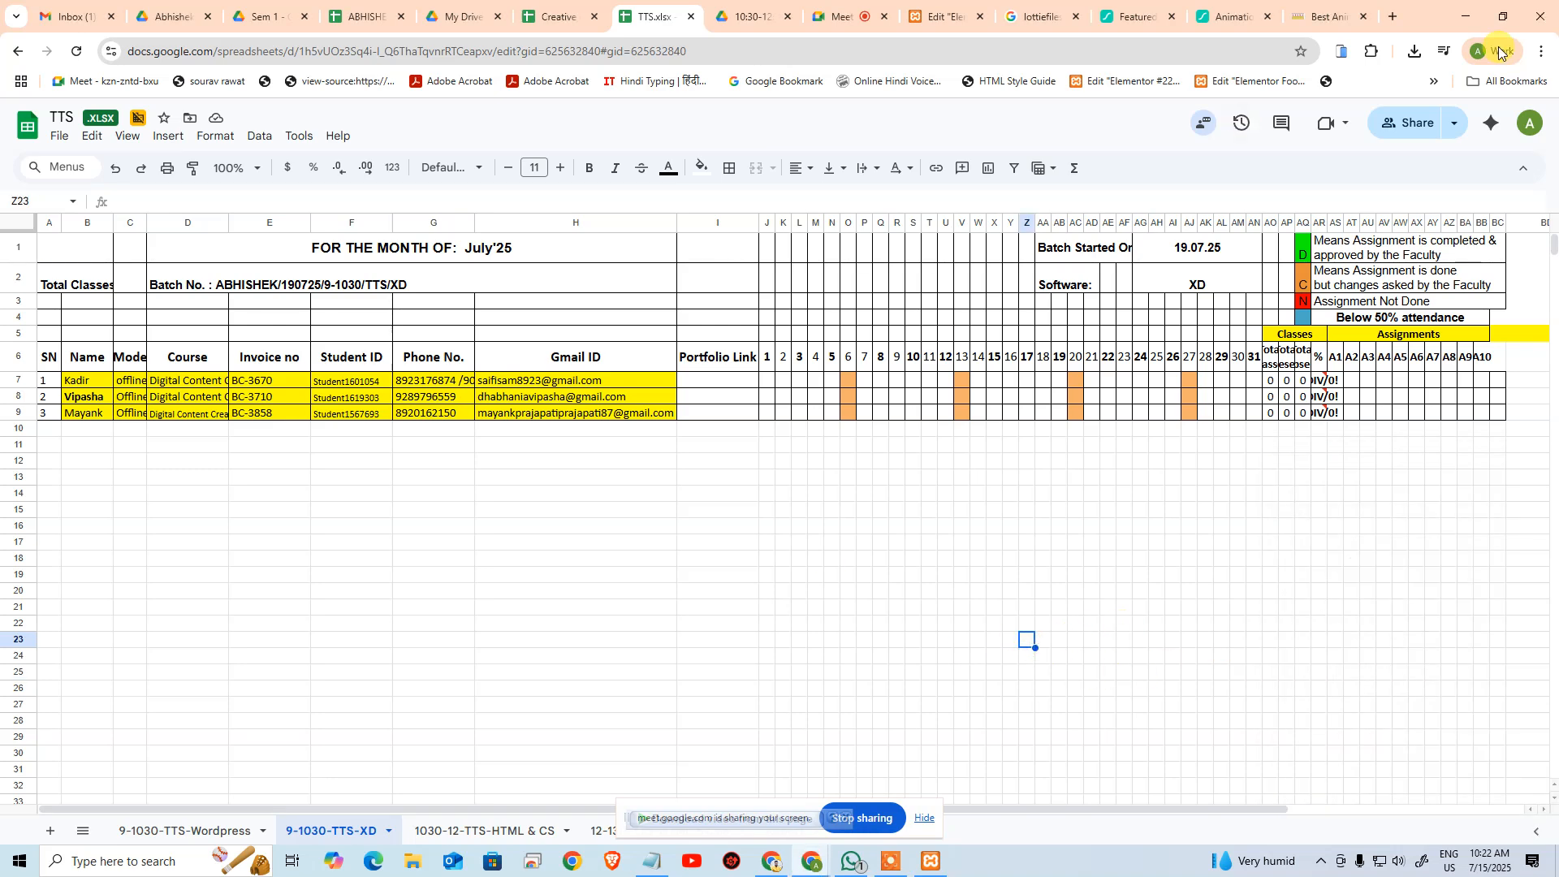
Switch to the Google Meet tab and close it, keeping the Elementor editor open
click(853, 15)
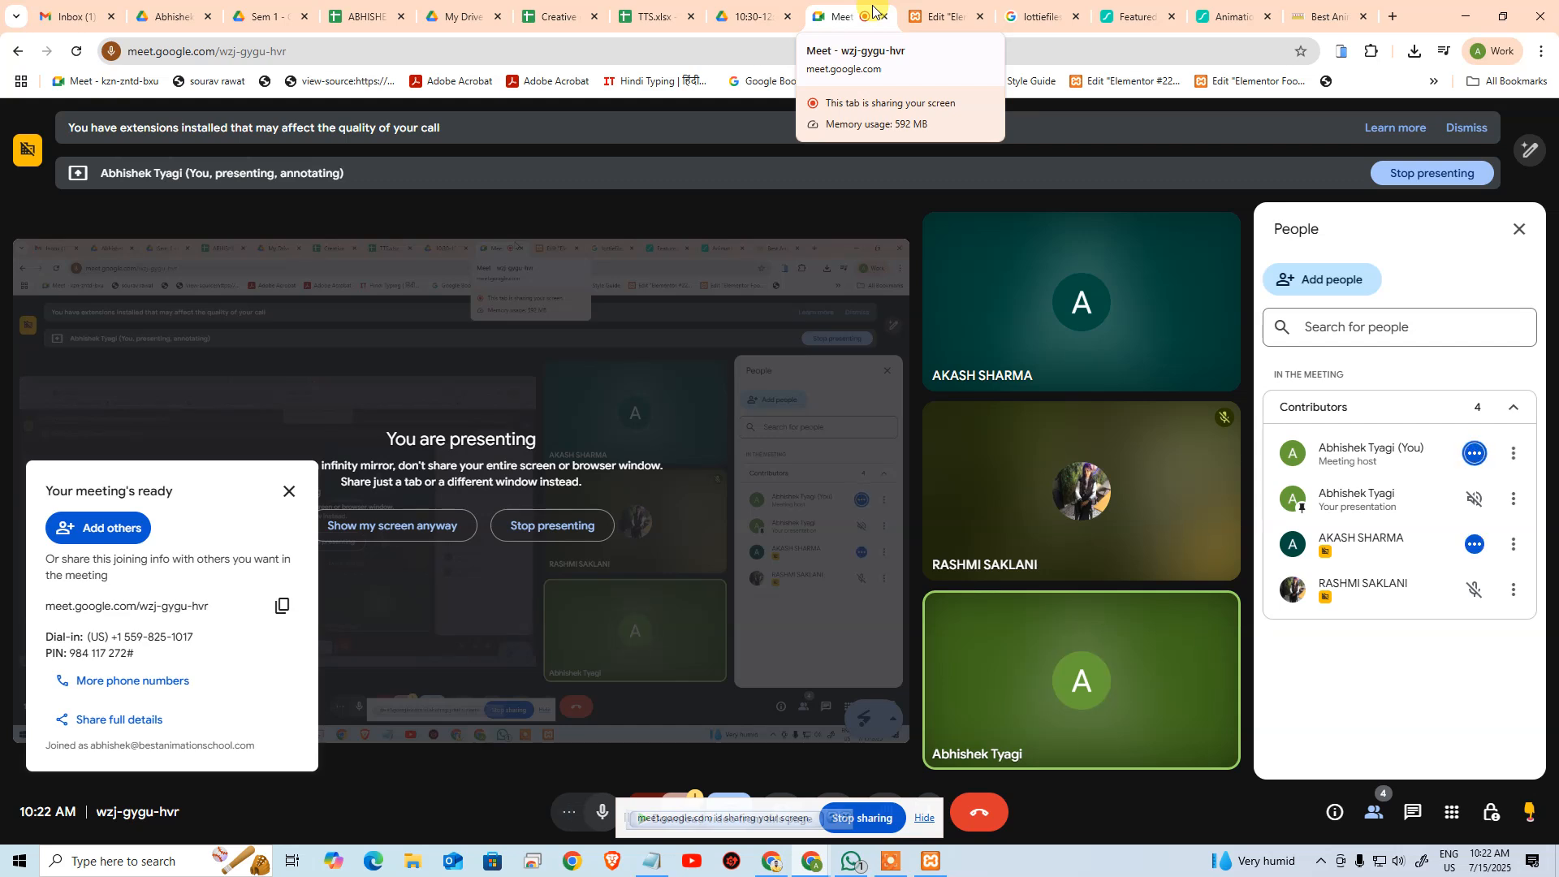
middle_click(873, 7)
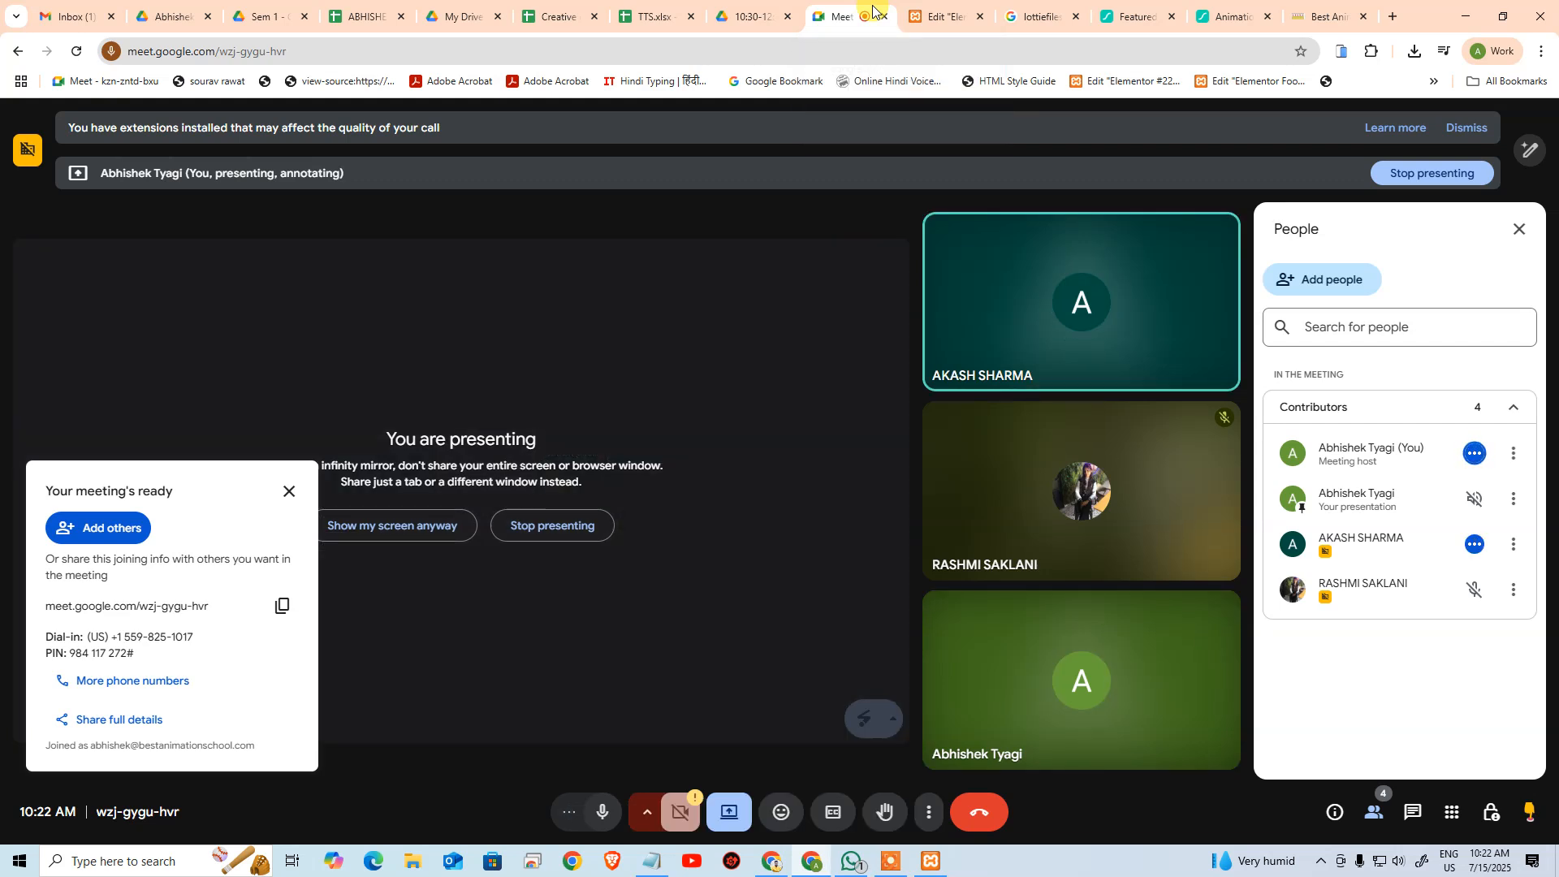
middle_click(873, 7)
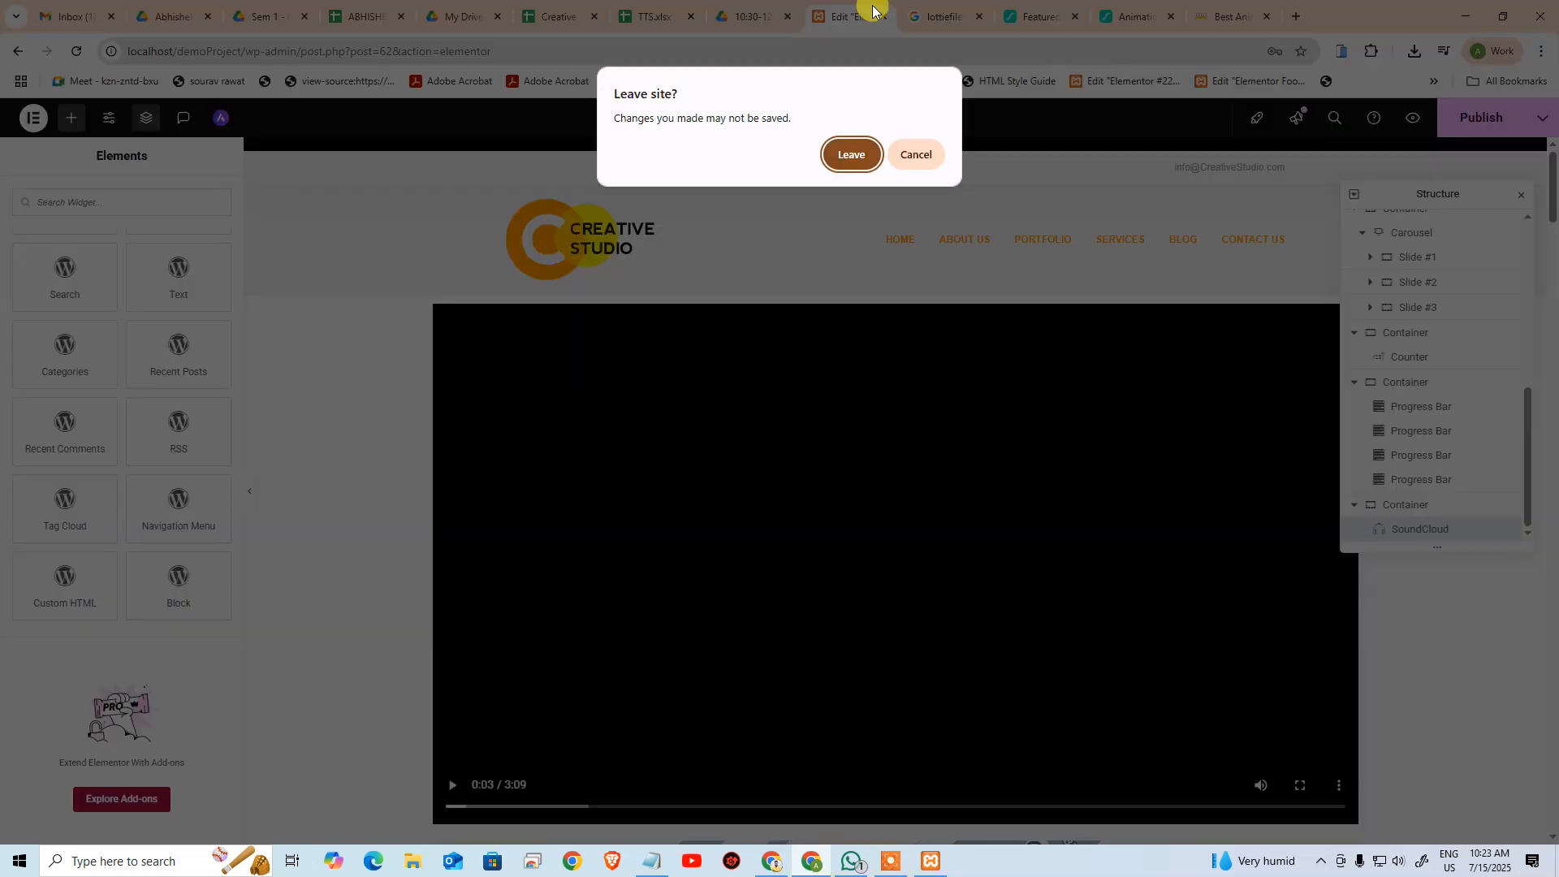
click(949, 160)
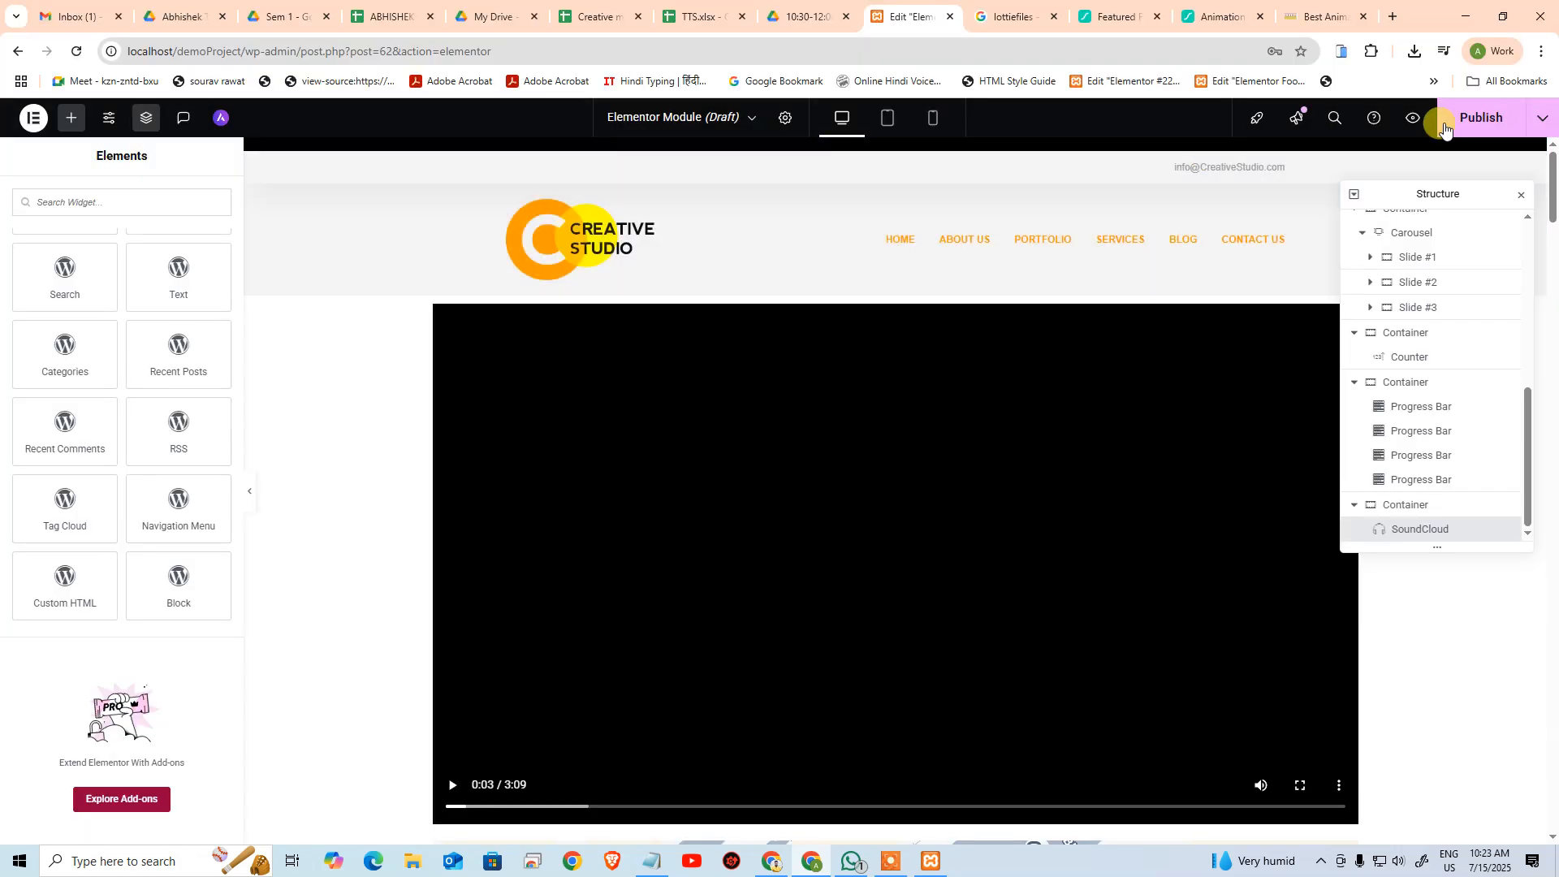
Save the Elementor Module page as a draft and try to close its editor tab
click(1542, 118)
click(1476, 161)
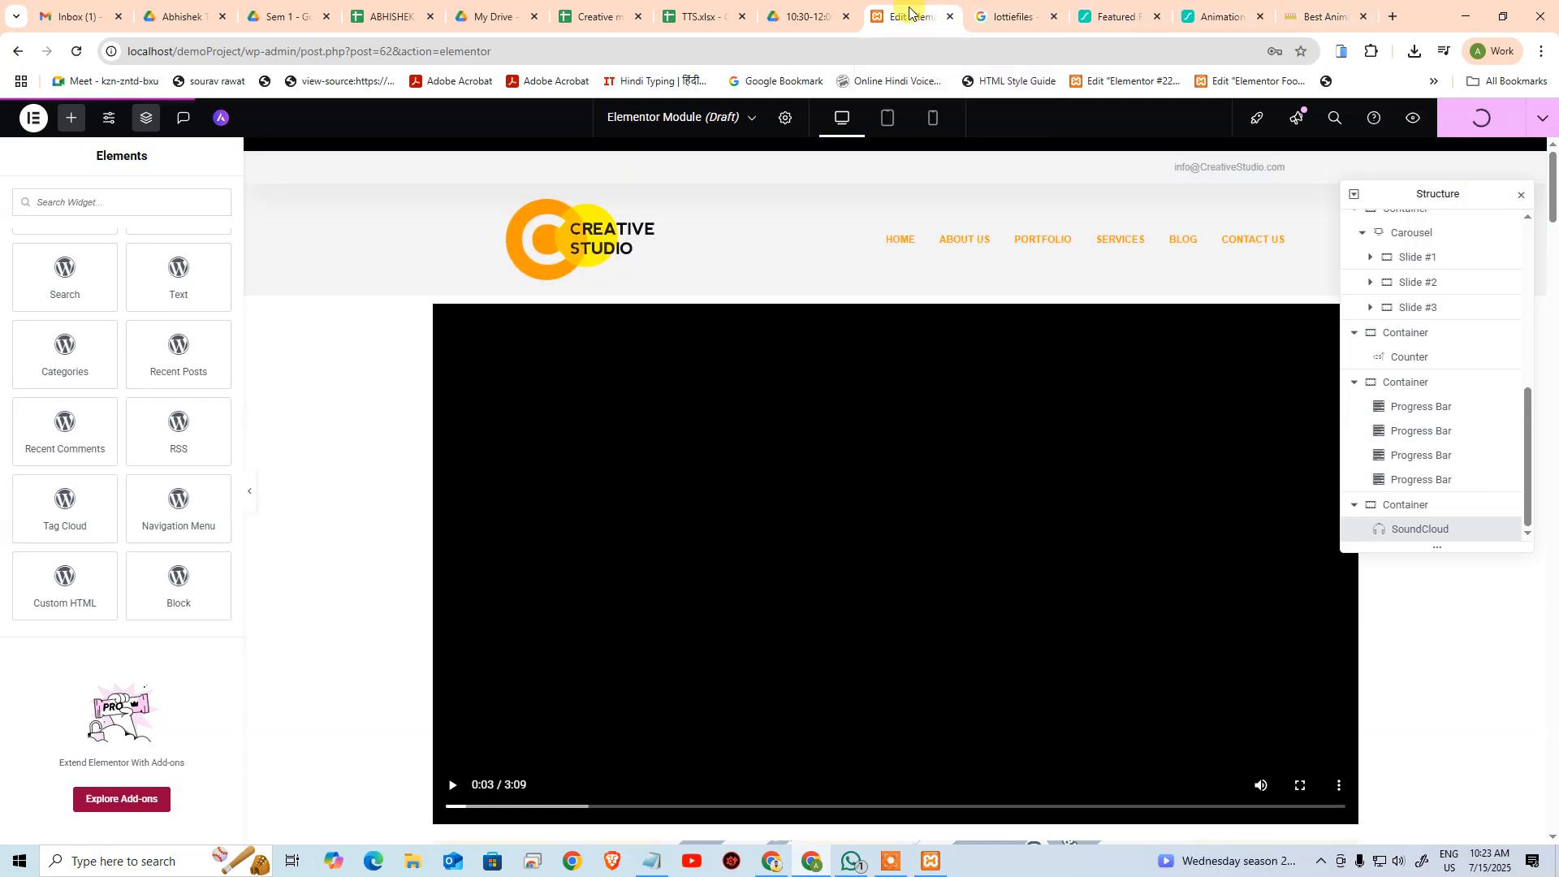
middle_click(911, 13)
click(927, 187)
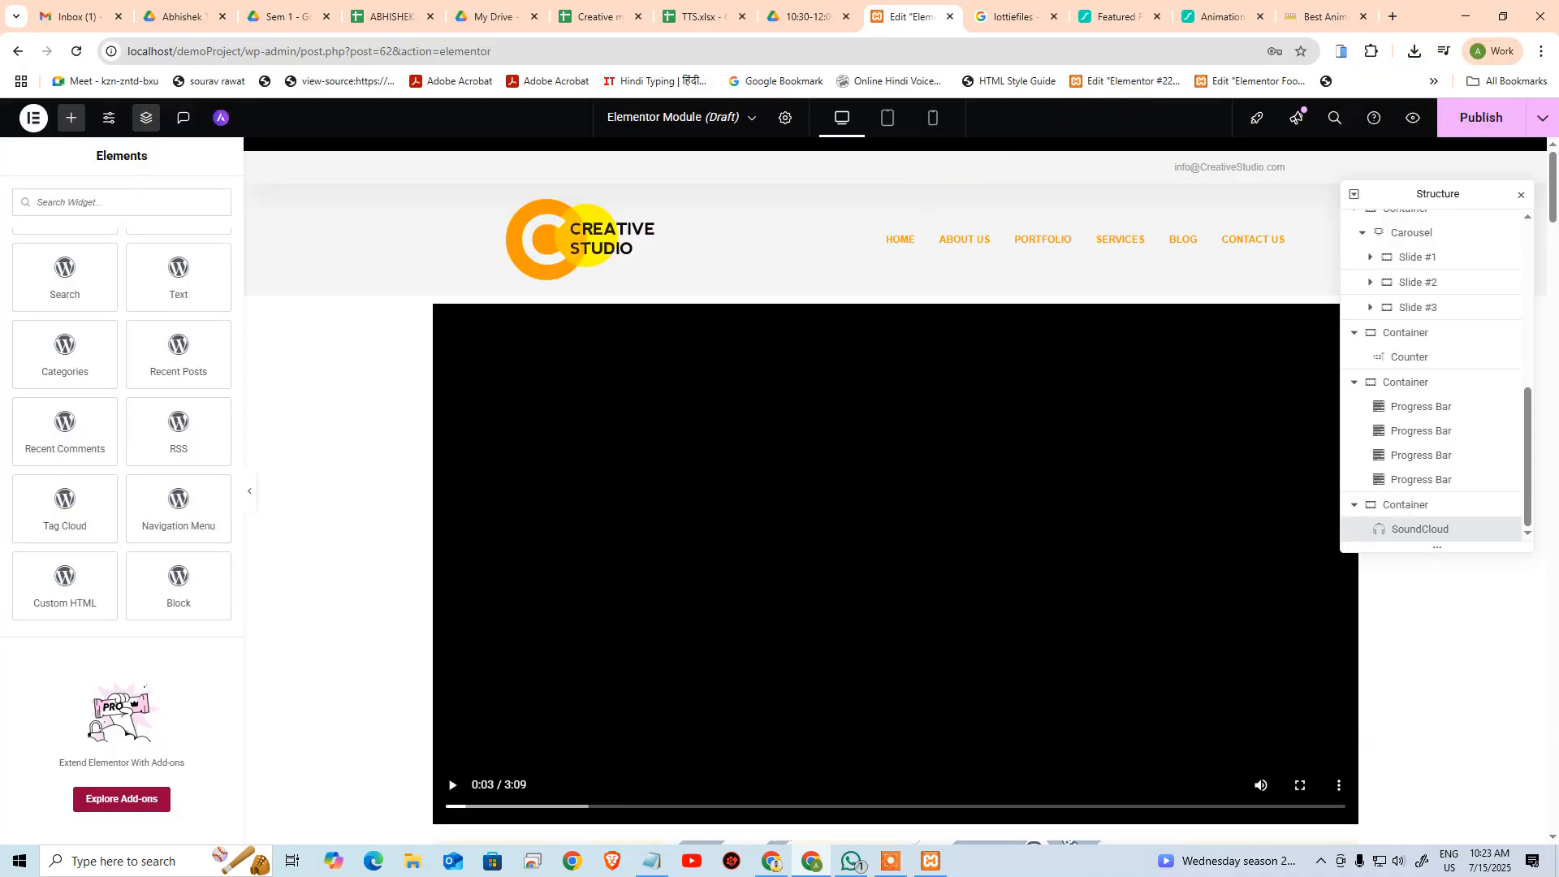